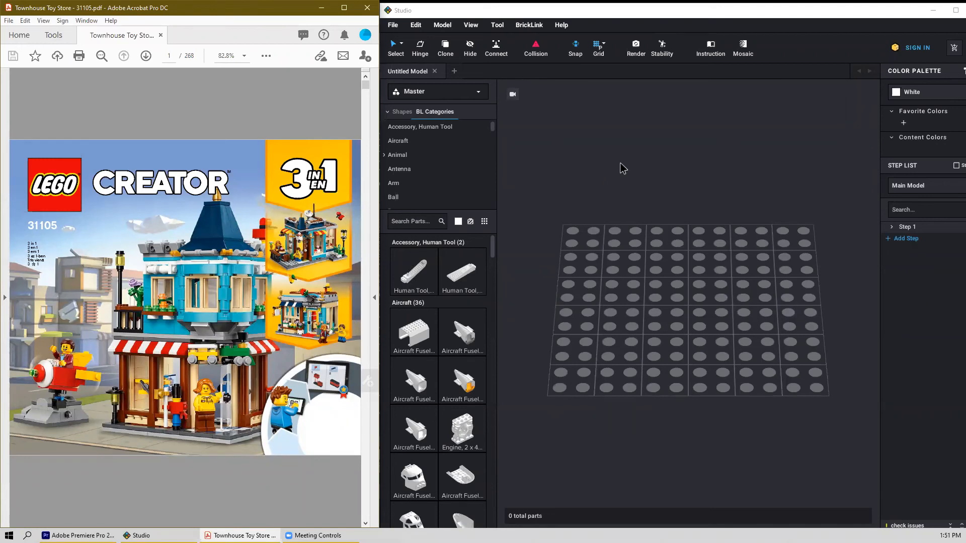
Step: Look through the parts listed in the Master palette, including the boat and animal parts
{"action": "scroll", "coordinate": [325, 260], "scroll_direction": "down", "scroll_amount": 1}
{"action": "scroll", "coordinate": [325, 260], "scroll_direction": "up", "scroll_amount": 1}
{"action": "left_click", "coordinate": [501, 260]}
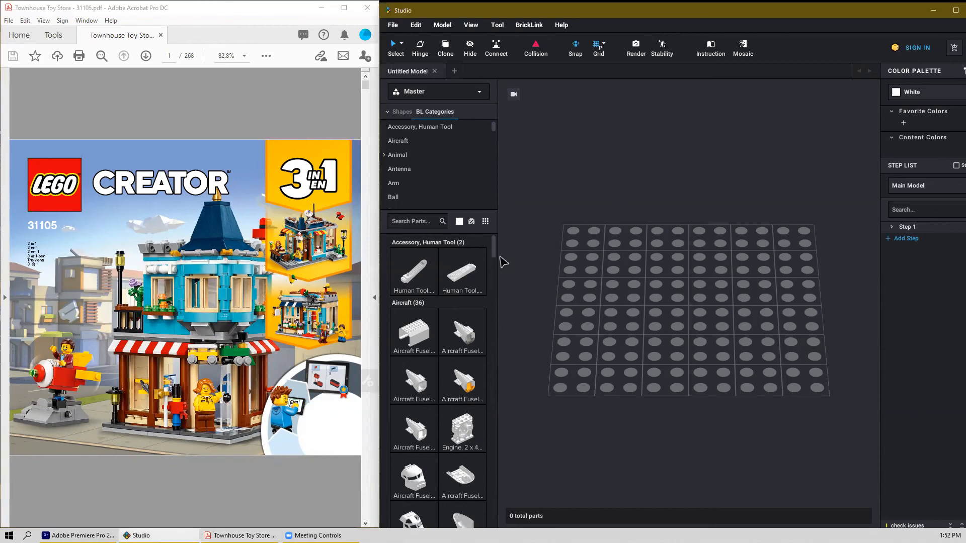
{"action": "left_click_drag", "start_coordinate": [495, 254], "coordinate": [494, 274]}
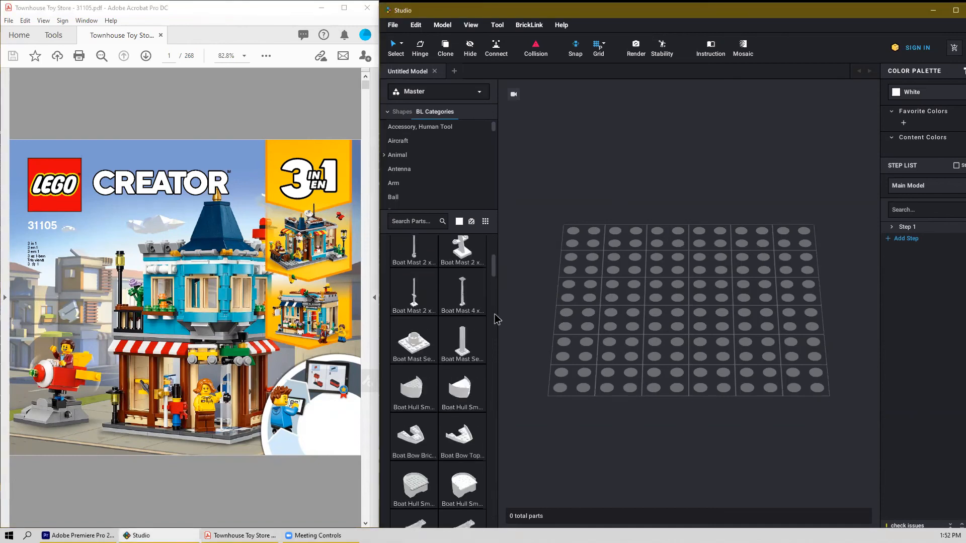
{"action": "scroll", "coordinate": [461, 331], "scroll_direction": "down", "scroll_amount": 15}
{"action": "scroll", "coordinate": [460, 331], "scroll_direction": "down", "scroll_amount": 10}
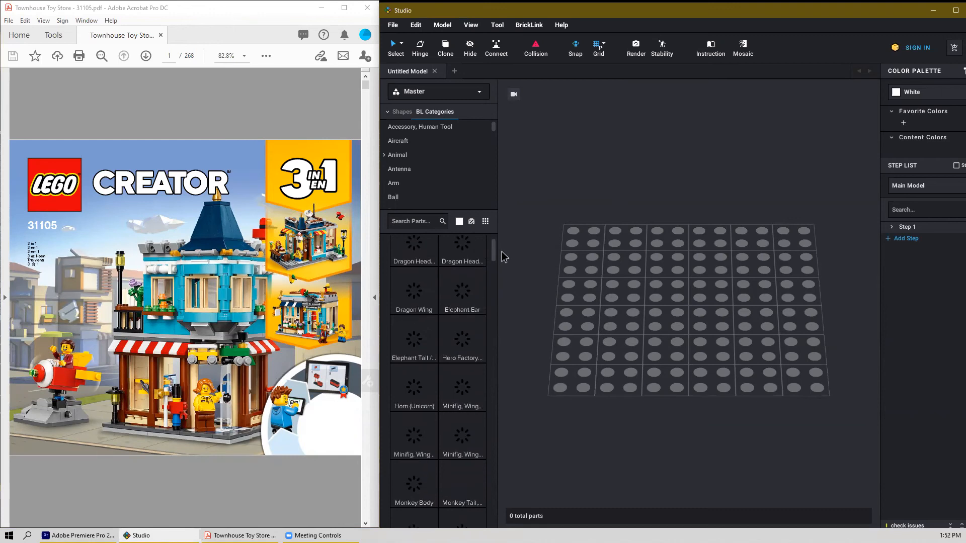
{"action": "left_click_drag", "start_coordinate": [502, 252], "coordinate": [586, 231]}
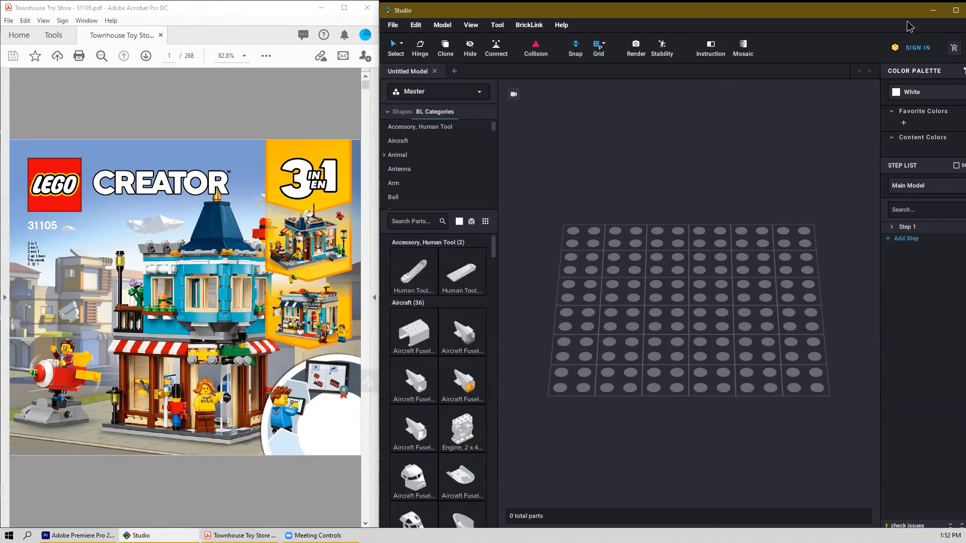
{"action": "left_click_drag", "start_coordinate": [889, 5], "coordinate": [889, 3]}
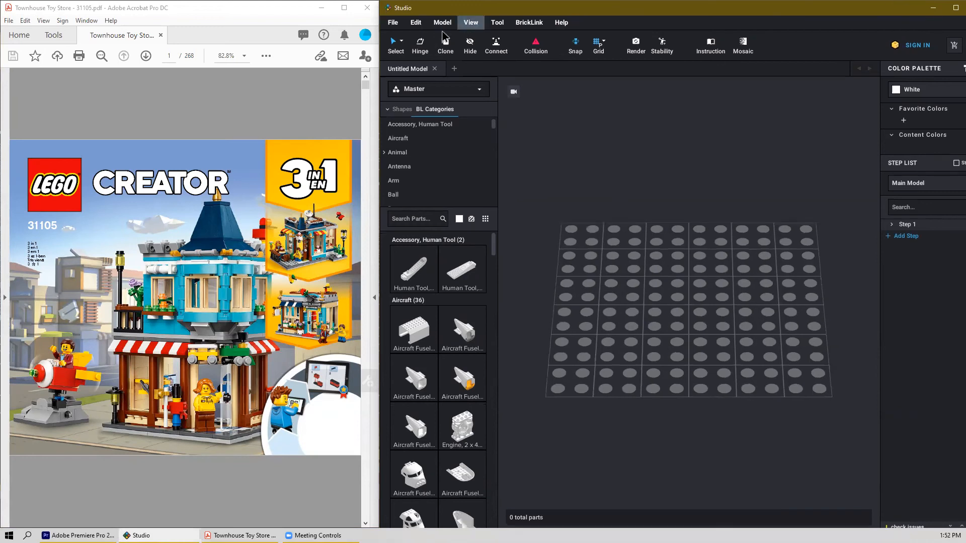
Step: Import official LEGO set 31105-1, Townhouse Toy Store, as a palette with minifig parts included and extra parts left out
{"action": "left_click", "coordinate": [397, 24]}
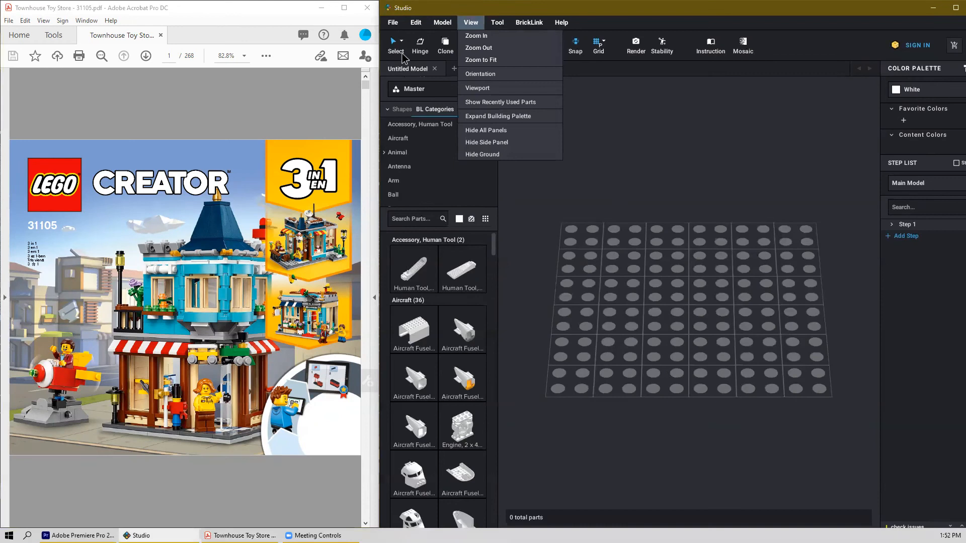
{"action": "mouse_move", "coordinate": [393, 23]}
{"action": "mouse_move", "coordinate": [402, 98]}
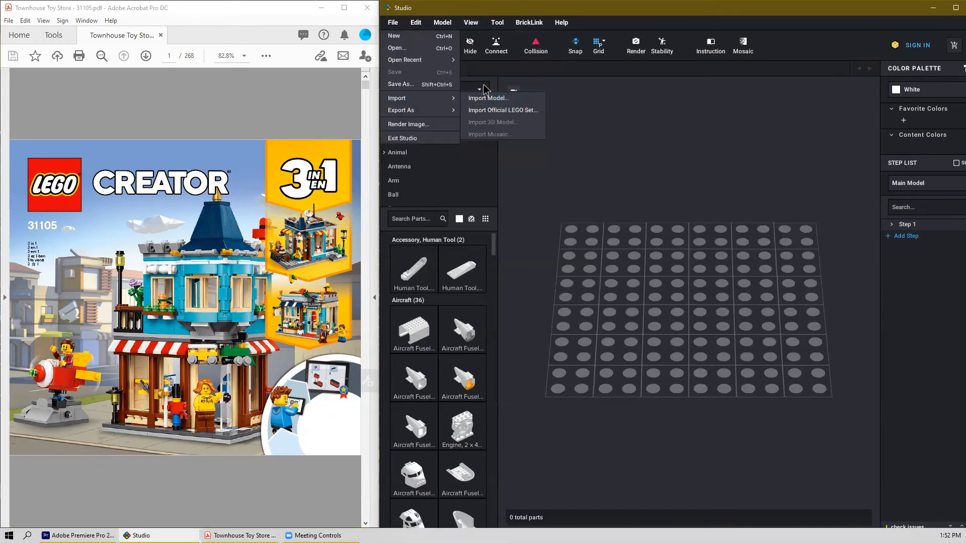
{"action": "left_click", "coordinate": [484, 111]}
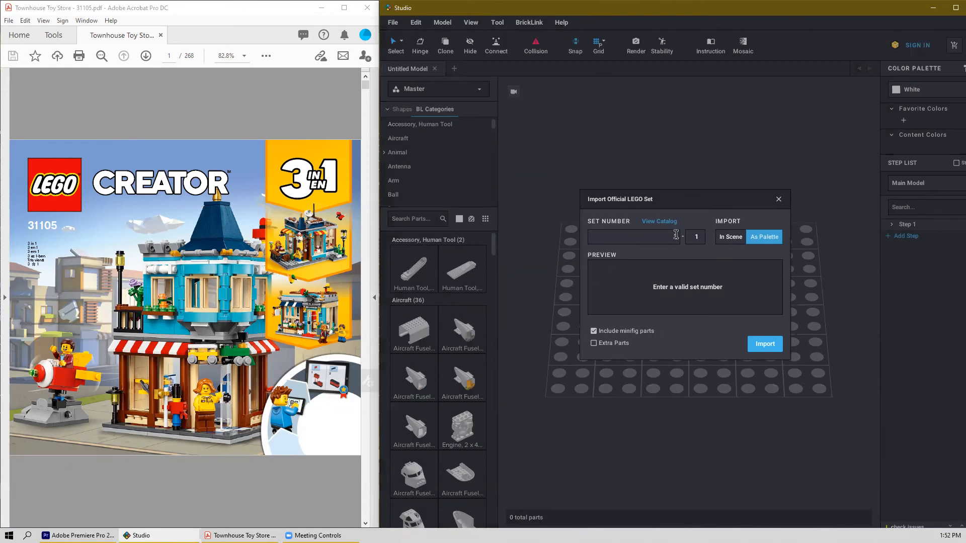
{"action": "type", "text": "31105"}
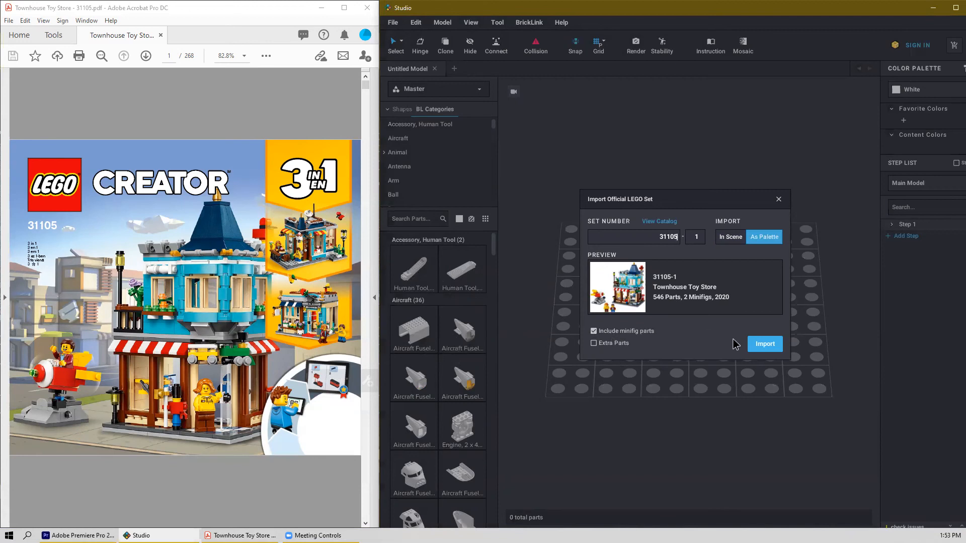
{"action": "left_click", "coordinate": [763, 345]}
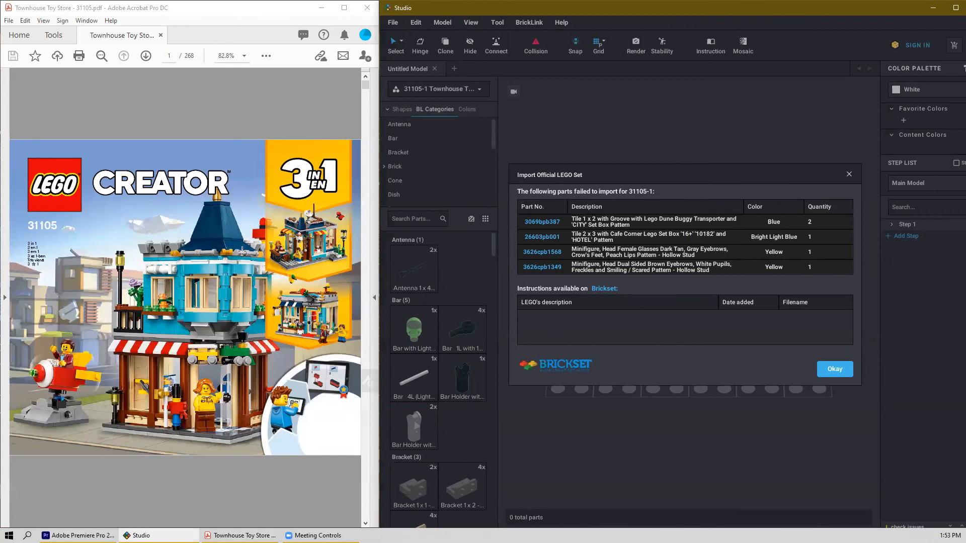
{"action": "left_click", "coordinate": [835, 370]}
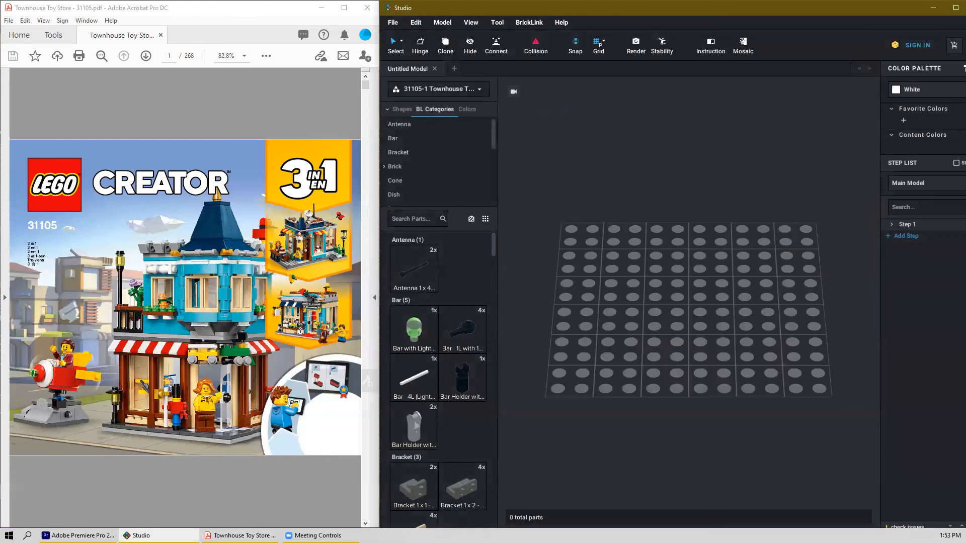
Step: Look through all part categories in the imported 31105-1 palette, then return to the start of the list
{"action": "scroll", "coordinate": [422, 302], "scroll_direction": "down", "scroll_amount": 4}
{"action": "scroll", "coordinate": [432, 296], "scroll_direction": "down", "scroll_amount": 1}
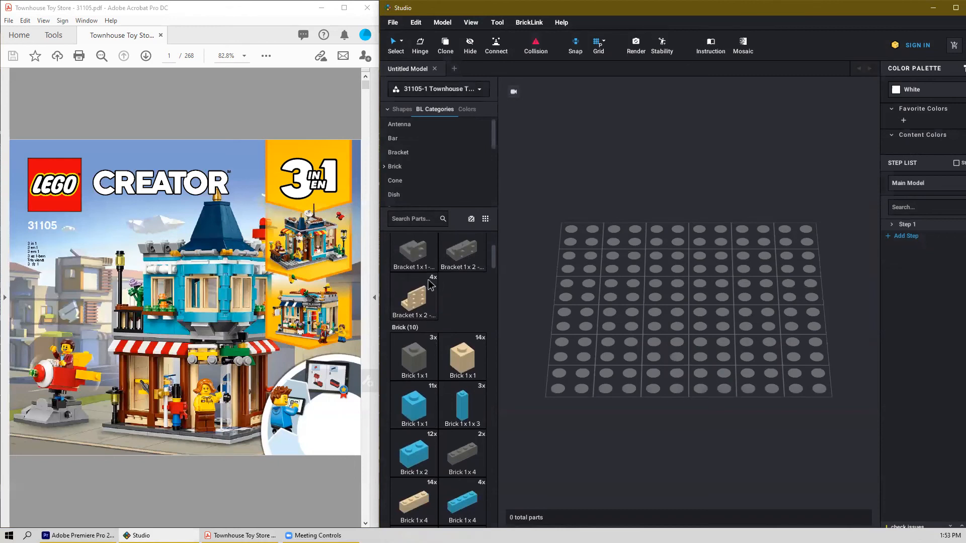
{"action": "scroll", "coordinate": [448, 342], "scroll_direction": "down", "scroll_amount": 9}
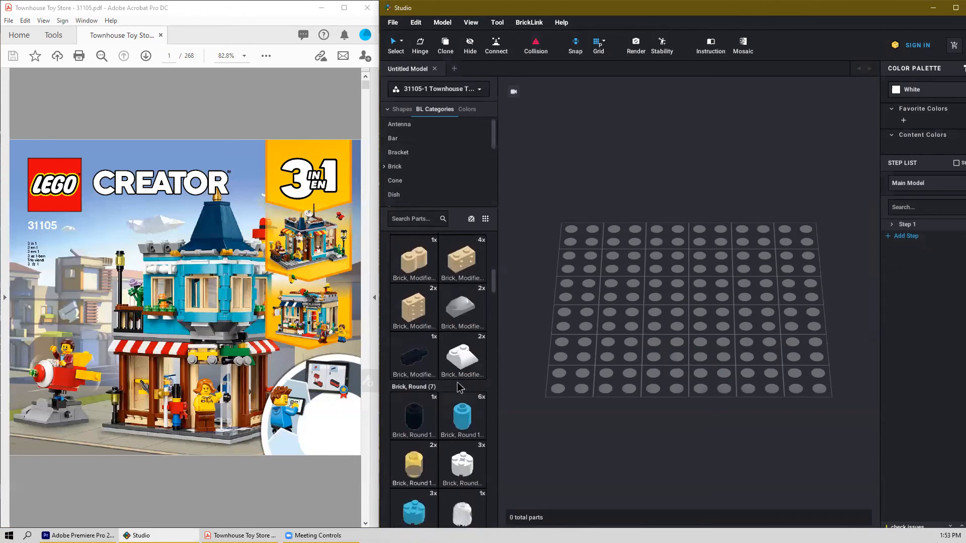
{"action": "scroll", "coordinate": [450, 327], "scroll_direction": "down", "scroll_amount": 10}
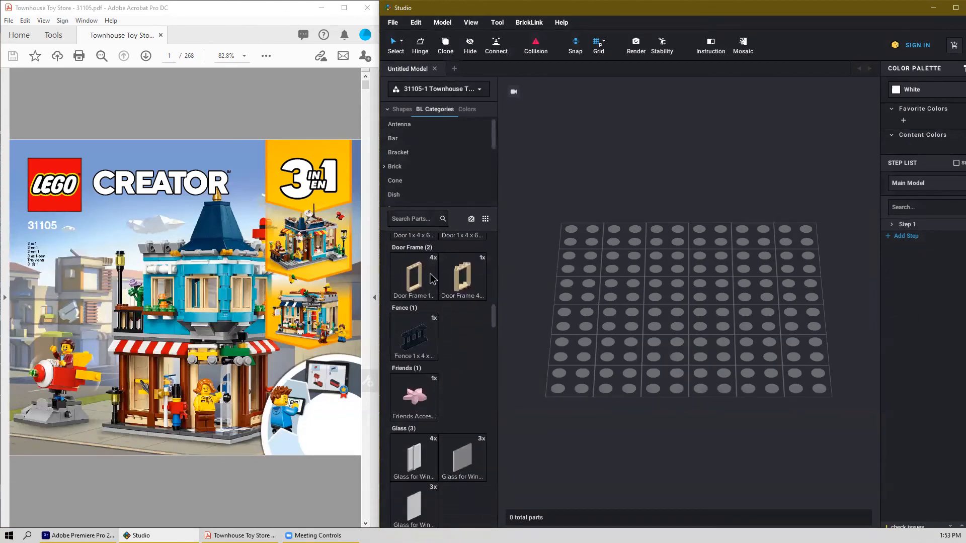
{"action": "scroll", "coordinate": [443, 397], "scroll_direction": "down", "scroll_amount": 10}
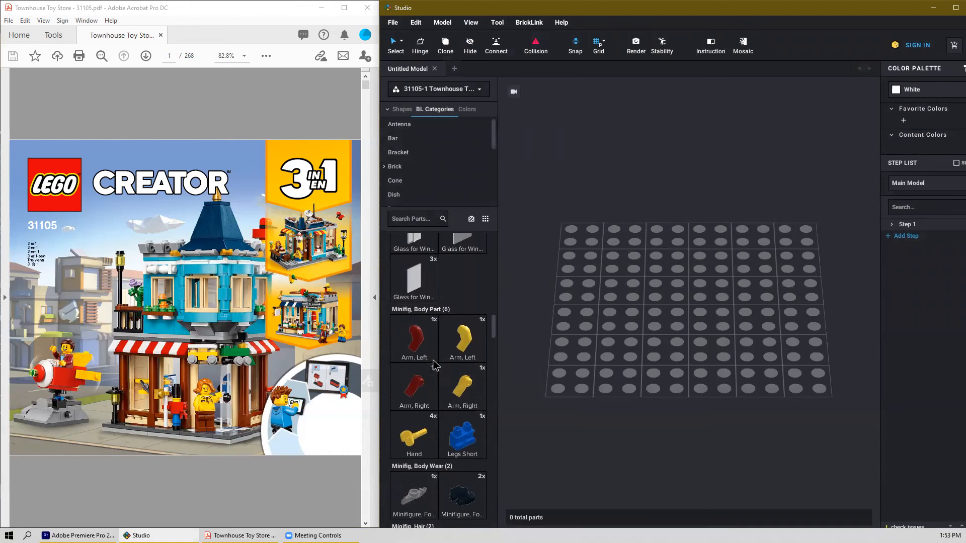
{"action": "scroll", "coordinate": [436, 367], "scroll_direction": "down", "scroll_amount": 3}
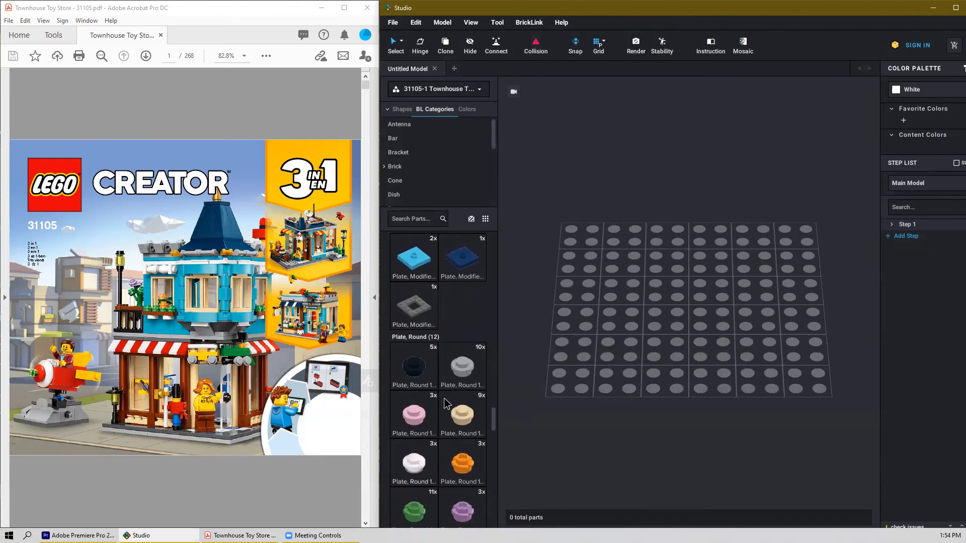
{"action": "scroll", "coordinate": [445, 405], "scroll_direction": "down", "scroll_amount": 2}
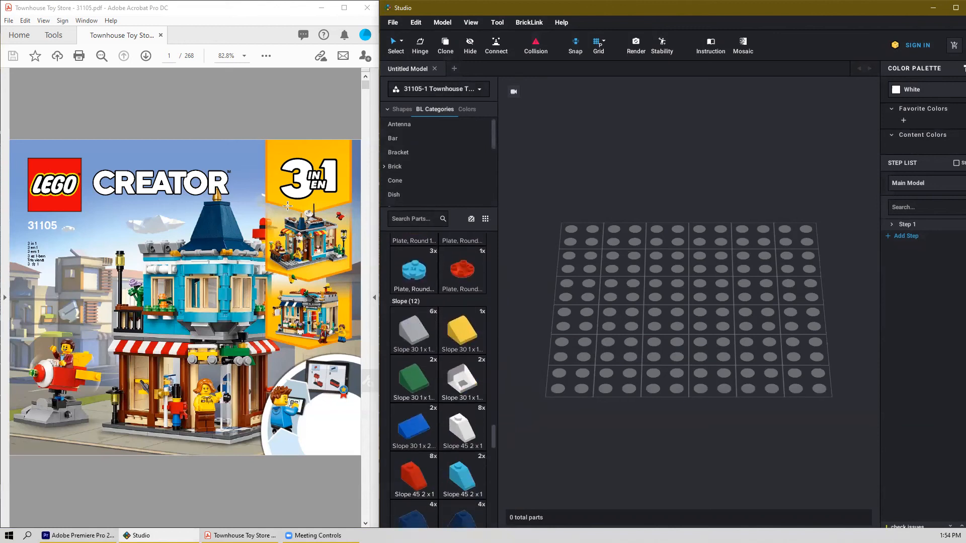
{"action": "scroll", "coordinate": [444, 413], "scroll_direction": "down", "scroll_amount": 15}
{"action": "scroll", "coordinate": [450, 416], "scroll_direction": "down", "scroll_amount": 15}
{"action": "scroll", "coordinate": [478, 441], "scroll_direction": "down", "scroll_amount": 3}
{"action": "scroll", "coordinate": [478, 437], "scroll_direction": "up", "scroll_amount": 7}
{"action": "scroll", "coordinate": [478, 437], "scroll_direction": "up", "scroll_amount": 6}
{"action": "left_click_drag", "start_coordinate": [495, 494], "coordinate": [518, 177]}
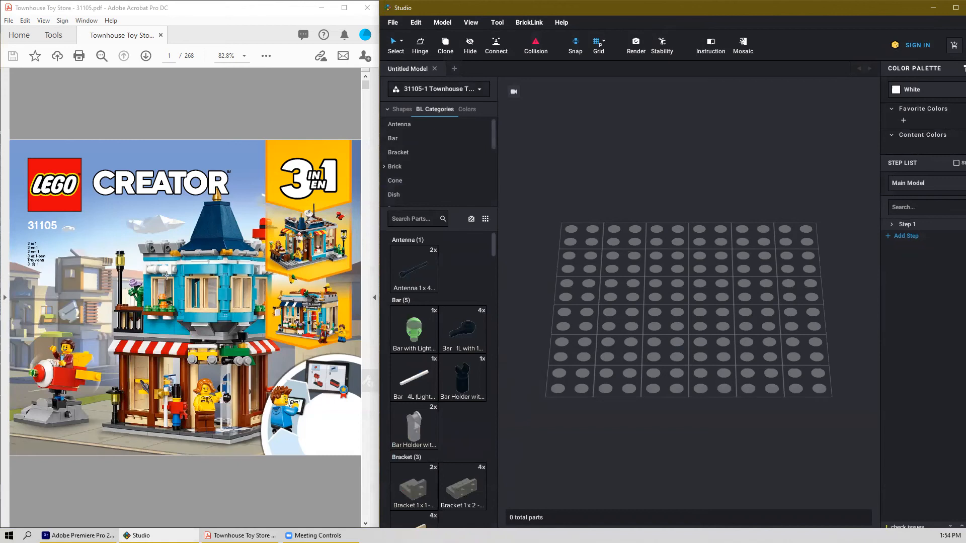
Step: In the Acrobat instruction PDF, go to page 6 with building steps 1 and 2, checking the neighbouring pages
{"action": "scroll", "coordinate": [206, 243], "scroll_direction": "down", "scroll_amount": 3}
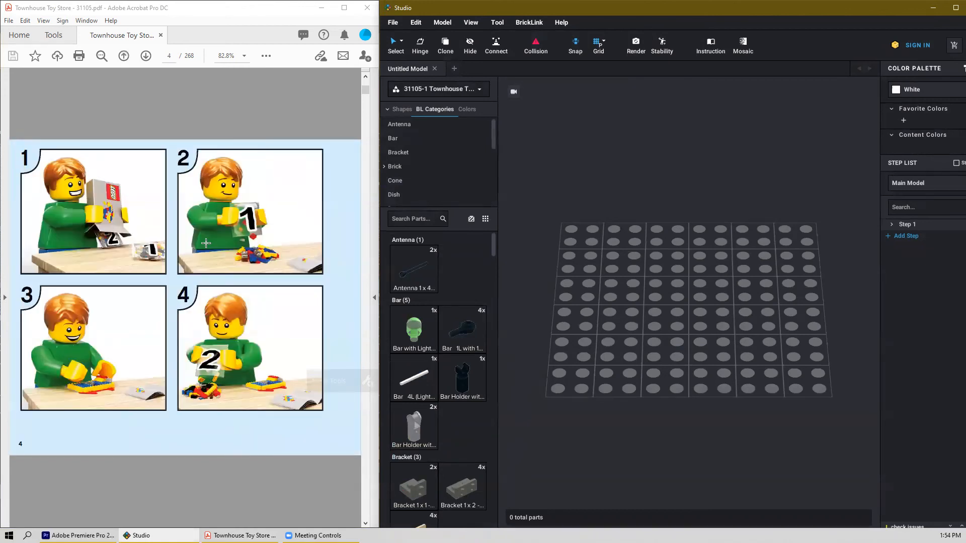
{"action": "scroll", "coordinate": [206, 243], "scroll_direction": "down", "scroll_amount": 1}
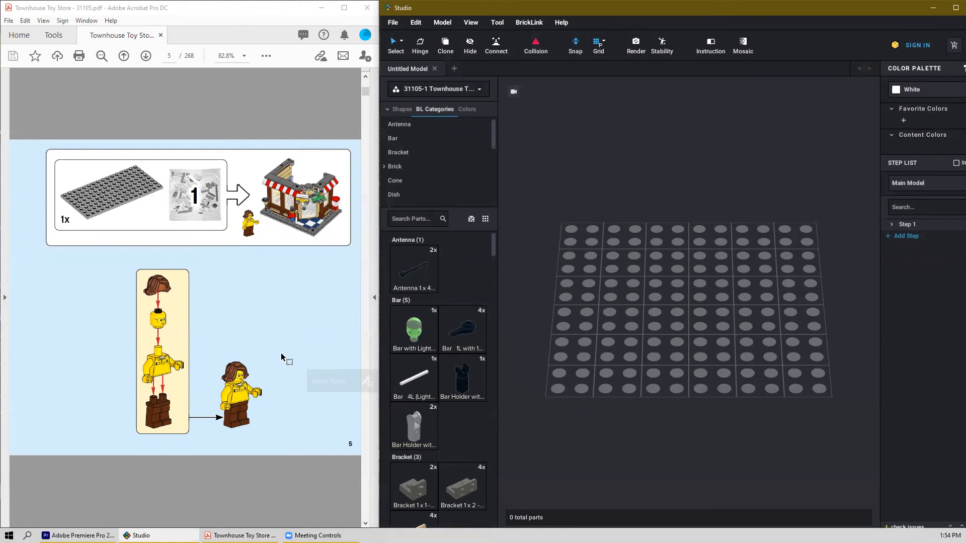
{"action": "scroll", "coordinate": [282, 354], "scroll_direction": "down", "scroll_amount": 2}
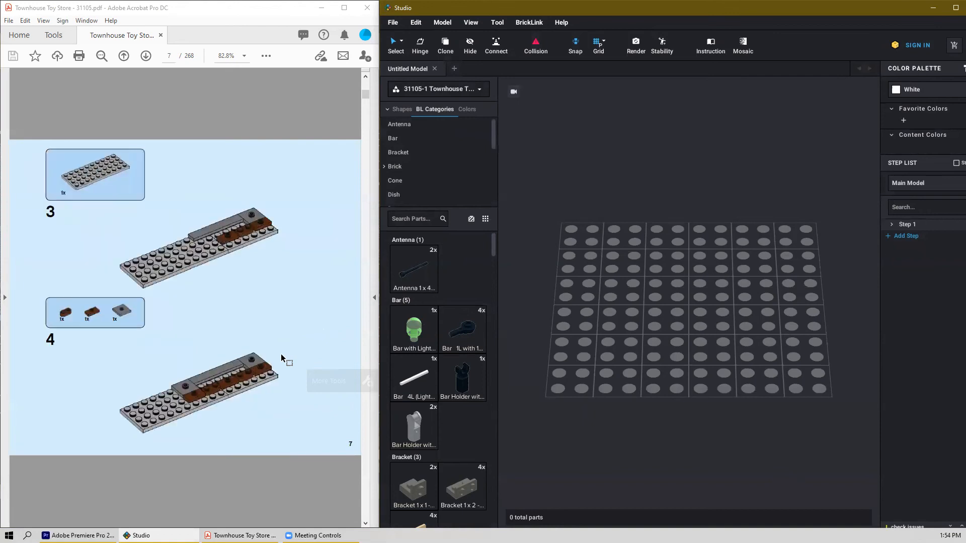
{"action": "scroll", "coordinate": [282, 354], "scroll_direction": "up", "scroll_amount": 1}
{"action": "scroll", "coordinate": [291, 283], "scroll_direction": "up", "scroll_amount": 2}
{"action": "scroll", "coordinate": [267, 259], "scroll_direction": "down", "scroll_amount": 2}
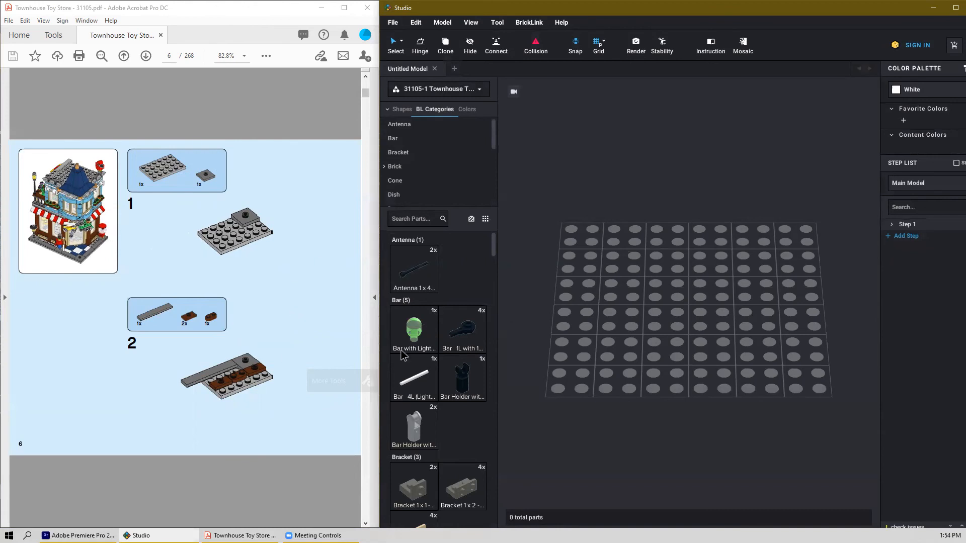
Step: Find the light bluish gray Plate 4 x 6 in the set palette, place it mid-grid, and discard the extra copy
{"action": "scroll", "coordinate": [430, 362], "scroll_direction": "down", "scroll_amount": 4}
{"action": "scroll", "coordinate": [432, 363], "scroll_direction": "down", "scroll_amount": 15}
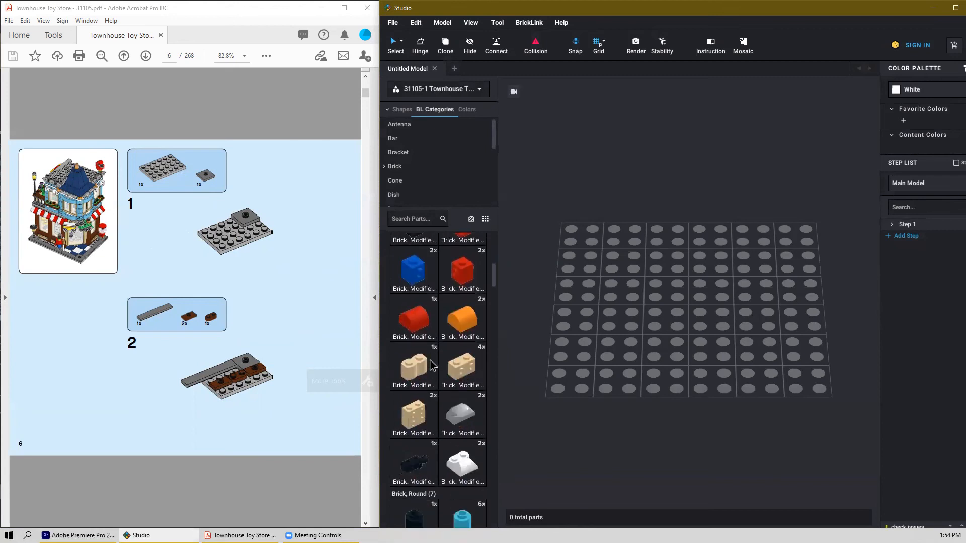
{"action": "scroll", "coordinate": [432, 364], "scroll_direction": "down", "scroll_amount": 15}
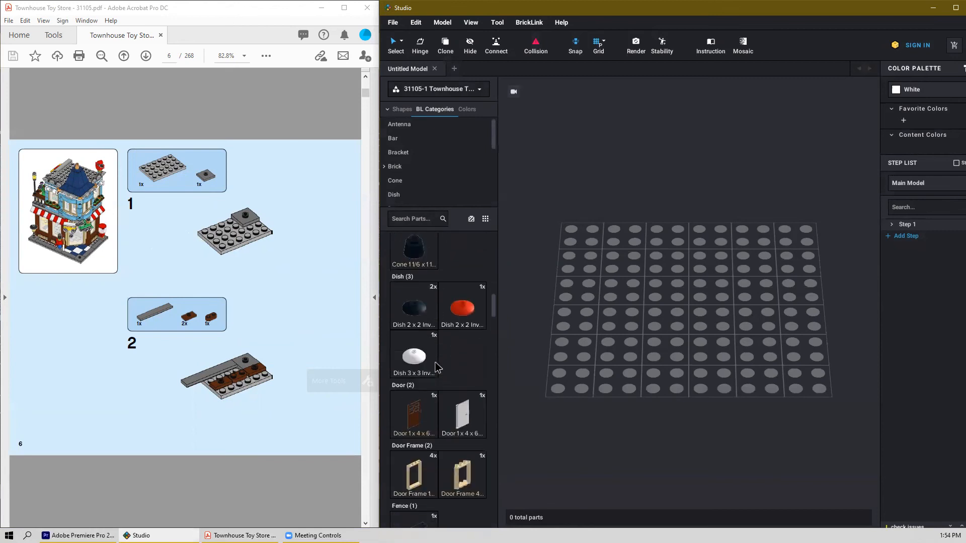
{"action": "scroll", "coordinate": [440, 369], "scroll_direction": "down", "scroll_amount": 15}
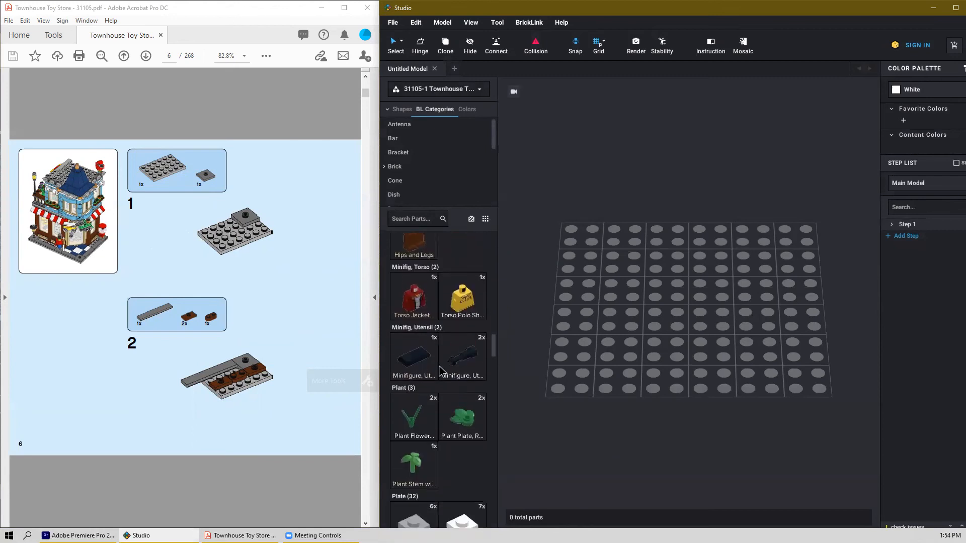
{"action": "scroll", "coordinate": [445, 366], "scroll_direction": "down", "scroll_amount": 10}
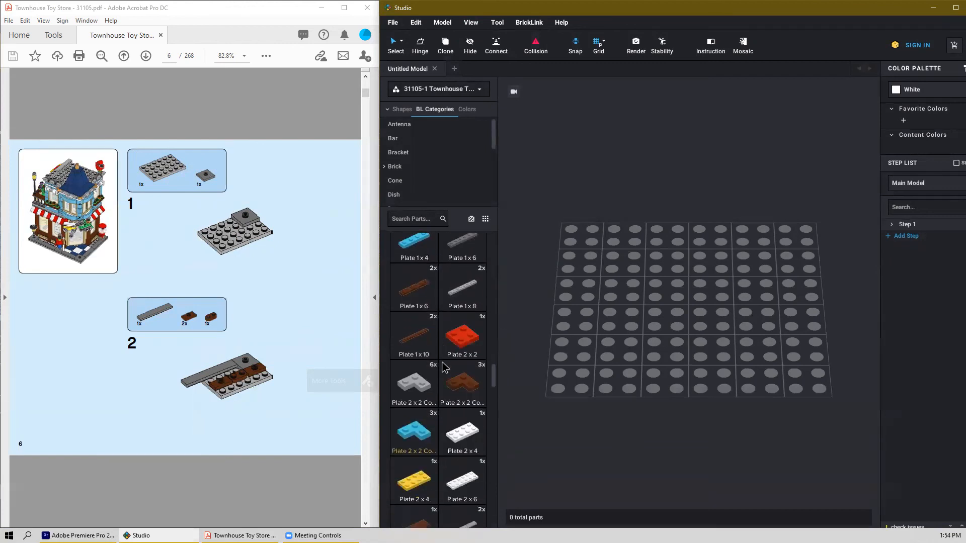
{"action": "left_click_drag", "start_coordinate": [414, 394], "coordinate": [667, 305]}
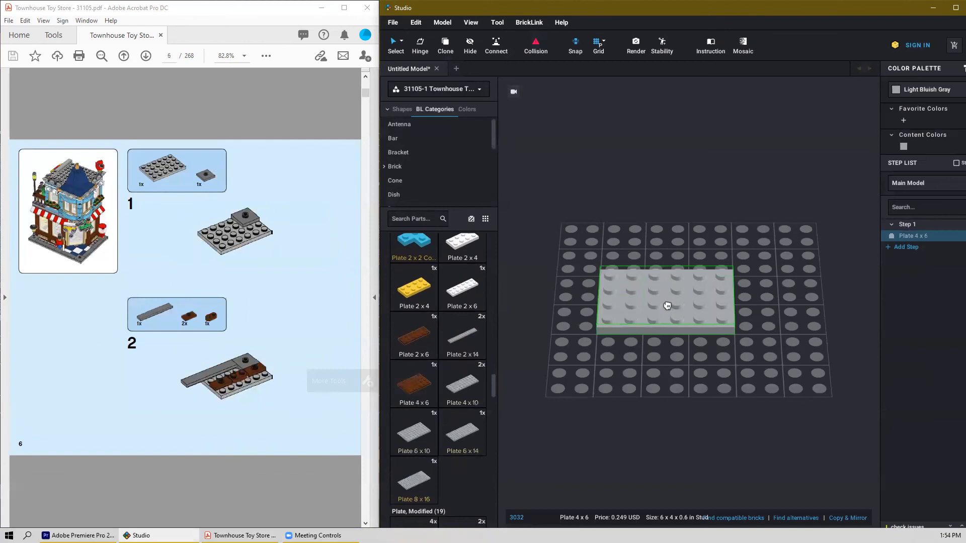
{"action": "left_click", "coordinate": [667, 305]}
{"action": "right_click_drag", "start_coordinate": [703, 370], "coordinate": [706, 371]}
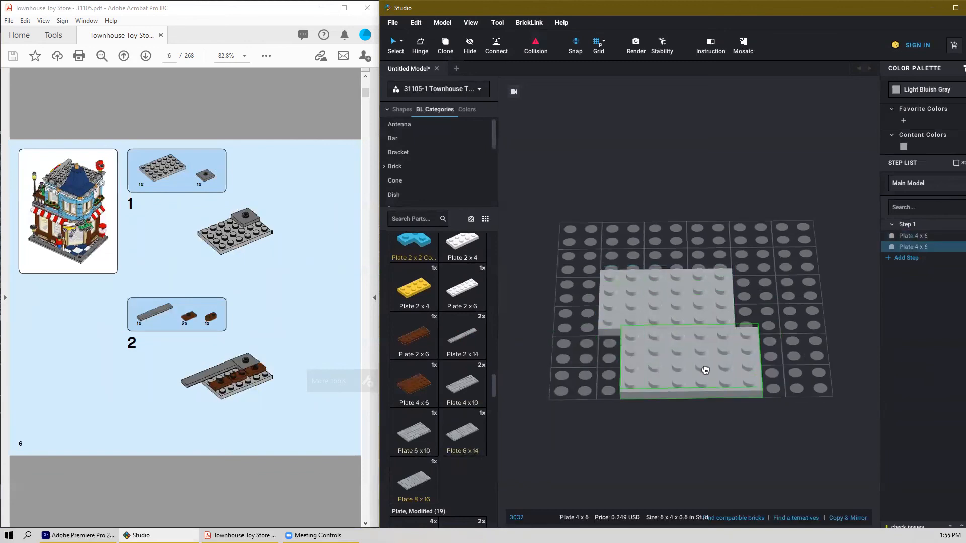
{"action": "key", "text": "Delete"}
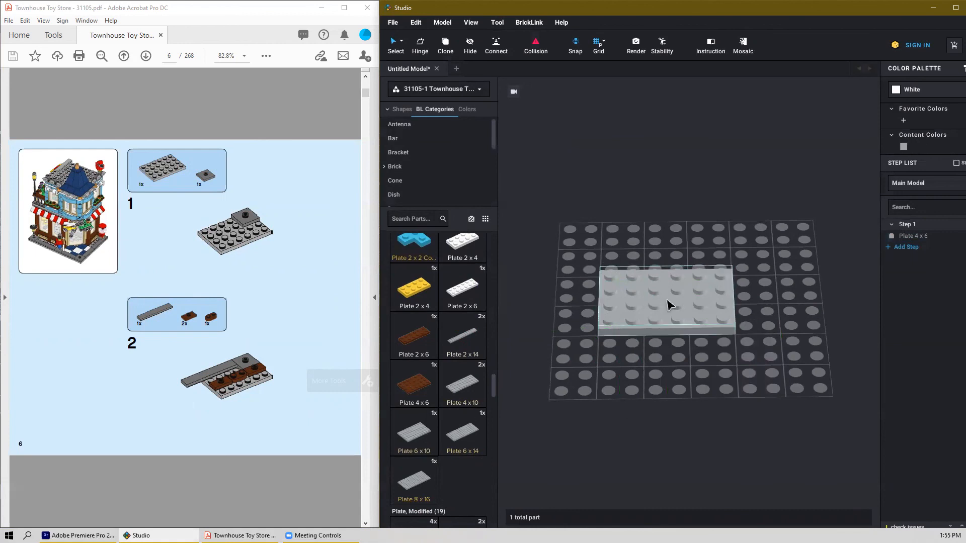
Step: Select the 4 x 6 plate on the grid and delete it
{"action": "mouse_move", "coordinate": [677, 305]}
{"action": "left_mouse_down"}
{"action": "mouse_move", "coordinate": [688, 308]}
{"action": "mouse_move", "coordinate": [636, 319]}
{"action": "mouse_move", "coordinate": [403, 326]}
{"action": "mouse_move", "coordinate": [757, 347]}
{"action": "mouse_move", "coordinate": [668, 300]}
{"action": "mouse_move", "coordinate": [658, 282]}
{"action": "mouse_move", "coordinate": [677, 308]}
{"action": "left_mouse_up"}
{"action": "left_click", "coordinate": [717, 317]}
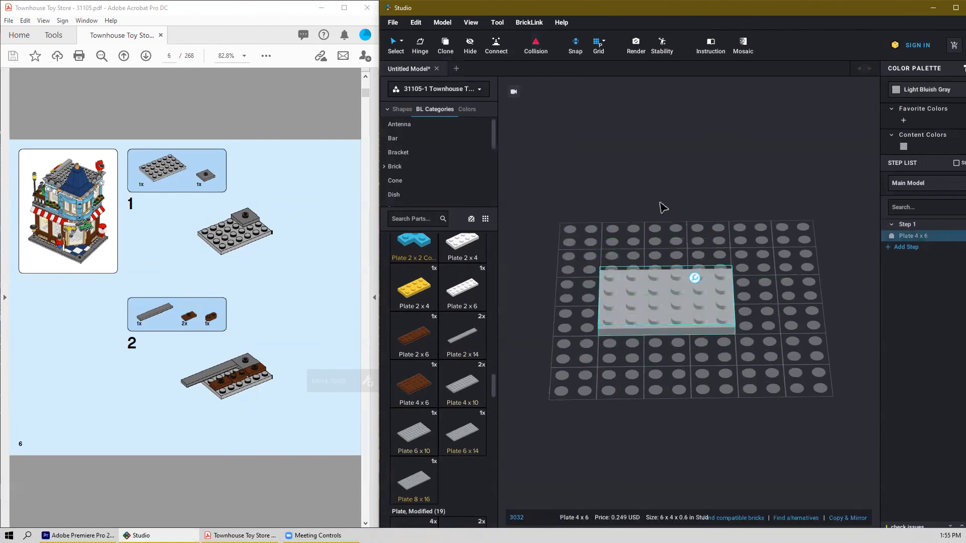
{"action": "key", "text": "Delete"}
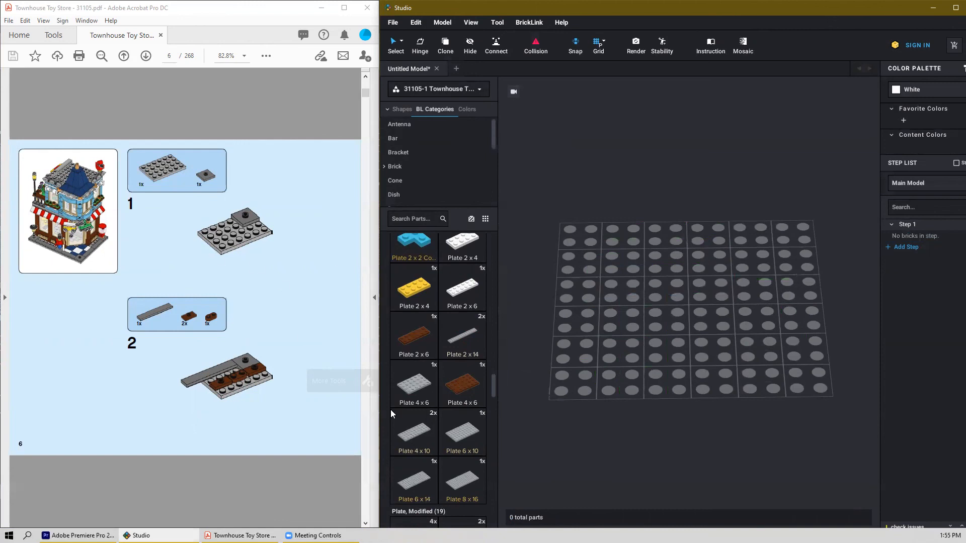
Step: Place one light bluish gray Plate 4 x 6 near the middle of the grid and stop placing further copies
{"action": "left_click_drag", "start_coordinate": [443, 385], "coordinate": [682, 292]}
{"action": "left_click", "coordinate": [684, 300]}
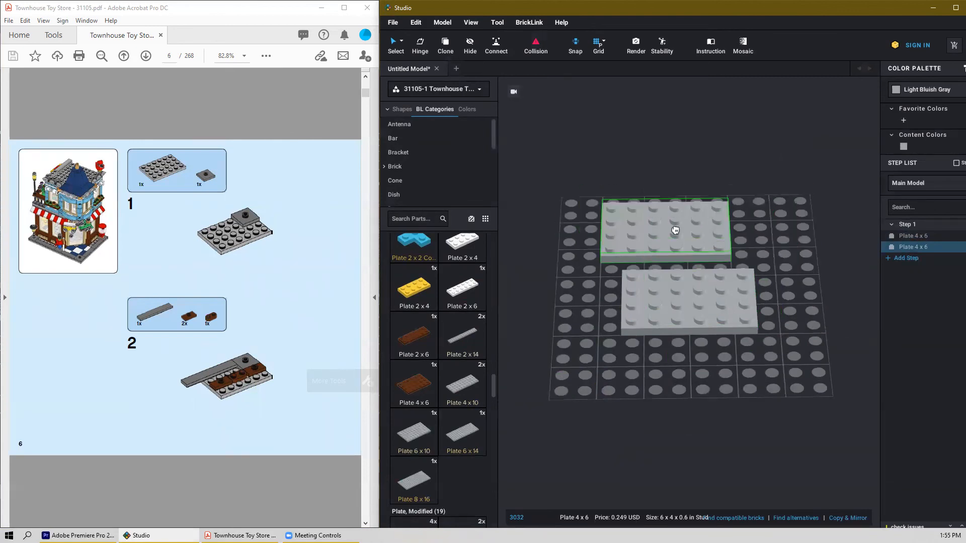
{"action": "key", "text": "Escape"}
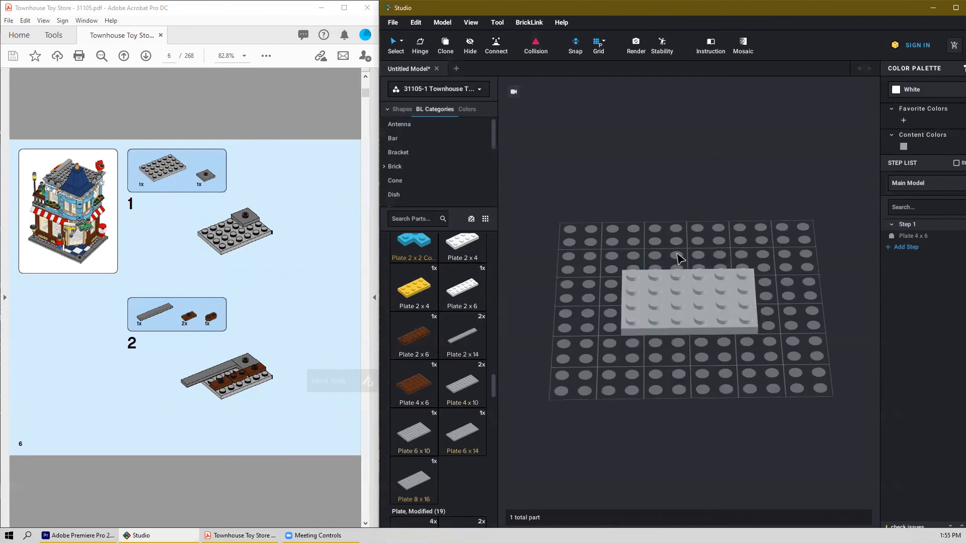
{"action": "right_click_drag", "start_coordinate": [701, 394], "coordinate": [714, 371]}
{"action": "scroll", "coordinate": [717, 373], "scroll_direction": "up", "scroll_amount": 5}
{"action": "scroll", "coordinate": [715, 370], "scroll_direction": "down", "scroll_amount": 7}
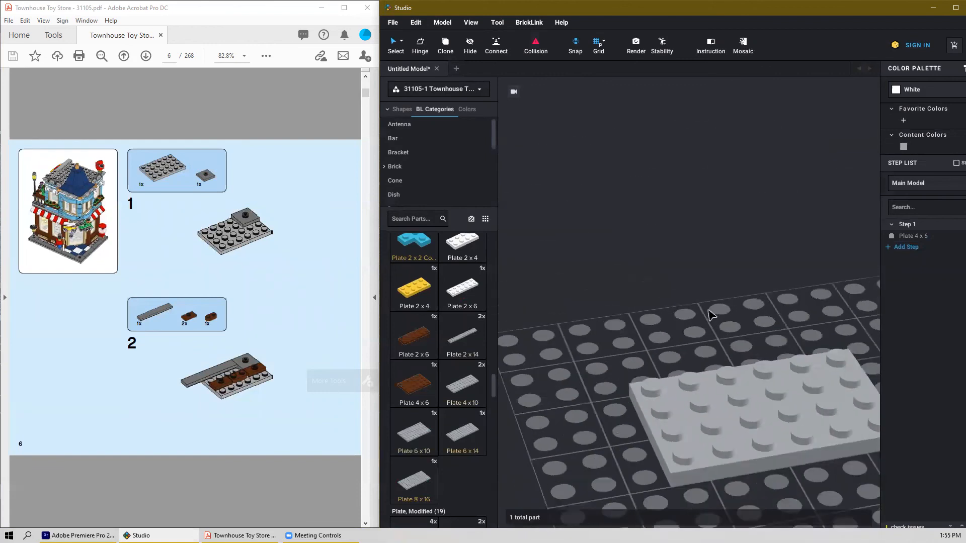
{"action": "scroll", "coordinate": [750, 342], "scroll_direction": "up", "scroll_amount": 3}
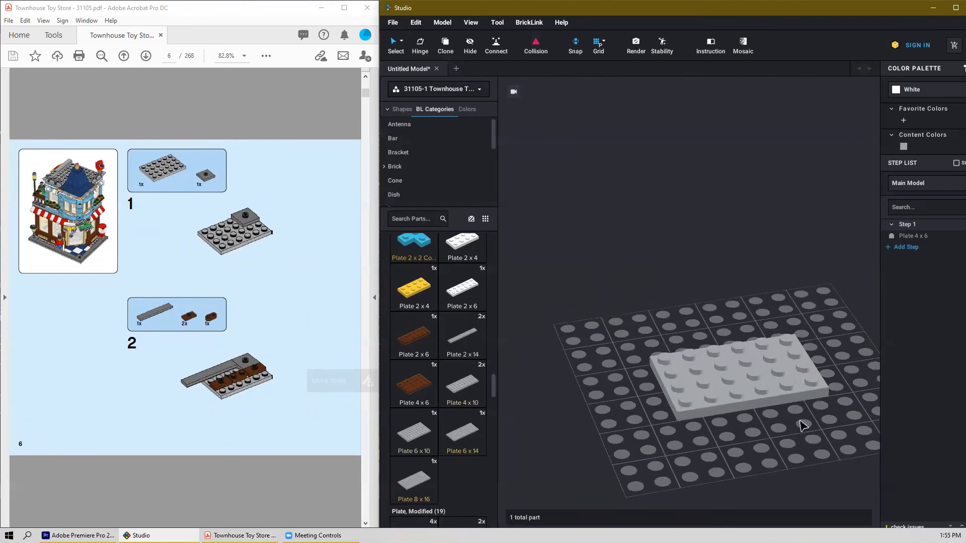
Step: Place one dark bluish gray 2 x 2 jumper plate on the back right corner of the 4 x 6 plate
{"action": "middle_click_drag", "start_coordinate": [779, 431], "coordinate": [736, 409]}
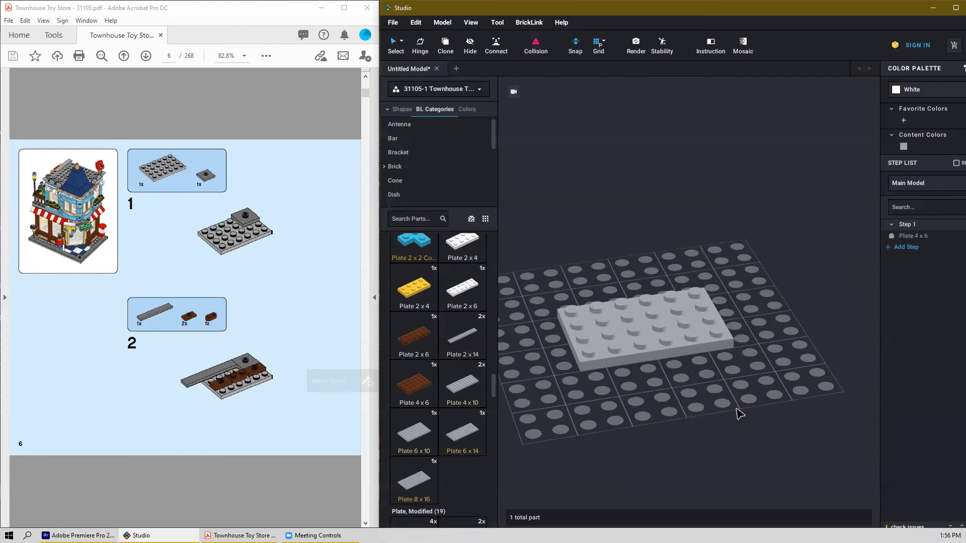
{"action": "scroll", "coordinate": [654, 364], "scroll_direction": "down", "scroll_amount": 1}
{"action": "scroll", "coordinate": [656, 364], "scroll_direction": "up", "scroll_amount": 1}
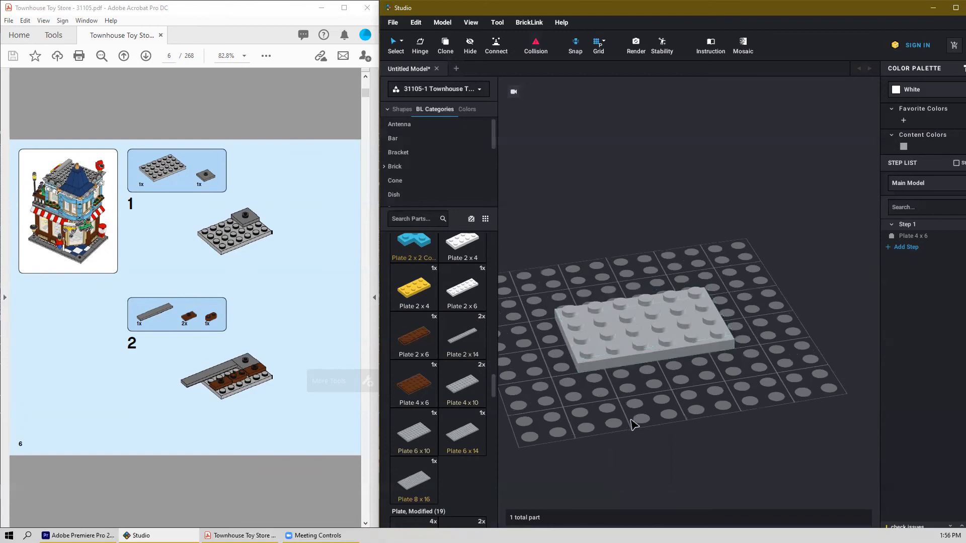
{"action": "scroll", "coordinate": [652, 408], "scroll_direction": "down", "scroll_amount": 2}
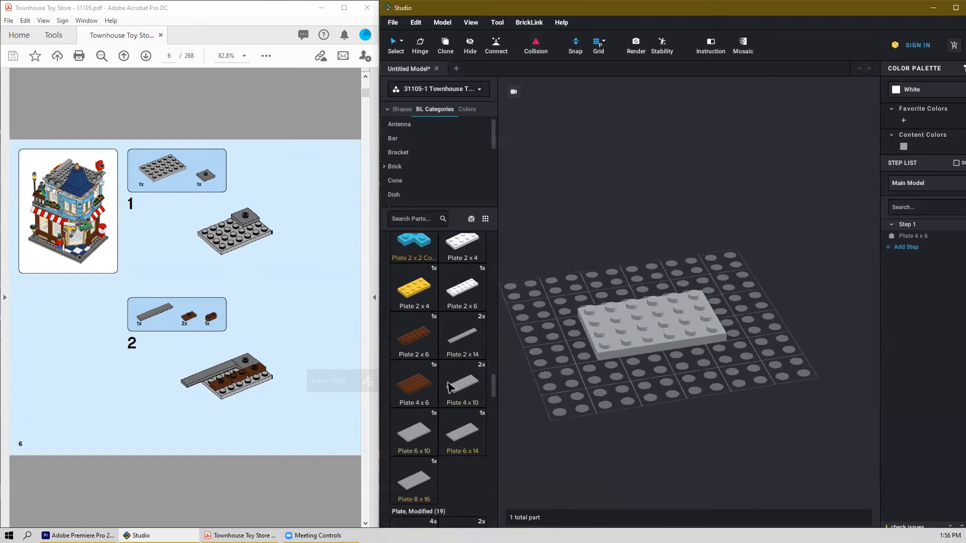
{"action": "scroll", "coordinate": [442, 354], "scroll_direction": "down", "scroll_amount": 1}
{"action": "scroll", "coordinate": [441, 354], "scroll_direction": "down", "scroll_amount": 6}
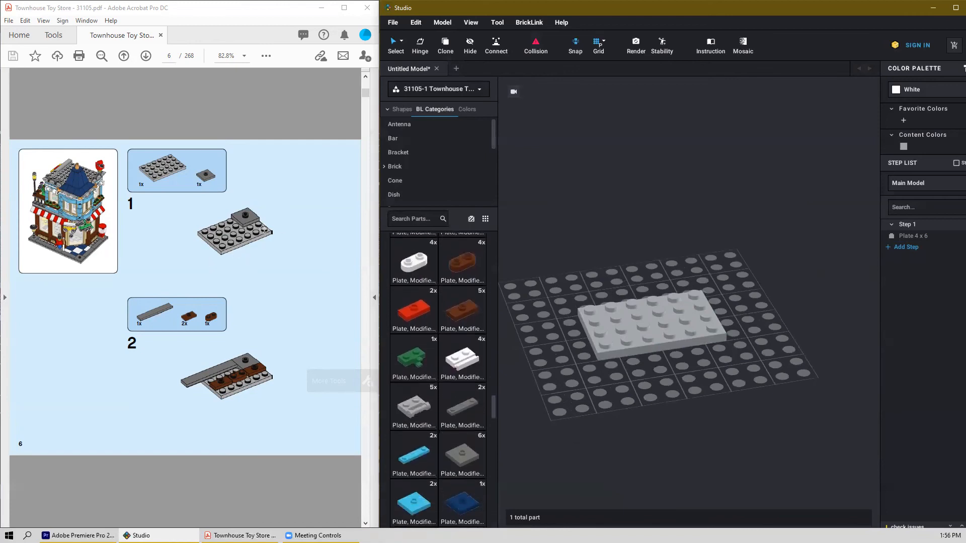
{"action": "scroll", "coordinate": [454, 392], "scroll_direction": "down", "scroll_amount": 2}
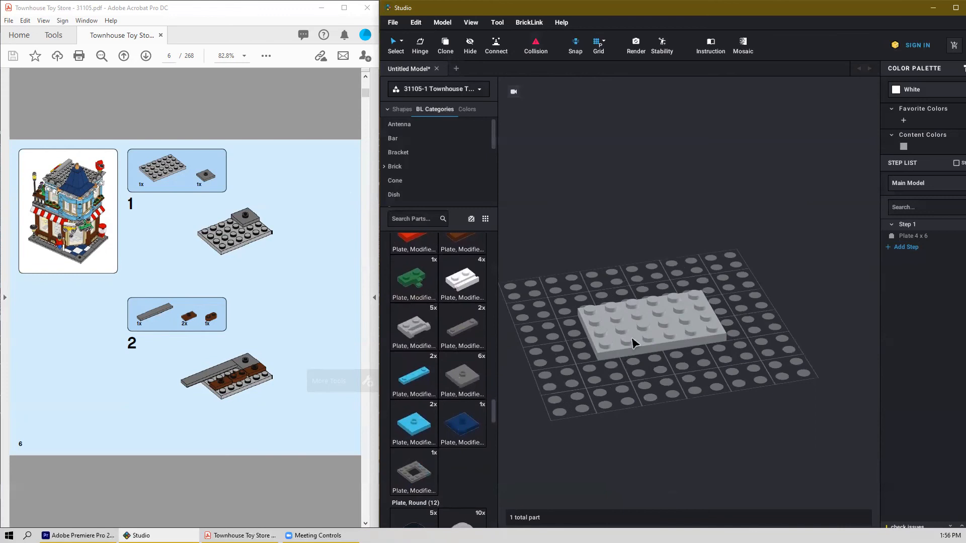
{"action": "left_click", "coordinate": [688, 299]}
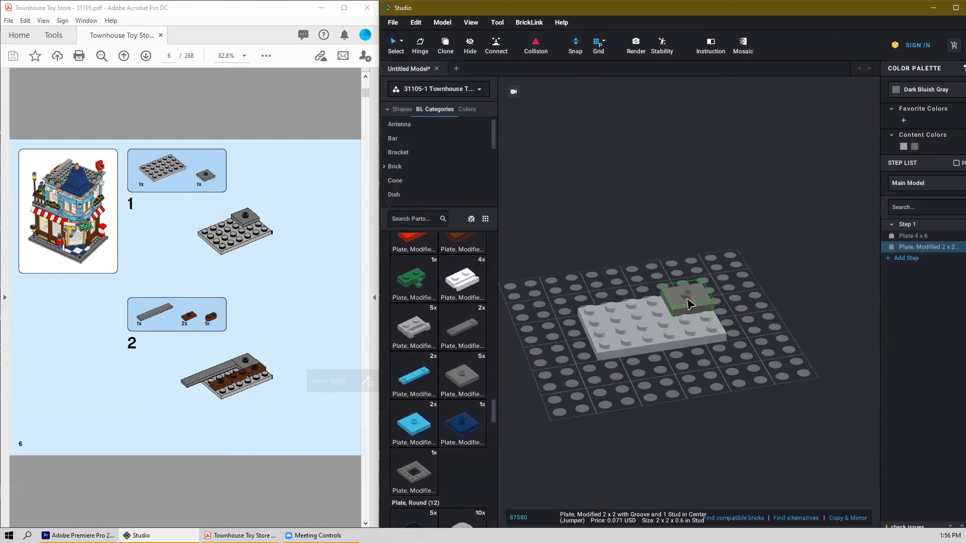
{"action": "left_click", "coordinate": [688, 299]}
{"action": "key", "text": "Escape"}
Step: Find the dark bluish gray Tile 1 x 6 by searching "tile" and lay it along the back edge, beside the 2 x 2 jumper
{"action": "scroll", "coordinate": [461, 425], "scroll_direction": "down", "scroll_amount": 10}
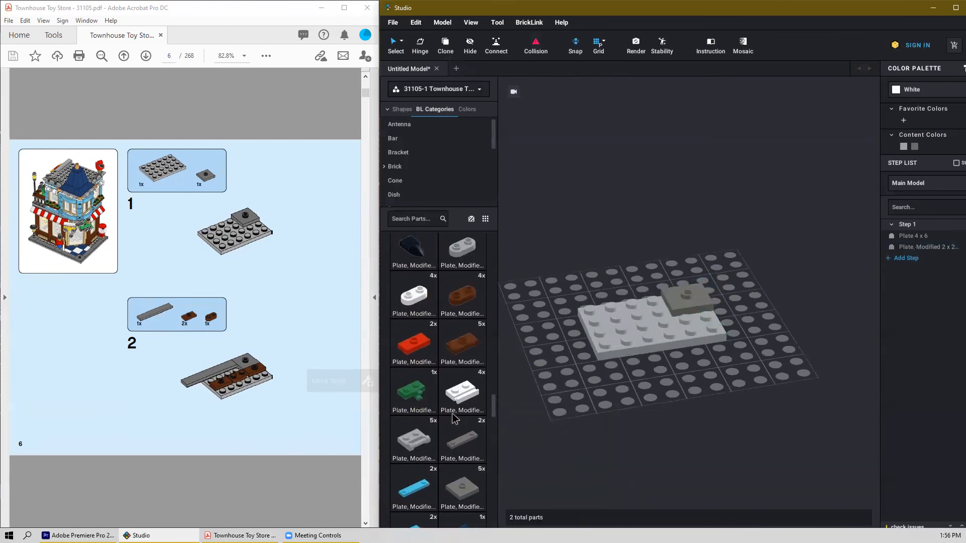
{"action": "scroll", "coordinate": [457, 424], "scroll_direction": "down", "scroll_amount": 5}
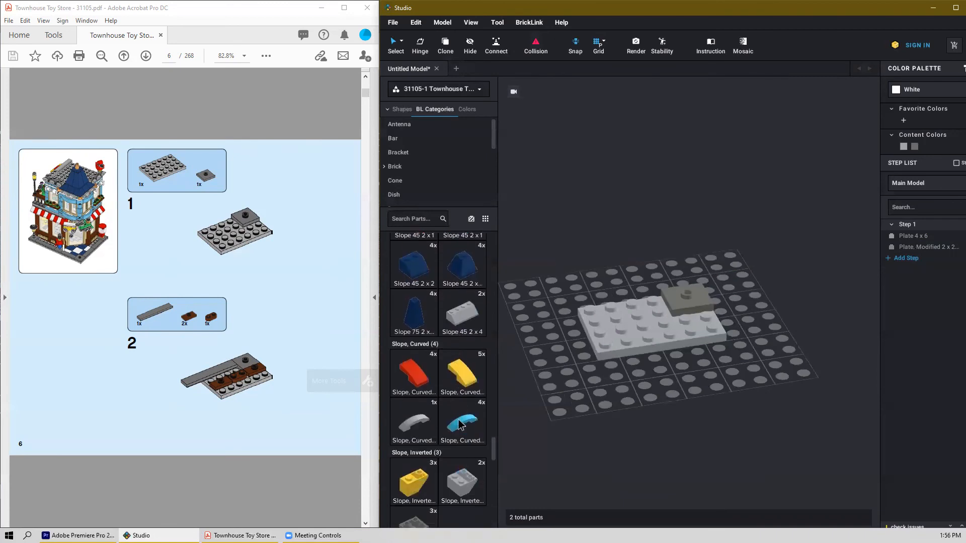
{"action": "scroll", "coordinate": [459, 417], "scroll_direction": "up", "scroll_amount": 12}
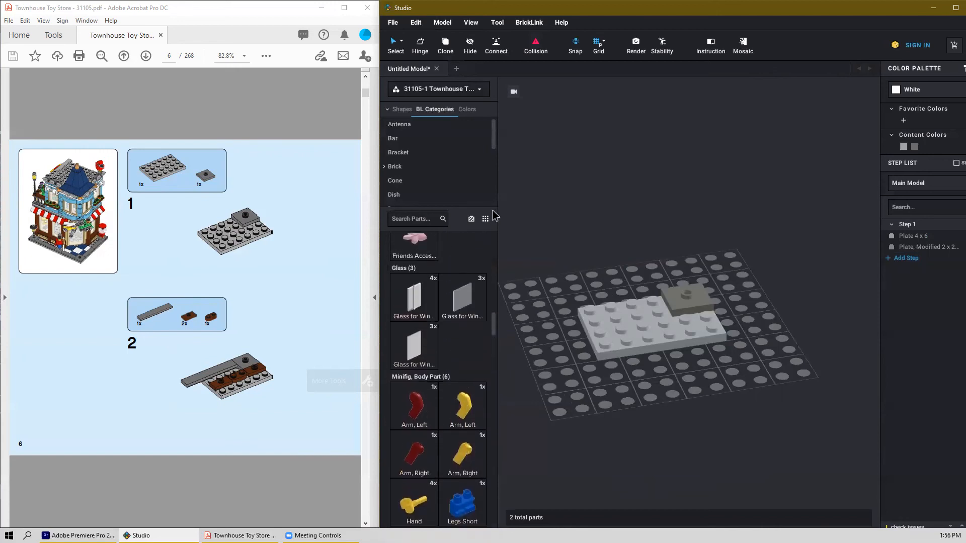
{"action": "left_click", "coordinate": [418, 217]}
{"action": "type", "text": "tile"}
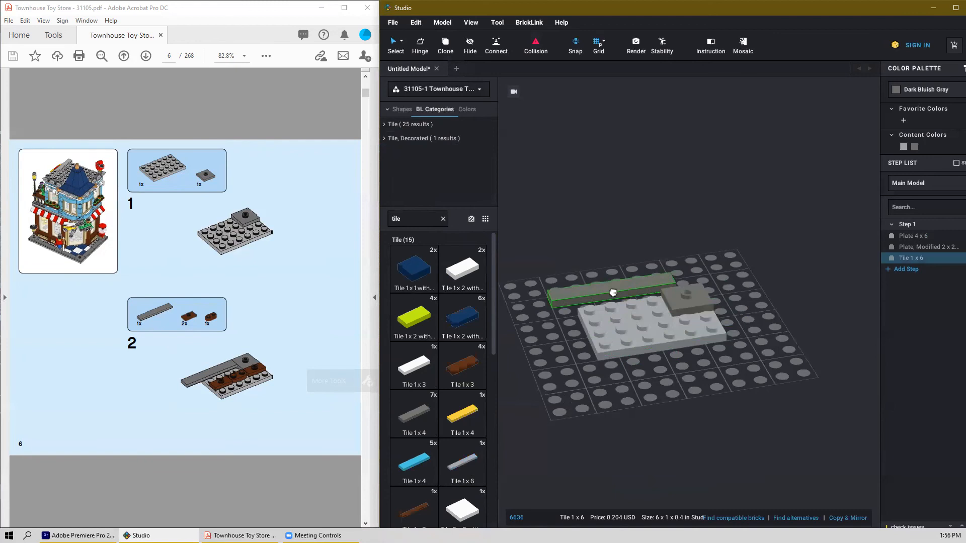
{"action": "left_click", "coordinate": [602, 304]}
{"action": "left_click", "coordinate": [567, 423]}
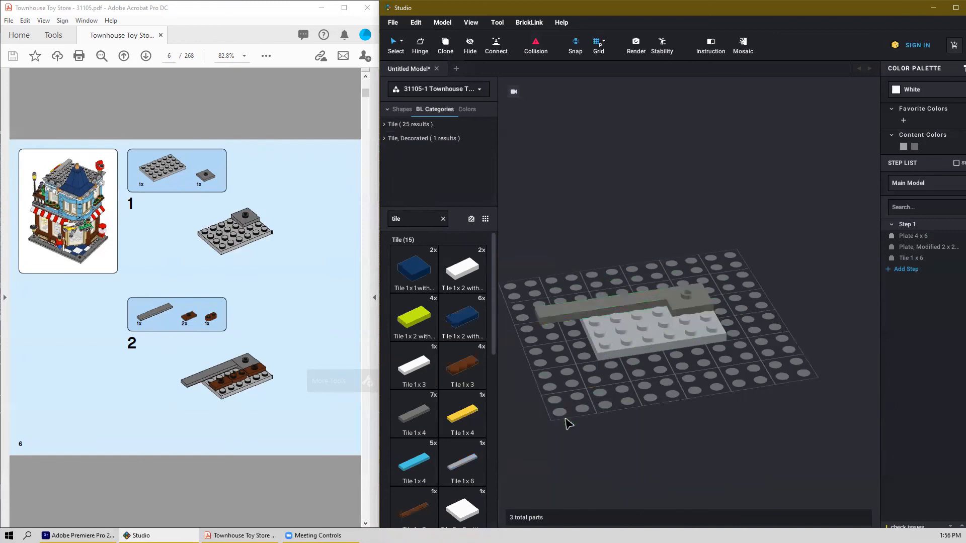
Step: Clear the part search and fill the 4 x 6 plate's third row with a reddish brown rounded 1 x 2 plate between two 1 x 2 jumpers
{"action": "scroll", "coordinate": [422, 385], "scroll_direction": "down", "scroll_amount": 1}
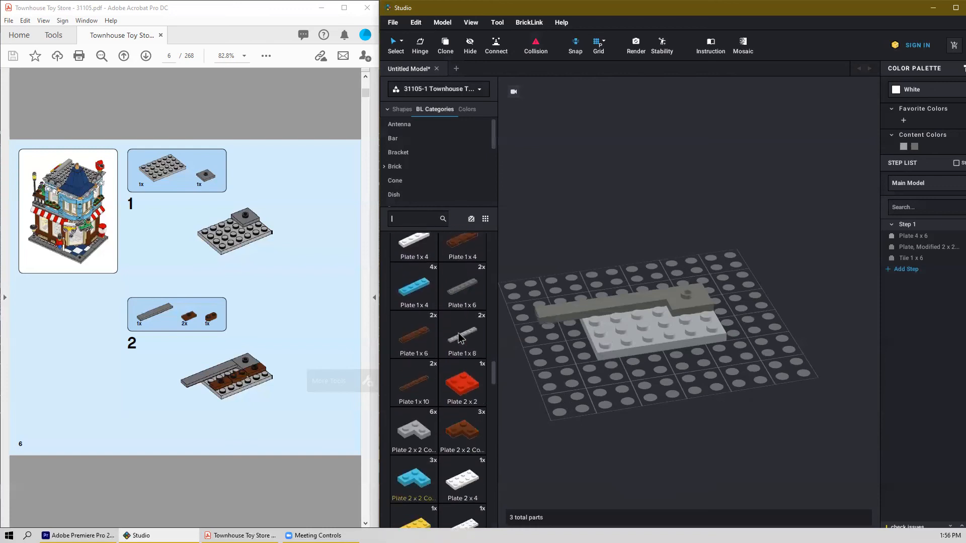
{"action": "scroll", "coordinate": [462, 340], "scroll_direction": "down", "scroll_amount": 10}
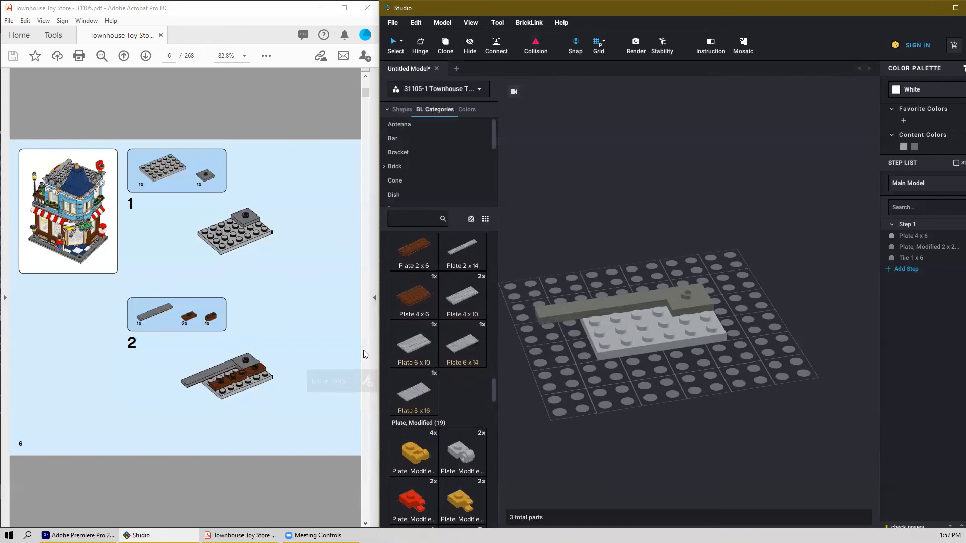
{"action": "scroll", "coordinate": [470, 378], "scroll_direction": "down", "scroll_amount": 5}
{"action": "left_click_drag", "start_coordinate": [464, 359], "coordinate": [658, 316]}
{"action": "left_click_drag", "start_coordinate": [471, 425], "coordinate": [695, 315]}
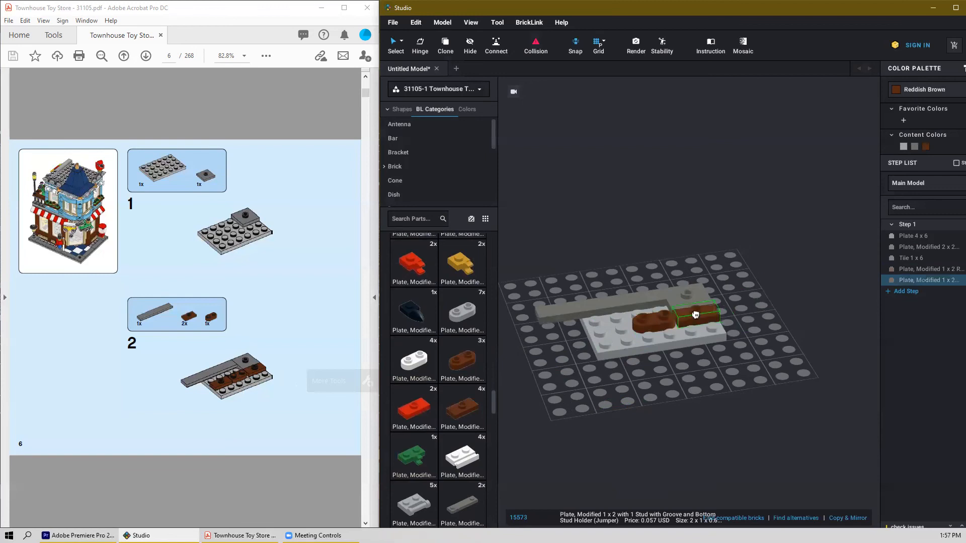
{"action": "left_click", "coordinate": [695, 314]}
{"action": "left_click", "coordinate": [612, 322]}
{"action": "key", "text": "Escape"}
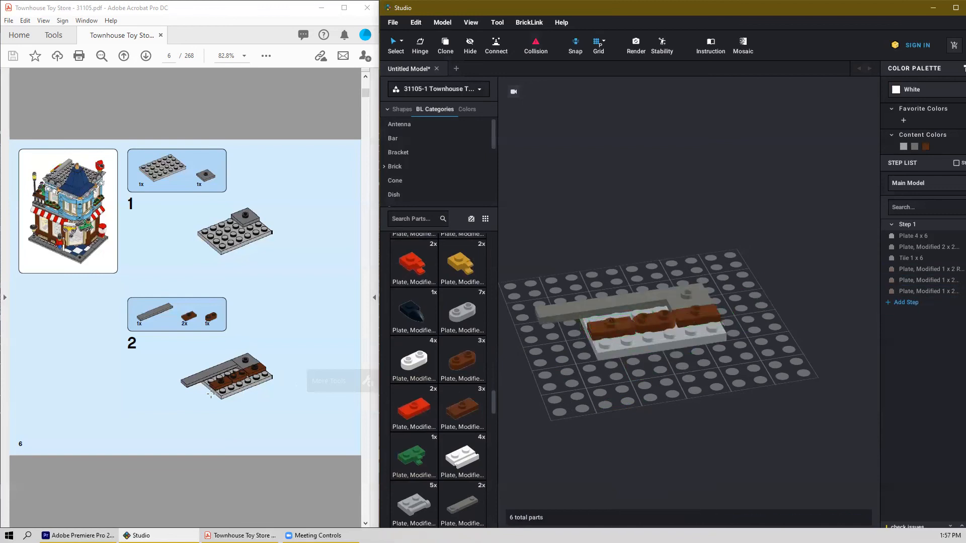
Step: Advance the instruction PDF to page 7 and set one dark bluish gray 2 x 2 jumper plate on the empty grid behind the model
{"action": "scroll", "coordinate": [221, 388], "scroll_direction": "down", "scroll_amount": 3}
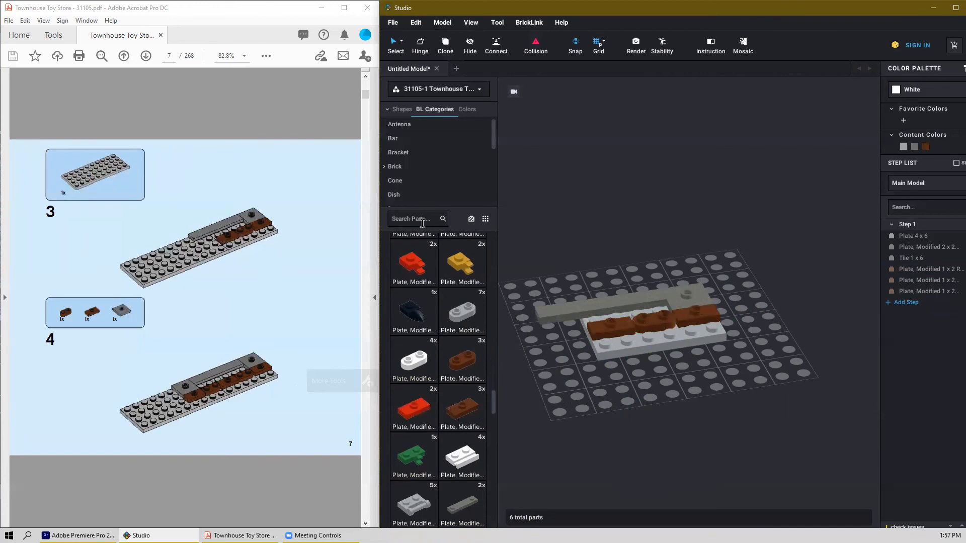
{"action": "scroll", "coordinate": [454, 378], "scroll_direction": "up", "scroll_amount": 5}
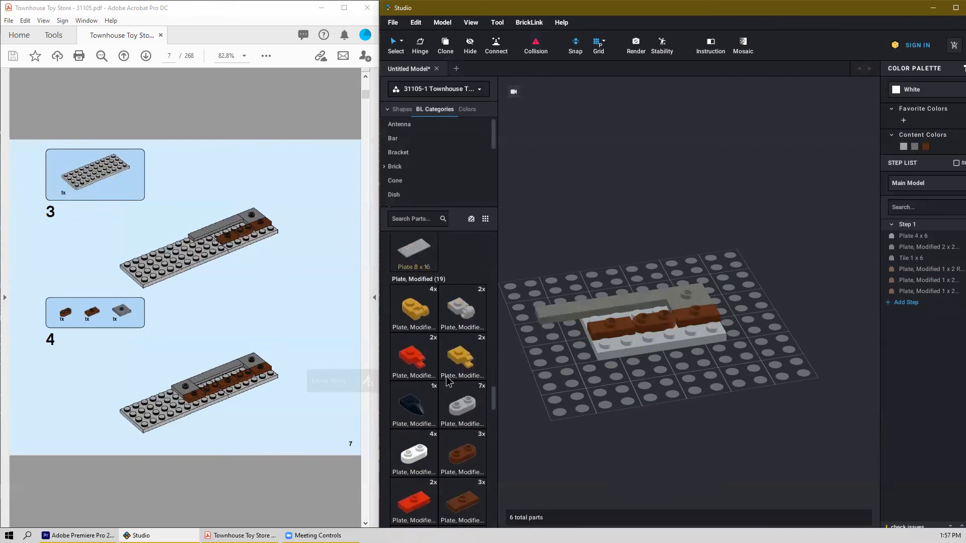
{"action": "scroll", "coordinate": [455, 379], "scroll_direction": "down", "scroll_amount": 8}
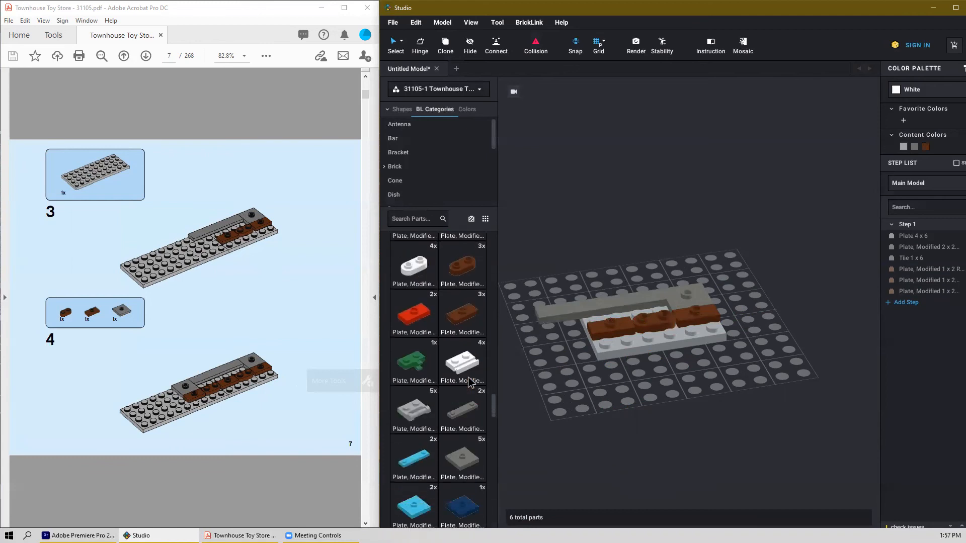
{"action": "left_click_drag", "start_coordinate": [482, 360], "coordinate": [659, 219]}
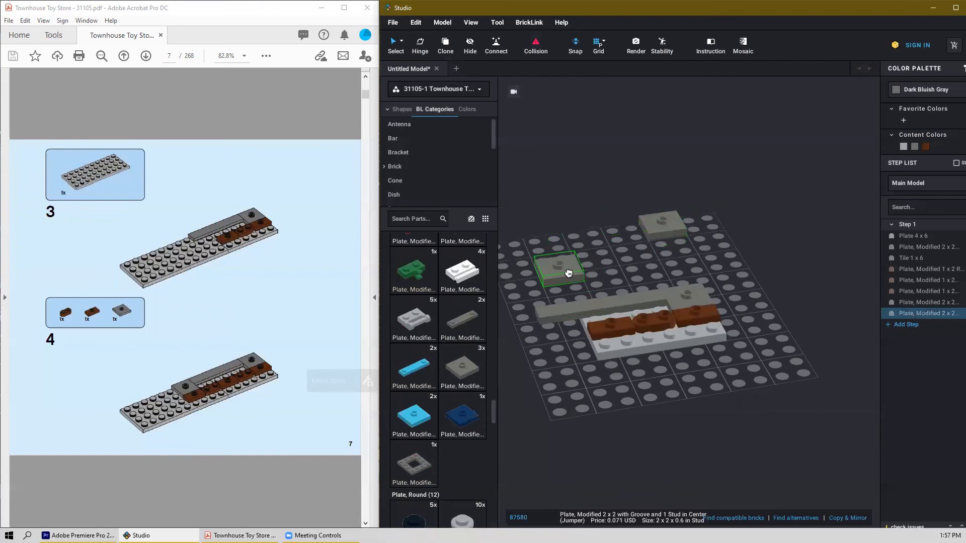
{"action": "scroll", "coordinate": [454, 356], "scroll_direction": "down", "scroll_amount": 3}
Step: Place one light bluish gray Plate 4 x 10 end to end with the 4 x 6 plate, beneath the overhanging 1 x 6 tile
{"action": "scroll", "coordinate": [443, 347], "scroll_direction": "up", "scroll_amount": 12}
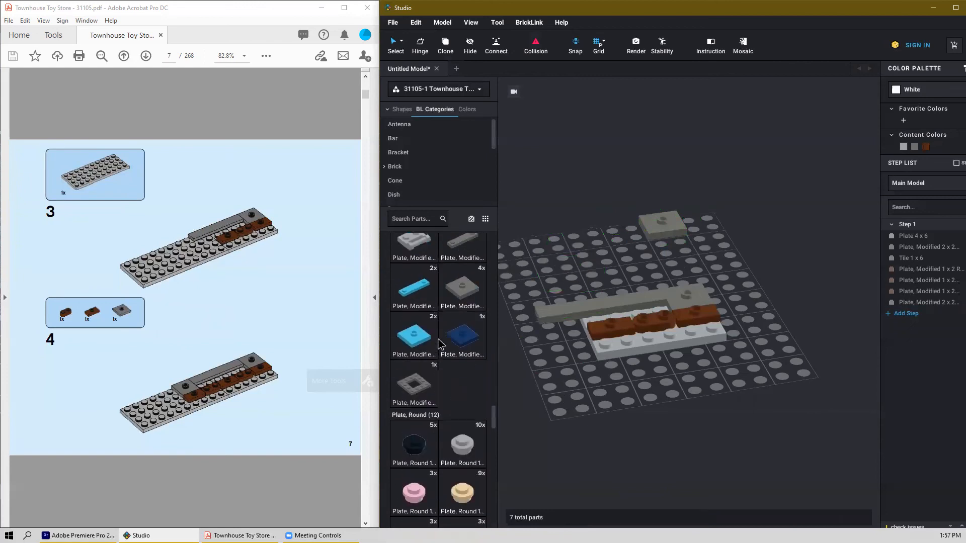
{"action": "scroll", "coordinate": [440, 340], "scroll_direction": "up", "scroll_amount": 1}
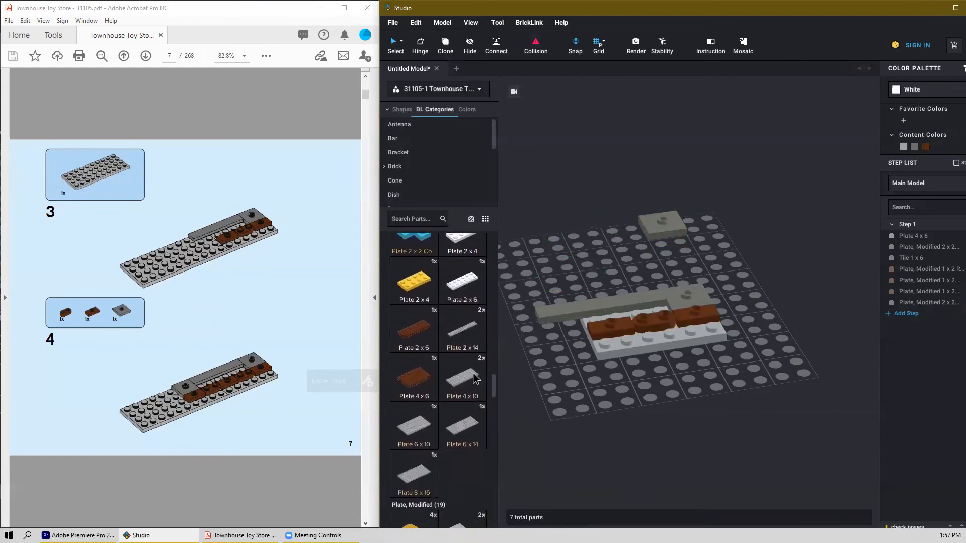
{"action": "left_click_drag", "start_coordinate": [461, 376], "coordinate": [535, 343]}
{"action": "left_click", "coordinate": [533, 345]}
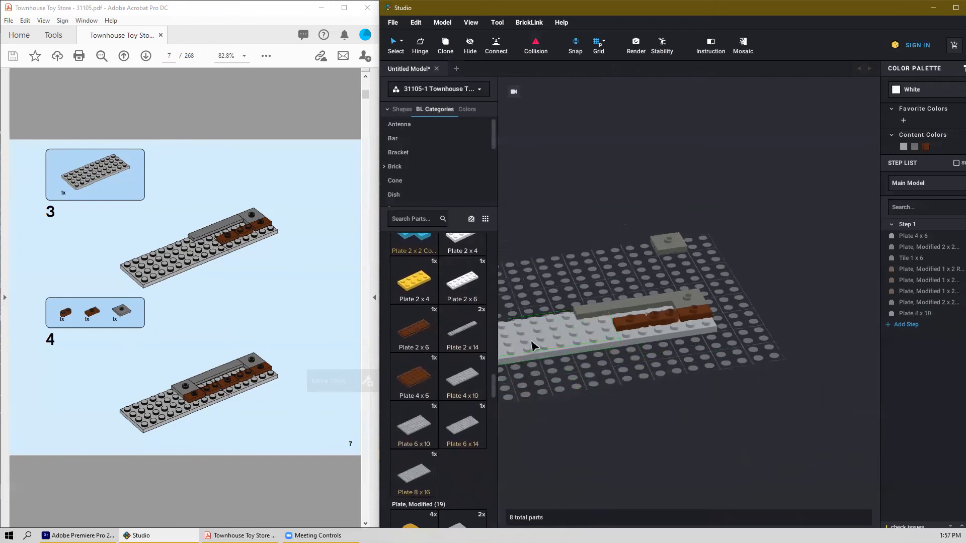
{"action": "right_click_drag", "start_coordinate": [618, 365], "coordinate": [640, 367]}
{"action": "key", "text": "Escape"}
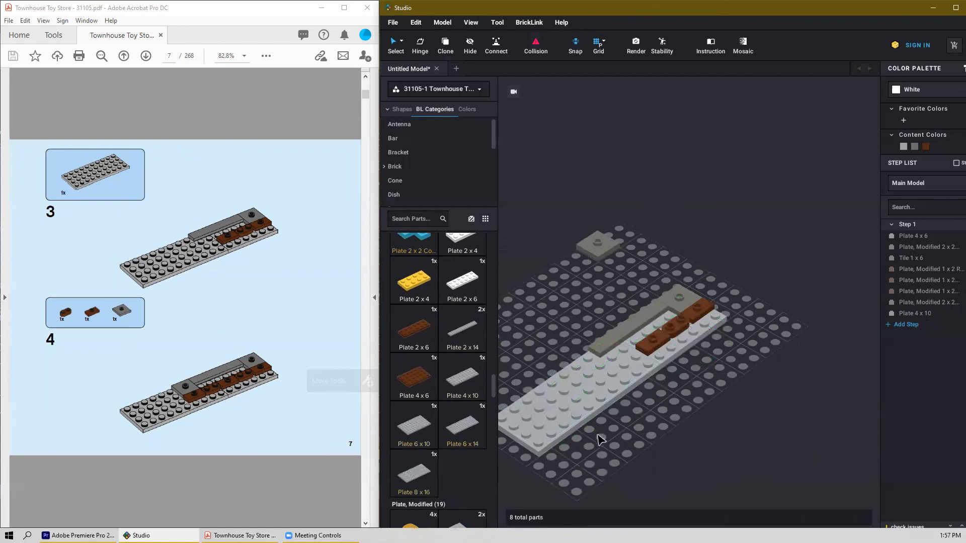
Step: Move the spare 2 x 2 jumper plate onto the 4 x 10 plate's back edge, against the free end of the 1 x 6 tile
{"action": "middle_click_drag", "start_coordinate": [598, 435], "coordinate": [646, 402]}
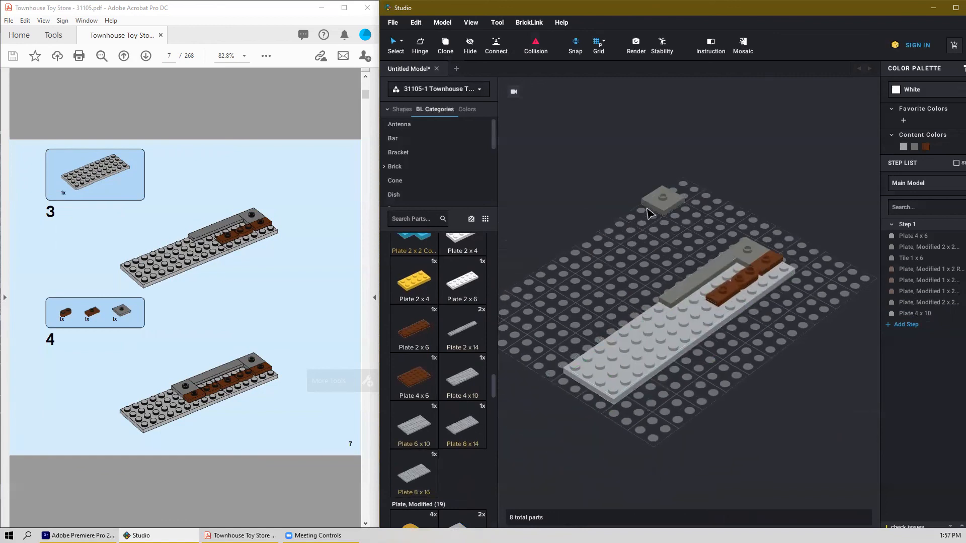
{"action": "left_click", "coordinate": [662, 199]}
{"action": "left_click_drag", "start_coordinate": [662, 199], "coordinate": [655, 314]}
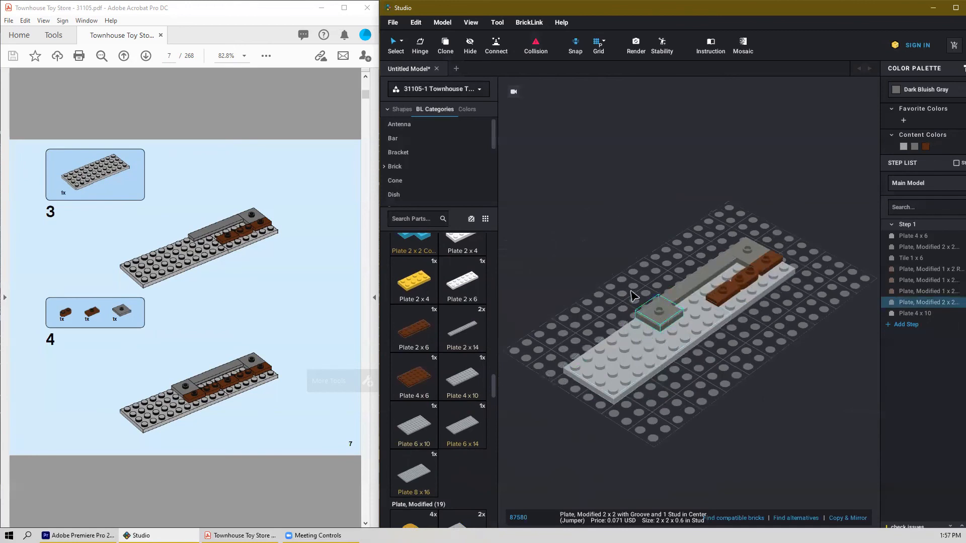
{"action": "left_click", "coordinate": [633, 296]}
{"action": "right_click_drag", "start_coordinate": [650, 266], "coordinate": [642, 265]}
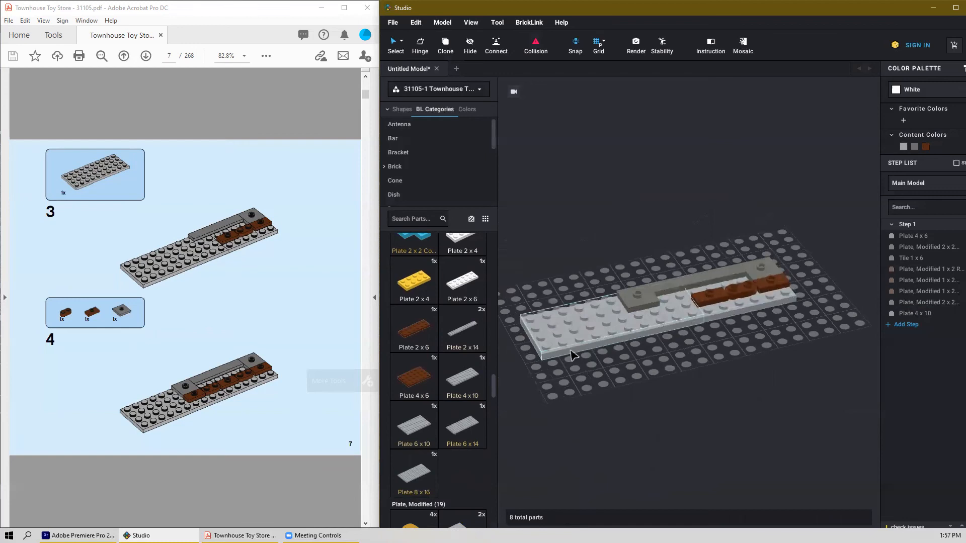
Step: Extend the brown row onto the 4 x 10 plate with one reddish brown rounded 1 x 2 plate
{"action": "scroll", "coordinate": [457, 396], "scroll_direction": "up", "scroll_amount": 5}
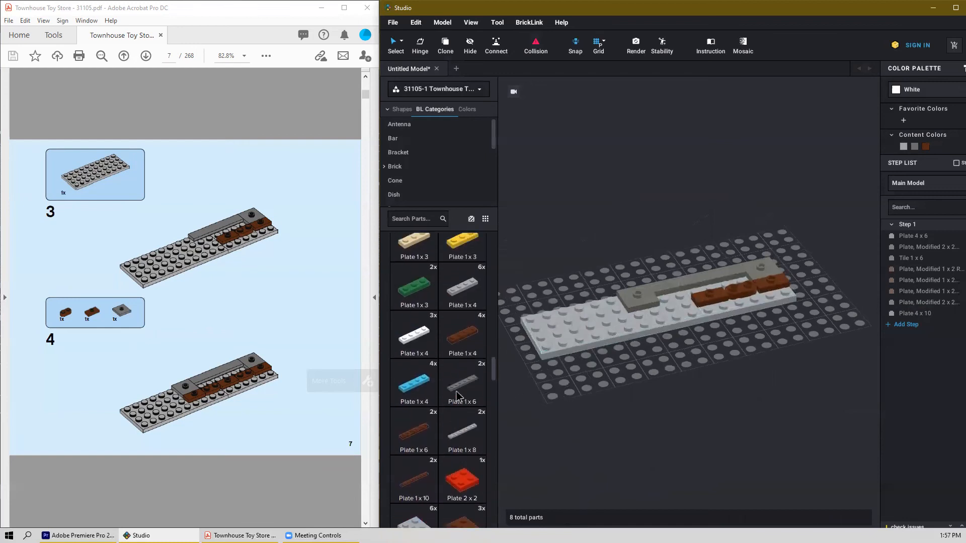
{"action": "scroll", "coordinate": [458, 396], "scroll_direction": "up", "scroll_amount": 2}
{"action": "scroll", "coordinate": [463, 390], "scroll_direction": "down", "scroll_amount": 4}
{"action": "scroll", "coordinate": [465, 384], "scroll_direction": "down", "scroll_amount": 8}
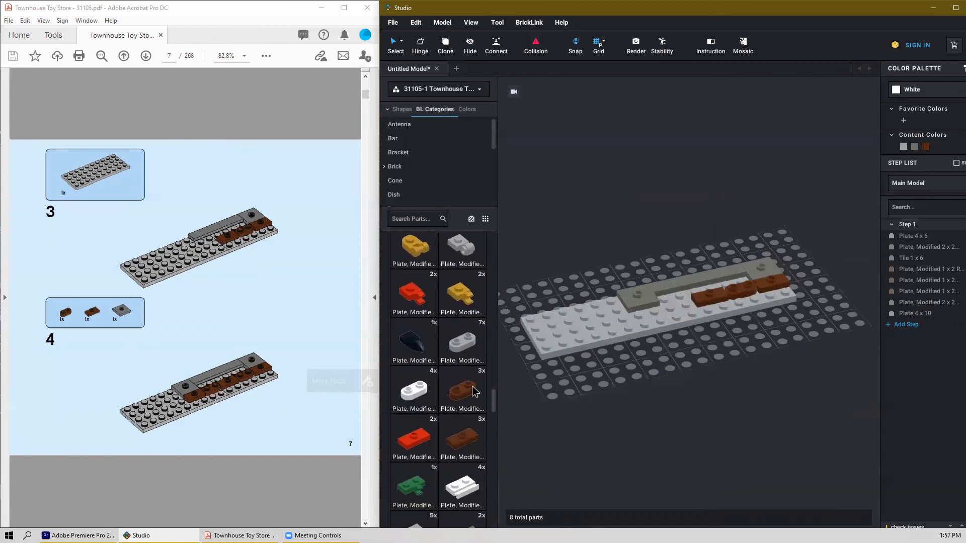
{"action": "left_click", "coordinate": [473, 389]}
{"action": "left_click", "coordinate": [684, 304]}
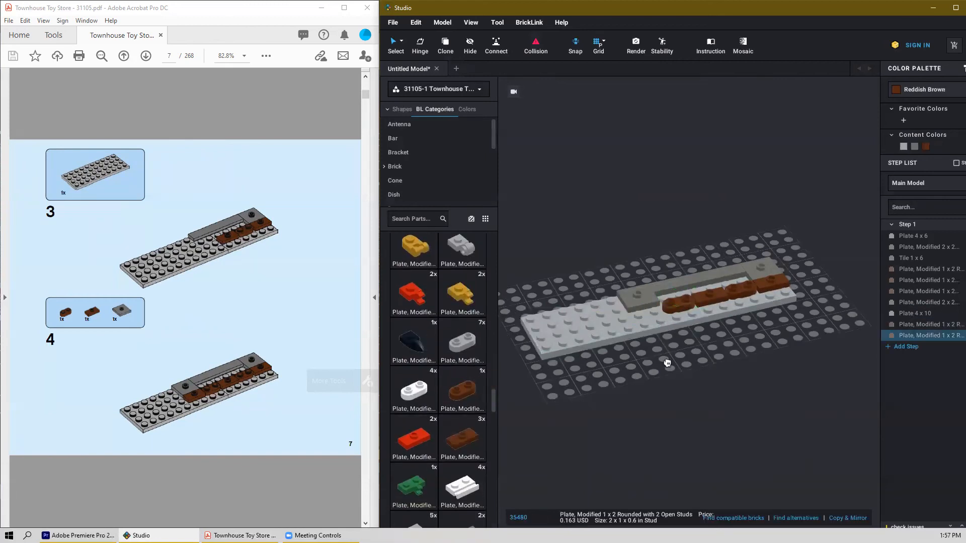
{"action": "key", "text": "Escape"}
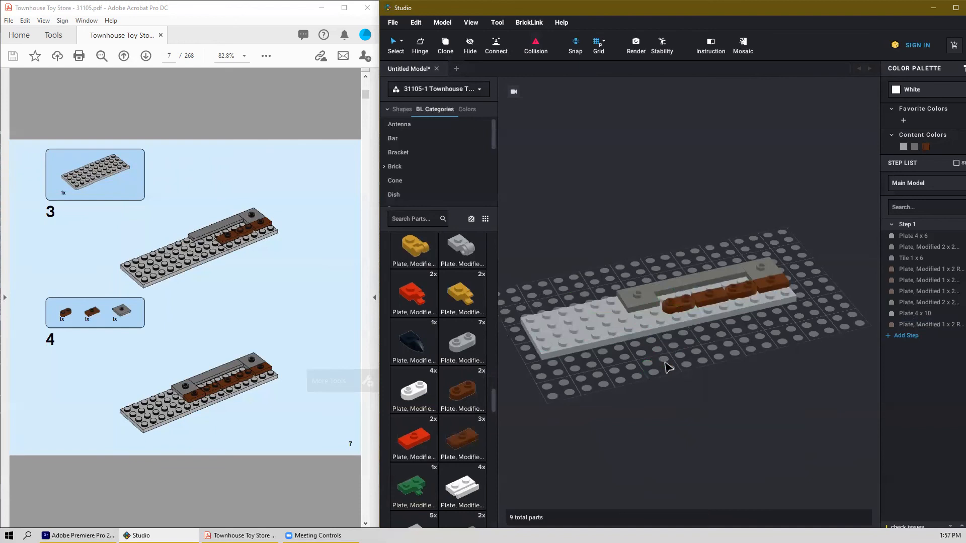
Step: Finish the brown row with a reddish brown 1 x 2 jumper plate in front of the second 2 x 2 jumper
{"action": "left_click", "coordinate": [464, 452]}
{"action": "left_click", "coordinate": [644, 307]}
{"action": "key", "text": "Escape"}
{"action": "right_click_drag", "start_coordinate": [679, 365], "coordinate": [643, 367]}
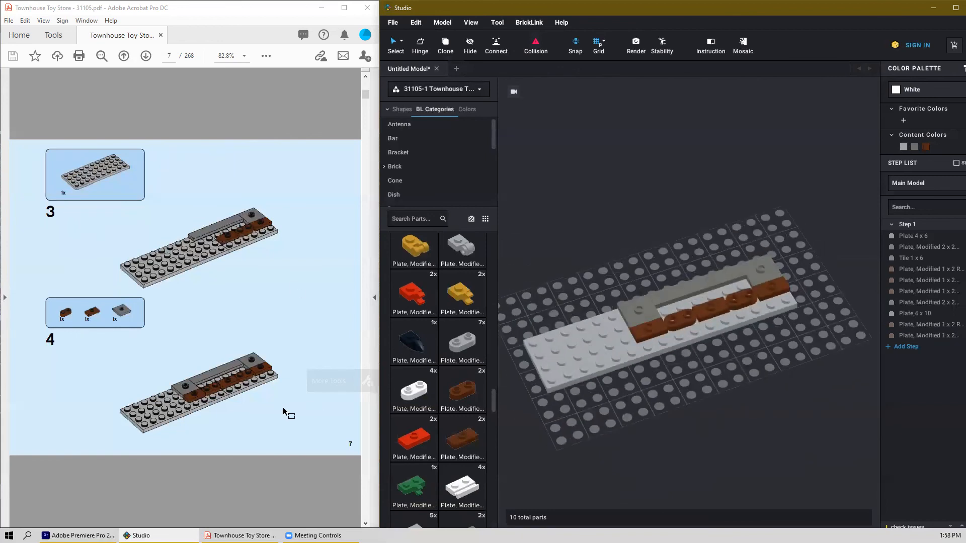
{"action": "right_click_drag", "start_coordinate": [709, 429], "coordinate": [721, 411]}
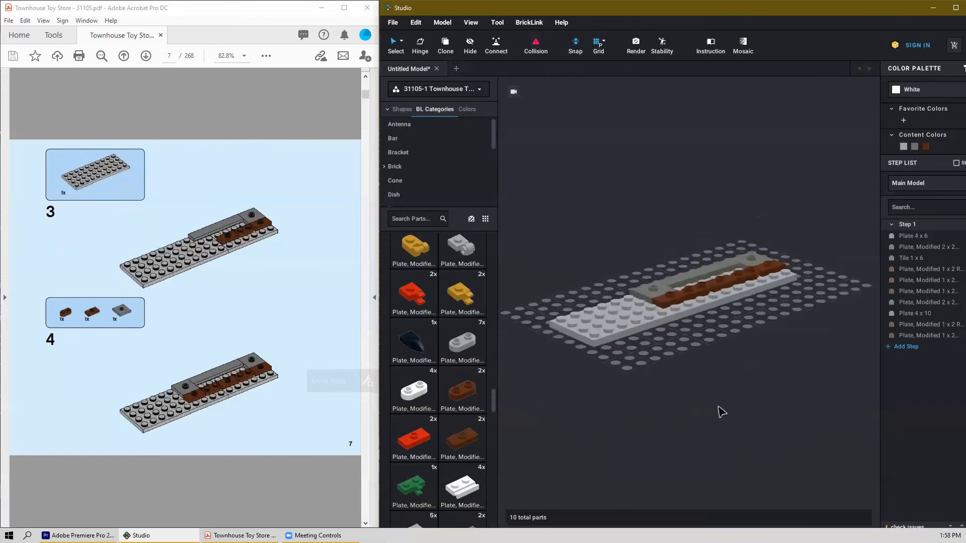
Step: Following build step 5 on page 8, place one dark bluish gray Tile 1 x 4 along the back edge beside the second 2 x 2 jumper
{"action": "scroll", "coordinate": [227, 392], "scroll_direction": "up", "scroll_amount": 3}
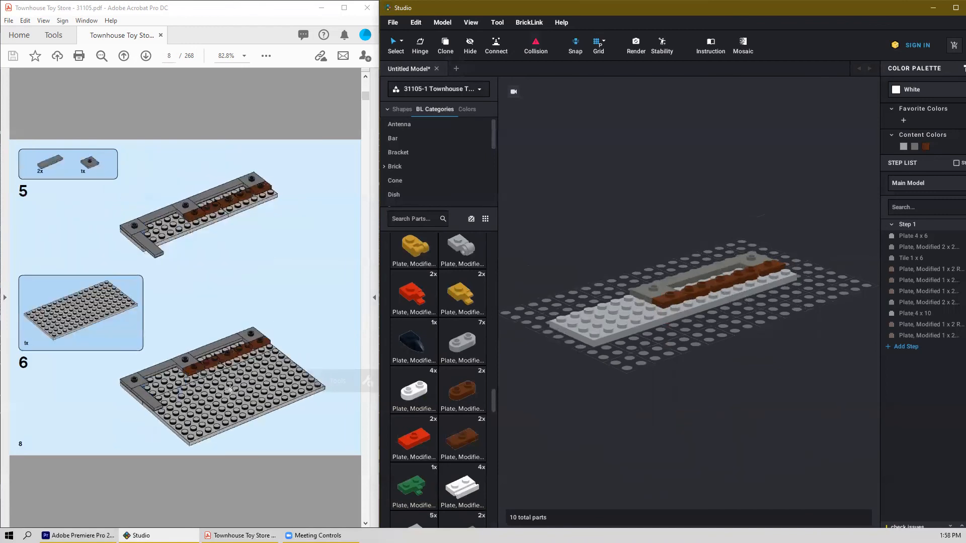
{"action": "scroll", "coordinate": [254, 321], "scroll_direction": "up", "scroll_amount": 1}
{"action": "scroll", "coordinate": [256, 319], "scroll_direction": "down", "scroll_amount": 1}
{"action": "scroll", "coordinate": [646, 403], "scroll_direction": "up", "scroll_amount": 2}
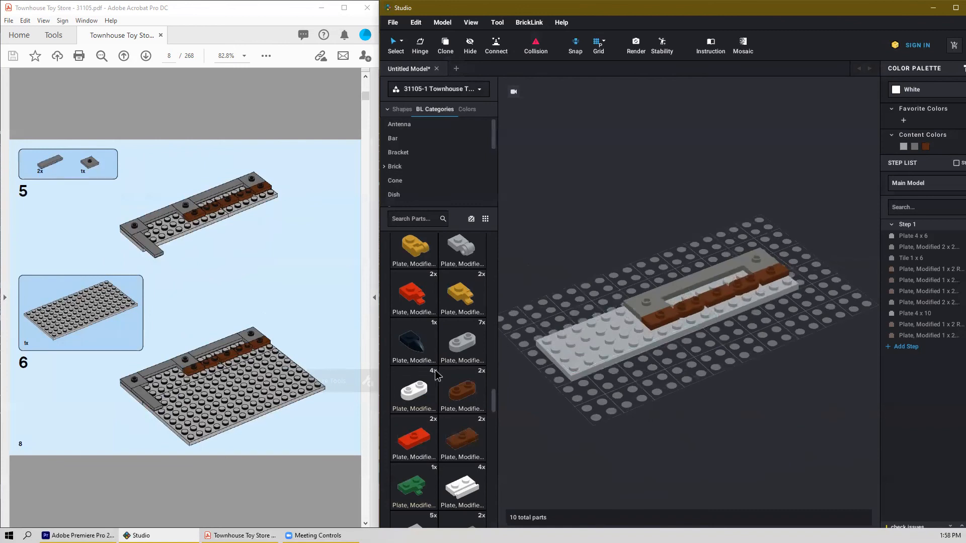
{"action": "left_click", "coordinate": [417, 217]}
{"action": "type", "text": "tile"}
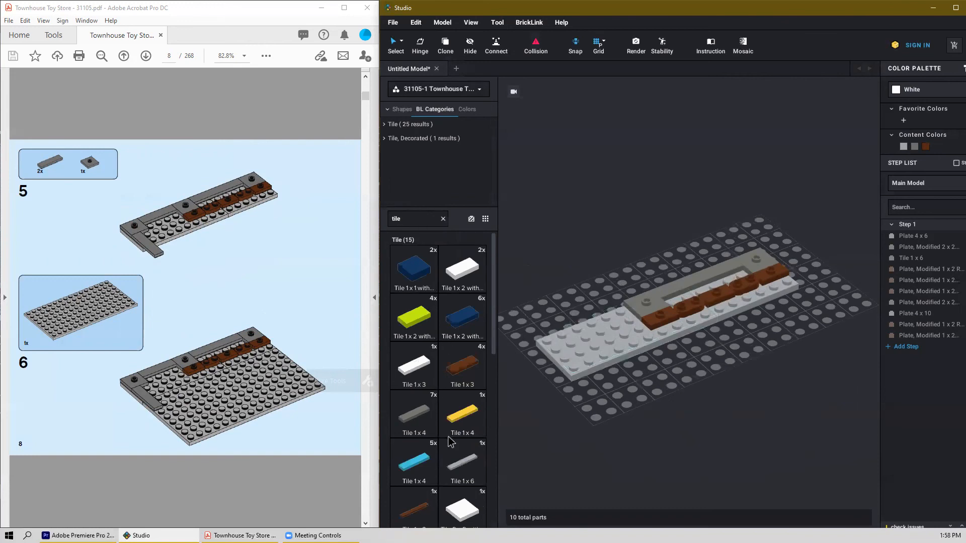
{"action": "left_click_drag", "start_coordinate": [418, 413], "coordinate": [596, 318]}
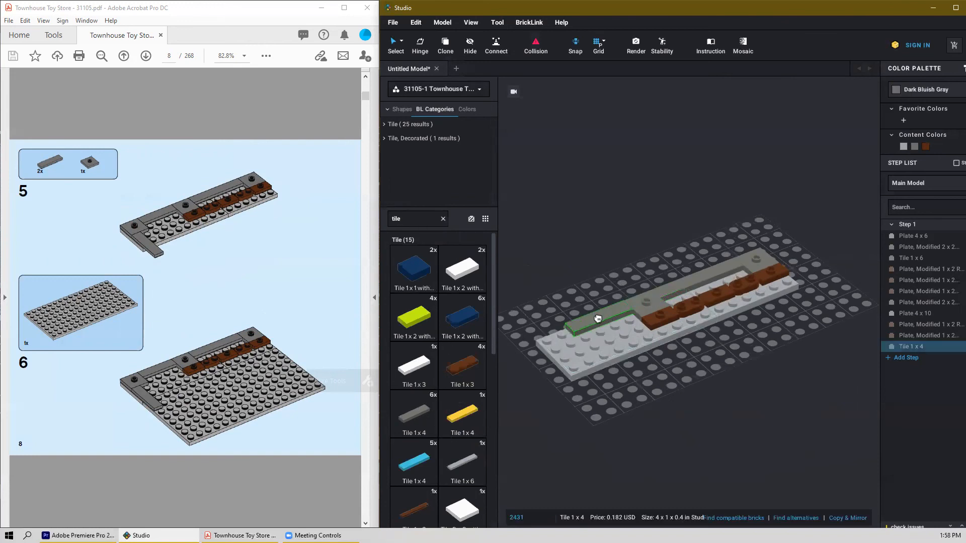
{"action": "left_click", "coordinate": [597, 319]}
{"action": "right_click_drag", "start_coordinate": [599, 266], "coordinate": [597, 265]}
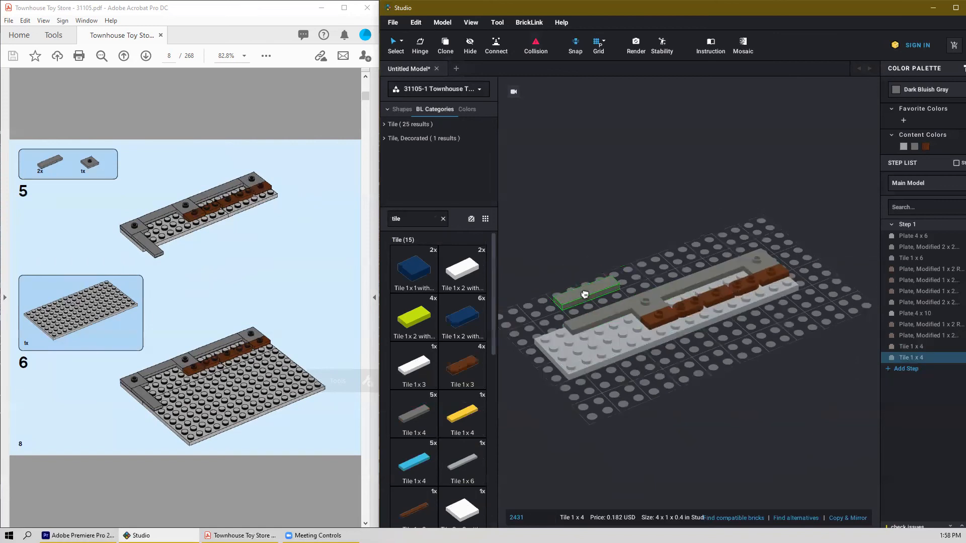
{"action": "key", "text": "Escape"}
Step: Add a dark bluish gray 2 x 2 jumper plate on the back corner, against the free end of the 1 x 4 tile
{"action": "scroll", "coordinate": [439, 370], "scroll_direction": "down", "scroll_amount": 3}
{"action": "scroll", "coordinate": [439, 370], "scroll_direction": "down", "scroll_amount": 15}
{"action": "scroll", "coordinate": [443, 370], "scroll_direction": "up", "scroll_amount": 12}
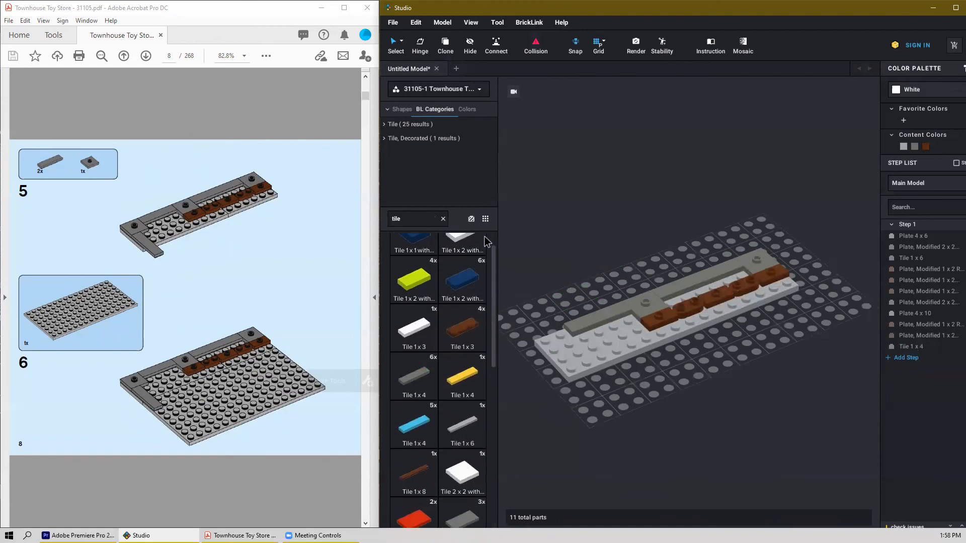
{"action": "scroll", "coordinate": [439, 235], "scroll_direction": "down", "scroll_amount": 1}
{"action": "left_click", "coordinate": [444, 219]}
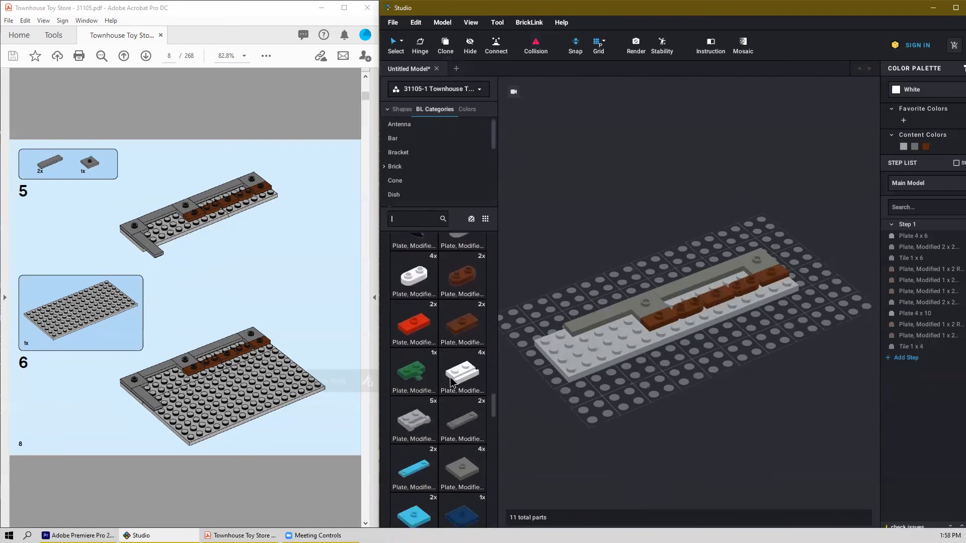
{"action": "left_click", "coordinate": [464, 385]}
{"action": "left_click", "coordinate": [562, 338]}
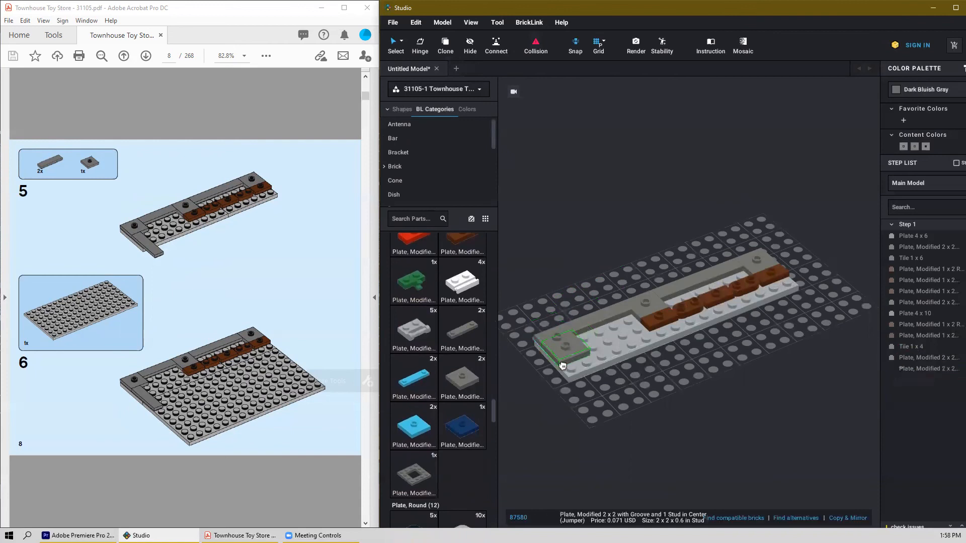
{"action": "key", "text": "Escape"}
Step: Place a second dark bluish gray Tile 1 x 4, rotated along the short edge, from the corner jumper out past the front edge
{"action": "scroll", "coordinate": [445, 396], "scroll_direction": "down", "scroll_amount": 5}
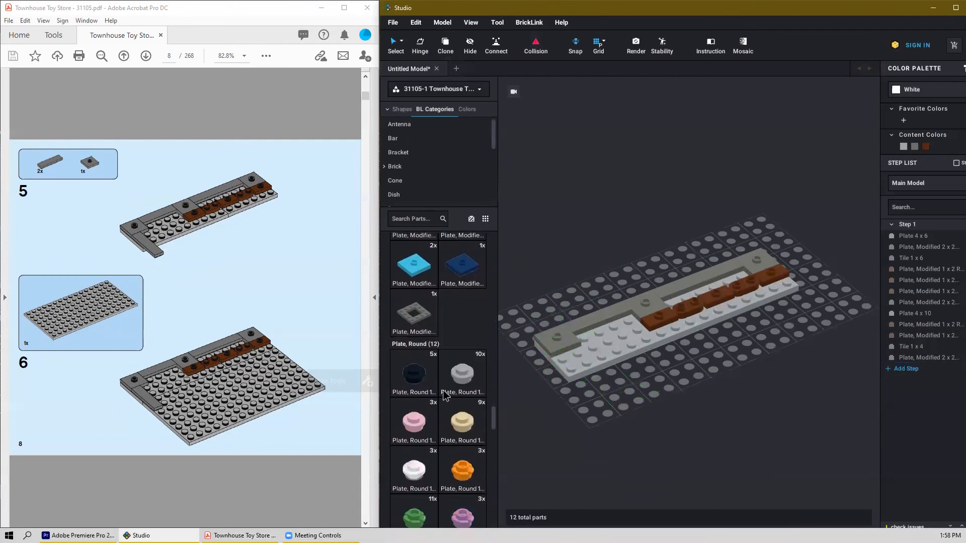
{"action": "scroll", "coordinate": [445, 397], "scroll_direction": "up", "scroll_amount": 2}
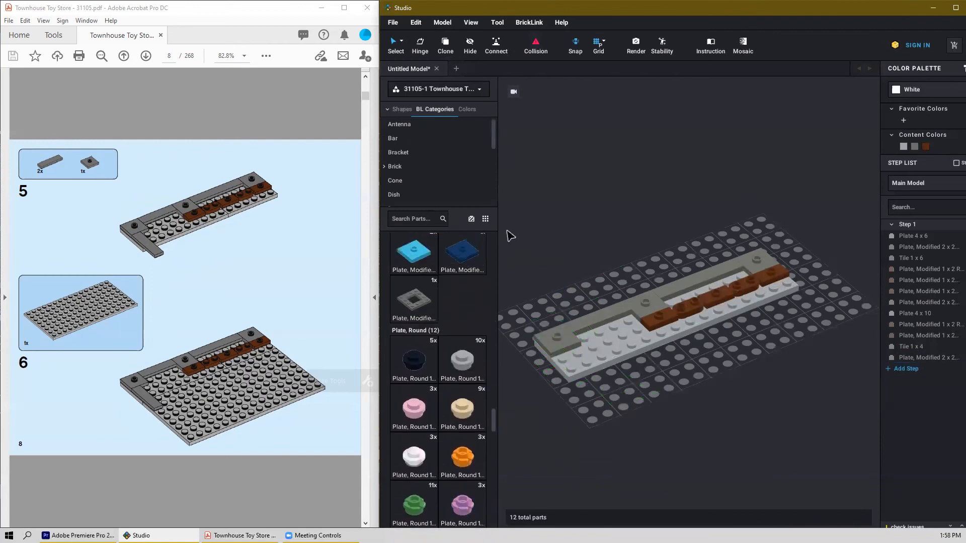
{"action": "left_click", "coordinate": [402, 220]}
{"action": "type", "text": "tile"}
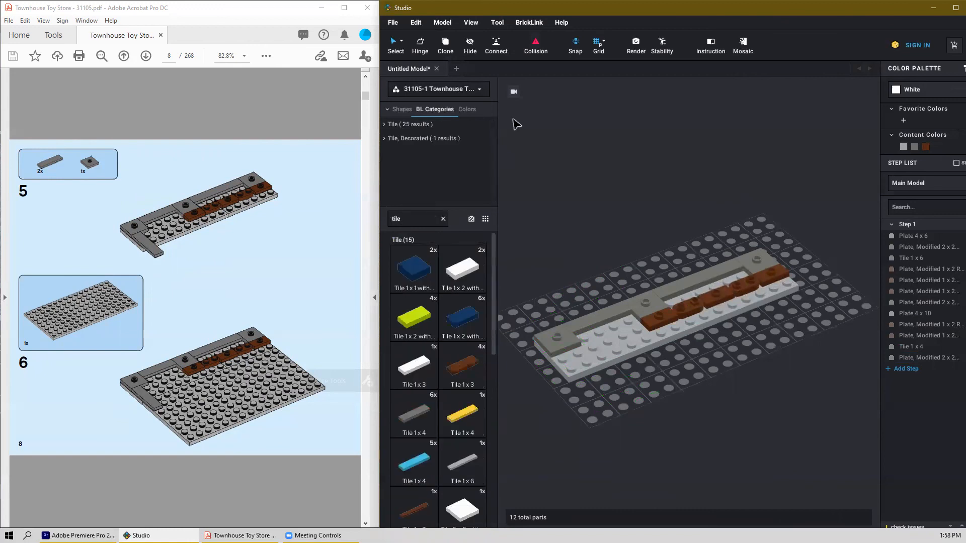
{"action": "left_click_drag", "start_coordinate": [412, 424], "coordinate": [579, 379]}
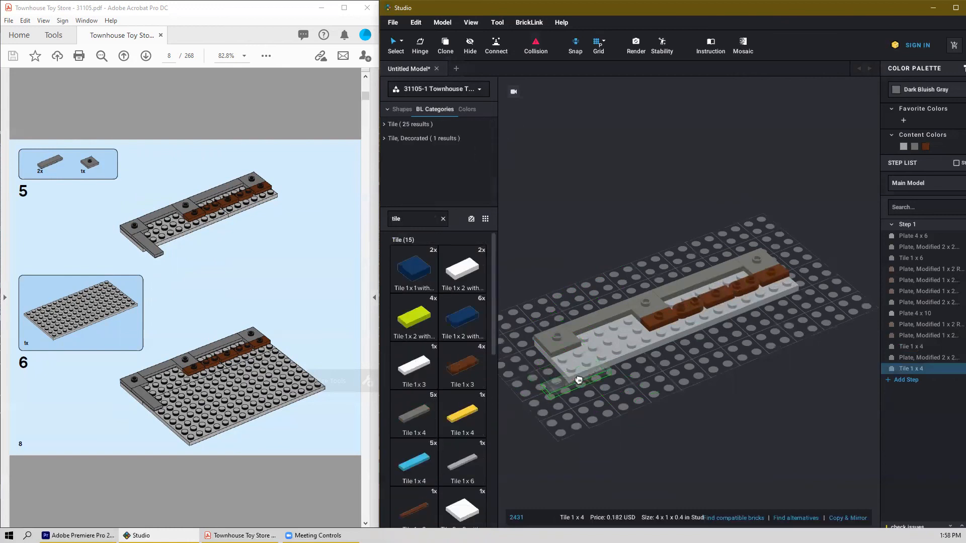
{"action": "key", "text": "Right"}
{"action": "left_click", "coordinate": [579, 376]}
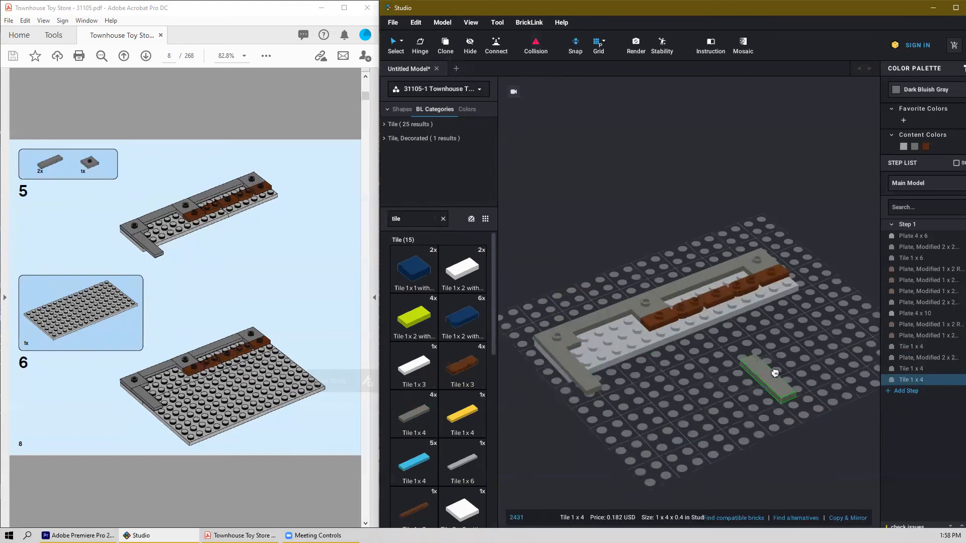
{"action": "key", "text": "Escape"}
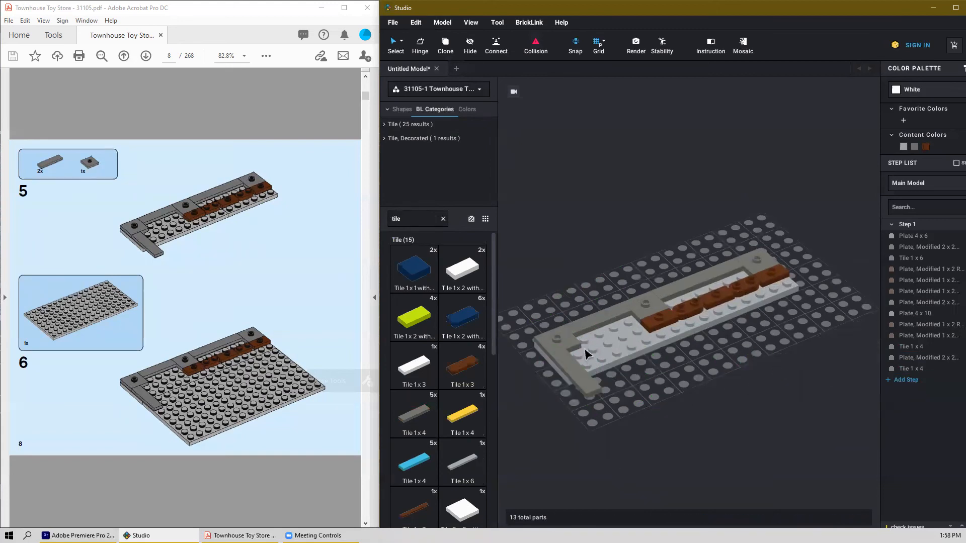
Step: Find the light bluish gray Plate 8 x 16 and attach it along the base's front edge, beneath the overhanging 1 x 4 tile
{"action": "left_click", "coordinate": [442, 220]}
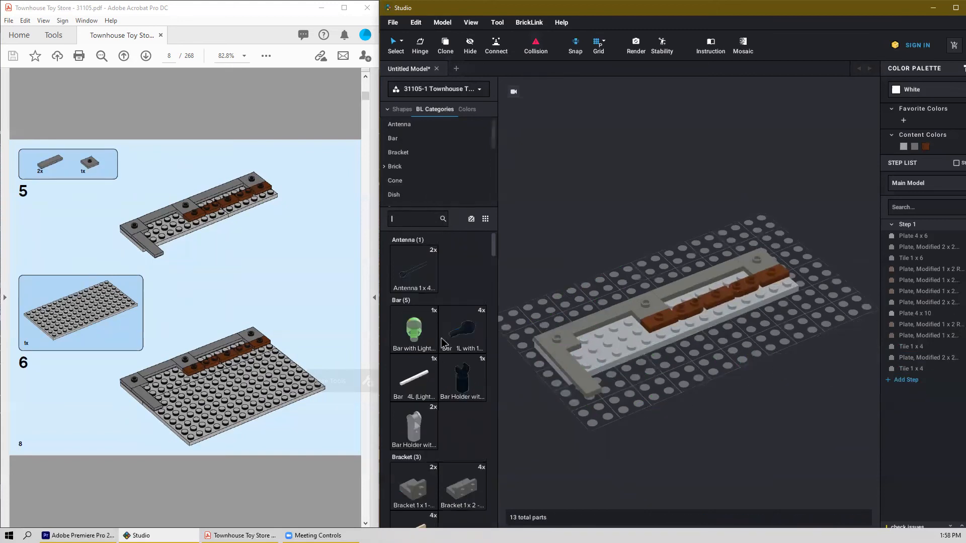
{"action": "type", "text": "plate"}
{"action": "scroll", "coordinate": [442, 414], "scroll_direction": "down", "scroll_amount": 1}
{"action": "scroll", "coordinate": [442, 414], "scroll_direction": "down", "scroll_amount": 6}
{"action": "scroll", "coordinate": [449, 411], "scroll_direction": "down", "scroll_amount": 4}
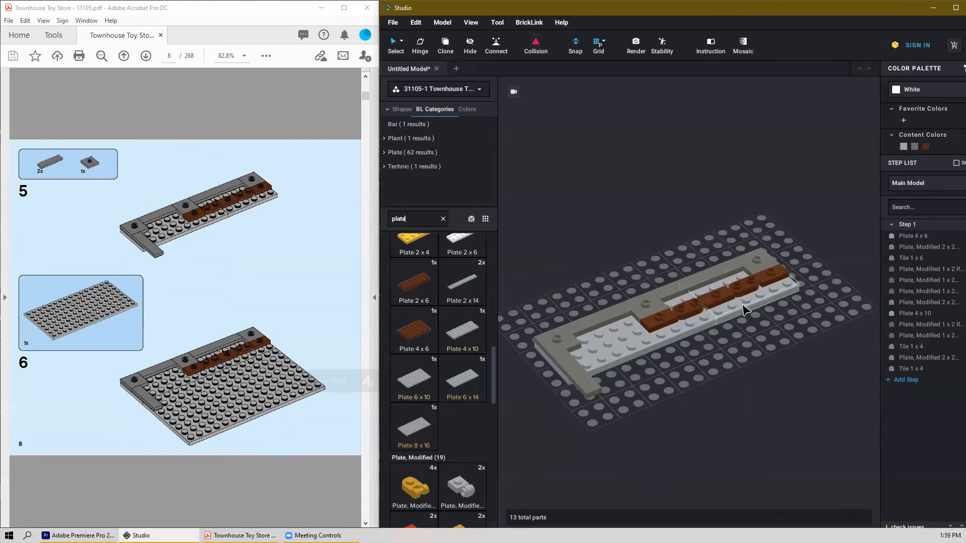
{"action": "left_click_drag", "start_coordinate": [415, 430], "coordinate": [733, 375]}
{"action": "left_click", "coordinate": [732, 375]}
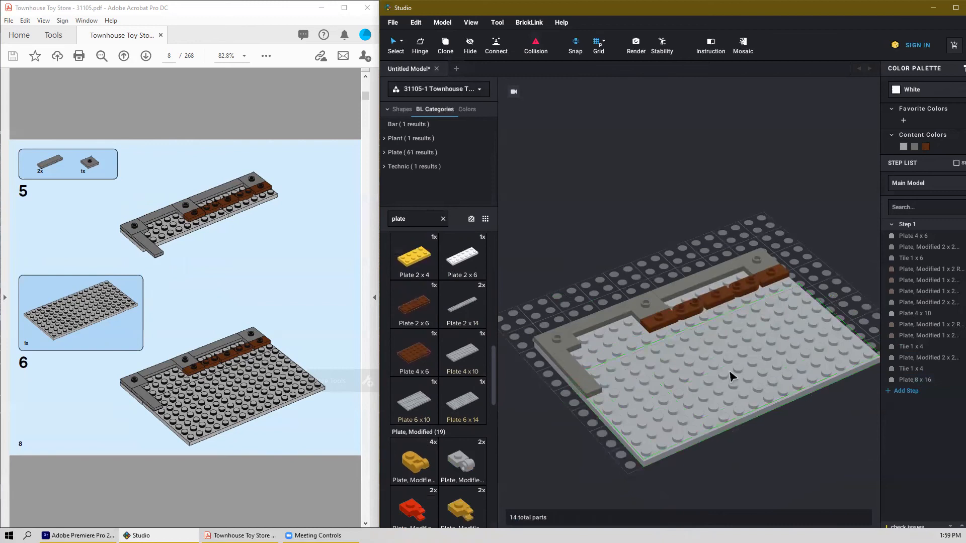
{"action": "key", "text": "Escape"}
Step: Check the finished base against build step 6 and advance the PDF instructions to page 9
{"action": "scroll", "coordinate": [750, 354], "scroll_direction": "down", "scroll_amount": 3}
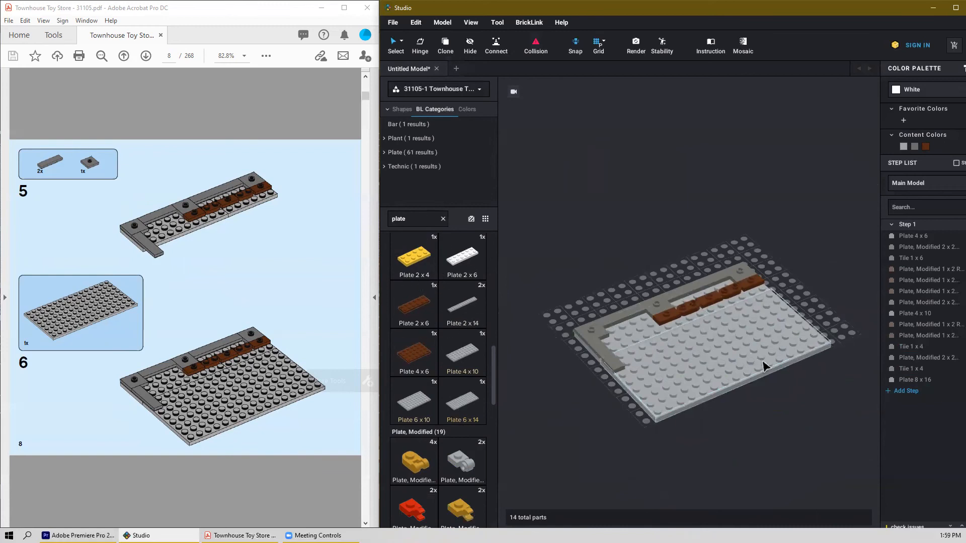
{"action": "right_click_drag", "start_coordinate": [664, 429], "coordinate": [661, 432]}
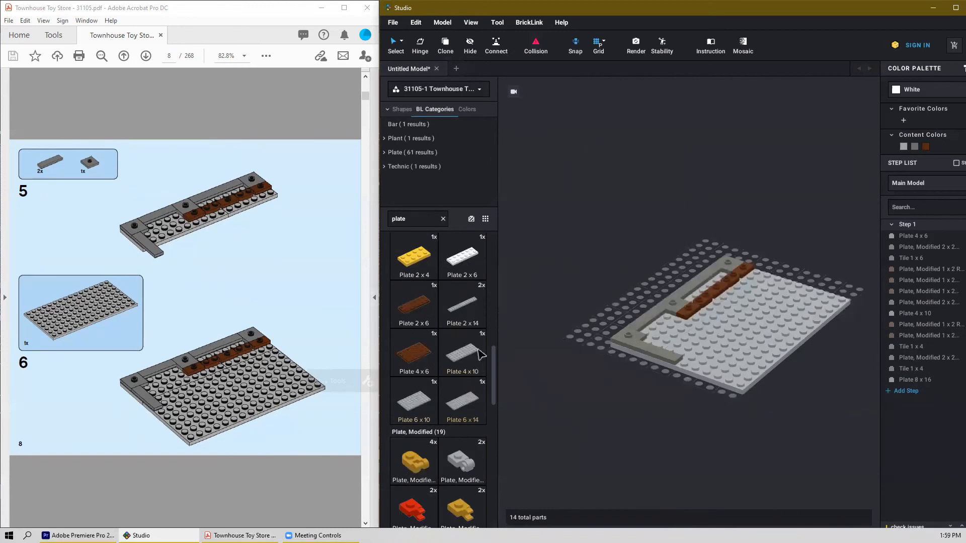
{"action": "scroll", "coordinate": [765, 390], "scroll_direction": "down", "scroll_amount": 1}
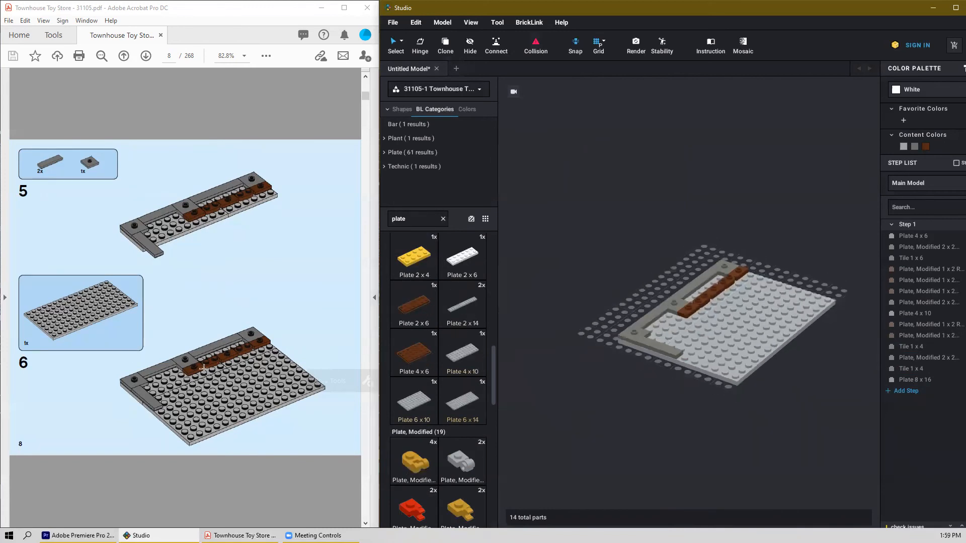
{"action": "scroll", "coordinate": [203, 368], "scroll_direction": "down", "scroll_amount": 2}
{"action": "scroll", "coordinate": [205, 368], "scroll_direction": "up", "scroll_amount": 1}
{"action": "scroll", "coordinate": [255, 319], "scroll_direction": "up", "scroll_amount": 1}
{"action": "scroll", "coordinate": [256, 318], "scroll_direction": "down", "scroll_amount": 1}
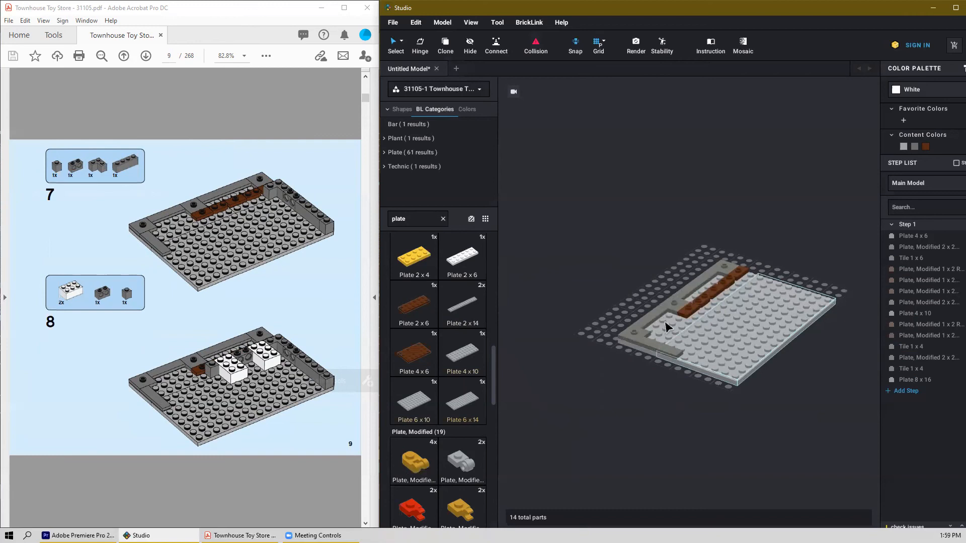
Step: Place one dark bluish gray Brick 2 x 2 Corner beside the end of the brown row, at the short edge opposite the overhanging tile
{"action": "scroll", "coordinate": [451, 365], "scroll_direction": "up", "scroll_amount": 2}
{"action": "scroll", "coordinate": [451, 365], "scroll_direction": "up", "scroll_amount": 10}
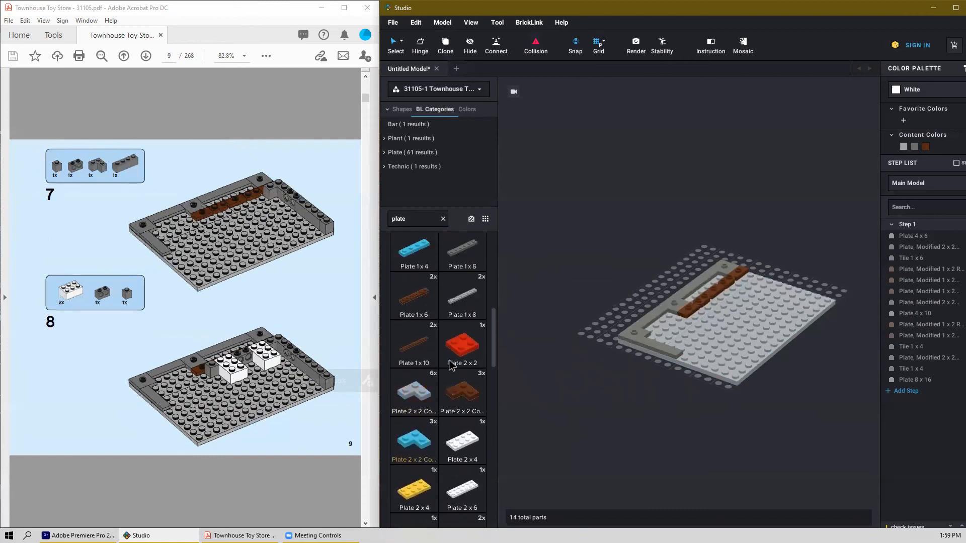
{"action": "left_click", "coordinate": [443, 219]}
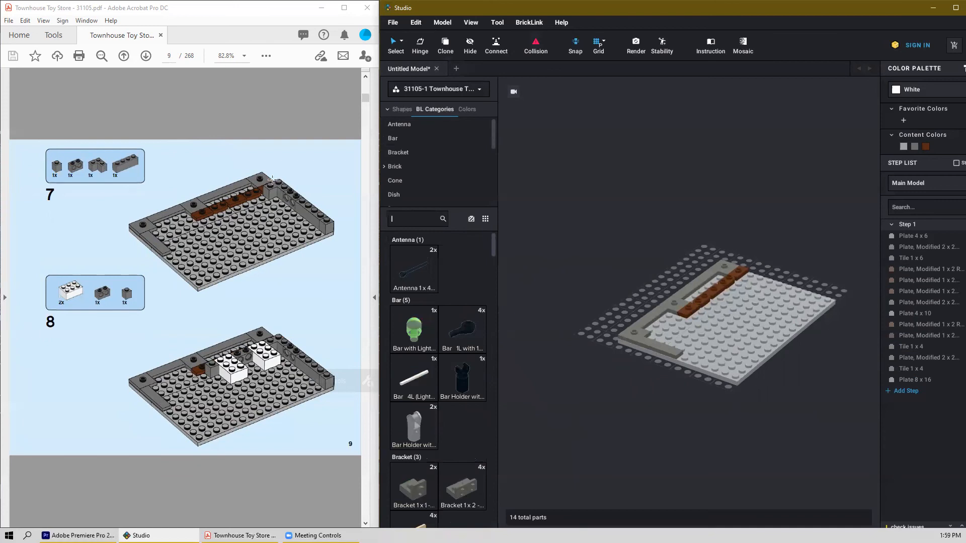
{"action": "scroll", "coordinate": [476, 374], "scroll_direction": "down", "scroll_amount": 10}
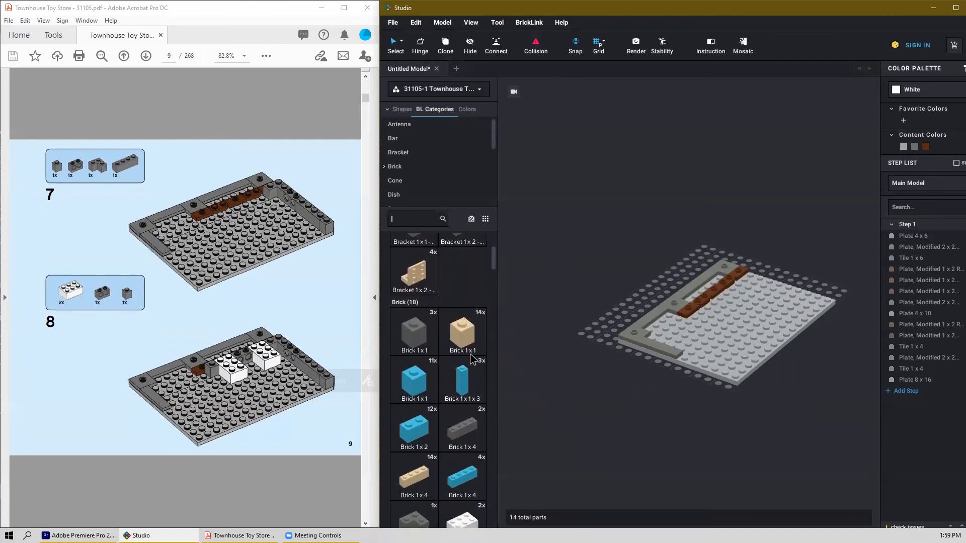
{"action": "left_click_drag", "start_coordinate": [414, 418], "coordinate": [756, 264]}
{"action": "left_click", "coordinate": [756, 264]}
{"action": "right_click_drag", "start_coordinate": [799, 249], "coordinate": [790, 256]}
{"action": "key", "text": "Escape"}
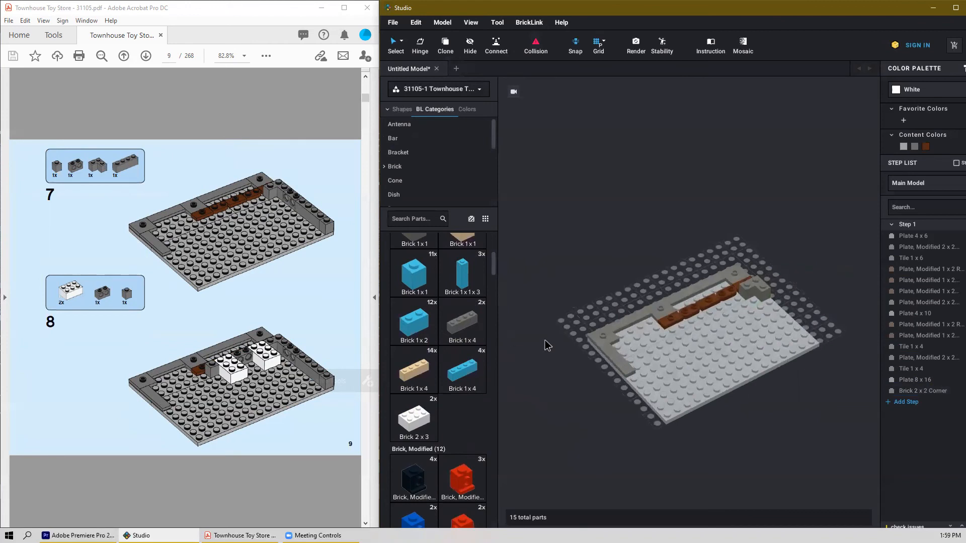
Step: Add one dark bluish gray Brick 1 x 4 and one Brick 1 x 1 along the short edge, in line with the corner brick
{"action": "left_click", "coordinate": [798, 316]}
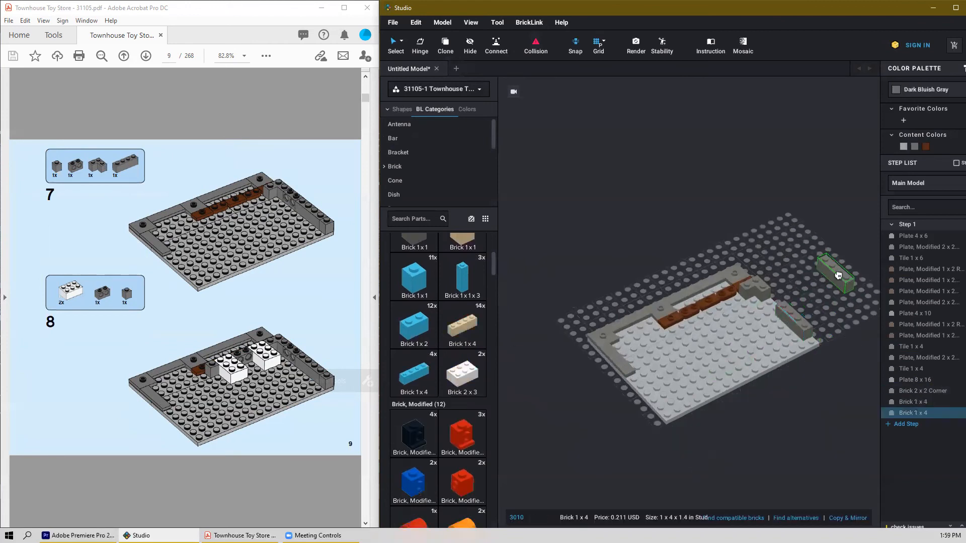
{"action": "key", "text": "Escape"}
{"action": "scroll", "coordinate": [413, 322], "scroll_direction": "up", "scroll_amount": 3}
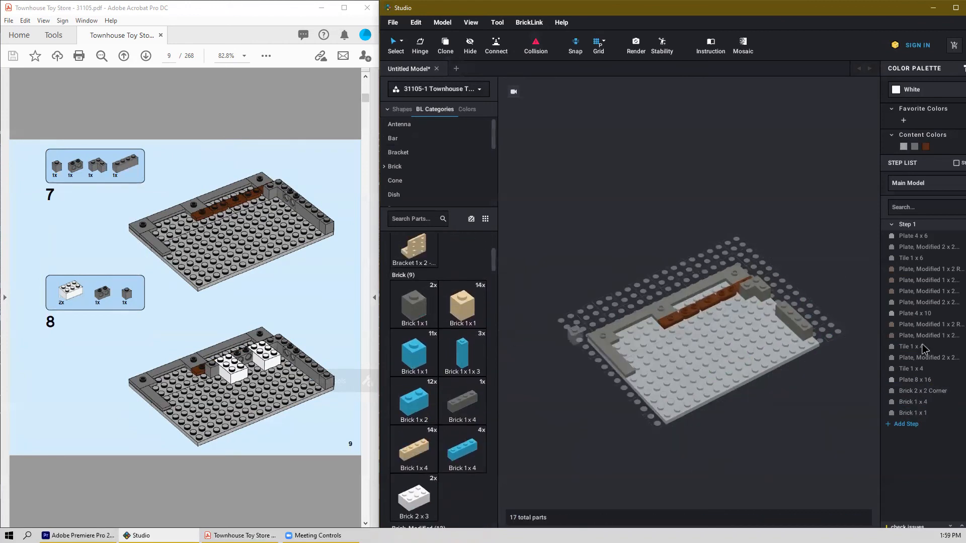
{"action": "left_click", "coordinate": [414, 305]}
{"action": "key", "text": "Escape"}
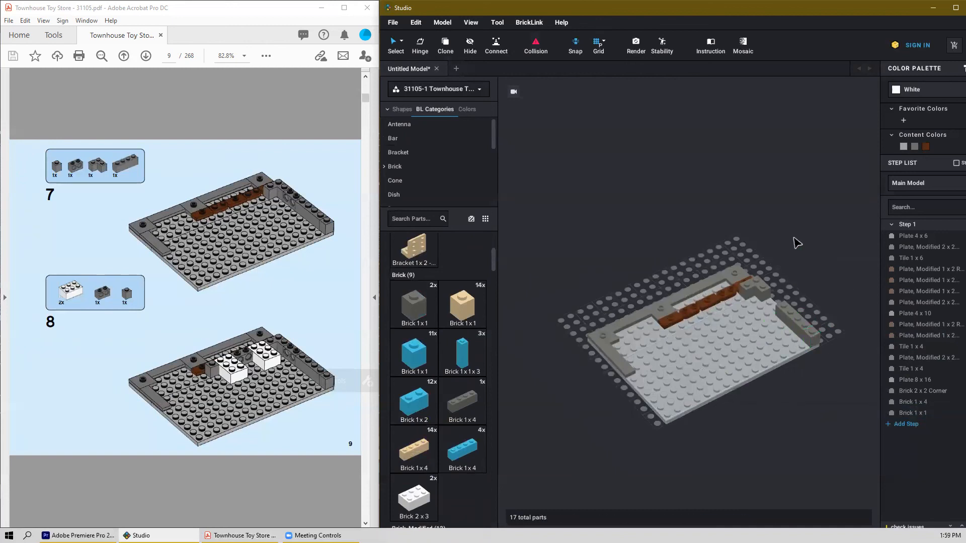
Step: Find the dark bluish gray Technic Brick 1 x 2 with Holes and fit it into the short edge's gap, between the corner brick and Brick 1 x 4
{"action": "scroll", "coordinate": [414, 332], "scroll_direction": "down", "scroll_amount": 8}
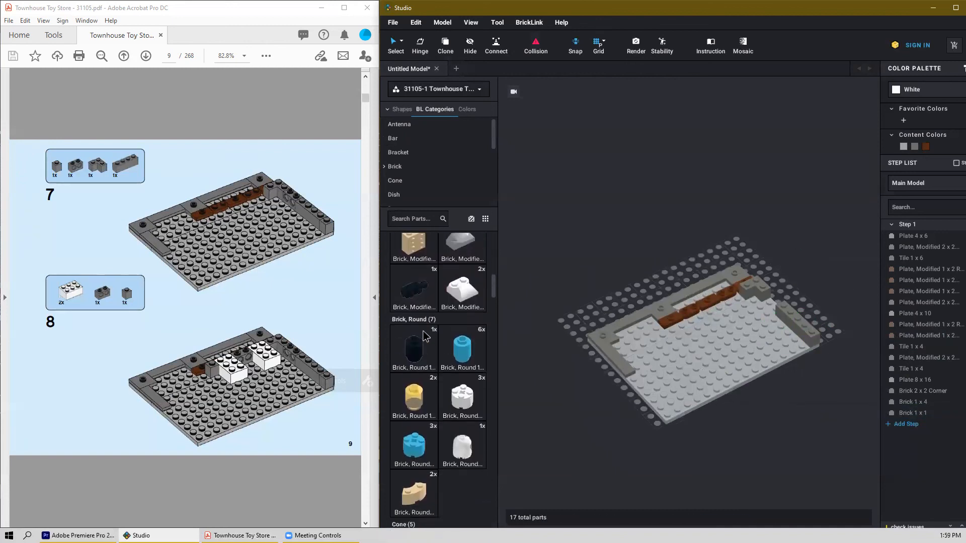
{"action": "scroll", "coordinate": [432, 341], "scroll_direction": "down", "scroll_amount": 3}
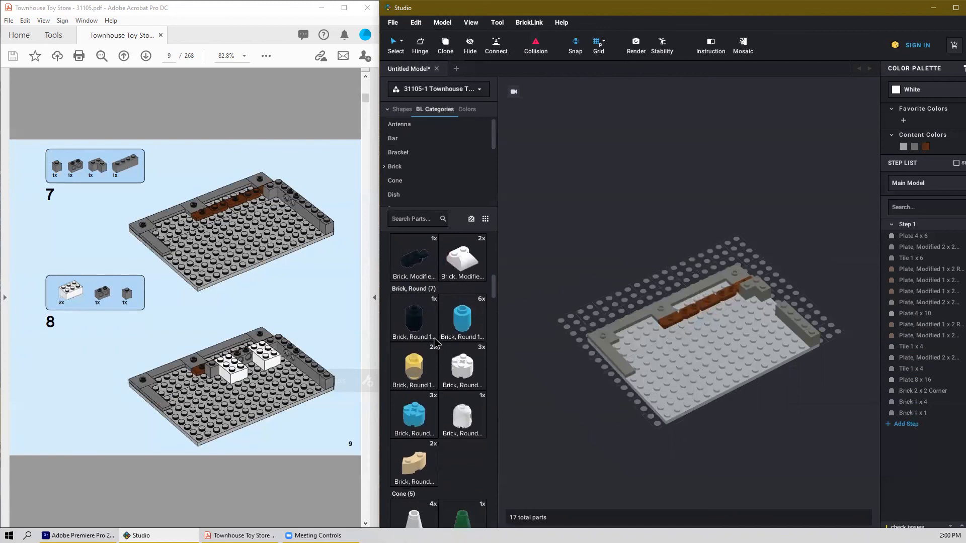
{"action": "scroll", "coordinate": [435, 344], "scroll_direction": "down", "scroll_amount": 12}
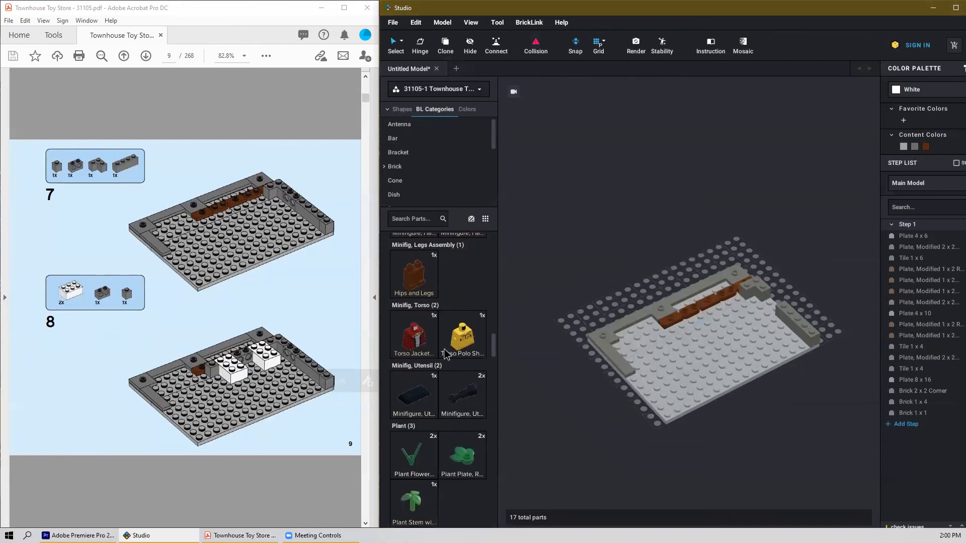
{"action": "scroll", "coordinate": [447, 356], "scroll_direction": "down", "scroll_amount": 15}
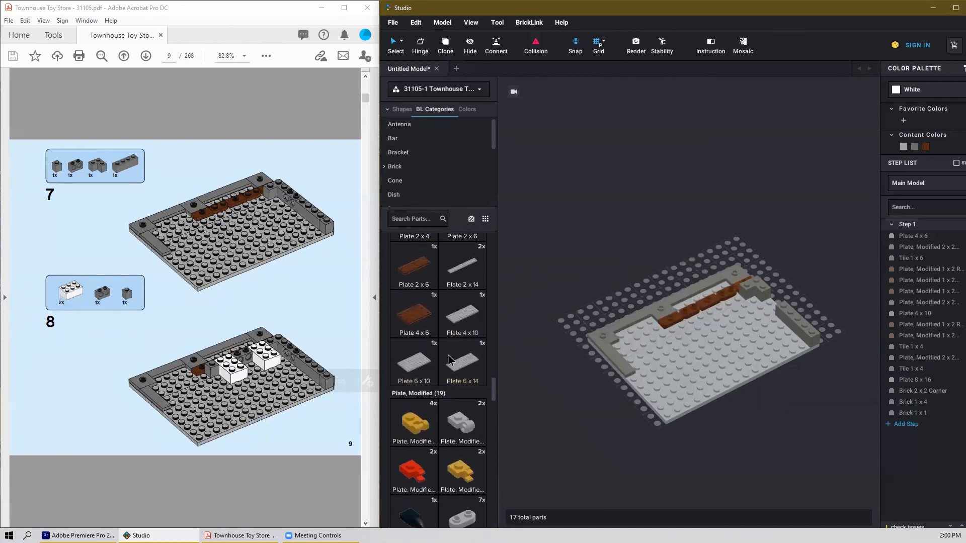
{"action": "scroll", "coordinate": [452, 361], "scroll_direction": "down", "scroll_amount": 15}
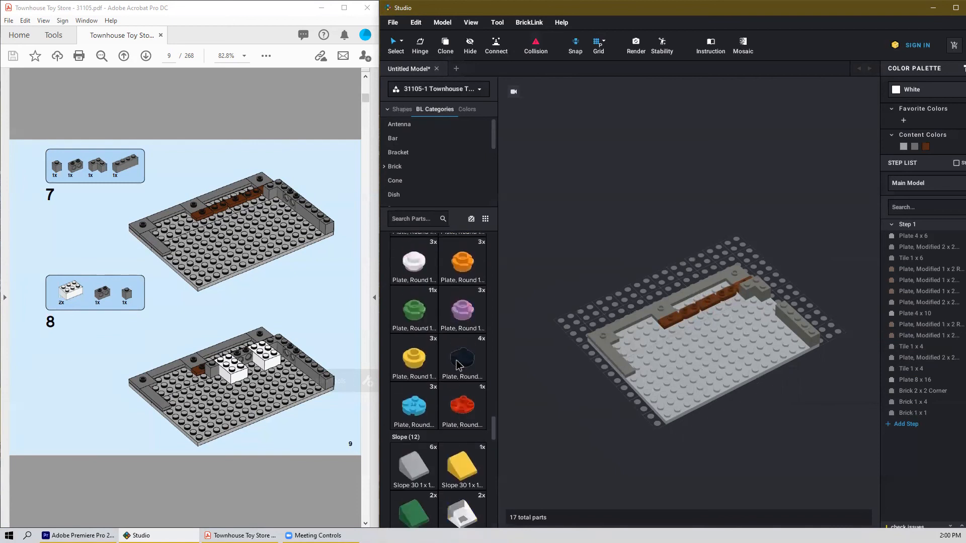
{"action": "scroll", "coordinate": [460, 365], "scroll_direction": "down", "scroll_amount": 15}
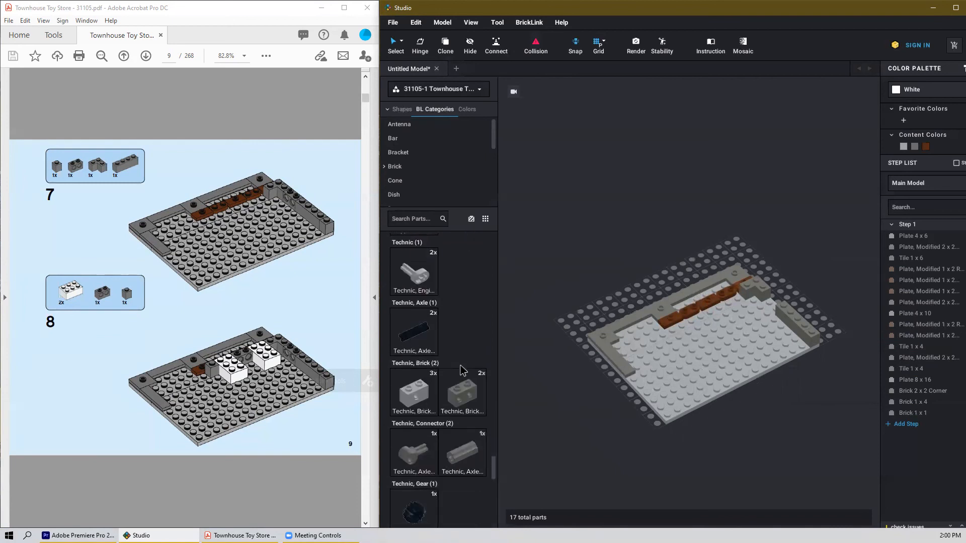
{"action": "left_click", "coordinate": [476, 354]}
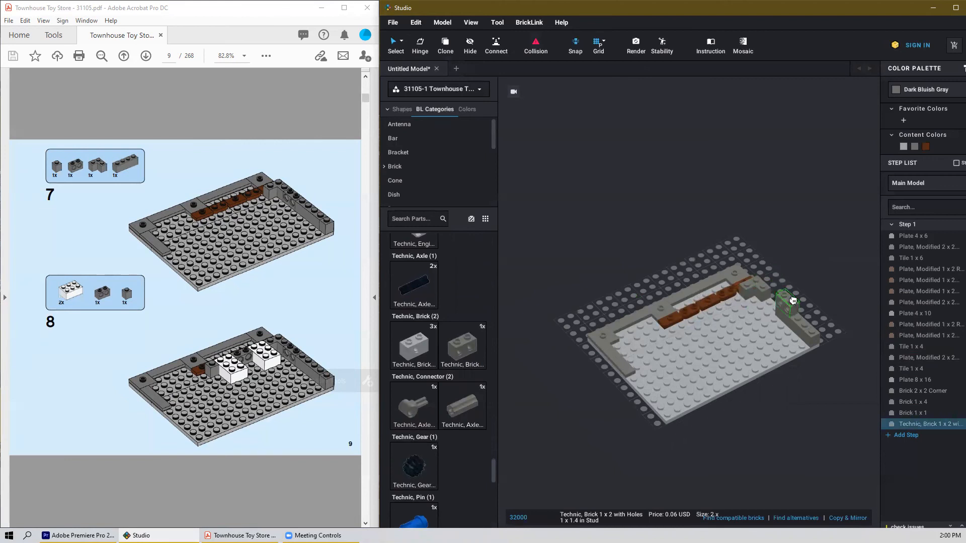
{"action": "left_click", "coordinate": [772, 299]}
{"action": "key", "text": "Escape"}
{"action": "right_click_drag", "start_coordinate": [805, 242], "coordinate": [795, 240]}
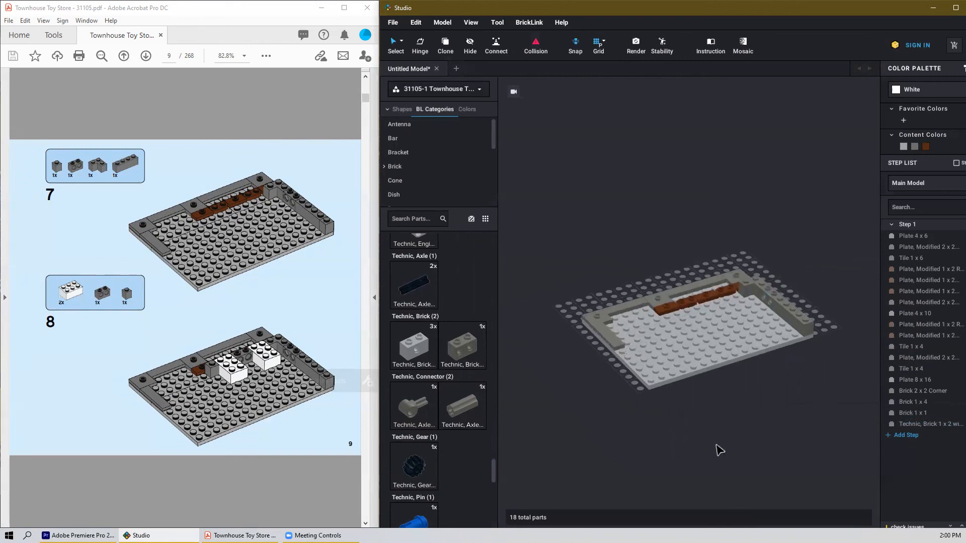
{"action": "right_click_drag", "start_coordinate": [622, 425], "coordinate": [634, 427]}
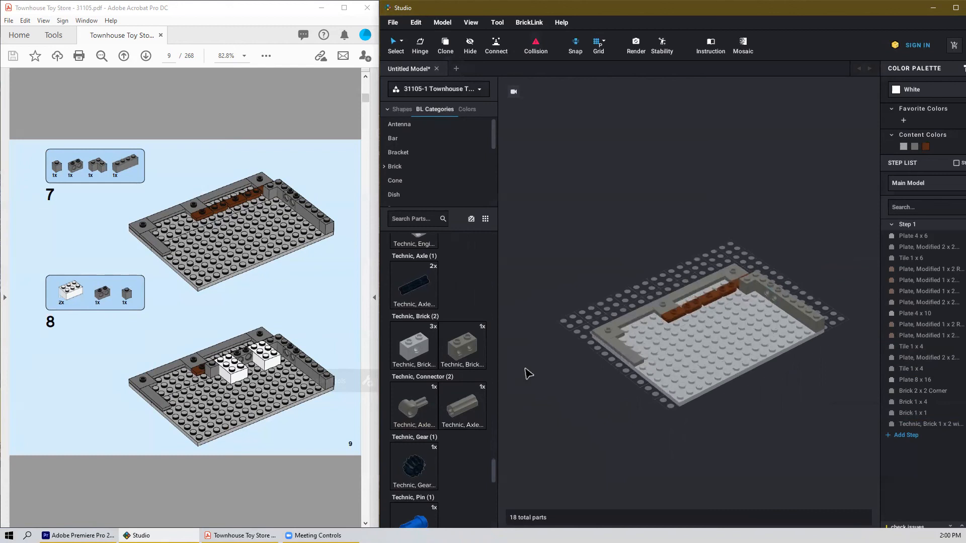
Step: Place two white Brick 2 x 3 parts against the brown row, leaving a two-stud gap between them
{"action": "scroll", "coordinate": [416, 378], "scroll_direction": "up", "scroll_amount": 4}
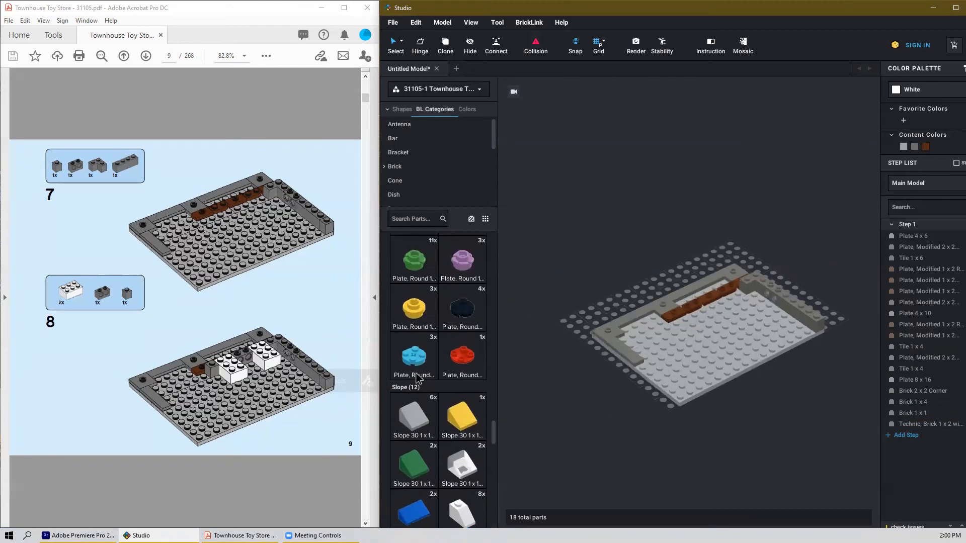
{"action": "scroll", "coordinate": [416, 379], "scroll_direction": "up", "scroll_amount": 5}
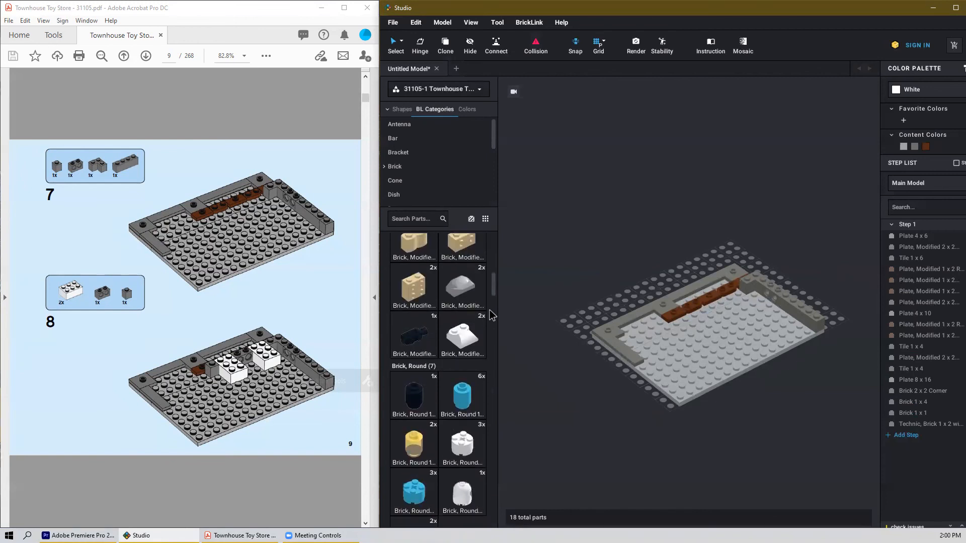
{"action": "scroll", "coordinate": [448, 319], "scroll_direction": "up", "scroll_amount": 1}
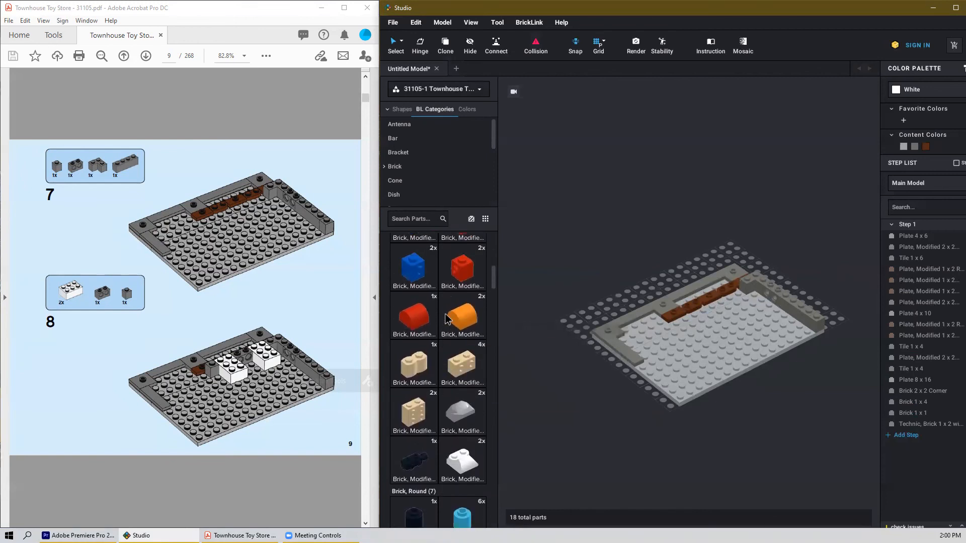
{"action": "scroll", "coordinate": [446, 320], "scroll_direction": "up", "scroll_amount": 2}
{"action": "left_click_drag", "start_coordinate": [414, 360], "coordinate": [748, 292]}
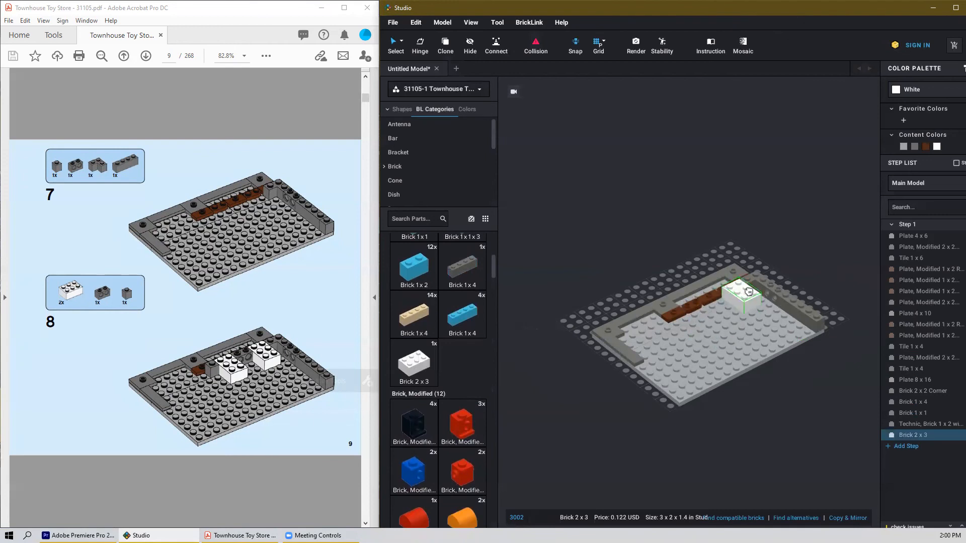
{"action": "left_click", "coordinate": [750, 293]}
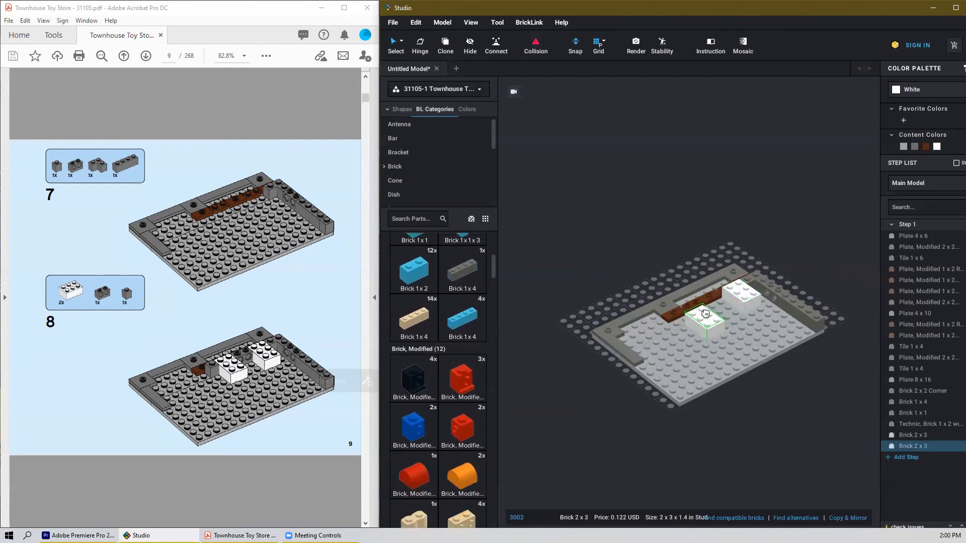
{"action": "left_click", "coordinate": [708, 313]}
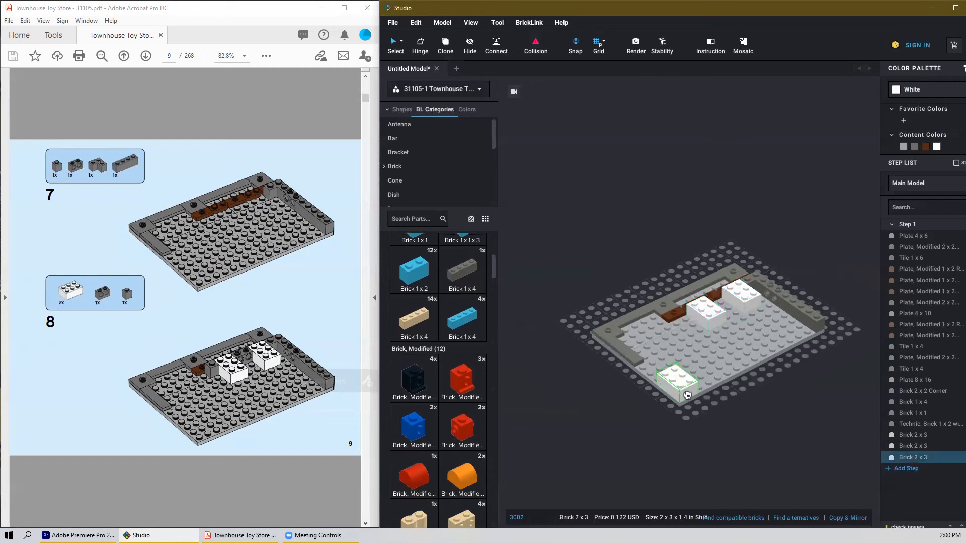
Step: Add one dark bluish gray Brick 1 x 1 beside the white brick nearer the base's middle, on the side away from the other white brick
{"action": "scroll", "coordinate": [451, 347], "scroll_direction": "up", "scroll_amount": 3}
{"action": "scroll", "coordinate": [452, 347], "scroll_direction": "up", "scroll_amount": 3}
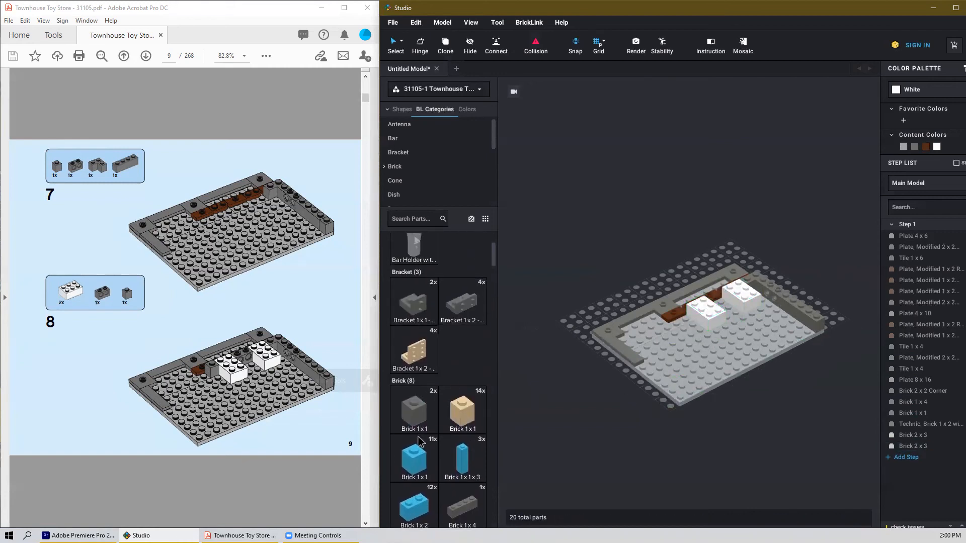
{"action": "left_click", "coordinate": [413, 410]}
{"action": "left_click", "coordinate": [688, 310]}
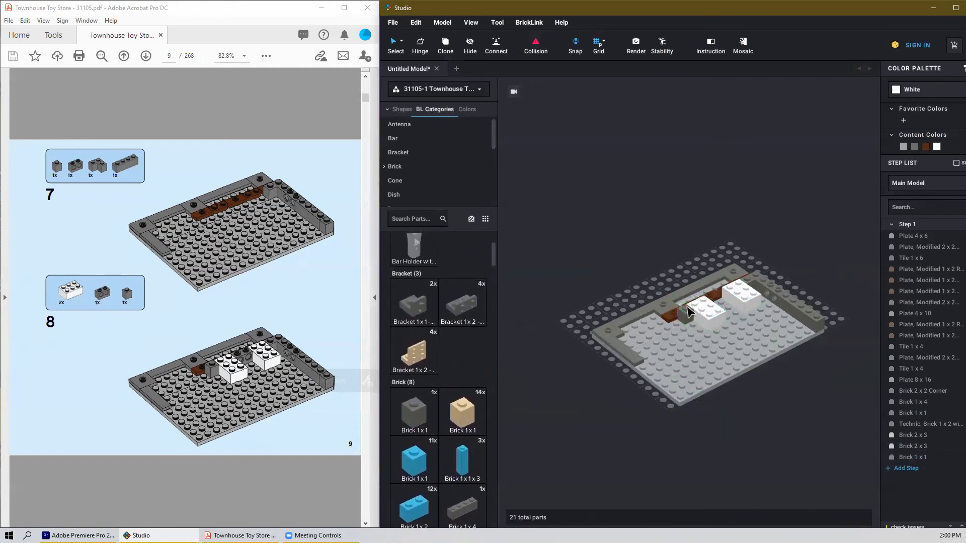
{"action": "right_click_drag", "start_coordinate": [669, 387], "coordinate": [676, 339]}
{"action": "key", "text": "Escape"}
Step: Copy the Technic Brick 1 x 2 with Holes from the short edge and place the duplicate between the two white bricks, holes facing the floor area
{"action": "scroll", "coordinate": [677, 336], "scroll_direction": "up", "scroll_amount": 4}
{"action": "right_click_drag", "start_coordinate": [659, 420], "coordinate": [710, 380]}
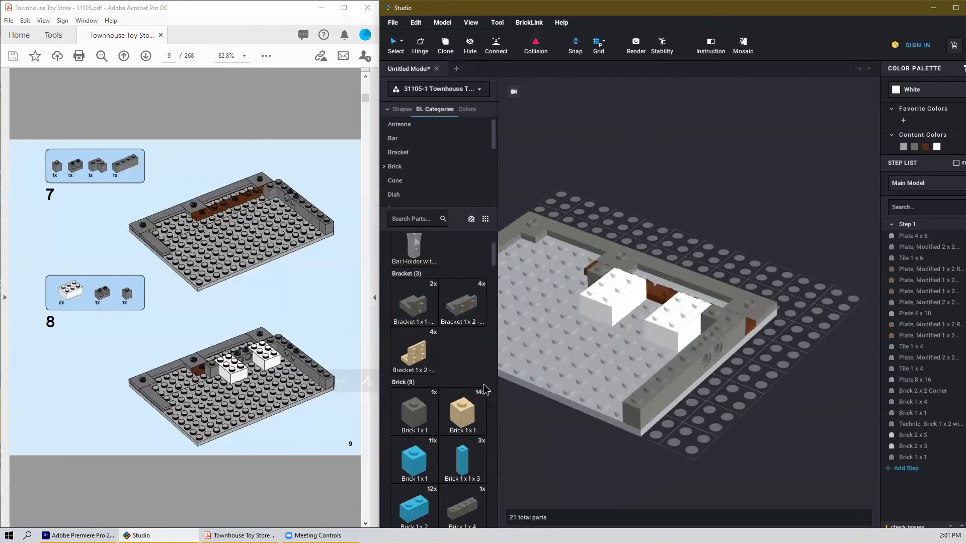
{"action": "scroll", "coordinate": [443, 386], "scroll_direction": "down", "scroll_amount": 5}
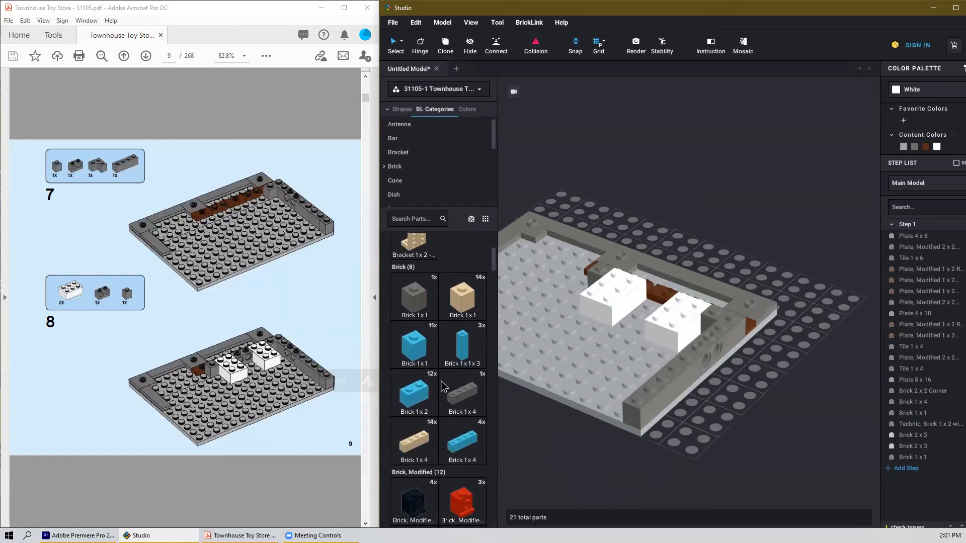
{"action": "left_click", "coordinate": [720, 352]}
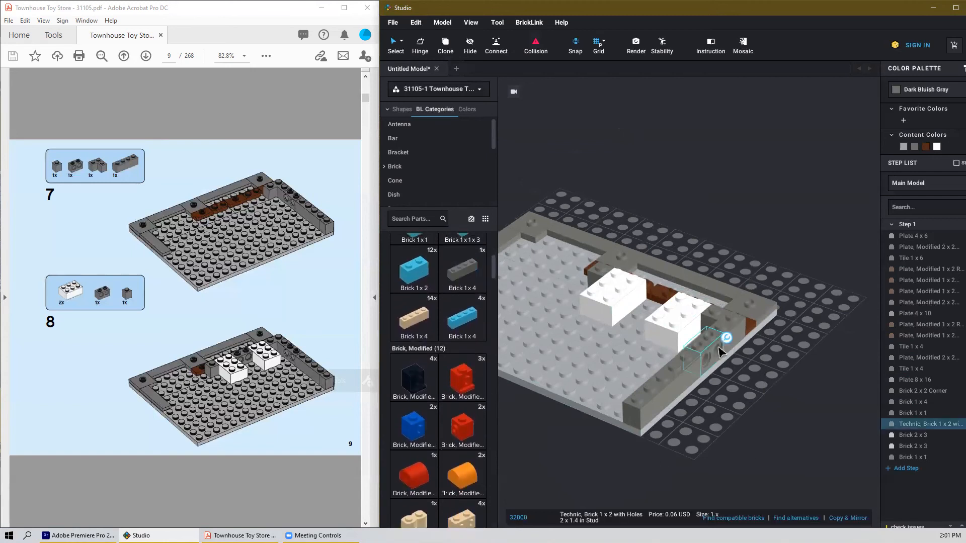
{"action": "right_click", "coordinate": [718, 347]}
{"action": "left_click", "coordinate": [734, 354]}
{"action": "right_click", "coordinate": [763, 388]}
{"action": "left_click", "coordinate": [780, 405]}
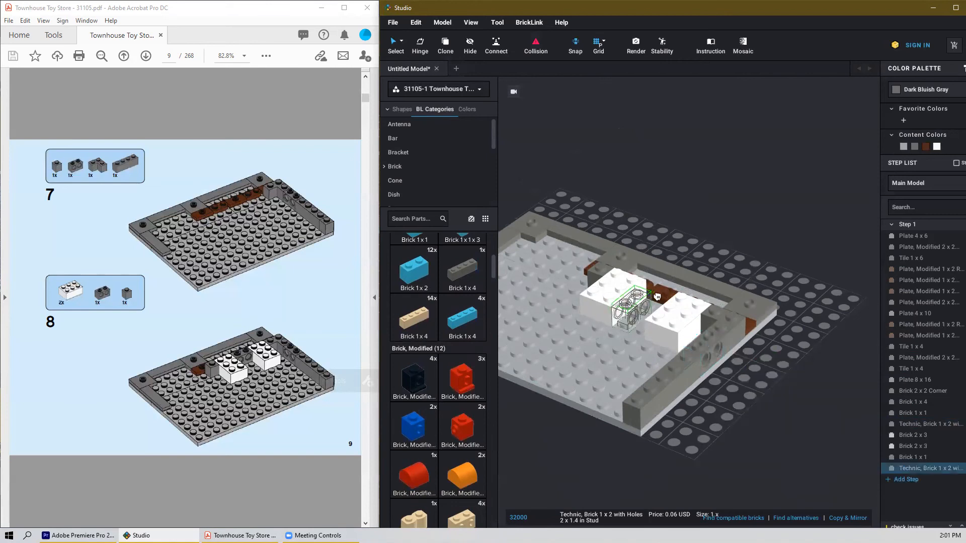
{"action": "right_click_drag", "start_coordinate": [666, 306], "coordinate": [667, 318]}
{"action": "left_click", "coordinate": [669, 314]}
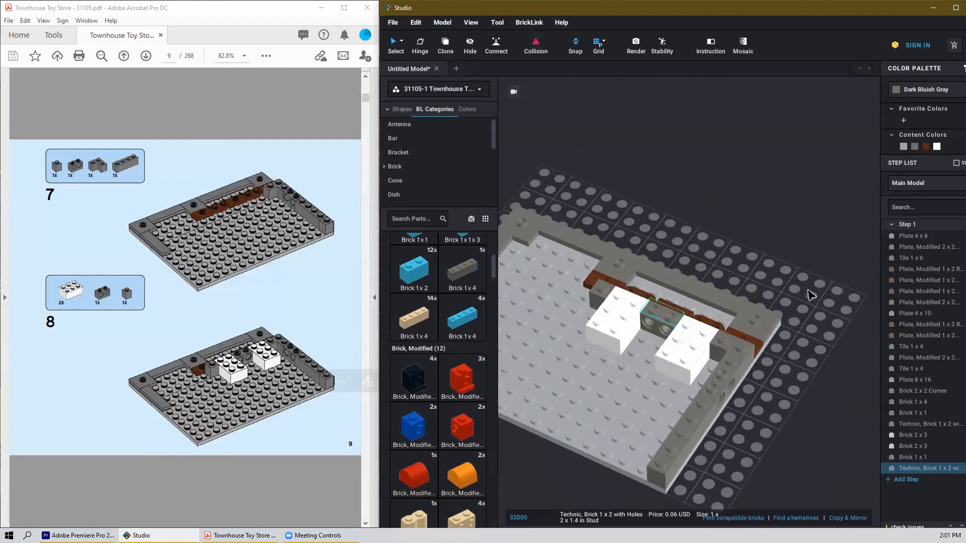
{"action": "left_click", "coordinate": [818, 296]}
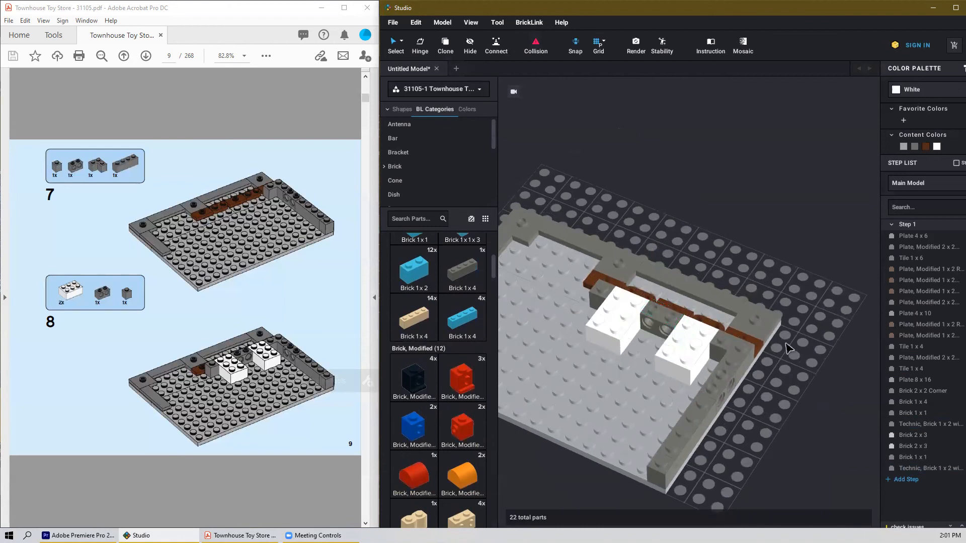
{"action": "mouse_move", "coordinate": [766, 444]}
{"action": "right_mouse_down"}
{"action": "mouse_move", "coordinate": [748, 439]}
{"action": "mouse_move", "coordinate": [757, 436]}
{"action": "right_mouse_up"}
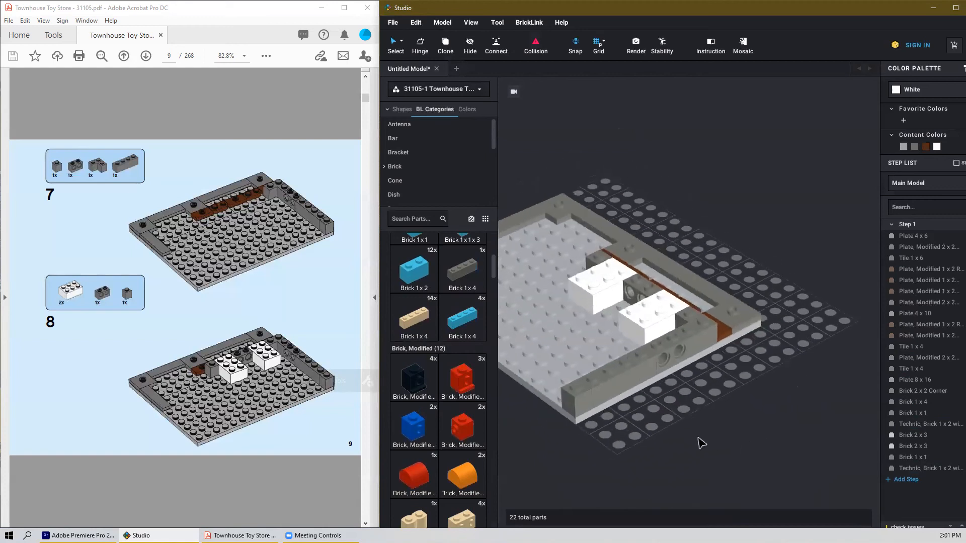
{"action": "right_click_drag", "start_coordinate": [636, 459], "coordinate": [643, 463]}
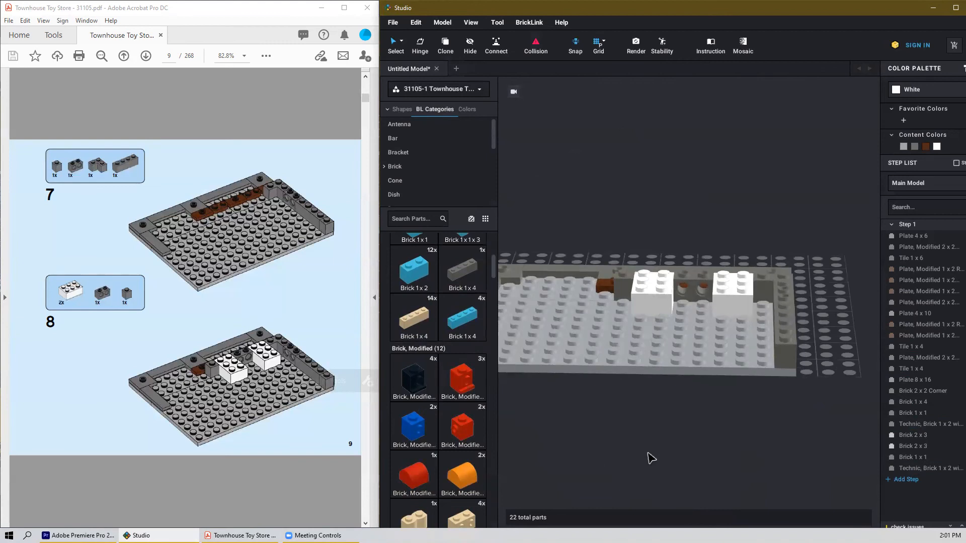
{"action": "left_click", "coordinate": [416, 22]}
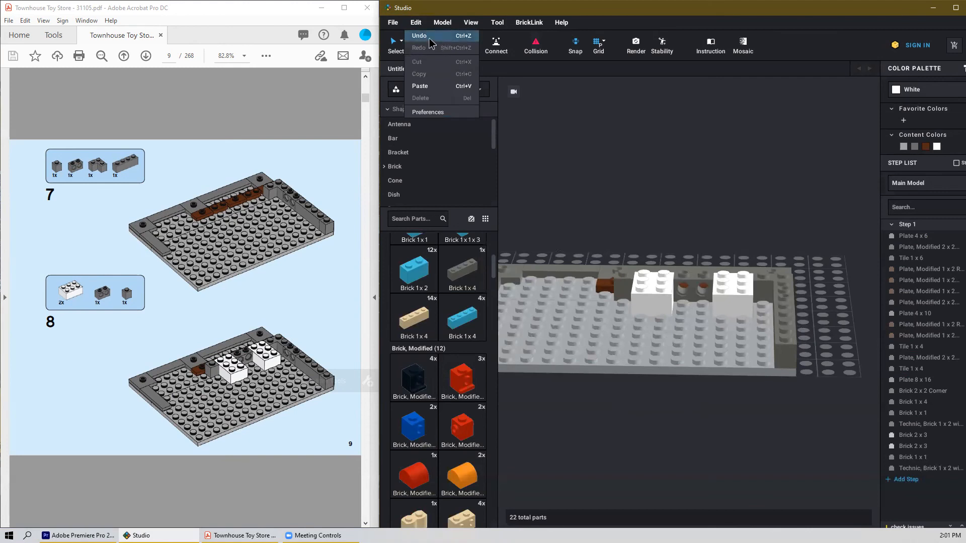
{"action": "left_click", "coordinate": [470, 22]}
{"action": "mouse_move", "coordinate": [416, 22]}
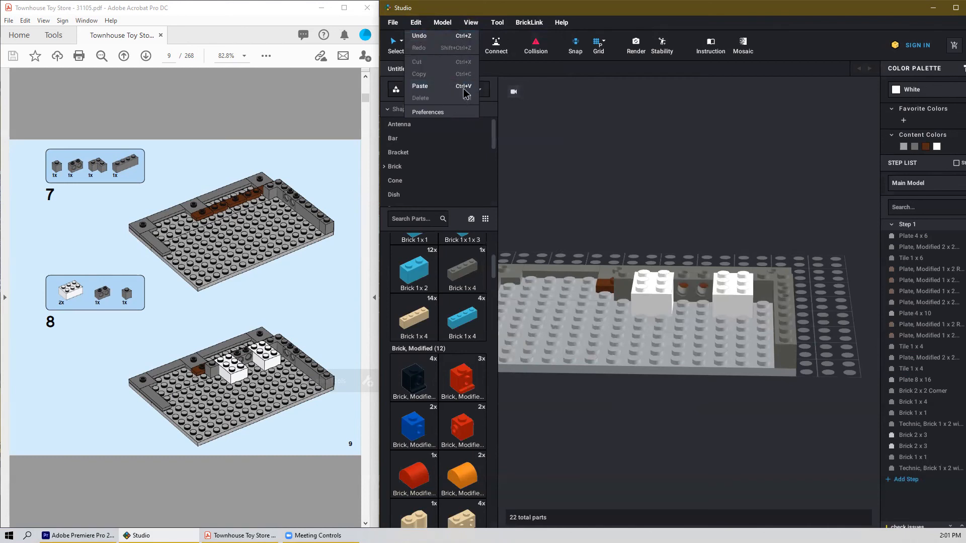
{"action": "left_click", "coordinate": [598, 164]}
Step: Advance the PDF instructions to page 10 and search the set palette for "tile"
{"action": "right_click_drag", "start_coordinate": [743, 242], "coordinate": [730, 246]}
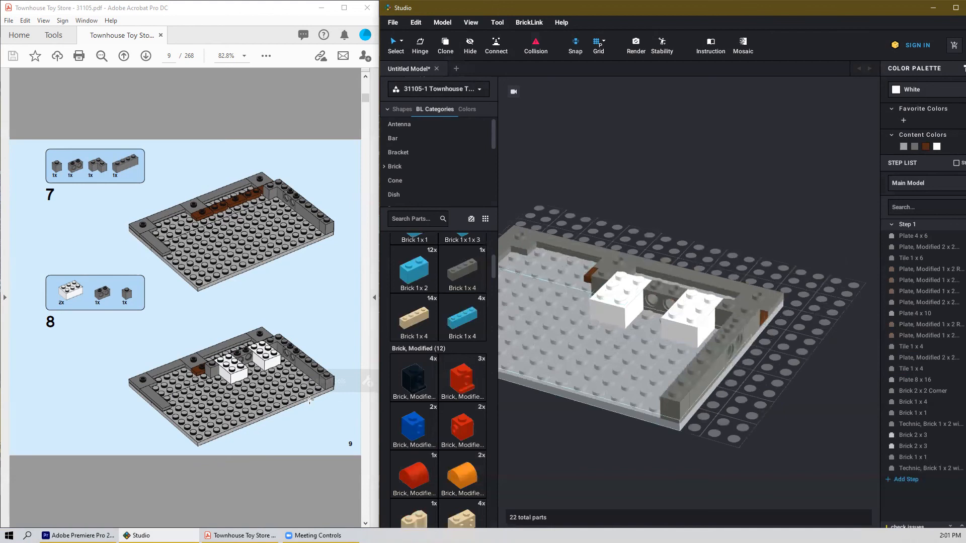
{"action": "scroll", "coordinate": [317, 389], "scroll_direction": "down", "scroll_amount": 1}
{"action": "right_click_drag", "start_coordinate": [675, 483], "coordinate": [709, 484]}
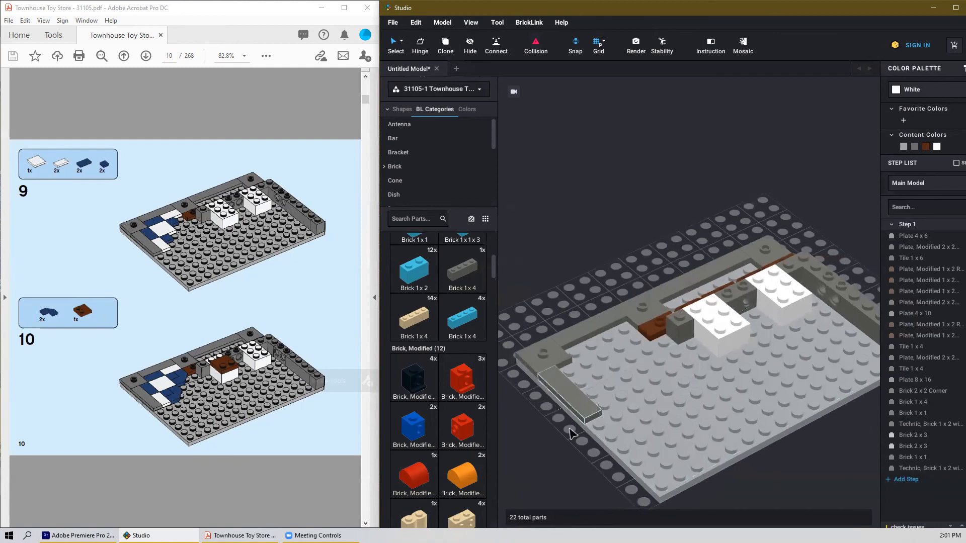
{"action": "scroll", "coordinate": [458, 357], "scroll_direction": "down", "scroll_amount": 15}
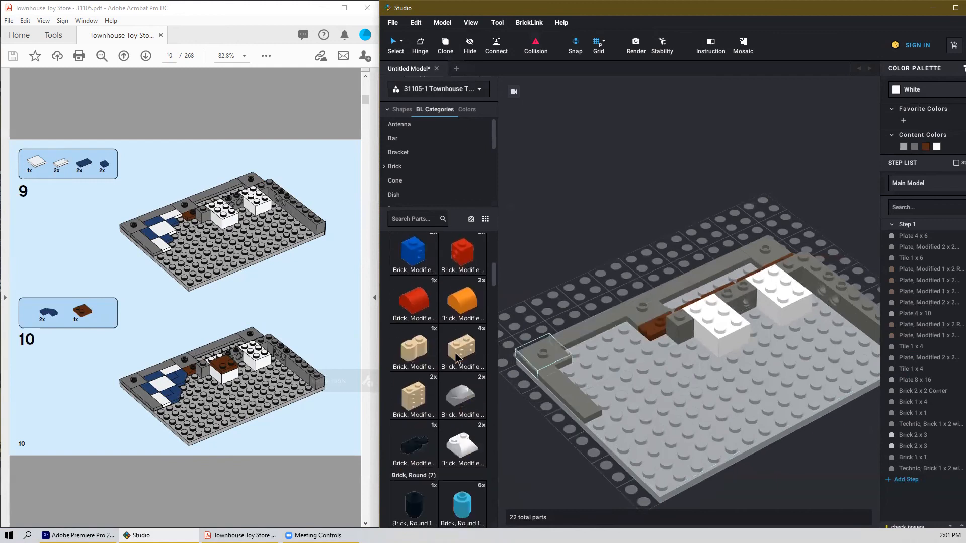
{"action": "scroll", "coordinate": [458, 364], "scroll_direction": "down", "scroll_amount": 3}
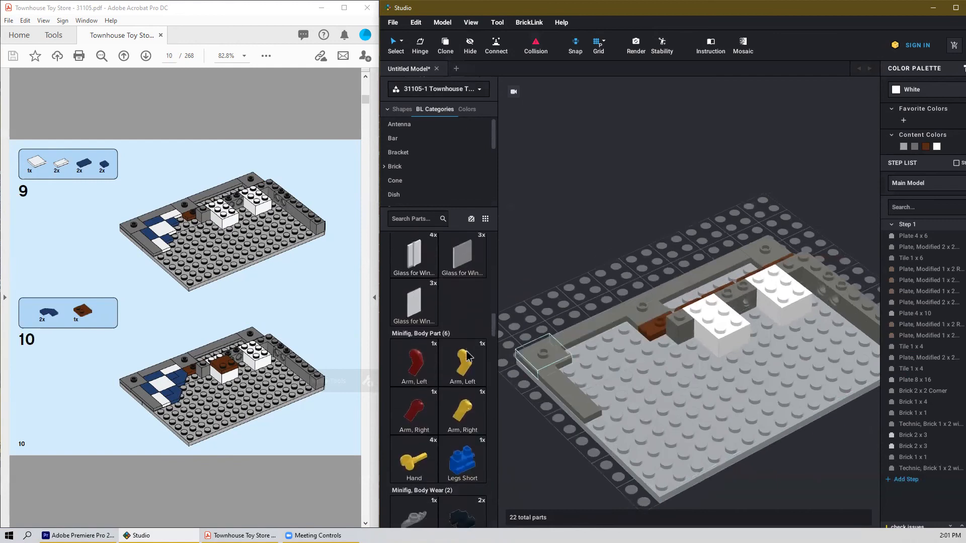
{"action": "left_click", "coordinate": [412, 220]}
{"action": "type", "text": "tile"}
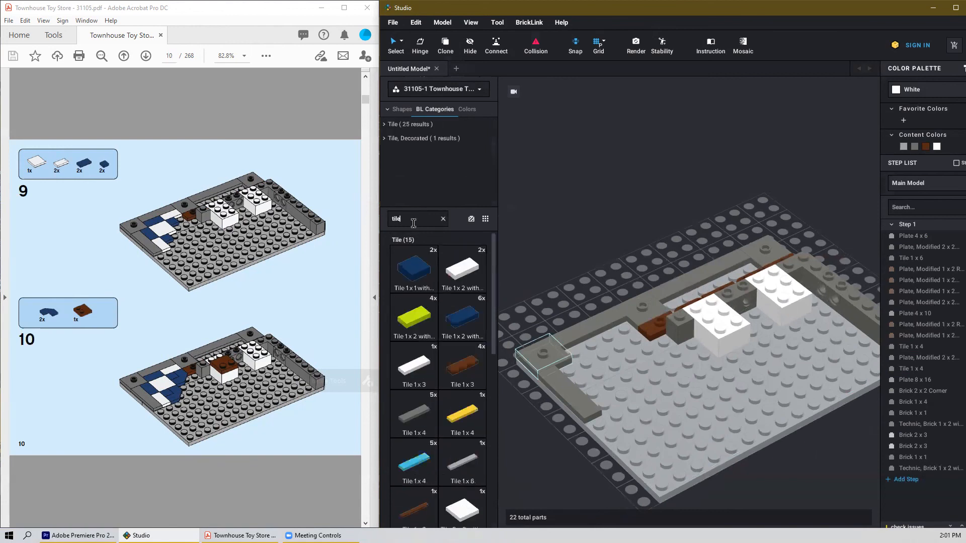
Step: Place two dark blue Tile 1 x 2 with Groove parts at the tiled corner, one along the long edge and one rotated along the short edge
{"action": "left_click", "coordinate": [461, 319]}
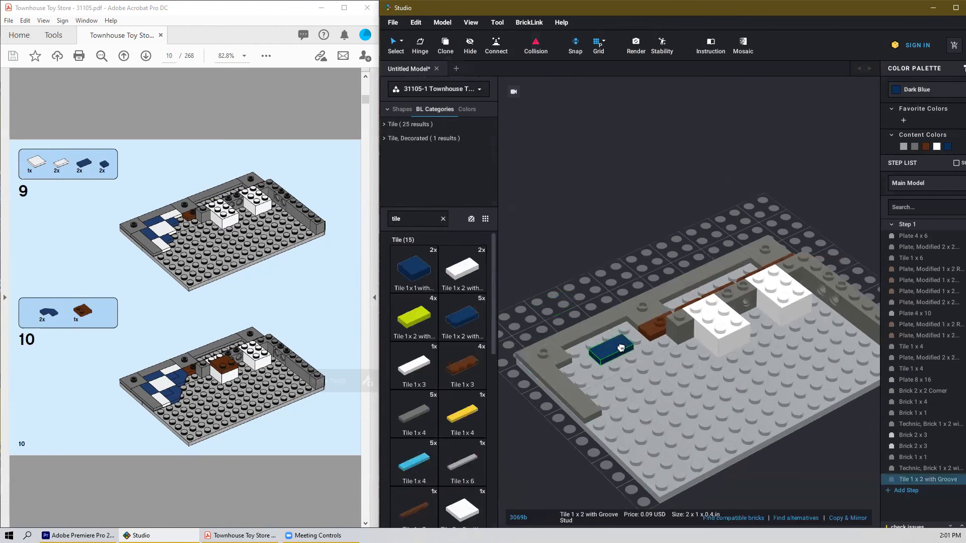
{"action": "left_click", "coordinate": [587, 344]}
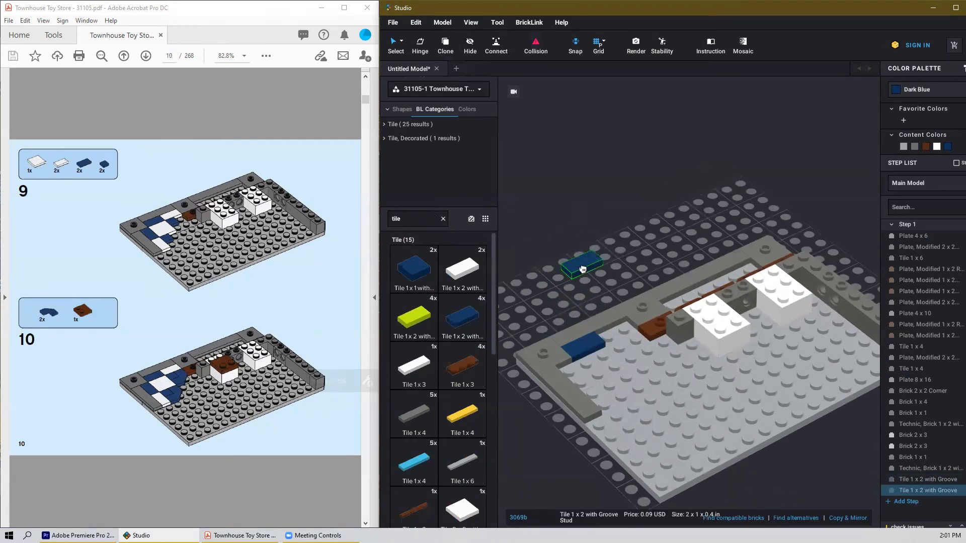
{"action": "key", "text": "Right"}
{"action": "left_click", "coordinate": [581, 380]}
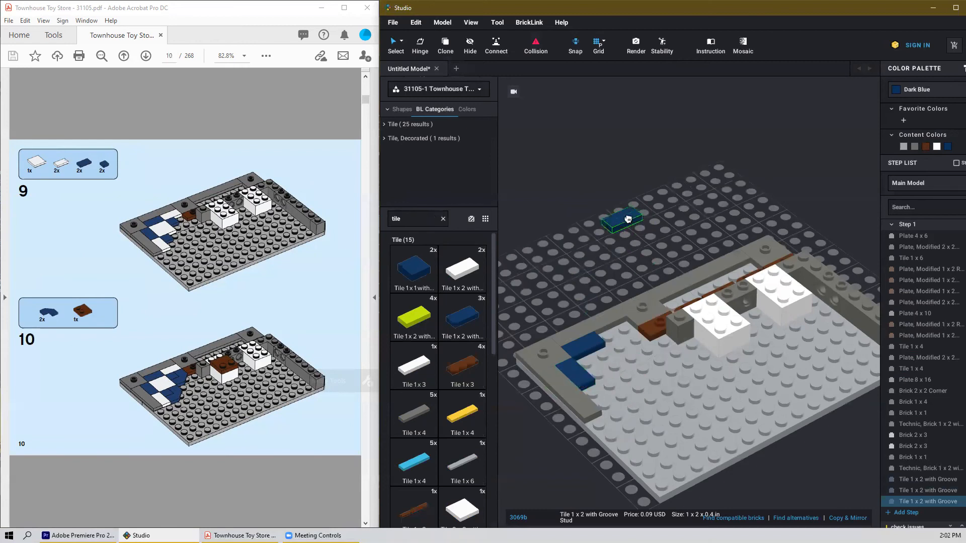
{"action": "key", "text": "Right"}
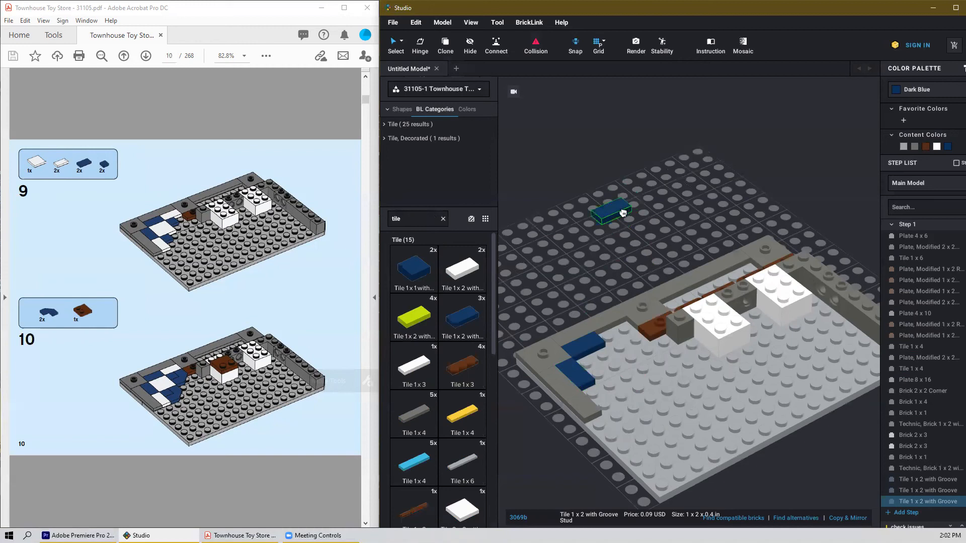
{"action": "key", "text": "Down"}
{"action": "key", "text": "Down"}
{"action": "key", "text": "Down"}
{"action": "key", "text": "Down"}
{"action": "key", "text": "Down"}
{"action": "key", "text": "Down"}
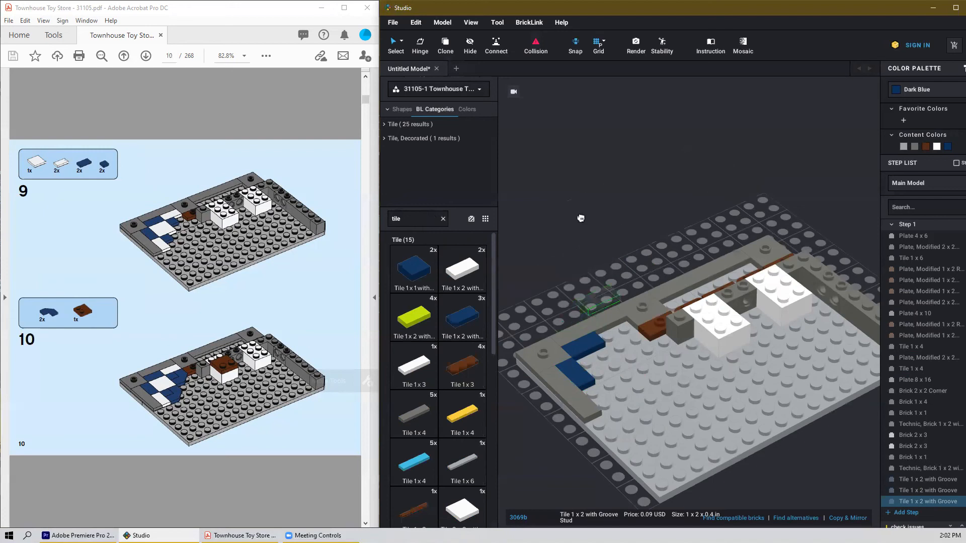
{"action": "left_click", "coordinate": [574, 210]}
{"action": "key", "text": "Delete"}
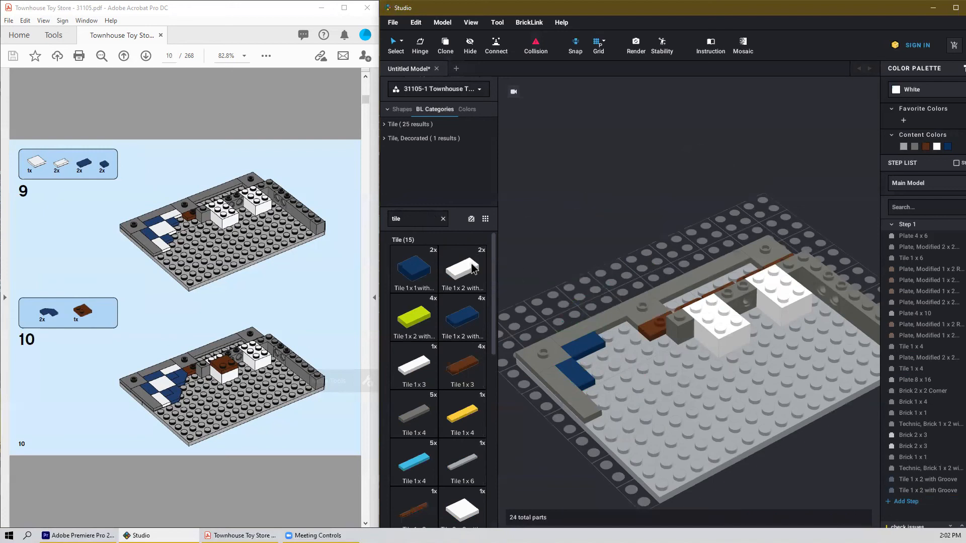
Step: Place two white Tile 1 x 2 with Groove parts beyond the dark blue tiles, one along the long edge and one rotated along the short edge
{"action": "left_click", "coordinate": [472, 264]}
{"action": "left_click", "coordinate": [617, 329]}
{"action": "key", "text": "Right"}
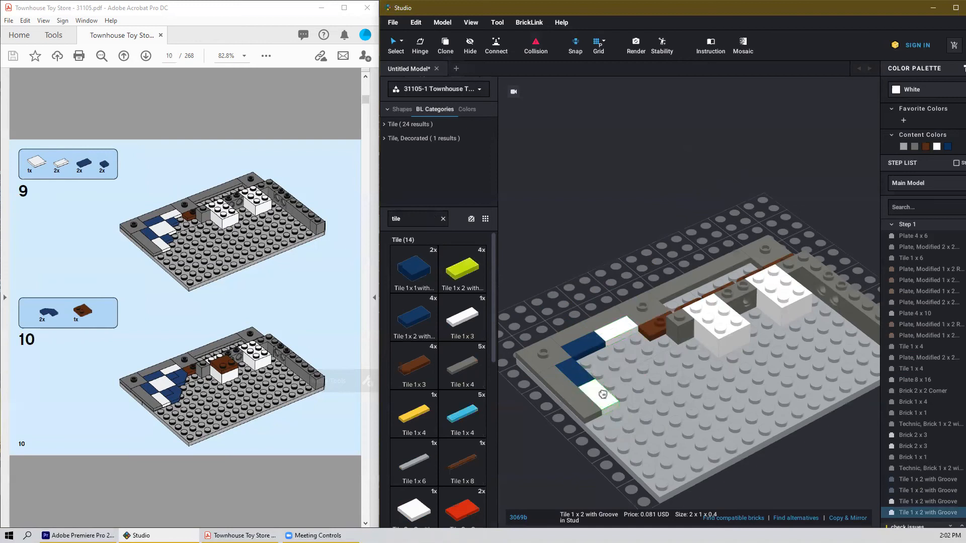
{"action": "left_click", "coordinate": [602, 393]}
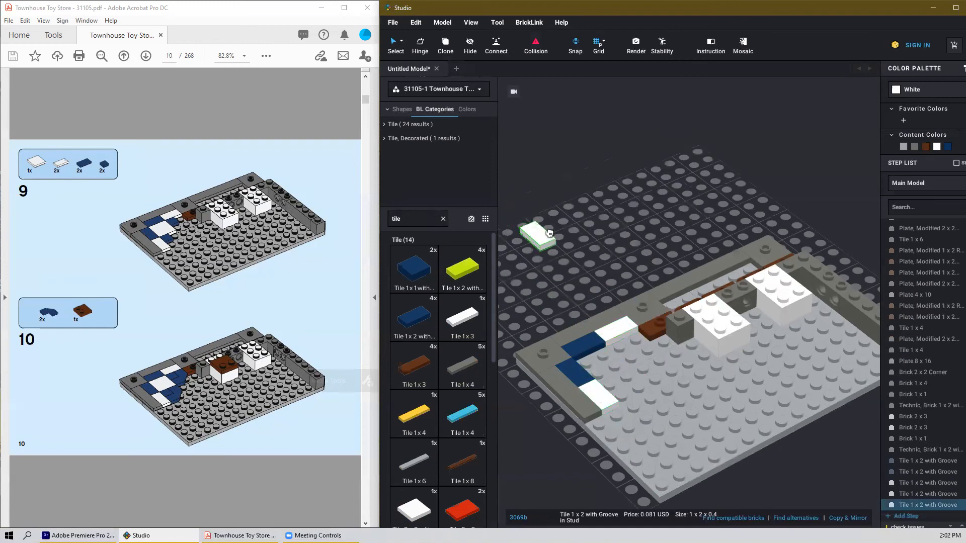
{"action": "key", "text": "Escape"}
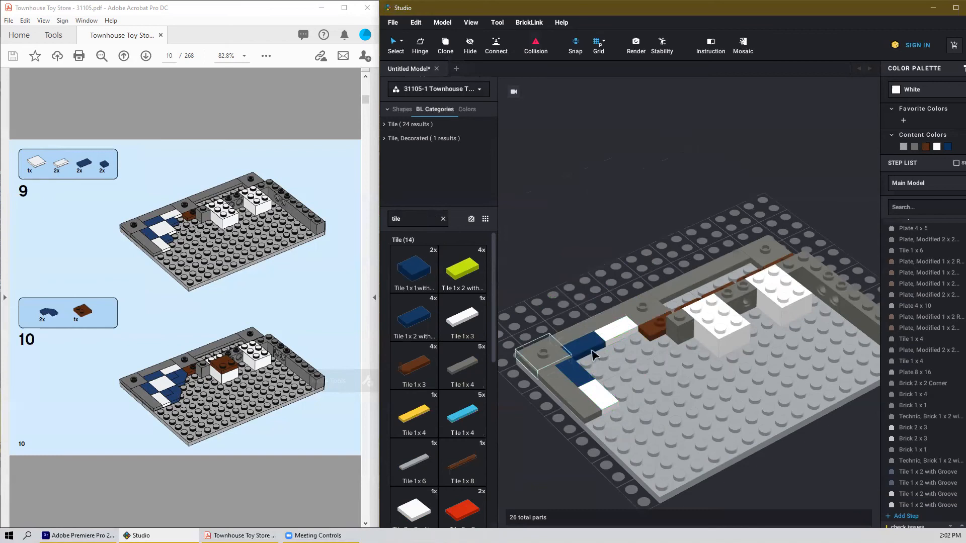
Step: Fill the tiled corner with a white Tile 2 x 2 with Groove and place two dark blue Tile 1 x 1 with Groove parts beside the white tiles
{"action": "left_click", "coordinate": [417, 523]}
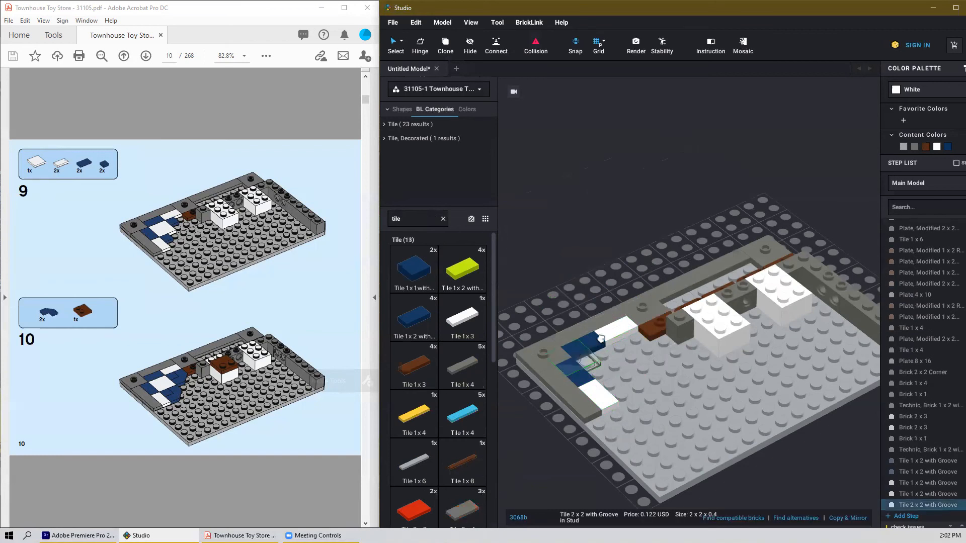
{"action": "left_click", "coordinate": [601, 370]}
{"action": "key", "text": "Escape"}
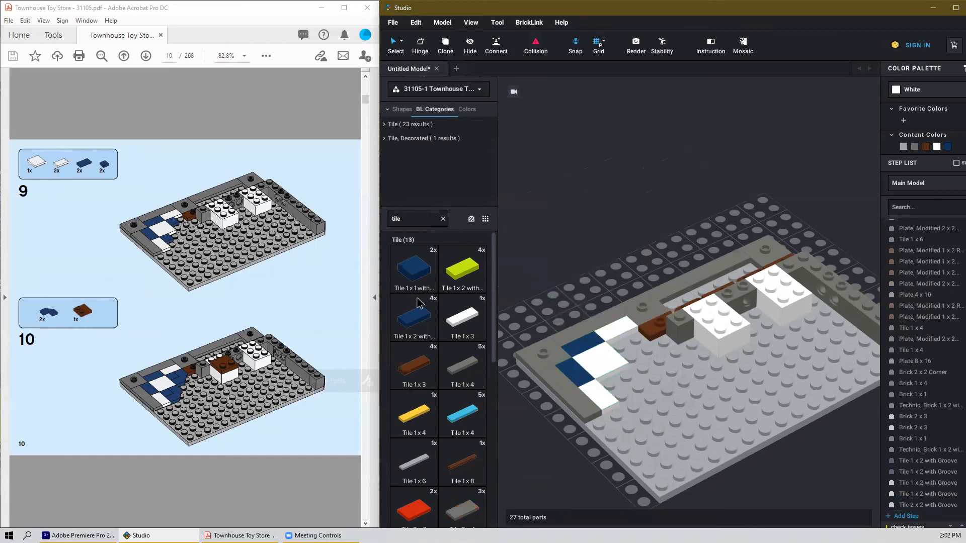
{"action": "left_click", "coordinate": [413, 278]}
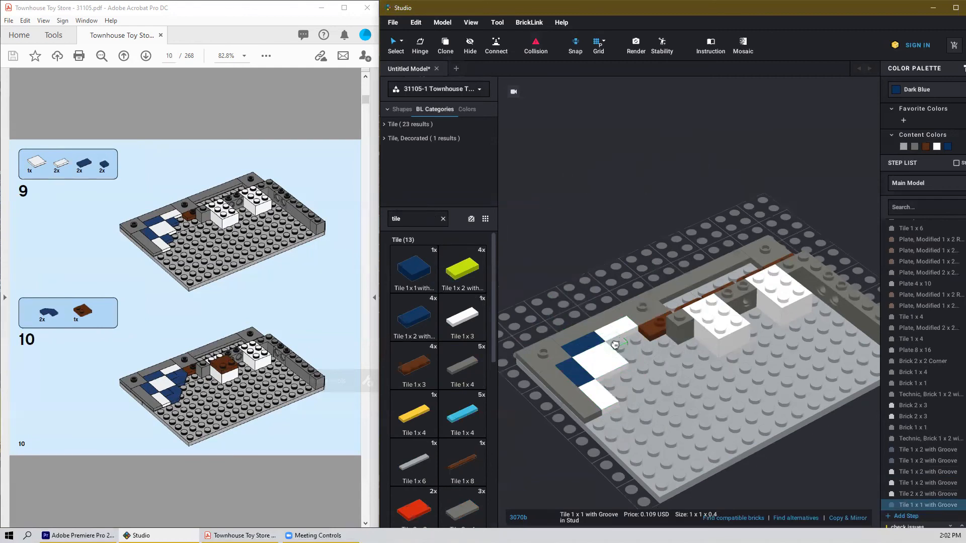
{"action": "left_click", "coordinate": [615, 383]}
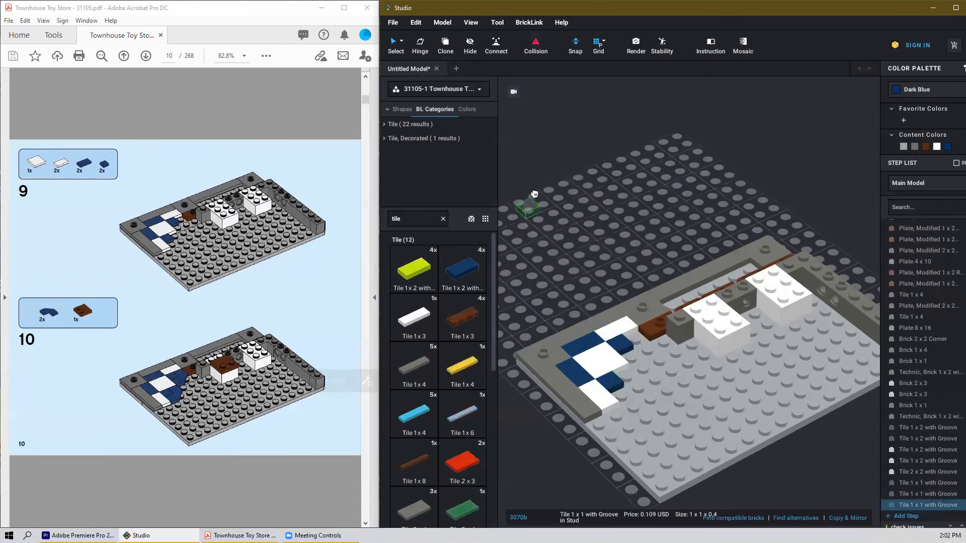
{"action": "key", "text": "Escape"}
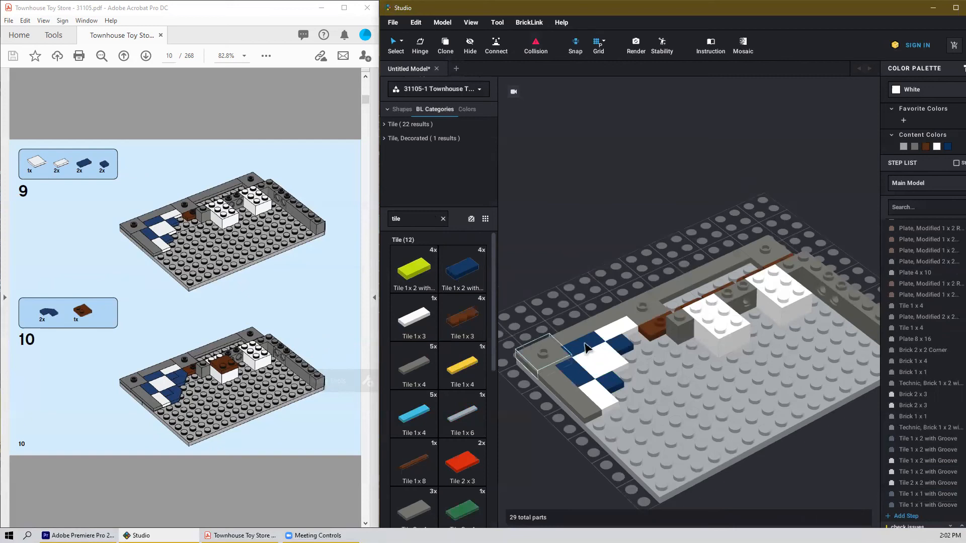
Step: Place two dark blue Tile, Modified 2 x 2 Corner with Cut Corner parts around the dark blue 1 x 1 tiles to complete the checkered floor
{"action": "left_click", "coordinate": [662, 334]}
{"action": "right_click_drag", "start_coordinate": [662, 334], "coordinate": [572, 363]}
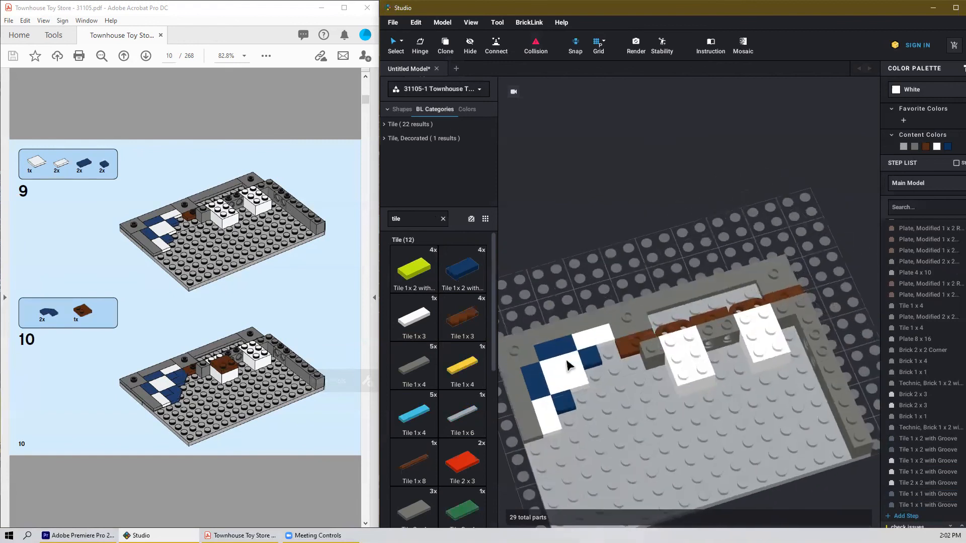
{"action": "scroll", "coordinate": [428, 346], "scroll_direction": "down", "scroll_amount": 3}
{"action": "scroll", "coordinate": [429, 346], "scroll_direction": "down", "scroll_amount": 2}
{"action": "left_click", "coordinate": [413, 355]}
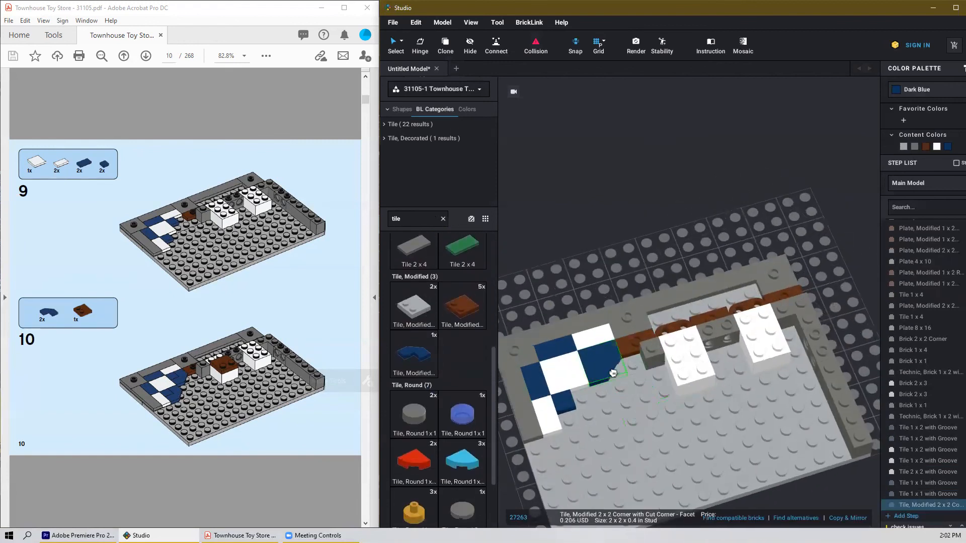
{"action": "left_click", "coordinate": [610, 375]}
{"action": "key", "text": "Escape"}
Step: Place a reddish brown Tile, Modified 2 x 2 with Studs on Edge on the white brick nearer the checkered floor, at its floor-facing end
{"action": "scroll", "coordinate": [262, 375], "scroll_direction": "down", "scroll_amount": 1}
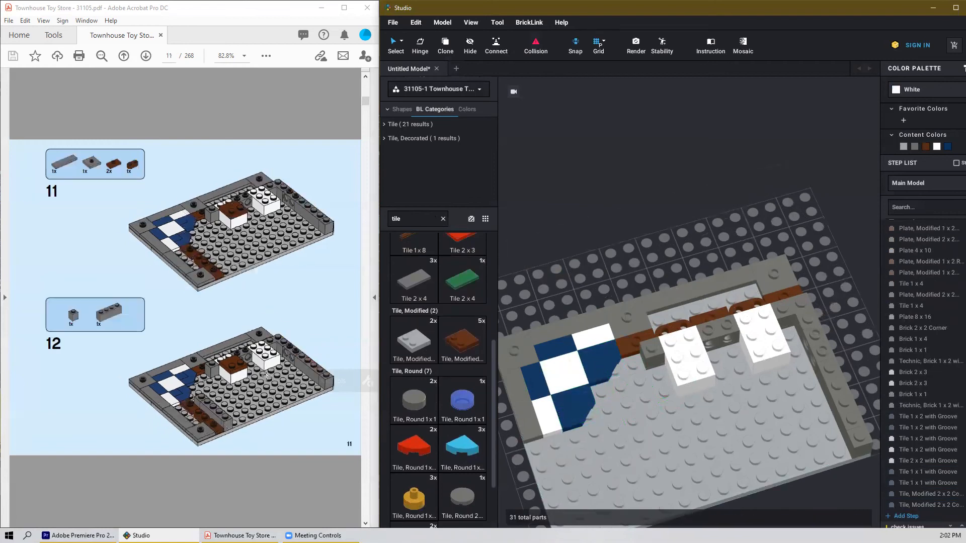
{"action": "scroll", "coordinate": [249, 268], "scroll_direction": "up", "scroll_amount": 1}
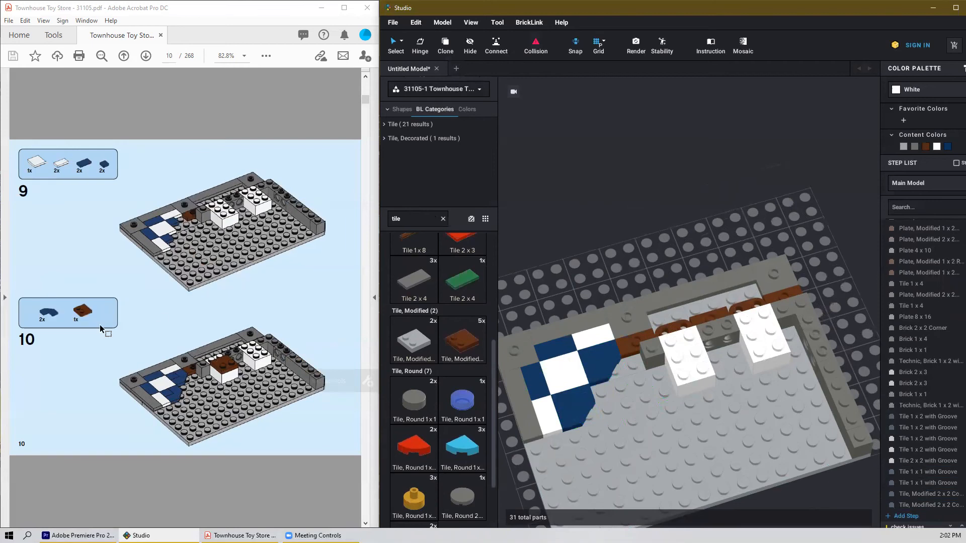
{"action": "left_click", "coordinate": [462, 342]}
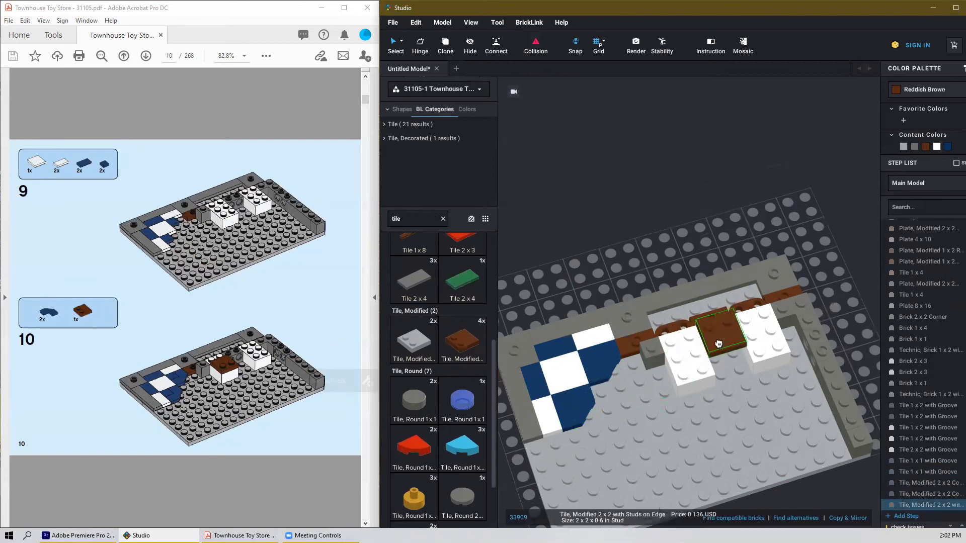
{"action": "left_click", "coordinate": [692, 356]}
{"action": "right_click_drag", "start_coordinate": [657, 212], "coordinate": [623, 218]}
{"action": "key", "text": "Escape"}
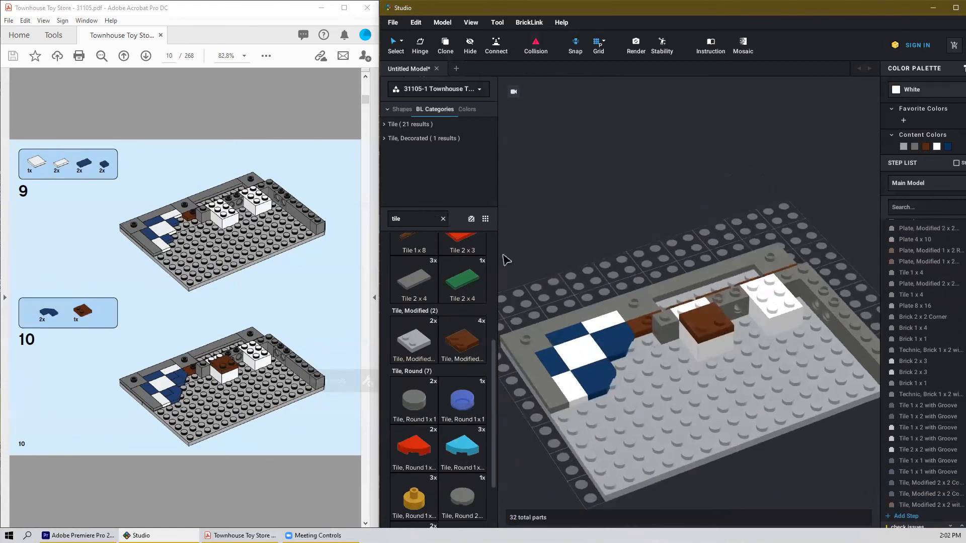
Step: Advance the PDF instructions to page 11 and copy the three reddish brown 1 x 2 modified plates in the row nearest the checkered floor
{"action": "scroll", "coordinate": [246, 305], "scroll_direction": "down", "scroll_amount": 1}
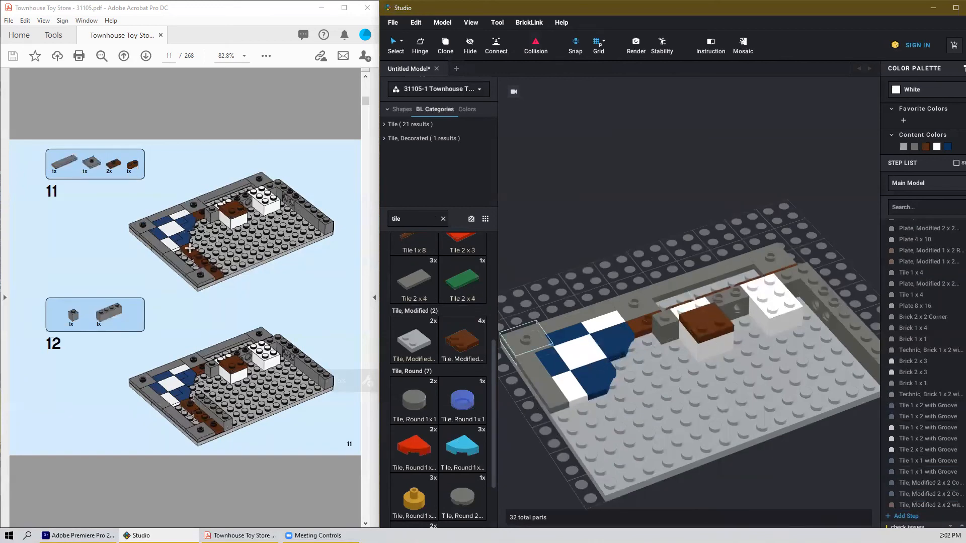
{"action": "right_click_drag", "start_coordinate": [631, 380], "coordinate": [678, 314]}
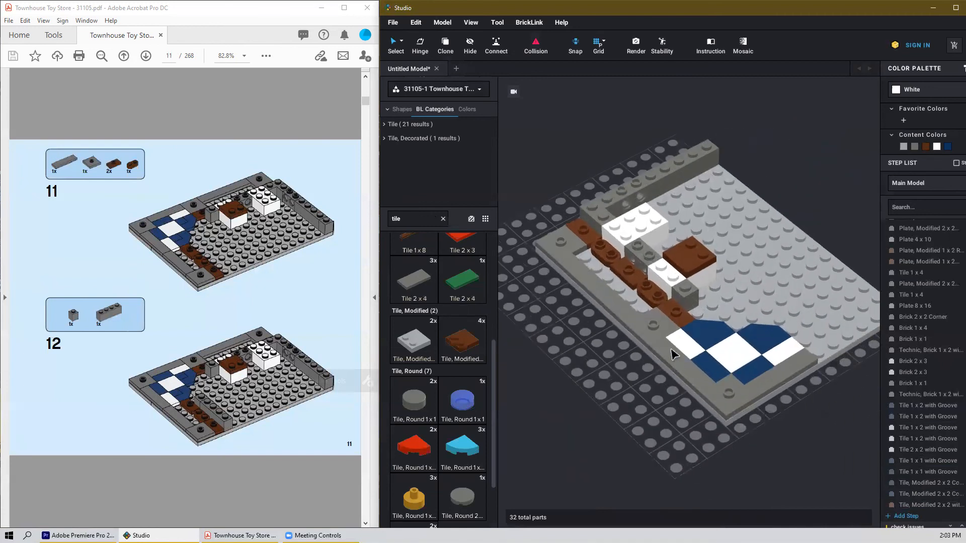
{"action": "left_click", "coordinate": [677, 314]}
{"action": "left_click", "coordinate": [631, 283], "text": "ctrl"}
{"action": "left_click", "coordinate": [632, 283], "text": "ctrl"}
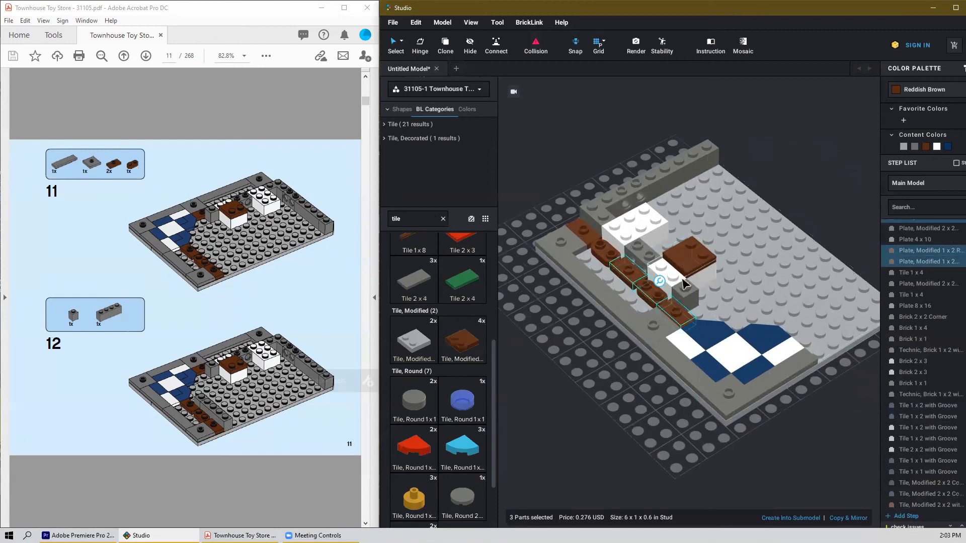
{"action": "right_click", "coordinate": [651, 294]}
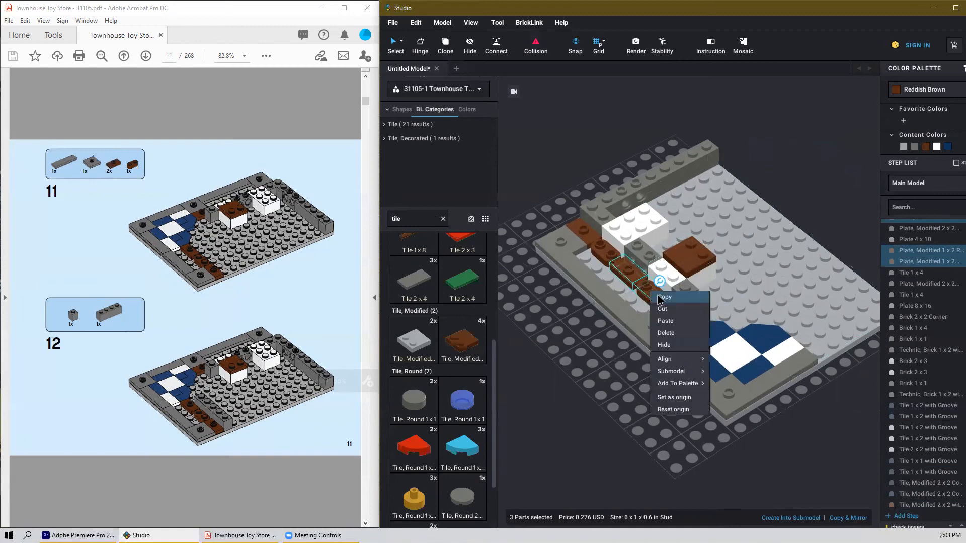
{"action": "left_click", "coordinate": [661, 297]}
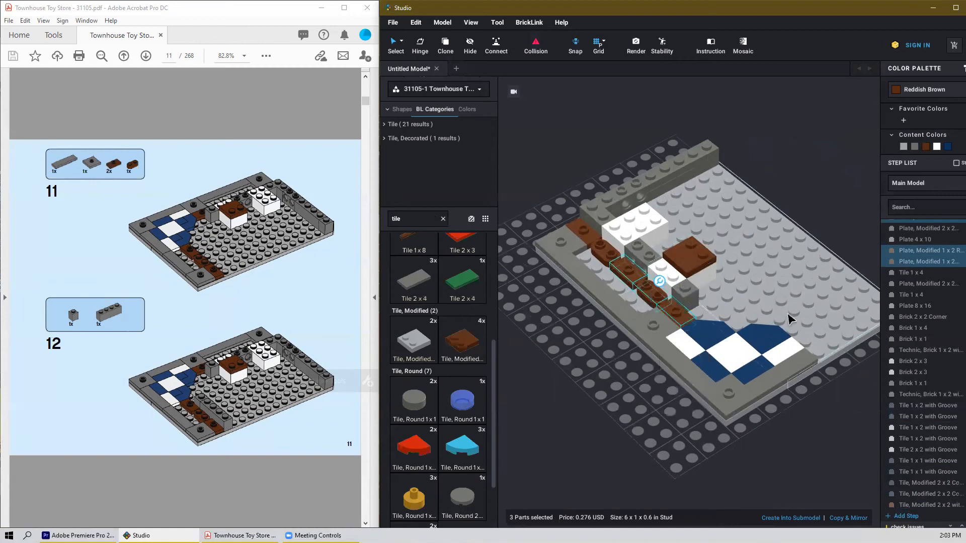
Step: Paste the three reddish brown plates and place them in a row from the checkered floor to the open long edge, parallel to the short edge
{"action": "right_click", "coordinate": [820, 183]}
{"action": "left_click", "coordinate": [840, 212]}
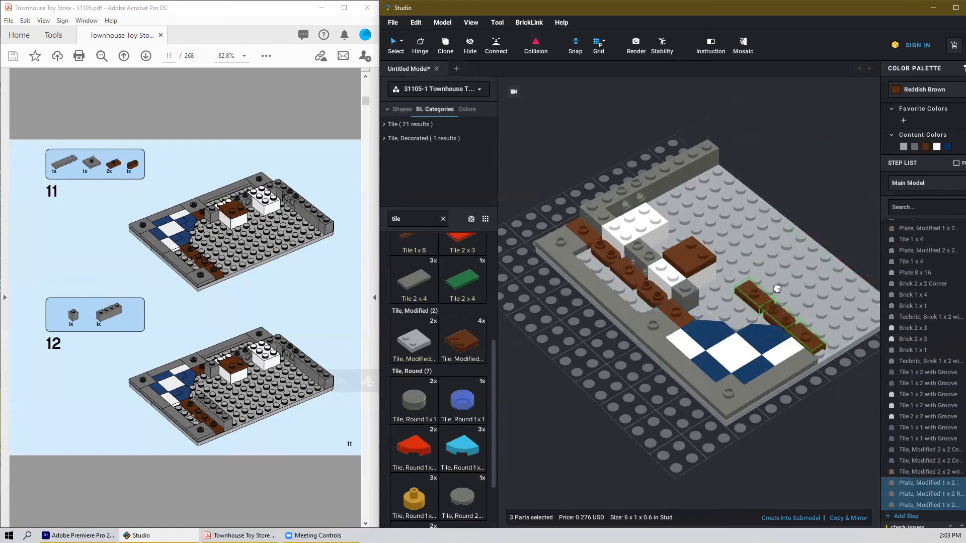
{"action": "right_click_drag", "start_coordinate": [750, 163], "coordinate": [647, 302]}
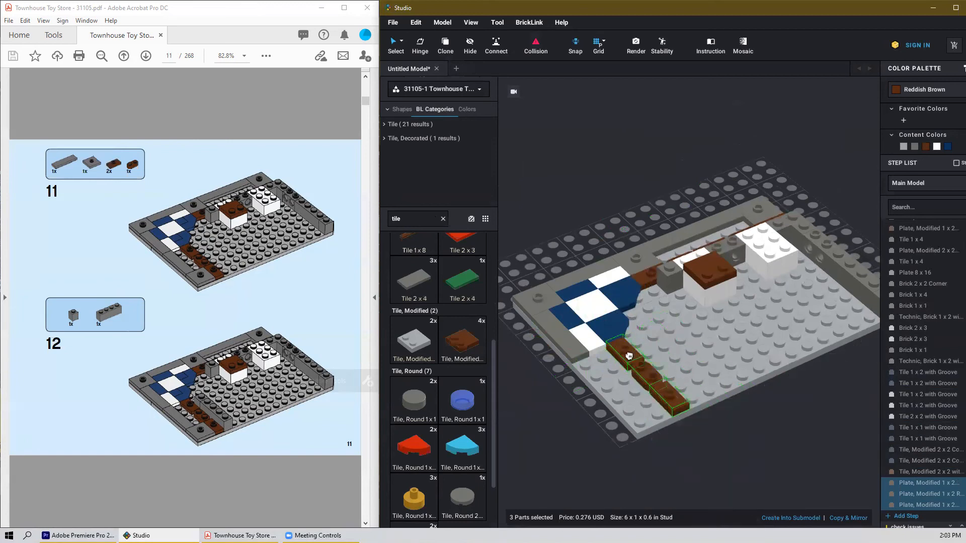
{"action": "left_click", "coordinate": [629, 356]}
{"action": "left_click", "coordinate": [561, 424]}
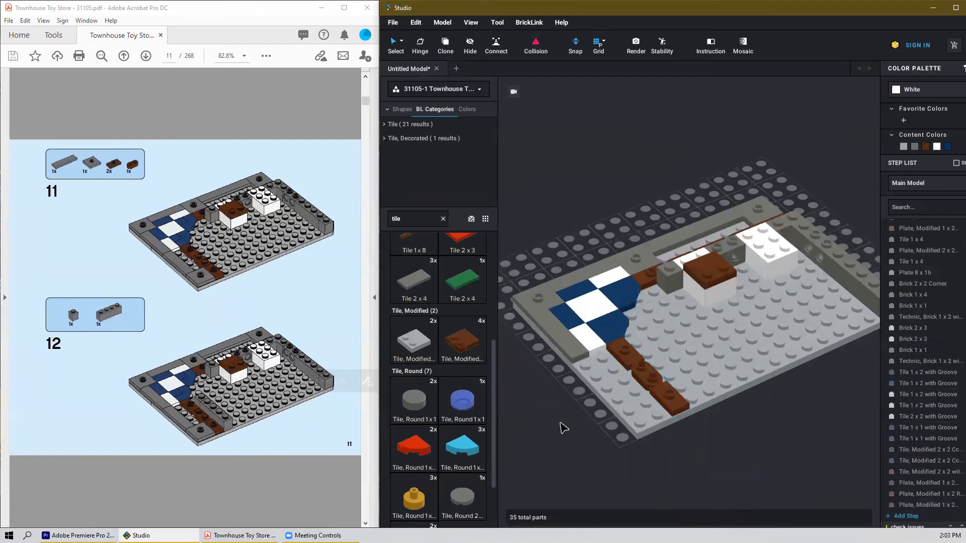
Step: Duplicate the short edge's gray Tile 1 x 4 and the corner's Plate, Modified 2 x 2, placing them to extend the border to the open corner
{"action": "left_click", "coordinate": [567, 354]}
{"action": "left_click_drag", "start_coordinate": [567, 354], "coordinate": [602, 389]}
{"action": "left_click", "coordinate": [565, 449]}
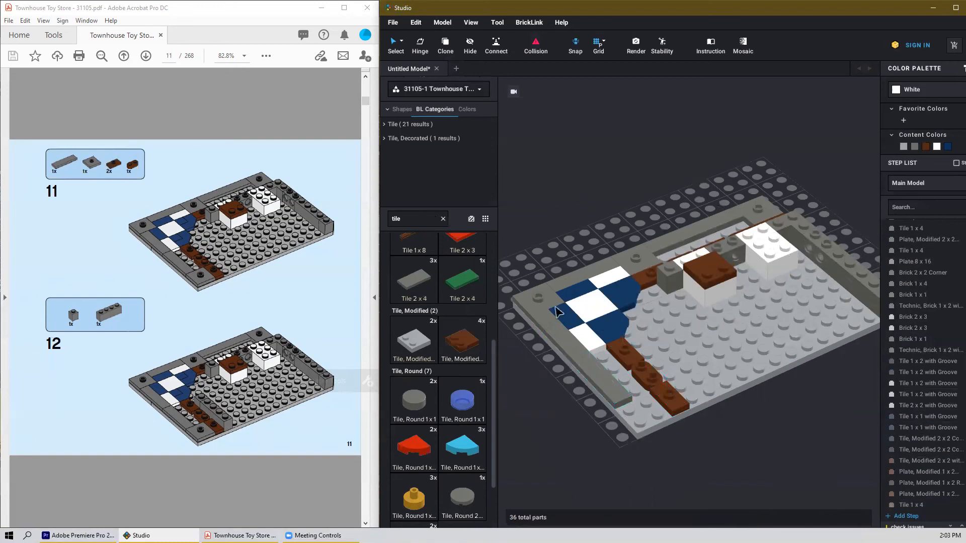
{"action": "left_click", "coordinate": [537, 298]}
{"action": "left_click_drag", "start_coordinate": [539, 291], "coordinate": [595, 413]}
{"action": "left_click", "coordinate": [569, 421]}
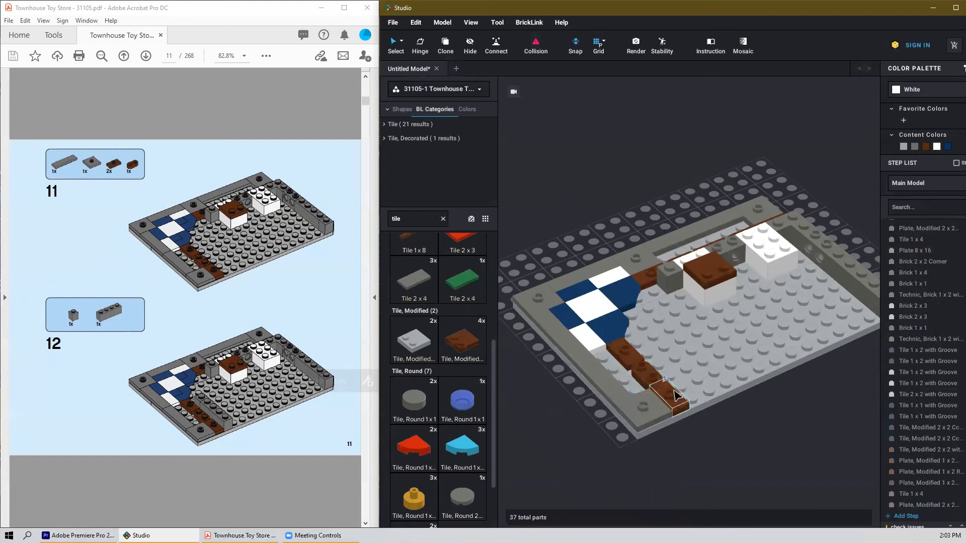
Step: Duplicate the Brick 1 x 4 and Brick 1 x 1 at the end of the opposite short wall and place them alongside the new reddish brown row
{"action": "right_click_drag", "start_coordinate": [773, 336], "coordinate": [790, 444]}
{"action": "middle_click_drag", "start_coordinate": [794, 422], "coordinate": [752, 401]}
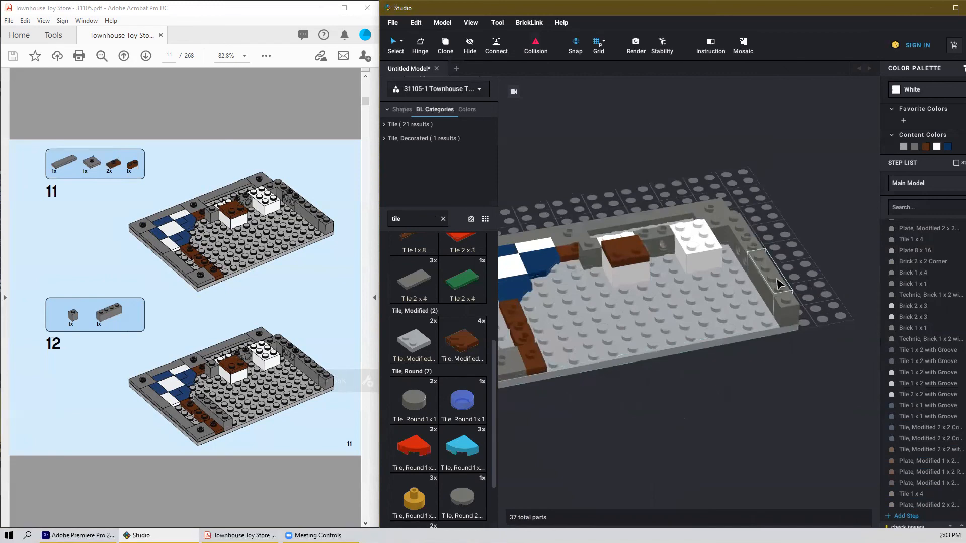
{"action": "left_click", "coordinate": [793, 321]}
{"action": "left_click", "coordinate": [791, 314], "text": "shift"}
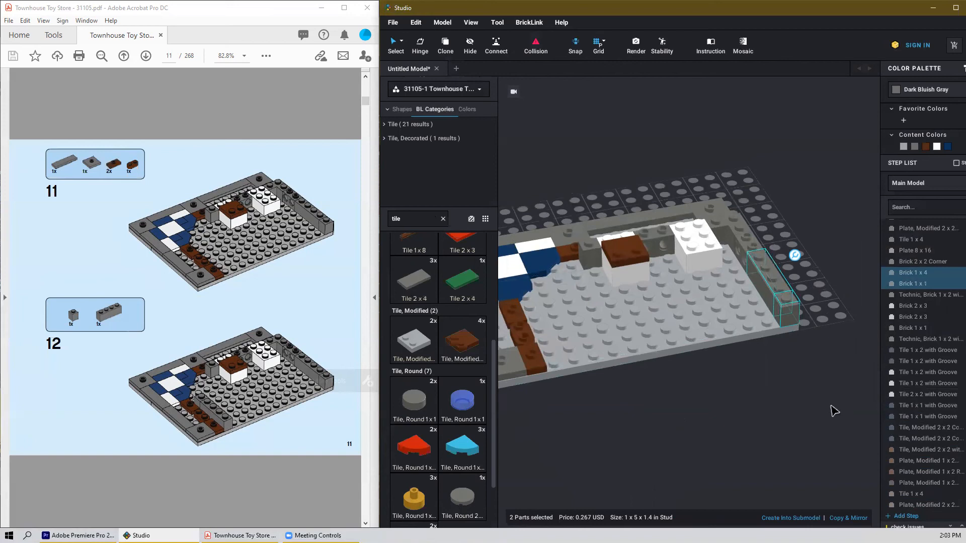
{"action": "left_click_drag", "start_coordinate": [787, 309], "coordinate": [555, 332]}
{"action": "left_click", "coordinate": [672, 430]}
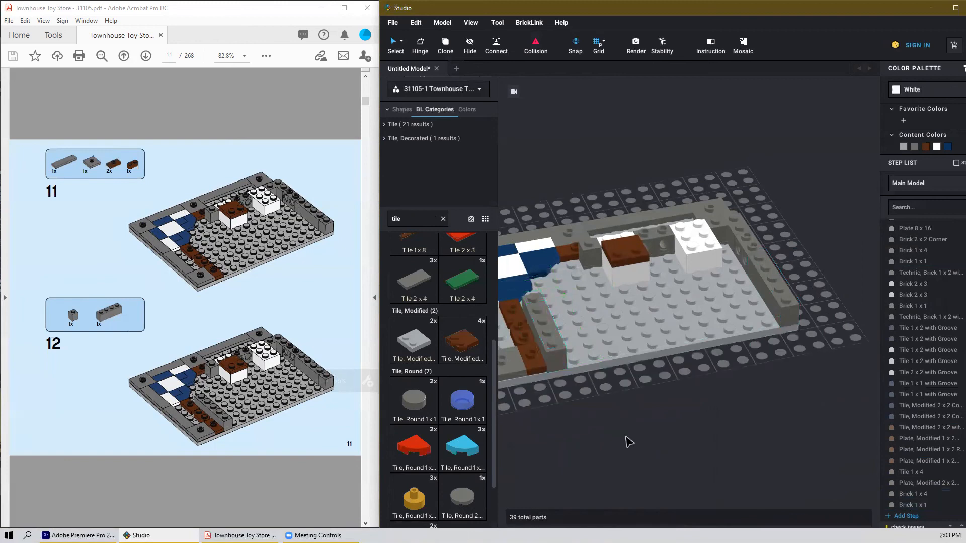
Step: Compare the base from several angles with instruction steps 11 and 12, and preview page 12 of the PDF
{"action": "right_click_drag", "start_coordinate": [636, 443], "coordinate": [729, 405]}
{"action": "scroll", "coordinate": [649, 428], "scroll_direction": "down", "scroll_amount": 3}
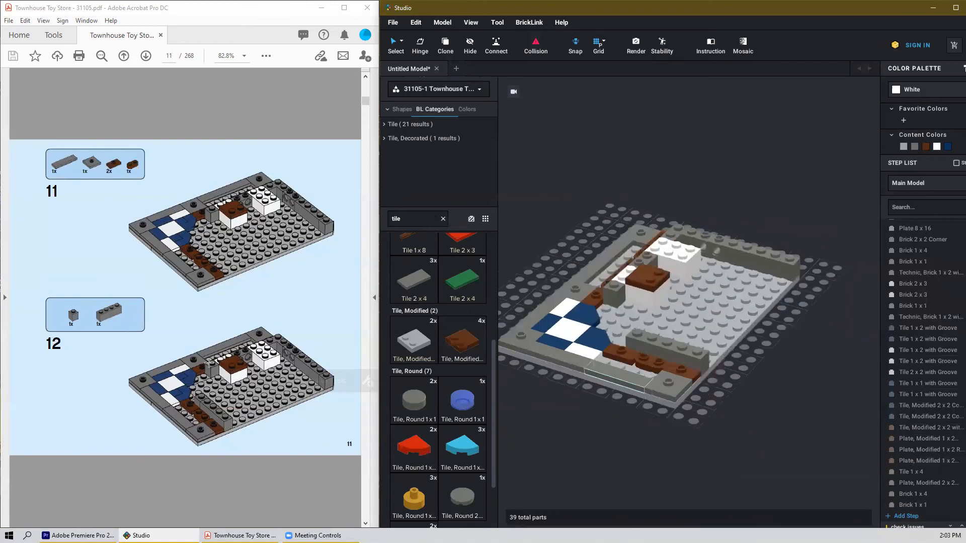
{"action": "scroll", "coordinate": [257, 352], "scroll_direction": "down", "scroll_amount": 3}
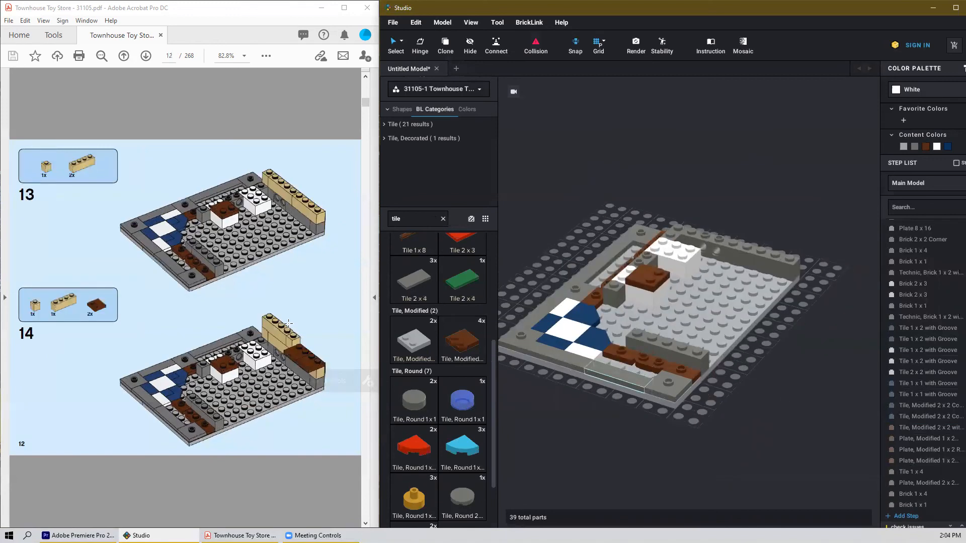
{"action": "scroll", "coordinate": [289, 322], "scroll_direction": "up", "scroll_amount": 3}
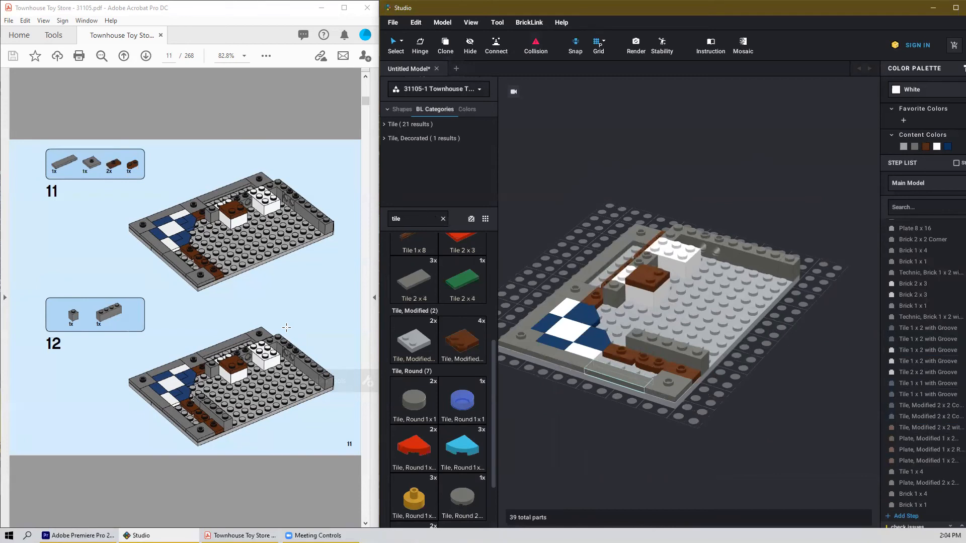
{"action": "mouse_move", "coordinate": [746, 406]}
{"action": "right_mouse_down"}
{"action": "mouse_move", "coordinate": [737, 407]}
{"action": "mouse_move", "coordinate": [756, 407]}
{"action": "right_mouse_up"}
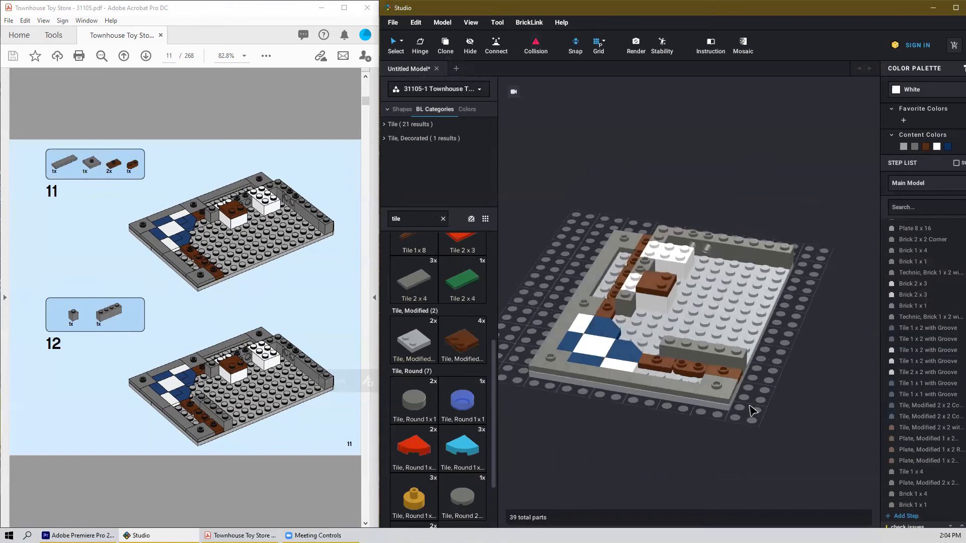
{"action": "right_click_drag", "start_coordinate": [754, 401], "coordinate": [682, 382]}
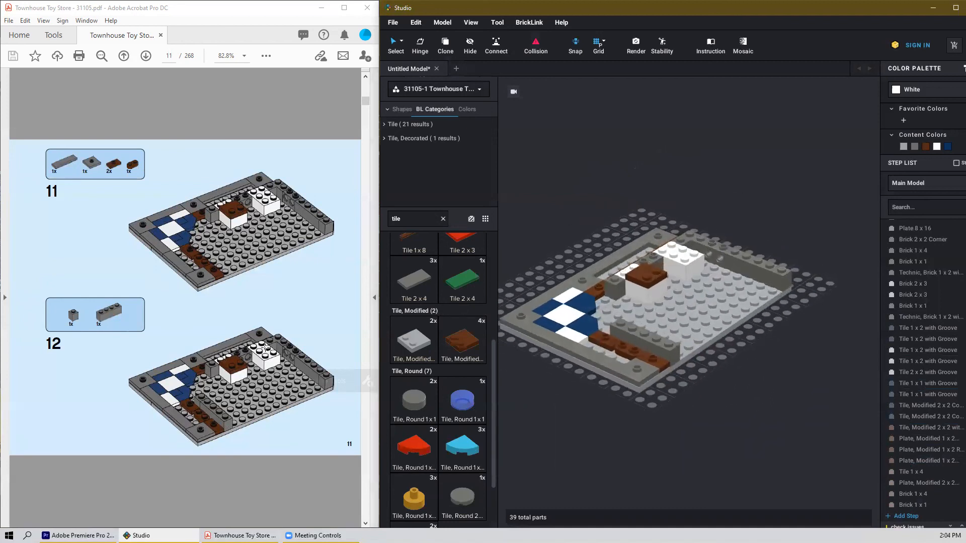
Step: Advance the PDF instructions to page 12 with steps 13 and 14, and clear the tile search from the parts palette
{"action": "scroll", "coordinate": [265, 347], "scroll_direction": "down", "scroll_amount": 2}
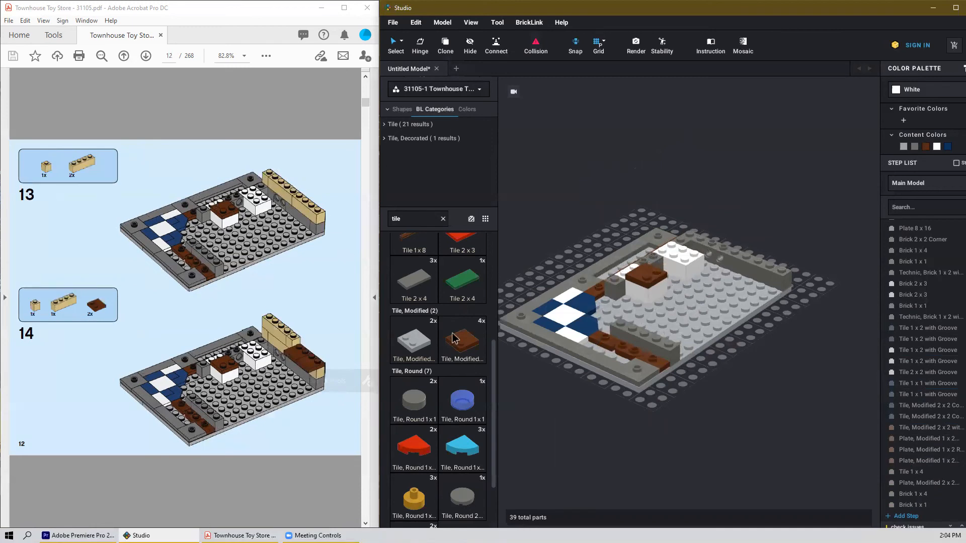
{"action": "scroll", "coordinate": [445, 364], "scroll_direction": "up", "scroll_amount": 5}
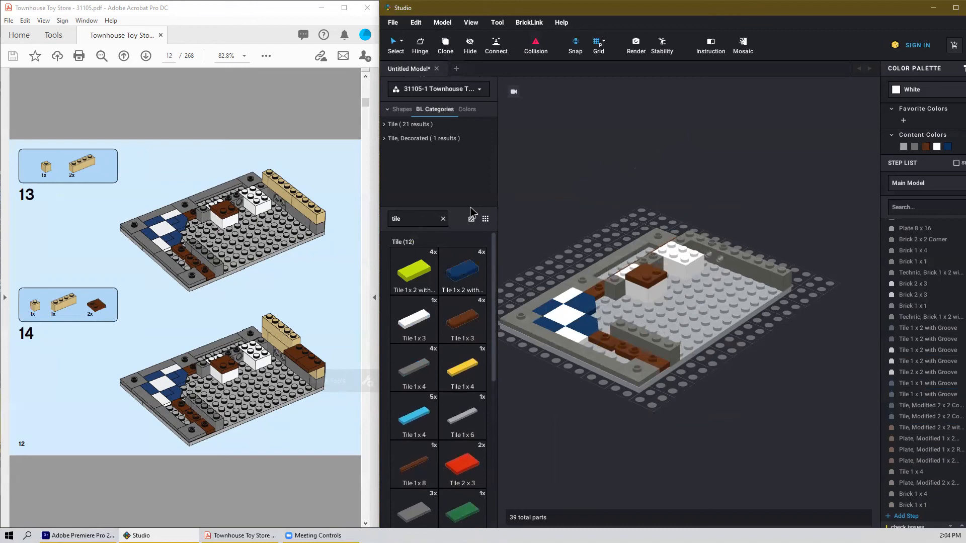
{"action": "left_click", "coordinate": [443, 219]}
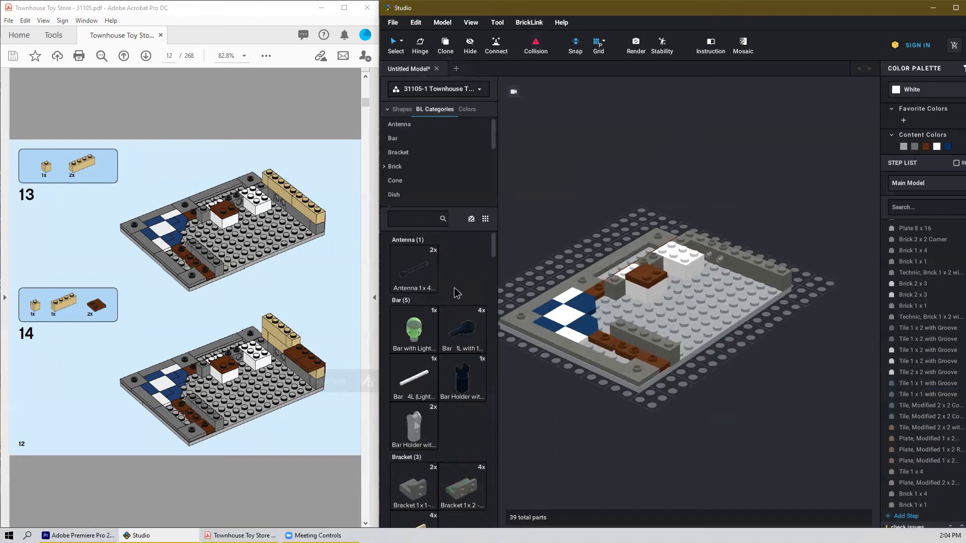
Step: Place a tan Brick 1 x 1 and two tan Brick 1 x 4 in a row along the top of the gray back wall
{"action": "scroll", "coordinate": [457, 293], "scroll_direction": "down", "scroll_amount": 6}
{"action": "scroll", "coordinate": [448, 322], "scroll_direction": "up", "scroll_amount": 2}
{"action": "left_click_drag", "start_coordinate": [414, 303], "coordinate": [694, 222]}
{"action": "left_click", "coordinate": [694, 221]}
{"action": "key", "text": "Escape"}
{"action": "left_click", "coordinate": [419, 404]}
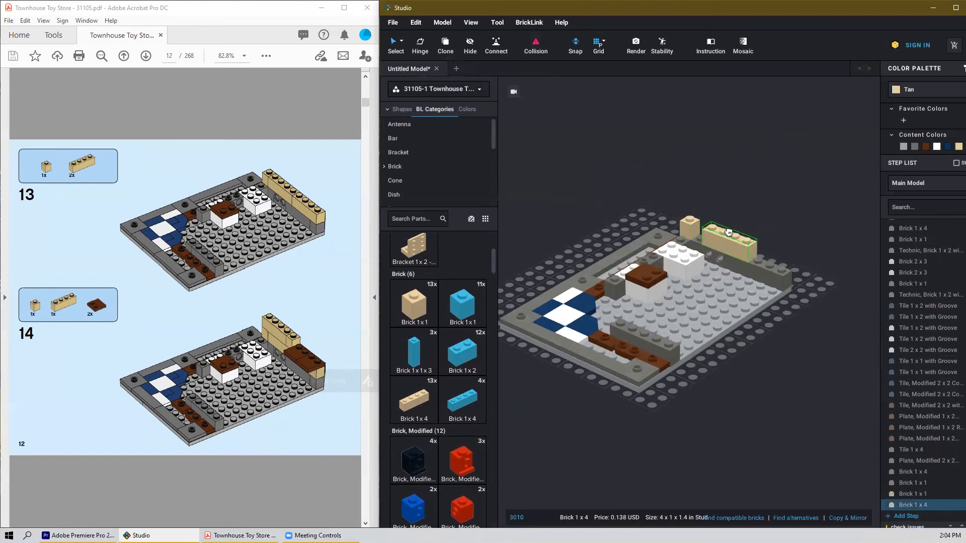
{"action": "left_click", "coordinate": [729, 231]}
{"action": "left_click", "coordinate": [765, 244]}
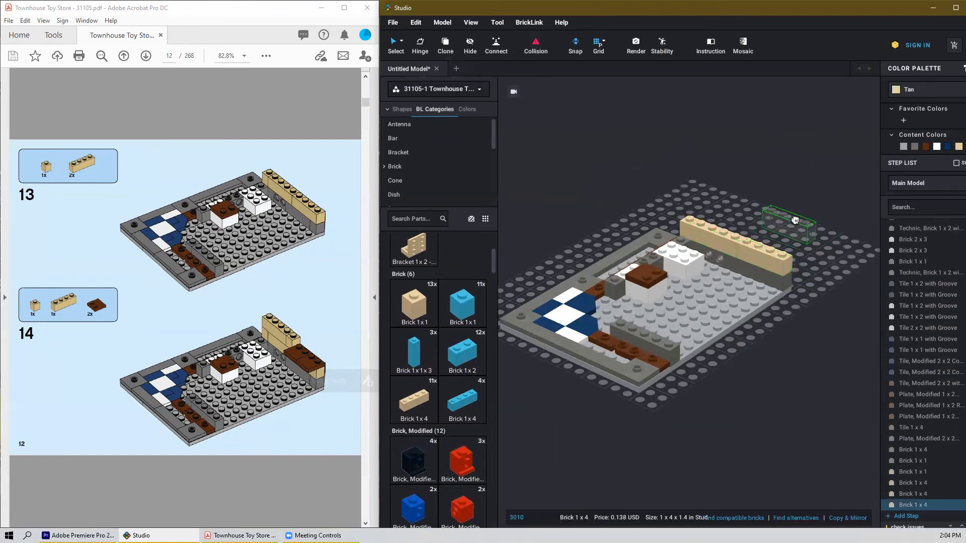
{"action": "key", "text": "Escape"}
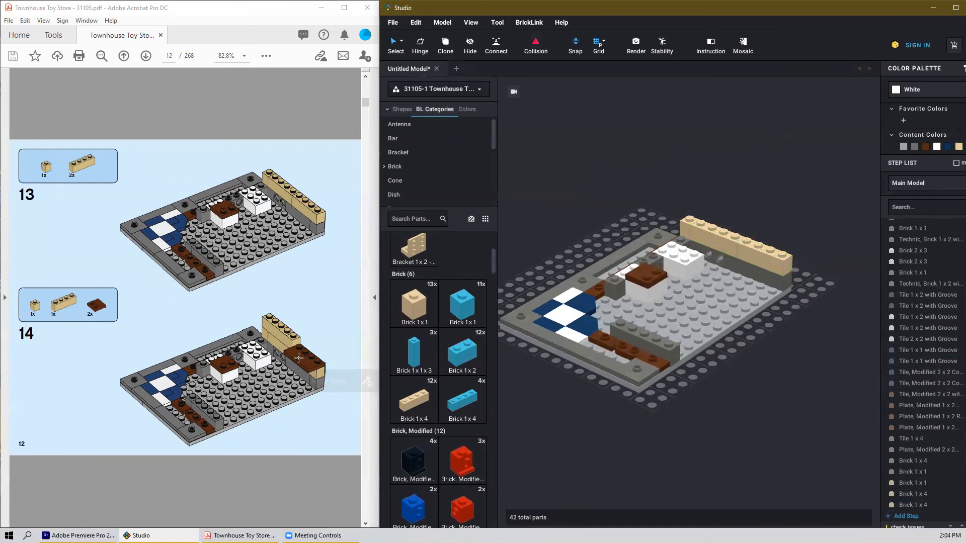
Step: Duplicate the reddish brown Tile, Modified 2 x 2 with Studs on Edge twice, side by side on the outer end of the tan row
{"action": "left_click", "coordinate": [653, 274]}
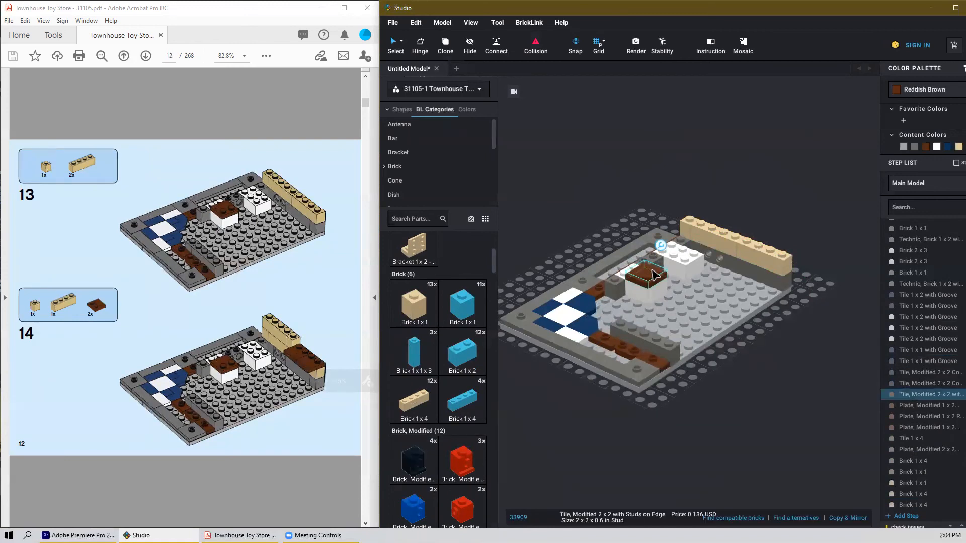
{"action": "left_click_drag", "start_coordinate": [653, 275], "coordinate": [746, 241]}
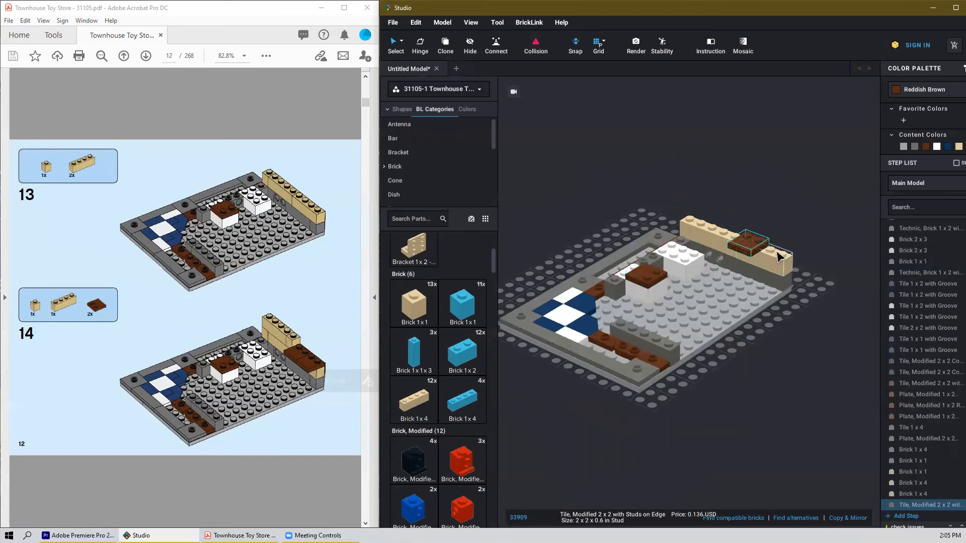
{"action": "key", "text": "ctrl+v"}
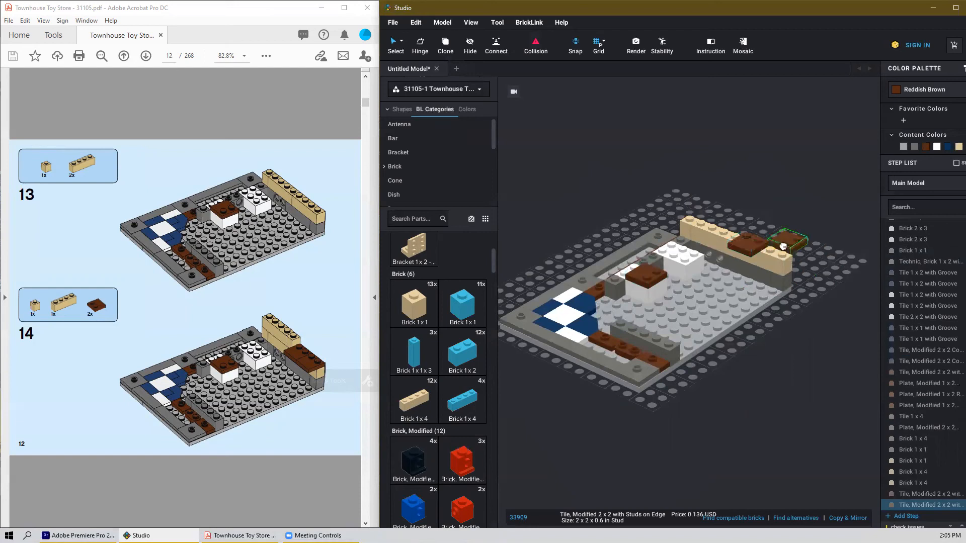
{"action": "left_click", "coordinate": [772, 261]}
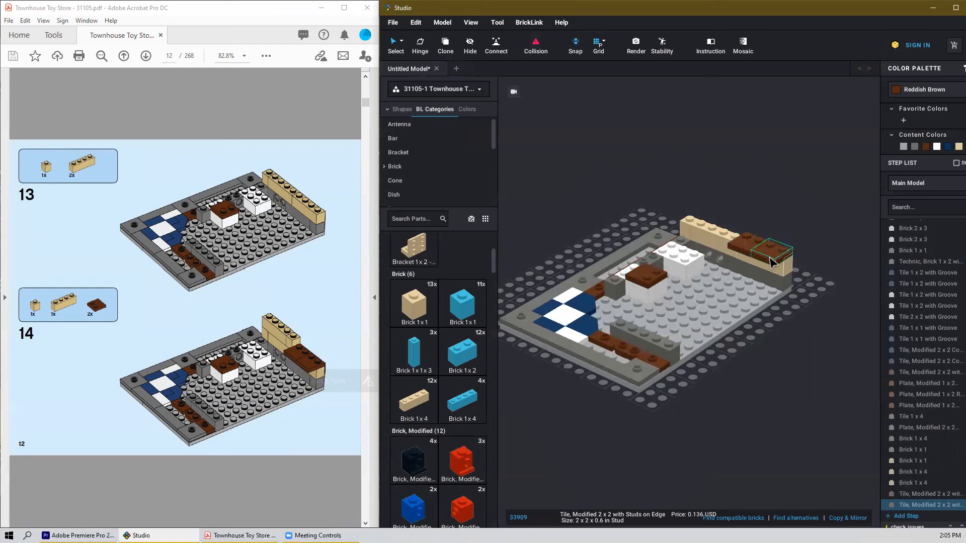
{"action": "left_click", "coordinate": [781, 192]}
Step: Copy the tan Brick 1 x 4 and Brick 1 x 1 beside the brown tiles and stack the copy directly on top of them
{"action": "left_click", "coordinate": [714, 234]}
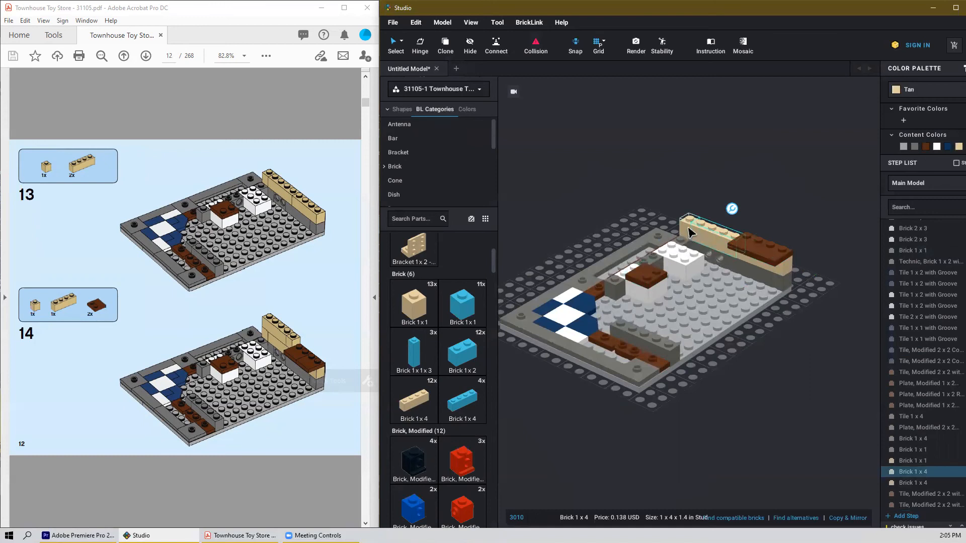
{"action": "left_click", "coordinate": [688, 229], "text": "ctrl"}
{"action": "key", "text": "ctrl+c"}
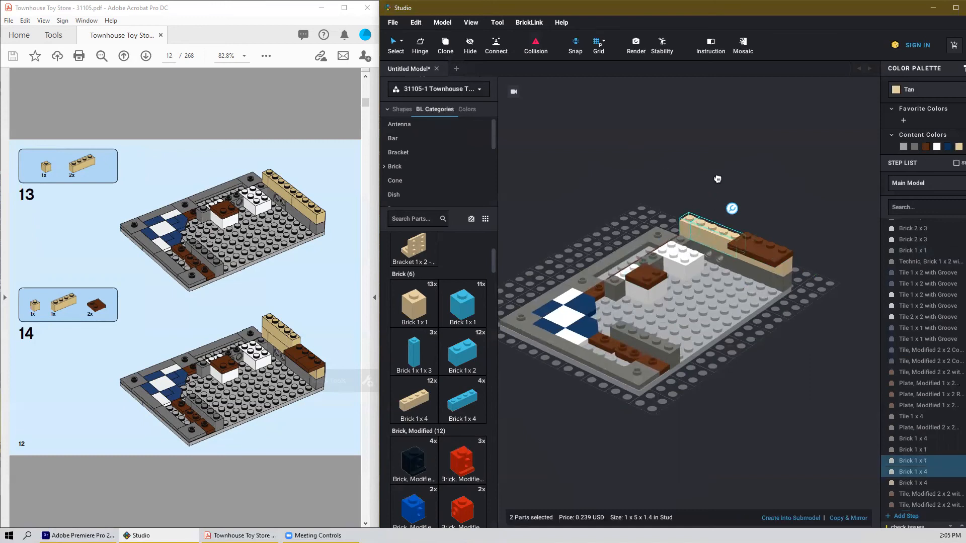
{"action": "key", "text": "ctrl+v"}
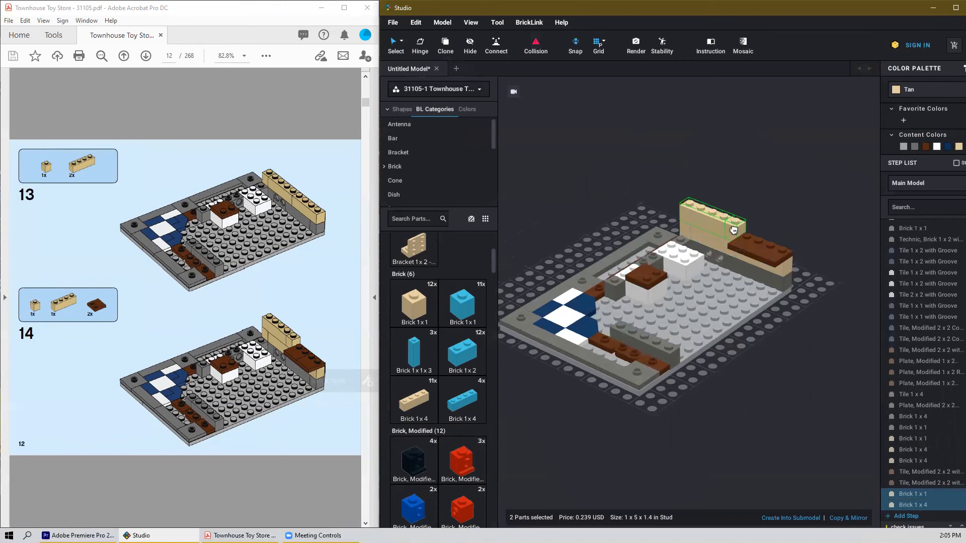
{"action": "left_click", "coordinate": [729, 225]}
{"action": "left_click", "coordinate": [786, 169]}
{"action": "mouse_move", "coordinate": [782, 185]}
{"action": "right_mouse_down"}
{"action": "mouse_move", "coordinate": [798, 188]}
{"action": "mouse_move", "coordinate": [782, 187]}
{"action": "right_mouse_up"}
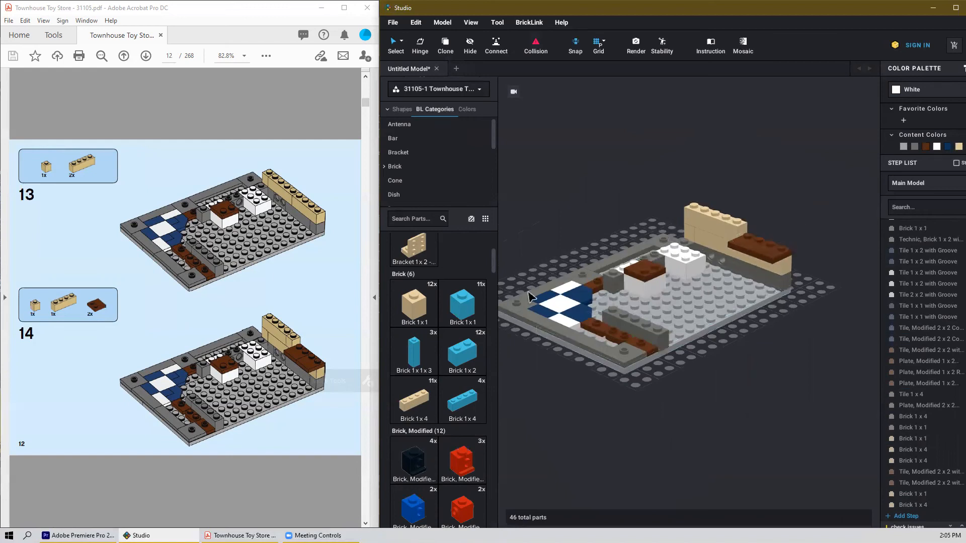
Step: Advance the instructions to page 13 and add a tan Brick 1 x 4 and Brick 1 x 1 as the wall's third course
{"action": "scroll", "coordinate": [267, 291], "scroll_direction": "down", "scroll_amount": 2}
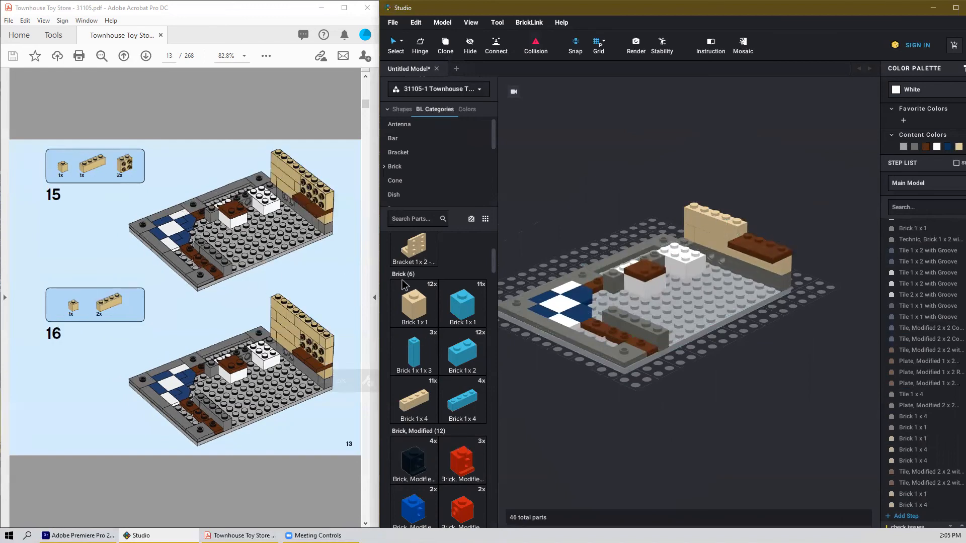
{"action": "left_click_drag", "start_coordinate": [416, 405], "coordinate": [799, 160]}
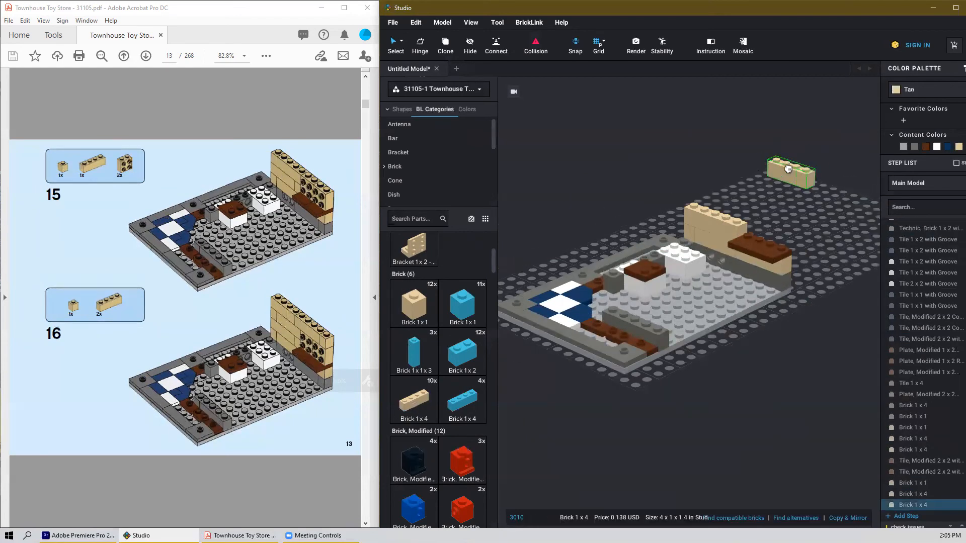
{"action": "key", "text": "Right"}
{"action": "left_click", "coordinate": [729, 201]}
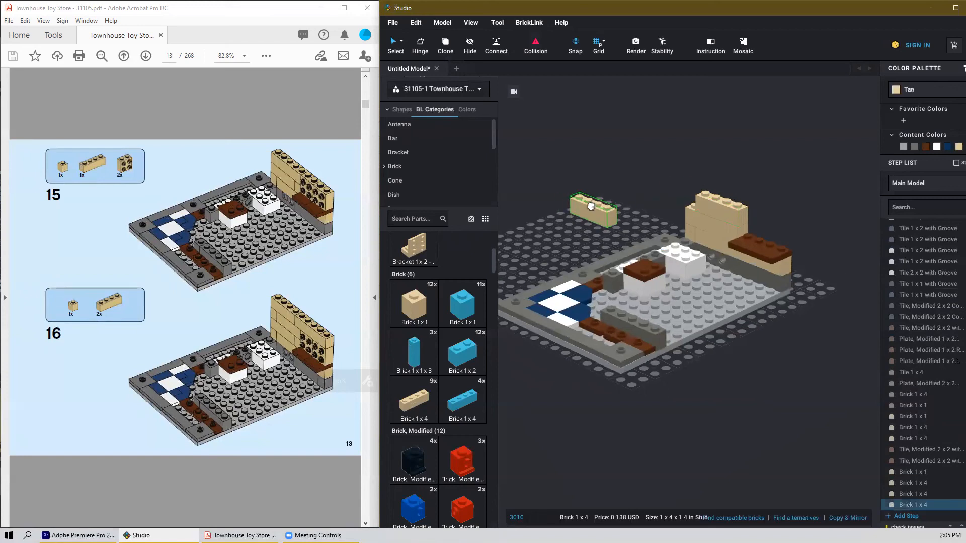
{"action": "key", "text": "Escape"}
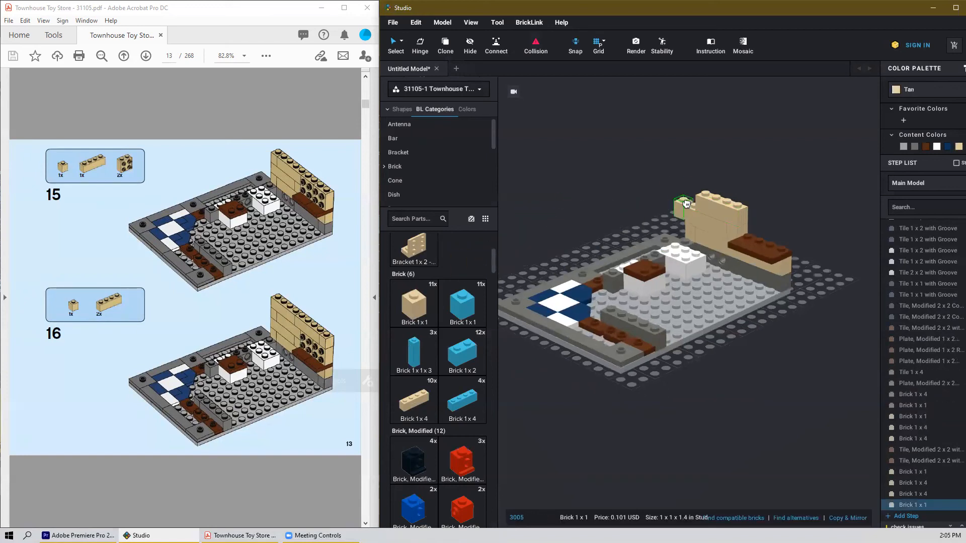
{"action": "left_click", "coordinate": [699, 195]}
{"action": "key", "text": "Escape"}
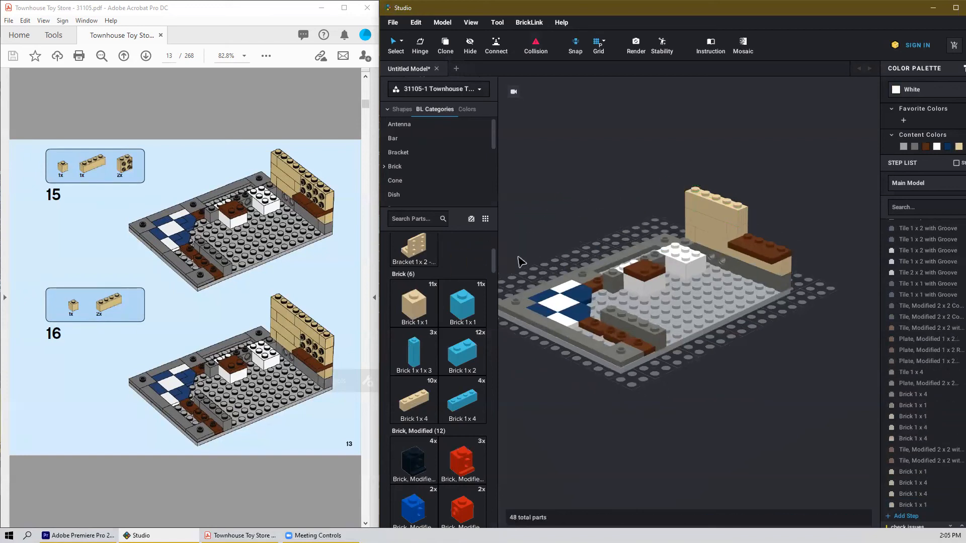
Step: Place two tan Brick, Modified 1 x 2 x 1 2/3 with Studs on 1 Side on the brown tiles, side studs facing the floor
{"action": "scroll", "coordinate": [415, 340], "scroll_direction": "down", "scroll_amount": 5}
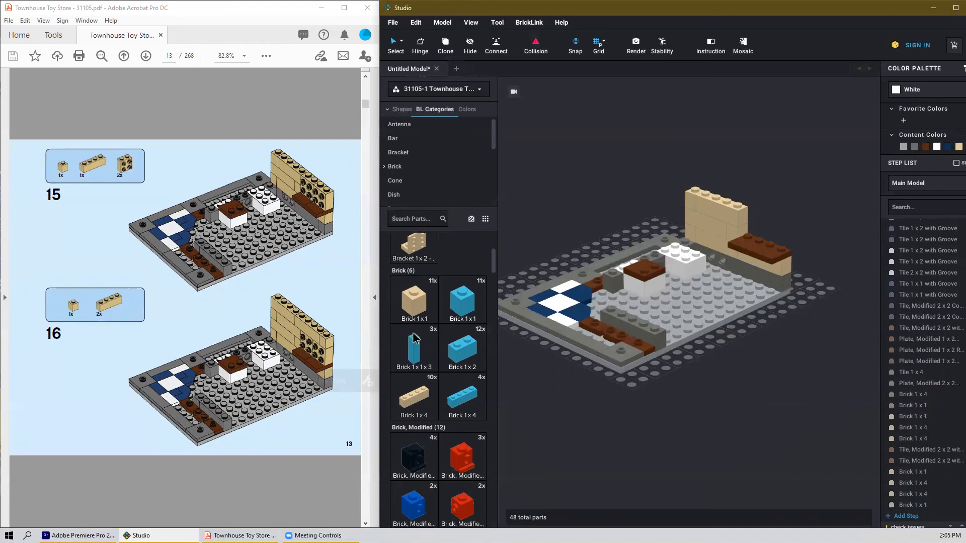
{"action": "left_click", "coordinate": [414, 390]}
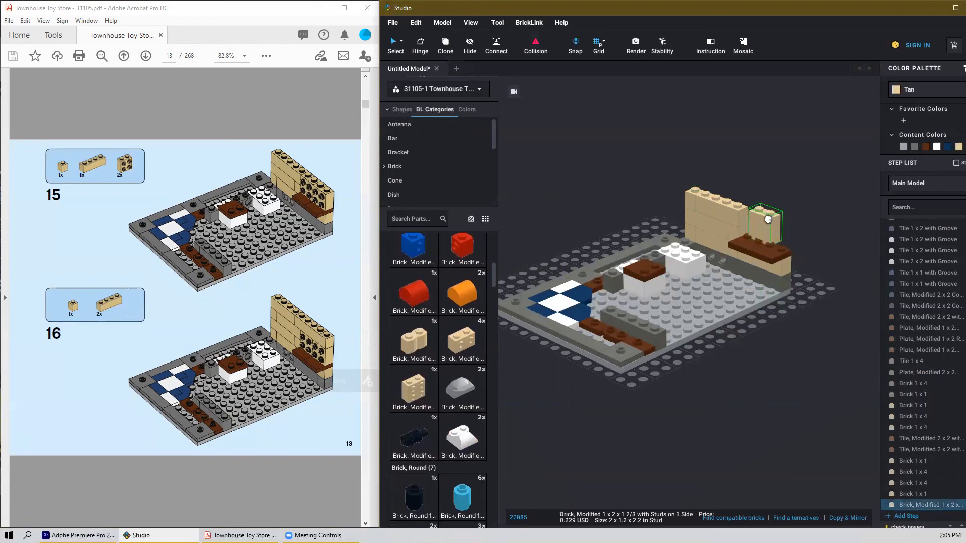
{"action": "left_click", "coordinate": [767, 218]}
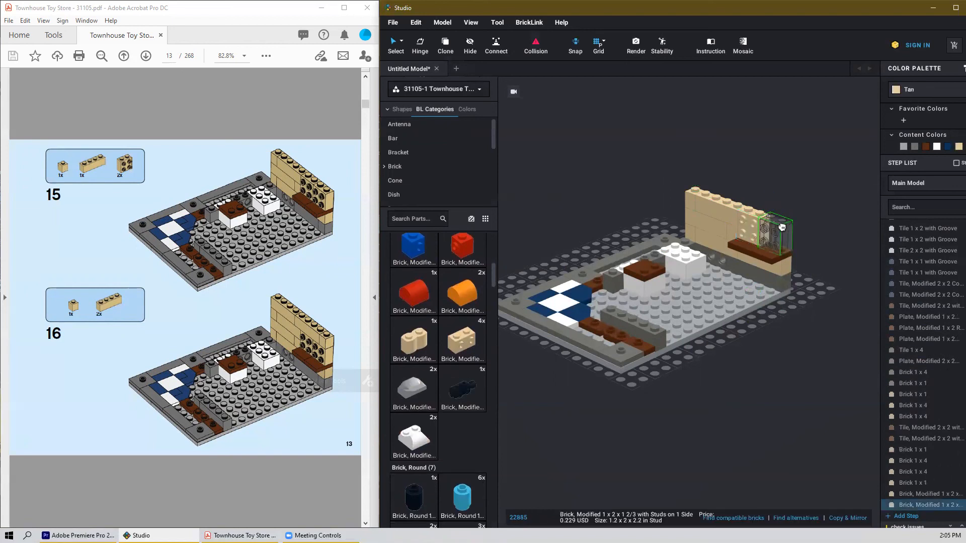
{"action": "key", "text": "Escape"}
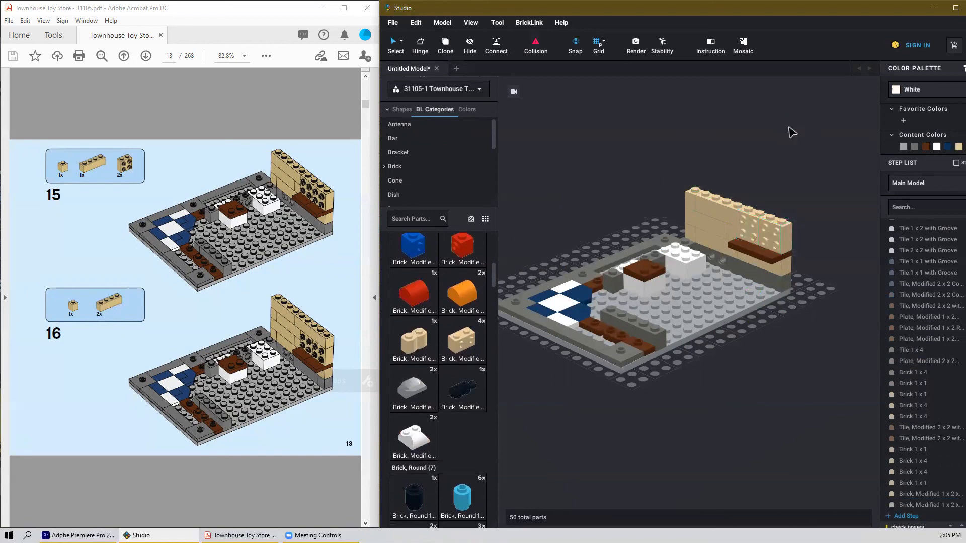
Step: Top the tan wall with a full course of two Brick 1 x 4 and a Brick 1 x 1 at the outer end
{"action": "scroll", "coordinate": [446, 315], "scroll_direction": "up", "scroll_amount": 2}
{"action": "scroll", "coordinate": [444, 315], "scroll_direction": "up", "scroll_amount": 4}
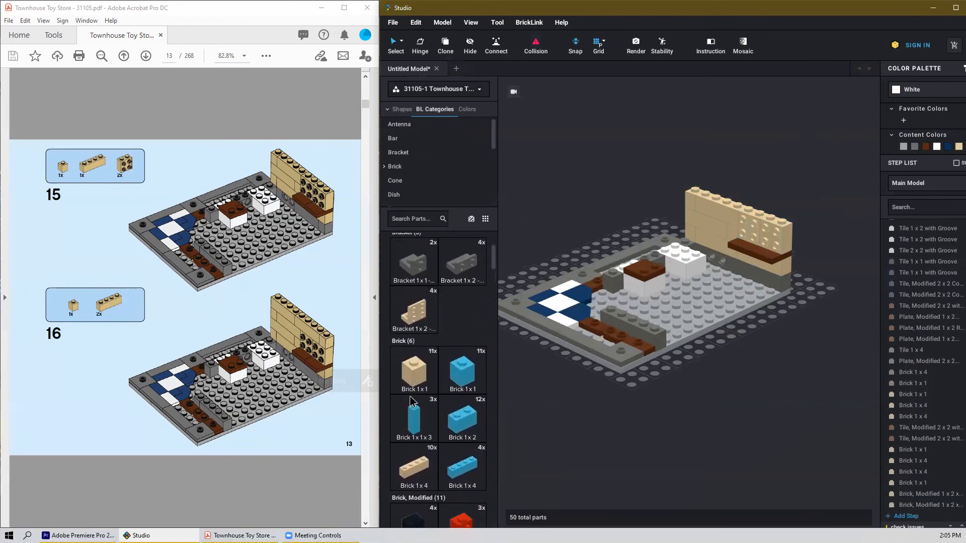
{"action": "left_click", "coordinate": [414, 452]}
{"action": "left_click", "coordinate": [709, 181]}
{"action": "left_click", "coordinate": [751, 197]}
{"action": "key", "text": "Escape"}
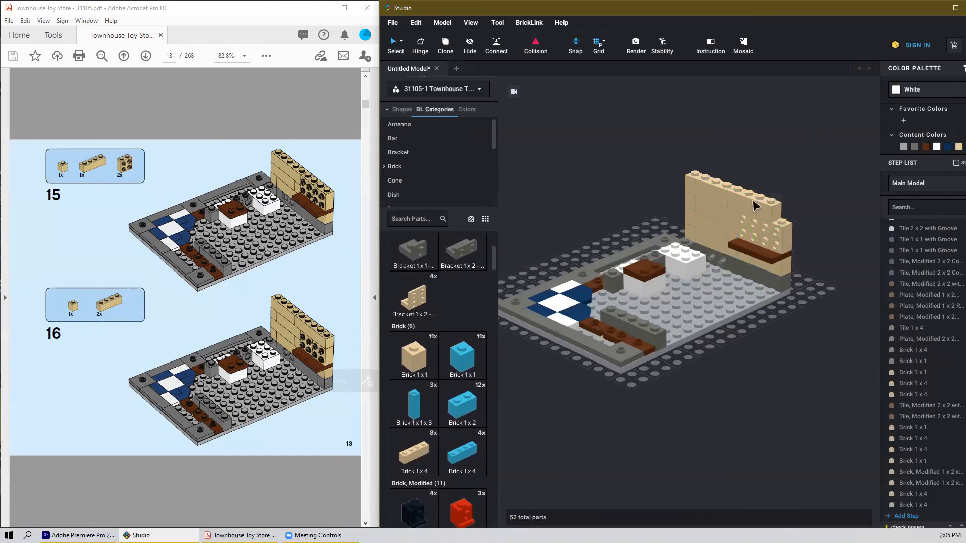
{"action": "left_click", "coordinate": [788, 213]}
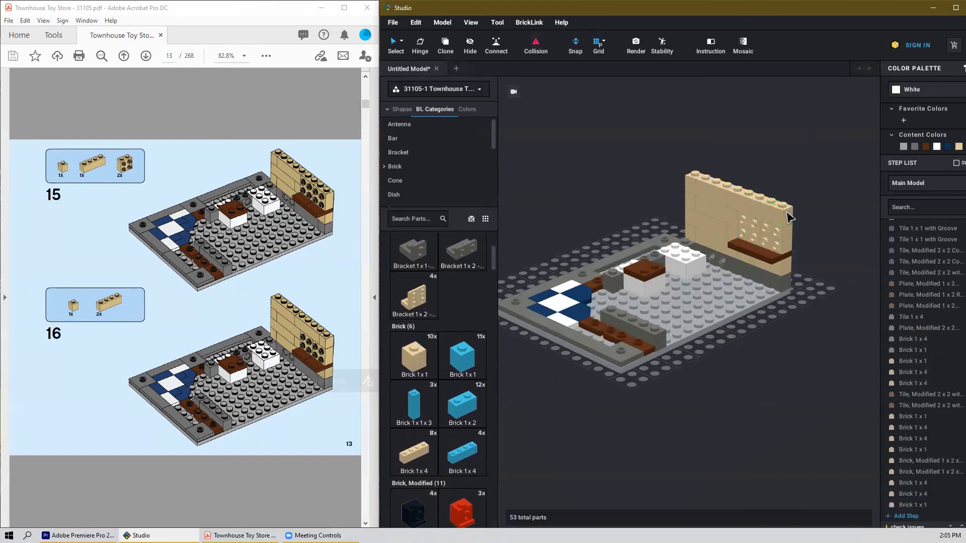
{"action": "key", "text": "Escape"}
Step: Following step 17 on page 14, duplicate the wall's top three tan bricks and stack the copy as another full course
{"action": "scroll", "coordinate": [240, 320], "scroll_direction": "down", "scroll_amount": 2}
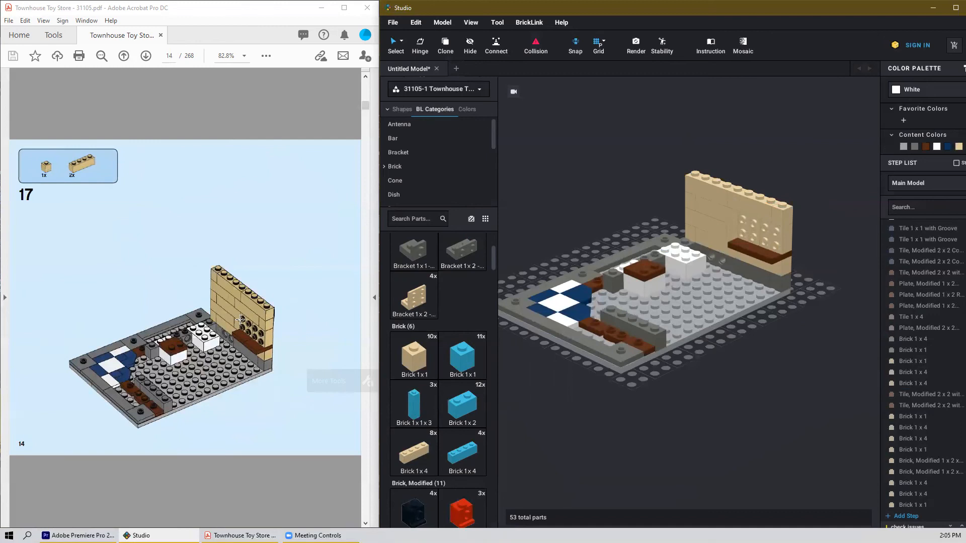
{"action": "scroll", "coordinate": [240, 320], "scroll_direction": "up", "scroll_amount": 2}
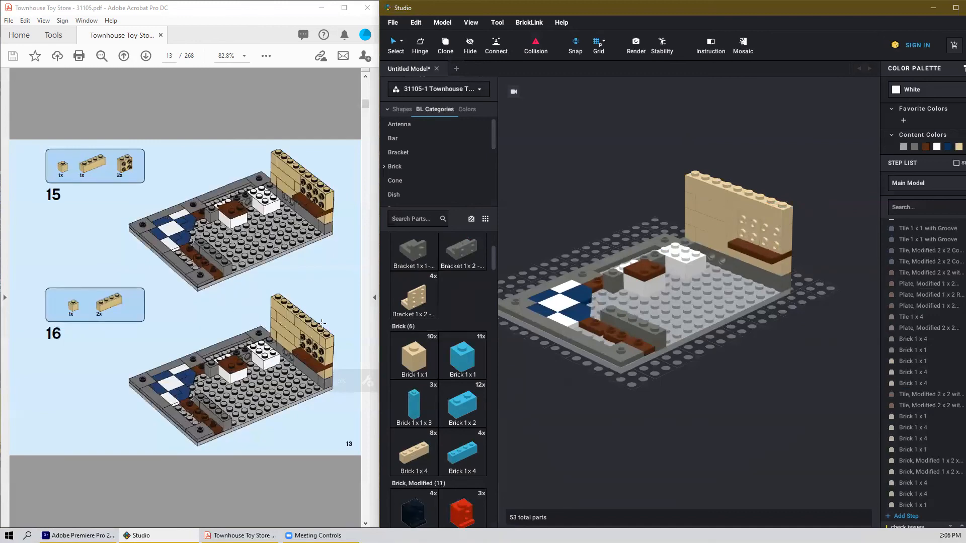
{"action": "scroll", "coordinate": [322, 324], "scroll_direction": "down", "scroll_amount": 2}
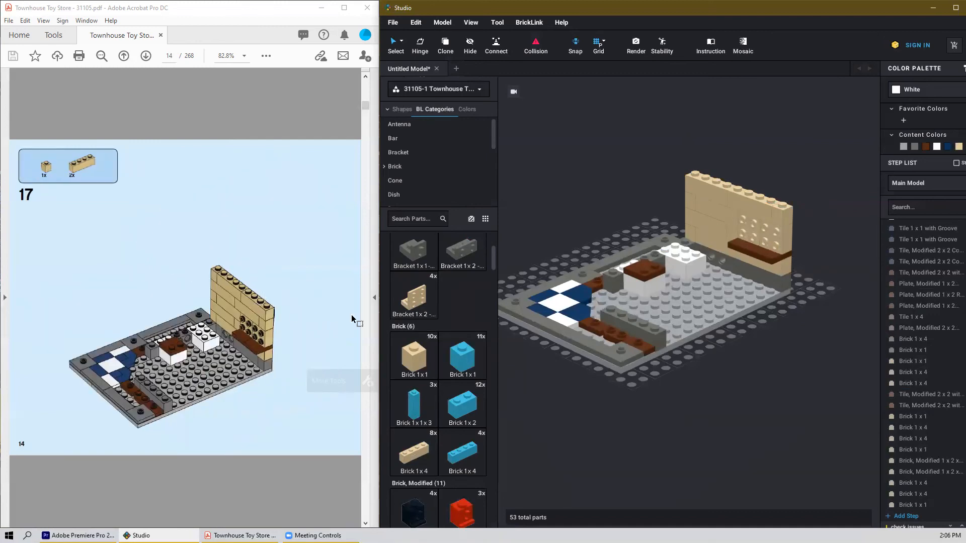
{"action": "left_click", "coordinate": [747, 196]}
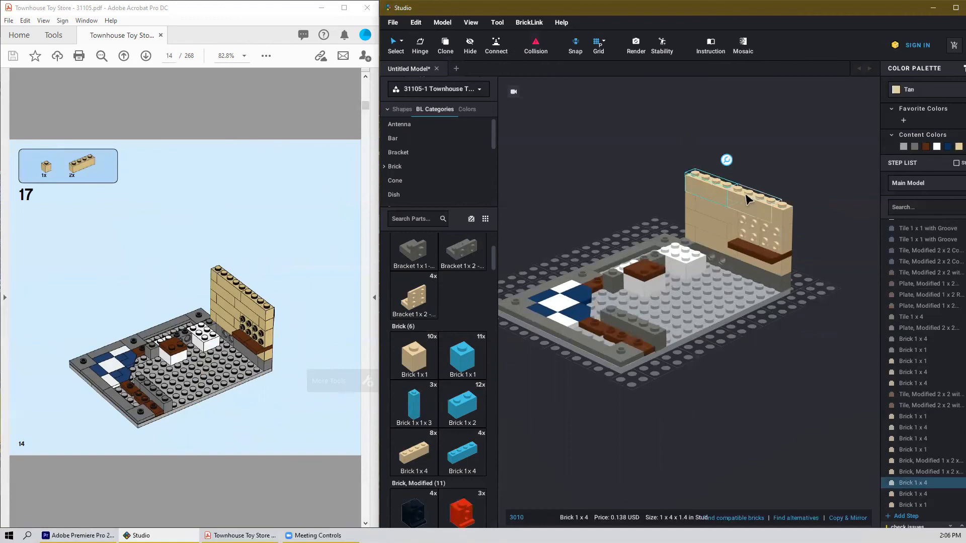
{"action": "left_click", "coordinate": [788, 224], "text": "ctrl"}
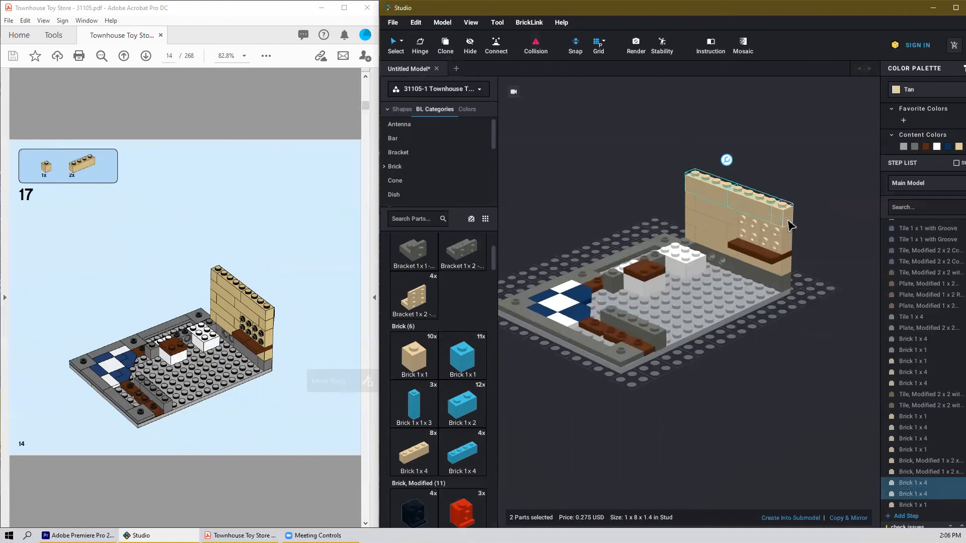
{"action": "left_click", "coordinate": [788, 225], "text": "ctrl"}
{"action": "left_click_drag", "start_coordinate": [792, 226], "coordinate": [775, 186]}
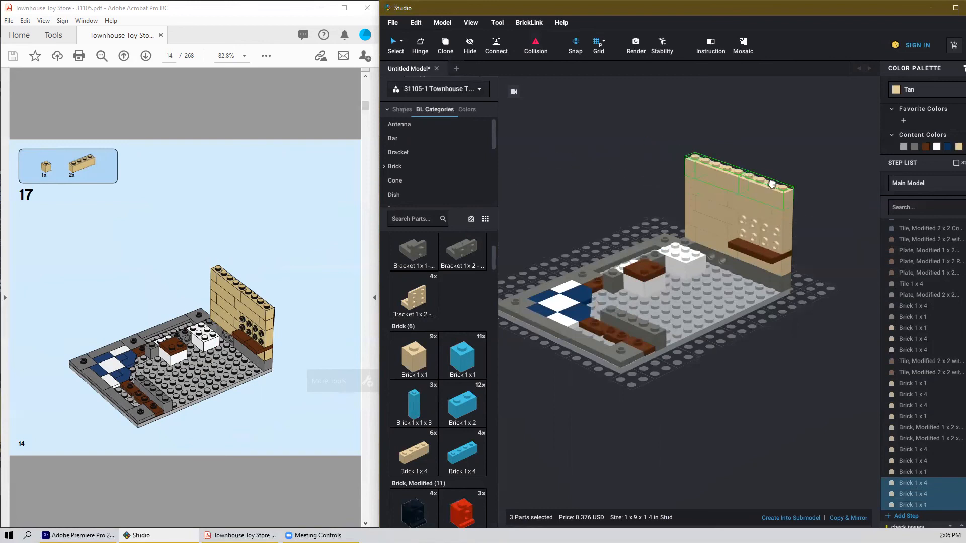
{"action": "left_click", "coordinate": [777, 403]}
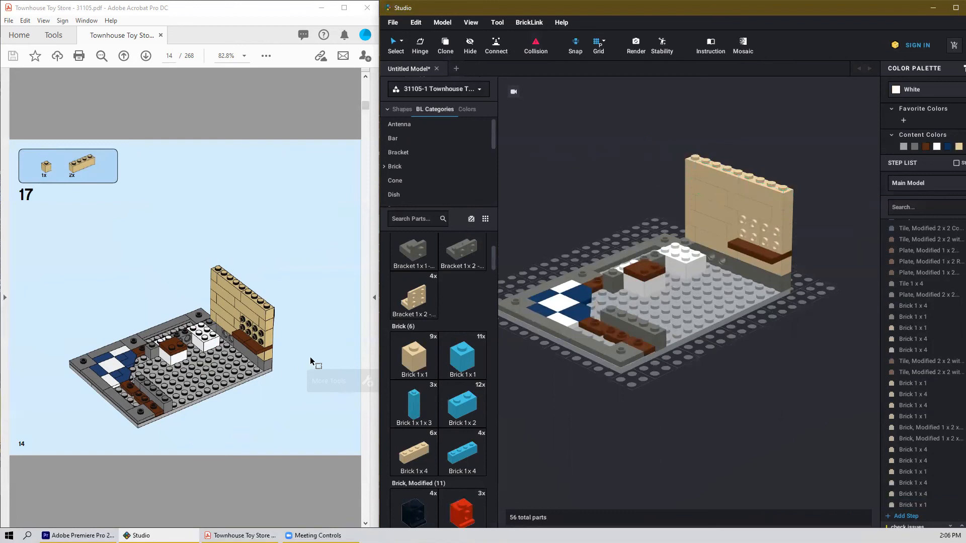
Step: Advance the instructions to step 18 on page 15 and stack another copy of the three-brick tan course on the wall
{"action": "scroll", "coordinate": [285, 357], "scroll_direction": "down", "scroll_amount": 2}
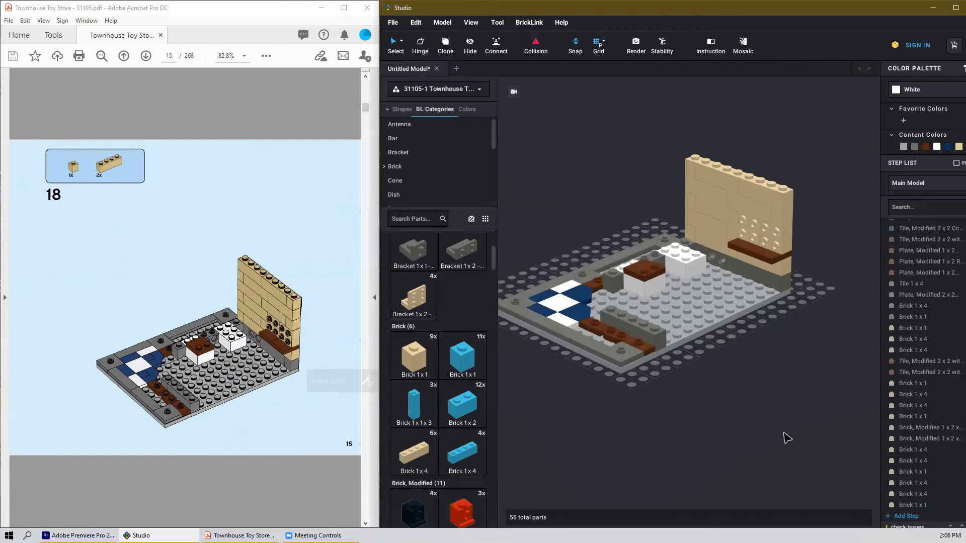
{"action": "key", "text": "ctrl+v"}
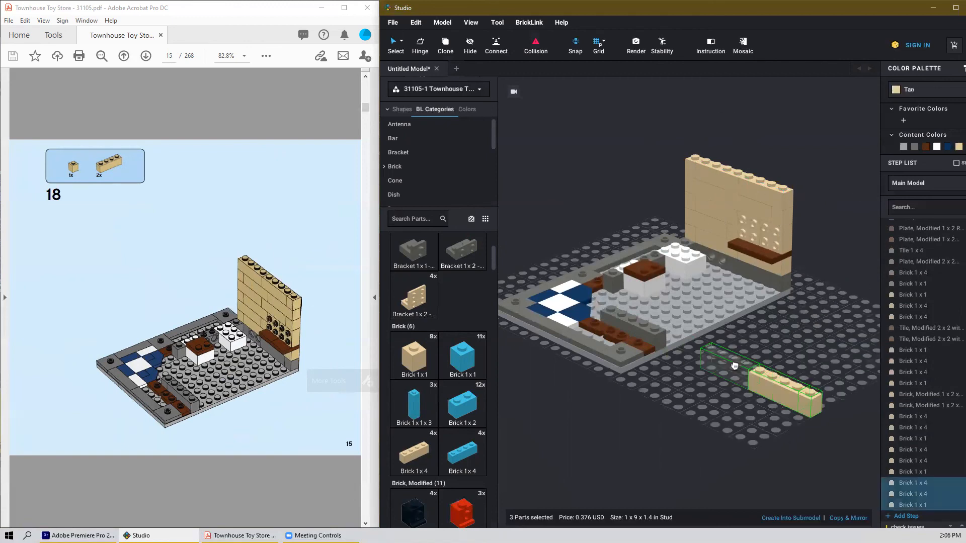
{"action": "left_click", "coordinate": [718, 166]}
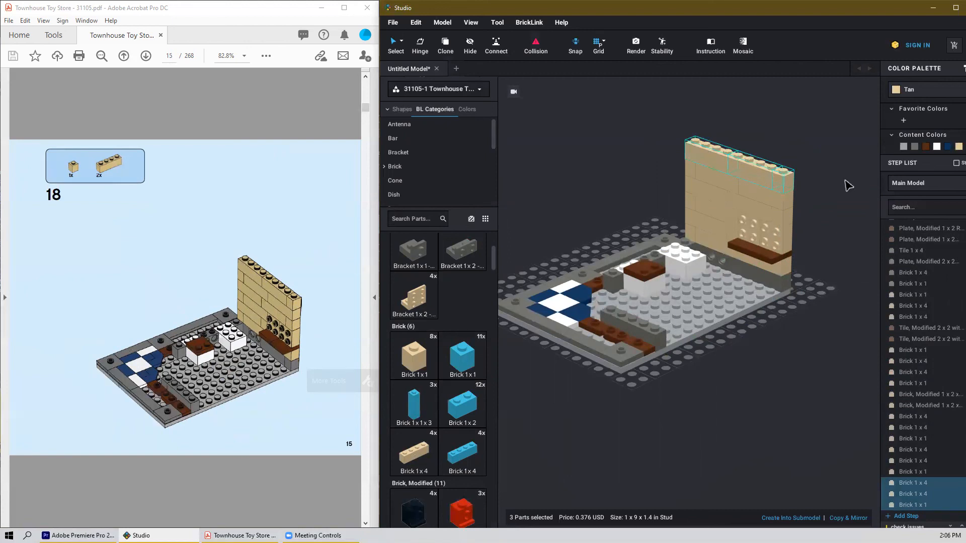
{"action": "left_click", "coordinate": [839, 222]}
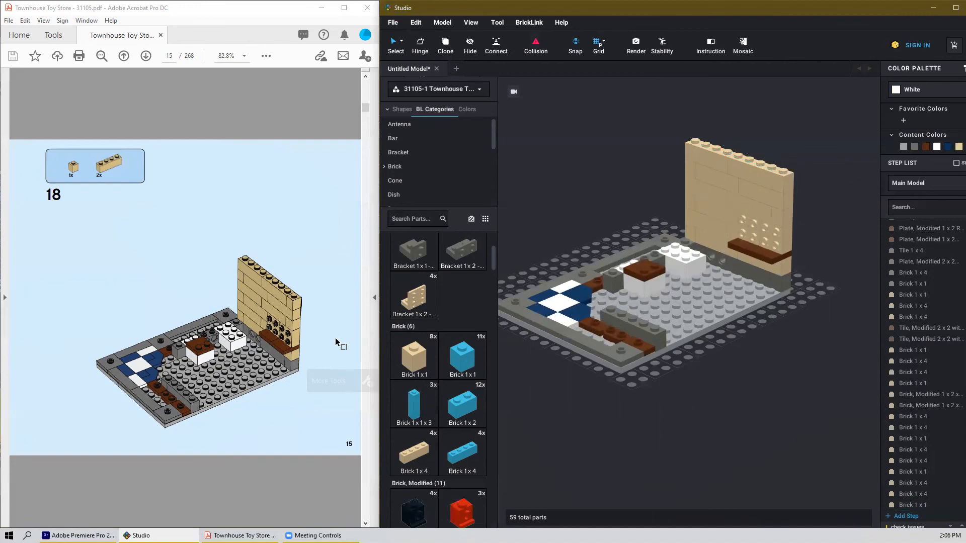
Step: For step 19 on page 16, stand a light bluish gray Plate, Modified 1 x 2 Rounded with 2 Open Studs on the wall's innermost side studs
{"action": "scroll", "coordinate": [293, 301], "scroll_direction": "down", "scroll_amount": 1}
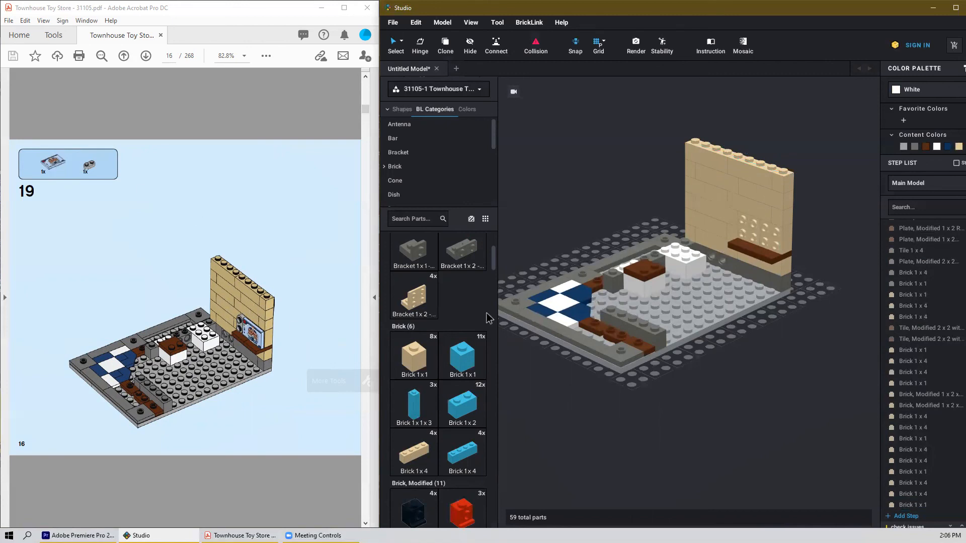
{"action": "scroll", "coordinate": [468, 371], "scroll_direction": "down", "scroll_amount": 3}
{"action": "scroll", "coordinate": [468, 371], "scroll_direction": "down", "scroll_amount": 2}
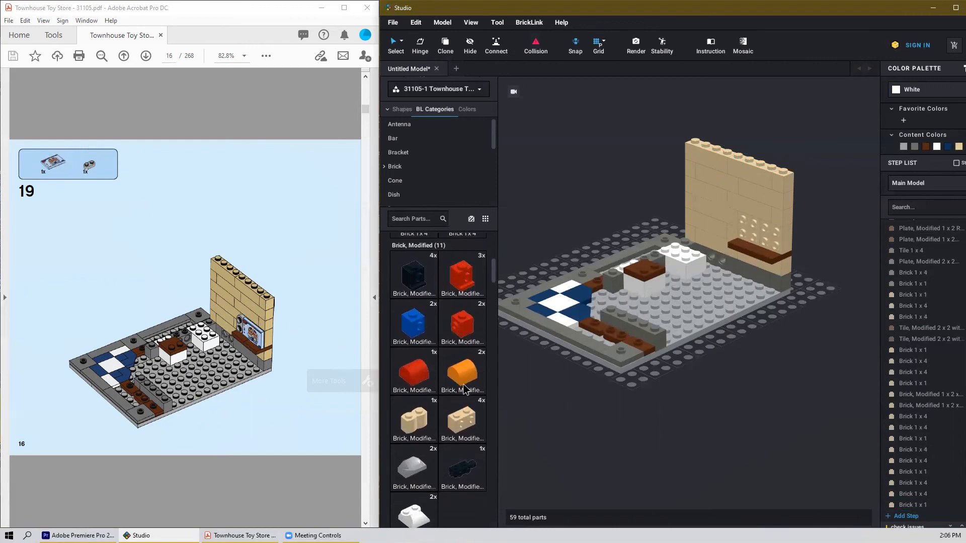
{"action": "scroll", "coordinate": [463, 389], "scroll_direction": "down", "scroll_amount": 10}
{"action": "scroll", "coordinate": [468, 383], "scroll_direction": "down", "scroll_amount": 8}
{"action": "scroll", "coordinate": [473, 350], "scroll_direction": "down", "scroll_amount": 10}
{"action": "scroll", "coordinate": [473, 347], "scroll_direction": "down", "scroll_amount": 5}
{"action": "left_click_drag", "start_coordinate": [463, 340], "coordinate": [745, 228]}
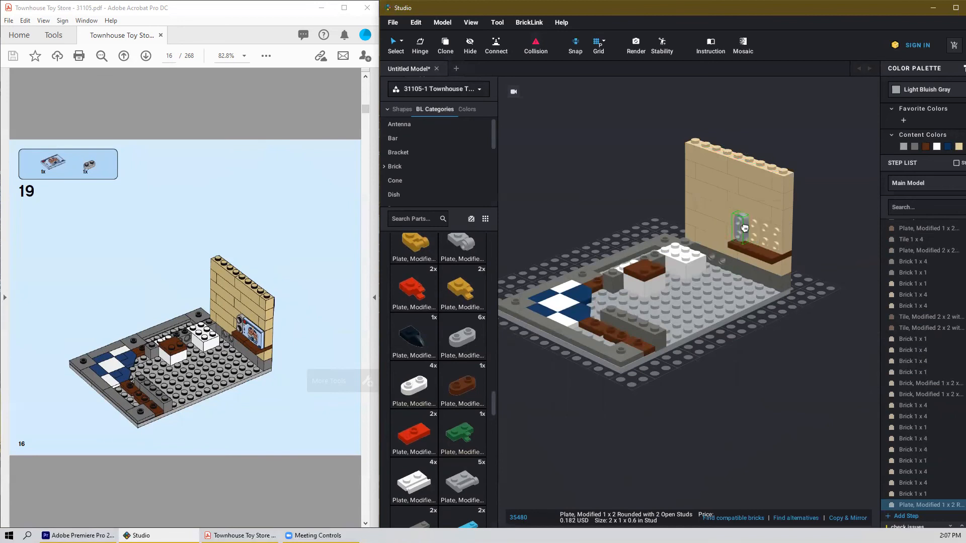
{"action": "left_click", "coordinate": [742, 229]}
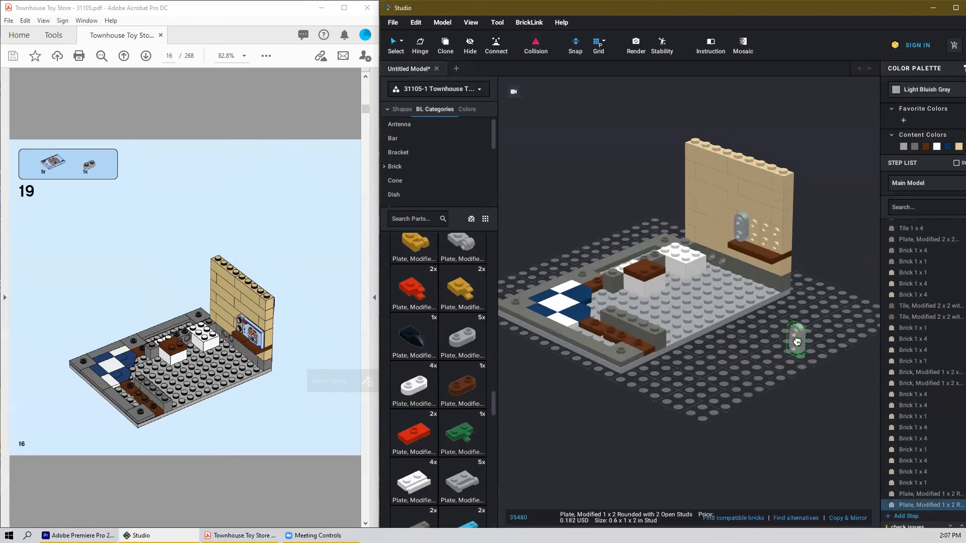
{"action": "key", "text": "Escape"}
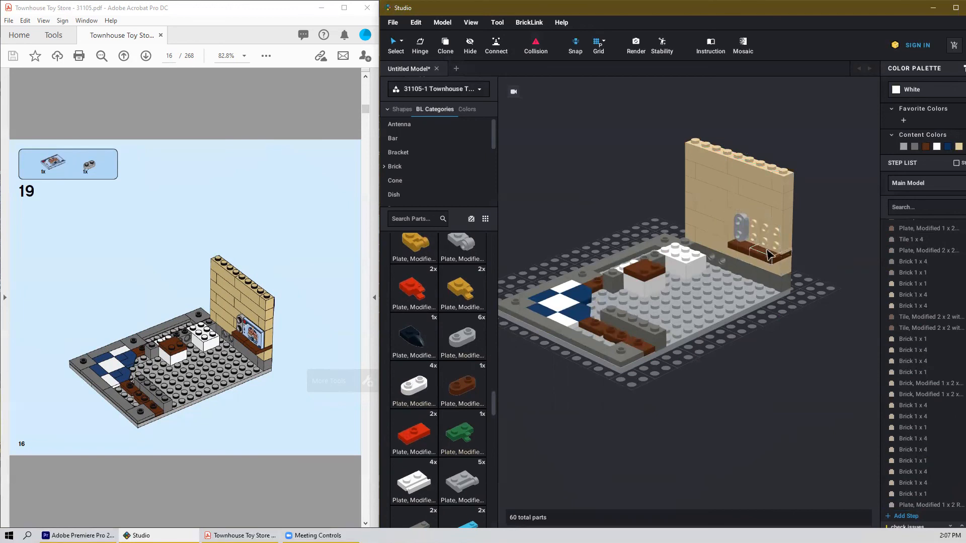
Step: Advance the instructions past step 20 to page 18, search the set palette for "tile", and clear the search
{"action": "right_click_drag", "start_coordinate": [717, 444], "coordinate": [783, 446]}
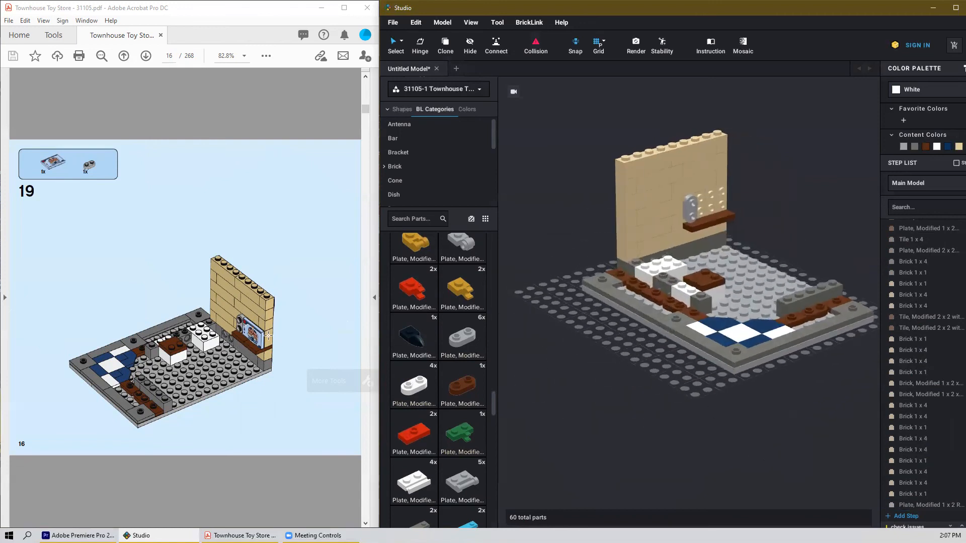
{"action": "right_click_drag", "start_coordinate": [733, 407], "coordinate": [699, 413]}
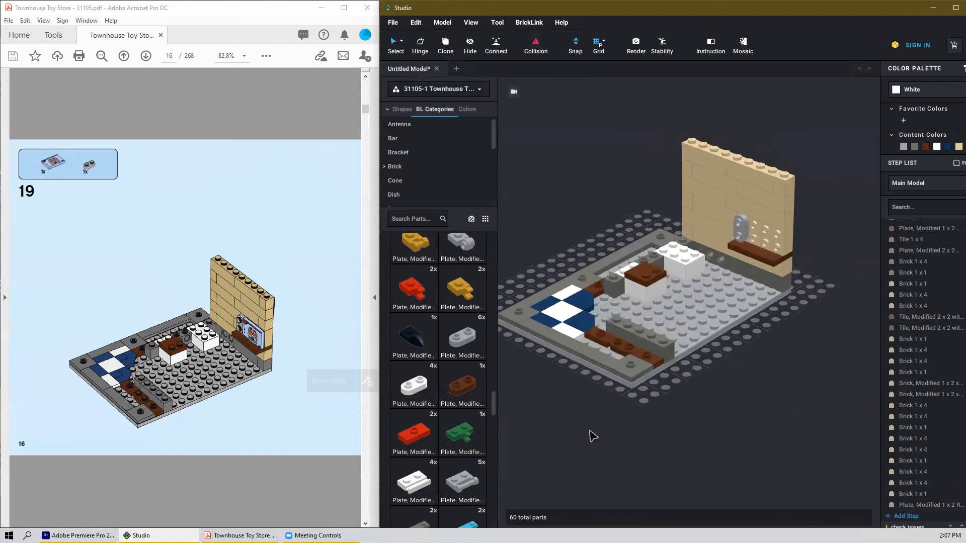
{"action": "scroll", "coordinate": [244, 338], "scroll_direction": "down", "scroll_amount": 1}
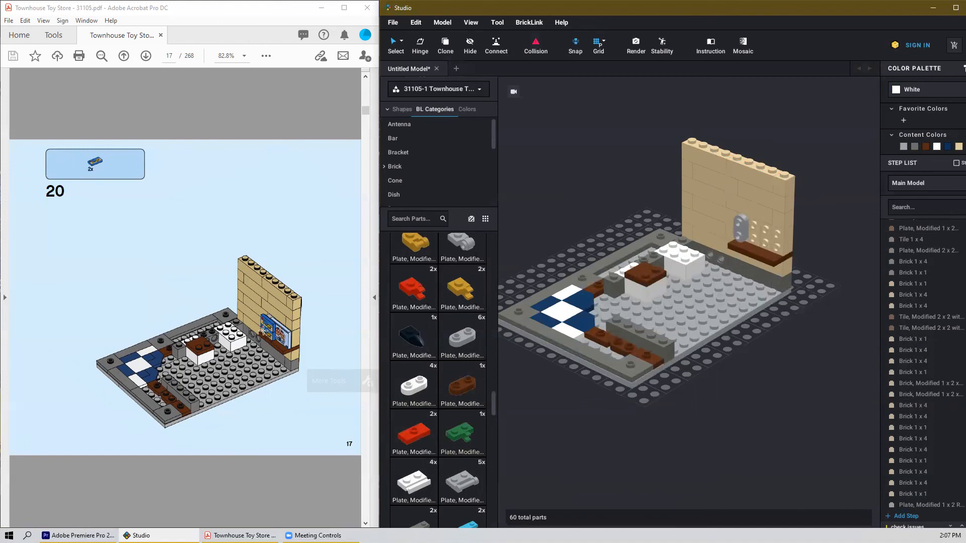
{"action": "scroll", "coordinate": [265, 330], "scroll_direction": "down", "scroll_amount": 1}
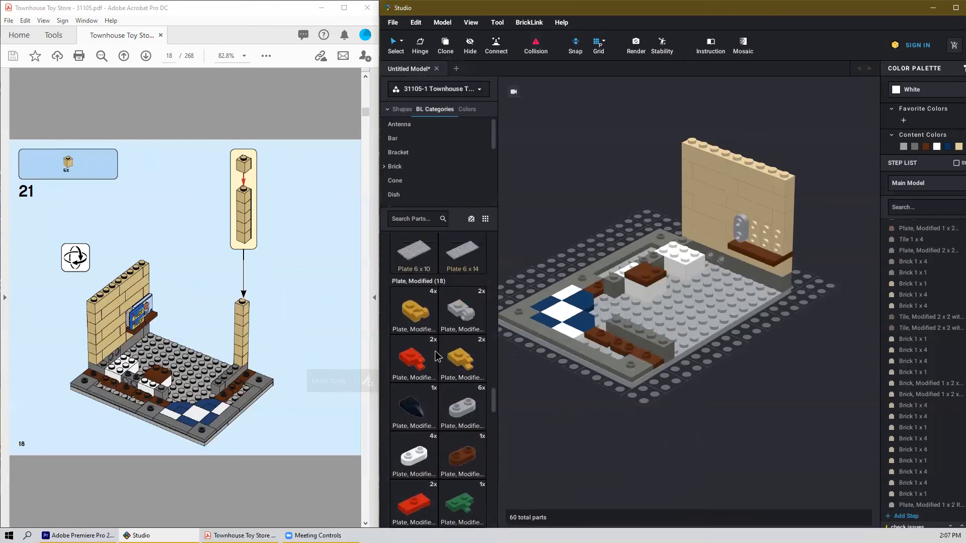
{"action": "scroll", "coordinate": [433, 348], "scroll_direction": "down", "scroll_amount": 5}
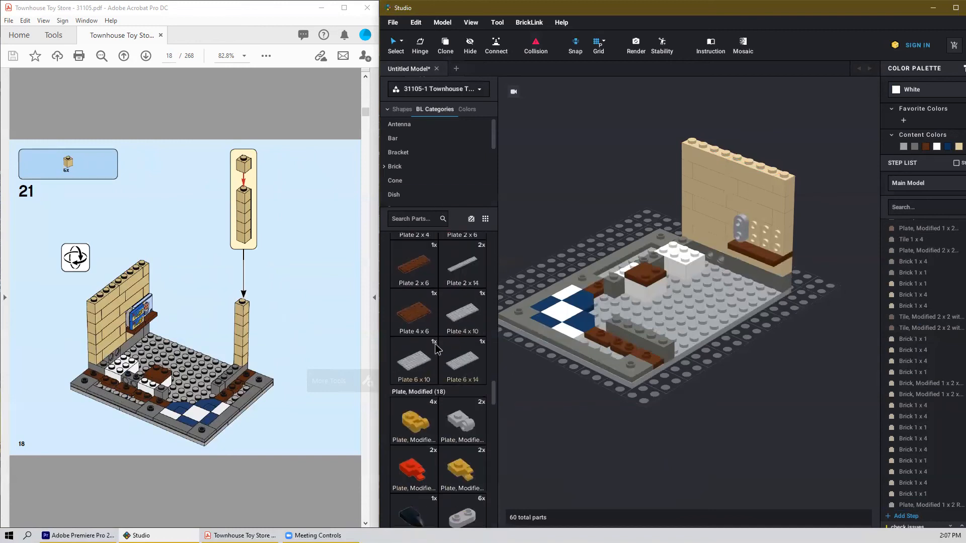
{"action": "scroll", "coordinate": [440, 352], "scroll_direction": "down", "scroll_amount": 1}
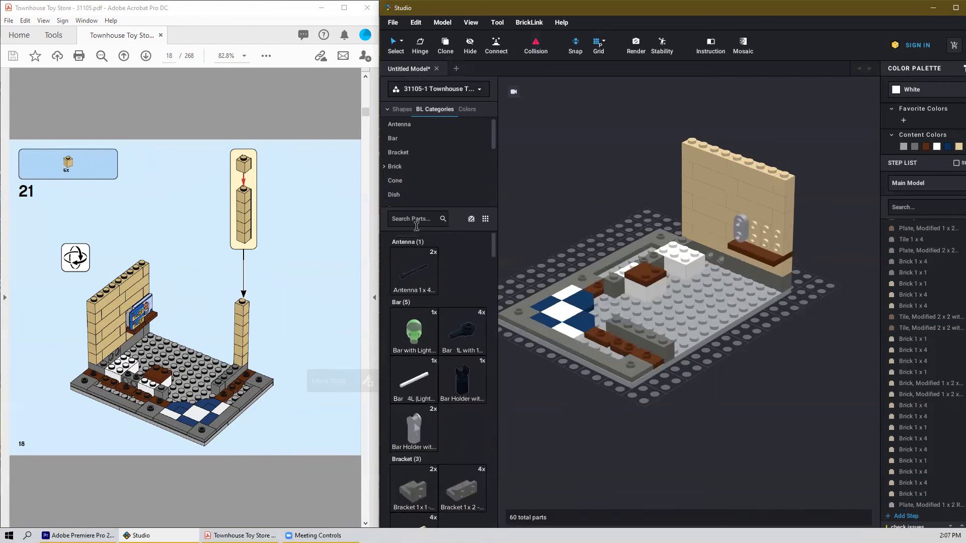
{"action": "type", "text": "ile"}
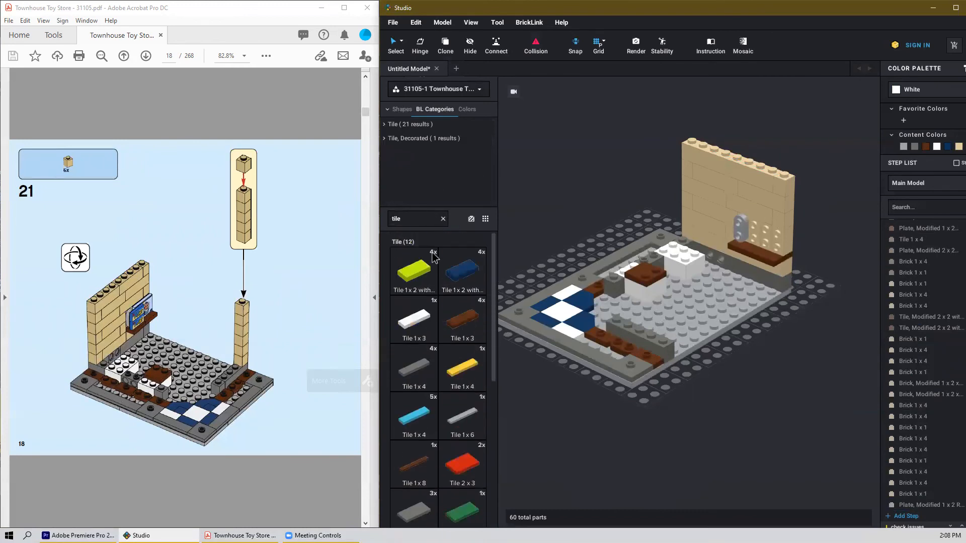
{"action": "left_click", "coordinate": [444, 219]}
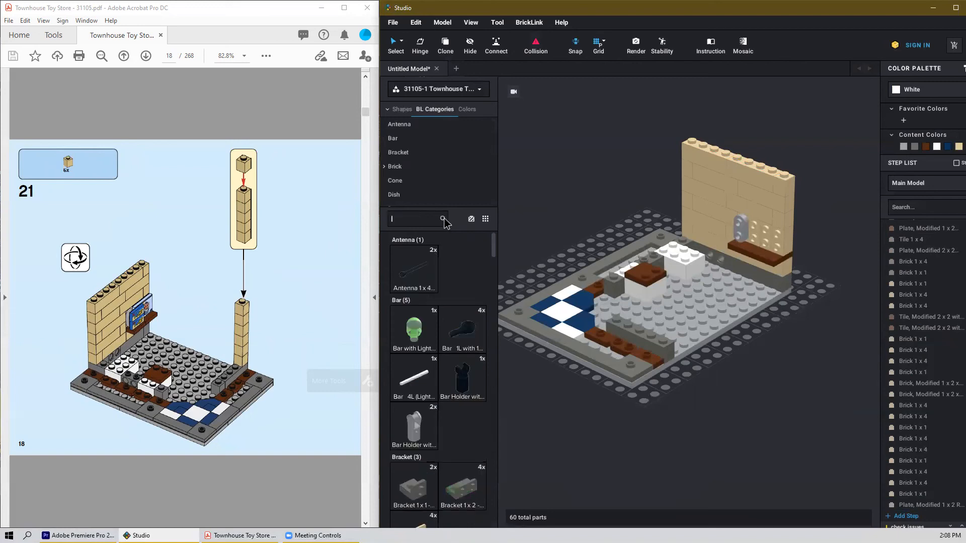
Step: Following step 21, stack six tan Brick 1 x 1 as a column at the outer end of the low gray wall opposite the tan wall
{"action": "right_click_drag", "start_coordinate": [765, 401], "coordinate": [762, 403]}
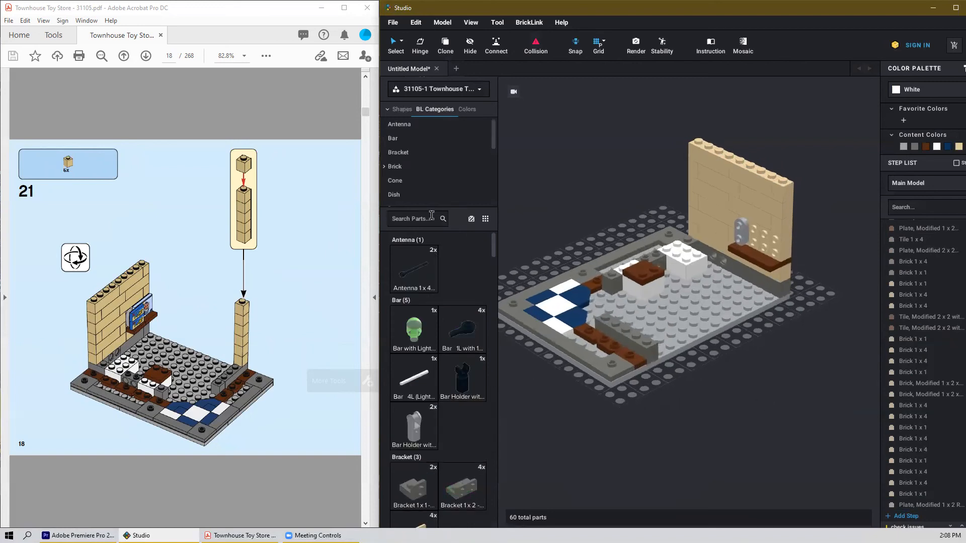
{"action": "scroll", "coordinate": [438, 309], "scroll_direction": "down", "scroll_amount": 5}
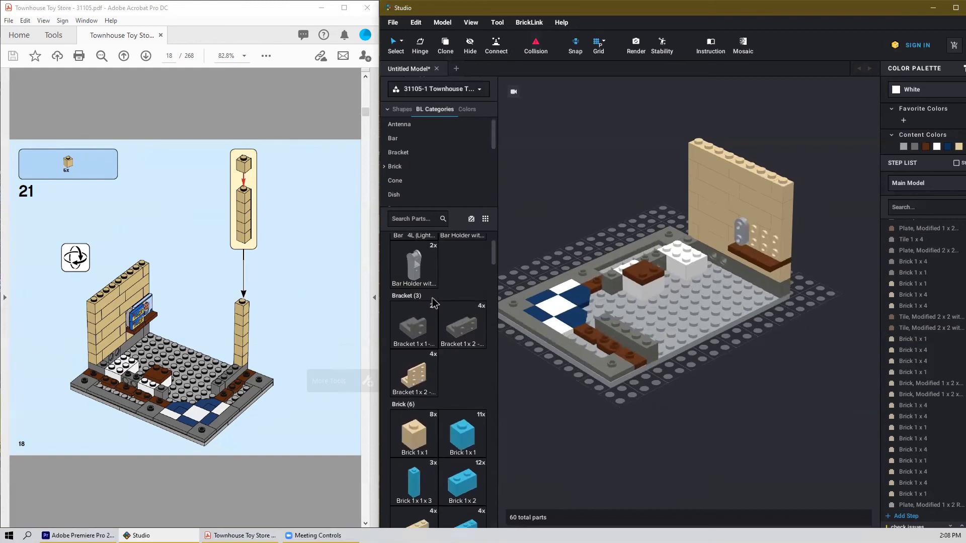
{"action": "left_click", "coordinate": [644, 331]}
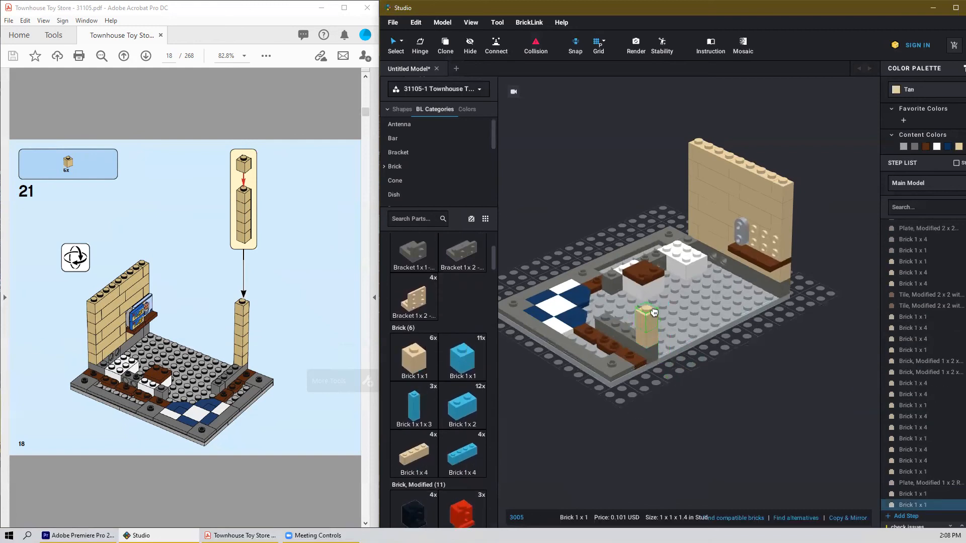
{"action": "left_click", "coordinate": [654, 312]}
{"action": "left_click", "coordinate": [650, 297]}
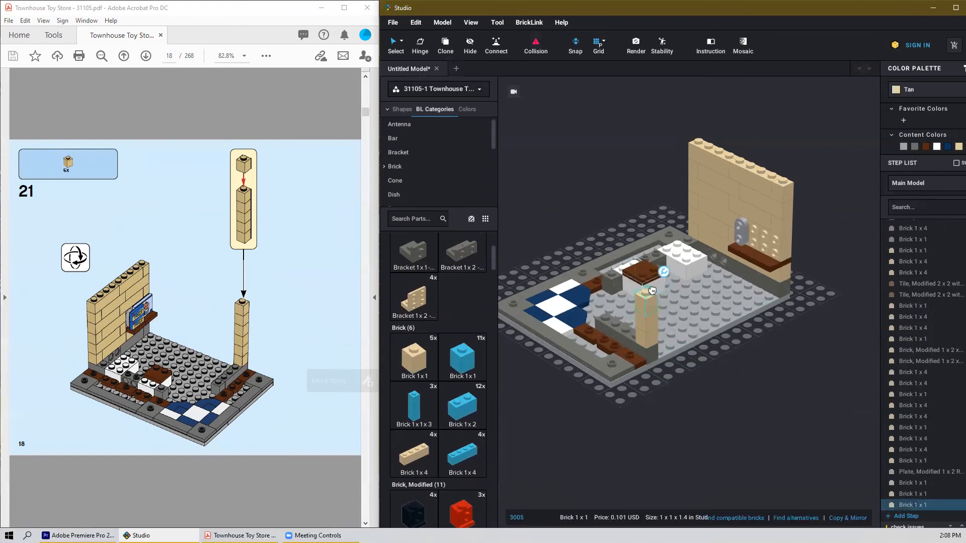
{"action": "left_click", "coordinate": [652, 285]}
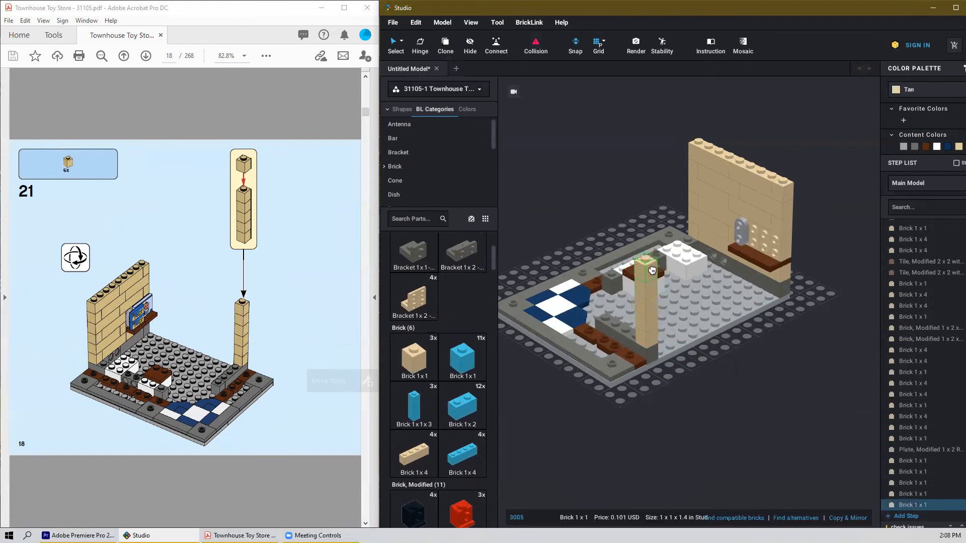
{"action": "left_click", "coordinate": [652, 271]}
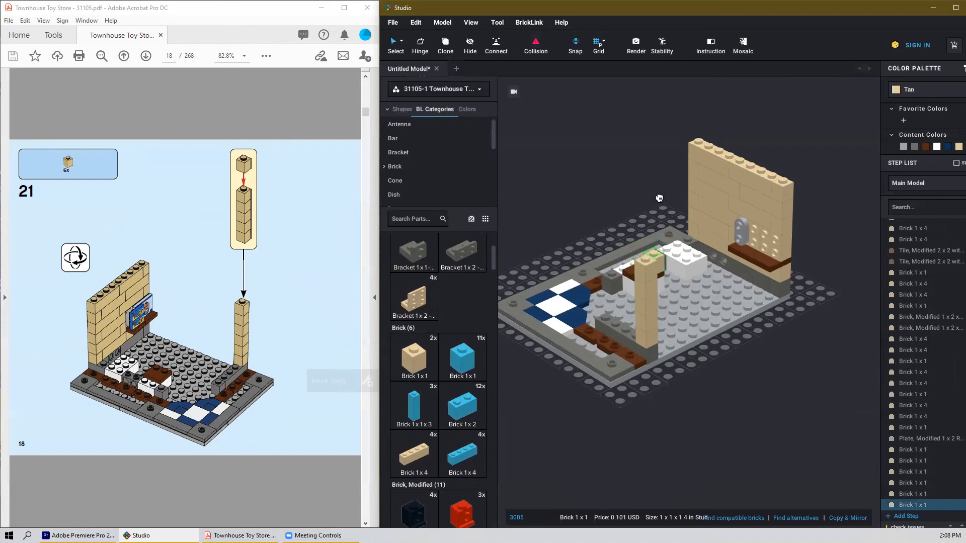
{"action": "left_click", "coordinate": [646, 253]}
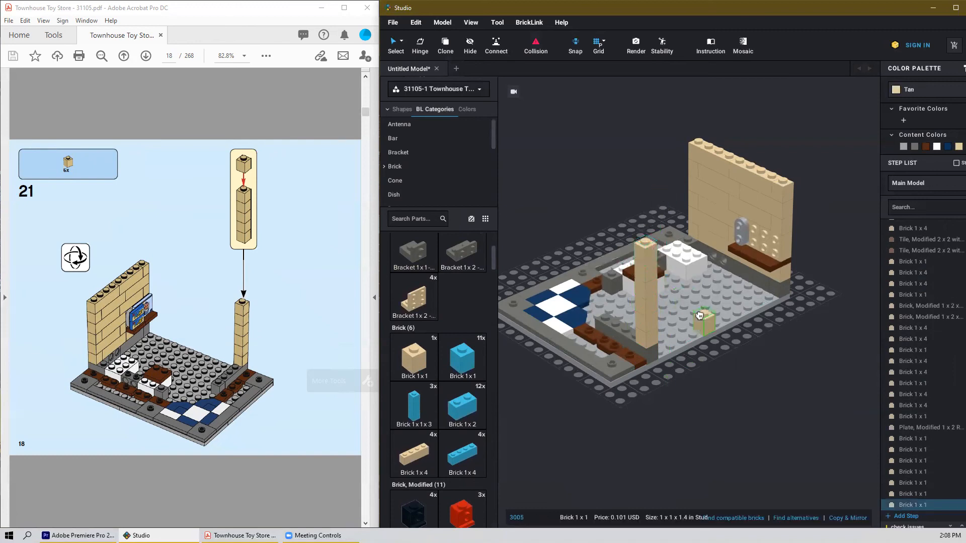
{"action": "key", "text": "Escape"}
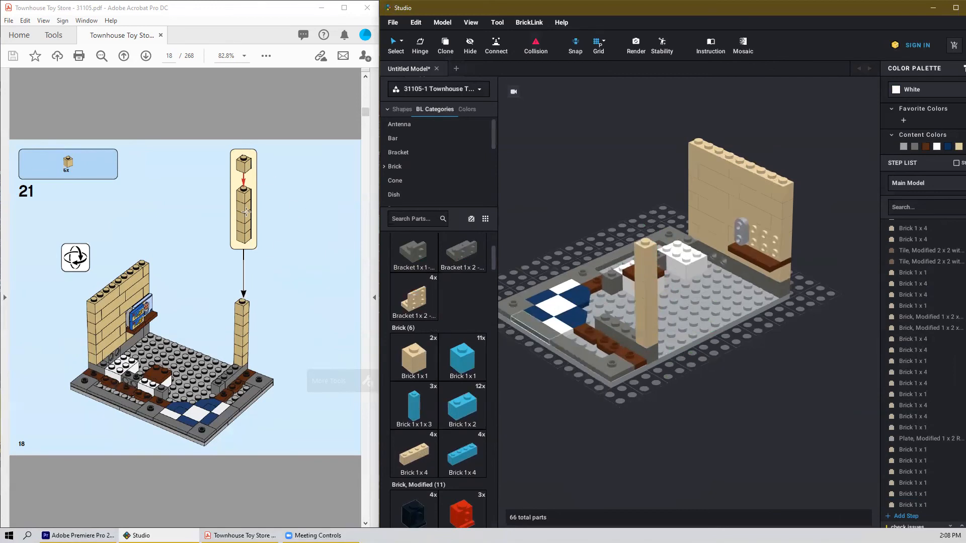
Step: Turn the model to match step 21's rotated view and preview the window and door steps 22 and 23 in the instructions
{"action": "right_click_drag", "start_coordinate": [714, 410], "coordinate": [679, 407]}
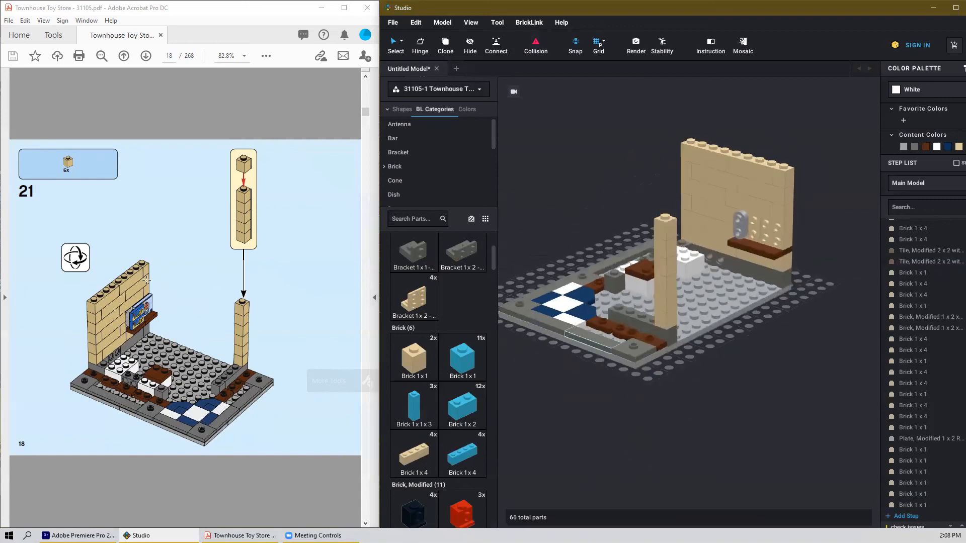
{"action": "right_click_drag", "start_coordinate": [642, 390], "coordinate": [513, 390]}
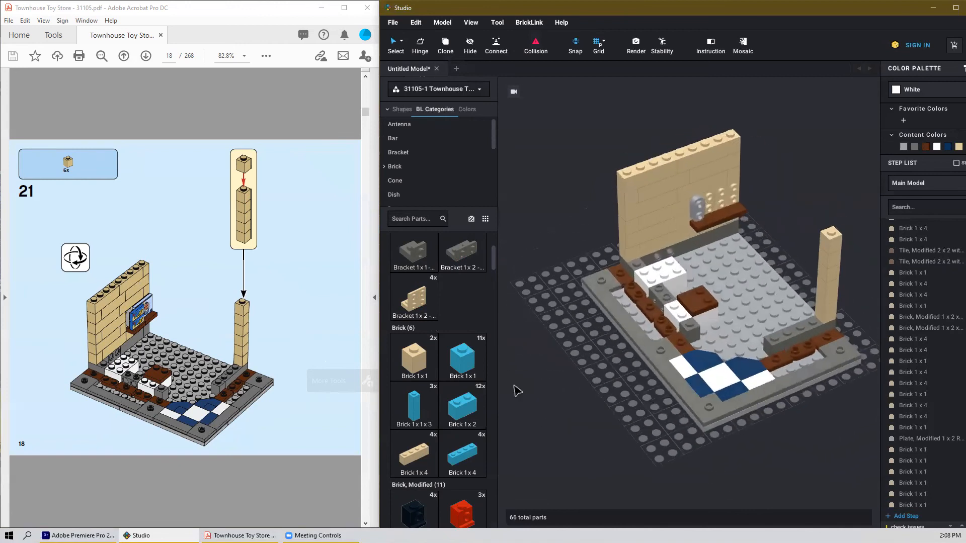
{"action": "scroll", "coordinate": [319, 373], "scroll_direction": "down", "scroll_amount": 3}
{"action": "scroll", "coordinate": [319, 373], "scroll_direction": "up", "scroll_amount": 1}
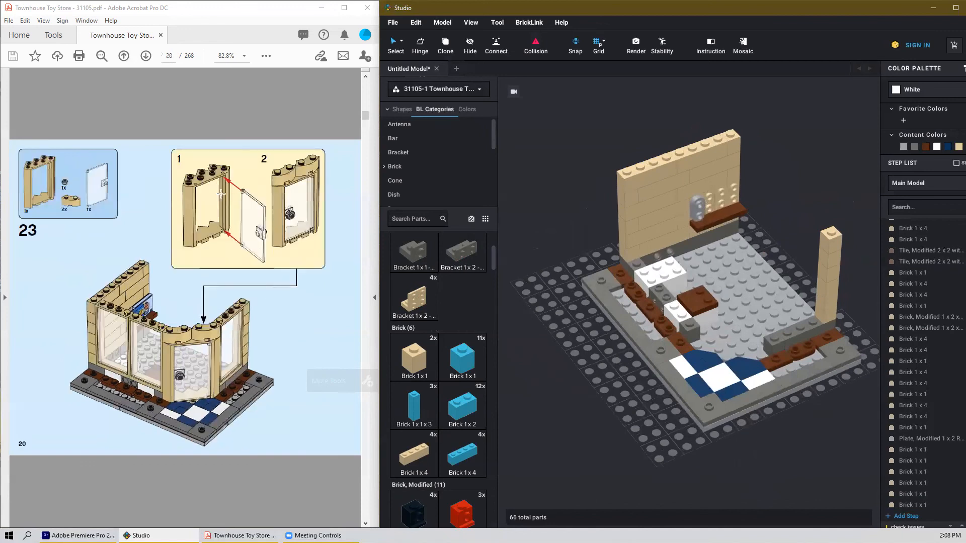
{"action": "scroll", "coordinate": [271, 231], "scroll_direction": "up", "scroll_amount": 2}
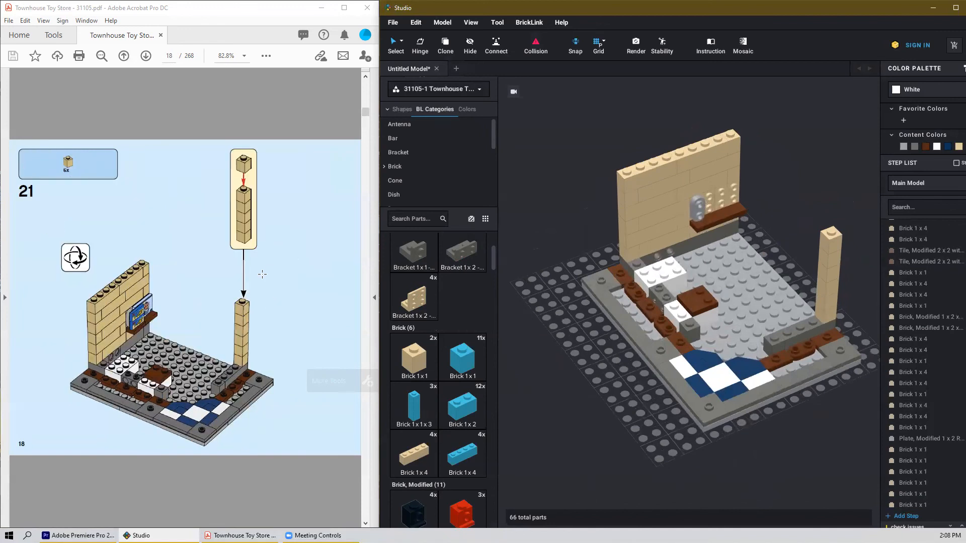
{"action": "scroll", "coordinate": [262, 274], "scroll_direction": "down", "scroll_amount": 1}
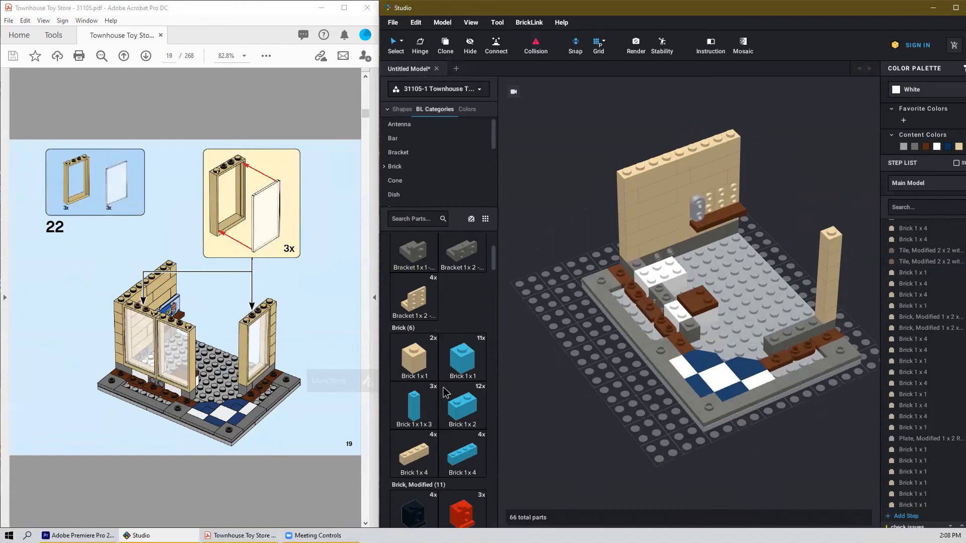
Step: Try to place a tan Door Frame 1 x 4 x 6 Type 2 along the front edge beside the tan wall
{"action": "scroll", "coordinate": [445, 392], "scroll_direction": "down", "scroll_amount": 10}
{"action": "scroll", "coordinate": [445, 396], "scroll_direction": "down", "scroll_amount": 5}
{"action": "left_click", "coordinate": [415, 323]}
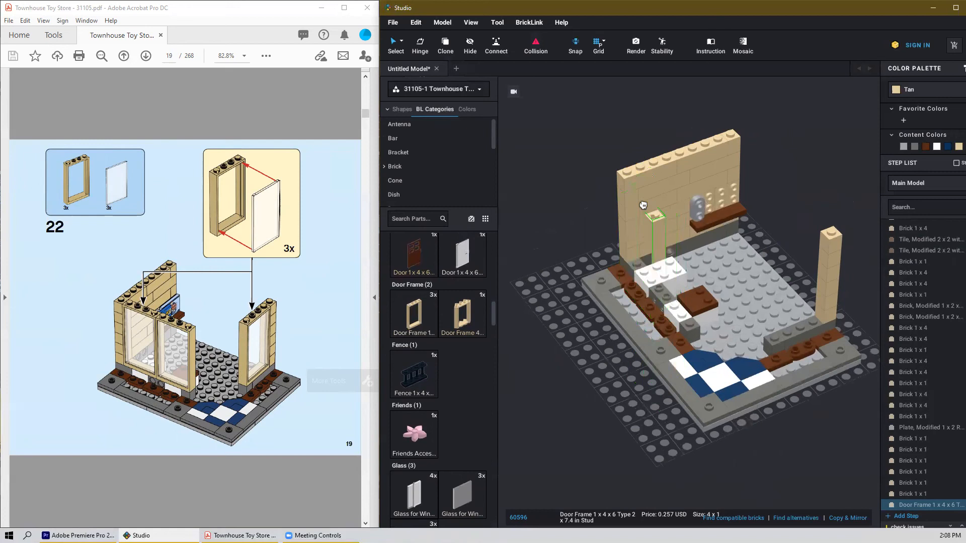
{"action": "right_click_drag", "start_coordinate": [644, 206], "coordinate": [665, 203]}
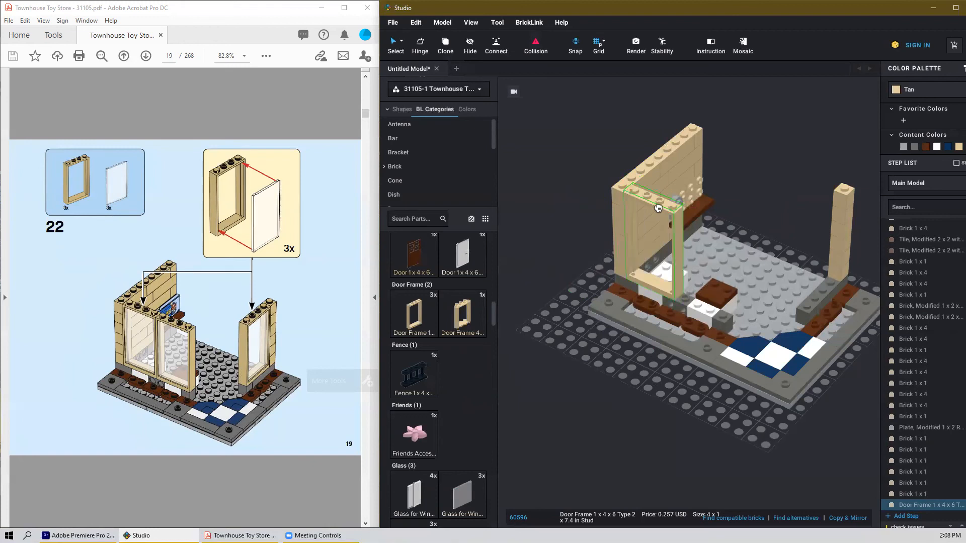
{"action": "left_click", "coordinate": [658, 207]}
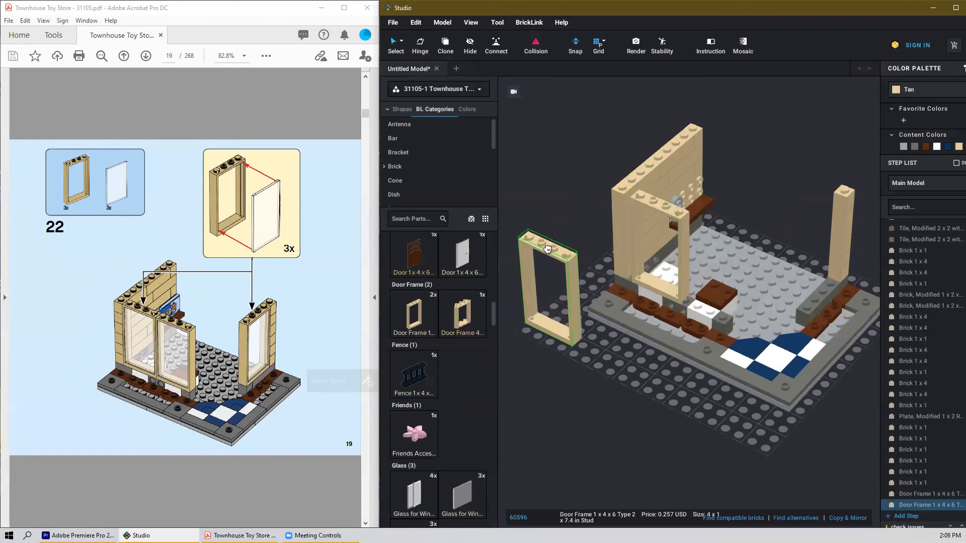
Step: Undo the door frame's placement on the model and set one frame down on the grid beside the baseplate
{"action": "key", "text": "ctrl+z"}
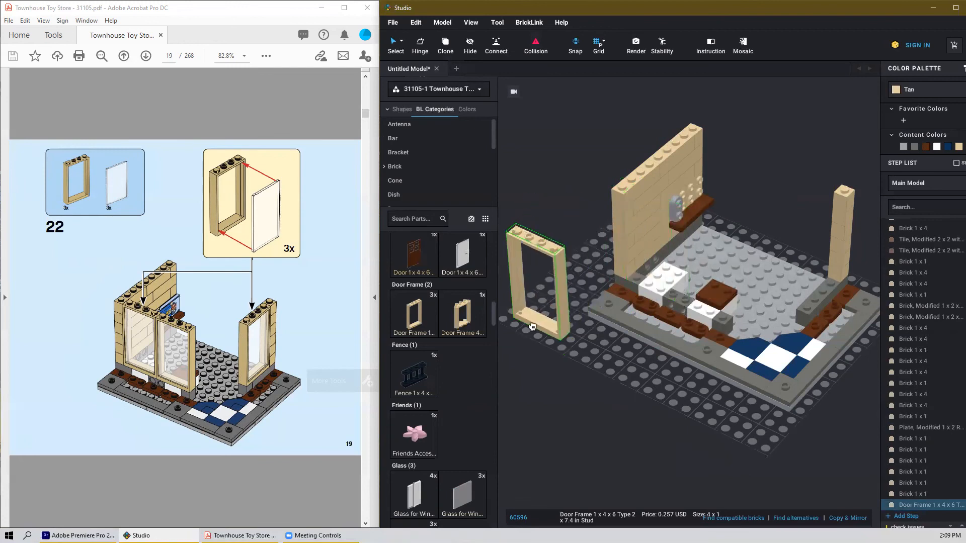
{"action": "left_click_drag", "start_coordinate": [532, 327], "coordinate": [532, 323]}
{"action": "left_click_drag", "start_coordinate": [577, 362], "coordinate": [600, 354]}
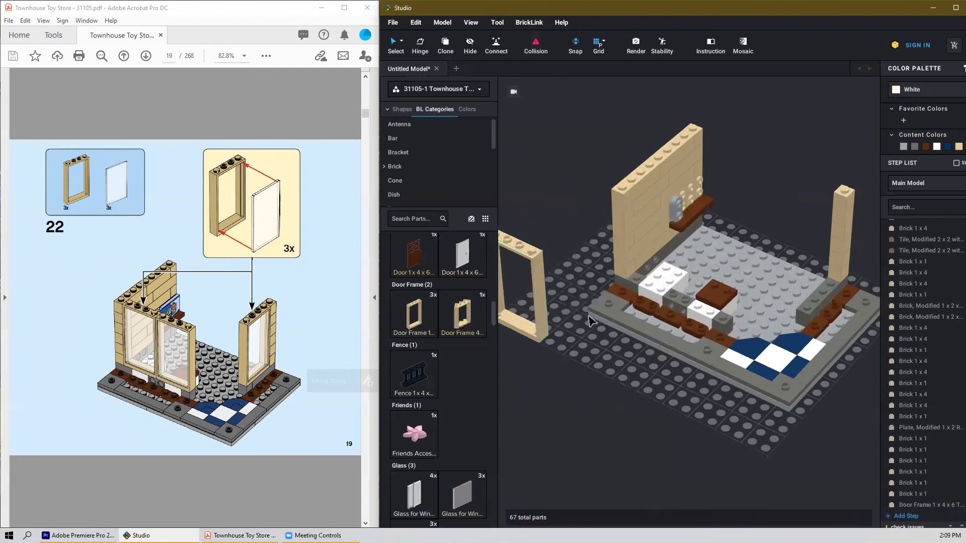
Step: Following step 22, stand two tan Door Frame 1 x 4 x 6 Type 2 side by side along the front edge beside the tan wall
{"action": "middle_click_drag", "start_coordinate": [542, 407], "coordinate": [579, 425]}
{"action": "left_click", "coordinate": [552, 322]}
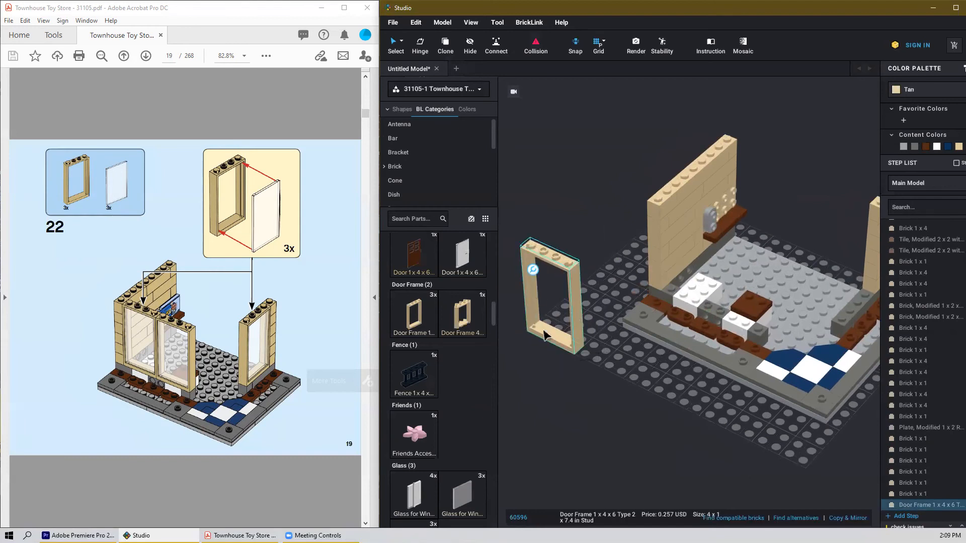
{"action": "left_click_drag", "start_coordinate": [547, 337], "coordinate": [686, 294]}
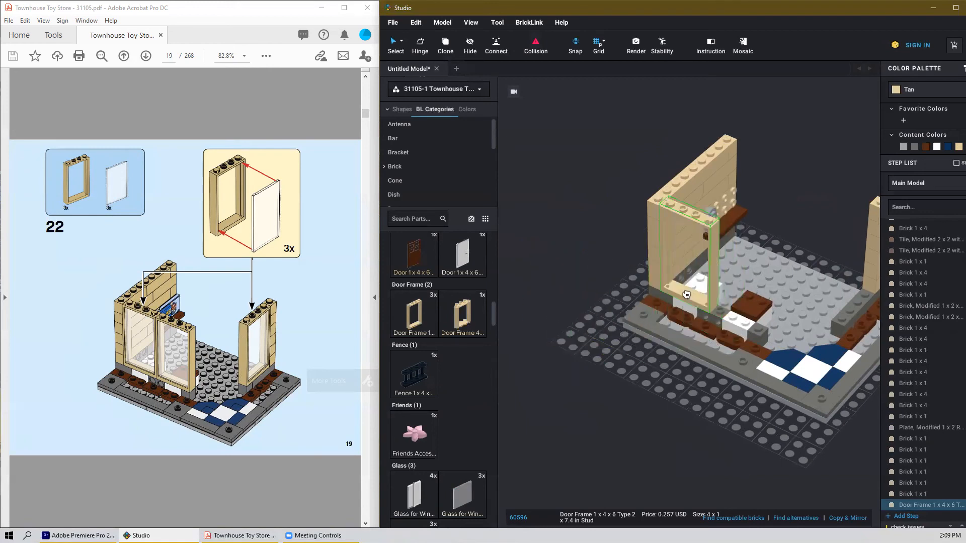
{"action": "left_click", "coordinate": [589, 437]}
{"action": "left_click_drag", "start_coordinate": [420, 320], "coordinate": [734, 315]}
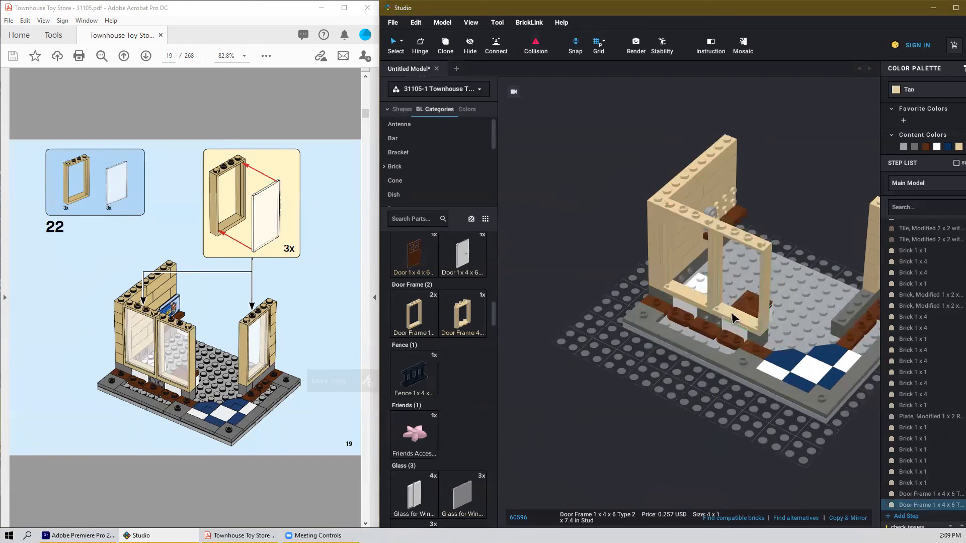
{"action": "left_click", "coordinate": [637, 431]}
Step: Add a third tan Door Frame 1 x 4 x 6 Type 2, turned 90 degrees, on the low gray wall in front of the tan column
{"action": "scroll", "coordinate": [744, 453], "scroll_direction": "down", "scroll_amount": 3}
{"action": "right_click_drag", "start_coordinate": [786, 443], "coordinate": [772, 437]}
{"action": "left_click", "coordinate": [414, 314]}
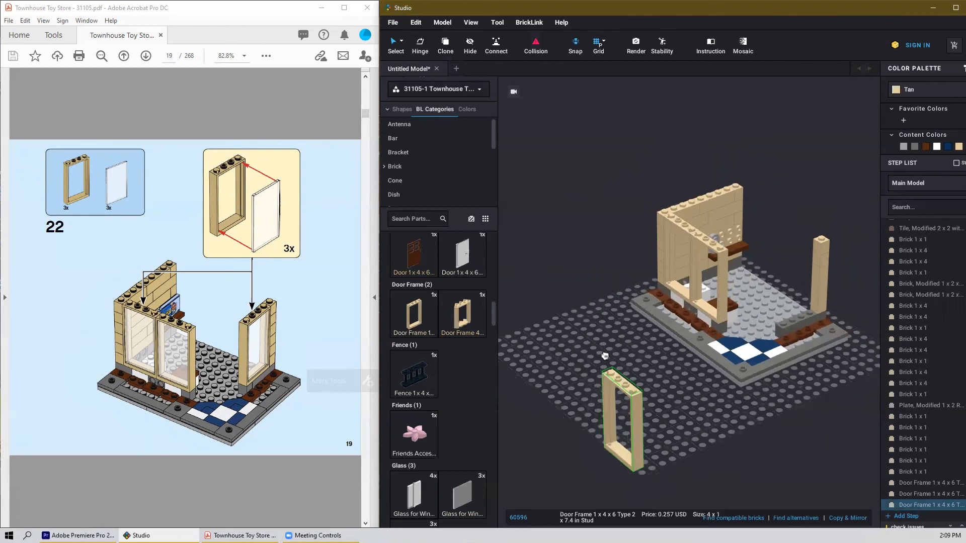
{"action": "left_click", "coordinate": [602, 345]}
{"action": "key", "text": "Escape"}
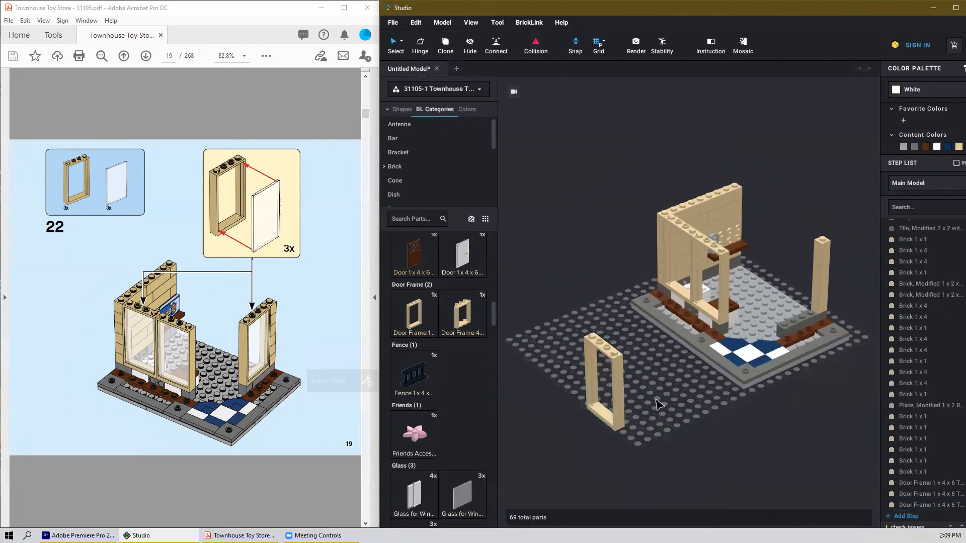
{"action": "left_click", "coordinate": [618, 415]}
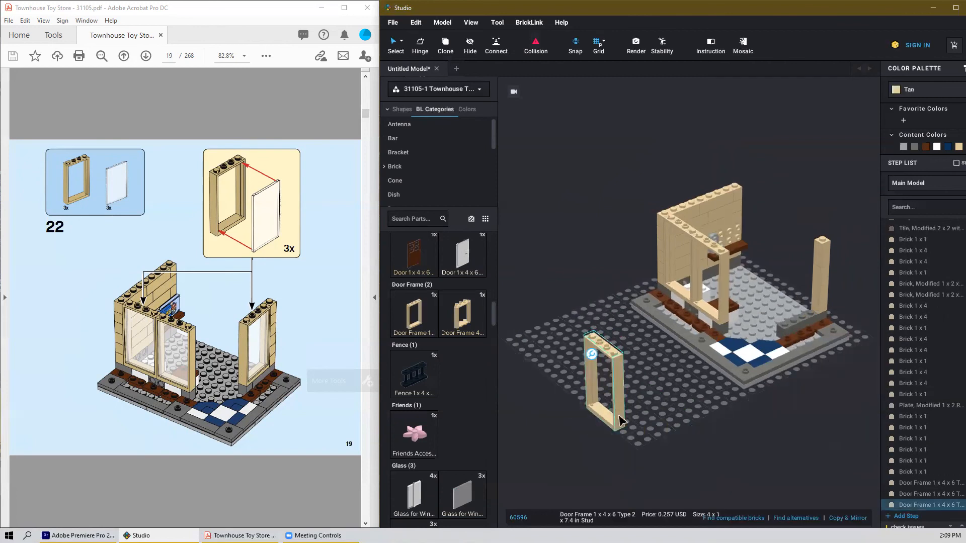
{"action": "key", "text": "Right"}
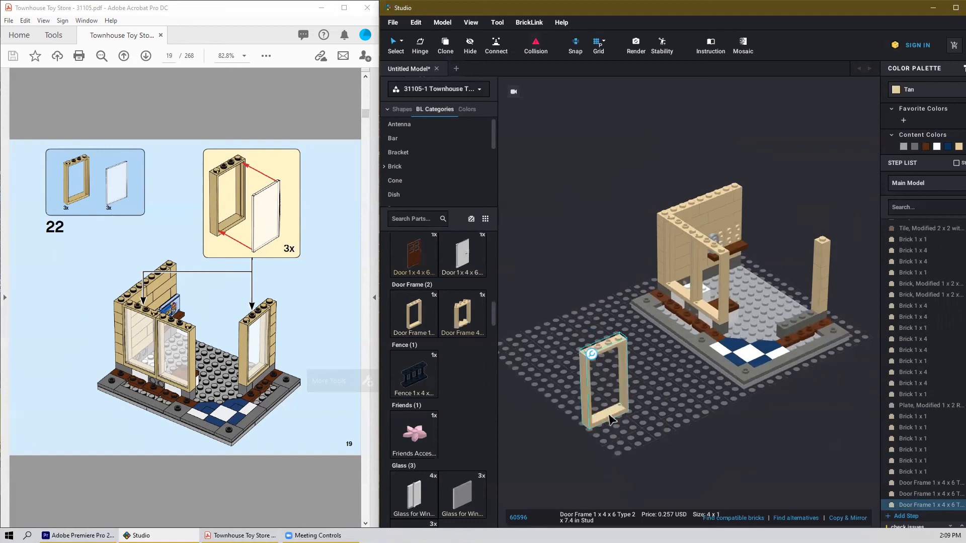
{"action": "left_click_drag", "start_coordinate": [624, 417], "coordinate": [805, 319]}
{"action": "left_click", "coordinate": [715, 419]}
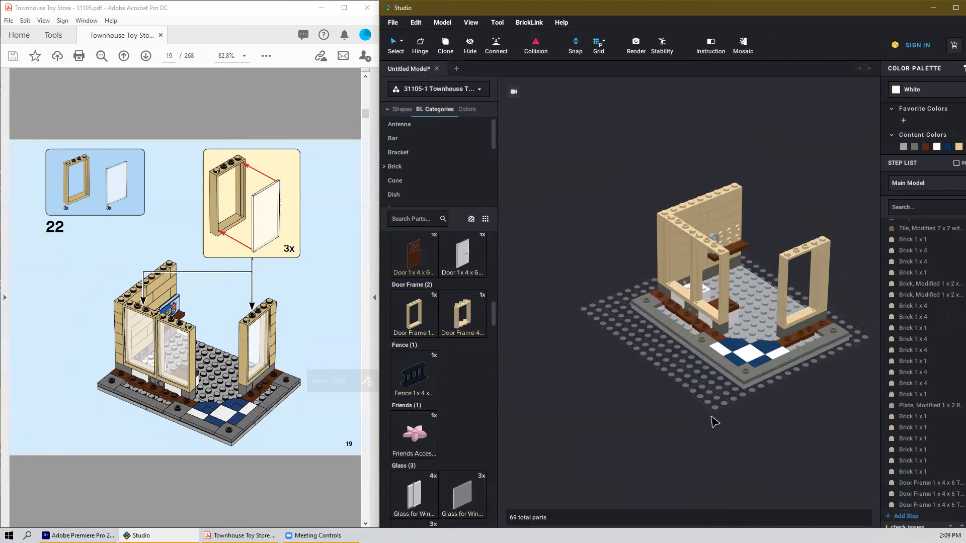
Step: Fit a trans-clear Glass for Window 1 x 4 x 6 into each of the three tan door frames
{"action": "scroll", "coordinate": [461, 434], "scroll_direction": "down", "scroll_amount": 3}
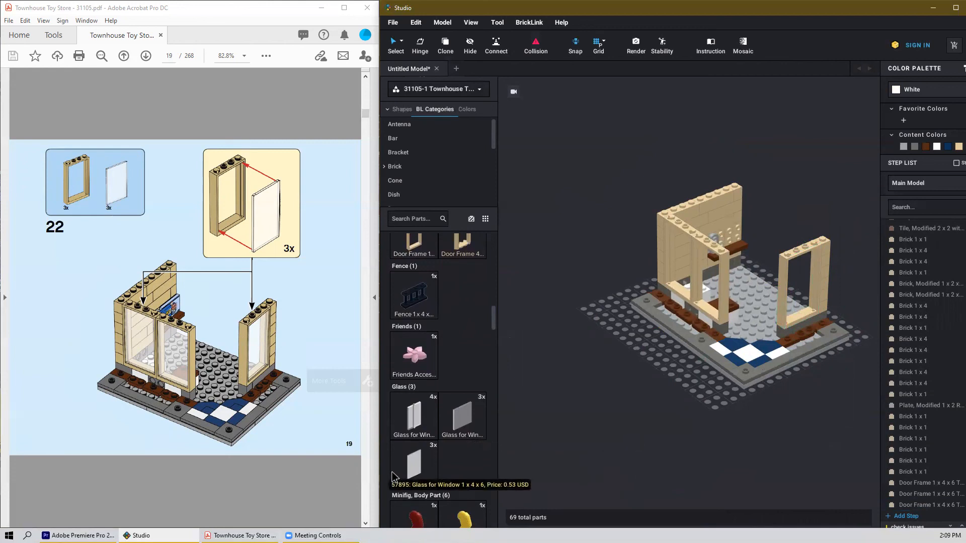
{"action": "left_click_drag", "start_coordinate": [424, 467], "coordinate": [681, 234]}
{"action": "left_click", "coordinate": [667, 235]}
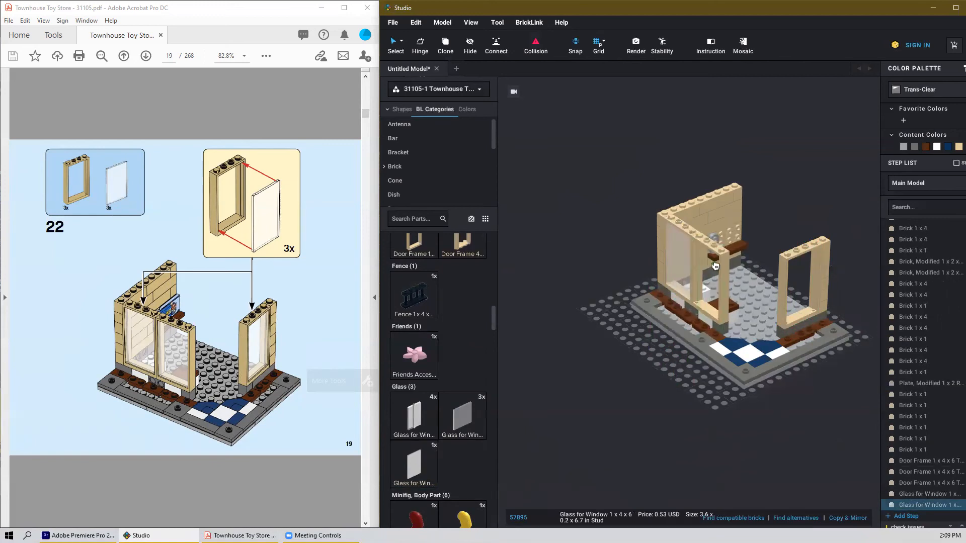
{"action": "left_click", "coordinate": [717, 254]}
{"action": "key", "text": "Right"}
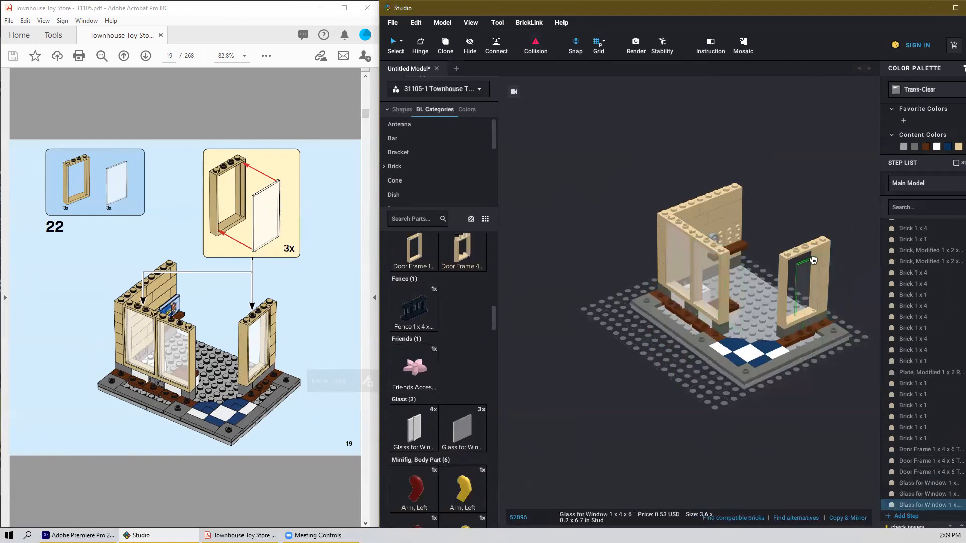
{"action": "left_click", "coordinate": [804, 258]}
{"action": "key", "text": "Escape"}
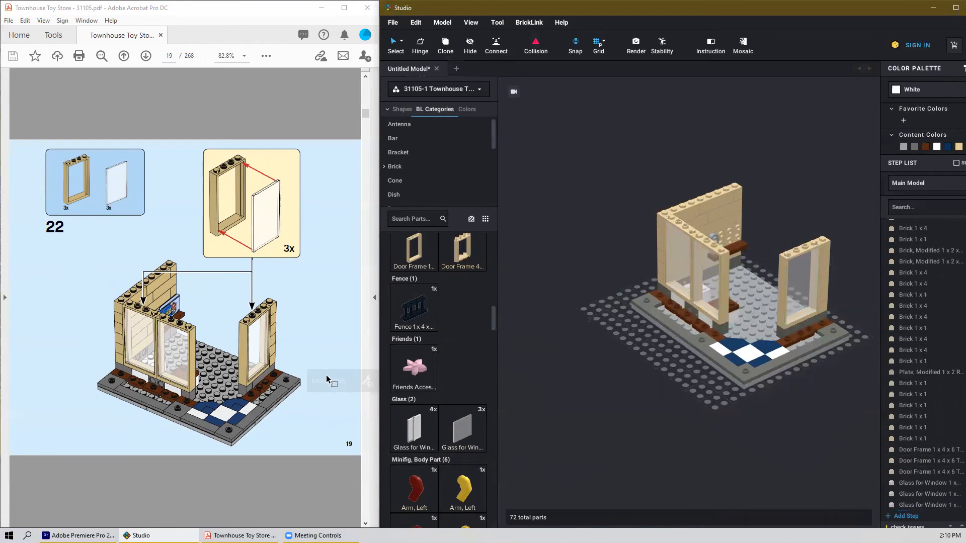
Step: Advance the instructions to step 23 and place the tan Door Frame 4 x 4 x 6 Corner between the front and side window frames
{"action": "scroll", "coordinate": [312, 380], "scroll_direction": "down", "scroll_amount": 2}
{"action": "scroll", "coordinate": [223, 332], "scroll_direction": "up", "scroll_amount": 1}
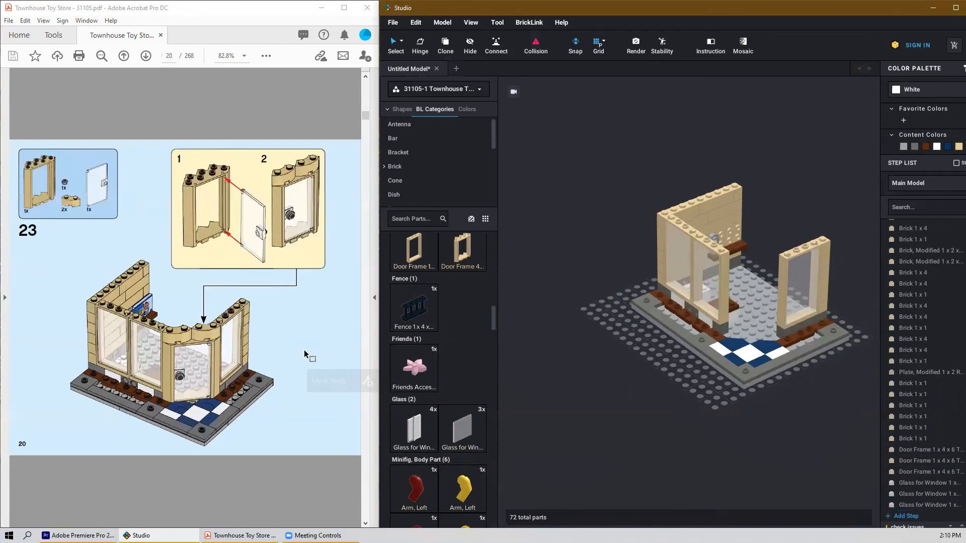
{"action": "left_click", "coordinate": [460, 270]}
{"action": "left_click", "coordinate": [843, 277]}
{"action": "left_click_drag", "start_coordinate": [843, 278], "coordinate": [760, 268]}
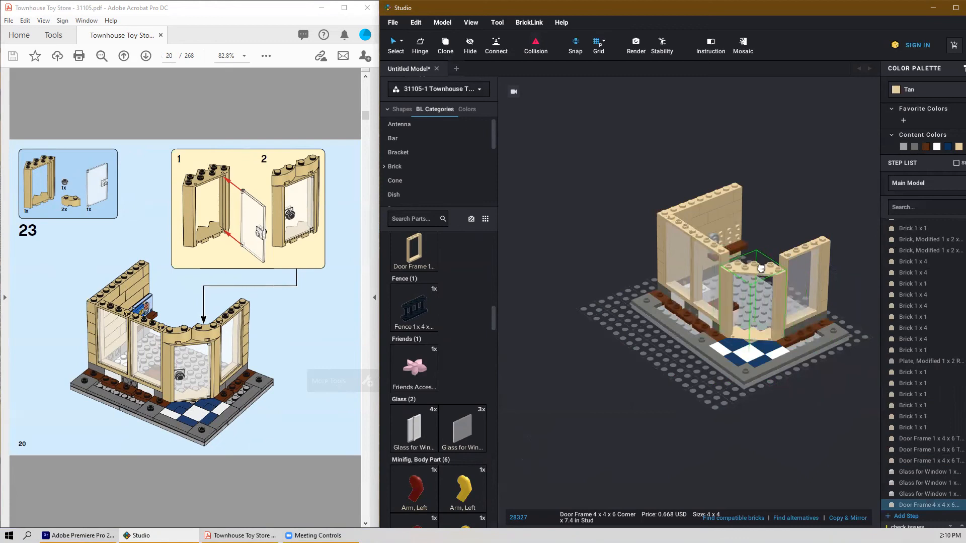
{"action": "left_click", "coordinate": [760, 269]}
Step: Attach the trans-clear Door 1 x 4 x 6 with Stud Handle to the corner door frame, standing ajar
{"action": "scroll", "coordinate": [443, 428], "scroll_direction": "down", "scroll_amount": 10}
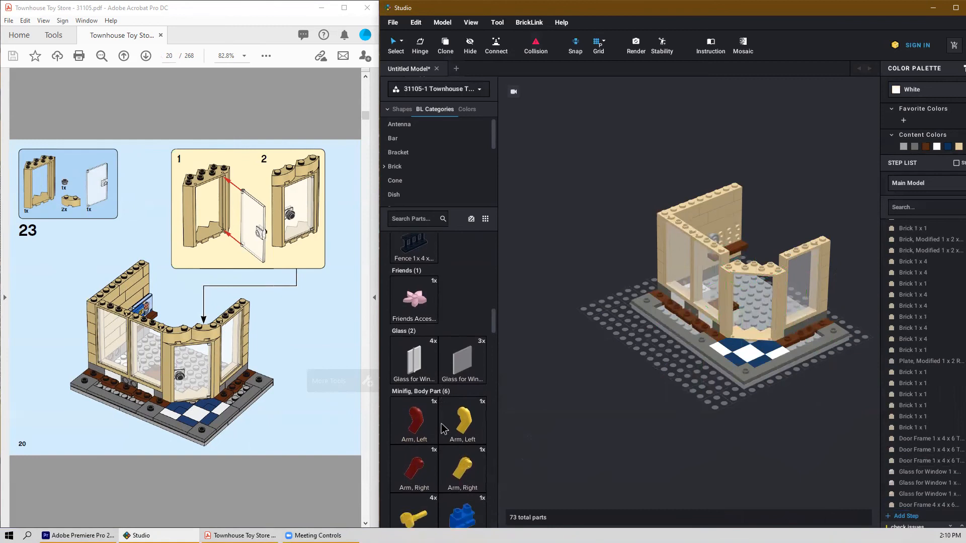
{"action": "scroll", "coordinate": [446, 428], "scroll_direction": "up", "scroll_amount": 7}
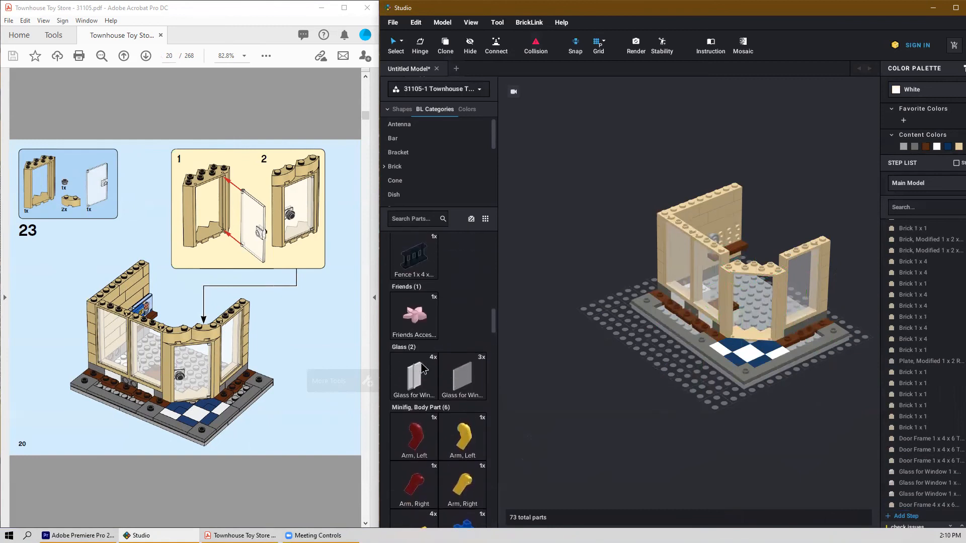
{"action": "scroll", "coordinate": [463, 380], "scroll_direction": "up", "scroll_amount": 5}
{"action": "left_click", "coordinate": [414, 375]}
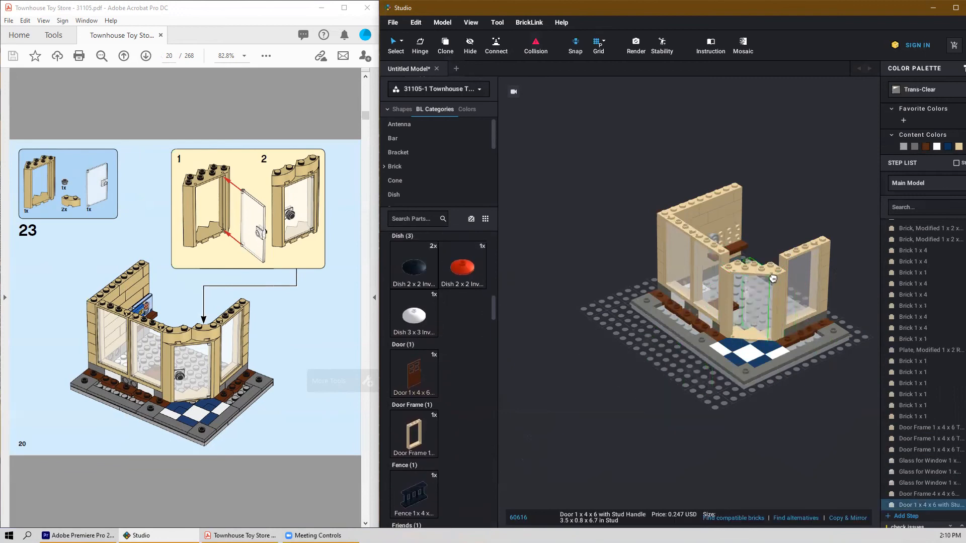
{"action": "scroll", "coordinate": [784, 281], "scroll_direction": "up", "scroll_amount": 5}
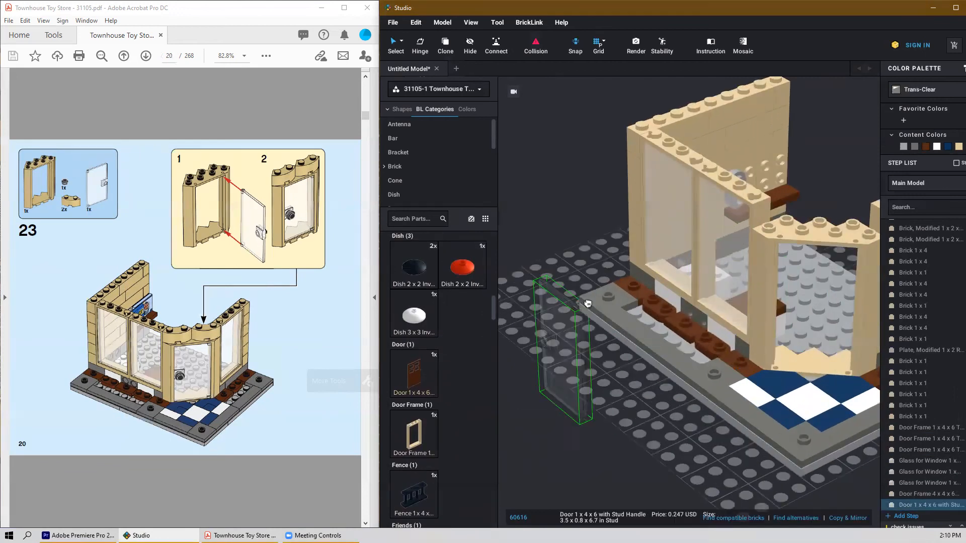
{"action": "middle_click_drag", "start_coordinate": [638, 378], "coordinate": [617, 365]}
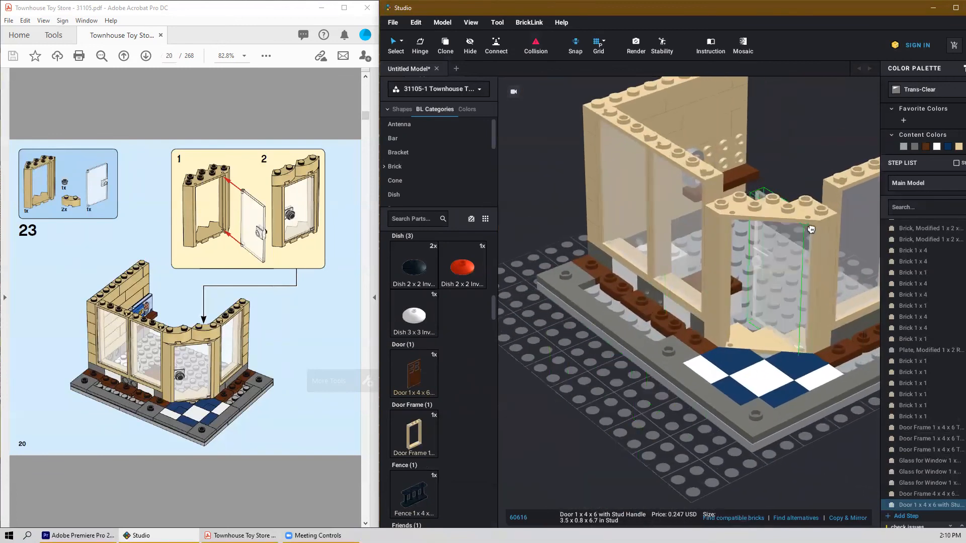
{"action": "left_click", "coordinate": [811, 229]}
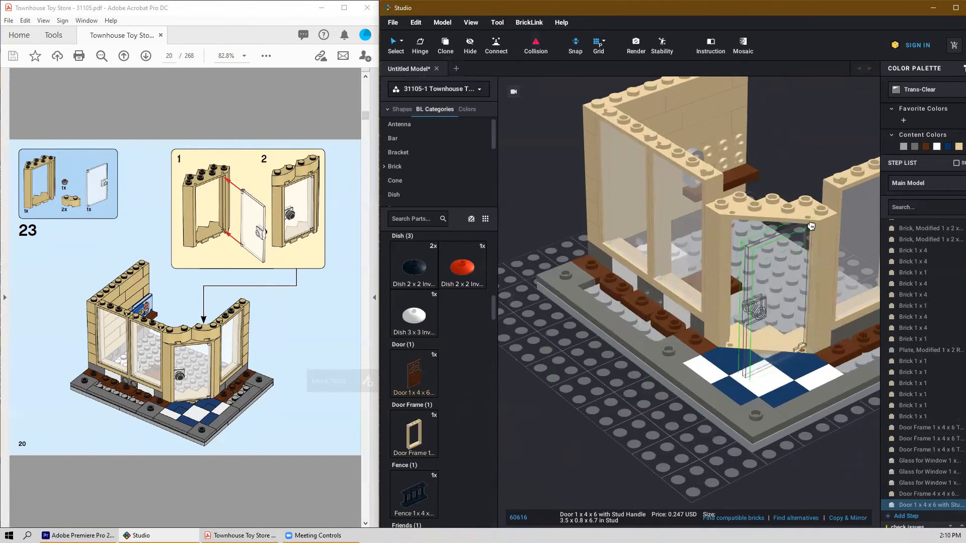
{"action": "key", "text": "Escape"}
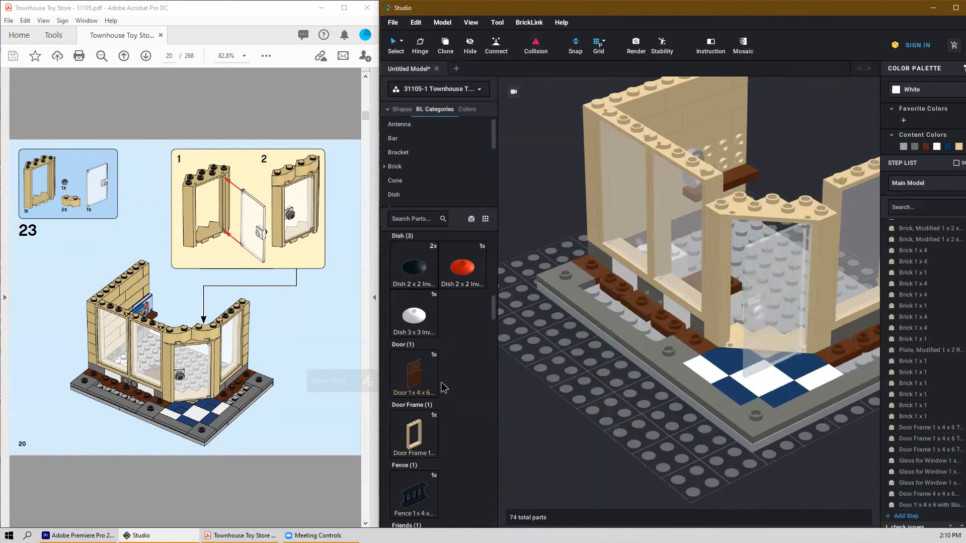
Step: Attach a black Plate, Round 1 x 1 Straight Side to the glass door's stud handle as its knob
{"action": "scroll", "coordinate": [425, 374], "scroll_direction": "up", "scroll_amount": 10}
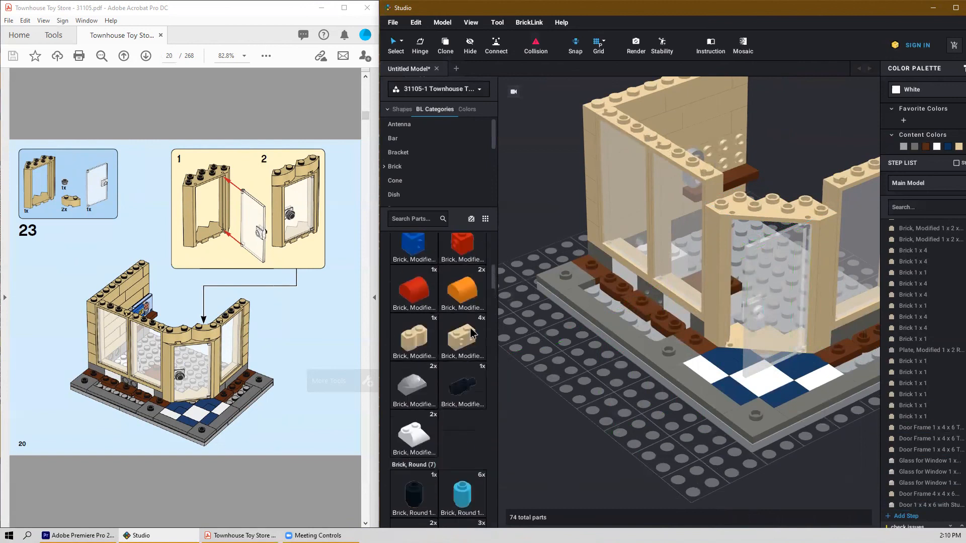
{"action": "scroll", "coordinate": [475, 334], "scroll_direction": "up", "scroll_amount": 6}
{"action": "scroll", "coordinate": [475, 335], "scroll_direction": "down", "scroll_amount": 6}
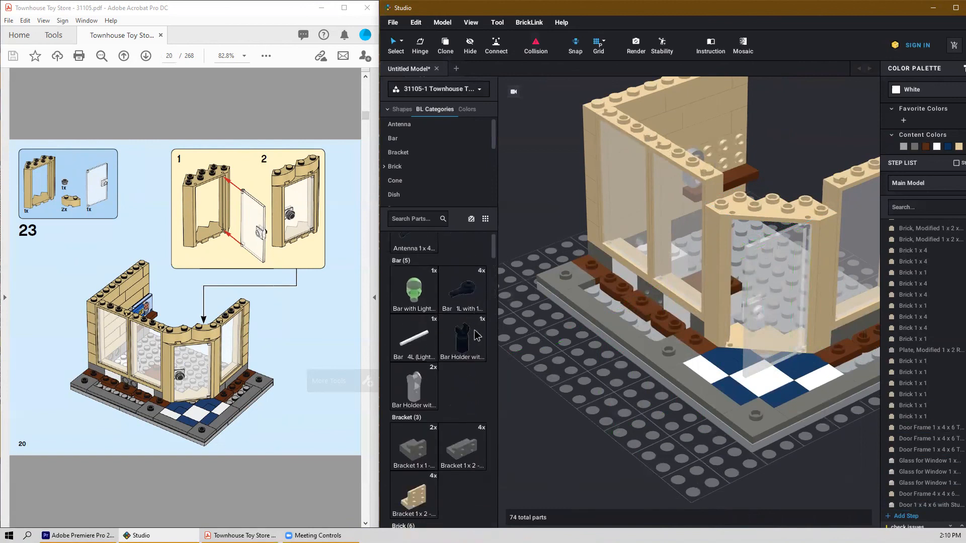
{"action": "scroll", "coordinate": [473, 392], "scroll_direction": "down", "scroll_amount": 10}
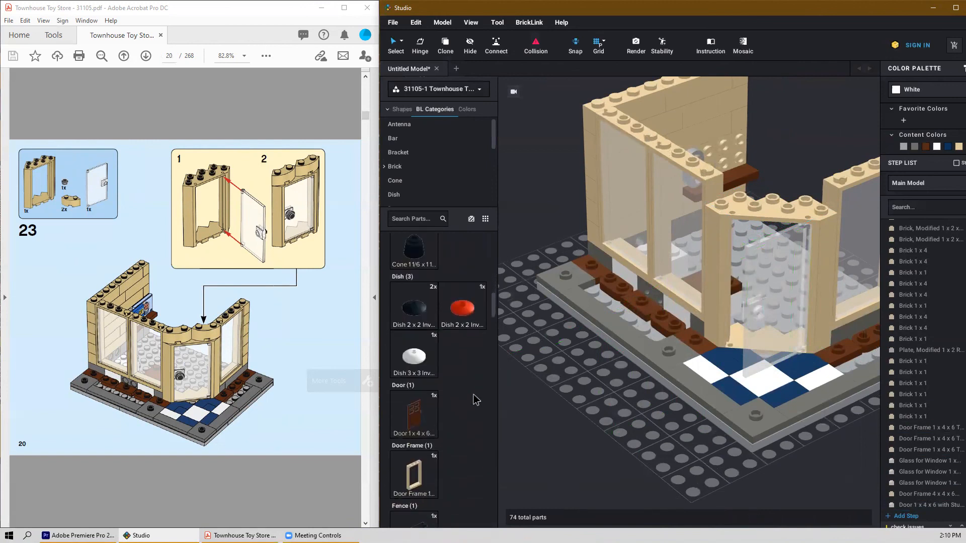
{"action": "scroll", "coordinate": [478, 403], "scroll_direction": "down", "scroll_amount": 15}
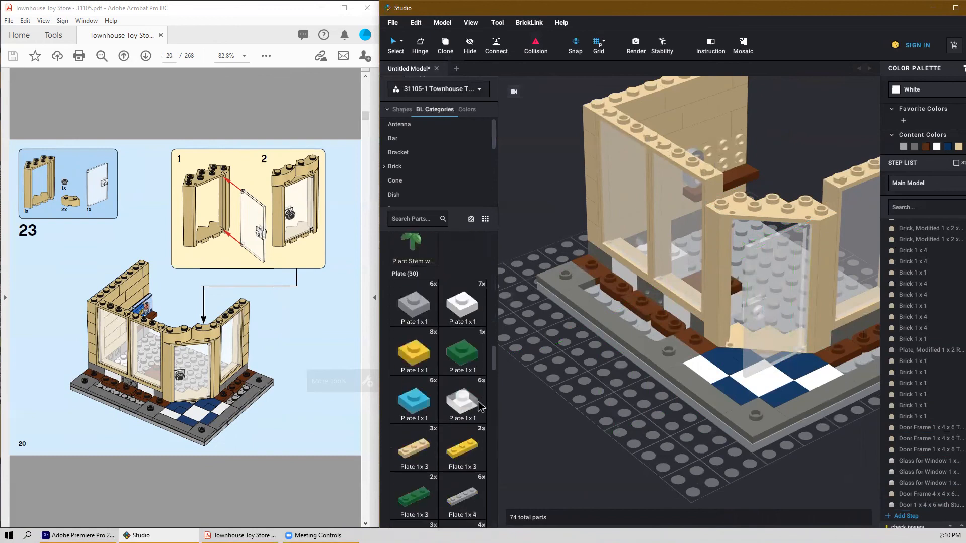
{"action": "scroll", "coordinate": [473, 410], "scroll_direction": "down", "scroll_amount": 12}
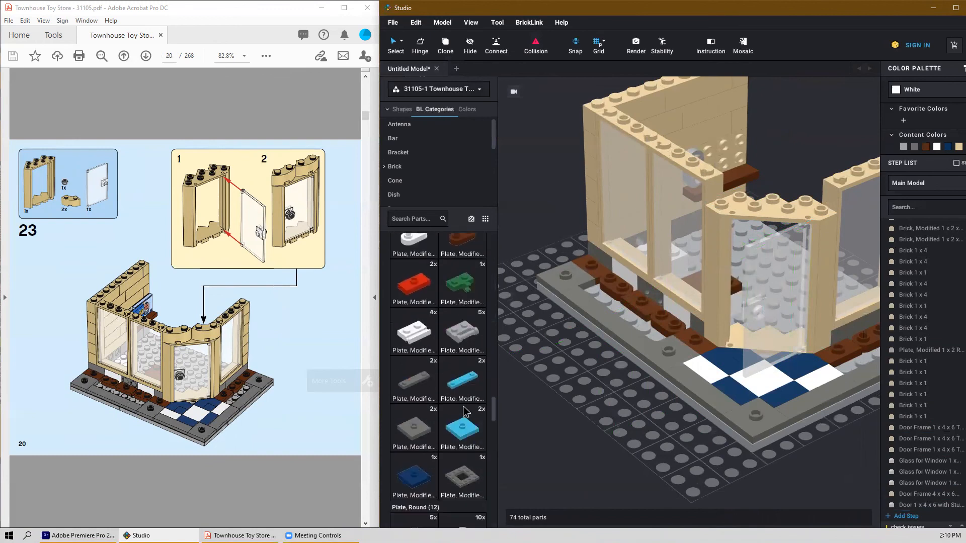
{"action": "scroll", "coordinate": [467, 412], "scroll_direction": "down", "scroll_amount": 1}
{"action": "left_click_drag", "start_coordinate": [413, 290], "coordinate": [774, 329]}
{"action": "left_click", "coordinate": [764, 315]}
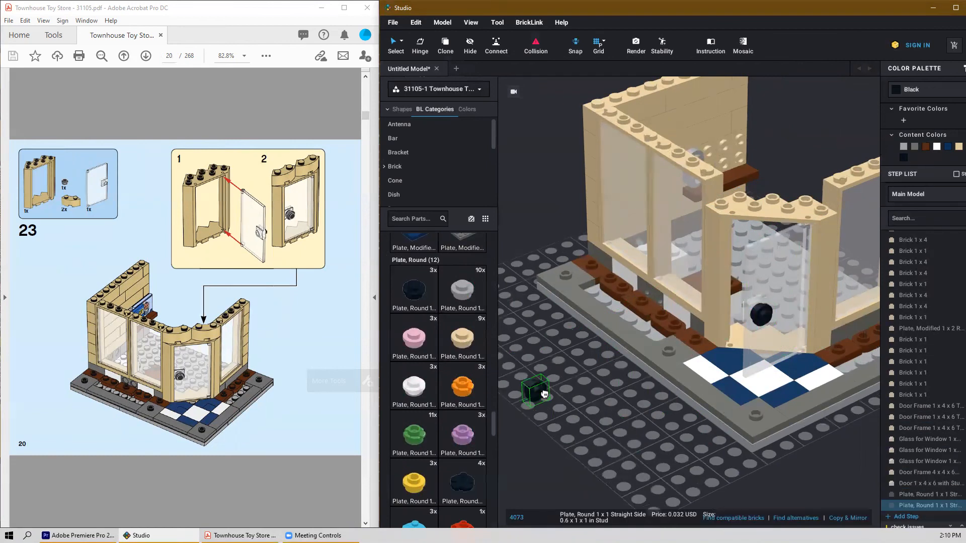
{"action": "right_click_drag", "start_coordinate": [540, 394], "coordinate": [545, 394]}
{"action": "key", "text": "Escape"}
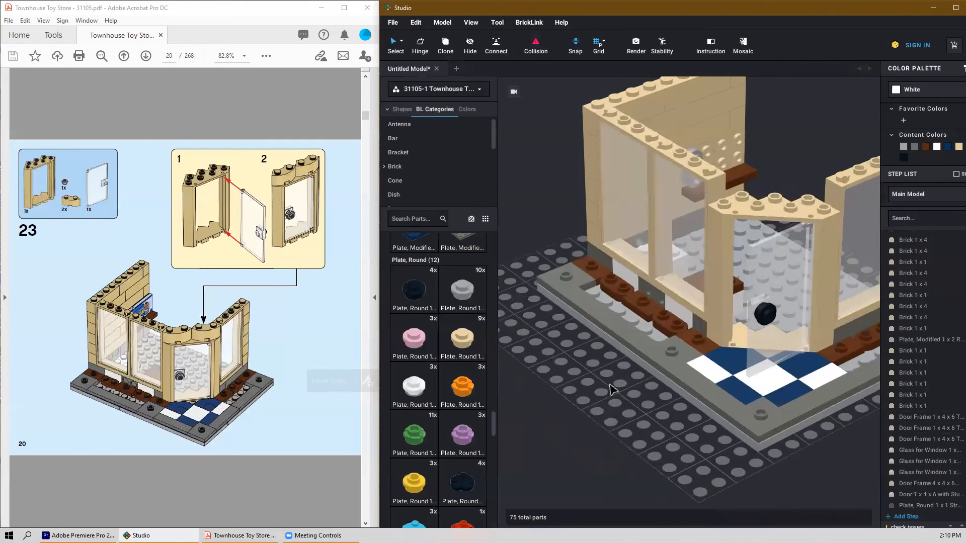
Step: Examine the hinge points of the glass corner door and the neighbouring window panes
{"action": "left_click", "coordinate": [803, 269]}
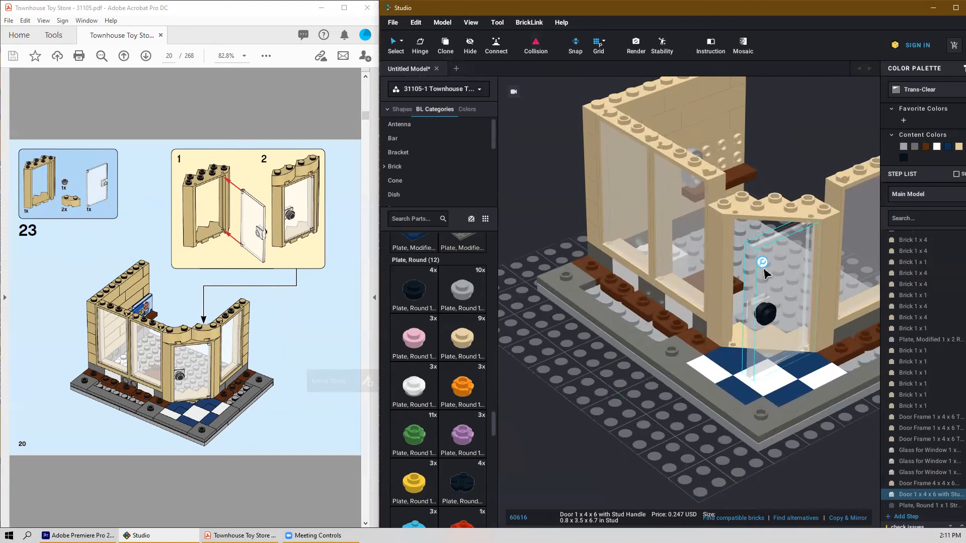
{"action": "left_click", "coordinate": [649, 204]}
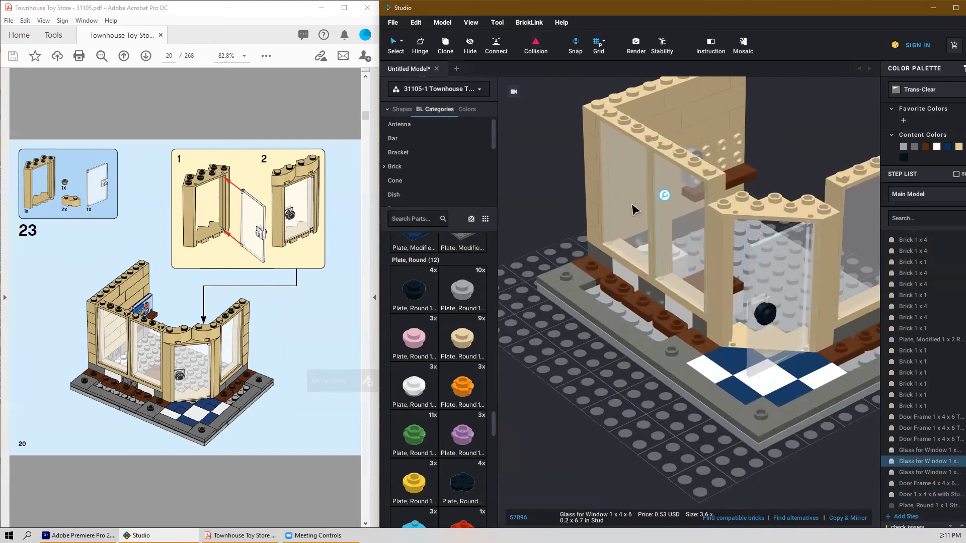
{"action": "left_click", "coordinate": [638, 197]}
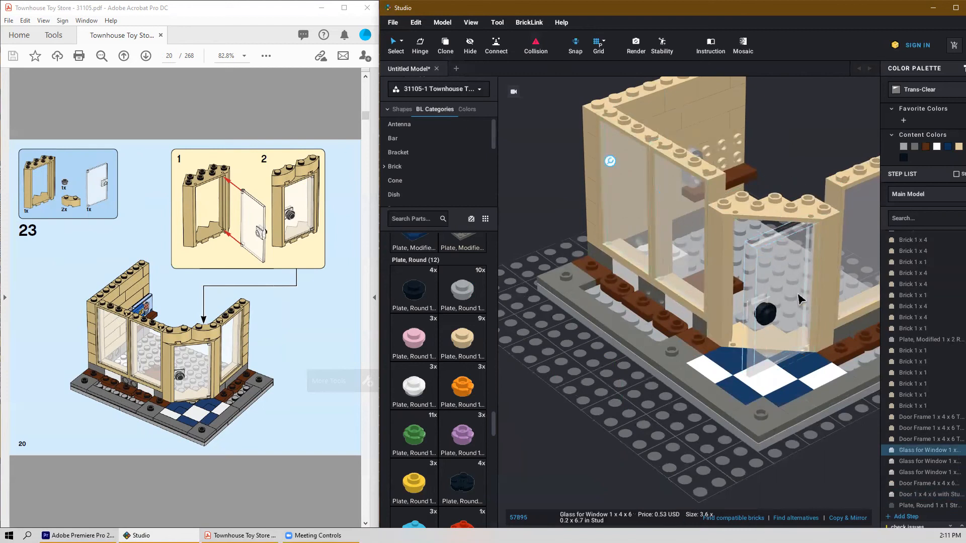
{"action": "left_click", "coordinate": [785, 276]}
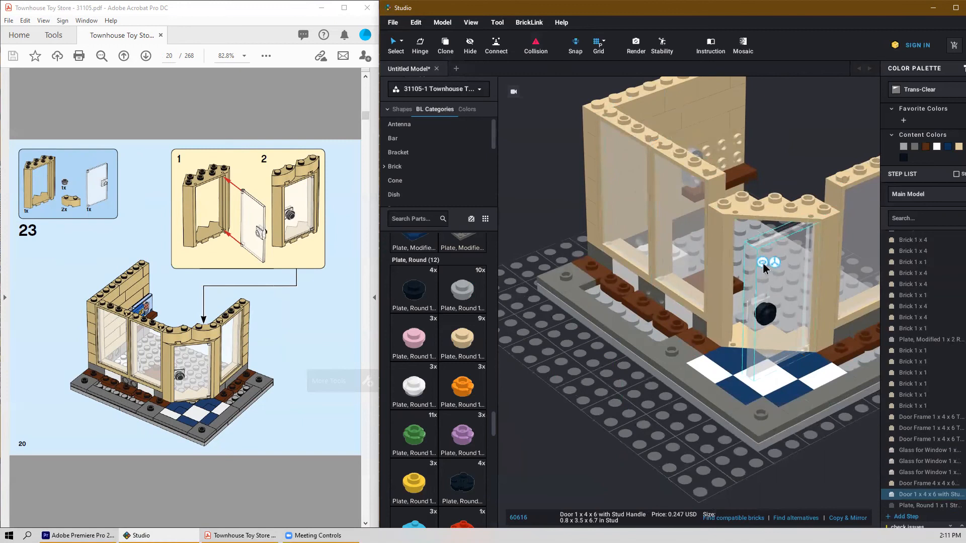
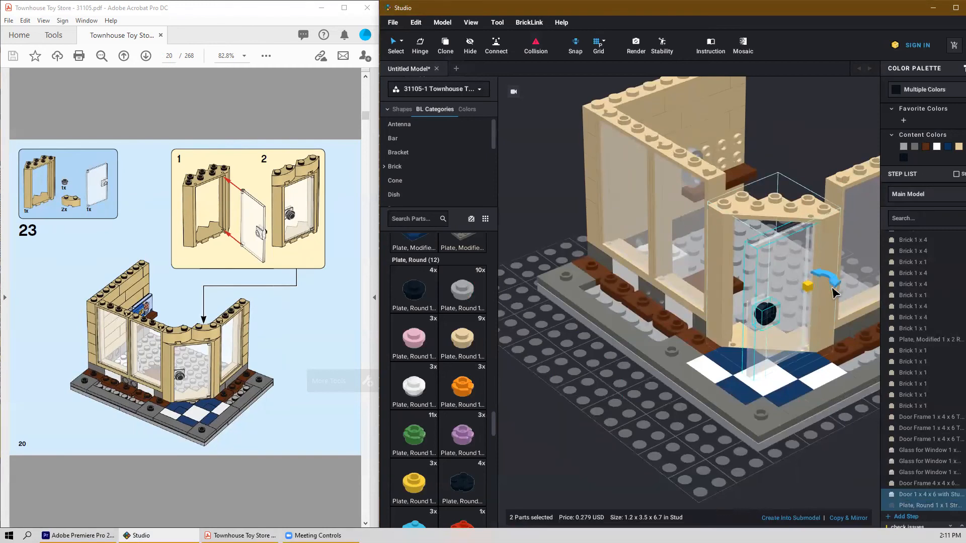
{"action": "left_click", "coordinate": [596, 390]}
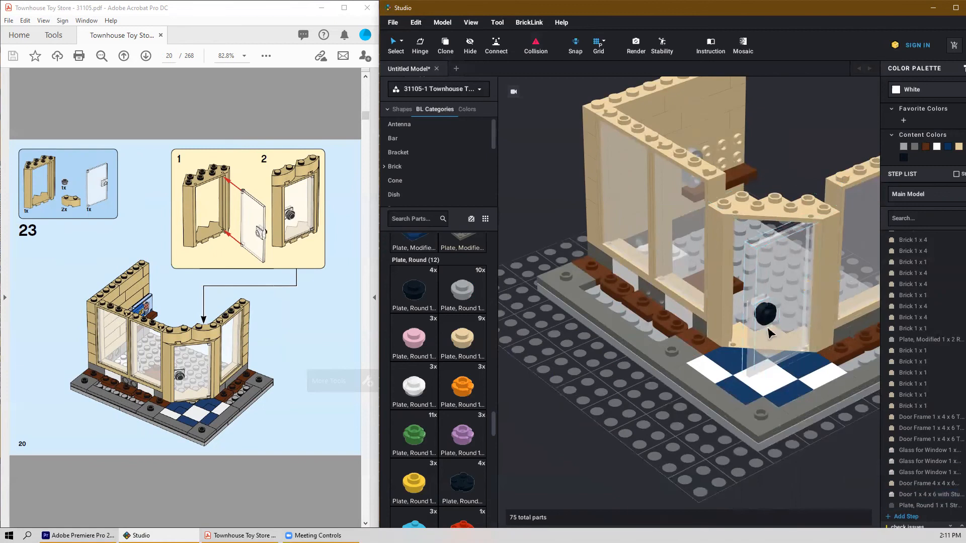
Step: Swing the glass door together with its black knob about its hinge until it sits closed in the corner frame
{"action": "left_click", "coordinate": [783, 270]}
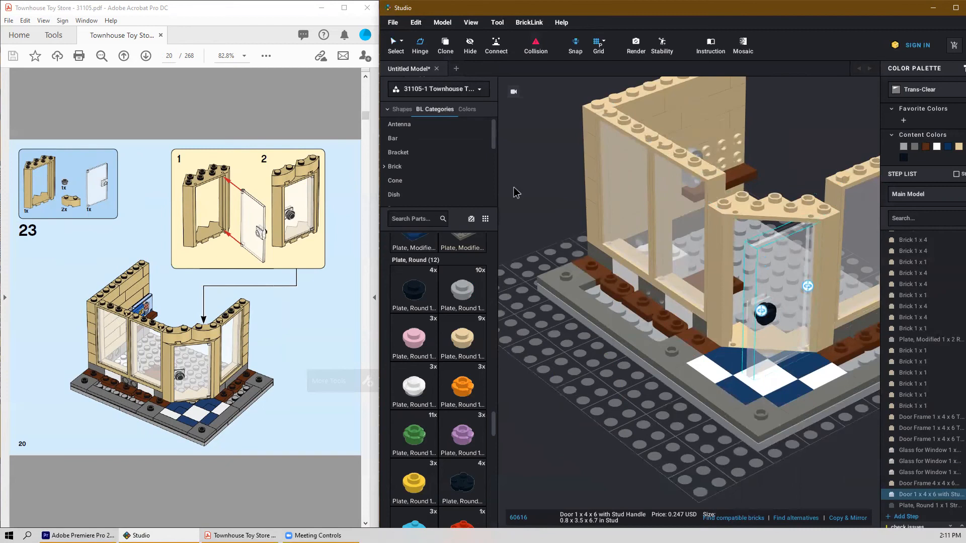
{"action": "left_click", "coordinate": [807, 286]}
{"action": "mouse_move", "coordinate": [838, 288]}
{"action": "left_mouse_down"}
{"action": "mouse_move", "coordinate": [849, 319]}
{"action": "mouse_move", "coordinate": [865, 297]}
{"action": "mouse_move", "coordinate": [861, 322]}
{"action": "mouse_move", "coordinate": [866, 282]}
{"action": "mouse_move", "coordinate": [870, 302]}
{"action": "mouse_move", "coordinate": [858, 322]}
{"action": "mouse_move", "coordinate": [857, 259]}
{"action": "mouse_move", "coordinate": [852, 311]}
{"action": "mouse_move", "coordinate": [860, 288]}
{"action": "mouse_move", "coordinate": [863, 301]}
{"action": "mouse_move", "coordinate": [841, 318]}
{"action": "mouse_move", "coordinate": [855, 319]}
{"action": "mouse_move", "coordinate": [867, 296]}
{"action": "mouse_move", "coordinate": [830, 290]}
{"action": "left_mouse_up"}
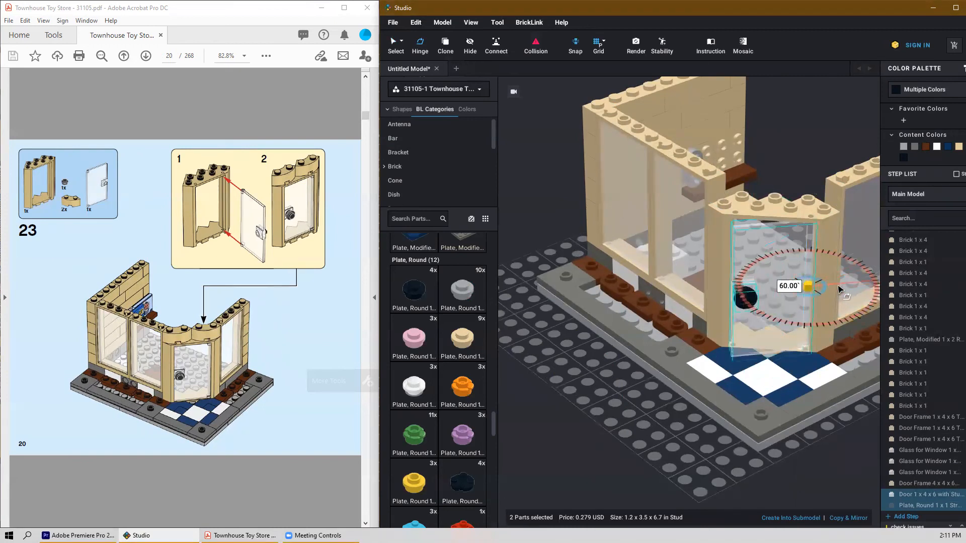
{"action": "left_click_drag", "start_coordinate": [833, 296], "coordinate": [881, 287]}
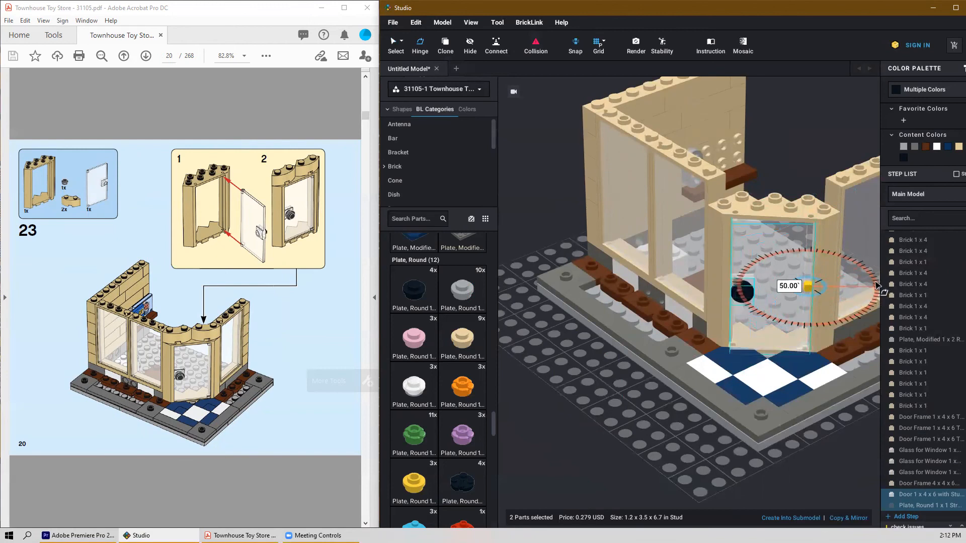
{"action": "left_click_drag", "start_coordinate": [871, 288], "coordinate": [877, 289]}
{"action": "left_click", "coordinate": [642, 452]}
Step: Place two tan Brick, Round Corner 2 x 2 Macaroni on top of the corner door frame, bridging to the adjoining window frames
{"action": "scroll", "coordinate": [658, 439], "scroll_direction": "down", "scroll_amount": 4}
{"action": "right_click_drag", "start_coordinate": [792, 447], "coordinate": [677, 410]}
{"action": "scroll", "coordinate": [635, 410], "scroll_direction": "up", "scroll_amount": 3}
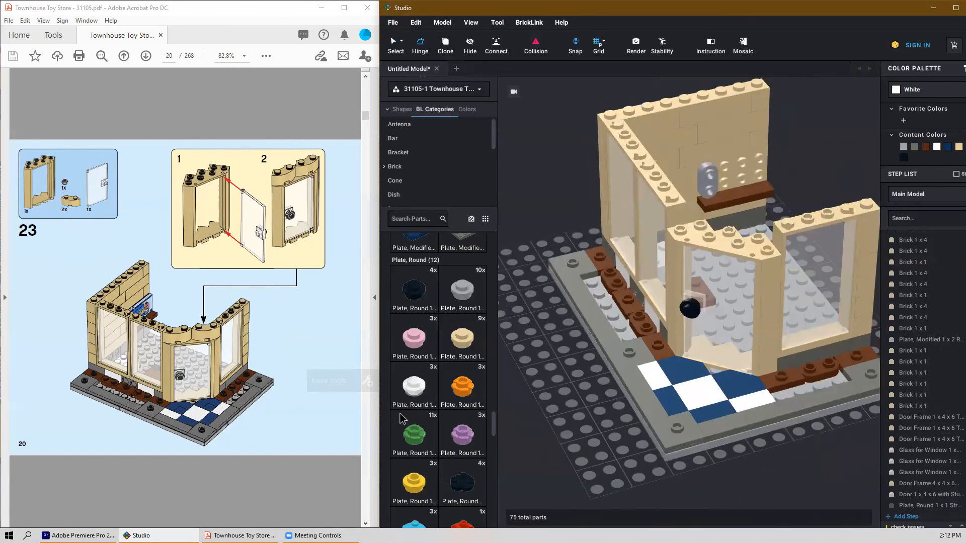
{"action": "scroll", "coordinate": [402, 419], "scroll_direction": "up", "scroll_amount": 10}
{"action": "scroll", "coordinate": [413, 374], "scroll_direction": "up", "scroll_amount": 10}
{"action": "scroll", "coordinate": [415, 372], "scroll_direction": "up", "scroll_amount": 15}
{"action": "scroll", "coordinate": [416, 371], "scroll_direction": "up", "scroll_amount": 10}
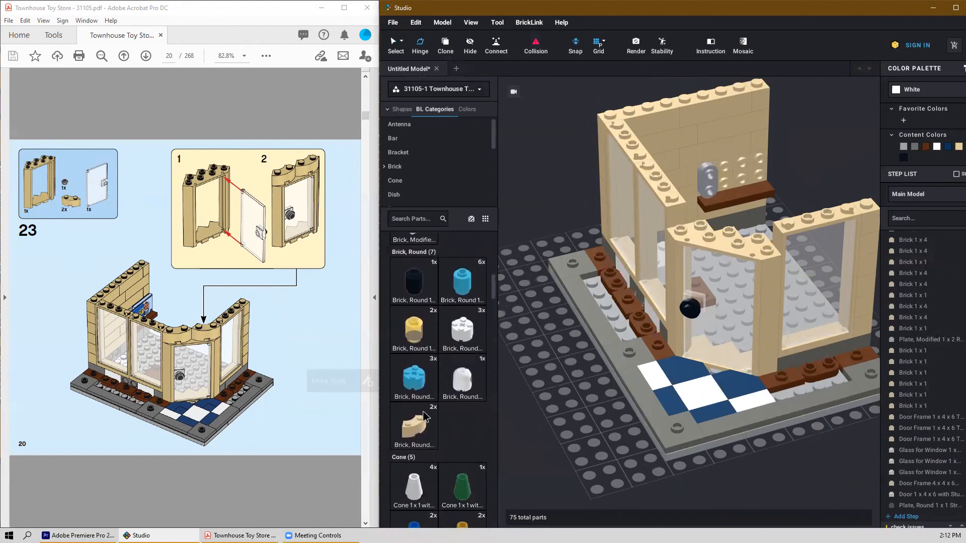
{"action": "left_click_drag", "start_coordinate": [419, 438], "coordinate": [705, 213]}
{"action": "key", "text": "Right"}
{"action": "key", "text": "Right"}
{"action": "left_click", "coordinate": [705, 213]}
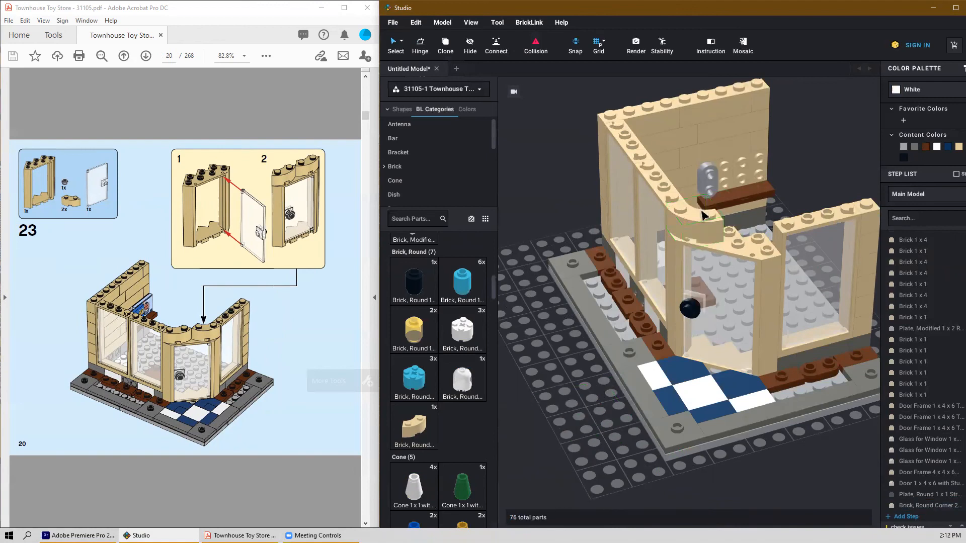
{"action": "left_click", "coordinate": [767, 224]}
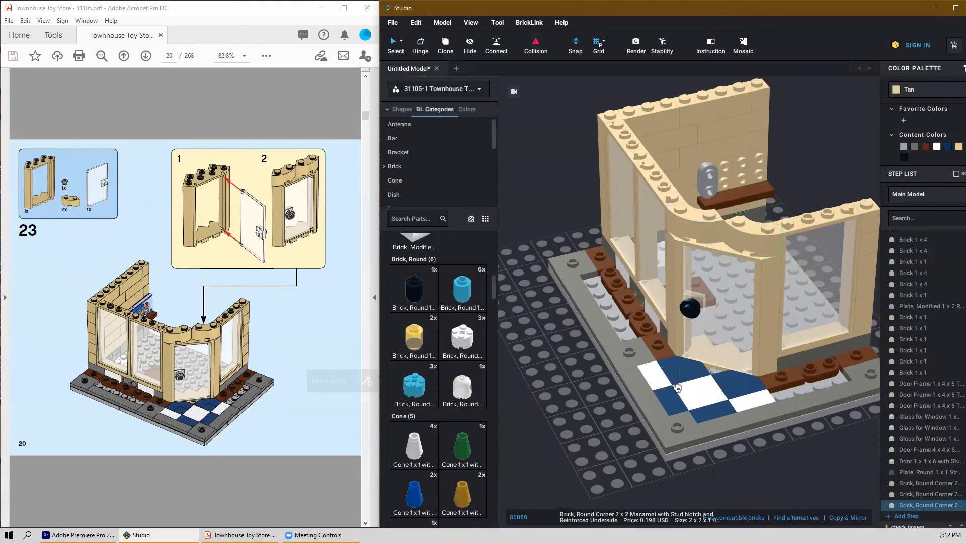
{"action": "key", "text": "Escape"}
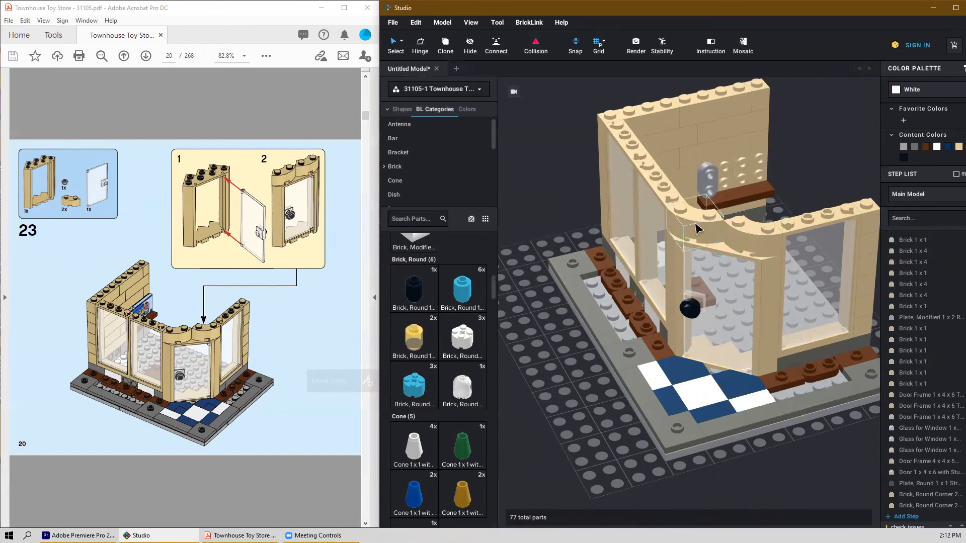
Step: Advance the instructions to step 24 and lay two reddish brown Plate 1 x 4 end to end on top of the back wall
{"action": "scroll", "coordinate": [229, 405], "scroll_direction": "down", "scroll_amount": 2}
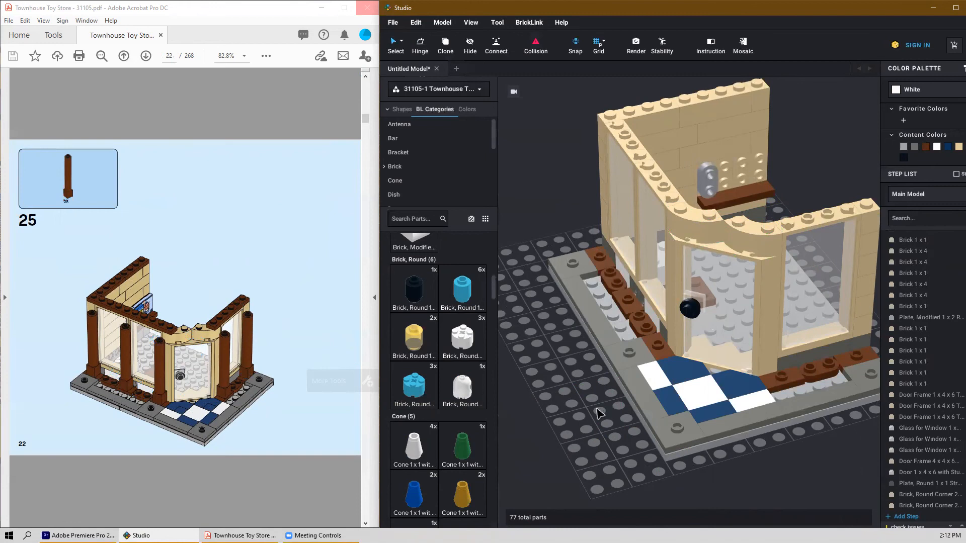
{"action": "scroll", "coordinate": [463, 342], "scroll_direction": "down", "scroll_amount": 3}
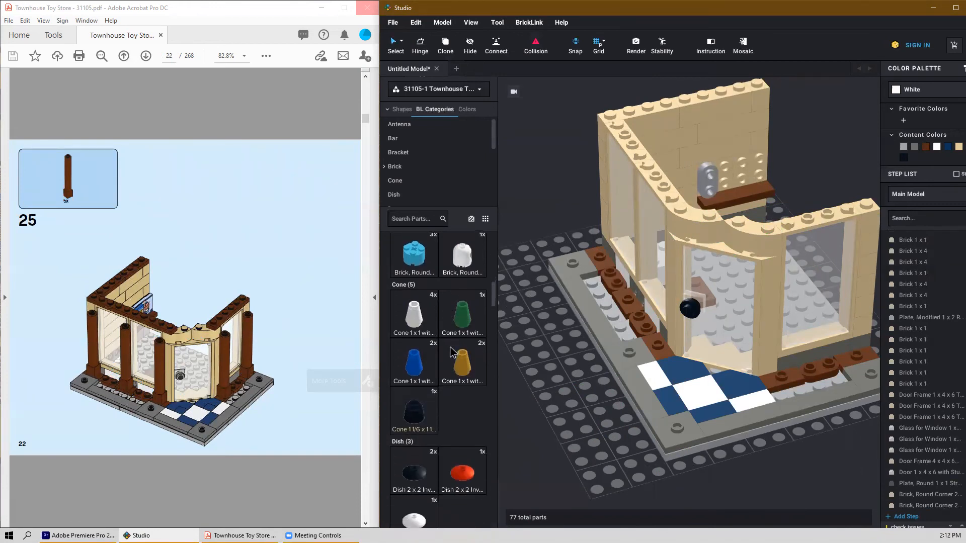
{"action": "scroll", "coordinate": [340, 367], "scroll_direction": "up", "scroll_amount": 1}
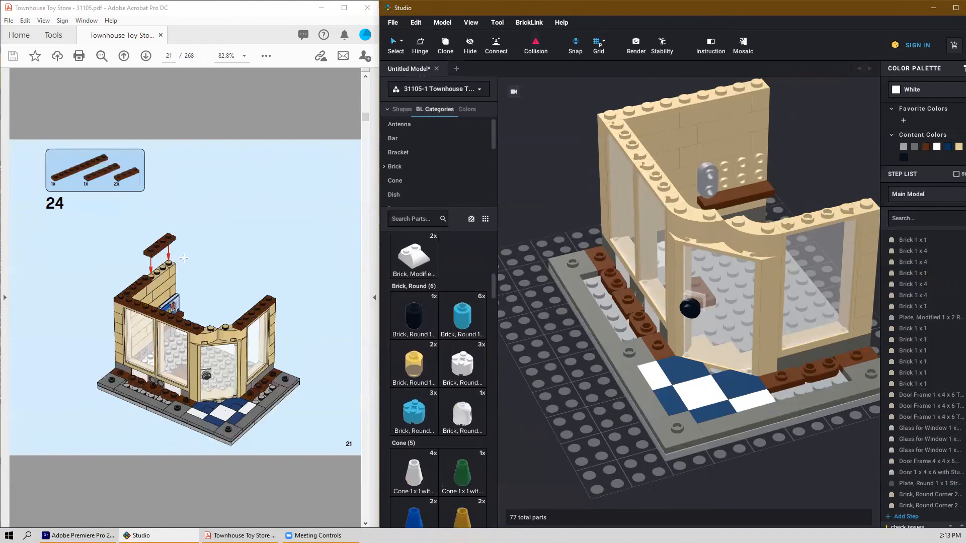
{"action": "scroll", "coordinate": [463, 383], "scroll_direction": "up", "scroll_amount": 10}
{"action": "scroll", "coordinate": [463, 385], "scroll_direction": "up", "scroll_amount": 5}
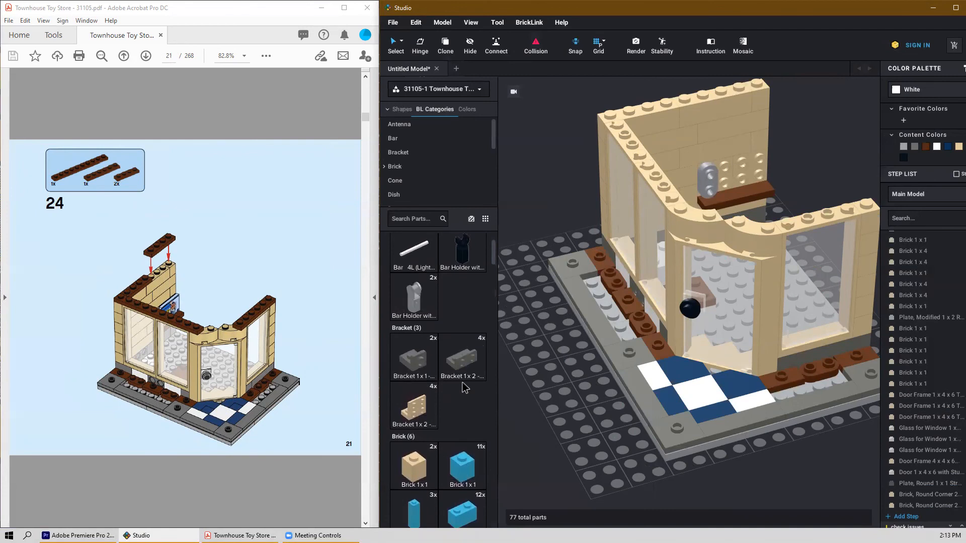
{"action": "scroll", "coordinate": [463, 387], "scroll_direction": "down", "scroll_amount": 10}
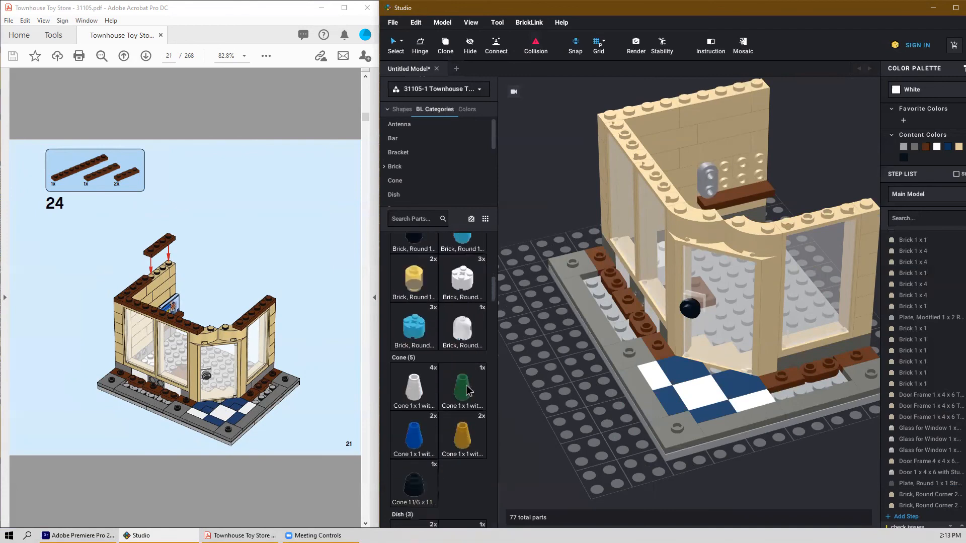
{"action": "scroll", "coordinate": [468, 392], "scroll_direction": "down", "scroll_amount": 15}
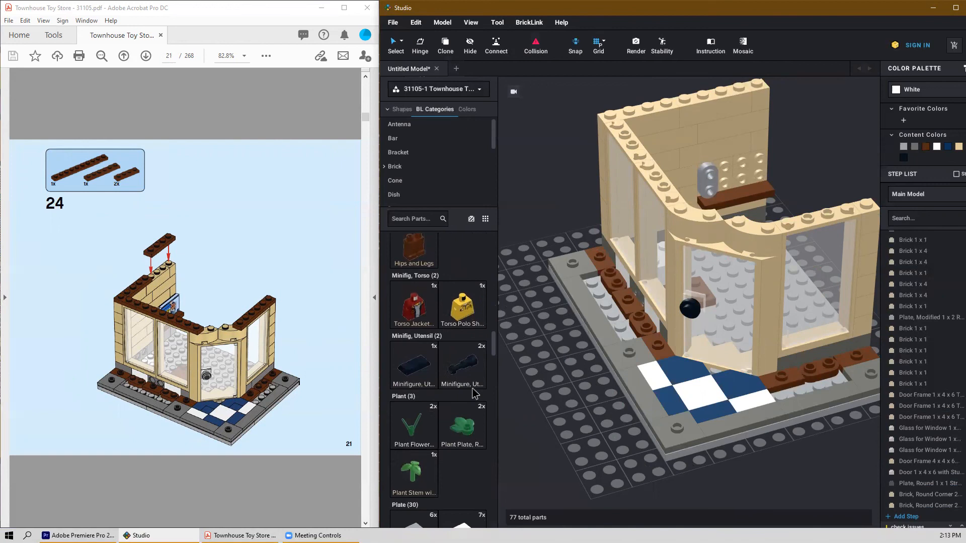
{"action": "scroll", "coordinate": [476, 395], "scroll_direction": "down", "scroll_amount": 4}
{"action": "left_click_drag", "start_coordinate": [462, 420], "coordinate": [729, 91]}
{"action": "key", "text": "Right"}
{"action": "left_click", "coordinate": [731, 96]}
{"action": "left_click", "coordinate": [660, 102]}
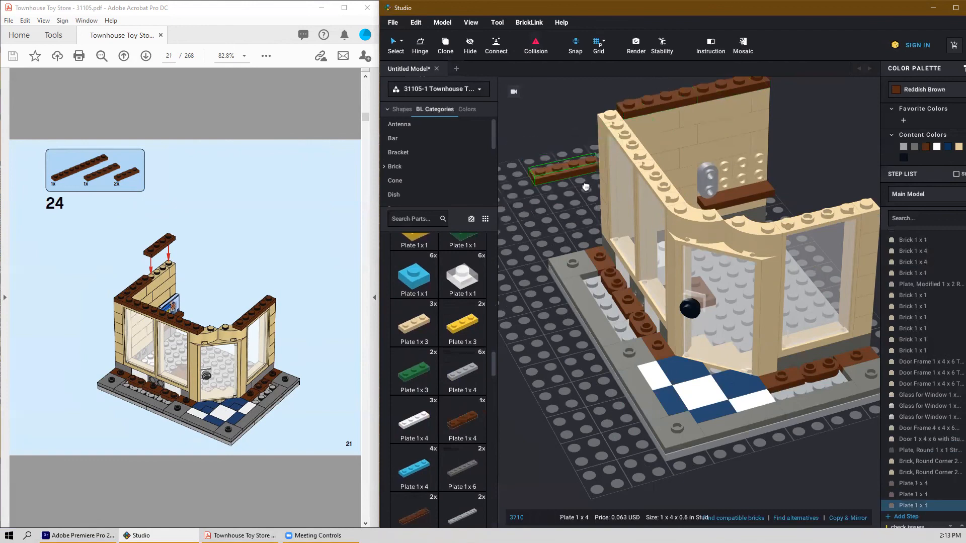
{"action": "key", "text": "Escape"}
Step: Cap the double-window wall with a reddish brown Plate 1 x 10 and the single-window wall with a reddish brown Plate 1 x 6
{"action": "scroll", "coordinate": [443, 478], "scroll_direction": "down", "scroll_amount": 2}
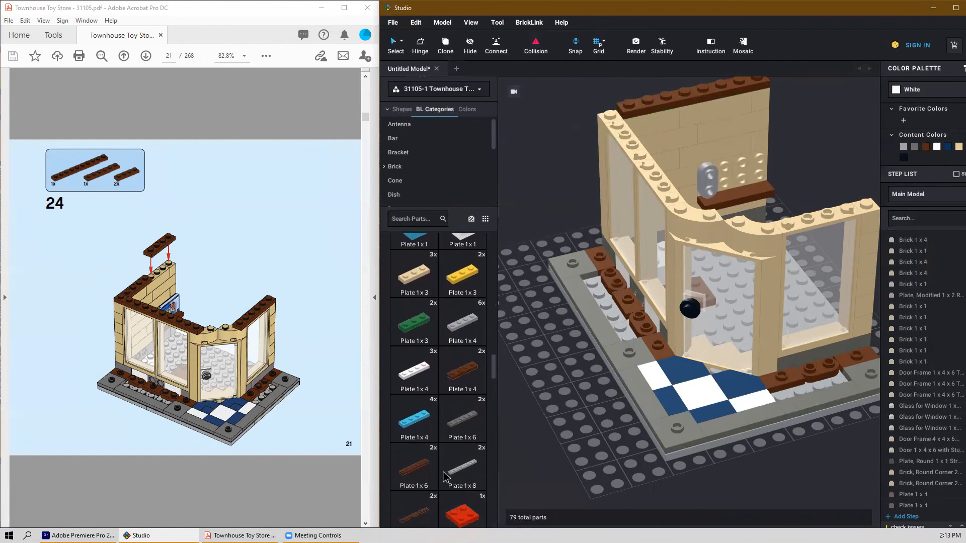
{"action": "left_click", "coordinate": [414, 459]}
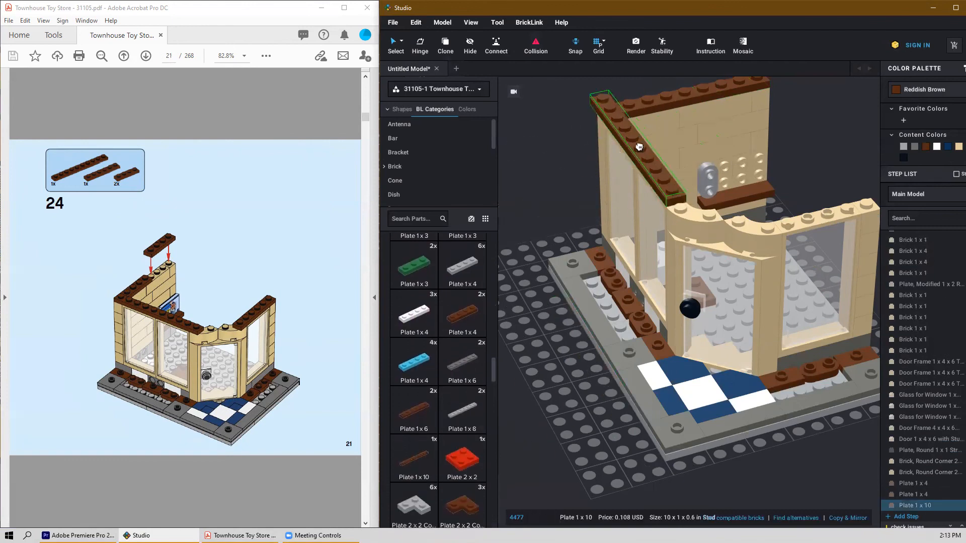
{"action": "left_click", "coordinate": [644, 151]}
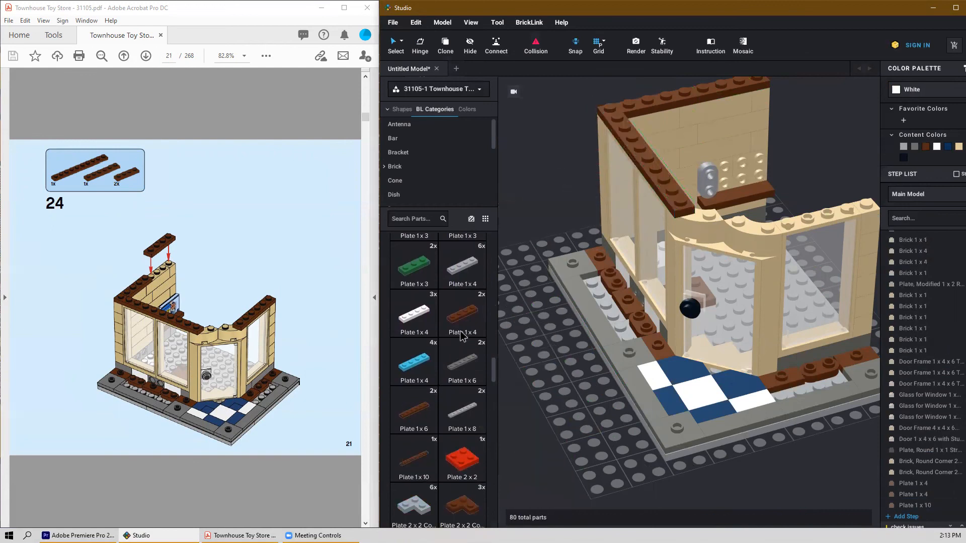
{"action": "left_click", "coordinate": [413, 413]}
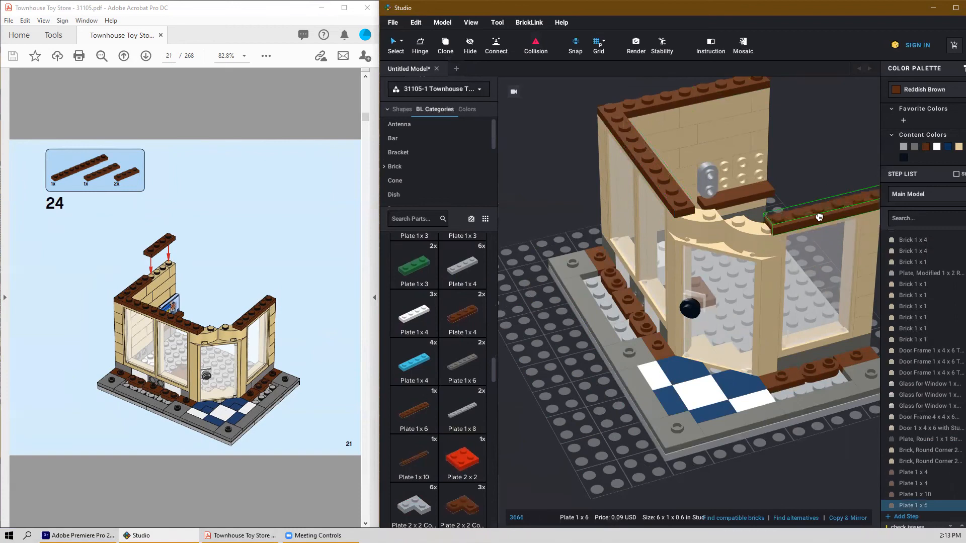
{"action": "left_click", "coordinate": [818, 216]}
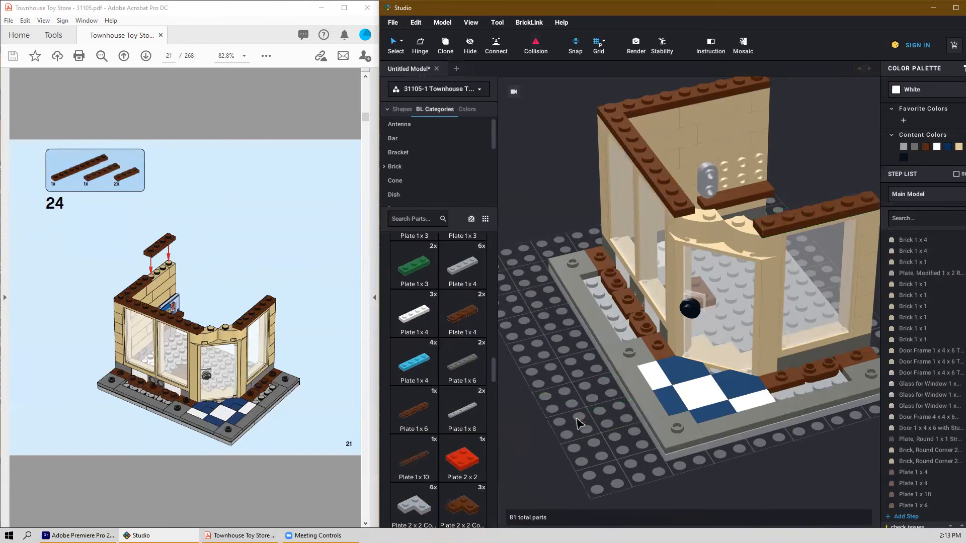
Step: Advance the instructions to step 25 and stand five reddish brown Support 1 x 1 x 6 Solid Pillars outside the walls, three by the double window, two by the single
{"action": "scroll", "coordinate": [282, 346], "scroll_direction": "down", "scroll_amount": 2}
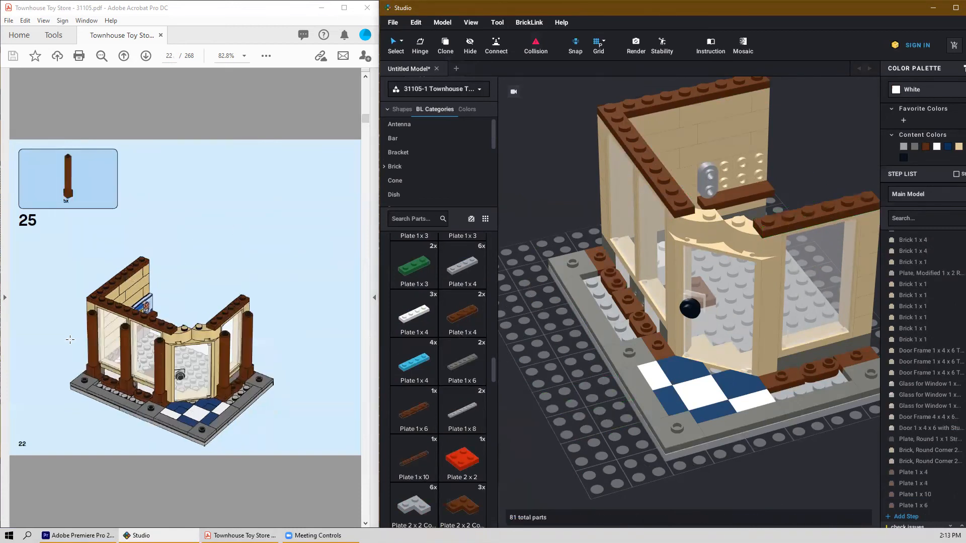
{"action": "scroll", "coordinate": [439, 384], "scroll_direction": "down", "scroll_amount": 5}
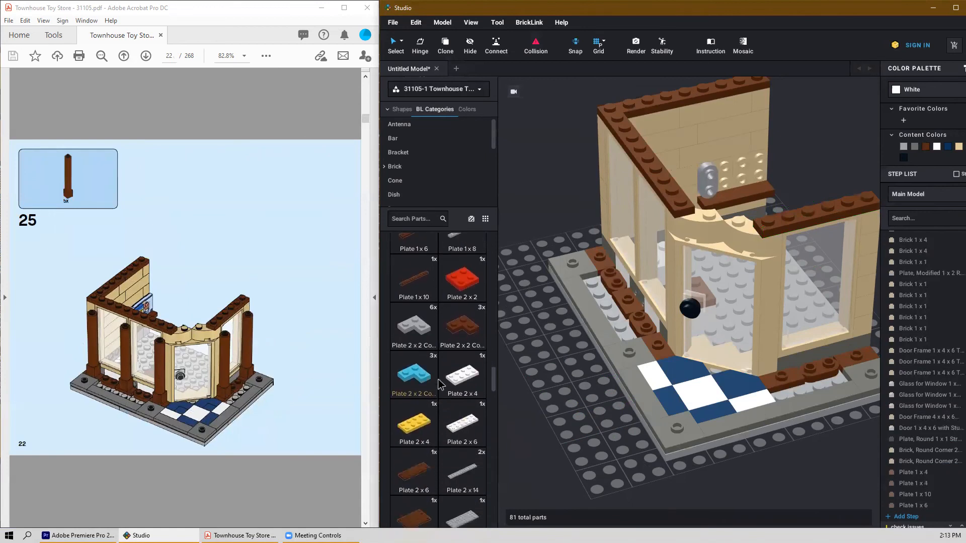
{"action": "scroll", "coordinate": [439, 385], "scroll_direction": "down", "scroll_amount": 10}
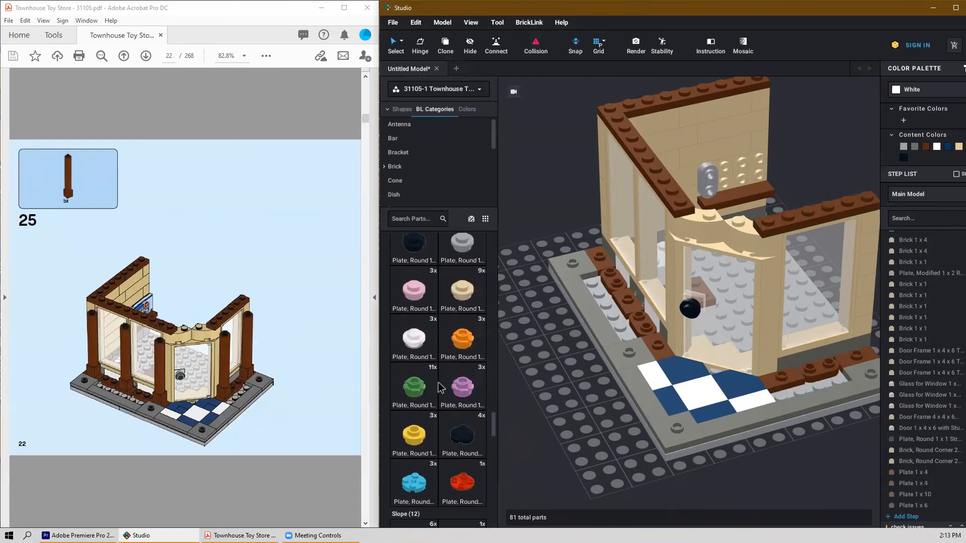
{"action": "scroll", "coordinate": [437, 385], "scroll_direction": "down", "scroll_amount": 8}
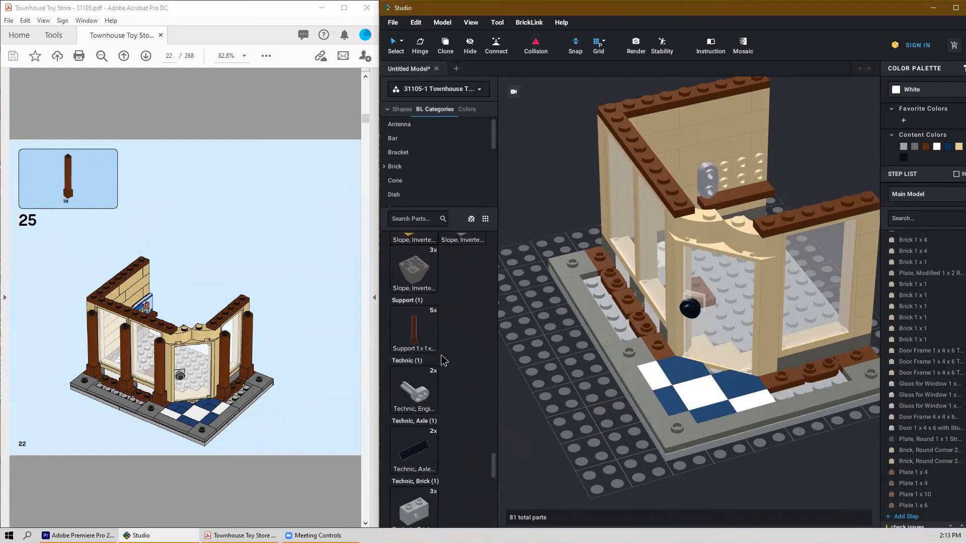
{"action": "left_click_drag", "start_coordinate": [417, 333], "coordinate": [603, 137]}
{"action": "key", "text": "ctrl+c"}
{"action": "key", "text": "ctrl+v"}
{"action": "key", "text": "ctrl+v"}
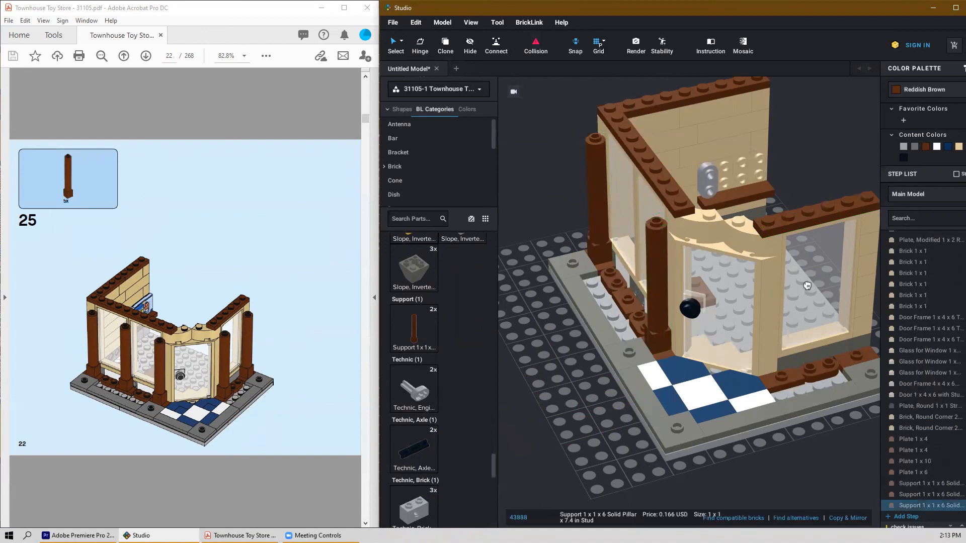
{"action": "left_click", "coordinate": [789, 265]}
{"action": "key", "text": "ctrl+v"}
{"action": "scroll", "coordinate": [746, 273], "scroll_direction": "down", "scroll_amount": 3}
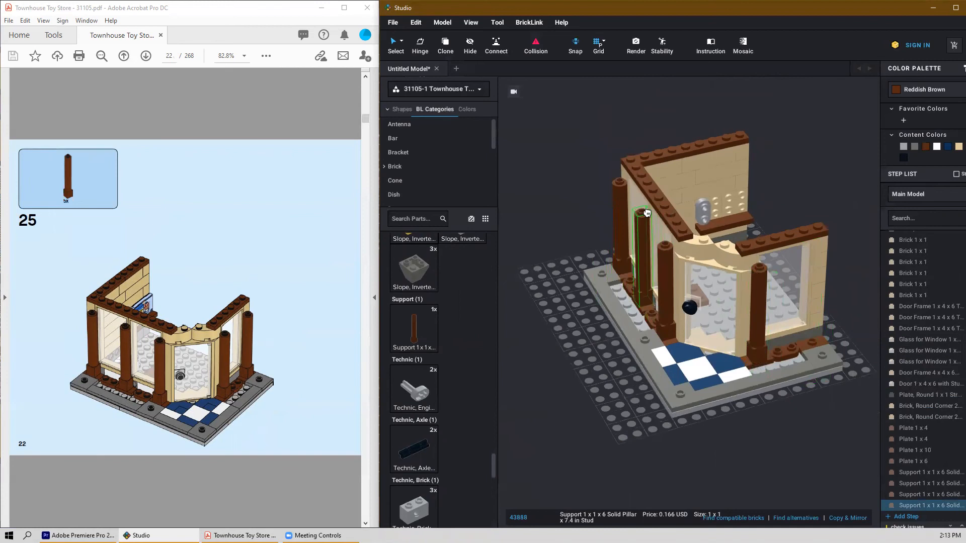
{"action": "left_click", "coordinate": [646, 214]}
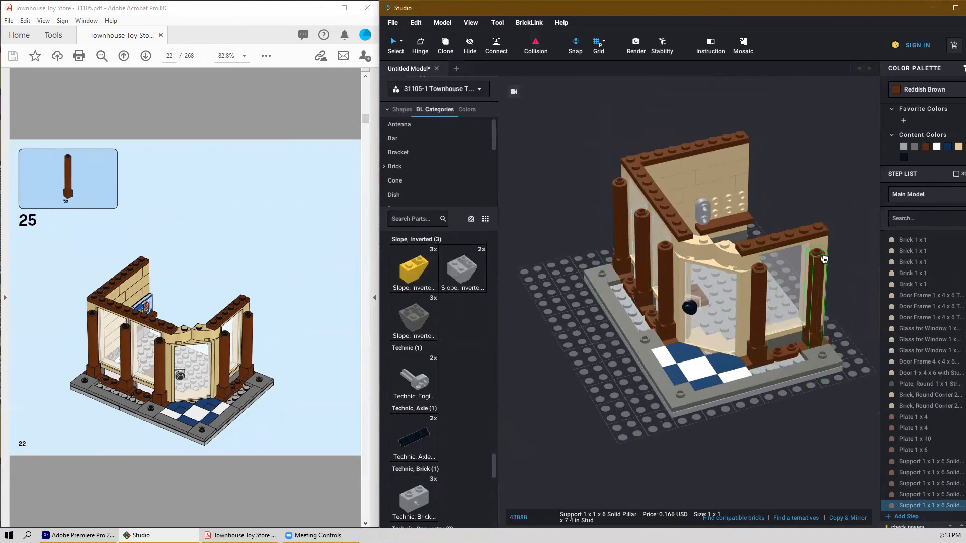
{"action": "left_click", "coordinate": [824, 259]}
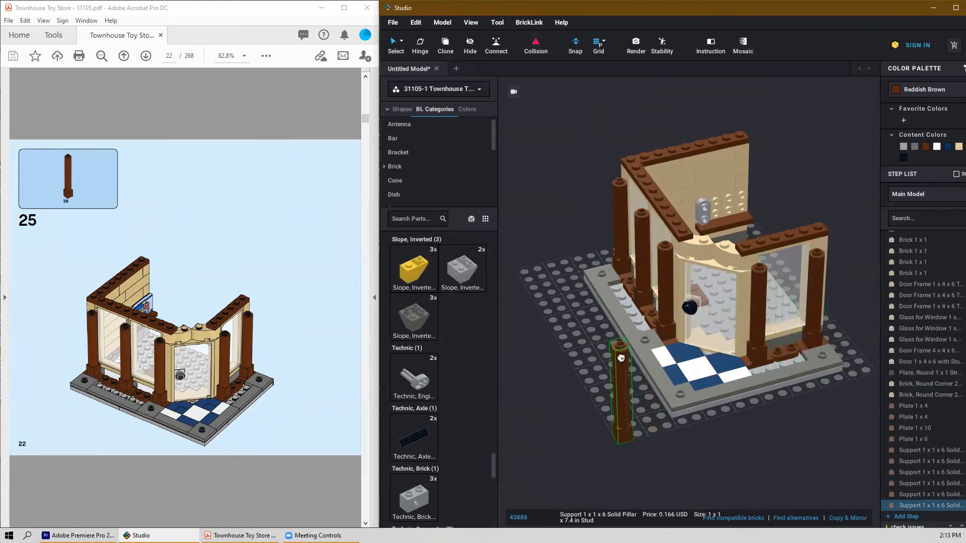
{"action": "key", "text": "Escape"}
Step: Advance the instructions to step 26 and place one tan Plate 1 x 3 on the empty grid in front of the building
{"action": "mouse_move", "coordinate": [582, 360]}
{"action": "right_mouse_down"}
{"action": "mouse_move", "coordinate": [615, 364]}
{"action": "mouse_move", "coordinate": [595, 367]}
{"action": "right_mouse_up"}
{"action": "scroll", "coordinate": [287, 412], "scroll_direction": "down", "scroll_amount": 2}
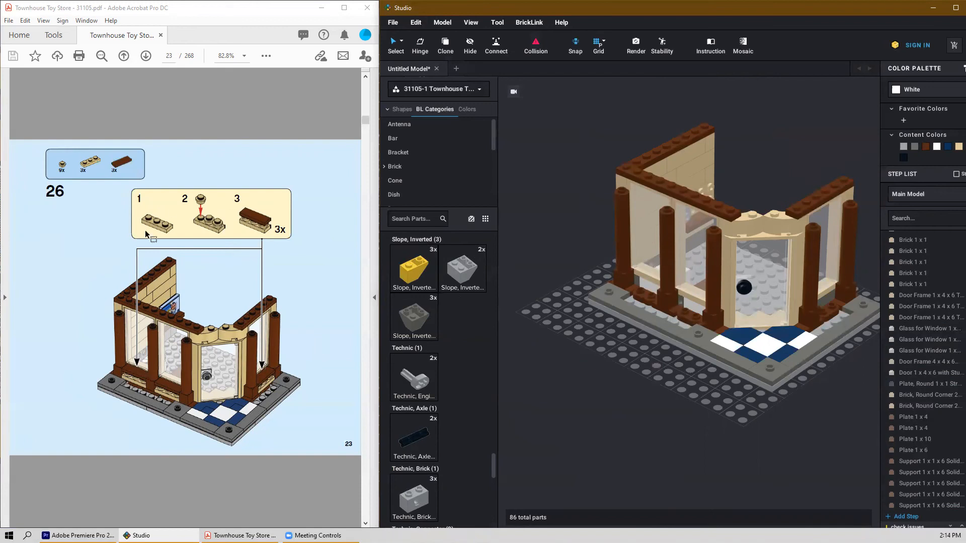
{"action": "scroll", "coordinate": [464, 414], "scroll_direction": "up", "scroll_amount": 6}
{"action": "scroll", "coordinate": [464, 414], "scroll_direction": "up", "scroll_amount": 10}
{"action": "scroll", "coordinate": [462, 409], "scroll_direction": "up", "scroll_amount": 10}
{"action": "scroll", "coordinate": [459, 405], "scroll_direction": "up", "scroll_amount": 10}
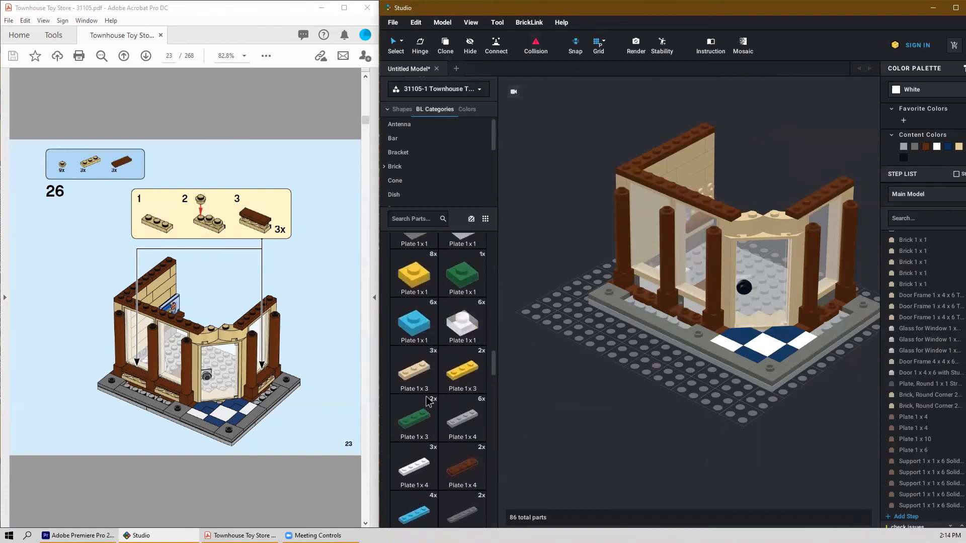
{"action": "left_click", "coordinate": [412, 375]}
{"action": "left_click", "coordinate": [619, 387]}
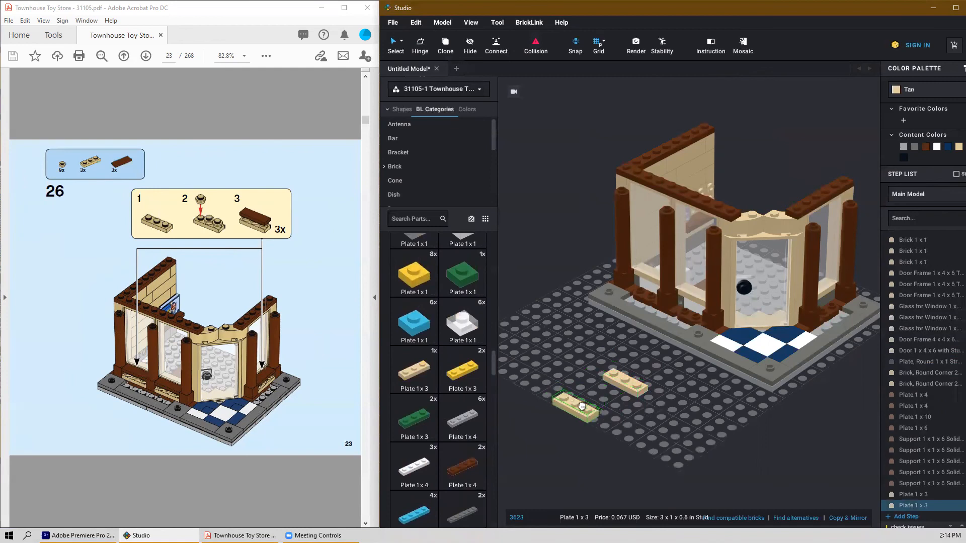
{"action": "key", "text": "Escape"}
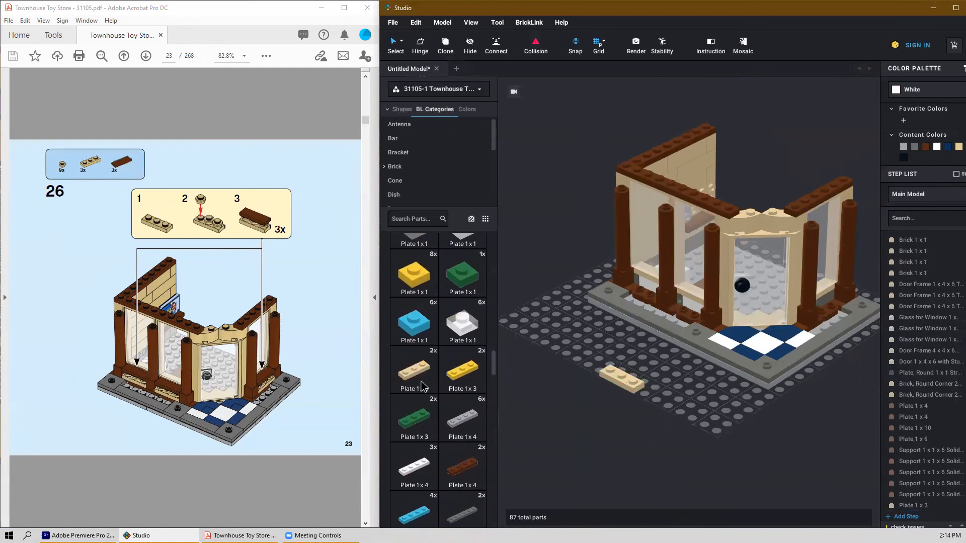
Step: Put three tan Plate, Round 1 x 1 side by side on the loose tan Plate 1 x 3
{"action": "scroll", "coordinate": [422, 378], "scroll_direction": "down", "scroll_amount": 2}
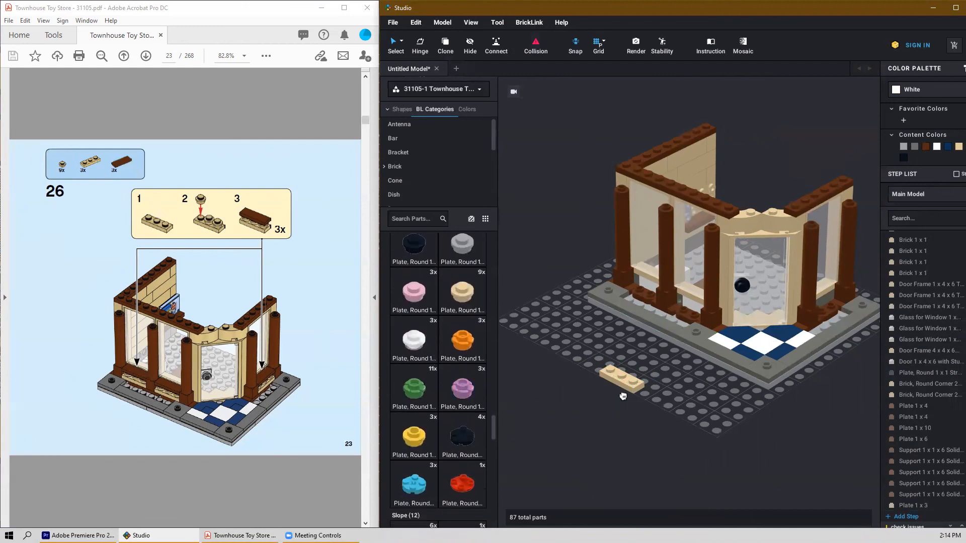
{"action": "left_click", "coordinate": [622, 370]}
{"action": "left_click", "coordinate": [633, 374]}
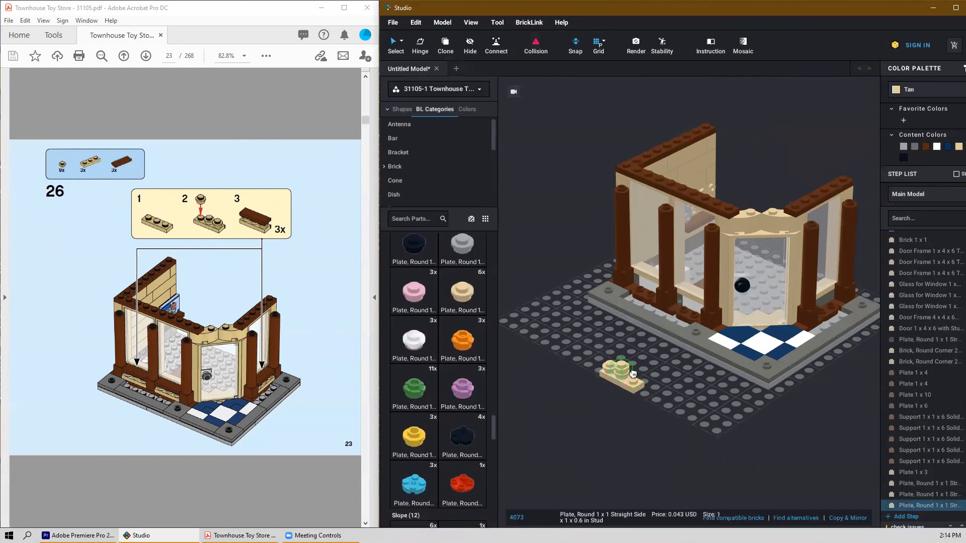
{"action": "left_click", "coordinate": [633, 376]}
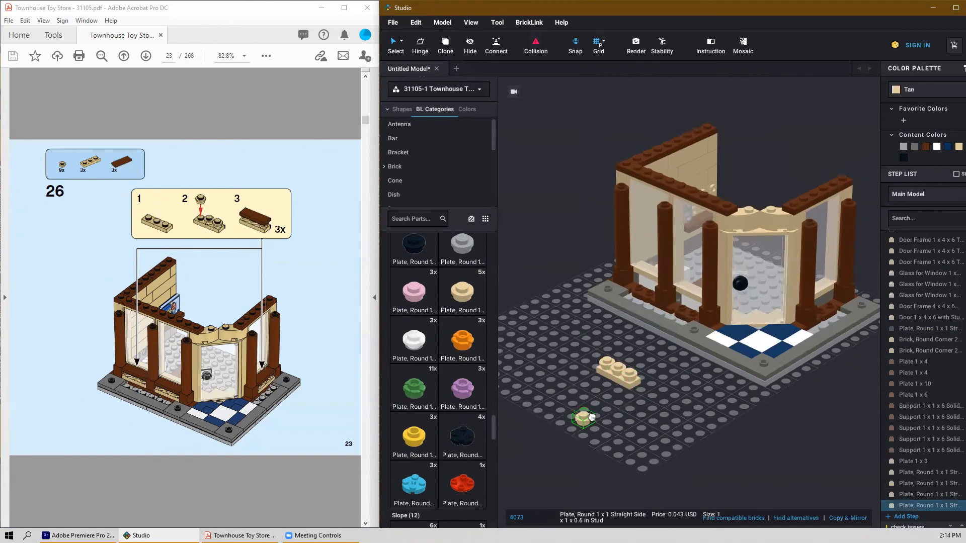
{"action": "key", "text": "Escape"}
Step: Cover the three tan round plates with a reddish brown Tile 1 x 3
{"action": "scroll", "coordinate": [419, 455], "scroll_direction": "down", "scroll_amount": 8}
{"action": "scroll", "coordinate": [419, 455], "scroll_direction": "up", "scroll_amount": 3}
{"action": "left_click_drag", "start_coordinate": [493, 447], "coordinate": [502, 512]}
{"action": "scroll", "coordinate": [459, 434], "scroll_direction": "up", "scroll_amount": 3}
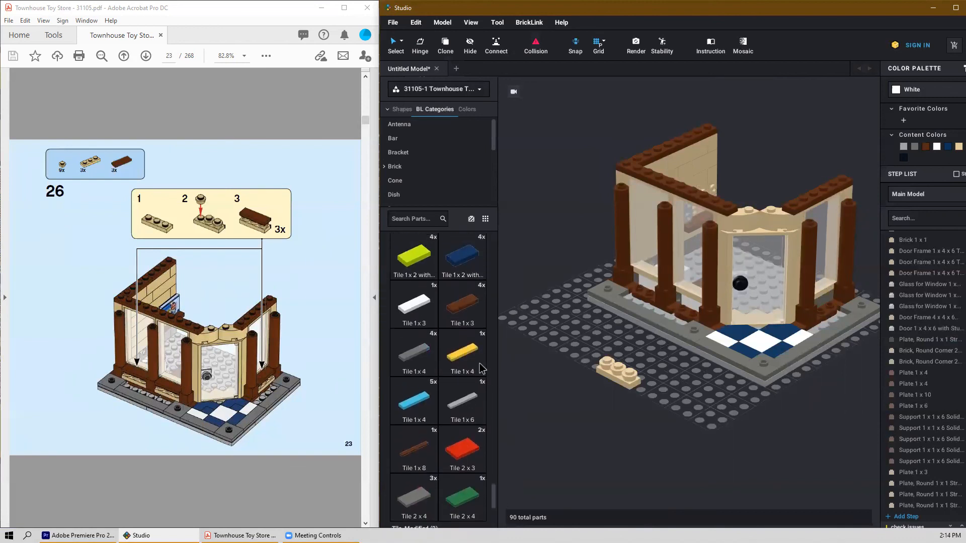
{"action": "left_click_drag", "start_coordinate": [462, 307], "coordinate": [610, 357]}
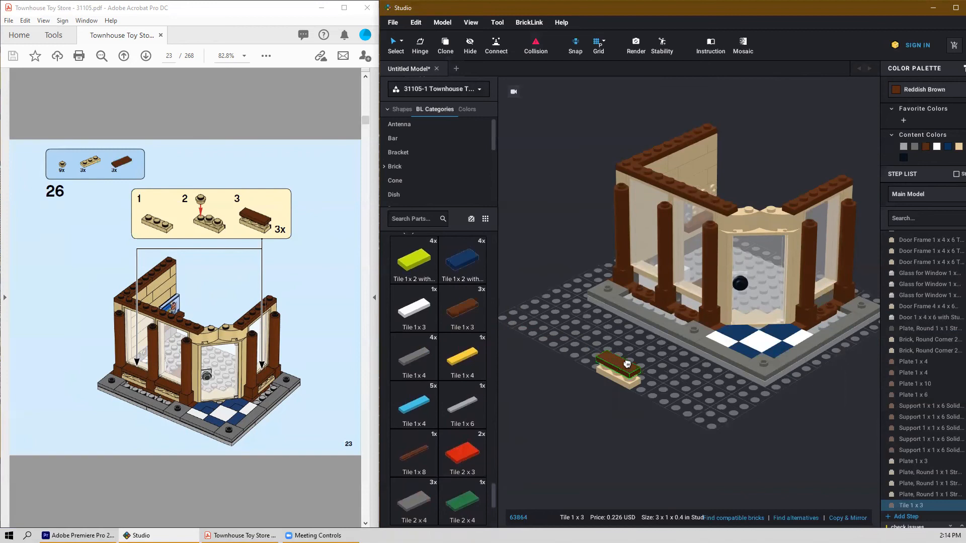
{"action": "left_click", "coordinate": [617, 359]}
{"action": "key", "text": "Escape"}
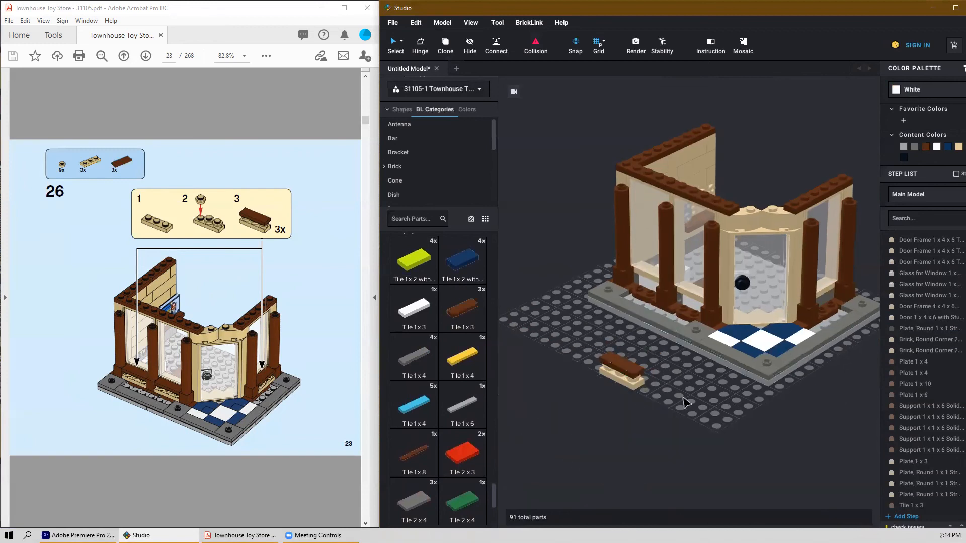
Step: Group the five parts of the loose plate-and-tile assembly into a submodel named "Window Detail"
{"action": "right_click_drag", "start_coordinate": [679, 393], "coordinate": [694, 404]}
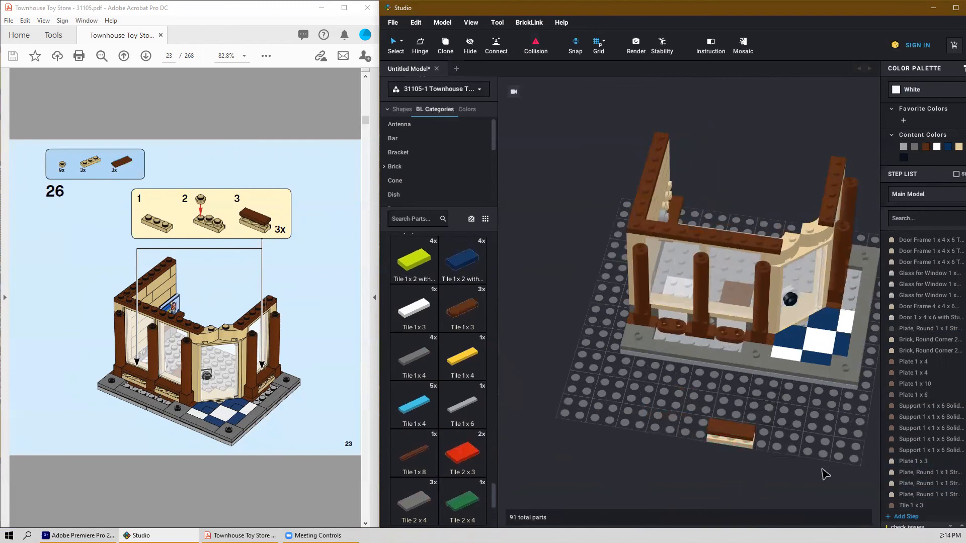
{"action": "middle_click_drag", "start_coordinate": [787, 457], "coordinate": [787, 432]}
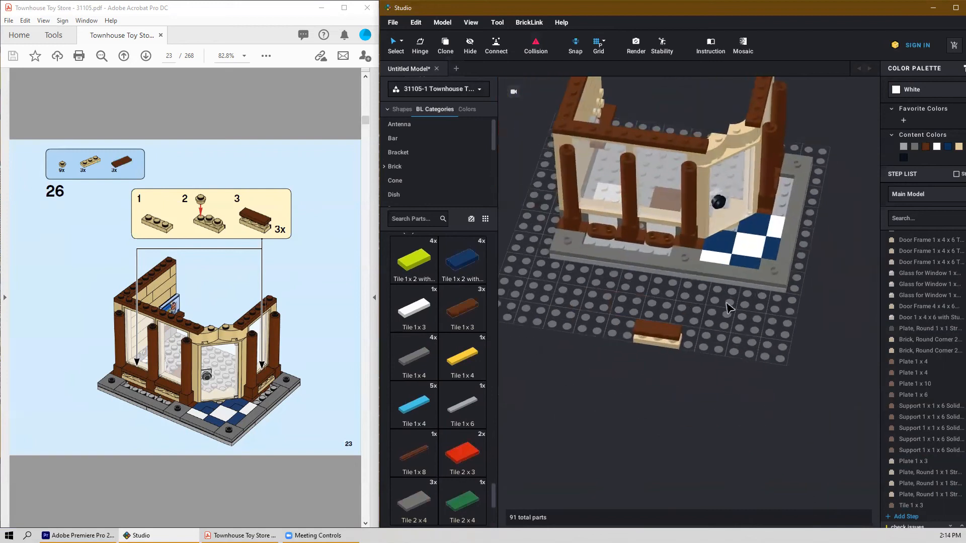
{"action": "left_click_drag", "start_coordinate": [694, 342], "coordinate": [642, 359]}
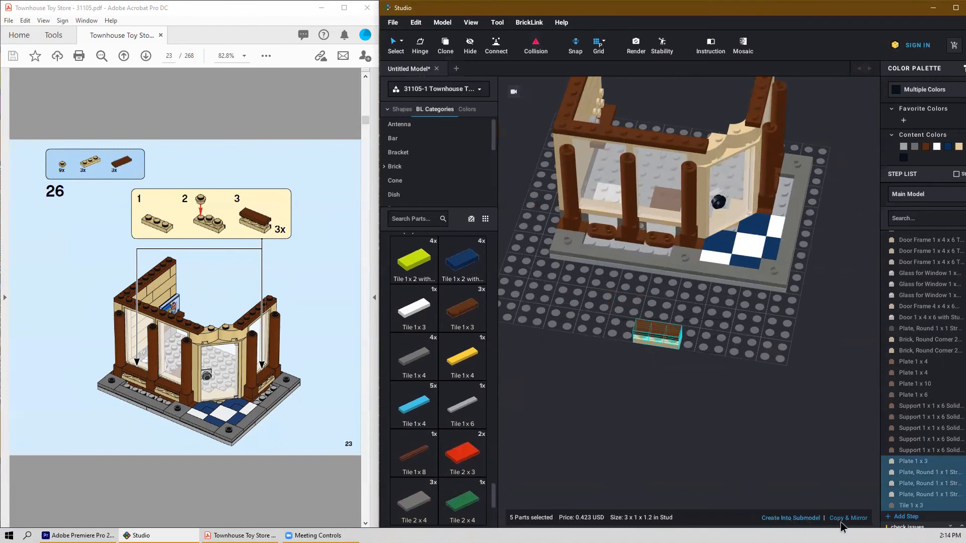
{"action": "left_click", "coordinate": [798, 518]}
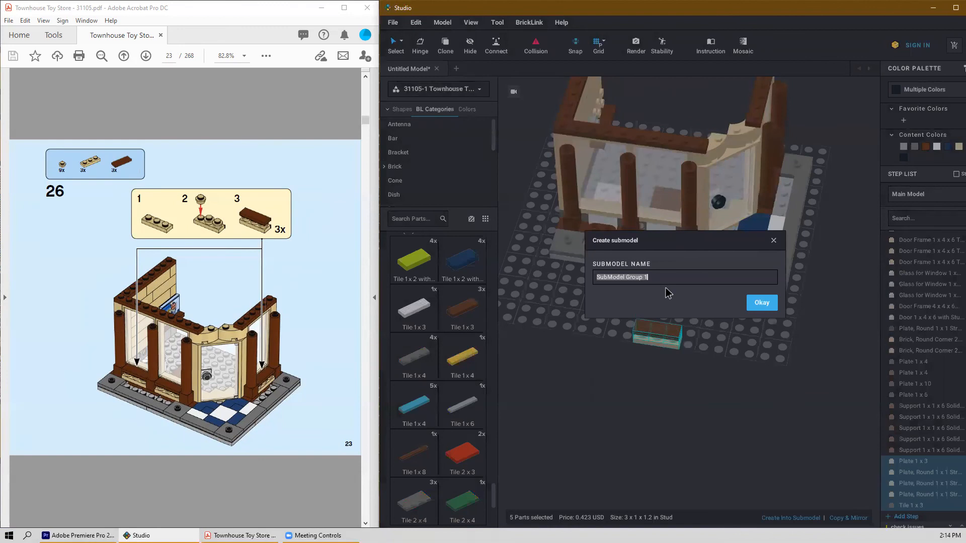
{"action": "type", "text": "Window Detail"}
{"action": "key", "text": "Return"}
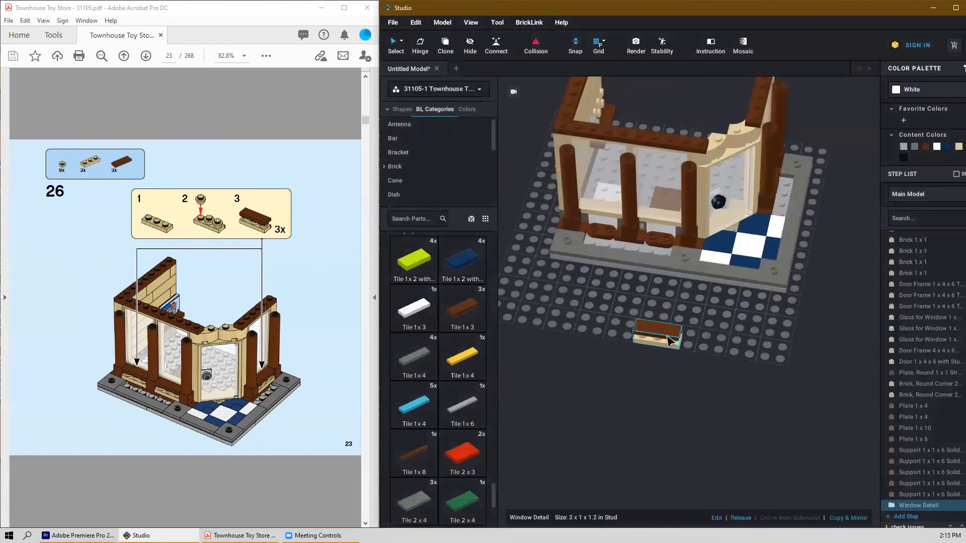
Step: Fit the Window Detail submodel between two pillars of the double-window wall and place a copy in the wall's other gap
{"action": "left_click_drag", "start_coordinate": [659, 346], "coordinate": [607, 223]}
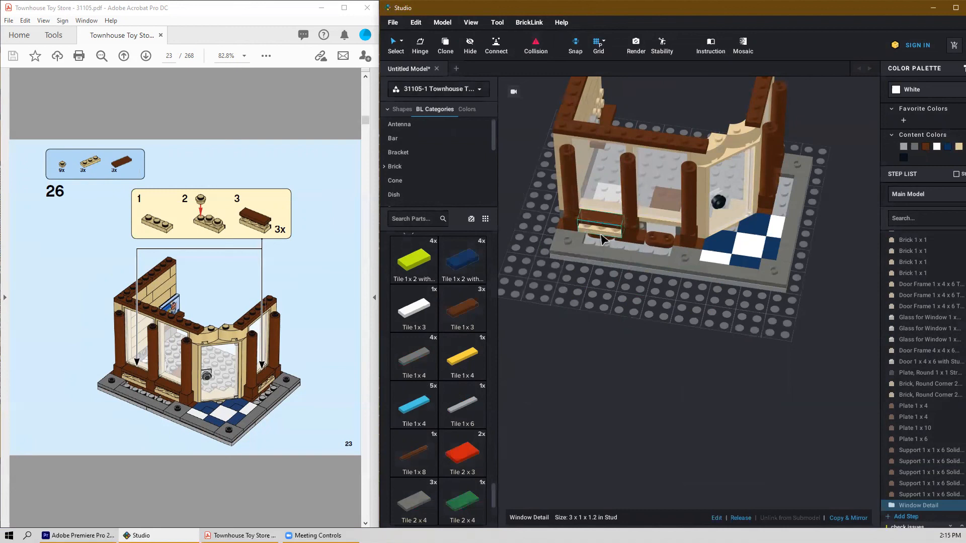
{"action": "right_click", "coordinate": [597, 221]}
{"action": "left_click", "coordinate": [613, 227]}
{"action": "right_click", "coordinate": [627, 321]}
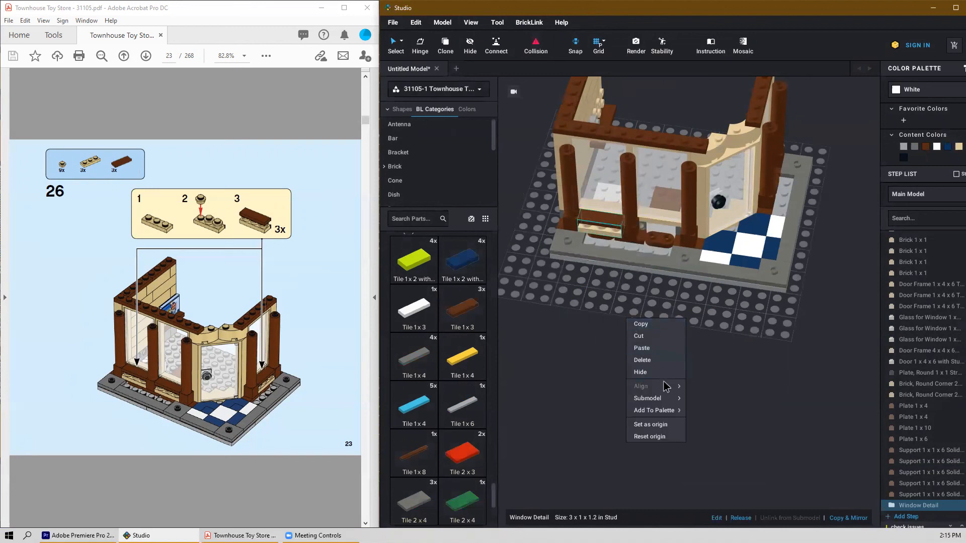
{"action": "left_click", "coordinate": [666, 336]}
{"action": "left_click_drag", "start_coordinate": [678, 313], "coordinate": [664, 238]}
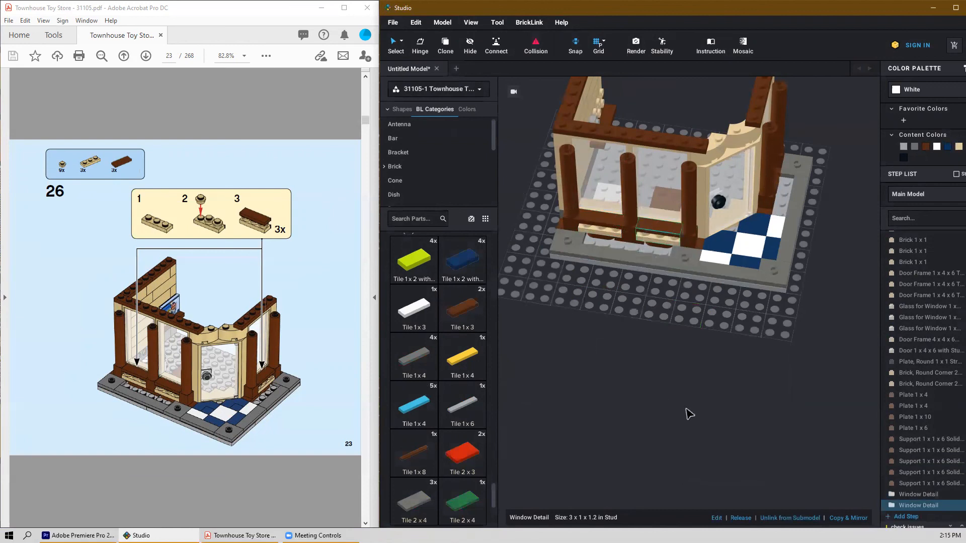
{"action": "left_click", "coordinate": [715, 450]}
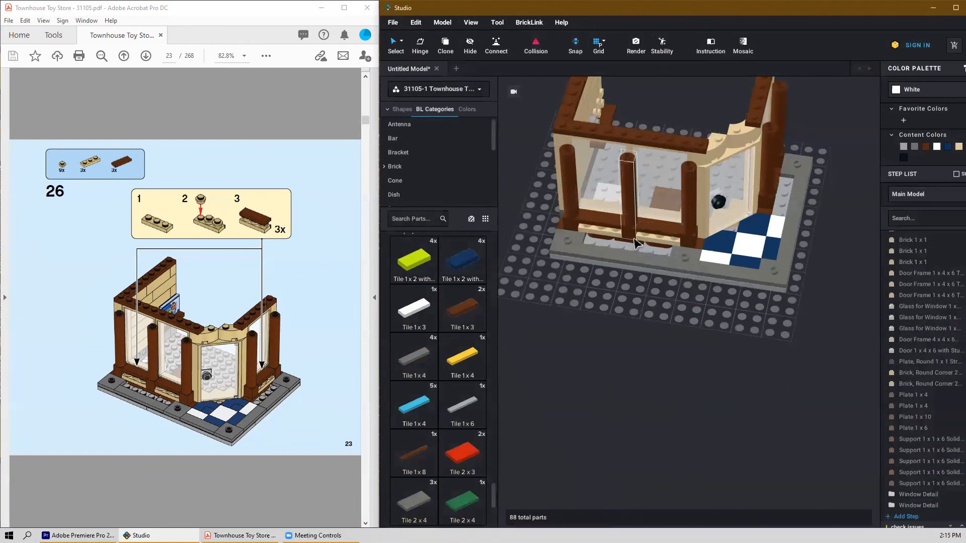
Step: Clone the Window Detail submodel and place it between the two pillars below the single window
{"action": "left_click", "coordinate": [447, 45]}
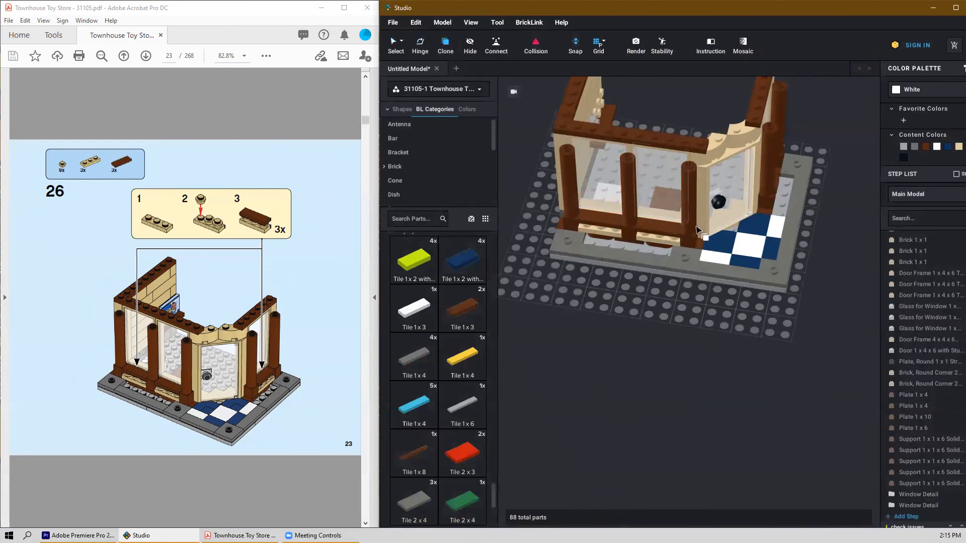
{"action": "left_click", "coordinate": [672, 240]}
{"action": "mouse_move", "coordinate": [808, 249]}
{"action": "right_mouse_down"}
{"action": "mouse_move", "coordinate": [778, 246]}
{"action": "mouse_move", "coordinate": [722, 282]}
{"action": "right_mouse_up"}
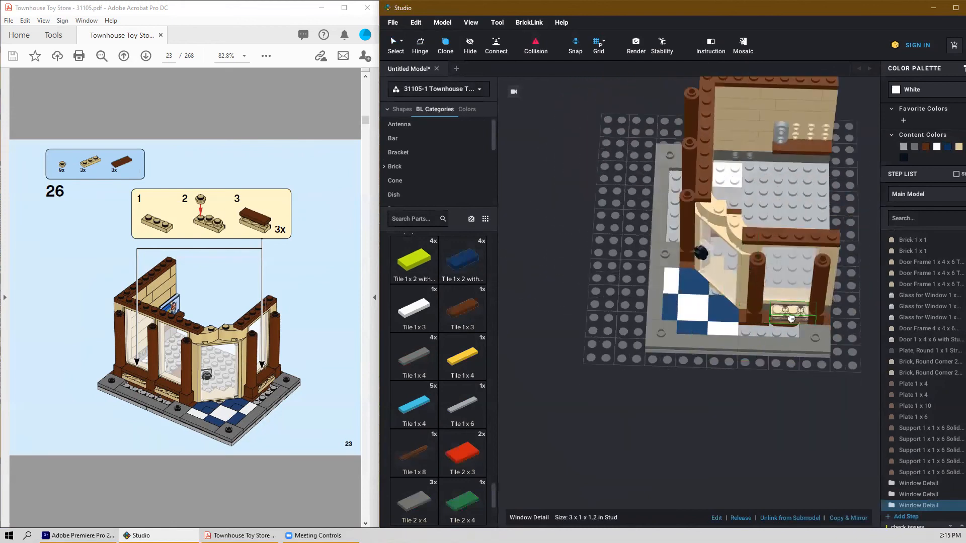
{"action": "left_click", "coordinate": [791, 319]}
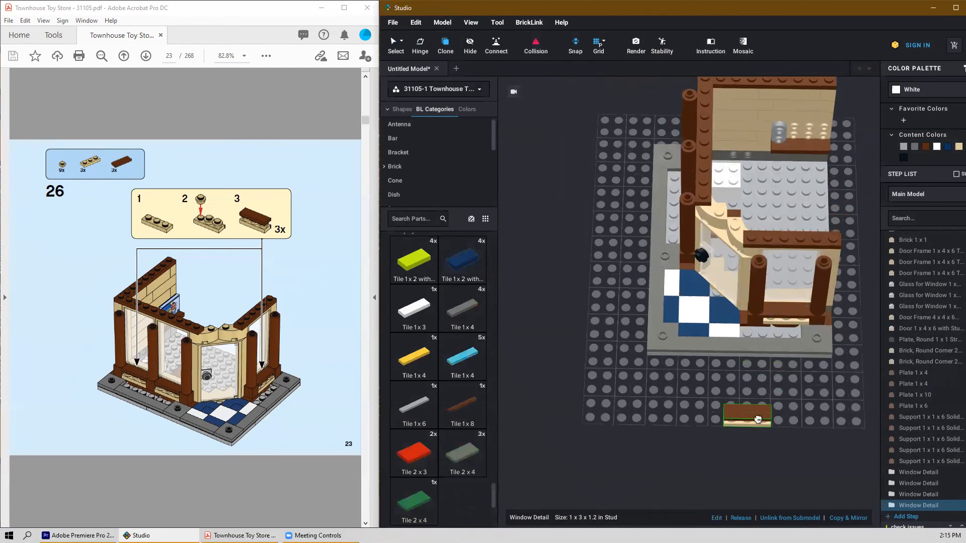
{"action": "key", "text": "Escape"}
{"action": "mouse_move", "coordinate": [736, 422]}
{"action": "right_mouse_down"}
{"action": "mouse_move", "coordinate": [748, 397]}
{"action": "mouse_move", "coordinate": [790, 400]}
{"action": "mouse_move", "coordinate": [759, 403]}
{"action": "mouse_move", "coordinate": [750, 323]}
{"action": "right_mouse_up"}
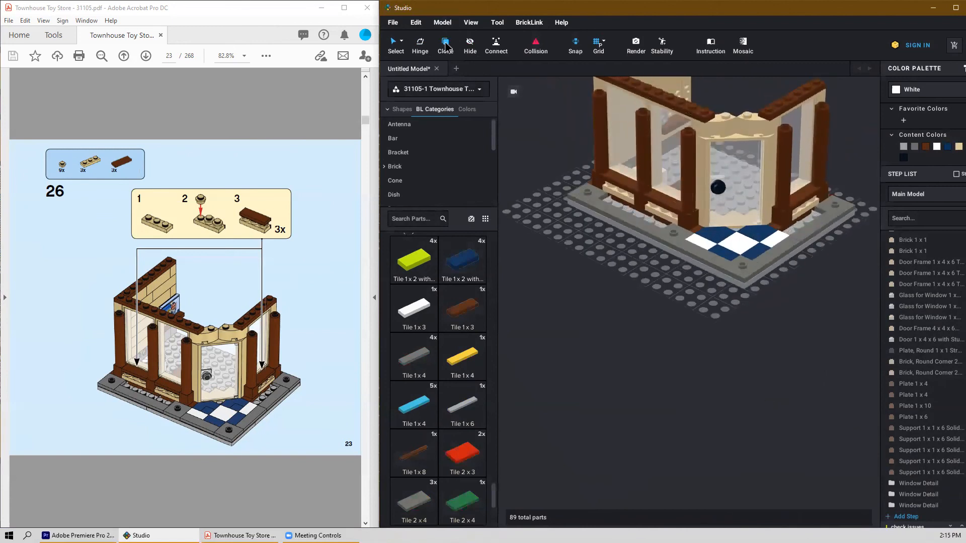
{"action": "key", "text": "c"}
{"action": "key", "text": "h"}
{"action": "key", "text": "v"}
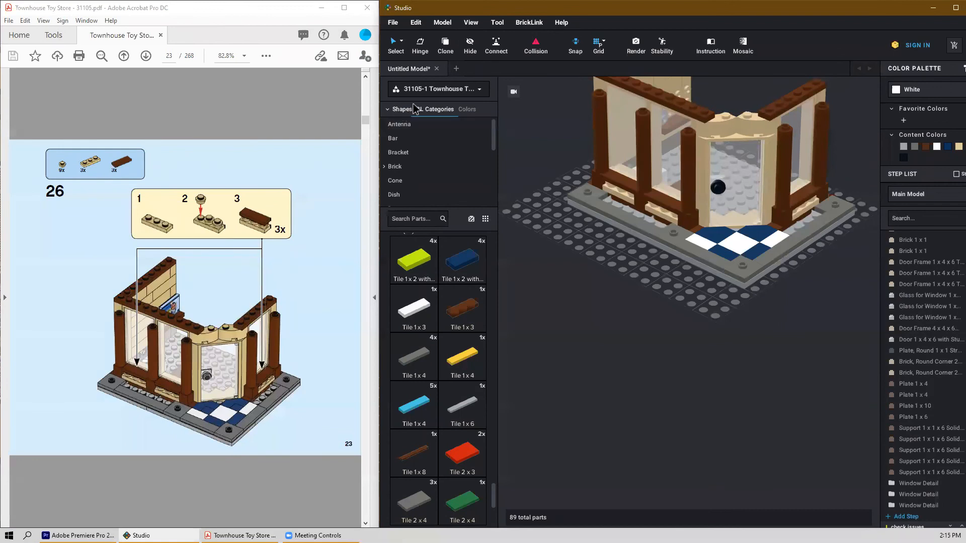
{"action": "left_click", "coordinate": [429, 50]}
{"action": "key", "text": "c"}
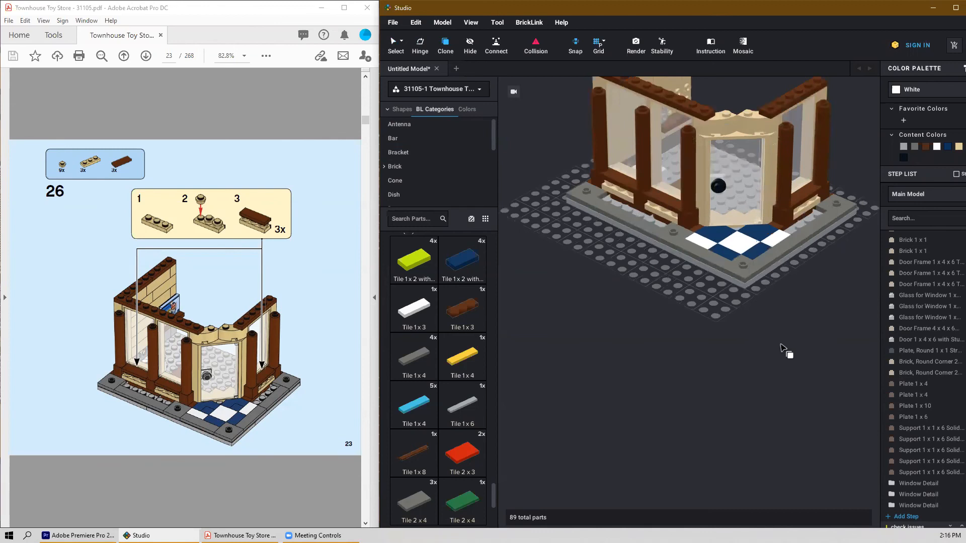
{"action": "middle_click_drag", "start_coordinate": [780, 346], "coordinate": [754, 399]}
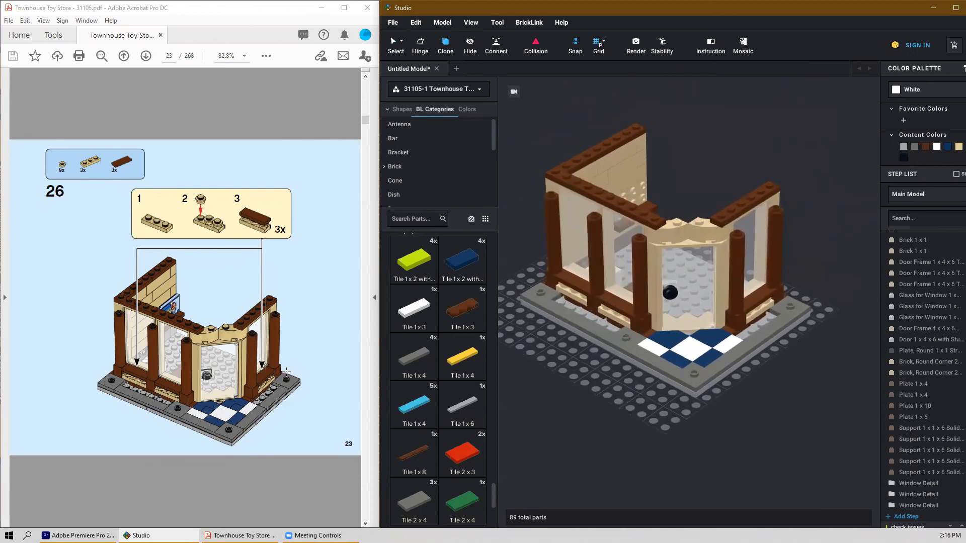
Step: Advance the instructions to step 27 and place a black Bar 1L with 1 x 1 Round Plate on the empty grid before the building
{"action": "scroll", "coordinate": [287, 374], "scroll_direction": "down", "scroll_amount": 3}
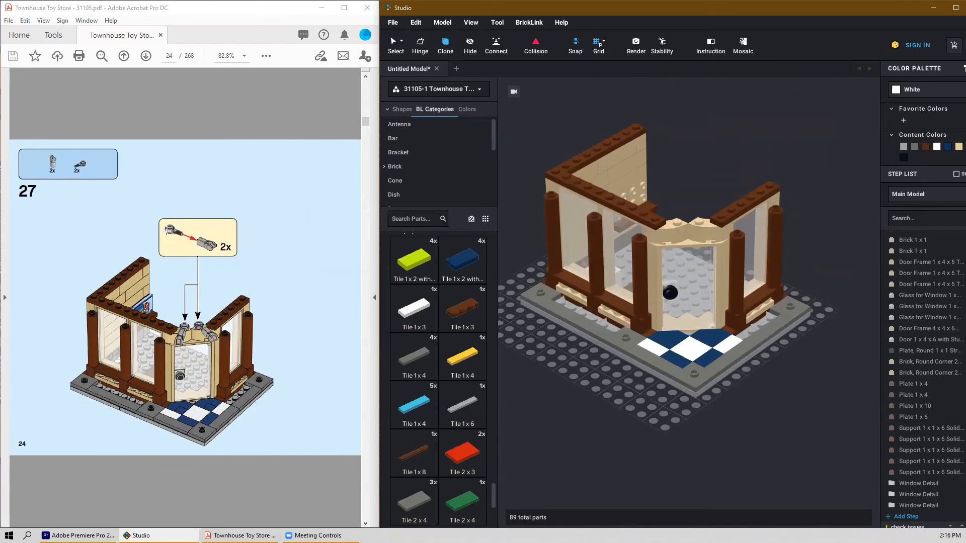
{"action": "scroll", "coordinate": [436, 316], "scroll_direction": "down", "scroll_amount": 5}
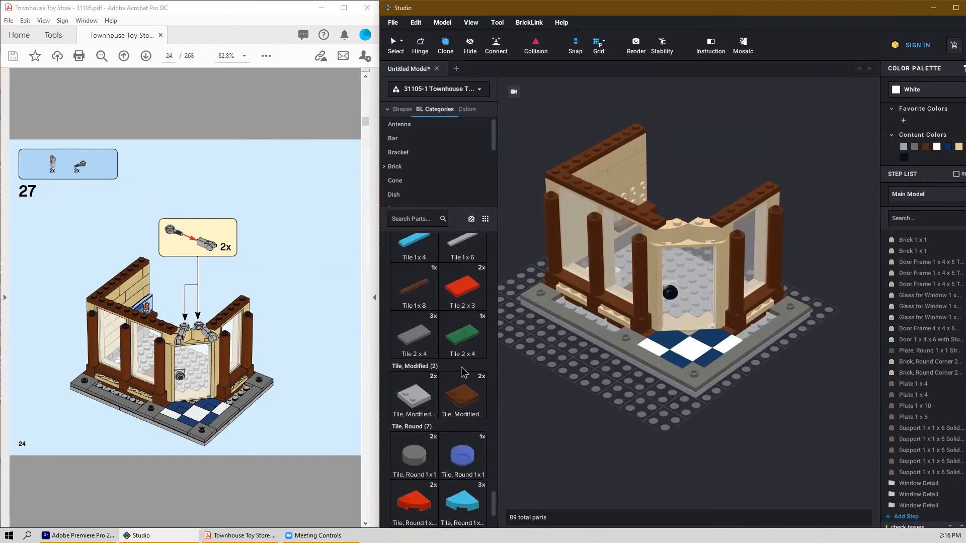
{"action": "scroll", "coordinate": [463, 372], "scroll_direction": "down", "scroll_amount": 10}
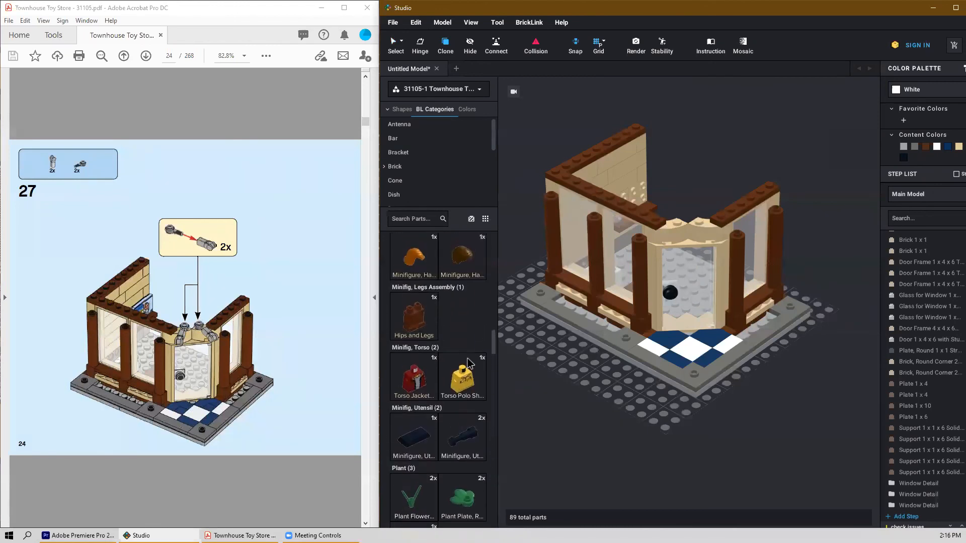
{"action": "scroll", "coordinate": [464, 390], "scroll_direction": "up", "scroll_amount": 3}
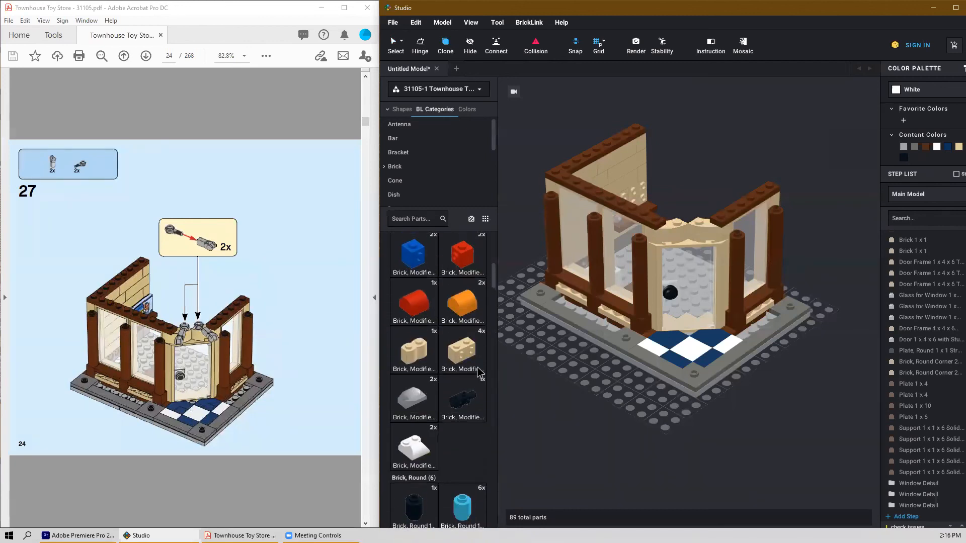
{"action": "scroll", "coordinate": [482, 371], "scroll_direction": "up", "scroll_amount": 3}
{"action": "scroll", "coordinate": [463, 375], "scroll_direction": "down", "scroll_amount": 1}
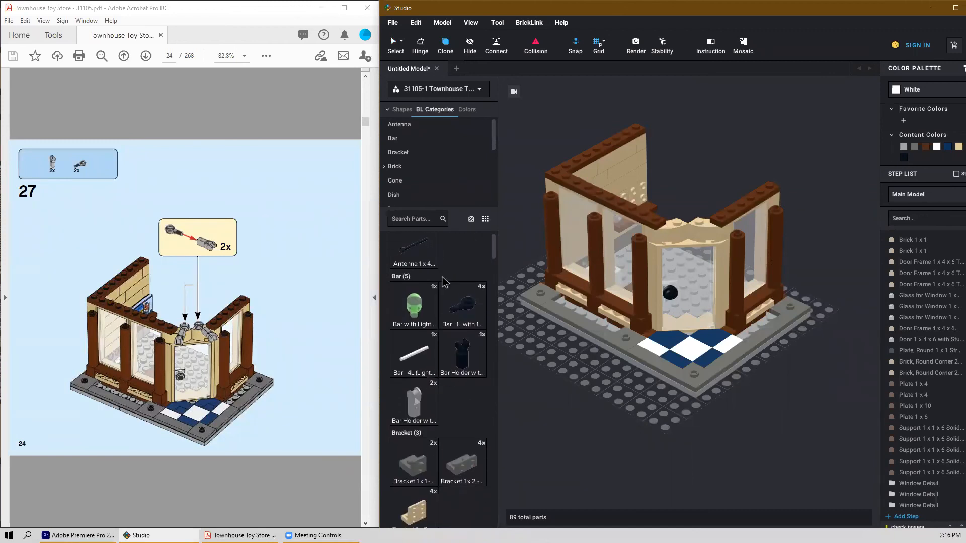
{"action": "left_click", "coordinate": [469, 311]}
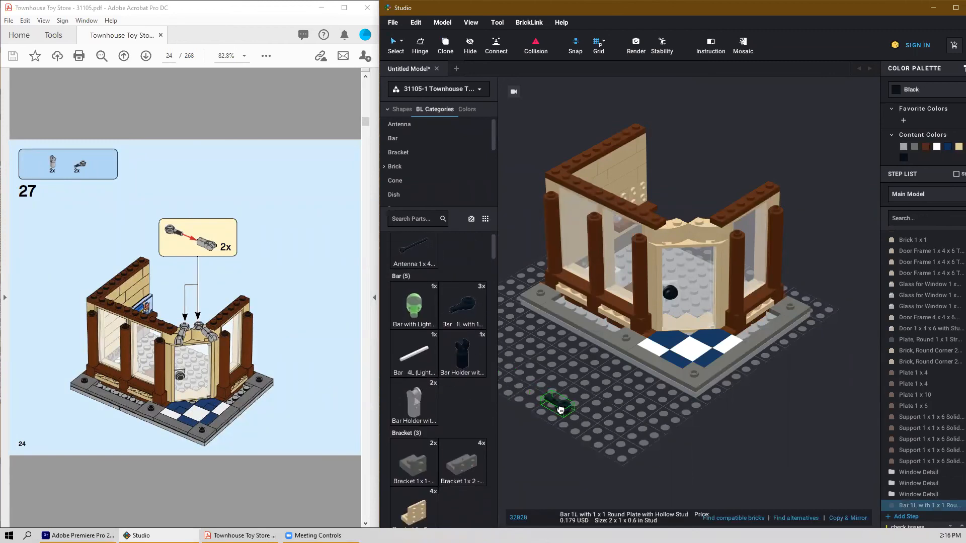
{"action": "left_click", "coordinate": [560, 405]}
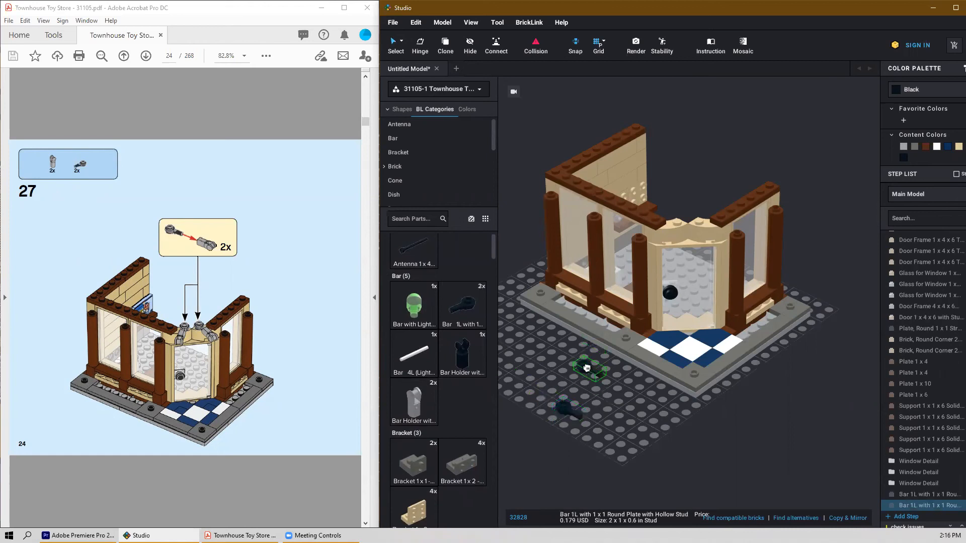
Step: Turn the light bluish gray Bar Holder with Handle to lie flat and place two of them by the black bar
{"action": "left_click", "coordinate": [406, 409]}
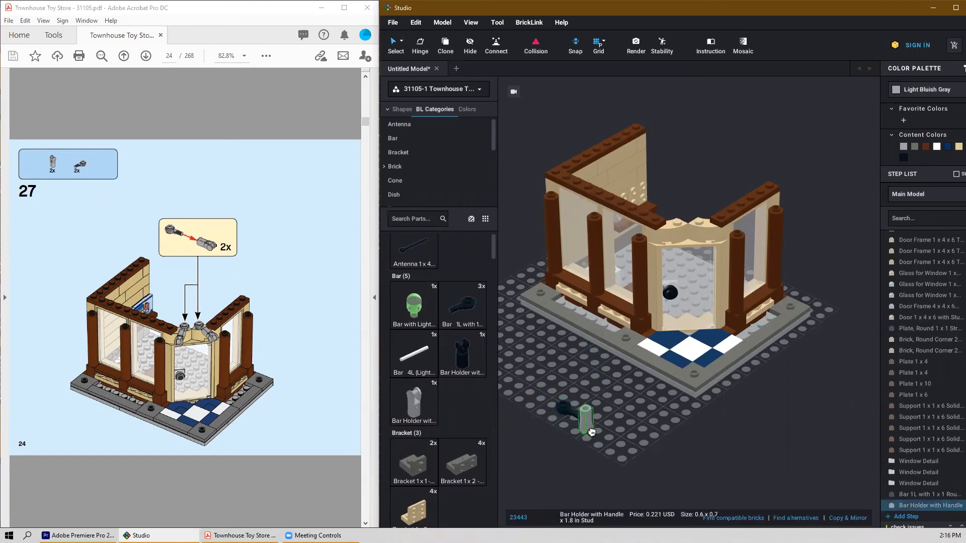
{"action": "key", "text": "Up"}
{"action": "left_click", "coordinate": [590, 430]}
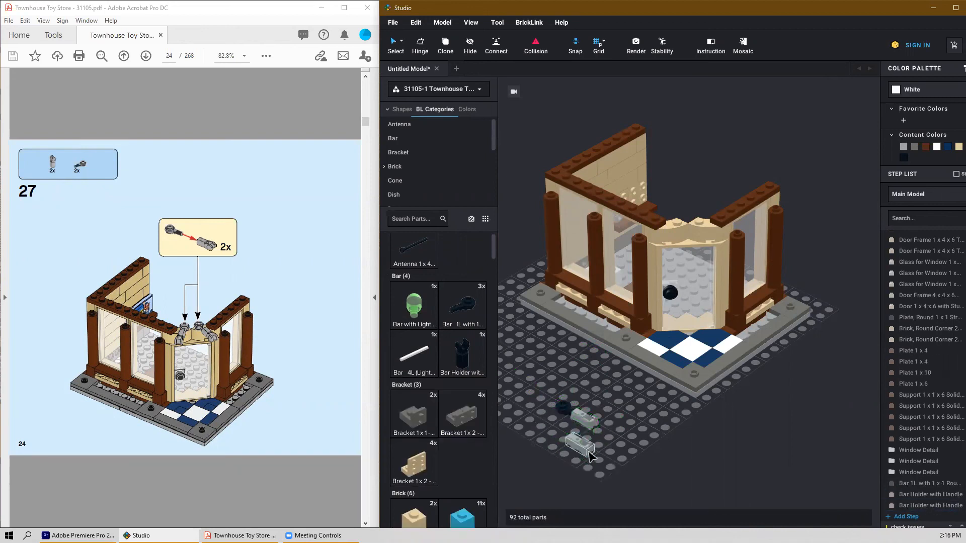
Step: Discard the extra Bar Holder with Handle and slide the placed one onto the end of the black bar
{"action": "key", "text": "Escape"}
{"action": "scroll", "coordinate": [584, 442], "scroll_direction": "up", "scroll_amount": 5}
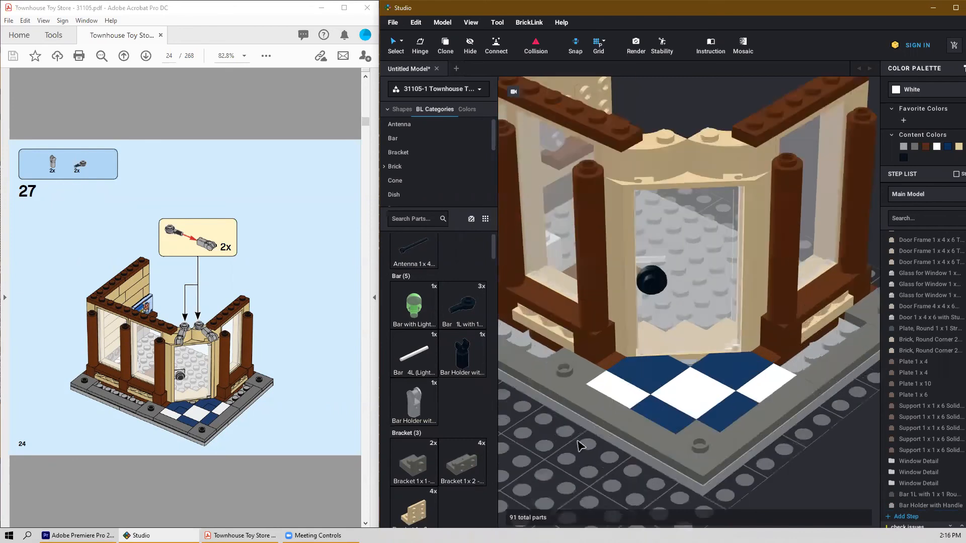
{"action": "scroll", "coordinate": [570, 427], "scroll_direction": "up", "scroll_amount": 4}
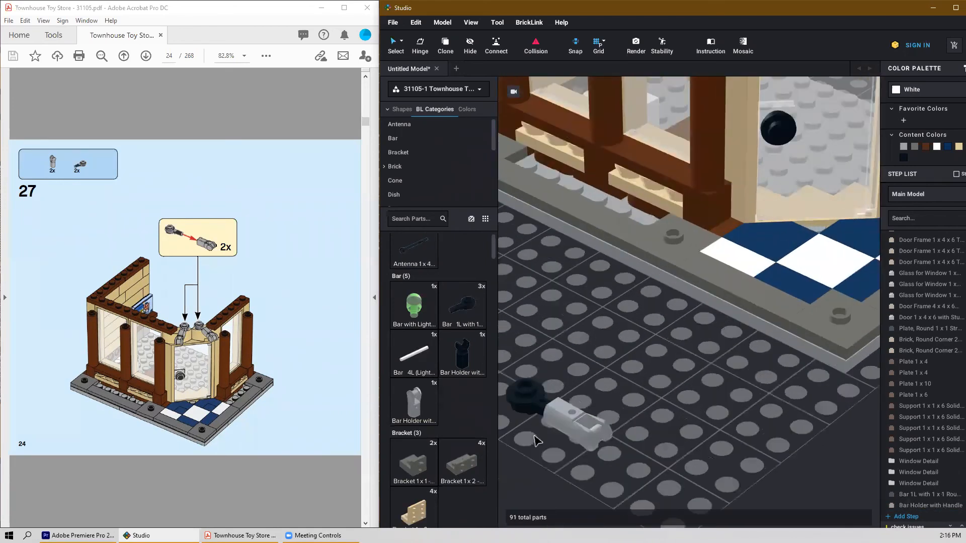
{"action": "left_click", "coordinate": [586, 410]}
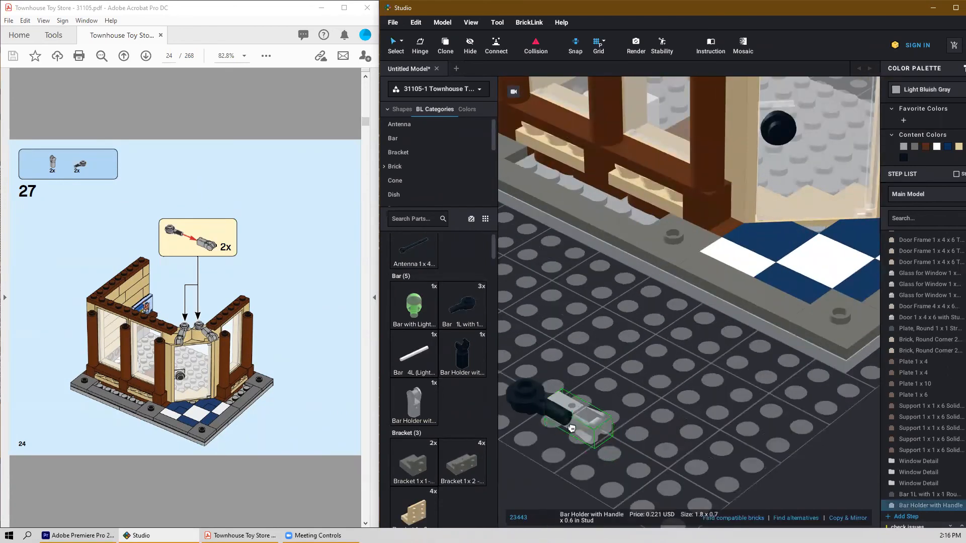
{"action": "mouse_move", "coordinate": [564, 429]}
{"action": "left_mouse_down"}
{"action": "mouse_move", "coordinate": [579, 440]}
{"action": "mouse_move", "coordinate": [556, 419]}
{"action": "left_mouse_up"}
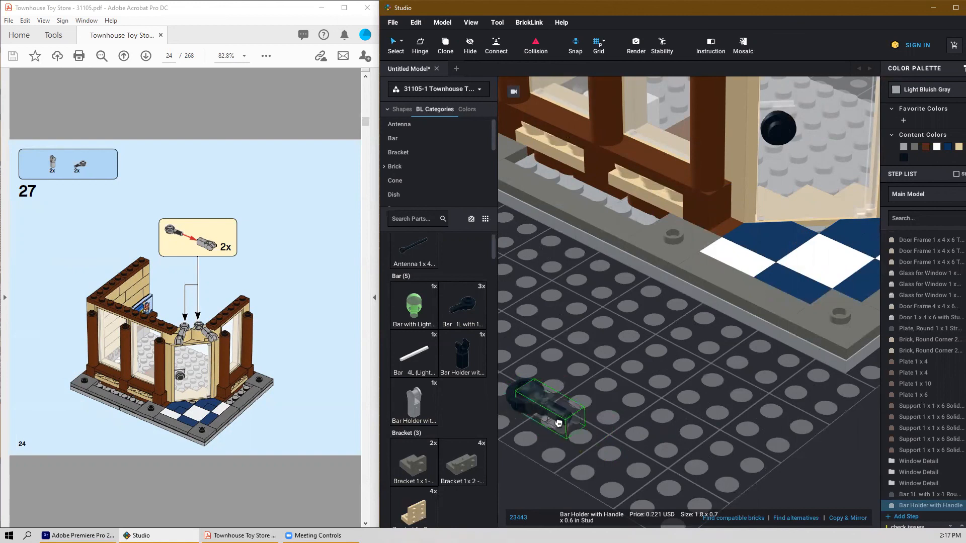
{"action": "left_click_drag", "start_coordinate": [543, 405], "coordinate": [561, 440]}
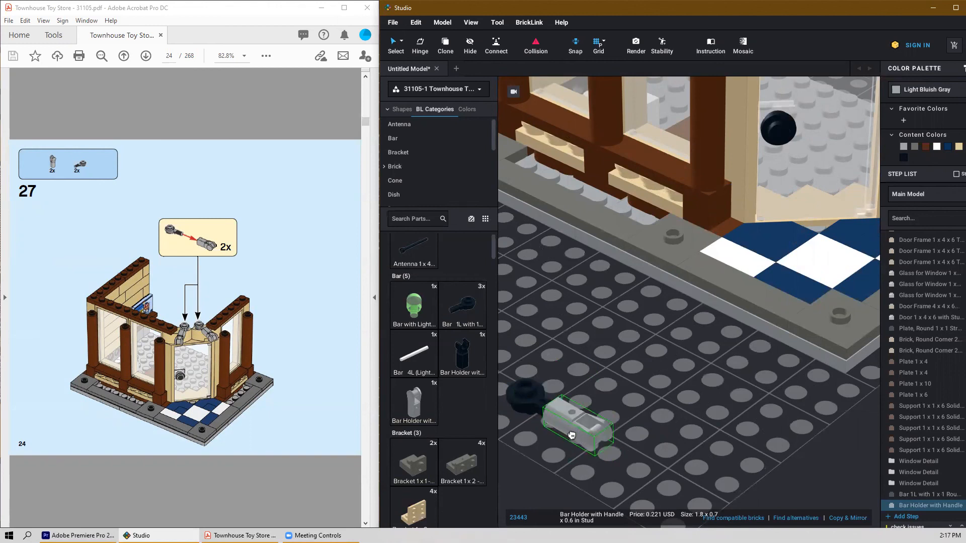
{"action": "mouse_move", "coordinate": [589, 436]}
{"action": "left_mouse_down"}
{"action": "mouse_move", "coordinate": [619, 456]}
{"action": "mouse_move", "coordinate": [566, 450]}
{"action": "mouse_move", "coordinate": [575, 431]}
{"action": "mouse_move", "coordinate": [556, 400]}
{"action": "mouse_move", "coordinate": [576, 448]}
{"action": "mouse_move", "coordinate": [585, 427]}
{"action": "mouse_move", "coordinate": [561, 418]}
{"action": "mouse_move", "coordinate": [571, 428]}
{"action": "left_mouse_up"}
{"action": "left_click", "coordinate": [640, 392]}
Step: Duplicate the black bar and holder assembly and place the copy on a stud of the tan arch above the door
{"action": "scroll", "coordinate": [635, 379], "scroll_direction": "down", "scroll_amount": 2}
{"action": "right_click_drag", "start_coordinate": [635, 379], "coordinate": [655, 377]}
{"action": "scroll", "coordinate": [643, 387], "scroll_direction": "down", "scroll_amount": 1}
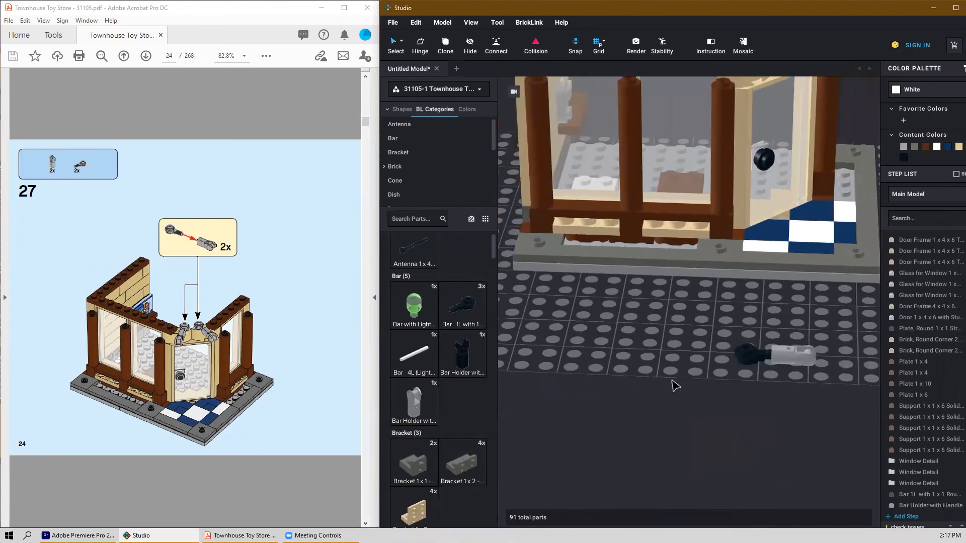
{"action": "right_click_drag", "start_coordinate": [817, 424], "coordinate": [765, 418]}
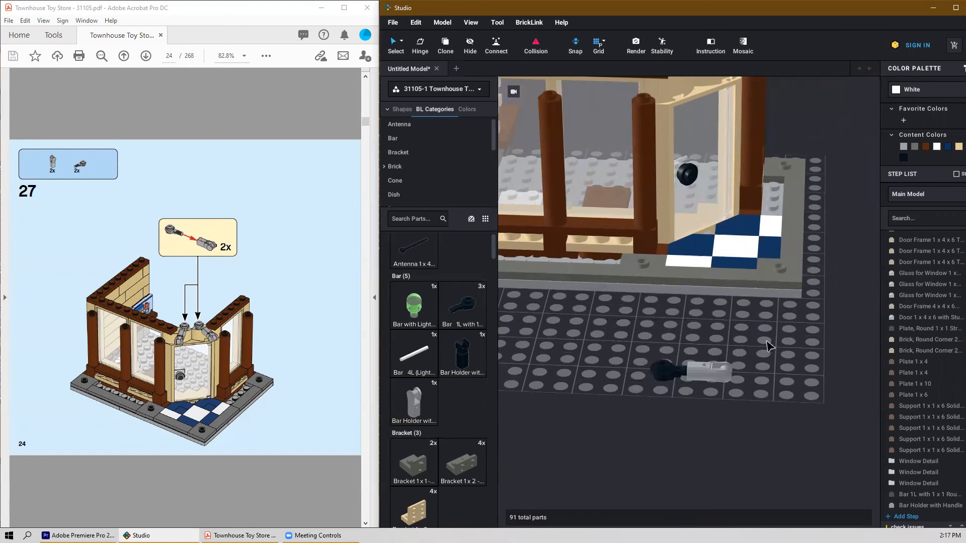
{"action": "left_click_drag", "start_coordinate": [765, 341], "coordinate": [605, 390]}
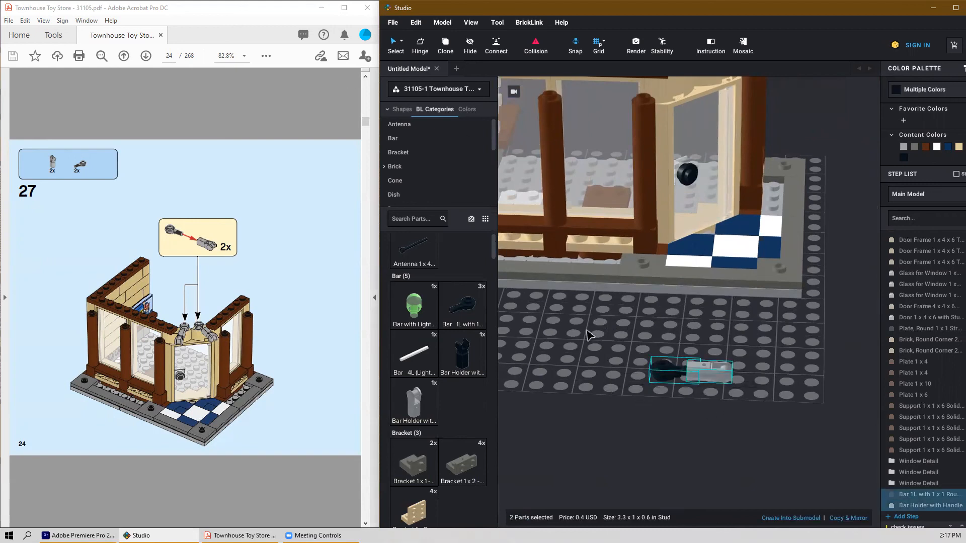
{"action": "key", "text": "ctrl+v"}
{"action": "scroll", "coordinate": [710, 322], "scroll_direction": "down", "scroll_amount": 2}
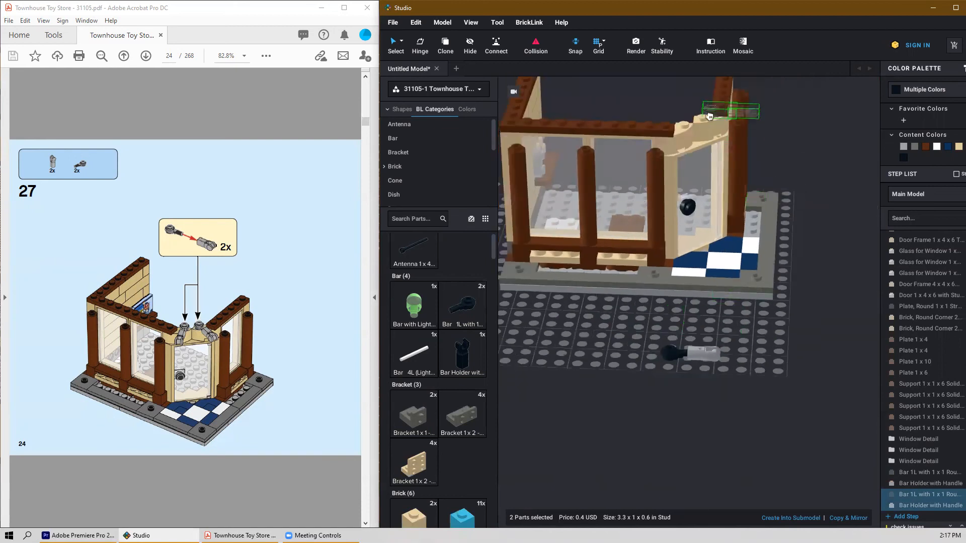
{"action": "left_click", "coordinate": [707, 120]}
Step: Move the original bar and holder assembly from the grid onto the other stud above the door
{"action": "left_click", "coordinate": [671, 355]}
{"action": "left_click_drag", "start_coordinate": [668, 358], "coordinate": [688, 131]}
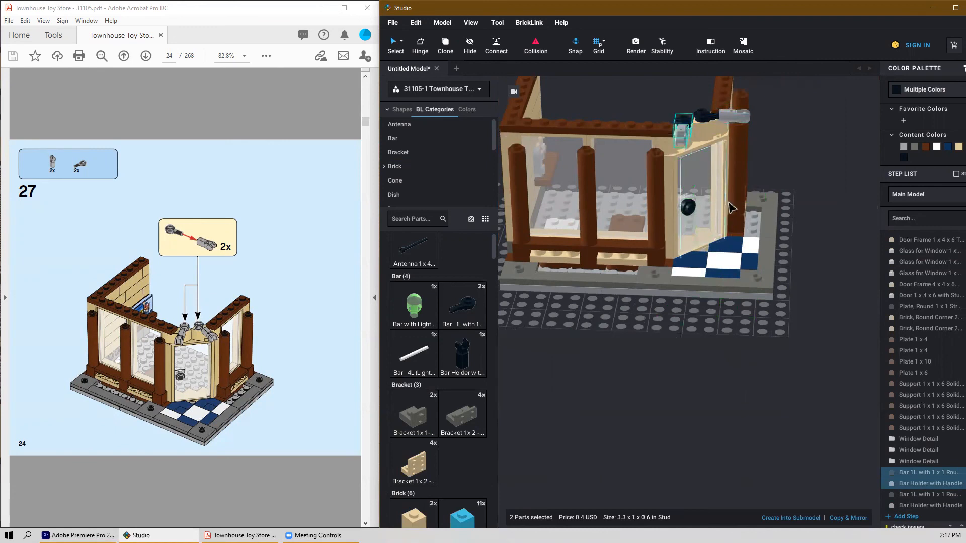
{"action": "scroll", "coordinate": [695, 240], "scroll_direction": "up", "scroll_amount": 2}
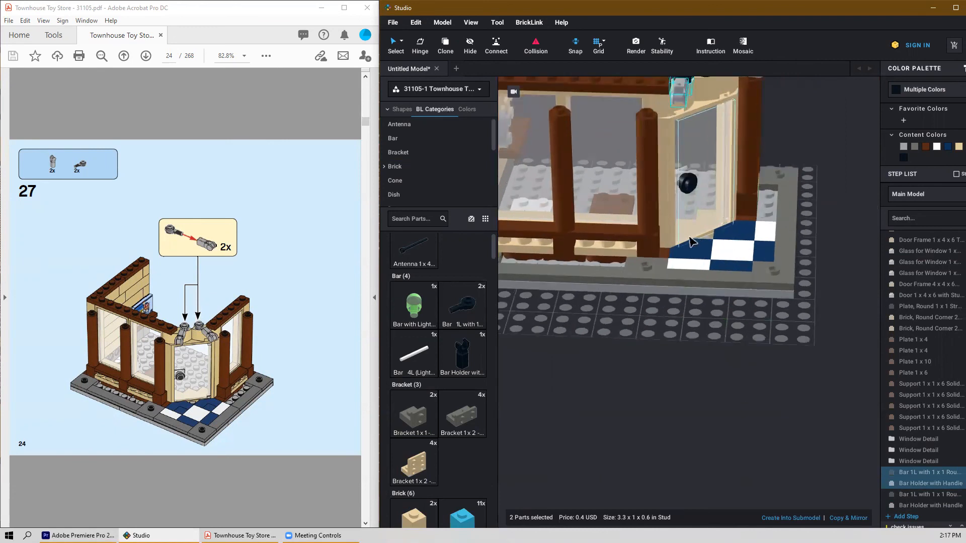
{"action": "mouse_move", "coordinate": [764, 231]}
{"action": "left_mouse_down"}
{"action": "mouse_move", "coordinate": [736, 334]}
{"action": "mouse_move", "coordinate": [796, 227]}
{"action": "mouse_move", "coordinate": [790, 182]}
{"action": "mouse_move", "coordinate": [766, 230]}
{"action": "left_mouse_up"}
{"action": "left_click", "coordinate": [758, 375]}
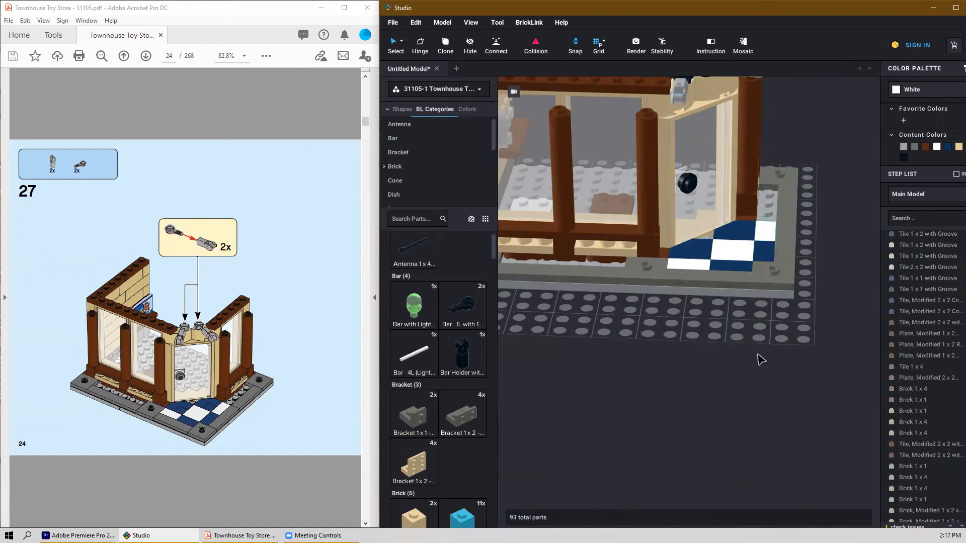
Step: Rotate the lamp arm nearest the double-window wall with Hinge so it points outward over the door front
{"action": "scroll", "coordinate": [760, 358], "scroll_direction": "down", "scroll_amount": 3}
{"action": "right_click_drag", "start_coordinate": [793, 329], "coordinate": [768, 347]}
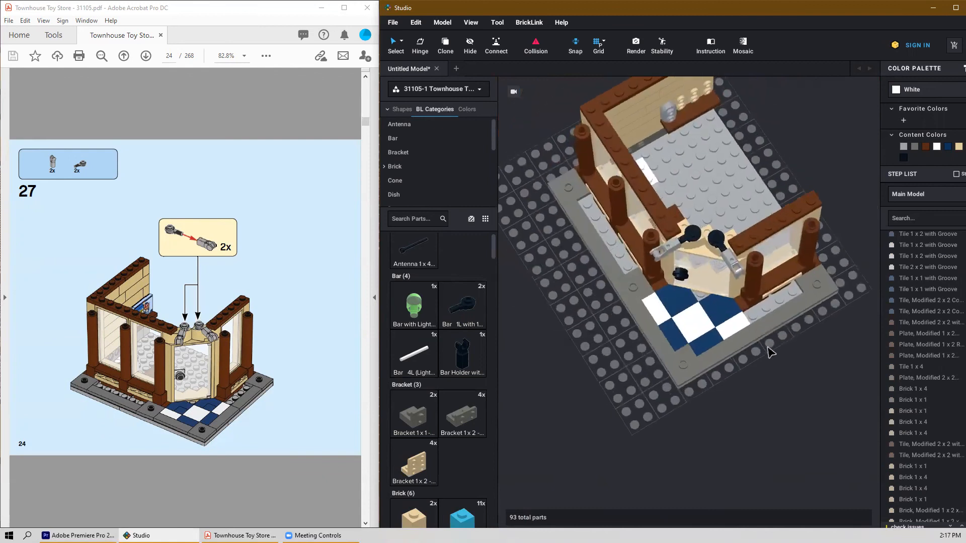
{"action": "scroll", "coordinate": [785, 319], "scroll_direction": "up", "scroll_amount": 5}
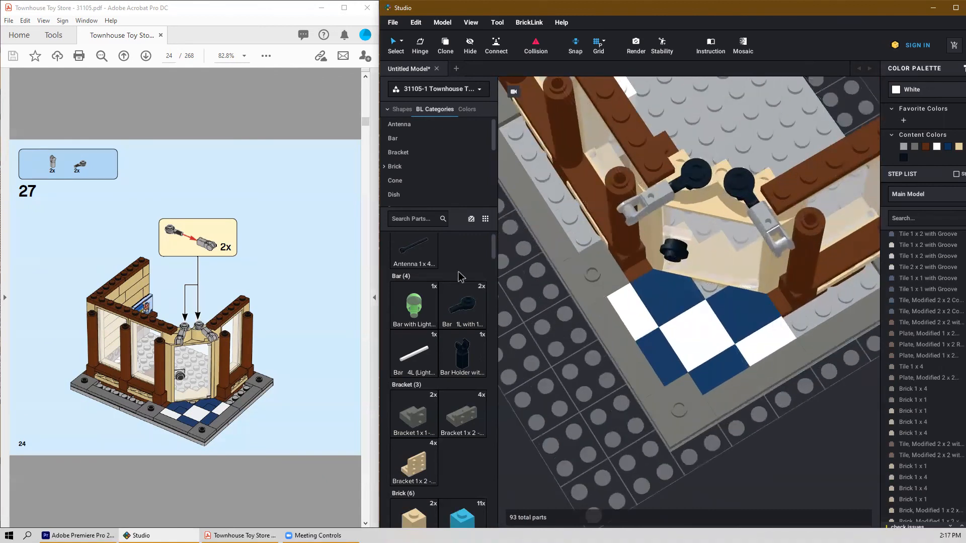
{"action": "left_click", "coordinate": [695, 182]}
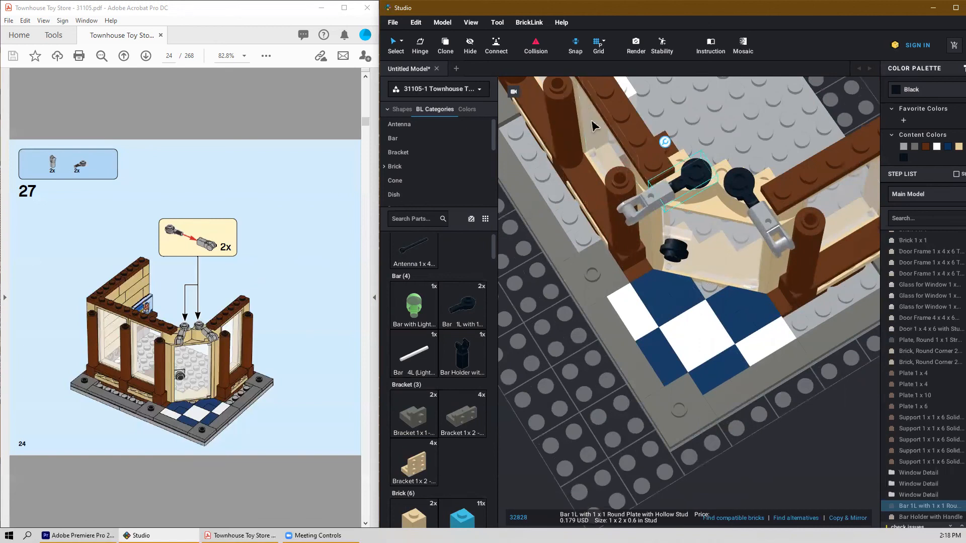
{"action": "key", "text": "h"}
{"action": "left_click_drag", "start_coordinate": [695, 177], "coordinate": [715, 149]}
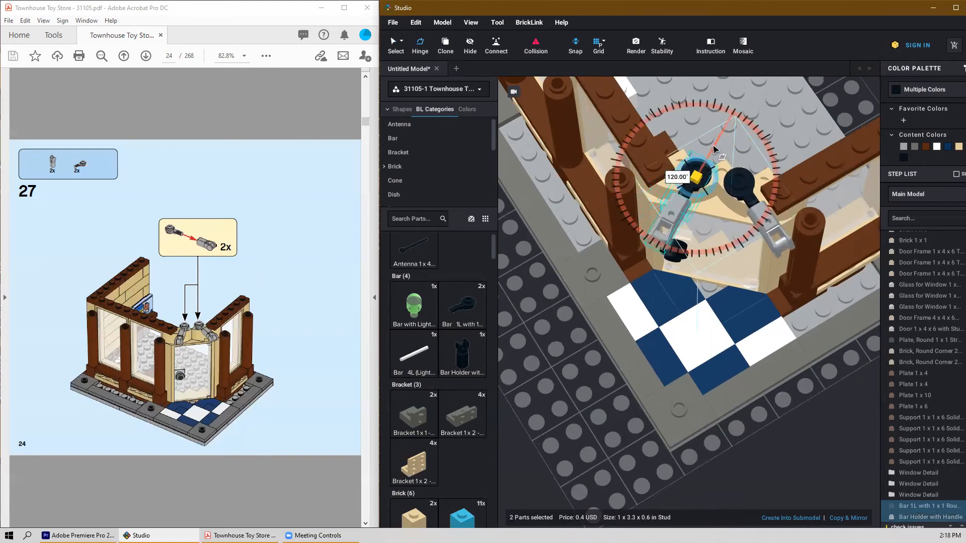
{"action": "left_click_drag", "start_coordinate": [715, 148], "coordinate": [719, 149]}
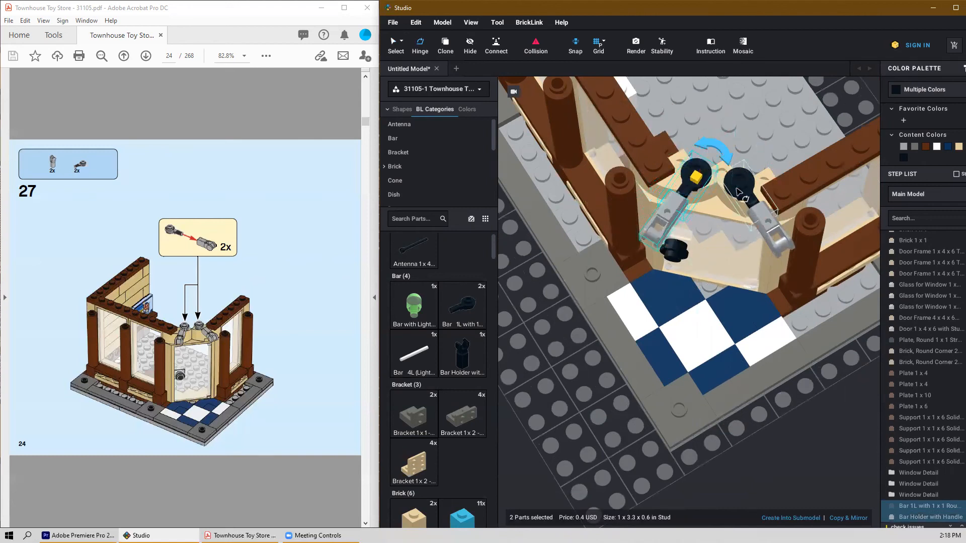
Step: Rotate the second lamp arm above the door with Hinge so it mirrors the first arm's angle
{"action": "left_click", "coordinate": [746, 173]}
{"action": "left_click", "coordinate": [743, 187]}
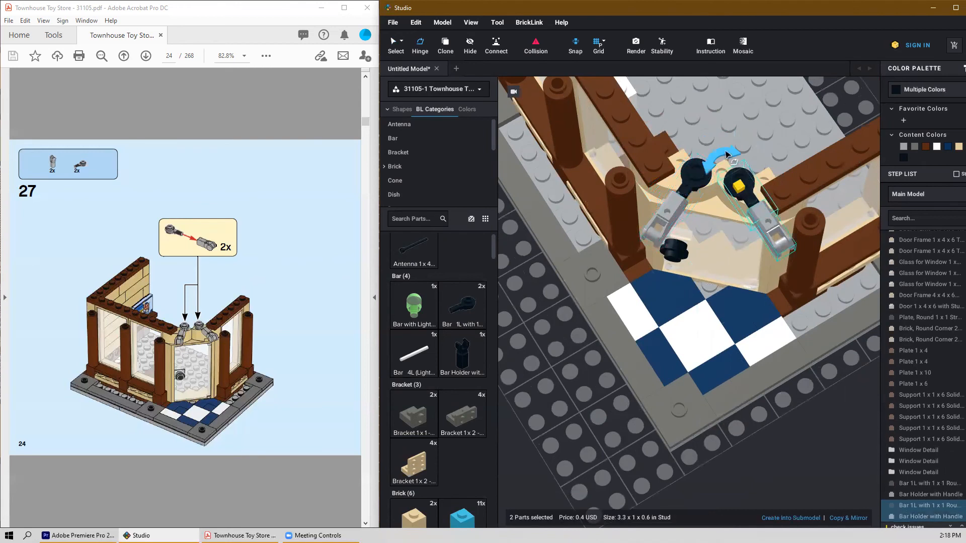
{"action": "left_click_drag", "start_coordinate": [728, 152], "coordinate": [747, 154]}
{"action": "right_click_drag", "start_coordinate": [546, 355], "coordinate": [582, 374]}
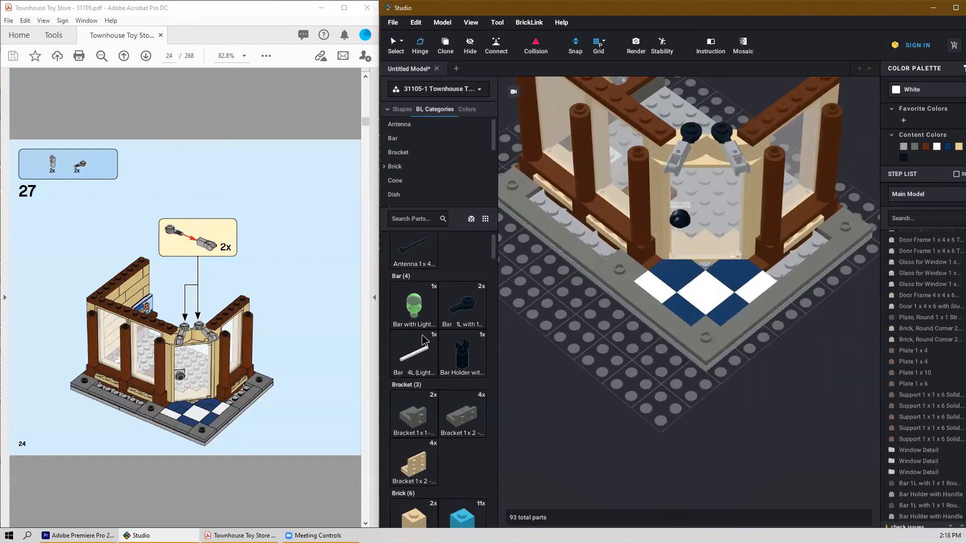
Step: Advance the instructions to step 28 and place a light bluish gray 1 x 2 Rounded Plate with 2 Open Studs on the empty grid
{"action": "scroll", "coordinate": [262, 323], "scroll_direction": "down", "scroll_amount": 1}
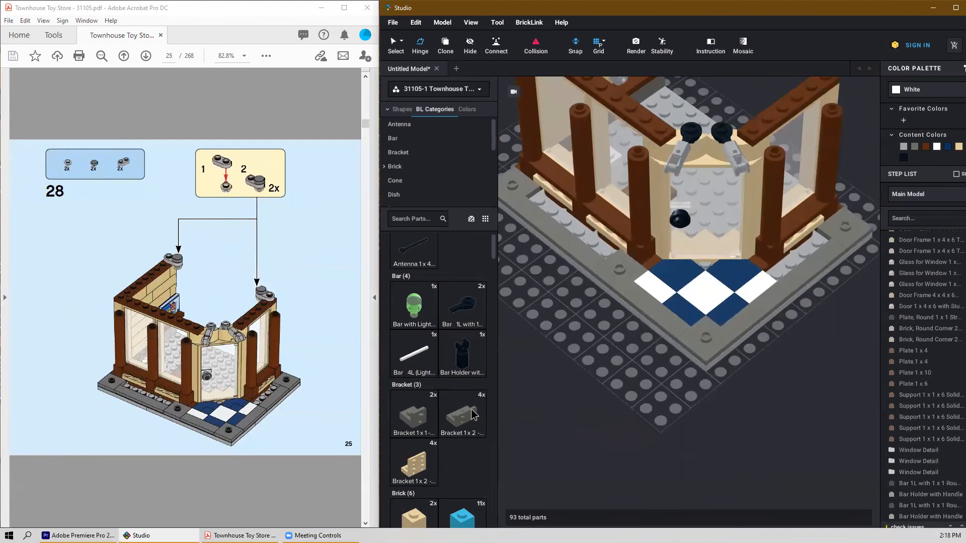
{"action": "scroll", "coordinate": [476, 412], "scroll_direction": "down", "scroll_amount": 10}
{"action": "scroll", "coordinate": [475, 411], "scroll_direction": "down", "scroll_amount": 12}
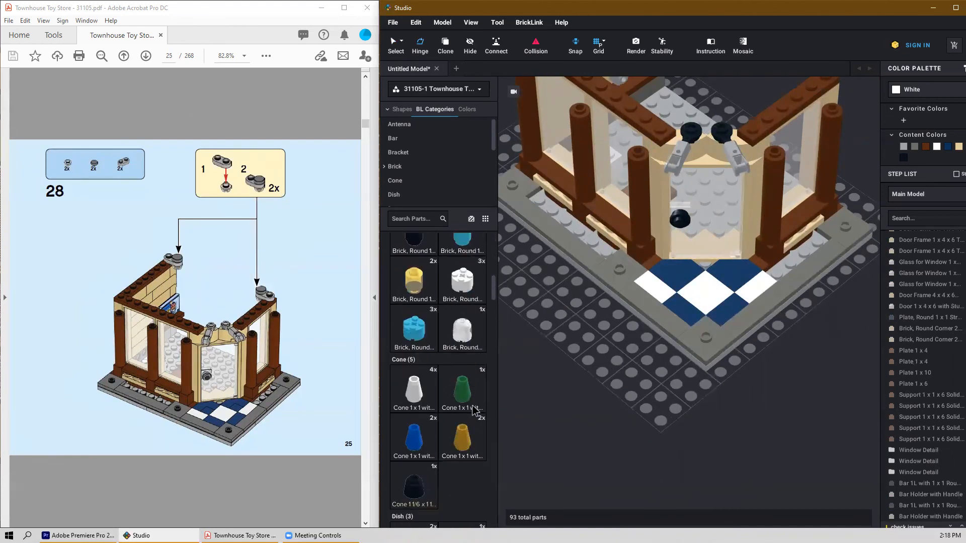
{"action": "scroll", "coordinate": [480, 415], "scroll_direction": "down", "scroll_amount": 12}
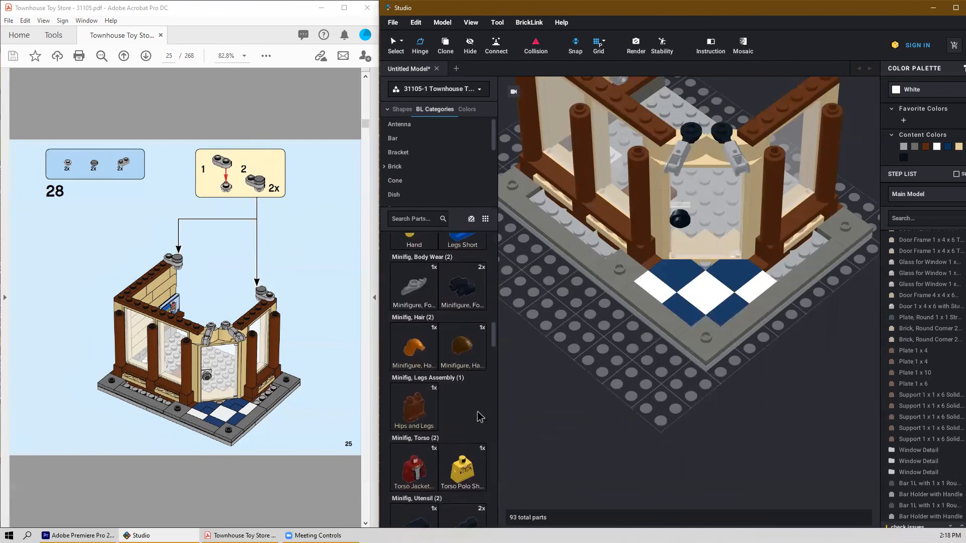
{"action": "scroll", "coordinate": [437, 419], "scroll_direction": "down", "scroll_amount": 10}
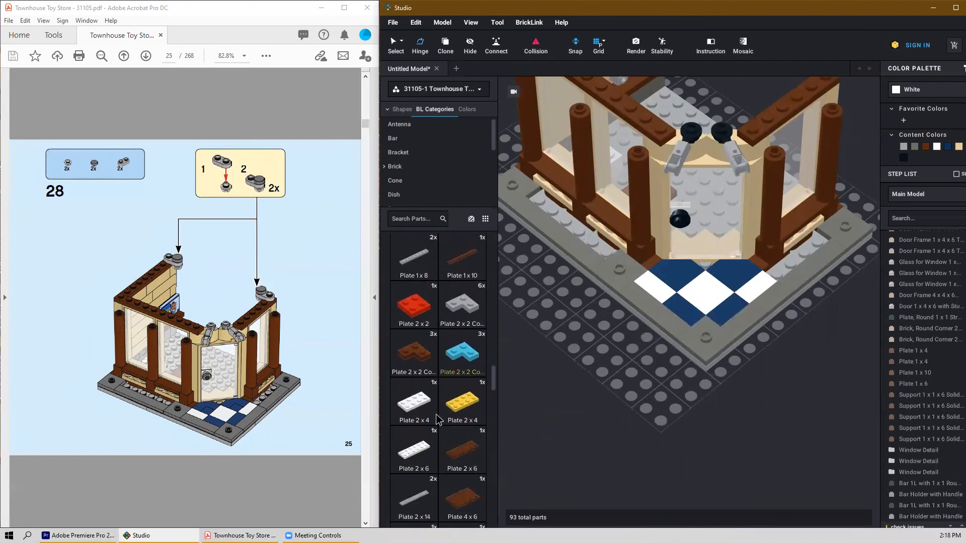
{"action": "scroll", "coordinate": [467, 400], "scroll_direction": "down", "scroll_amount": 1}
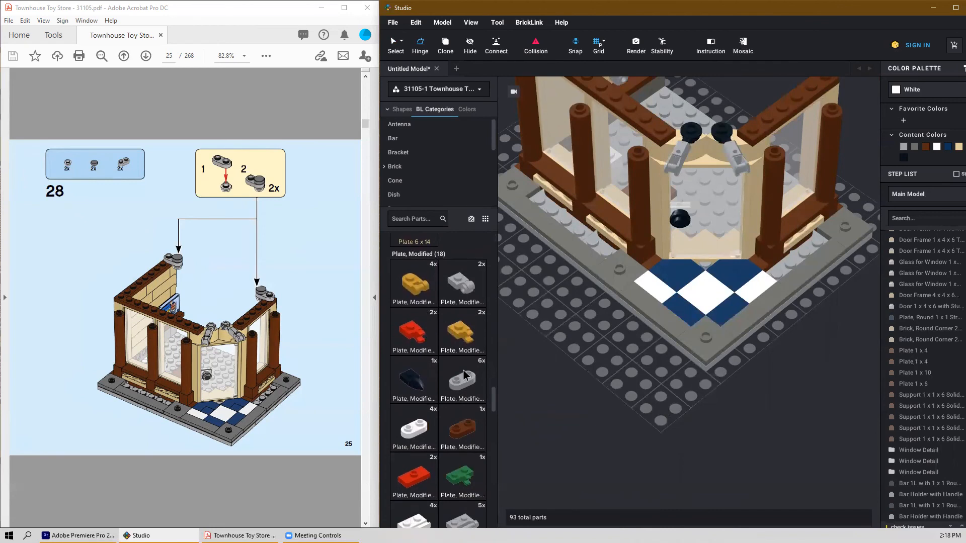
{"action": "left_click", "coordinate": [466, 377]}
{"action": "left_click", "coordinate": [589, 402]}
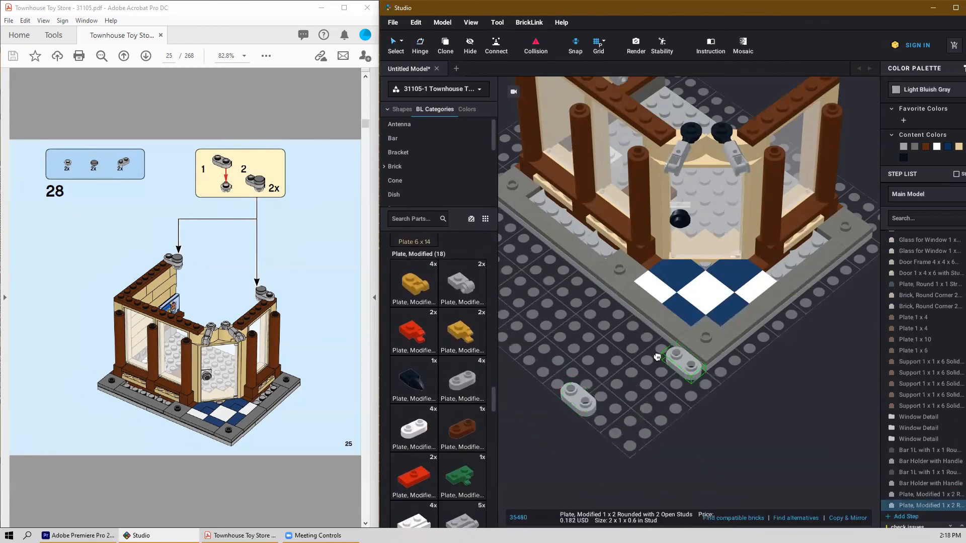
{"action": "key", "text": "Escape"}
Step: Attach a trans-clear 1 x 1 Round Plate to the underside of one end of the rounded 1 x 2 plate
{"action": "scroll", "coordinate": [451, 425], "scroll_direction": "down", "scroll_amount": 5}
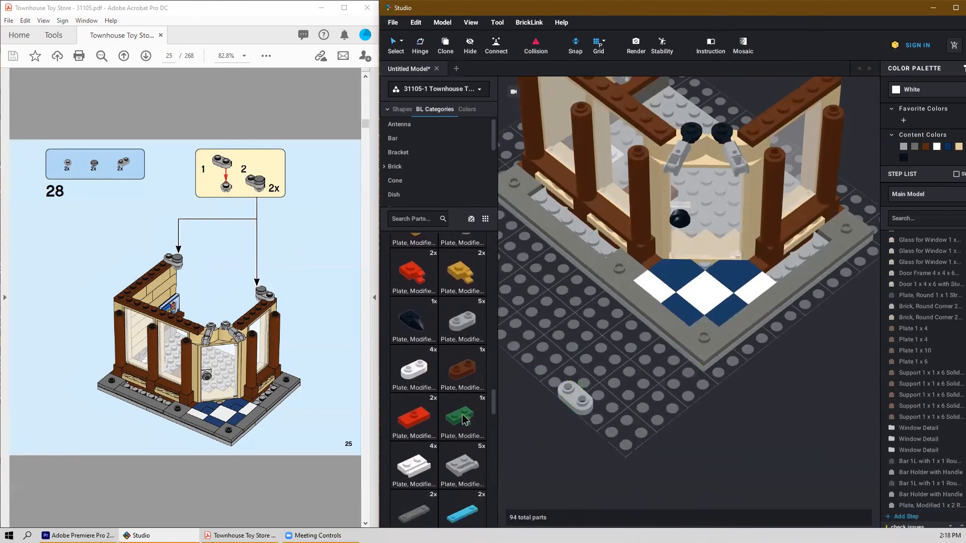
{"action": "scroll", "coordinate": [452, 425], "scroll_direction": "down", "scroll_amount": 4}
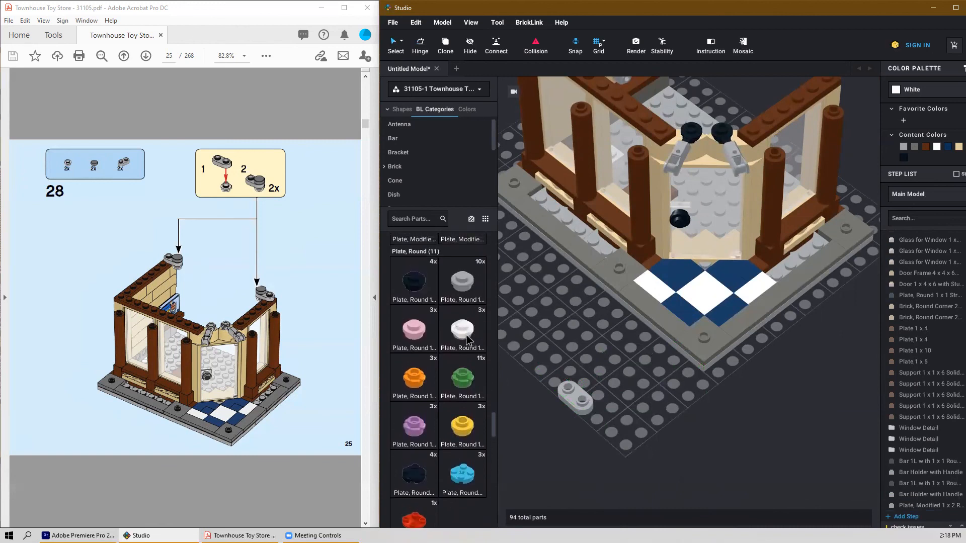
{"action": "left_click", "coordinate": [466, 336]}
{"action": "right_click_drag", "start_coordinate": [608, 430], "coordinate": [617, 322]}
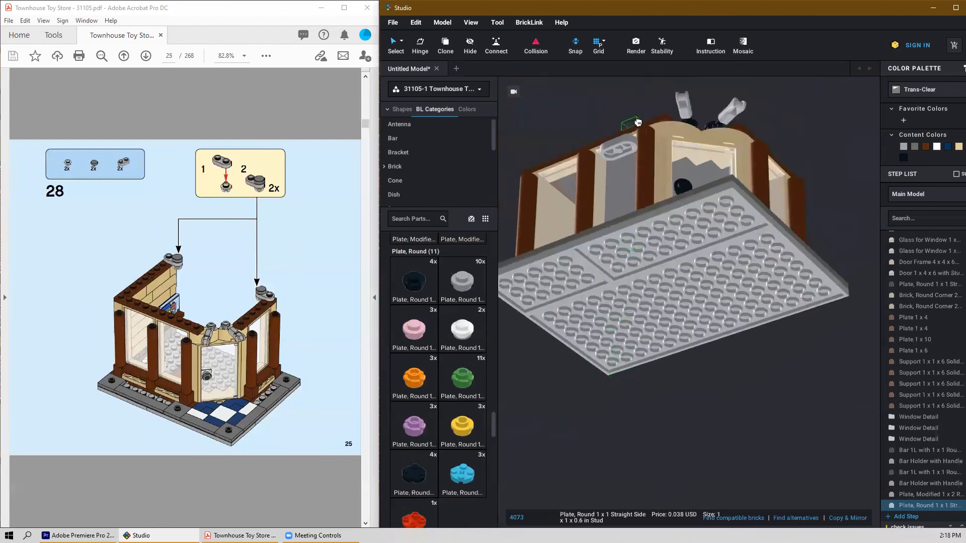
{"action": "left_click", "coordinate": [629, 151]}
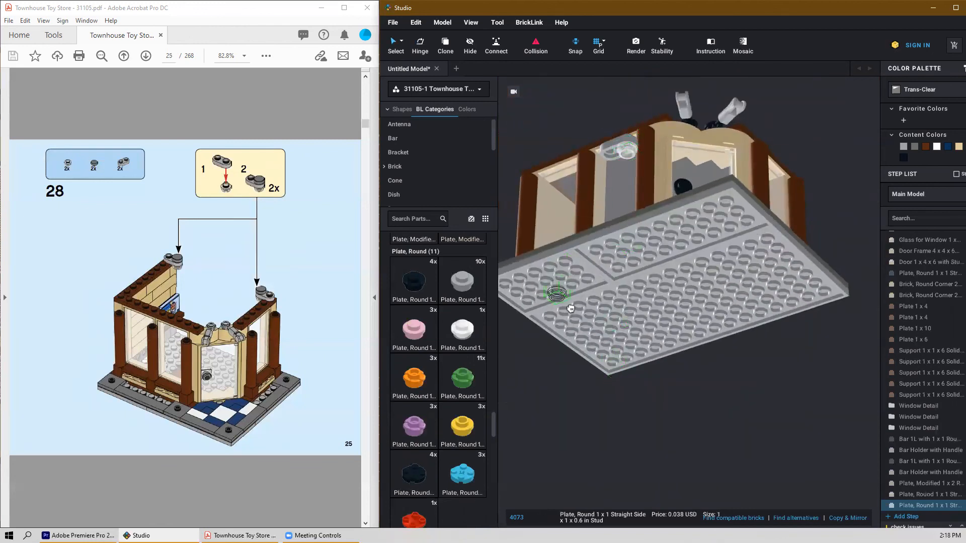
{"action": "key", "text": "Escape"}
{"action": "right_click_drag", "start_coordinate": [734, 417], "coordinate": [716, 432]}
Step: Place a dark bluish gray 1 x 1 Round Tile on the rounded plate's stud above the trans-clear round plate
{"action": "scroll", "coordinate": [427, 414], "scroll_direction": "down", "scroll_amount": 10}
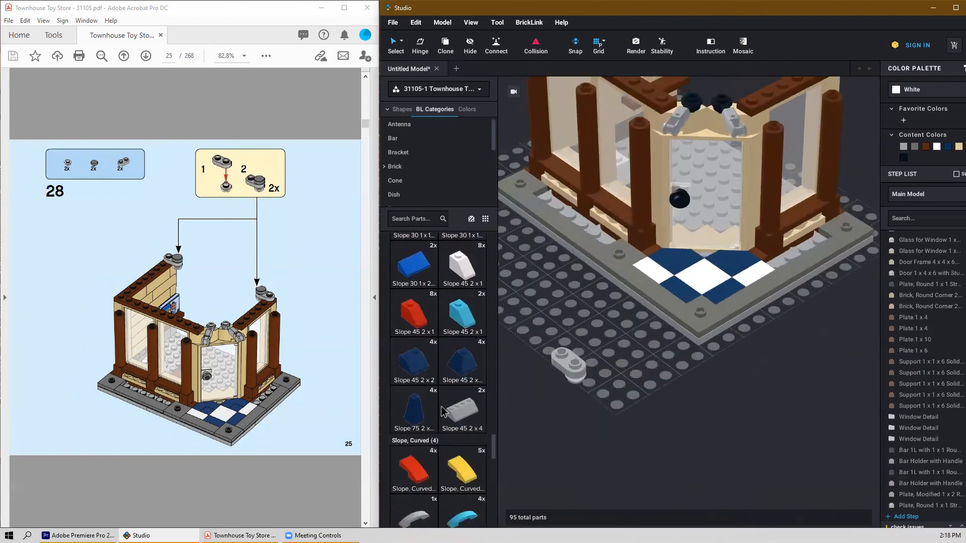
{"action": "scroll", "coordinate": [445, 413], "scroll_direction": "down", "scroll_amount": 10}
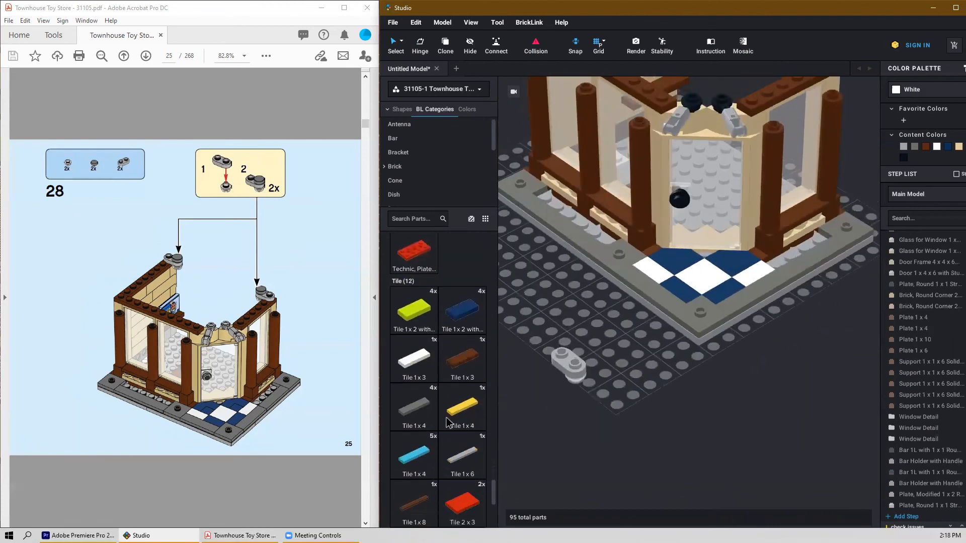
{"action": "scroll", "coordinate": [449, 424], "scroll_direction": "down", "scroll_amount": 3}
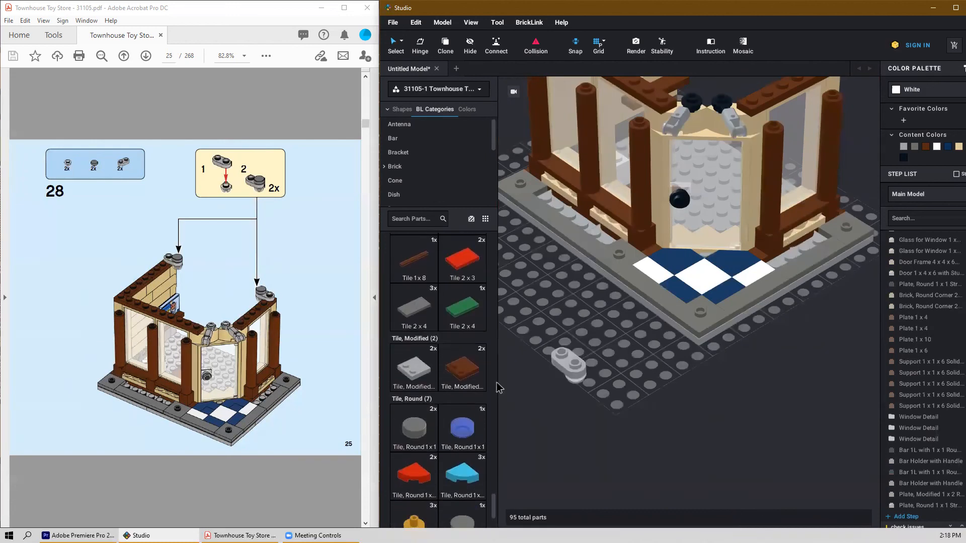
{"action": "left_click", "coordinate": [575, 358]}
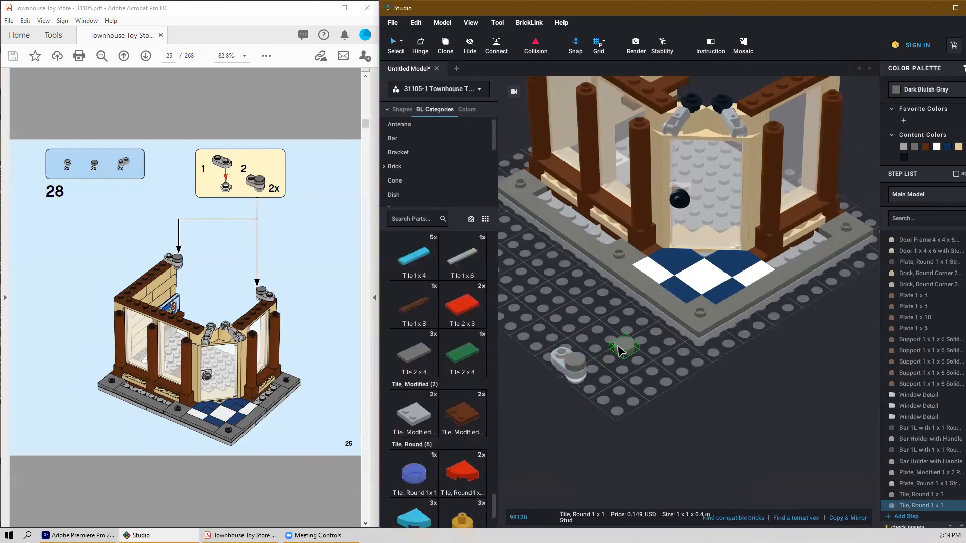
{"action": "key", "text": "Escape"}
Step: Combine the rounded plate, round plate and round tile into a submodel named Light
{"action": "left_click_drag", "start_coordinate": [615, 328], "coordinate": [545, 413]}
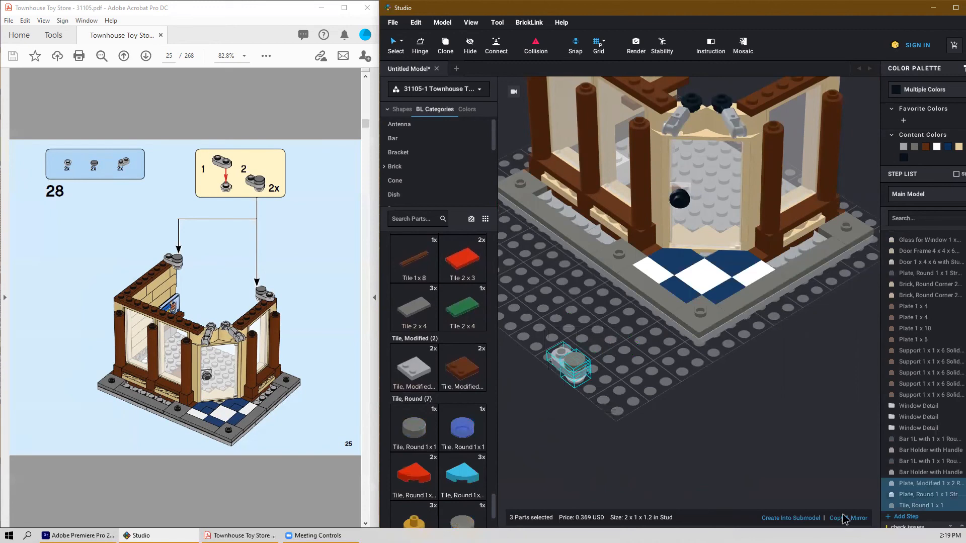
{"action": "left_click", "coordinate": [805, 518]}
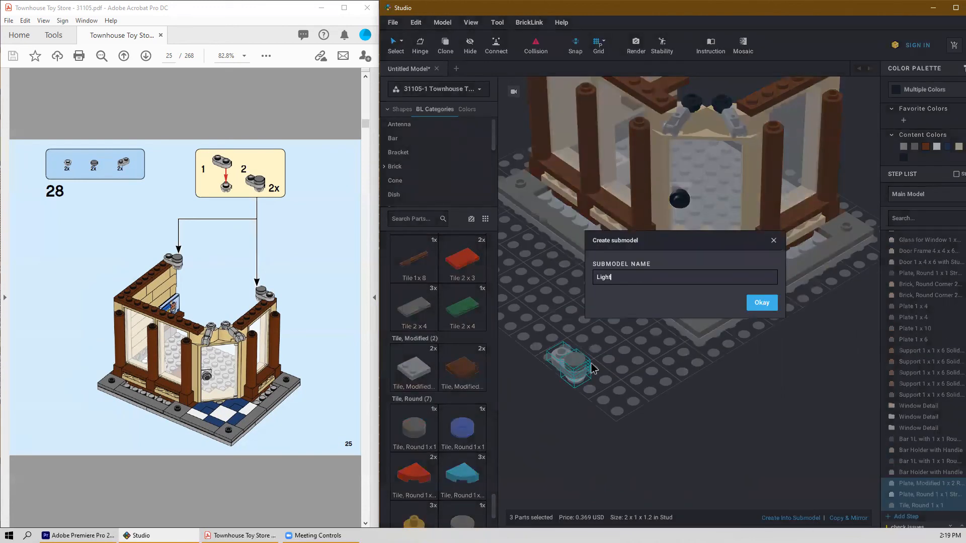
{"action": "key", "text": "Return"}
{"action": "scroll", "coordinate": [580, 383], "scroll_direction": "down", "scroll_amount": 4}
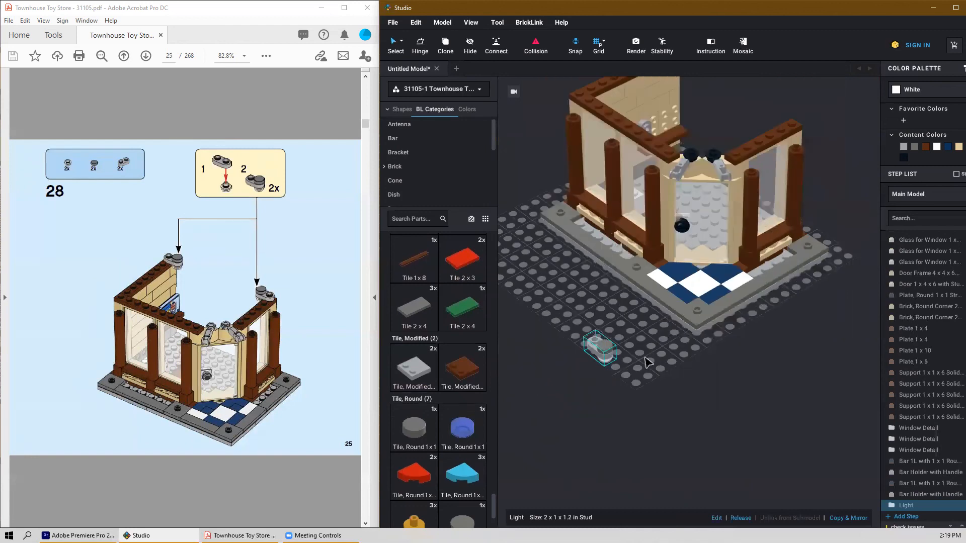
Step: Place the Light submodel on the far end of the back side wall and clone it onto the end of the opposite wall
{"action": "middle_click_drag", "start_coordinate": [778, 362], "coordinate": [759, 427]}
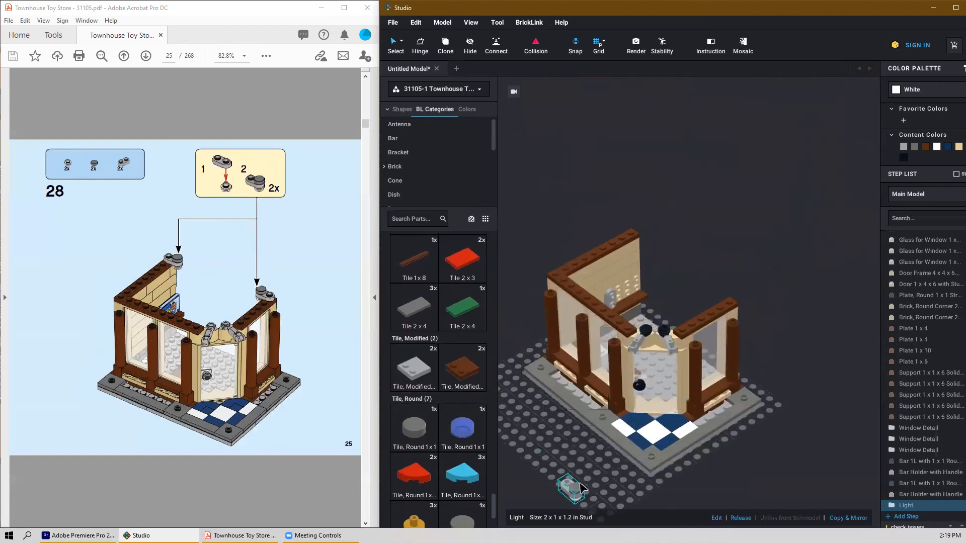
{"action": "left_click_drag", "start_coordinate": [574, 487], "coordinate": [640, 238]}
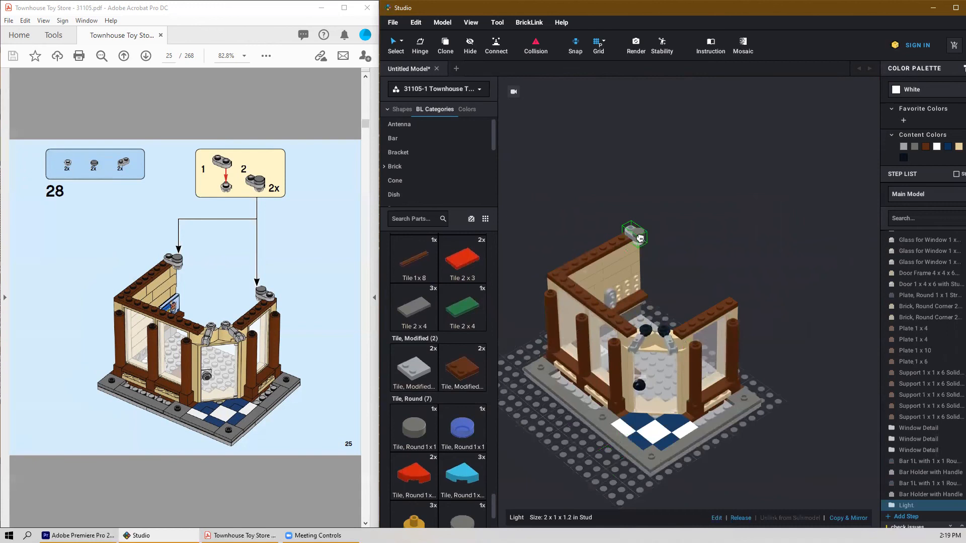
{"action": "left_click", "coordinate": [711, 249]}
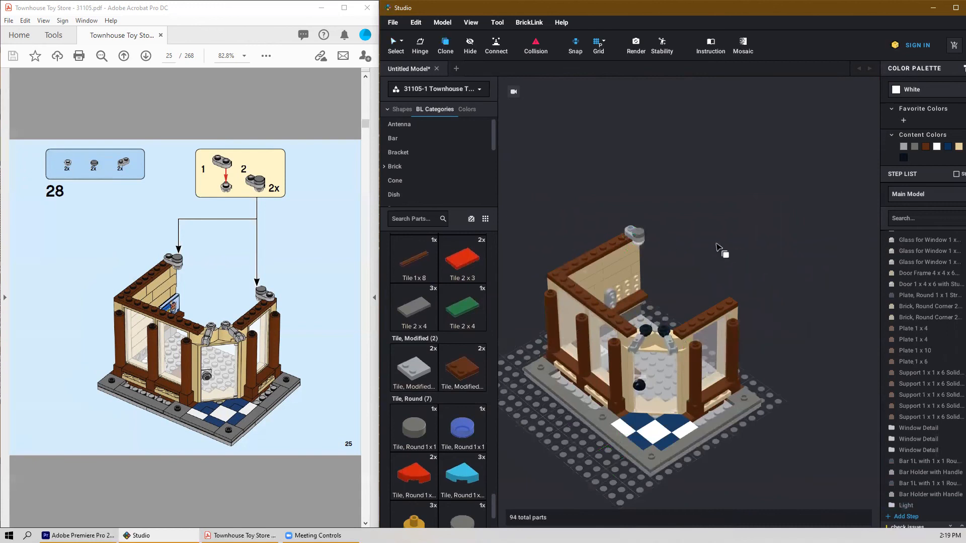
{"action": "left_click", "coordinate": [635, 239]}
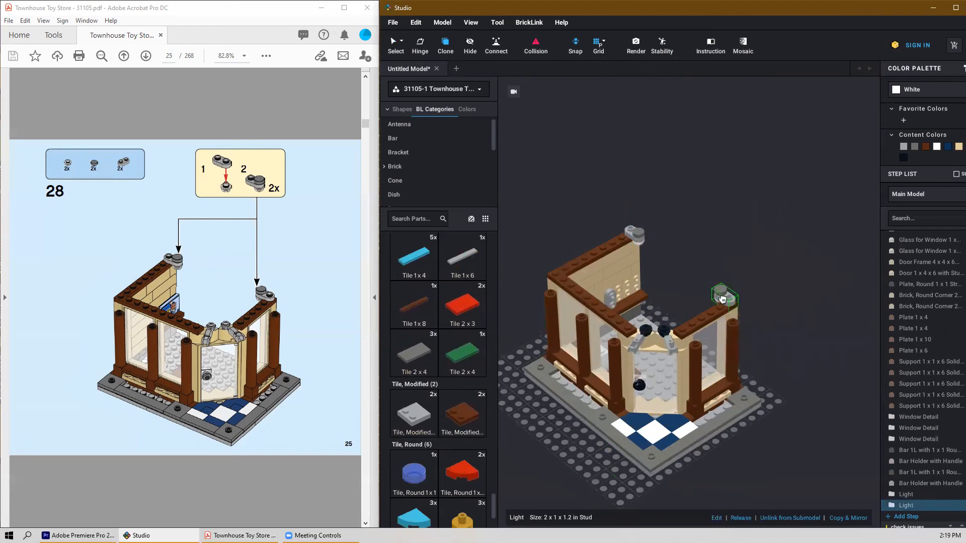
{"action": "left_click", "coordinate": [726, 300]}
{"action": "right_click_drag", "start_coordinate": [805, 285], "coordinate": [770, 295]}
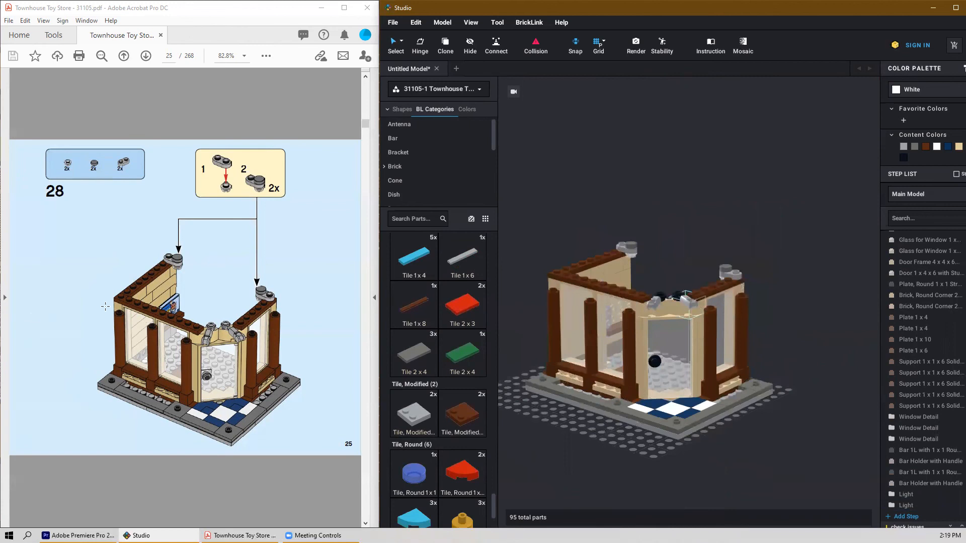
Step: For instruction step 29, lay two light bluish gray Plate 1 x 8 parts along the brown tops of the side wall and front window wall
{"action": "scroll", "coordinate": [143, 306], "scroll_direction": "down", "scroll_amount": 2}
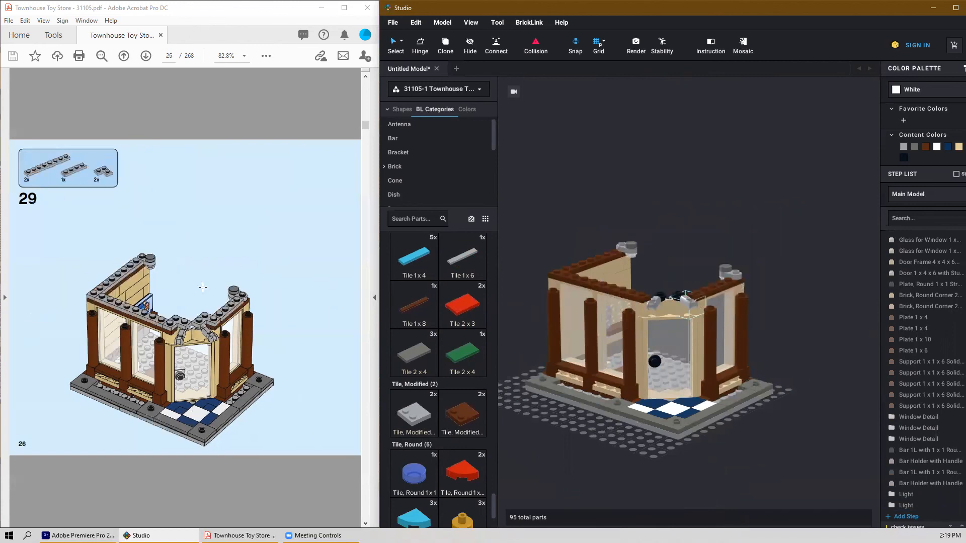
{"action": "scroll", "coordinate": [446, 332], "scroll_direction": "up", "scroll_amount": 10}
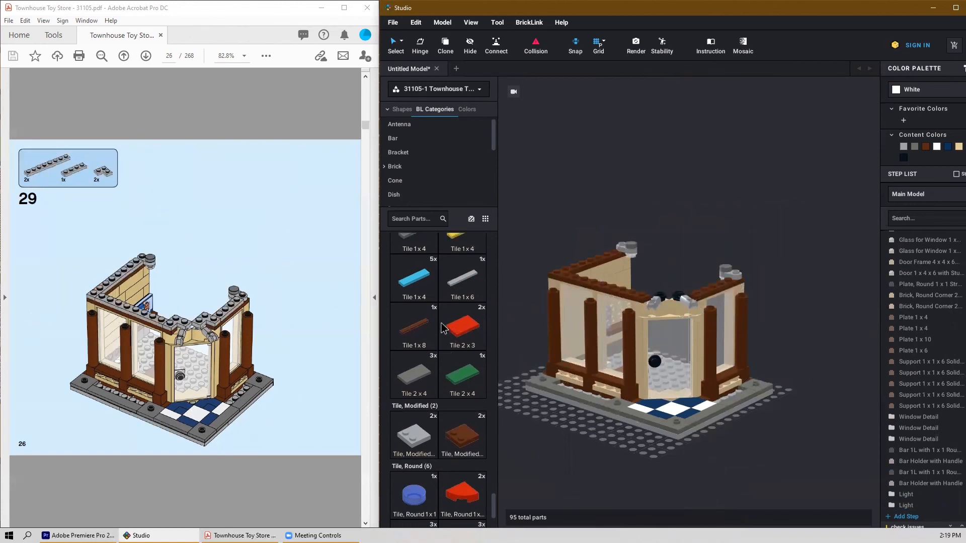
{"action": "left_click_drag", "start_coordinate": [494, 470], "coordinate": [487, 369]}
{"action": "scroll", "coordinate": [477, 360], "scroll_direction": "up", "scroll_amount": 1}
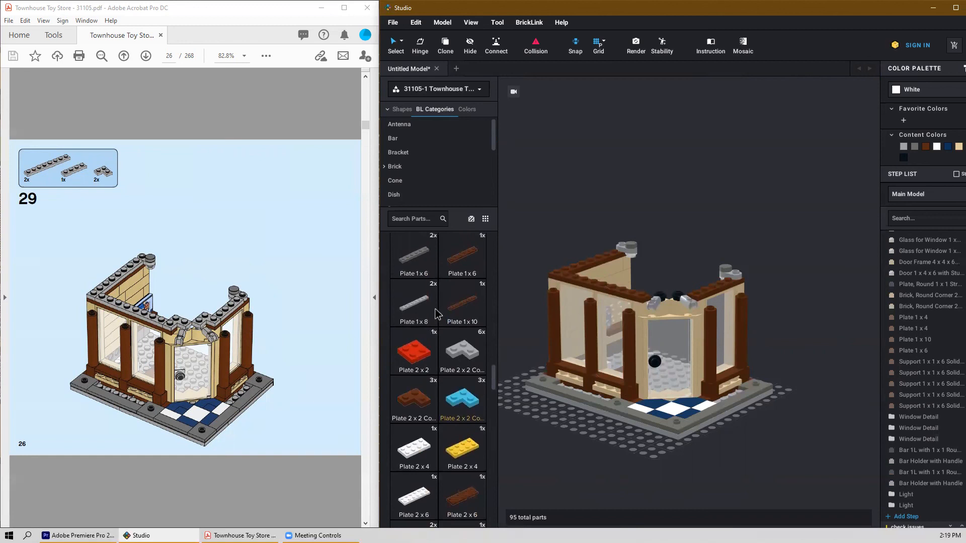
{"action": "left_click", "coordinate": [424, 308]}
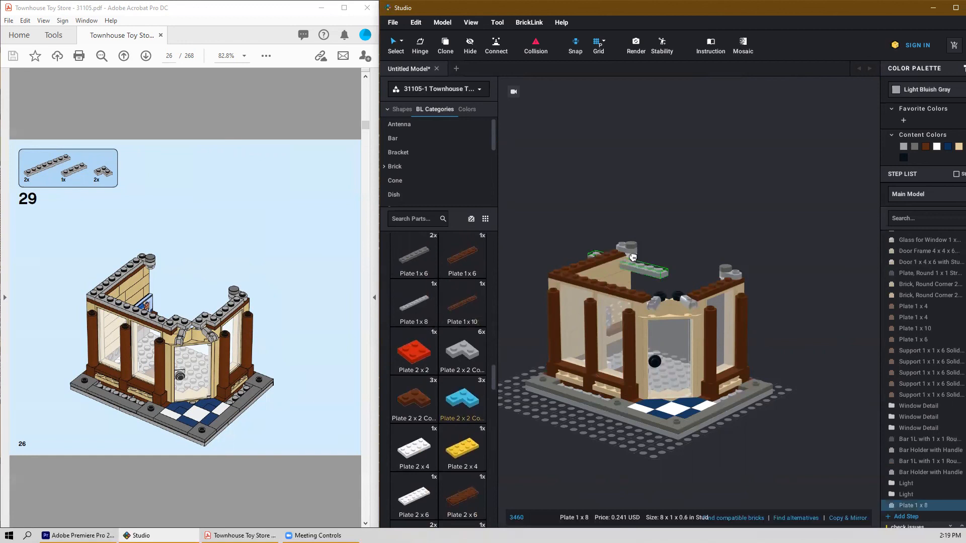
{"action": "right_click_drag", "start_coordinate": [661, 198], "coordinate": [672, 225]}
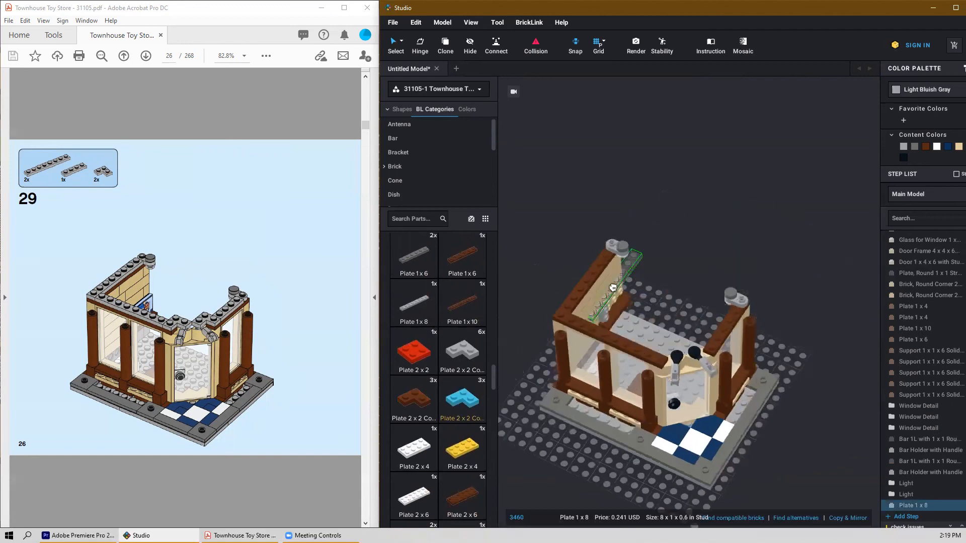
{"action": "left_click", "coordinate": [626, 266]}
{"action": "left_click_drag", "start_coordinate": [627, 265], "coordinate": [616, 338]}
{"action": "left_click", "coordinate": [615, 338]}
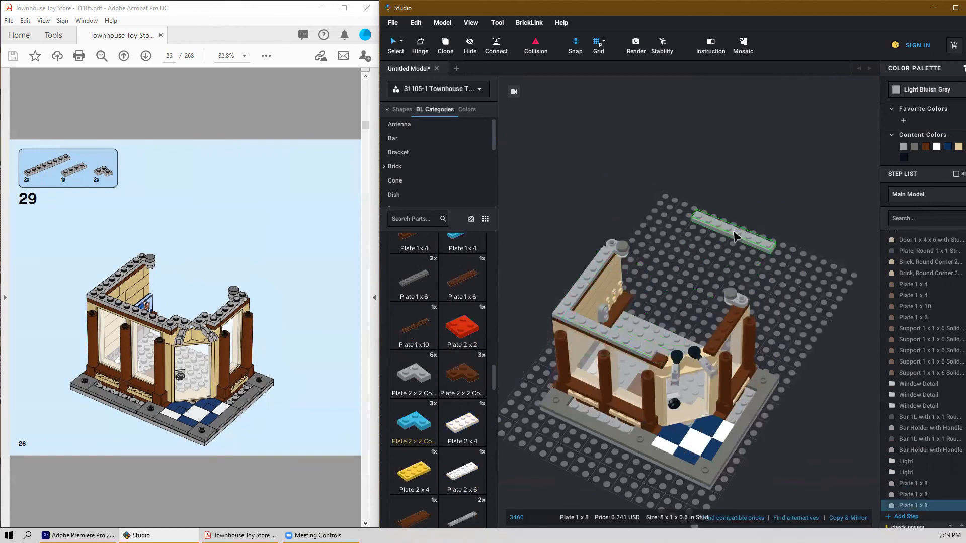
{"action": "key", "text": "Escape"}
Step: Add two light bluish gray Plate 2 x 2 Corner parts on the wall tops around the angled door entrance
{"action": "left_click", "coordinate": [410, 378]}
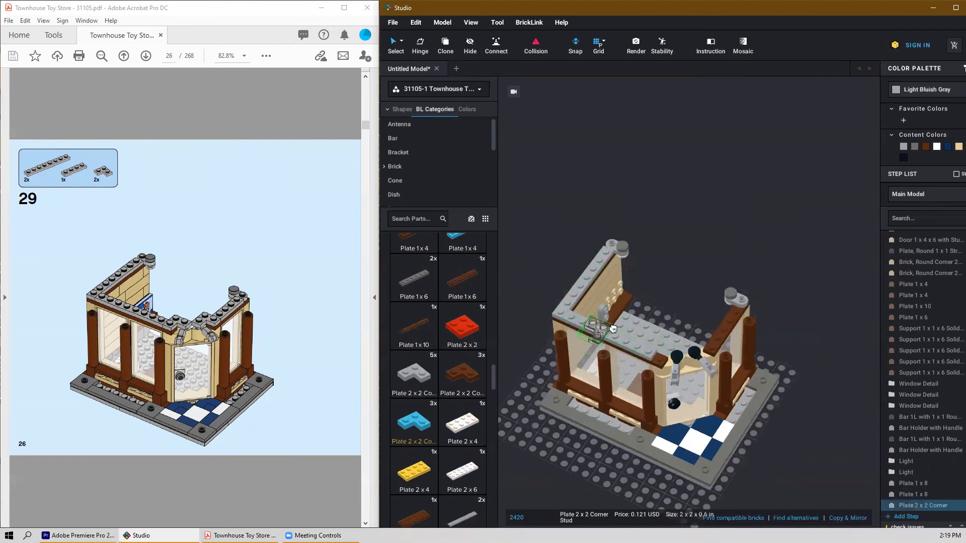
{"action": "left_click", "coordinate": [672, 347]}
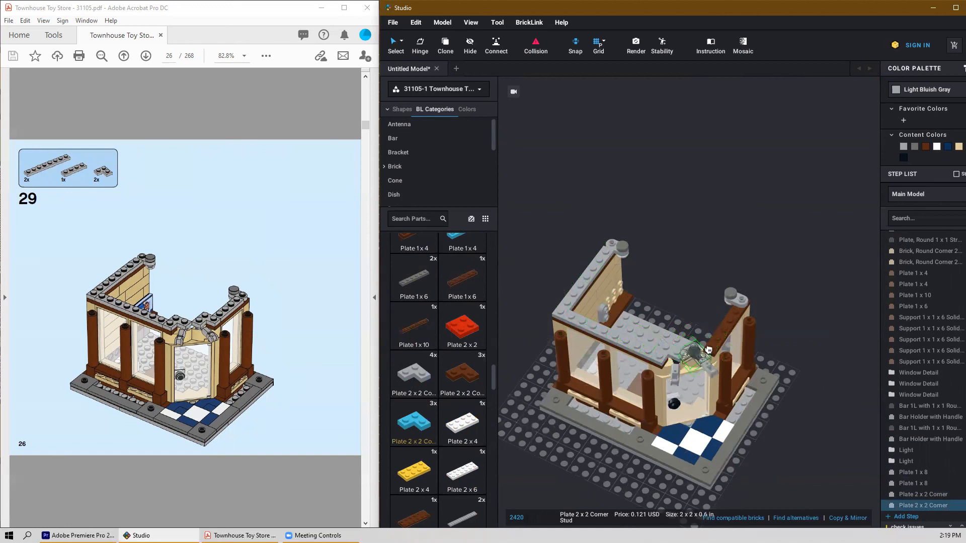
{"action": "left_click", "coordinate": [711, 337]}
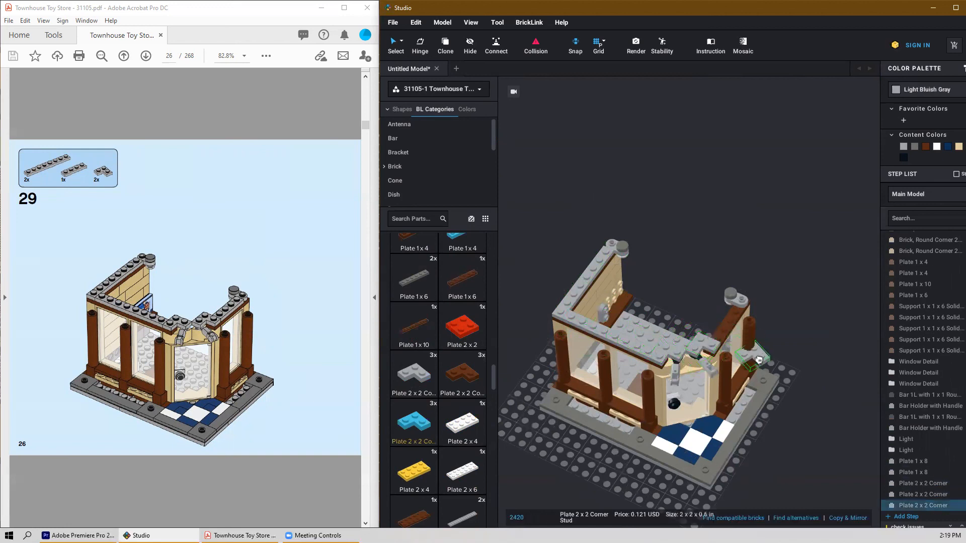
{"action": "scroll", "coordinate": [724, 307], "scroll_direction": "up", "scroll_amount": 2}
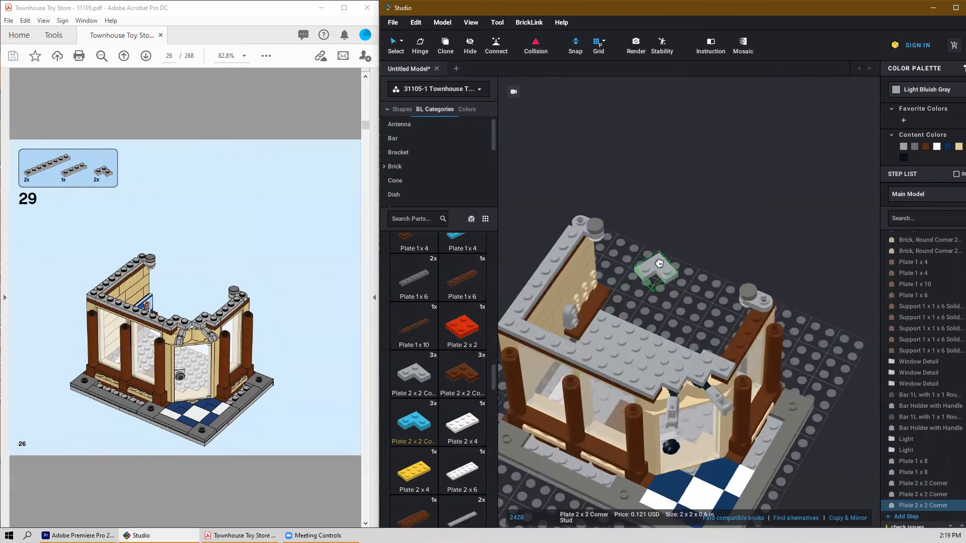
{"action": "key", "text": "Escape"}
Step: Place a light bluish gray Plate 1 x 4 on the short wall between the corner plate and the light
{"action": "scroll", "coordinate": [459, 334], "scroll_direction": "up", "scroll_amount": 1}
{"action": "scroll", "coordinate": [460, 334], "scroll_direction": "up", "scroll_amount": 3}
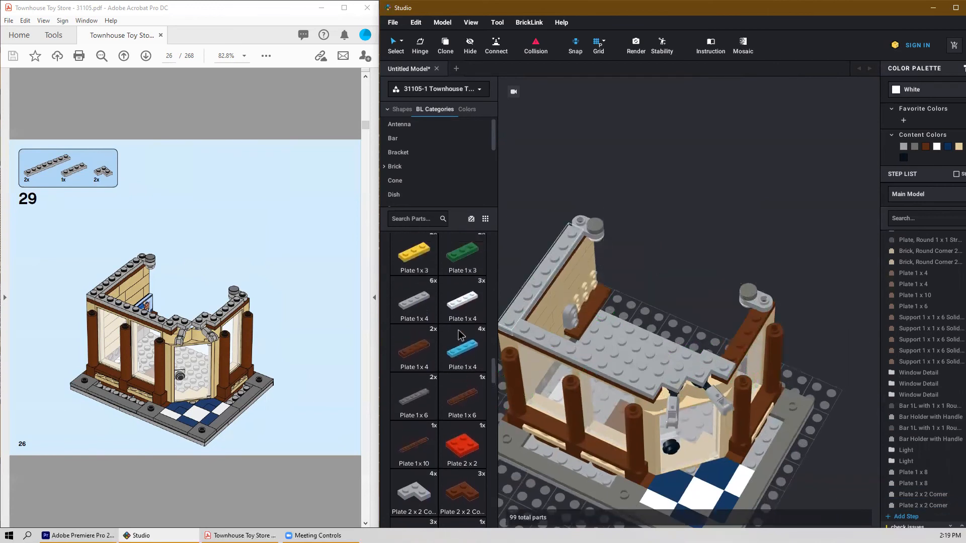
{"action": "left_click", "coordinate": [414, 315]}
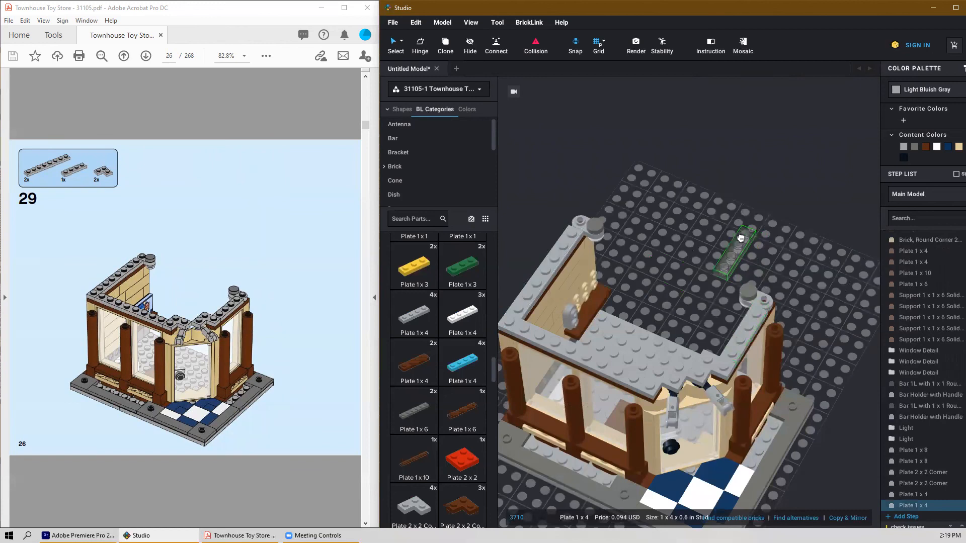
{"action": "left_click", "coordinate": [745, 327]}
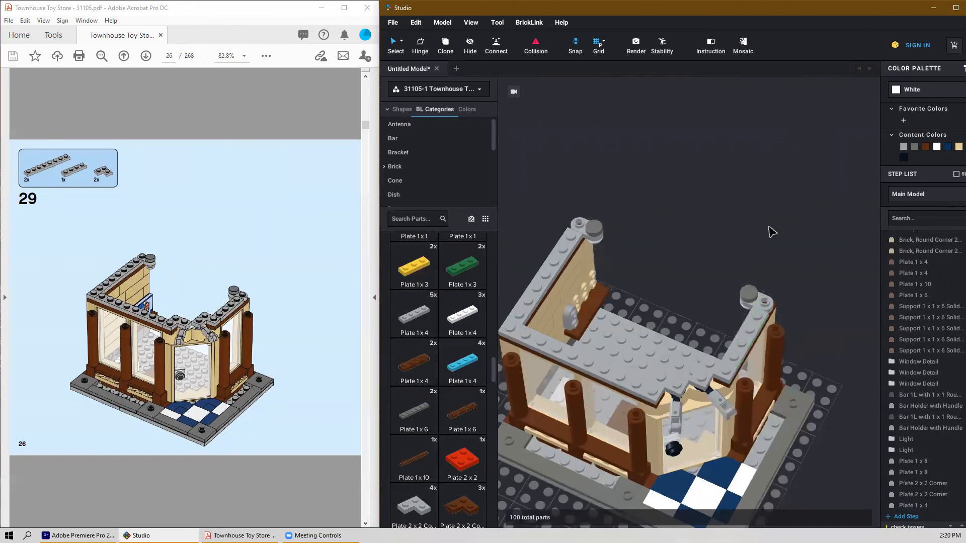
Step: For instruction step 30, attach a reddish brown Plate 1 x 10 across the column tops outside the front window wall
{"action": "right_click_drag", "start_coordinate": [772, 232], "coordinate": [717, 220]}
{"action": "scroll", "coordinate": [281, 309], "scroll_direction": "down", "scroll_amount": 1}
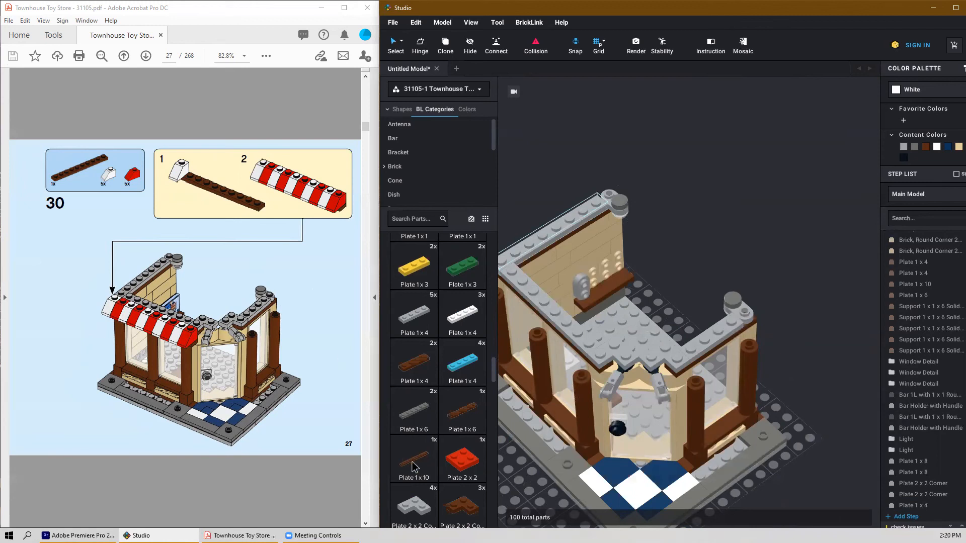
{"action": "left_click_drag", "start_coordinate": [414, 458], "coordinate": [557, 352]}
{"action": "scroll", "coordinate": [558, 353], "scroll_direction": "down", "scroll_amount": 2}
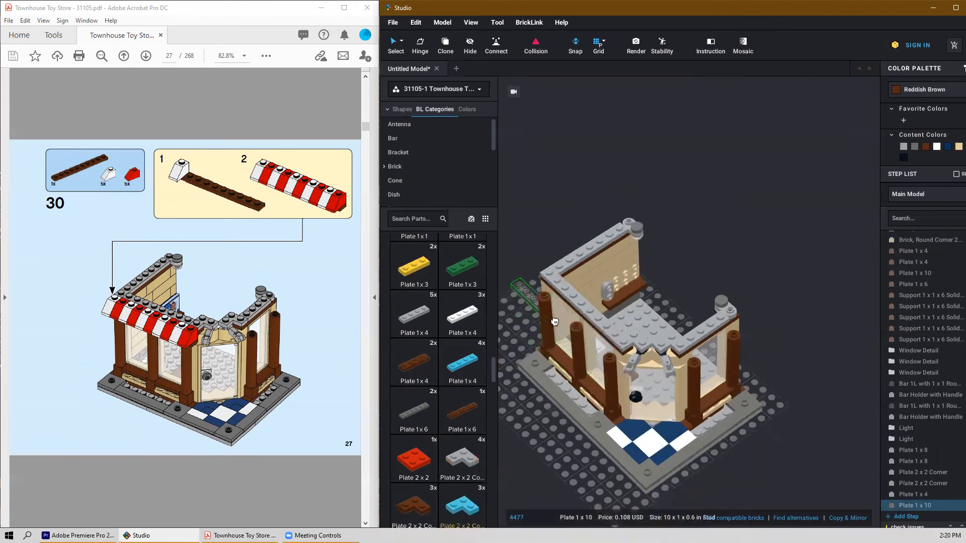
{"action": "right_click_drag", "start_coordinate": [577, 328], "coordinate": [645, 354]}
{"action": "left_click_drag", "start_coordinate": [645, 354], "coordinate": [653, 334]}
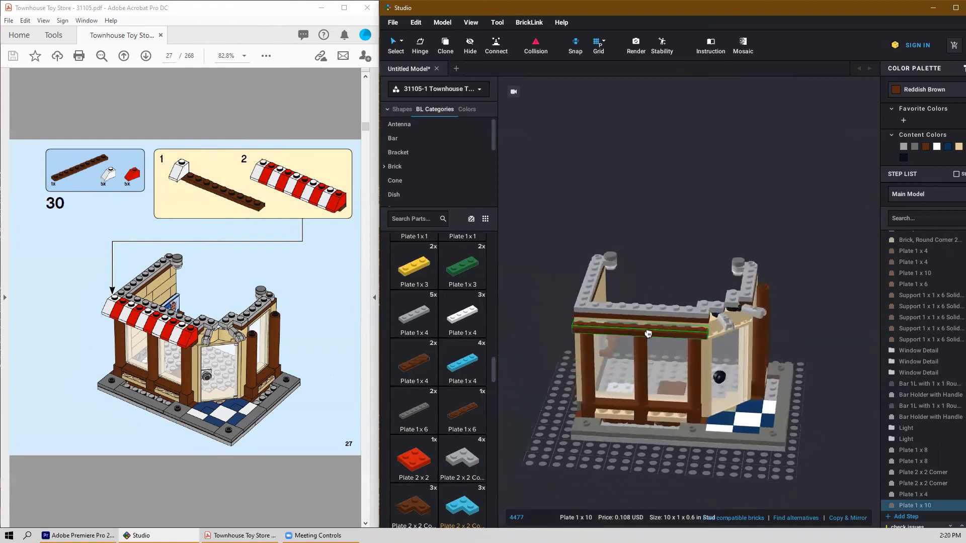
{"action": "left_click", "coordinate": [648, 333]}
{"action": "scroll", "coordinate": [657, 370], "scroll_direction": "up", "scroll_amount": 2}
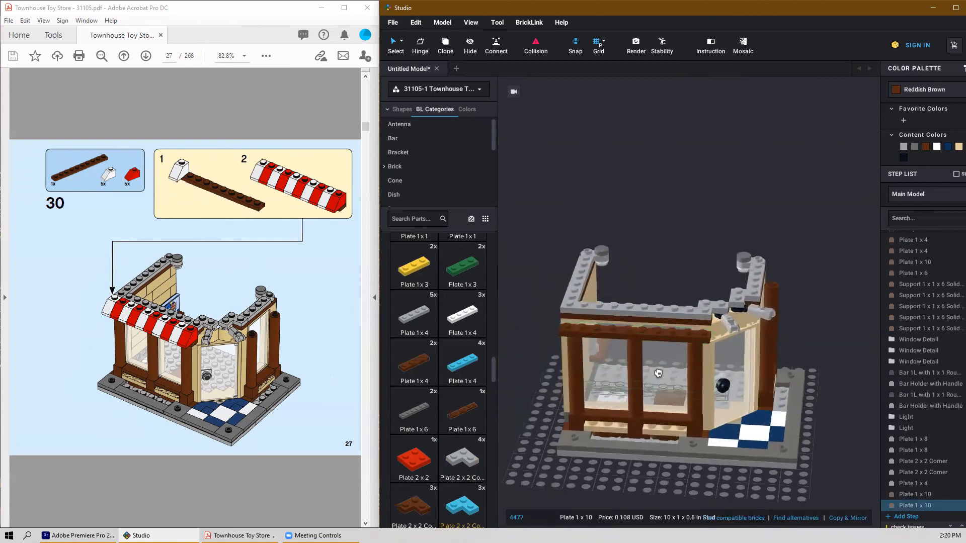
{"action": "scroll", "coordinate": [653, 394], "scroll_direction": "down", "scroll_amount": 1}
{"action": "key", "text": "Escape"}
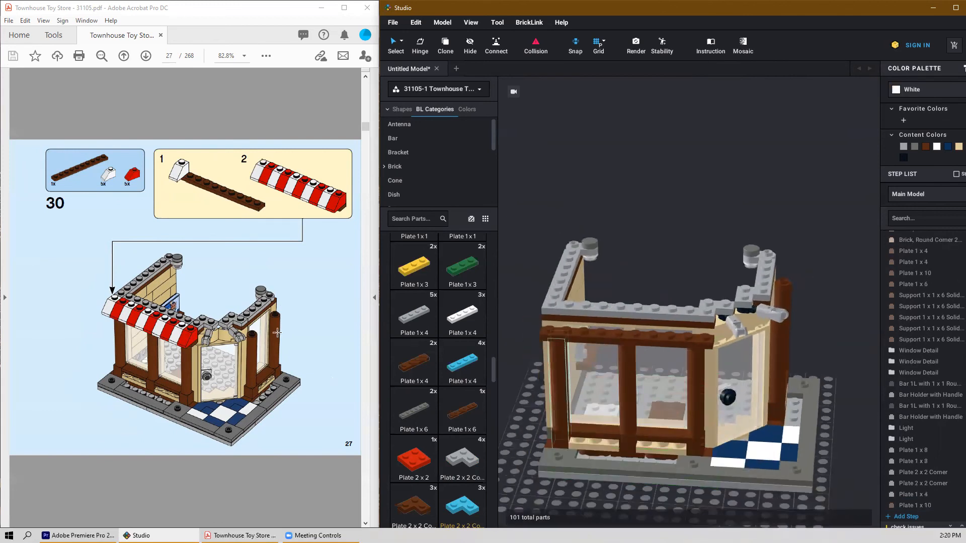
Step: Place five red Slope 45 2 x 1 parts on alternate studs of the reddish brown Plate 1 x 10, starting at its second stud
{"action": "scroll", "coordinate": [466, 412], "scroll_direction": "down", "scroll_amount": 10}
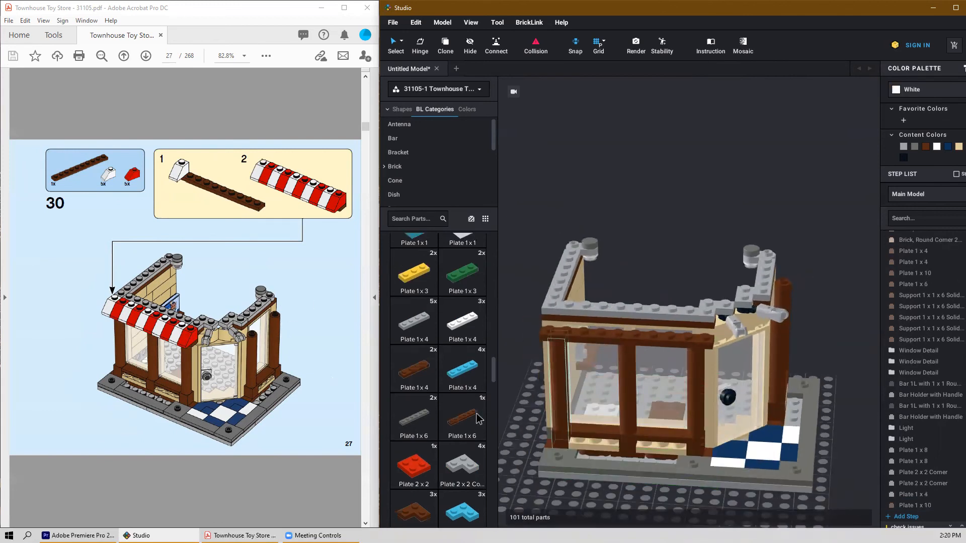
{"action": "scroll", "coordinate": [466, 412], "scroll_direction": "up", "scroll_amount": 10}
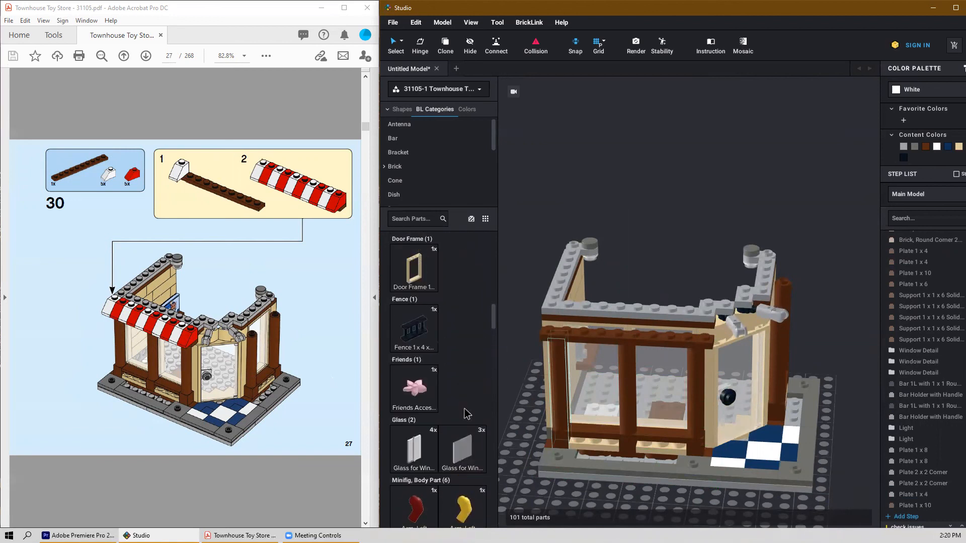
{"action": "scroll", "coordinate": [467, 413], "scroll_direction": "up", "scroll_amount": 10}
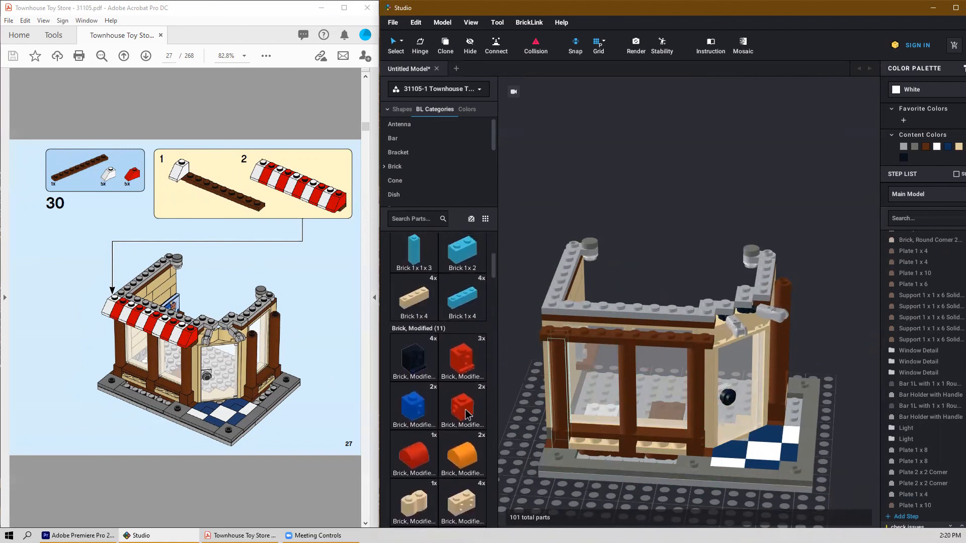
{"action": "scroll", "coordinate": [469, 414], "scroll_direction": "down", "scroll_amount": 8}
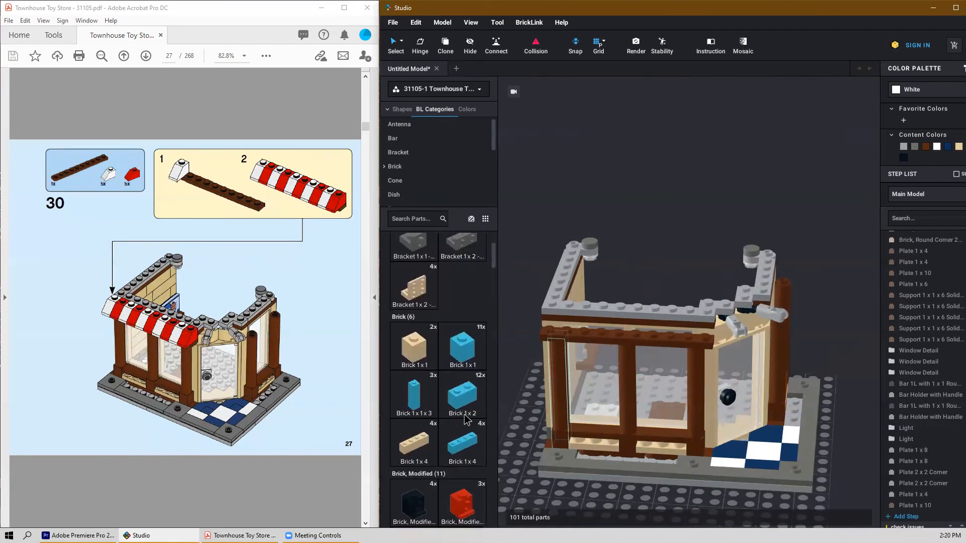
{"action": "scroll", "coordinate": [466, 419], "scroll_direction": "down", "scroll_amount": 10}
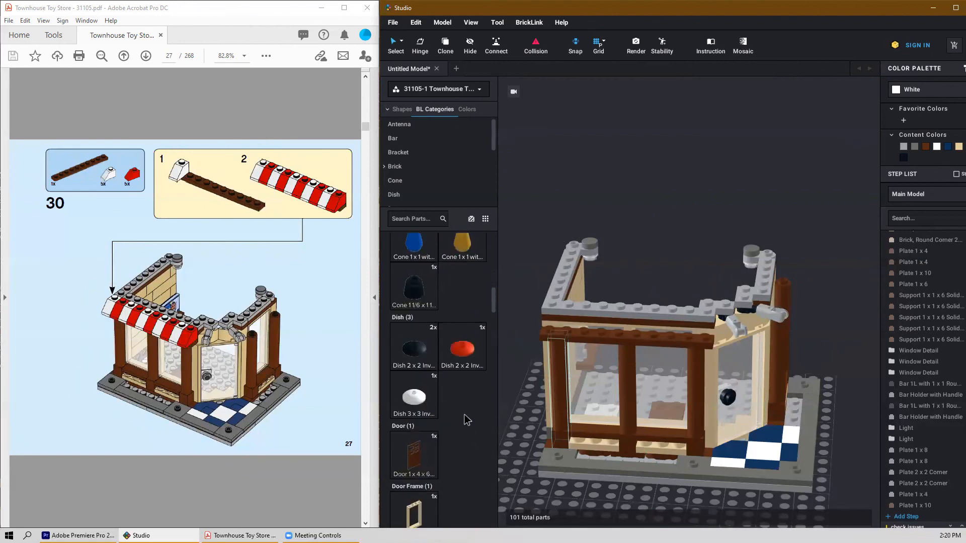
{"action": "scroll", "coordinate": [466, 419], "scroll_direction": "down", "scroll_amount": 10}
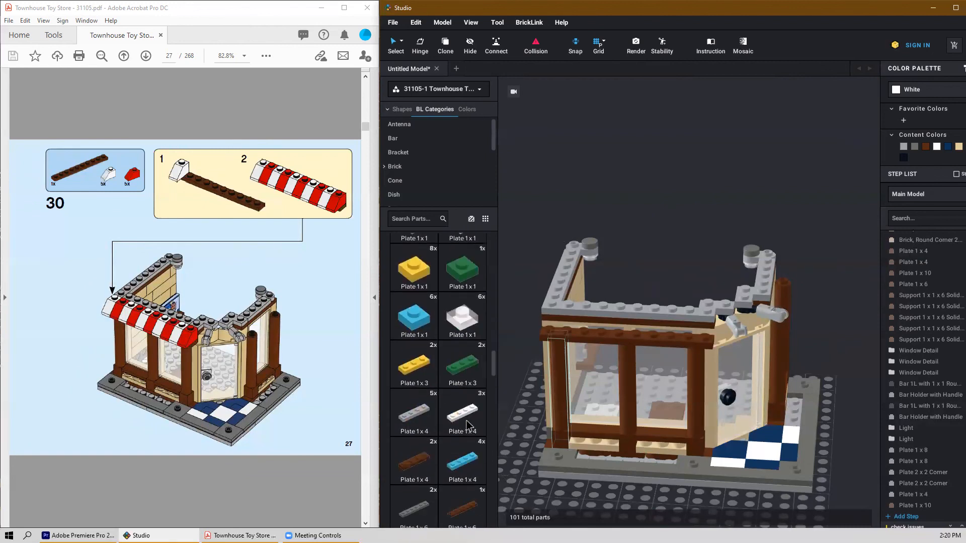
{"action": "scroll", "coordinate": [468, 427], "scroll_direction": "down", "scroll_amount": 10}
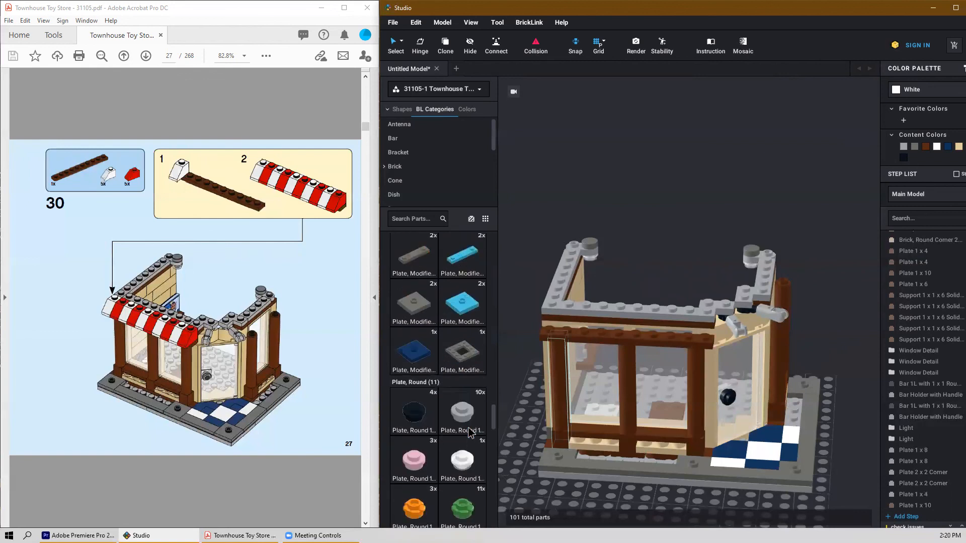
{"action": "scroll", "coordinate": [473, 433], "scroll_direction": "down", "scroll_amount": 1}
{"action": "left_click", "coordinate": [412, 387]}
{"action": "left_click", "coordinate": [570, 345]}
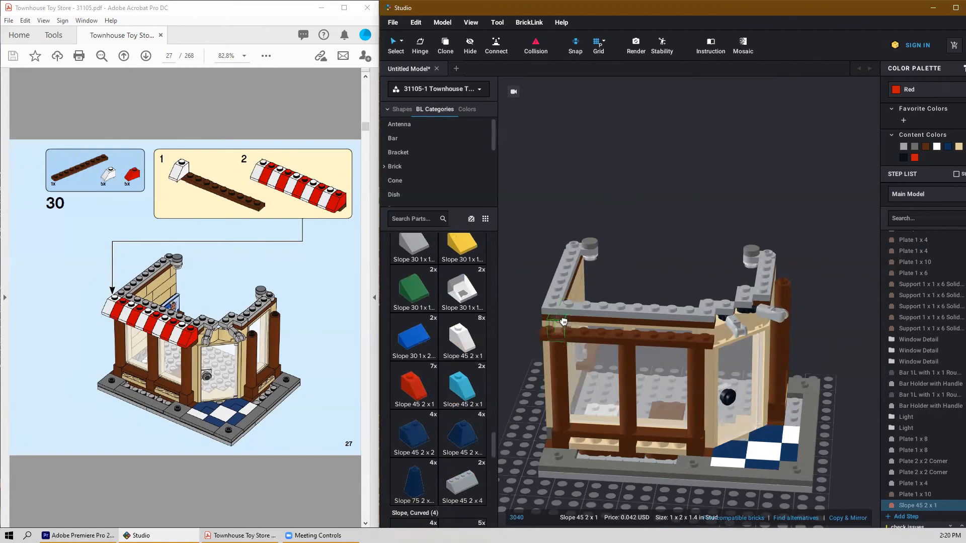
{"action": "left_click", "coordinate": [563, 322]}
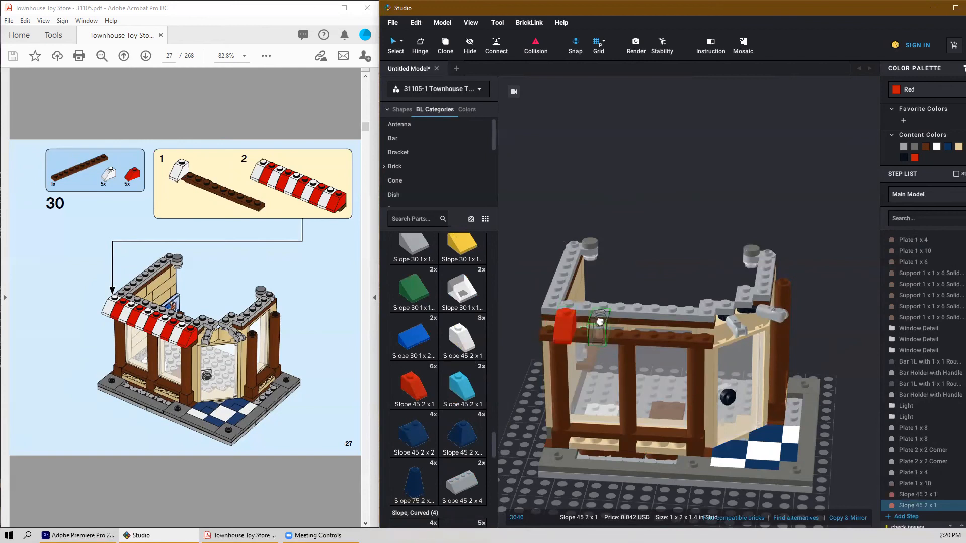
{"action": "left_click", "coordinate": [601, 325]}
{"action": "left_click", "coordinate": [635, 324]}
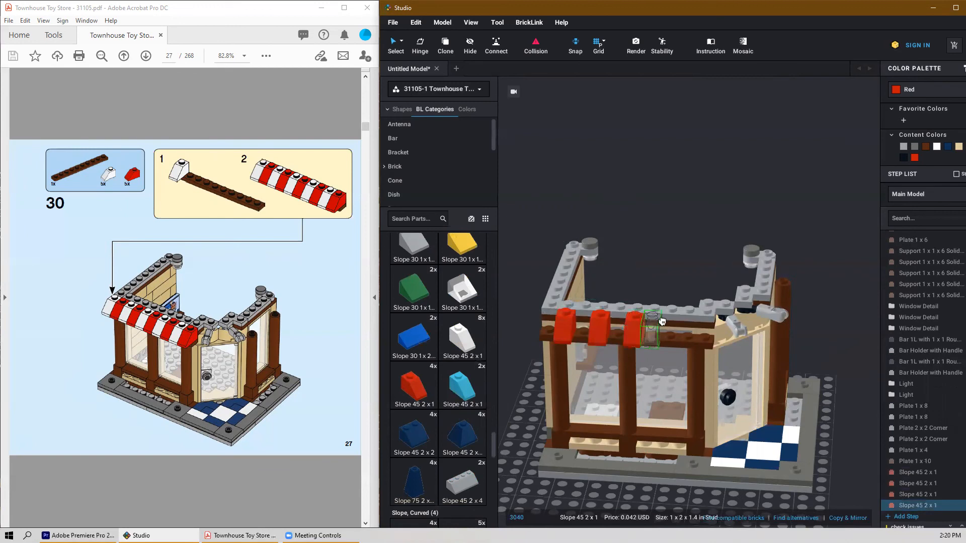
{"action": "left_click", "coordinate": [669, 325]}
{"action": "left_click", "coordinate": [706, 324]}
{"action": "key", "text": "Escape"}
{"action": "right_click_drag", "start_coordinate": [695, 250], "coordinate": [687, 257]}
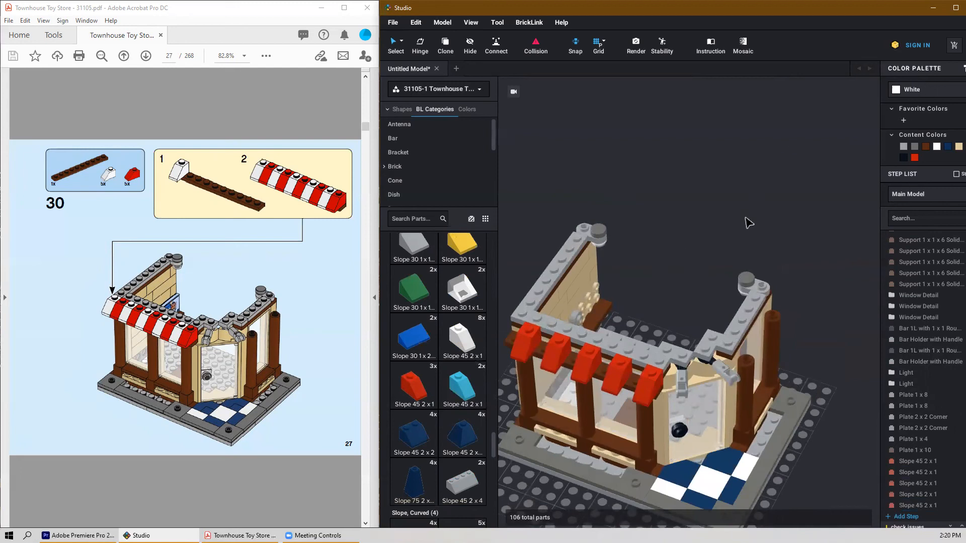
{"action": "right_click_drag", "start_coordinate": [684, 201], "coordinate": [697, 171]}
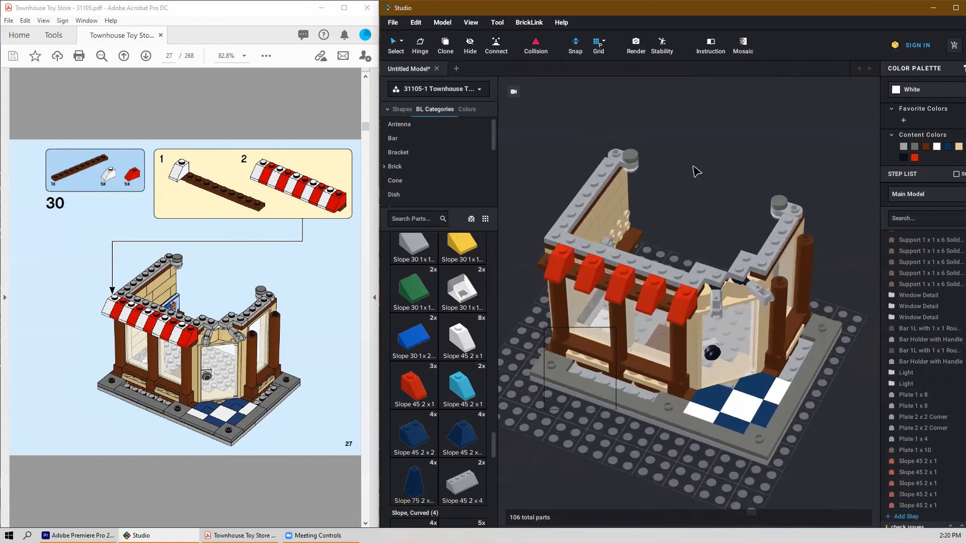
Step: Fill the free studs of the reddish brown Plate 1 x 10 with five white Slope 45 2 x 1 parts, alternating with the red ones
{"action": "left_click", "coordinate": [458, 351]}
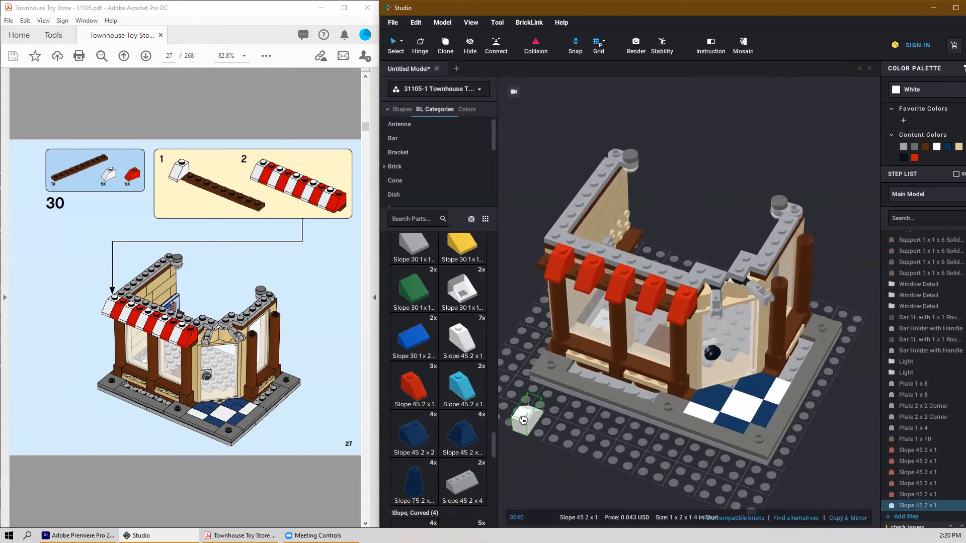
{"action": "key", "text": "Left"}
{"action": "key", "text": "Left"}
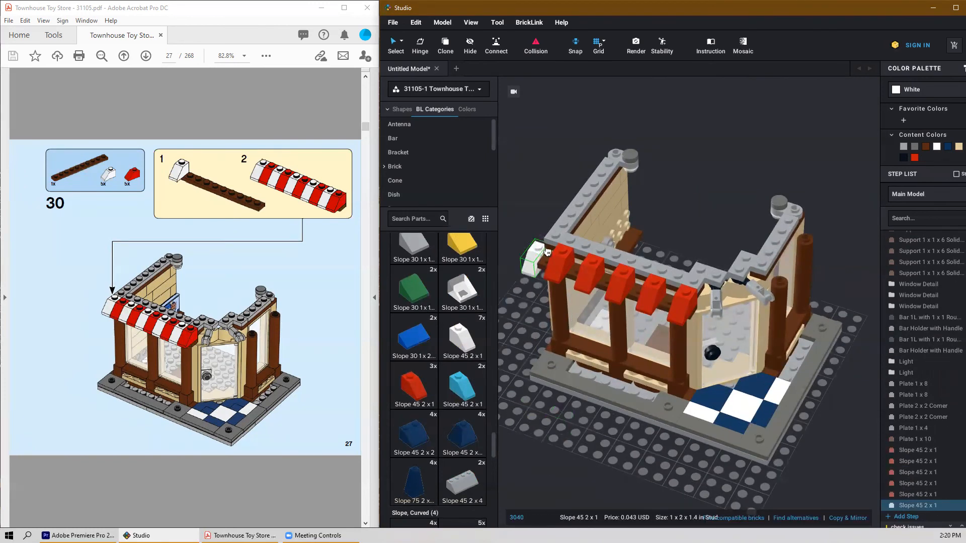
{"action": "left_click", "coordinate": [556, 249]}
{"action": "left_click", "coordinate": [585, 260]}
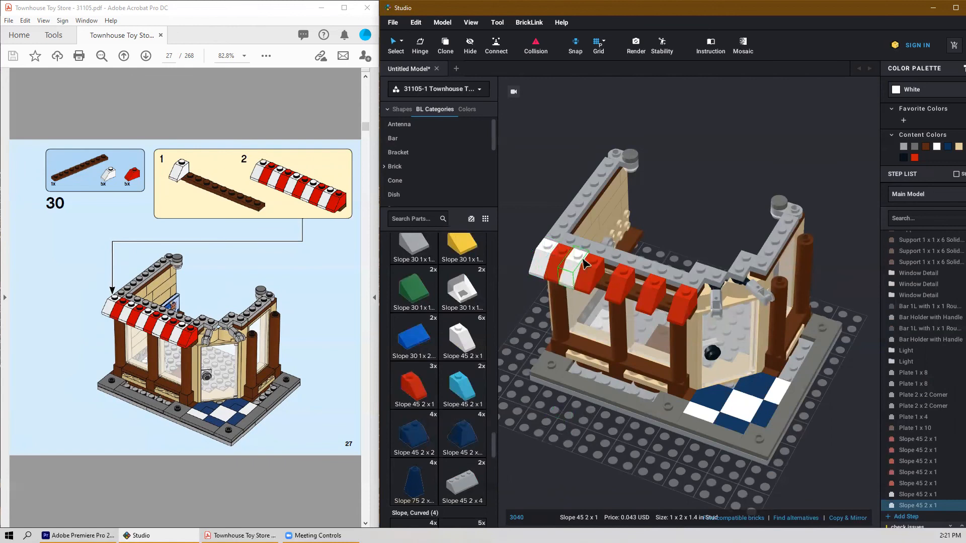
{"action": "left_click", "coordinate": [613, 271]}
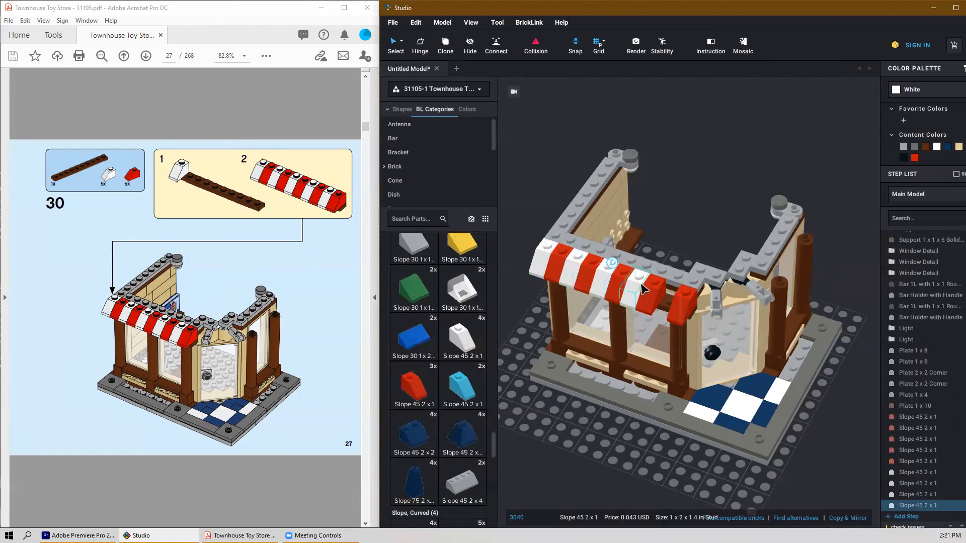
{"action": "left_click", "coordinate": [643, 289]}
{"action": "left_click", "coordinate": [669, 294]}
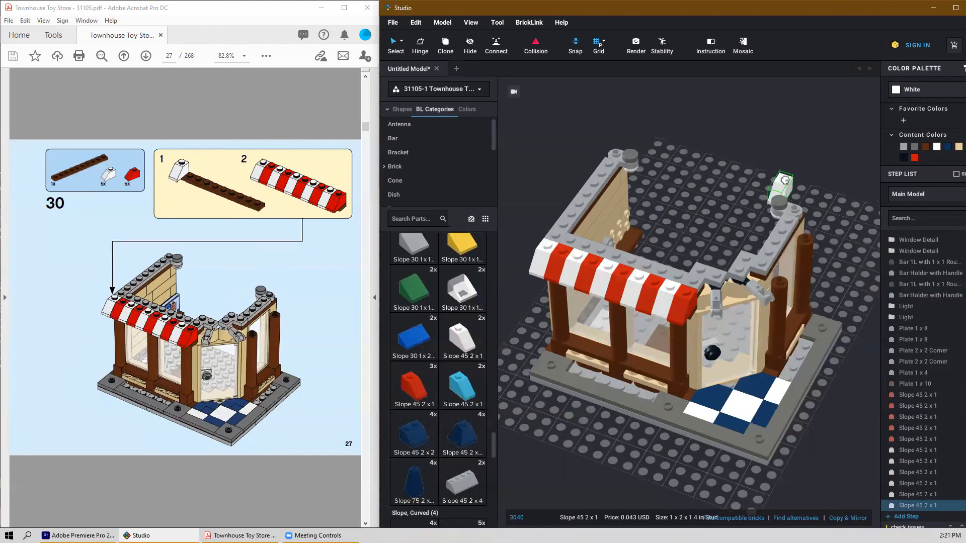
{"action": "key", "text": "Escape"}
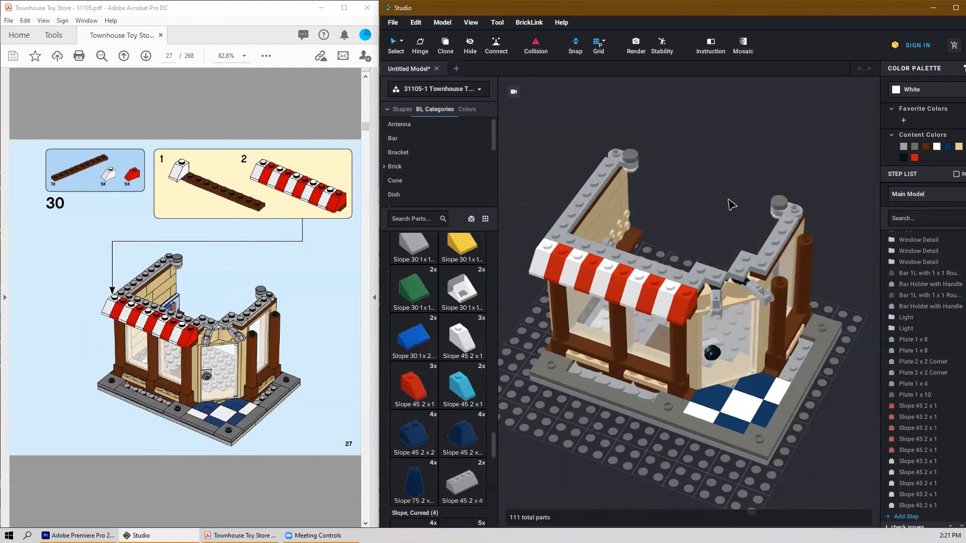
{"action": "left_click", "coordinate": [941, 90]}
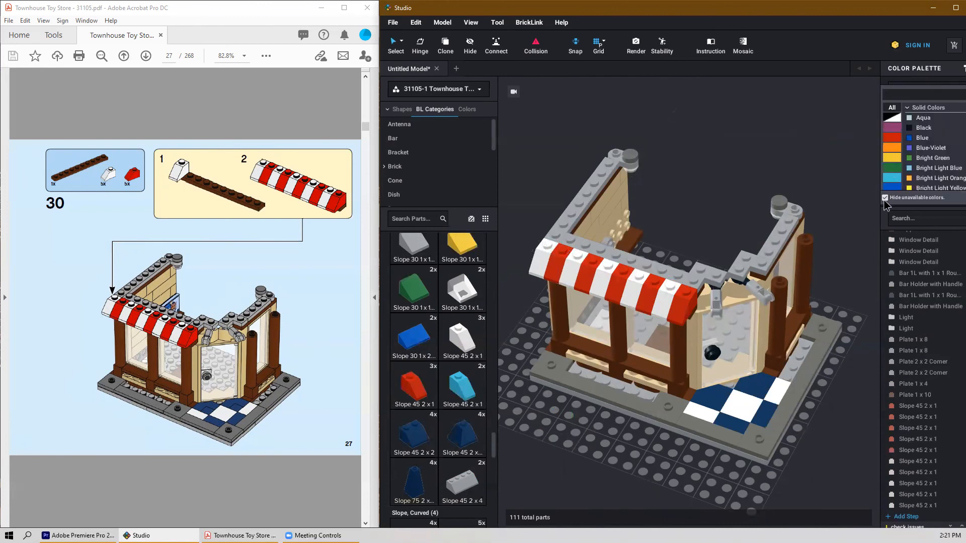
{"action": "left_click", "coordinate": [703, 170]}
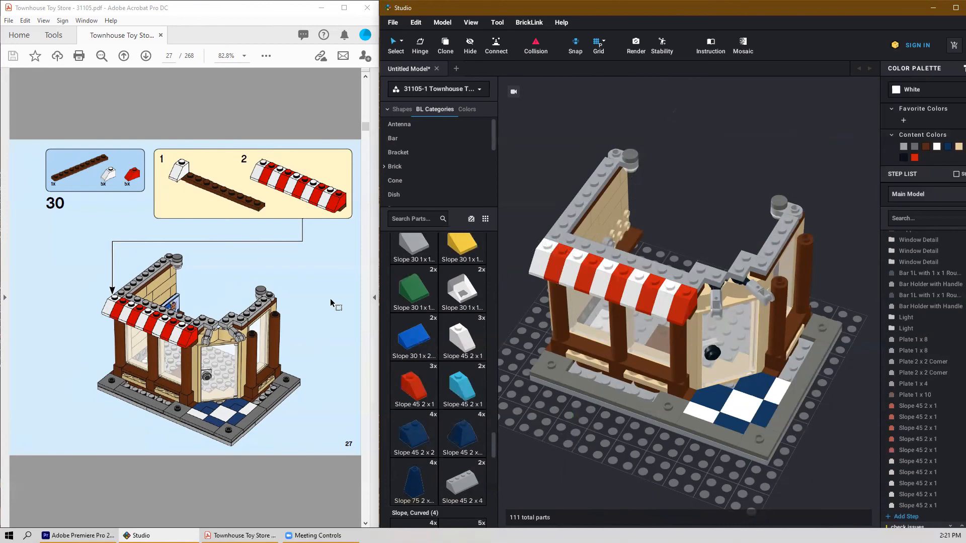
{"action": "right_click_drag", "start_coordinate": [715, 461], "coordinate": [740, 464]}
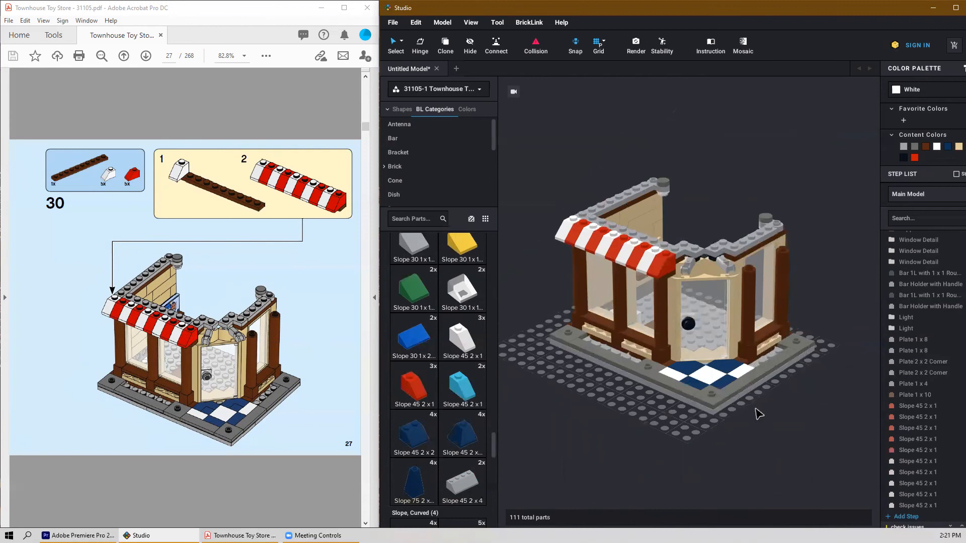
{"action": "right_click_drag", "start_coordinate": [756, 408], "coordinate": [749, 417]}
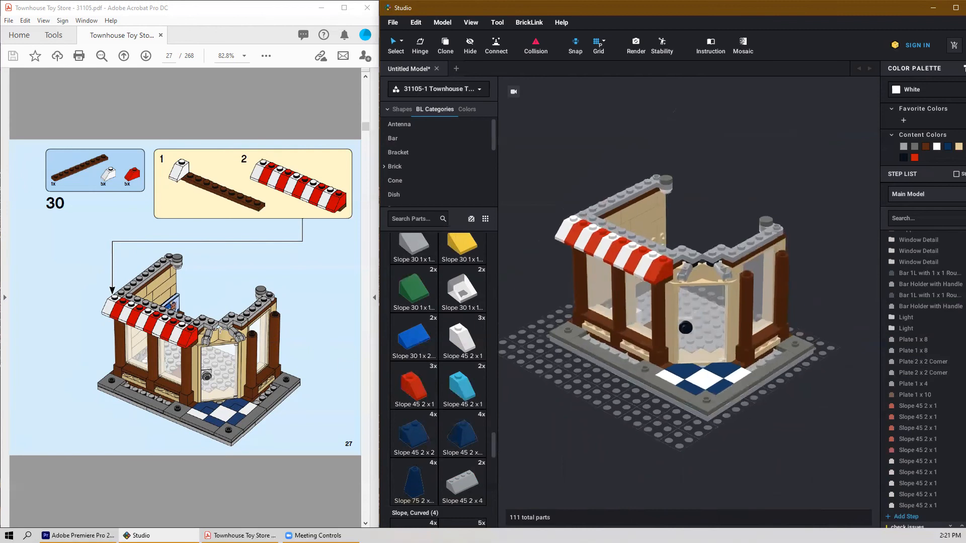
Step: For instruction step 31, attach a reddish brown Plate 1 x 6 across the column tops outside the short window wall
{"action": "scroll", "coordinate": [292, 371], "scroll_direction": "down", "scroll_amount": 3}
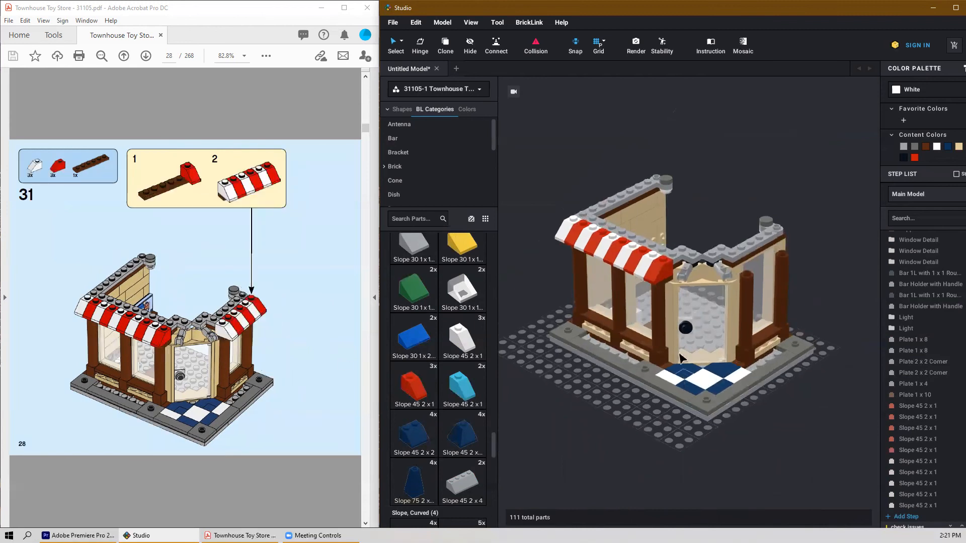
{"action": "left_click", "coordinate": [658, 272]}
{"action": "scroll", "coordinate": [436, 381], "scroll_direction": "down", "scroll_amount": 3}
{"action": "scroll", "coordinate": [431, 391], "scroll_direction": "down", "scroll_amount": 10}
{"action": "scroll", "coordinate": [431, 390], "scroll_direction": "up", "scroll_amount": 10}
{"action": "scroll", "coordinate": [436, 391], "scroll_direction": "down", "scroll_amount": 2}
{"action": "left_click", "coordinate": [463, 364]}
{"action": "key", "text": "Right"}
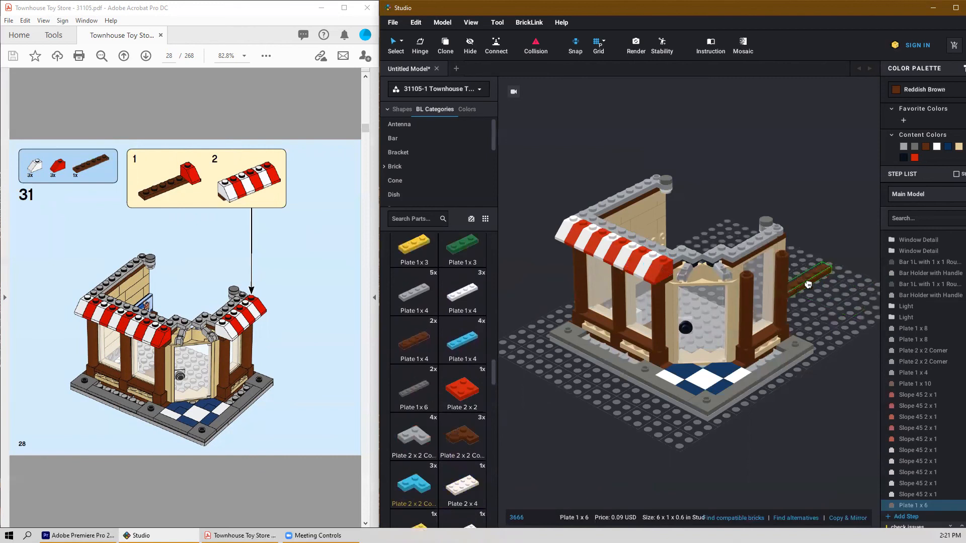
{"action": "right_click_drag", "start_coordinate": [849, 275], "coordinate": [818, 278]}
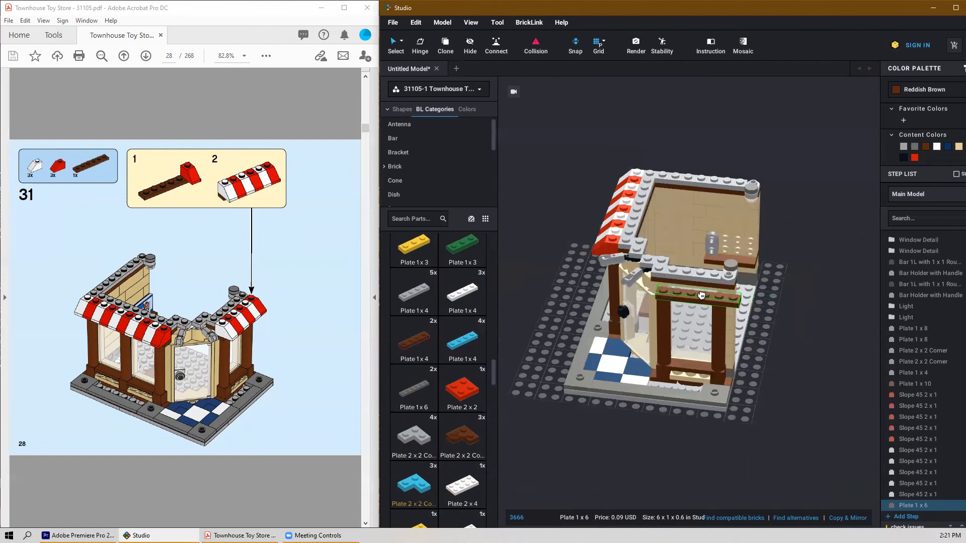
{"action": "left_click", "coordinate": [702, 296]}
{"action": "key", "text": "Escape"}
Step: Place three white Slope 45 2 x 1 parts on alternate studs of the Plate 1 x 6, starting at the stud nearest the door
{"action": "right_click_drag", "start_coordinate": [549, 354], "coordinate": [569, 350]}
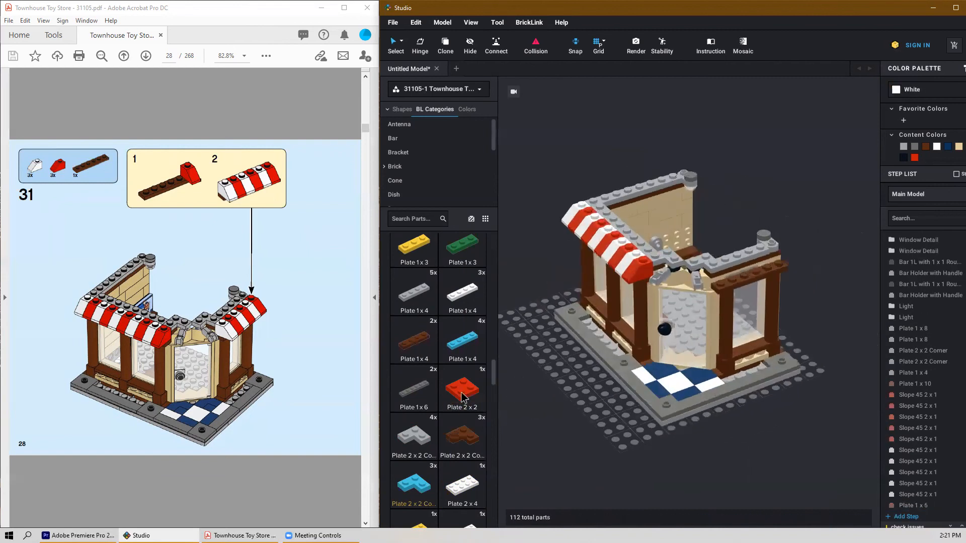
{"action": "scroll", "coordinate": [463, 398], "scroll_direction": "down", "scroll_amount": 10}
{"action": "scroll", "coordinate": [460, 403], "scroll_direction": "down", "scroll_amount": 10}
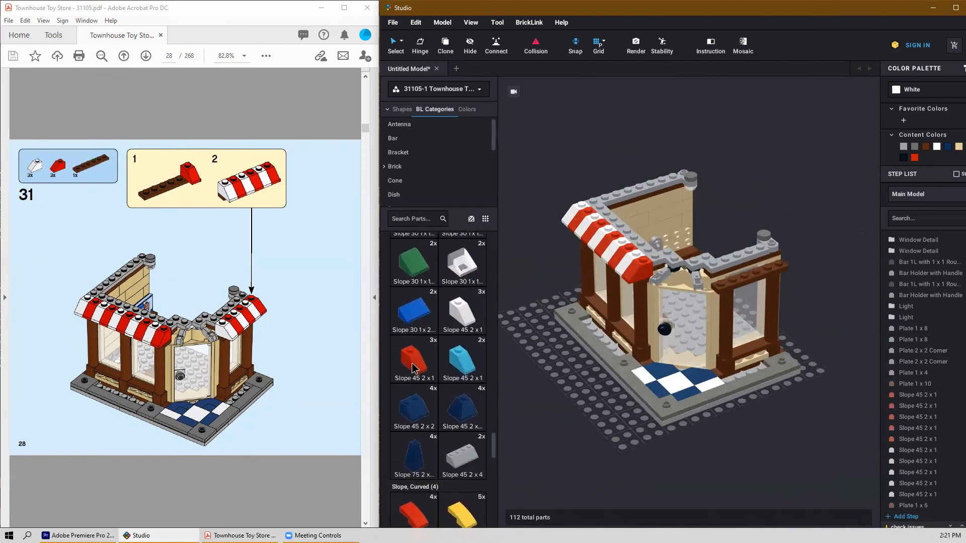
{"action": "left_click", "coordinate": [474, 359]}
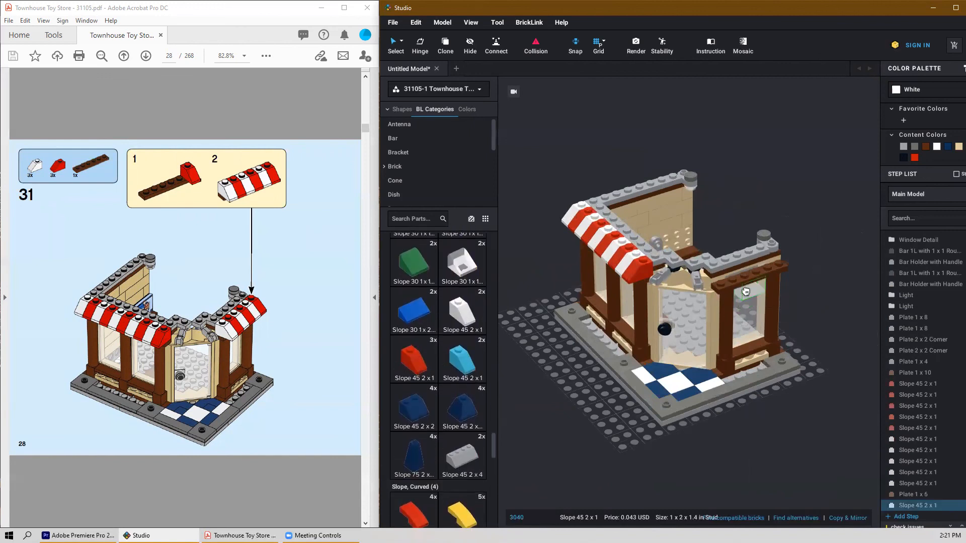
{"action": "left_click", "coordinate": [748, 272]}
{"action": "left_click", "coordinate": [770, 266]}
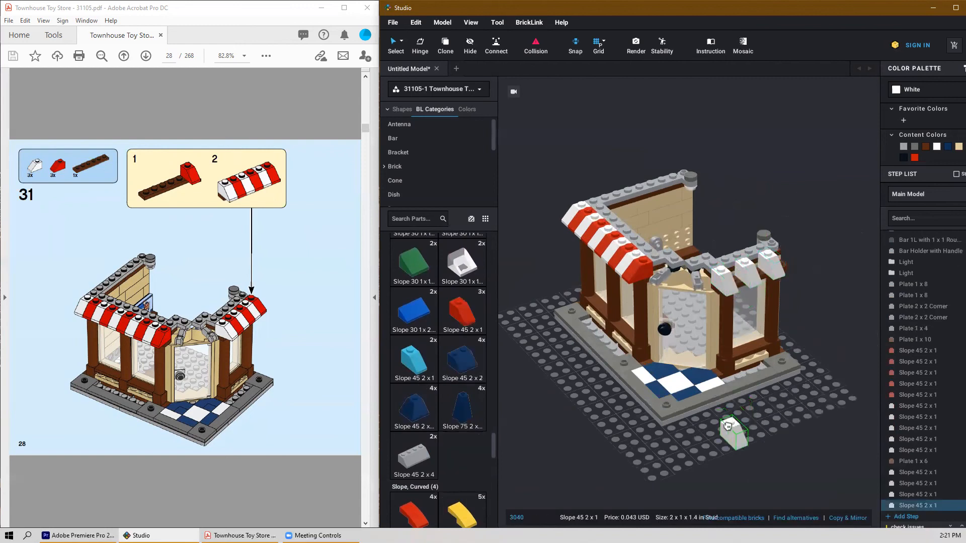
Step: Fill the remaining studs of the Plate 1 x 6 with three red Slope 45 2 x 1 parts
{"action": "left_click", "coordinate": [467, 301]}
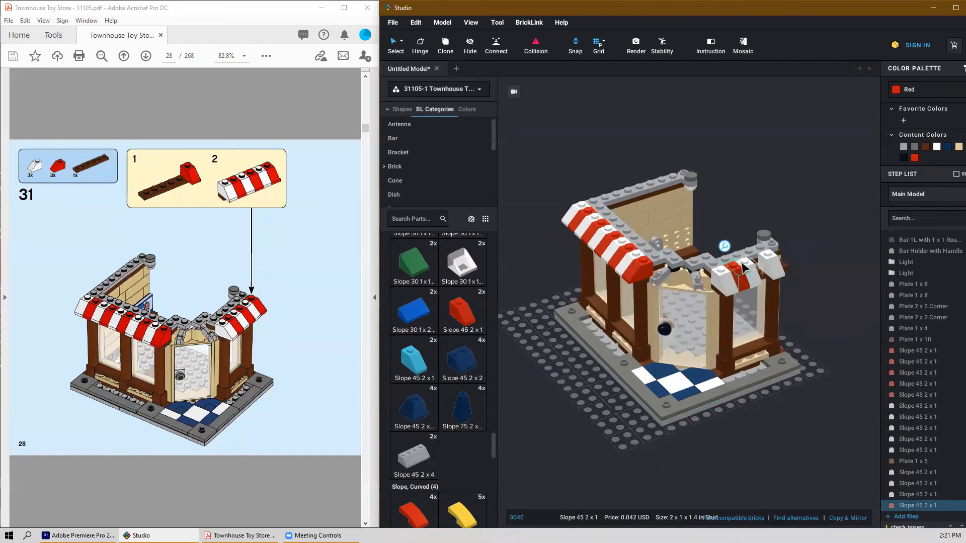
{"action": "left_click", "coordinate": [745, 266]}
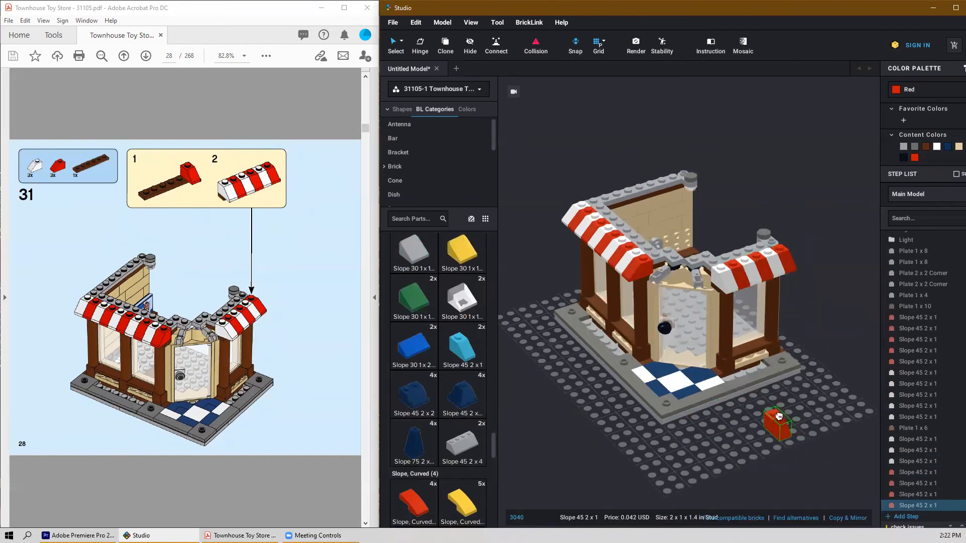
{"action": "key", "text": "Escape"}
{"action": "mouse_move", "coordinate": [699, 435]}
{"action": "right_mouse_down"}
{"action": "mouse_move", "coordinate": [759, 433]}
{"action": "mouse_move", "coordinate": [735, 446]}
{"action": "mouse_move", "coordinate": [689, 439]}
{"action": "right_mouse_up"}
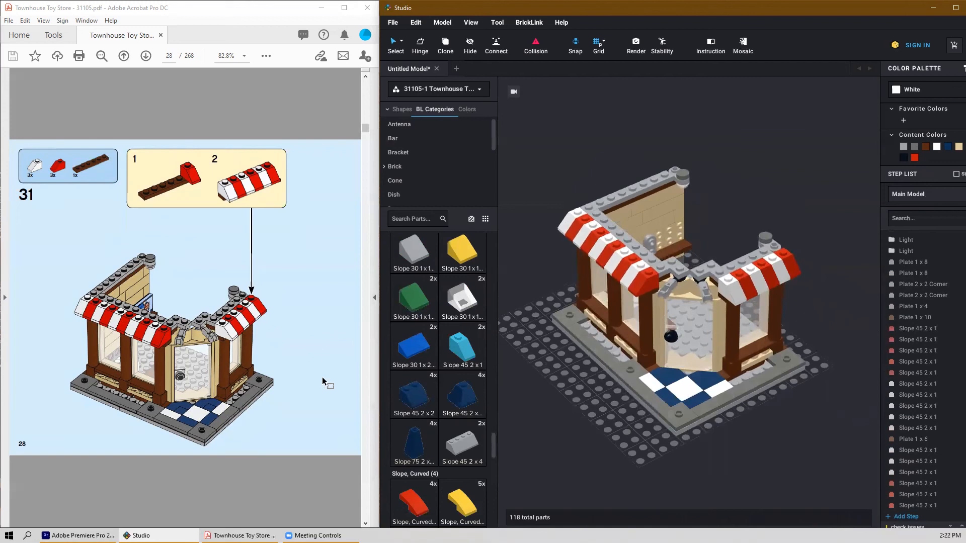
Step: For instruction step 32, place a dark bluish gray Plate, Modified 1 x 4 with 2 Studs on the long side wall's end beside the light
{"action": "scroll", "coordinate": [318, 377], "scroll_direction": "down", "scroll_amount": 2}
{"action": "scroll", "coordinate": [317, 373], "scroll_direction": "up", "scroll_amount": 1}
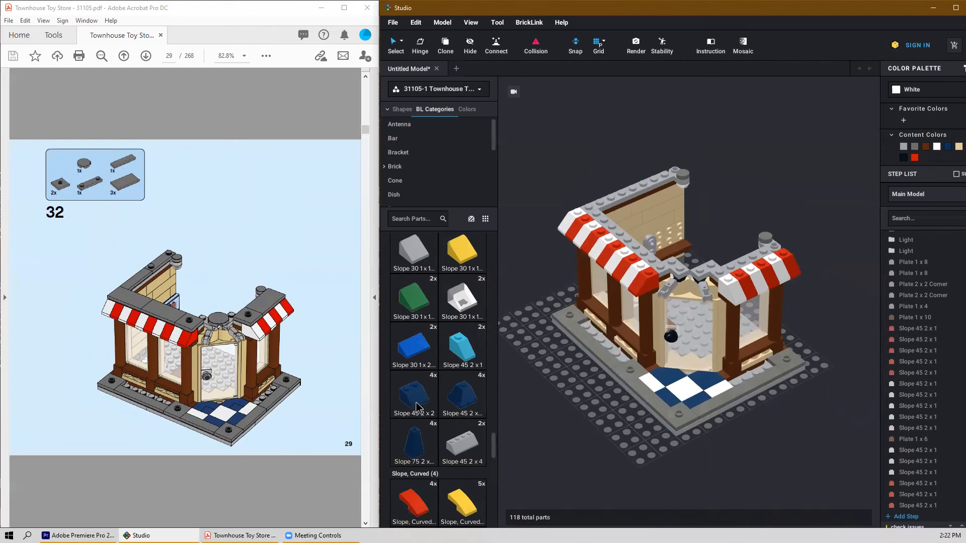
{"action": "scroll", "coordinate": [457, 433], "scroll_direction": "up", "scroll_amount": 10}
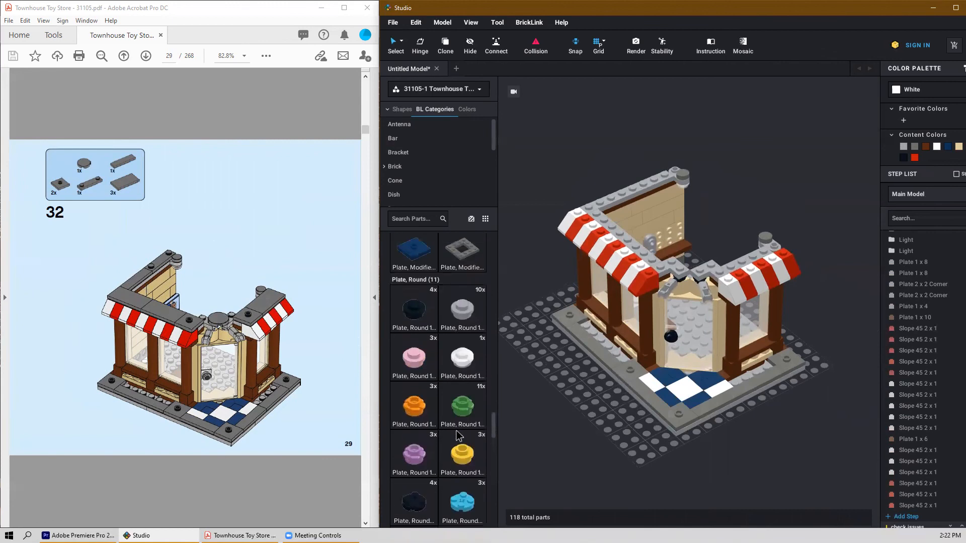
{"action": "scroll", "coordinate": [456, 432], "scroll_direction": "up", "scroll_amount": 2}
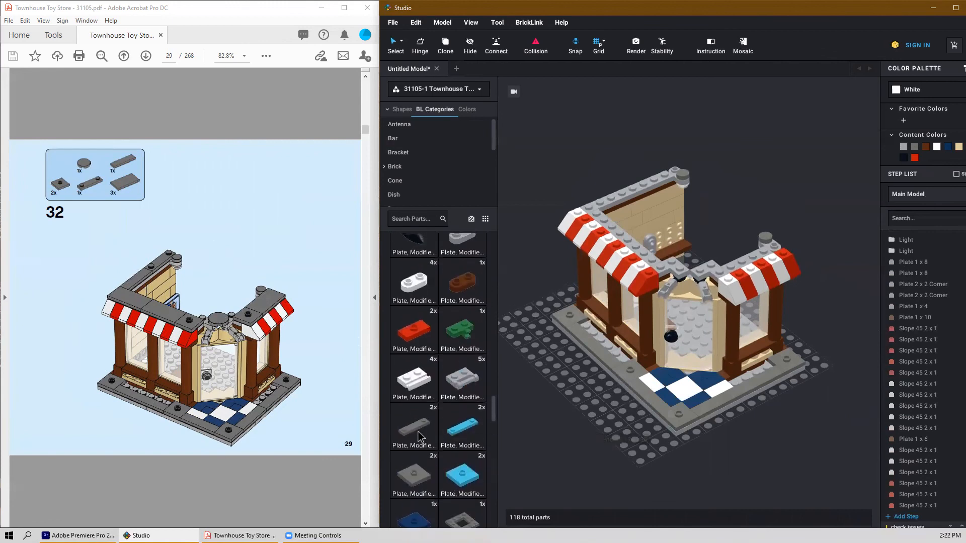
{"action": "left_click_drag", "start_coordinate": [639, 138], "coordinate": [766, 205]}
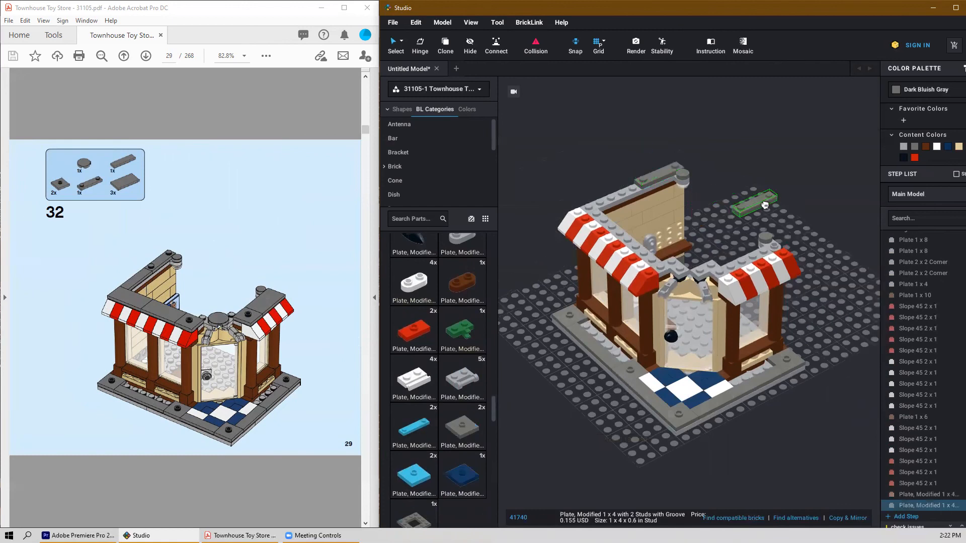
{"action": "key", "text": "Delete"}
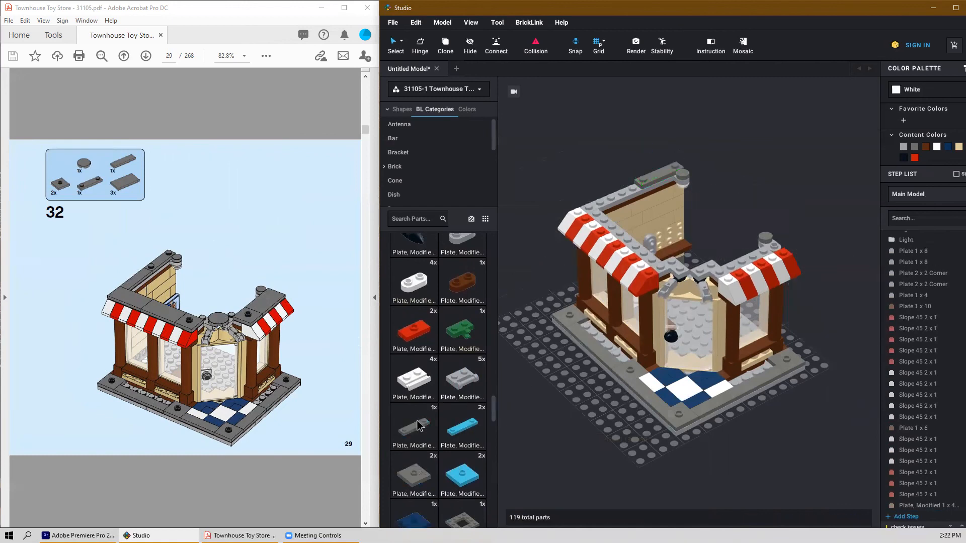
Step: Place two dark bluish gray Plate, Modified 2 x 2 jumpers on the awning ends at both sides of the door entrance
{"action": "left_click", "coordinate": [435, 469]}
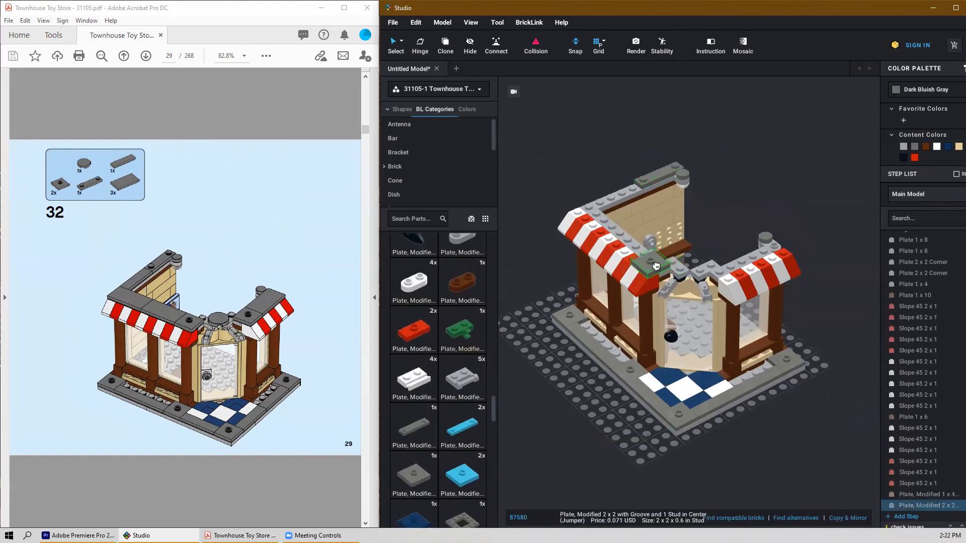
{"action": "left_click", "coordinate": [656, 268]}
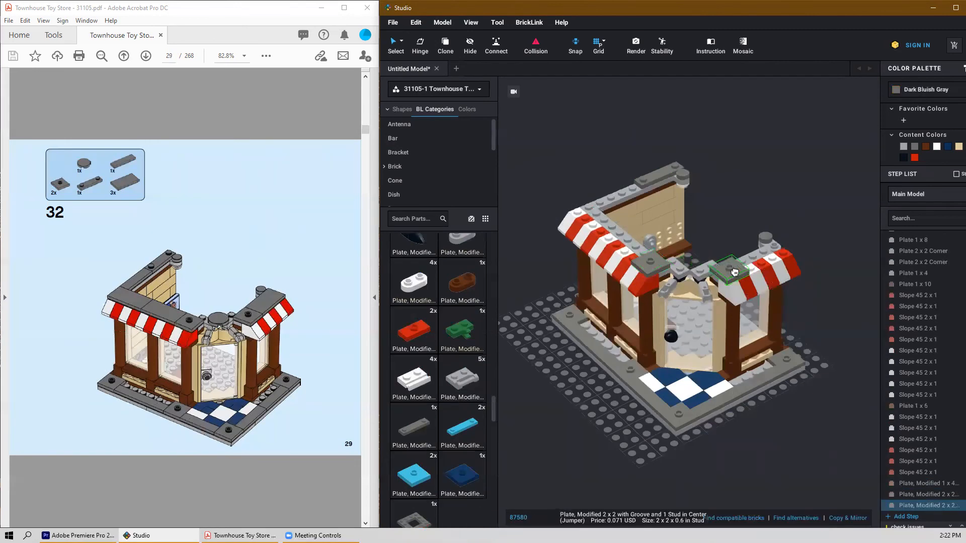
{"action": "left_click", "coordinate": [735, 272]}
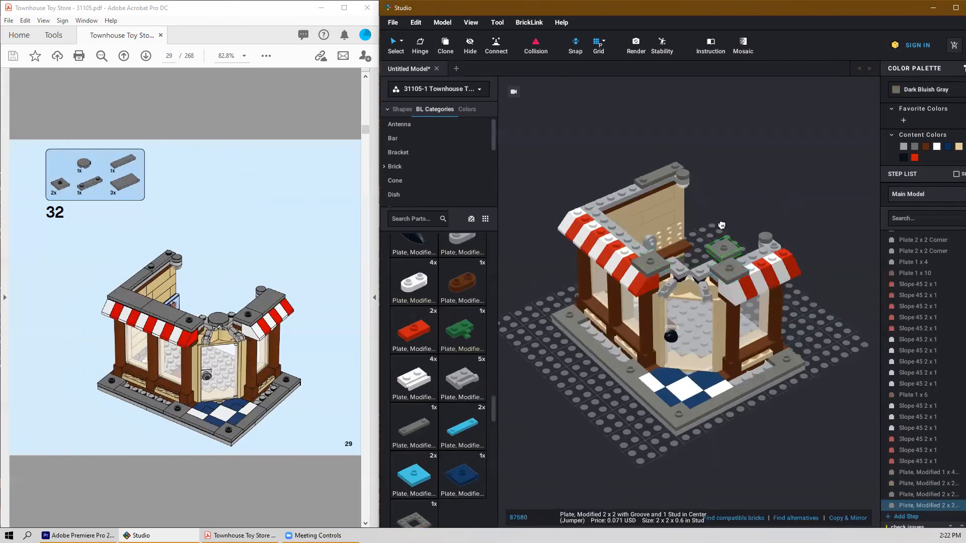
{"action": "key", "text": "Escape"}
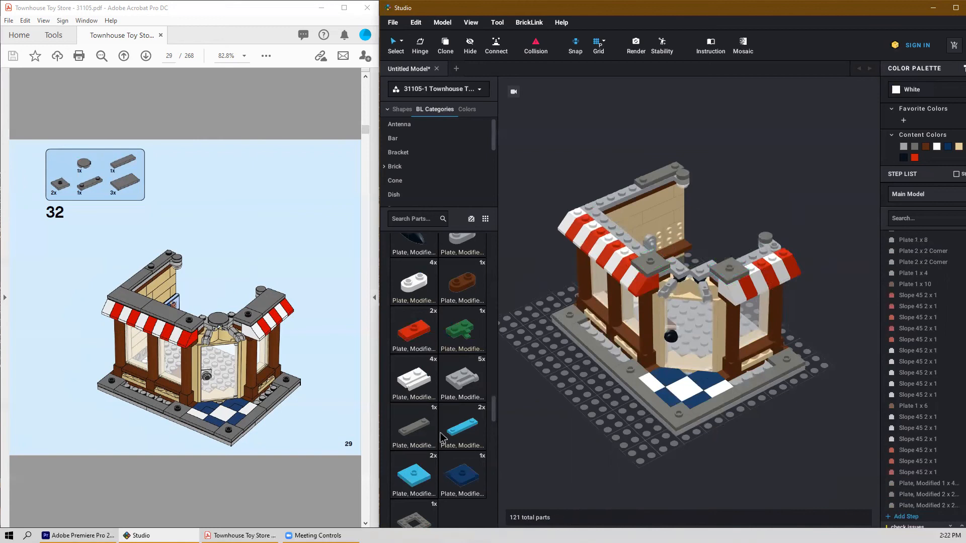
Step: Cover the awning tops with dark bluish gray Tile 2 x 4 parts, two along the front wall and one on the short wall
{"action": "scroll", "coordinate": [444, 437], "scroll_direction": "down", "scroll_amount": 5}
{"action": "scroll", "coordinate": [445, 437], "scroll_direction": "down", "scroll_amount": 15}
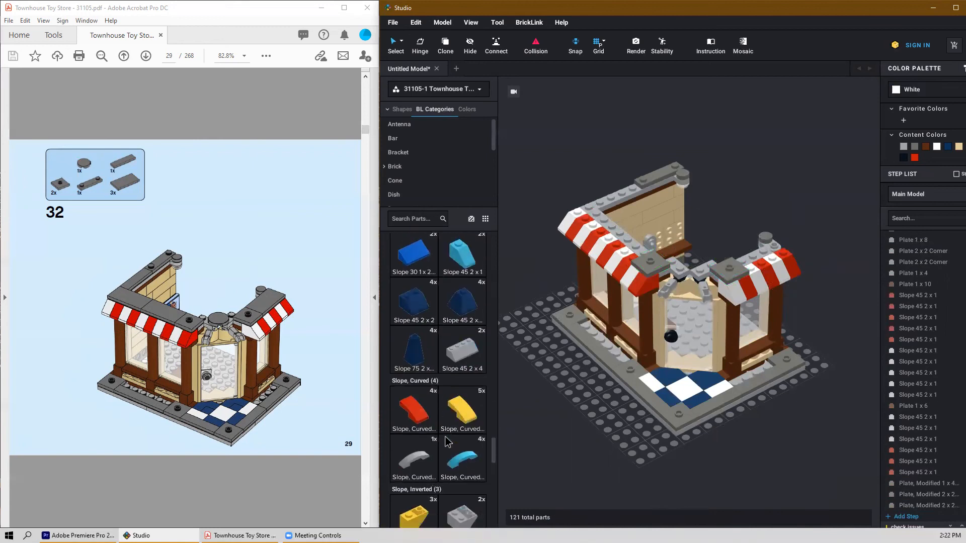
{"action": "scroll", "coordinate": [448, 441], "scroll_direction": "down", "scroll_amount": 12}
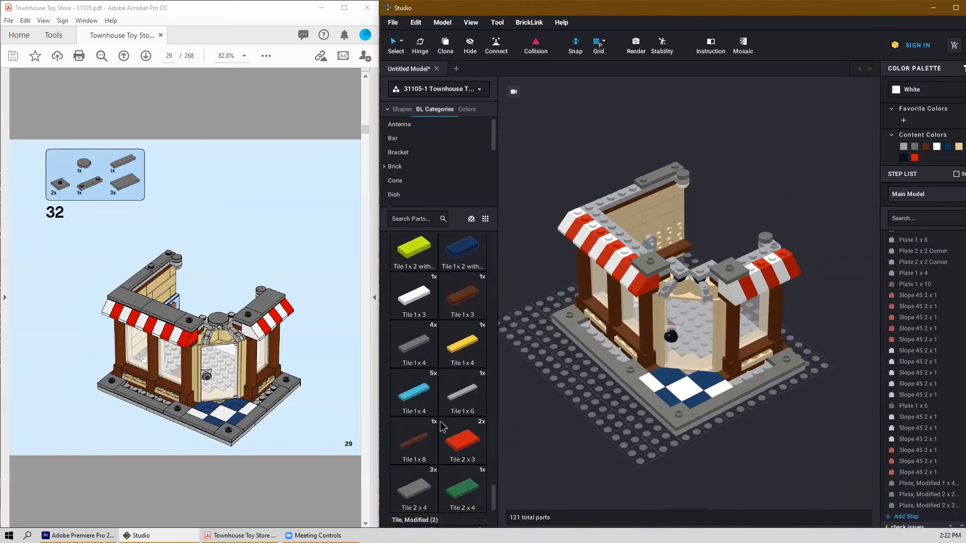
{"action": "left_click", "coordinate": [411, 439]}
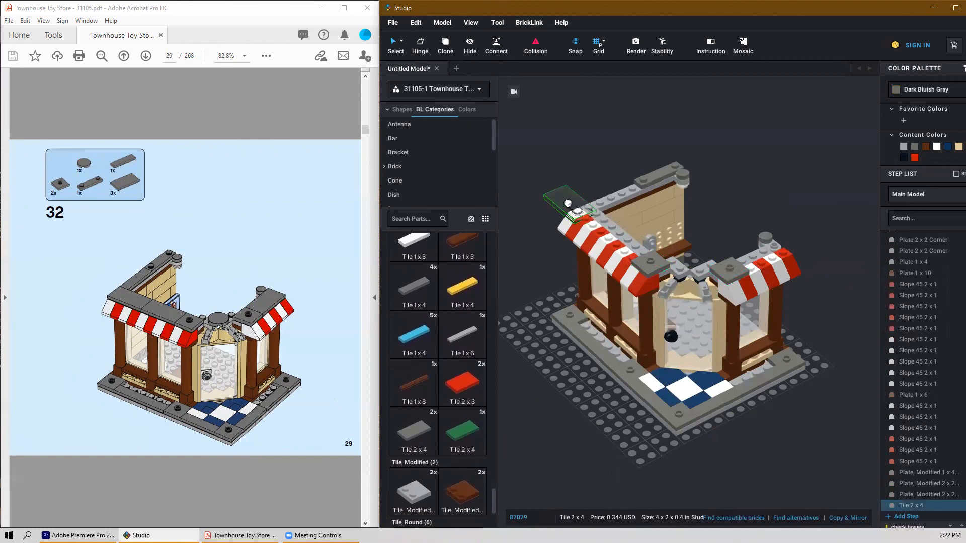
{"action": "left_click", "coordinate": [605, 211]}
{"action": "left_click", "coordinate": [629, 243]}
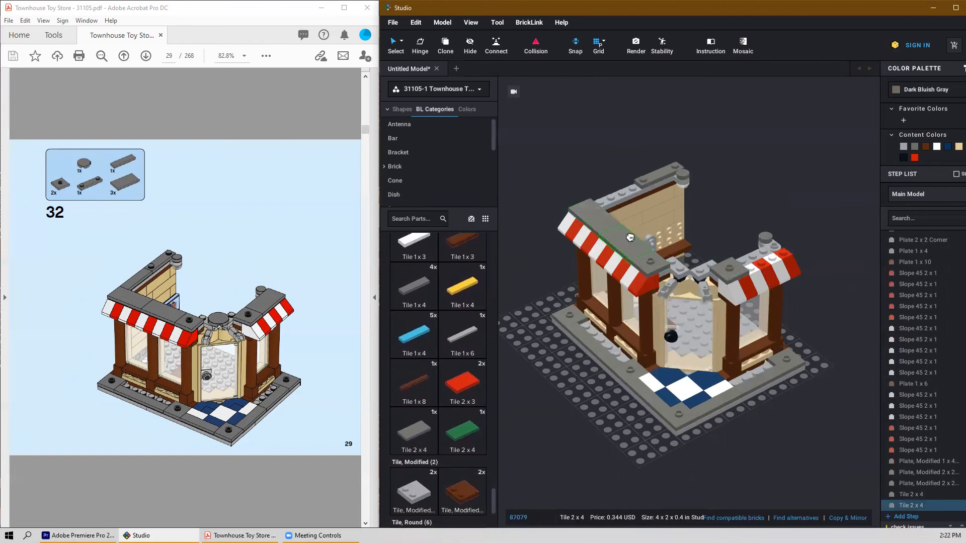
{"action": "left_click", "coordinate": [769, 250]}
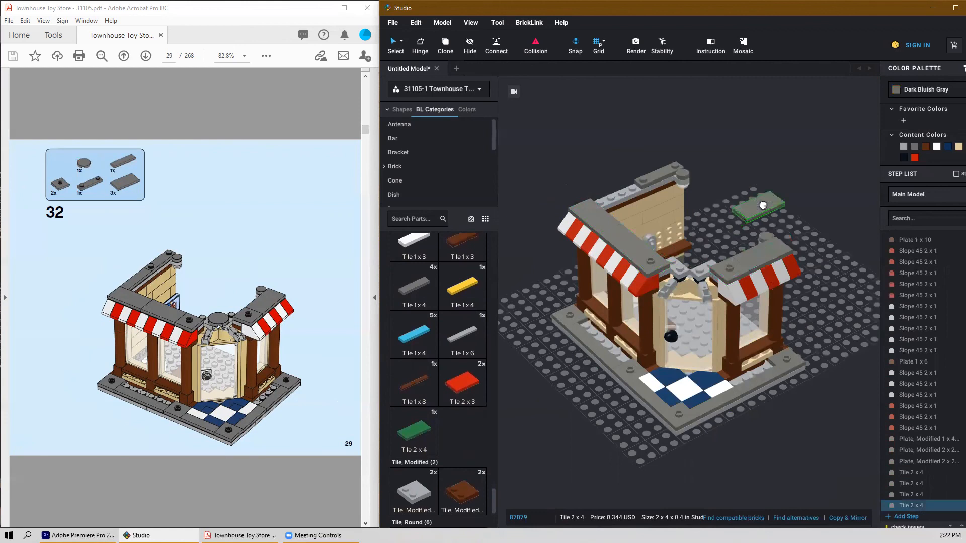
{"action": "key", "text": "Escape"}
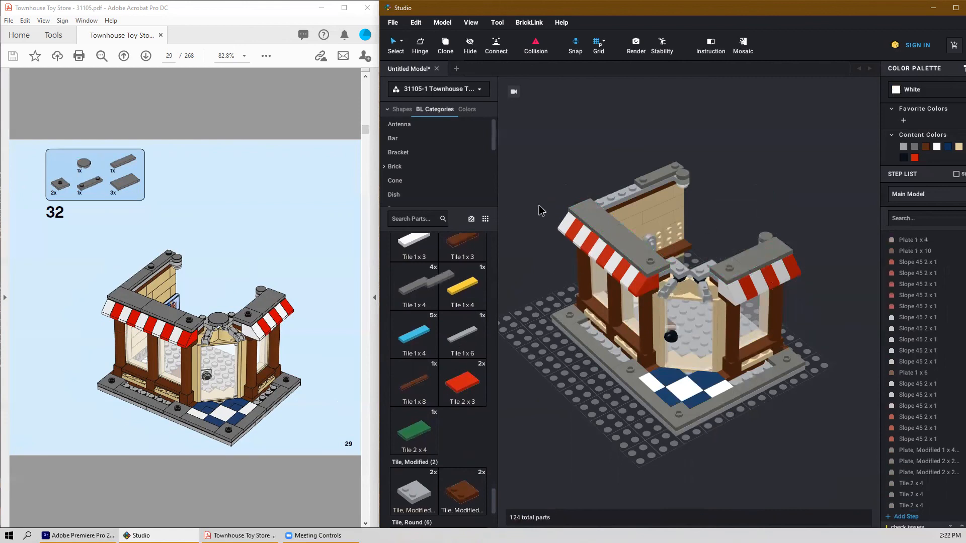
Step: Finish instruction step 32 with a dark bluish gray Tile 1 x 4 on the long wall and a Tile, Round 2 x 2 above the door
{"action": "left_click", "coordinate": [623, 193]}
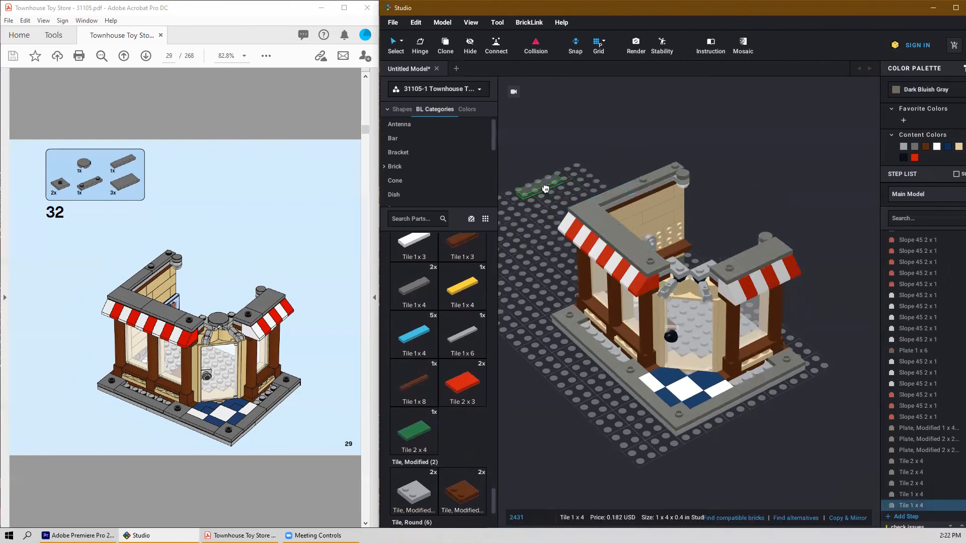
{"action": "key", "text": "Escape"}
{"action": "scroll", "coordinate": [423, 418], "scroll_direction": "down", "scroll_amount": 5}
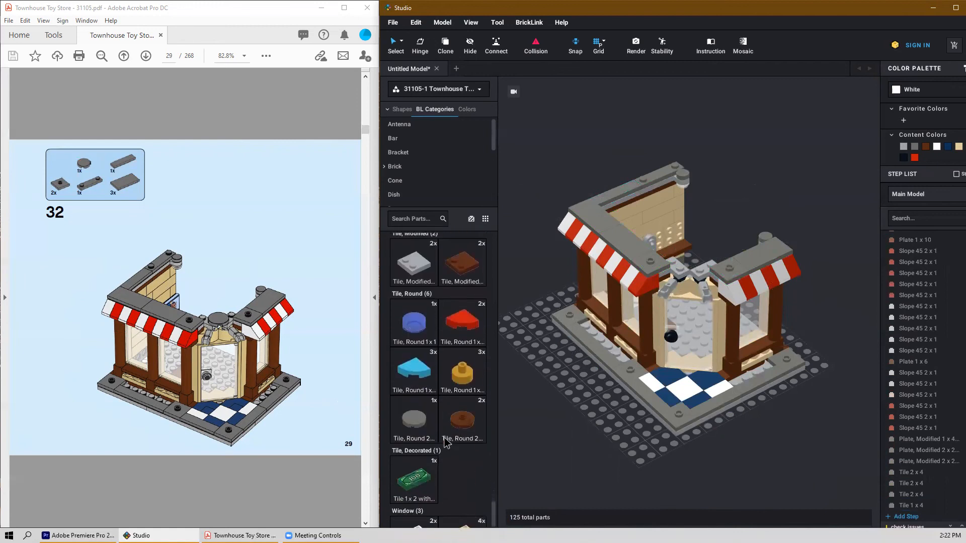
{"action": "left_click", "coordinate": [418, 417]}
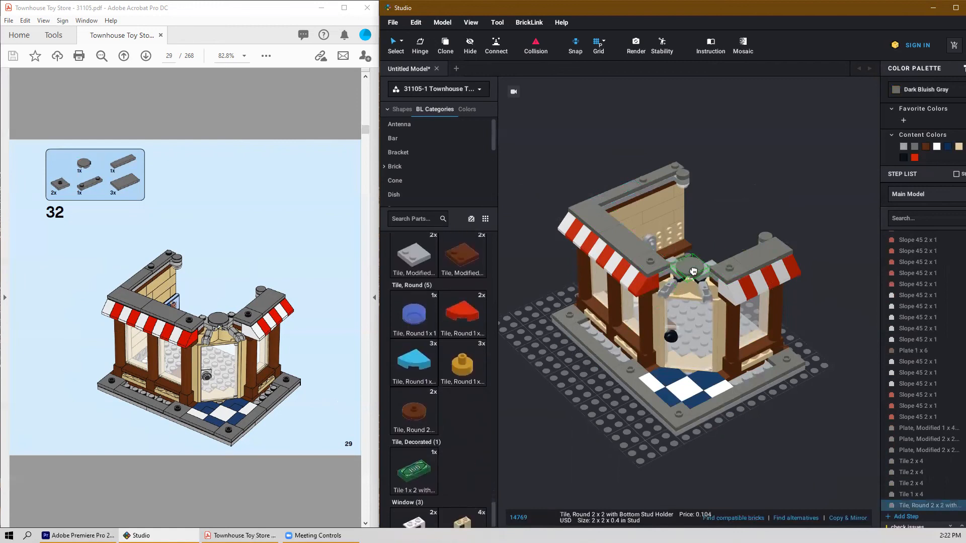
{"action": "left_click", "coordinate": [694, 272]}
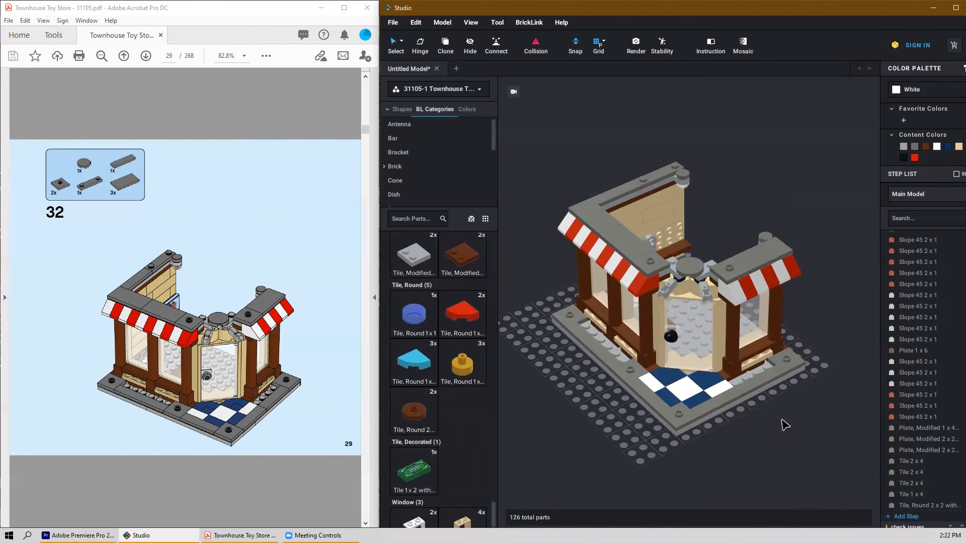
Step: For instruction step 33, stand the black Minifigure Utensil Telescope on the base corner stud beside the long awning wall as a lamp post
{"action": "scroll", "coordinate": [223, 365], "scroll_direction": "down", "scroll_amount": 2}
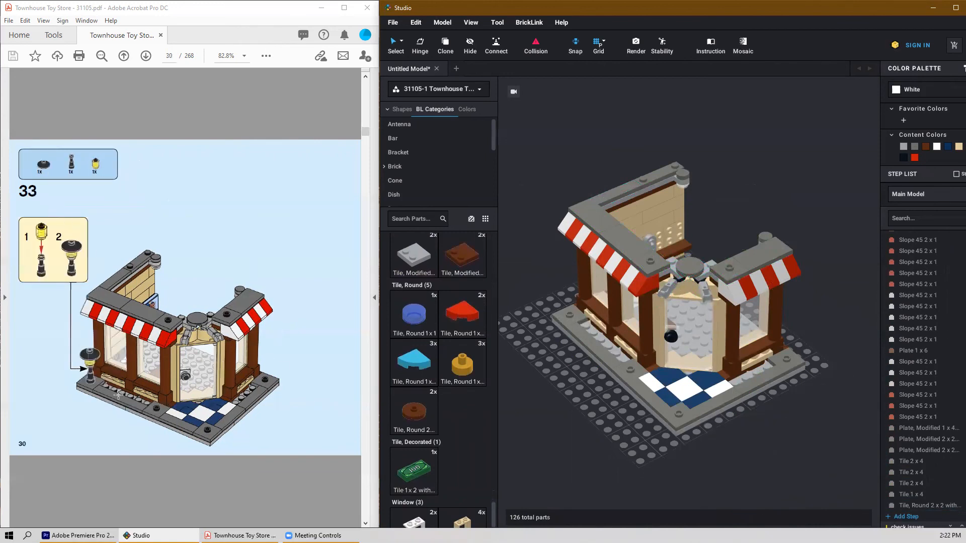
{"action": "scroll", "coordinate": [479, 455], "scroll_direction": "up", "scroll_amount": 3}
{"action": "scroll", "coordinate": [473, 435], "scroll_direction": "up", "scroll_amount": 10}
{"action": "scroll", "coordinate": [472, 420], "scroll_direction": "up", "scroll_amount": 10}
{"action": "scroll", "coordinate": [465, 411], "scroll_direction": "up", "scroll_amount": 10}
{"action": "scroll", "coordinate": [462, 427], "scroll_direction": "up", "scroll_amount": 10}
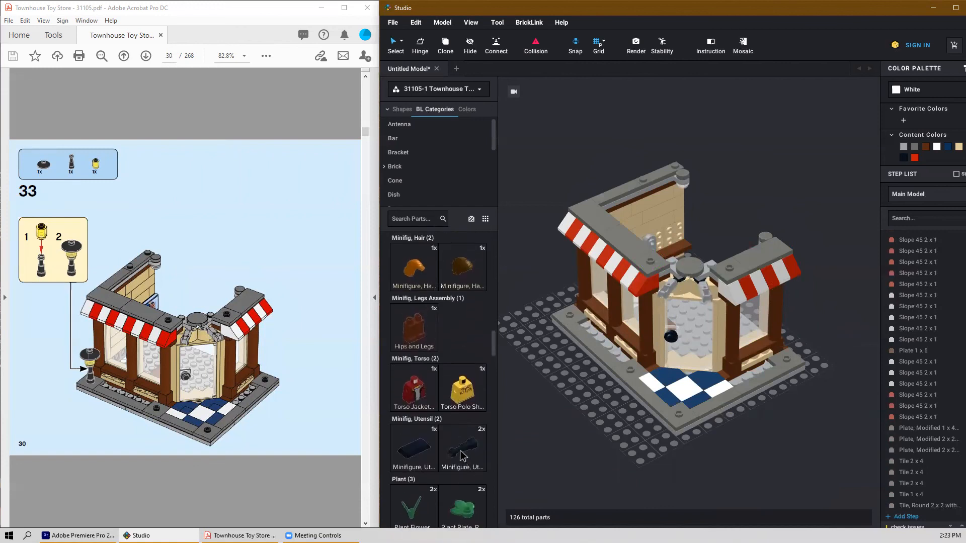
{"action": "left_click", "coordinate": [463, 455]}
{"action": "left_click", "coordinate": [579, 302]}
{"action": "left_click", "coordinate": [549, 369]}
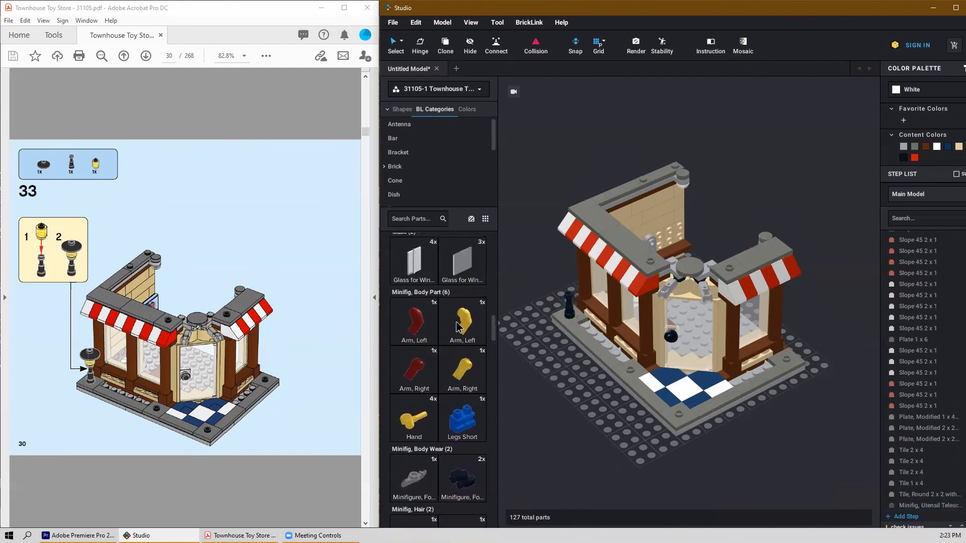
Step: Place one Trans-Yellow Brick, Round 1 x 1 Open Stud on top of the telescope lamp post
{"action": "scroll", "coordinate": [456, 326], "scroll_direction": "up", "scroll_amount": 4}
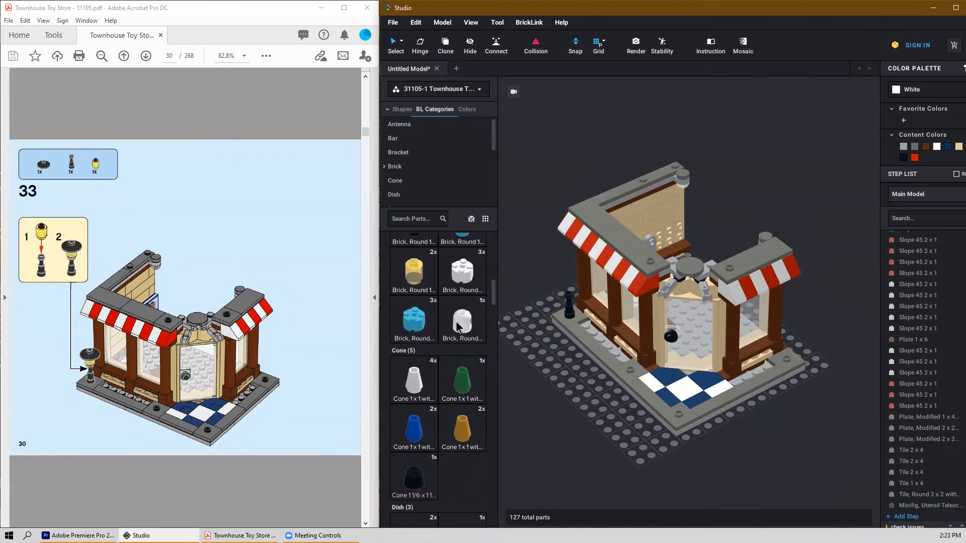
{"action": "left_click", "coordinate": [414, 327]}
{"action": "left_click", "coordinate": [574, 284]}
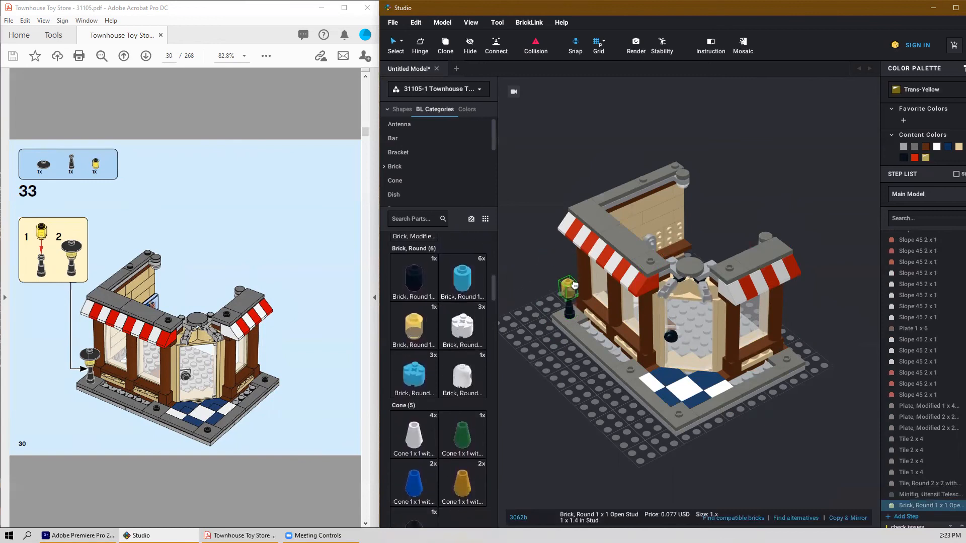
{"action": "left_click", "coordinate": [574, 287]}
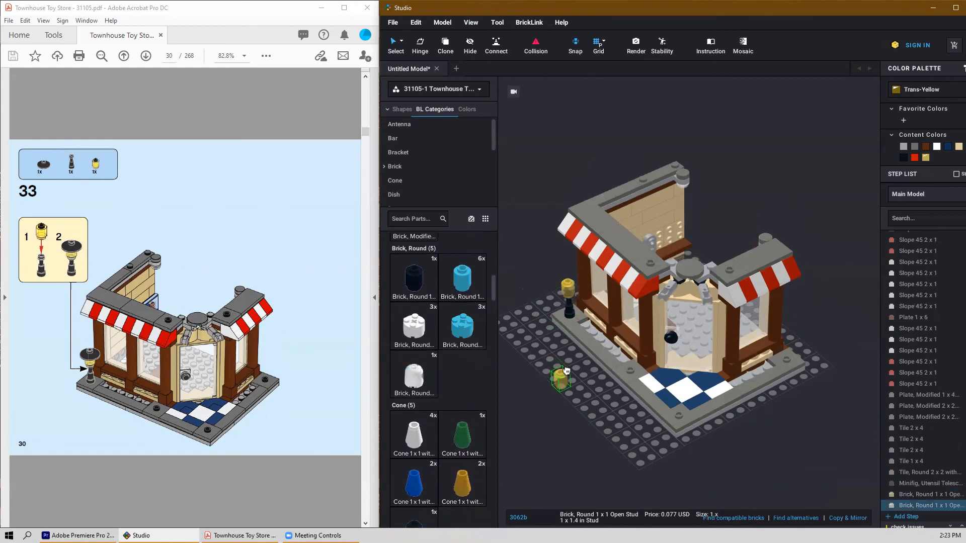
{"action": "right_click_drag", "start_coordinate": [559, 371], "coordinate": [567, 371]}
{"action": "key", "text": "Escape"}
Step: Cap the street lamp with a black Dish 2 x 2 Inverted
{"action": "scroll", "coordinate": [460, 371], "scroll_direction": "up", "scroll_amount": 5}
{"action": "scroll", "coordinate": [460, 369], "scroll_direction": "down", "scroll_amount": 7}
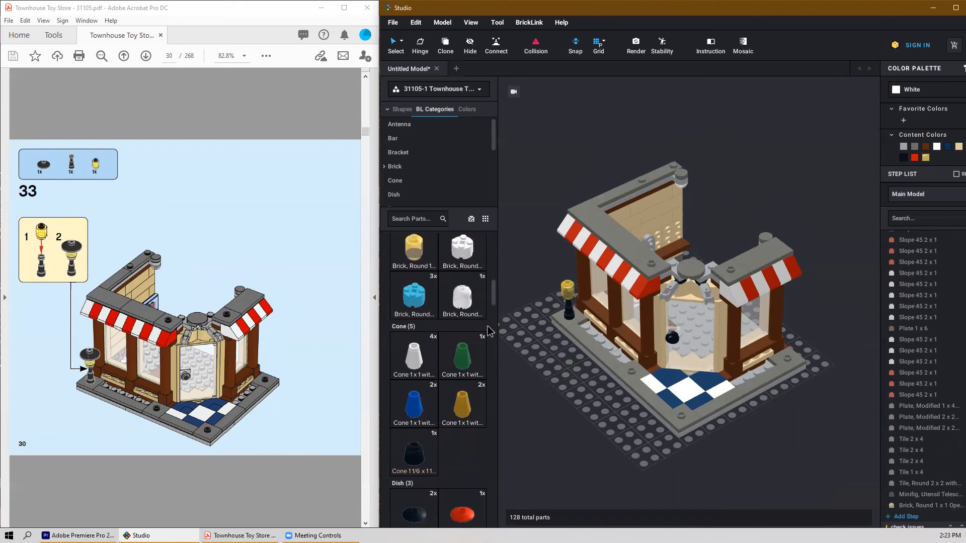
{"action": "scroll", "coordinate": [487, 330], "scroll_direction": "down", "scroll_amount": 2}
{"action": "left_click", "coordinate": [414, 462]}
{"action": "left_click", "coordinate": [565, 288]}
{"action": "mouse_move", "coordinate": [569, 423]}
{"action": "right_mouse_down"}
{"action": "mouse_move", "coordinate": [595, 401]}
{"action": "mouse_move", "coordinate": [566, 411]}
{"action": "right_mouse_up"}
Step: For instruction step 34, place one blue Cone 1 x 1 on the open grid in front of the building
{"action": "scroll", "coordinate": [319, 375], "scroll_direction": "down", "scroll_amount": 2}
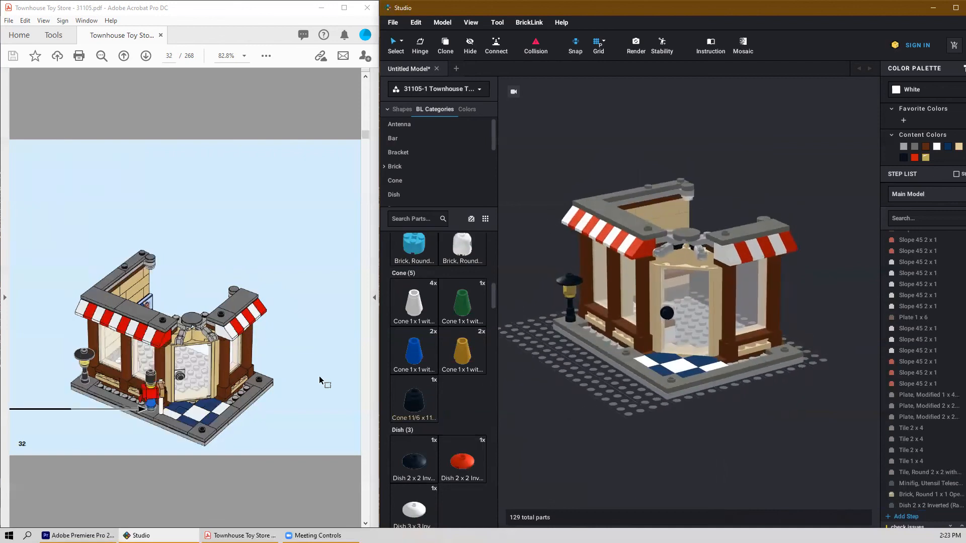
{"action": "scroll", "coordinate": [320, 370], "scroll_direction": "up", "scroll_amount": 2}
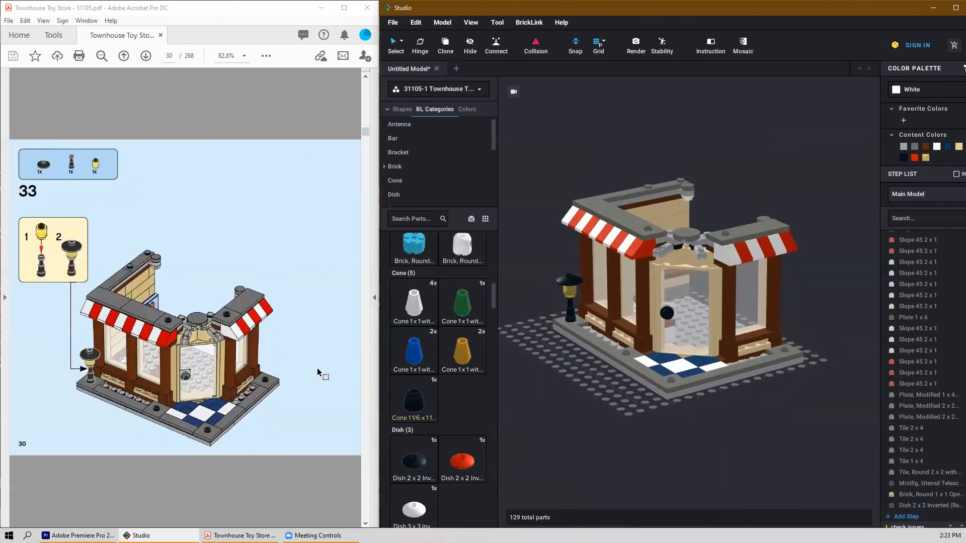
{"action": "scroll", "coordinate": [317, 372], "scroll_direction": "down", "scroll_amount": 2}
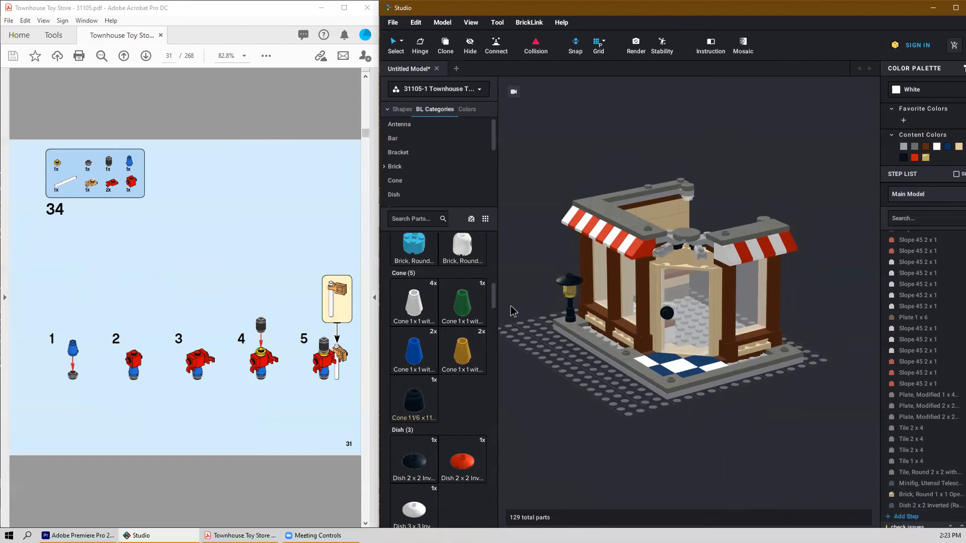
{"action": "scroll", "coordinate": [422, 372], "scroll_direction": "up", "scroll_amount": 10}
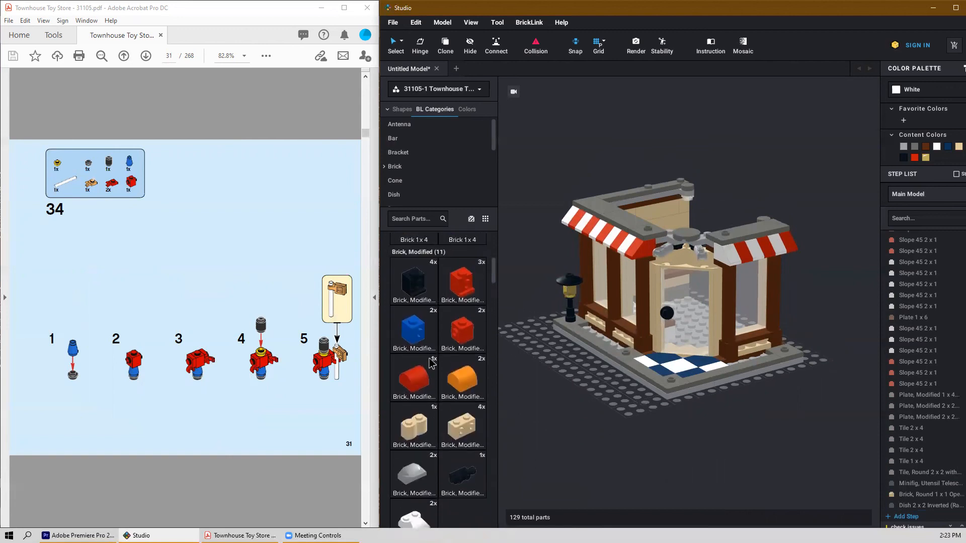
{"action": "scroll", "coordinate": [431, 364], "scroll_direction": "down", "scroll_amount": 10}
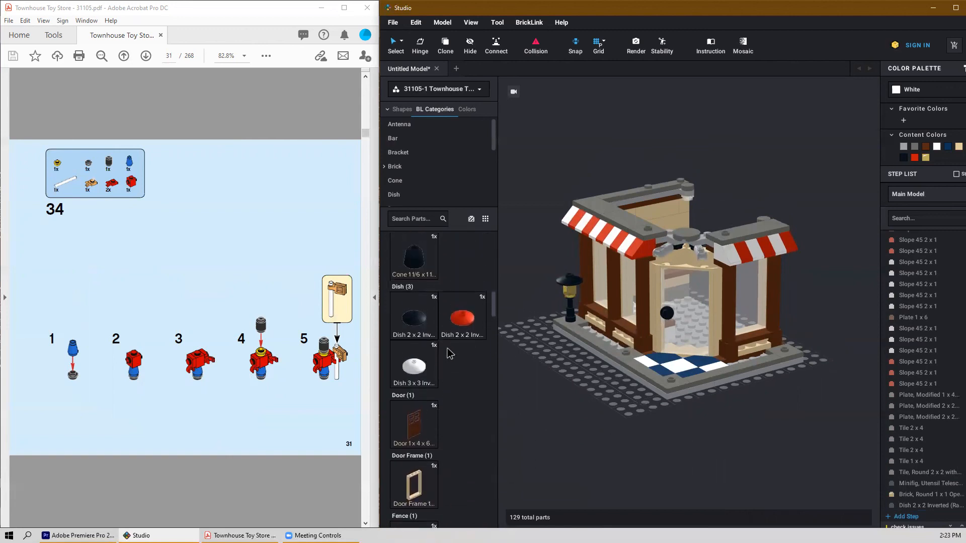
{"action": "scroll", "coordinate": [433, 274], "scroll_direction": "up", "scroll_amount": 2}
{"action": "scroll", "coordinate": [425, 282], "scroll_direction": "down", "scroll_amount": 1}
{"action": "left_click_drag", "start_coordinate": [413, 249], "coordinate": [596, 405]}
{"action": "left_click", "coordinate": [595, 405]}
{"action": "right_click_drag", "start_coordinate": [579, 453], "coordinate": [576, 445]}
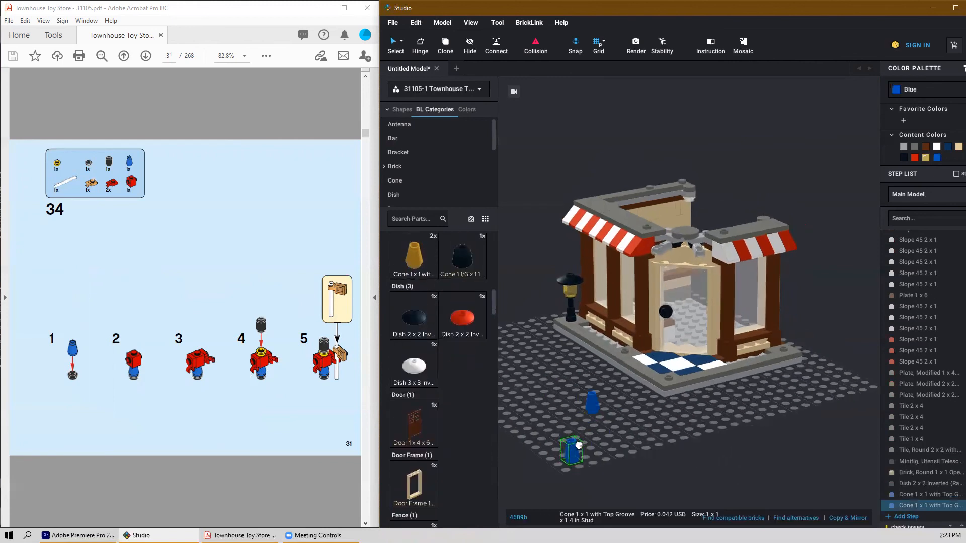
{"action": "key", "text": "Escape"}
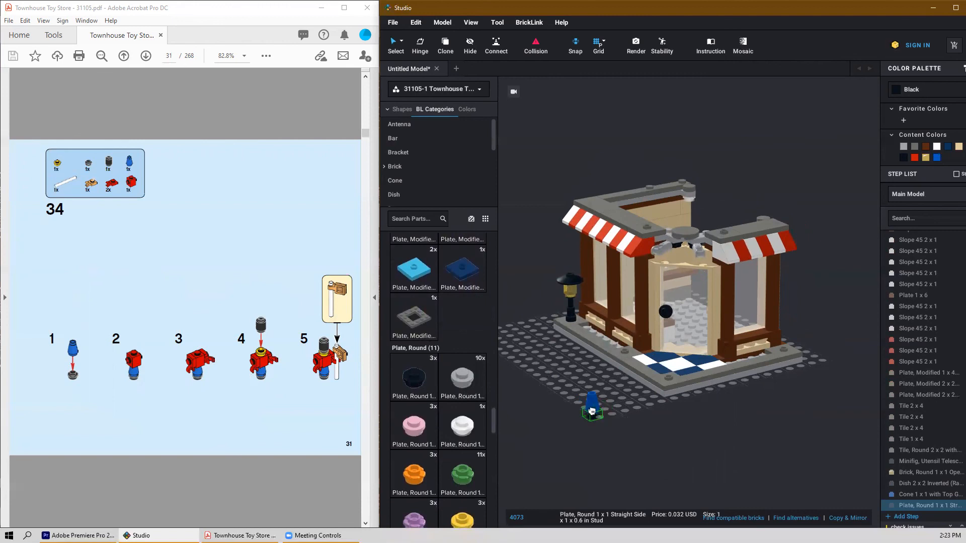
Step: Attach a black Plate, Round 1 x 1 under the blue cone and stack a red Brick, Modified 1 x 1 with Studs on 2 Sides on it
{"action": "key", "text": "Escape"}
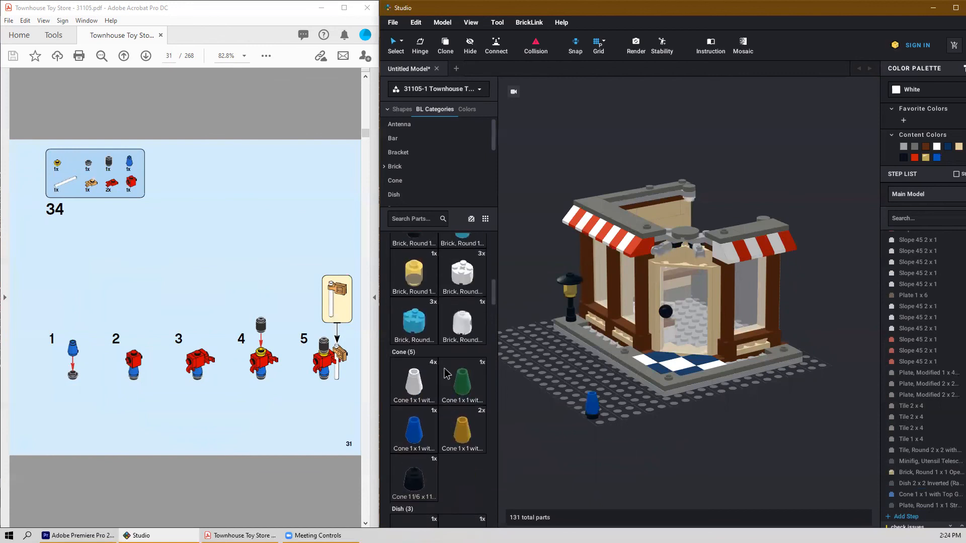
{"action": "left_click_drag", "start_coordinate": [454, 488], "coordinate": [597, 390]}
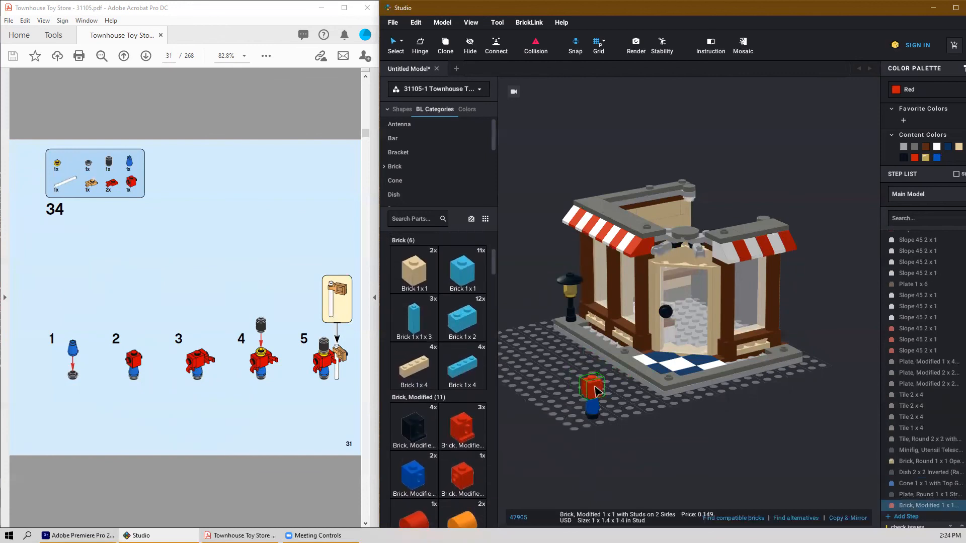
{"action": "left_click", "coordinate": [532, 369]}
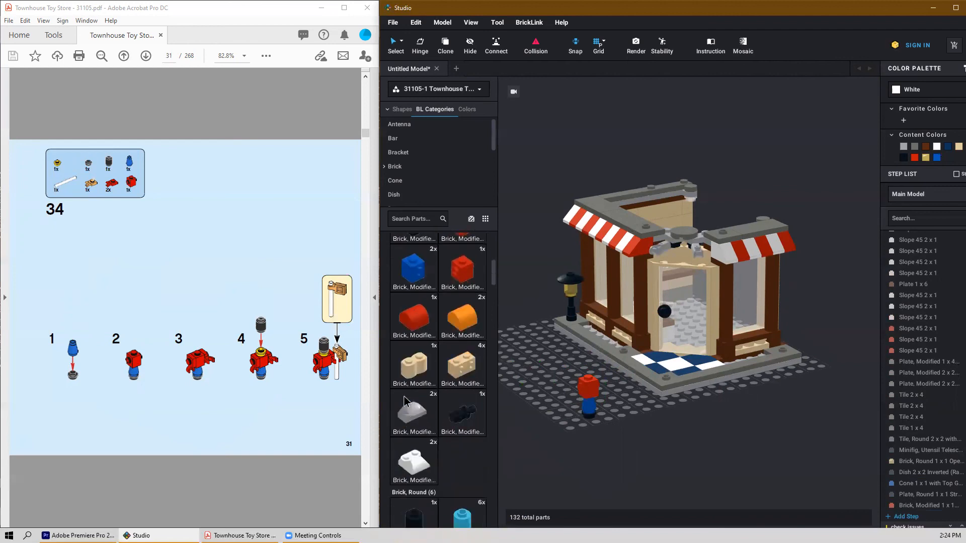
Step: Attach two red Plate, Modified 1 x 1 with Clip Horizontal parts to the red brick's side studs as arms
{"action": "scroll", "coordinate": [408, 403], "scroll_direction": "down", "scroll_amount": 10}
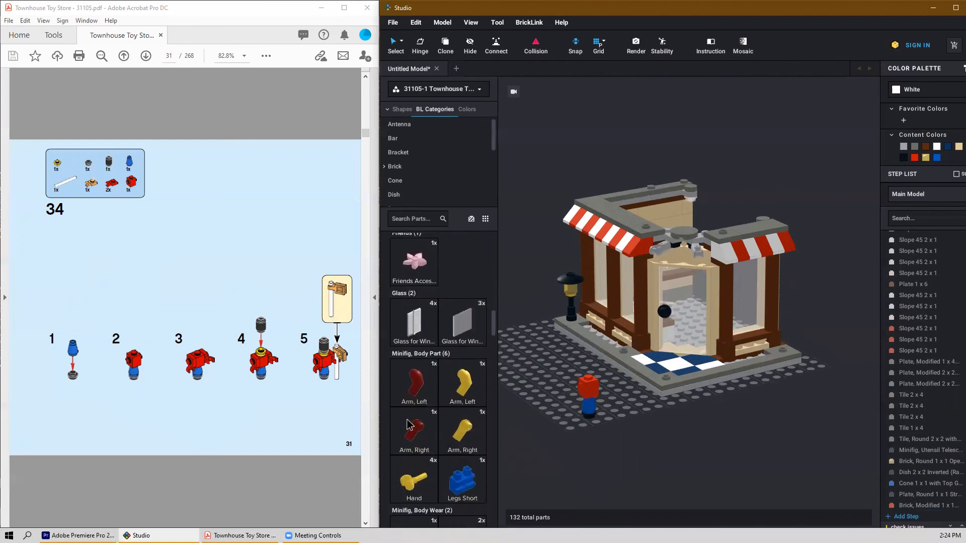
{"action": "scroll", "coordinate": [407, 424], "scroll_direction": "down", "scroll_amount": 10}
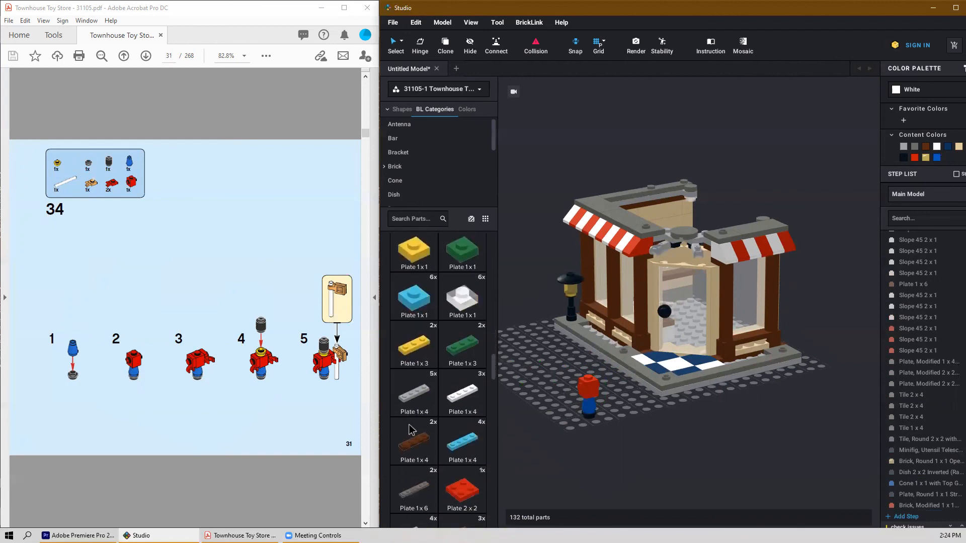
{"action": "scroll", "coordinate": [433, 362], "scroll_direction": "down", "scroll_amount": 10}
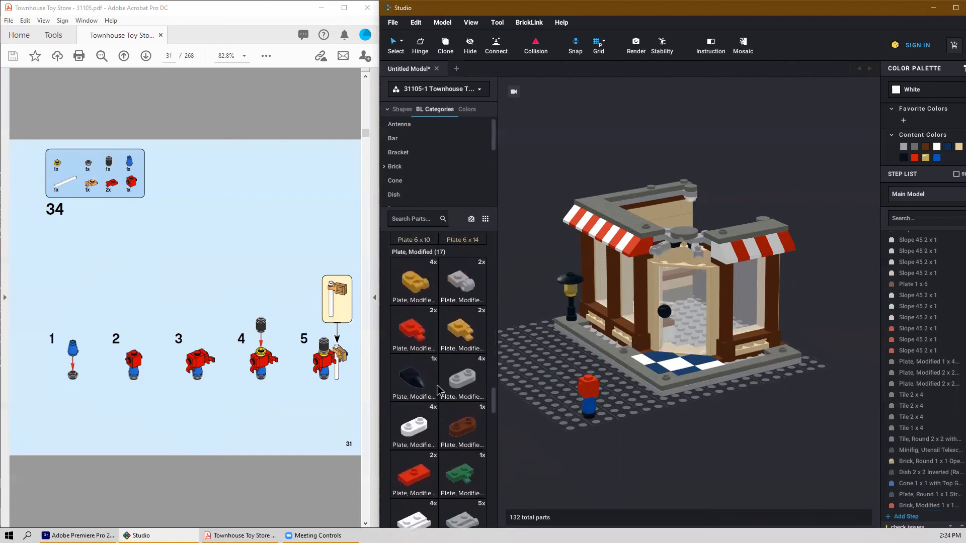
{"action": "left_click", "coordinate": [411, 347]}
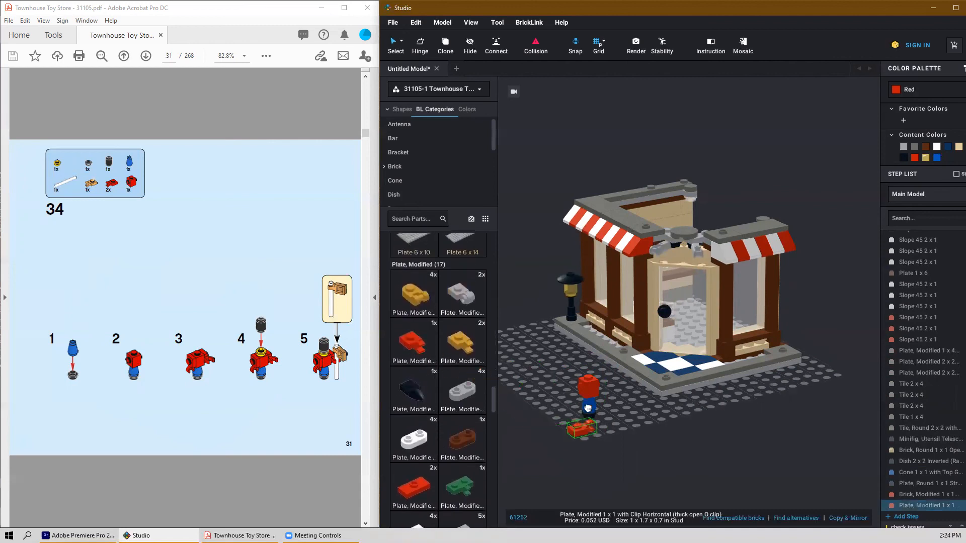
{"action": "key", "text": "Left"}
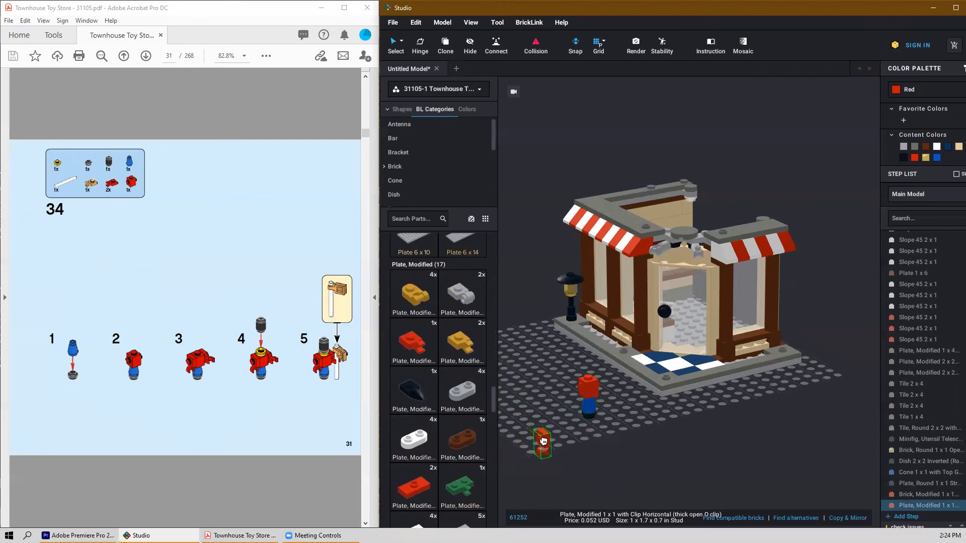
{"action": "left_click", "coordinate": [639, 417]}
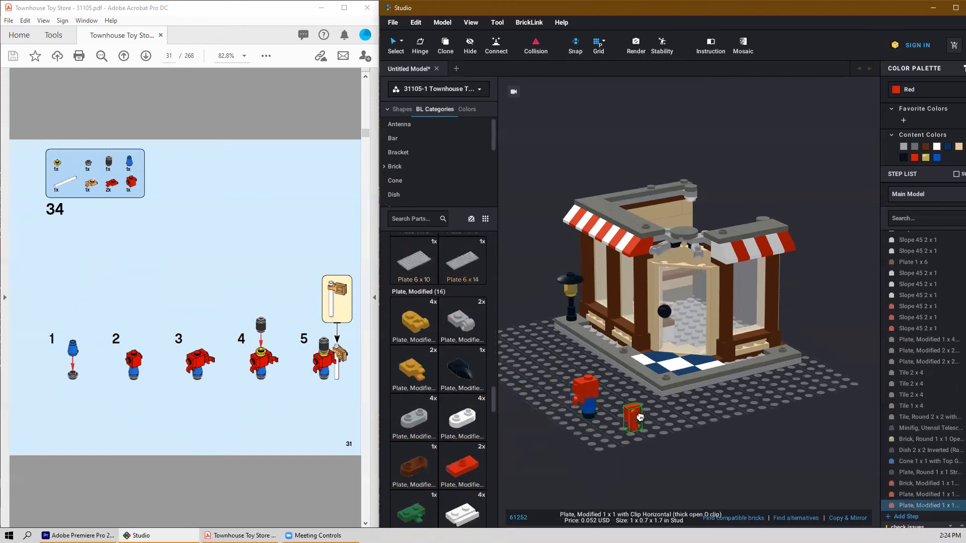
{"action": "key", "text": "Left"}
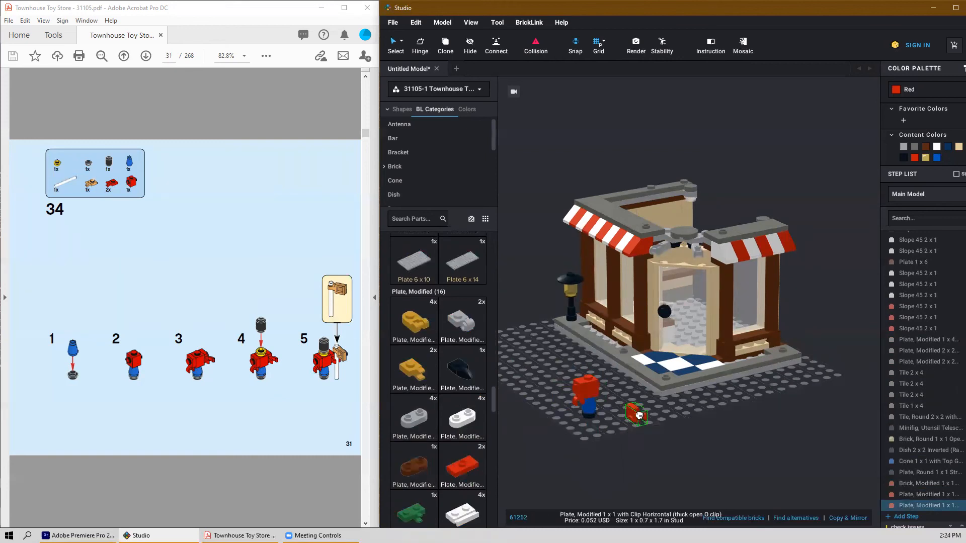
{"action": "left_click", "coordinate": [600, 391]}
{"action": "key", "text": "Escape"}
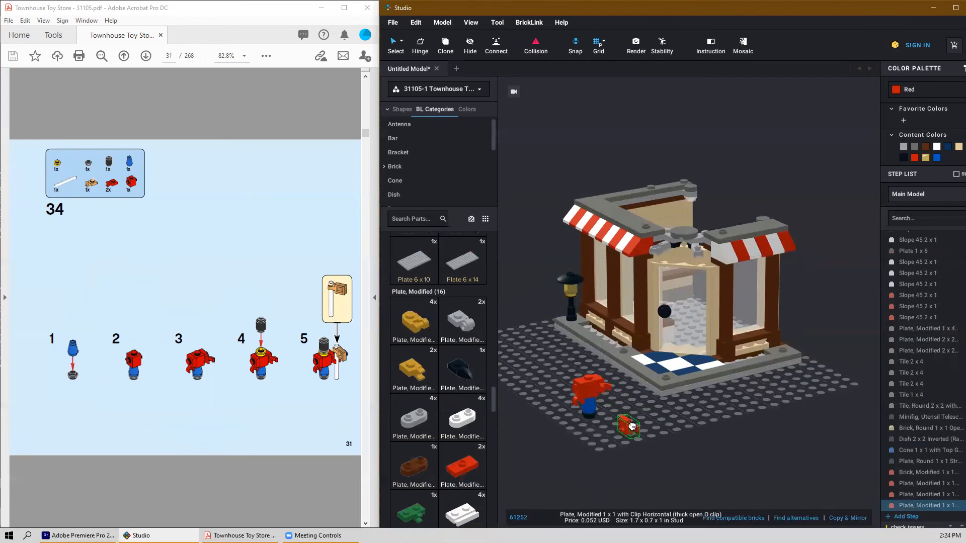
Step: Place one yellow Plate, Round 1 x 1 on top of the figure's red torso brick
{"action": "scroll", "coordinate": [397, 355], "scroll_direction": "down", "scroll_amount": 10}
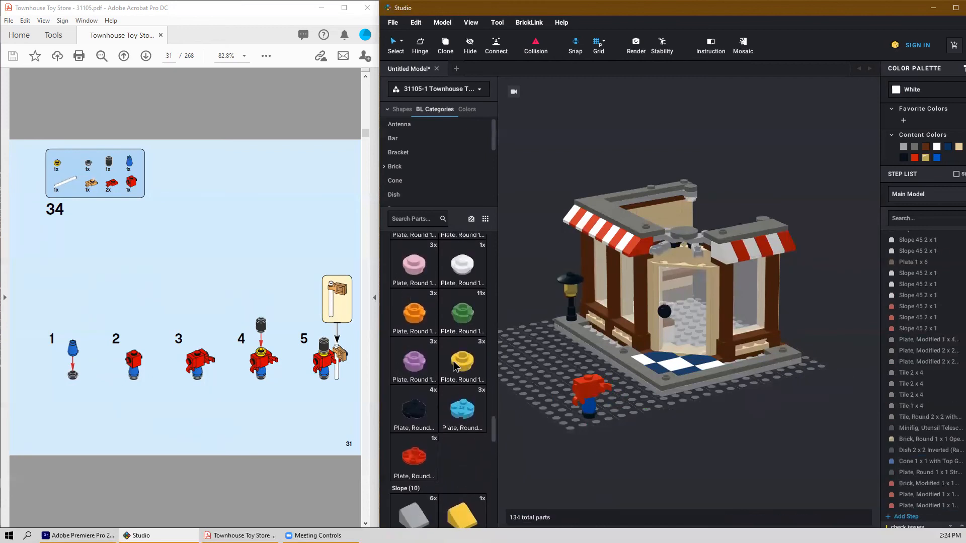
{"action": "left_click_drag", "start_coordinate": [455, 365], "coordinate": [598, 374]}
{"action": "left_click", "coordinate": [588, 372]}
{"action": "right_click_drag", "start_coordinate": [523, 378], "coordinate": [533, 380]}
{"action": "key", "text": "Escape"}
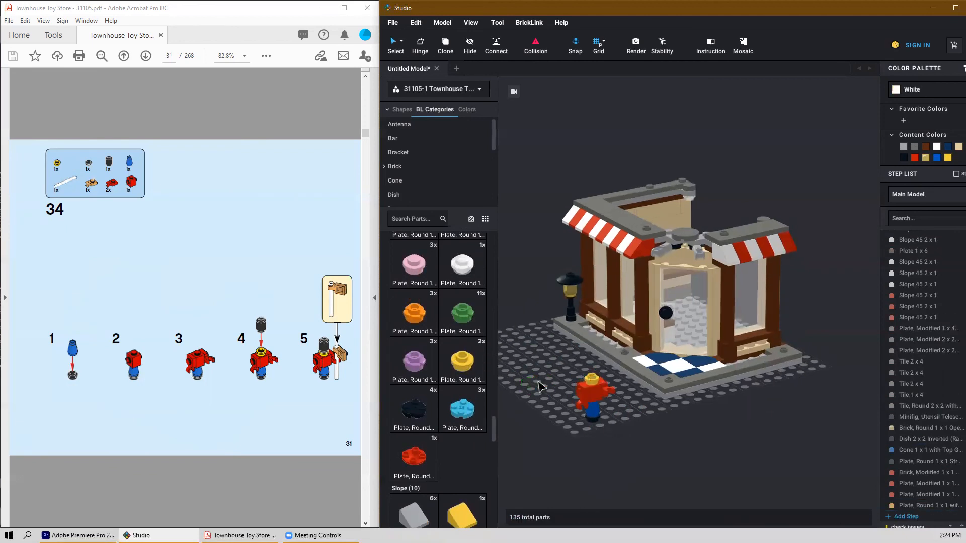
Step: Top the figure's yellow round plate with a black Brick, Round 1 x 1 Open Stud
{"action": "scroll", "coordinate": [480, 421], "scroll_direction": "up", "scroll_amount": 10}
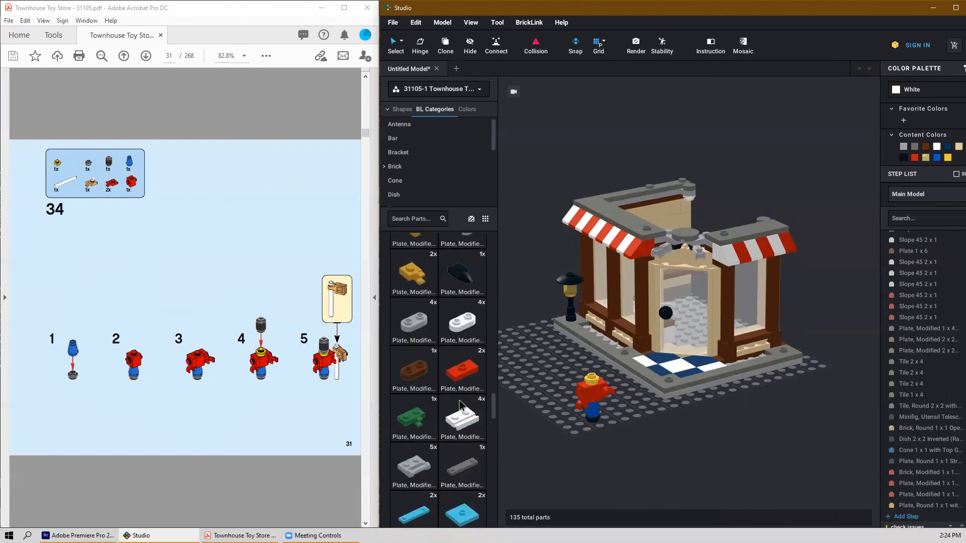
{"action": "scroll", "coordinate": [445, 402], "scroll_direction": "up", "scroll_amount": 10}
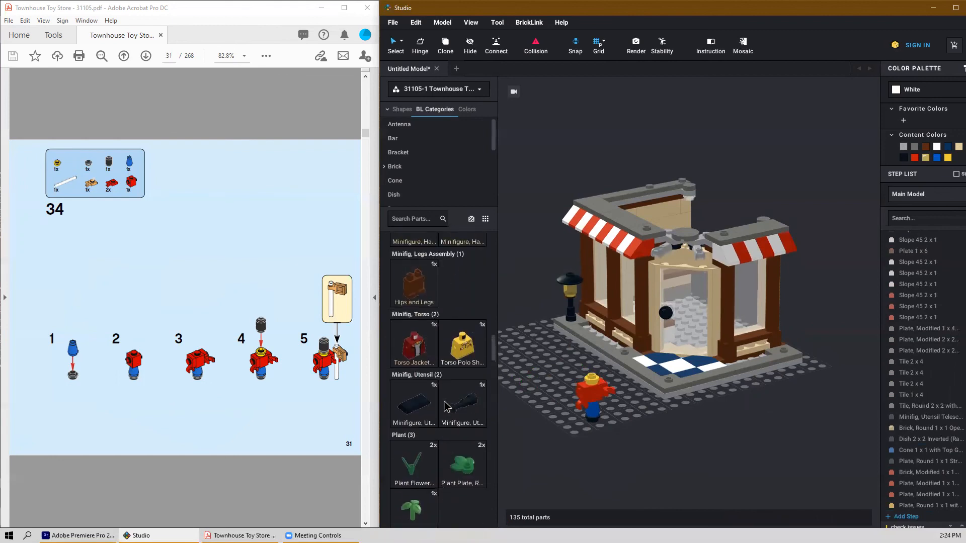
{"action": "scroll", "coordinate": [445, 407], "scroll_direction": "up", "scroll_amount": 10}
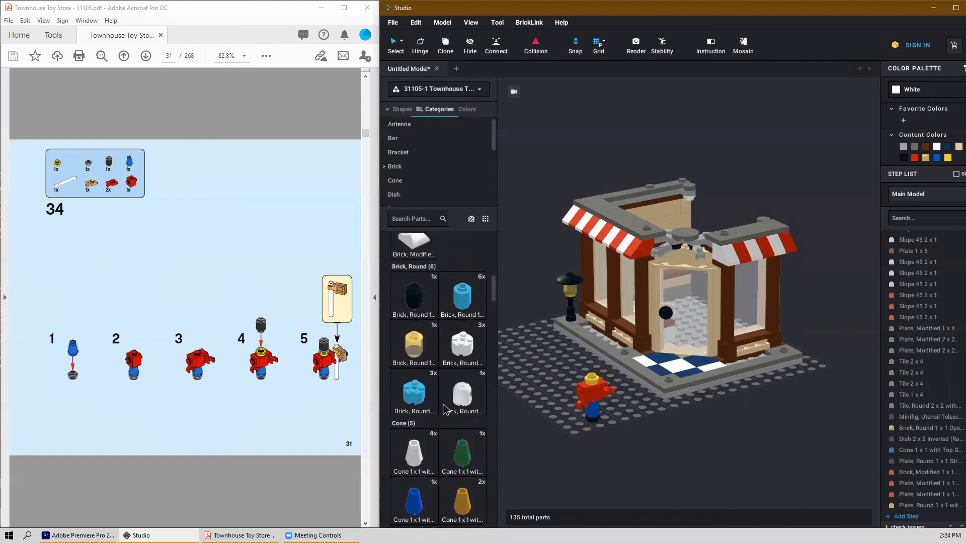
{"action": "left_click", "coordinate": [591, 366]}
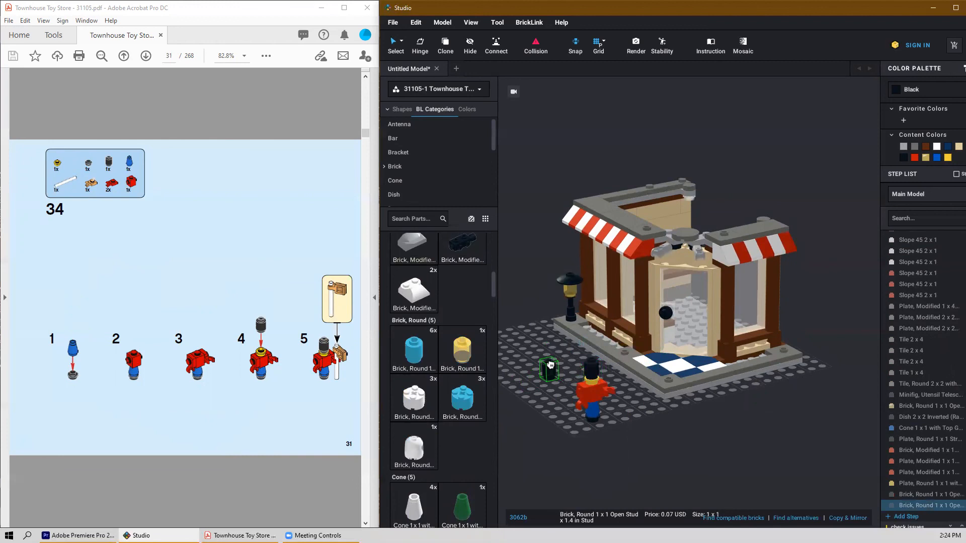
Step: Attach one white Bar 4L (Lightsaber Blade / Wand) upright in the clip of the toy soldier's arm
{"action": "key", "text": "Escape"}
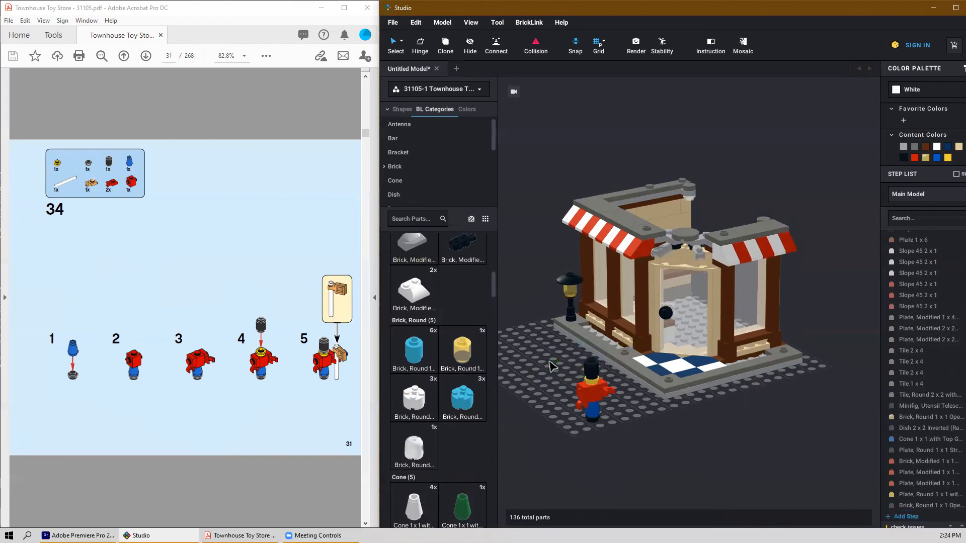
{"action": "scroll", "coordinate": [468, 352], "scroll_direction": "up", "scroll_amount": 5}
{"action": "scroll", "coordinate": [463, 358], "scroll_direction": "down", "scroll_amount": 10}
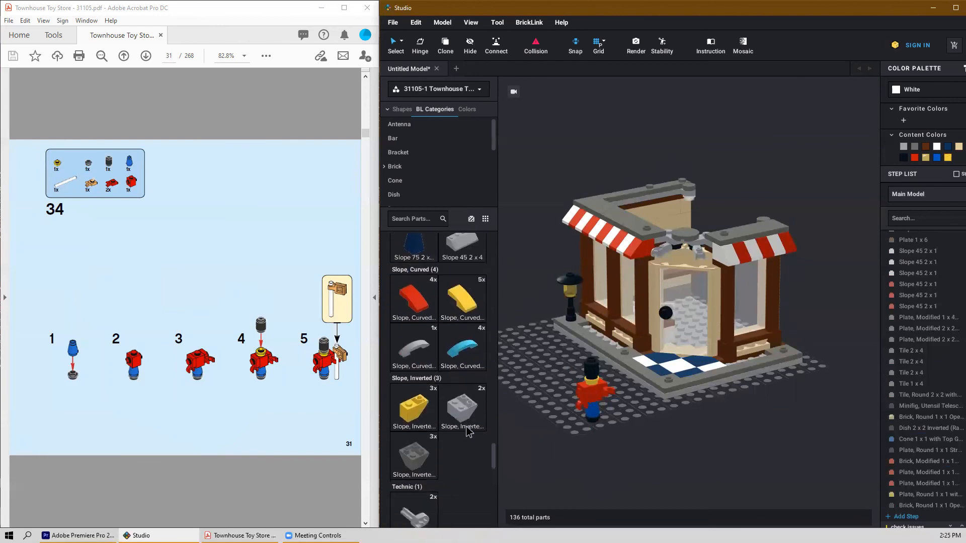
{"action": "scroll", "coordinate": [470, 438], "scroll_direction": "down", "scroll_amount": 6}
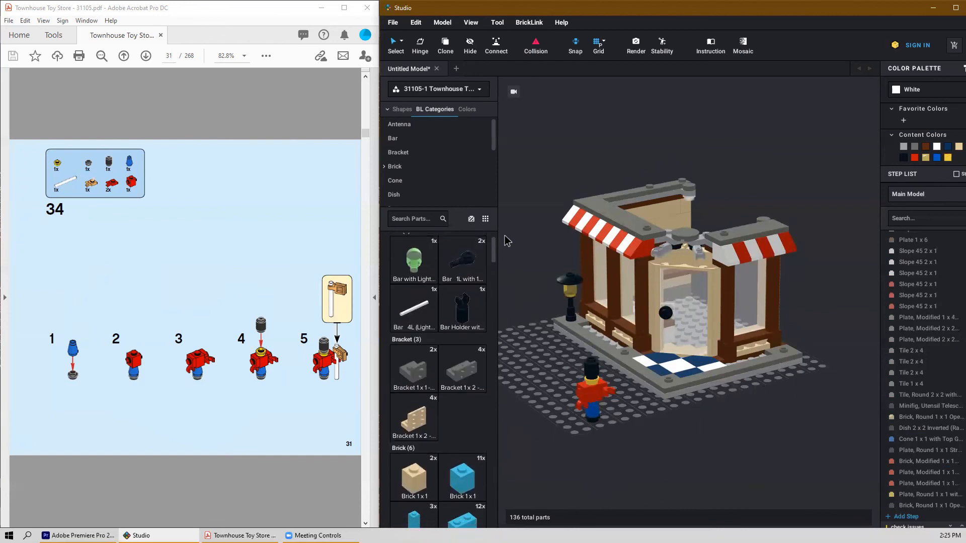
{"action": "scroll", "coordinate": [438, 352], "scroll_direction": "up", "scroll_amount": 2}
{"action": "left_click_drag", "start_coordinate": [402, 390], "coordinate": [614, 363]}
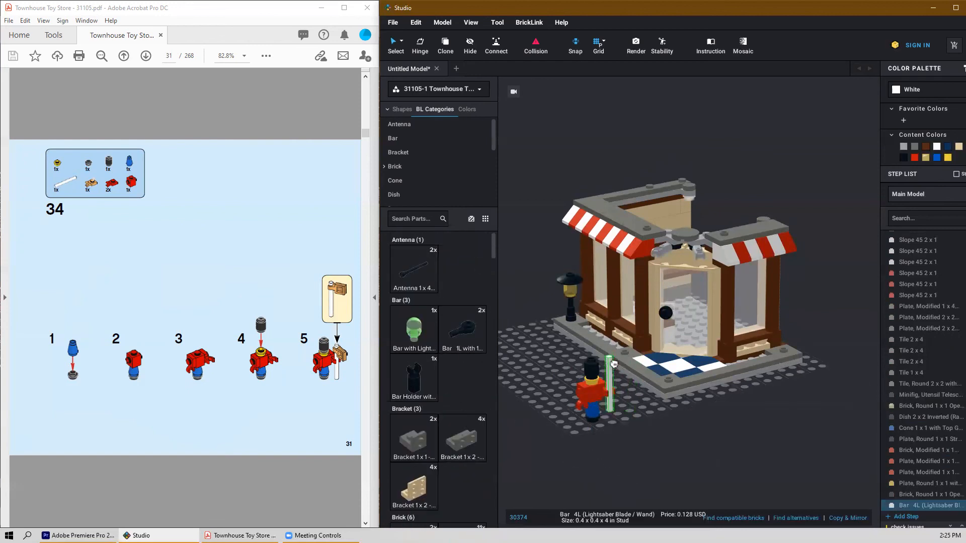
{"action": "left_click", "coordinate": [614, 366]}
{"action": "key", "text": "Escape"}
Step: Rotate a pearl gold Plate, Modified with clip into orientation and attach it to the soldier's white bar
{"action": "scroll", "coordinate": [422, 402], "scroll_direction": "down", "scroll_amount": 3}
{"action": "scroll", "coordinate": [423, 401], "scroll_direction": "down", "scroll_amount": 12}
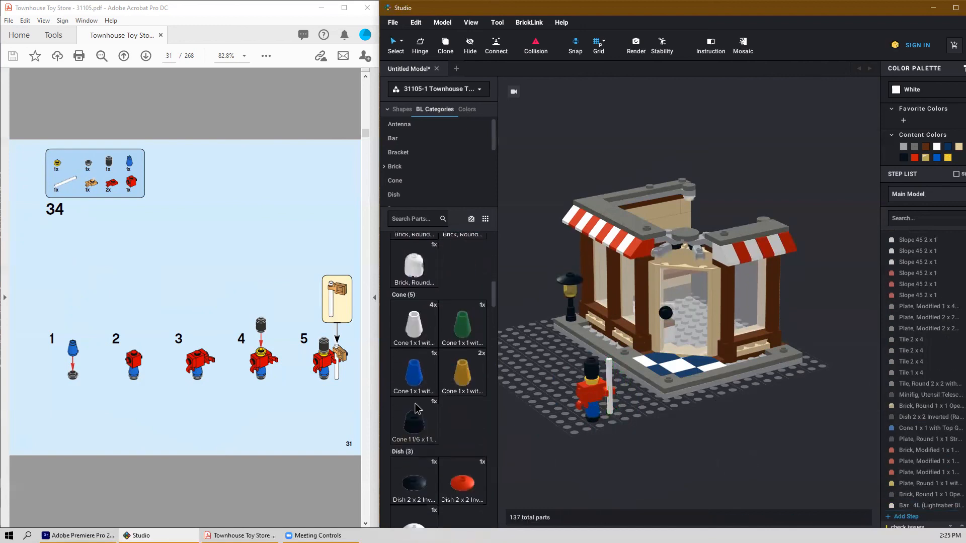
{"action": "scroll", "coordinate": [417, 418], "scroll_direction": "down", "scroll_amount": 15}
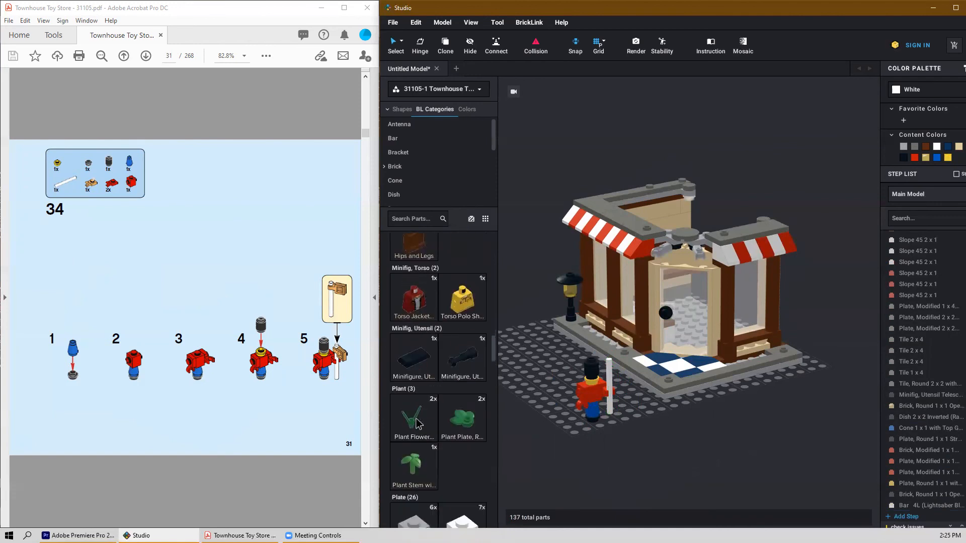
{"action": "scroll", "coordinate": [417, 425], "scroll_direction": "down", "scroll_amount": 12}
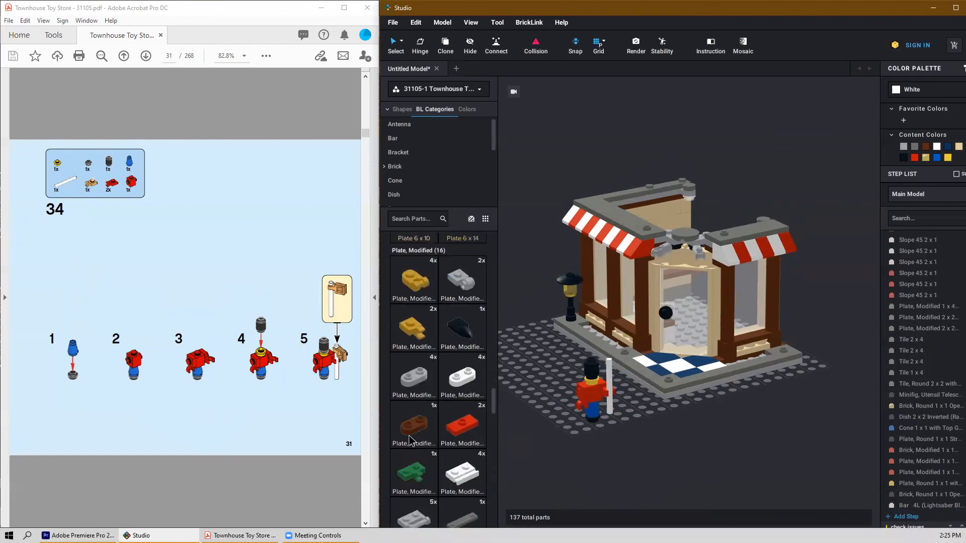
{"action": "left_click_drag", "start_coordinate": [428, 287], "coordinate": [624, 375]}
{"action": "key", "text": "Left"}
{"action": "key", "text": "Up"}
{"action": "key", "text": "Left"}
{"action": "key", "text": "Up"}
{"action": "left_click", "coordinate": [667, 456]}
Step: Select all parts of the soldier figure and group them into a submodel named Toy Soldier
{"action": "right_click_drag", "start_coordinate": [667, 455], "coordinate": [648, 459]}
{"action": "middle_click_drag", "start_coordinate": [597, 484], "coordinate": [645, 484]}
{"action": "mouse_move", "coordinate": [632, 343]}
{"action": "left_mouse_down"}
{"action": "mouse_move", "coordinate": [595, 425]}
{"action": "mouse_move", "coordinate": [560, 430]}
{"action": "left_mouse_up"}
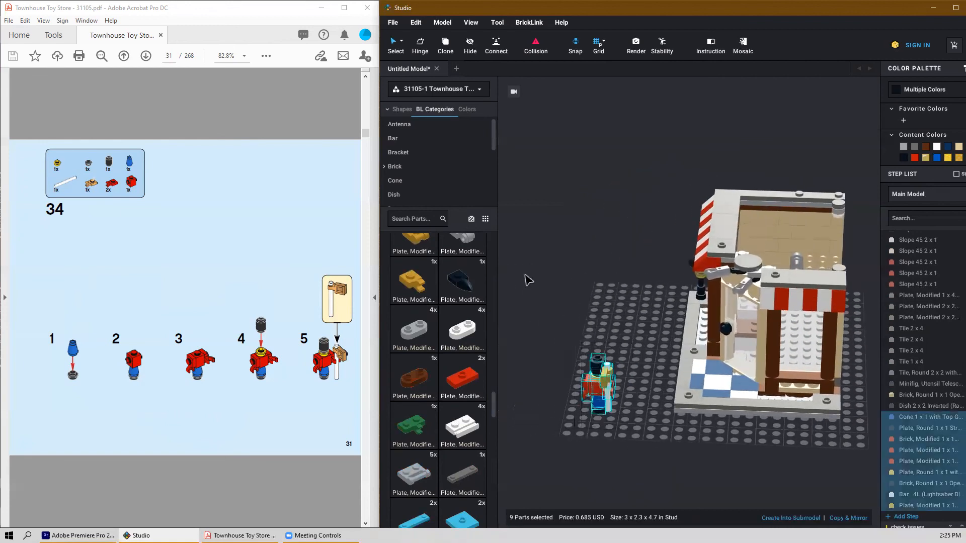
{"action": "left_click", "coordinate": [792, 519]}
{"action": "type", "text": "Toy Sold"}
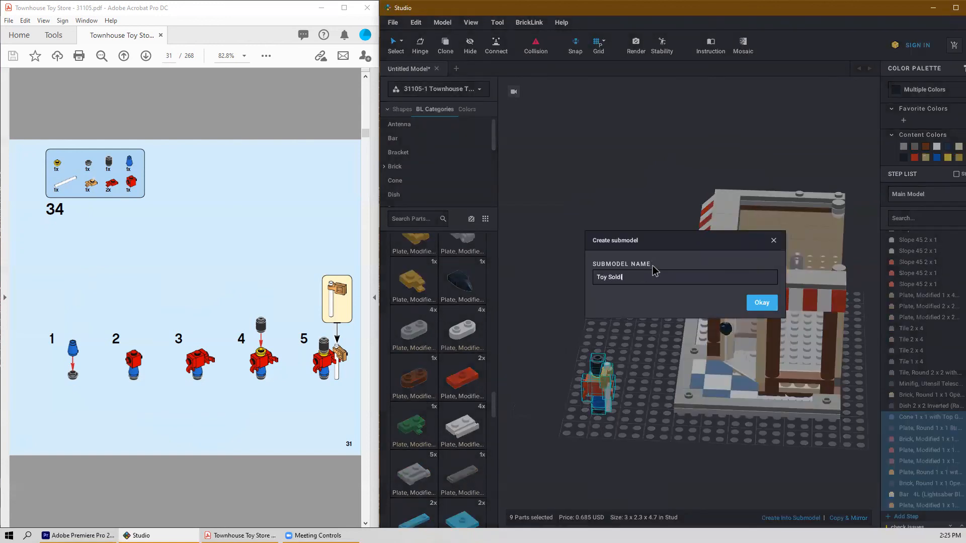
{"action": "type", "text": "ier"}
{"action": "key", "text": "Return"}
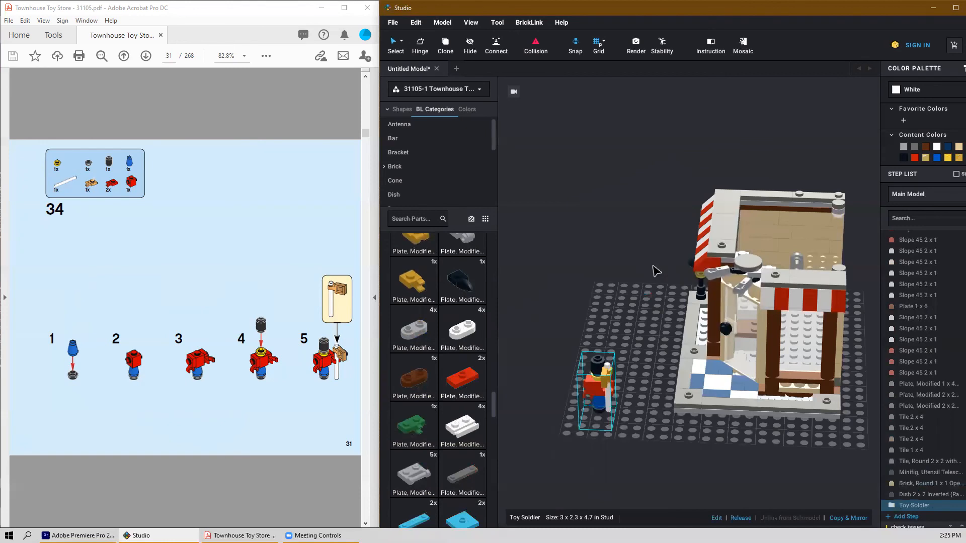
Step: Turn the Toy Soldier submodel and place it on the store's base beside the entrance, following step 35 of the instructions
{"action": "key", "text": "Left"}
{"action": "scroll", "coordinate": [243, 379], "scroll_direction": "down", "scroll_amount": 2}
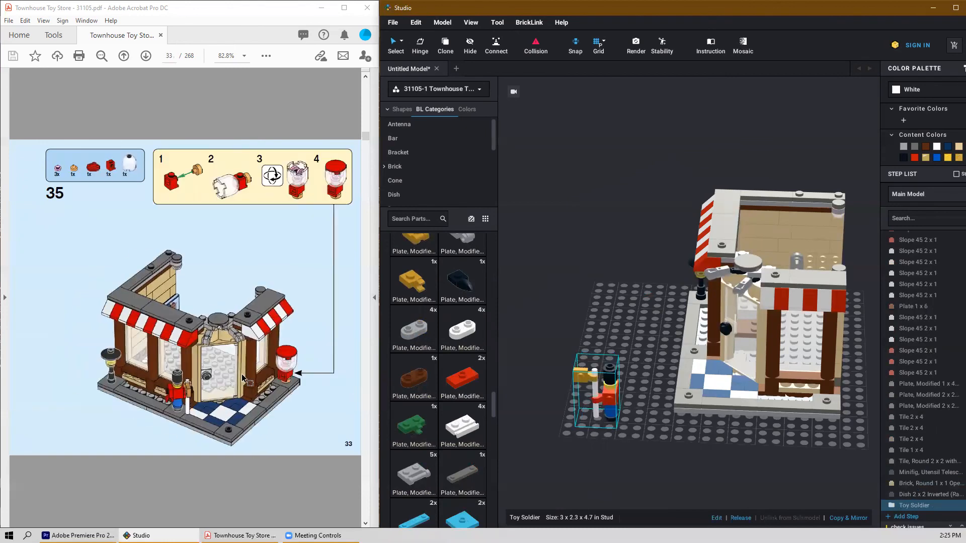
{"action": "right_click_drag", "start_coordinate": [685, 455], "coordinate": [729, 445]}
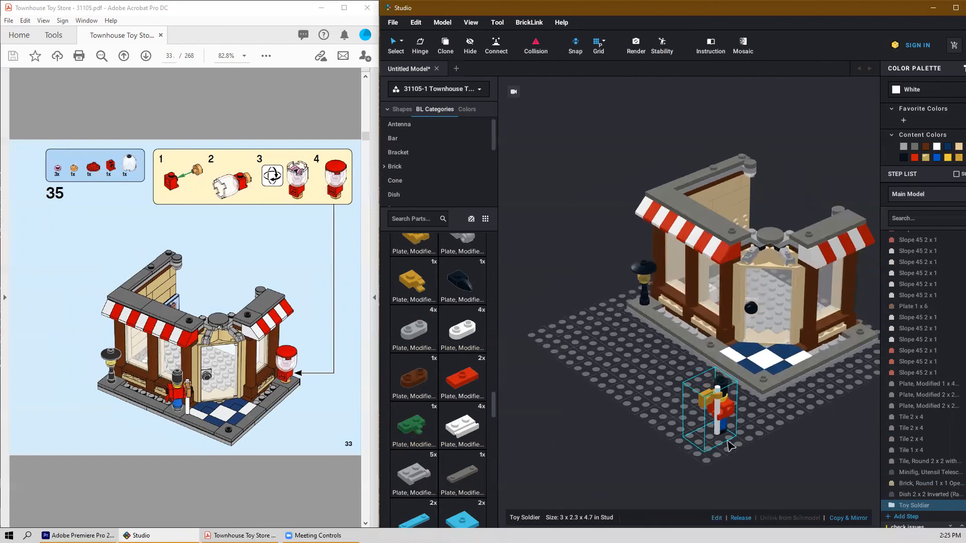
{"action": "scroll", "coordinate": [753, 434], "scroll_direction": "up", "scroll_amount": 3}
{"action": "left_click_drag", "start_coordinate": [731, 474], "coordinate": [728, 367]}
{"action": "left_click", "coordinate": [672, 412]}
Step: Swivel the Toy Soldier about its vertical axis with the Hinge tool so it faces outward from the store
{"action": "left_click", "coordinate": [721, 343]}
{"action": "left_click_drag", "start_coordinate": [721, 345], "coordinate": [734, 417]}
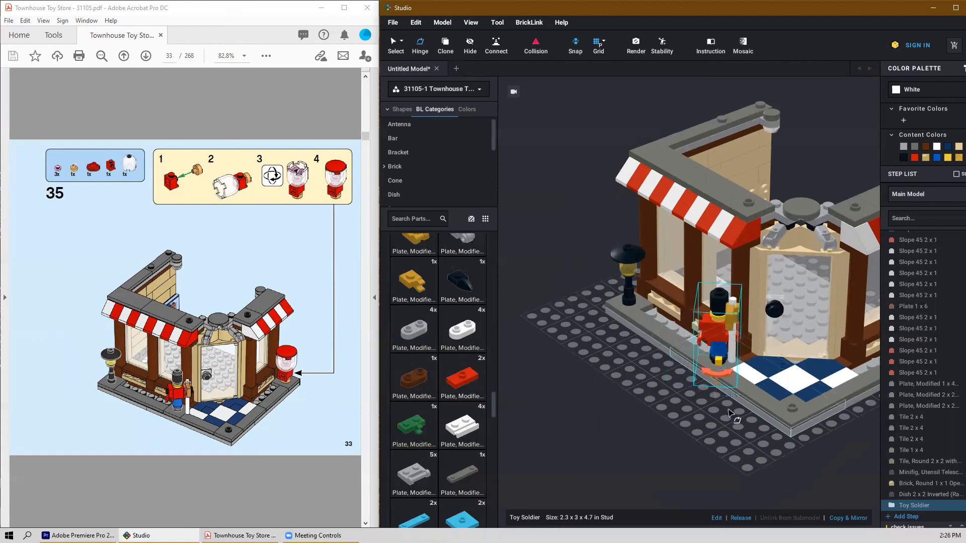
{"action": "left_click", "coordinate": [739, 436]}
Step: Place one pearl gold Tile, Round 1 x 1 with Pin on the empty grid in front of the store
{"action": "scroll", "coordinate": [738, 434], "scroll_direction": "down", "scroll_amount": 1}
{"action": "right_click_drag", "start_coordinate": [796, 386], "coordinate": [758, 425]}
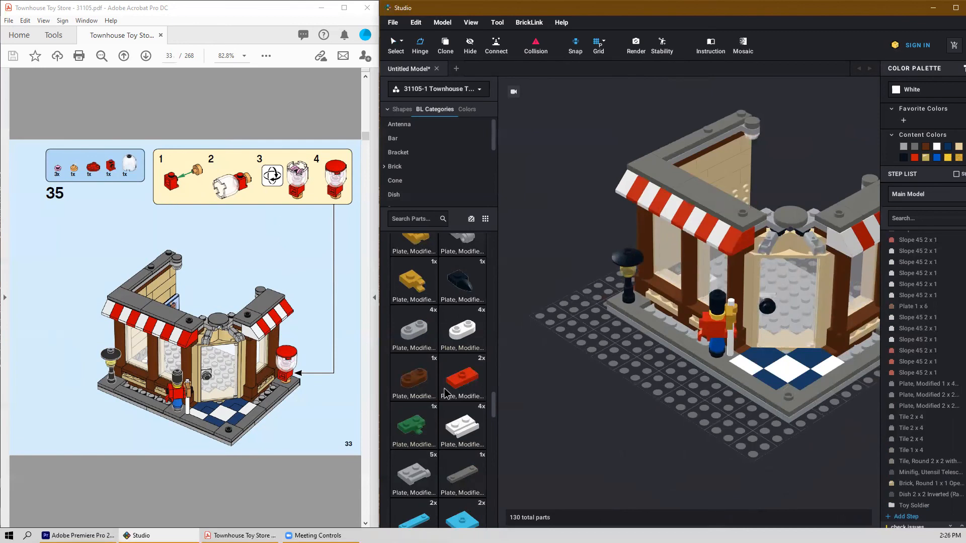
{"action": "scroll", "coordinate": [453, 382], "scroll_direction": "up", "scroll_amount": 5}
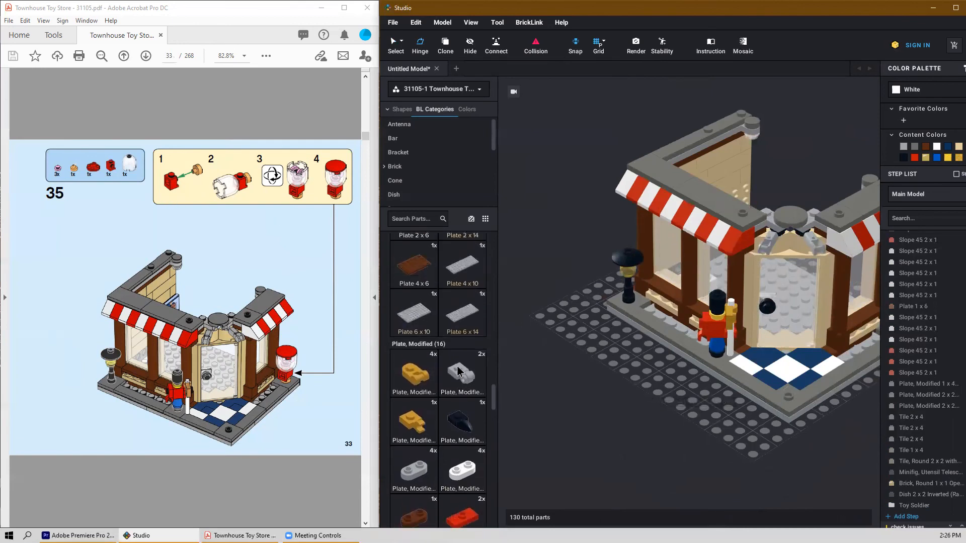
{"action": "scroll", "coordinate": [458, 372], "scroll_direction": "up", "scroll_amount": 8}
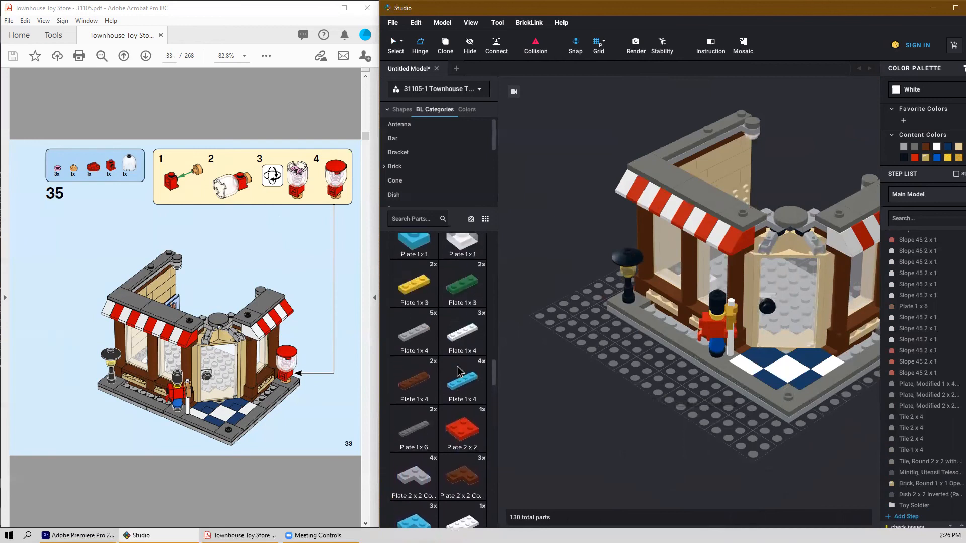
{"action": "scroll", "coordinate": [459, 371], "scroll_direction": "down", "scroll_amount": 10}
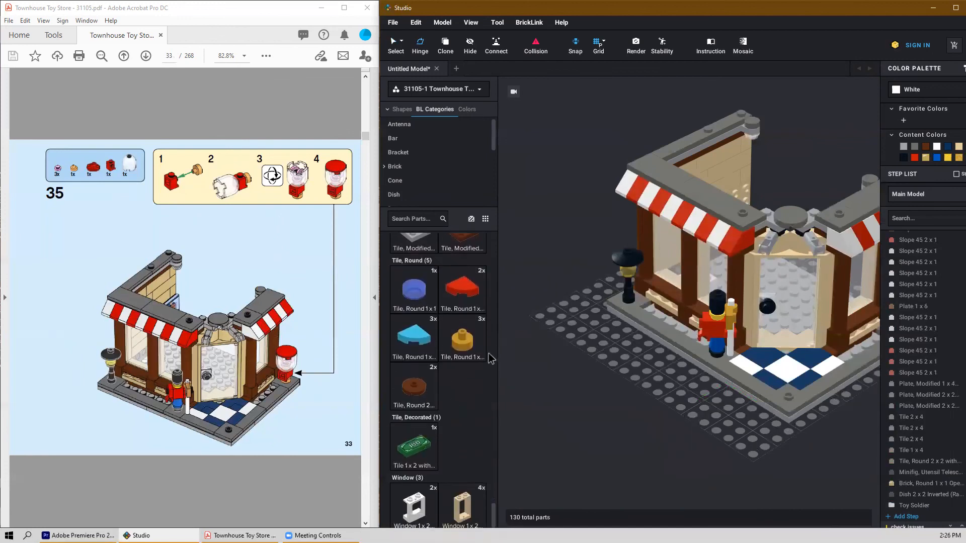
{"action": "left_click_drag", "start_coordinate": [455, 335], "coordinate": [616, 393]}
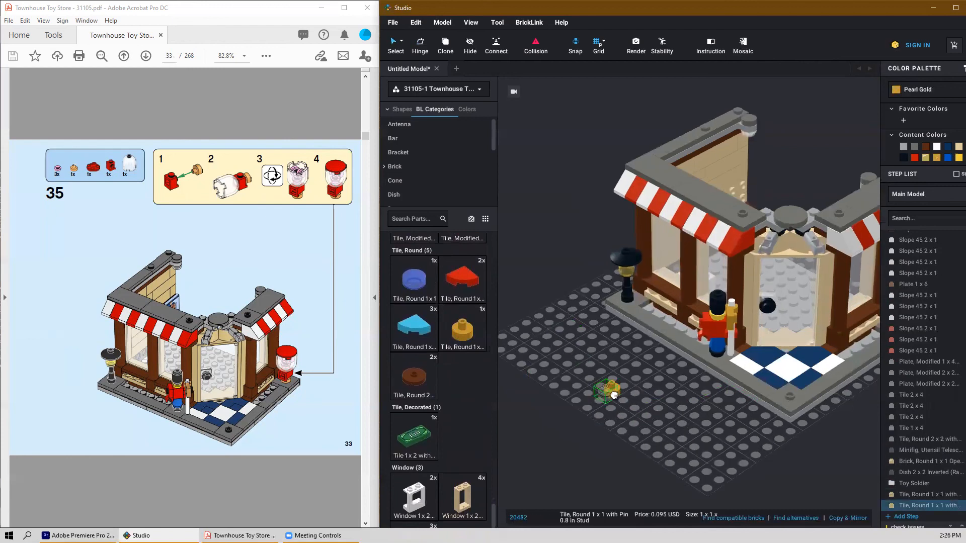
{"action": "left_click", "coordinate": [581, 353]}
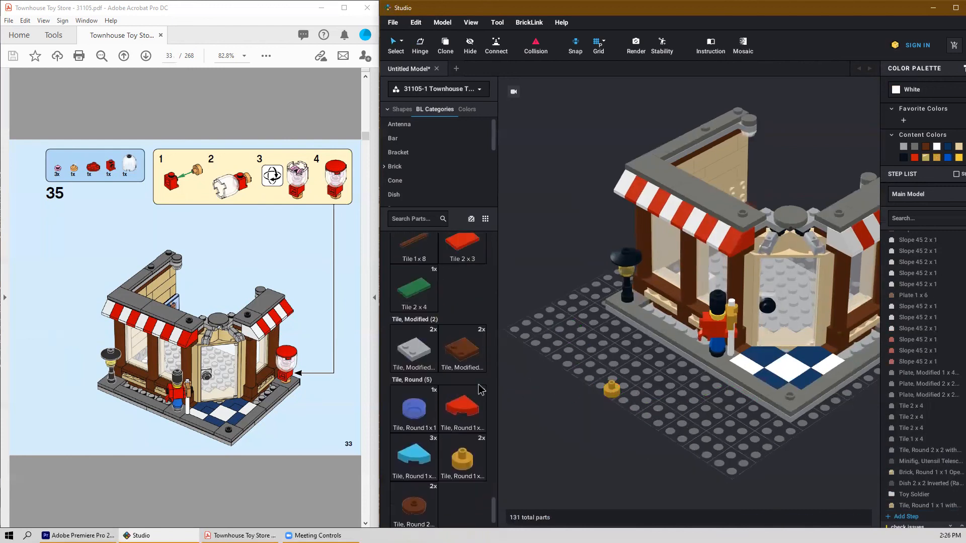
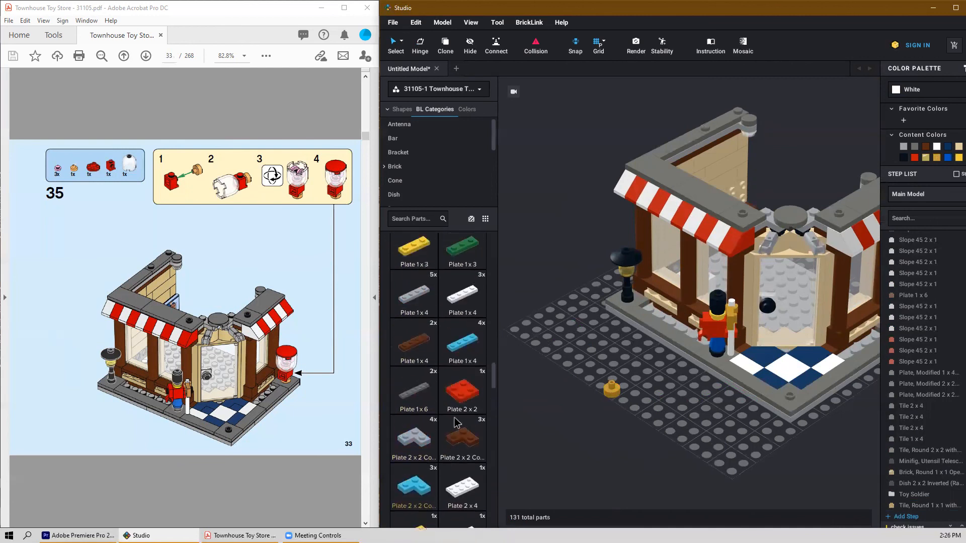
Step: Rotate a red Brick, Modified 1 x 1 with Headlight and attach it on the gold round tile's pin
{"action": "scroll", "coordinate": [455, 423], "scroll_direction": "up", "scroll_amount": 10}
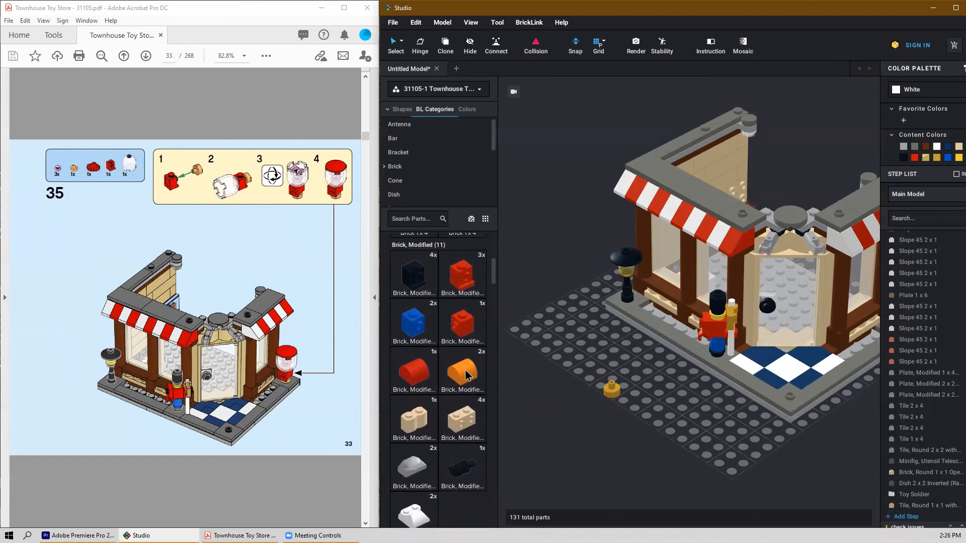
{"action": "left_click_drag", "start_coordinate": [454, 293], "coordinate": [617, 385]}
{"action": "key", "text": "Down"}
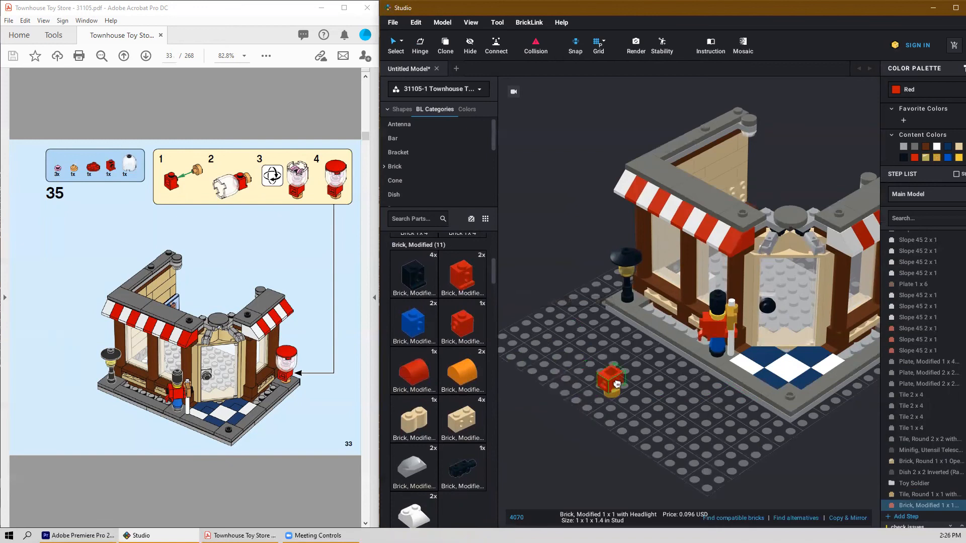
{"action": "left_click", "coordinate": [577, 367]}
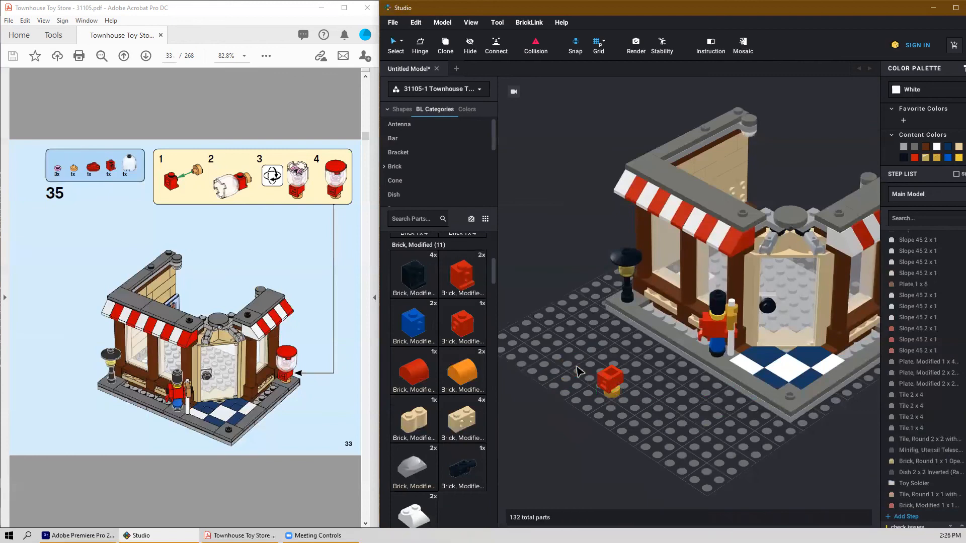
Step: Attach one trans-clear Brick, Round 2 x 2 x 1 2/3 Dome Top to the red headlight brick
{"action": "left_click_drag", "start_coordinate": [494, 270], "coordinate": [495, 296]}
{"action": "left_click_drag", "start_coordinate": [407, 313], "coordinate": [615, 370]}
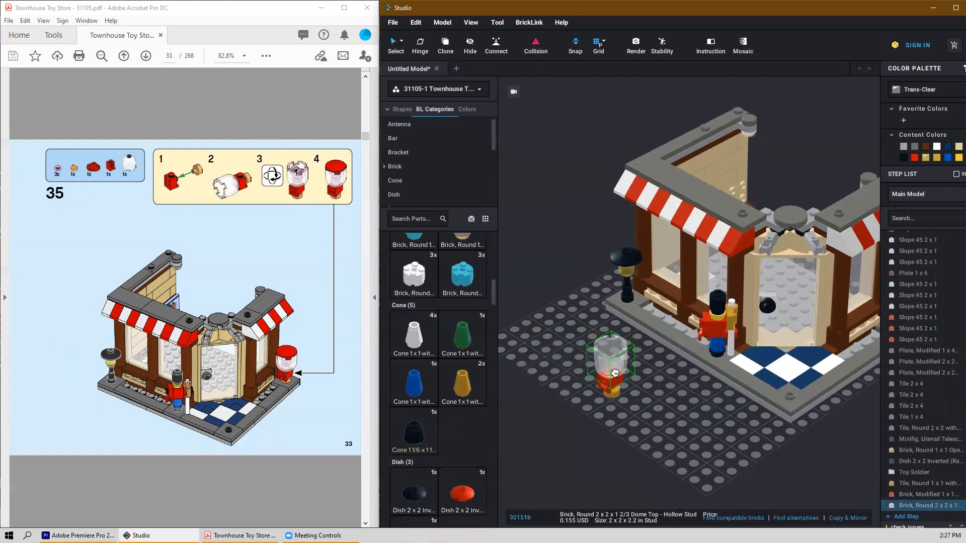
{"action": "right_click_drag", "start_coordinate": [586, 432], "coordinate": [580, 430]}
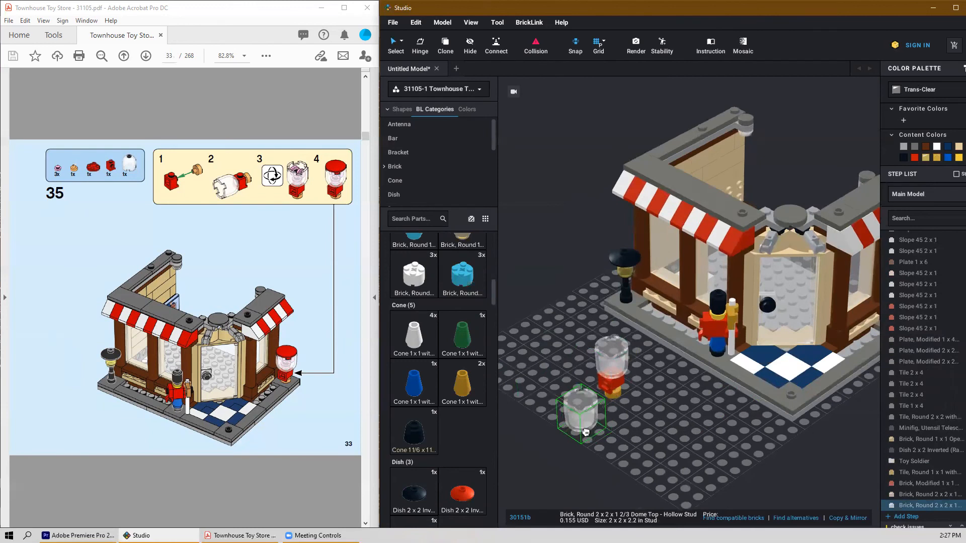
{"action": "key", "text": "Escape"}
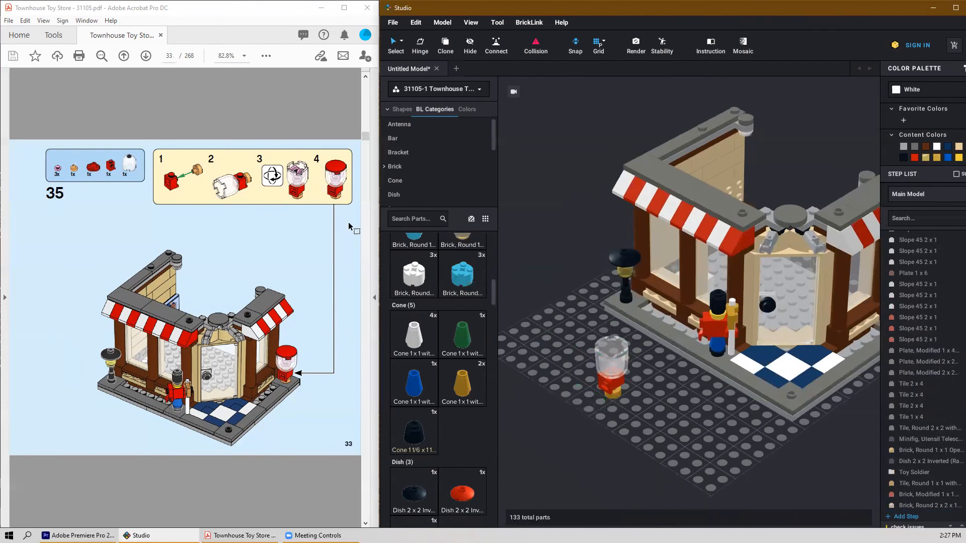
Step: Top the clear dome with a red Plate, Round 2 x 2 with Rounded Bottom (Boat Stud)
{"action": "scroll", "coordinate": [485, 397], "scroll_direction": "down", "scroll_amount": 12}
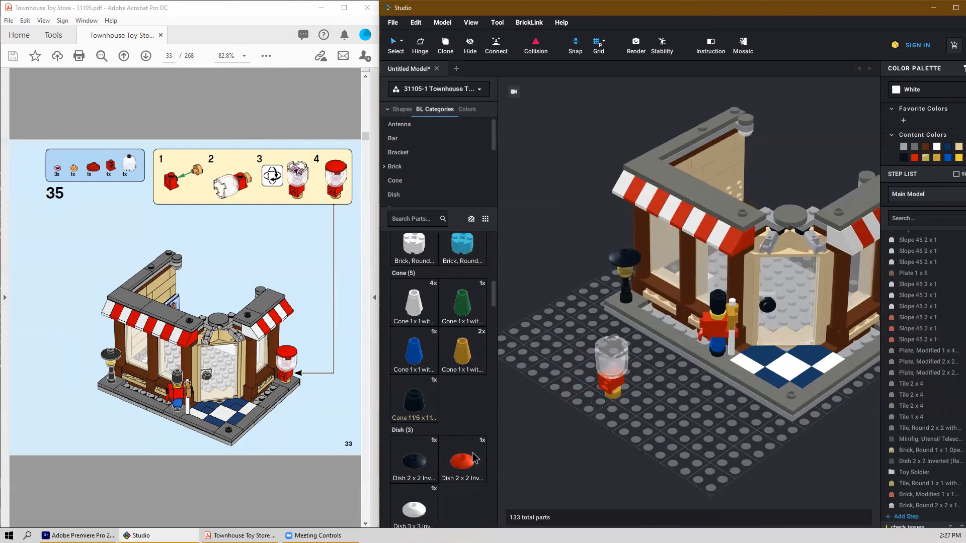
{"action": "scroll", "coordinate": [485, 393], "scroll_direction": "down", "scroll_amount": 12}
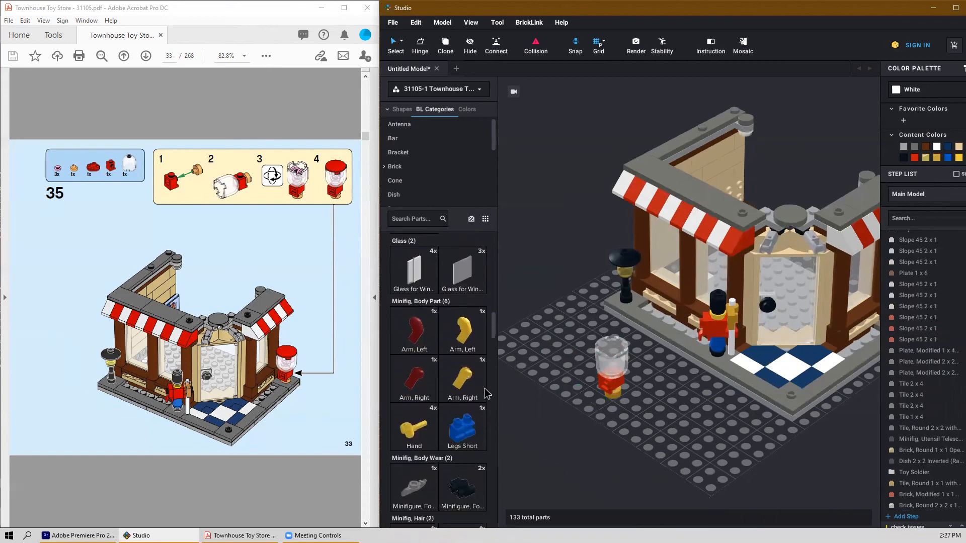
{"action": "scroll", "coordinate": [488, 396], "scroll_direction": "down", "scroll_amount": 5}
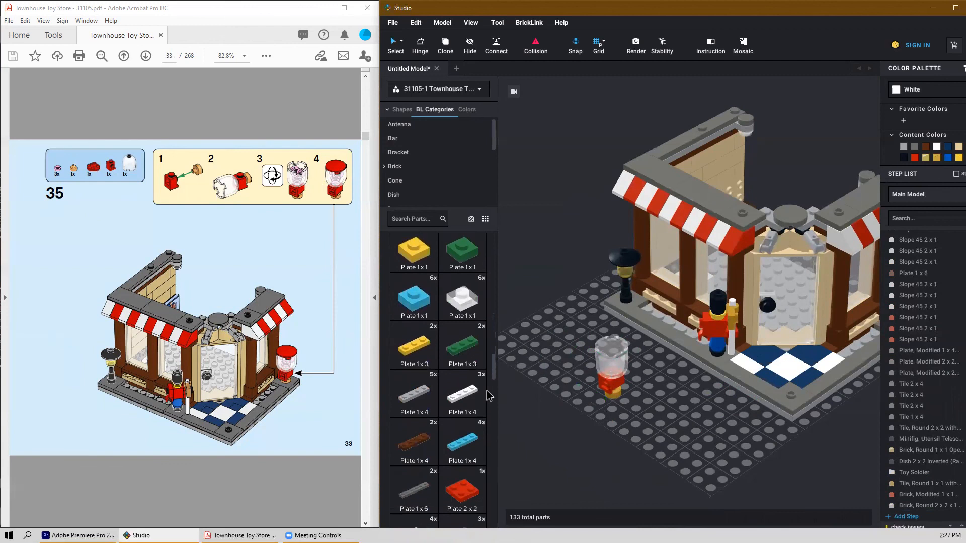
{"action": "right_click_drag", "start_coordinate": [557, 422], "coordinate": [604, 431]}
{"action": "scroll", "coordinate": [442, 425], "scroll_direction": "down", "scroll_amount": 2}
{"action": "scroll", "coordinate": [442, 425], "scroll_direction": "down", "scroll_amount": 5}
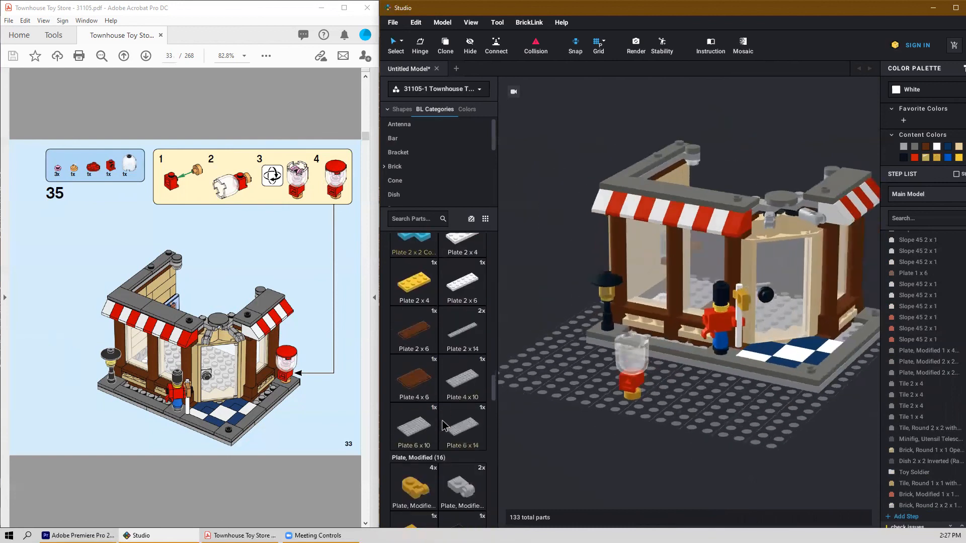
{"action": "scroll", "coordinate": [425, 493], "scroll_direction": "down", "scroll_amount": 10}
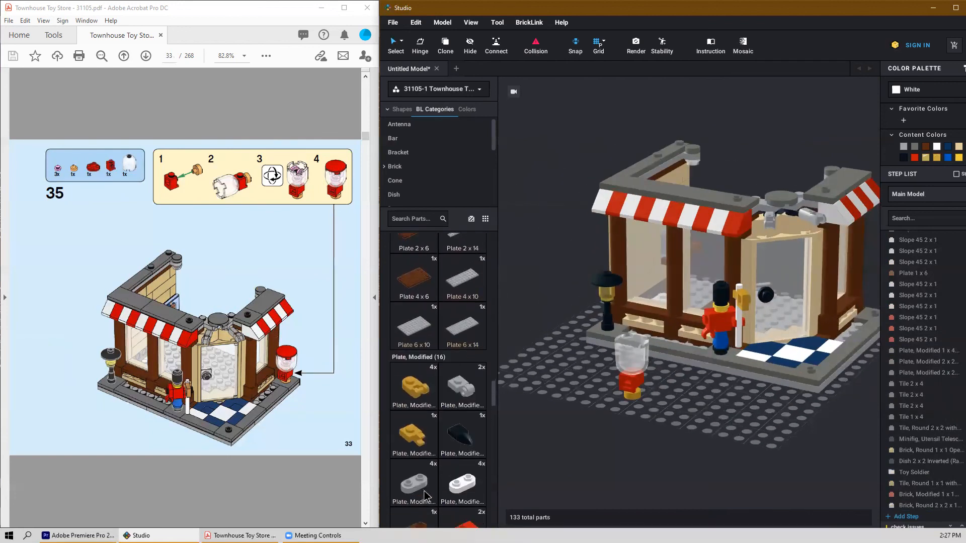
{"action": "left_click_drag", "start_coordinate": [417, 371], "coordinate": [617, 450]}
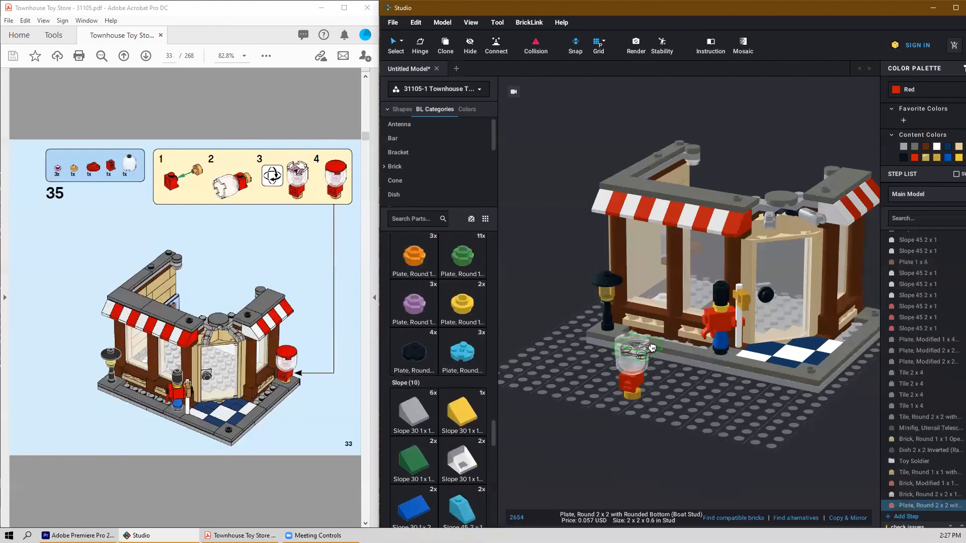
{"action": "left_click", "coordinate": [632, 342]}
{"action": "key", "text": "Escape"}
Step: Select the four gumball machine parts and group them into a submodel named Gumball Machine
{"action": "right_click_drag", "start_coordinate": [712, 463], "coordinate": [666, 423]}
{"action": "left_click_drag", "start_coordinate": [628, 260], "coordinate": [559, 403]}
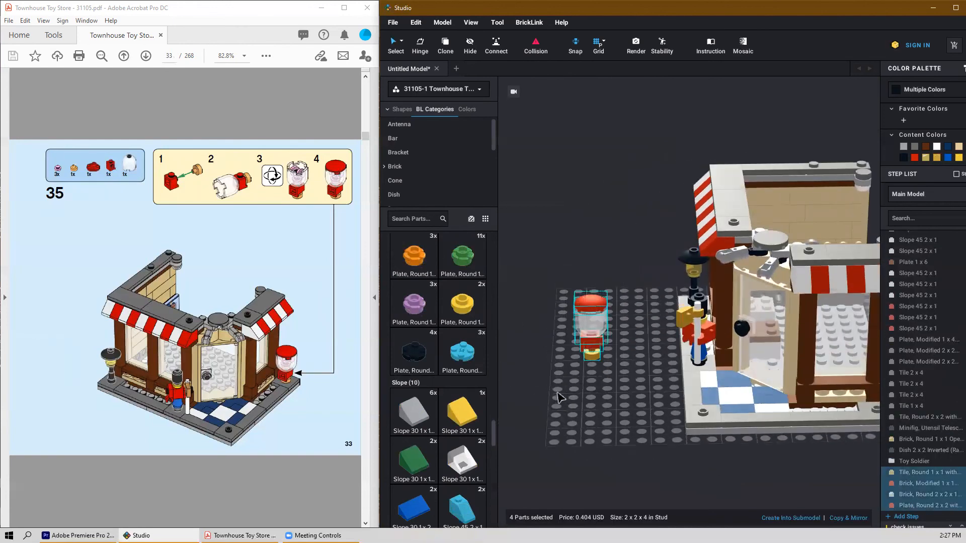
{"action": "left_click", "coordinate": [792, 519]}
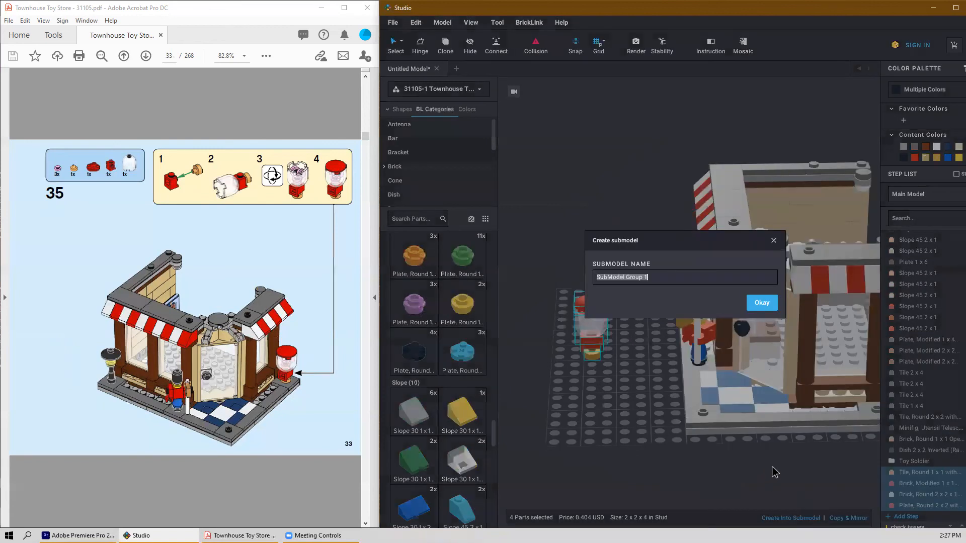
{"action": "type", "text": "Gumball Machine"}
{"action": "key", "text": "Return"}
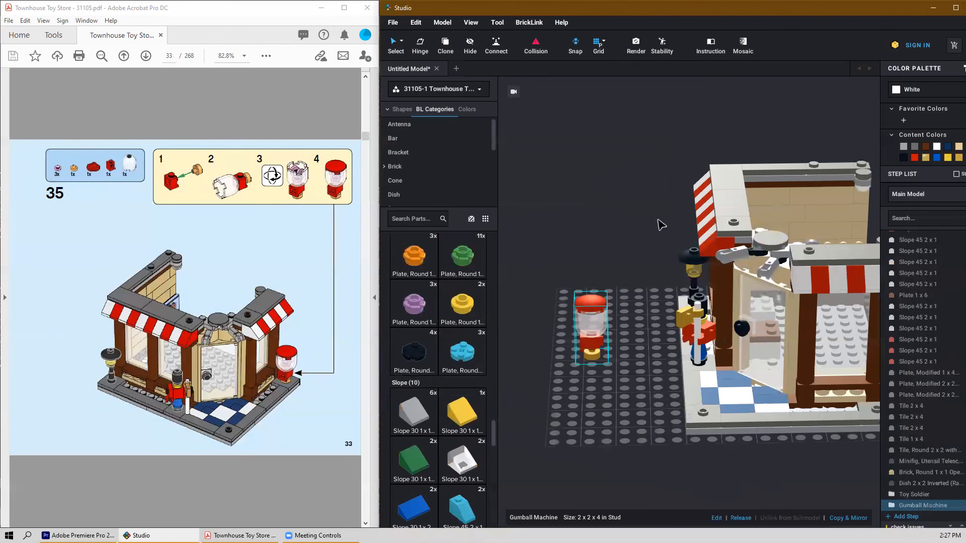
Step: Move the Gumball Machine submodel onto the base's front corner, outside the window on the other side of the door from the lamp post
{"action": "scroll", "coordinate": [617, 362], "scroll_direction": "down", "scroll_amount": 2}
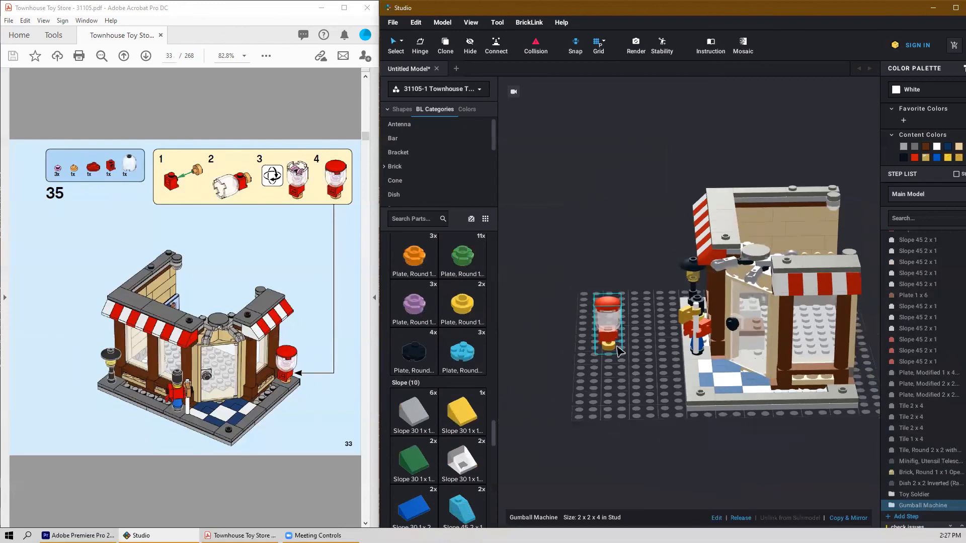
{"action": "left_click_drag", "start_coordinate": [614, 346], "coordinate": [848, 392]}
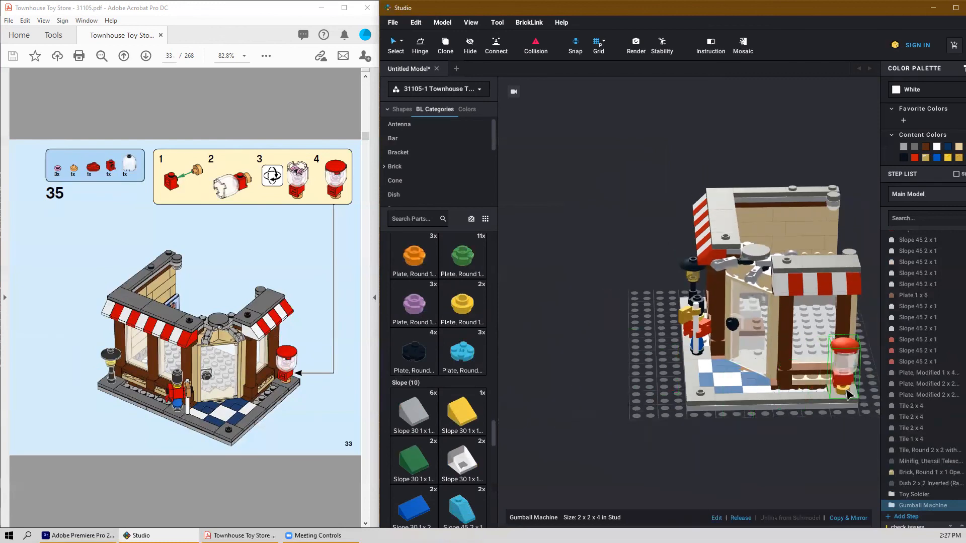
{"action": "left_click", "coordinate": [630, 391]}
{"action": "right_click_drag", "start_coordinate": [633, 392], "coordinate": [666, 396]}
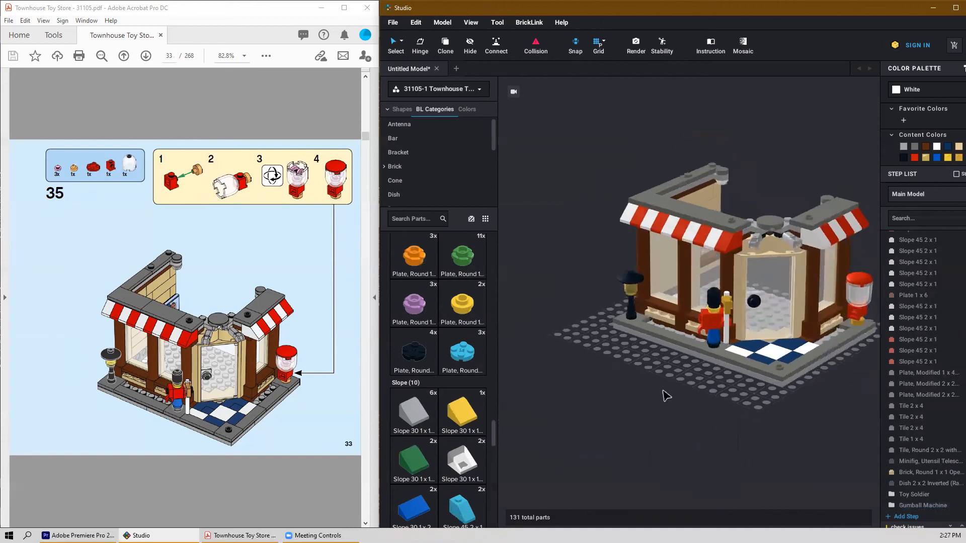
Step: Following instruction steps 36 and 37, place one yellow Plate 1 x 1 on the empty grid and center a yellow Plate 1 x 3 on it
{"action": "scroll", "coordinate": [231, 412], "scroll_direction": "down", "scroll_amount": 1}
{"action": "scroll", "coordinate": [237, 405], "scroll_direction": "up", "scroll_amount": 1}
{"action": "scroll", "coordinate": [239, 407], "scroll_direction": "down", "scroll_amount": 1}
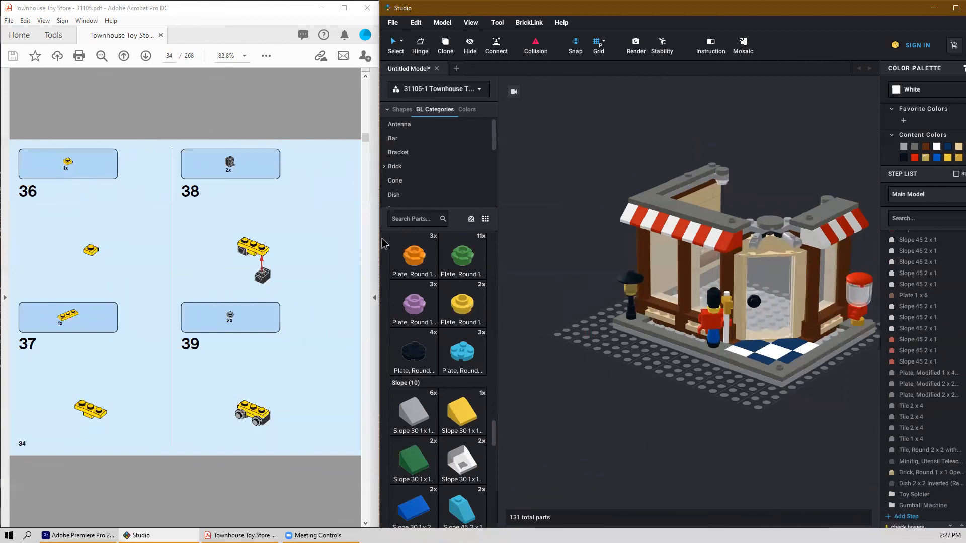
{"action": "scroll", "coordinate": [462, 362], "scroll_direction": "down", "scroll_amount": 15}
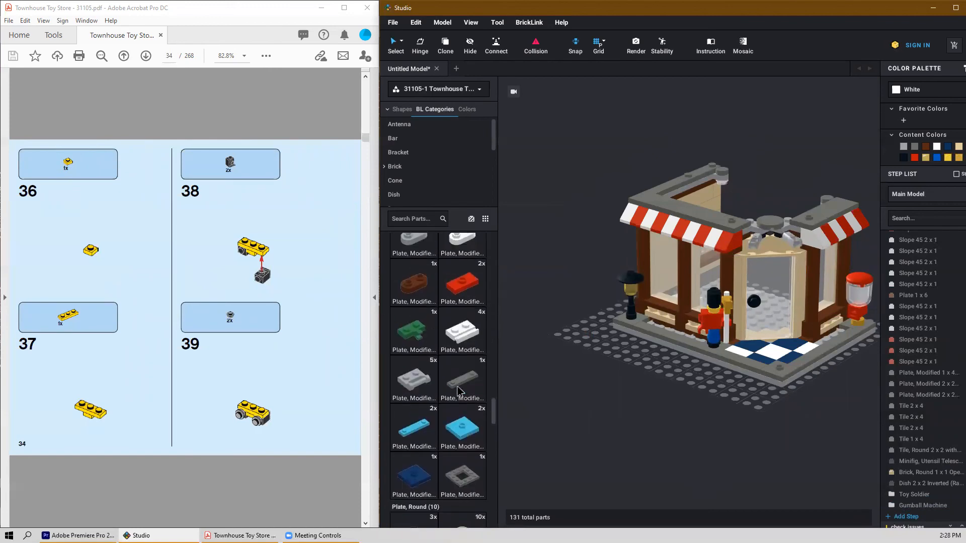
{"action": "scroll", "coordinate": [459, 392], "scroll_direction": "up", "scroll_amount": 10}
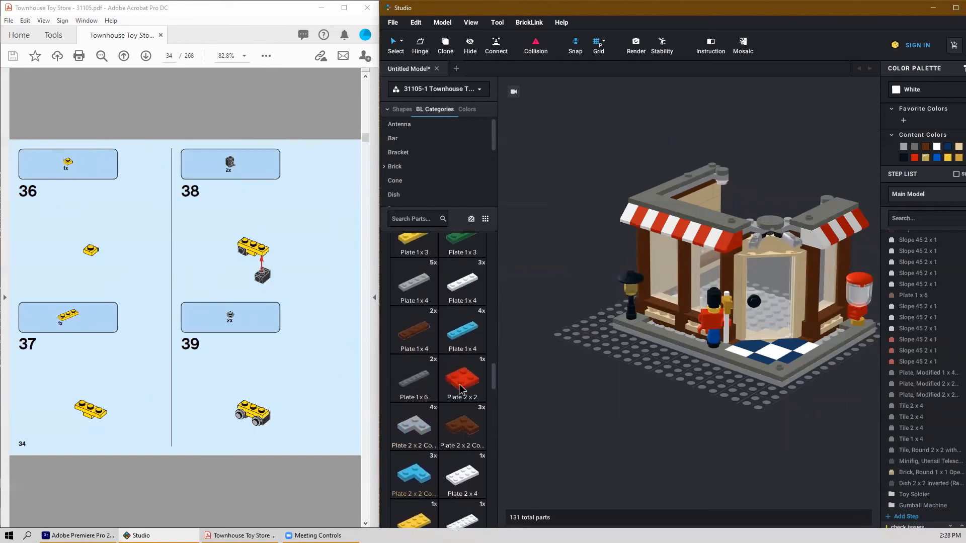
{"action": "scroll", "coordinate": [461, 392], "scroll_direction": "up", "scroll_amount": 1}
{"action": "left_click", "coordinate": [416, 305]}
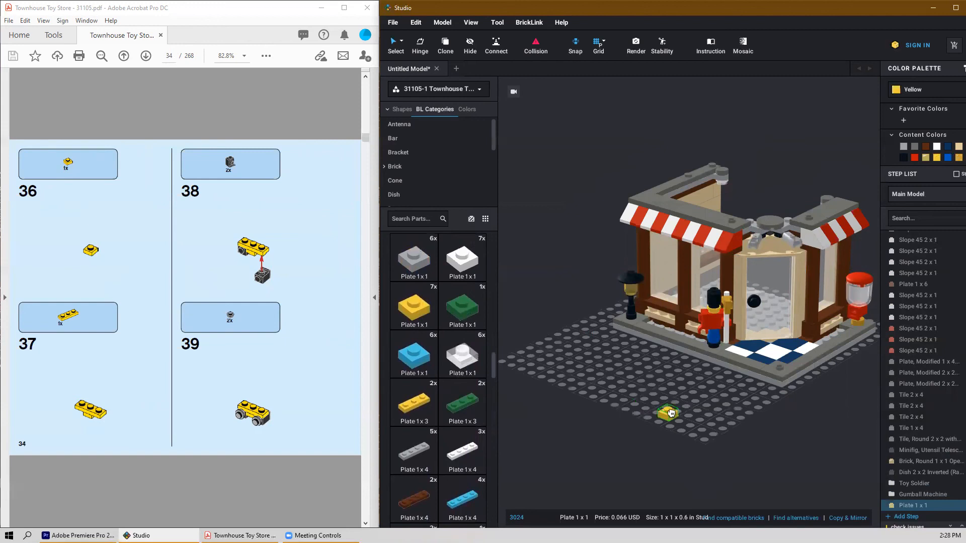
{"action": "left_click", "coordinate": [618, 424]}
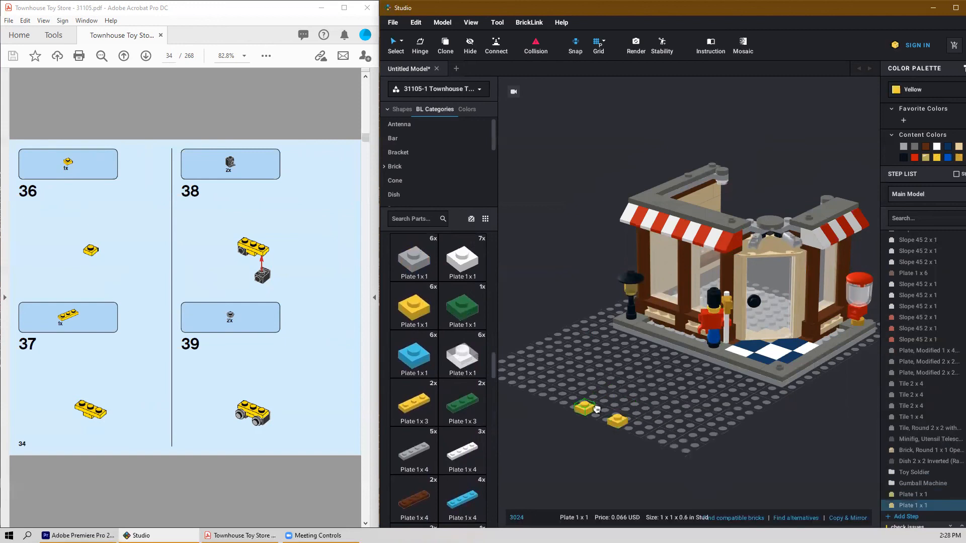
{"action": "right_click_drag", "start_coordinate": [597, 407], "coordinate": [596, 409]}
{"action": "key", "text": "Delete"}
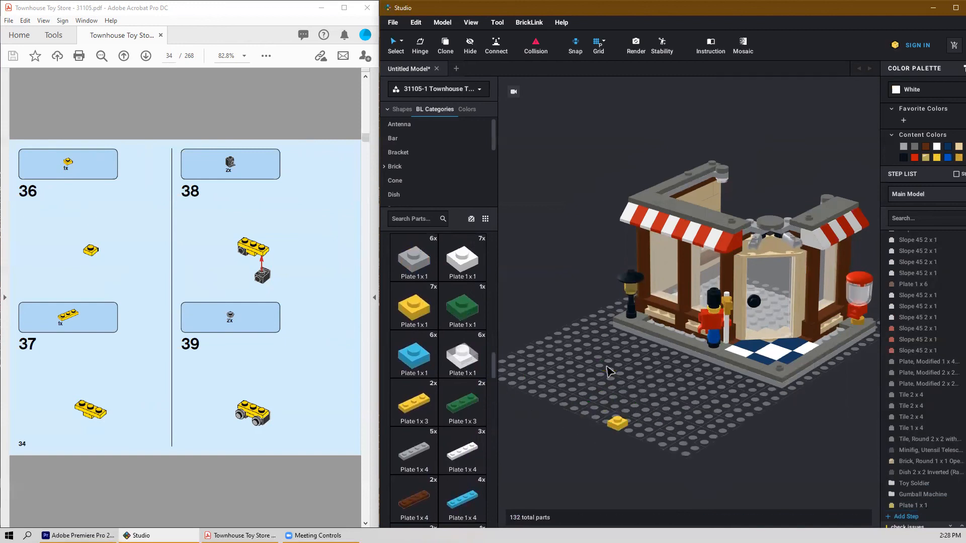
{"action": "left_click_drag", "start_coordinate": [688, 378], "coordinate": [626, 421]}
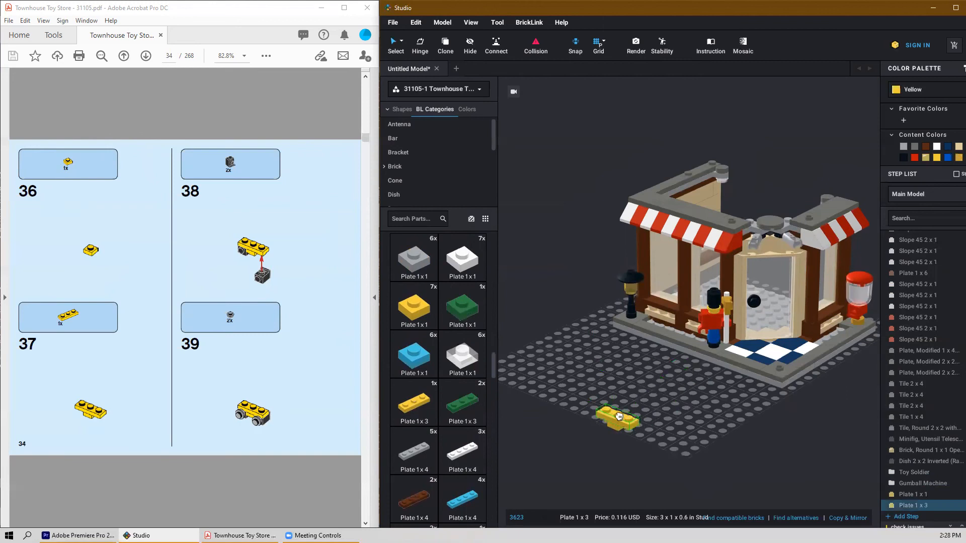
{"action": "left_click", "coordinate": [579, 385]}
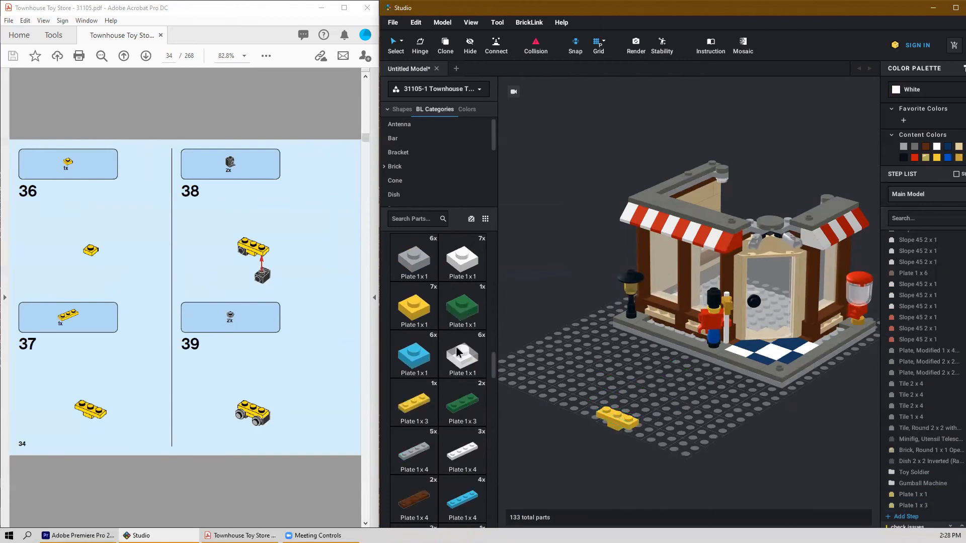
Step: Attach two black Brick, Modified 1 x 1 with Headlight under the two ends of the yellow Plate 1 x 3
{"action": "scroll", "coordinate": [458, 352], "scroll_direction": "up", "scroll_amount": 5}
{"action": "scroll", "coordinate": [438, 280], "scroll_direction": "up", "scroll_amount": 6}
{"action": "scroll", "coordinate": [420, 356], "scroll_direction": "up", "scroll_amount": 8}
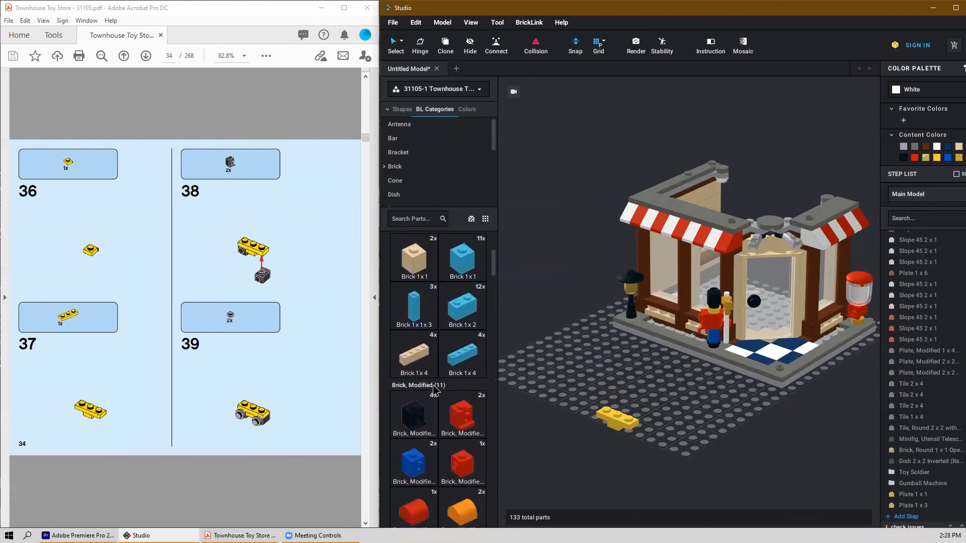
{"action": "scroll", "coordinate": [433, 389], "scroll_direction": "down", "scroll_amount": 1}
{"action": "left_click_drag", "start_coordinate": [590, 364], "coordinate": [607, 379]}
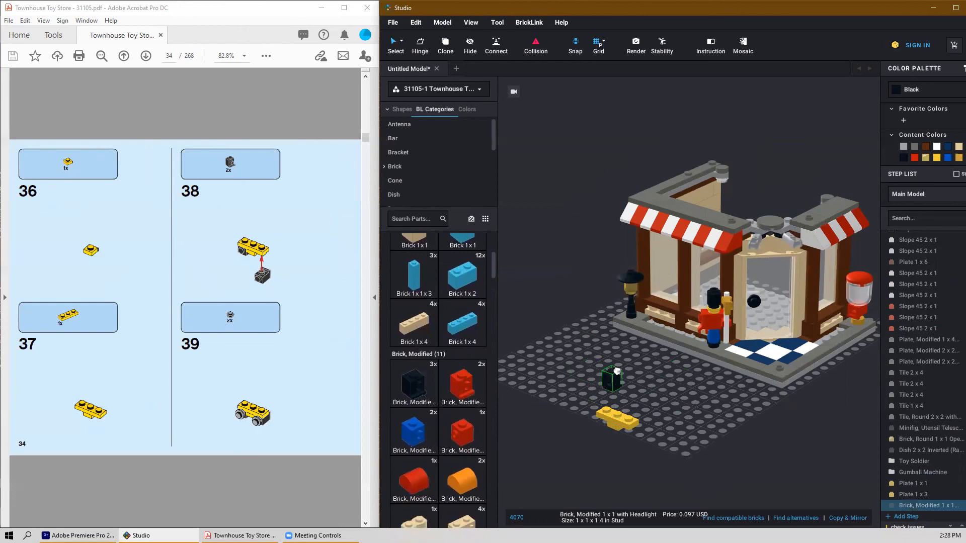
{"action": "left_click_drag", "start_coordinate": [592, 412], "coordinate": [607, 429]}
{"action": "right_click_drag", "start_coordinate": [607, 429], "coordinate": [618, 386]}
{"action": "left_click_drag", "start_coordinate": [618, 386], "coordinate": [688, 200]}
{"action": "right_click_drag", "start_coordinate": [701, 195], "coordinate": [727, 229]}
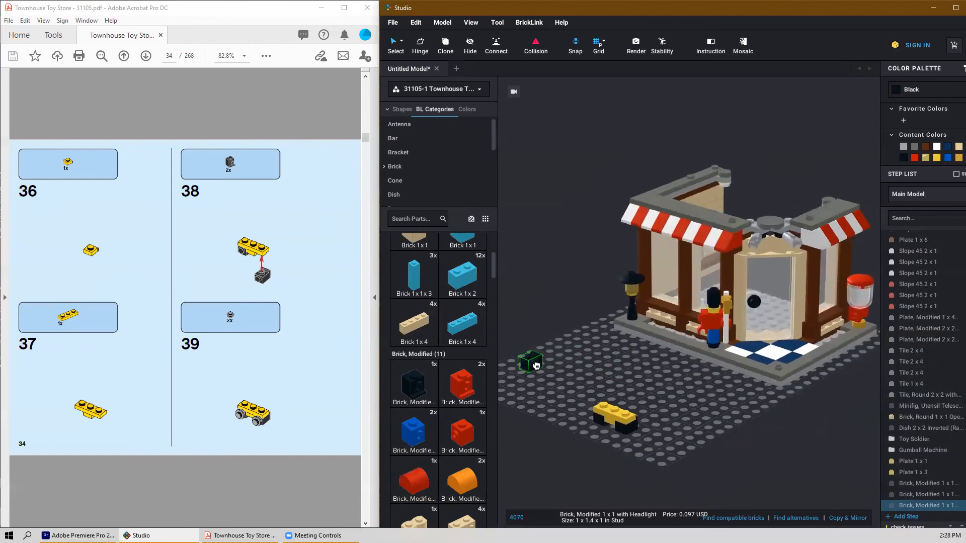
{"action": "key", "text": "Escape"}
Step: Add two light bluish gray Plate, Round 1 x 1 Straight Side as wheels on the black headlight bricks' side studs
{"action": "scroll", "coordinate": [450, 462], "scroll_direction": "down", "scroll_amount": 5}
{"action": "scroll", "coordinate": [450, 462], "scroll_direction": "down", "scroll_amount": 10}
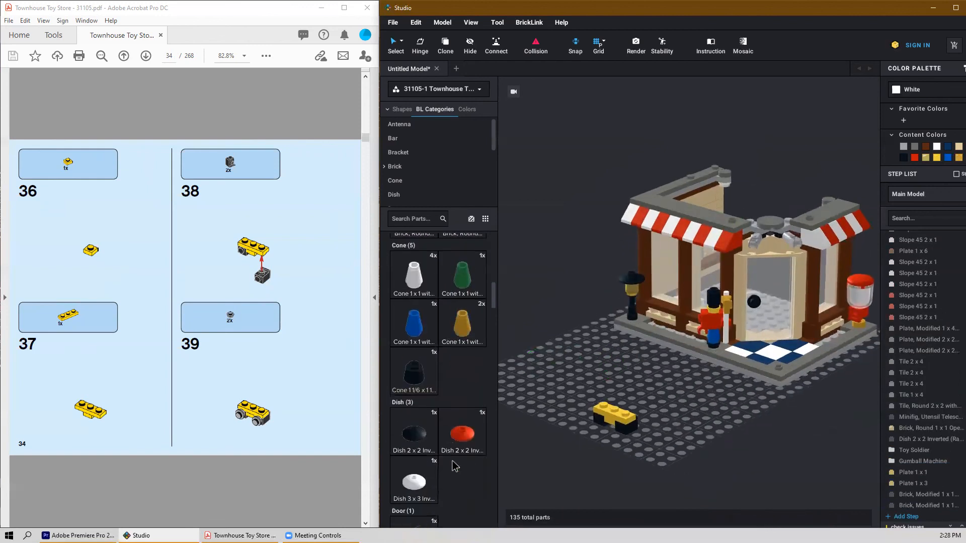
{"action": "scroll", "coordinate": [459, 478], "scroll_direction": "down", "scroll_amount": 10}
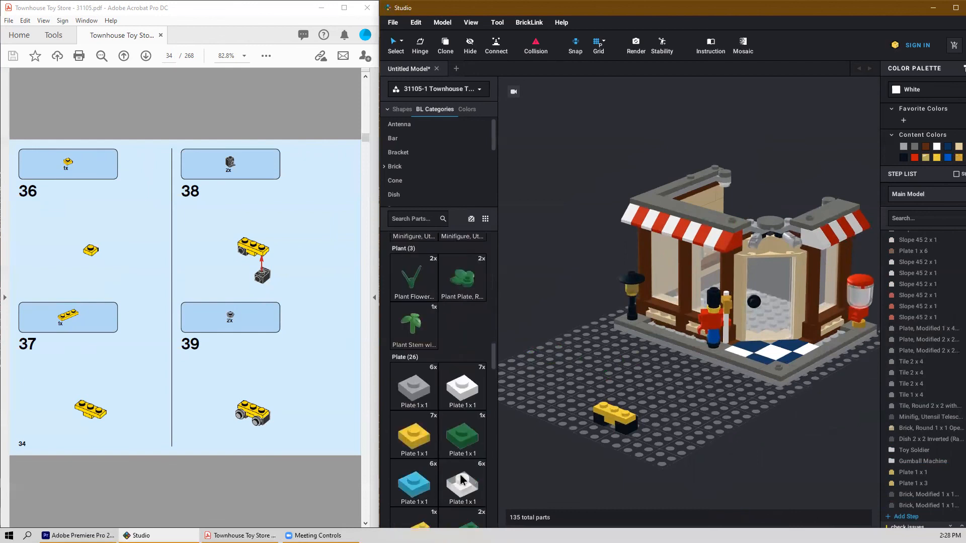
{"action": "scroll", "coordinate": [462, 484], "scroll_direction": "down", "scroll_amount": 10}
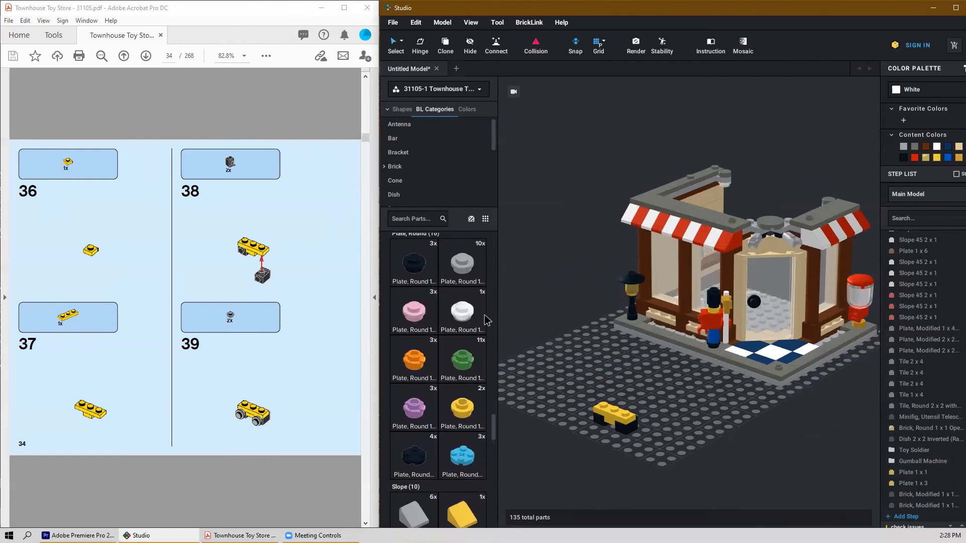
{"action": "left_click", "coordinate": [462, 263]}
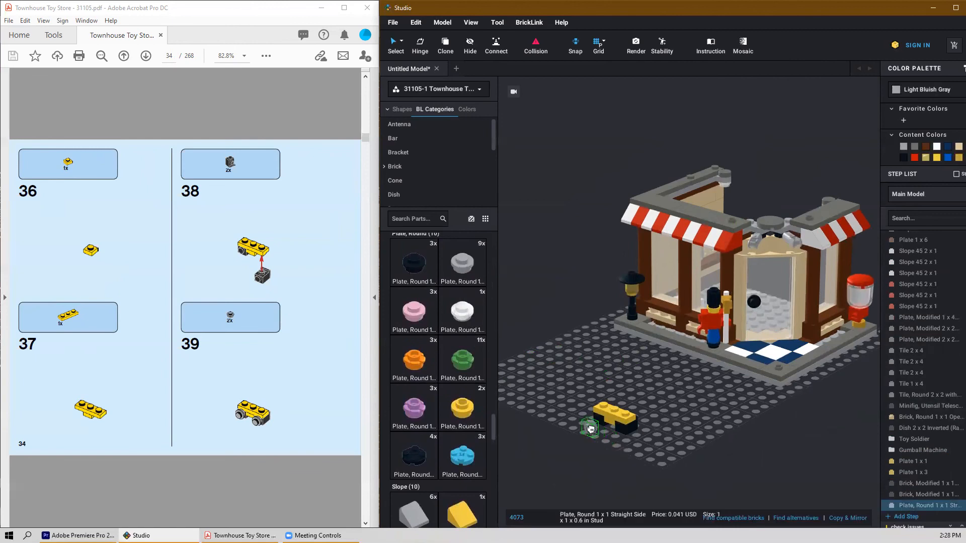
{"action": "left_click", "coordinate": [597, 424]}
{"action": "left_click", "coordinate": [618, 429]}
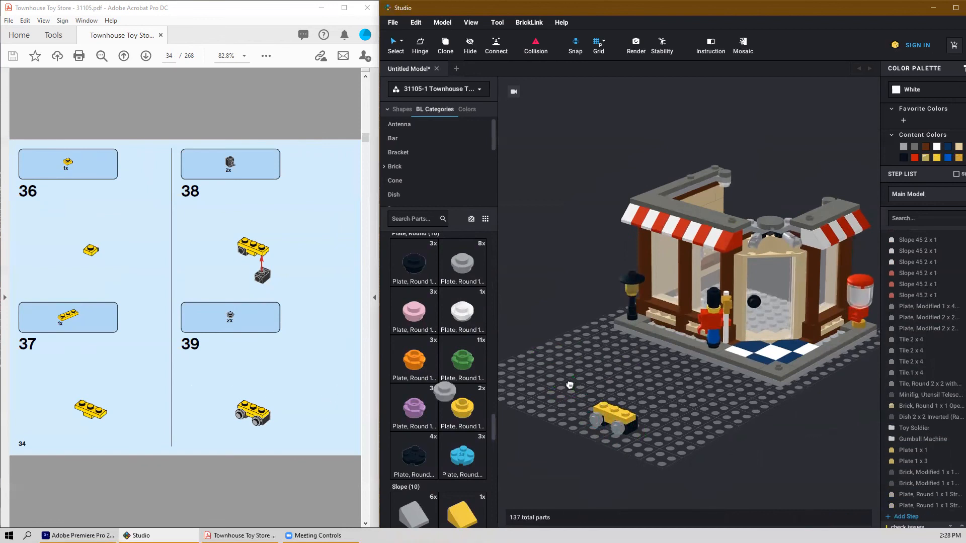
Step: Following instruction step 40, put one pearl gold Plate, Modified 1 x 1 with Clip Horizontal on the yellow plate's middle stud
{"action": "scroll", "coordinate": [314, 410], "scroll_direction": "down", "scroll_amount": 3}
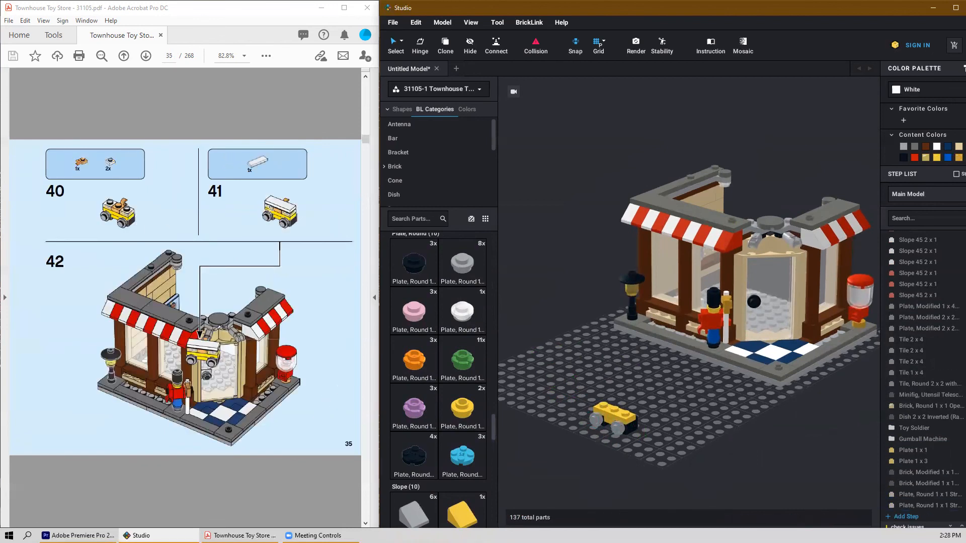
{"action": "scroll", "coordinate": [474, 442], "scroll_direction": "up", "scroll_amount": 5}
{"action": "scroll", "coordinate": [473, 442], "scroll_direction": "up", "scroll_amount": 2}
{"action": "scroll", "coordinate": [468, 444], "scroll_direction": "up", "scroll_amount": 2}
{"action": "scroll", "coordinate": [467, 445], "scroll_direction": "up", "scroll_amount": 4}
{"action": "left_click_drag", "start_coordinate": [413, 422], "coordinate": [651, 412]}
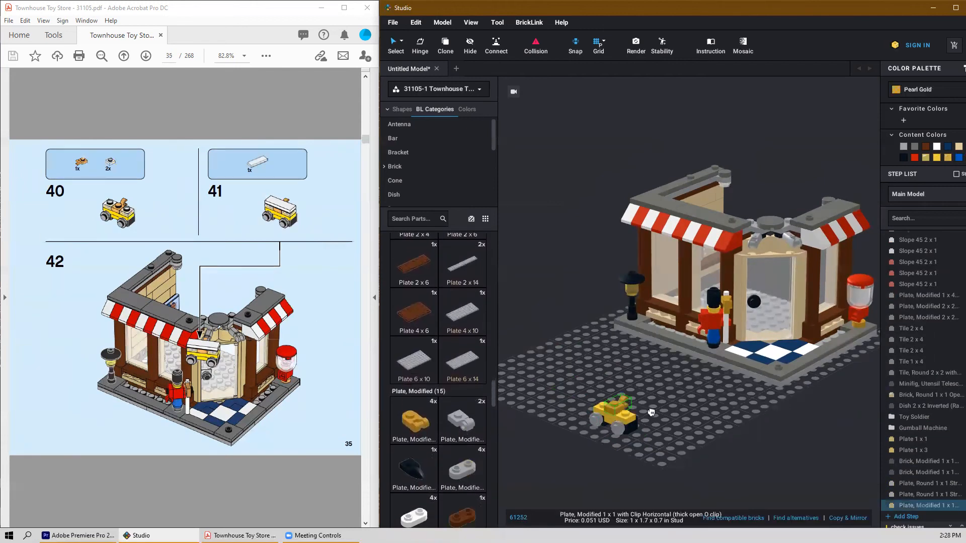
{"action": "left_click", "coordinate": [619, 405]}
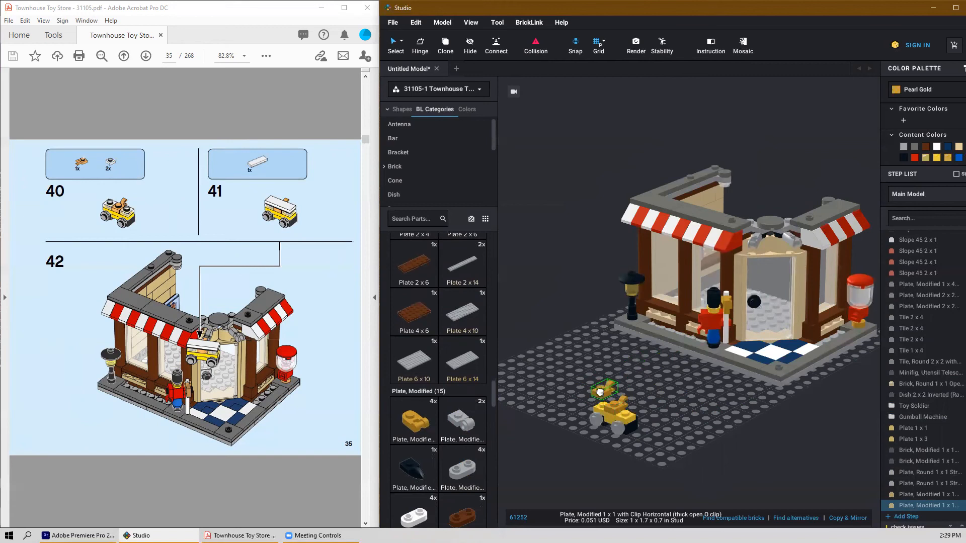
{"action": "key", "text": "Escape"}
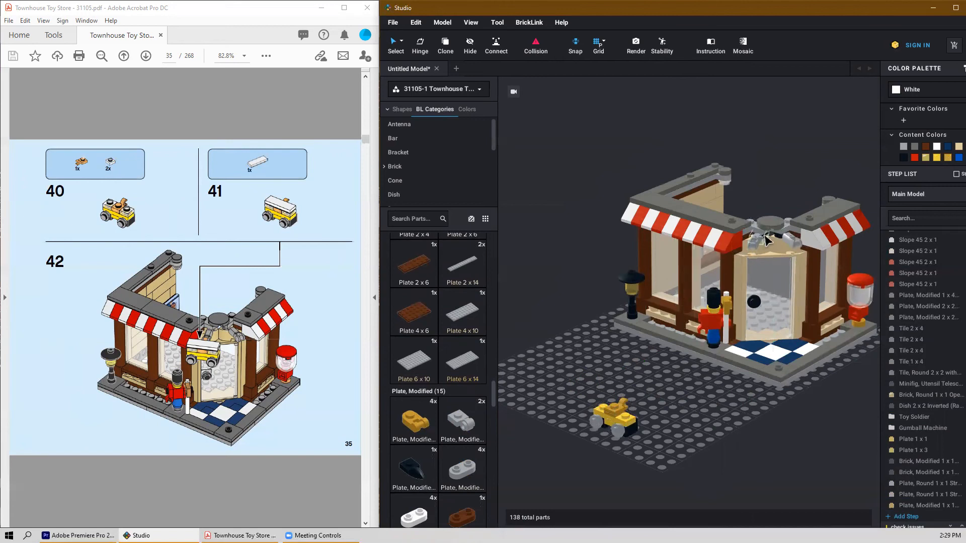
Step: Place two clear Plate 1 x 1 on the yellow plate's end studs, one on each side of the gold clip plate
{"action": "scroll", "coordinate": [436, 375], "scroll_direction": "up", "scroll_amount": 10}
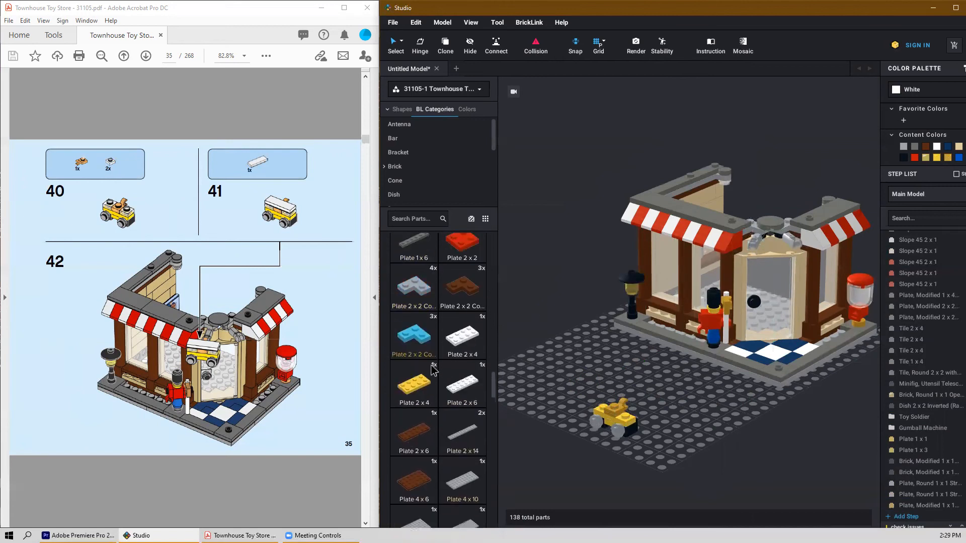
{"action": "left_click", "coordinate": [481, 462]}
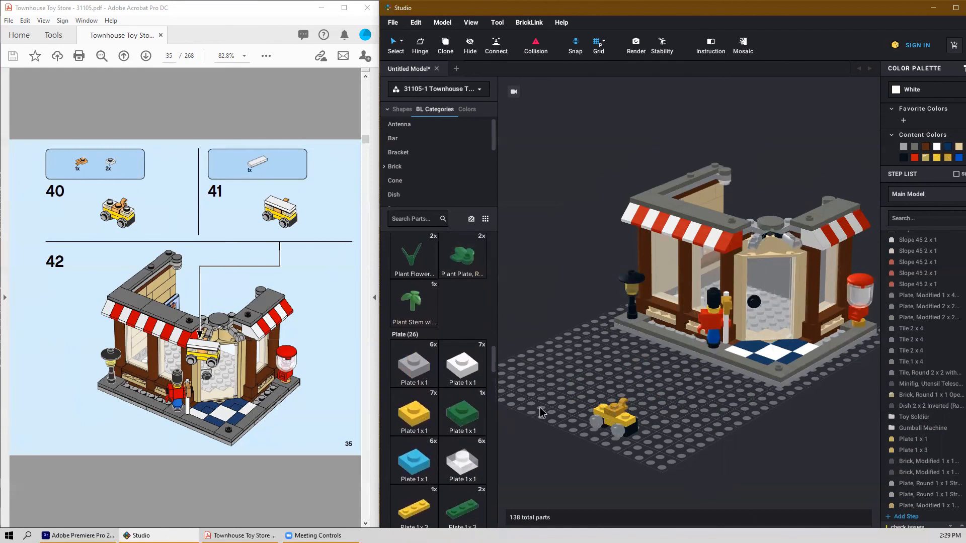
{"action": "left_click", "coordinate": [608, 406]}
{"action": "left_click", "coordinate": [632, 412]}
{"action": "key", "text": "Escape"}
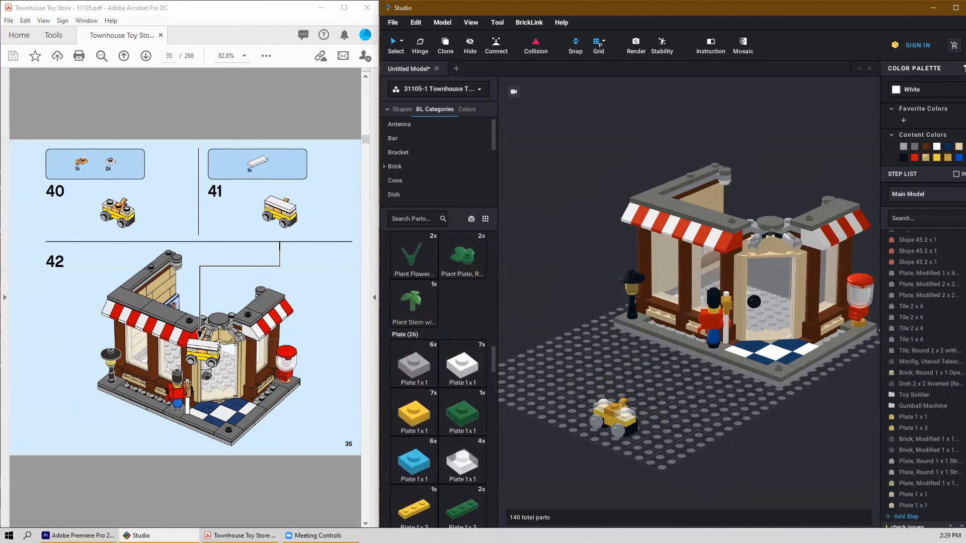
Step: Cover the top of the small yellow vehicle with one white Tile 1 x 3
{"action": "scroll", "coordinate": [395, 397], "scroll_direction": "down", "scroll_amount": 12}
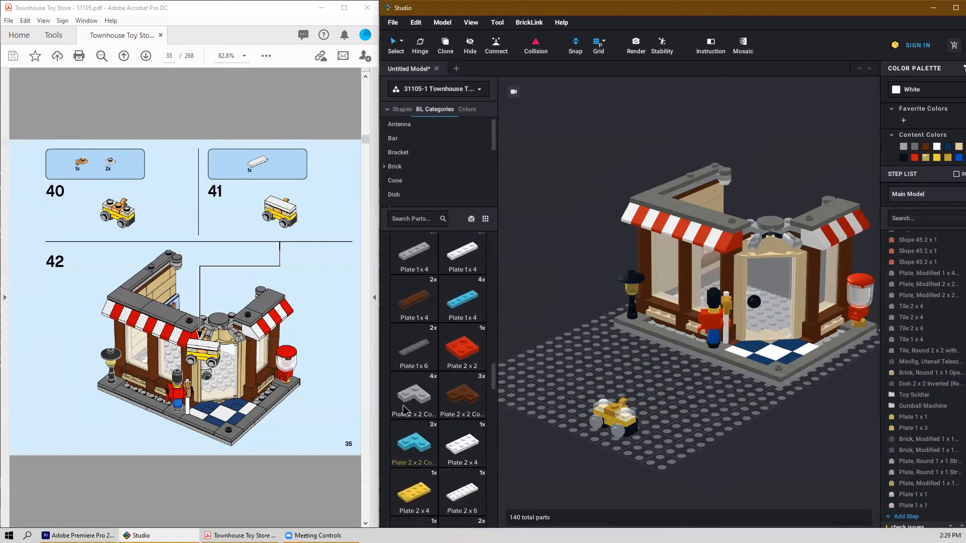
{"action": "scroll", "coordinate": [397, 433], "scroll_direction": "down", "scroll_amount": 15}
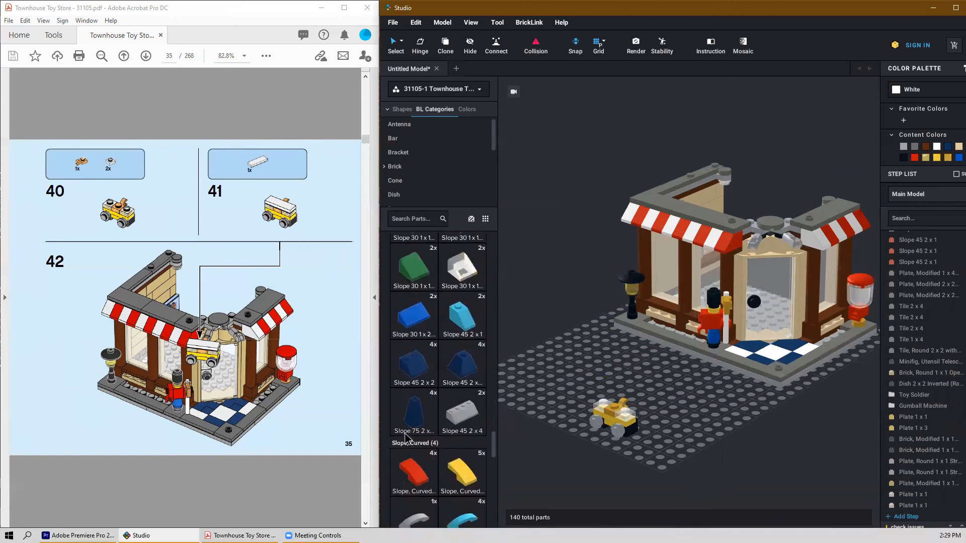
{"action": "scroll", "coordinate": [407, 440], "scroll_direction": "down", "scroll_amount": 15}
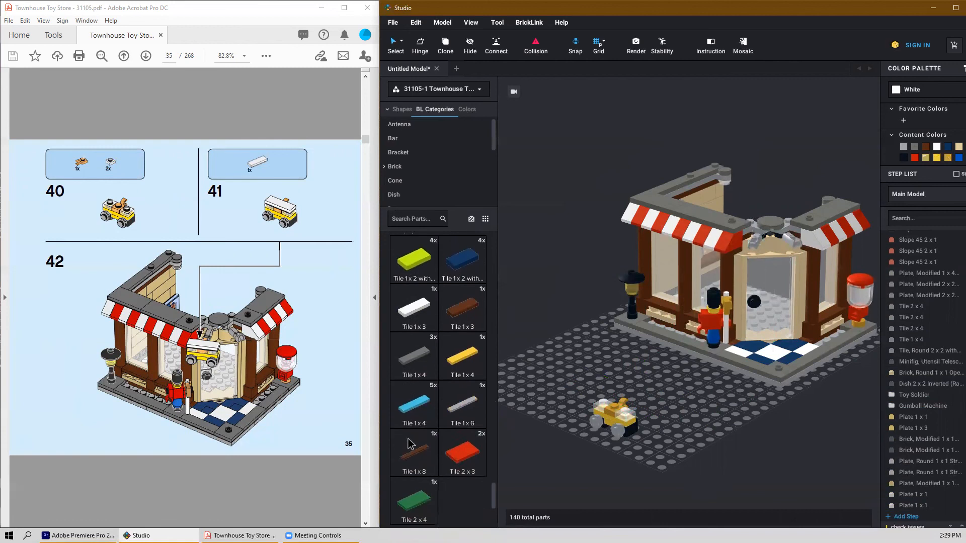
{"action": "left_click_drag", "start_coordinate": [411, 286], "coordinate": [687, 421]}
{"action": "left_click", "coordinate": [622, 406]}
{"action": "key", "text": "Escape"}
Step: Select all ten parts of the small yellow vehicle and group them into a submodel named Sign 1
{"action": "scroll", "coordinate": [679, 417], "scroll_direction": "down", "scroll_amount": 2}
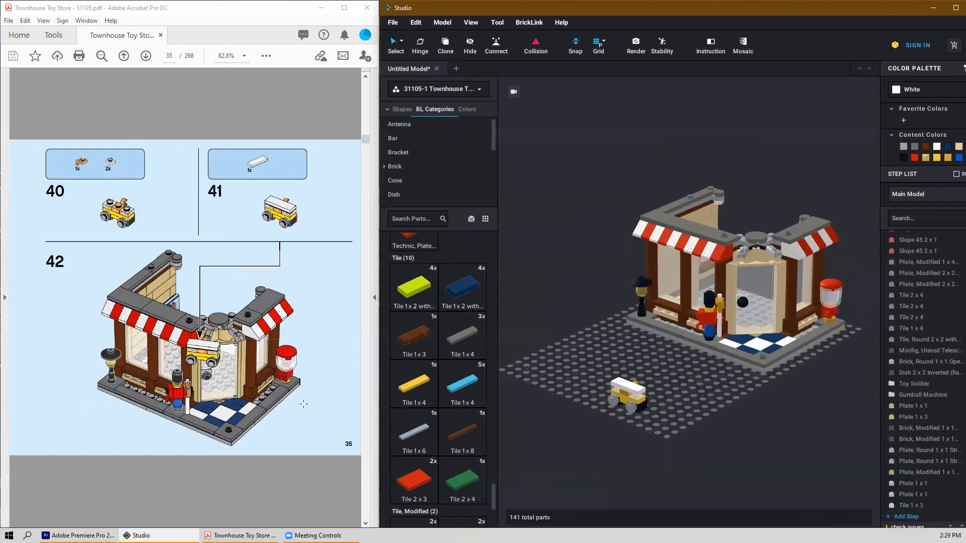
{"action": "right_click_drag", "start_coordinate": [806, 436], "coordinate": [621, 404]}
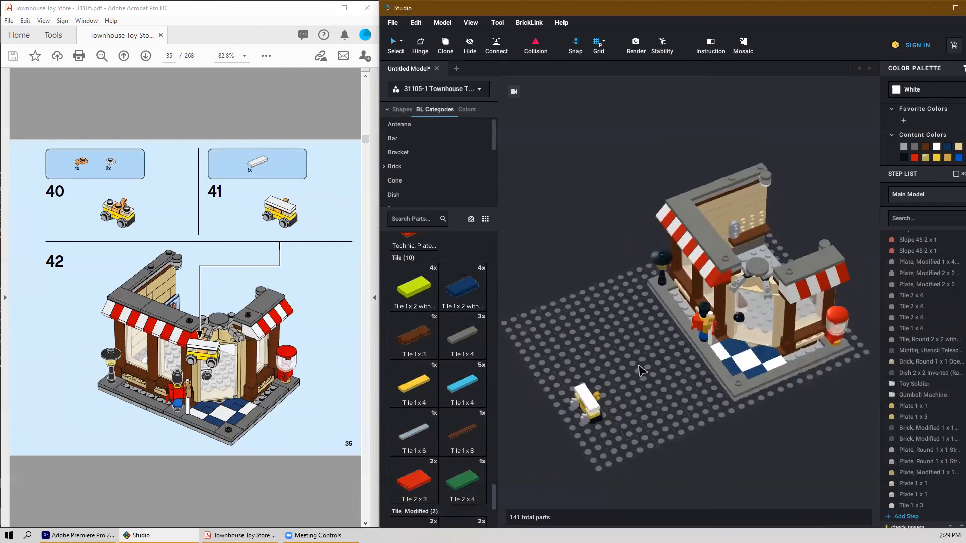
{"action": "left_click_drag", "start_coordinate": [637, 366], "coordinate": [556, 435]}
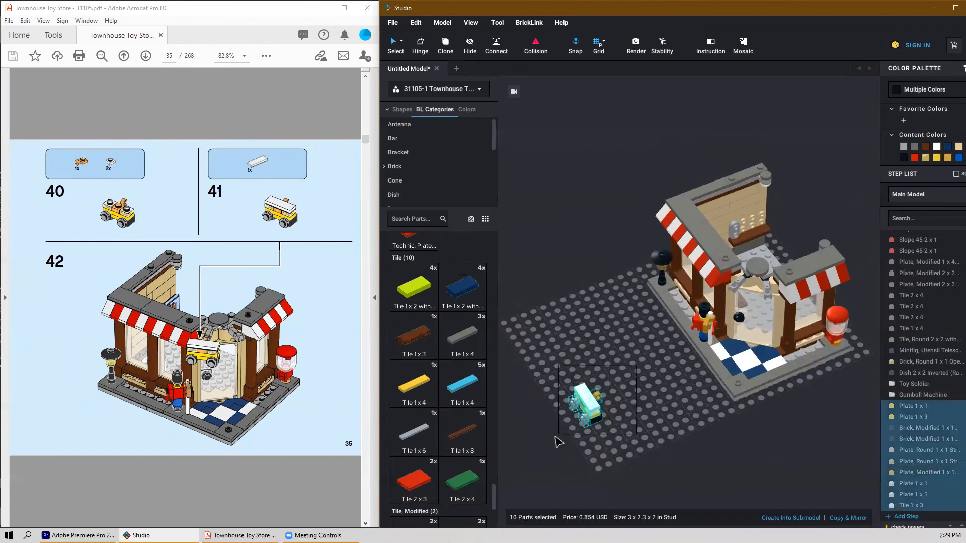
{"action": "left_click", "coordinate": [791, 519]}
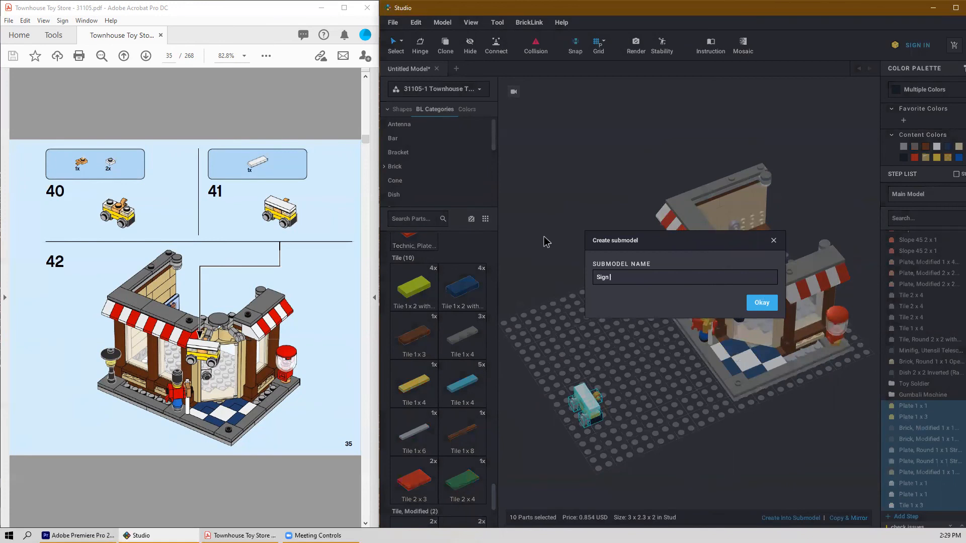
{"action": "type", "text": "Sign 1"}
{"action": "key", "text": "Return"}
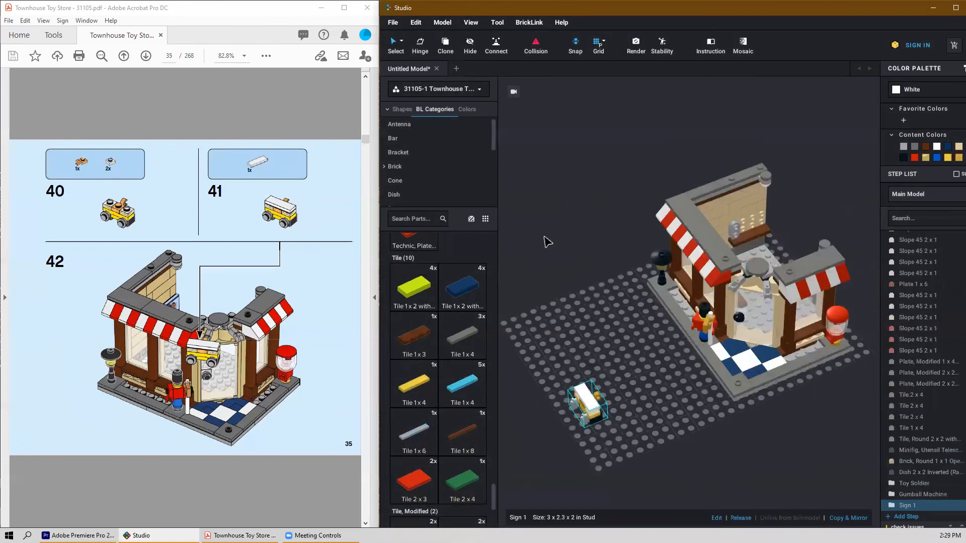
Step: Mount the Sign 1 submodel over the shop doorway above the toy soldier, as shown in instruction step 42
{"action": "left_click_drag", "start_coordinate": [588, 399], "coordinate": [731, 290]}
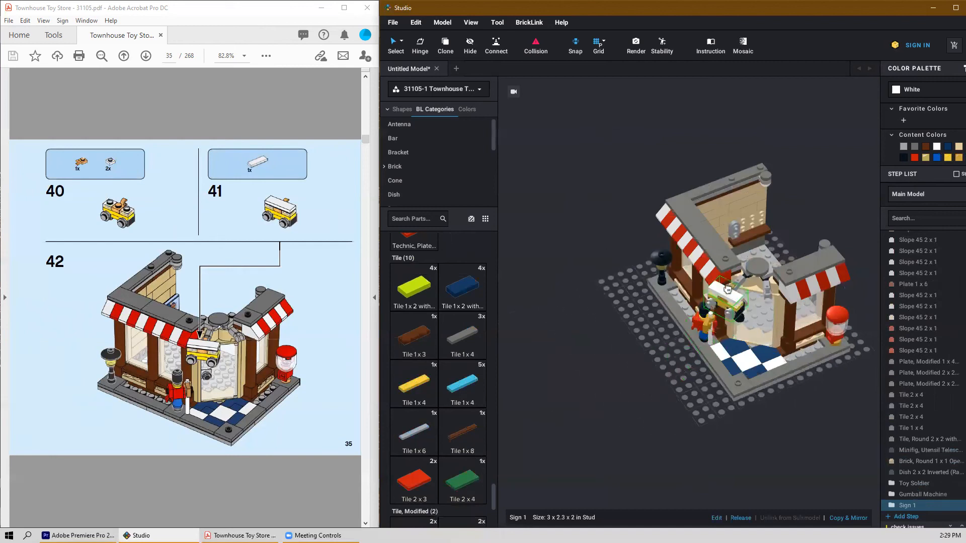
{"action": "left_click", "coordinate": [675, 430]}
{"action": "scroll", "coordinate": [783, 313], "scroll_direction": "up", "scroll_amount": 5}
{"action": "right_click_drag", "start_coordinate": [679, 422], "coordinate": [684, 401]}
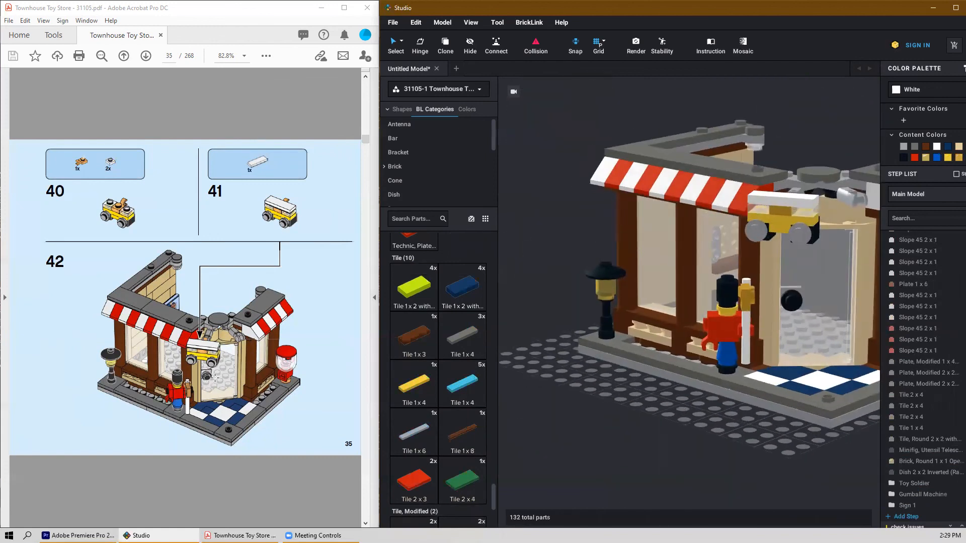
Step: Following instruction step 43, place one green Plate 1 x 3 on the empty grid in front of the building
{"action": "scroll", "coordinate": [215, 378], "scroll_direction": "down", "scroll_amount": 1}
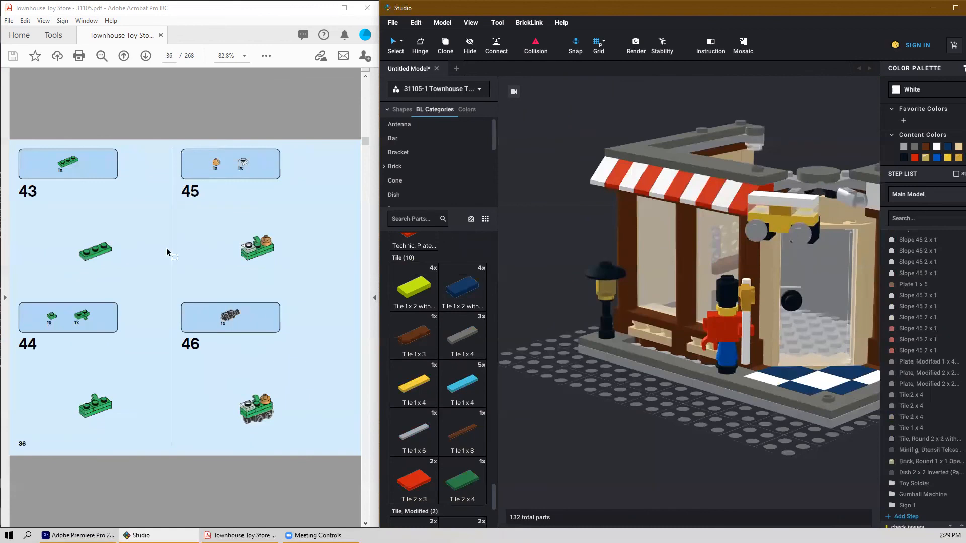
{"action": "scroll", "coordinate": [416, 355], "scroll_direction": "up", "scroll_amount": 3}
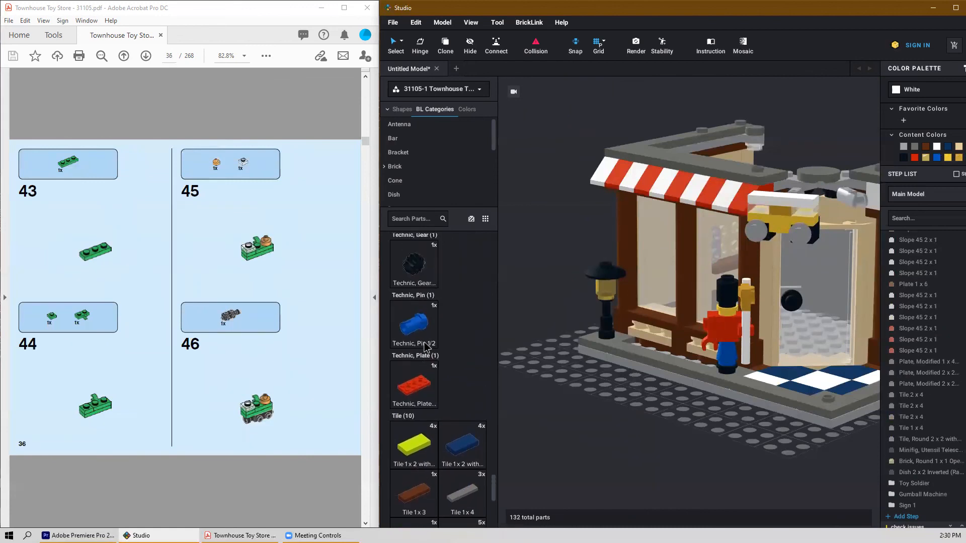
{"action": "scroll", "coordinate": [424, 346], "scroll_direction": "up", "scroll_amount": 15}
{"action": "scroll", "coordinate": [430, 331], "scroll_direction": "up", "scroll_amount": 10}
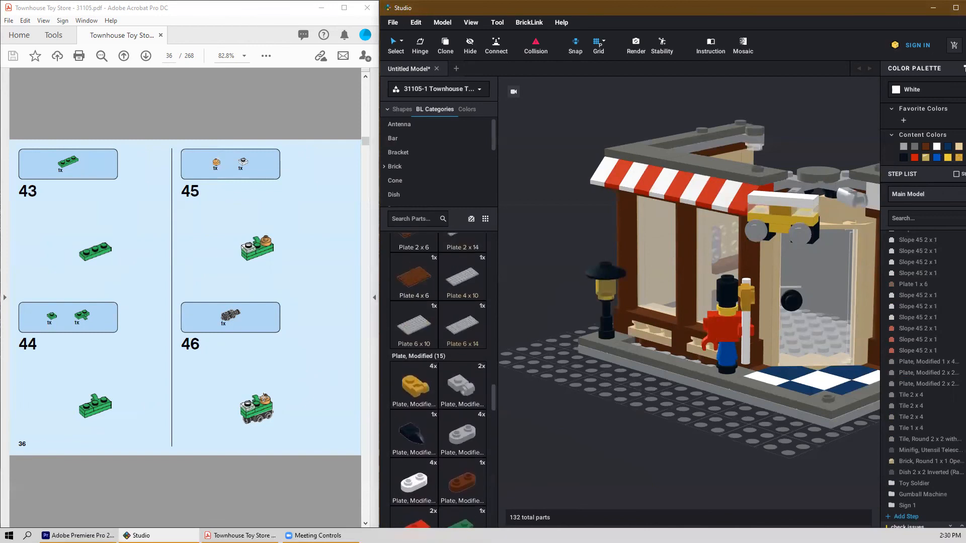
{"action": "scroll", "coordinate": [427, 368], "scroll_direction": "up", "scroll_amount": 10}
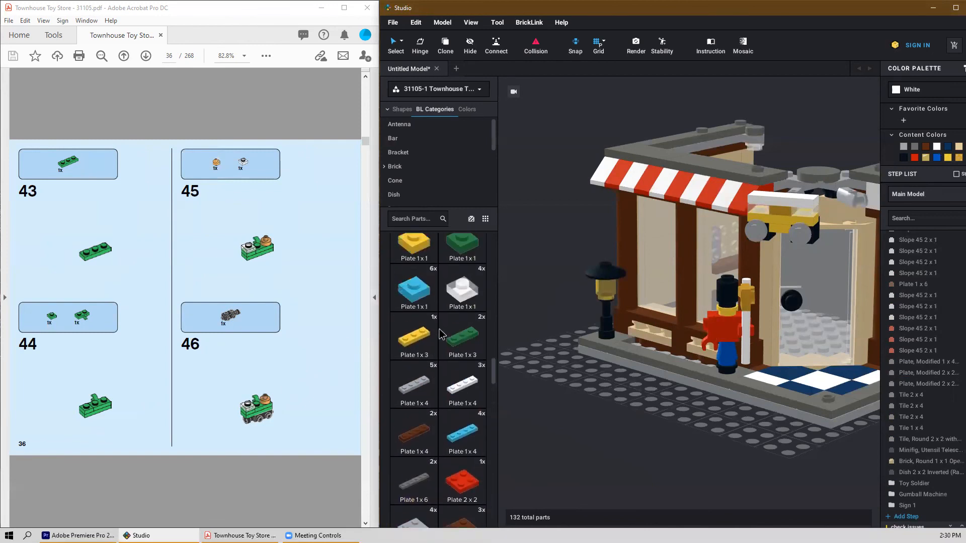
{"action": "left_click", "coordinate": [468, 381]}
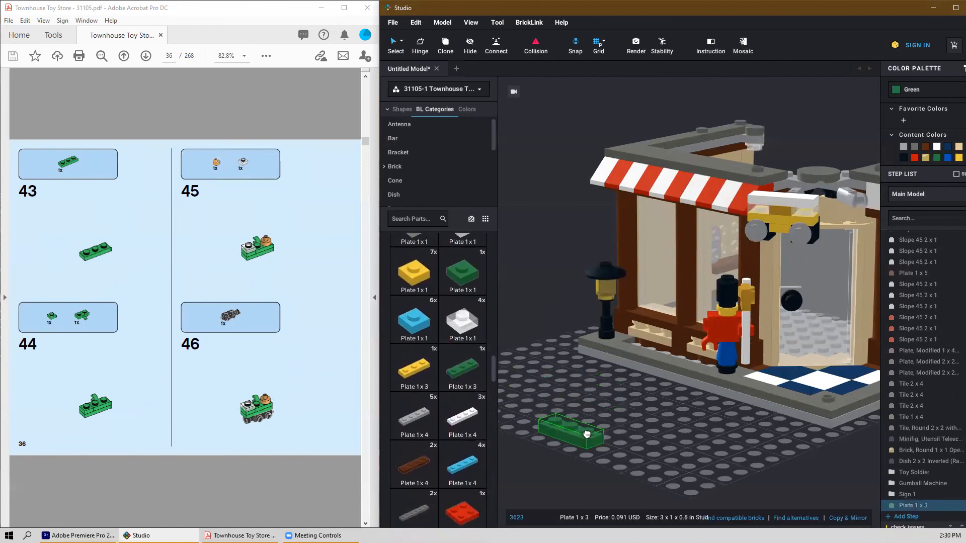
{"action": "left_click", "coordinate": [583, 430]}
{"action": "key", "text": "Escape"}
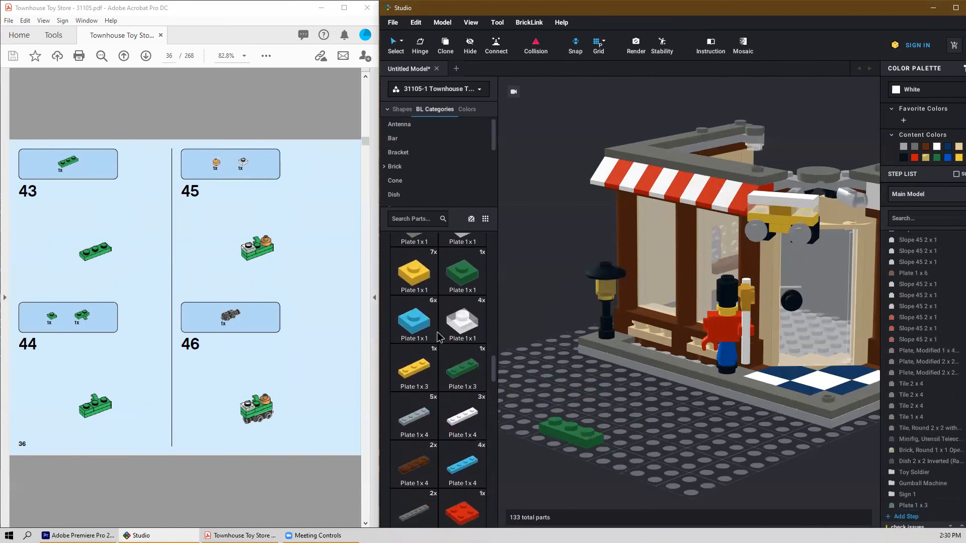
Step: Cover the green 1 x 3 plate with a green Plate 1 x 1 on one end and a green Plate, Modified 1 x 2 with Clip Horizontal
{"action": "left_click", "coordinate": [449, 272]}
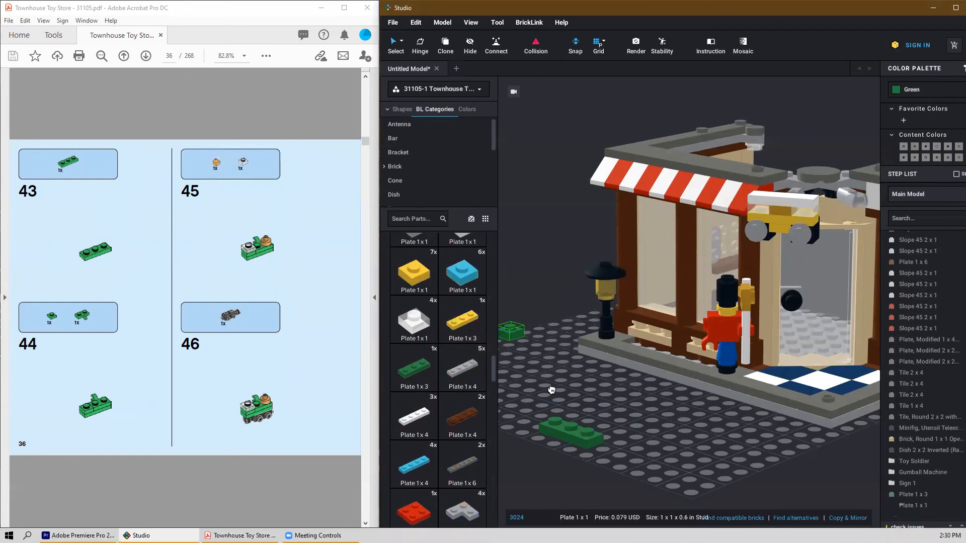
{"action": "left_click", "coordinate": [562, 424]}
{"action": "key", "text": "Escape"}
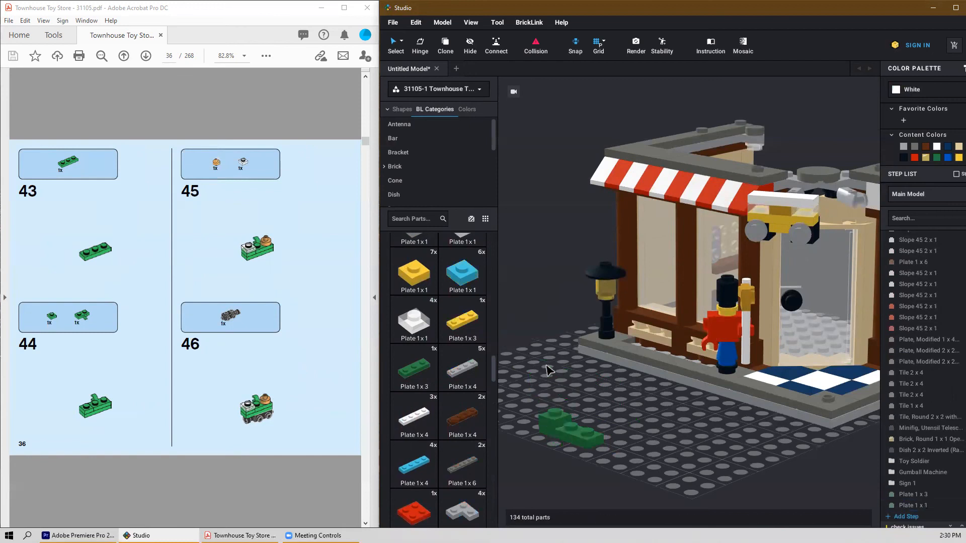
{"action": "scroll", "coordinate": [462, 402], "scroll_direction": "down", "scroll_amount": 5}
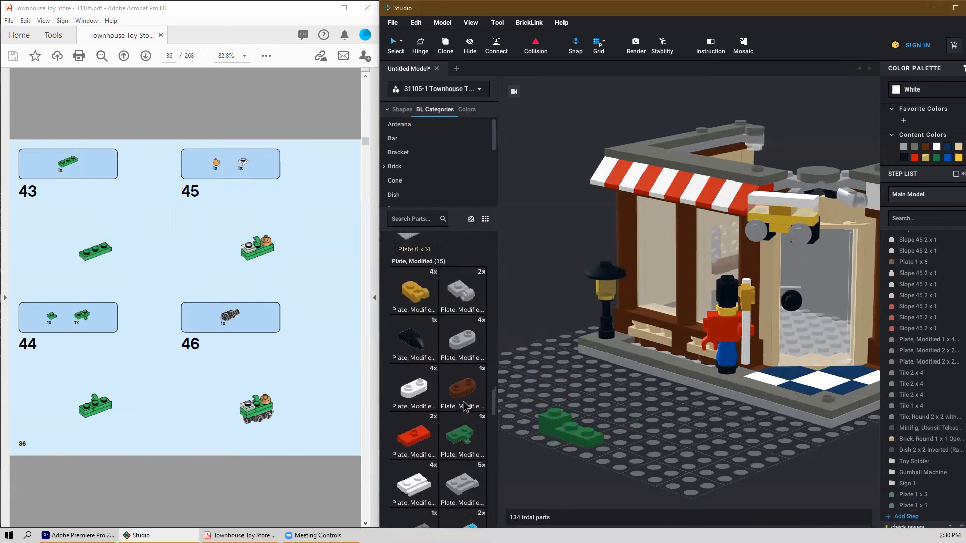
{"action": "left_click", "coordinate": [462, 250]}
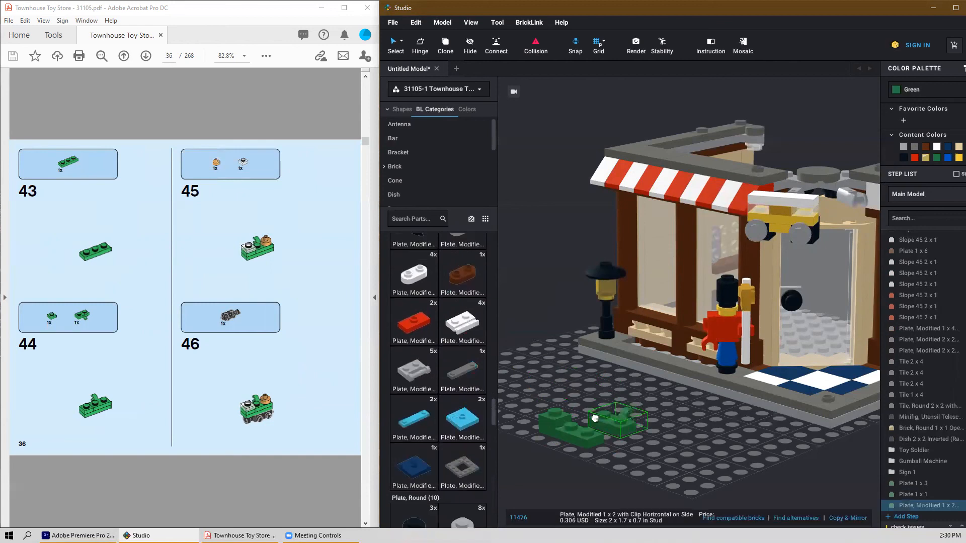
{"action": "left_click", "coordinate": [583, 420]}
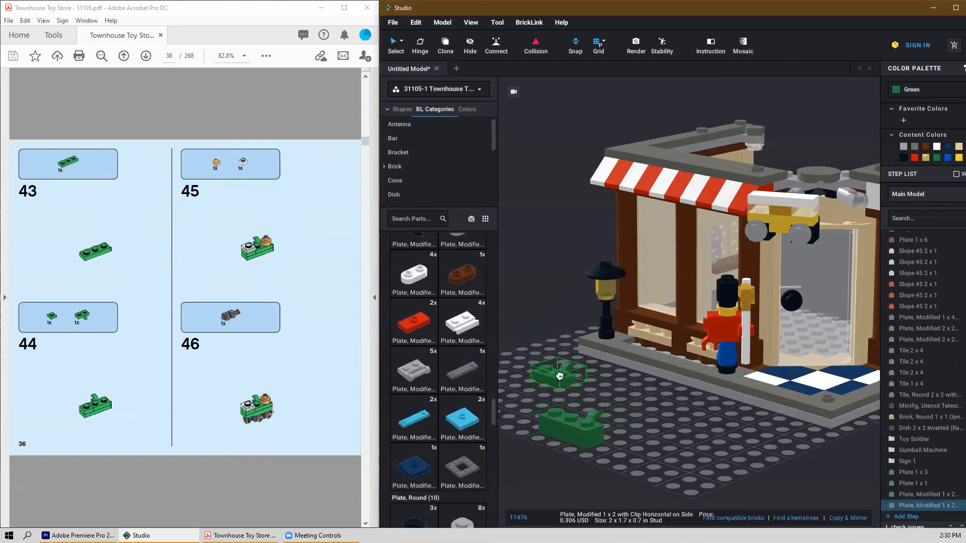
{"action": "right_click", "coordinate": [557, 376]}
{"action": "left_click", "coordinate": [507, 365]}
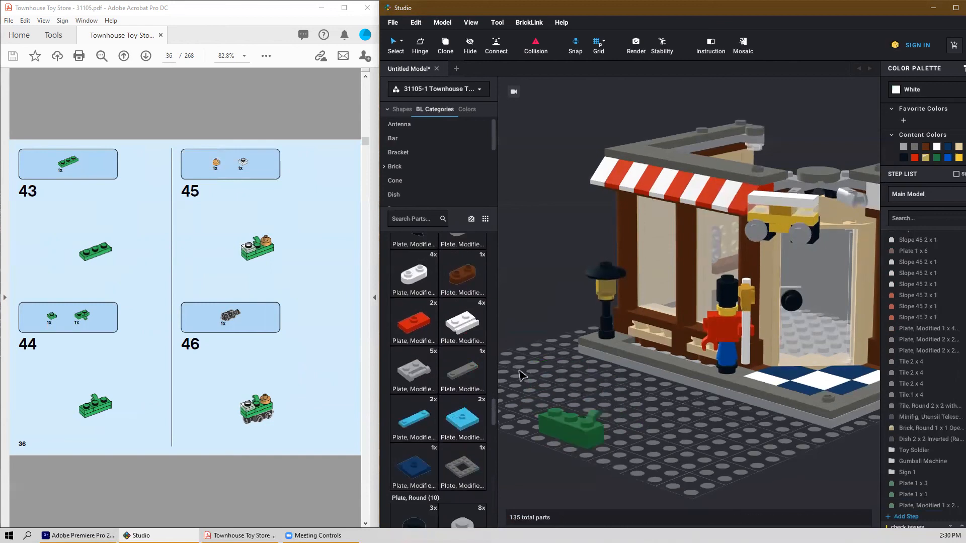
Step: Following instruction step 45, put one clear Plate 1 x 1 on top of the green Plate 1 x 1
{"action": "scroll", "coordinate": [463, 375], "scroll_direction": "up", "scroll_amount": 10}
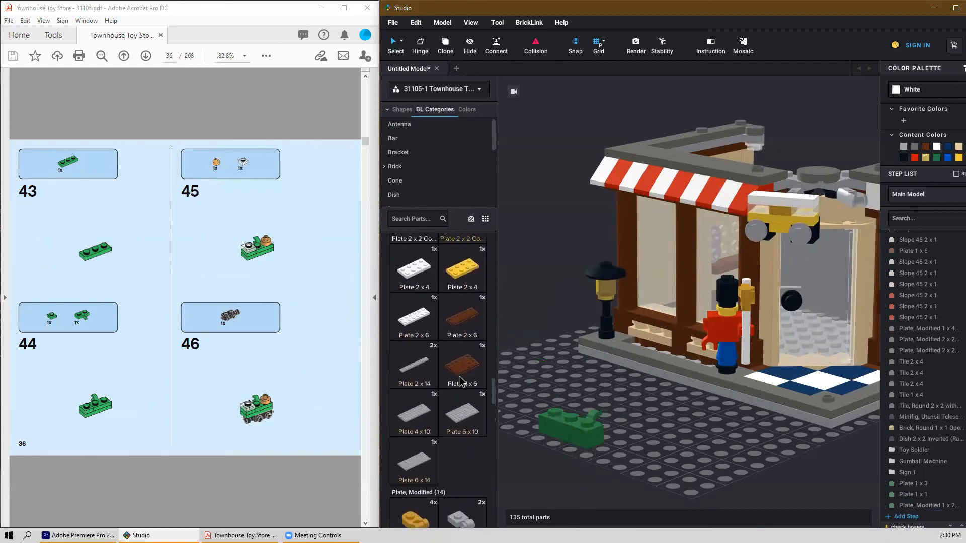
{"action": "scroll", "coordinate": [459, 381], "scroll_direction": "up", "scroll_amount": 6}
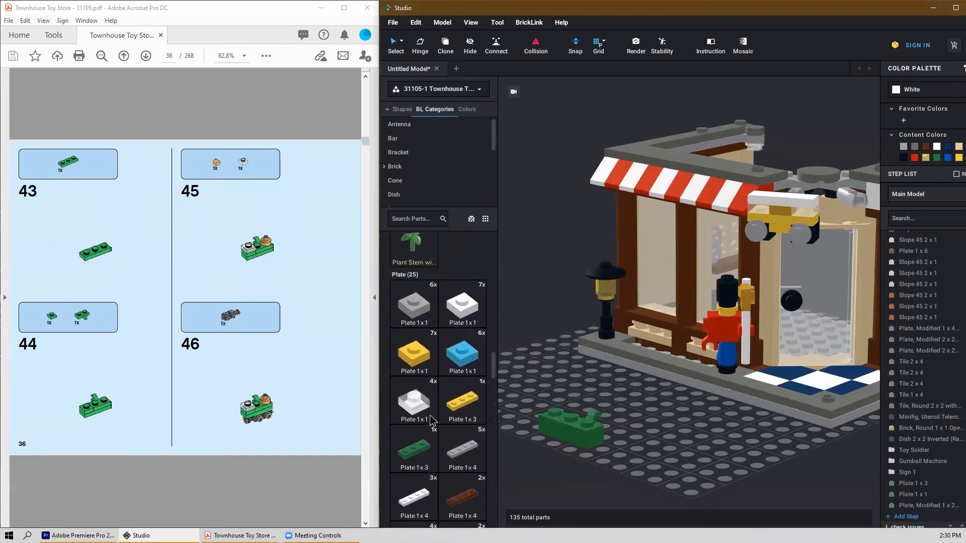
{"action": "left_click_drag", "start_coordinate": [494, 397], "coordinate": [562, 419]}
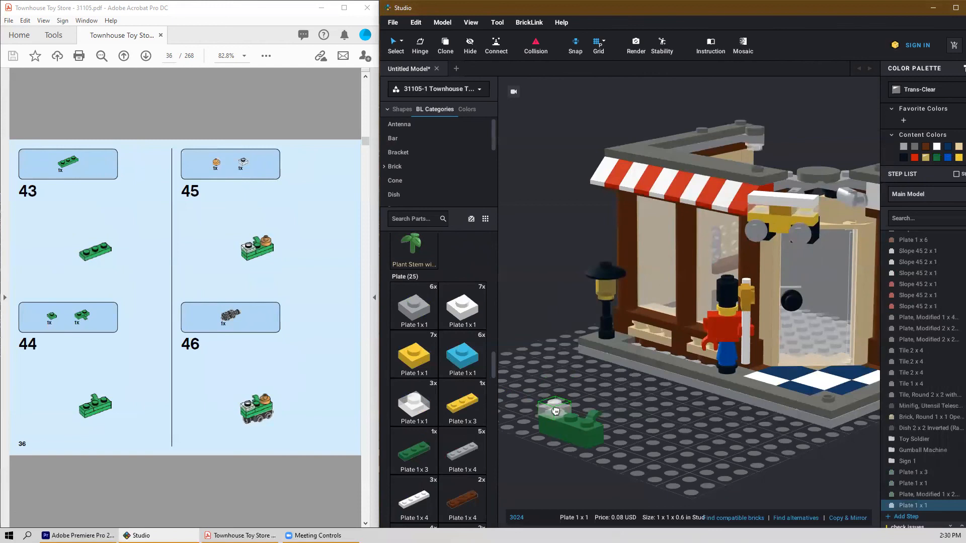
{"action": "left_click", "coordinate": [555, 359]}
Step: Put one pearl gold Tile, Round 1 x 1 with Pin on the green assembly's end stud opposite the clear plate
{"action": "scroll", "coordinate": [450, 355], "scroll_direction": "up", "scroll_amount": 4}
{"action": "scroll", "coordinate": [450, 356], "scroll_direction": "up", "scroll_amount": 8}
{"action": "scroll", "coordinate": [448, 355], "scroll_direction": "up", "scroll_amount": 10}
{"action": "scroll", "coordinate": [448, 355], "scroll_direction": "up", "scroll_amount": 10}
{"action": "scroll", "coordinate": [446, 361], "scroll_direction": "down", "scroll_amount": 18}
{"action": "scroll", "coordinate": [445, 389], "scroll_direction": "down", "scroll_amount": 15}
{"action": "scroll", "coordinate": [448, 390], "scroll_direction": "down", "scroll_amount": 15}
{"action": "scroll", "coordinate": [455, 400], "scroll_direction": "down", "scroll_amount": 15}
{"action": "scroll", "coordinate": [458, 403], "scroll_direction": "down", "scroll_amount": 15}
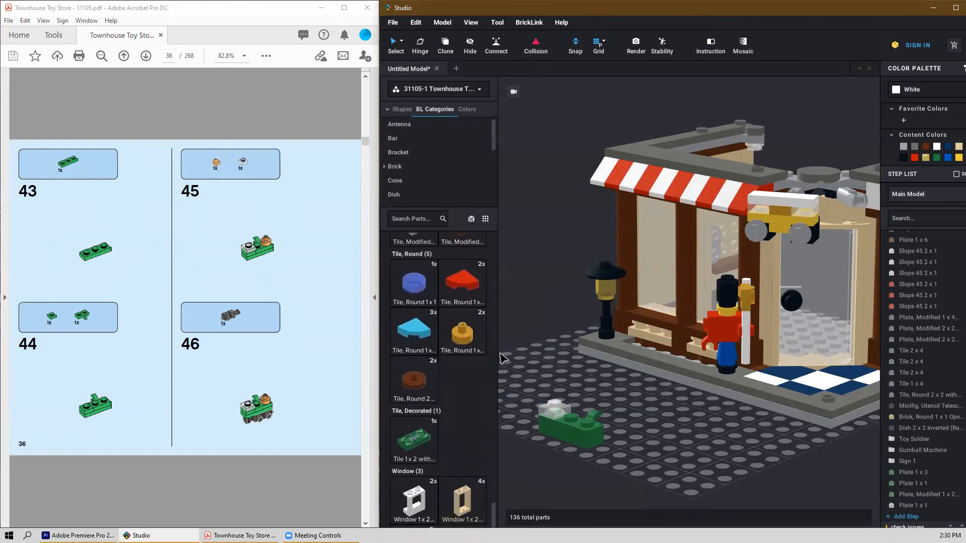
{"action": "left_click_drag", "start_coordinate": [458, 337], "coordinate": [603, 430]}
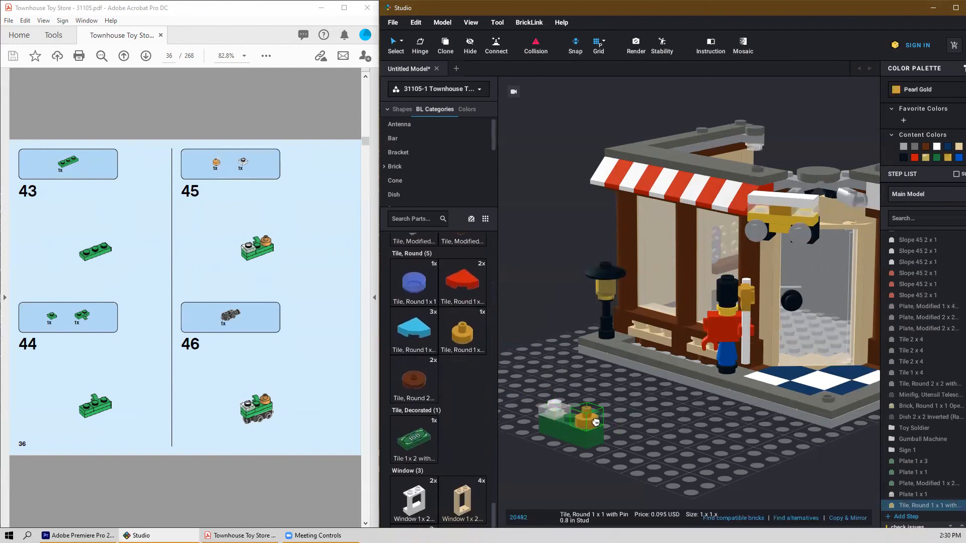
{"action": "left_click", "coordinate": [595, 425]}
{"action": "key", "text": "Escape"}
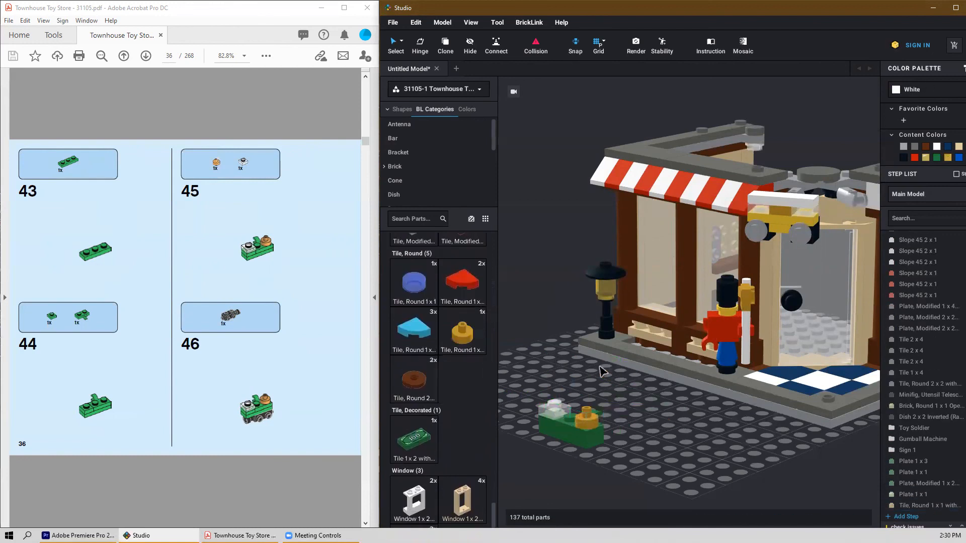
Step: Following instruction step 46, attach one black Brick, Modified 1 x 2 x 2/3 with Studs on Sides to the underside of the green locomotive
{"action": "scroll", "coordinate": [419, 337], "scroll_direction": "up", "scroll_amount": 10}
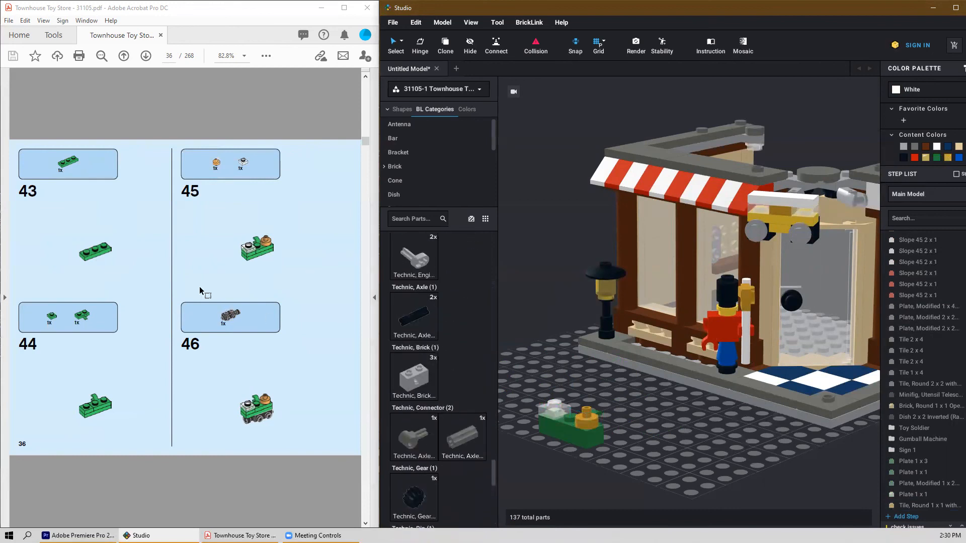
{"action": "scroll", "coordinate": [455, 360], "scroll_direction": "up", "scroll_amount": 10}
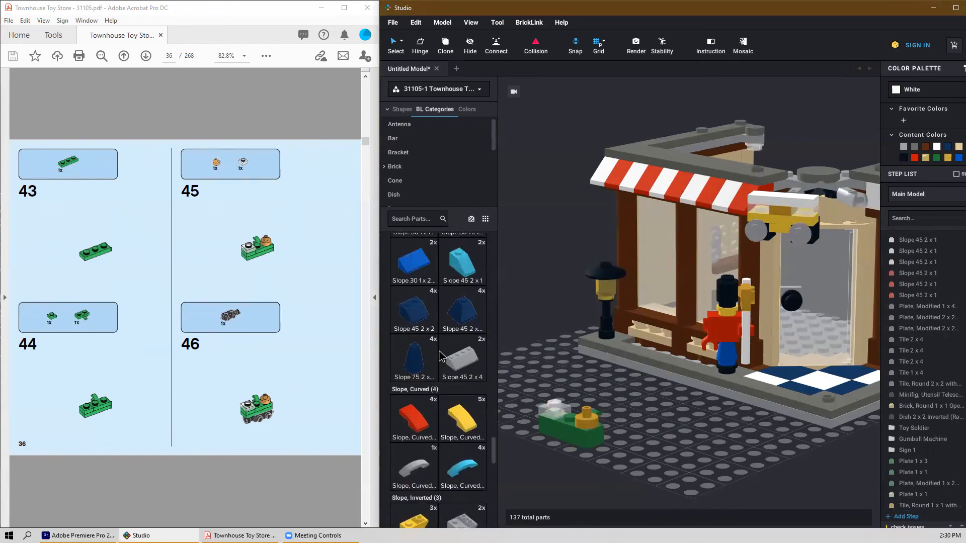
{"action": "scroll", "coordinate": [425, 352], "scroll_direction": "up", "scroll_amount": 8}
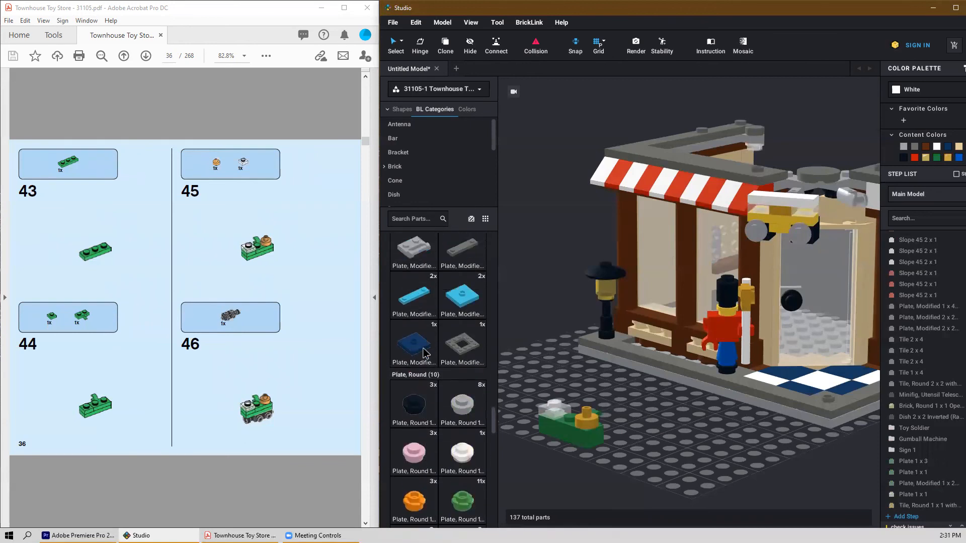
{"action": "scroll", "coordinate": [425, 352], "scroll_direction": "up", "scroll_amount": 10}
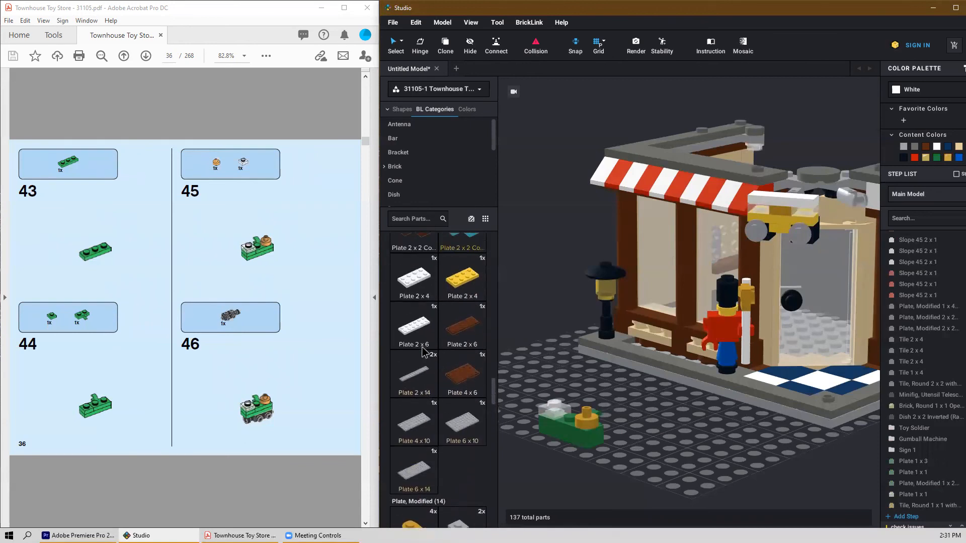
{"action": "scroll", "coordinate": [425, 352], "scroll_direction": "up", "scroll_amount": 10}
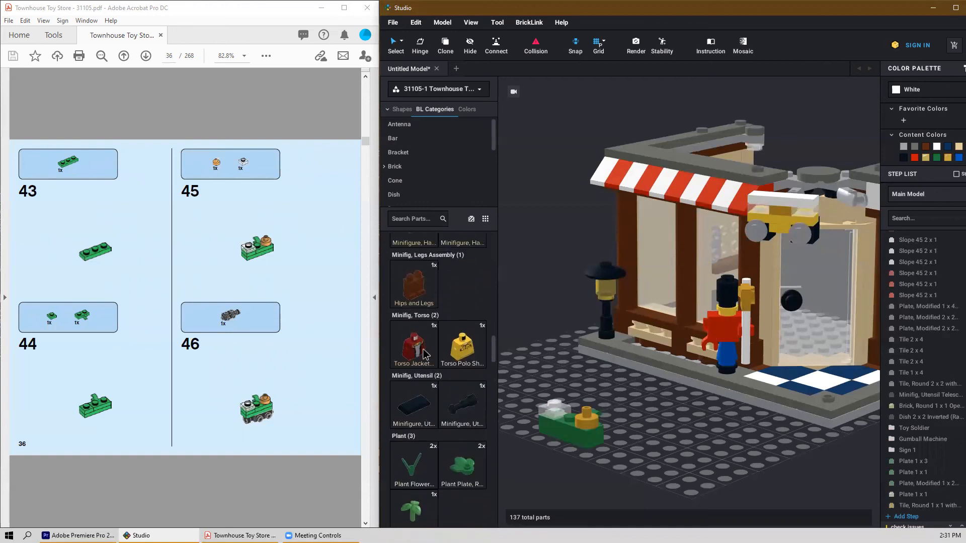
{"action": "scroll", "coordinate": [424, 352], "scroll_direction": "up", "scroll_amount": 10}
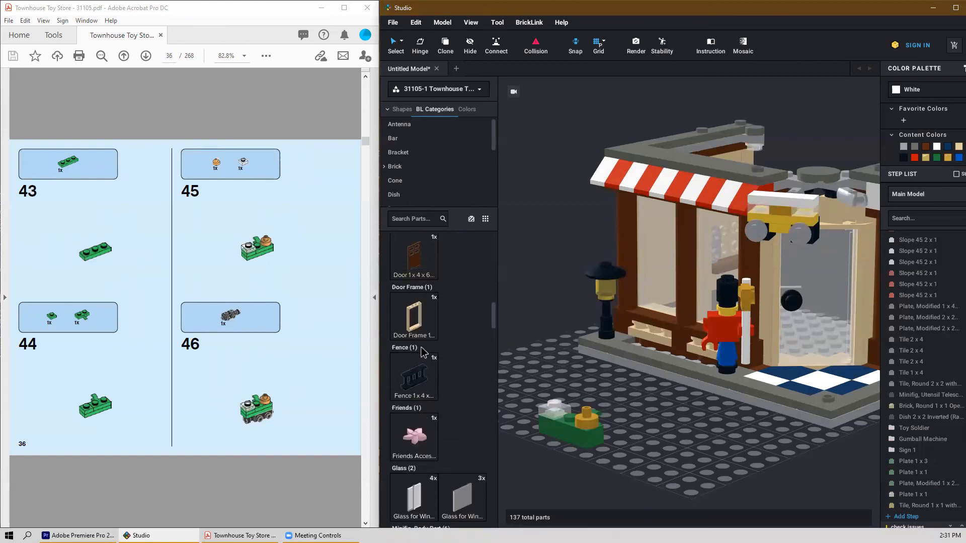
{"action": "scroll", "coordinate": [423, 350], "scroll_direction": "up", "scroll_amount": 10}
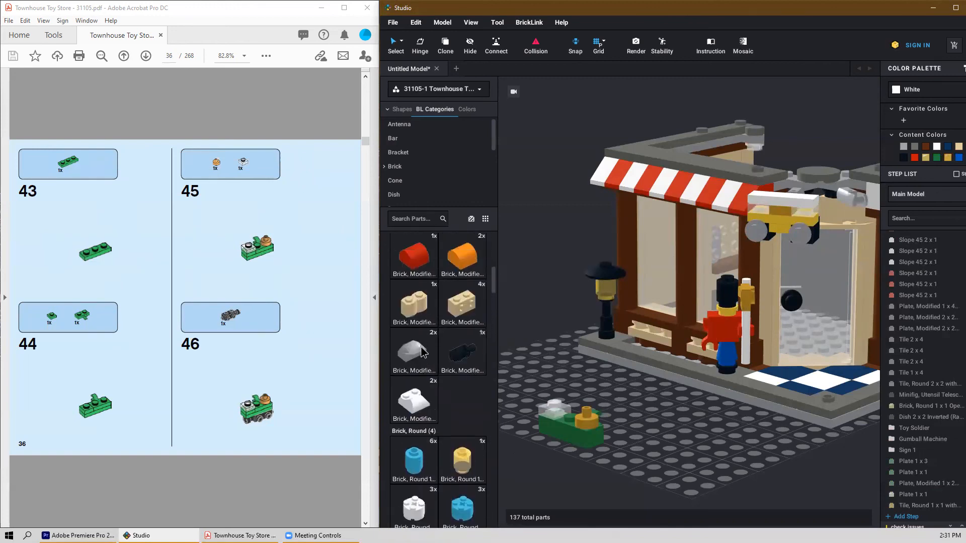
{"action": "left_click_drag", "start_coordinate": [473, 383], "coordinate": [564, 462]}
{"action": "right_click_drag", "start_coordinate": [563, 462], "coordinate": [565, 436]}
{"action": "left_click_drag", "start_coordinate": [566, 435], "coordinate": [623, 268]}
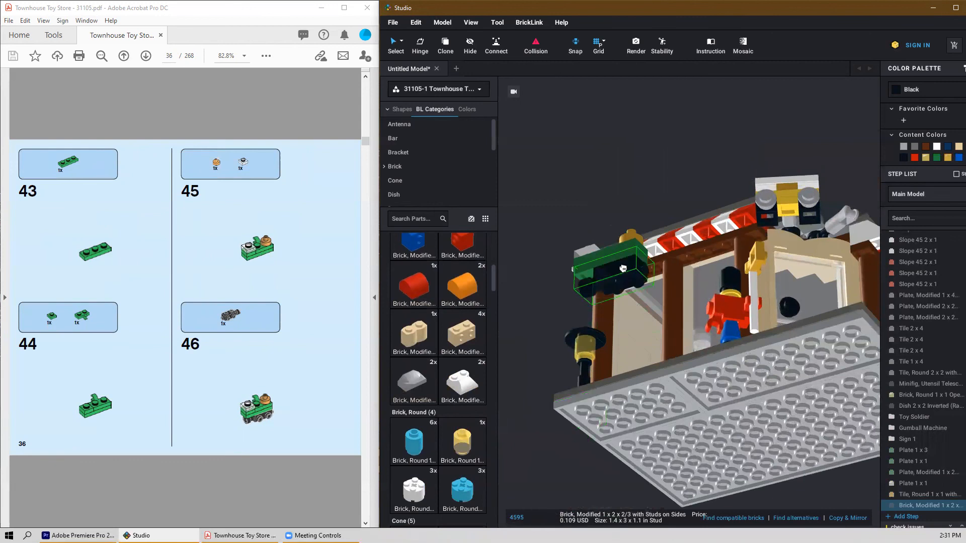
{"action": "left_click", "coordinate": [622, 268]}
{"action": "key", "text": "Escape"}
{"action": "right_click_drag", "start_coordinate": [550, 351], "coordinate": [540, 382]}
Step: Following instruction step 47, attach two light bluish gray Plate, Round 1 x 1 as wheels to the side studs of the green locomotive's black brick
{"action": "scroll", "coordinate": [301, 411], "scroll_direction": "down", "scroll_amount": 1}
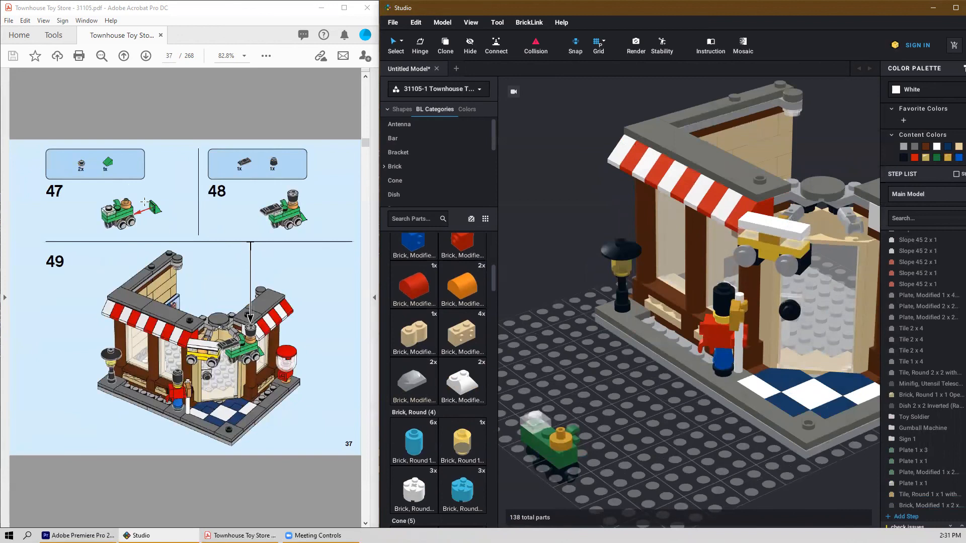
{"action": "scroll", "coordinate": [450, 454], "scroll_direction": "down", "scroll_amount": 10}
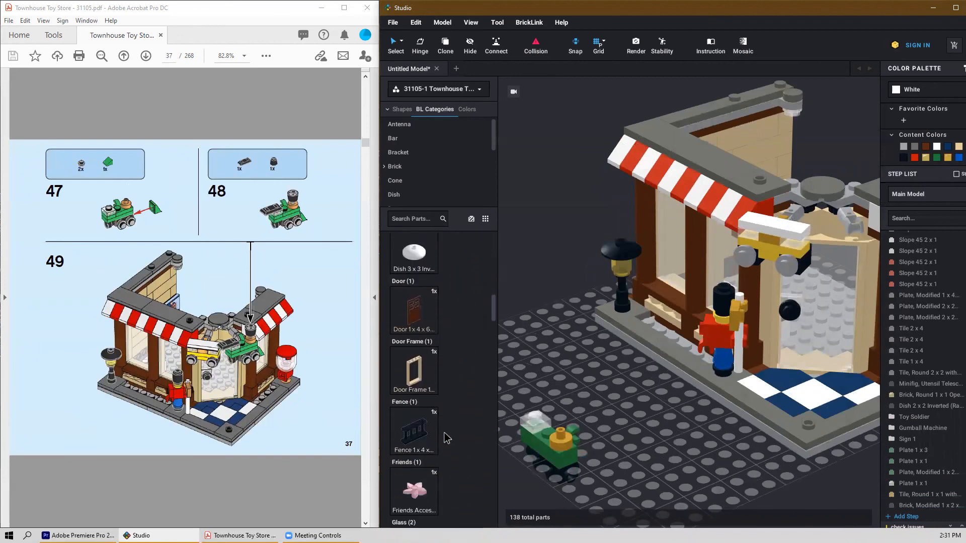
{"action": "scroll", "coordinate": [446, 441], "scroll_direction": "down", "scroll_amount": 10}
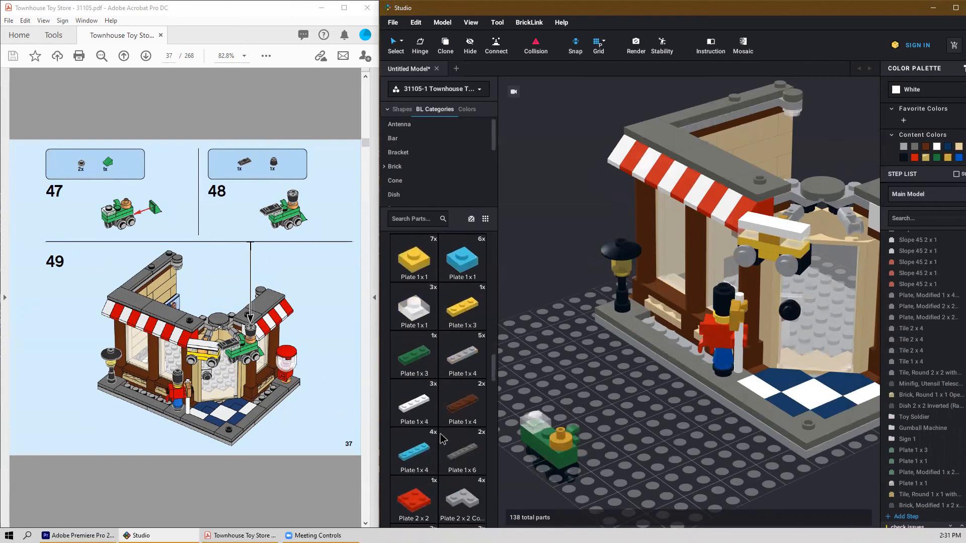
{"action": "scroll", "coordinate": [443, 441], "scroll_direction": "down", "scroll_amount": 10}
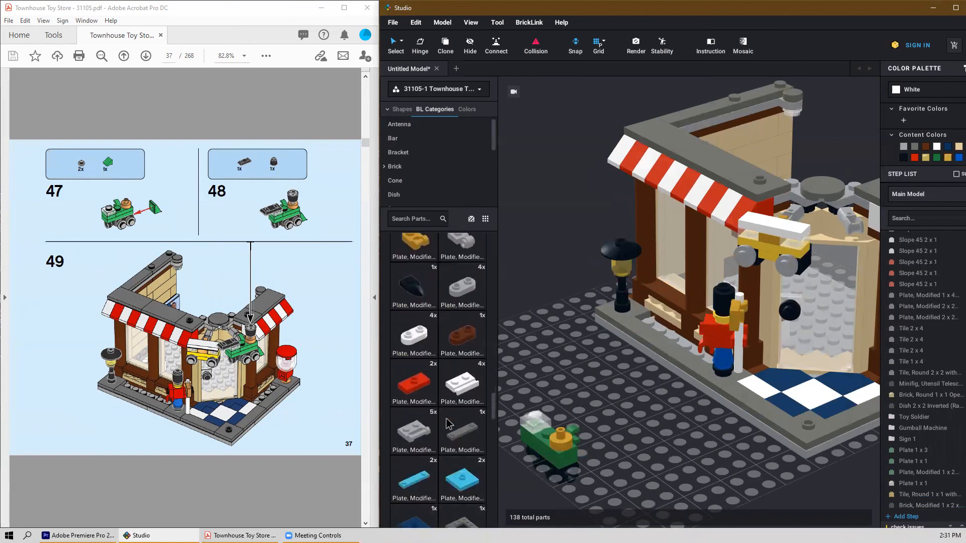
{"action": "scroll", "coordinate": [453, 407], "scroll_direction": "down", "scroll_amount": 2}
{"action": "left_click", "coordinate": [463, 316]}
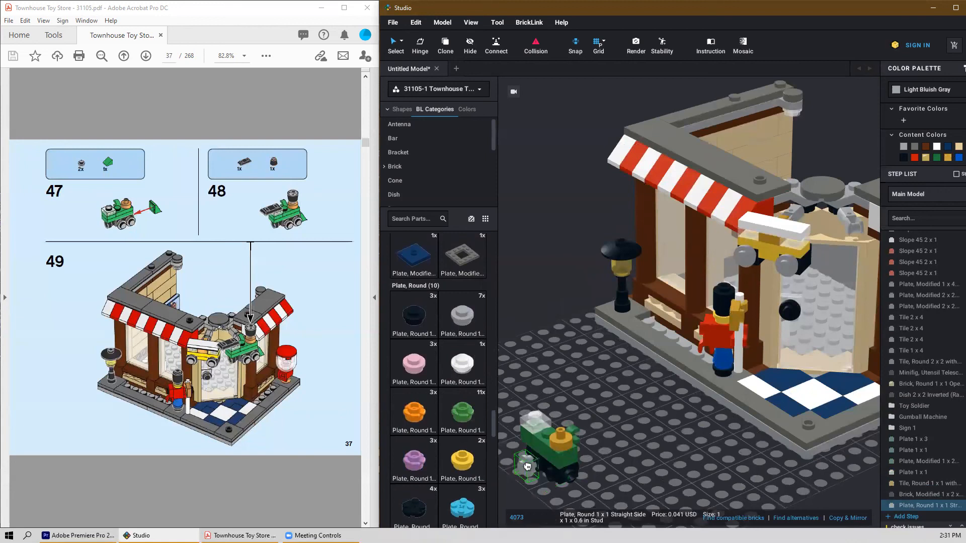
{"action": "left_click", "coordinate": [546, 479]}
{"action": "left_click", "coordinate": [547, 479]}
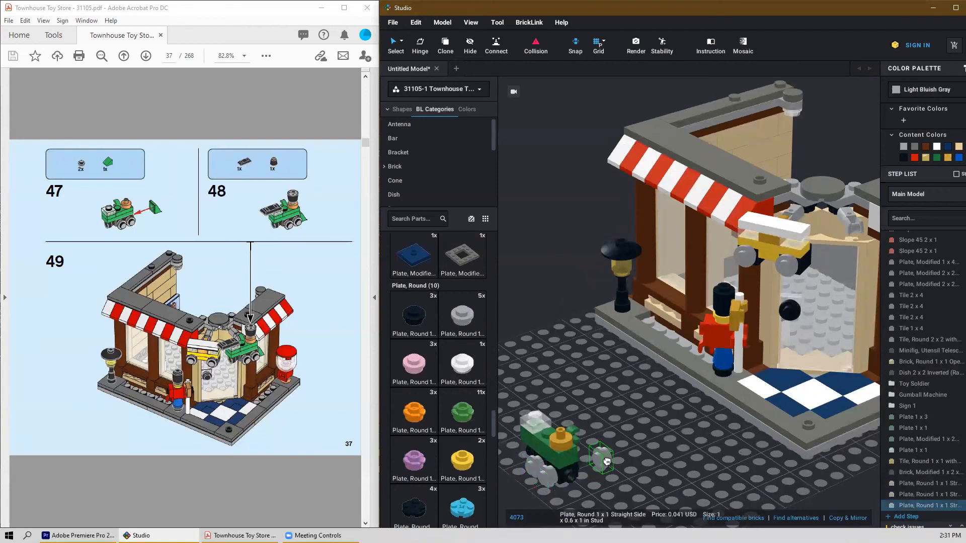
{"action": "right_click_drag", "start_coordinate": [624, 455], "coordinate": [623, 450]}
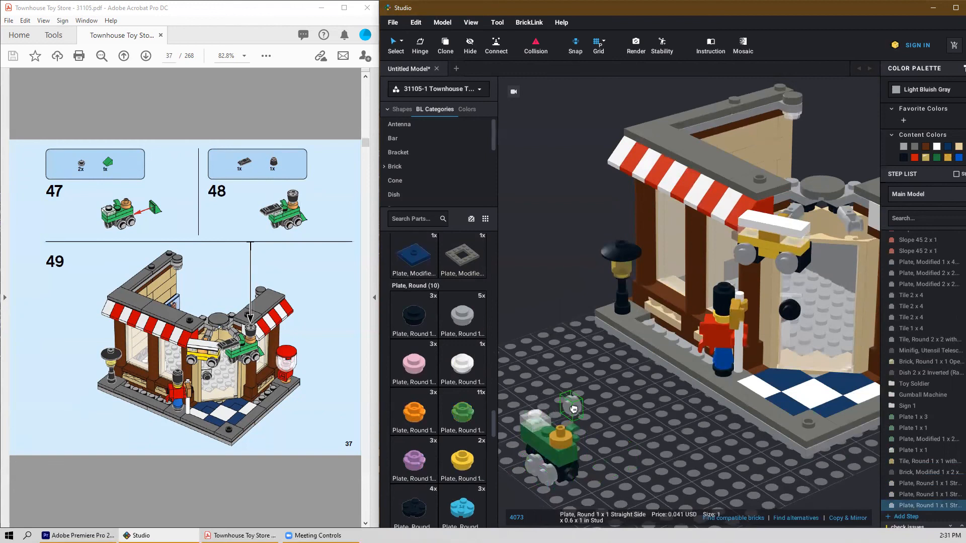
Step: Attach one green Slope 30 1 x 1 x 2/3 to the front stud of the locomotive's black brick
{"action": "scroll", "coordinate": [403, 327], "scroll_direction": "down", "scroll_amount": 5}
{"action": "scroll", "coordinate": [397, 302], "scroll_direction": "down", "scroll_amount": 1}
{"action": "left_click", "coordinate": [414, 327]}
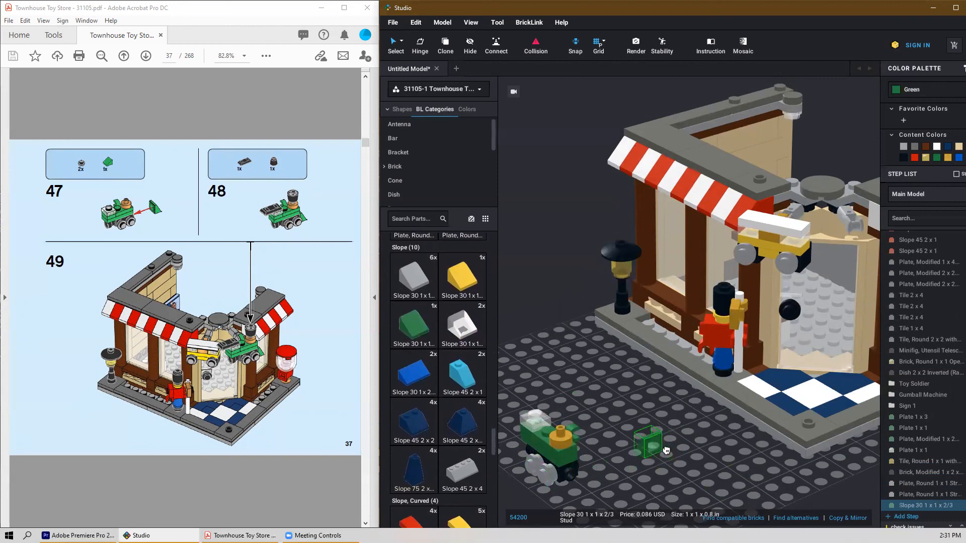
{"action": "left_click", "coordinate": [572, 482]}
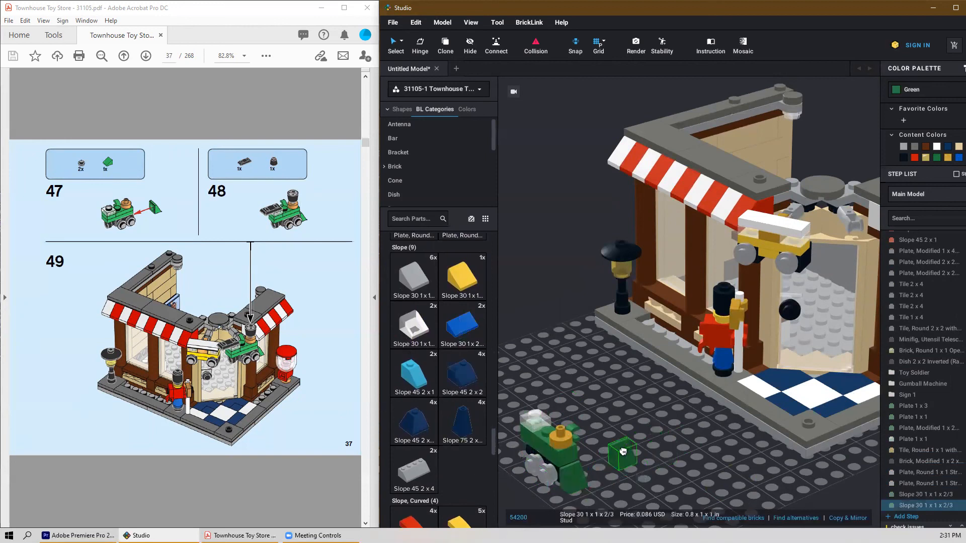
{"action": "key", "text": "Escape"}
Step: Following instruction step 48, put one black Minifig, Utensil Gold Ingot (Bar) on the clear 1 x 1 plate at the locomotive's rear as its roof
{"action": "scroll", "coordinate": [624, 455], "scroll_direction": "down", "scroll_amount": 2}
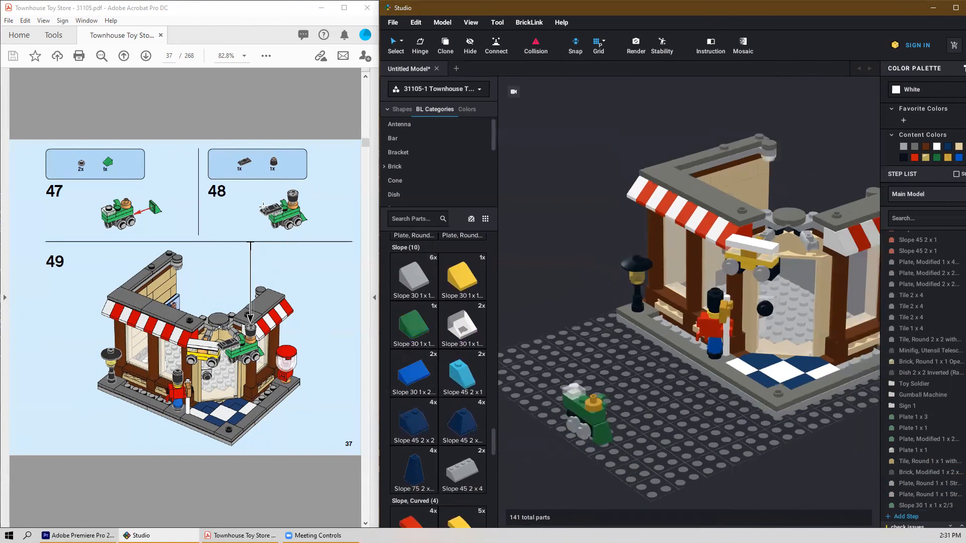
{"action": "scroll", "coordinate": [510, 424], "scroll_direction": "down", "scroll_amount": 2}
{"action": "scroll", "coordinate": [459, 446], "scroll_direction": "down", "scroll_amount": 5}
{"action": "scroll", "coordinate": [459, 445], "scroll_direction": "down", "scroll_amount": 8}
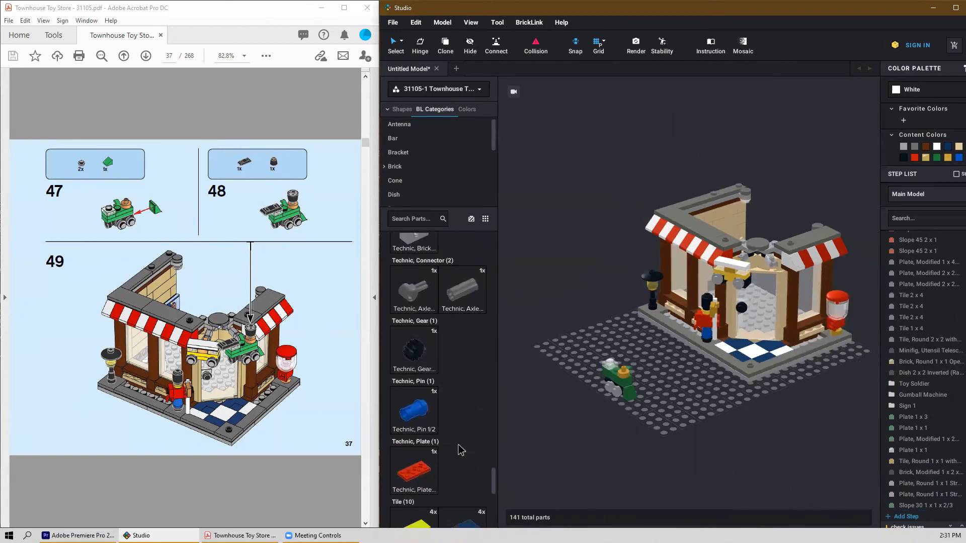
{"action": "scroll", "coordinate": [459, 448], "scroll_direction": "down", "scroll_amount": 8}
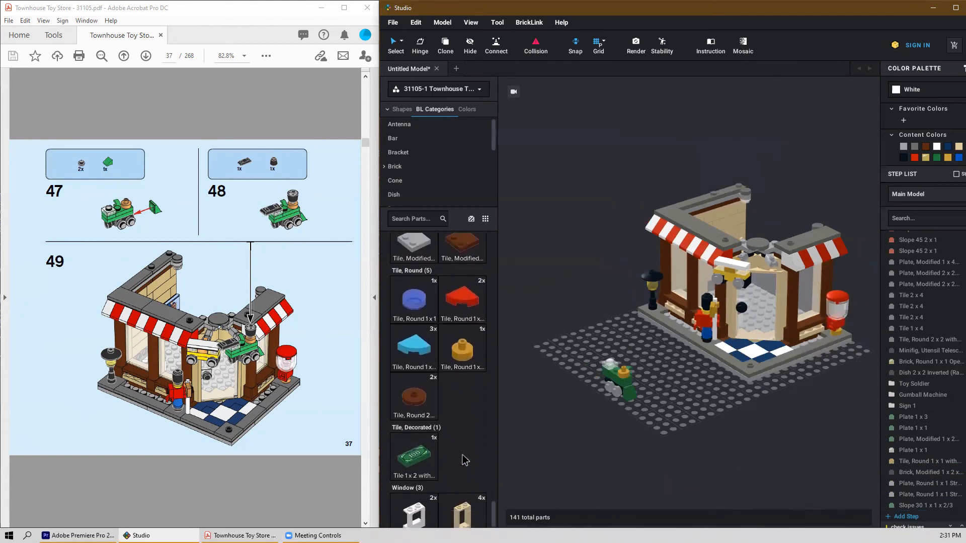
{"action": "scroll", "coordinate": [464, 460], "scroll_direction": "up", "scroll_amount": 7}
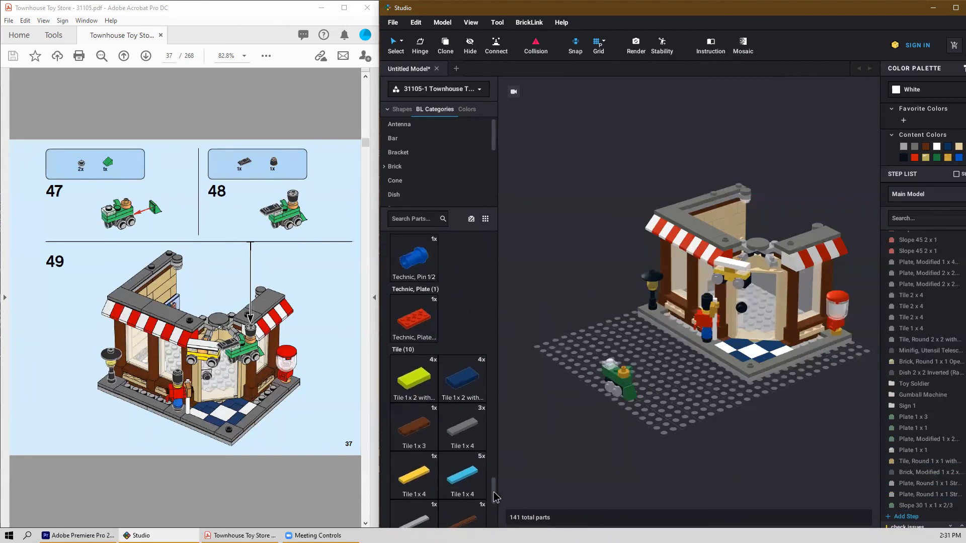
{"action": "left_click_drag", "start_coordinate": [494, 497], "coordinate": [505, 480]}
{"action": "scroll", "coordinate": [466, 407], "scroll_direction": "up", "scroll_amount": 9}
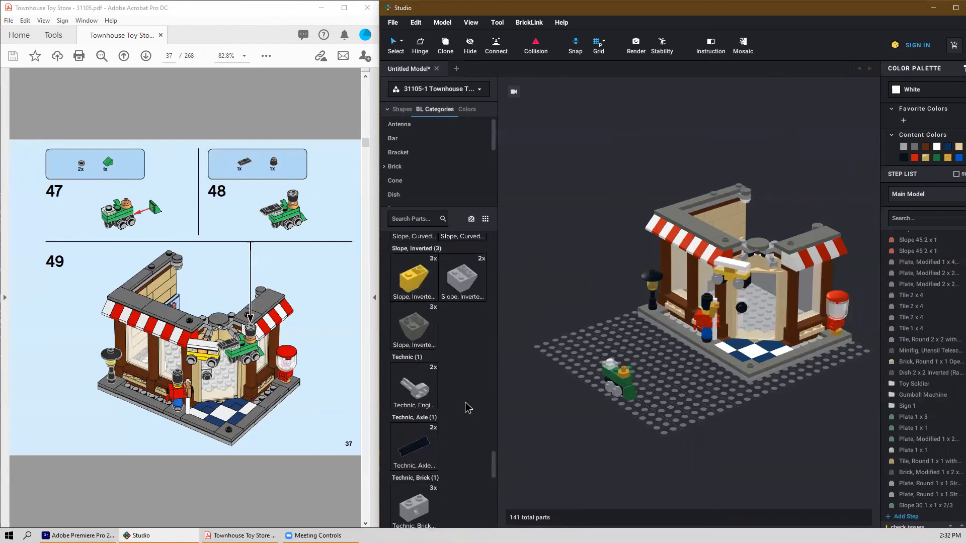
{"action": "scroll", "coordinate": [464, 453], "scroll_direction": "up", "scroll_amount": 3}
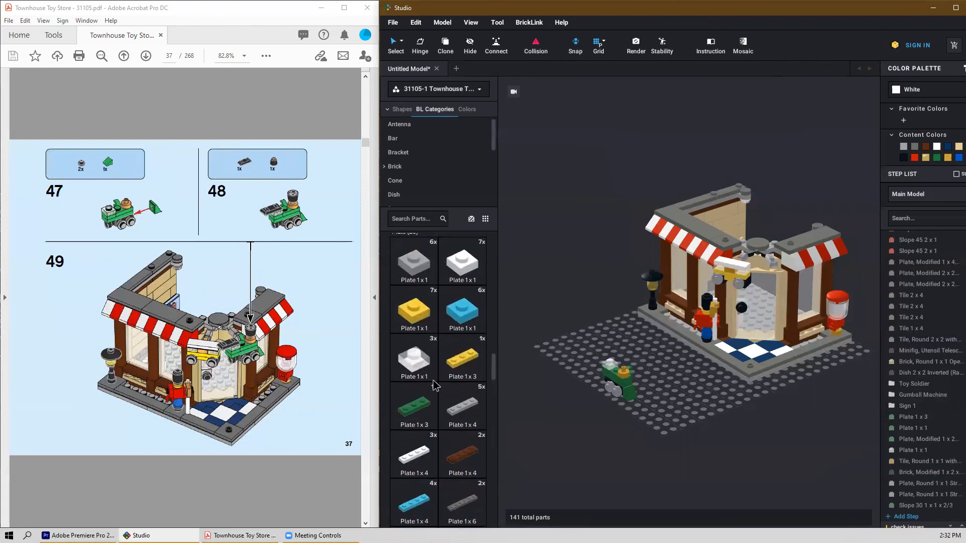
{"action": "left_click_drag", "start_coordinate": [413, 445], "coordinate": [613, 358]}
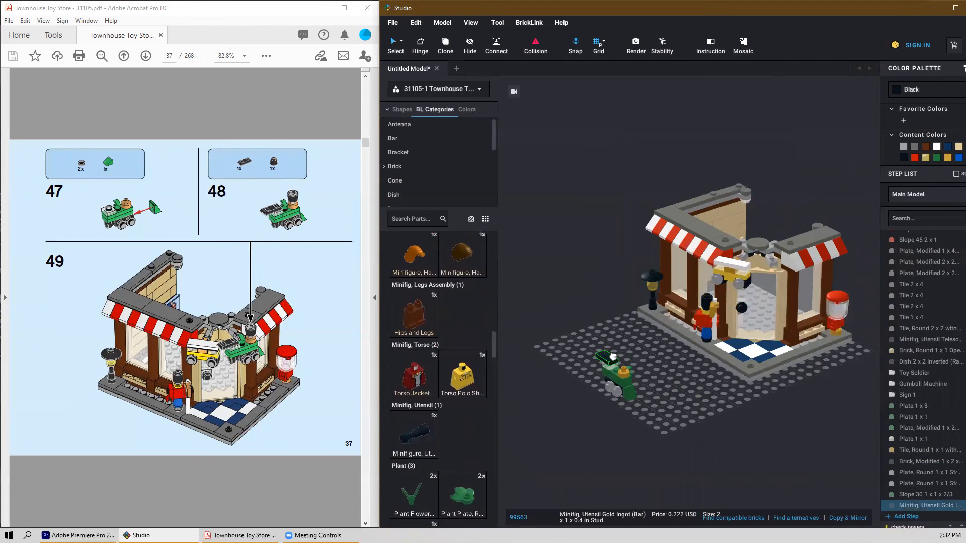
{"action": "scroll", "coordinate": [610, 353], "scroll_direction": "up", "scroll_amount": 3}
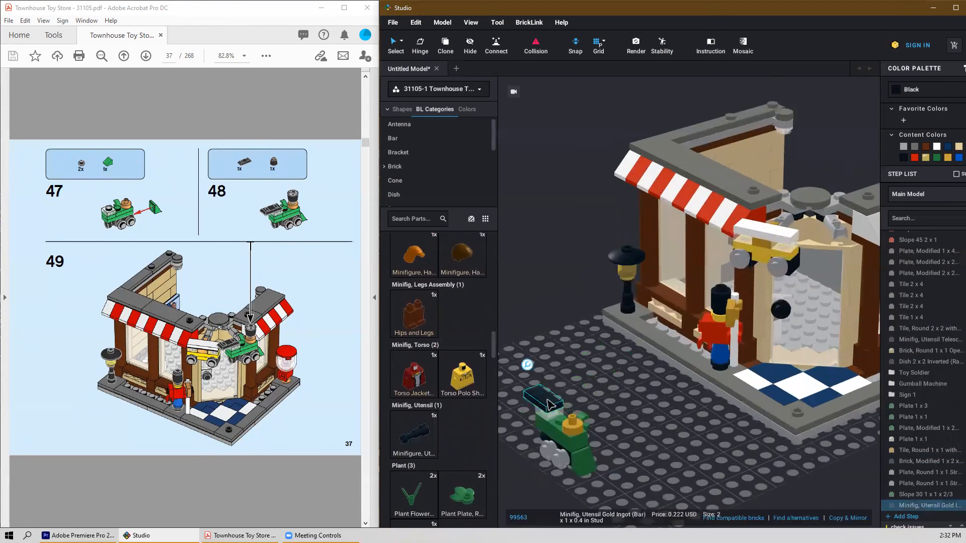
{"action": "left_click", "coordinate": [623, 368]}
Step: Put one black 1 1/6 x 1 1/6 cone on the pearl gold round tile as the locomotive's chimney
{"action": "scroll", "coordinate": [622, 367], "scroll_direction": "down", "scroll_amount": 4}
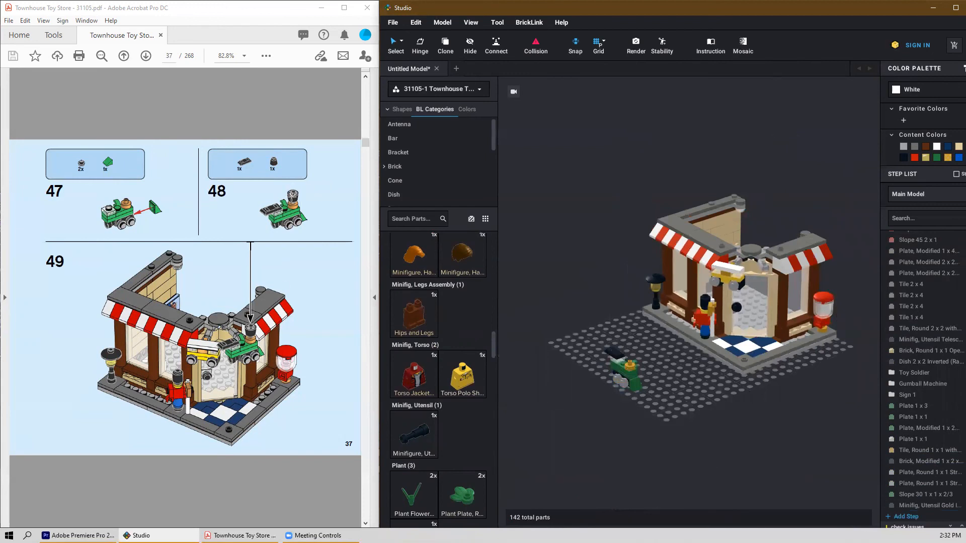
{"action": "scroll", "coordinate": [425, 363], "scroll_direction": "up", "scroll_amount": 5}
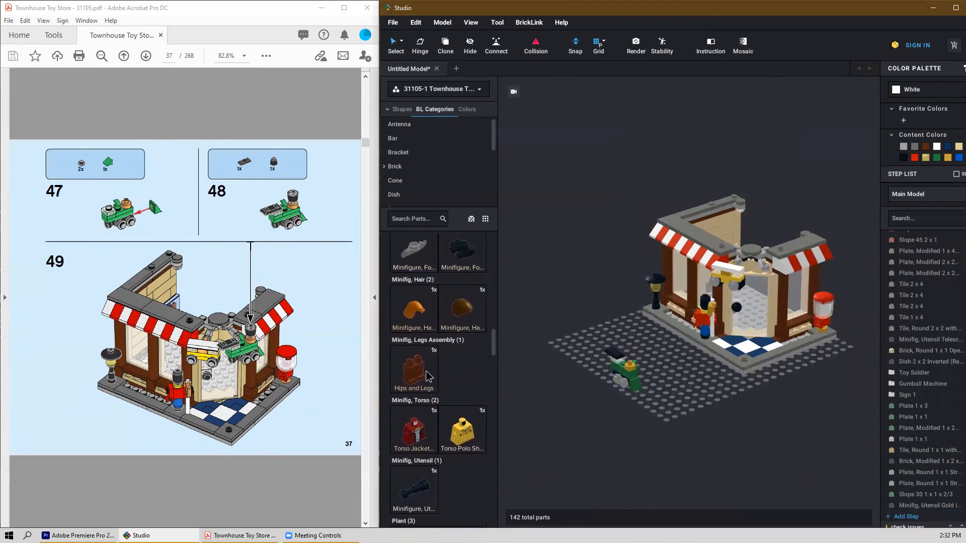
{"action": "scroll", "coordinate": [433, 383], "scroll_direction": "down", "scroll_amount": 15}
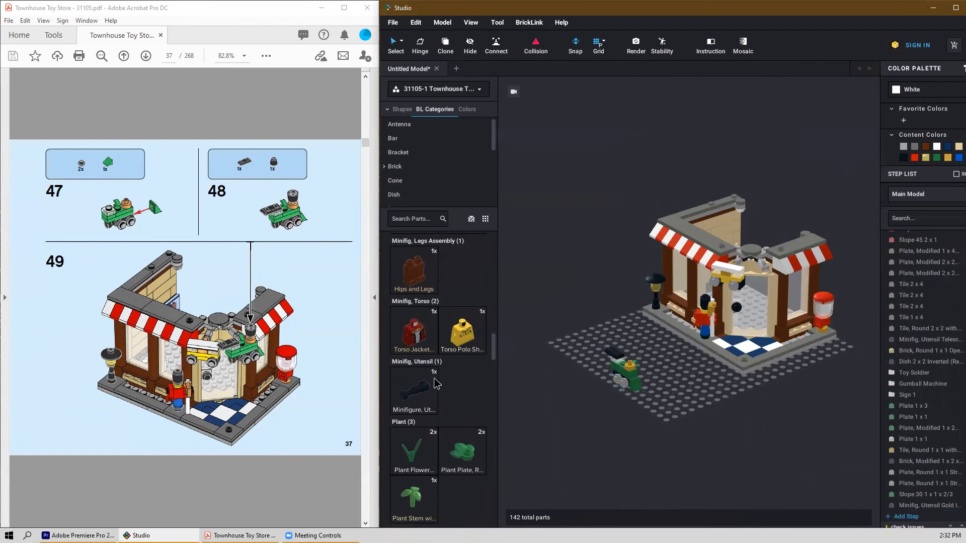
{"action": "scroll", "coordinate": [442, 400], "scroll_direction": "down", "scroll_amount": 12}
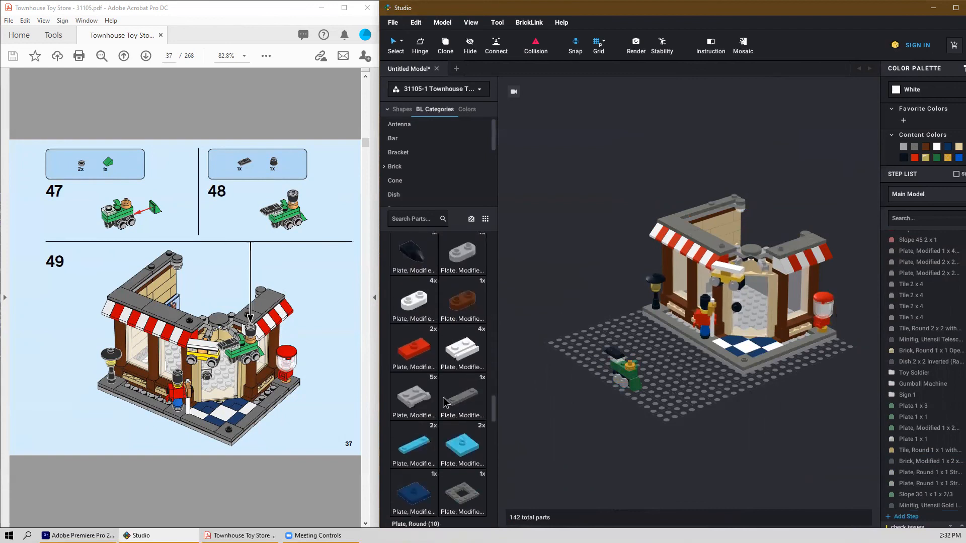
{"action": "scroll", "coordinate": [452, 412], "scroll_direction": "up", "scroll_amount": 6}
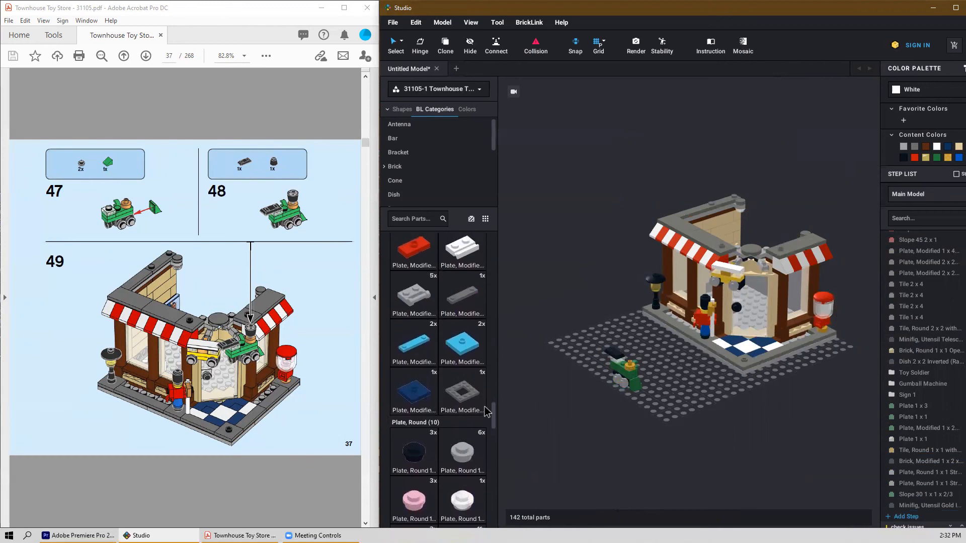
{"action": "left_click_drag", "start_coordinate": [495, 419], "coordinate": [498, 203]}
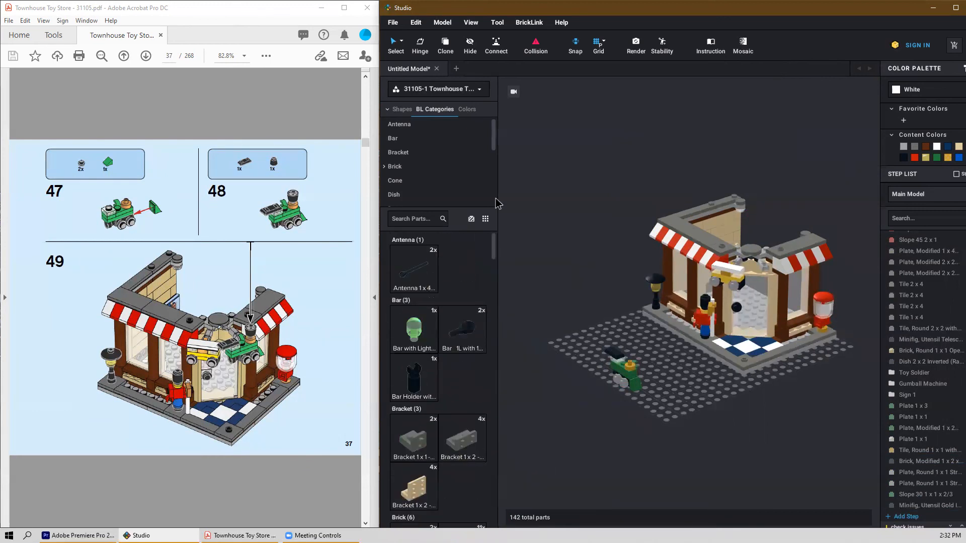
{"action": "scroll", "coordinate": [445, 356], "scroll_direction": "down", "scroll_amount": 10}
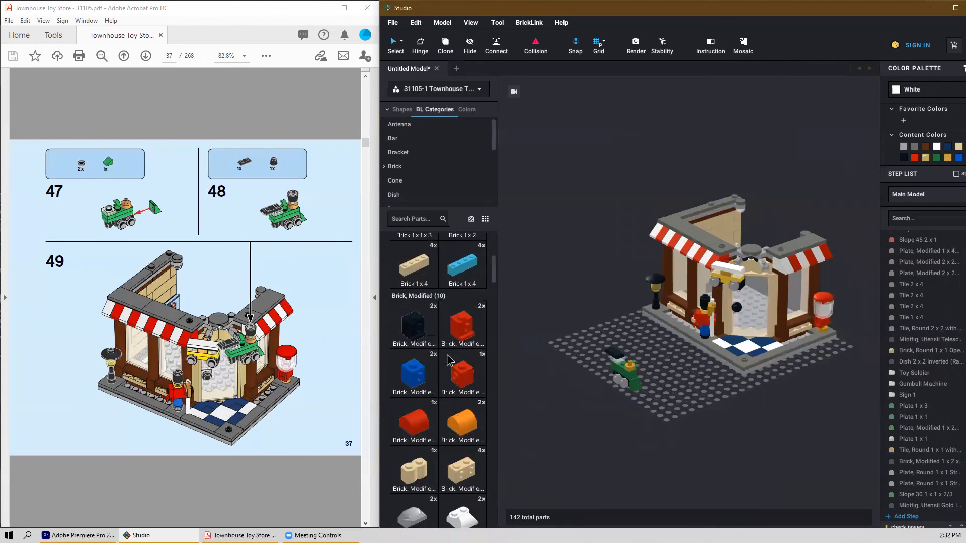
{"action": "scroll", "coordinate": [460, 359], "scroll_direction": "down", "scroll_amount": 5}
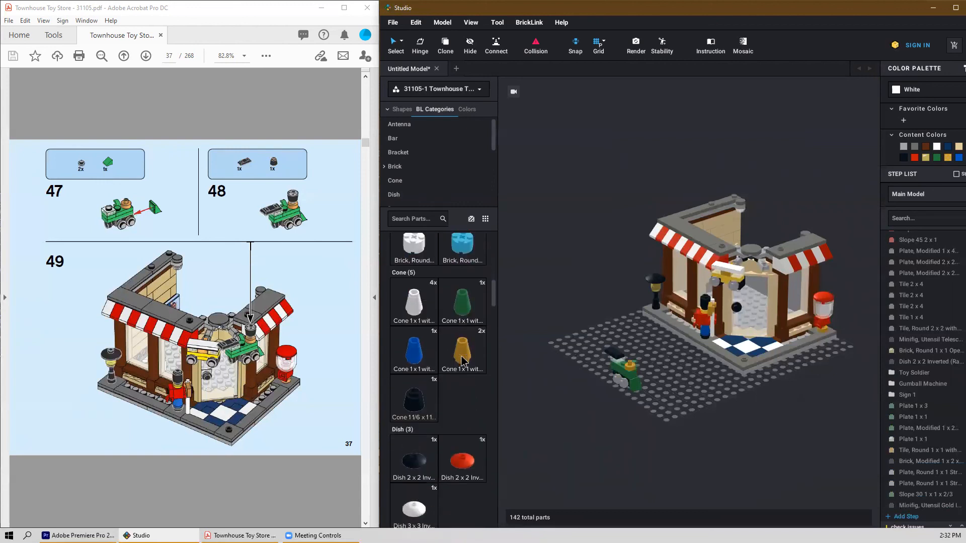
{"action": "left_click_drag", "start_coordinate": [415, 403], "coordinate": [637, 366]}
{"action": "scroll", "coordinate": [669, 431], "scroll_direction": "up", "scroll_amount": 5}
{"action": "left_click", "coordinate": [659, 433]}
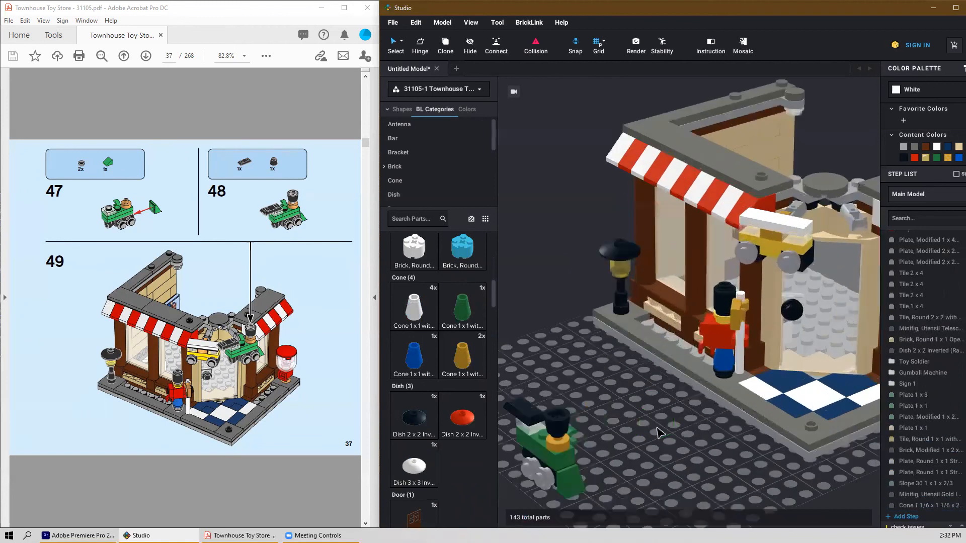
Step: Group all the parts of the green locomotive into a submodel named "Sign 2"
{"action": "scroll", "coordinate": [659, 432], "scroll_direction": "down", "scroll_amount": 2}
{"action": "left_click_drag", "start_coordinate": [632, 370], "coordinate": [528, 478]}
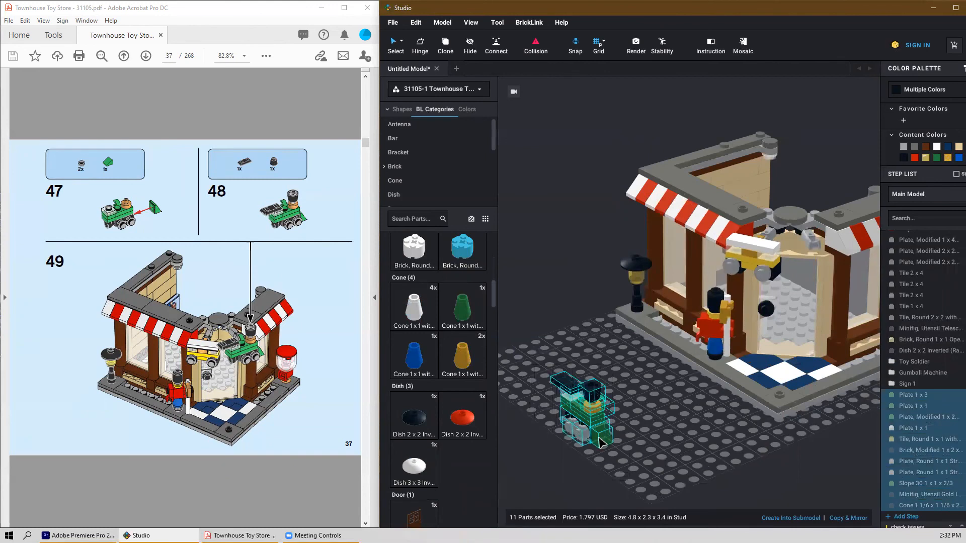
{"action": "left_click", "coordinate": [791, 519]}
{"action": "type", "text": "Sign 2"}
{"action": "key", "text": "Return"}
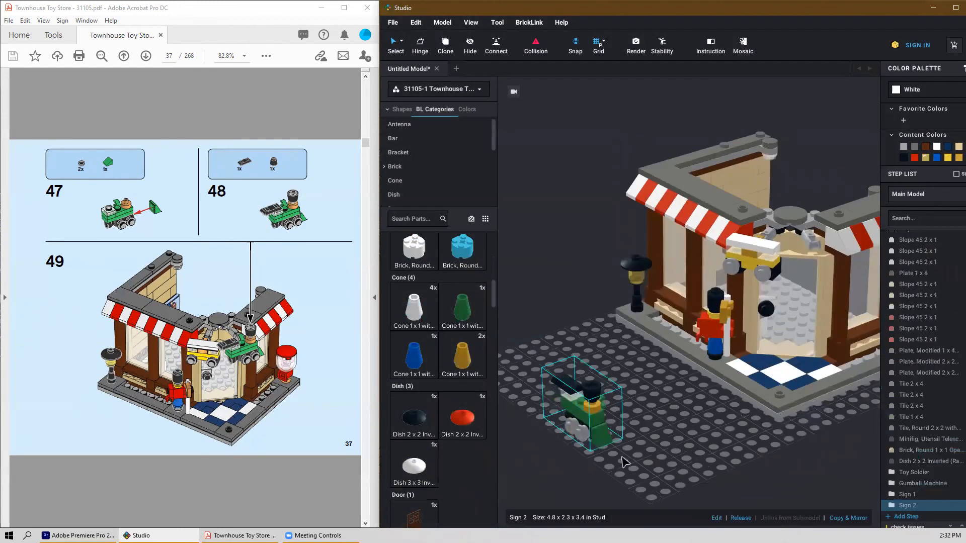
Step: Following instruction step 49, clip the Sign 2 submodel onto the free bar holder above the shop door, beside the yellow and white sign
{"action": "left_click_drag", "start_coordinate": [609, 413], "coordinate": [805, 334]}
{"action": "right_click_drag", "start_coordinate": [805, 334], "coordinate": [674, 383]}
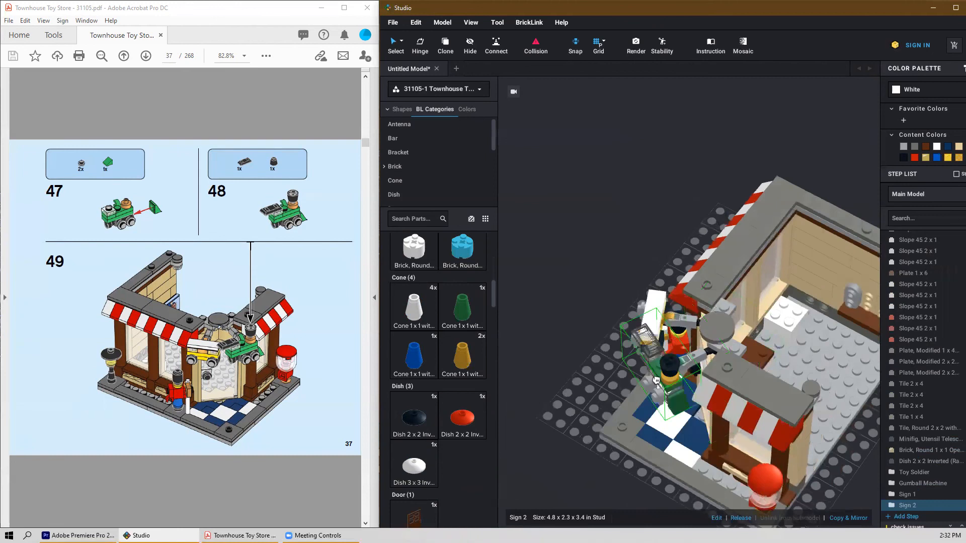
{"action": "right_click_drag", "start_coordinate": [566, 400], "coordinate": [620, 320]}
{"action": "scroll", "coordinate": [620, 319], "scroll_direction": "up", "scroll_amount": 2}
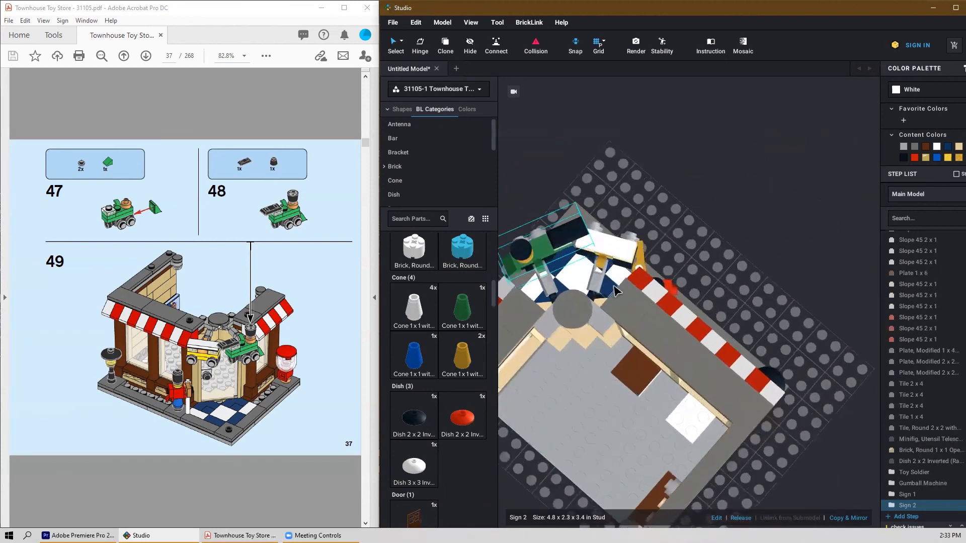
{"action": "middle_click_drag", "start_coordinate": [562, 308], "coordinate": [637, 310]}
{"action": "scroll", "coordinate": [616, 303], "scroll_direction": "up", "scroll_amount": 2}
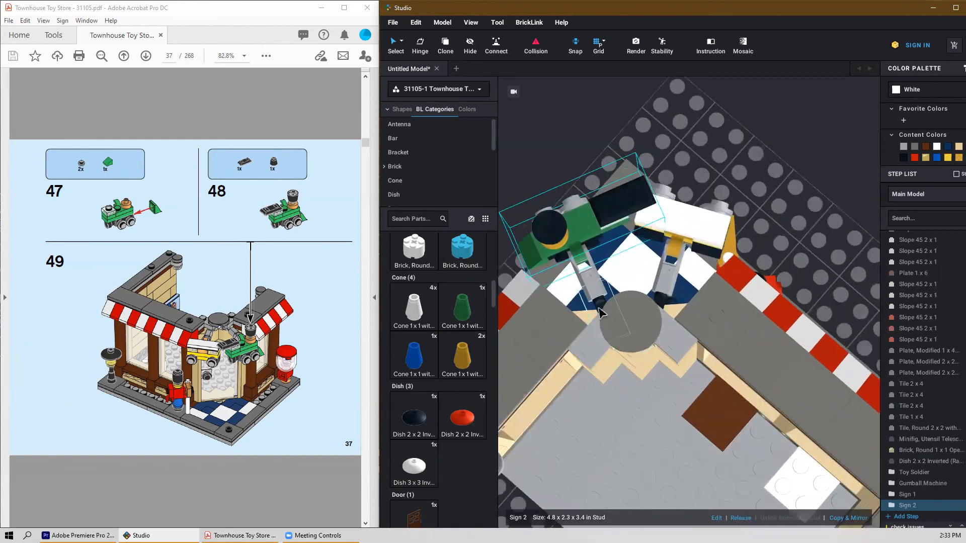
{"action": "left_click", "coordinate": [601, 313]}
{"action": "key", "text": "ctrl+a"}
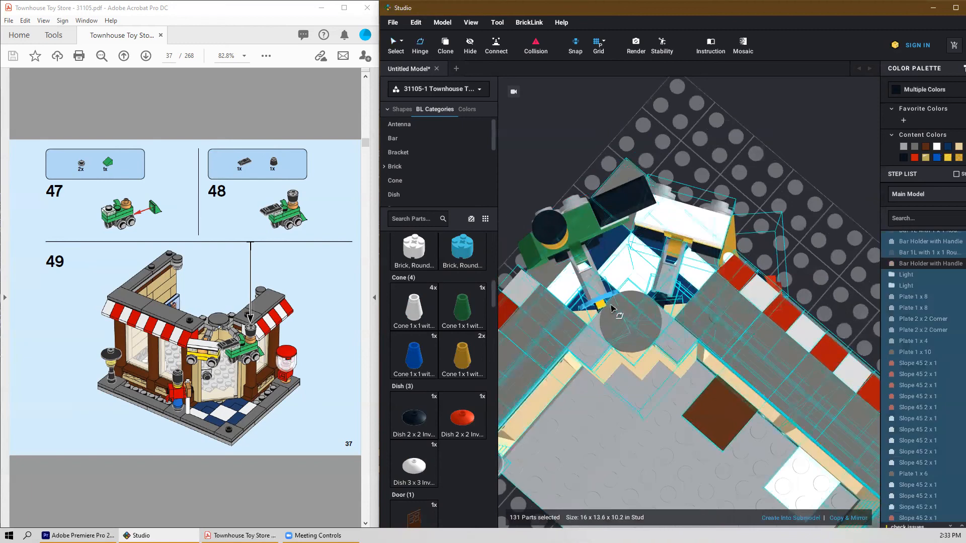
{"action": "right_click_drag", "start_coordinate": [637, 315], "coordinate": [617, 302]}
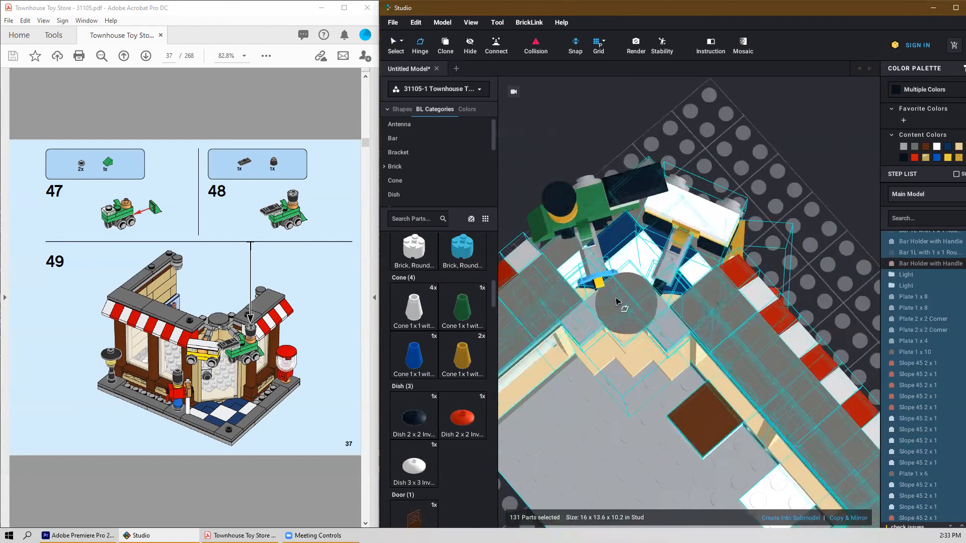
{"action": "left_click", "coordinate": [622, 148]}
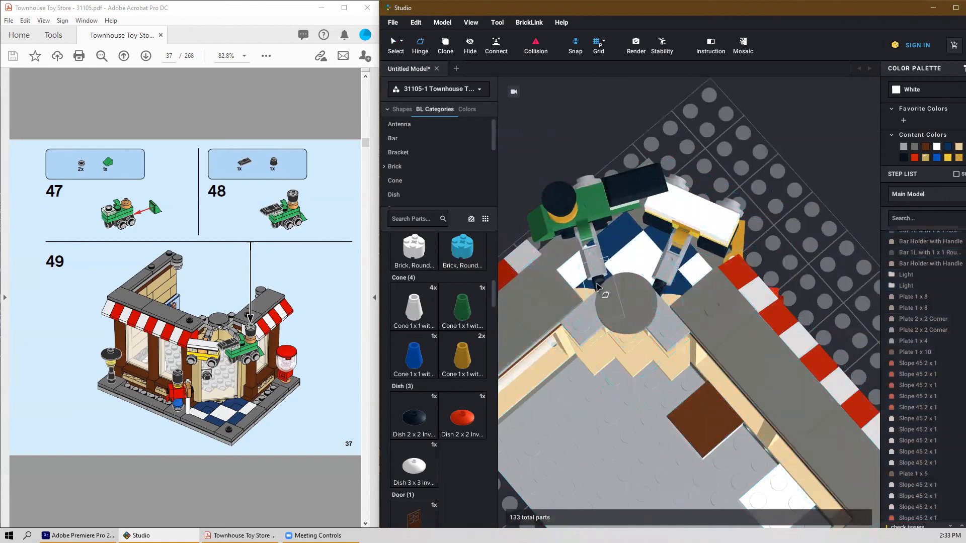
{"action": "left_click", "coordinate": [598, 288]}
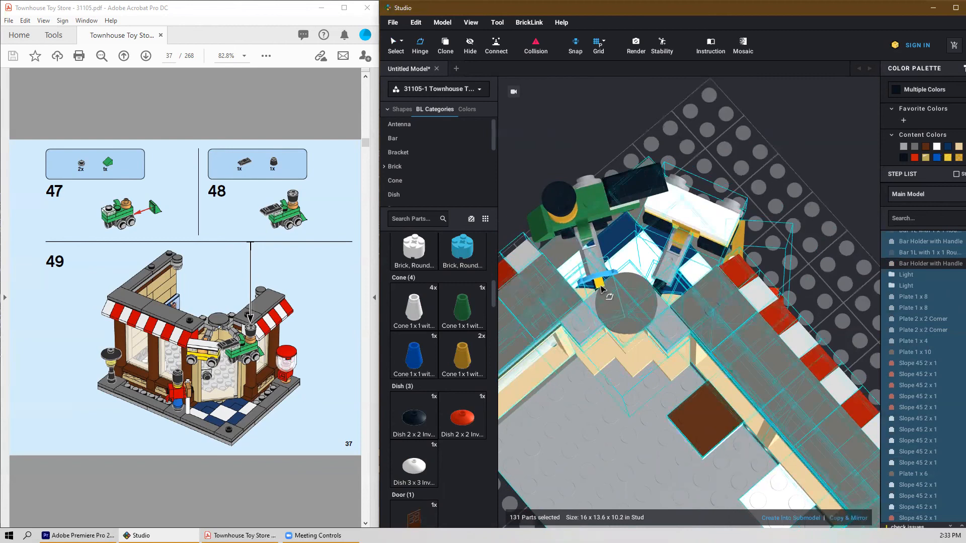
{"action": "left_click", "coordinate": [591, 131]}
Step: Move the dark bluish gray 2 x 2 round tile and the 2 x 2 corner plate from above the door onto the baseplate beside the building
{"action": "scroll", "coordinate": [595, 132], "scroll_direction": "down", "scroll_amount": 2}
{"action": "right_click_drag", "start_coordinate": [759, 209], "coordinate": [664, 203]}
{"action": "scroll", "coordinate": [759, 227], "scroll_direction": "up", "scroll_amount": 2}
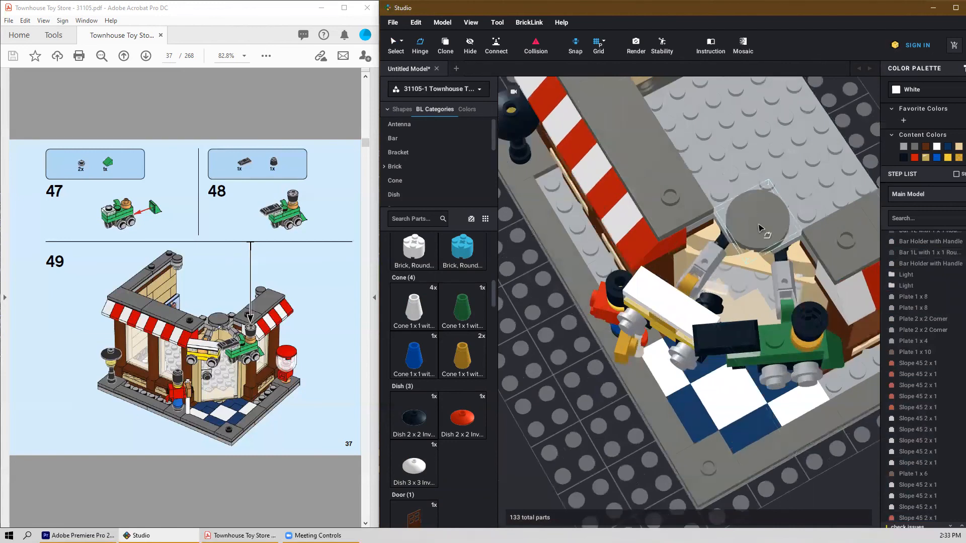
{"action": "left_click", "coordinate": [766, 228]}
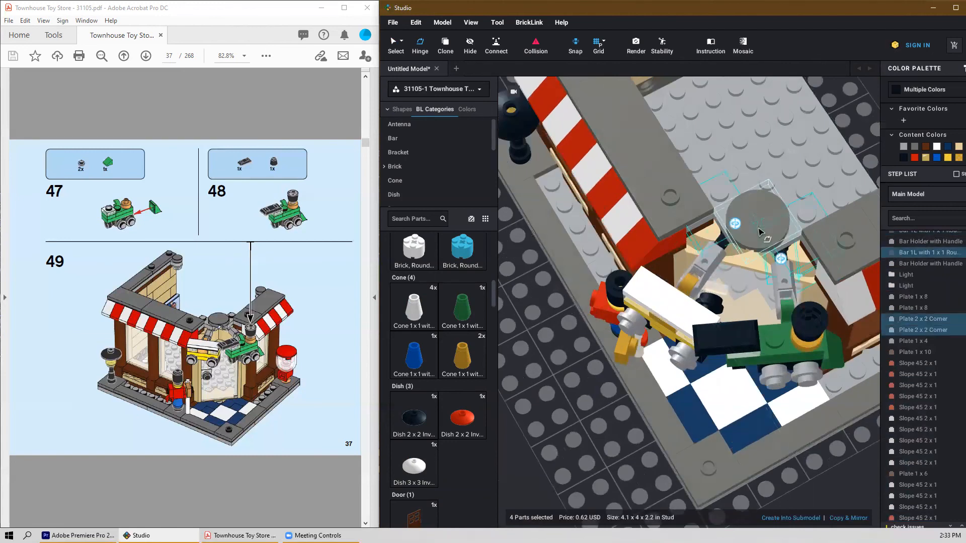
{"action": "left_click", "coordinate": [760, 232]}
{"action": "left_click_drag", "start_coordinate": [759, 232], "coordinate": [543, 388]}
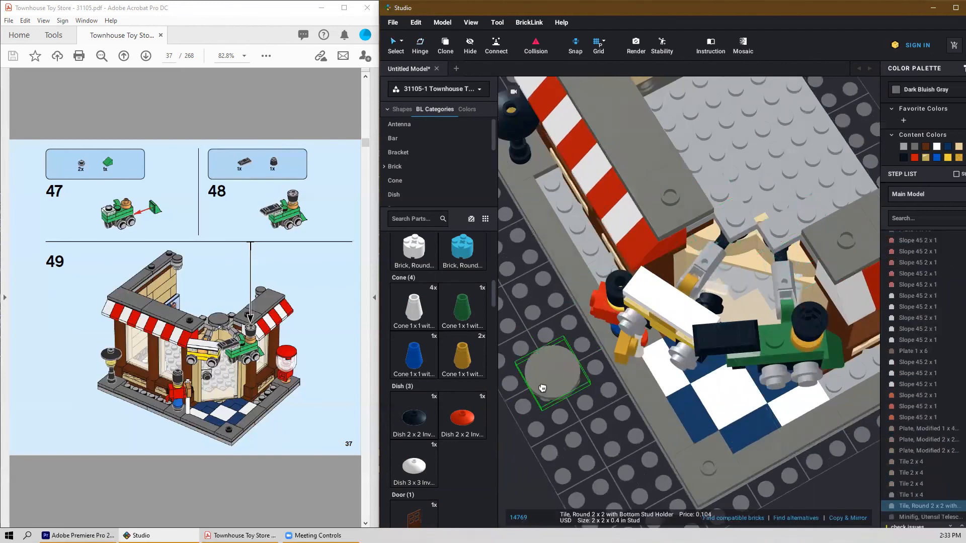
{"action": "left_click", "coordinate": [773, 234]}
{"action": "left_click_drag", "start_coordinate": [773, 234], "coordinate": [550, 438]}
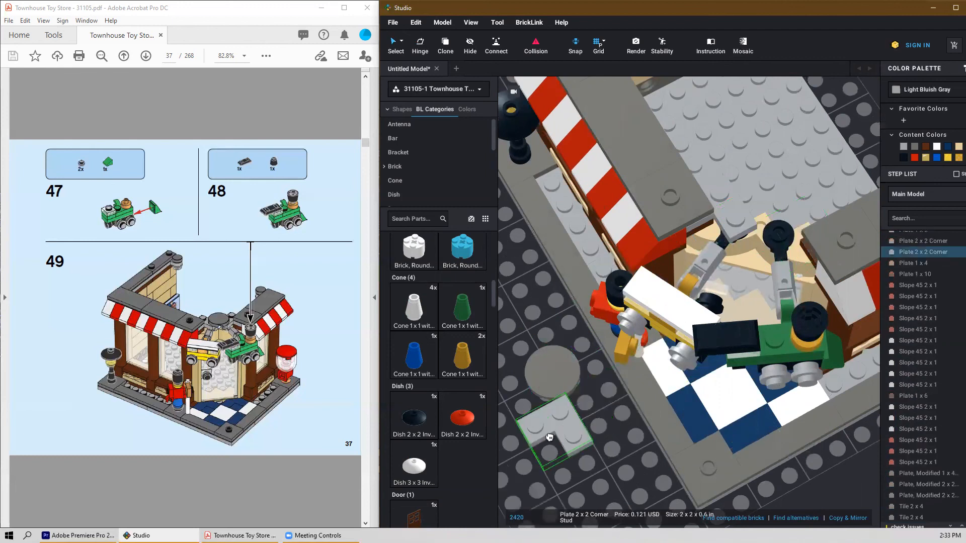
Step: Rotate the exposed Bar 1L round plate on its hinge, with its bar holder and Sign 2, slightly away from the yellow and white sign
{"action": "left_click", "coordinate": [775, 223]}
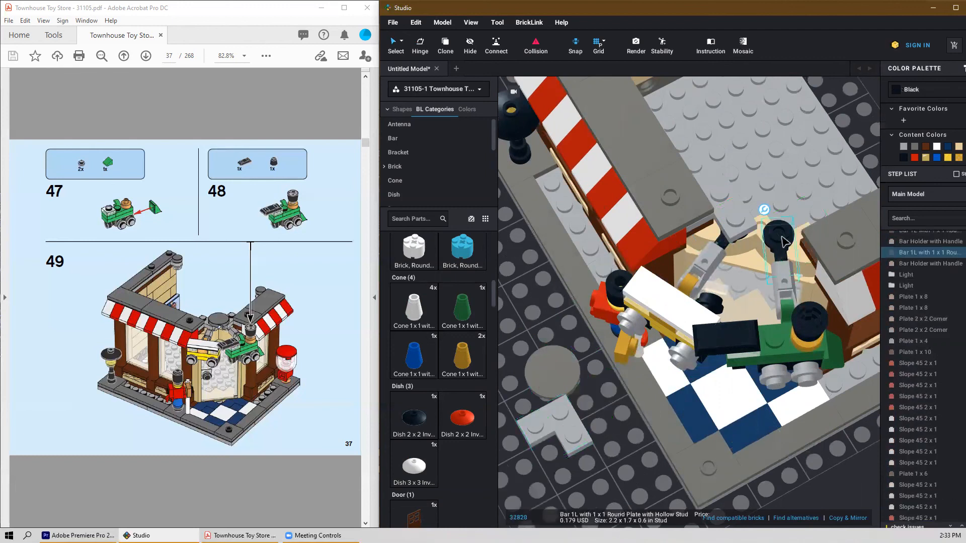
{"action": "left_click", "coordinate": [764, 209]}
{"action": "left_click", "coordinate": [781, 240]}
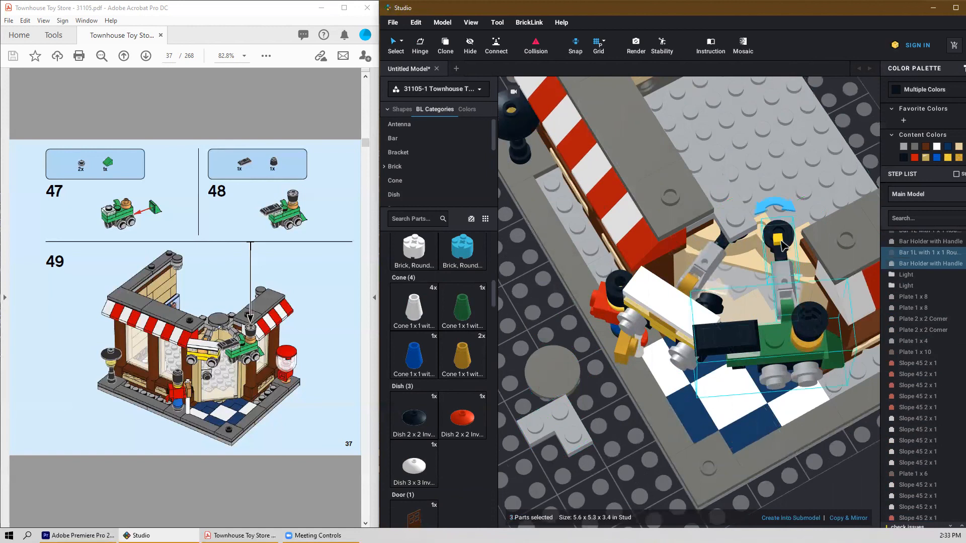
{"action": "left_click_drag", "start_coordinate": [784, 206], "coordinate": [781, 210]}
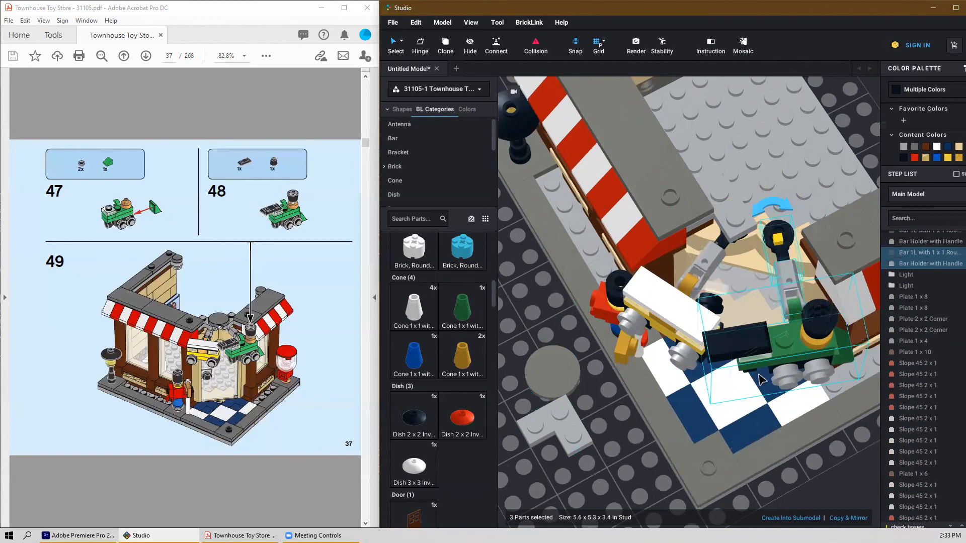
{"action": "left_click", "coordinate": [614, 450]}
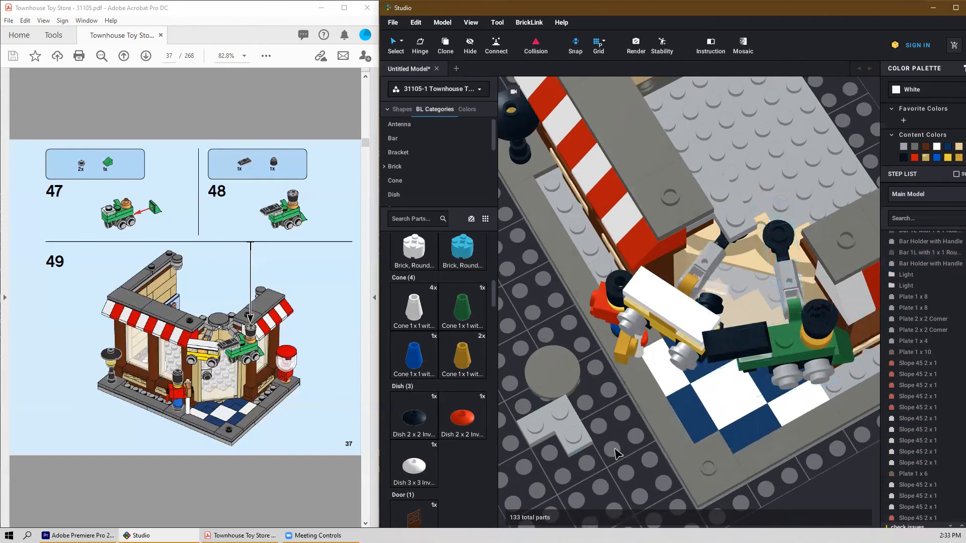
Step: Return the 2 x 2 corner plate to its place above the door and cover it again with the 2 x 2 round tile
{"action": "left_click_drag", "start_coordinate": [542, 444], "coordinate": [789, 233]}
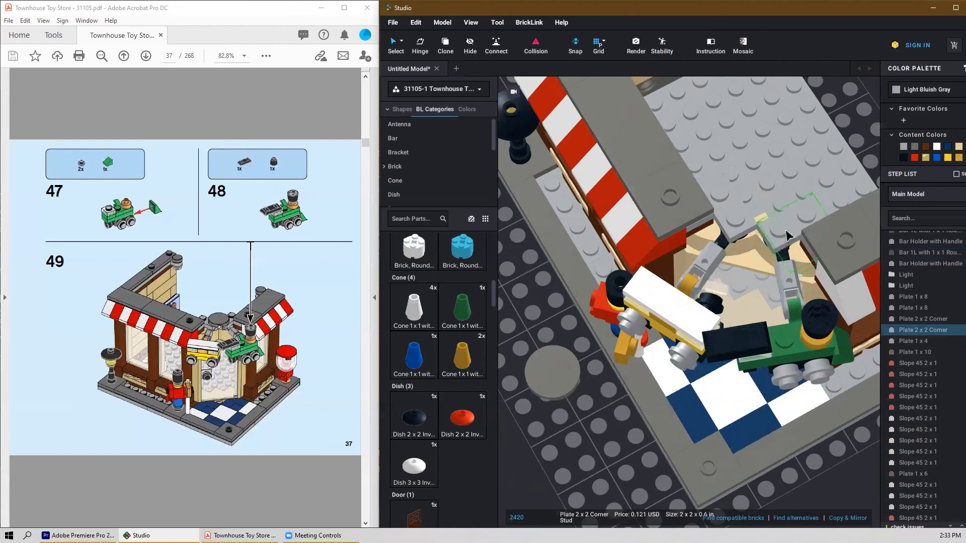
{"action": "left_click_drag", "start_coordinate": [537, 390], "coordinate": [752, 239]}
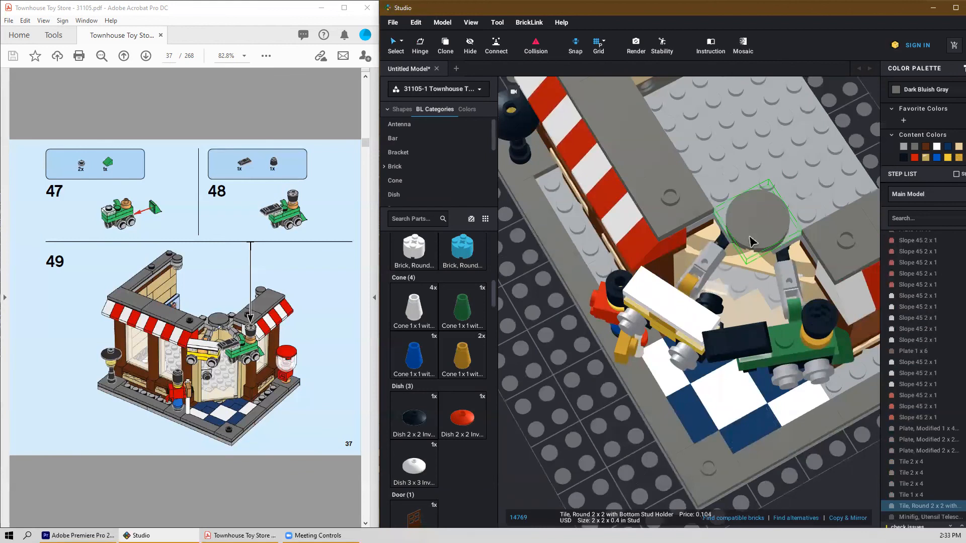
{"action": "left_click", "coordinate": [554, 429]}
{"action": "right_click_drag", "start_coordinate": [563, 420], "coordinate": [689, 401]}
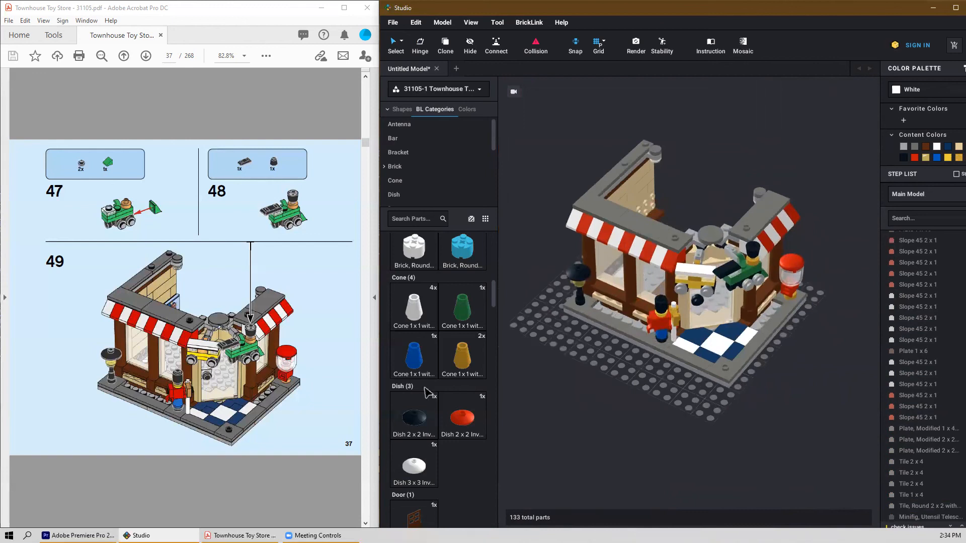
Step: Following instruction step 50, place one black Brick, Modified 1 x 1 with Headlight on the empty baseplate in front of the shop
{"action": "scroll", "coordinate": [229, 322], "scroll_direction": "down", "scroll_amount": 3}
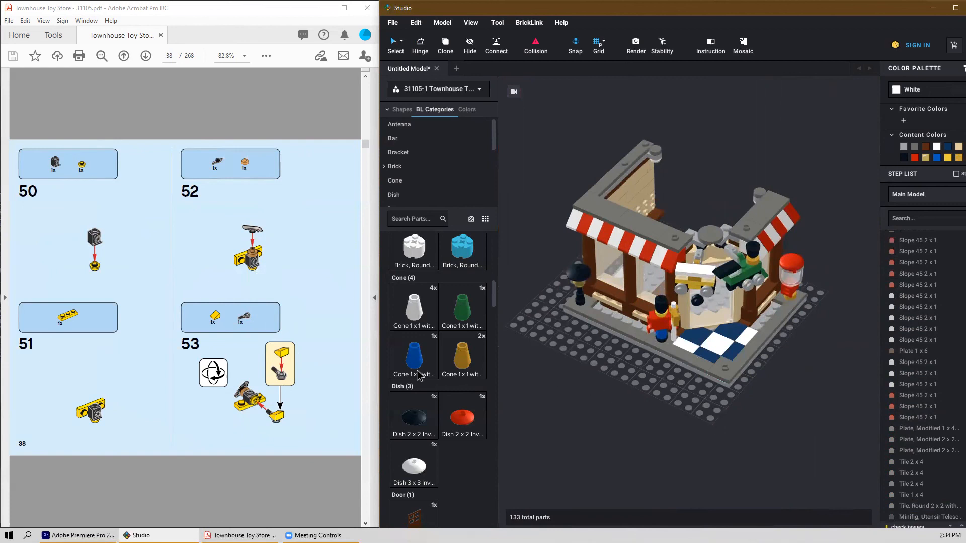
{"action": "scroll", "coordinate": [436, 312], "scroll_direction": "up", "scroll_amount": 10}
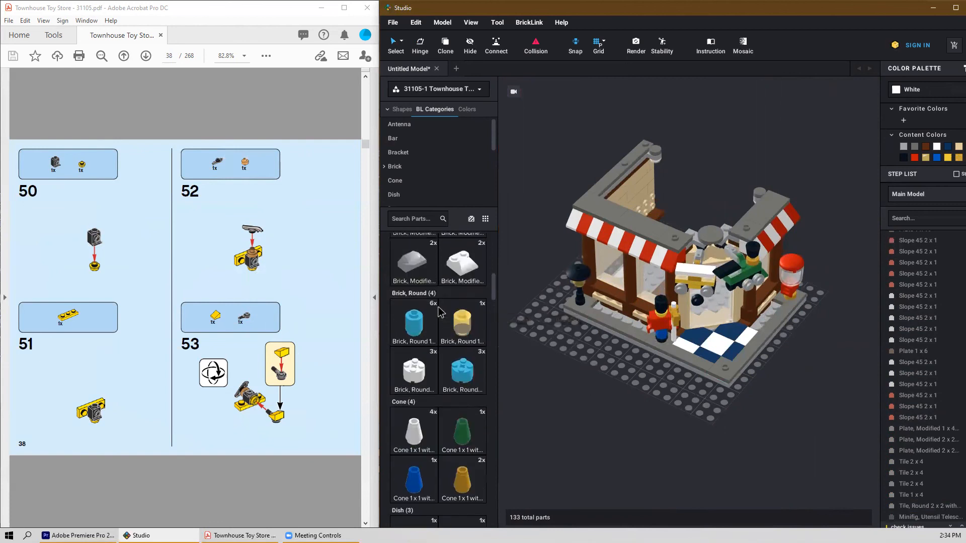
{"action": "scroll", "coordinate": [437, 310], "scroll_direction": "up", "scroll_amount": 2}
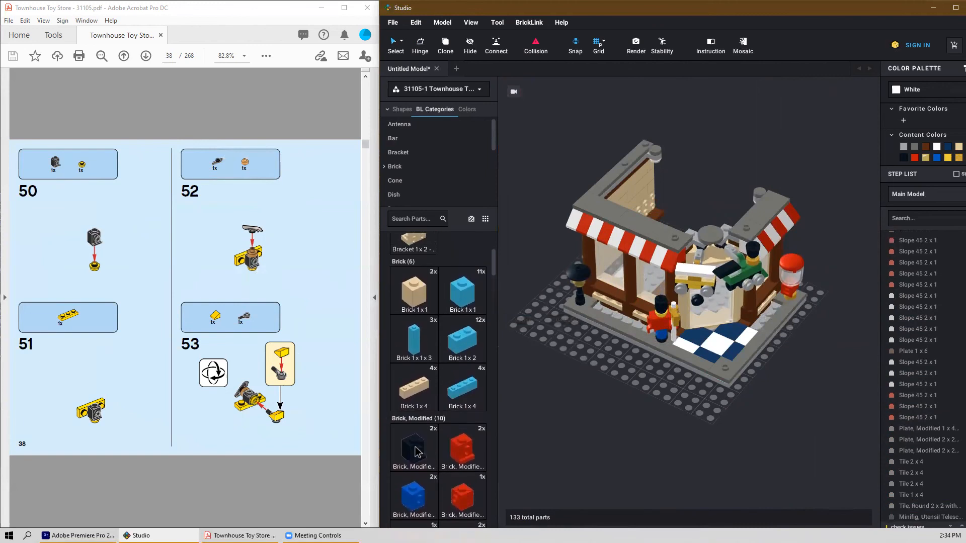
{"action": "left_click_drag", "start_coordinate": [413, 450], "coordinate": [584, 367]}
{"action": "left_click", "coordinate": [582, 373]}
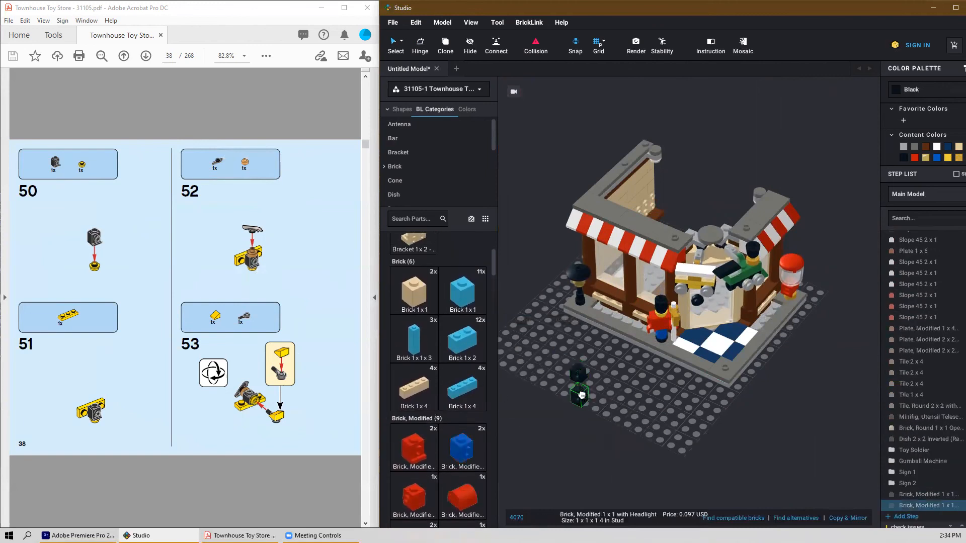
{"action": "scroll", "coordinate": [566, 402], "scroll_direction": "up", "scroll_amount": 3}
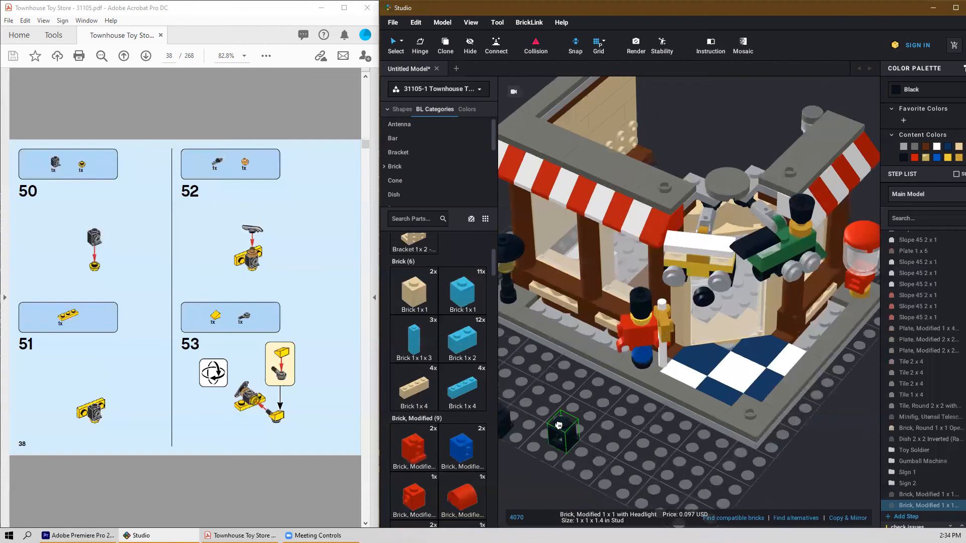
{"action": "scroll", "coordinate": [562, 427], "scroll_direction": "down", "scroll_amount": 1}
{"action": "key", "text": "Escape"}
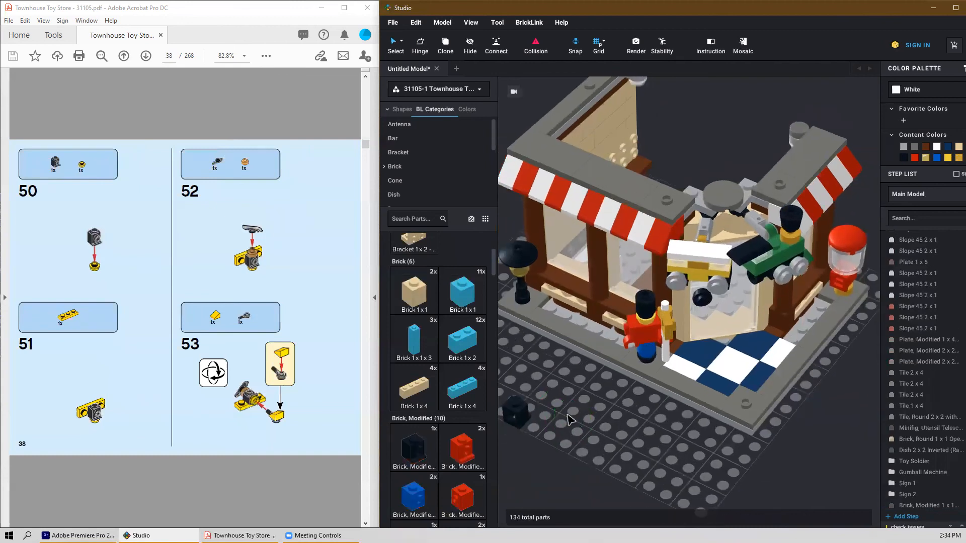
{"action": "middle_click_drag", "start_coordinate": [556, 398], "coordinate": [578, 368]}
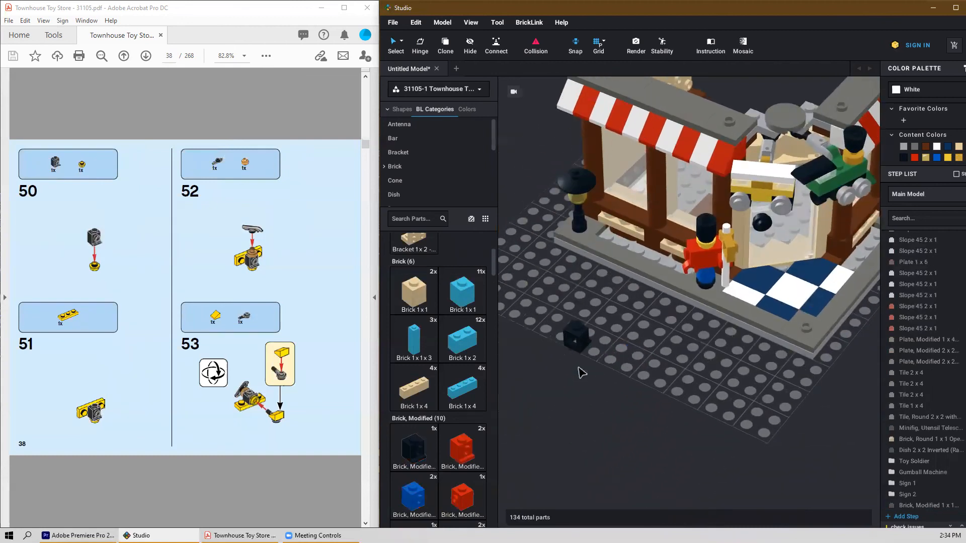
{"action": "left_click", "coordinate": [579, 334]}
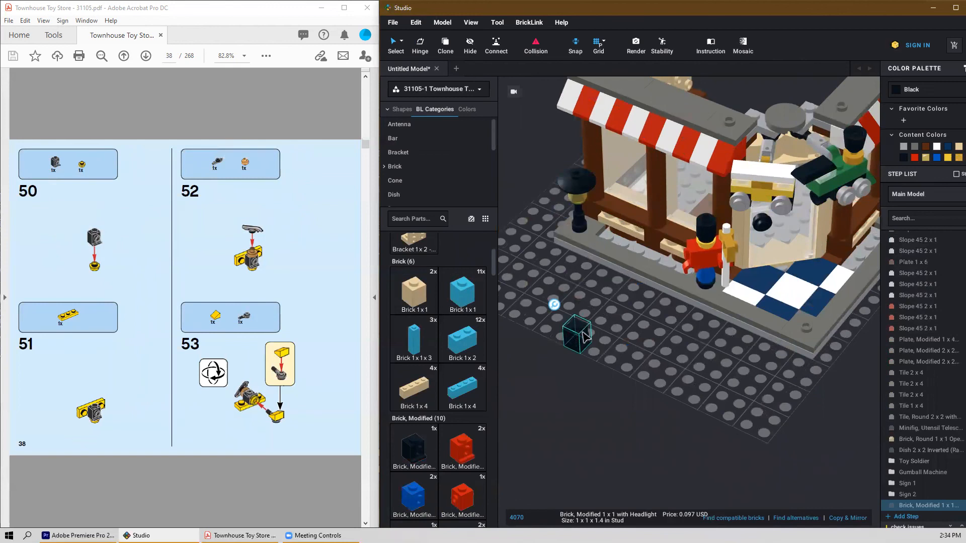
{"action": "left_click", "coordinate": [627, 355]}
Step: Attach one yellow 1 x 1 round plate with open stud to the underside of the black headlight brick
{"action": "scroll", "coordinate": [480, 359], "scroll_direction": "down", "scroll_amount": 15}
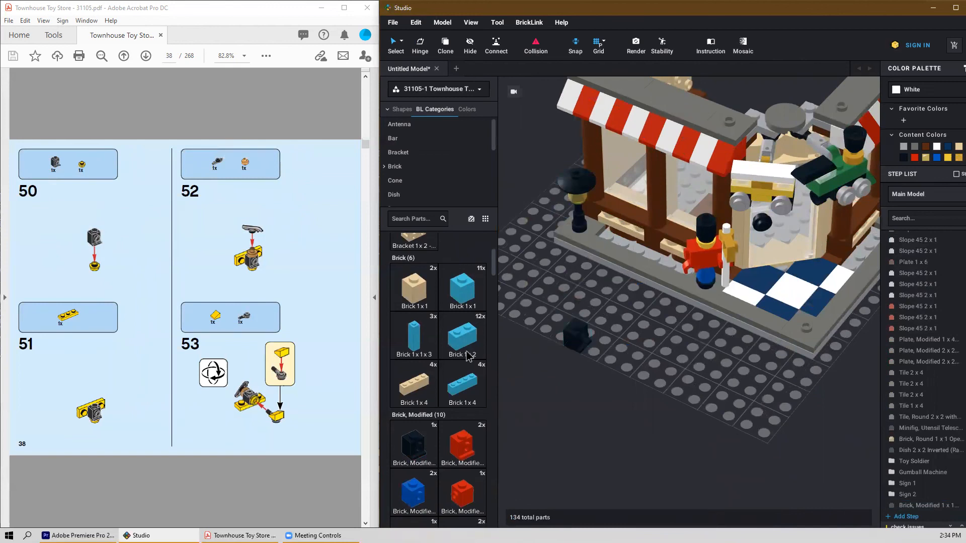
{"action": "scroll", "coordinate": [480, 359], "scroll_direction": "down", "scroll_amount": 15}
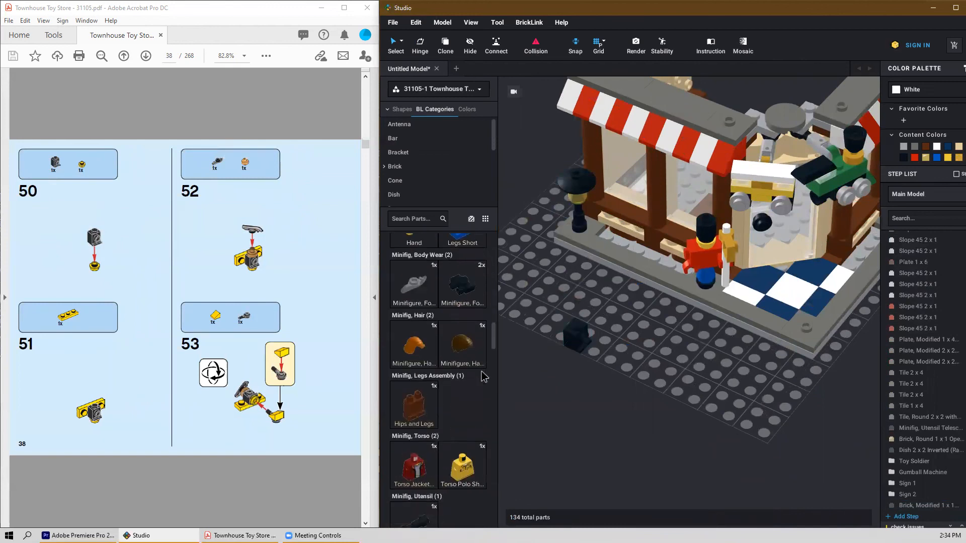
{"action": "right_click", "coordinate": [468, 405]}
{"action": "mouse_move", "coordinate": [470, 409]}
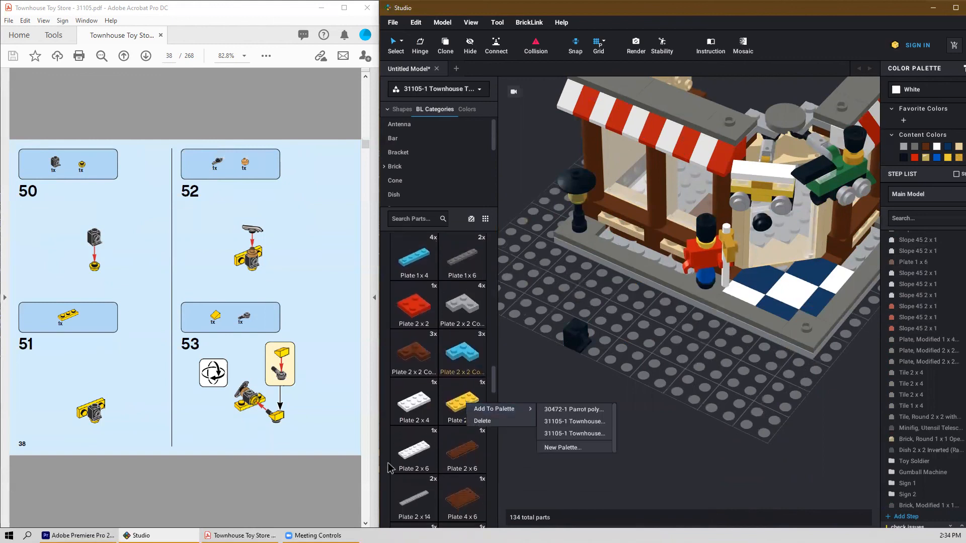
{"action": "scroll", "coordinate": [425, 453], "scroll_direction": "down", "scroll_amount": 10}
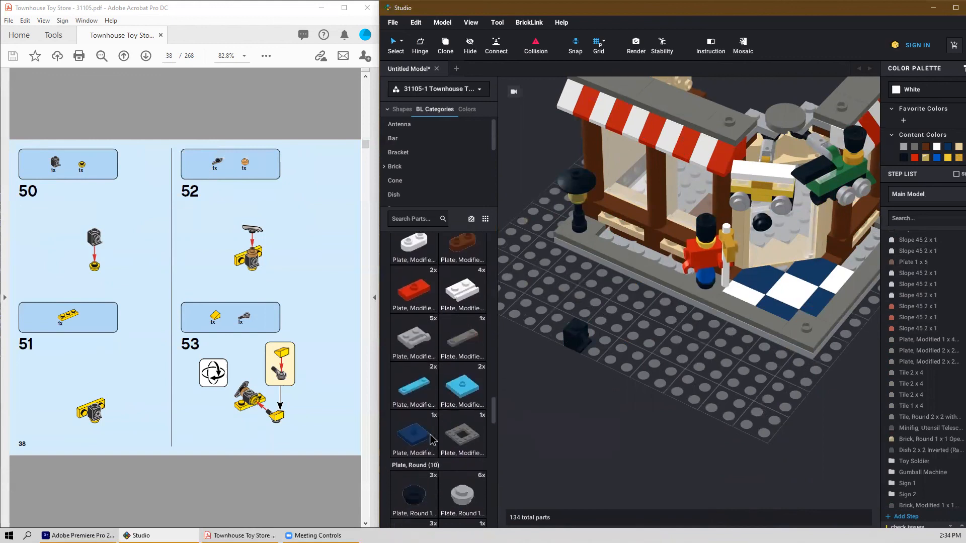
{"action": "scroll", "coordinate": [436, 434], "scroll_direction": "down", "scroll_amount": 1}
{"action": "left_click_drag", "start_coordinate": [460, 408], "coordinate": [584, 350]}
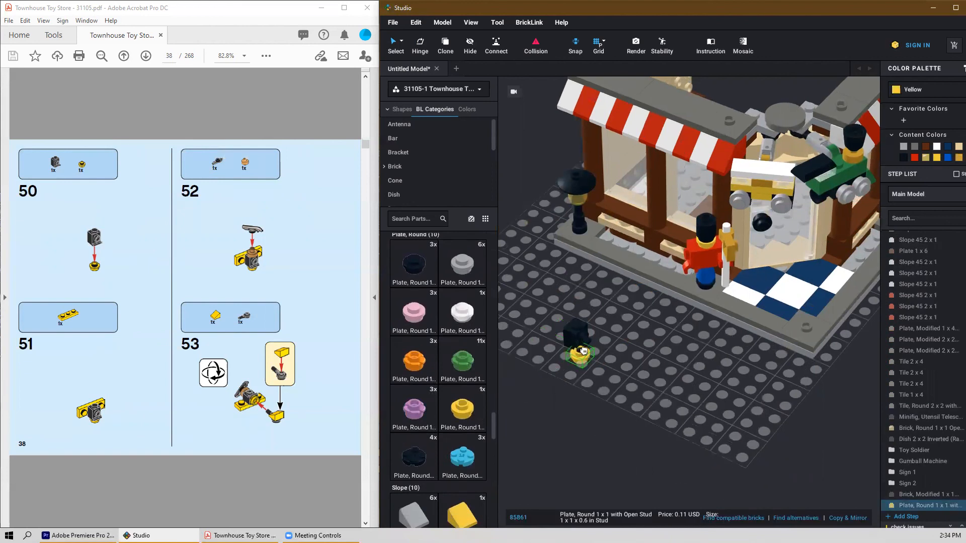
{"action": "right_click_drag", "start_coordinate": [584, 350], "coordinate": [582, 341]}
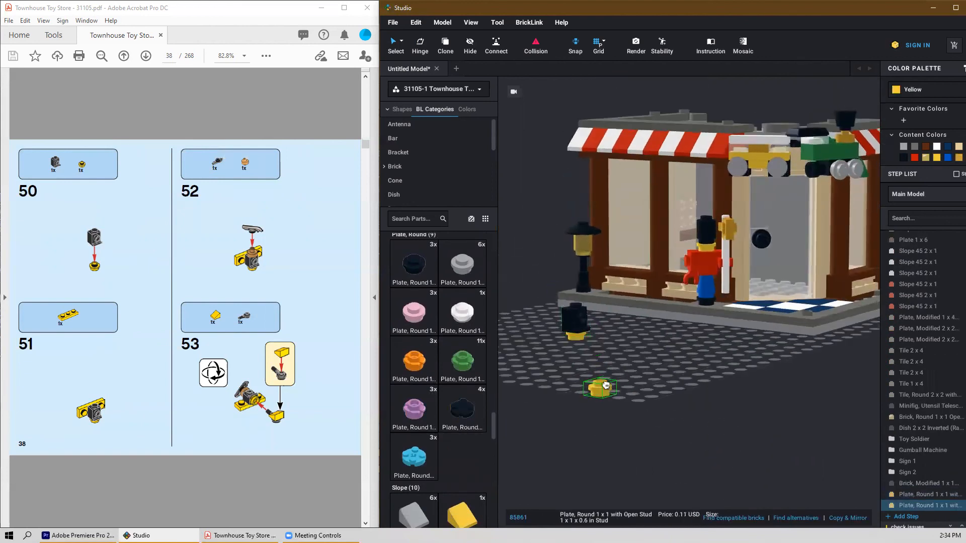
{"action": "right_click_drag", "start_coordinate": [605, 386], "coordinate": [608, 379]}
{"action": "key", "text": "Escape"}
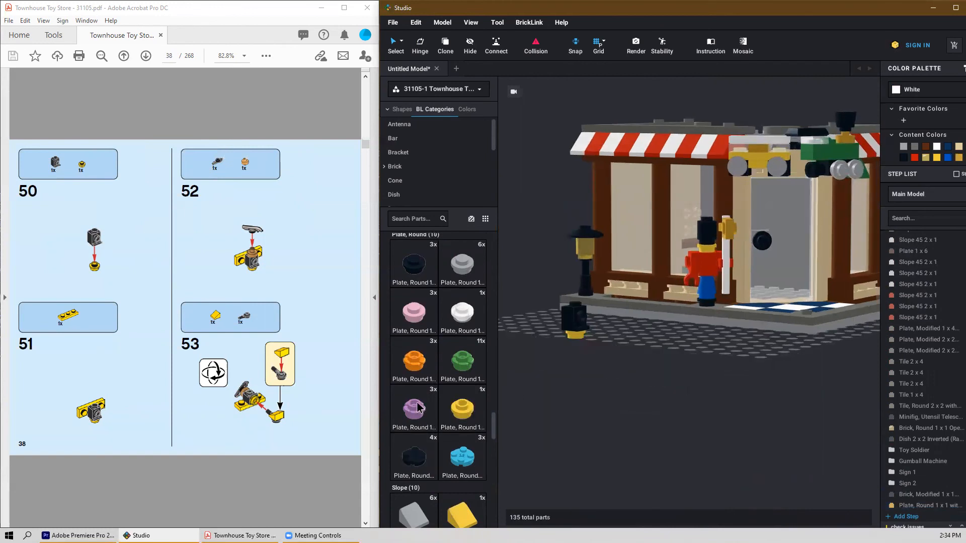
Step: Following instruction step 51, rotate one yellow 1 x 3 plate upright and attach it sideways to the black headlight brick
{"action": "scroll", "coordinate": [417, 407], "scroll_direction": "up", "scroll_amount": 10}
{"action": "scroll", "coordinate": [438, 346], "scroll_direction": "up", "scroll_amount": 7}
{"action": "scroll", "coordinate": [437, 347], "scroll_direction": "down", "scroll_amount": 1}
{"action": "left_click", "coordinate": [471, 456]}
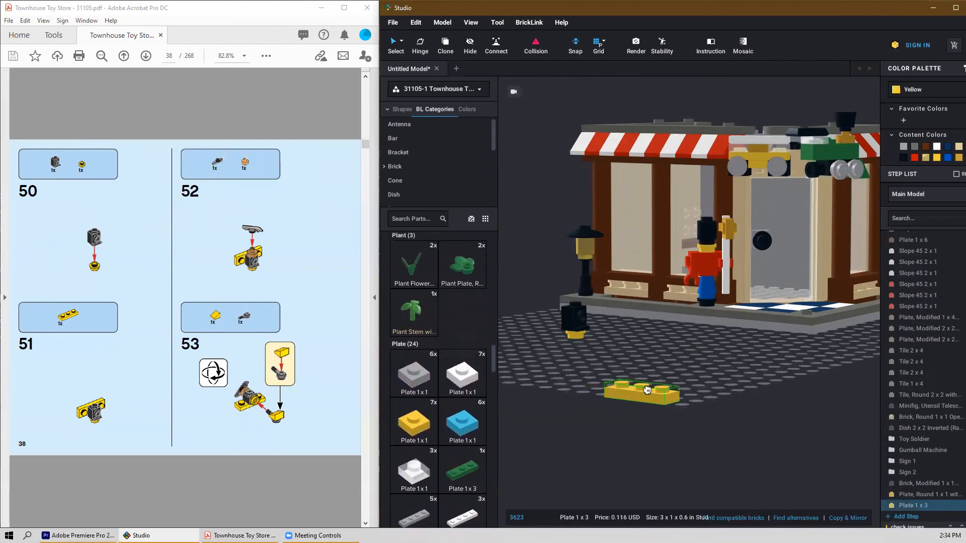
{"action": "key", "text": "Up"}
{"action": "key", "text": "Right"}
{"action": "key", "text": "Right"}
{"action": "key", "text": "Right"}
{"action": "key", "text": "Right"}
{"action": "key", "text": "Right"}
{"action": "right_click_drag", "start_coordinate": [592, 322], "coordinate": [596, 352]}
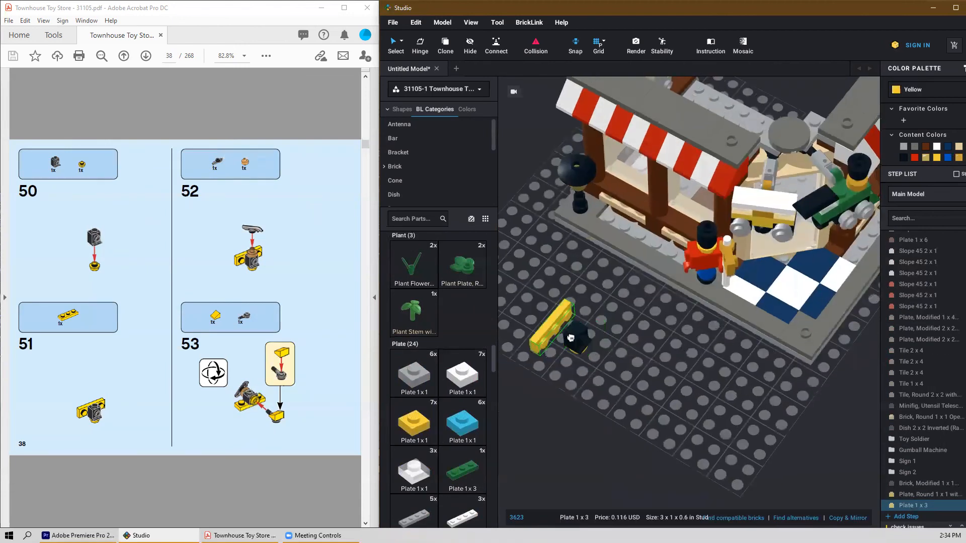
{"action": "left_click", "coordinate": [576, 336]}
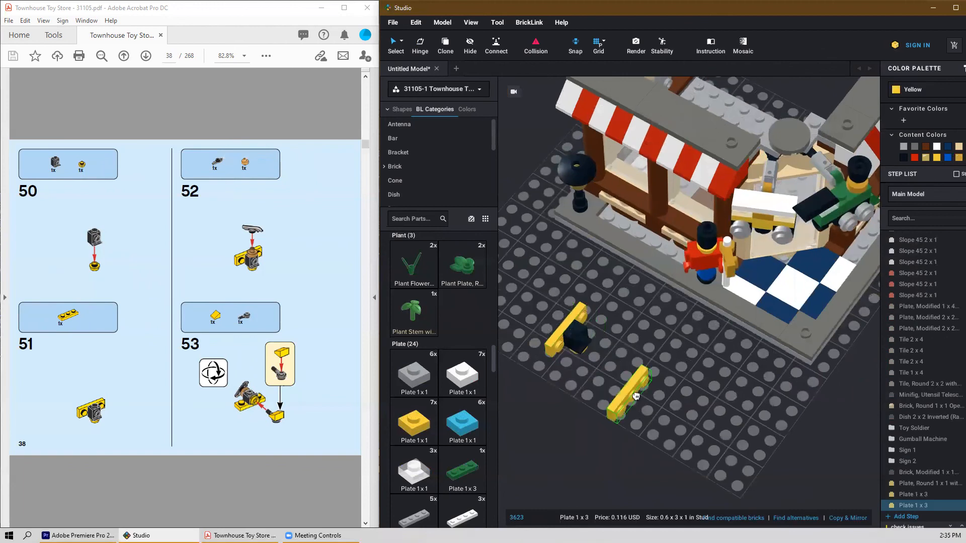
{"action": "key", "text": "Escape"}
{"action": "scroll", "coordinate": [642, 378], "scroll_direction": "up", "scroll_amount": 2}
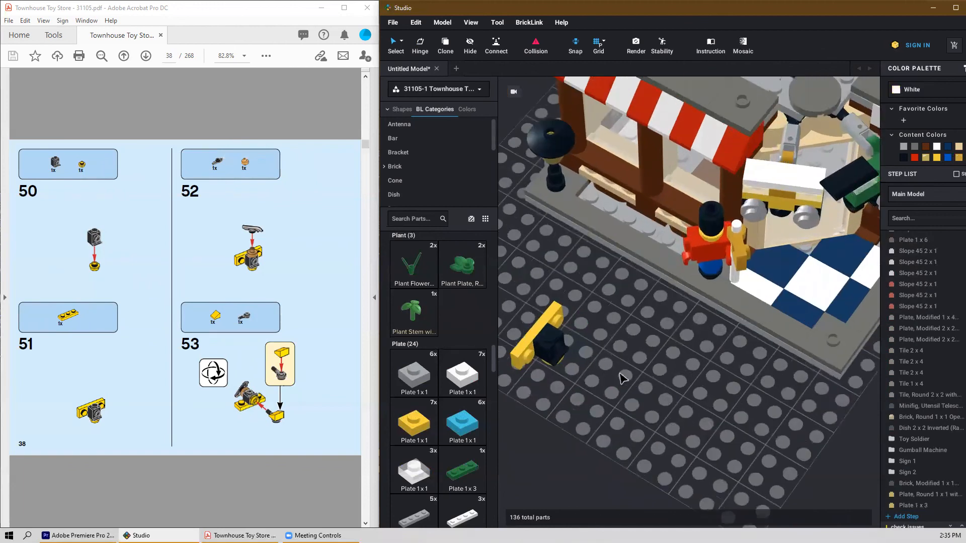
Step: Following instruction step 52, place one pearl gold Tile, Round 1 x 1 with Pin on top of the black headlight brick
{"action": "right_click_drag", "start_coordinate": [705, 348], "coordinate": [717, 326]}
{"action": "scroll", "coordinate": [723, 343], "scroll_direction": "down", "scroll_amount": 2}
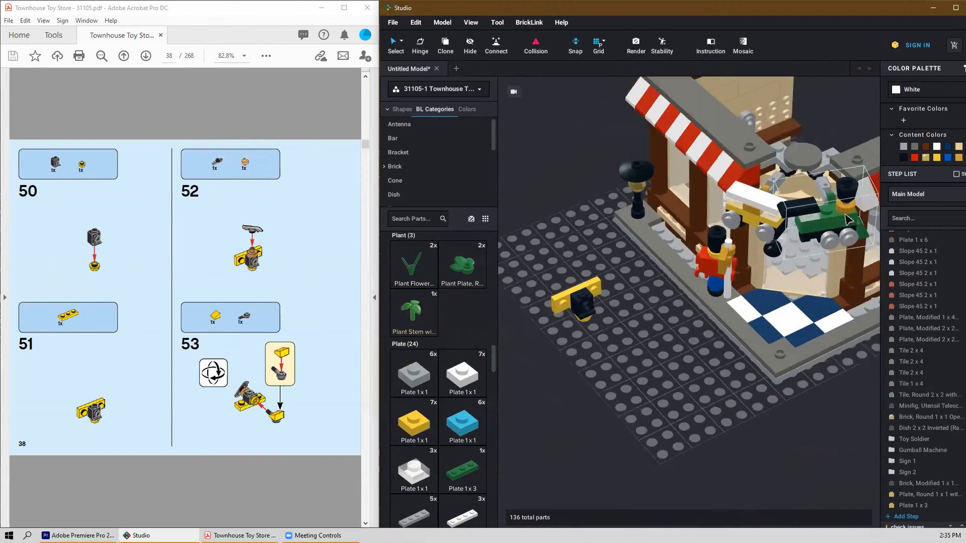
{"action": "right_click_drag", "start_coordinate": [592, 351], "coordinate": [501, 416]}
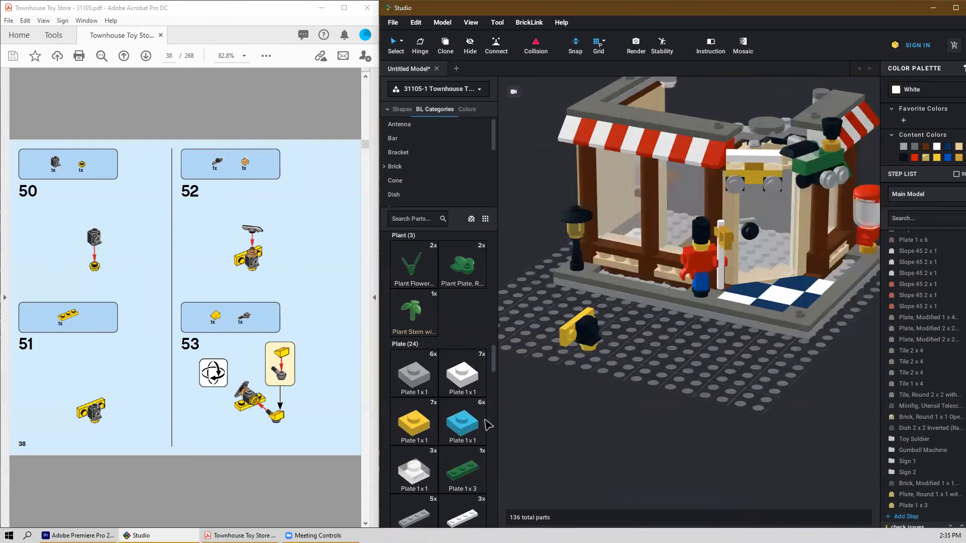
{"action": "scroll", "coordinate": [403, 399], "scroll_direction": "down", "scroll_amount": 15}
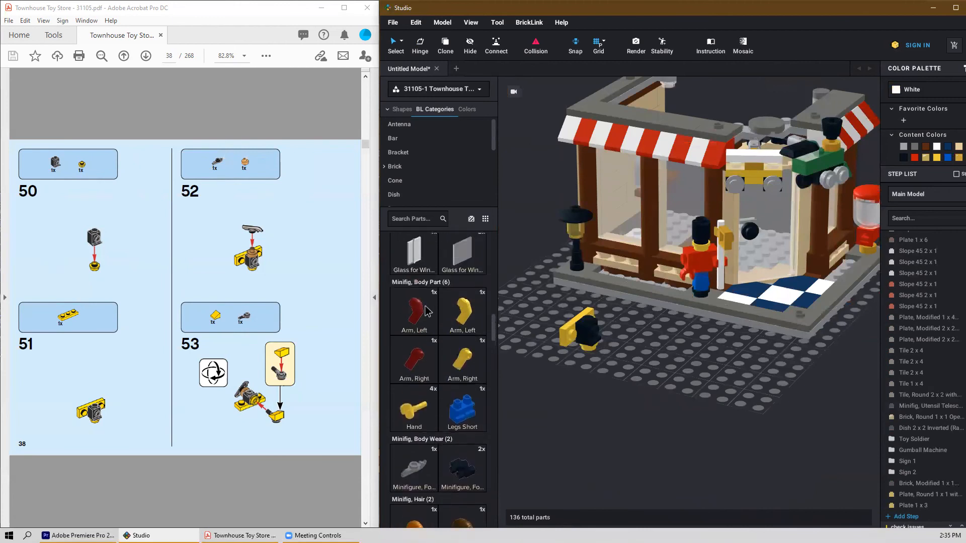
{"action": "scroll", "coordinate": [427, 312], "scroll_direction": "up", "scroll_amount": 10}
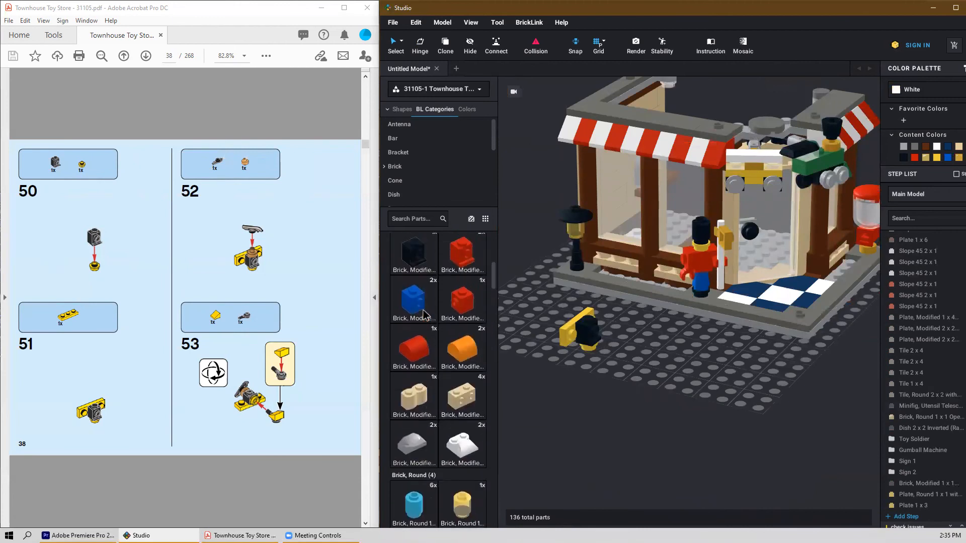
{"action": "scroll", "coordinate": [424, 314], "scroll_direction": "down", "scroll_amount": 3}
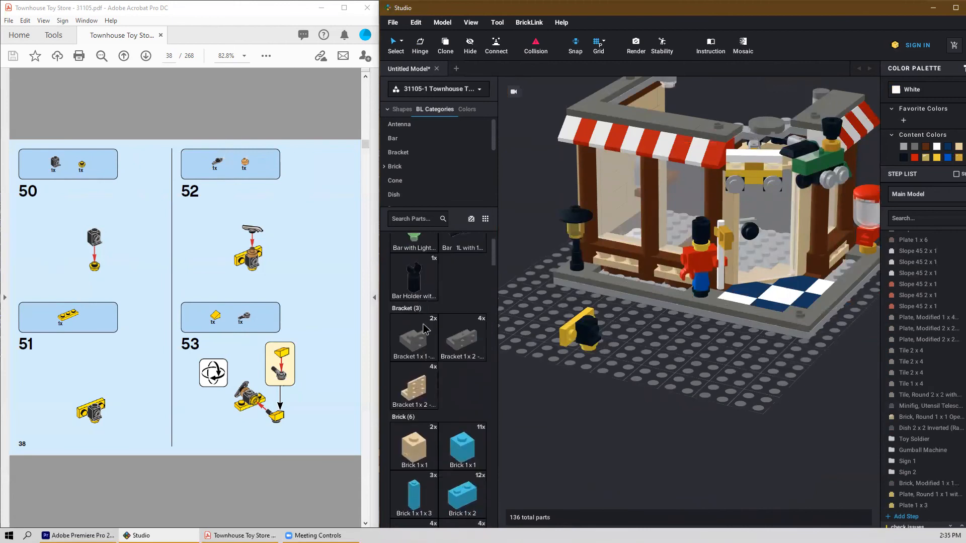
{"action": "scroll", "coordinate": [449, 313], "scroll_direction": "down", "scroll_amount": 8}
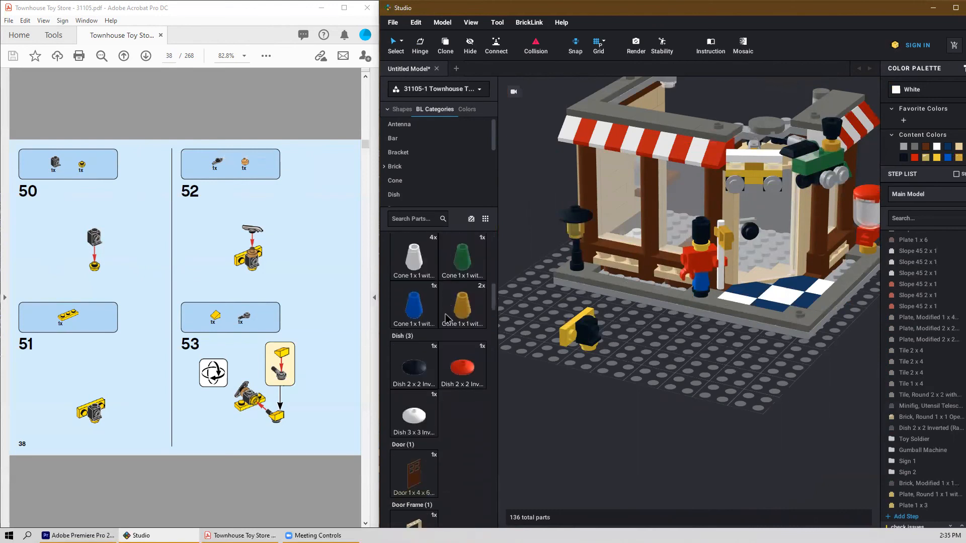
{"action": "scroll", "coordinate": [448, 324], "scroll_direction": "down", "scroll_amount": 10}
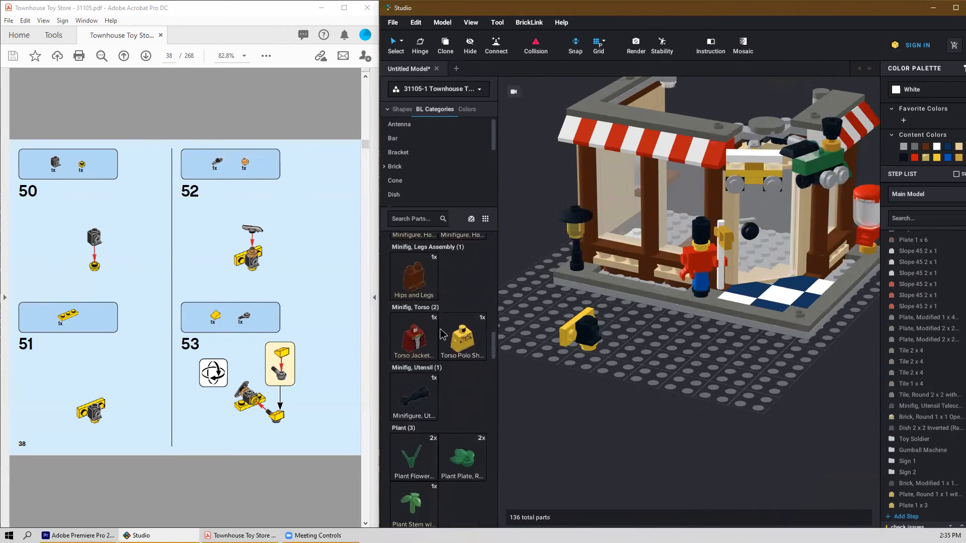
{"action": "scroll", "coordinate": [445, 336], "scroll_direction": "down", "scroll_amount": 10}
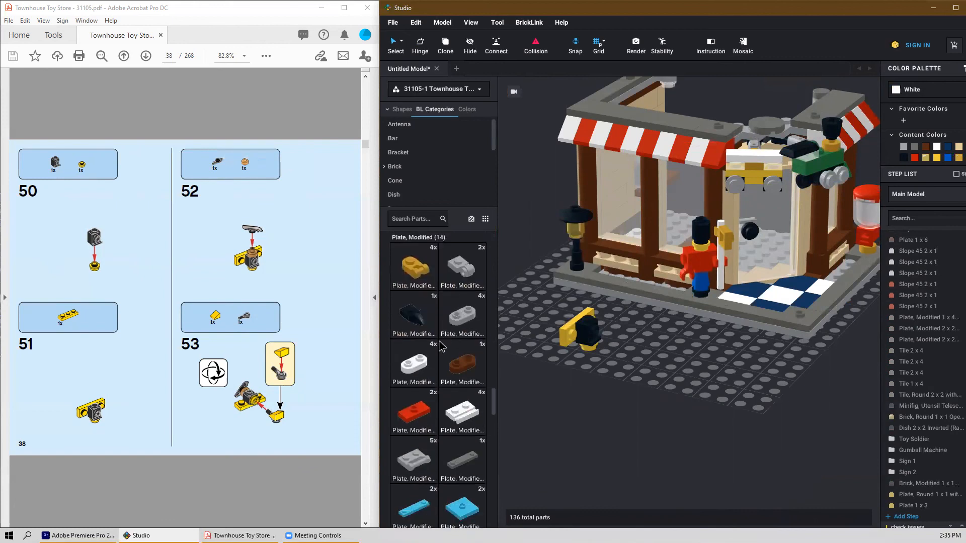
{"action": "scroll", "coordinate": [442, 350], "scroll_direction": "down", "scroll_amount": 10}
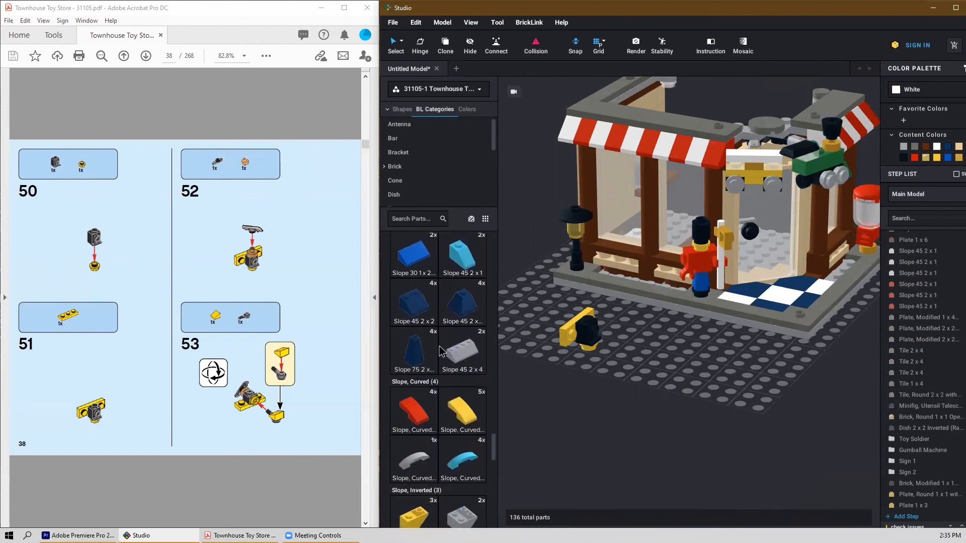
{"action": "scroll", "coordinate": [442, 358], "scroll_direction": "down", "scroll_amount": 10}
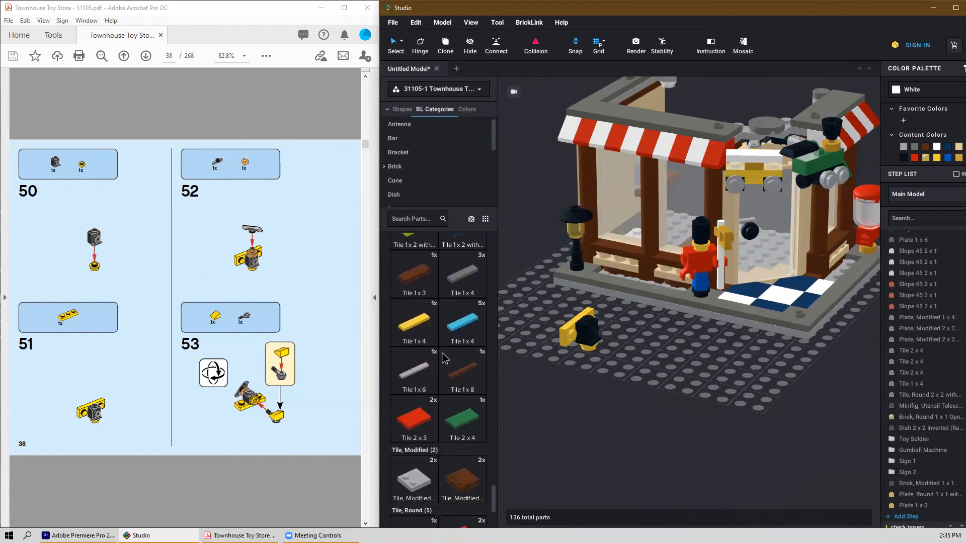
{"action": "scroll", "coordinate": [444, 362], "scroll_direction": "down", "scroll_amount": 1}
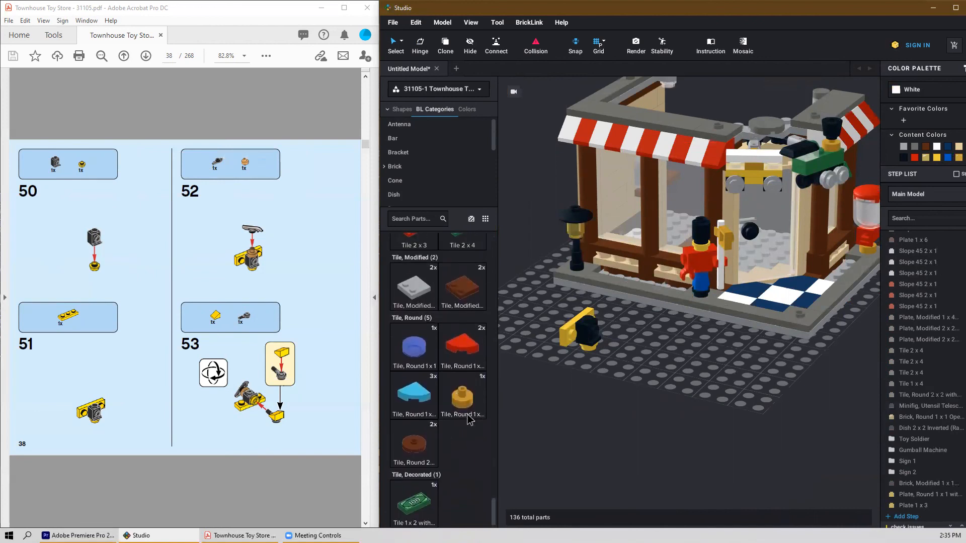
{"action": "left_click_drag", "start_coordinate": [457, 399], "coordinate": [626, 308]}
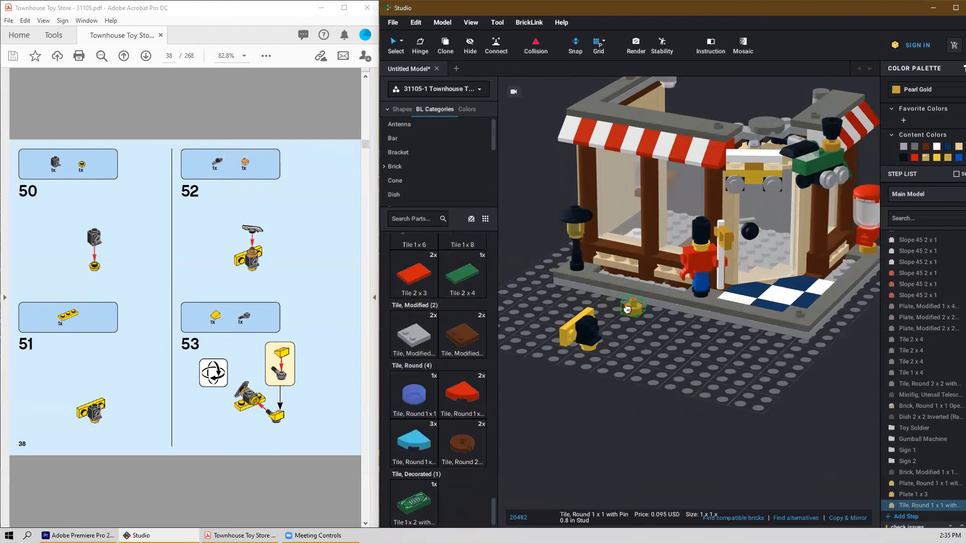
{"action": "left_click", "coordinate": [589, 322]}
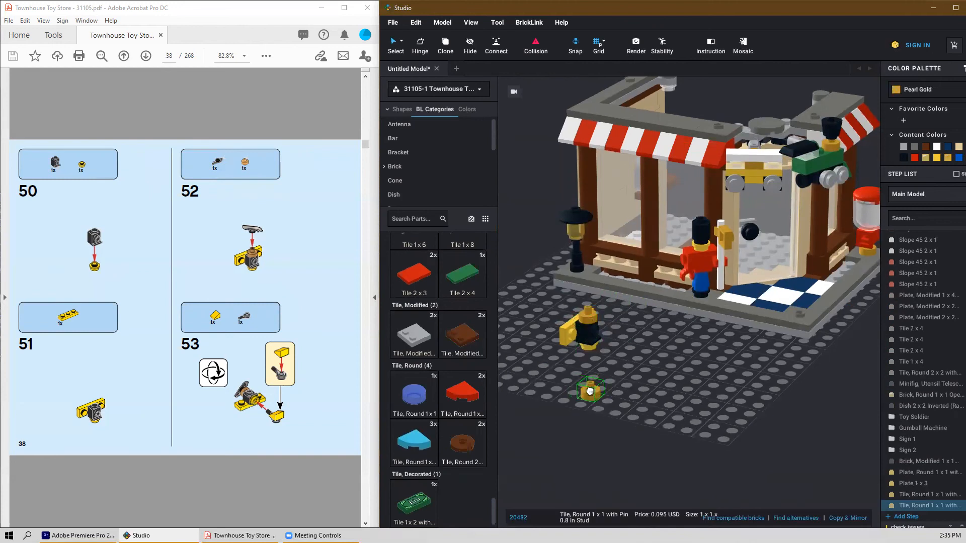
{"action": "key", "text": "Escape"}
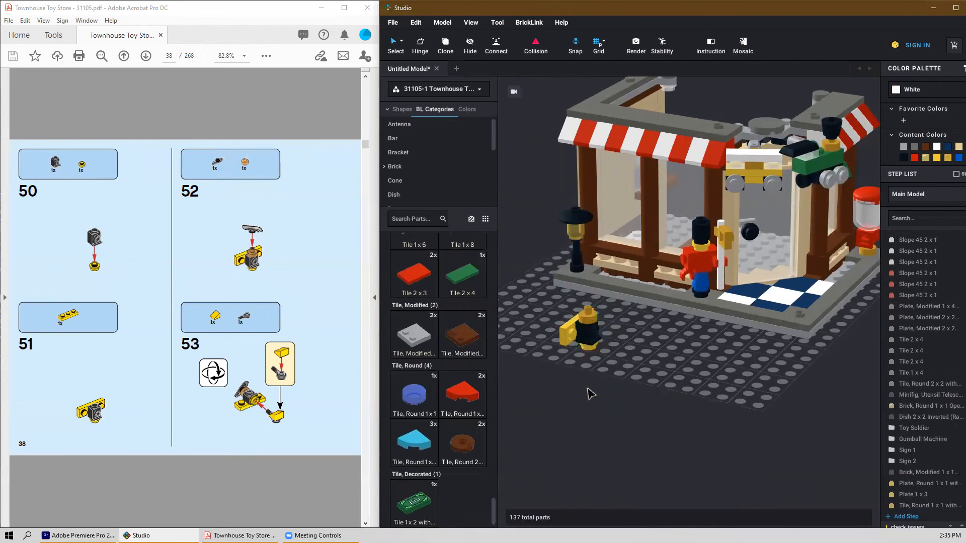
Step: Search the parts for "skate" and place the flat silver ice skate on the pin of the gold round tile
{"action": "scroll", "coordinate": [487, 337], "scroll_direction": "up", "scroll_amount": 15}
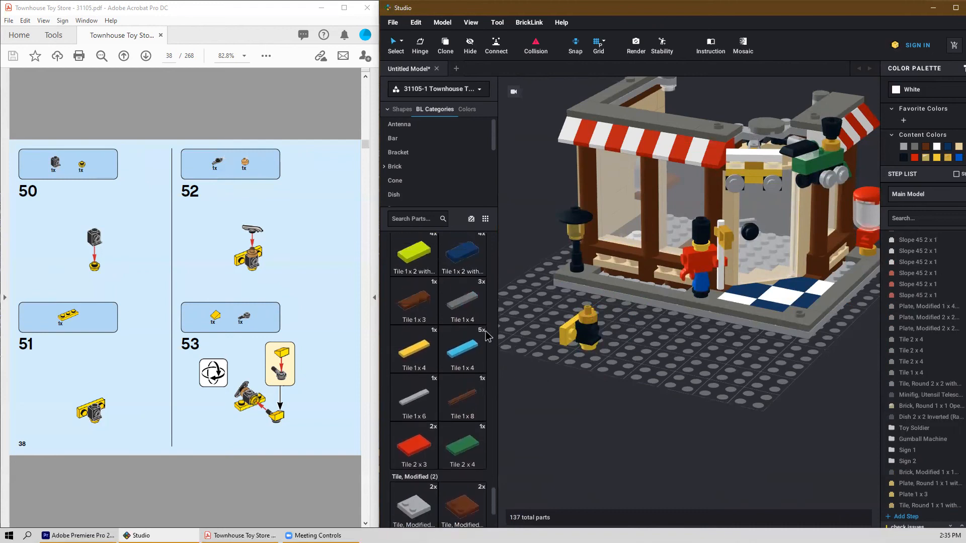
{"action": "scroll", "coordinate": [487, 337], "scroll_direction": "up", "scroll_amount": 10}
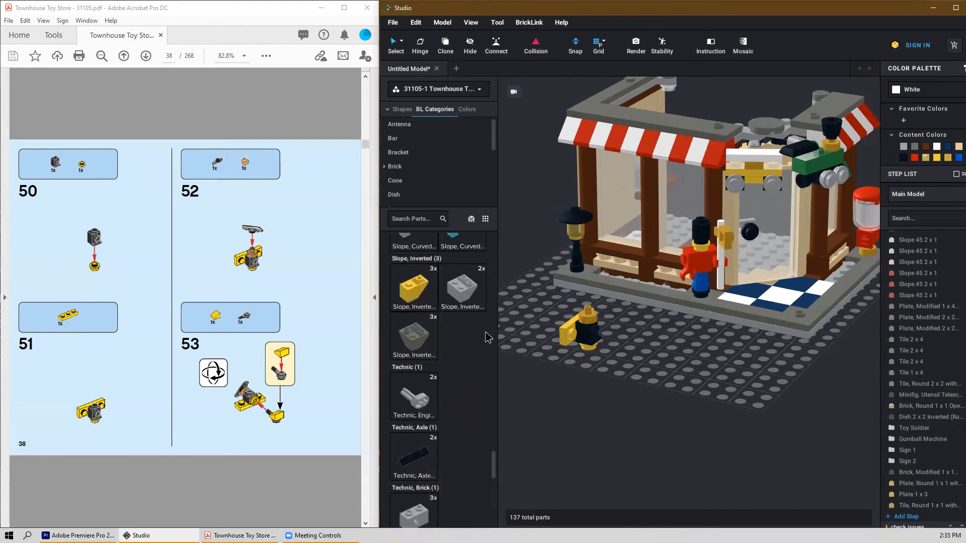
{"action": "scroll", "coordinate": [483, 334], "scroll_direction": "up", "scroll_amount": 8}
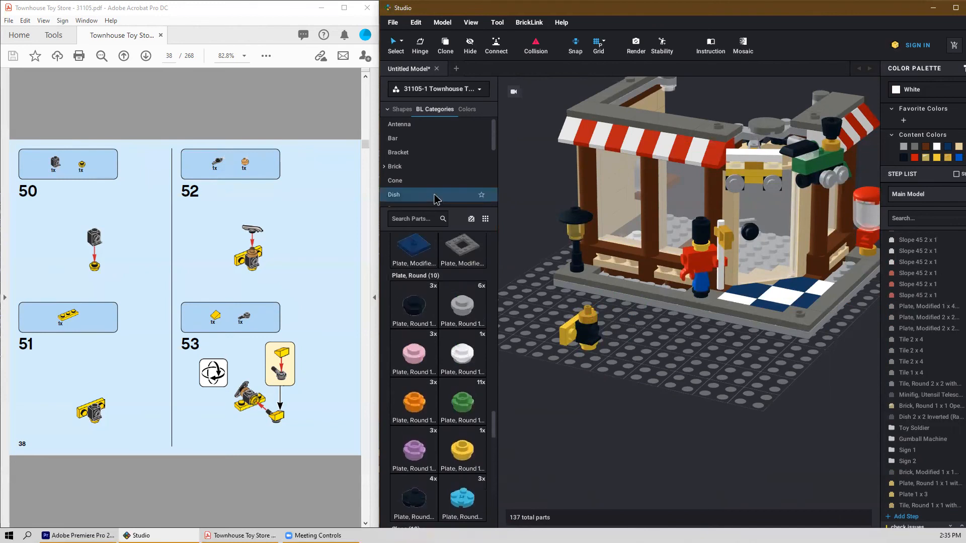
{"action": "left_click", "coordinate": [425, 217]}
{"action": "type", "text": "s"}
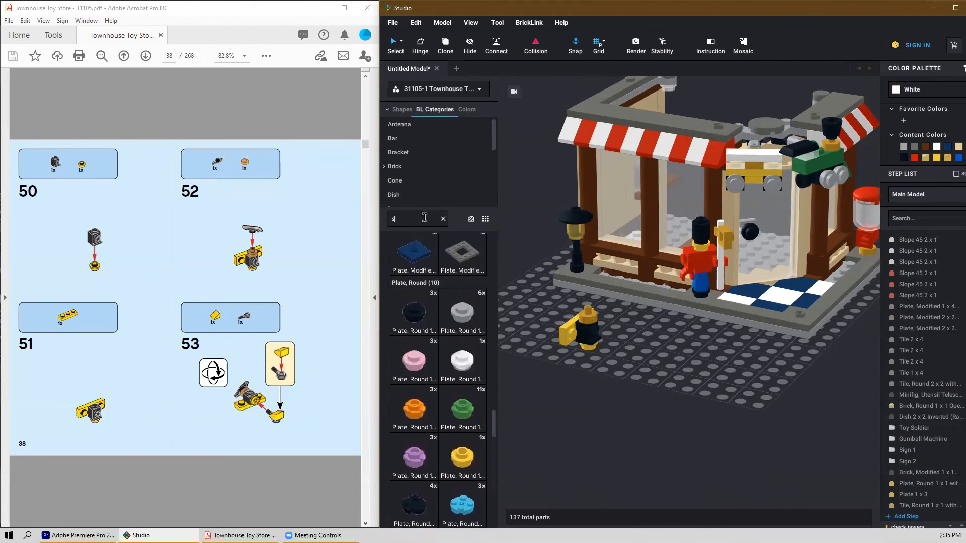
{"action": "type", "text": "kate"}
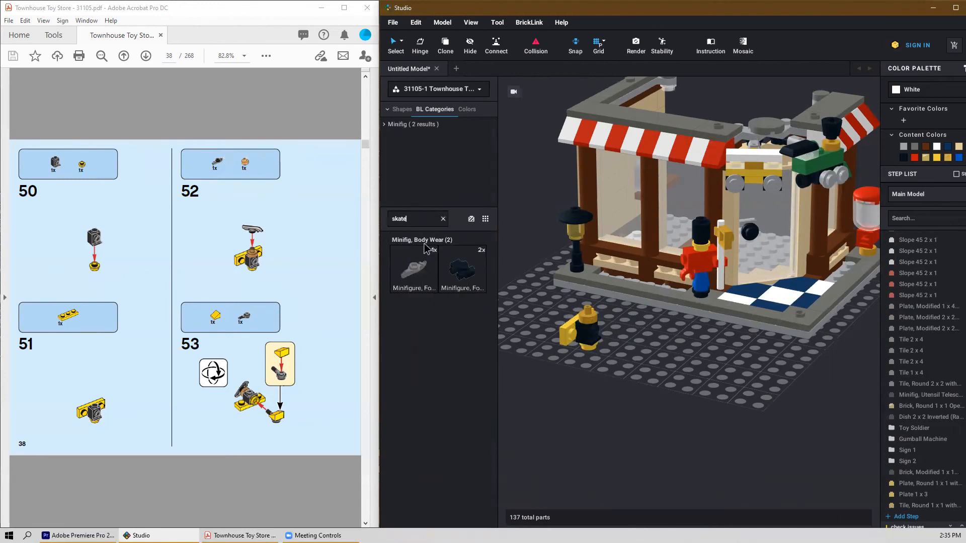
{"action": "left_click_drag", "start_coordinate": [406, 275], "coordinate": [614, 357]}
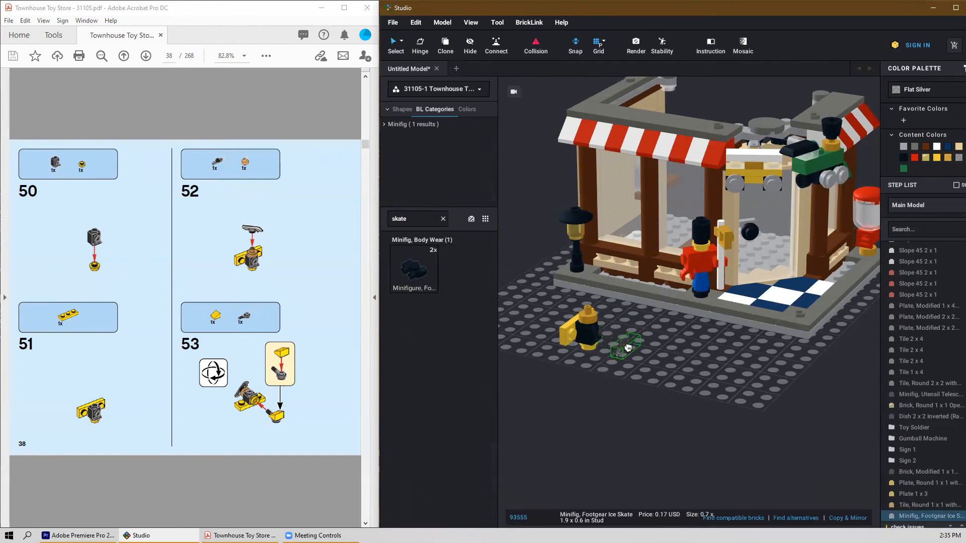
{"action": "left_click", "coordinate": [591, 305]}
{"action": "key", "text": "Escape"}
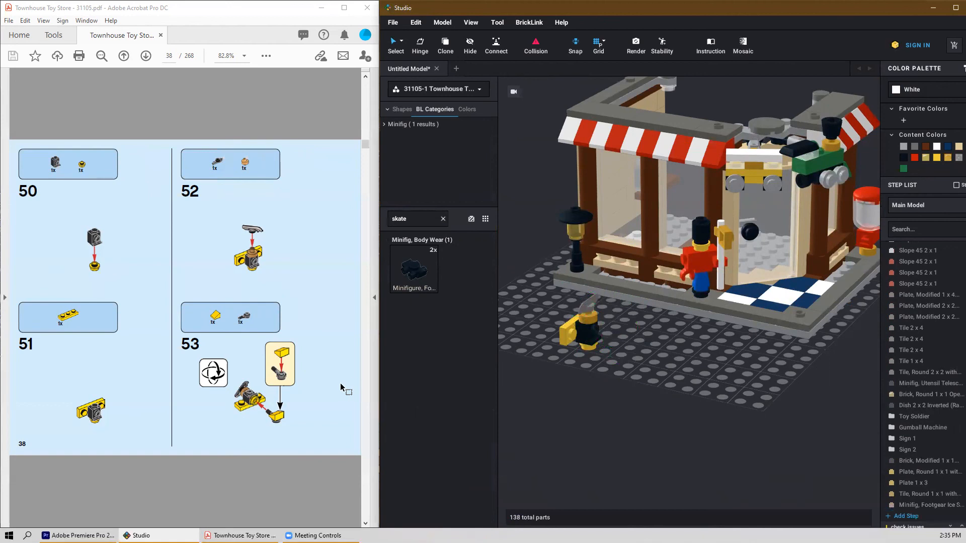
Step: Rotate the ice skate about the pin so it lies parallel to the yellow 1 x 3 plate
{"action": "left_click", "coordinate": [588, 308]}
{"action": "scroll", "coordinate": [591, 330], "scroll_direction": "up", "scroll_amount": 2}
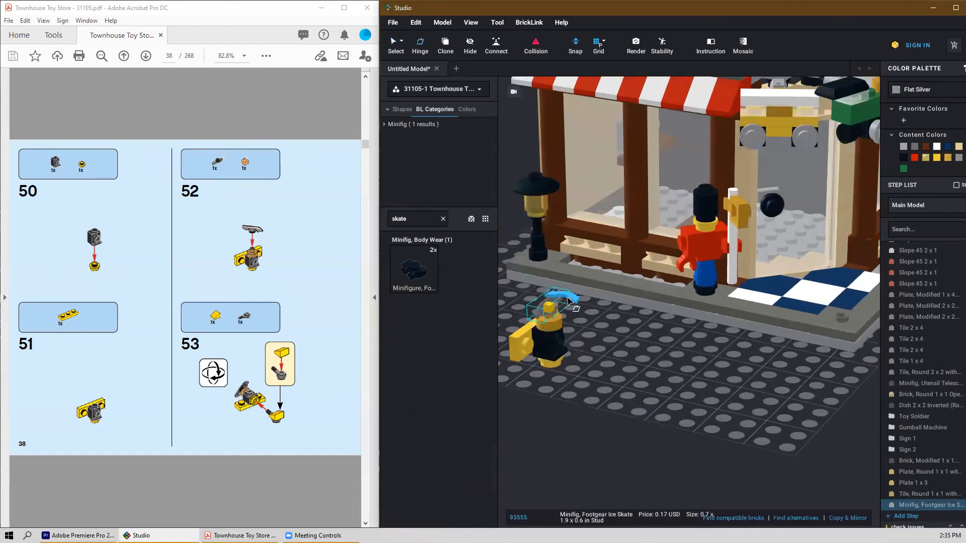
{"action": "left_click_drag", "start_coordinate": [575, 297], "coordinate": [601, 322]}
{"action": "left_click", "coordinate": [605, 387]}
Step: Following instruction step 53, turn one black Bar 1L with 1 x 1 Round Plate upright and attach it beneath the yellow round plate
{"action": "scroll", "coordinate": [604, 381], "scroll_direction": "down", "scroll_amount": 2}
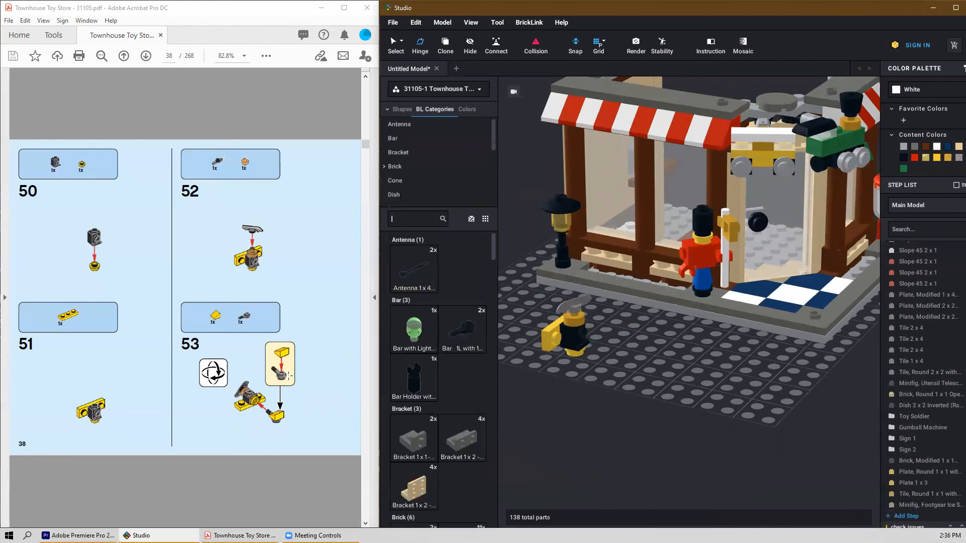
{"action": "left_click_drag", "start_coordinate": [458, 337], "coordinate": [589, 381]}
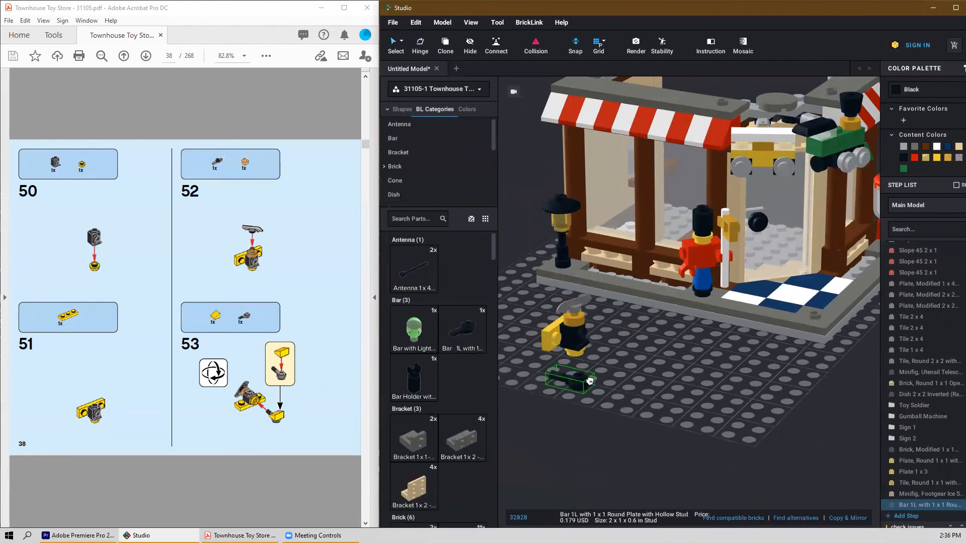
{"action": "key", "text": "Left"}
{"action": "key", "text": "Up"}
{"action": "key", "text": "Right"}
{"action": "key", "text": "Up"}
{"action": "key", "text": "Left"}
{"action": "key", "text": "Left"}
{"action": "key", "text": "Left"}
{"action": "mouse_move", "coordinate": [589, 382]}
{"action": "left_mouse_down"}
{"action": "mouse_move", "coordinate": [592, 405]}
{"action": "mouse_move", "coordinate": [583, 375]}
{"action": "left_mouse_up"}
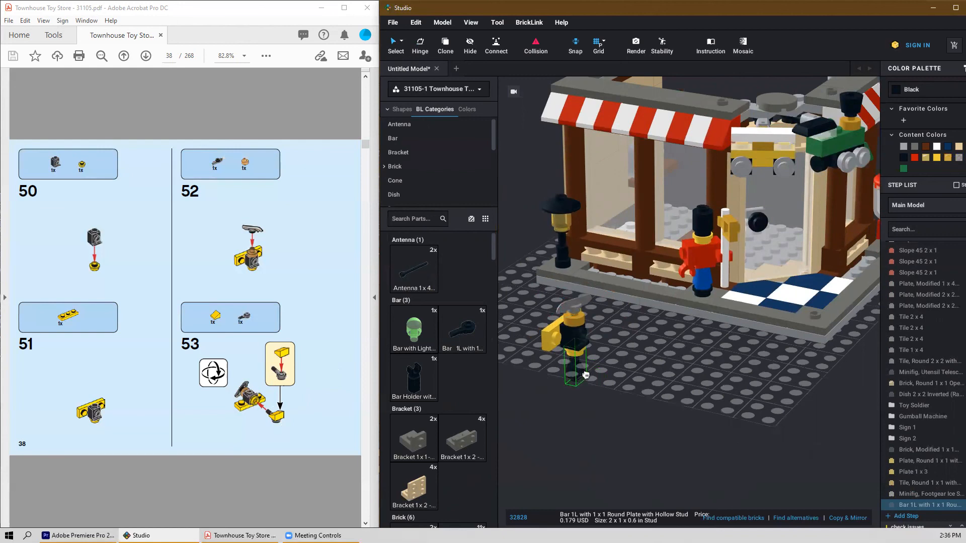
{"action": "left_click", "coordinate": [585, 375]}
{"action": "key", "text": "Escape"}
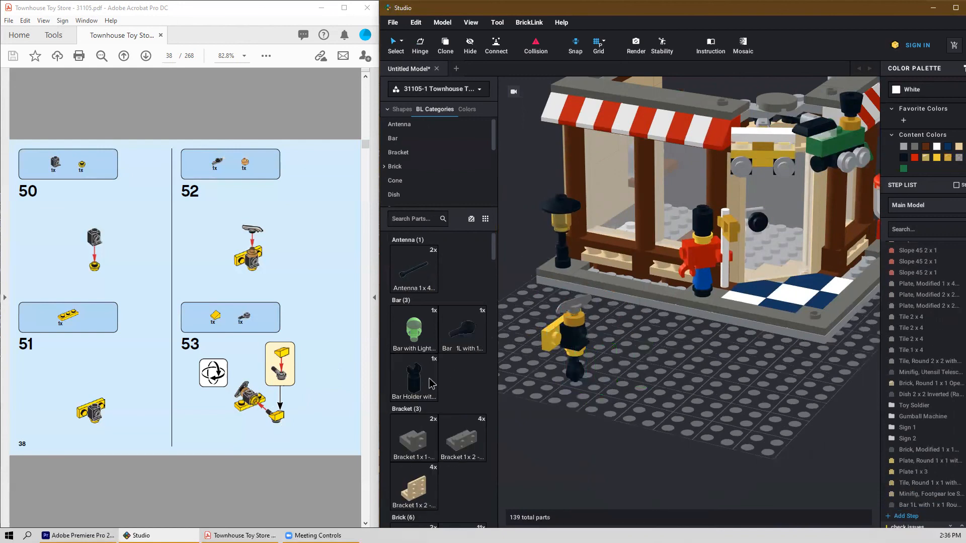
Step: Rotate one yellow Slope 30 1 x 1 x 2/3 upright and attach it to the stud of the black bar piece
{"action": "scroll", "coordinate": [431, 384], "scroll_direction": "down", "scroll_amount": 15}
{"action": "scroll", "coordinate": [492, 449], "scroll_direction": "down", "scroll_amount": 5}
{"action": "left_click", "coordinate": [462, 284]}
{"action": "left_click", "coordinate": [623, 384]}
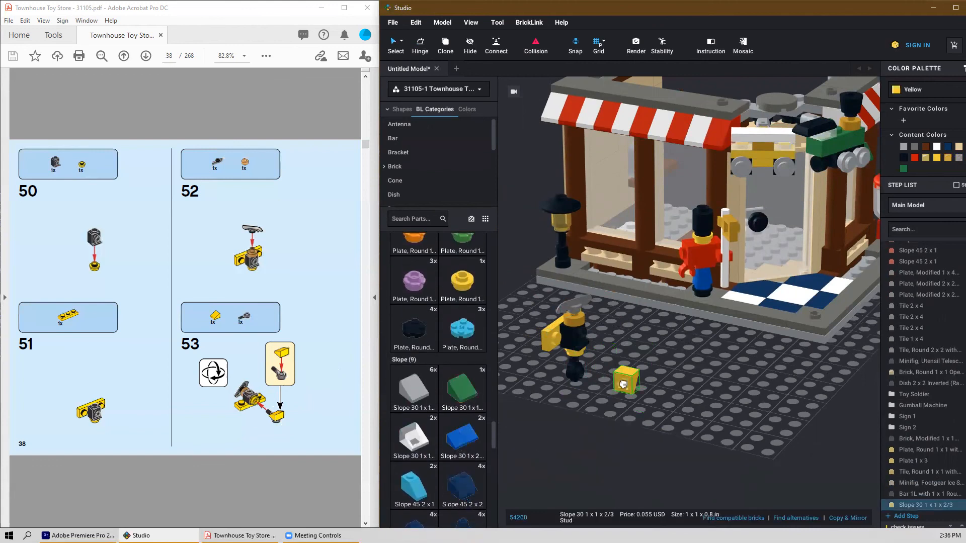
{"action": "key", "text": "Down"}
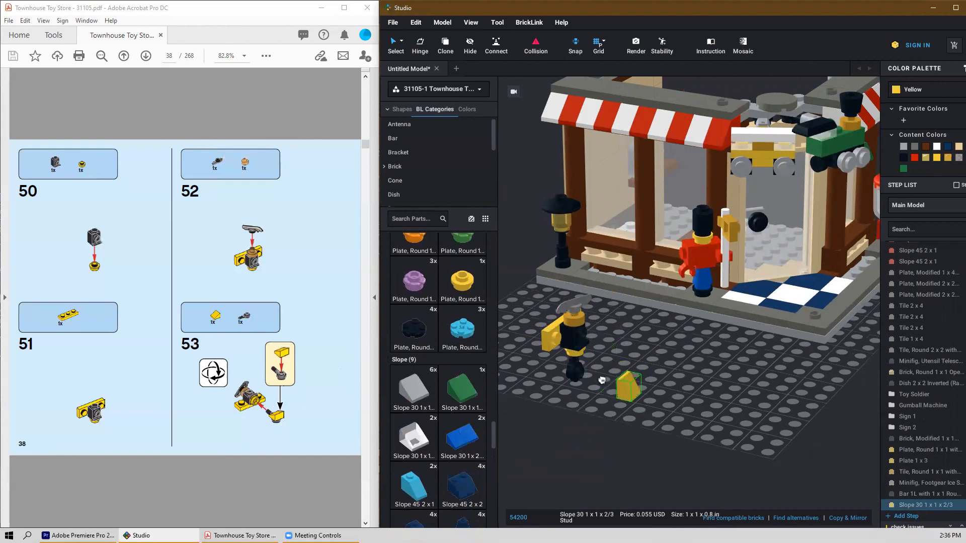
{"action": "left_click", "coordinate": [578, 370]}
{"action": "right_click_drag", "start_coordinate": [675, 344], "coordinate": [652, 374]}
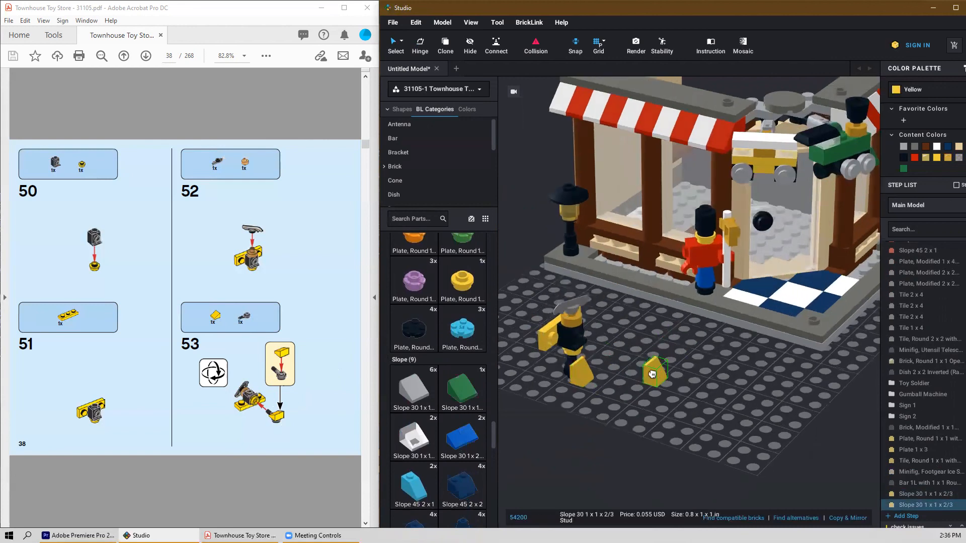
{"action": "key", "text": "Escape"}
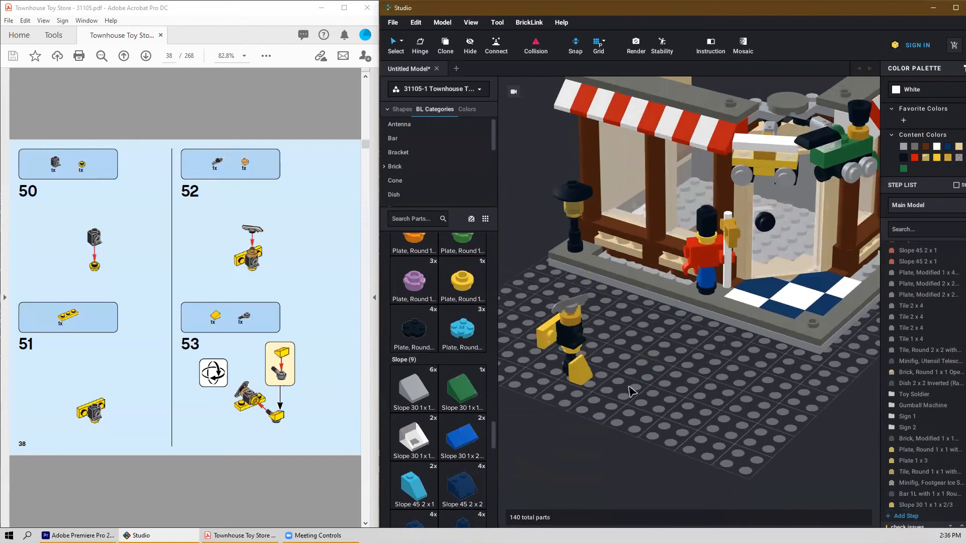
Step: Group the seven parts of the small plane into a submodel named "Toy Plane" and rotate it to lie flat on the baseplate
{"action": "right_click_drag", "start_coordinate": [597, 405], "coordinate": [662, 383]}
{"action": "left_click_drag", "start_coordinate": [662, 227], "coordinate": [565, 351]}
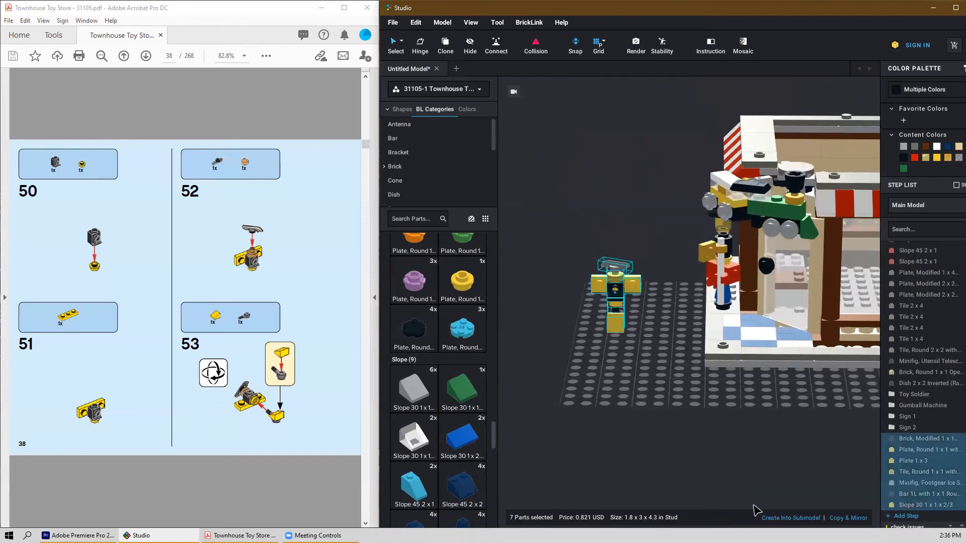
{"action": "left_click", "coordinate": [799, 519]}
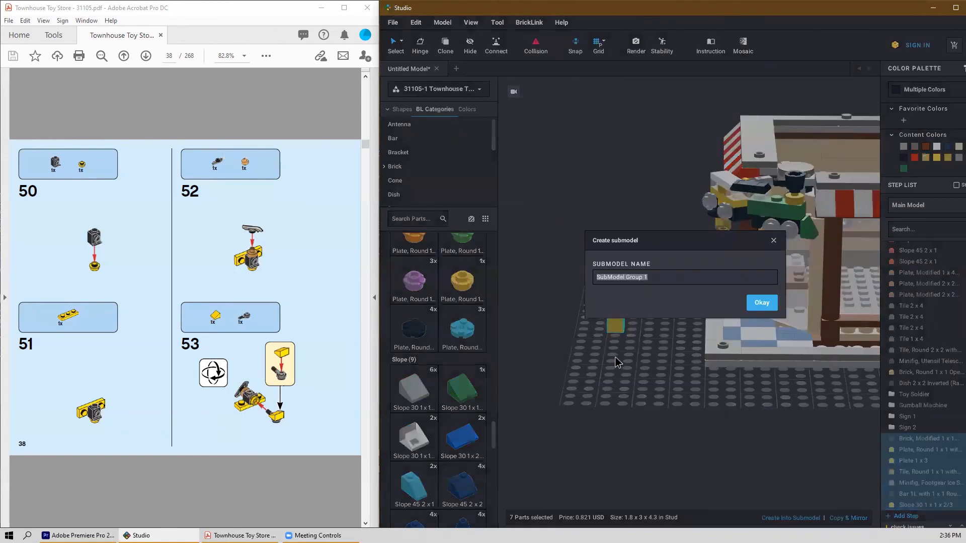
{"action": "type", "text": "Toy Plane"}
{"action": "key", "text": "Return"}
{"action": "key", "text": "Up"}
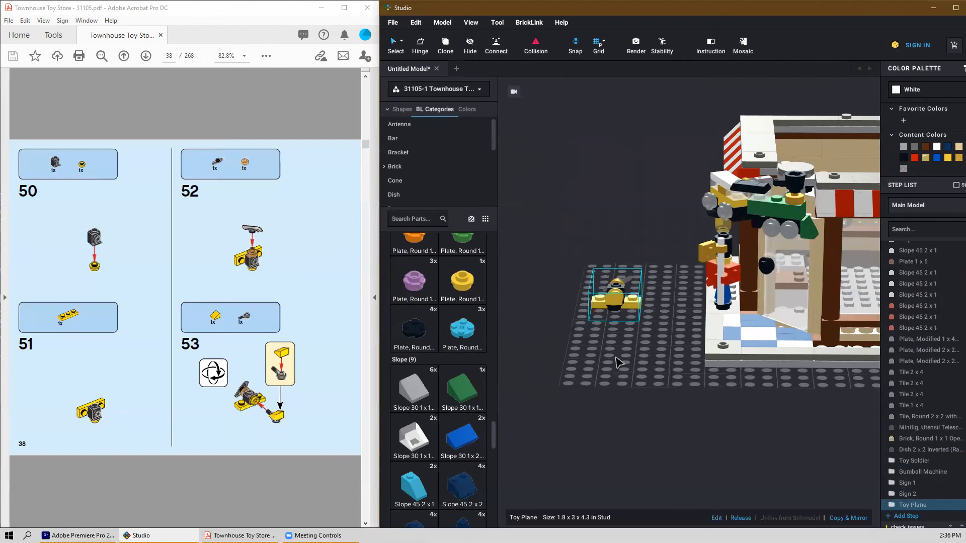
Step: Following instruction step 55, add the black minifig telescope from the parts palette and stand it on the white pedestal inside the shop
{"action": "scroll", "coordinate": [319, 409], "scroll_direction": "down", "scroll_amount": 1}
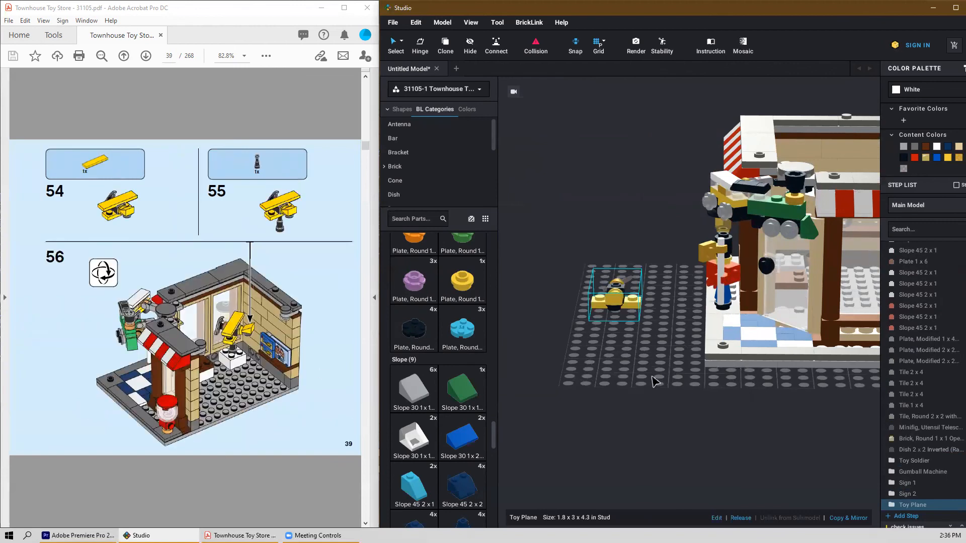
{"action": "left_click", "coordinate": [661, 397]}
{"action": "scroll", "coordinate": [473, 428], "scroll_direction": "up", "scroll_amount": 12}
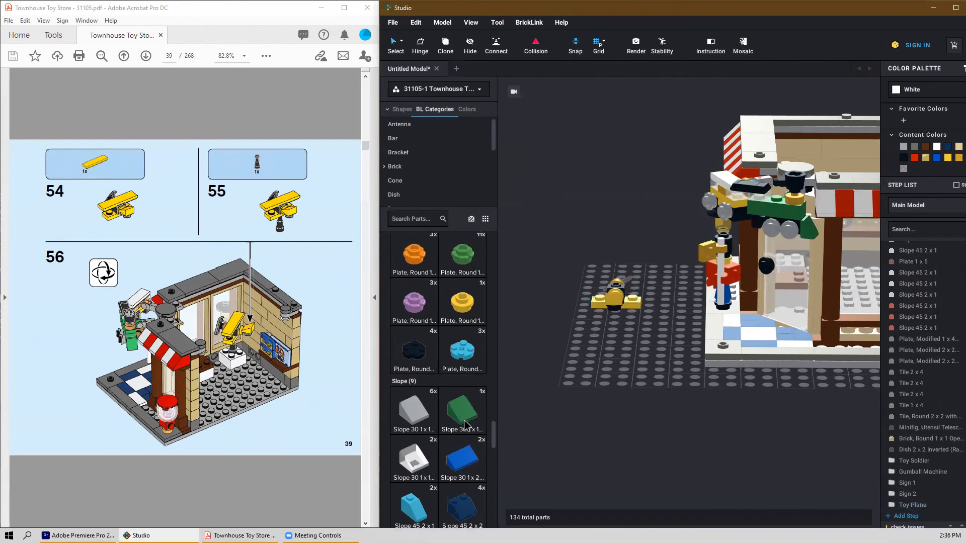
{"action": "scroll", "coordinate": [458, 414], "scroll_direction": "up", "scroll_amount": 10}
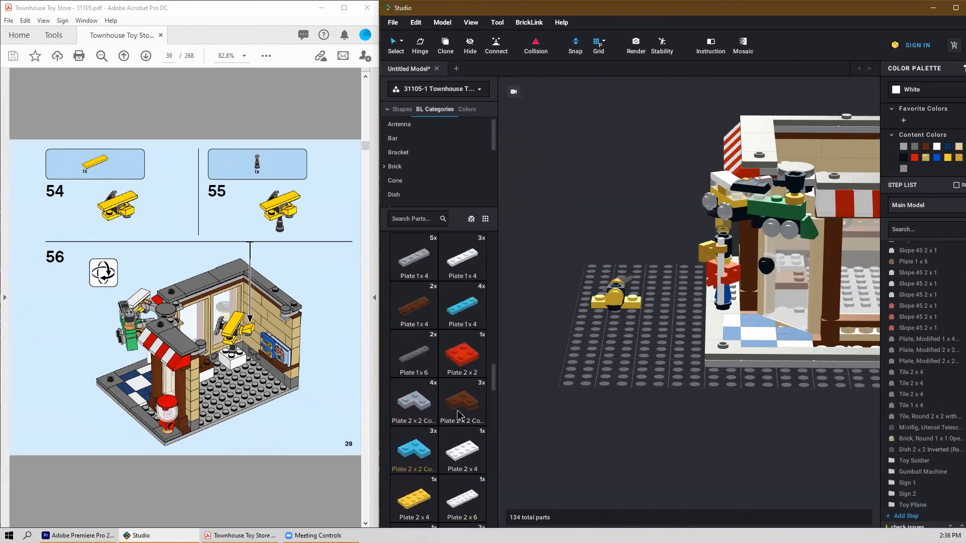
{"action": "scroll", "coordinate": [456, 408], "scroll_direction": "up", "scroll_amount": 10}
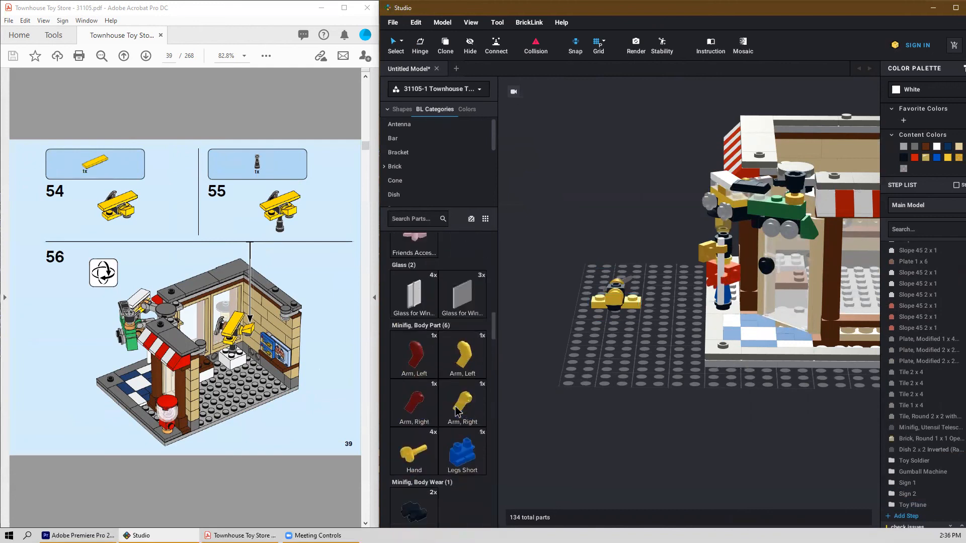
{"action": "scroll", "coordinate": [452, 406], "scroll_direction": "up", "scroll_amount": 10}
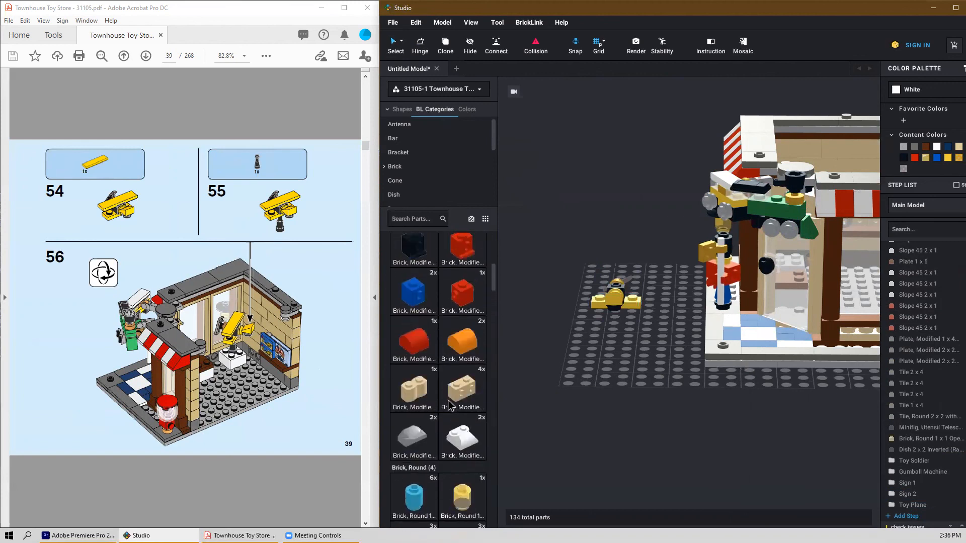
{"action": "scroll", "coordinate": [443, 404], "scroll_direction": "up", "scroll_amount": 1}
{"action": "scroll", "coordinate": [448, 397], "scroll_direction": "down", "scroll_amount": 4}
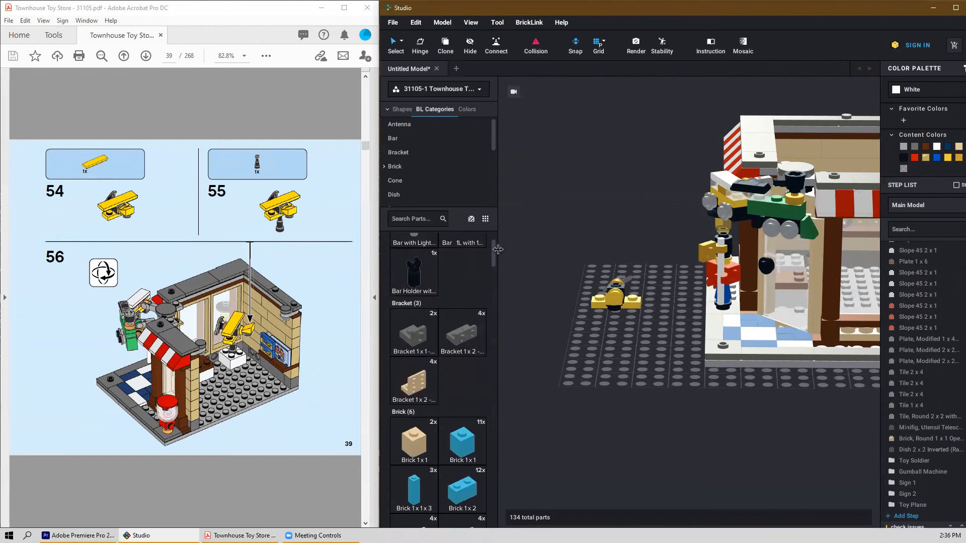
{"action": "left_click_drag", "start_coordinate": [493, 250], "coordinate": [478, 447]}
{"action": "scroll", "coordinate": [447, 433], "scroll_direction": "down", "scroll_amount": 15}
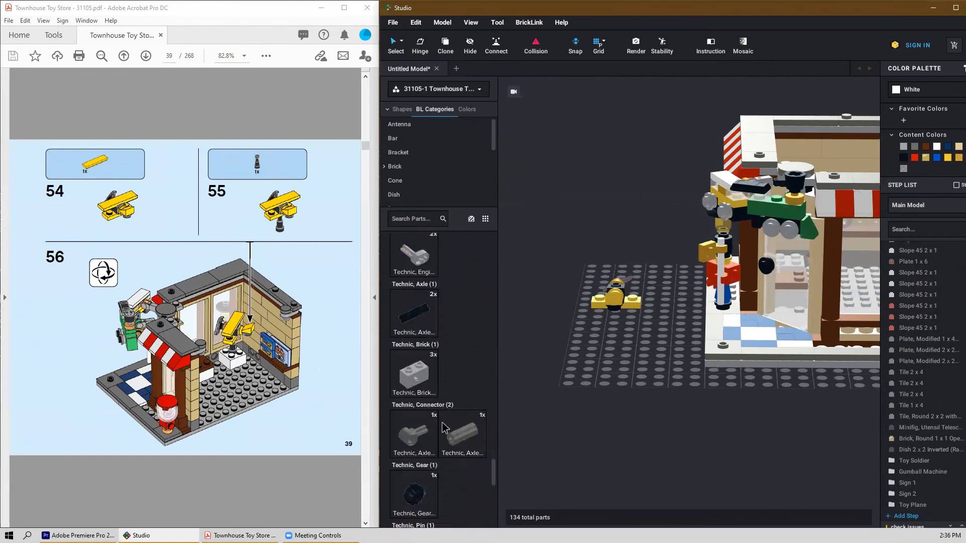
{"action": "scroll", "coordinate": [445, 433], "scroll_direction": "down", "scroll_amount": 12}
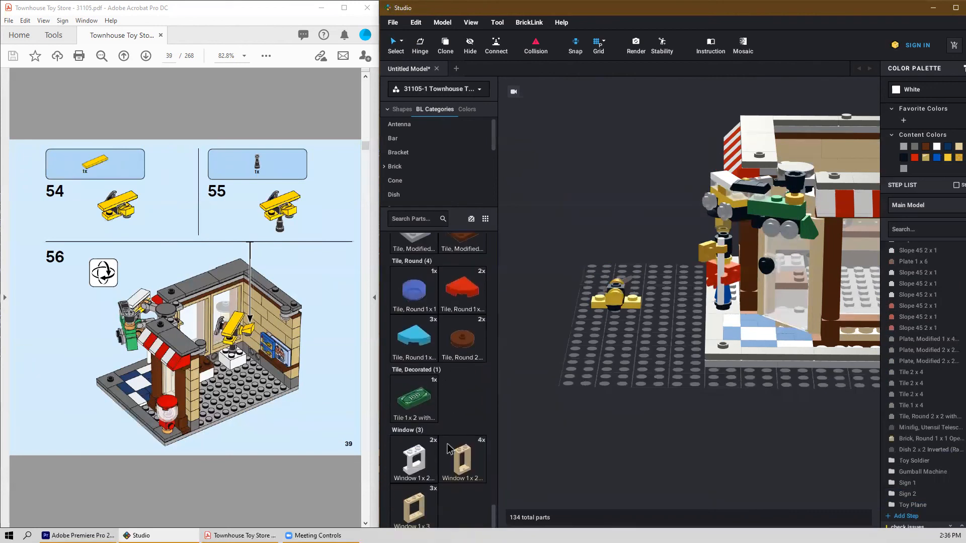
{"action": "scroll", "coordinate": [446, 437], "scroll_direction": "up", "scroll_amount": 10}
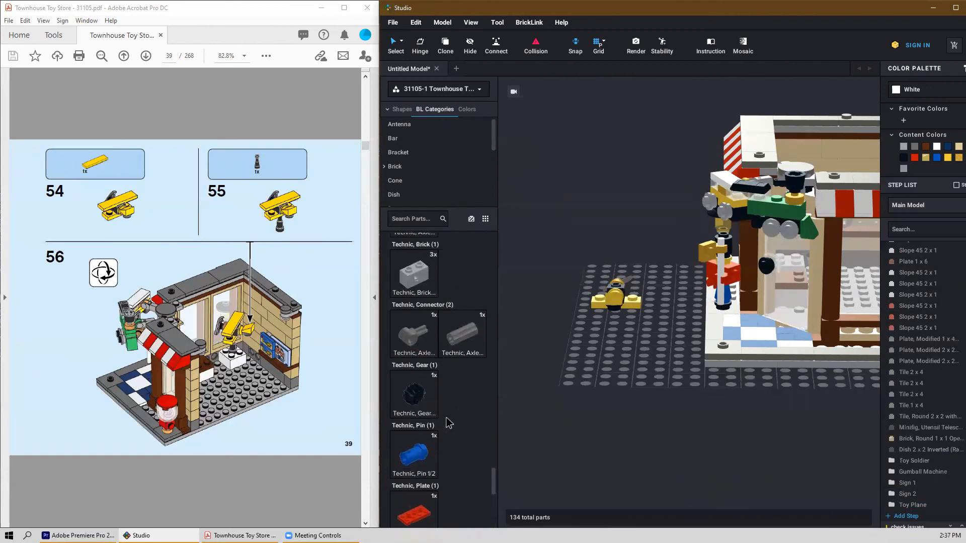
{"action": "scroll", "coordinate": [447, 421], "scroll_direction": "up", "scroll_amount": 10}
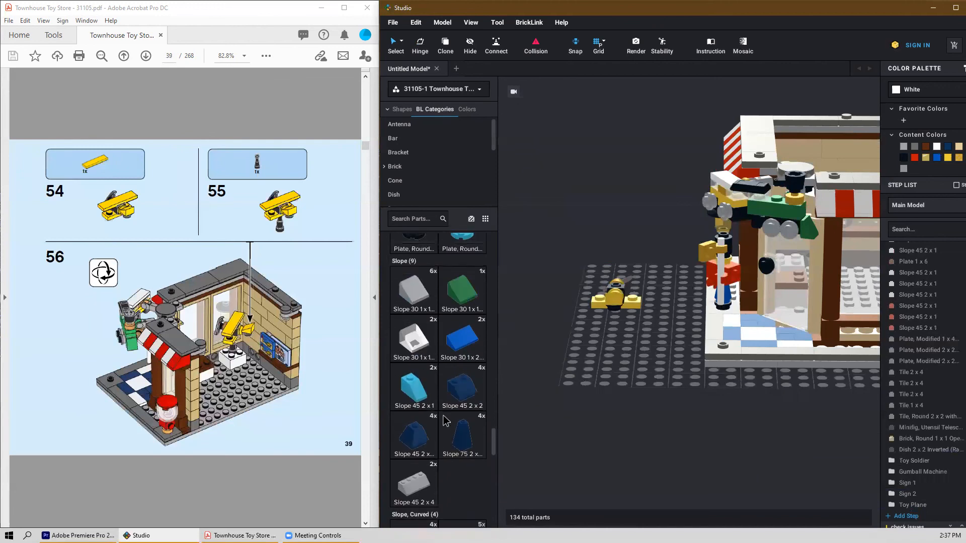
{"action": "scroll", "coordinate": [439, 418], "scroll_direction": "up", "scroll_amount": 12}
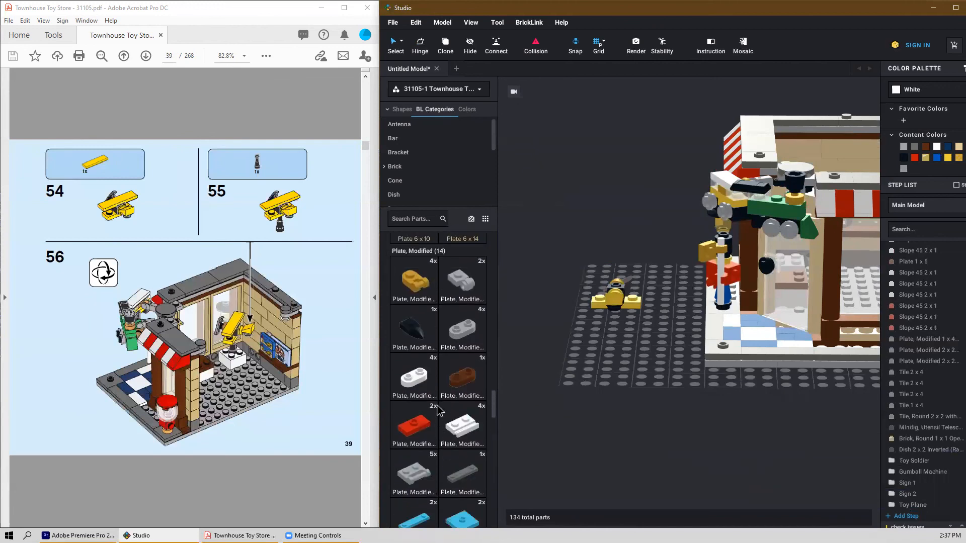
{"action": "scroll", "coordinate": [436, 409], "scroll_direction": "up", "scroll_amount": 10}
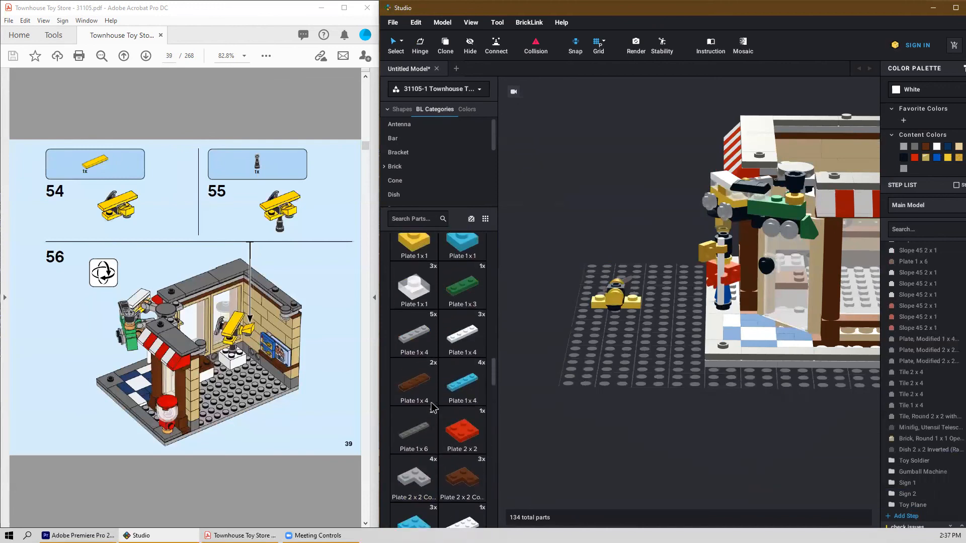
{"action": "scroll", "coordinate": [433, 404], "scroll_direction": "up", "scroll_amount": 4}
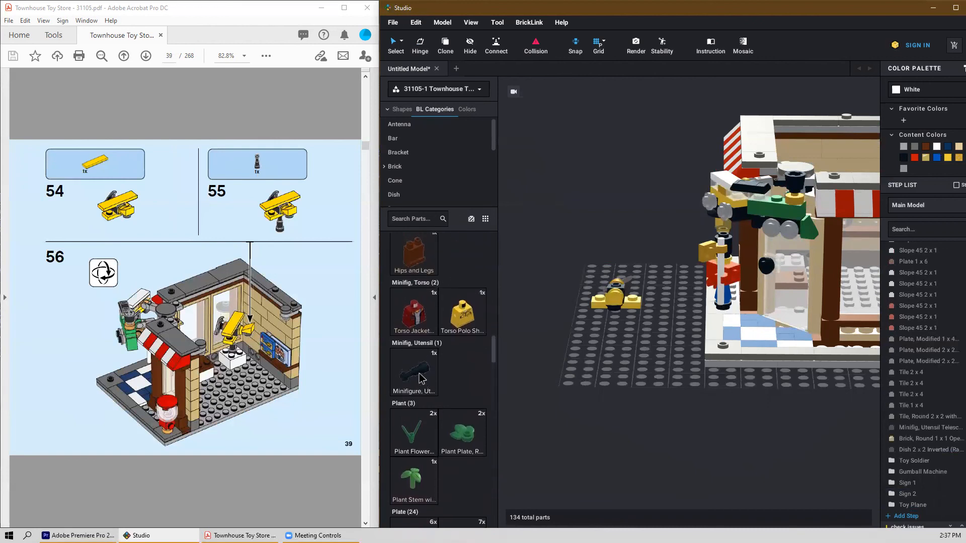
{"action": "left_click", "coordinate": [420, 377]}
{"action": "right_click_drag", "start_coordinate": [785, 387], "coordinate": [749, 386]}
{"action": "right_click_drag", "start_coordinate": [539, 299], "coordinate": [576, 297]}
{"action": "key", "text": "Escape"}
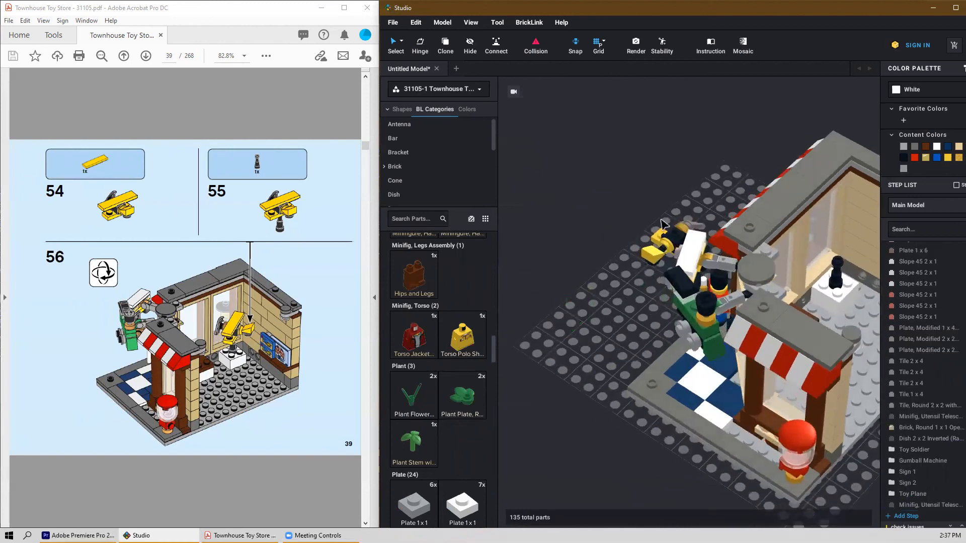
Step: Place one yellow Tile 1 x 4 across the top of the toy plane as its upper wing in the main model
{"action": "scroll", "coordinate": [612, 289], "scroll_direction": "up", "scroll_amount": 3}
{"action": "right_click_drag", "start_coordinate": [612, 289], "coordinate": [647, 297]}
{"action": "scroll", "coordinate": [443, 390], "scroll_direction": "down", "scroll_amount": 10}
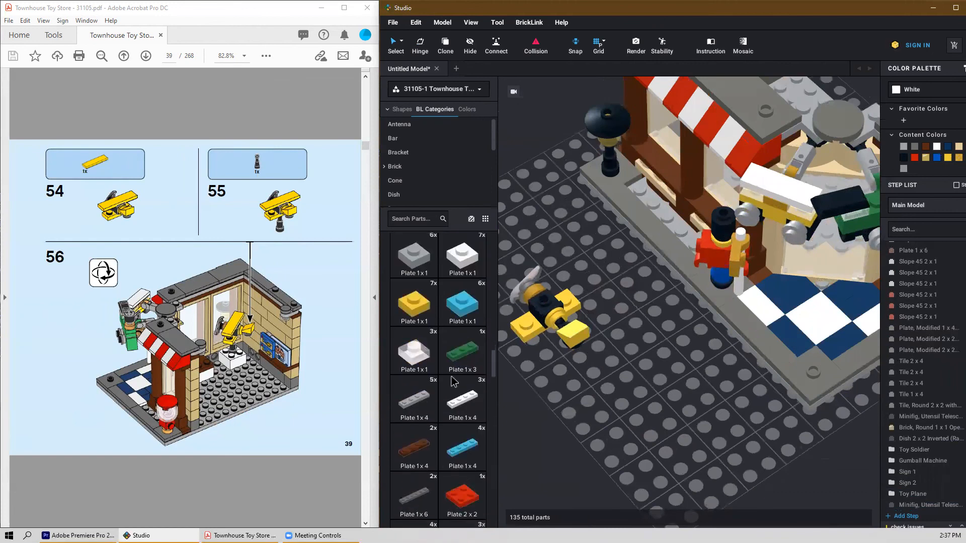
{"action": "scroll", "coordinate": [456, 383], "scroll_direction": "down", "scroll_amount": 15}
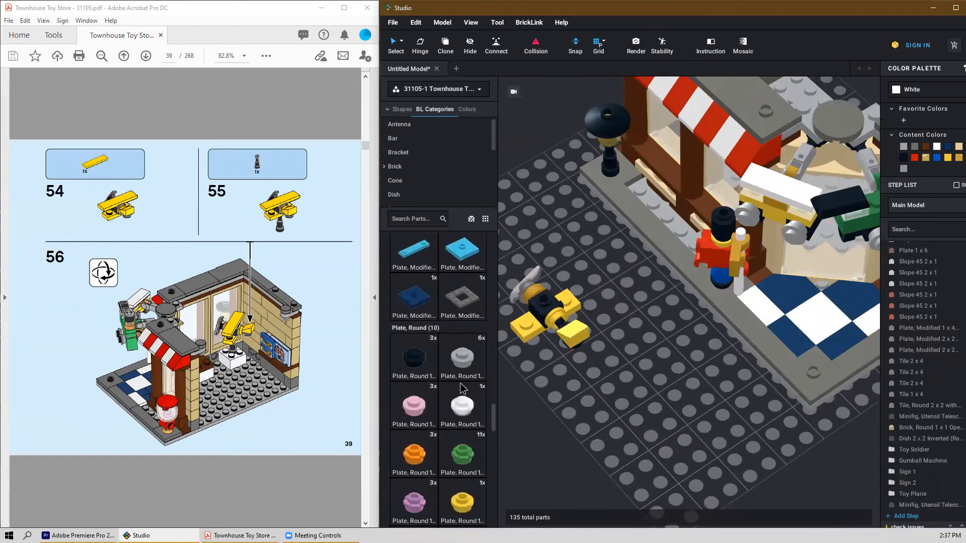
{"action": "scroll", "coordinate": [453, 422], "scroll_direction": "down", "scroll_amount": 12}
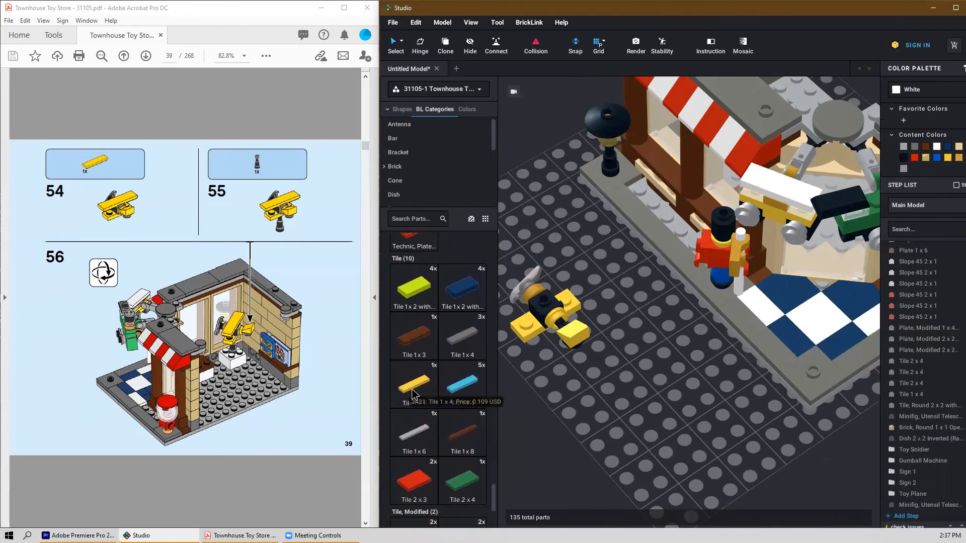
{"action": "left_click_drag", "start_coordinate": [413, 391], "coordinate": [551, 293]}
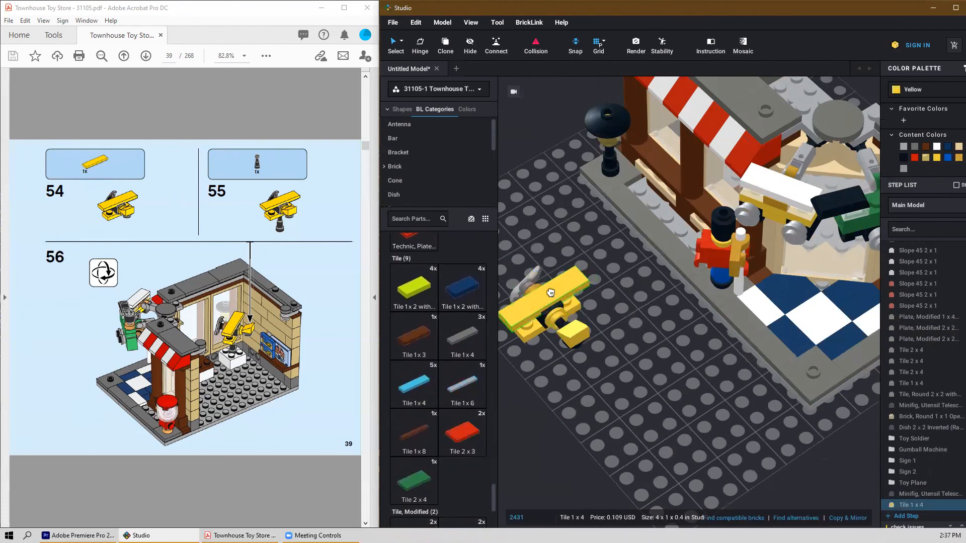
{"action": "left_click", "coordinate": [550, 293]}
{"action": "right_click", "coordinate": [629, 360]}
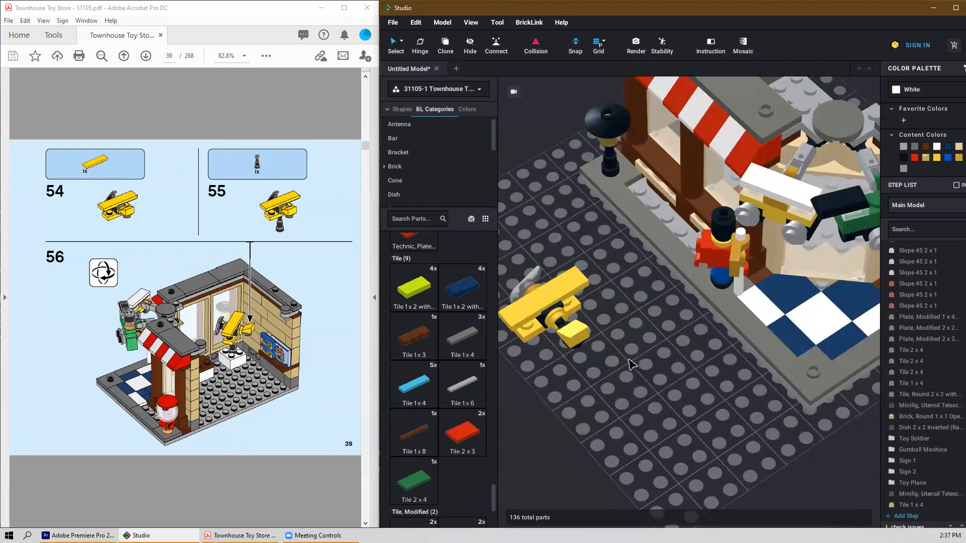
{"action": "left_click", "coordinate": [593, 400]}
{"action": "scroll", "coordinate": [583, 397], "scroll_direction": "down", "scroll_amount": 3}
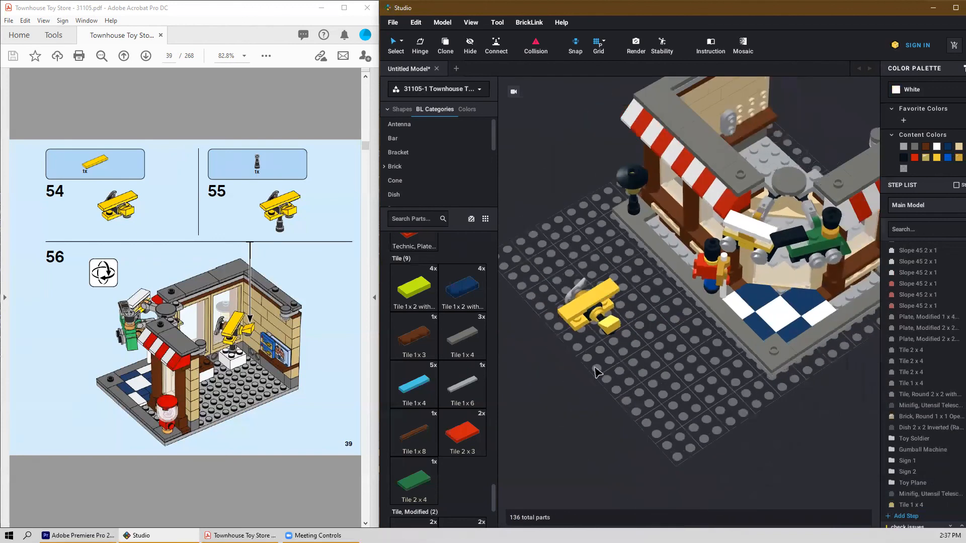
Step: Take the yellow Tile 1 x 4 off the toy plane and delete it from the main model
{"action": "left_click", "coordinate": [612, 295]}
{"action": "left_click_drag", "start_coordinate": [613, 295], "coordinate": [588, 371]}
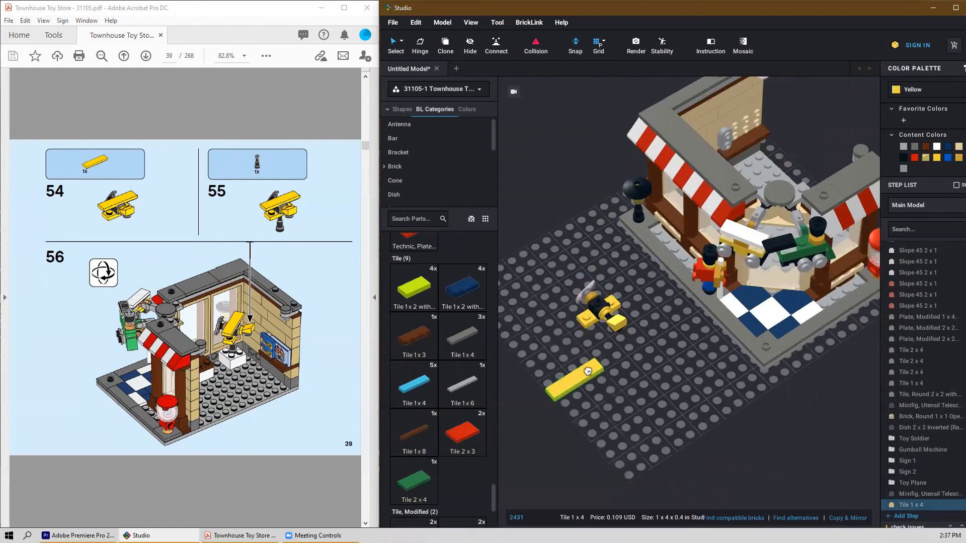
{"action": "left_click", "coordinate": [611, 328]}
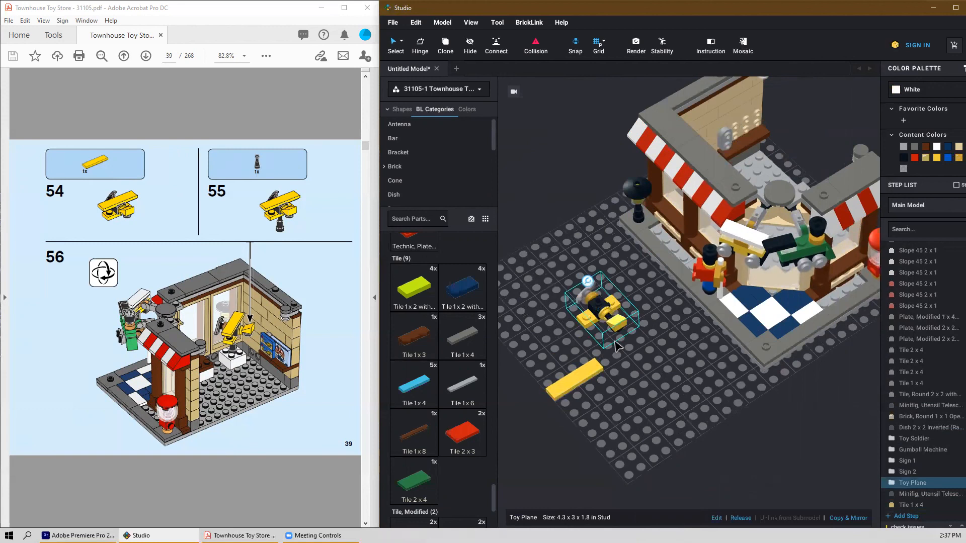
{"action": "double_click", "coordinate": [607, 315]}
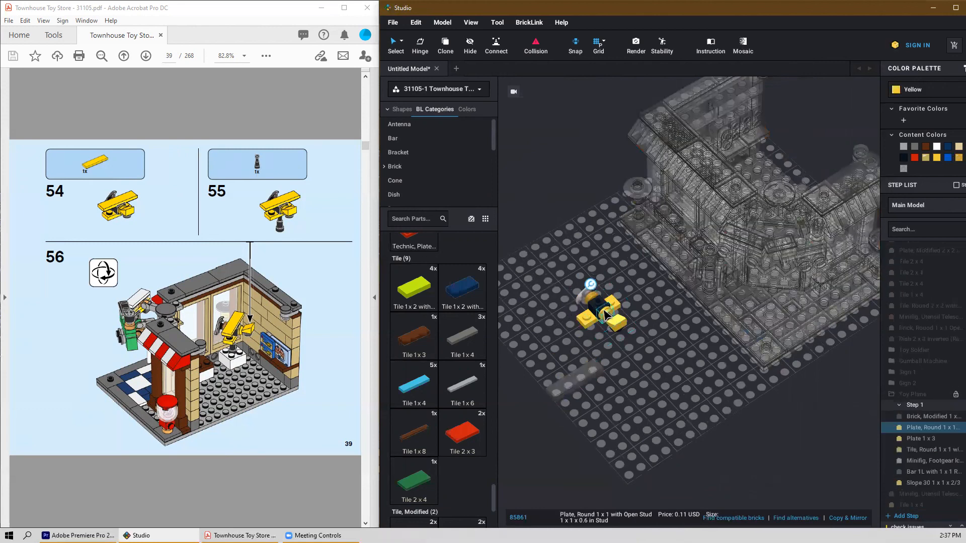
{"action": "left_click", "coordinate": [566, 243]}
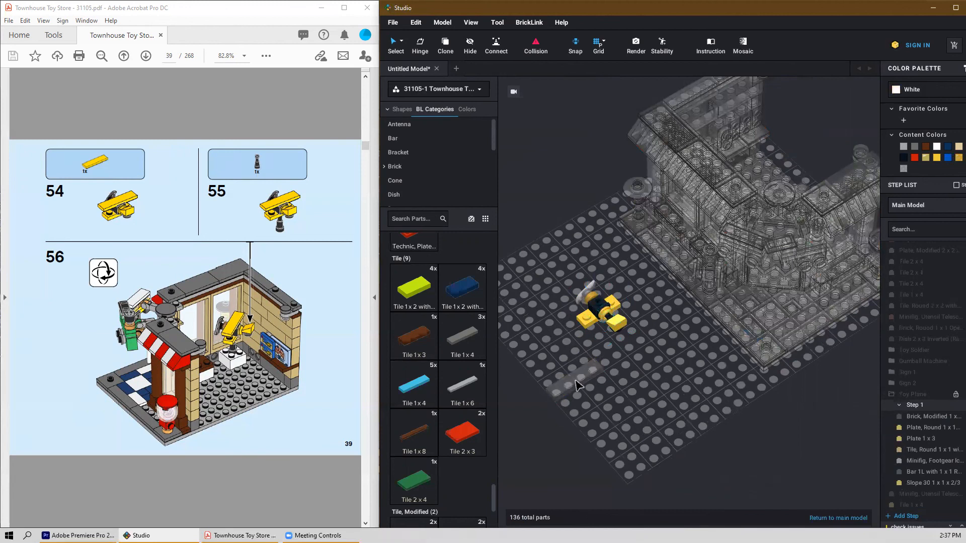
{"action": "double_click", "coordinate": [666, 435]}
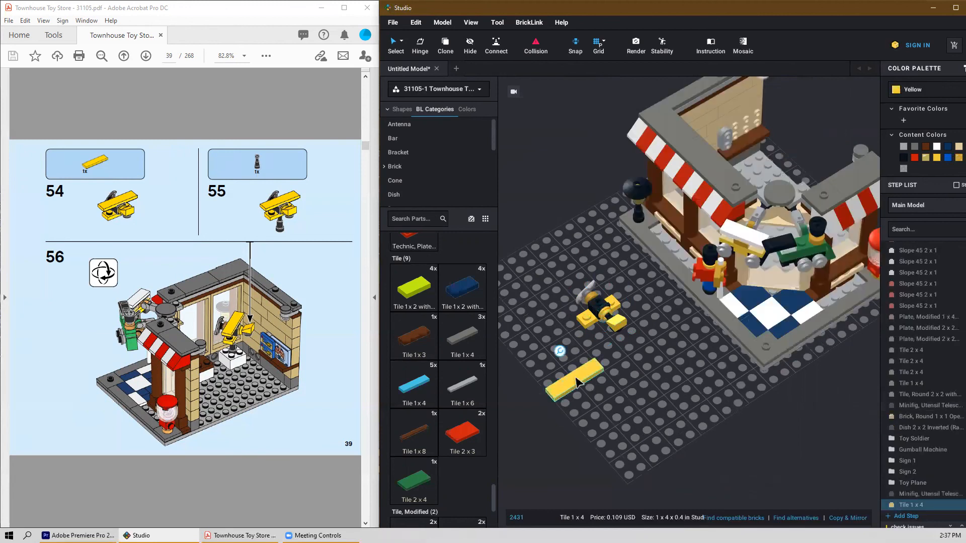
Step: Following step 54, add one yellow Tile 1 x 4 as the upper wing inside the Toy Plane submodel and return to the main model
{"action": "left_click", "coordinate": [616, 317]}
{"action": "double_click", "coordinate": [598, 310]}
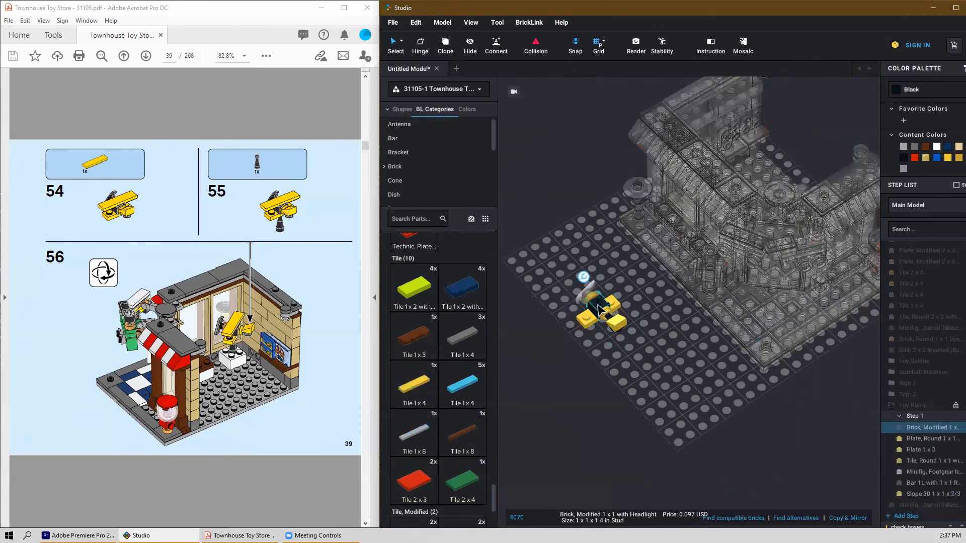
{"action": "left_click", "coordinate": [647, 308]}
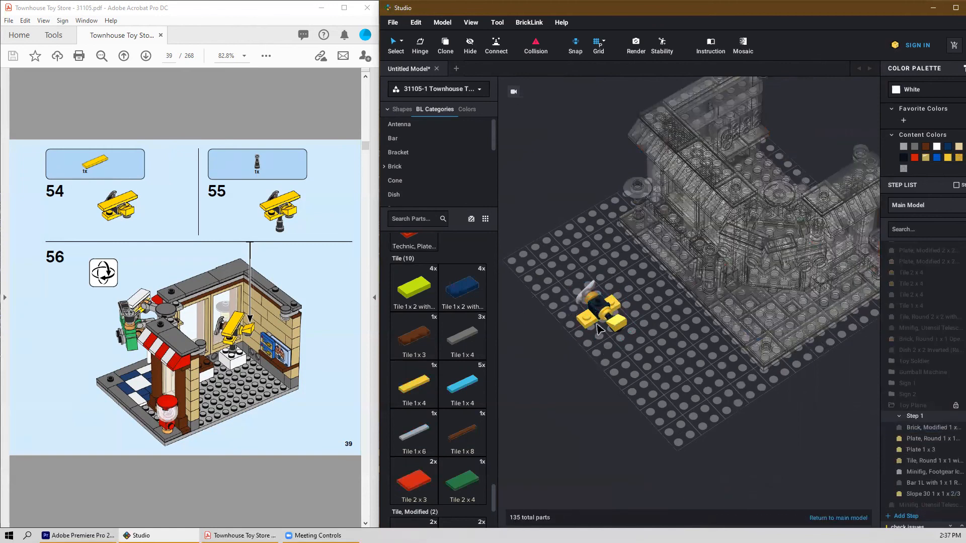
{"action": "left_click_drag", "start_coordinate": [420, 393], "coordinate": [603, 300]}
{"action": "key", "text": "Right"}
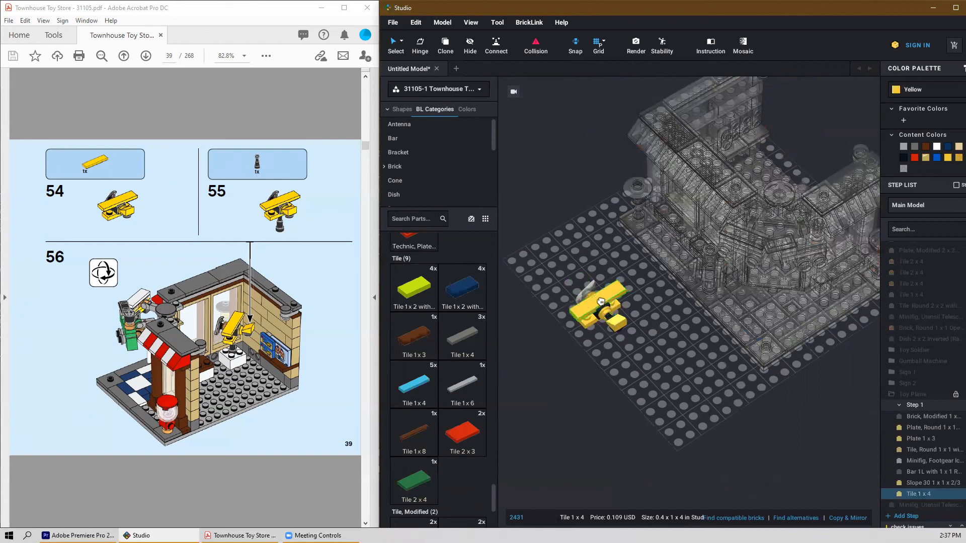
{"action": "left_click", "coordinate": [620, 392]}
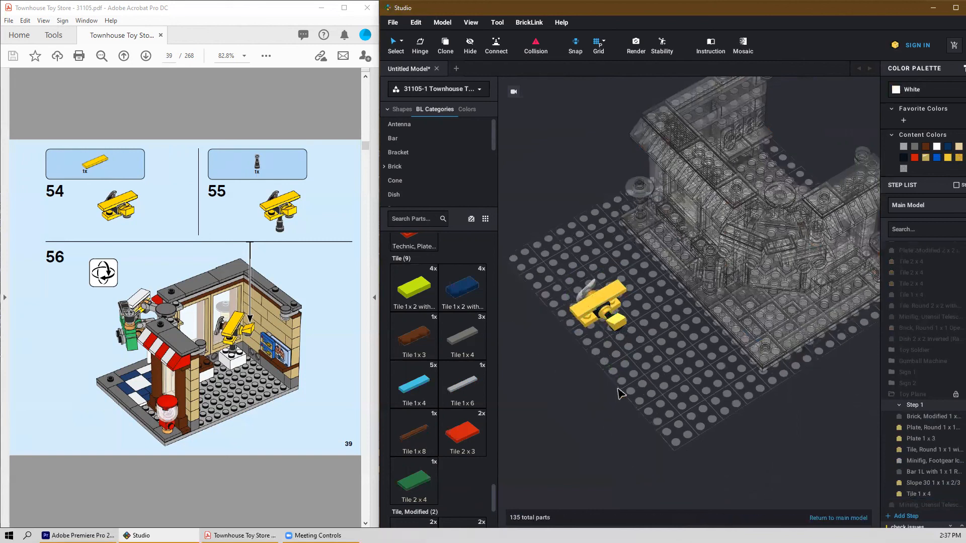
{"action": "double_click", "coordinate": [639, 373]}
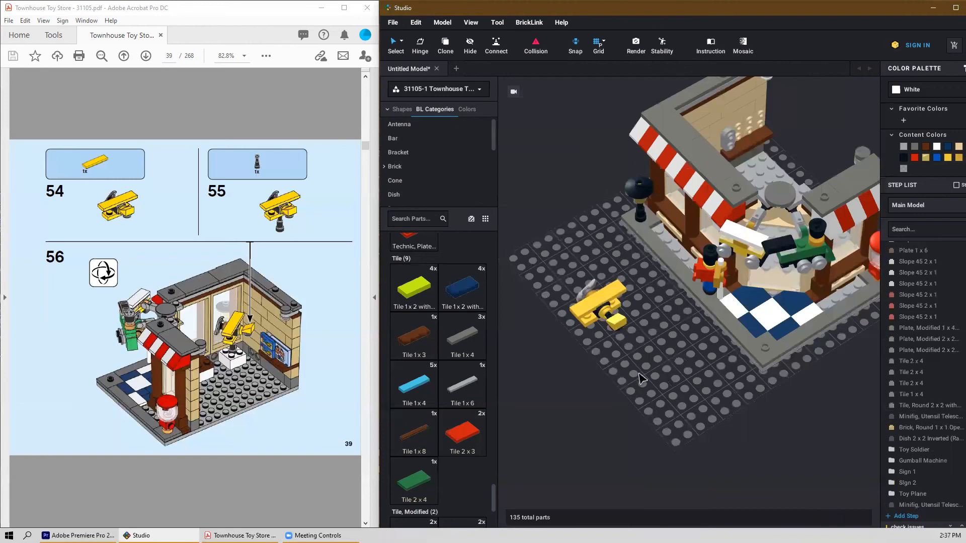
Step: Move the Toy Plane submodel into the shop and place it on top of the black telescope on the white pedestal
{"action": "right_click_drag", "start_coordinate": [686, 408], "coordinate": [577, 363]}
{"action": "left_click", "coordinate": [604, 279]}
{"action": "left_click_drag", "start_coordinate": [699, 231], "coordinate": [808, 338]}
{"action": "scroll", "coordinate": [800, 398], "scroll_direction": "up", "scroll_amount": 3}
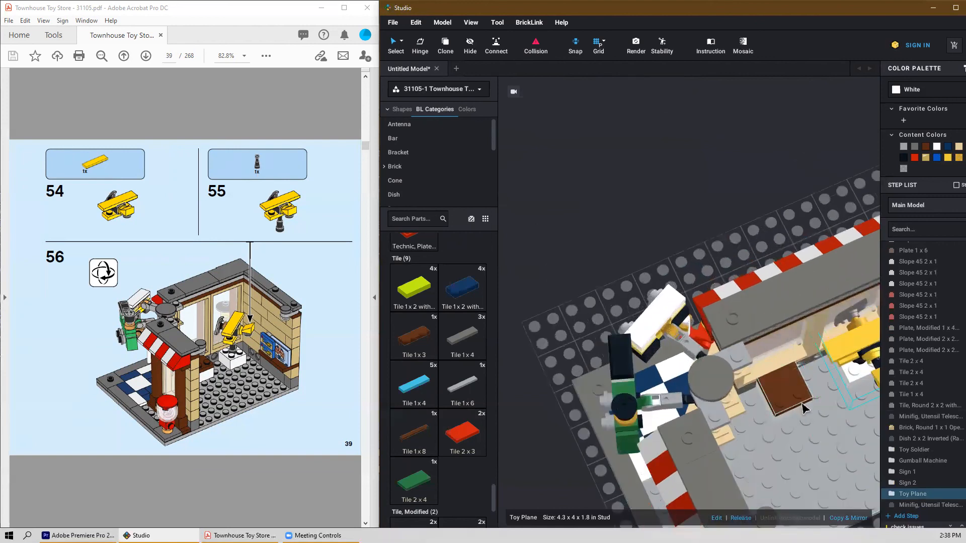
{"action": "middle_click_drag", "start_coordinate": [826, 393], "coordinate": [708, 373]}
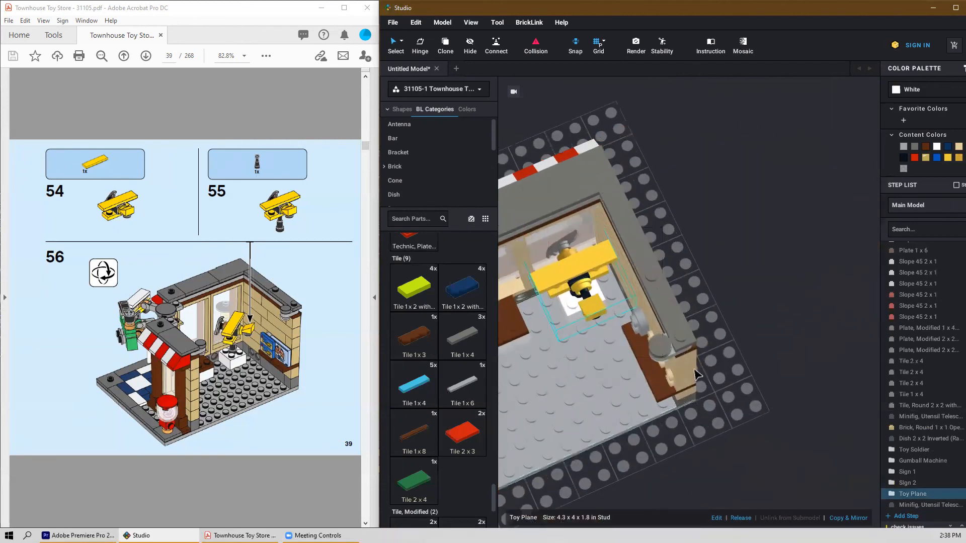
Step: Try different orientations of the Toy Plane on the black telescope by rotating it with Hinge
{"action": "left_click_drag", "start_coordinate": [581, 330], "coordinate": [513, 284]}
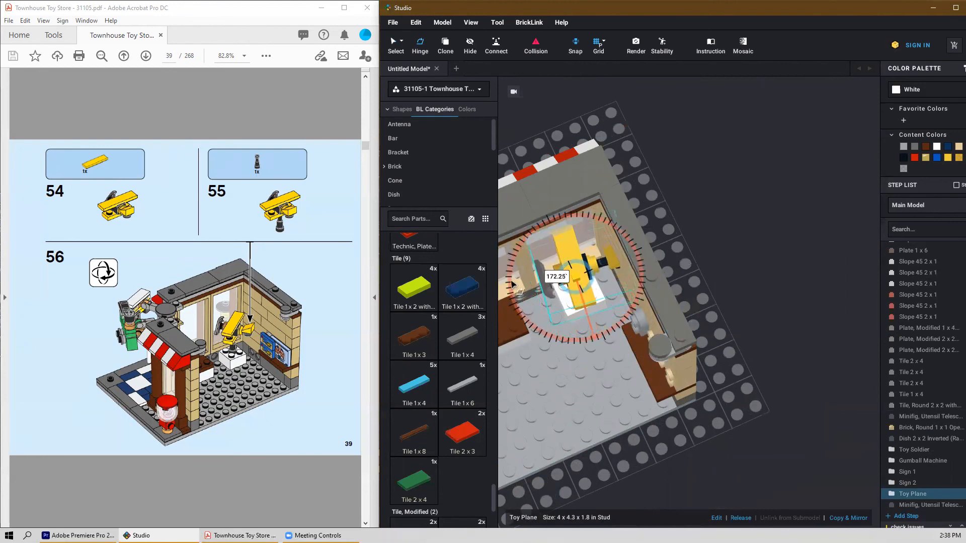
{"action": "right_click_drag", "start_coordinate": [523, 303], "coordinate": [654, 318]}
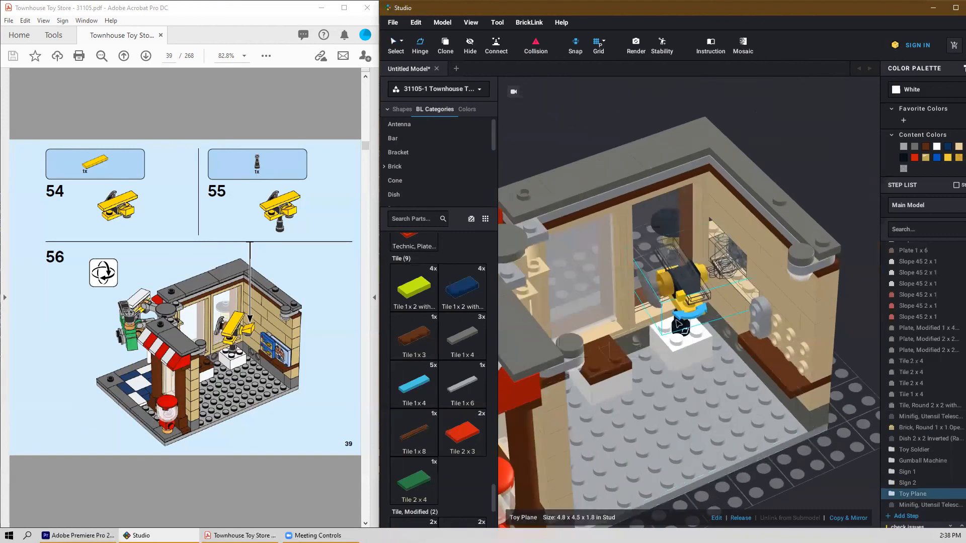
{"action": "left_click_drag", "start_coordinate": [653, 318], "coordinate": [587, 248]}
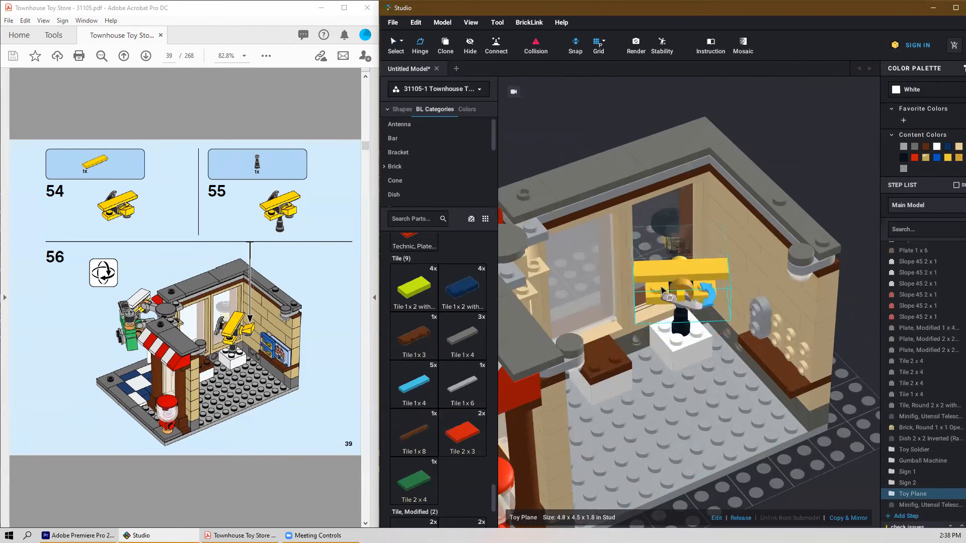
{"action": "scroll", "coordinate": [669, 289], "scroll_direction": "down", "scroll_amount": 2}
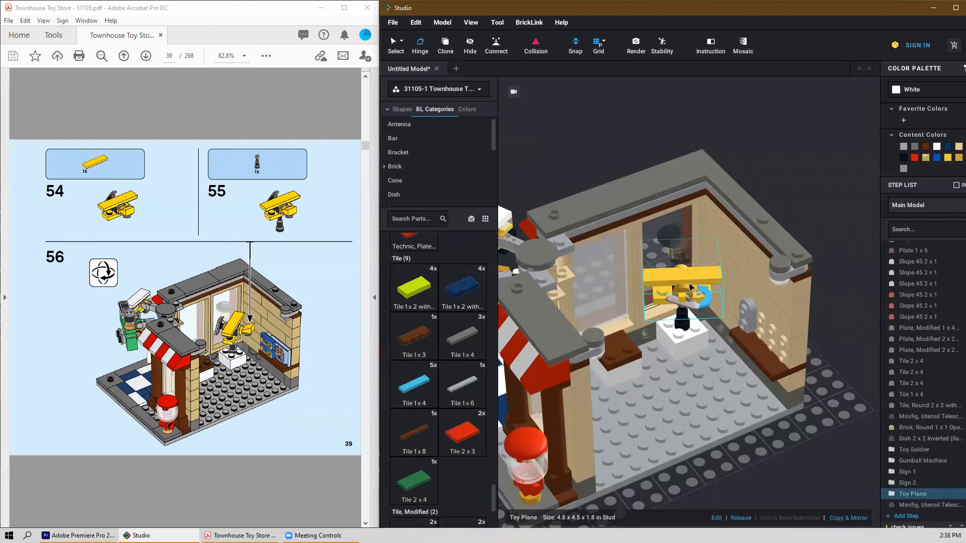
Step: Move the Toy Plane out onto the baseplate in front of the shop and rotate it with Hinge
{"action": "left_click_drag", "start_coordinate": [672, 292], "coordinate": [838, 484]}
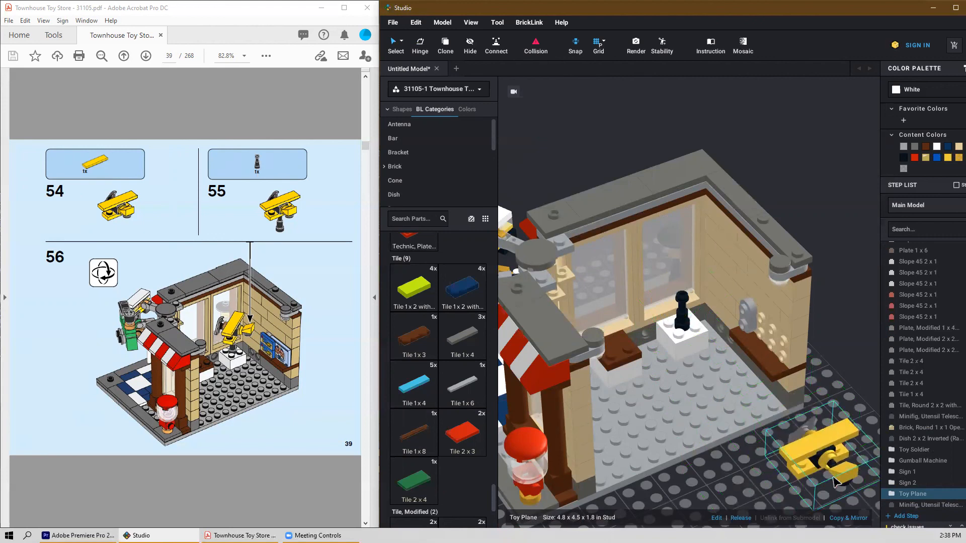
{"action": "key", "text": "h"}
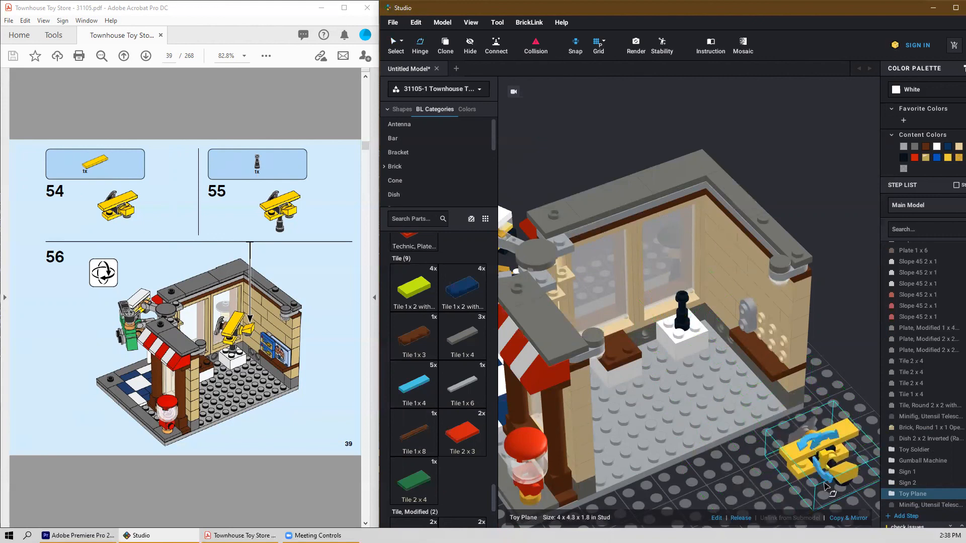
{"action": "left_click_drag", "start_coordinate": [802, 450], "coordinate": [758, 490]}
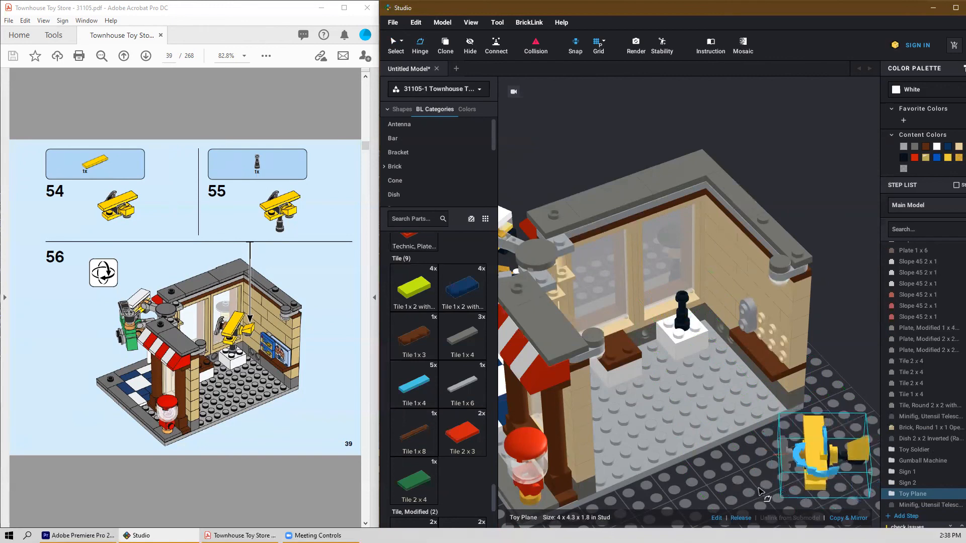
{"action": "key", "text": "Escape"}
Step: Put the Toy Plane back on the telescope inside the shop and rotate its tail away from the side wall
{"action": "left_click_drag", "start_coordinate": [813, 465], "coordinate": [700, 294]}
{"action": "key", "text": "h"}
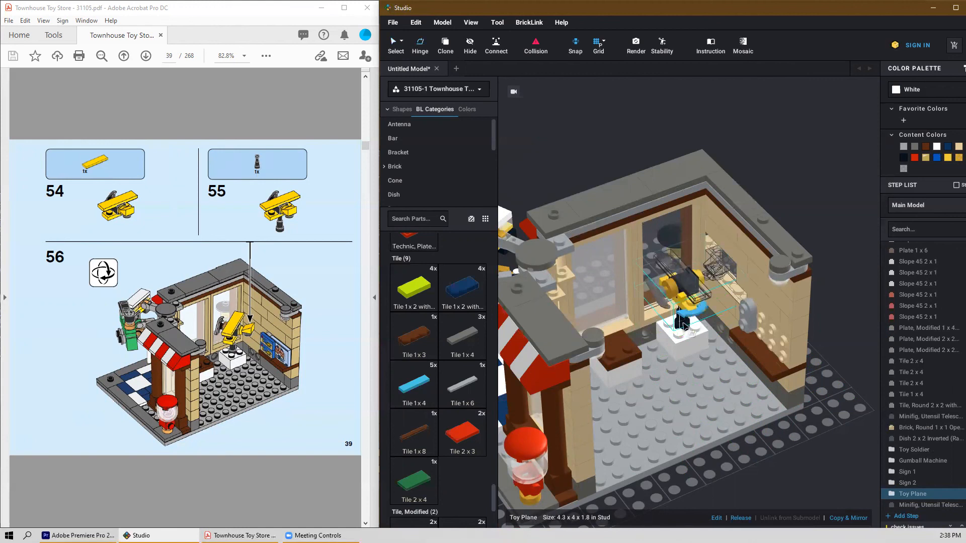
{"action": "left_click_drag", "start_coordinate": [692, 318], "coordinate": [572, 351]}
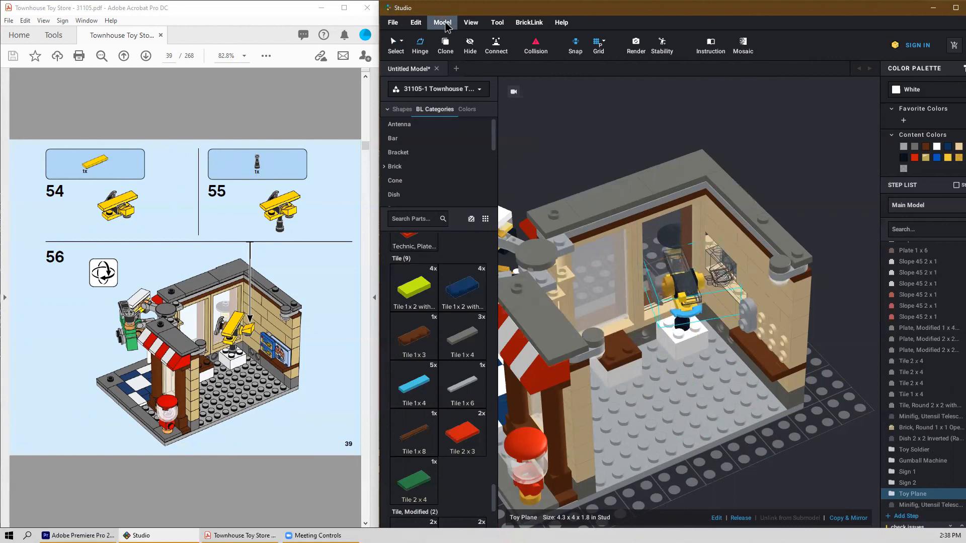
{"action": "left_click_drag", "start_coordinate": [695, 320], "coordinate": [676, 342]}
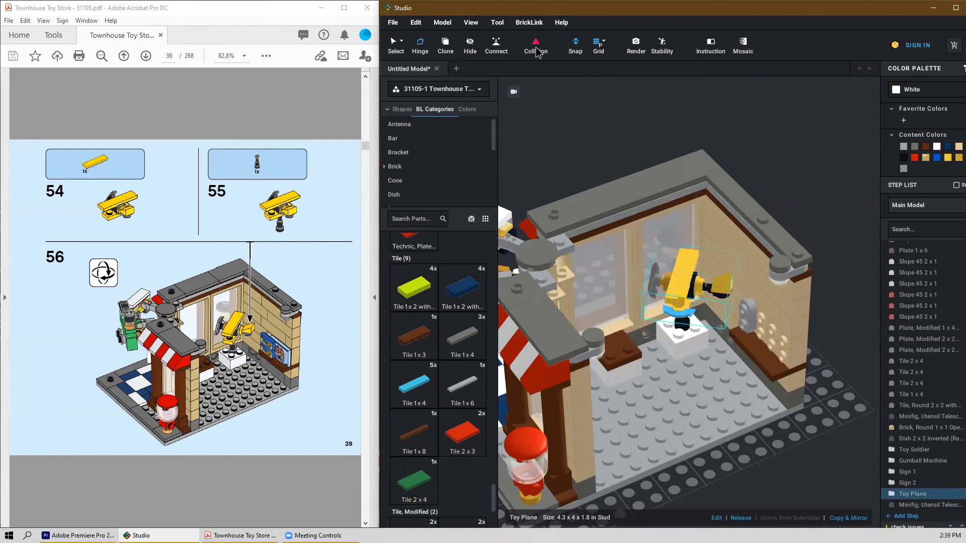
Step: Take the black telescope and the Toy Plane out onto the baseplate, and restack both on the white pedestal
{"action": "left_click", "coordinate": [537, 48]}
{"action": "scroll", "coordinate": [800, 393], "scroll_direction": "up", "scroll_amount": 4}
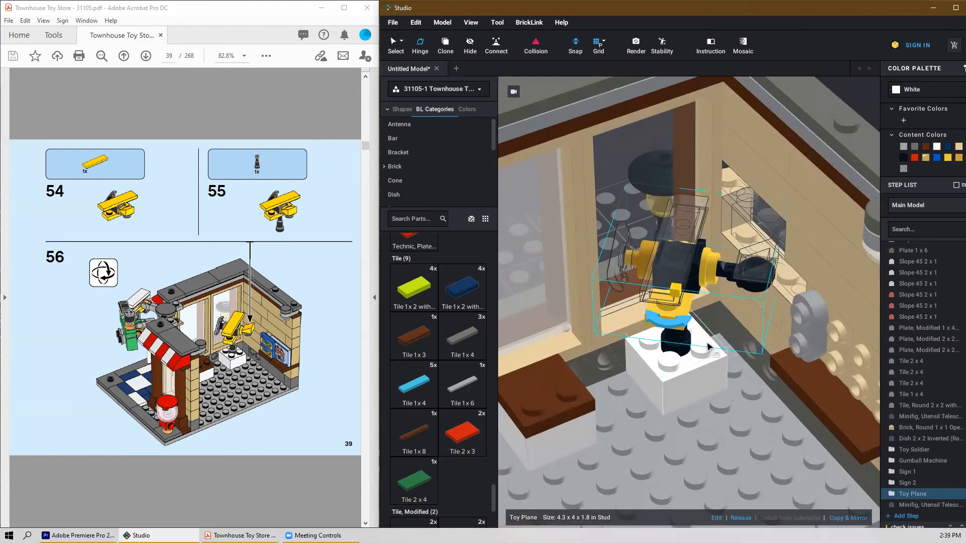
{"action": "right_click_drag", "start_coordinate": [738, 308], "coordinate": [679, 331]}
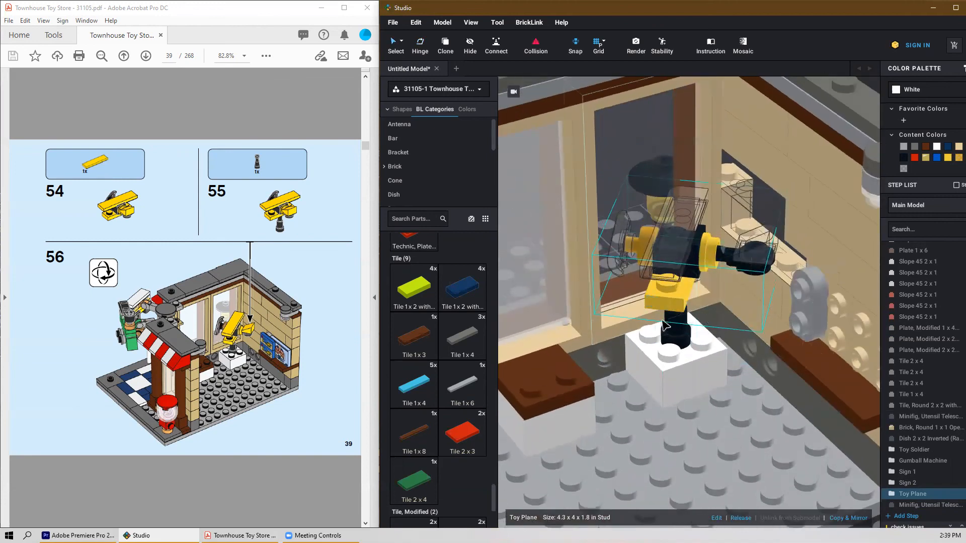
{"action": "left_click", "coordinate": [676, 336]}
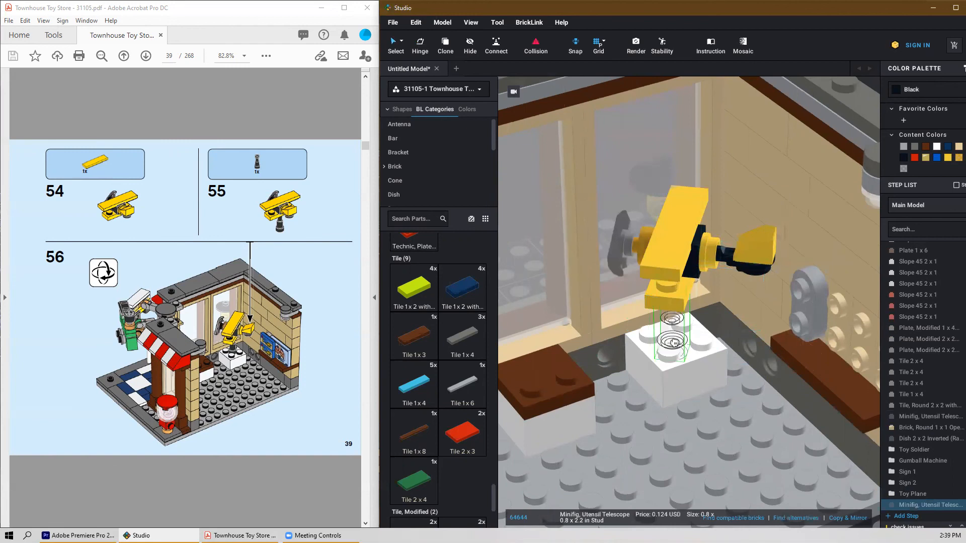
{"action": "left_click_drag", "start_coordinate": [683, 337], "coordinate": [800, 473]}
{"action": "scroll", "coordinate": [710, 333], "scroll_direction": "down", "scroll_amount": 5}
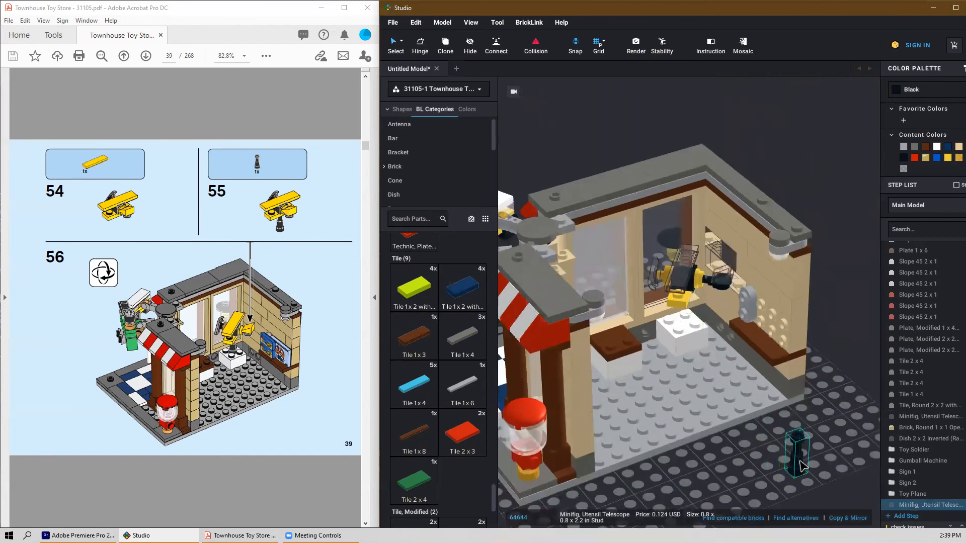
{"action": "left_click", "coordinate": [683, 269]}
{"action": "left_click_drag", "start_coordinate": [706, 369], "coordinate": [693, 492]}
{"action": "left_click_drag", "start_coordinate": [804, 472], "coordinate": [672, 339]}
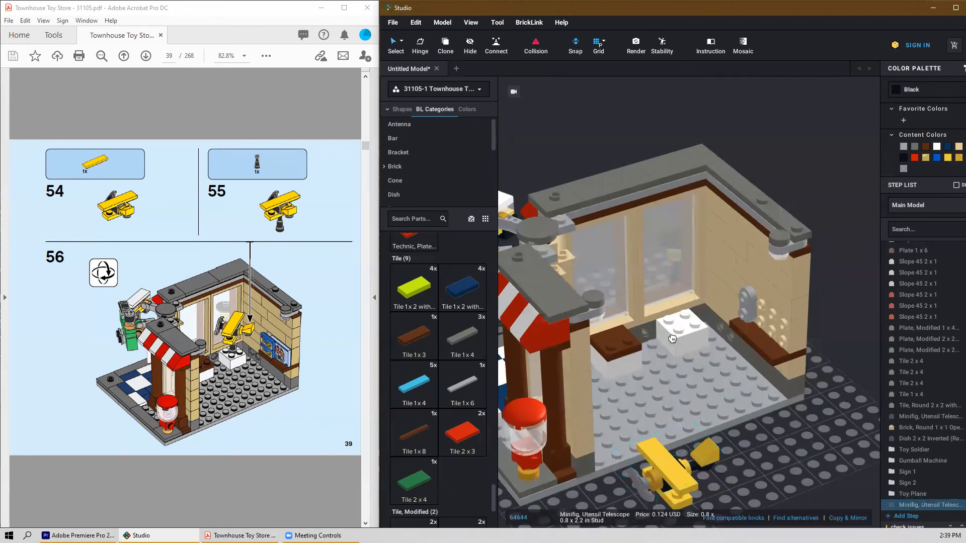
{"action": "left_click_drag", "start_coordinate": [685, 492], "coordinate": [692, 294]}
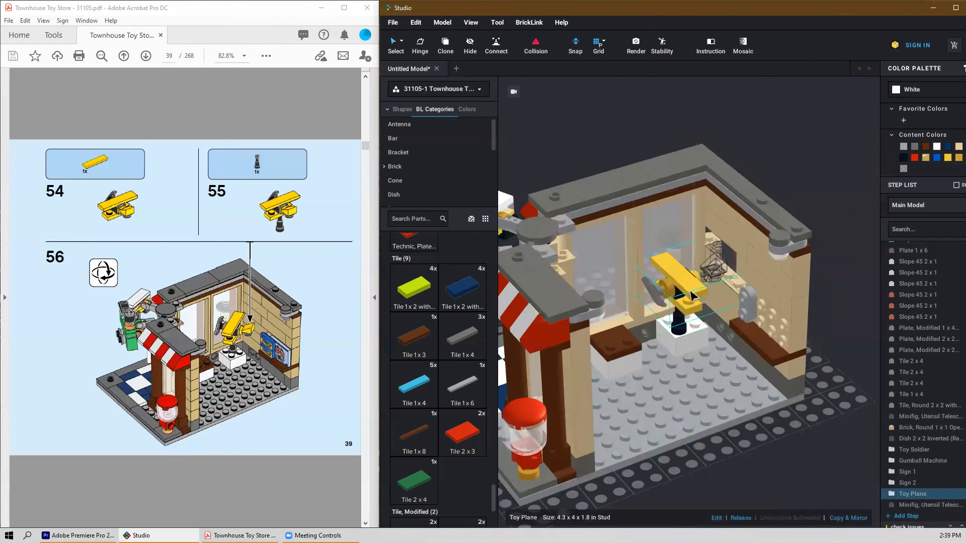
Step: Turn off collision detection and rotate the Toy Plane with Hinge so it sits diagonally on the telescope
{"action": "scroll", "coordinate": [692, 314], "scroll_direction": "up", "scroll_amount": 5}
{"action": "key", "text": "h"}
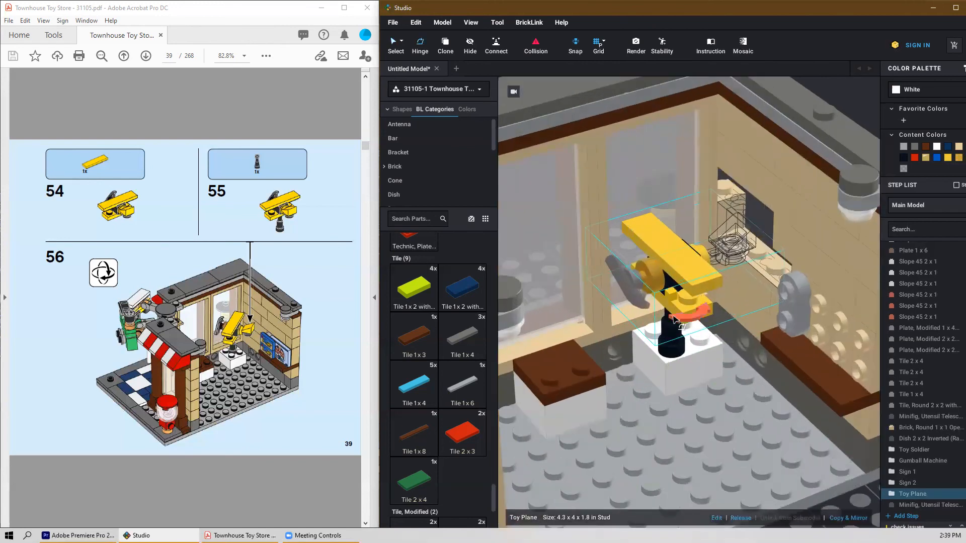
{"action": "left_click", "coordinate": [535, 50]}
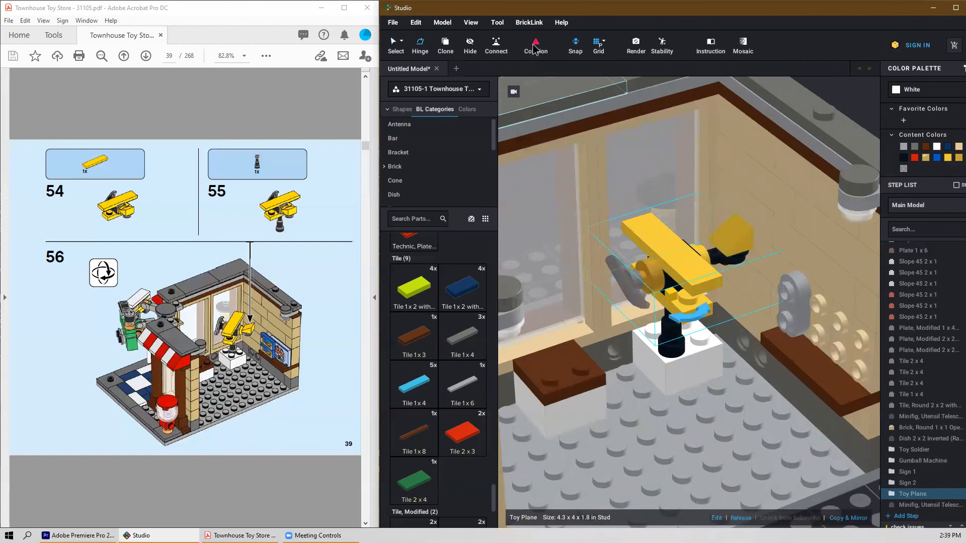
{"action": "left_click_drag", "start_coordinate": [699, 318], "coordinate": [645, 332]}
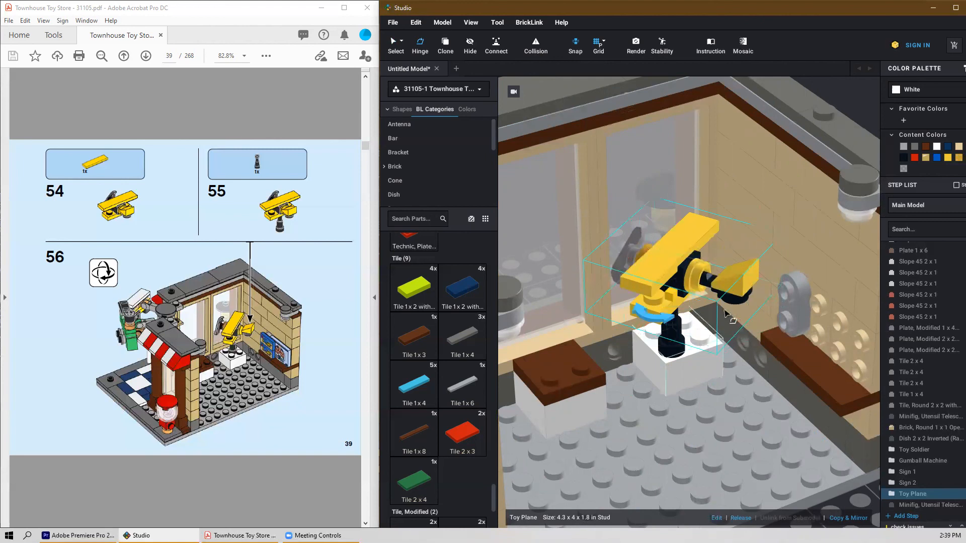
Step: Inside the Toy Plane submodel, slide the black Bar 1L and yellow Slope 30 tail closer to the body and return to the main model
{"action": "scroll", "coordinate": [726, 299], "scroll_direction": "up", "scroll_amount": 3}
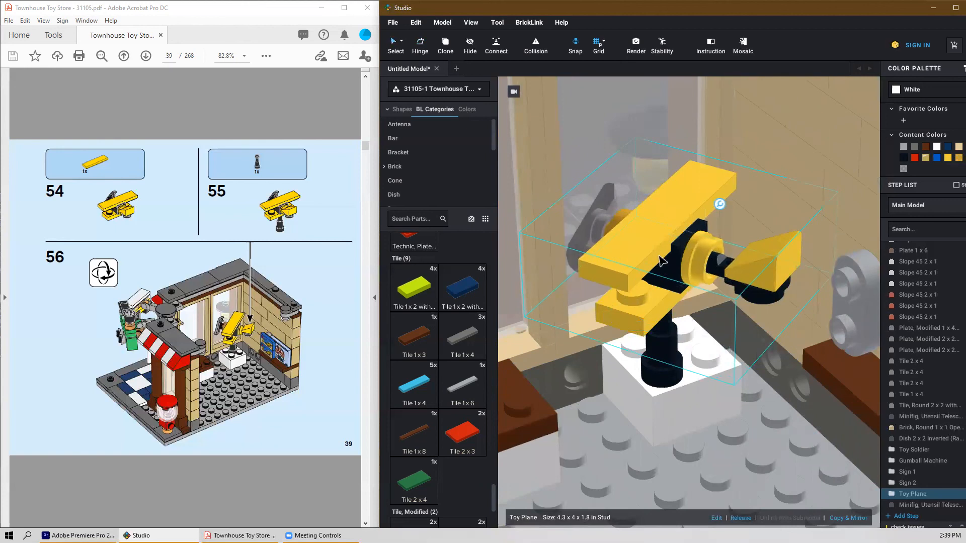
{"action": "double_click", "coordinate": [661, 259]}
{"action": "left_click", "coordinate": [749, 268]}
{"action": "left_click", "coordinate": [721, 259]}
{"action": "left_click_drag", "start_coordinate": [719, 263], "coordinate": [699, 260]}
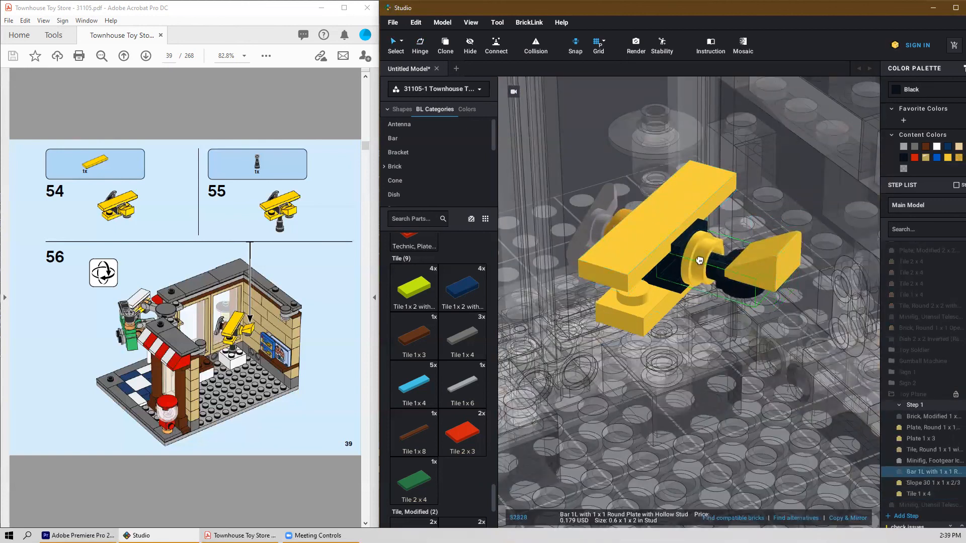
{"action": "left_click_drag", "start_coordinate": [761, 278], "coordinate": [745, 267]}
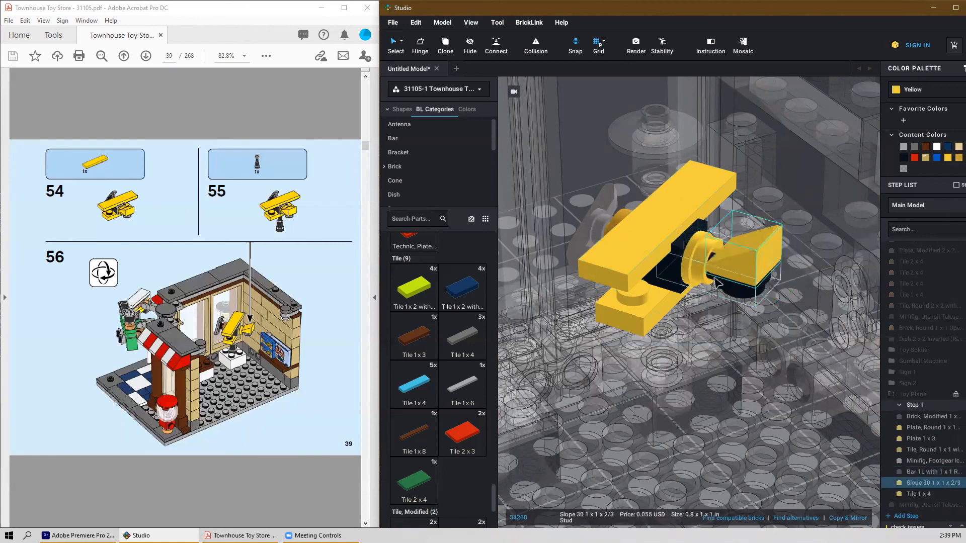
{"action": "scroll", "coordinate": [718, 285], "scroll_direction": "down", "scroll_amount": 5}
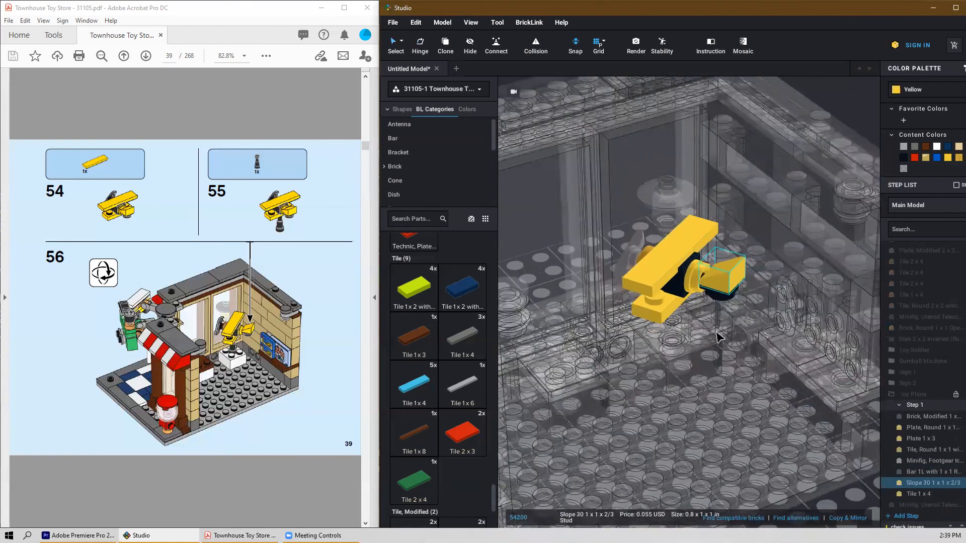
{"action": "scroll", "coordinate": [719, 337], "scroll_direction": "down", "scroll_amount": 5}
{"action": "double_click", "coordinate": [770, 451]}
Step: Turn collision detection back on and rotate the Toy Plane slightly on the telescope
{"action": "scroll", "coordinate": [761, 430], "scroll_direction": "up", "scroll_amount": 4}
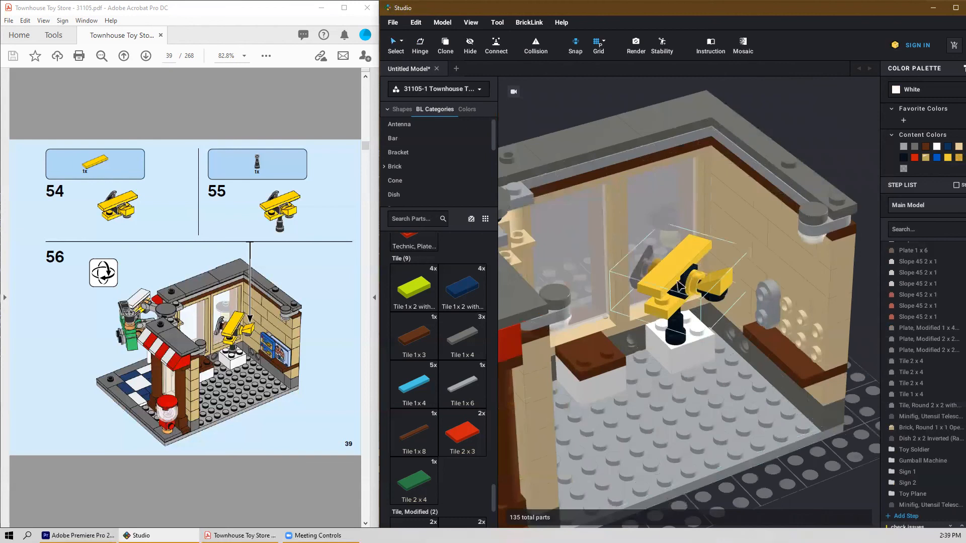
{"action": "left_click", "coordinate": [674, 286]}
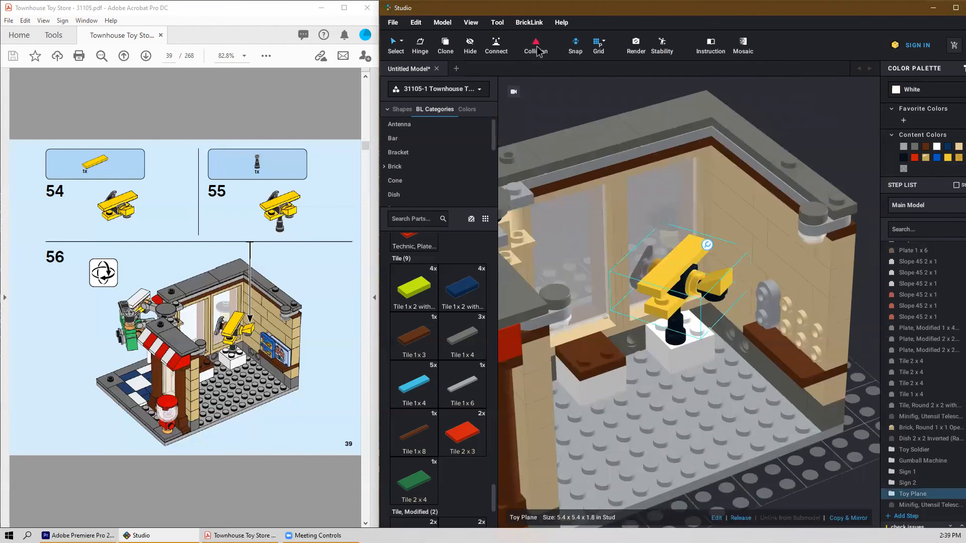
{"action": "left_click", "coordinate": [707, 246]}
{"action": "left_click_drag", "start_coordinate": [656, 314], "coordinate": [671, 329]}
Step: Reseat the black telescope on the white pedestal beneath the Toy Plane
{"action": "left_click", "coordinate": [676, 338]}
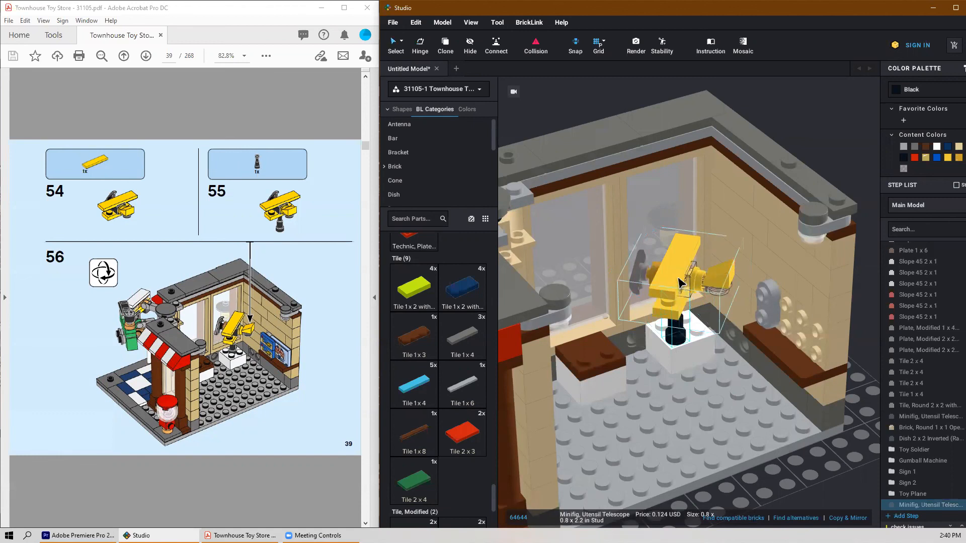
{"action": "left_click", "coordinate": [682, 337]}
{"action": "left_click", "coordinate": [683, 327]}
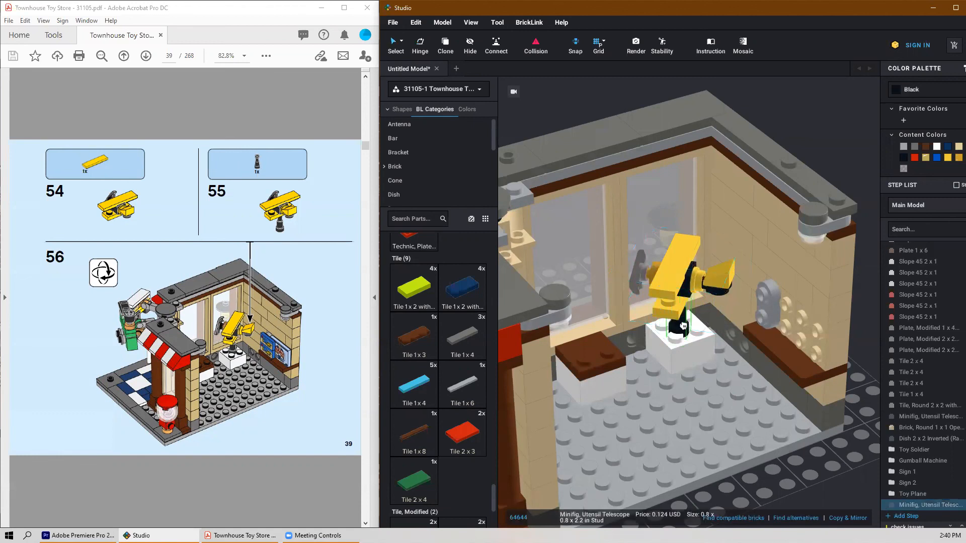
{"action": "left_click_drag", "start_coordinate": [686, 328], "coordinate": [687, 338]}
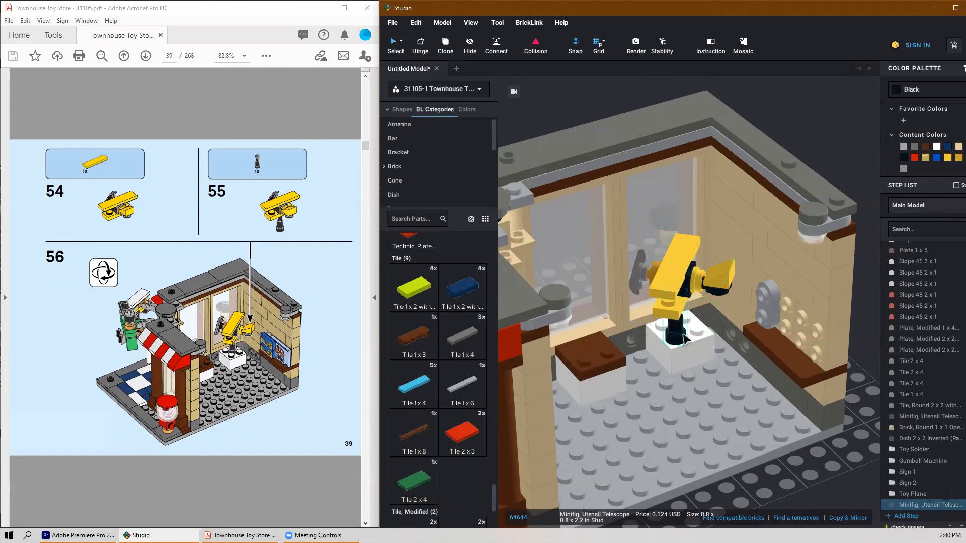
Step: Select the Toy Plane together with the telescope and rotate both so the tail faces the shop's open interior
{"action": "left_click", "coordinate": [680, 275], "text": "shift"}
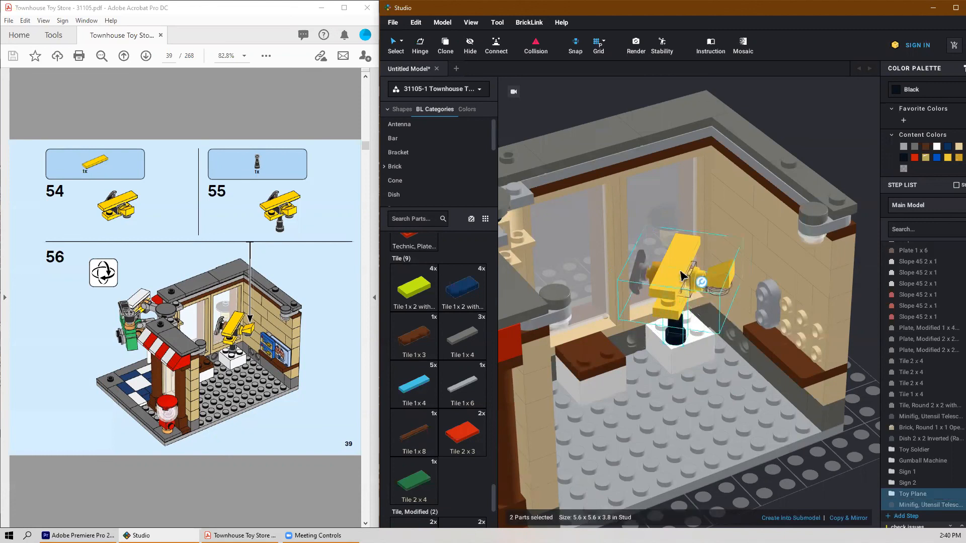
{"action": "left_click_drag", "start_coordinate": [681, 340], "coordinate": [683, 330]}
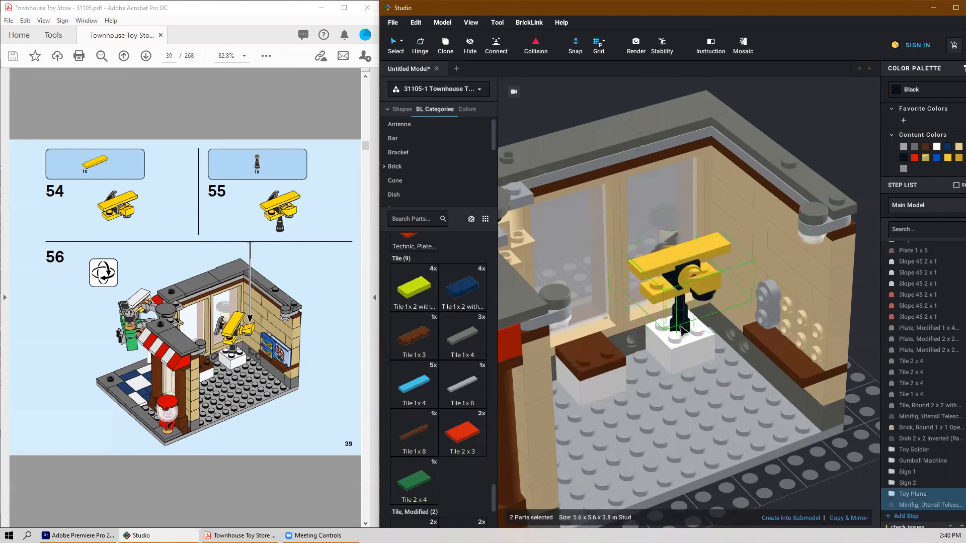
{"action": "left_click_drag", "start_coordinate": [660, 349], "coordinate": [710, 371]}
{"action": "left_click_drag", "start_coordinate": [715, 337], "coordinate": [755, 329]}
{"action": "scroll", "coordinate": [731, 362], "scroll_direction": "down", "scroll_amount": 3}
{"action": "scroll", "coordinate": [730, 362], "scroll_direction": "down", "scroll_amount": 3}
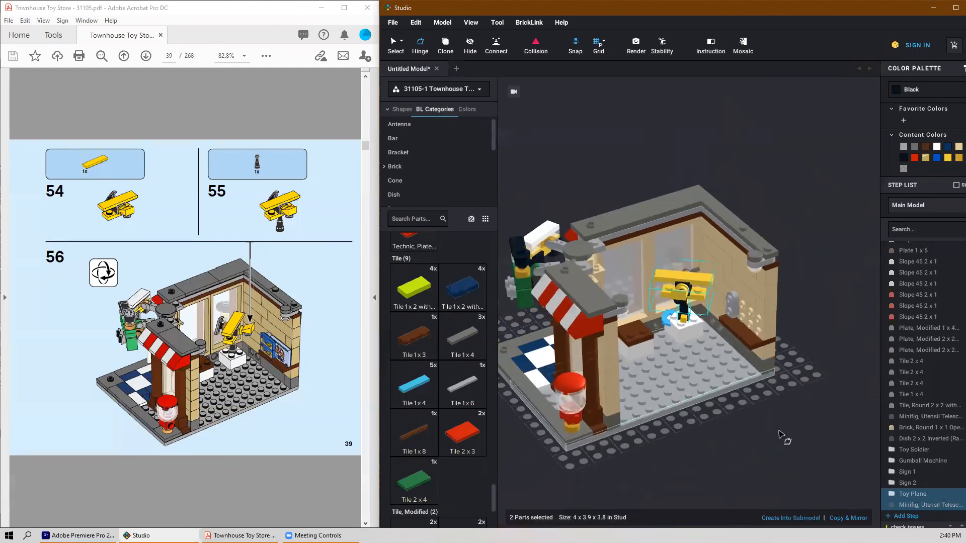
{"action": "left_click", "coordinate": [777, 428]}
Step: Reopen the Toy Plane submodel and slide the black Bar 1L tail piece toward the plane's body
{"action": "mouse_move", "coordinate": [746, 417]}
{"action": "right_mouse_down"}
{"action": "mouse_move", "coordinate": [762, 424]}
{"action": "mouse_move", "coordinate": [743, 420]}
{"action": "mouse_move", "coordinate": [753, 423]}
{"action": "right_mouse_up"}
{"action": "scroll", "coordinate": [671, 289], "scroll_direction": "up", "scroll_amount": 5}
{"action": "right_click_drag", "start_coordinate": [686, 294], "coordinate": [690, 297]}
{"action": "scroll", "coordinate": [689, 295], "scroll_direction": "up", "scroll_amount": 6}
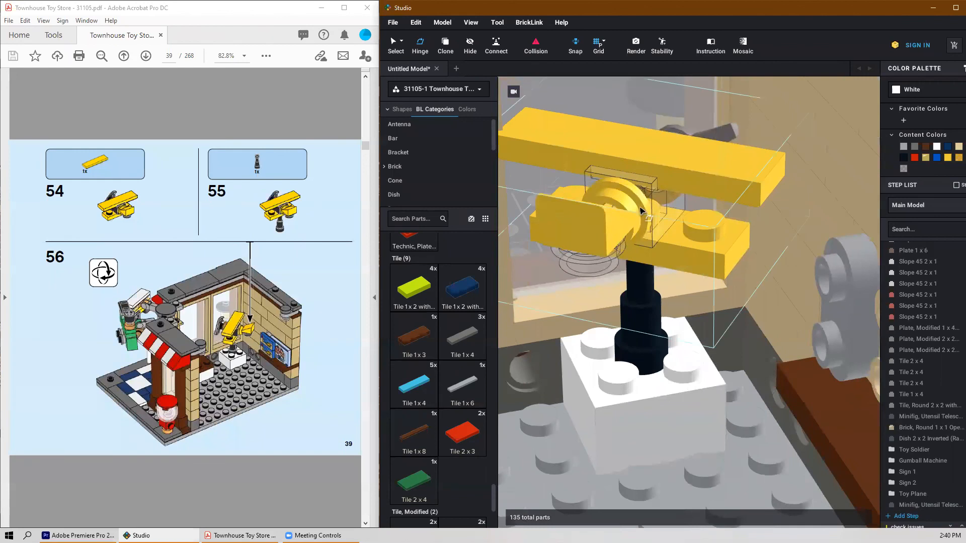
{"action": "left_click", "coordinate": [620, 270]}
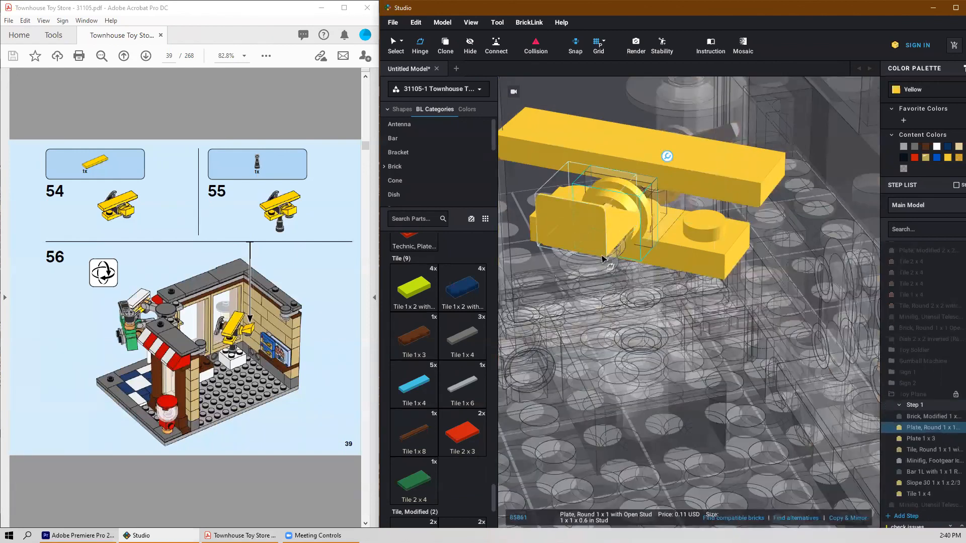
{"action": "left_click", "coordinate": [597, 274]}
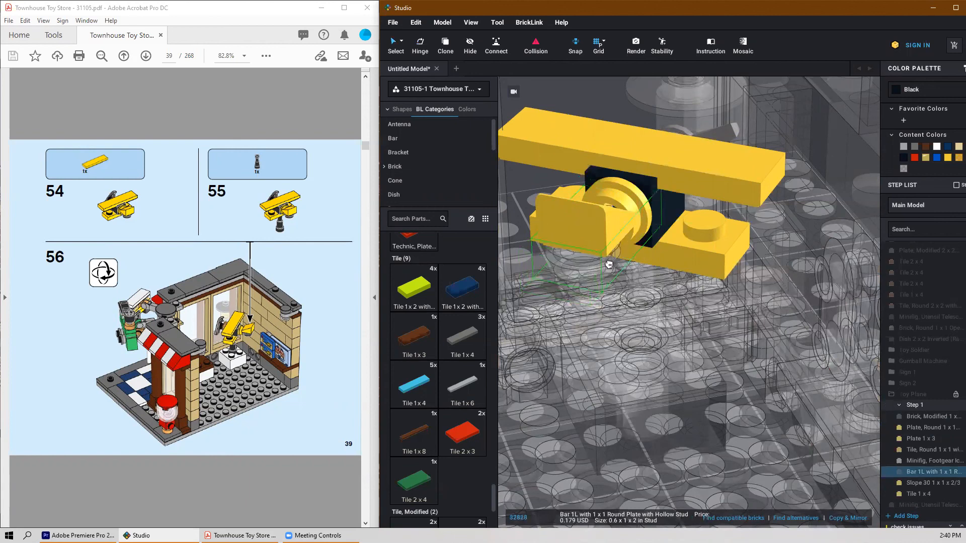
{"action": "mouse_move", "coordinate": [601, 272]}
{"action": "left_mouse_down"}
{"action": "mouse_move", "coordinate": [606, 229]}
{"action": "mouse_move", "coordinate": [597, 275]}
{"action": "mouse_move", "coordinate": [629, 255]}
{"action": "mouse_move", "coordinate": [613, 243]}
{"action": "mouse_move", "coordinate": [607, 257]}
{"action": "left_mouse_up"}
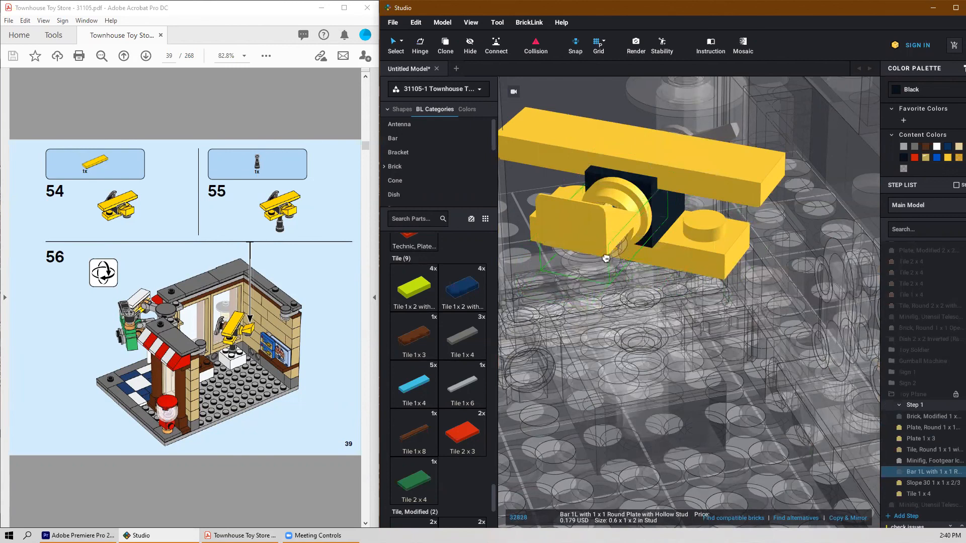
Step: Shift the black Bar 1L and the yellow Slope 30 together outward on the toy plane, and leave submodel editing
{"action": "left_click", "coordinate": [635, 296]}
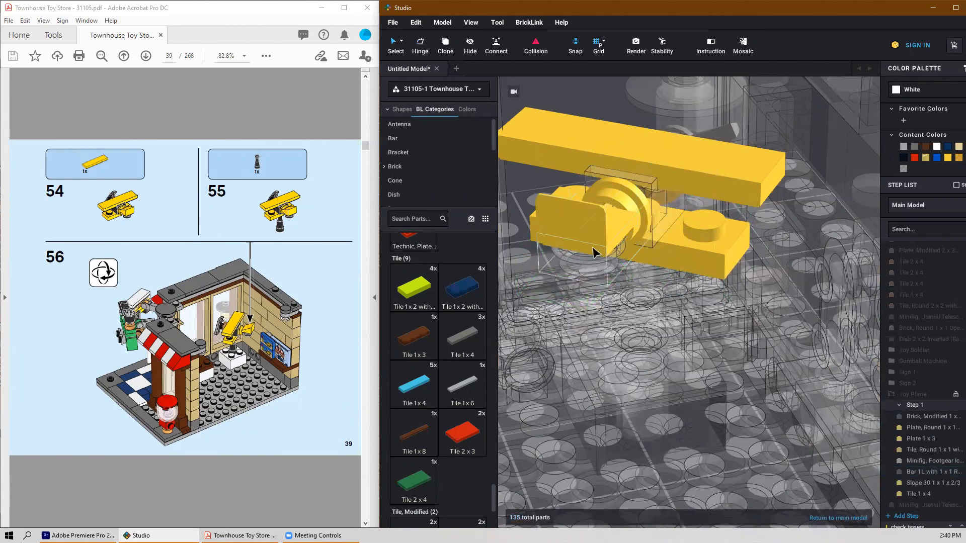
{"action": "left_click", "coordinate": [604, 229]}
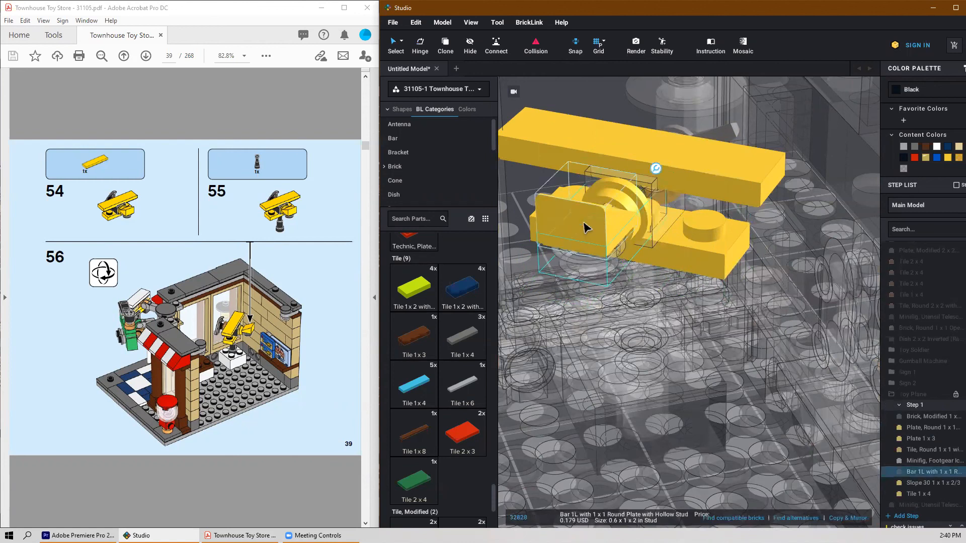
{"action": "left_click", "coordinate": [586, 228], "text": "ctrl"}
{"action": "left_click_drag", "start_coordinate": [585, 277], "coordinate": [589, 278]}
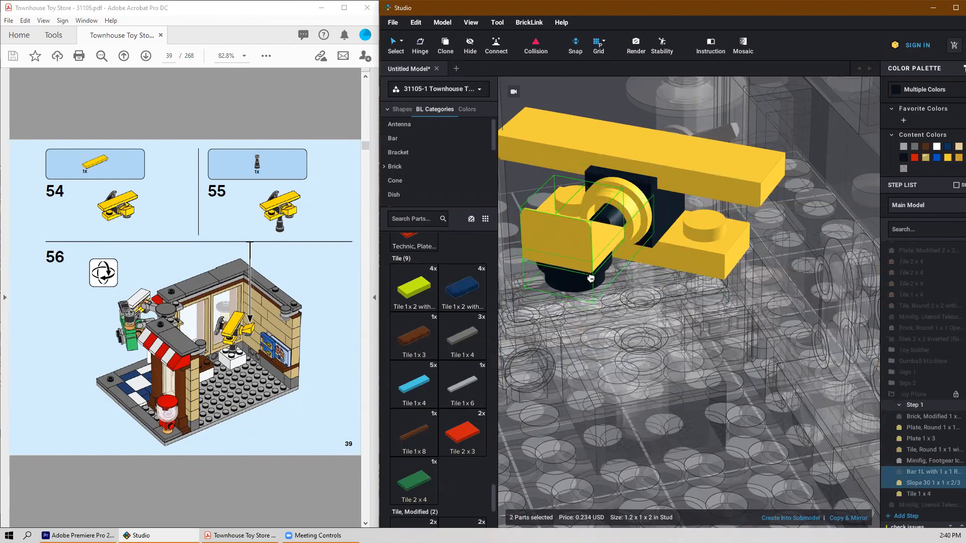
{"action": "scroll", "coordinate": [591, 282], "scroll_direction": "down", "scroll_amount": 5}
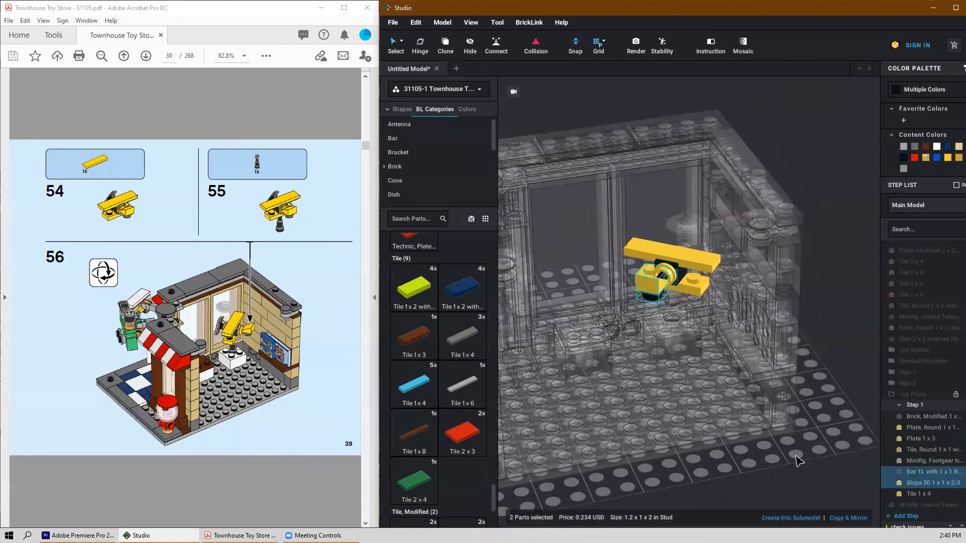
{"action": "left_click", "coordinate": [798, 461]}
{"action": "scroll", "coordinate": [639, 252], "scroll_direction": "up", "scroll_amount": 2}
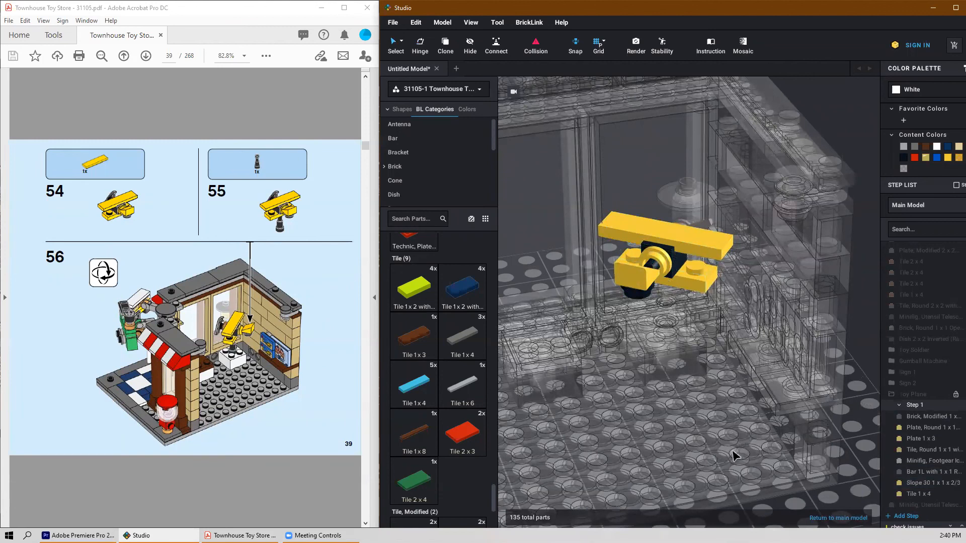
{"action": "double_click", "coordinate": [865, 418]}
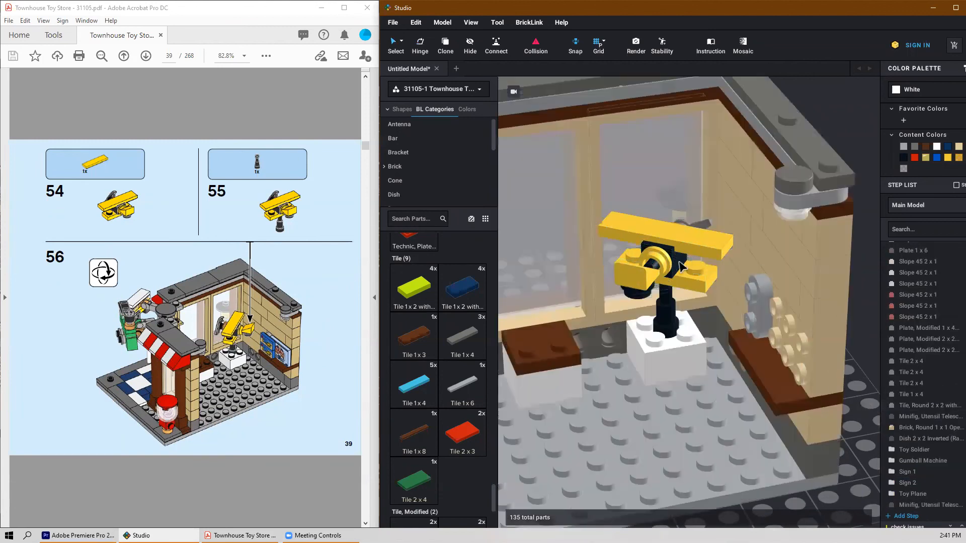
Step: Turn the Toy Plane submodel on its stand with the Hinge tool until its propeller faces the window and its tail the side wall
{"action": "left_click", "coordinate": [674, 239]}
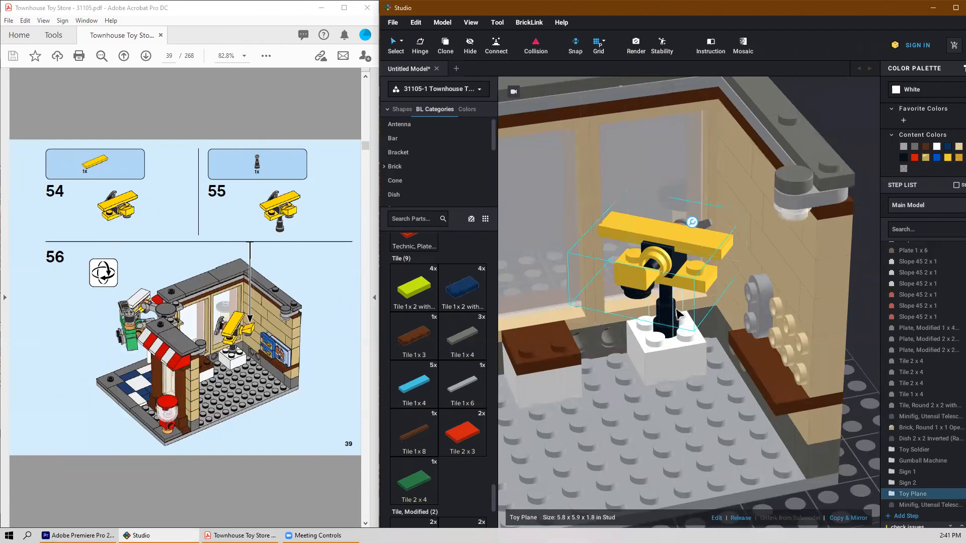
{"action": "left_click", "coordinate": [629, 272]}
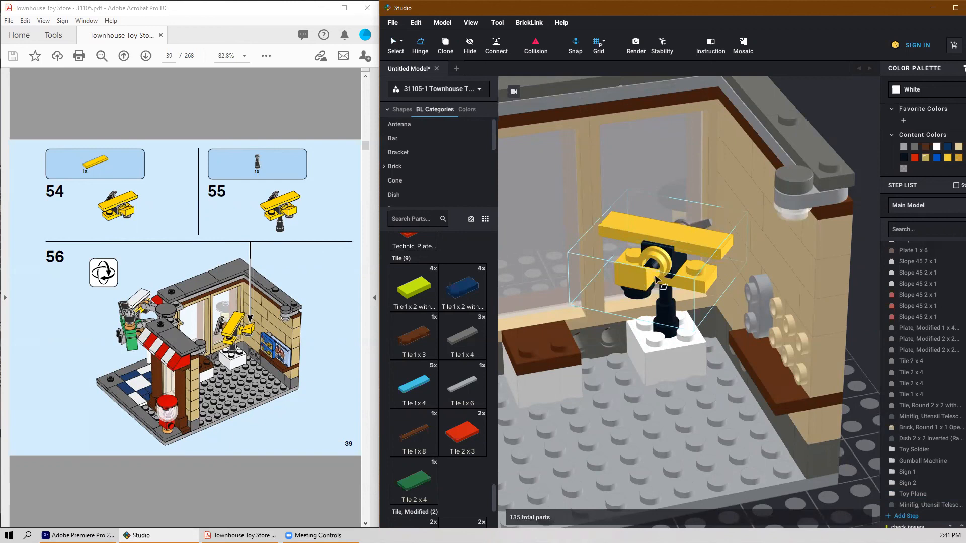
{"action": "left_click", "coordinate": [656, 276]}
{"action": "left_click_drag", "start_coordinate": [625, 278], "coordinate": [672, 293]}
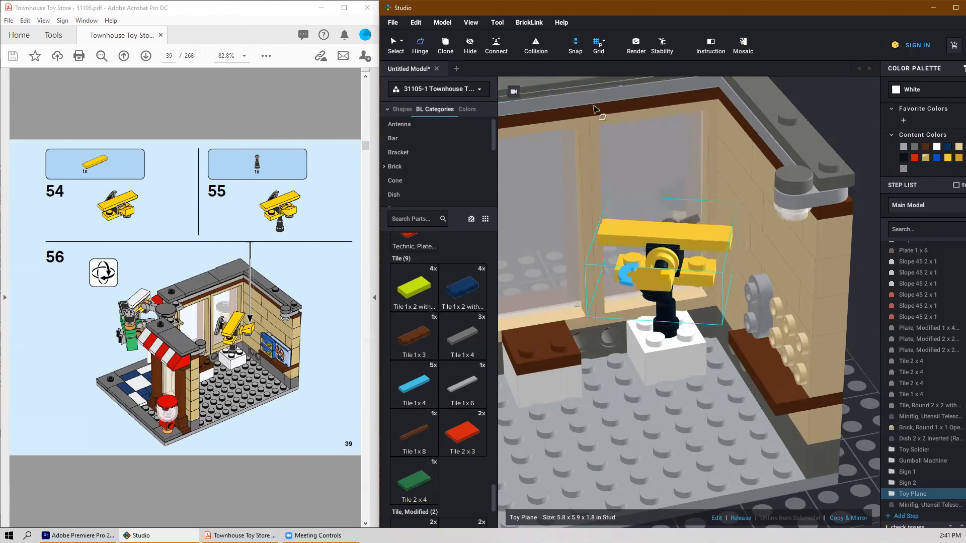
{"action": "left_click_drag", "start_coordinate": [626, 279], "coordinate": [646, 305]}
{"action": "left_click", "coordinate": [647, 306]}
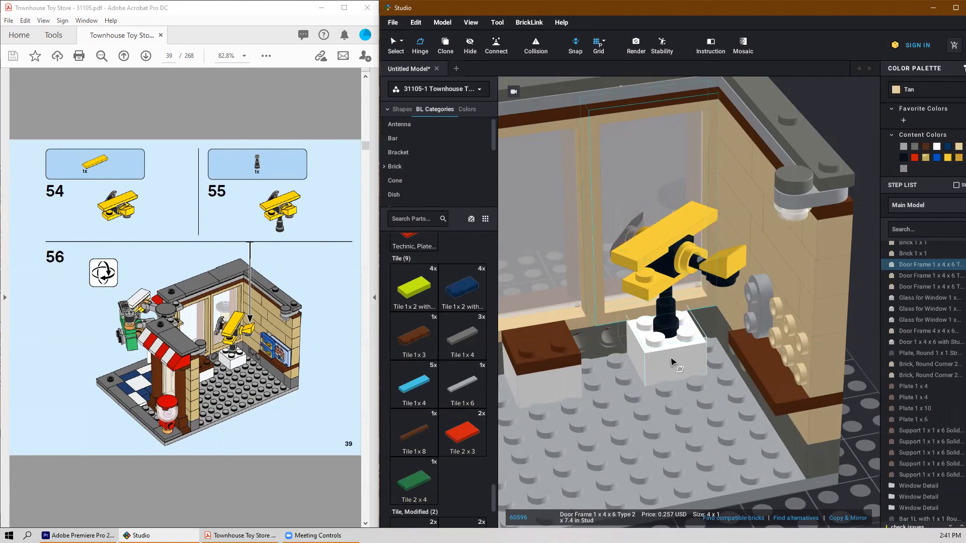
Step: Select the toy plane together with its black telescope stand and adjust their placement on the white pedestal
{"action": "right_click_drag", "start_coordinate": [687, 368], "coordinate": [687, 389]}
{"action": "right_click_drag", "start_coordinate": [695, 399], "coordinate": [692, 375]}
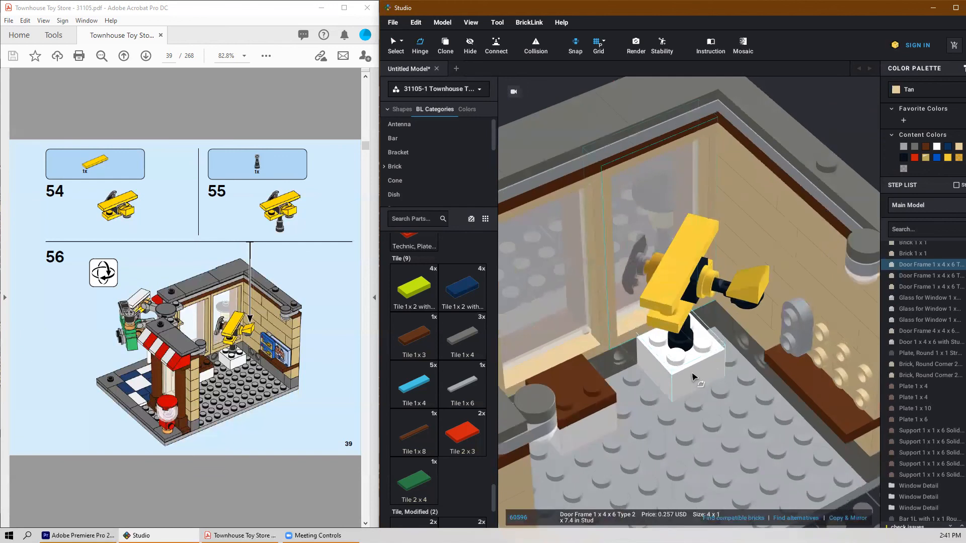
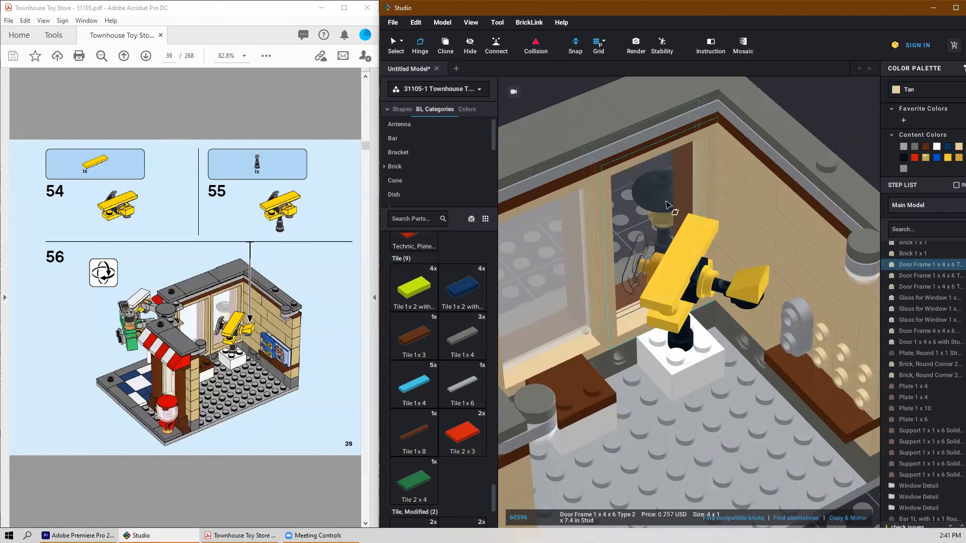
{"action": "scroll", "coordinate": [697, 181], "scroll_direction": "down", "scroll_amount": 2}
{"action": "scroll", "coordinate": [687, 334], "scroll_direction": "up", "scroll_amount": 1}
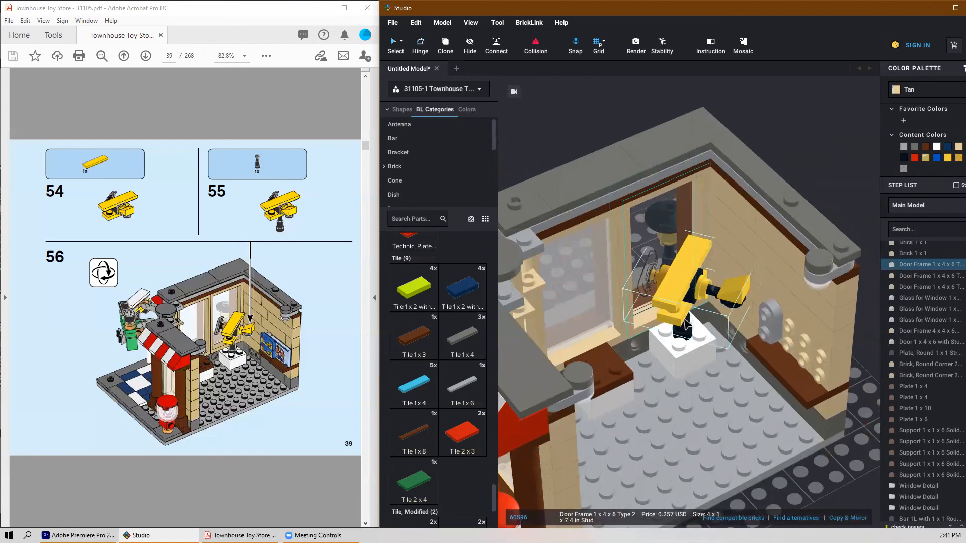
{"action": "left_click", "coordinate": [686, 338]}
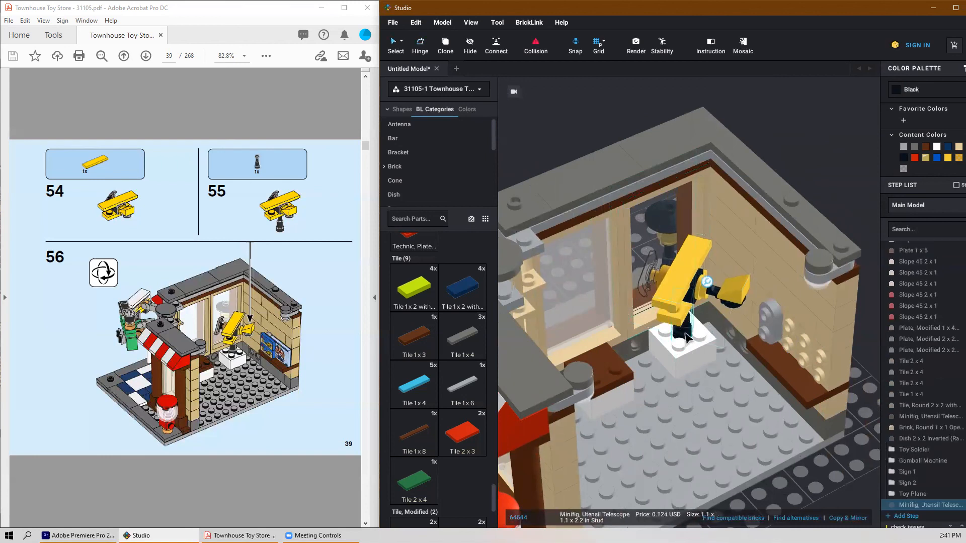
{"action": "left_click", "coordinate": [680, 302], "text": "shift"}
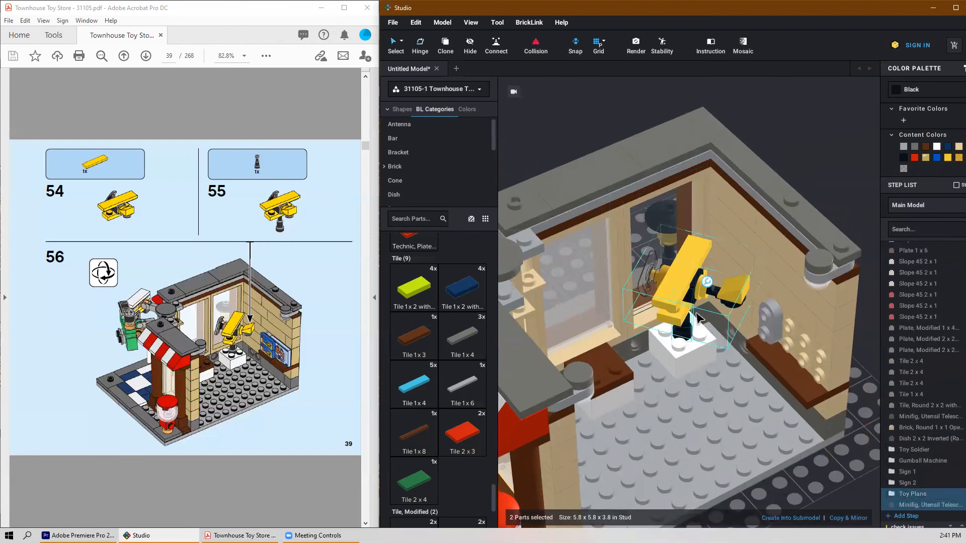
{"action": "left_click_drag", "start_coordinate": [684, 336], "coordinate": [620, 349]}
{"action": "key", "text": "h"}
{"action": "left_click", "coordinate": [635, 350]}
{"action": "scroll", "coordinate": [704, 396], "scroll_direction": "down", "scroll_amount": 5}
{"action": "left_click", "coordinate": [753, 448]}
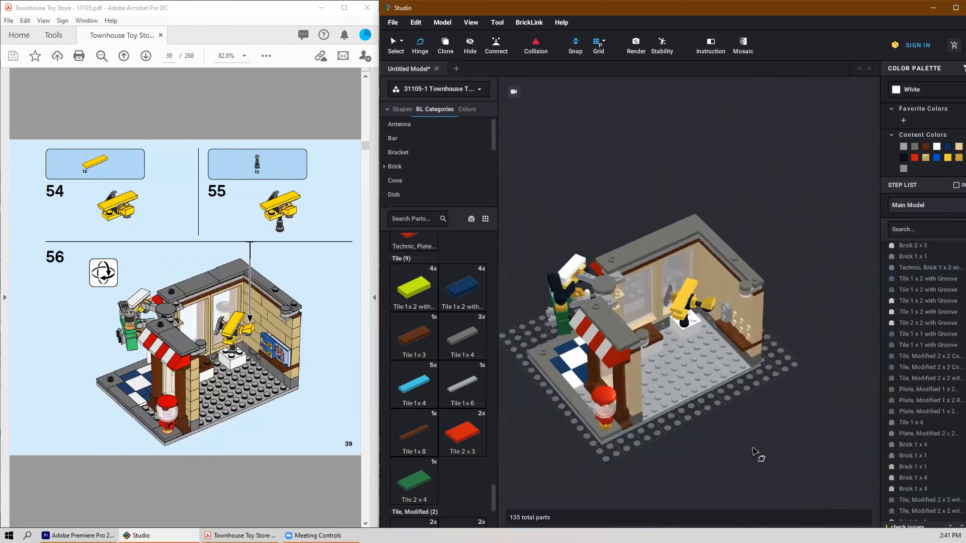
Step: Advance the building instructions to page 40 and place a green Plate 1 x 3 on the ground outside the building
{"action": "scroll", "coordinate": [241, 334], "scroll_direction": "down", "scroll_amount": 1}
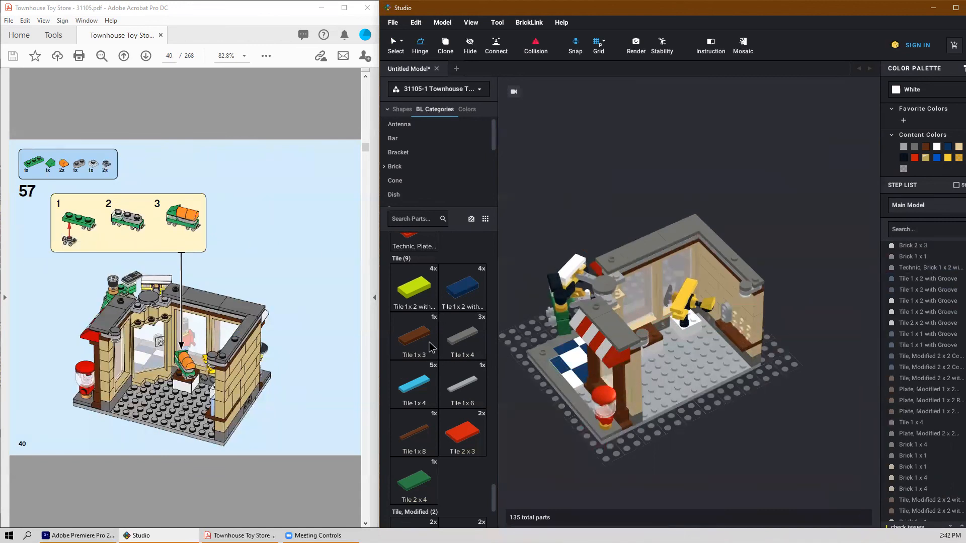
{"action": "scroll", "coordinate": [432, 347], "scroll_direction": "up", "scroll_amount": 3}
{"action": "scroll", "coordinate": [442, 343], "scroll_direction": "down", "scroll_amount": 2}
{"action": "scroll", "coordinate": [445, 348], "scroll_direction": "up", "scroll_amount": 20}
{"action": "scroll", "coordinate": [446, 331], "scroll_direction": "up", "scroll_amount": 10}
{"action": "scroll", "coordinate": [449, 332], "scroll_direction": "up", "scroll_amount": 8}
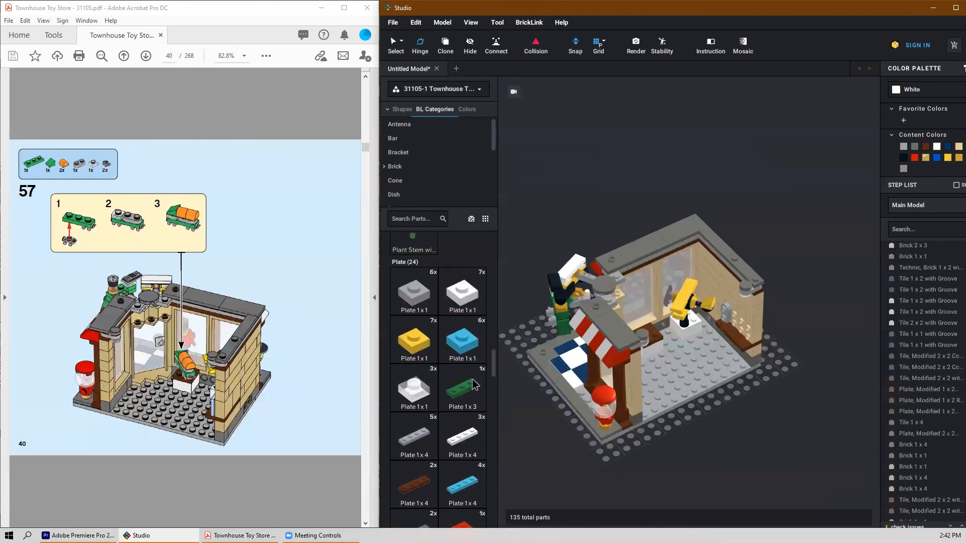
{"action": "left_click_drag", "start_coordinate": [468, 400], "coordinate": [750, 451]}
Step: Add two black Minifig Roller Skates as wheels under the ends of the green Plate 1 x 3
{"action": "scroll", "coordinate": [427, 362], "scroll_direction": "up", "scroll_amount": 7}
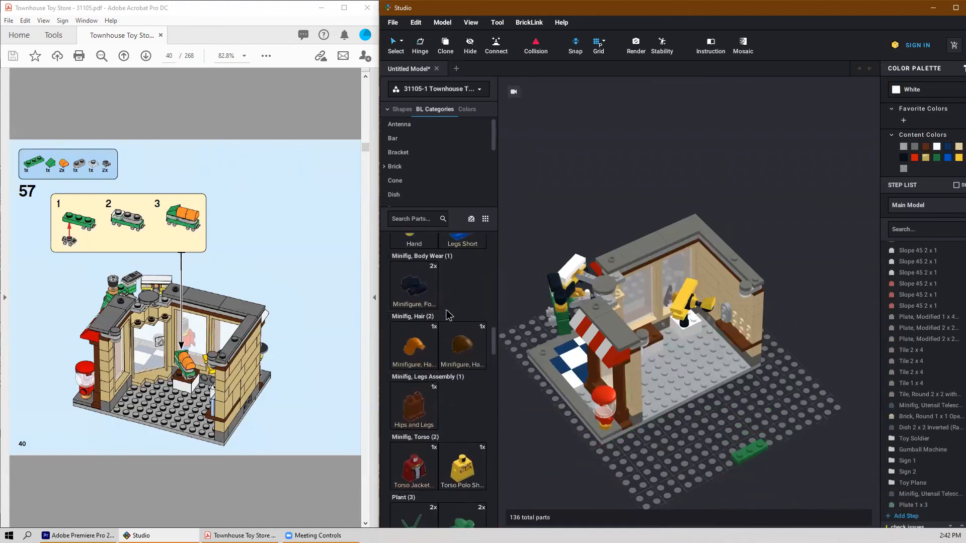
{"action": "left_click", "coordinate": [420, 290]}
{"action": "right_click_drag", "start_coordinate": [811, 493], "coordinate": [791, 471]}
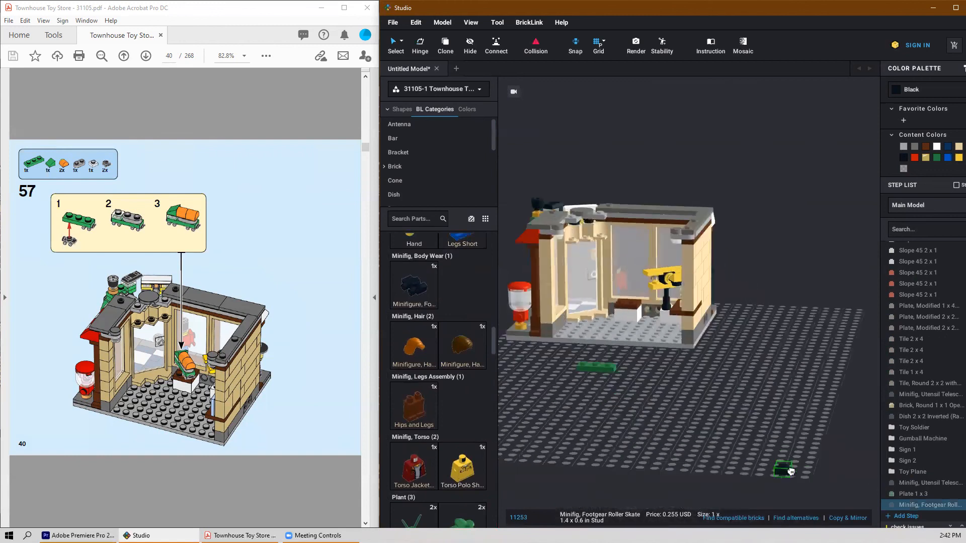
{"action": "scroll", "coordinate": [791, 471], "scroll_direction": "up", "scroll_amount": 4}
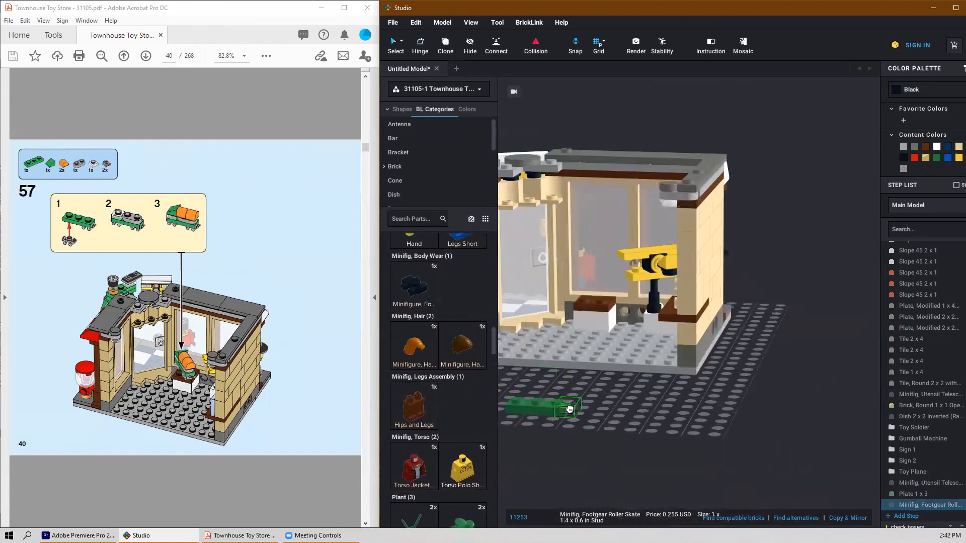
{"action": "right_click_drag", "start_coordinate": [564, 427], "coordinate": [580, 409]}
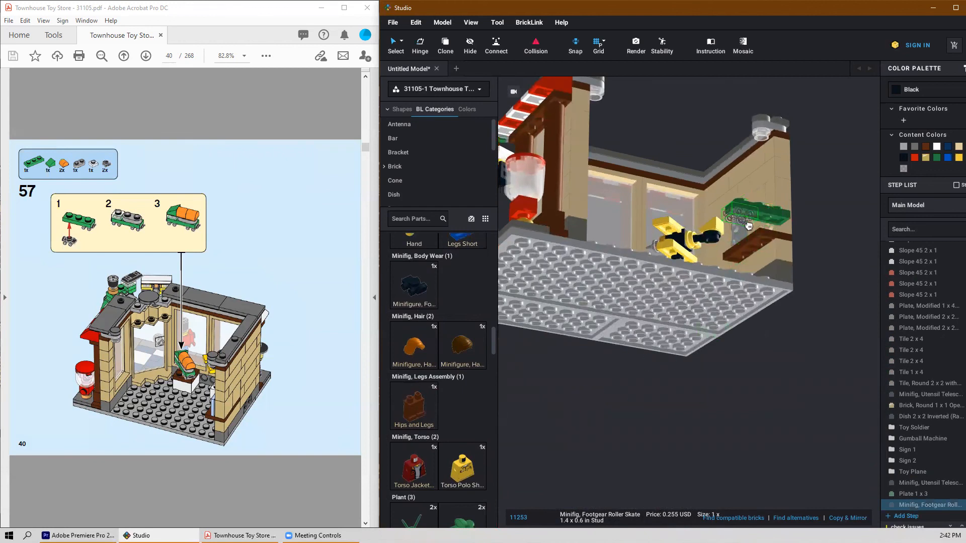
{"action": "left_click", "coordinate": [743, 221]}
{"action": "left_click", "coordinate": [787, 226]}
{"action": "right_click_drag", "start_coordinate": [700, 364], "coordinate": [698, 364]}
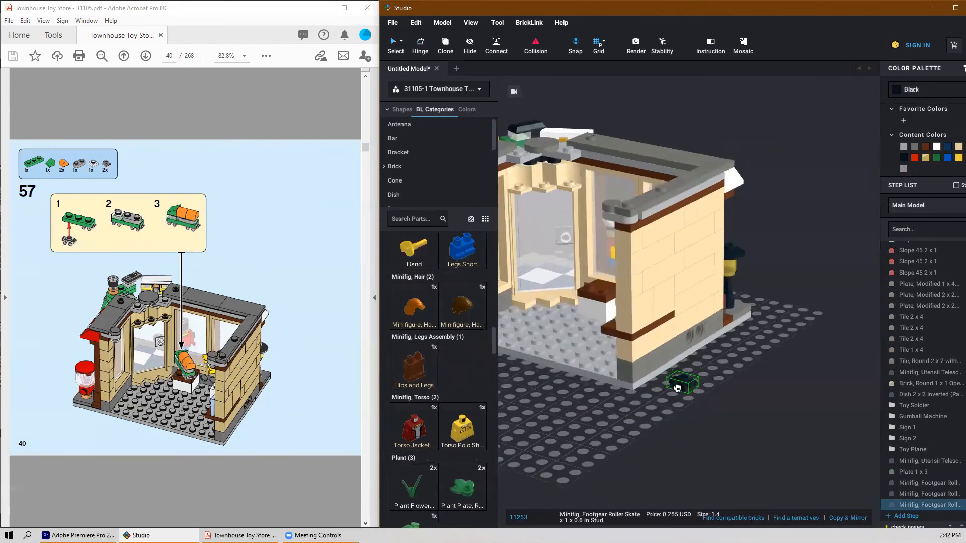
{"action": "key", "text": "Escape"}
Step: Lift the green Plate 1 x 3 off the two roller skates and seat it back on top of them
{"action": "middle_click_drag", "start_coordinate": [572, 431], "coordinate": [657, 419]}
{"action": "scroll", "coordinate": [668, 413], "scroll_direction": "up", "scroll_amount": 2}
{"action": "left_click_drag", "start_coordinate": [610, 410], "coordinate": [641, 366]}
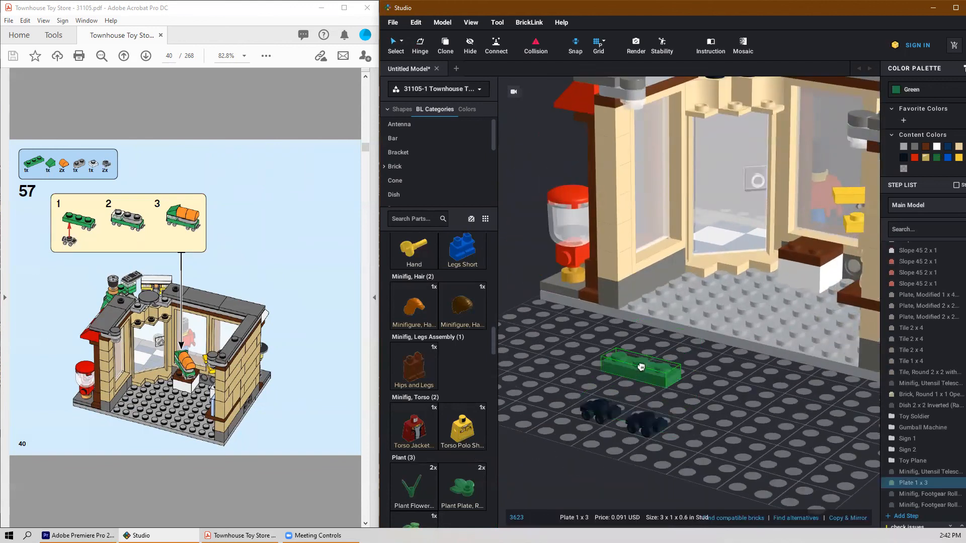
{"action": "left_click", "coordinate": [602, 418]}
{"action": "left_click_drag", "start_coordinate": [639, 370], "coordinate": [641, 415]}
{"action": "left_click", "coordinate": [740, 441]}
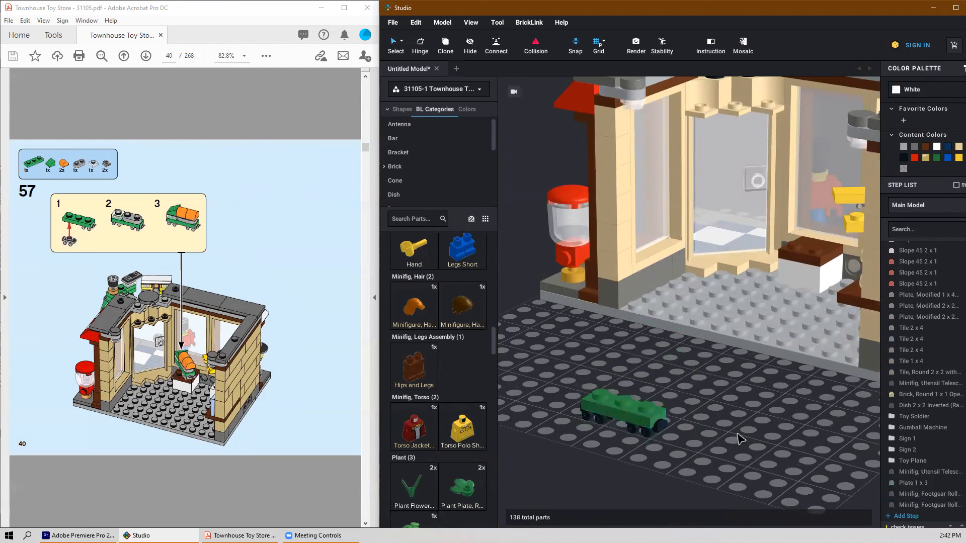
Step: Place a light bluish gray Plate, Modified 1 x 2 Rounded with 2 Open Studs on the green plate, leaving one end stud free
{"action": "scroll", "coordinate": [475, 409], "scroll_direction": "up", "scroll_amount": 15}
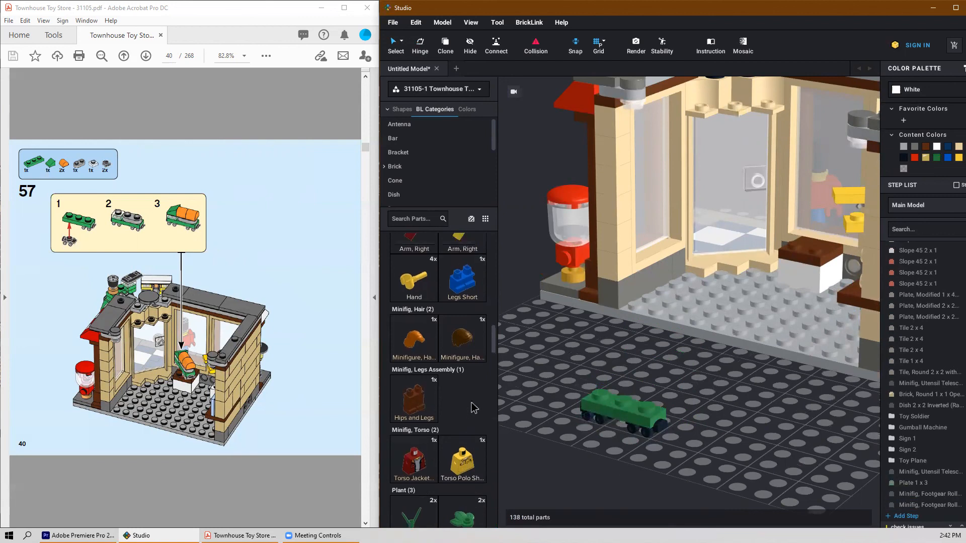
{"action": "scroll", "coordinate": [468, 401], "scroll_direction": "up", "scroll_amount": 5}
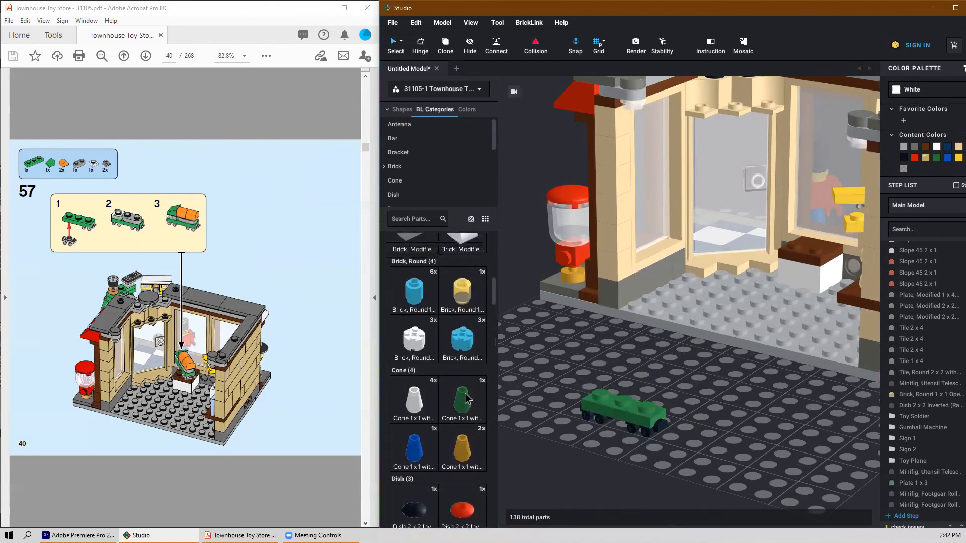
{"action": "scroll", "coordinate": [473, 413], "scroll_direction": "down", "scroll_amount": 10}
{"action": "scroll", "coordinate": [473, 414], "scroll_direction": "down", "scroll_amount": 15}
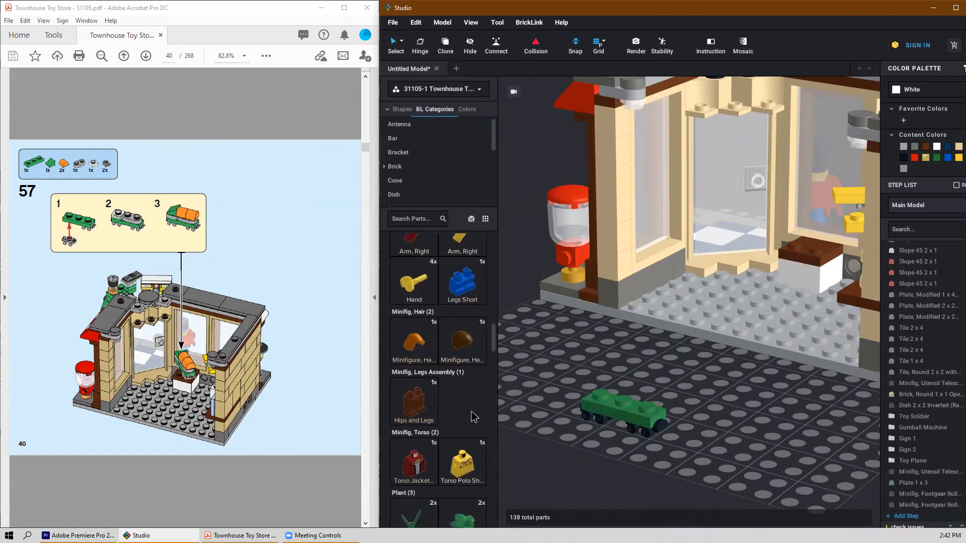
{"action": "scroll", "coordinate": [447, 428], "scroll_direction": "down", "scroll_amount": 4}
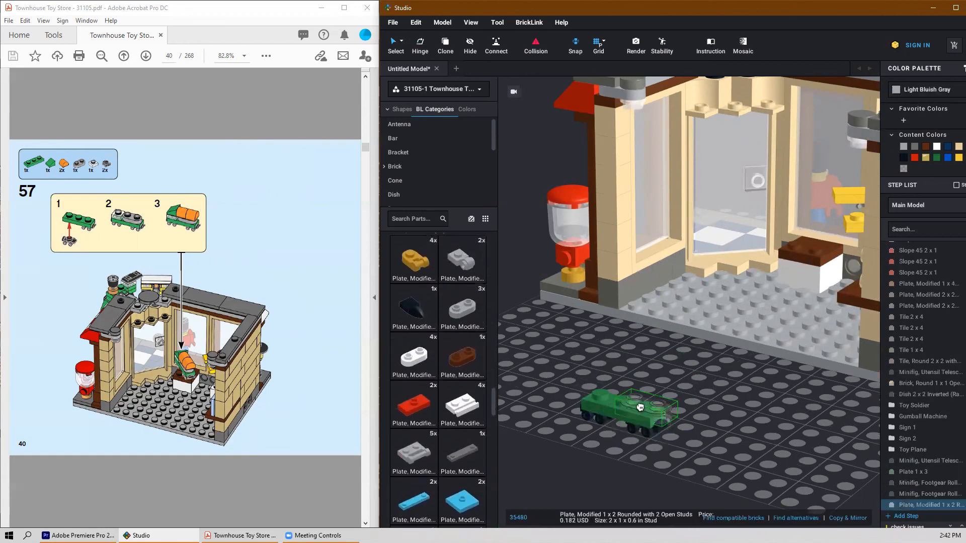
{"action": "left_click", "coordinate": [635, 402]}
{"action": "right_click_drag", "start_coordinate": [606, 353], "coordinate": [593, 356]}
{"action": "key", "text": "Escape"}
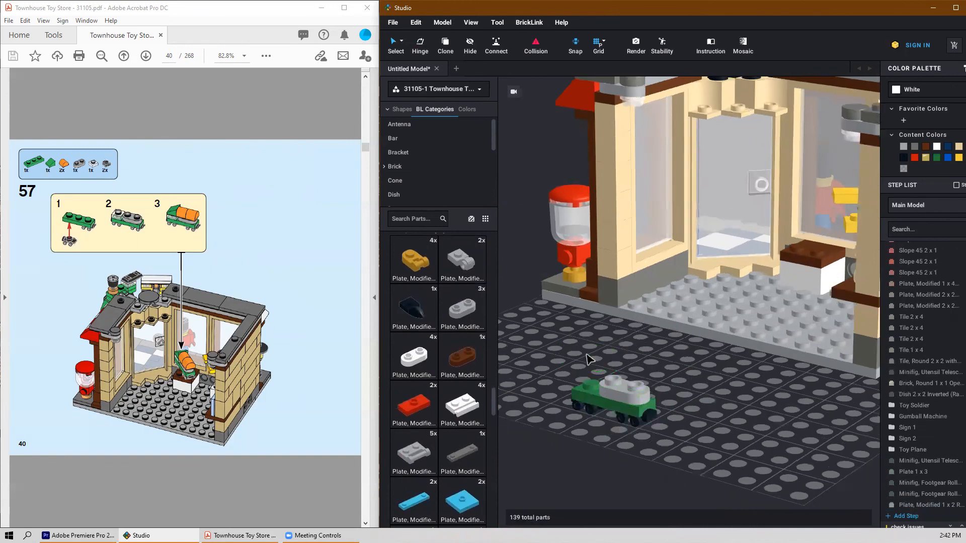
Step: Place a trans-clear Plate 1 x 1 on the free end stud of the green plate
{"action": "scroll", "coordinate": [414, 489], "scroll_direction": "down", "scroll_amount": 2}
{"action": "left_click_drag", "start_coordinate": [576, 421], "coordinate": [596, 376]}
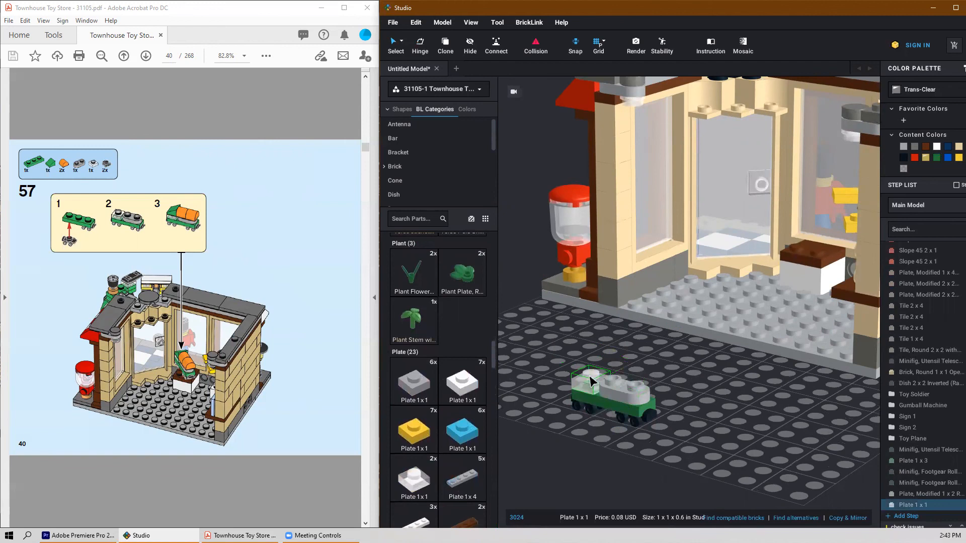
{"action": "left_click", "coordinate": [535, 376]}
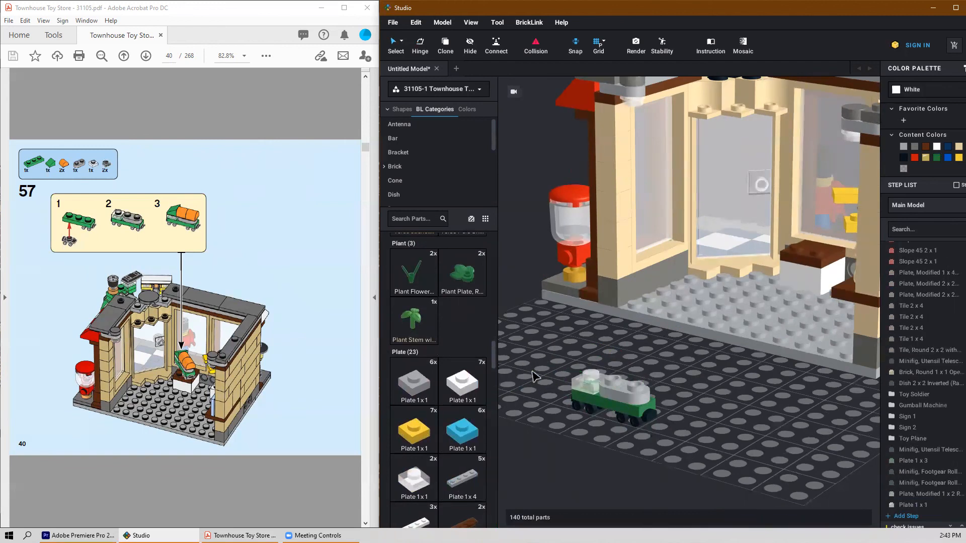
Step: Place two orange Brick, Modified 1 x 1 x 2/3 with curved top side by side on the gray rounded plate of the vehicle
{"action": "scroll", "coordinate": [404, 434], "scroll_direction": "down", "scroll_amount": 20}
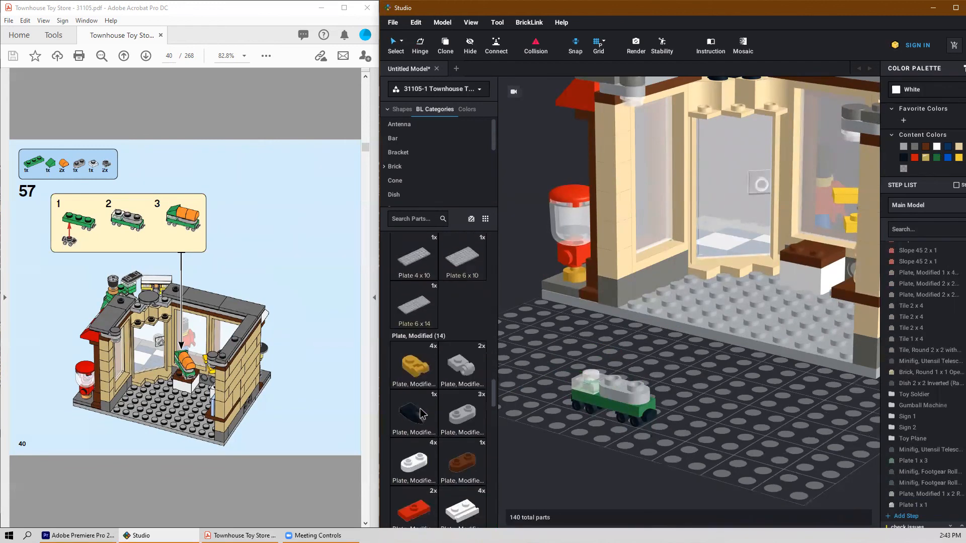
{"action": "scroll", "coordinate": [423, 420], "scroll_direction": "down", "scroll_amount": 20}
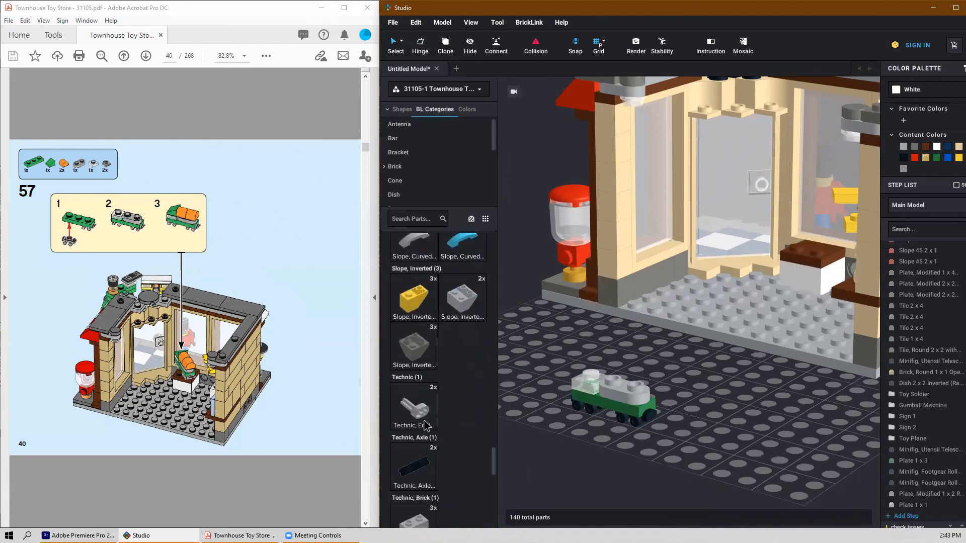
{"action": "scroll", "coordinate": [426, 428], "scroll_direction": "down", "scroll_amount": 20}
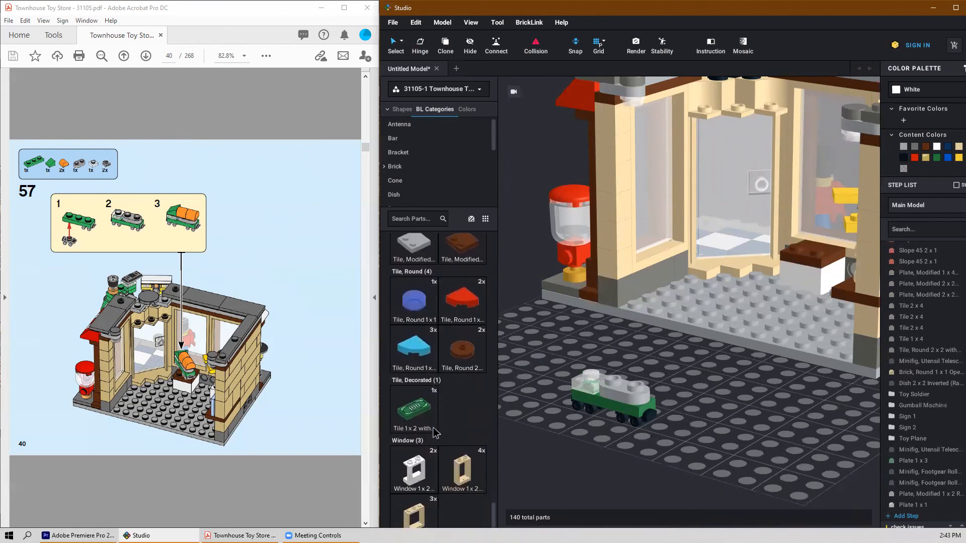
{"action": "left_click_drag", "start_coordinate": [494, 513], "coordinate": [507, 268]}
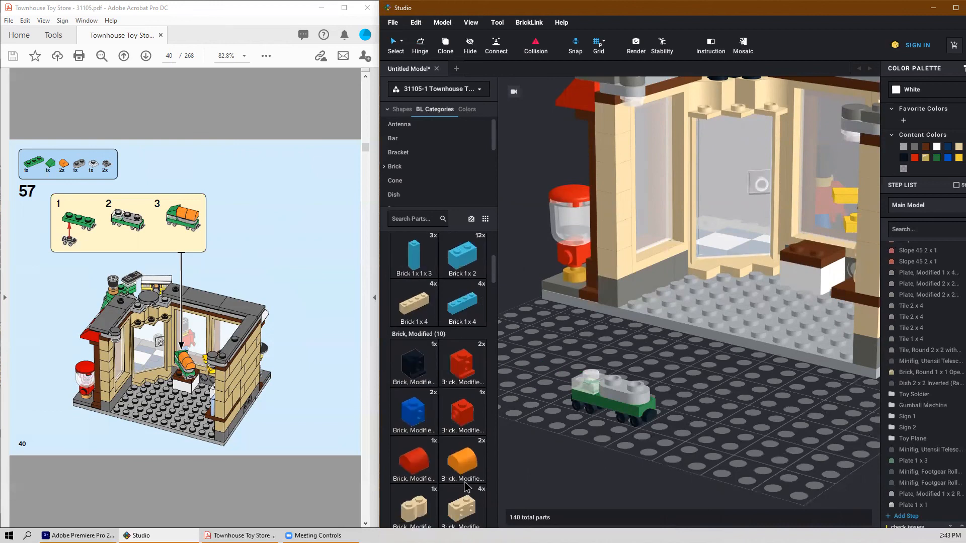
{"action": "left_click_drag", "start_coordinate": [464, 460], "coordinate": [638, 389]}
{"action": "left_click", "coordinate": [638, 389]}
{"action": "left_click", "coordinate": [614, 382]}
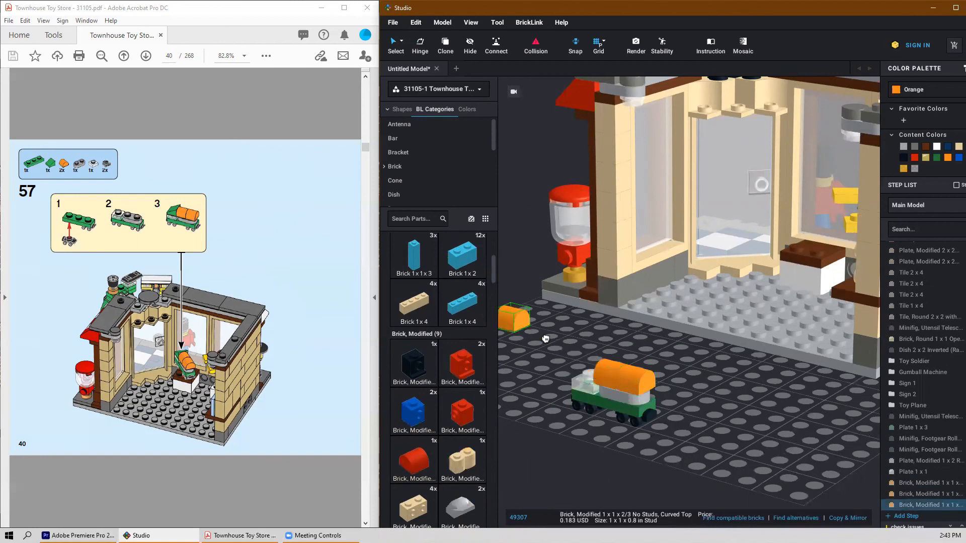
{"action": "key", "text": "Escape"}
Step: Place a green Slope 30 1 x 1 x 2/3 on the trans-clear plate at the front of the vehicle
{"action": "scroll", "coordinate": [441, 382], "scroll_direction": "down", "scroll_amount": 10}
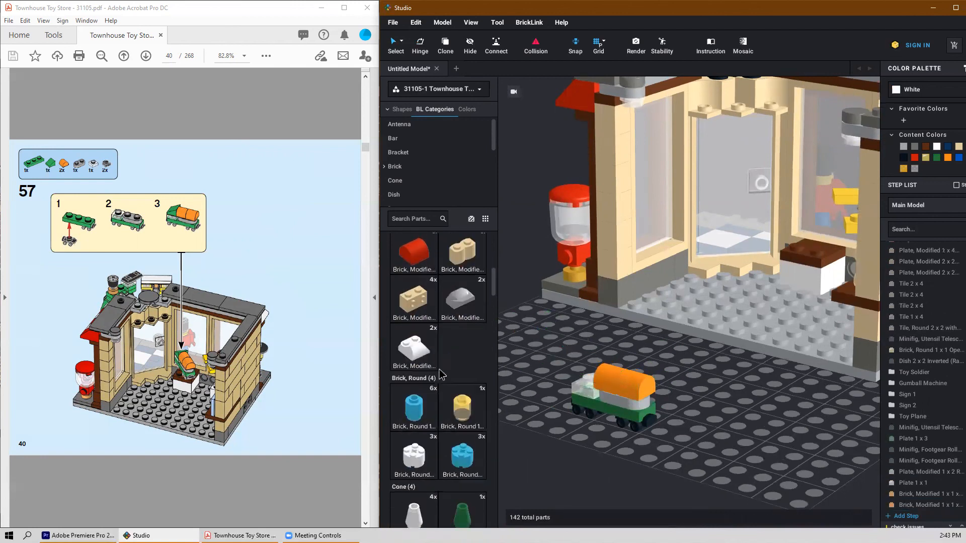
{"action": "scroll", "coordinate": [442, 382], "scroll_direction": "down", "scroll_amount": 15}
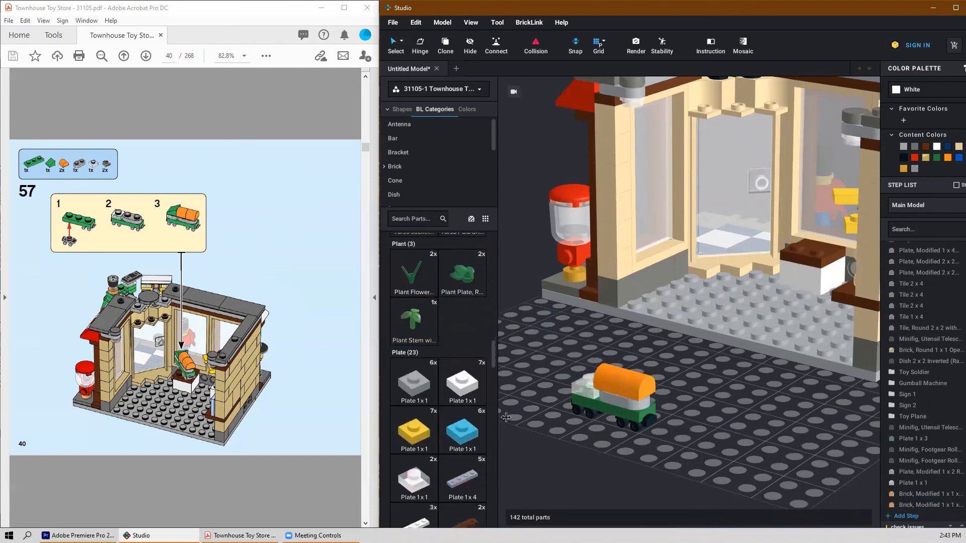
{"action": "scroll", "coordinate": [468, 403], "scroll_direction": "down", "scroll_amount": 15}
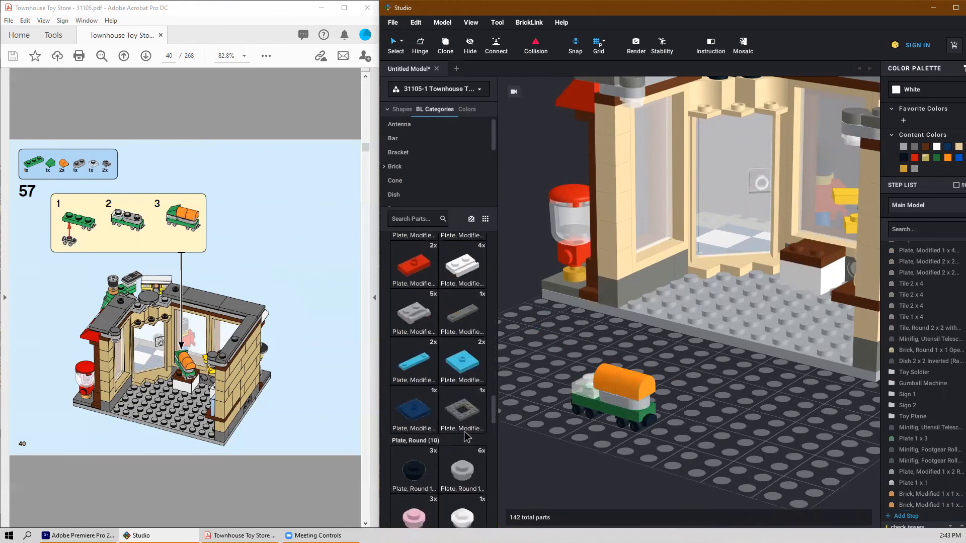
{"action": "left_click", "coordinate": [466, 441]}
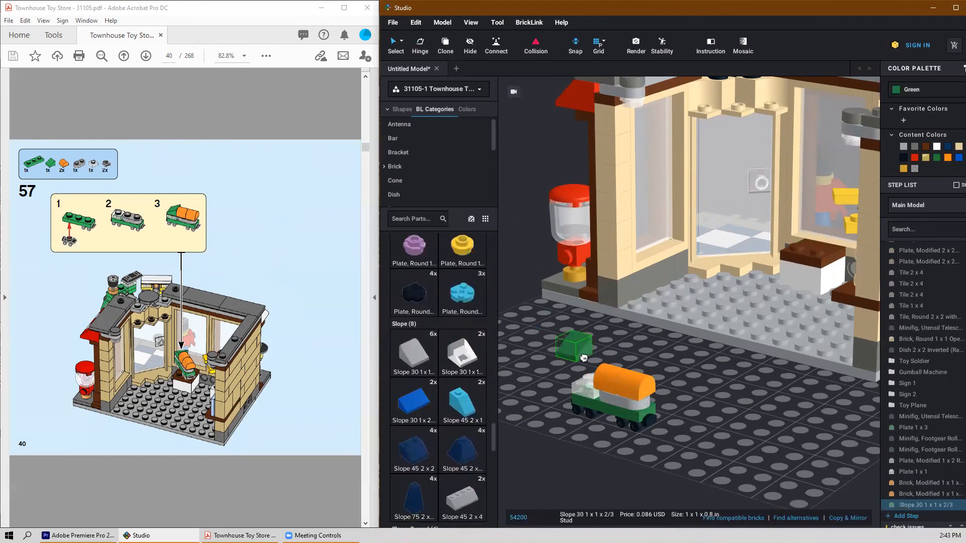
{"action": "left_click", "coordinate": [593, 394]}
{"action": "key", "text": "Escape"}
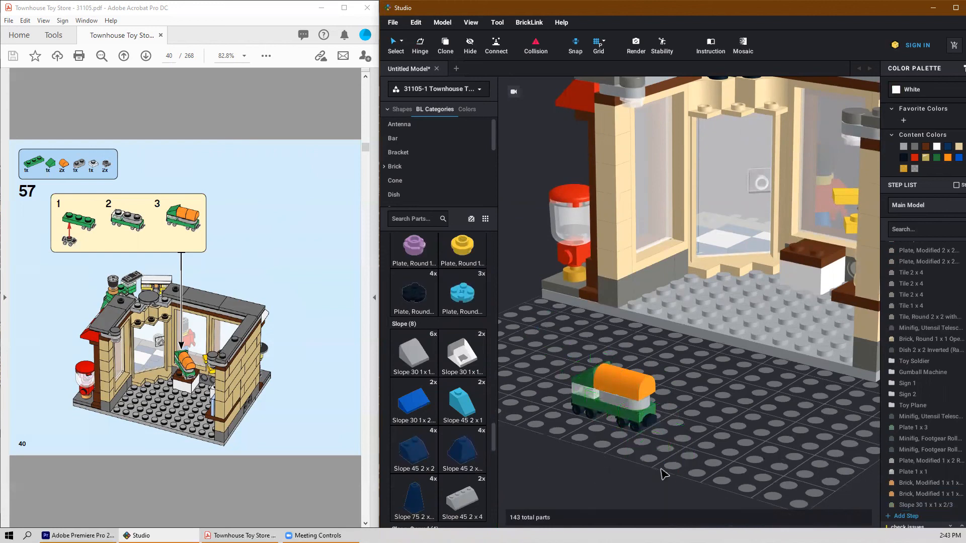
Step: Select all eight parts of the small vehicle and group them into a submodel named Train
{"action": "scroll", "coordinate": [727, 437], "scroll_direction": "down", "scroll_amount": 3}
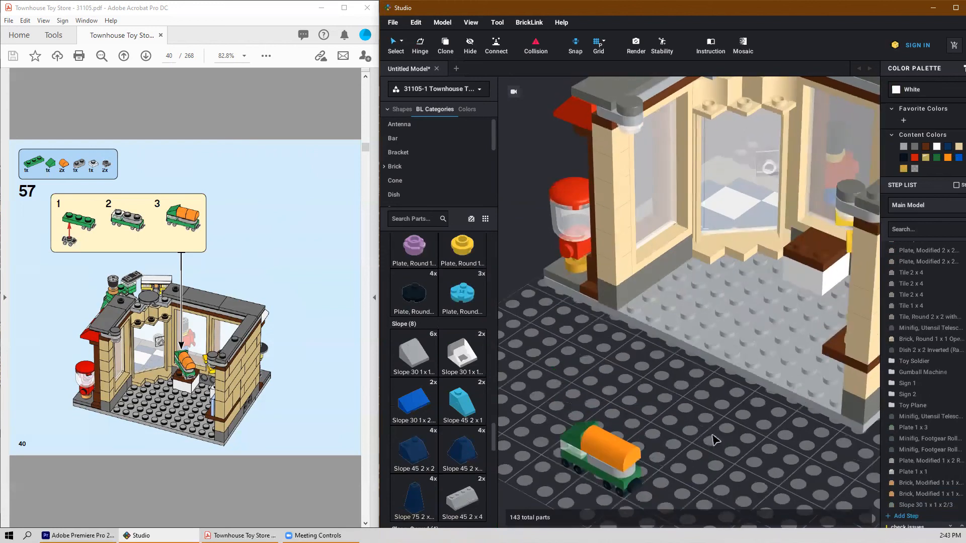
{"action": "left_click_drag", "start_coordinate": [623, 427], "coordinate": [536, 458]}
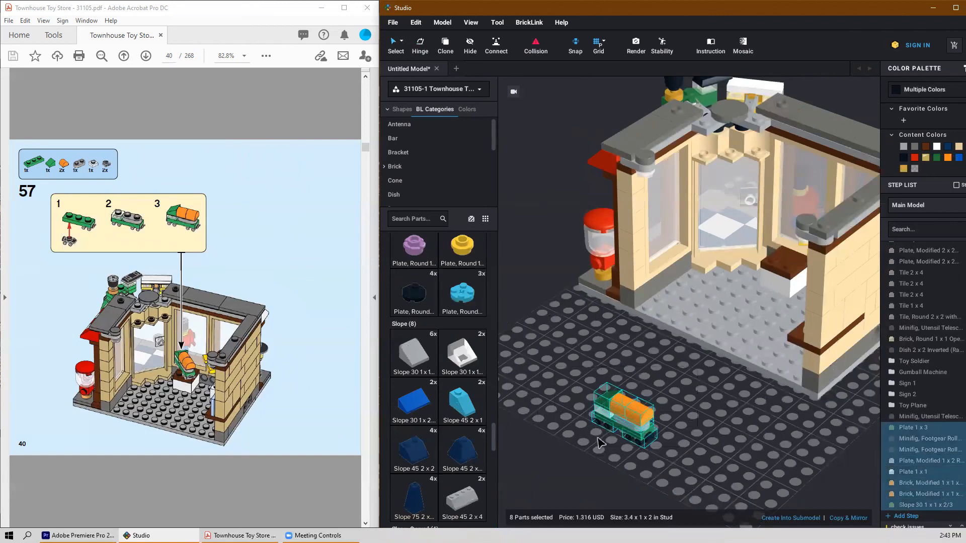
{"action": "left_click", "coordinate": [792, 518]}
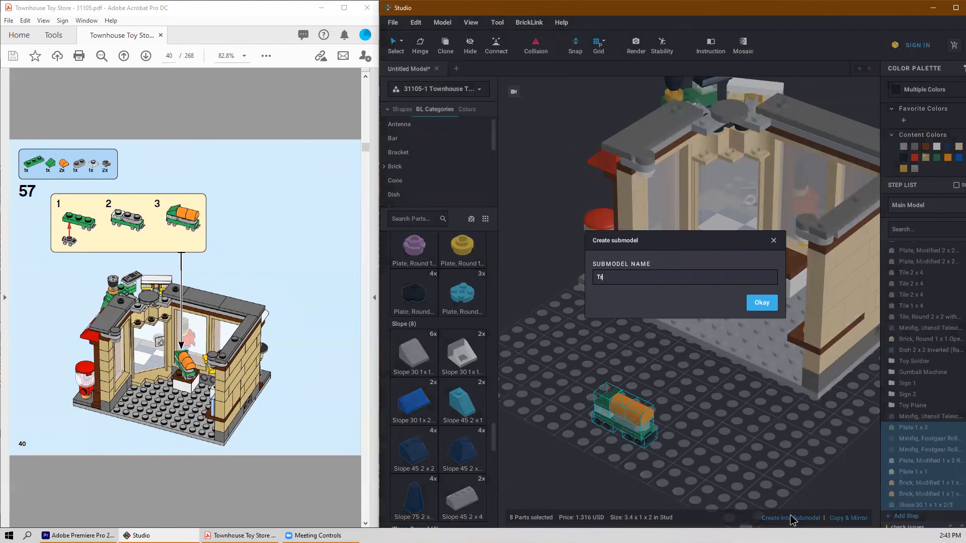
{"action": "type", "text": "Train"}
{"action": "key", "text": "Return"}
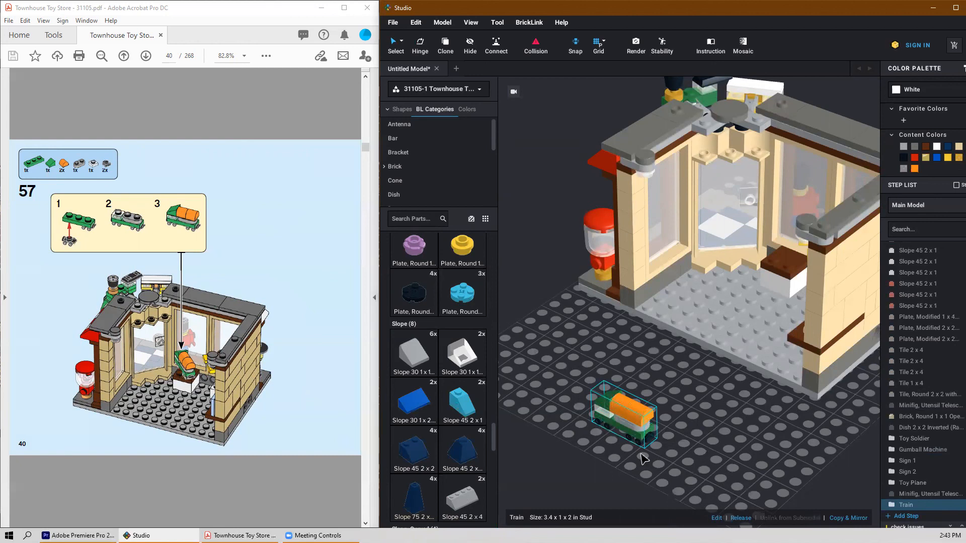
Step: Seat the Train submodel on the brown-topped display stand inside the store and turn it diagonally with the Hinge tool
{"action": "left_click_drag", "start_coordinate": [638, 444], "coordinate": [790, 270]}
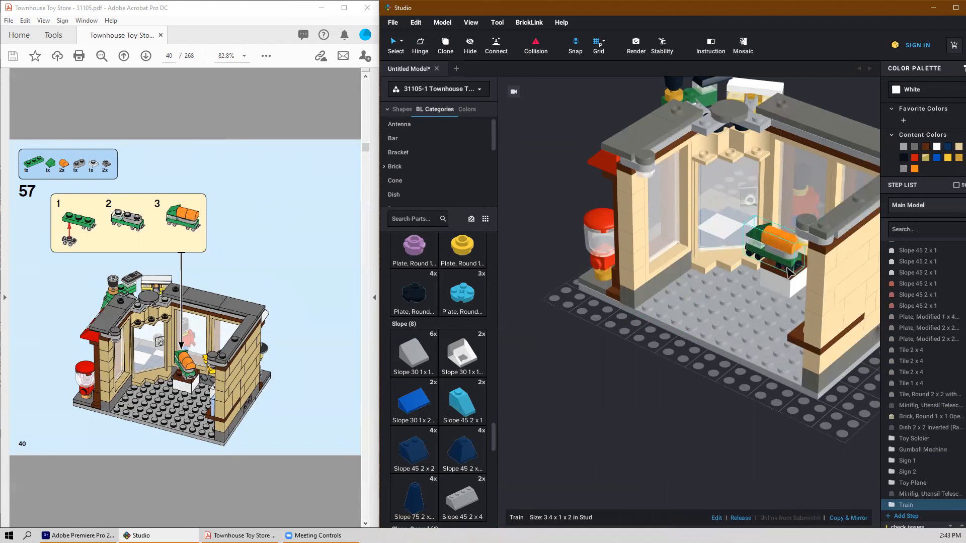
{"action": "mouse_move", "coordinate": [777, 283]}
{"action": "left_mouse_down"}
{"action": "mouse_move", "coordinate": [771, 269]}
{"action": "mouse_move", "coordinate": [765, 281]}
{"action": "left_mouse_up"}
{"action": "right_click_drag", "start_coordinate": [732, 336], "coordinate": [741, 400]}
{"action": "left_click", "coordinate": [742, 401]}
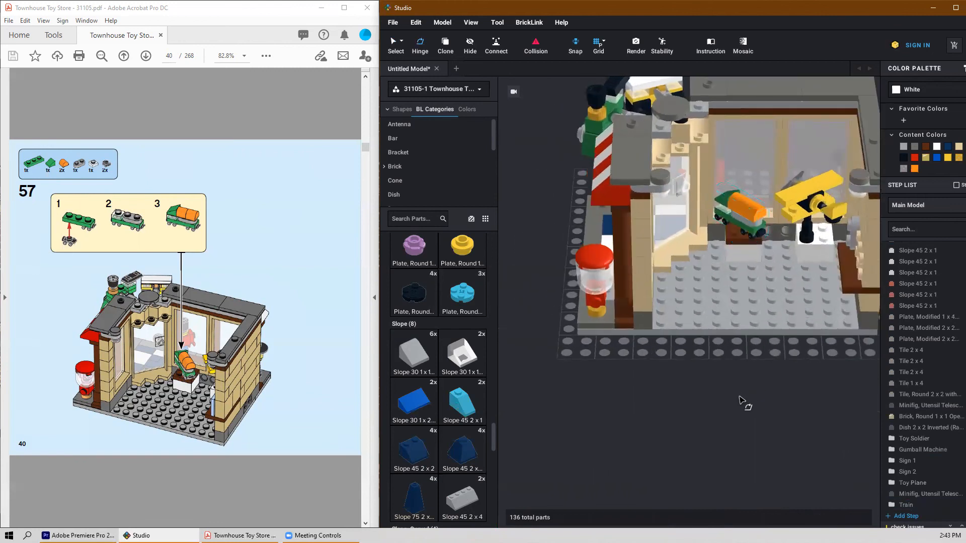
{"action": "scroll", "coordinate": [743, 403], "scroll_direction": "down", "scroll_amount": 3}
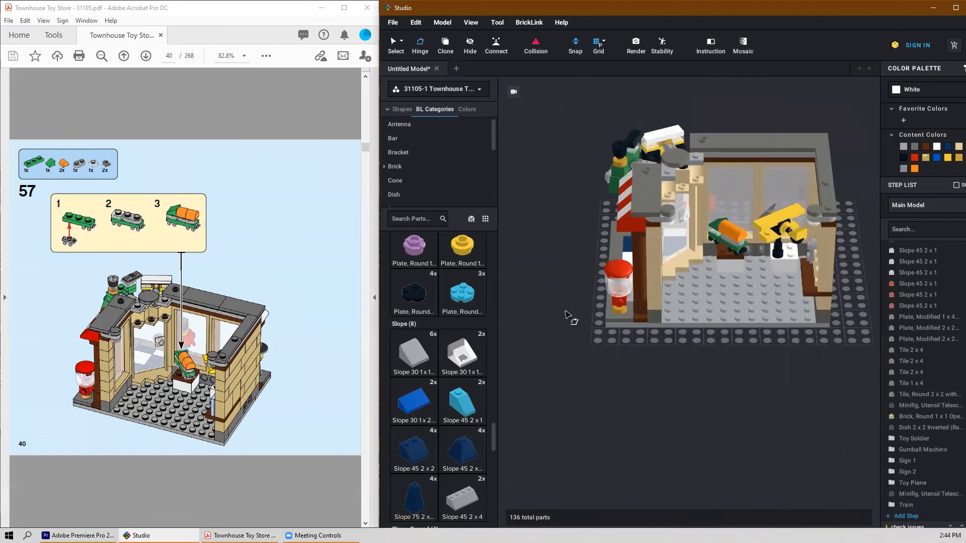
{"action": "left_click", "coordinate": [721, 235]}
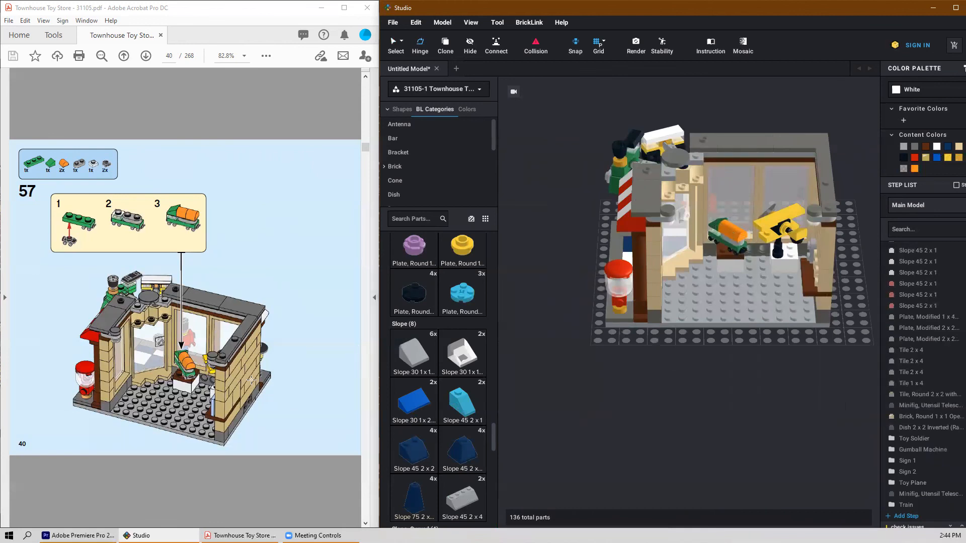
Step: Following step 58, place two white Window 1 x 2 x 2 frames on the store floor with a four-stud gap between them
{"action": "scroll", "coordinate": [251, 381], "scroll_direction": "down", "scroll_amount": 1}
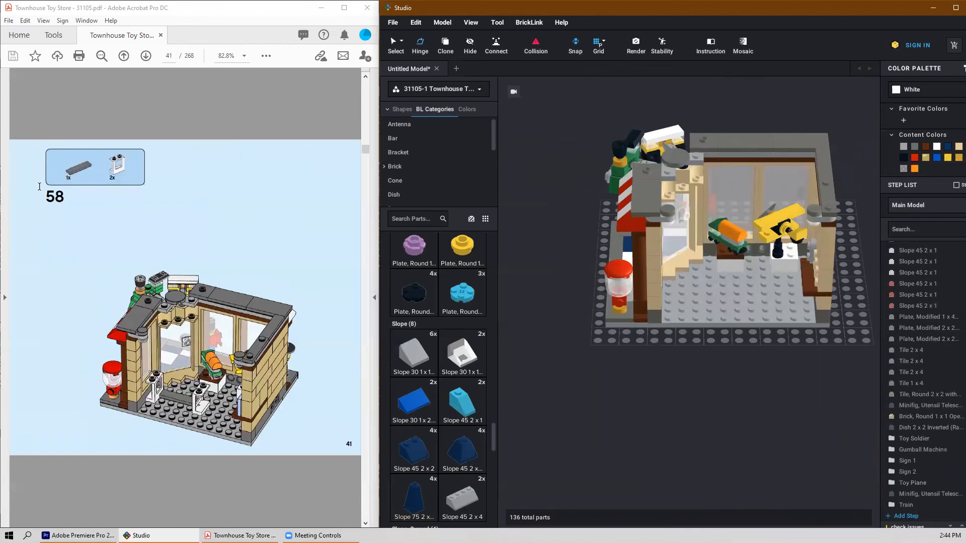
{"action": "scroll", "coordinate": [483, 468], "scroll_direction": "down", "scroll_amount": 10}
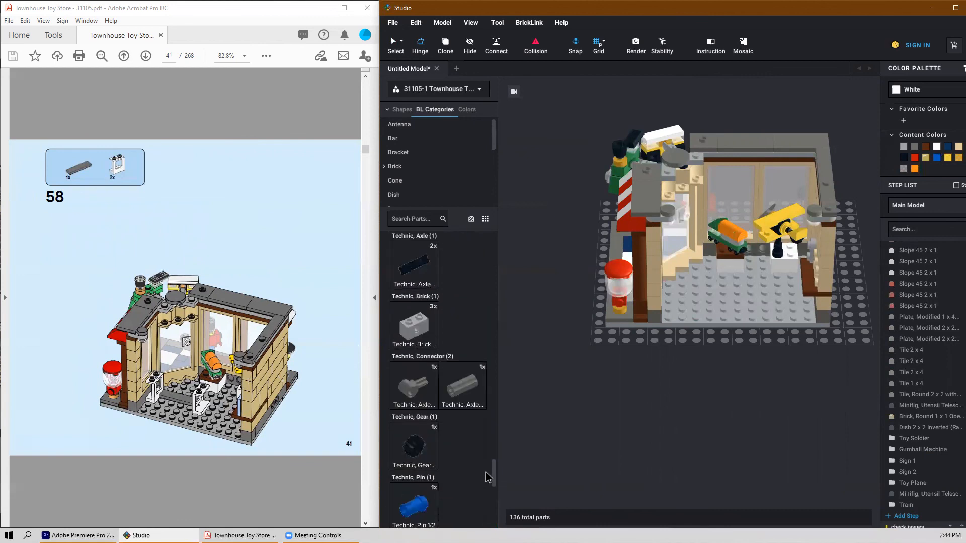
{"action": "scroll", "coordinate": [483, 487], "scroll_direction": "down", "scroll_amount": 8}
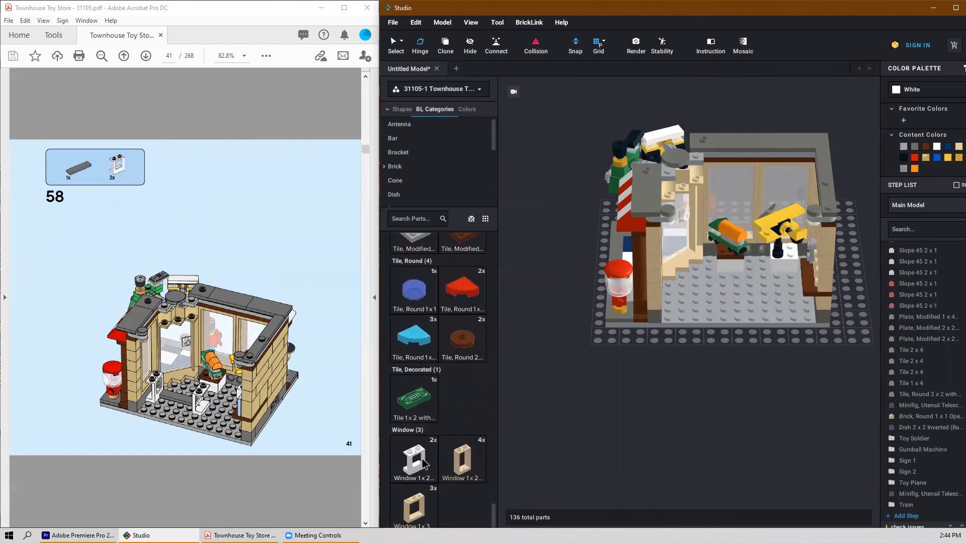
{"action": "left_click", "coordinate": [413, 457]}
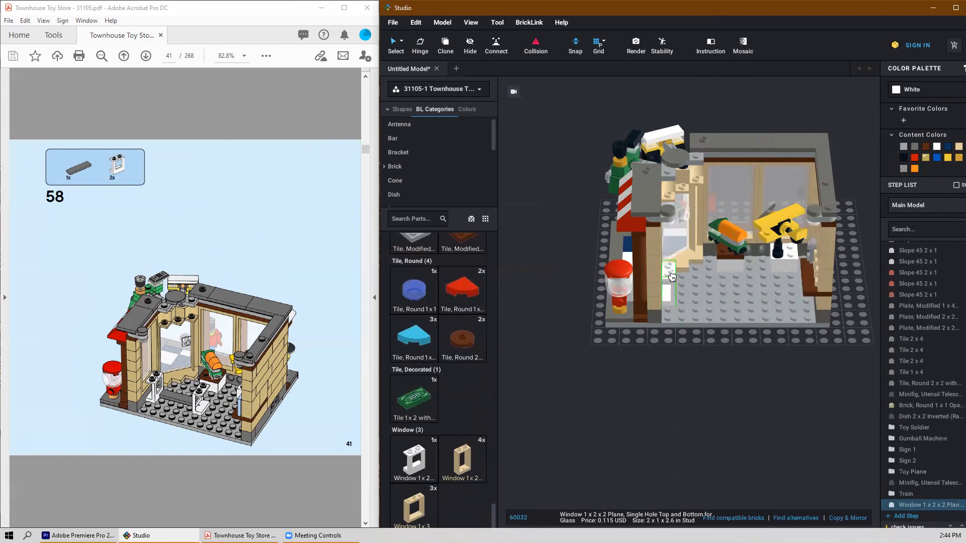
{"action": "left_click", "coordinate": [671, 277]}
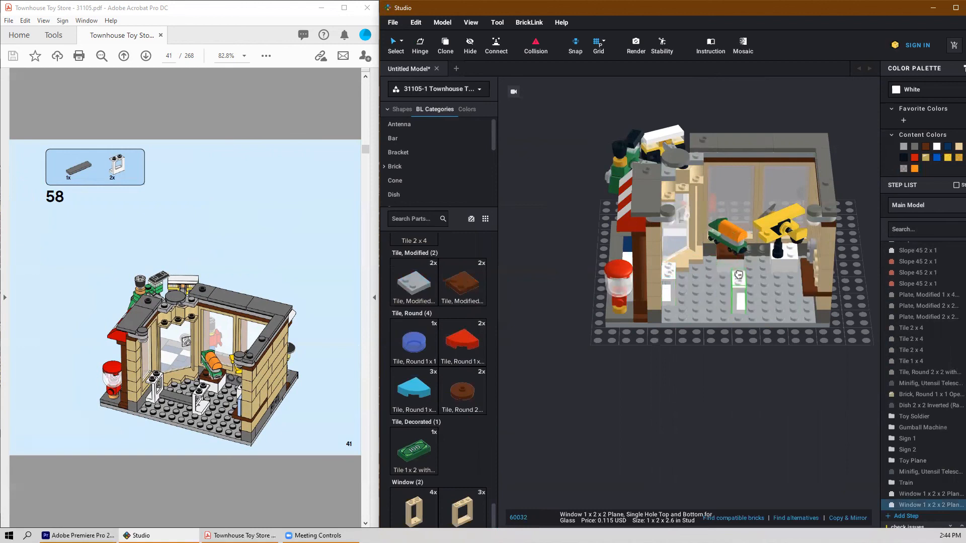
{"action": "left_click", "coordinate": [740, 311]}
{"action": "key", "text": "Escape"}
Step: Place a dark bluish gray Tile 1 x 4 on the store floor between the two white window frames
{"action": "scroll", "coordinate": [412, 406], "scroll_direction": "up", "scroll_amount": 1}
{"action": "scroll", "coordinate": [411, 404], "scroll_direction": "up", "scroll_amount": 5}
{"action": "left_click", "coordinate": [462, 367]}
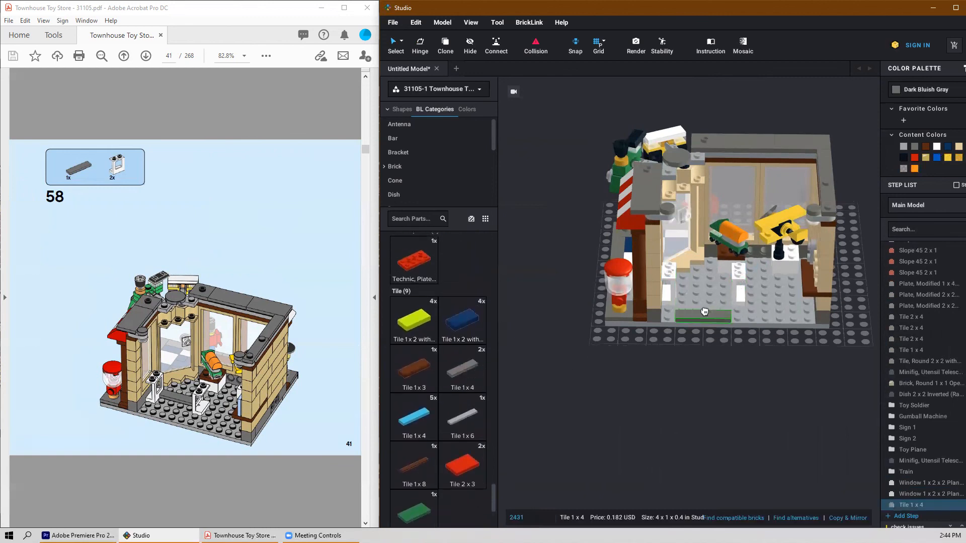
{"action": "left_click", "coordinate": [703, 292]}
{"action": "key", "text": "Escape"}
{"action": "right_click_drag", "start_coordinate": [729, 388], "coordinate": [775, 382]}
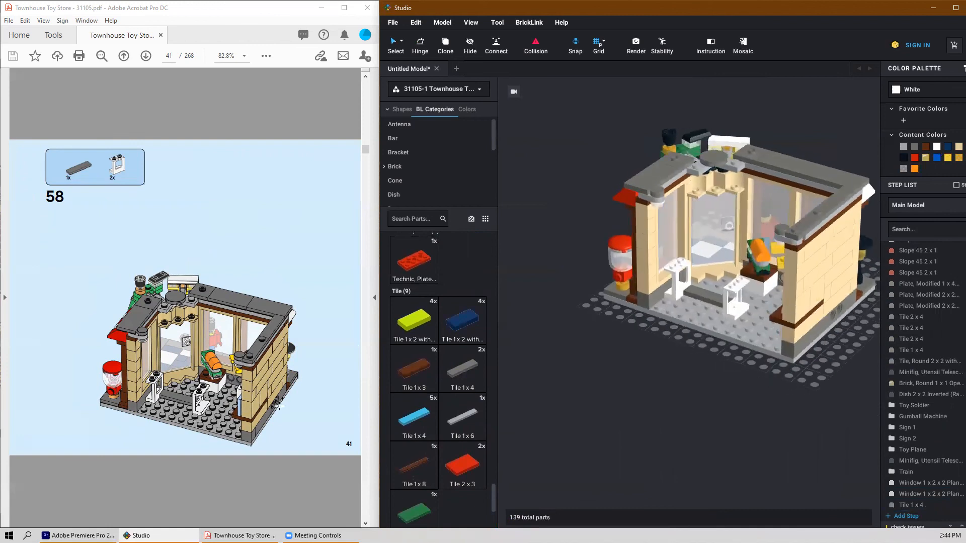
Step: Turn the instructions to page 42 and place a brown Plate 2 x 6 on the empty grid in front of the building
{"action": "scroll", "coordinate": [279, 405], "scroll_direction": "down", "scroll_amount": 2}
{"action": "scroll", "coordinate": [280, 405], "scroll_direction": "up", "scroll_amount": 1}
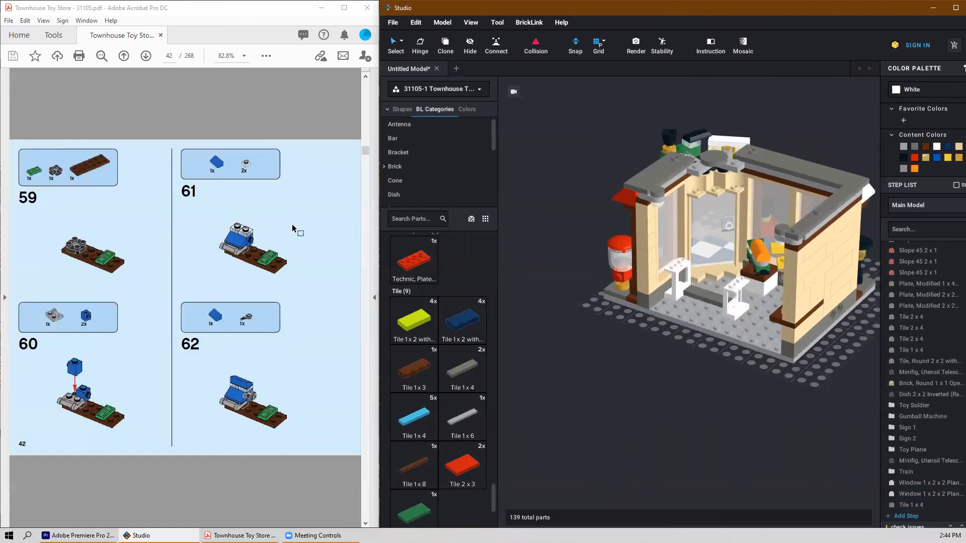
{"action": "scroll", "coordinate": [461, 351], "scroll_direction": "up", "scroll_amount": 10}
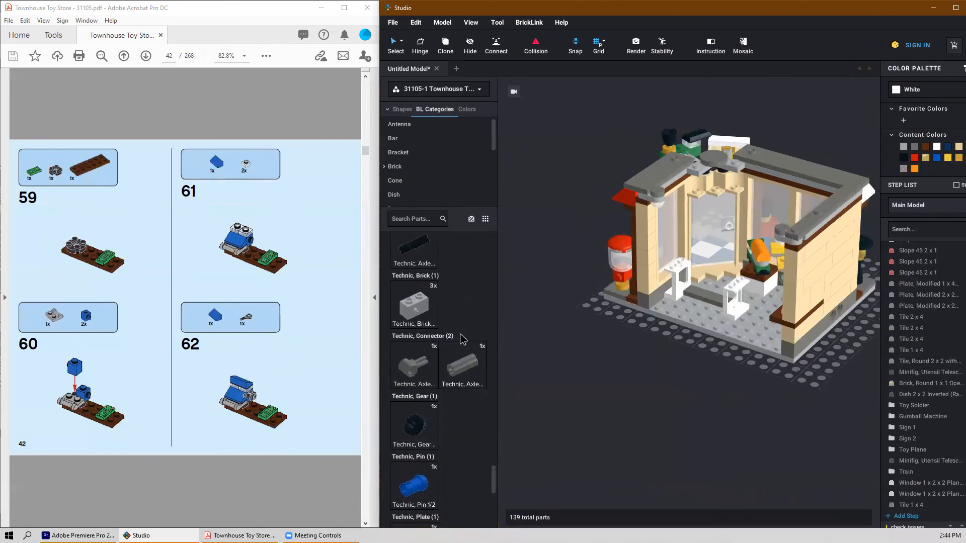
{"action": "scroll", "coordinate": [456, 312], "scroll_direction": "up", "scroll_amount": 10}
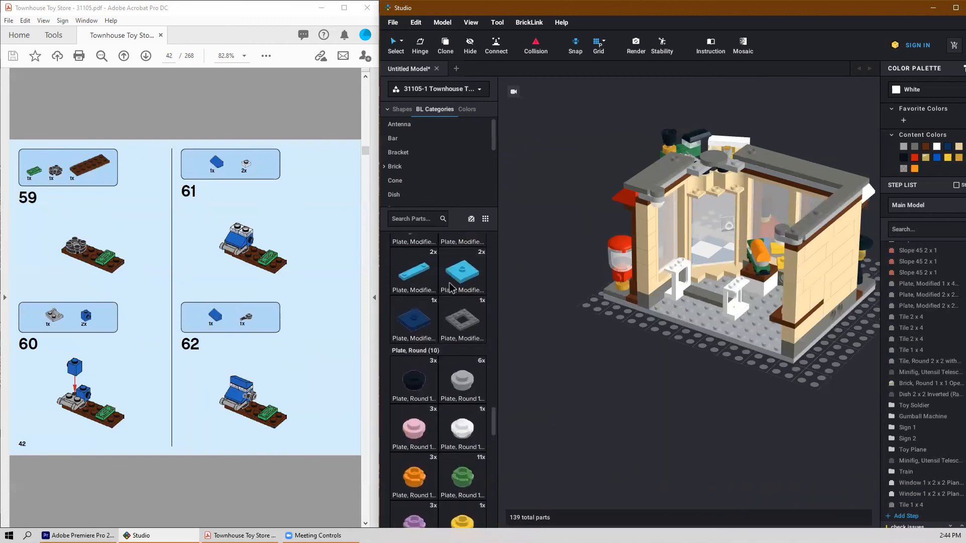
{"action": "scroll", "coordinate": [452, 286], "scroll_direction": "up", "scroll_amount": 4}
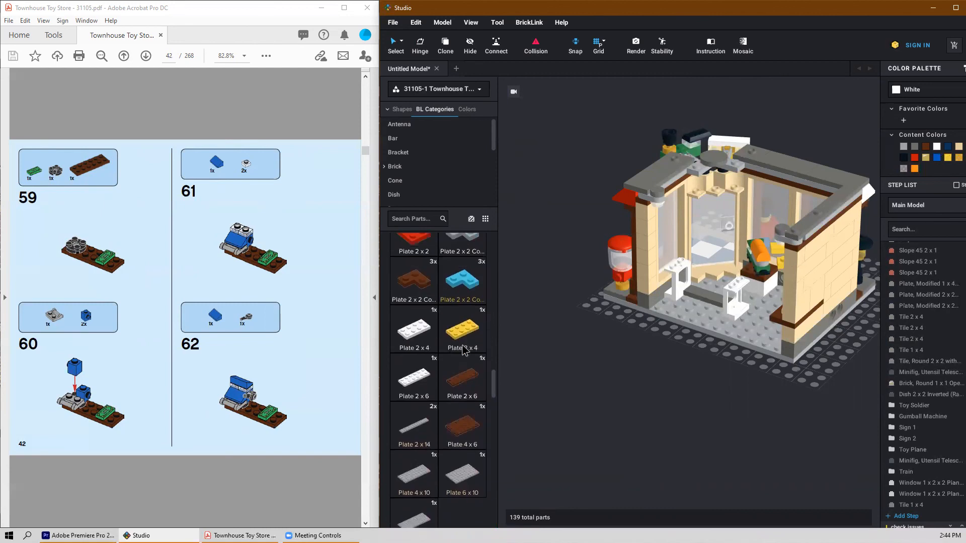
{"action": "left_click", "coordinate": [466, 398]}
{"action": "left_click", "coordinate": [634, 401]}
{"action": "left_click", "coordinate": [550, 342]}
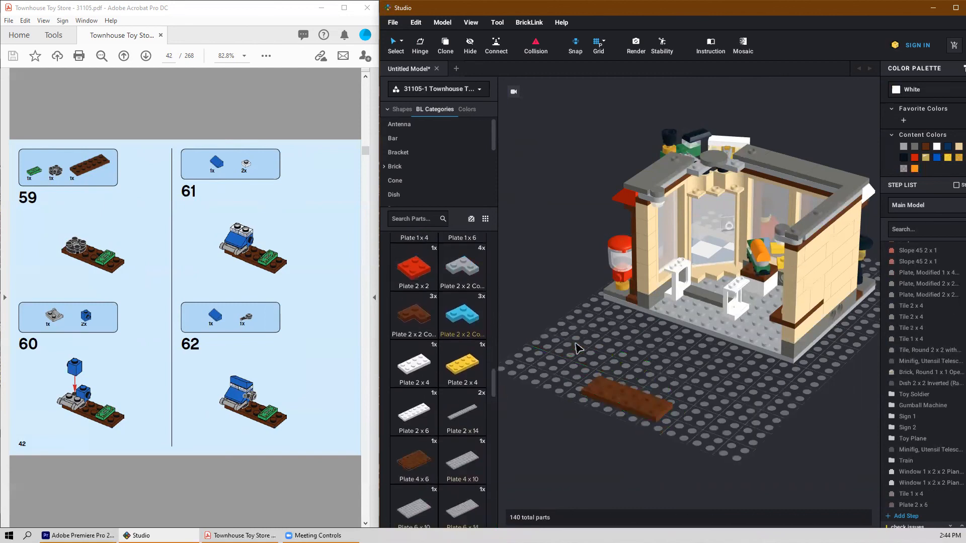
Step: Place a black Plate, Round 2 x 2 with Axle Hole on one end of the brown Plate 2 x 6
{"action": "scroll", "coordinate": [410, 444], "scroll_direction": "down", "scroll_amount": 5}
{"action": "scroll", "coordinate": [410, 444], "scroll_direction": "down", "scroll_amount": 10}
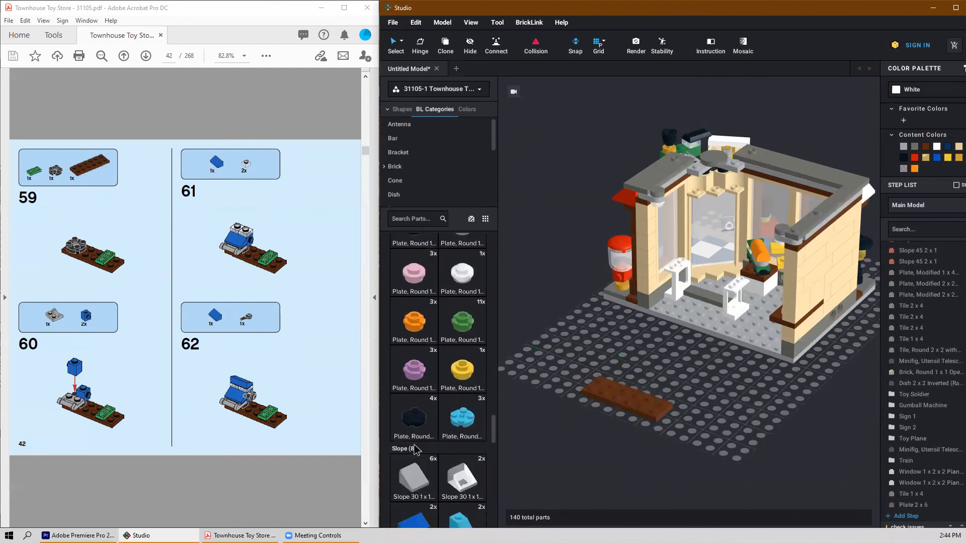
{"action": "left_click", "coordinate": [413, 345]}
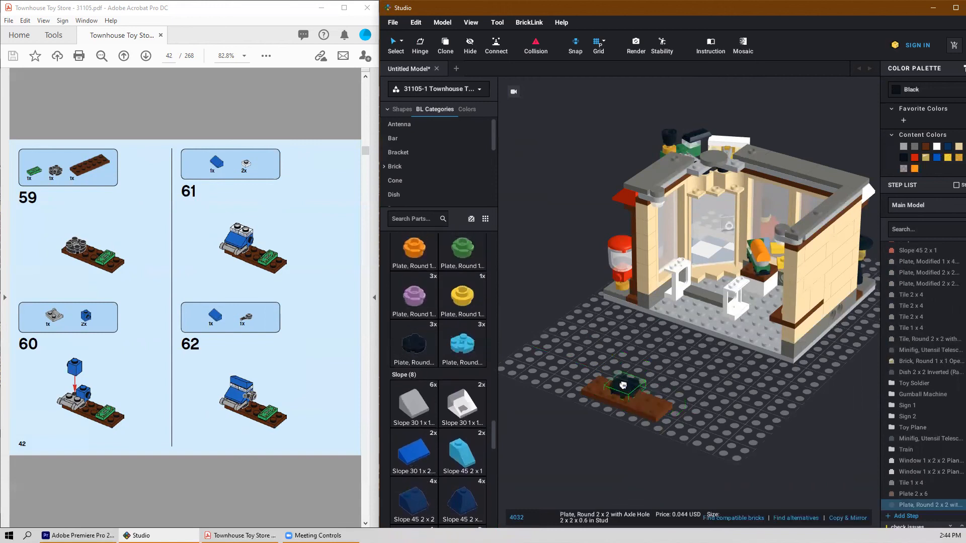
{"action": "left_click", "coordinate": [606, 386]}
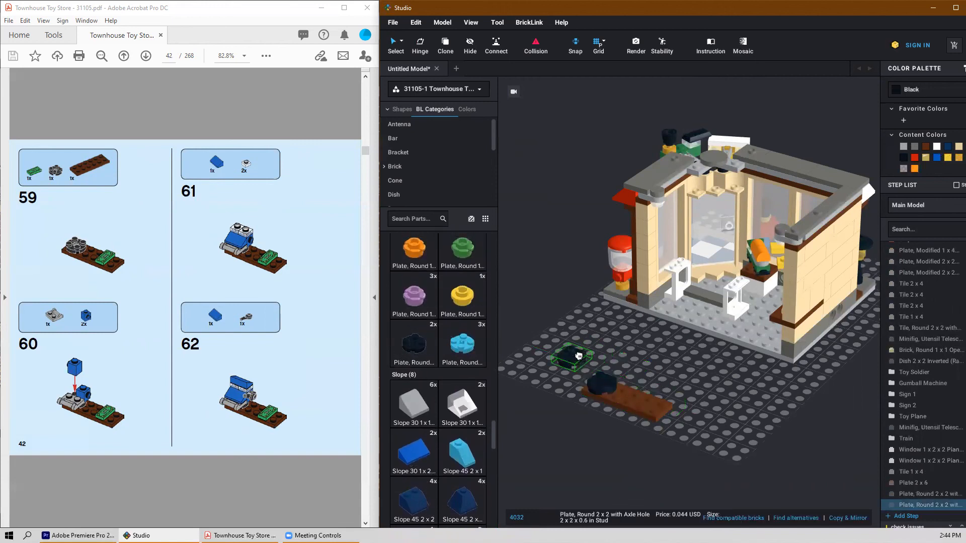
{"action": "left_click", "coordinate": [568, 355]}
Step: Place a green Tile 1 x 2 with 100 Dollar Bill Money Pattern near the free end of the brown Plate 2 x 6
{"action": "scroll", "coordinate": [406, 377], "scroll_direction": "down", "scroll_amount": 5}
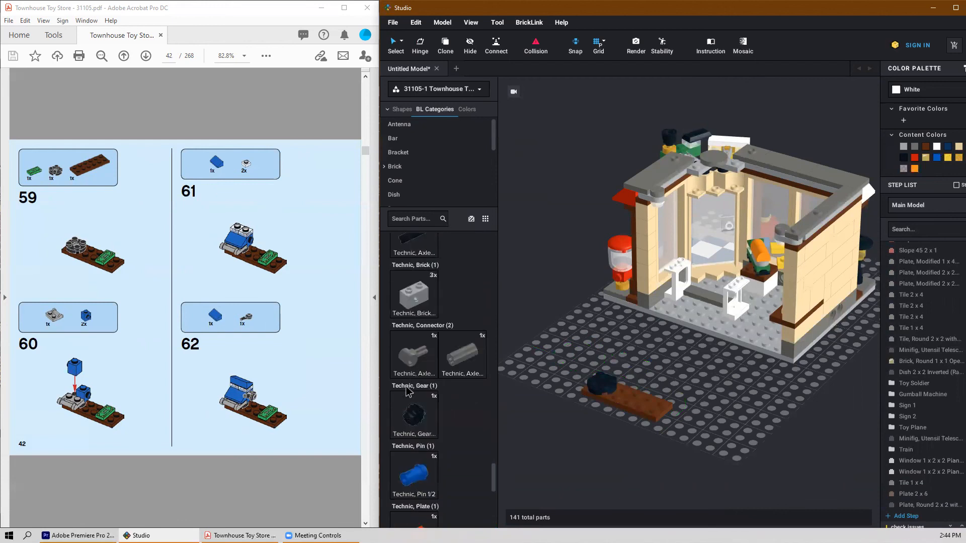
{"action": "left_click_drag", "start_coordinate": [499, 445], "coordinate": [656, 400]}
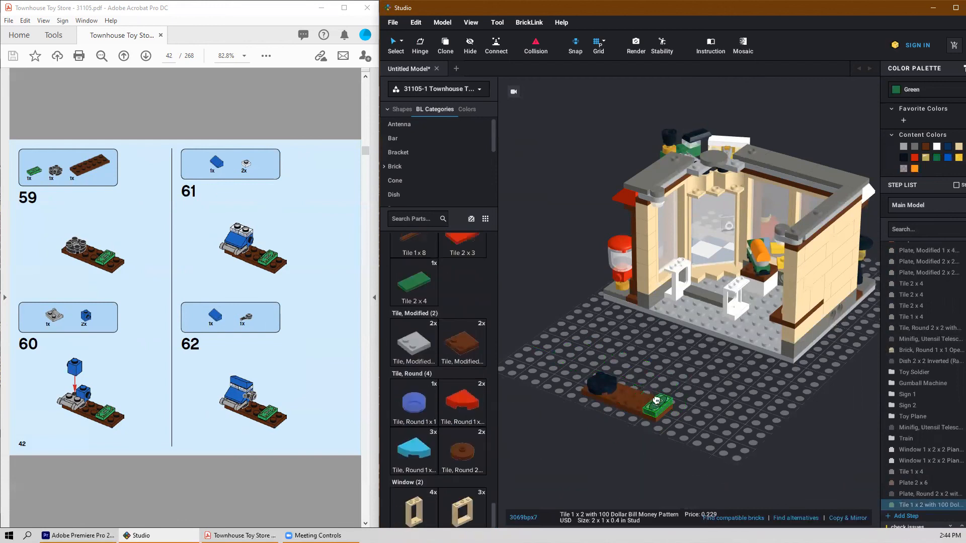
{"action": "left_click", "coordinate": [648, 400]}
{"action": "right_click_drag", "start_coordinate": [689, 396], "coordinate": [685, 393]}
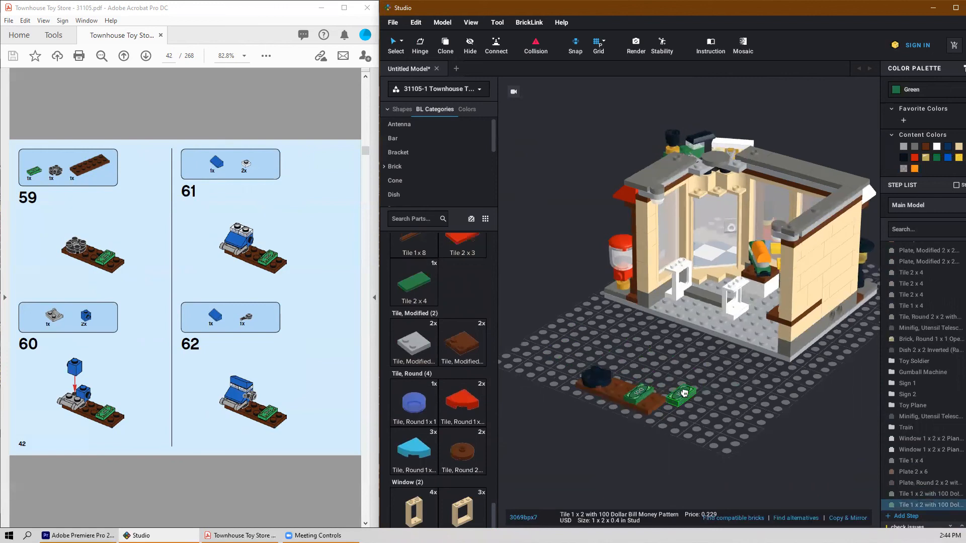
{"action": "key", "text": "Escape"}
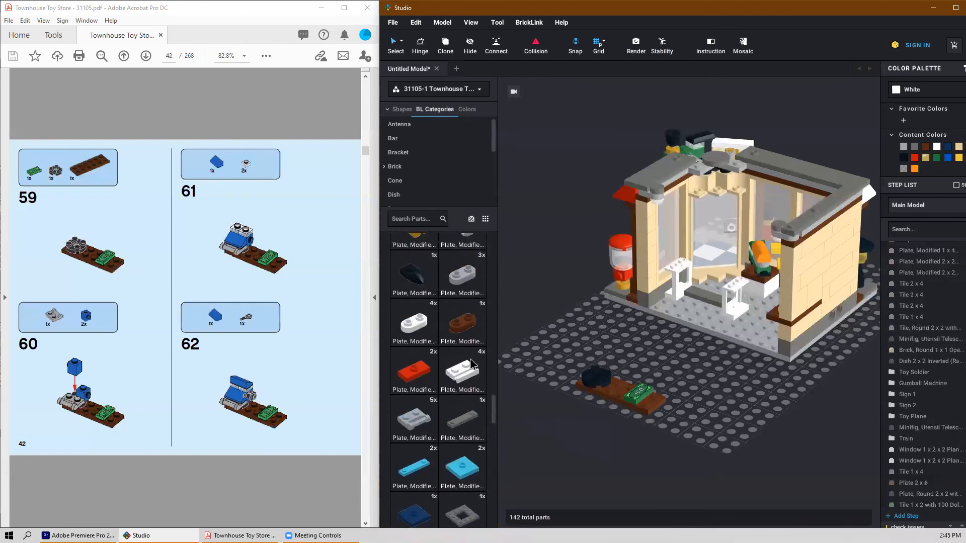
Step: Place a light bluish gray Plate, Modified 1 x 2 with Handle on Side on the outer half of the black round plate
{"action": "scroll", "coordinate": [458, 364], "scroll_direction": "down", "scroll_amount": 2}
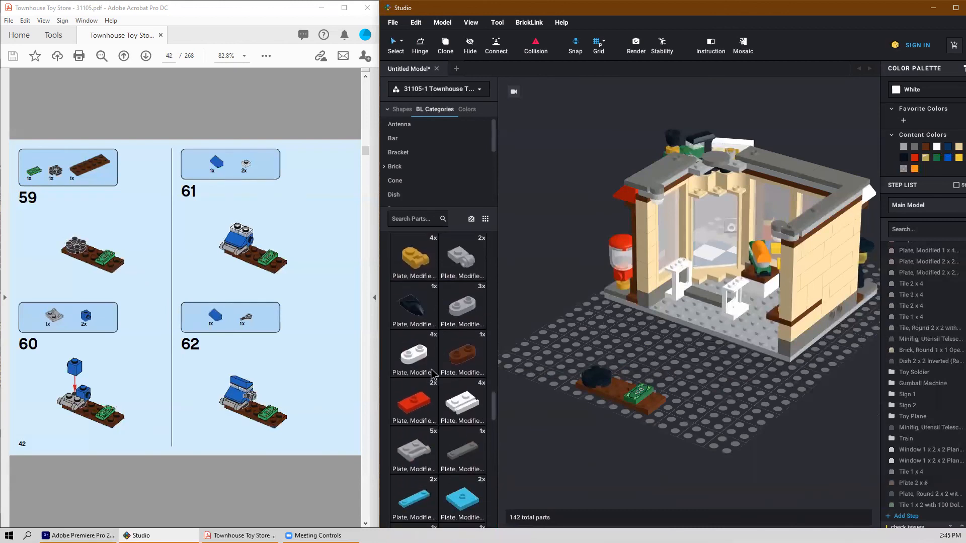
{"action": "scroll", "coordinate": [436, 377], "scroll_direction": "down", "scroll_amount": 1}
{"action": "left_click_drag", "start_coordinate": [413, 421], "coordinate": [586, 381]}
{"action": "left_click", "coordinate": [587, 381]}
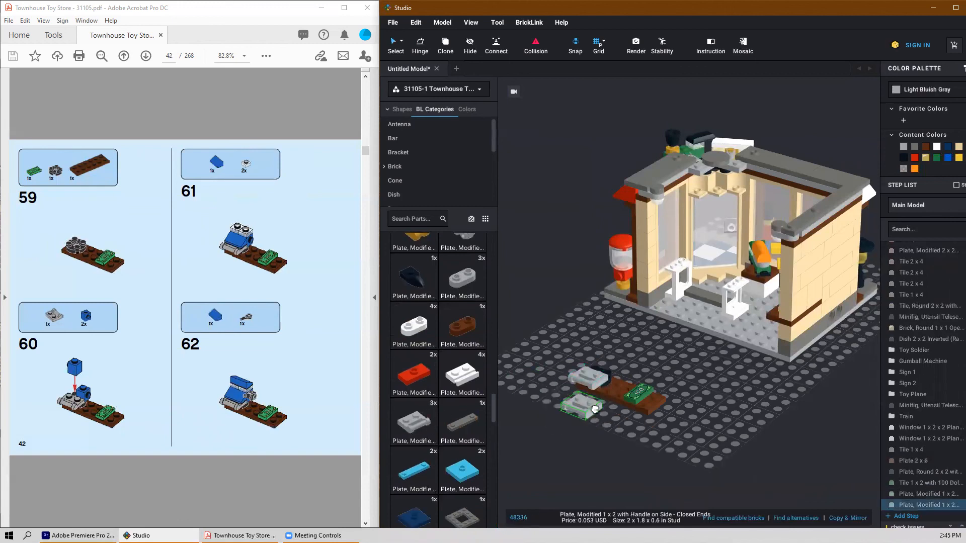
{"action": "key", "text": "Escape"}
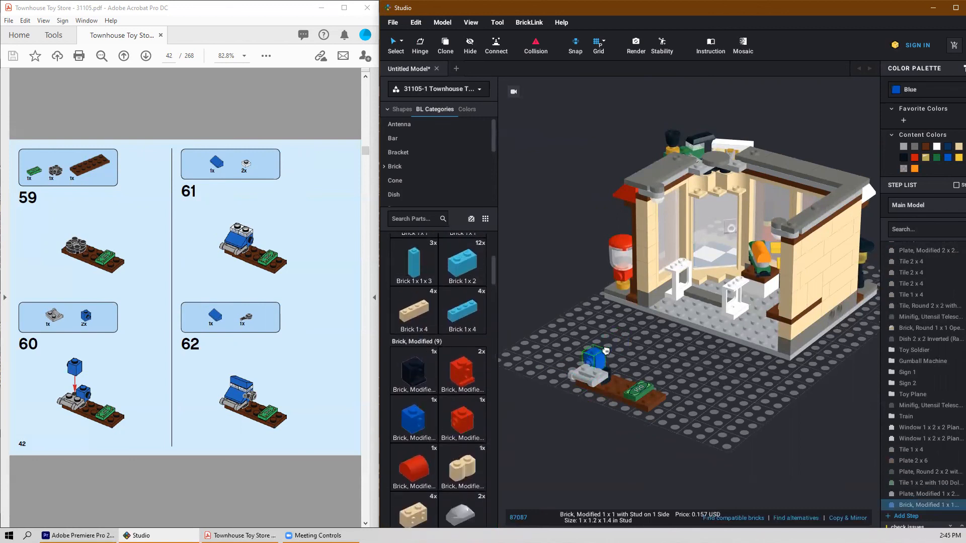
Step: Place two blue Brick, Modified 1 x 1 with Stud on 1 Side next to each other behind the gray handle plate
{"action": "left_click", "coordinate": [607, 353]}
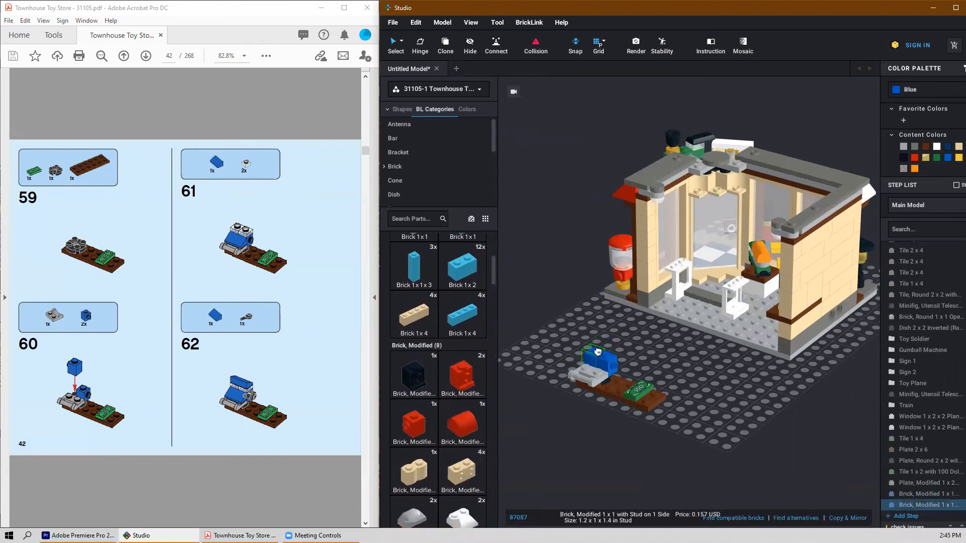
{"action": "key", "text": "Escape"}
{"action": "right_click_drag", "start_coordinate": [574, 317], "coordinate": [564, 334]}
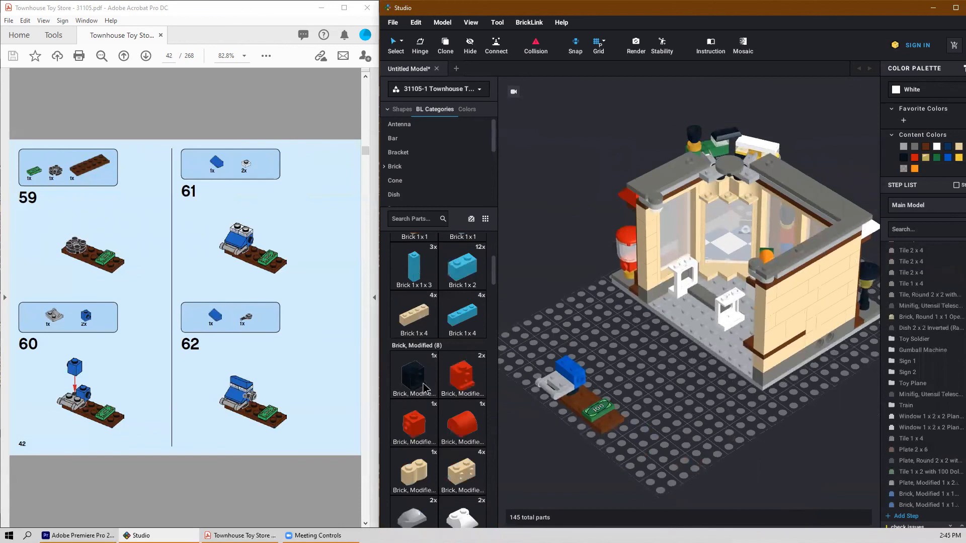
Step: Place a trans-clear Plate 1 x 1 on top of each of the two blue modified bricks
{"action": "scroll", "coordinate": [437, 391], "scroll_direction": "down", "scroll_amount": 10}
{"action": "scroll", "coordinate": [437, 391], "scroll_direction": "down", "scroll_amount": 15}
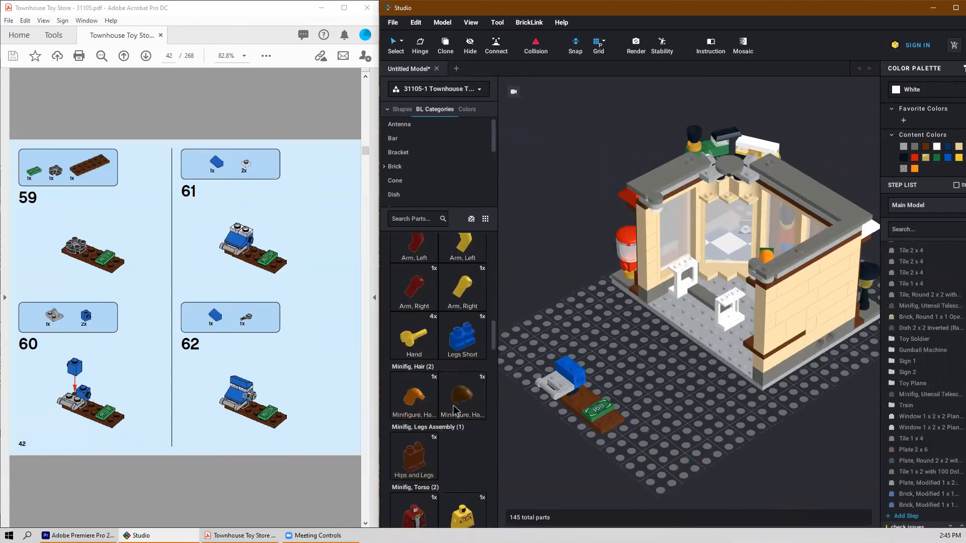
{"action": "left_click", "coordinate": [414, 320]}
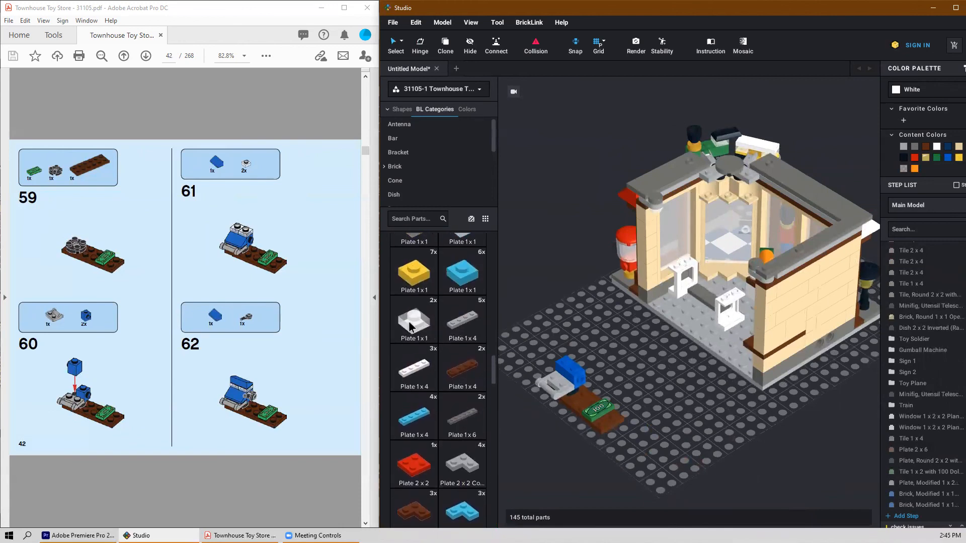
{"action": "left_click", "coordinate": [568, 355]}
{"action": "left_click", "coordinate": [579, 351]}
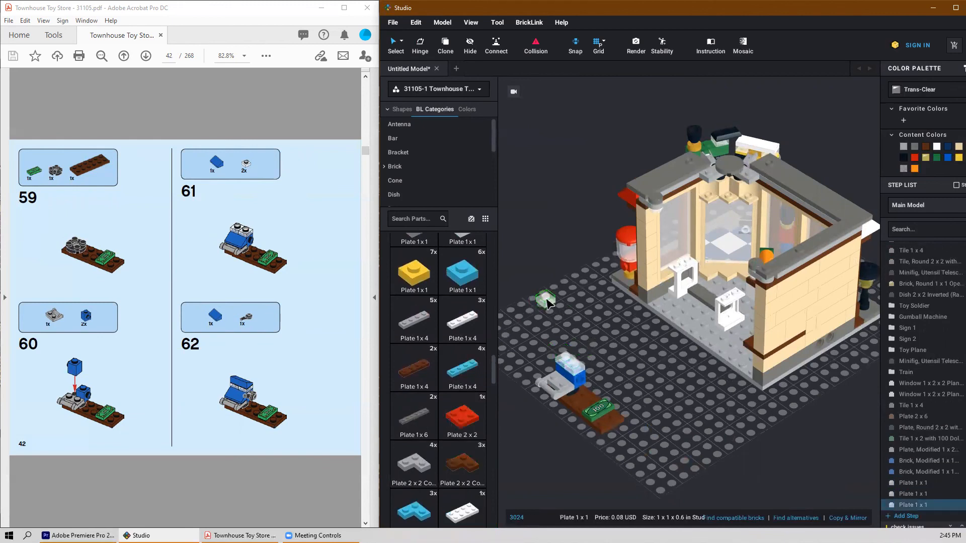
{"action": "key", "text": "Escape"}
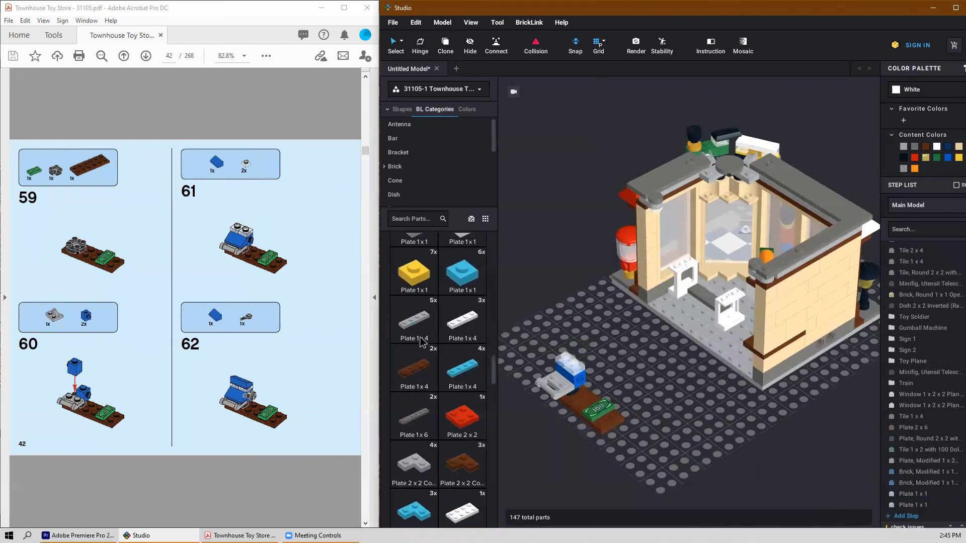
Step: Place a blue Slope 30 1 x 2 x 2/3 on top of the two trans-clear plates
{"action": "scroll", "coordinate": [462, 398], "scroll_direction": "down", "scroll_amount": 10}
{"action": "scroll", "coordinate": [453, 387], "scroll_direction": "down", "scroll_amount": 10}
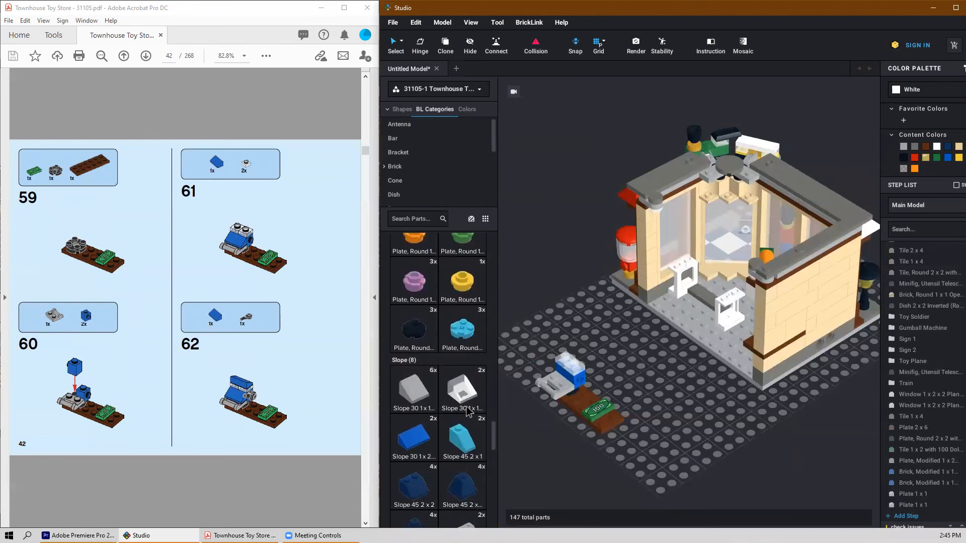
{"action": "left_click", "coordinate": [423, 363]}
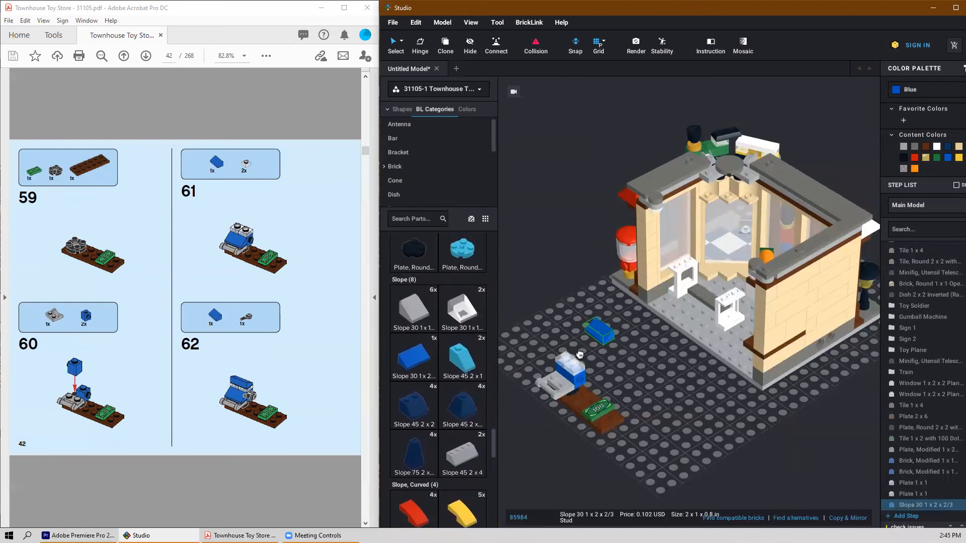
{"action": "left_click", "coordinate": [579, 359]}
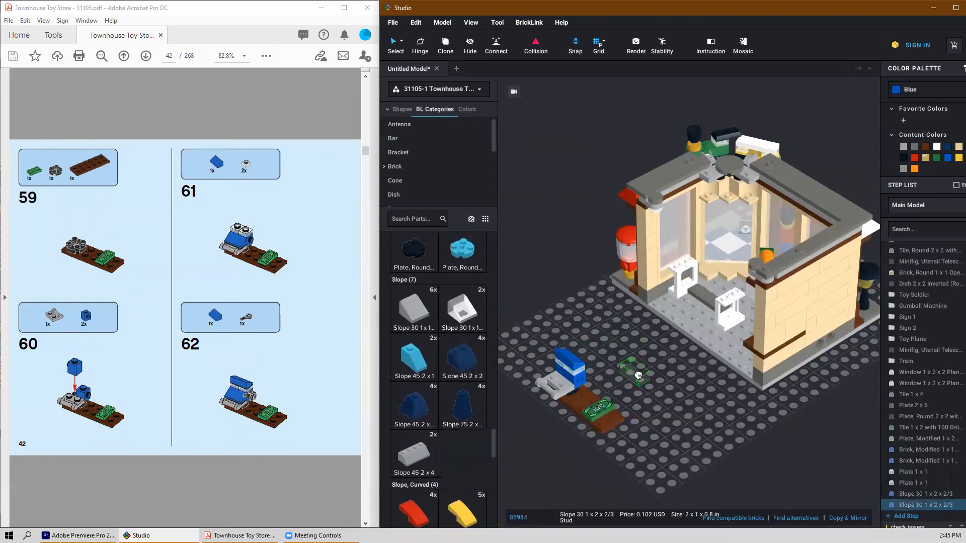
Step: Attach a black Bar 1L with 1 x 1 Round Plate with Hollow Stud to the side of the blue cash register
{"action": "scroll", "coordinate": [402, 364], "scroll_direction": "up", "scroll_amount": 8}
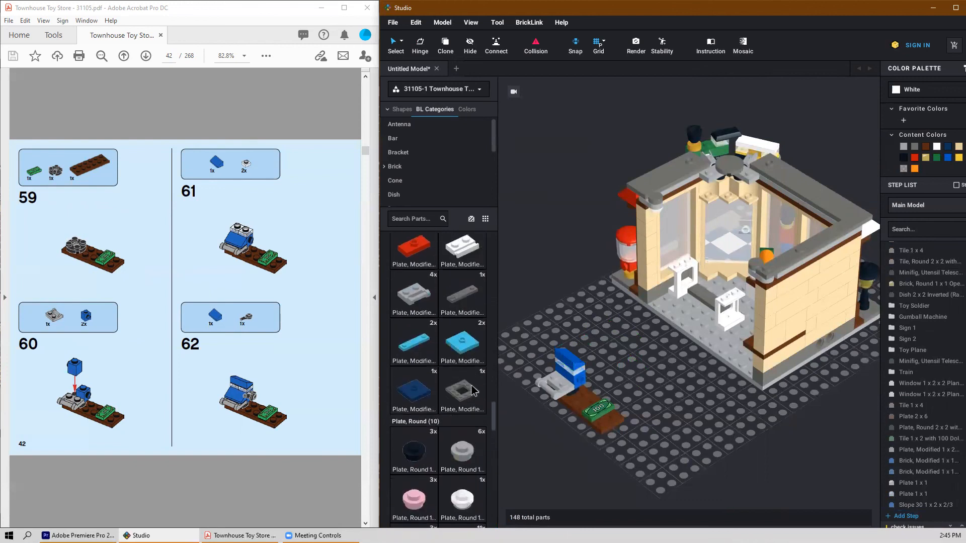
{"action": "scroll", "coordinate": [493, 312], "scroll_direction": "up", "scroll_amount": 10}
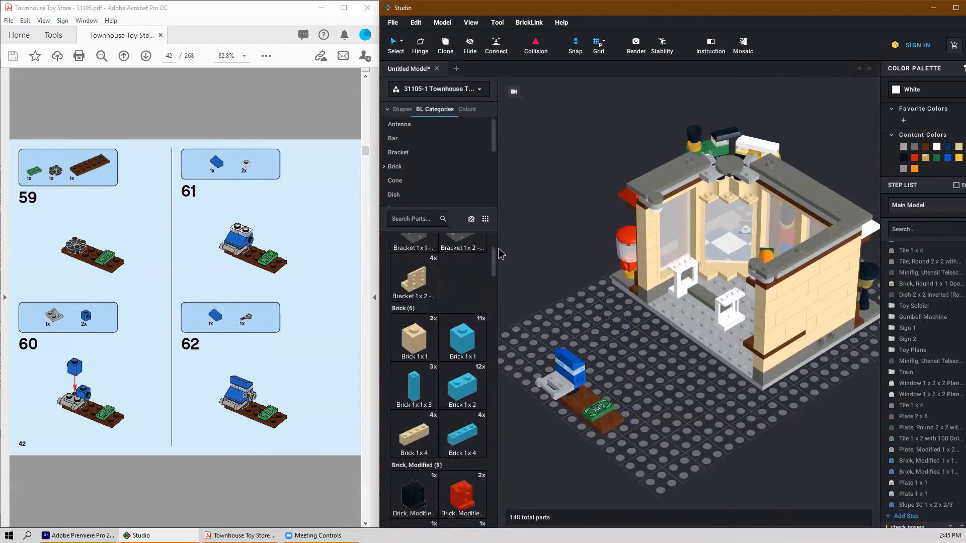
{"action": "left_click_drag", "start_coordinate": [456, 291], "coordinate": [587, 384]}
{"action": "scroll", "coordinate": [610, 388], "scroll_direction": "up", "scroll_amount": 3}
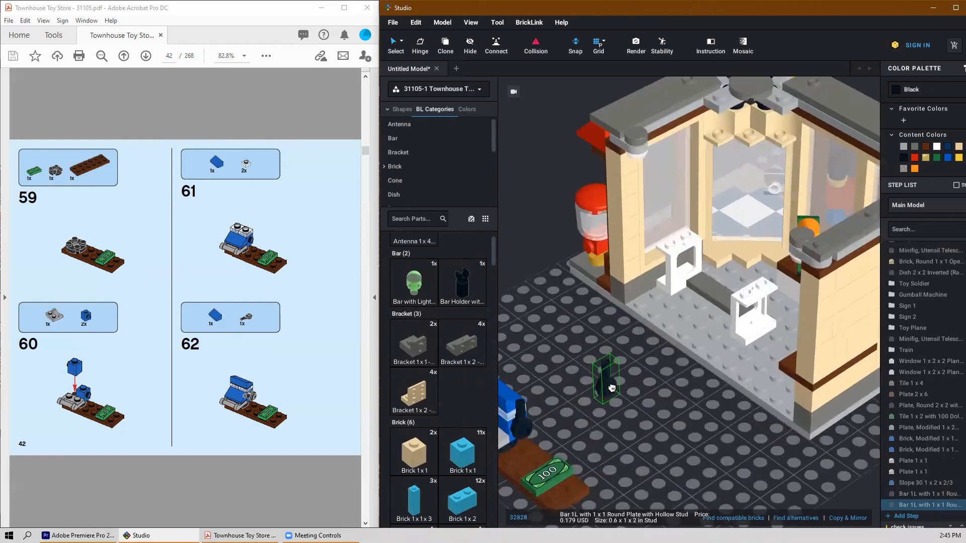
{"action": "left_click", "coordinate": [611, 390]}
Step: Rotate the black bar on the side of the cash register with the Hinge tool to form its crank
{"action": "left_click", "coordinate": [523, 436]}
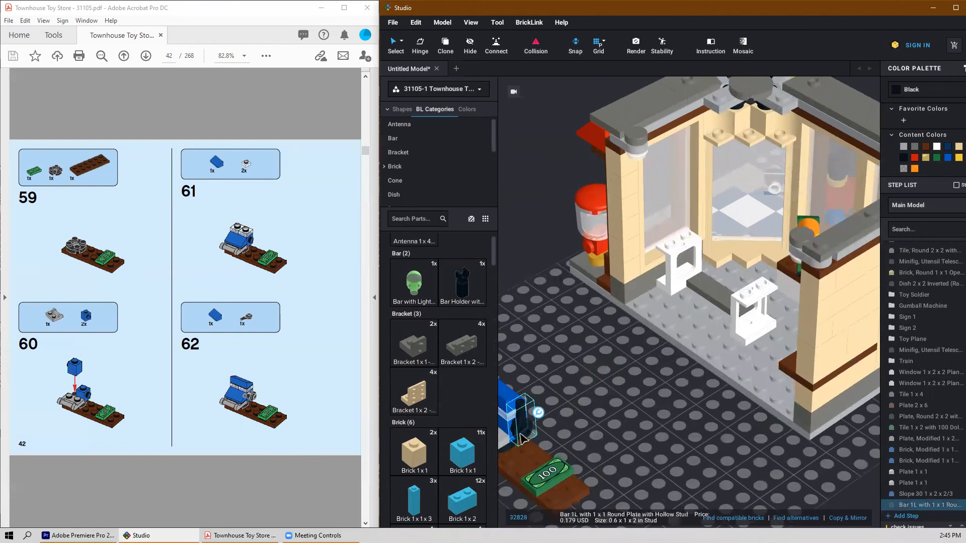
{"action": "key", "text": "h"}
{"action": "middle_click_drag", "start_coordinate": [569, 424], "coordinate": [659, 384]}
{"action": "left_click_drag", "start_coordinate": [693, 376], "coordinate": [743, 368]}
{"action": "left_click", "coordinate": [621, 439]}
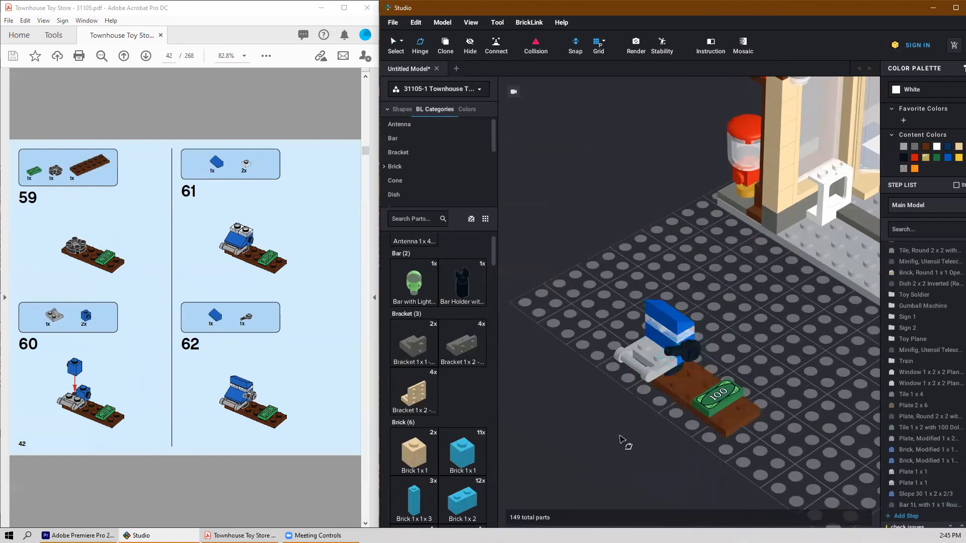
Step: Duplicate the blue Slope 30 1 x 2 x 2/3 and place the copy on the gray handle plate of the cash register
{"action": "left_click", "coordinate": [666, 320]}
{"action": "key", "text": "ctrl+c"}
{"action": "key", "text": "ctrl+v"}
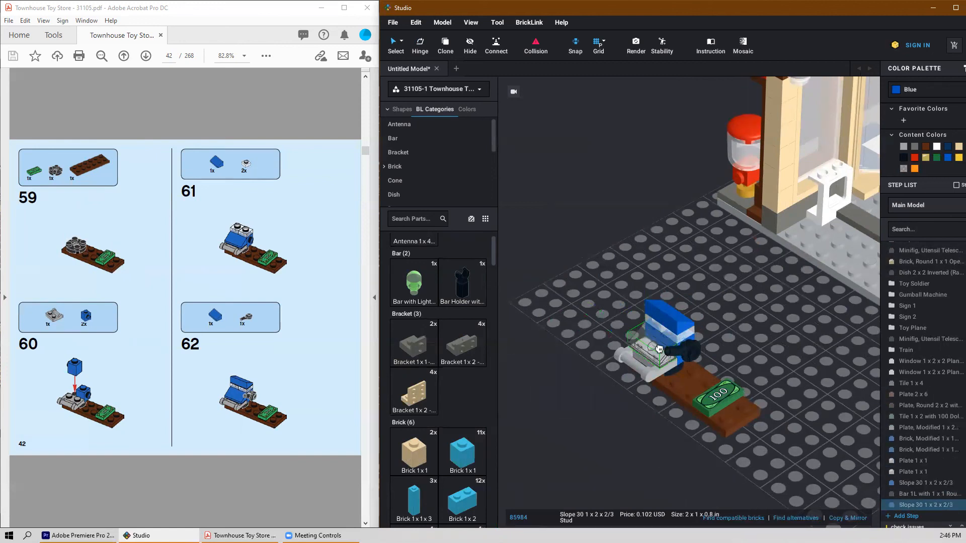
{"action": "left_click", "coordinate": [587, 300]}
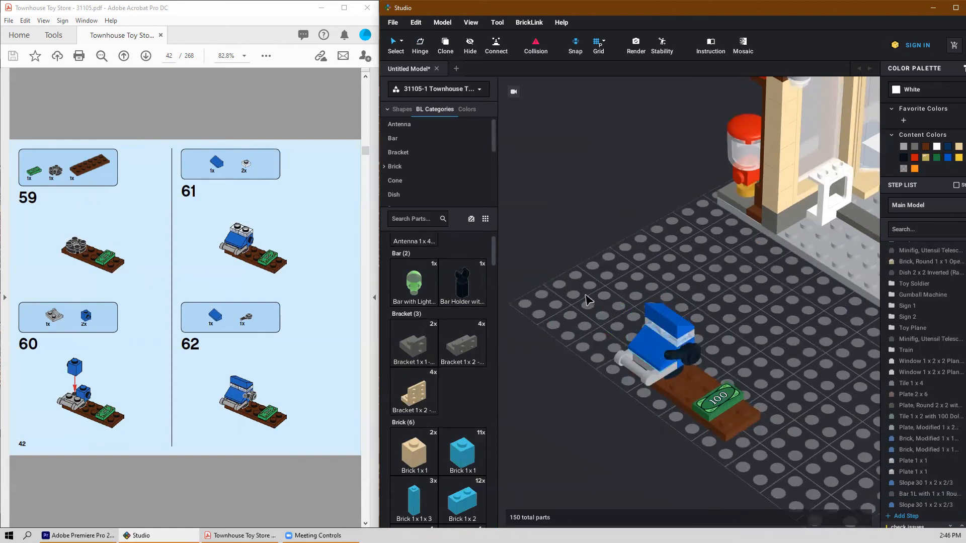
Step: Turn the instructions to page 43 and group all the counter parts into a submodel named "Counter top"
{"action": "scroll", "coordinate": [586, 300], "scroll_direction": "down", "scroll_amount": 2}
{"action": "scroll", "coordinate": [171, 388], "scroll_direction": "down", "scroll_amount": 2}
{"action": "scroll", "coordinate": [170, 385], "scroll_direction": "up", "scroll_amount": 1}
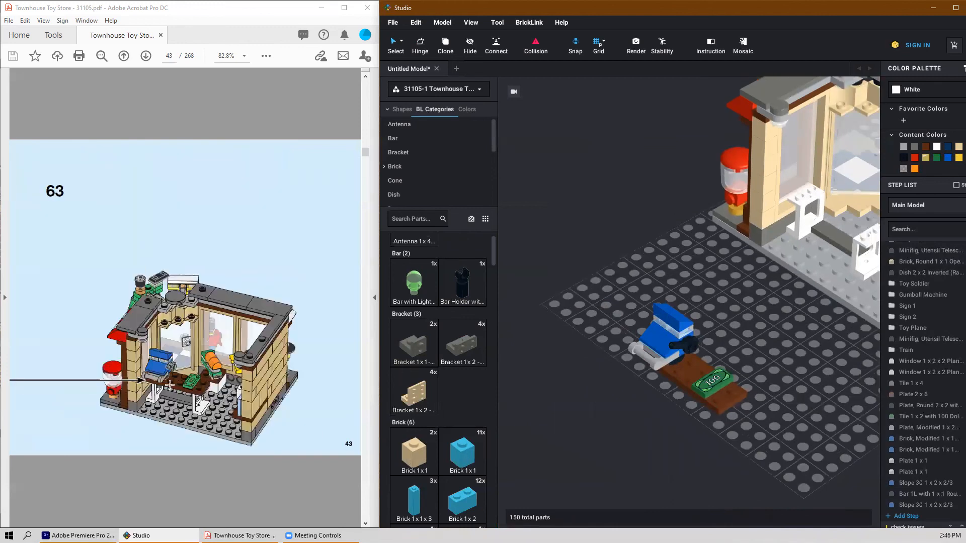
{"action": "scroll", "coordinate": [716, 461], "scroll_direction": "down", "scroll_amount": 1}
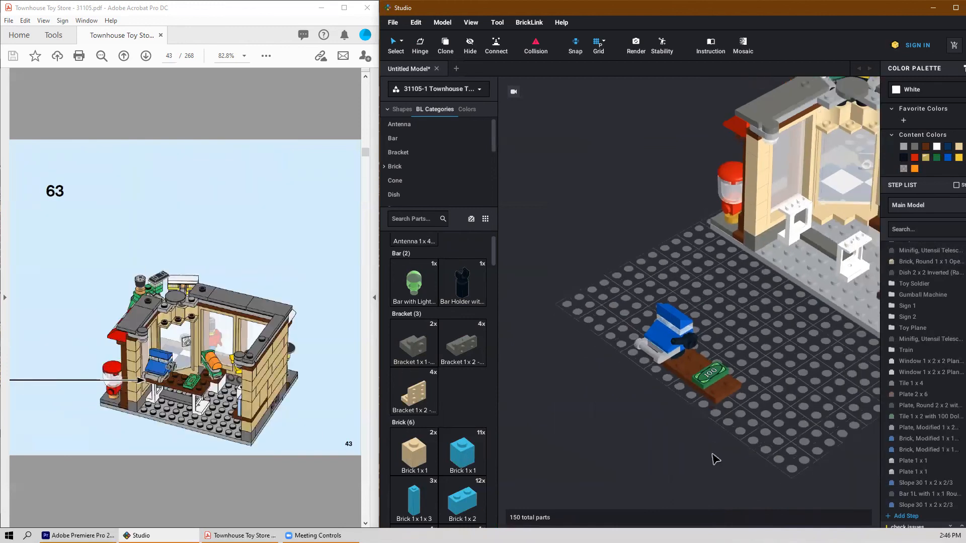
{"action": "left_click", "coordinate": [674, 367]}
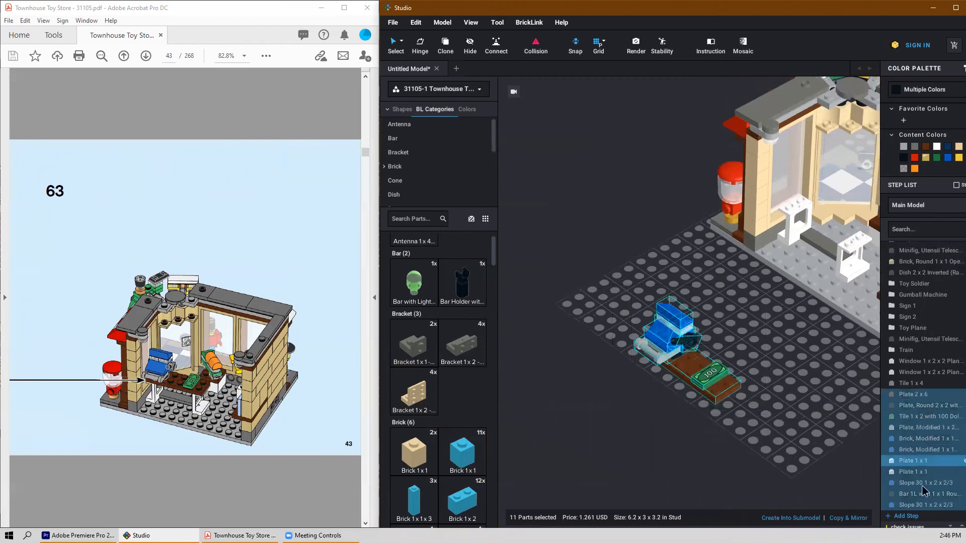
{"action": "left_click", "coordinate": [784, 519]}
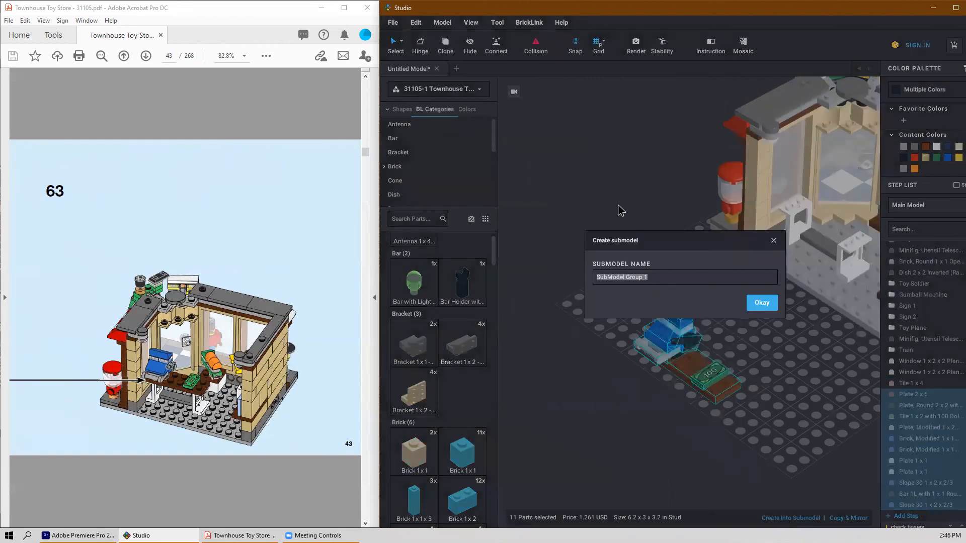
{"action": "type", "text": "Counter top"}
{"action": "key", "text": "Return"}
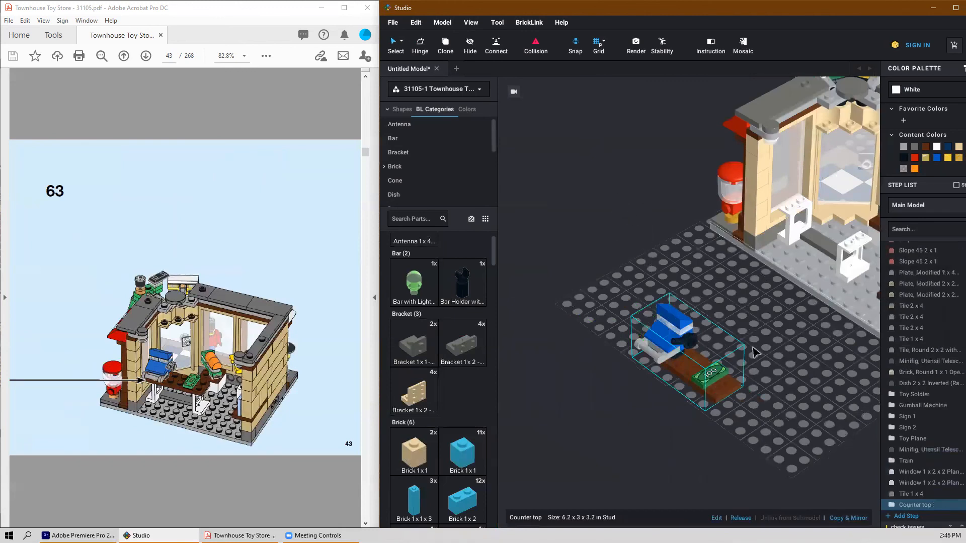
Step: Following step 63, place the Counter top submodel on the two white window frames inside the store
{"action": "left_click_drag", "start_coordinate": [701, 360], "coordinate": [833, 214]}
{"action": "left_click", "coordinate": [700, 323]}
{"action": "scroll", "coordinate": [705, 318], "scroll_direction": "down", "scroll_amount": 3}
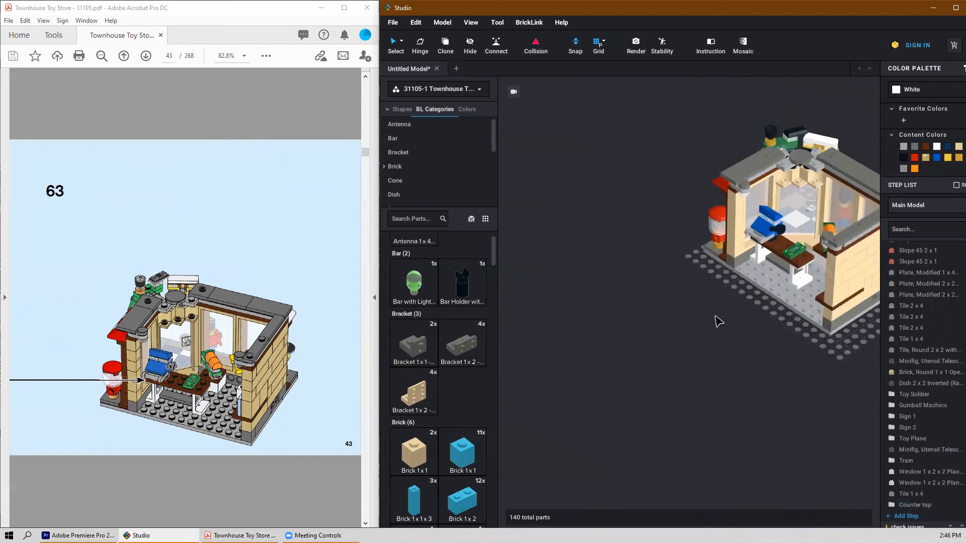
{"action": "scroll", "coordinate": [716, 315], "scroll_direction": "up", "scroll_amount": 1}
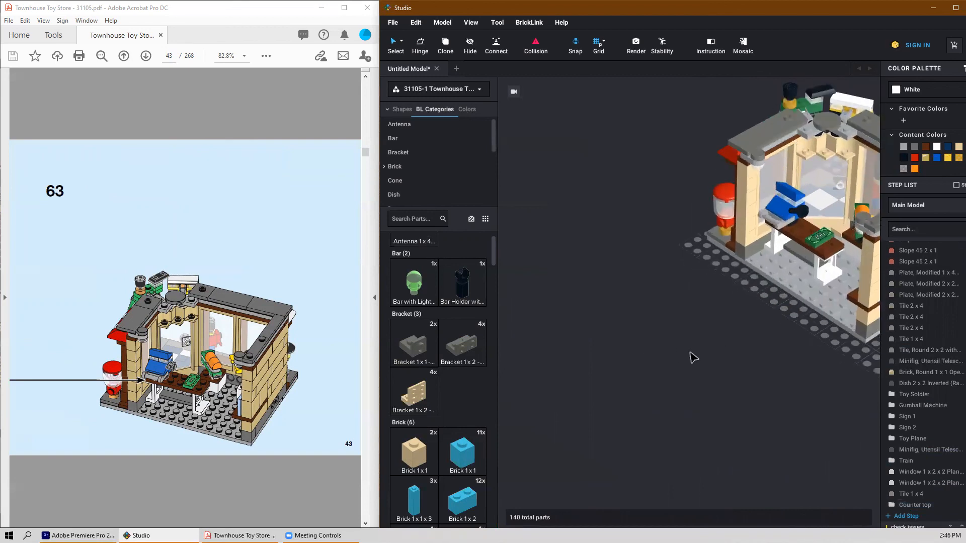
{"action": "right_click_drag", "start_coordinate": [752, 359], "coordinate": [674, 377]}
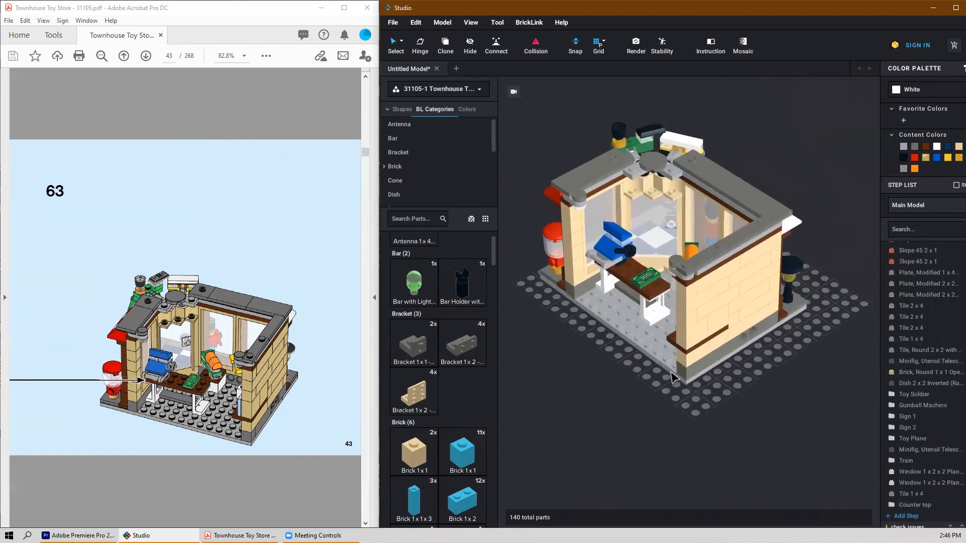
Step: Turn the instructions to page 44 and examine the completed toy store floor from the street side and the gumball machine corner
{"action": "scroll", "coordinate": [212, 351], "scroll_direction": "down", "scroll_amount": 1}
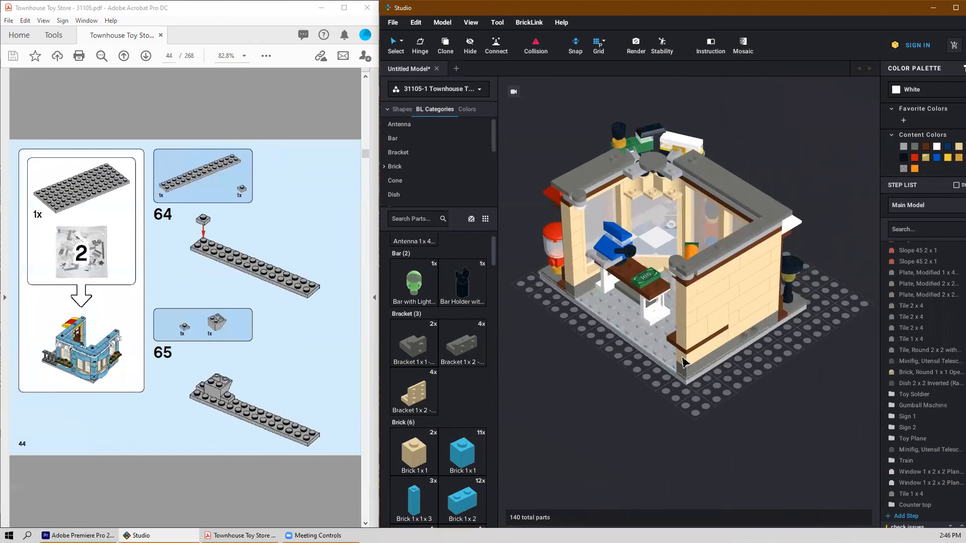
{"action": "right_click_drag", "start_coordinate": [786, 427], "coordinate": [707, 416]}
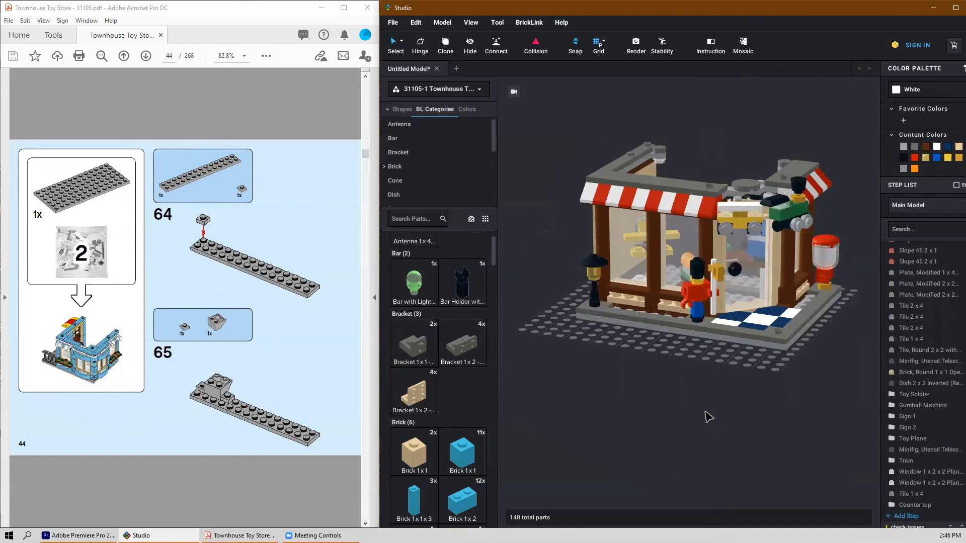
{"action": "right_click_drag", "start_coordinate": [779, 366], "coordinate": [686, 322]}
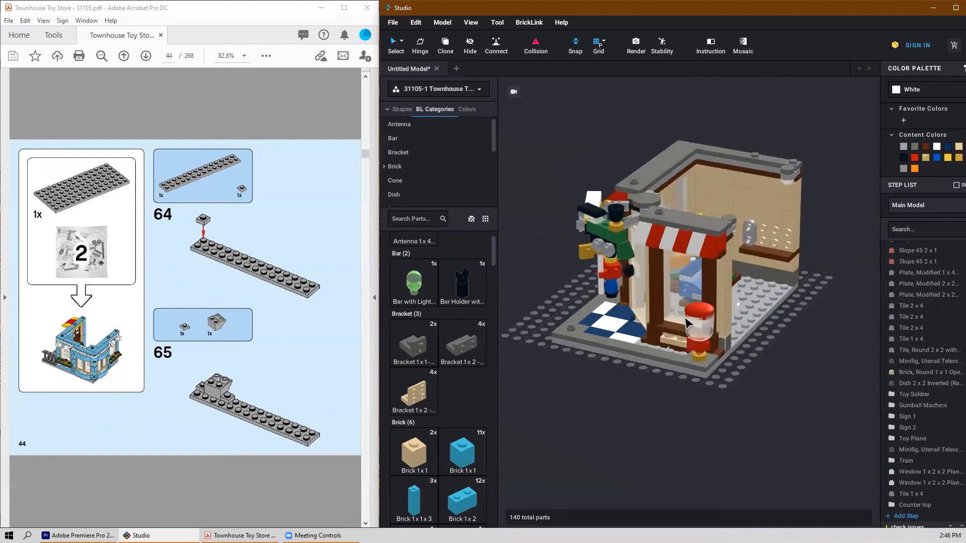
{"action": "scroll", "coordinate": [687, 322], "scroll_direction": "up", "scroll_amount": 2}
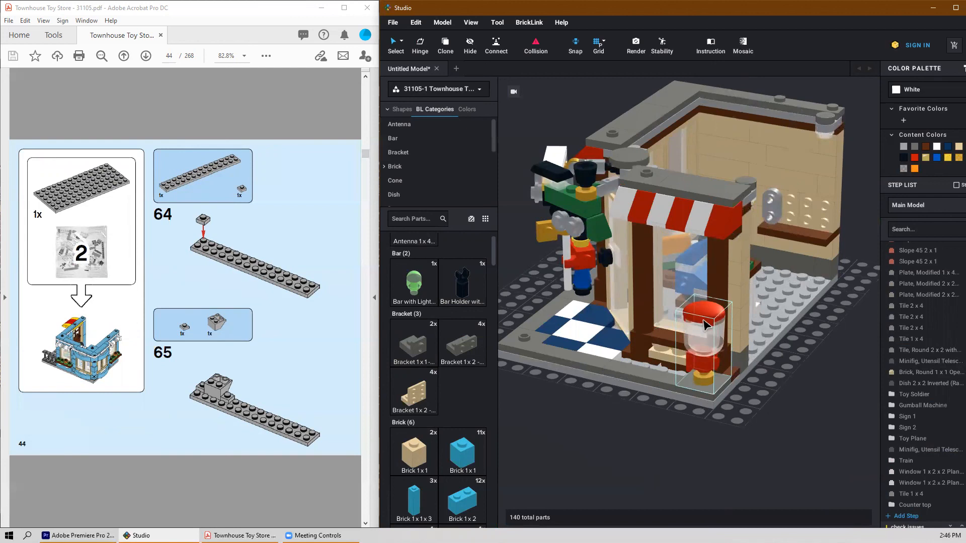
Step: Place a light bluish gray Plate 2 x 14 on the empty grid in front of the store's street side
{"action": "scroll", "coordinate": [750, 325], "scroll_direction": "down", "scroll_amount": 3}
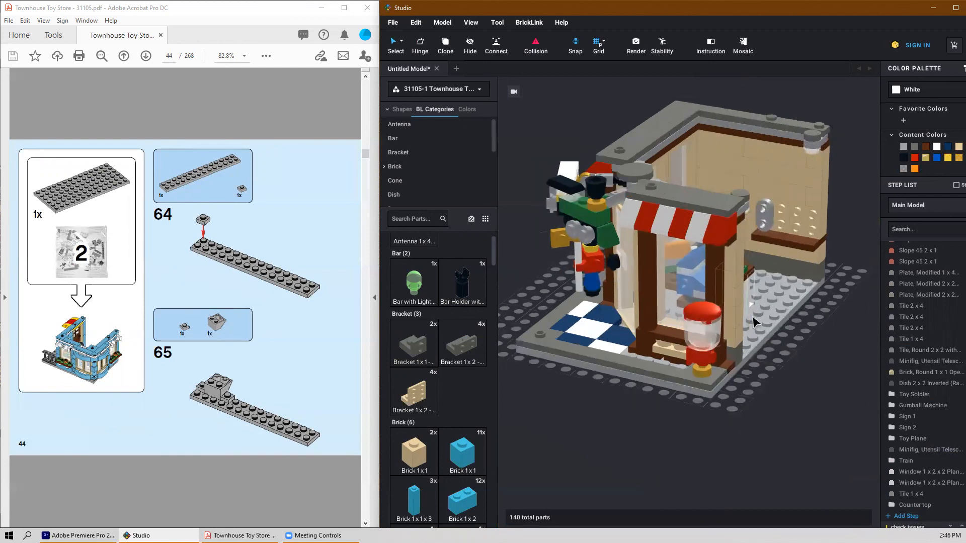
{"action": "right_click_drag", "start_coordinate": [750, 324], "coordinate": [707, 369]}
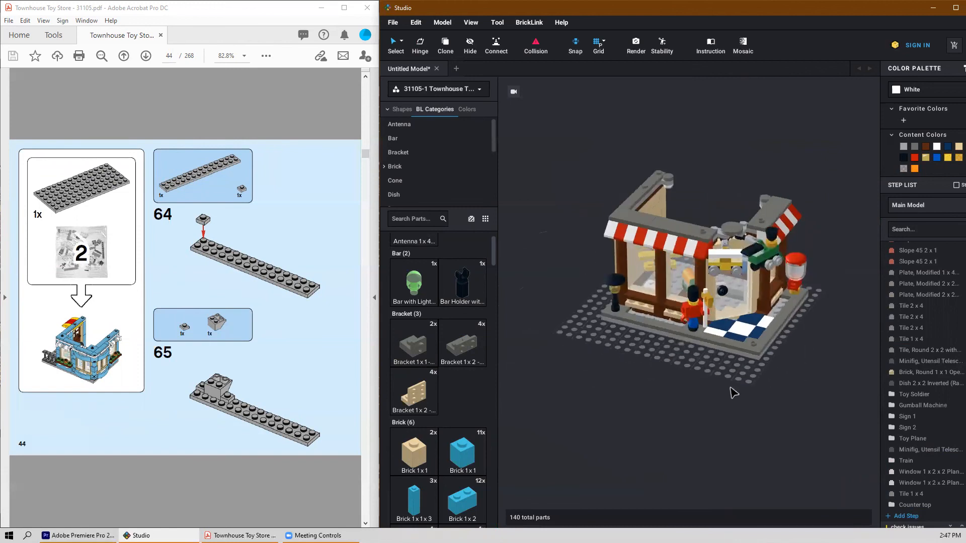
{"action": "scroll", "coordinate": [455, 360], "scroll_direction": "down", "scroll_amount": 10}
{"action": "scroll", "coordinate": [461, 366], "scroll_direction": "down", "scroll_amount": 15}
{"action": "scroll", "coordinate": [454, 384], "scroll_direction": "down", "scroll_amount": 3}
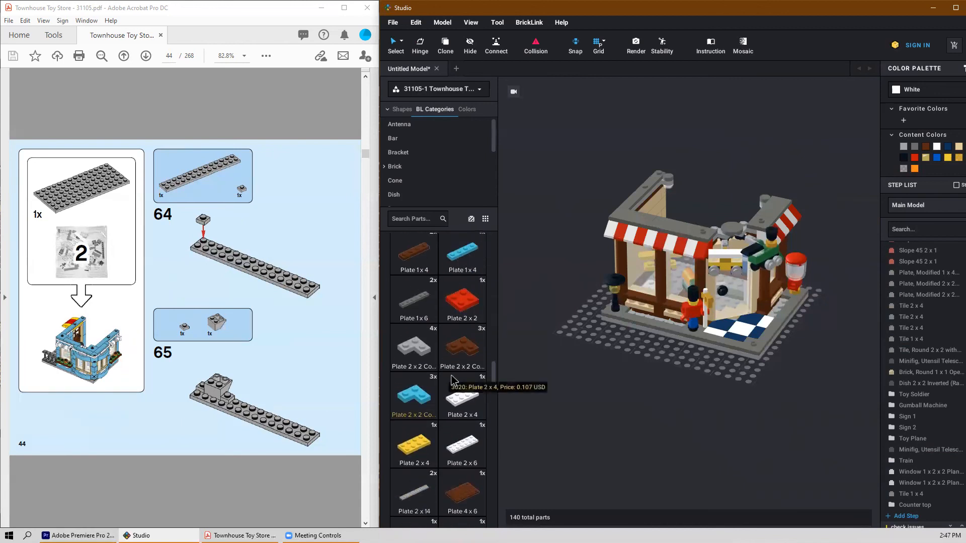
{"action": "left_click_drag", "start_coordinate": [421, 496], "coordinate": [630, 427]}
{"action": "left_click", "coordinate": [630, 427]}
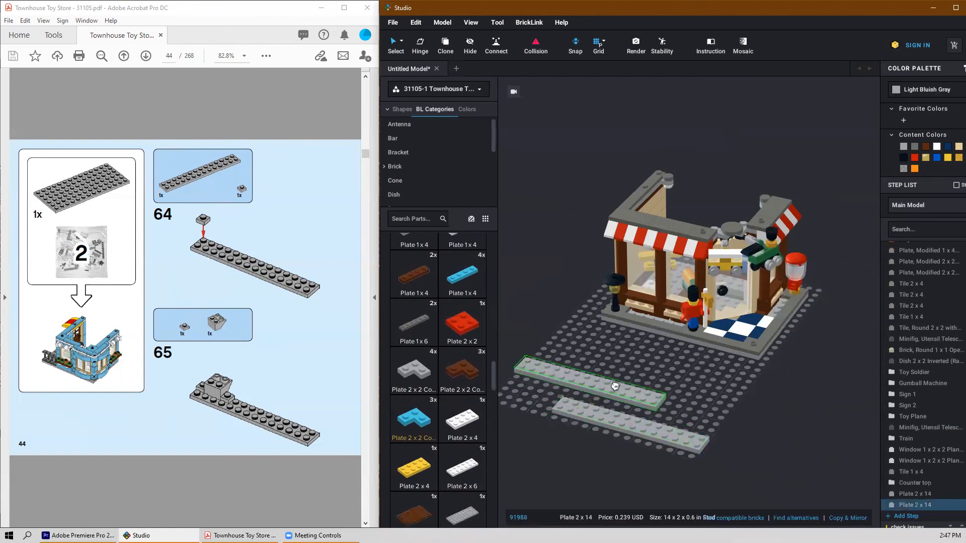
{"action": "key", "text": "Escape"}
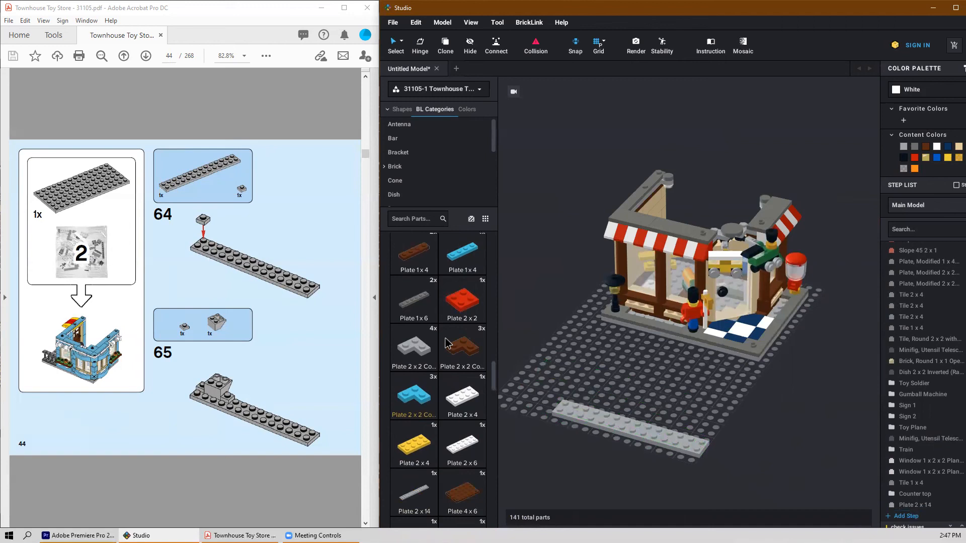
Step: Place two light bluish gray Plate 1 x 1 parts on one end of the Plate 2 x 14
{"action": "scroll", "coordinate": [445, 344], "scroll_direction": "up", "scroll_amount": 5}
{"action": "left_click", "coordinate": [423, 358]}
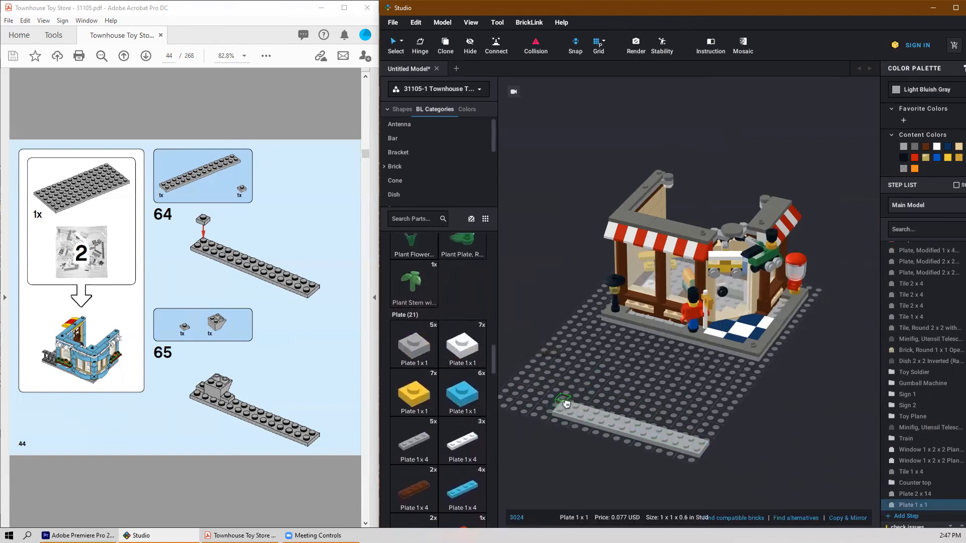
{"action": "left_click", "coordinate": [569, 405]}
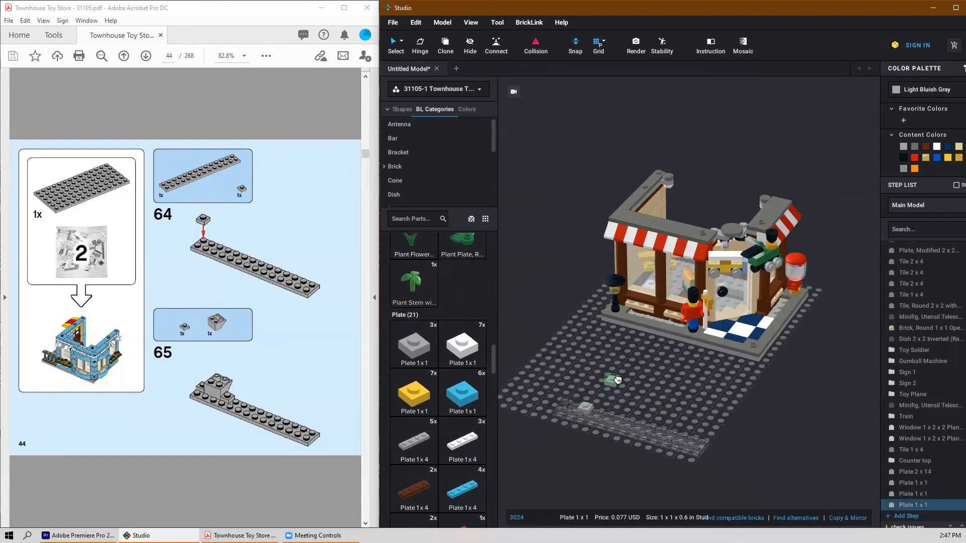
{"action": "key", "text": "Escape"}
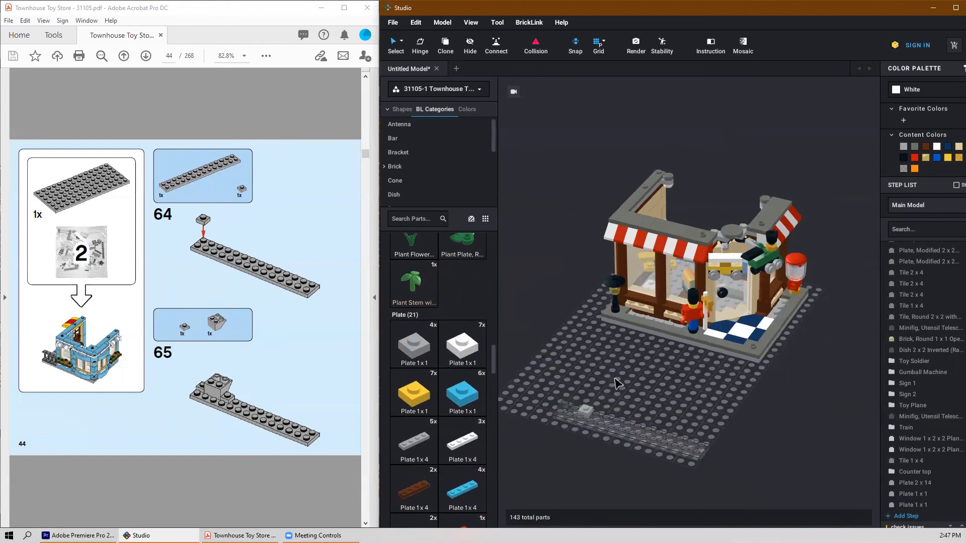
Step: Move the inner Plate 1 x 1 one stud farther from the end of the Plate 2 x 14
{"action": "left_click", "coordinate": [574, 406]}
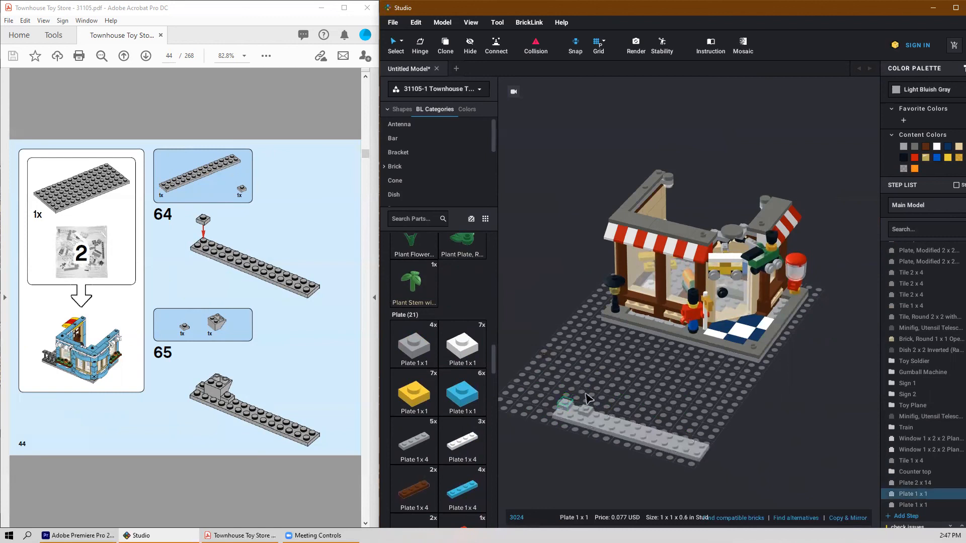
{"action": "left_click", "coordinate": [603, 384]}
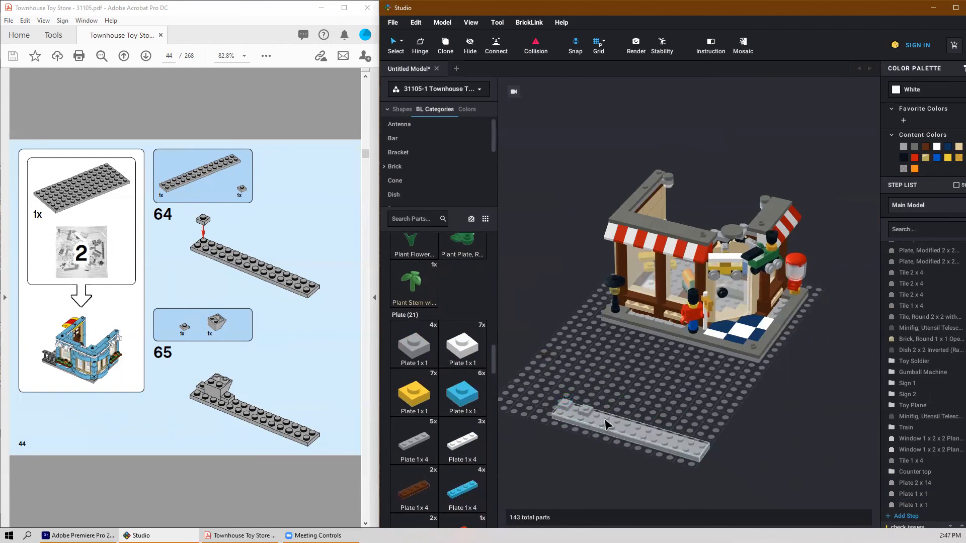
{"action": "left_click", "coordinate": [596, 417]}
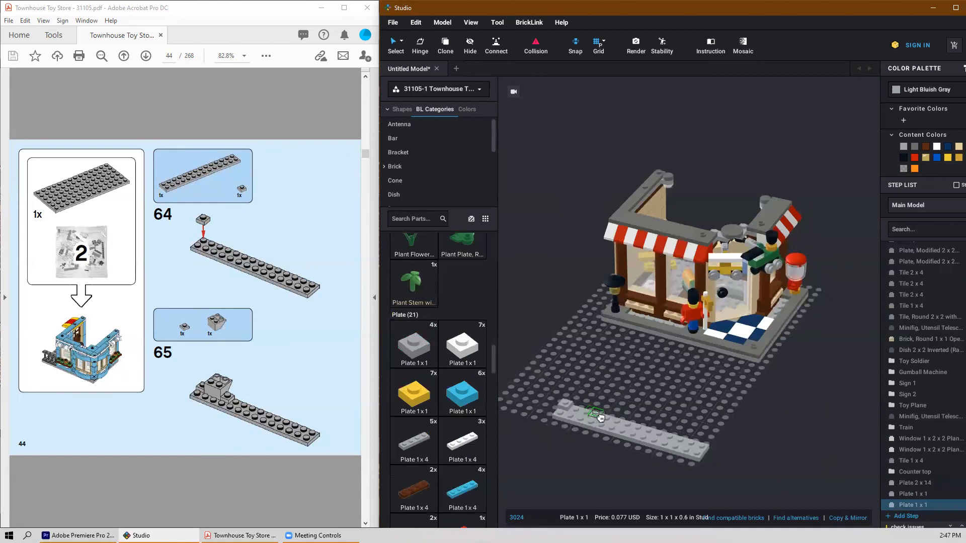
{"action": "left_click", "coordinate": [606, 409]}
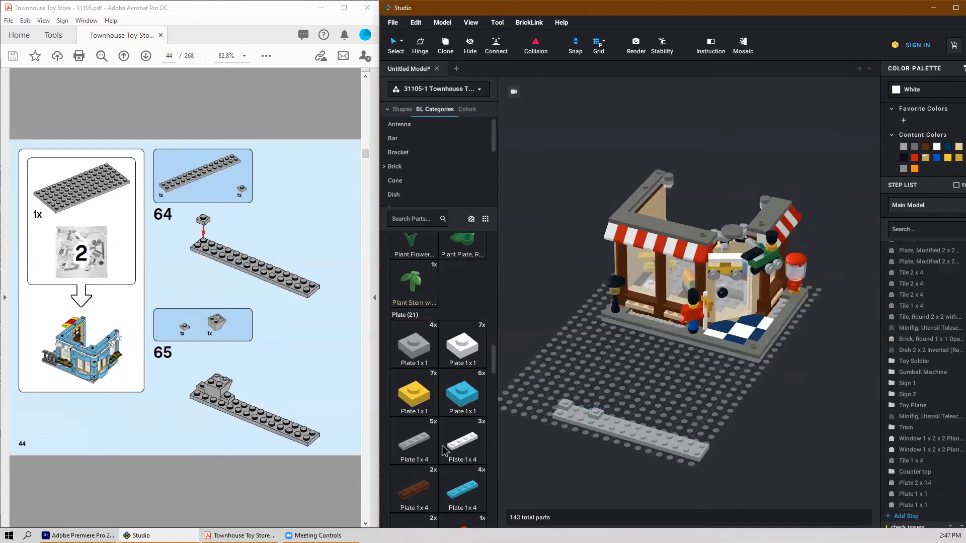
Step: Place a light bluish gray Slope, Inverted 45 2 x 2 at the Plate 1 x 1 end of the Plate 2 x 14, following step 65
{"action": "scroll", "coordinate": [445, 451], "scroll_direction": "down", "scroll_amount": 15}
{"action": "scroll", "coordinate": [453, 387], "scroll_direction": "down", "scroll_amount": 15}
{"action": "scroll", "coordinate": [466, 377], "scroll_direction": "down", "scroll_amount": 8}
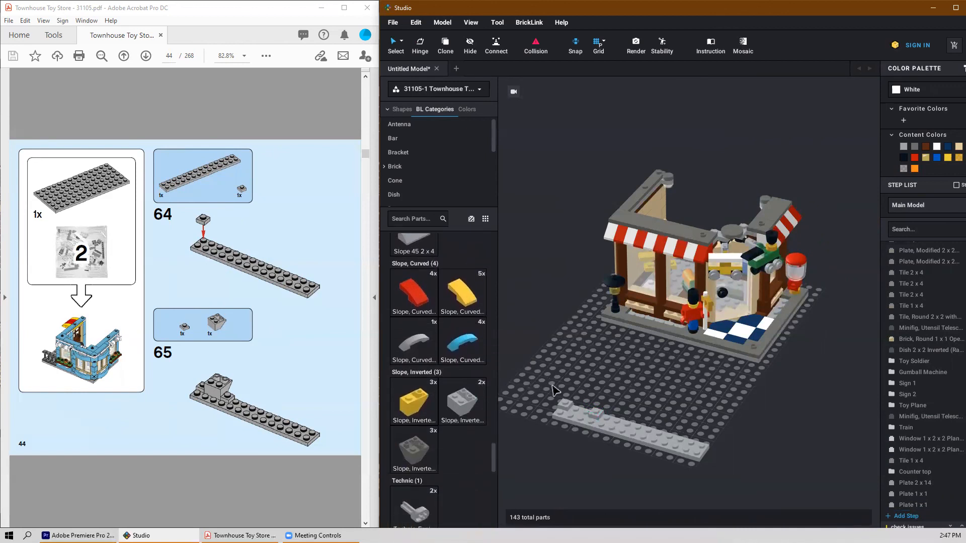
{"action": "left_click_drag", "start_coordinate": [455, 397], "coordinate": [575, 395]}
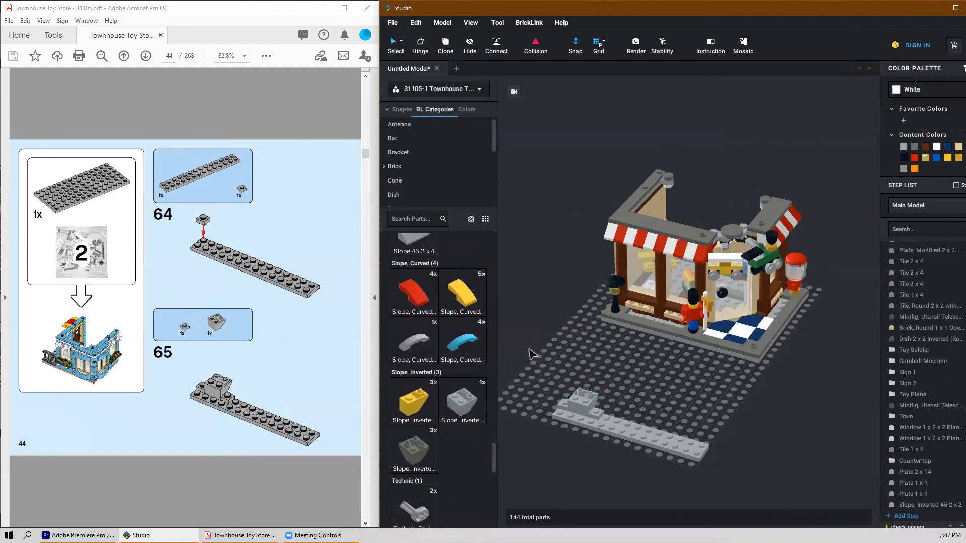
Step: Turn the instructions to page 45 and place a medium azure Slope 45 2 x 1 on the Plate 2 x 14 beside the inverted slope
{"action": "scroll", "coordinate": [205, 370], "scroll_direction": "down", "scroll_amount": 3}
{"action": "scroll", "coordinate": [205, 370], "scroll_direction": "up", "scroll_amount": 1}
{"action": "scroll", "coordinate": [205, 369], "scroll_direction": "up", "scroll_amount": 2}
{"action": "scroll", "coordinate": [218, 366], "scroll_direction": "down", "scroll_amount": 1}
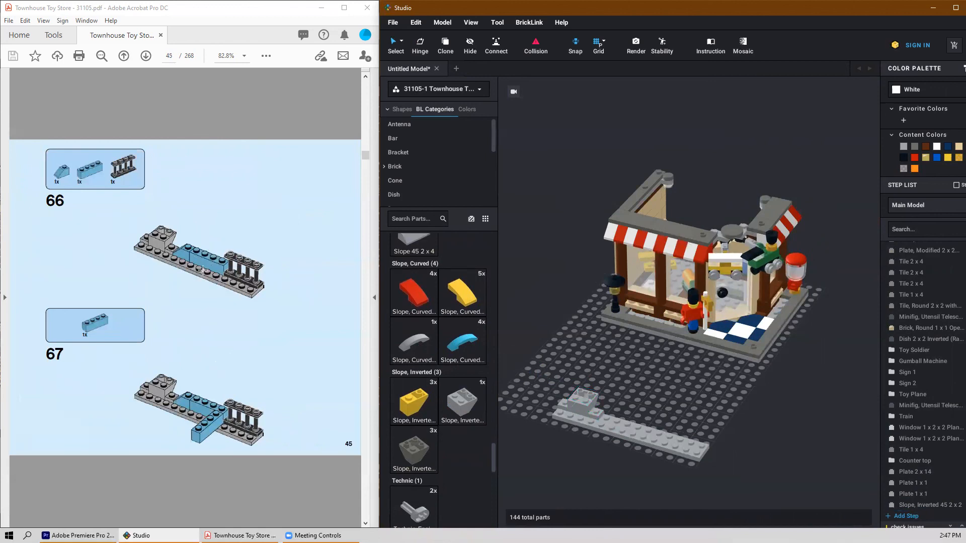
{"action": "scroll", "coordinate": [424, 363], "scroll_direction": "up", "scroll_amount": 8}
{"action": "scroll", "coordinate": [424, 352], "scroll_direction": "up", "scroll_amount": 6}
{"action": "scroll", "coordinate": [424, 327], "scroll_direction": "up", "scroll_amount": 6}
{"action": "scroll", "coordinate": [412, 362], "scroll_direction": "down", "scroll_amount": 10}
{"action": "scroll", "coordinate": [432, 375], "scroll_direction": "down", "scroll_amount": 5}
{"action": "left_click_drag", "start_coordinate": [413, 297], "coordinate": [621, 415]}
Step: Place a medium azure Brick 1 x 4 on the Plate 2 x 14 directly behind the azure slope's high end
{"action": "scroll", "coordinate": [468, 288], "scroll_direction": "up", "scroll_amount": 5}
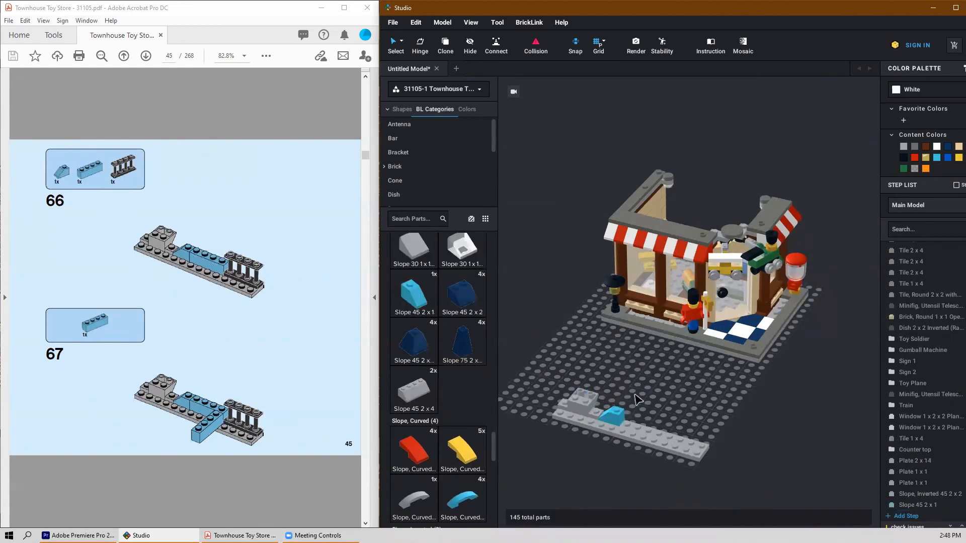
{"action": "scroll", "coordinate": [468, 287], "scroll_direction": "up", "scroll_amount": 10}
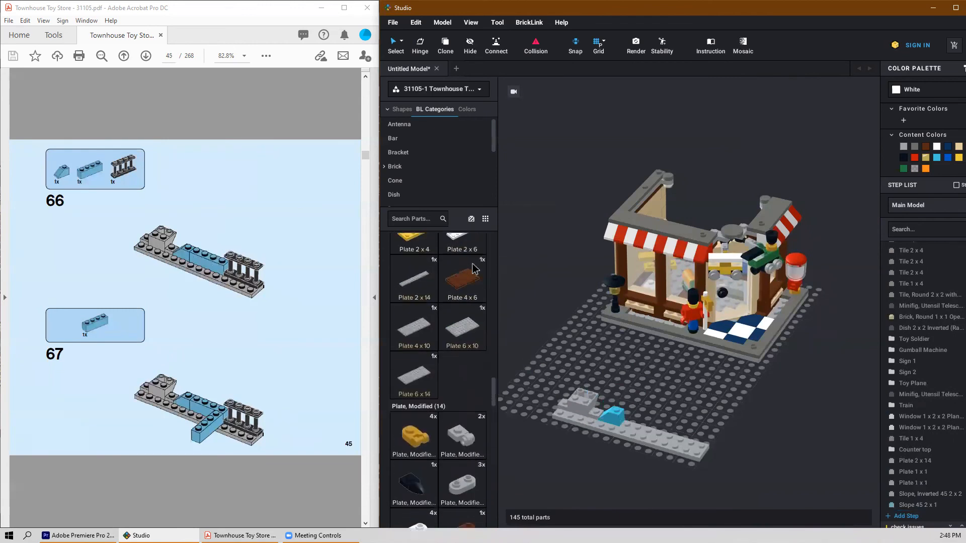
{"action": "scroll", "coordinate": [467, 268], "scroll_direction": "up", "scroll_amount": 12}
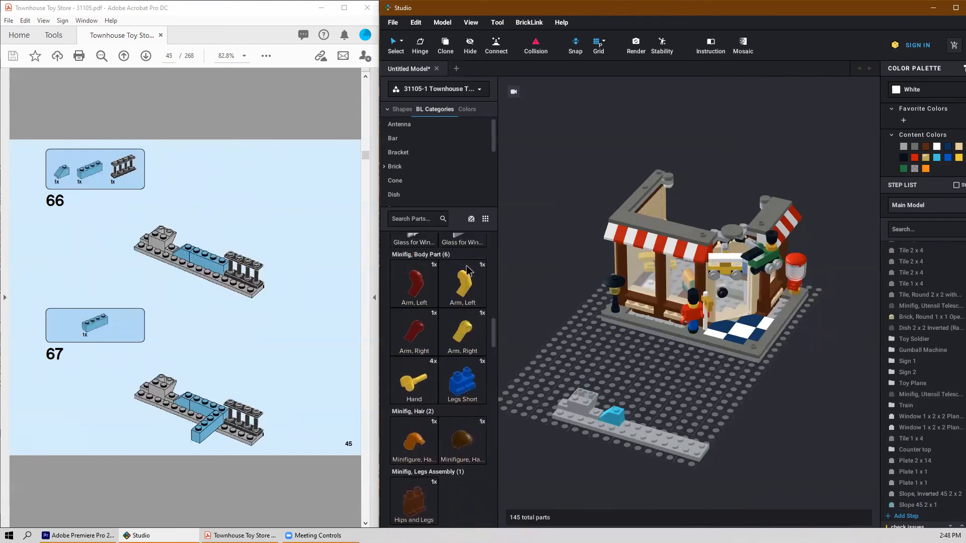
{"action": "scroll", "coordinate": [469, 269], "scroll_direction": "up", "scroll_amount": 7}
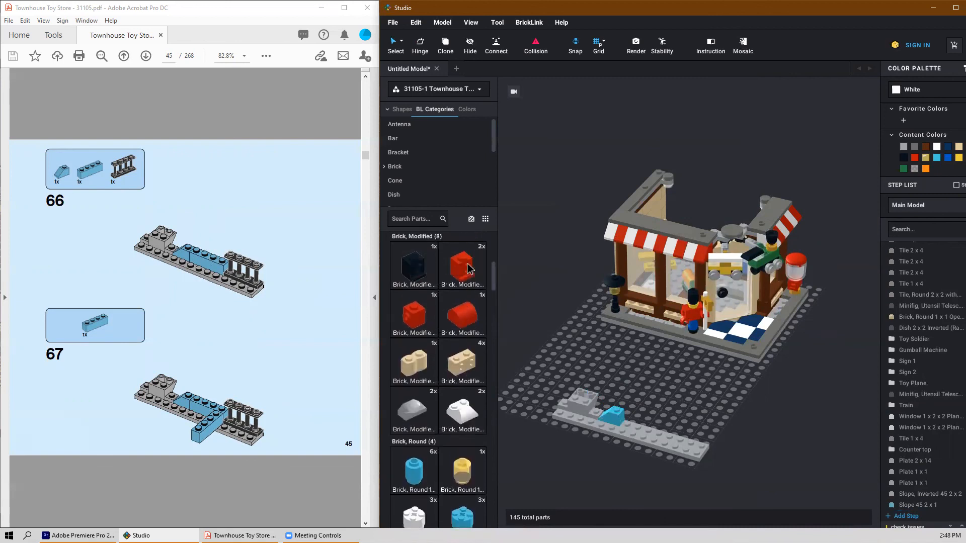
{"action": "left_click_drag", "start_coordinate": [472, 395], "coordinate": [655, 412]}
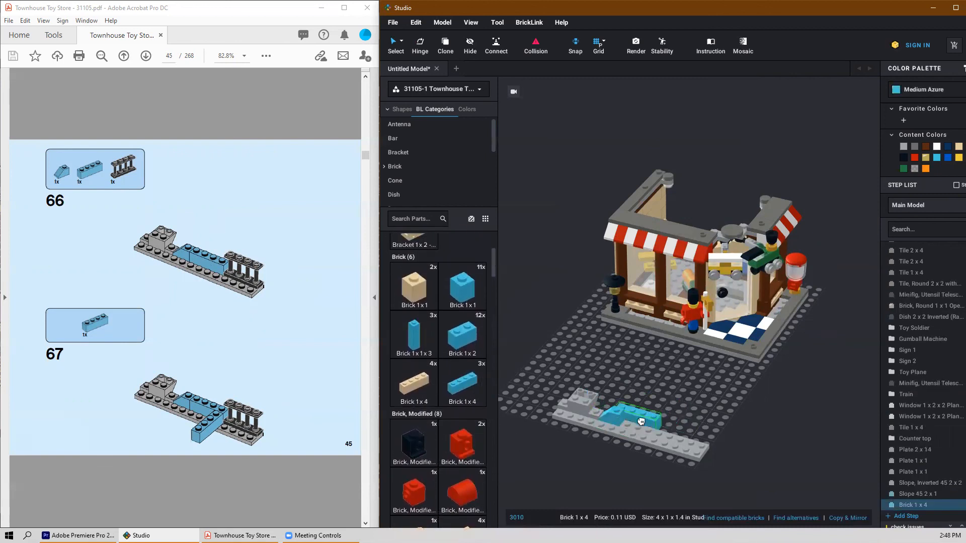
{"action": "left_click", "coordinate": [645, 422]}
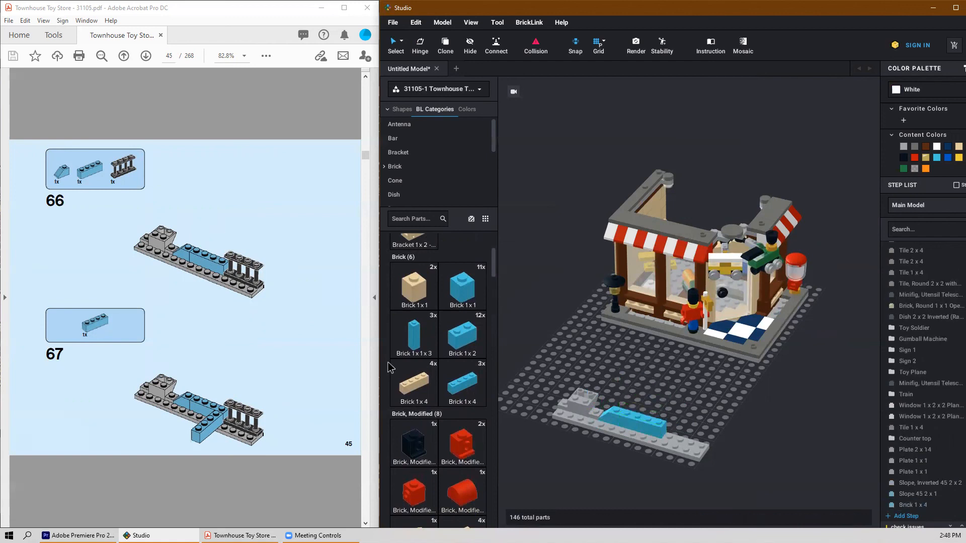
Step: Place the black Fence Spindled 1 x 4 x 2 with 4 Studs on the free end of the Plate 2 x 14, completing step 66
{"action": "scroll", "coordinate": [418, 333], "scroll_direction": "down", "scroll_amount": 7}
{"action": "scroll", "coordinate": [420, 310], "scroll_direction": "up", "scroll_amount": 10}
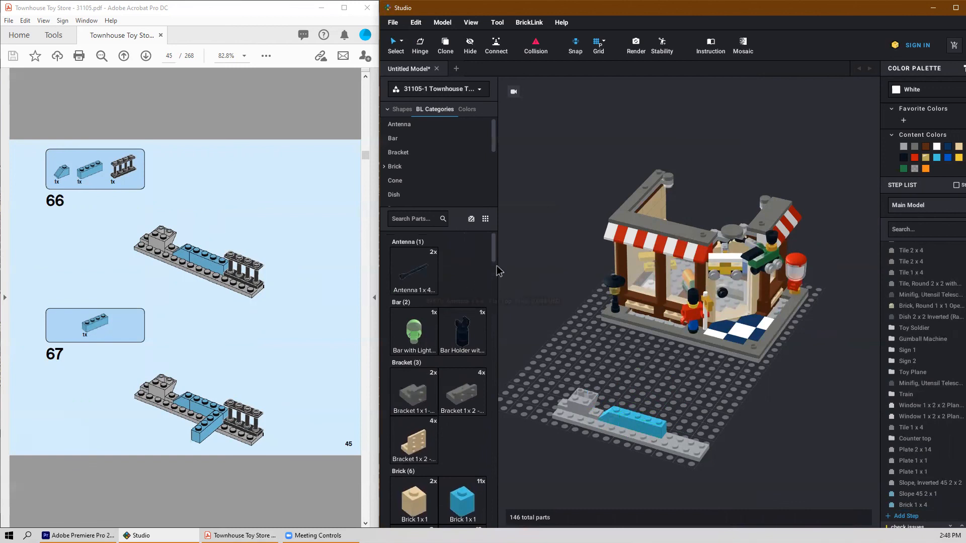
{"action": "left_click_drag", "start_coordinate": [494, 247], "coordinate": [490, 522]}
{"action": "scroll", "coordinate": [453, 427], "scroll_direction": "up", "scroll_amount": 10}
{"action": "scroll", "coordinate": [432, 387], "scroll_direction": "up", "scroll_amount": 10}
{"action": "scroll", "coordinate": [432, 388], "scroll_direction": "up", "scroll_amount": 10}
{"action": "scroll", "coordinate": [431, 388], "scroll_direction": "up", "scroll_amount": 10}
{"action": "scroll", "coordinate": [433, 387], "scroll_direction": "up", "scroll_amount": 10}
{"action": "scroll", "coordinate": [432, 386], "scroll_direction": "up", "scroll_amount": 6}
{"action": "left_click", "coordinate": [414, 385]}
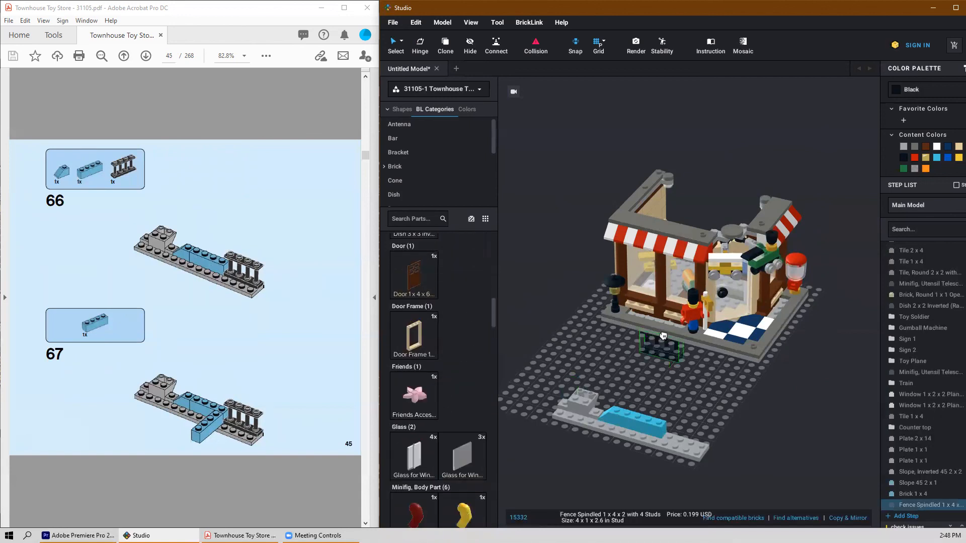
{"action": "left_click", "coordinate": [693, 423]}
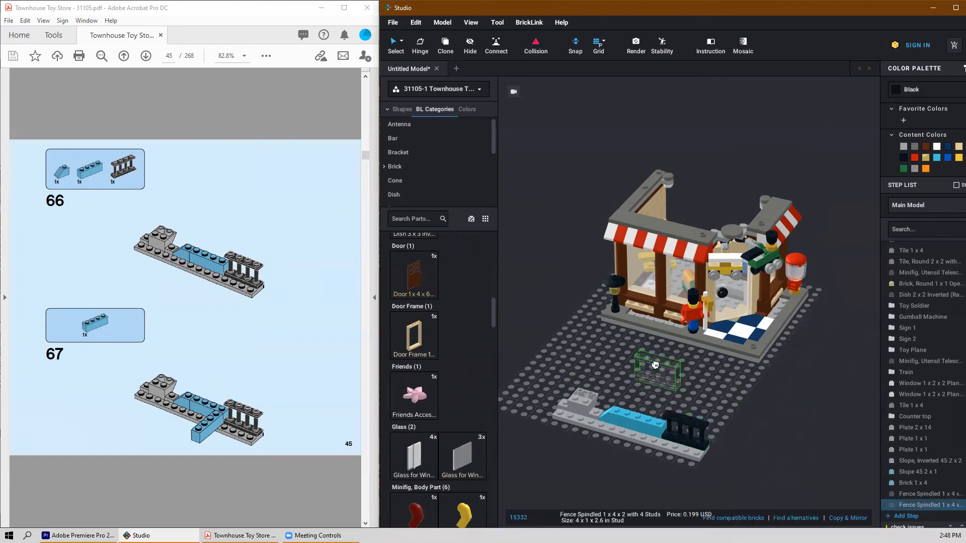
{"action": "left_click", "coordinate": [655, 367]}
Step: Duplicate the azure Brick 1 x 4, rotate it a quarter turn and place it crosswise next to the fence, following step 67
{"action": "scroll", "coordinate": [657, 367], "scroll_direction": "down", "scroll_amount": 1}
{"action": "left_click", "coordinate": [645, 422]}
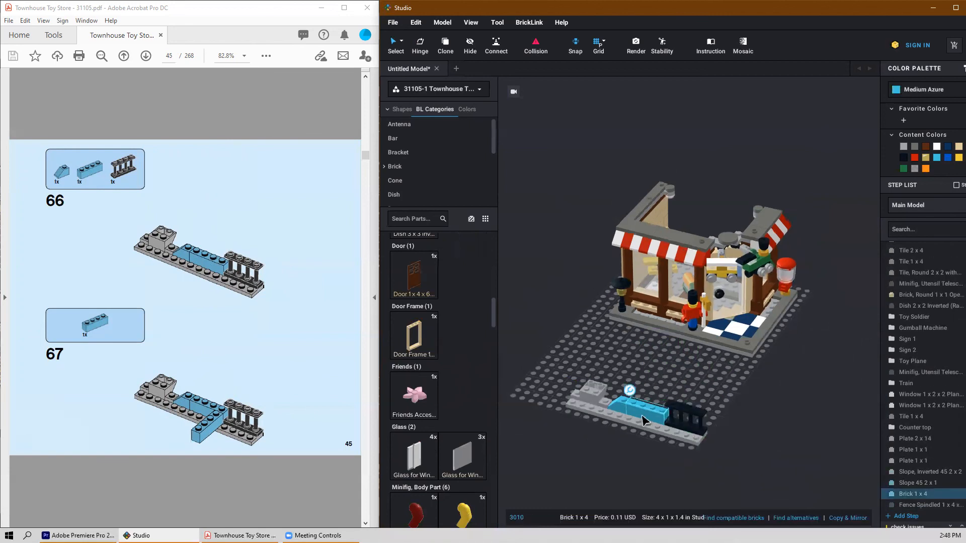
{"action": "key", "text": "ctrl+v"}
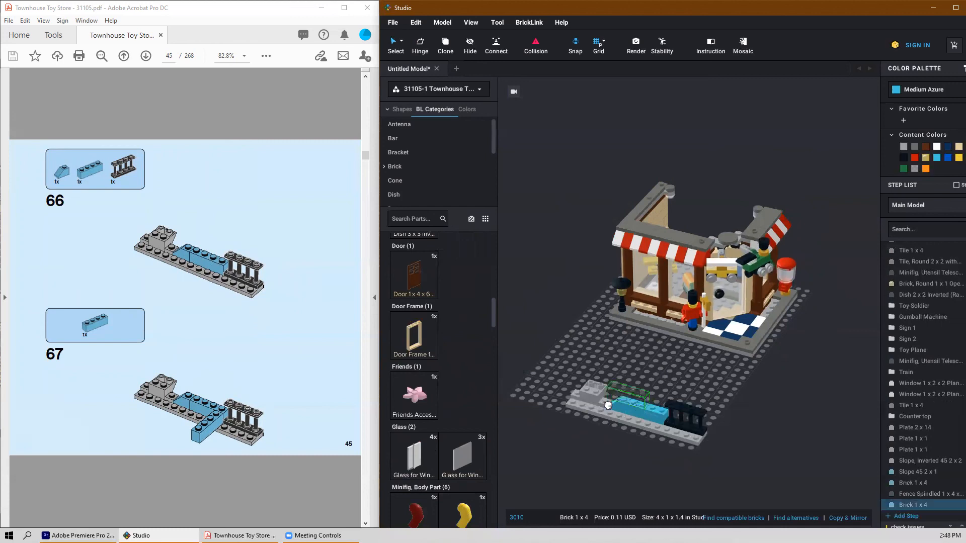
{"action": "key", "text": "Right"}
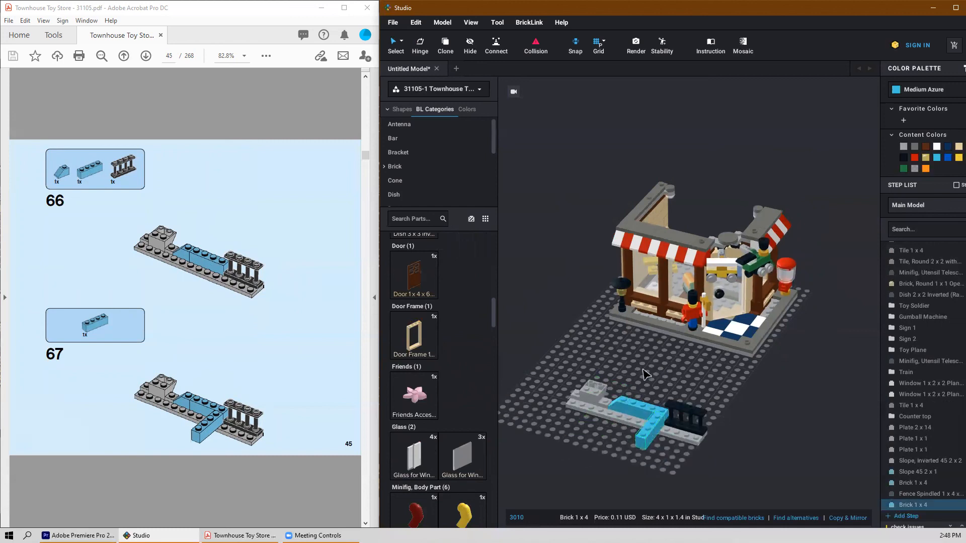
{"action": "left_click", "coordinate": [645, 375]}
Step: Turn the instructions to page 46 and attach a light bluish gray Plate 6 x 14 under the azure crosswise brick, flush along the Plate 2 x 14
{"action": "scroll", "coordinate": [242, 388], "scroll_direction": "down", "scroll_amount": 1}
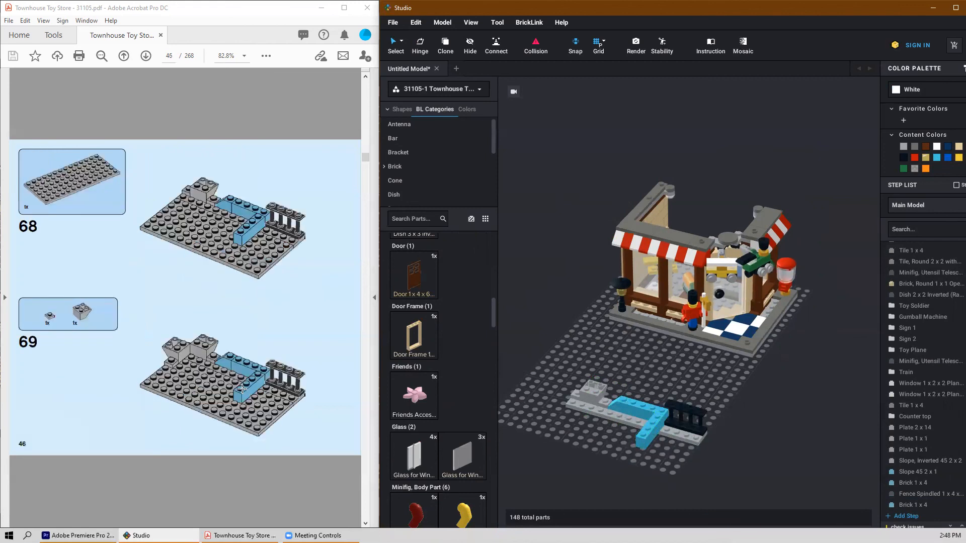
{"action": "scroll", "coordinate": [649, 366], "scroll_direction": "down", "scroll_amount": 1}
{"action": "scroll", "coordinate": [414, 359], "scroll_direction": "down", "scroll_amount": 5}
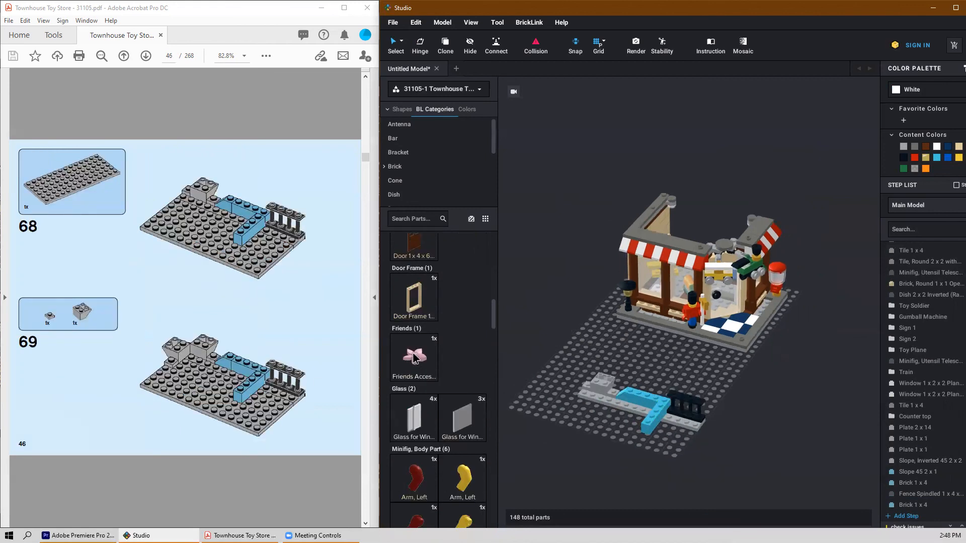
{"action": "scroll", "coordinate": [415, 359], "scroll_direction": "down", "scroll_amount": 10}
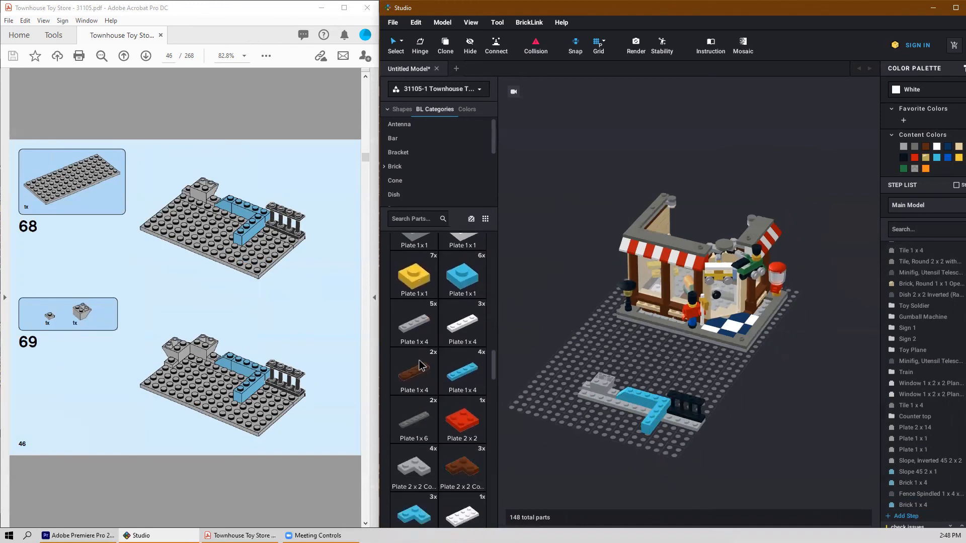
{"action": "scroll", "coordinate": [420, 365], "scroll_direction": "down", "scroll_amount": 4}
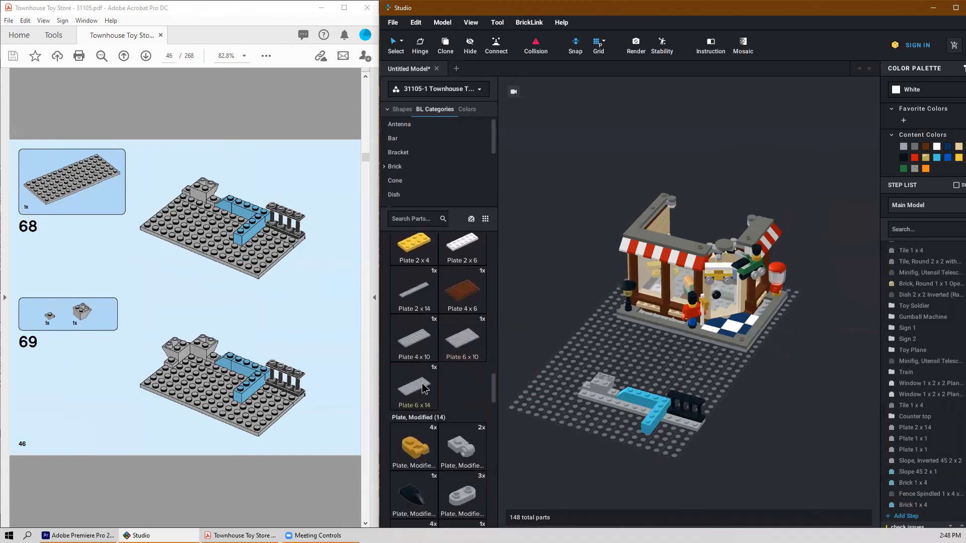
{"action": "left_click_drag", "start_coordinate": [414, 386], "coordinate": [625, 435]}
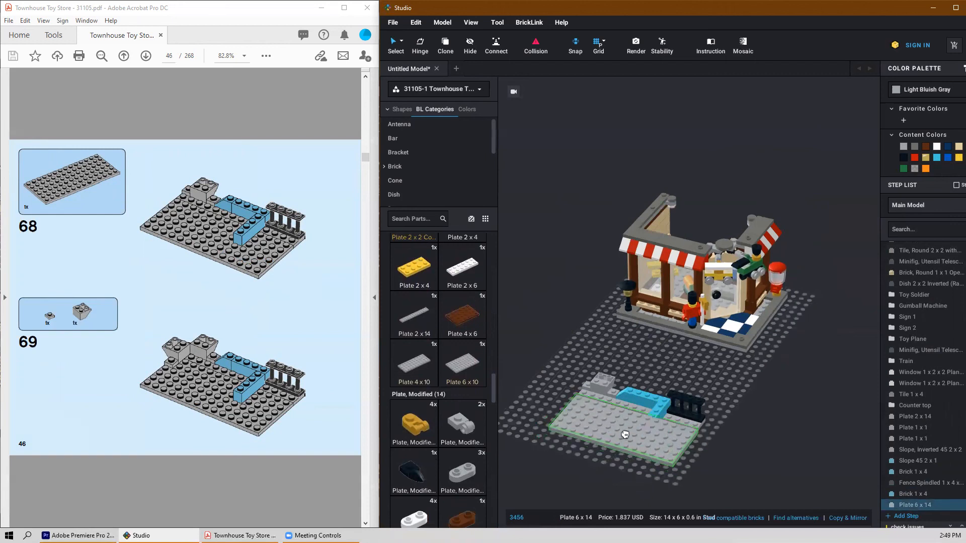
{"action": "right_click_drag", "start_coordinate": [625, 435], "coordinate": [632, 395]}
{"action": "left_click_drag", "start_coordinate": [632, 396], "coordinate": [695, 141]}
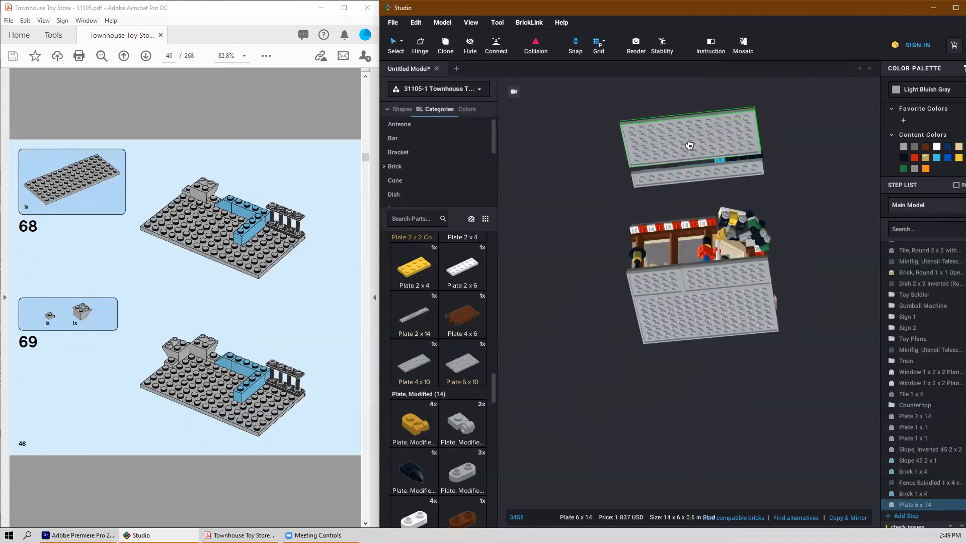
{"action": "left_click", "coordinate": [692, 146]}
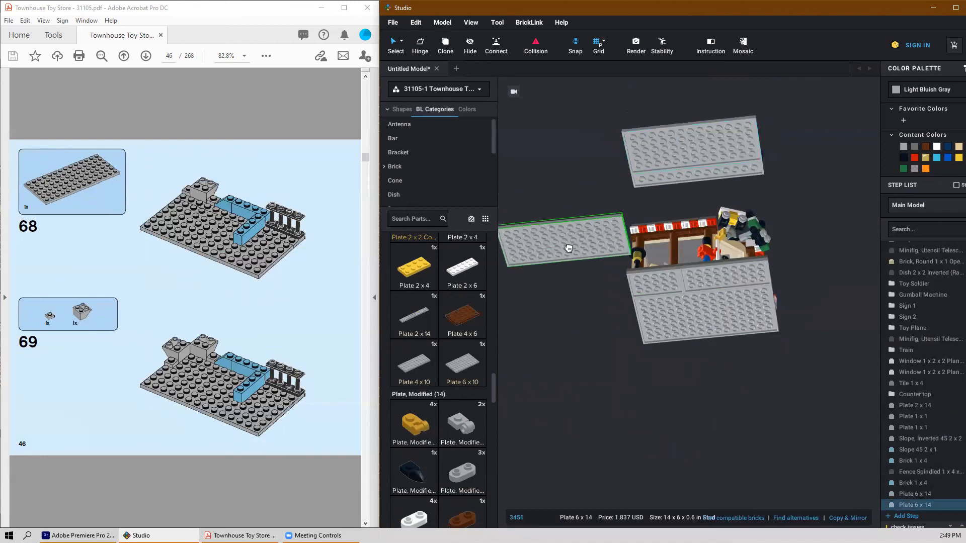
{"action": "key", "text": "Escape"}
{"action": "right_click_drag", "start_coordinate": [566, 257], "coordinate": [554, 293]}
{"action": "scroll", "coordinate": [620, 318], "scroll_direction": "down", "scroll_amount": 1}
{"action": "scroll", "coordinate": [623, 377], "scroll_direction": "up", "scroll_amount": 1}
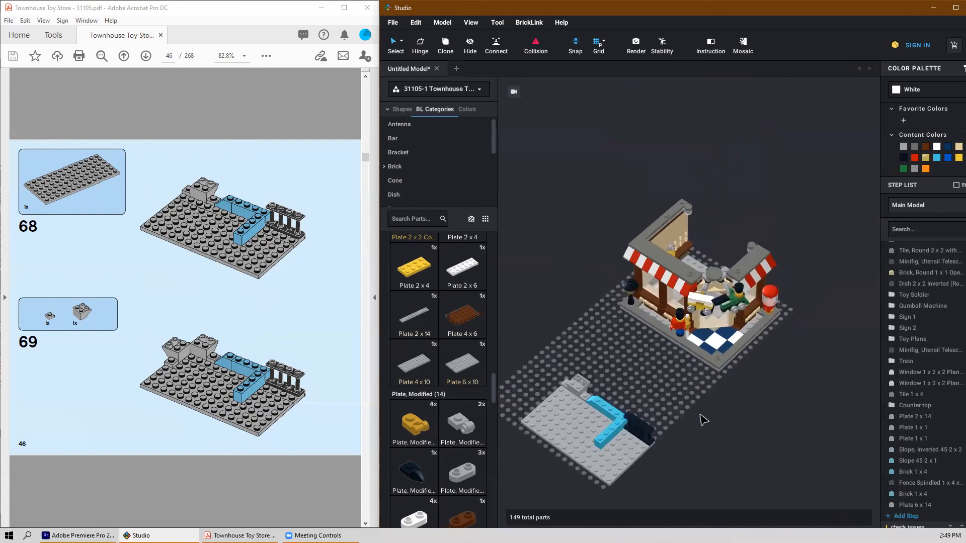
Step: Duplicate the light bluish gray Slope, Inverted 45 2 x 2, turn it a quarter and place it on the adjoining side of the base's corner
{"action": "scroll", "coordinate": [579, 399], "scroll_direction": "up", "scroll_amount": 1}
{"action": "left_click", "coordinate": [569, 394]}
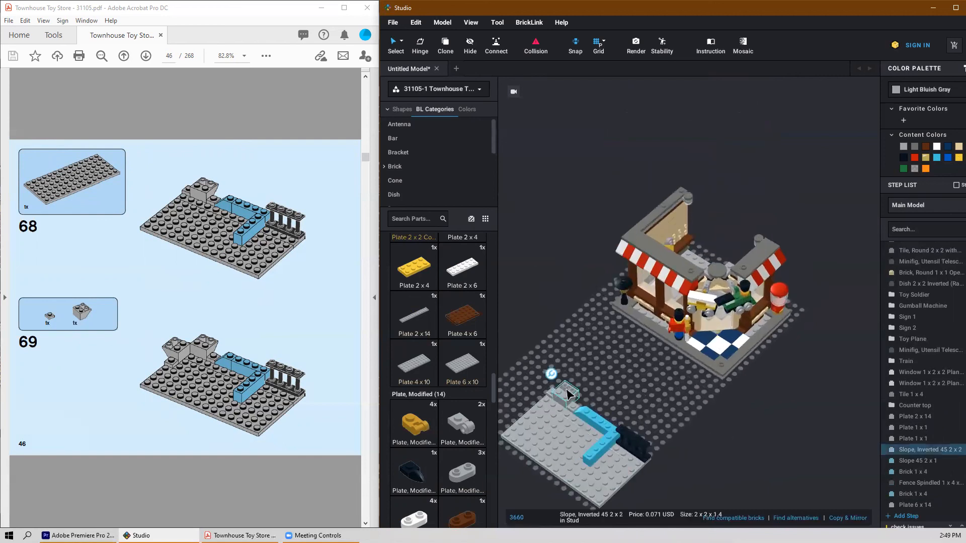
{"action": "key", "text": "ctrl+c"}
{"action": "key", "text": "ctrl+v"}
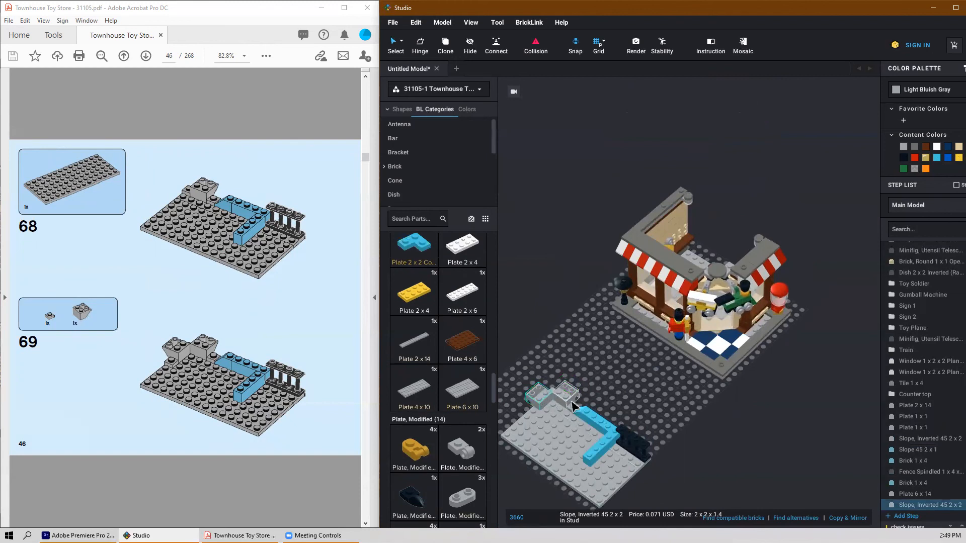
Step: Duplicate the light bluish gray Plate 1 x 1 and place it beside the second inverted slope, completing step 69
{"action": "left_click", "coordinate": [578, 412]}
{"action": "key", "text": "ctrl+c"}
{"action": "key", "text": "ctrl+v"}
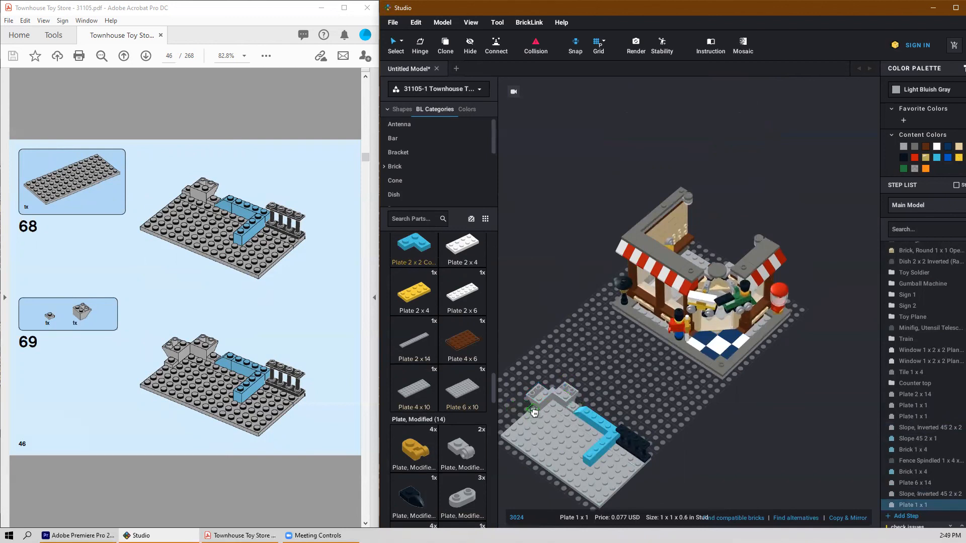
{"action": "left_click", "coordinate": [538, 412]}
{"action": "left_click", "coordinate": [637, 357]}
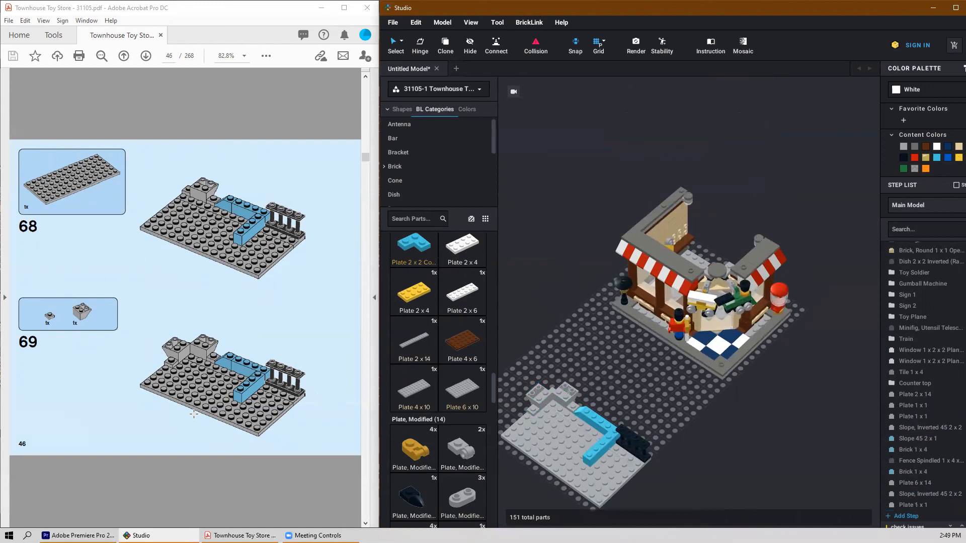
Step: Turn the instructions to page 47 and place a copy of the azure Slope 45 2 x 1 beside the second inverted slope on the base's short side
{"action": "scroll", "coordinate": [194, 414], "scroll_direction": "down", "scroll_amount": 1}
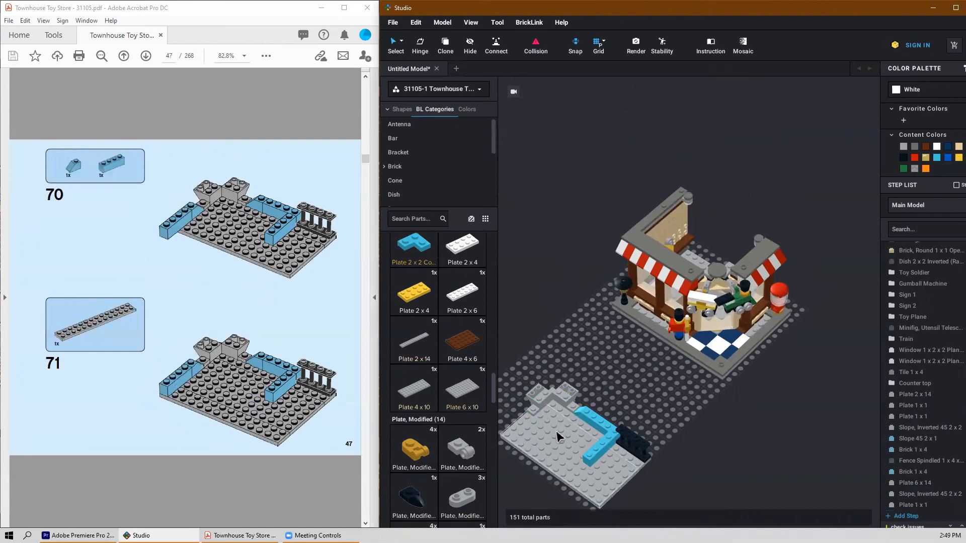
{"action": "left_click", "coordinate": [590, 413]}
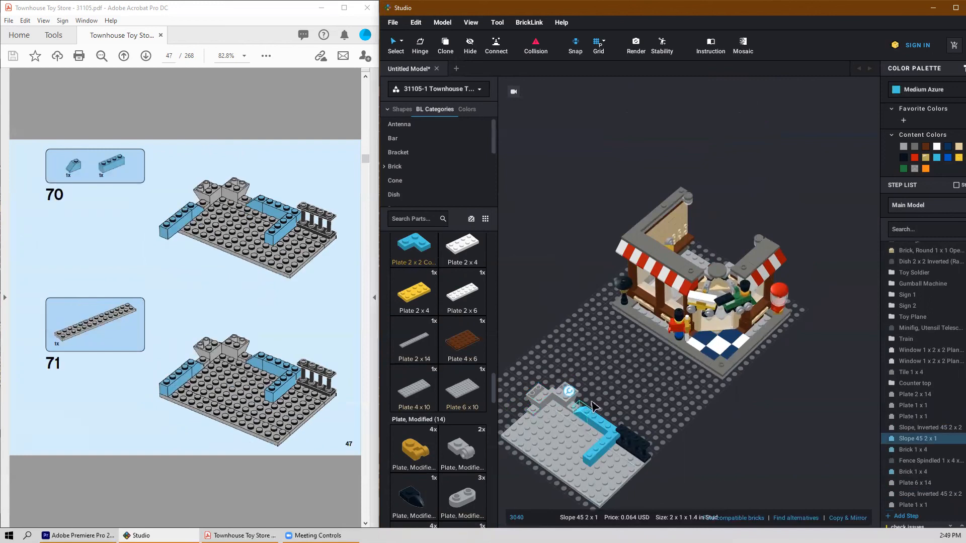
{"action": "key", "text": "ctrl+v"}
{"action": "left_click", "coordinate": [537, 422]}
{"action": "scroll", "coordinate": [496, 425], "scroll_direction": "up", "scroll_amount": 1}
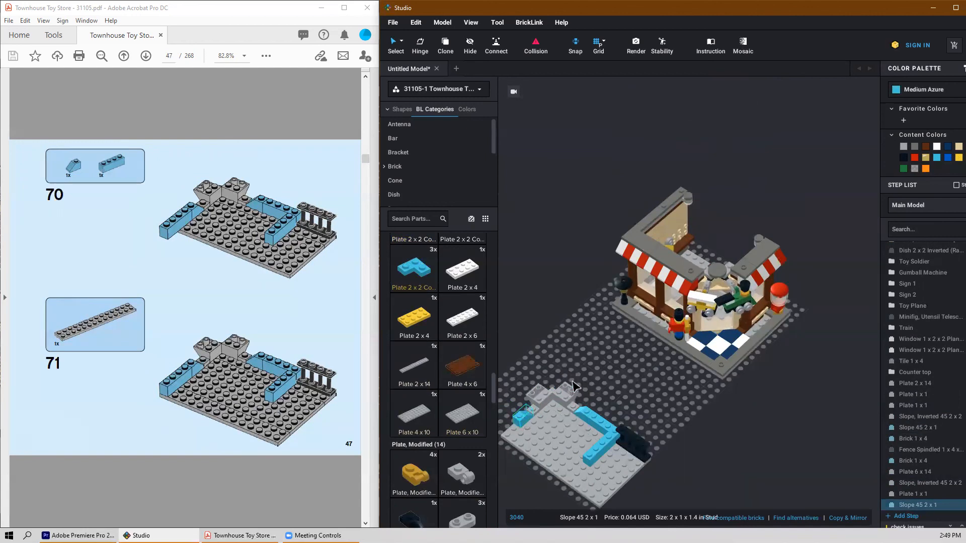
Step: Duplicate the azure Brick 1 x 4 and place it behind the new slope along the base's short side, completing step 70
{"action": "scroll", "coordinate": [573, 387], "scroll_direction": "down", "scroll_amount": 1}
{"action": "left_click", "coordinate": [611, 415]}
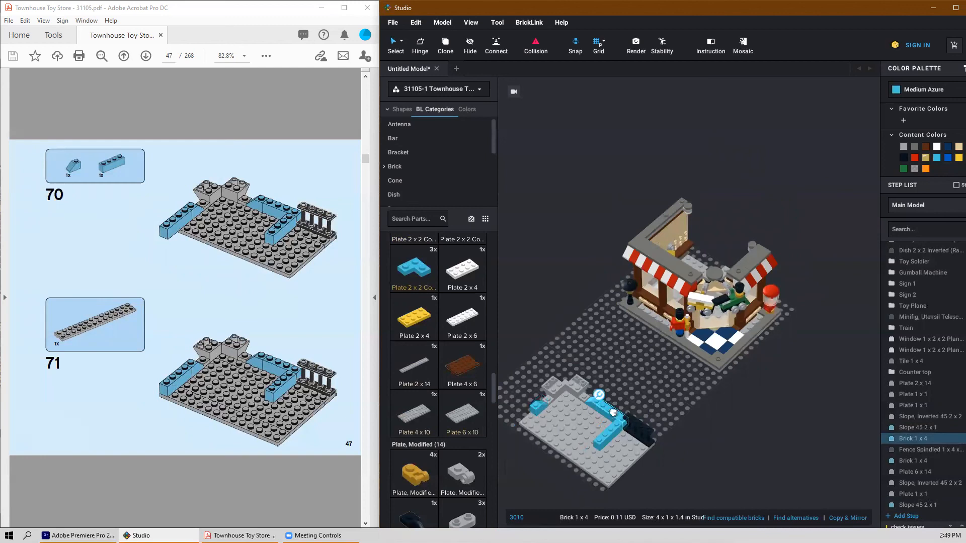
{"action": "key", "text": "ctrl+v"}
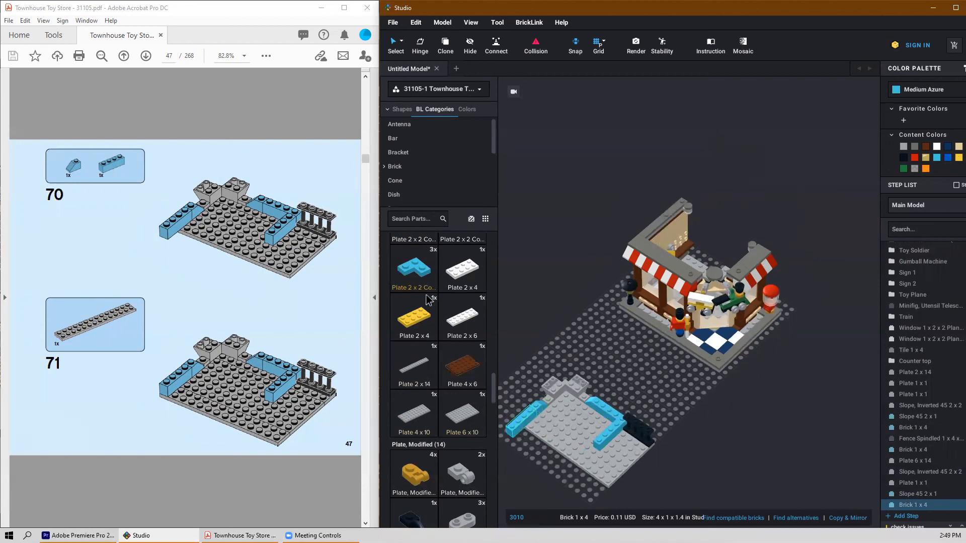
Step: Attach a light bluish gray Plate 2 x 14 under the overhanging azure brick, flush along the Plate 6 x 14, completing step 71
{"action": "left_click", "coordinate": [402, 375]}
{"action": "scroll", "coordinate": [586, 423], "scroll_direction": "down", "scroll_amount": 2}
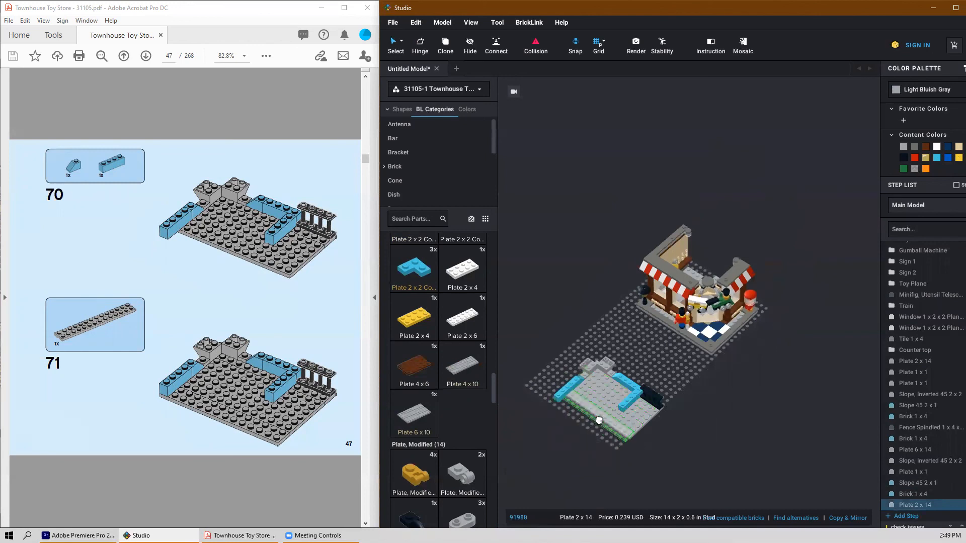
{"action": "left_click", "coordinate": [595, 422]}
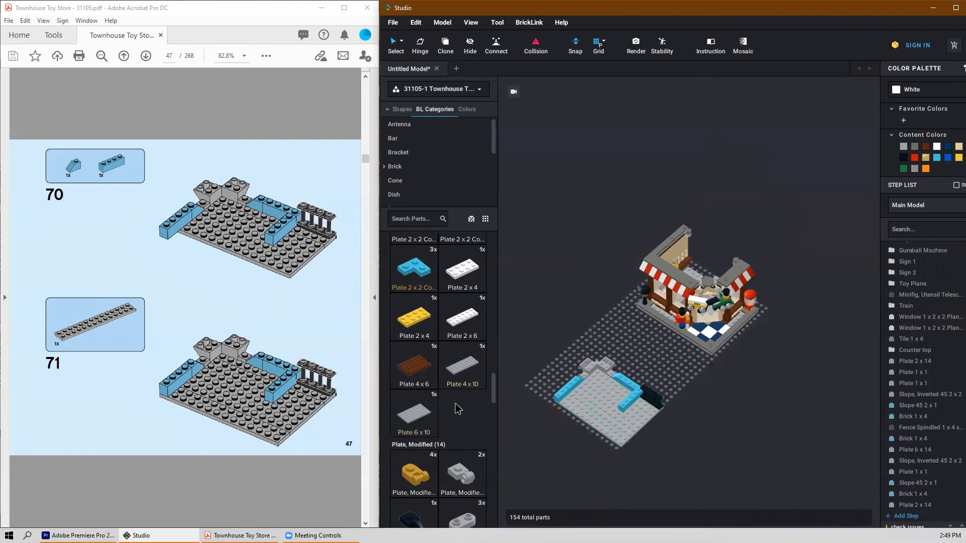
Step: Turn the instructions to page 48 and place a dark bluish gray Slope, Inverted 45 2 x 2 Double Convex at the corner between the light gray inverted slopes
{"action": "scroll", "coordinate": [302, 382], "scroll_direction": "down", "scroll_amount": 1}
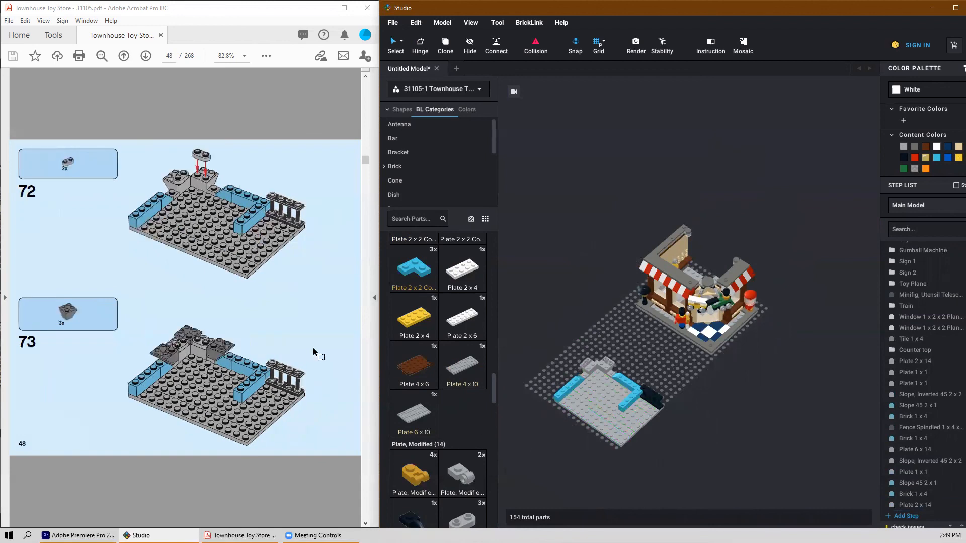
{"action": "scroll", "coordinate": [431, 446], "scroll_direction": "down", "scroll_amount": 10}
{"action": "scroll", "coordinate": [431, 446], "scroll_direction": "down", "scroll_amount": 9}
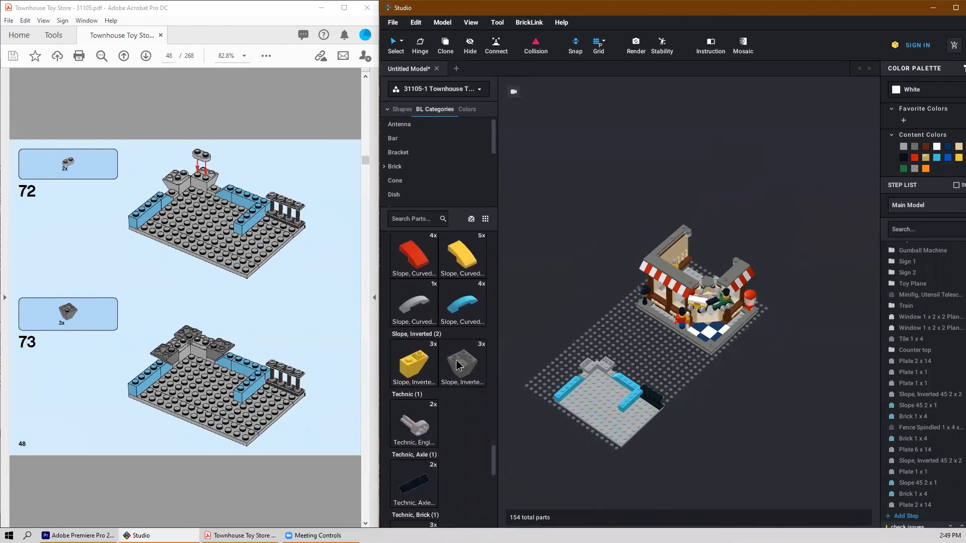
{"action": "left_click", "coordinate": [459, 365]}
{"action": "scroll", "coordinate": [571, 372], "scroll_direction": "up", "scroll_amount": 5}
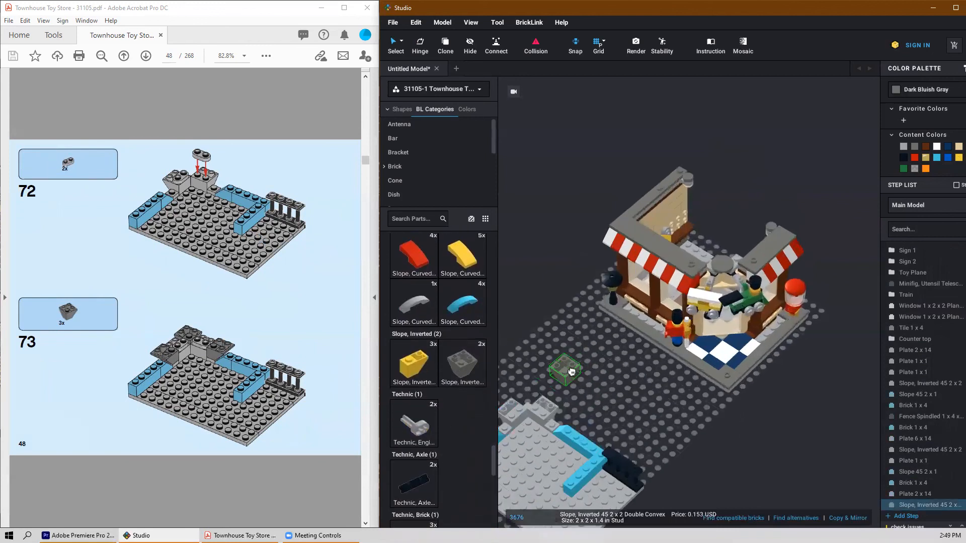
{"action": "middle_click_drag", "start_coordinate": [584, 372], "coordinate": [618, 365]}
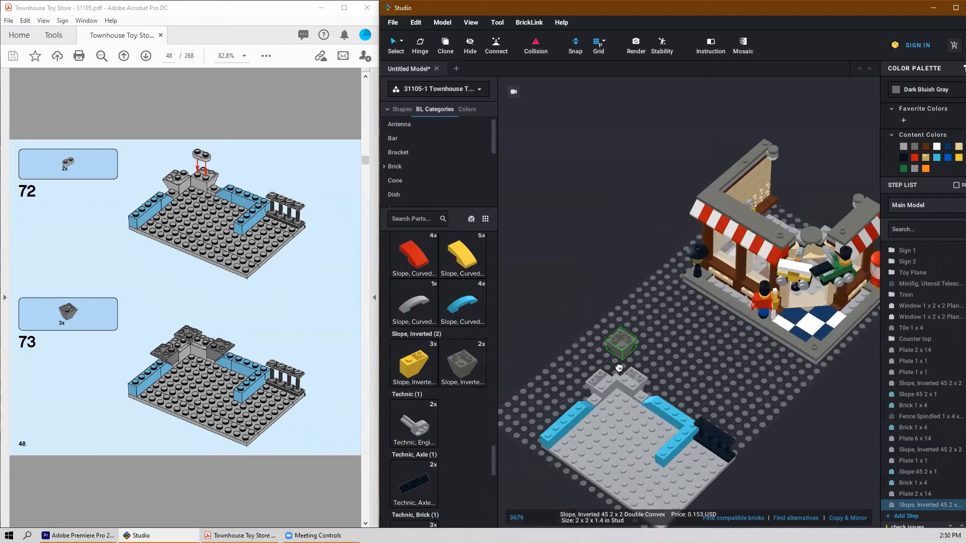
{"action": "scroll", "coordinate": [621, 373], "scroll_direction": "up", "scroll_amount": 2}
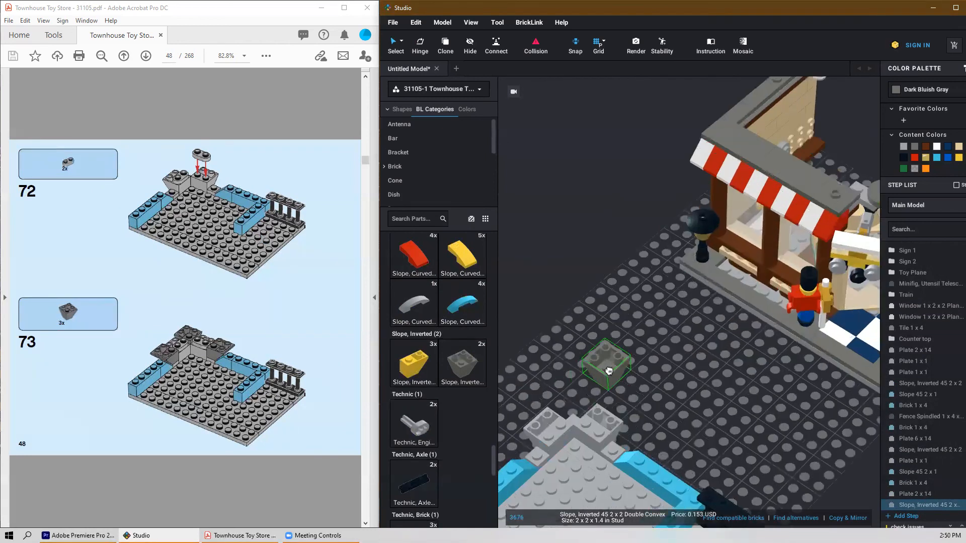
{"action": "right_click_drag", "start_coordinate": [595, 384], "coordinate": [739, 360]}
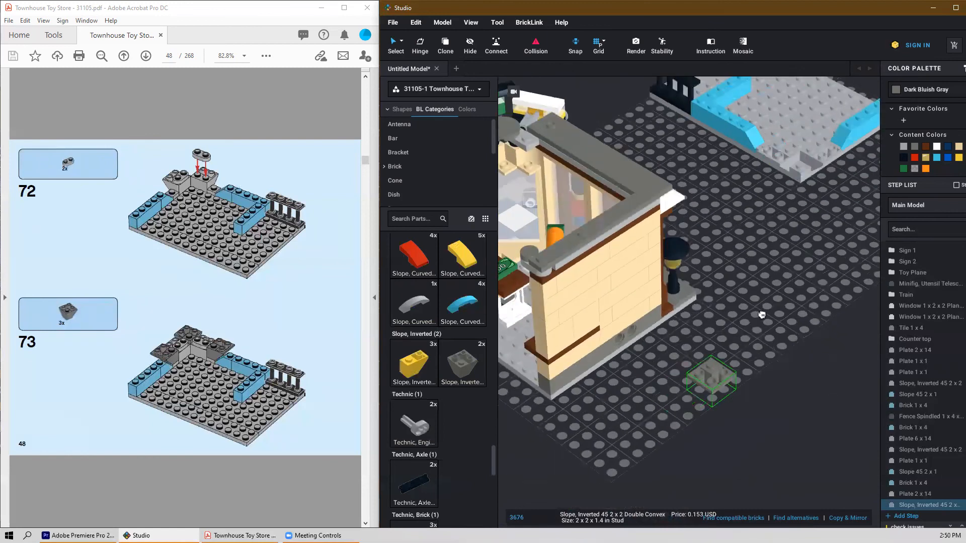
{"action": "left_click", "coordinate": [800, 163]}
Step: Place a second Slope, Inverted 45 2 x 2 Double Convex between the light gray inverted slope and the azure slope on the long side
{"action": "right_click_drag", "start_coordinate": [808, 244], "coordinate": [766, 239]}
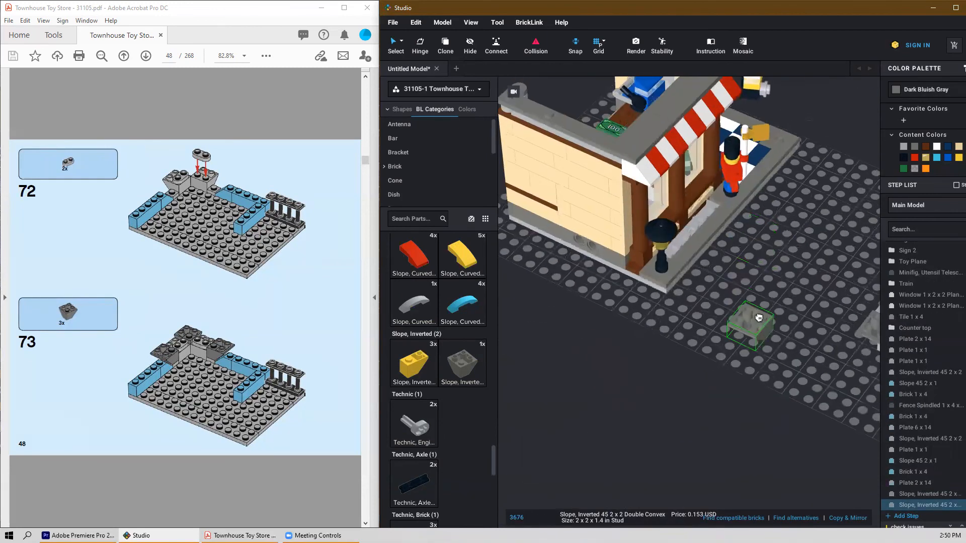
{"action": "scroll", "coordinate": [759, 319], "scroll_direction": "down", "scroll_amount": 1}
{"action": "middle_click_drag", "start_coordinate": [754, 317], "coordinate": [660, 302]}
{"action": "scroll", "coordinate": [660, 301], "scroll_direction": "up", "scroll_amount": 4}
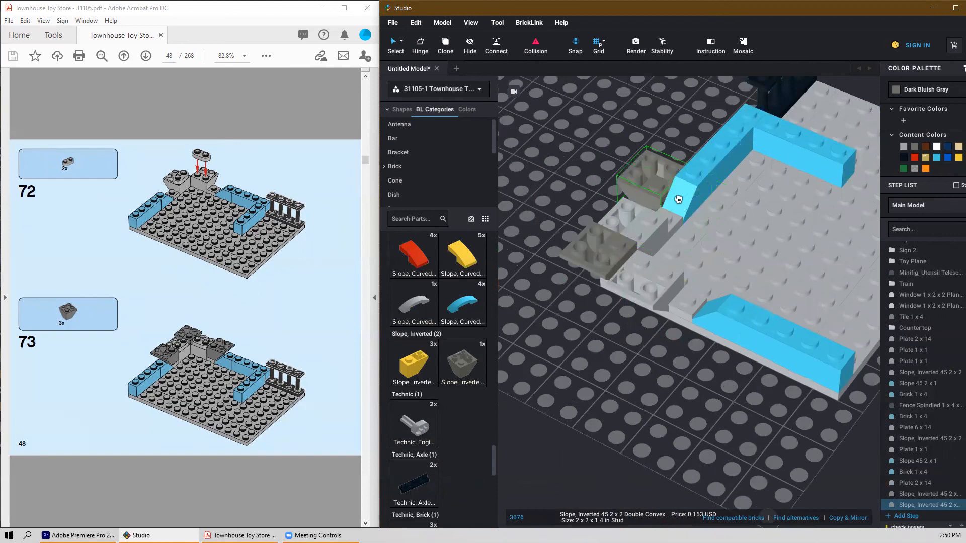
{"action": "left_click", "coordinate": [674, 199]}
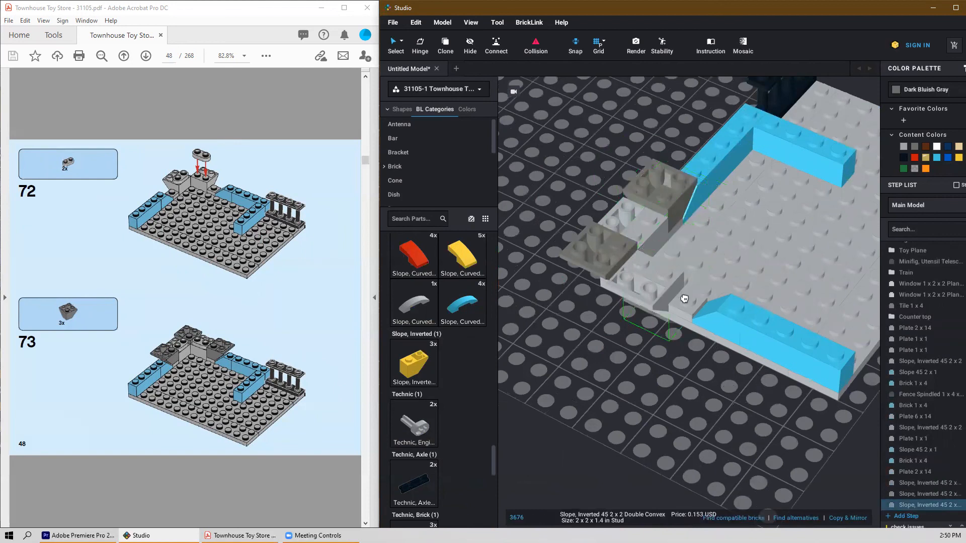
Step: Rotate a third Slope, Inverted 45 2 x 2 Double Convex to fit and place it beside the azure slope on the base's short side
{"action": "right_click_drag", "start_coordinate": [716, 292], "coordinate": [560, 223]}
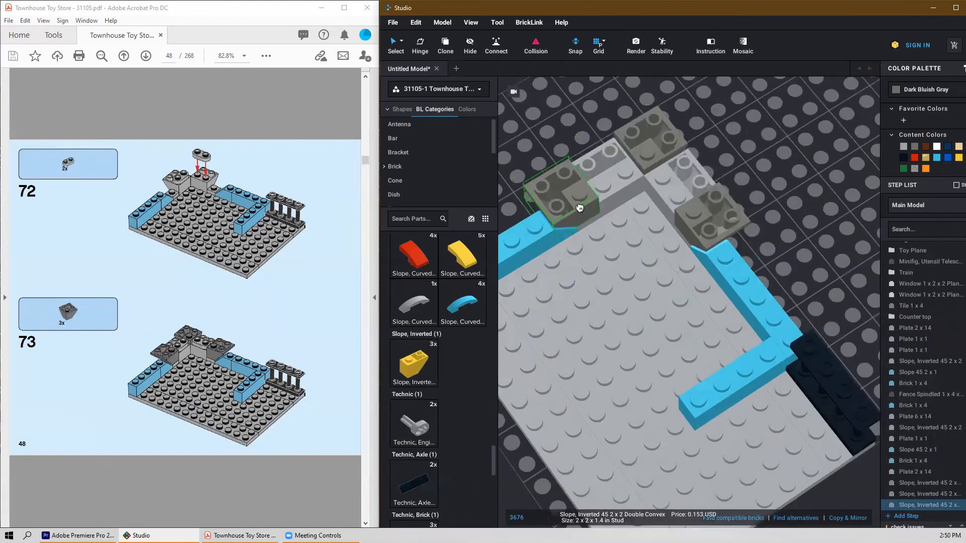
{"action": "right_click_drag", "start_coordinate": [578, 205], "coordinate": [668, 223]}
{"action": "scroll", "coordinate": [667, 224], "scroll_direction": "up", "scroll_amount": 4}
{"action": "scroll", "coordinate": [667, 236], "scroll_direction": "down", "scroll_amount": 1}
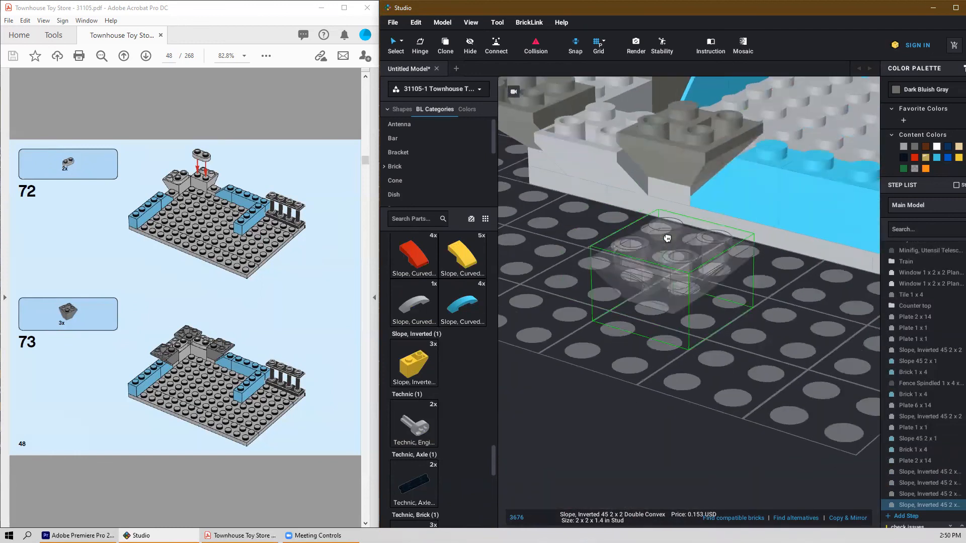
{"action": "scroll", "coordinate": [680, 244], "scroll_direction": "down", "scroll_amount": 1}
{"action": "key", "text": "Escape"}
{"action": "mouse_move", "coordinate": [672, 268]}
{"action": "right_mouse_down"}
{"action": "mouse_move", "coordinate": [711, 269]}
{"action": "mouse_move", "coordinate": [684, 261]}
{"action": "mouse_move", "coordinate": [674, 277]}
{"action": "right_mouse_up"}
{"action": "scroll", "coordinate": [673, 201], "scroll_direction": "down", "scroll_amount": 1}
{"action": "scroll", "coordinate": [681, 344], "scroll_direction": "down", "scroll_amount": 2}
{"action": "right_click_drag", "start_coordinate": [684, 344], "coordinate": [670, 324]}
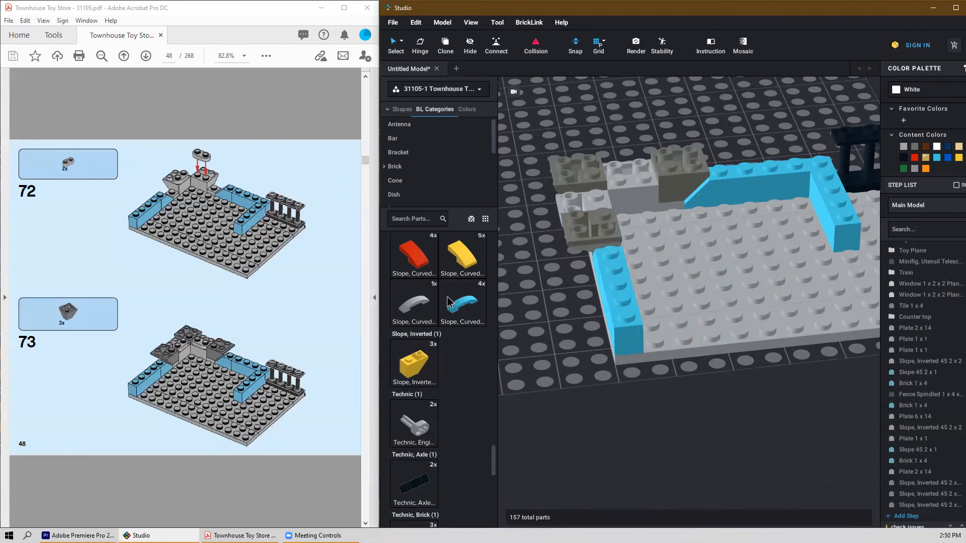
Step: Place a light bluish gray Plate, Modified 1 x 2 Rounded with 2 Open Studs on each of the two light gray inverted slopes
{"action": "scroll", "coordinate": [449, 302], "scroll_direction": "up", "scroll_amount": 10}
{"action": "scroll", "coordinate": [437, 294], "scroll_direction": "up", "scroll_amount": 3}
{"action": "left_click", "coordinate": [464, 313]}
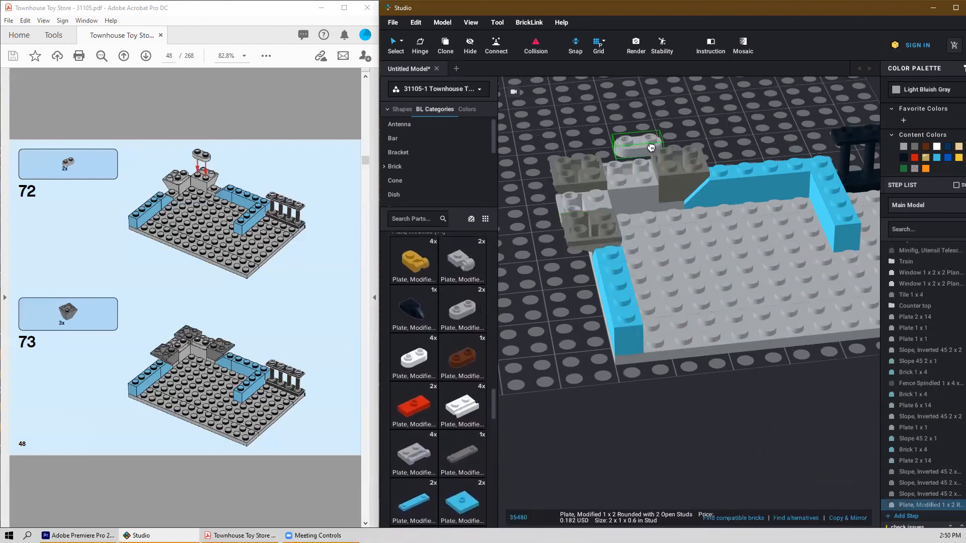
{"action": "left_click", "coordinate": [631, 182]}
{"action": "right_click_drag", "start_coordinate": [581, 201], "coordinate": [545, 197]}
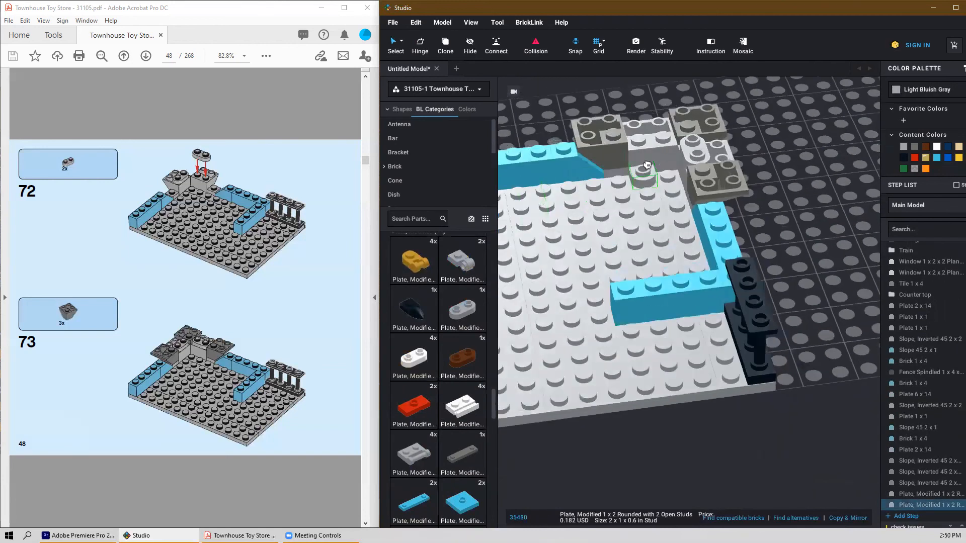
{"action": "left_click", "coordinate": [646, 132]}
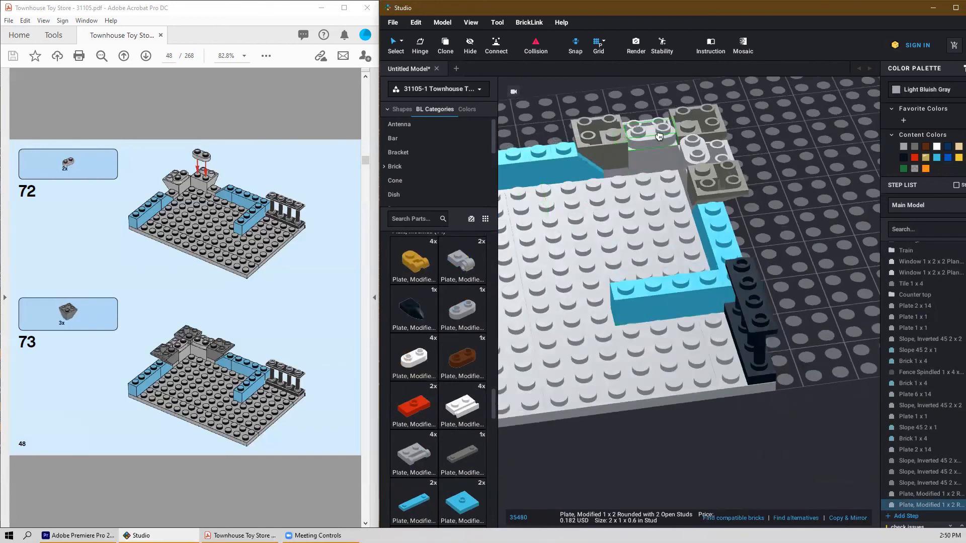
{"action": "key", "text": "Escape"}
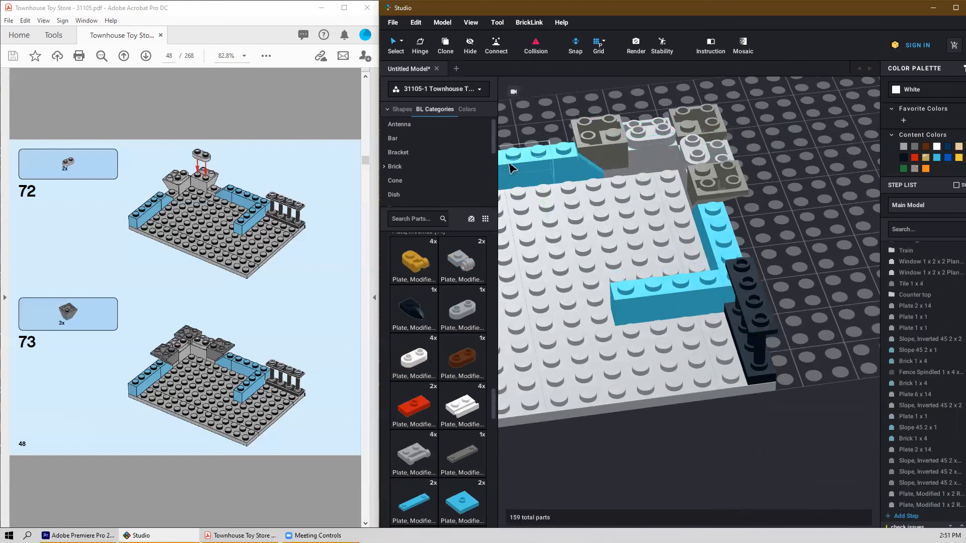
Step: Turn the instructions to page 49 and lay three reddish brown Plate 2 x 2 Corner pieces across the inverted slopes around the corner, completing step 74
{"action": "scroll", "coordinate": [254, 249], "scroll_direction": "down", "scroll_amount": 2}
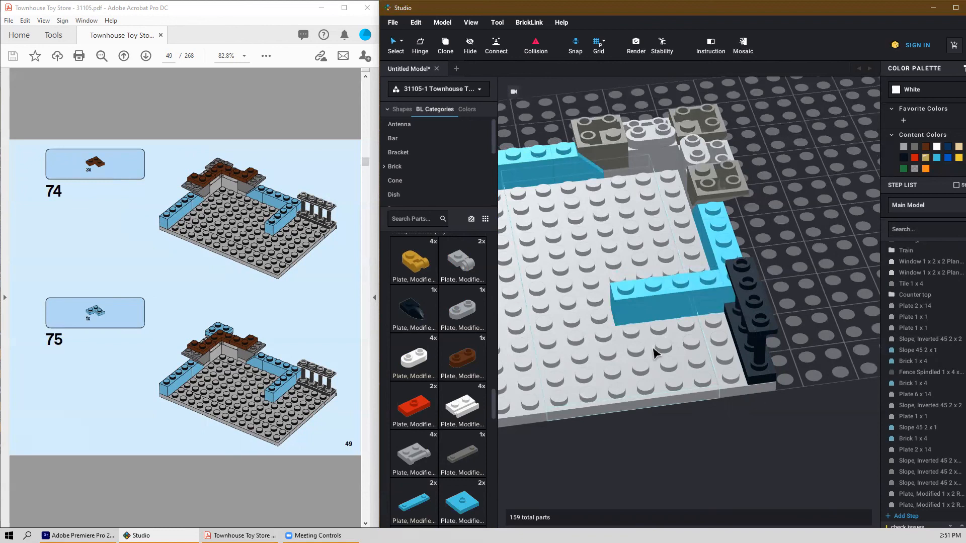
{"action": "scroll", "coordinate": [751, 246], "scroll_direction": "down", "scroll_amount": 1}
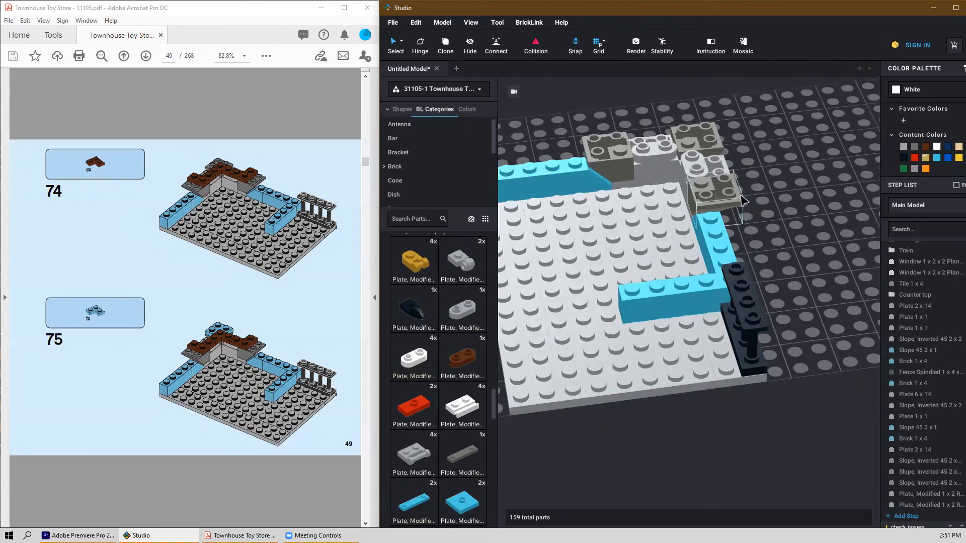
{"action": "scroll", "coordinate": [461, 342], "scroll_direction": "up", "scroll_amount": 5}
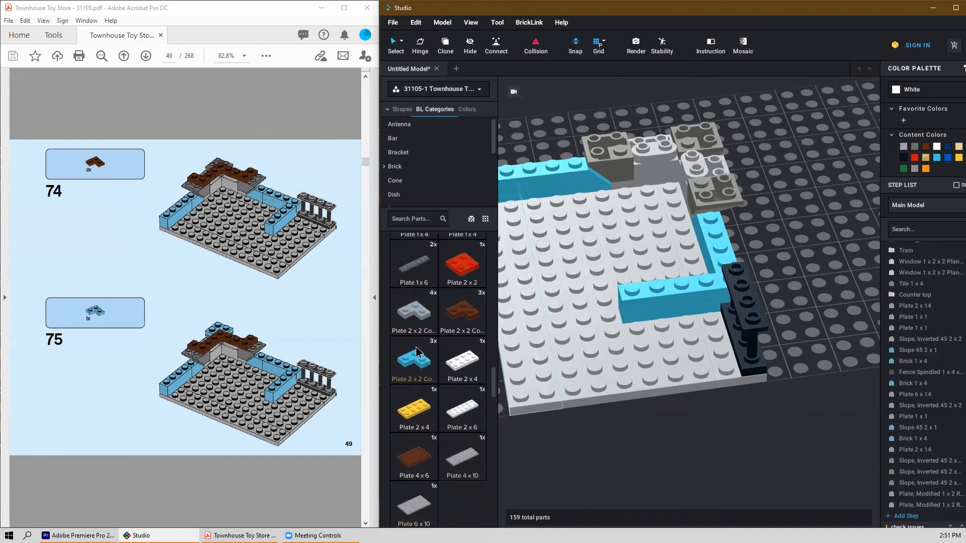
{"action": "left_click_drag", "start_coordinate": [462, 375], "coordinate": [688, 142]}
{"action": "key", "text": "Left"}
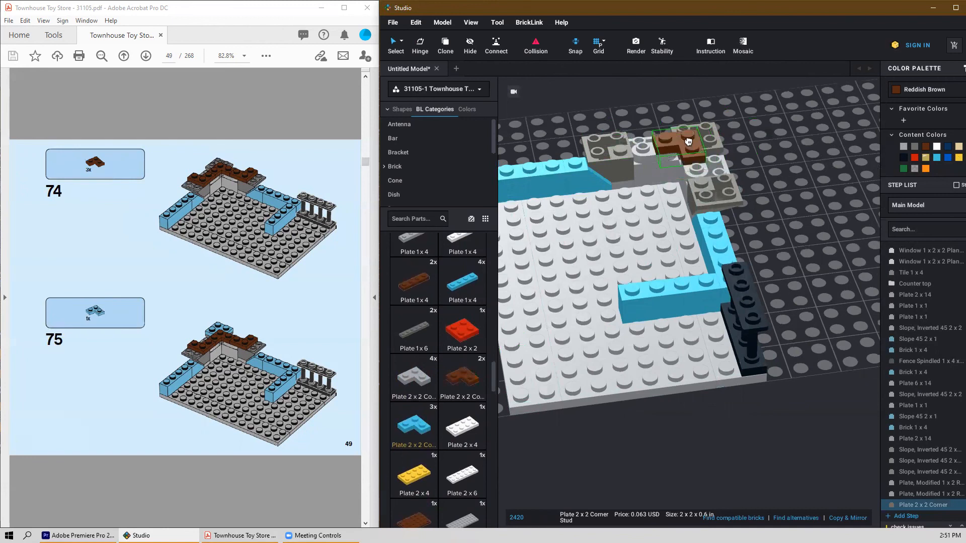
{"action": "left_click", "coordinate": [687, 140]}
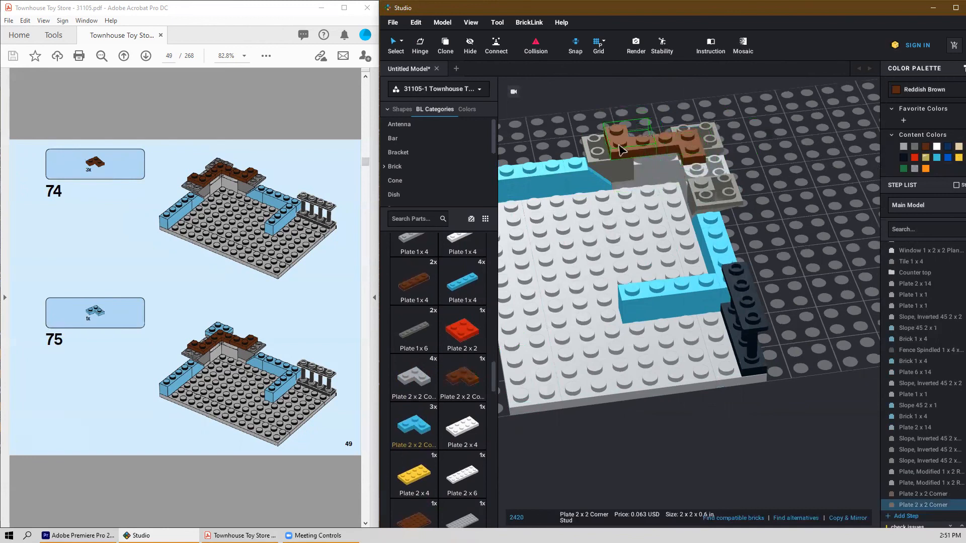
{"action": "left_click", "coordinate": [635, 147]}
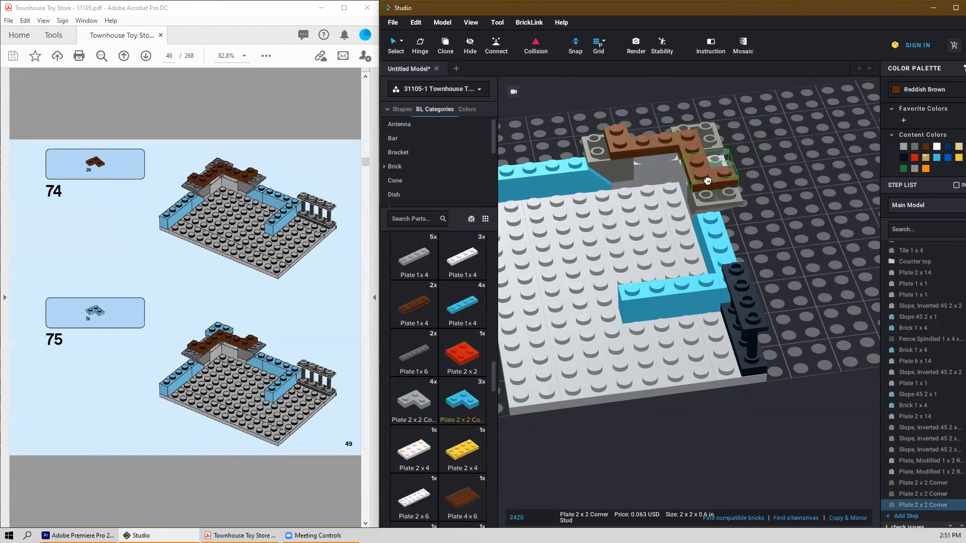
{"action": "left_click", "coordinate": [707, 181]}
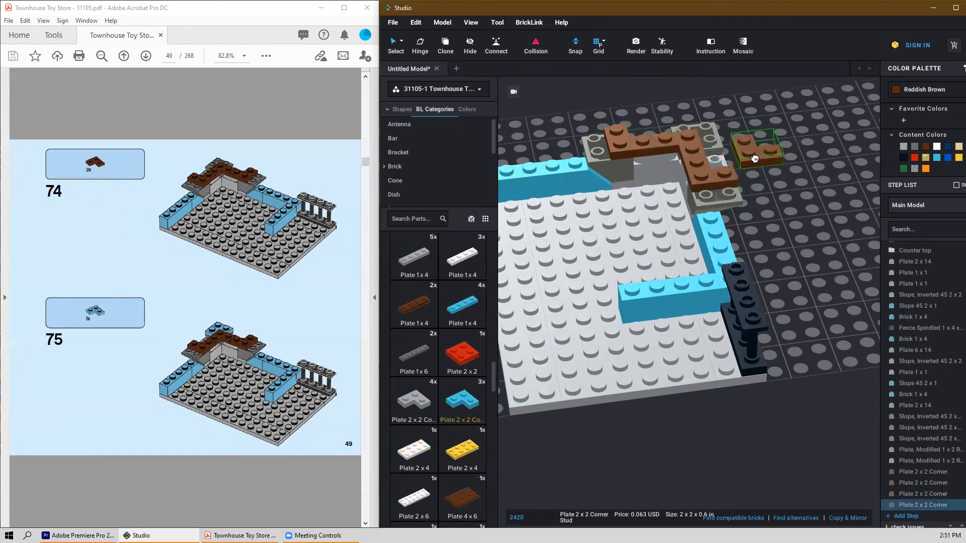
{"action": "key", "text": "Escape"}
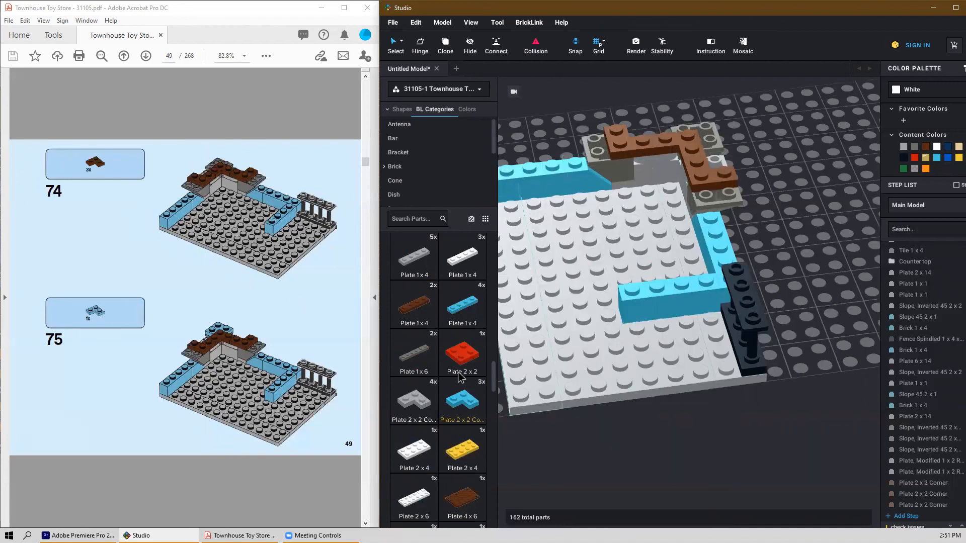
Step: Rotate a medium azure Plate 2 x 2 Corner to fit and place it at the outer corner behind the reddish brown plates
{"action": "left_click", "coordinate": [467, 401]}
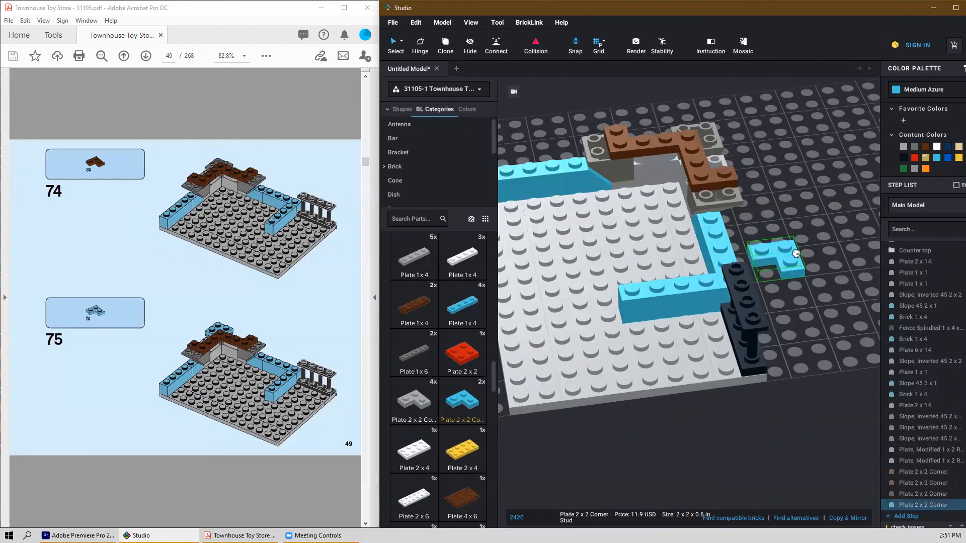
{"action": "key", "text": "Right"}
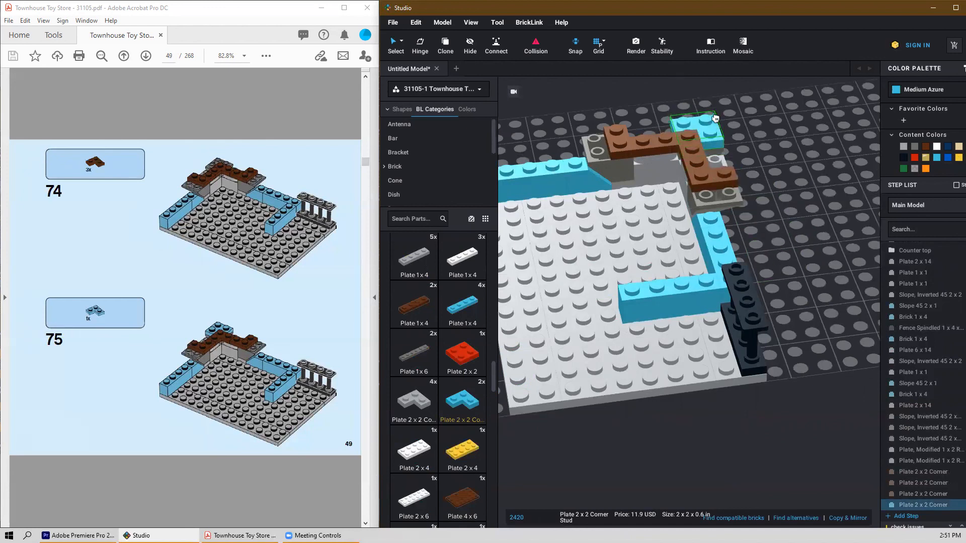
{"action": "left_click", "coordinate": [718, 119]}
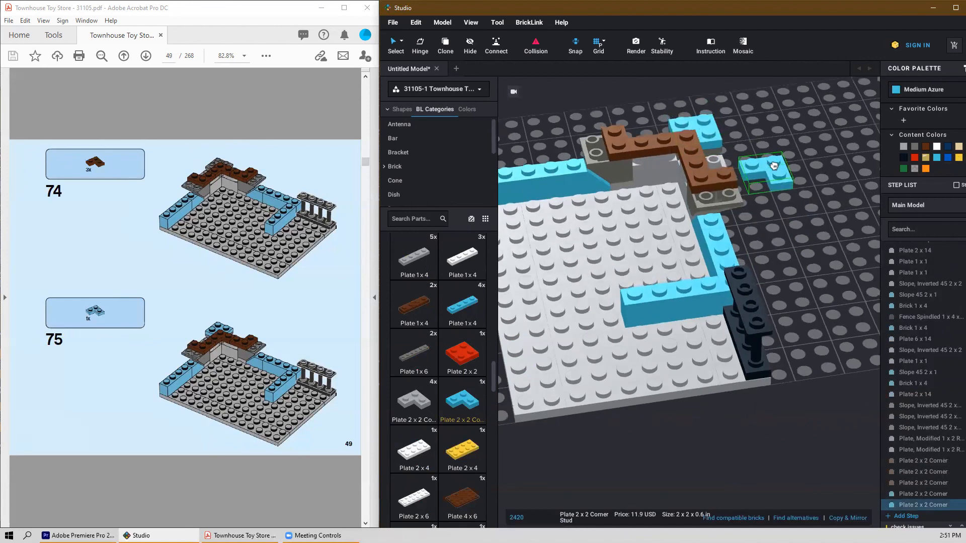
{"action": "key", "text": "Escape"}
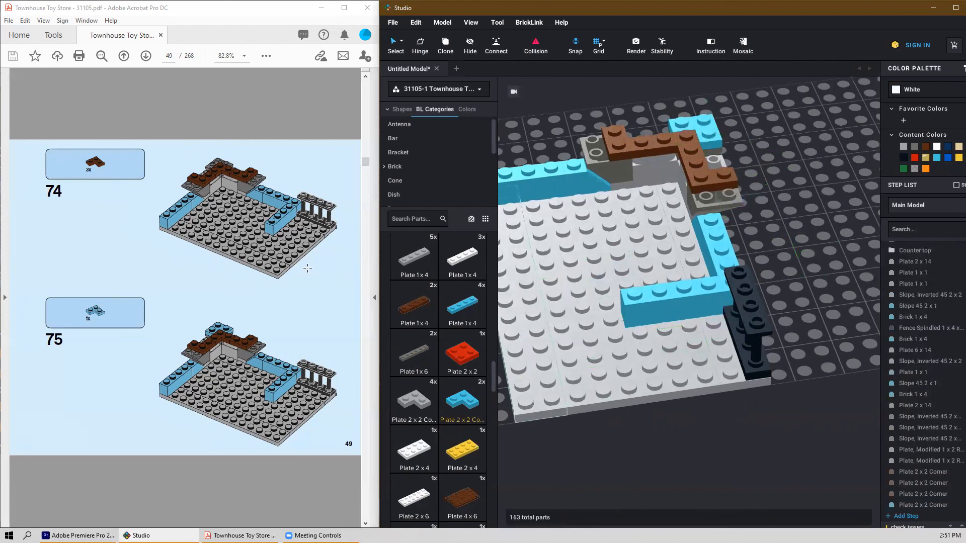
Step: Turn the instructions to page 50 and lay a medium azure Plate 1 x 4 lengthwise along the long side's azure wall
{"action": "scroll", "coordinate": [309, 269], "scroll_direction": "down", "scroll_amount": 1}
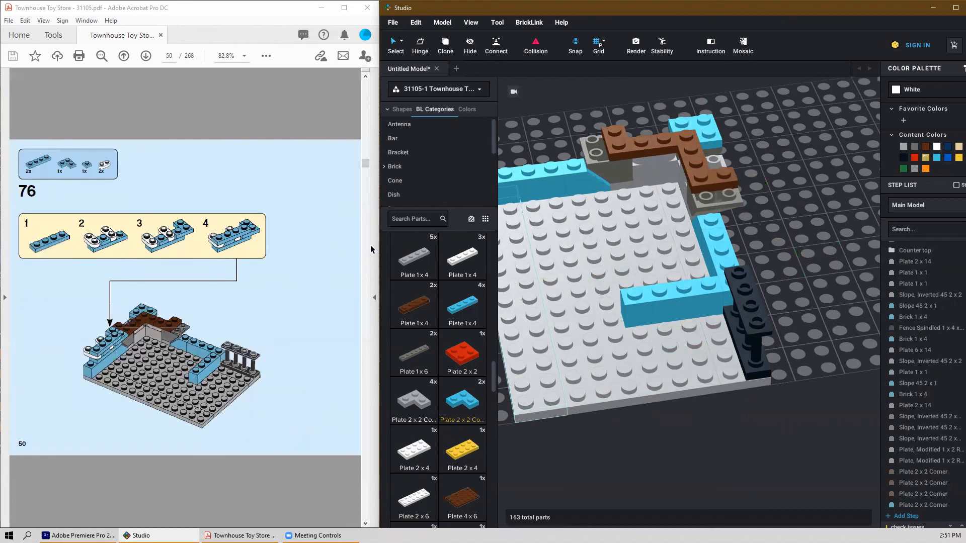
{"action": "left_click_drag", "start_coordinate": [467, 305], "coordinate": [556, 211]}
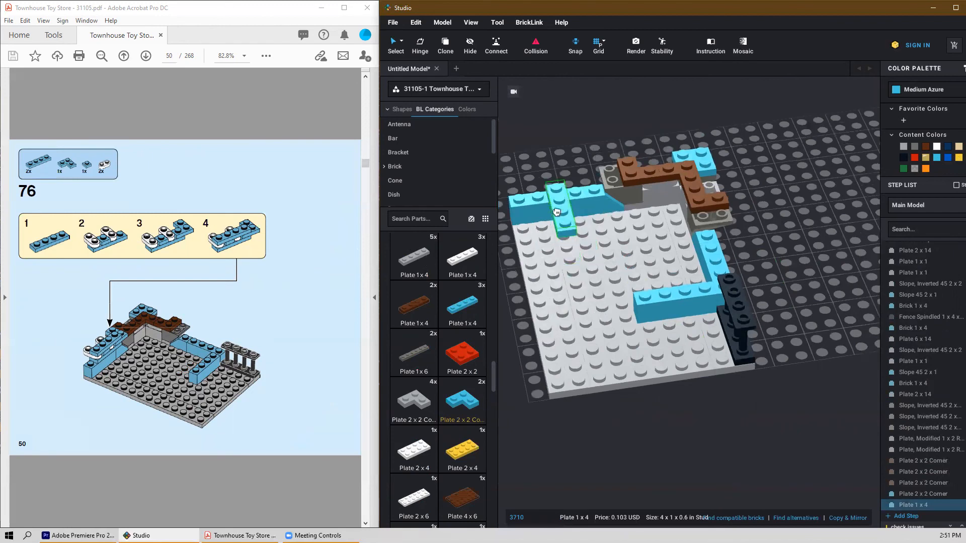
{"action": "key", "text": "Right"}
{"action": "left_click", "coordinate": [568, 192]}
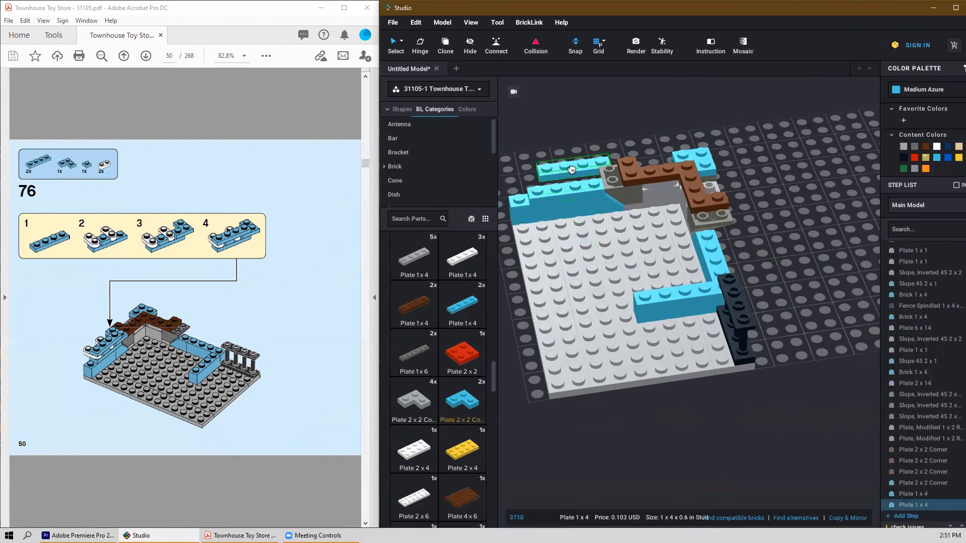
{"action": "key", "text": "Escape"}
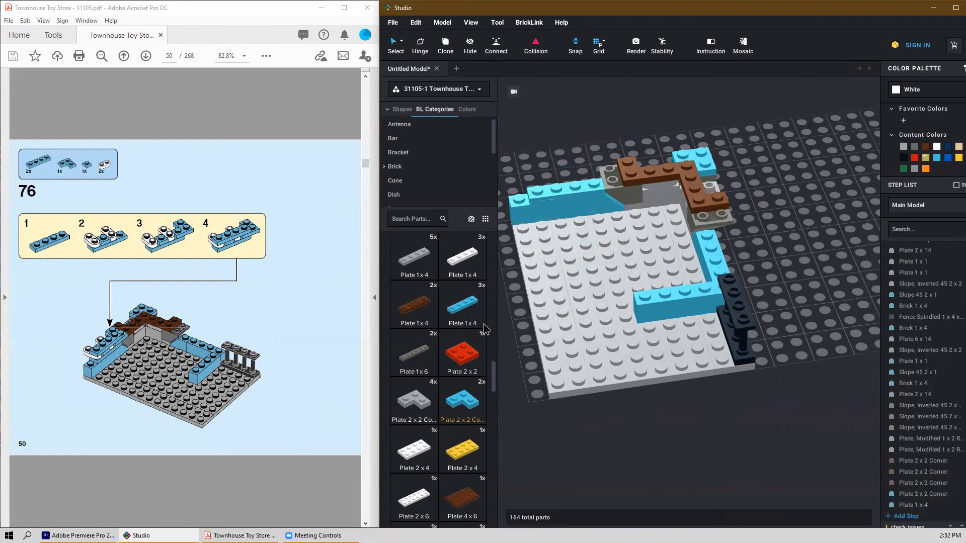
Step: Add a medium azure Plate 2 x 2 Corner between the long-side wall and brown plates, and a Plate 1 x 1 on the azure Plate 1 x 4
{"action": "left_click", "coordinate": [458, 399]}
{"action": "left_click", "coordinate": [612, 176]}
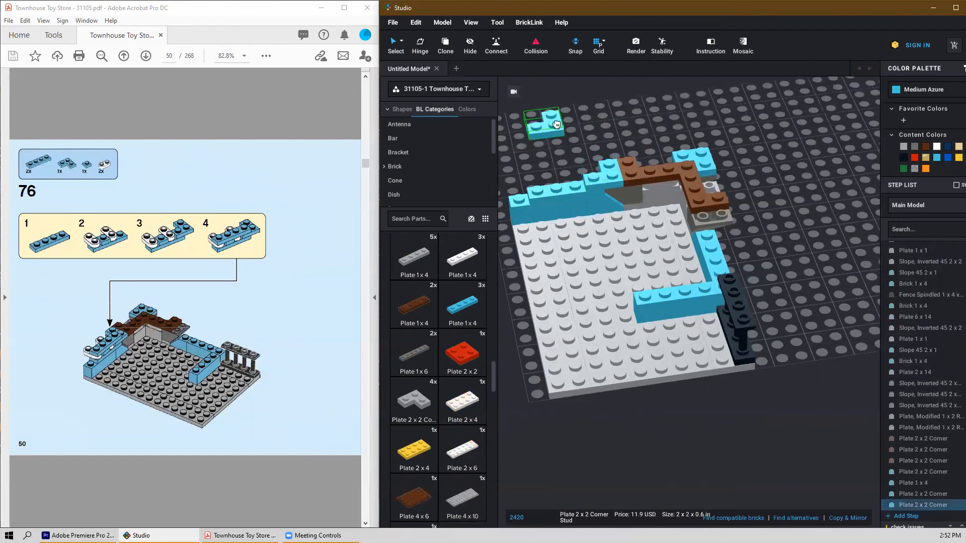
{"action": "left_click", "coordinate": [569, 148]}
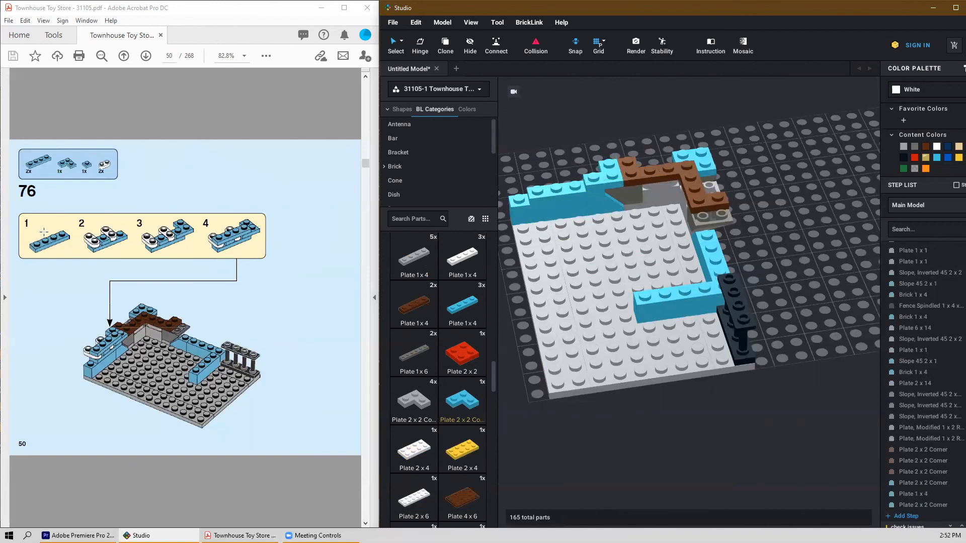
{"action": "scroll", "coordinate": [441, 348], "scroll_direction": "up", "scroll_amount": 2}
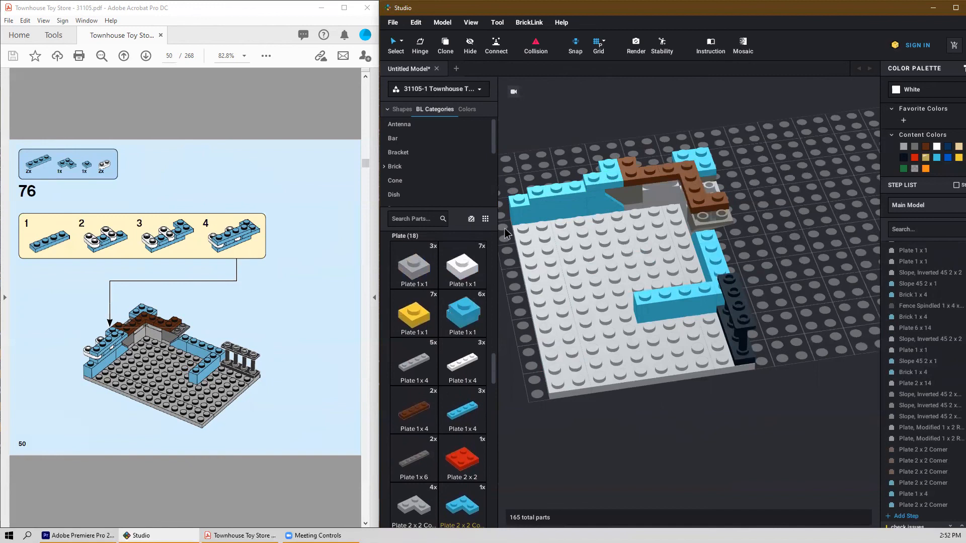
{"action": "left_click", "coordinate": [462, 314]}
{"action": "left_click", "coordinate": [559, 187]}
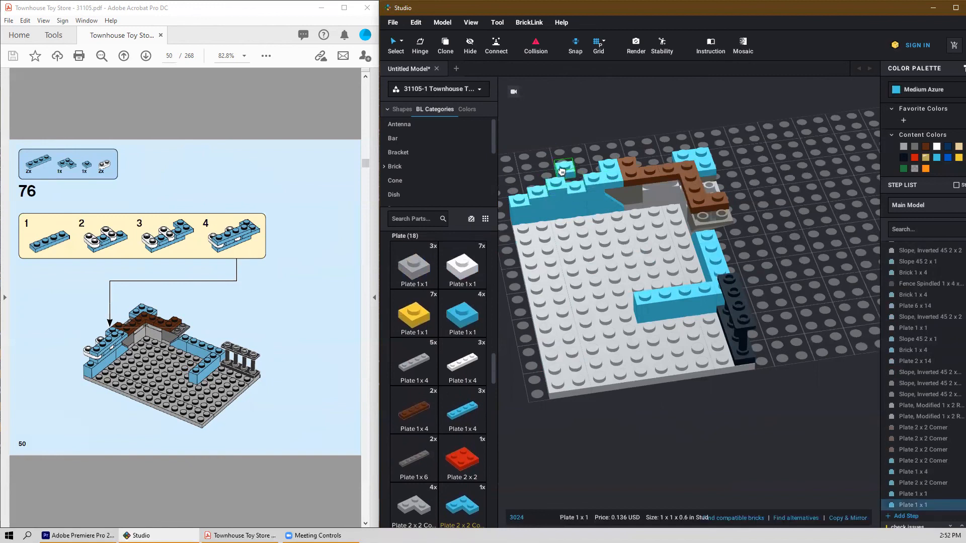
{"action": "left_click", "coordinate": [561, 173]}
Step: Place two white Plate, Modified 1 x 2 Rounded with 2 Open Studs on the long-side wall, one on each side of the Plate 1 x 1
{"action": "scroll", "coordinate": [440, 333], "scroll_direction": "down", "scroll_amount": 9}
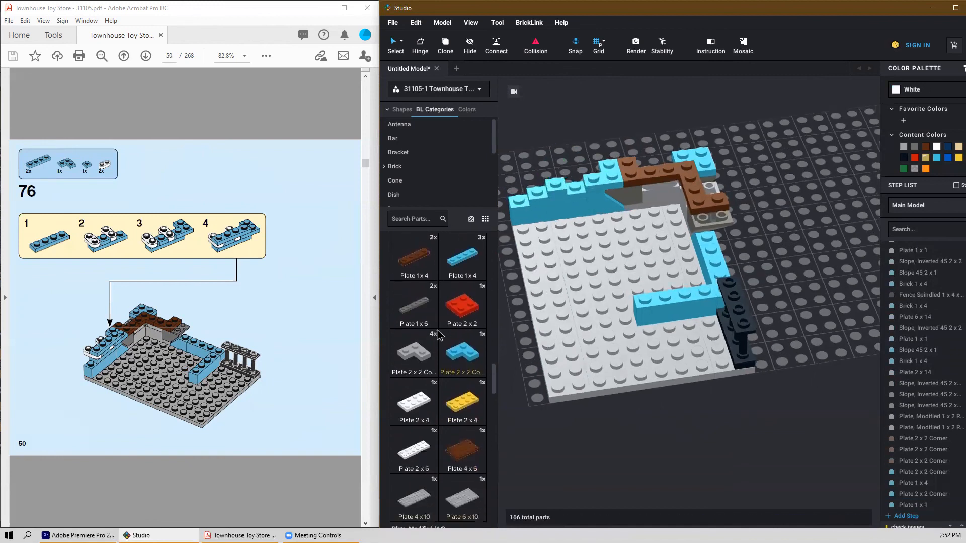
{"action": "left_click", "coordinate": [414, 385]}
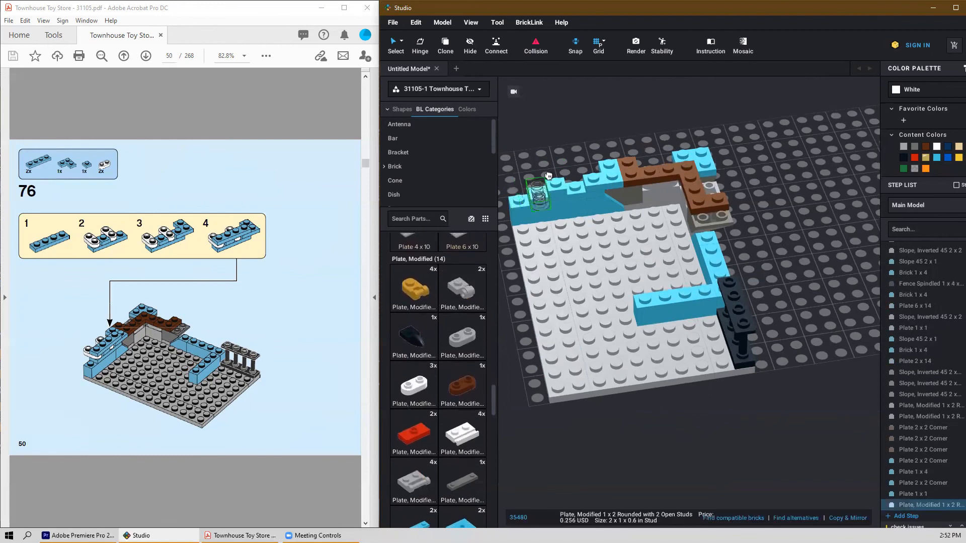
{"action": "left_click", "coordinate": [558, 171]}
{"action": "left_click", "coordinate": [573, 176]}
Step: Cap the white rounded plates and the Plate 1 x 1 with a medium azure Plate 1 x 4, completing step 76
{"action": "scroll", "coordinate": [424, 293], "scroll_direction": "up", "scroll_amount": 8}
{"action": "scroll", "coordinate": [424, 293], "scroll_direction": "up", "scroll_amount": 2}
{"action": "left_click", "coordinate": [462, 415]}
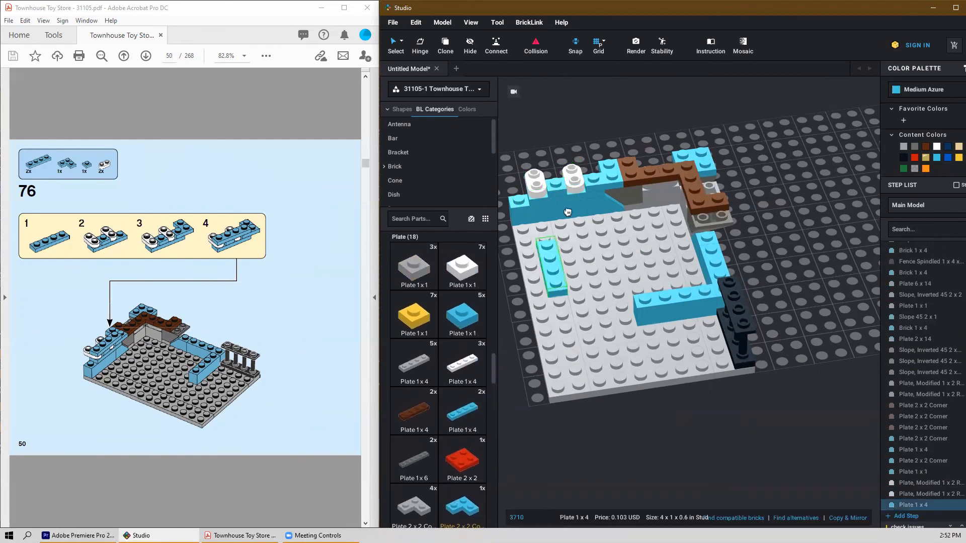
{"action": "left_click", "coordinate": [564, 178]}
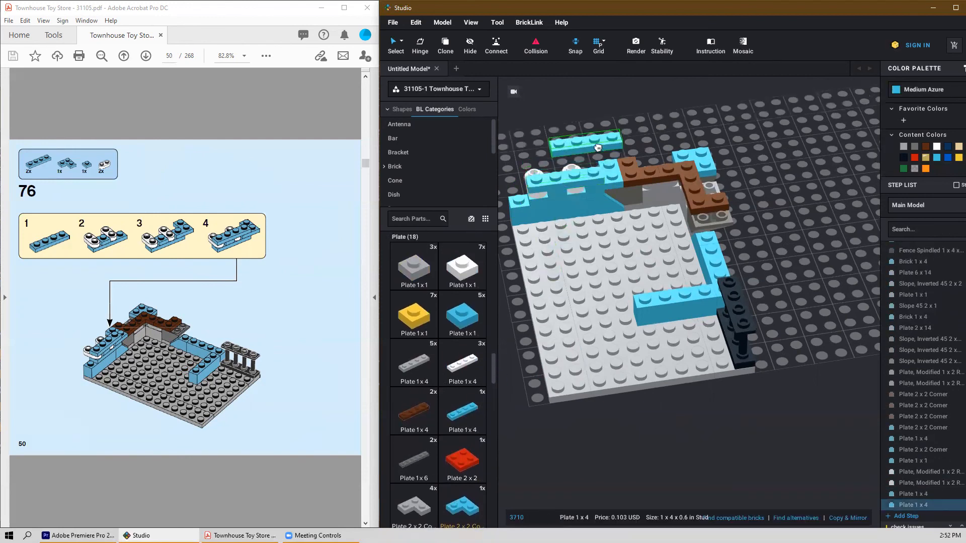
{"action": "key", "text": "Escape"}
Step: Turn the instructions to page 51 and place a copy of the azure Plate 1 x 4 along the short side's wall near the fence
{"action": "scroll", "coordinate": [199, 344], "scroll_direction": "down", "scroll_amount": 1}
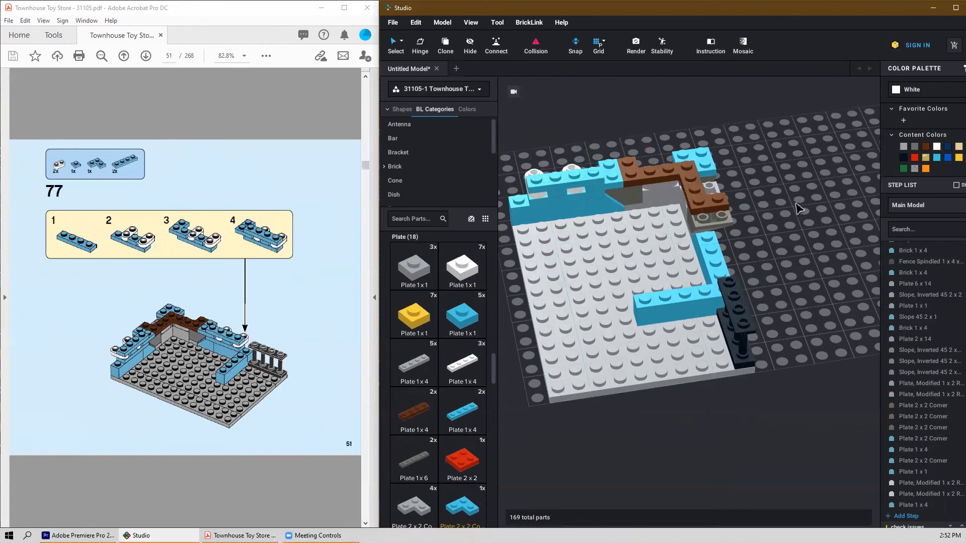
{"action": "right_click_drag", "start_coordinate": [799, 208], "coordinate": [813, 207]}
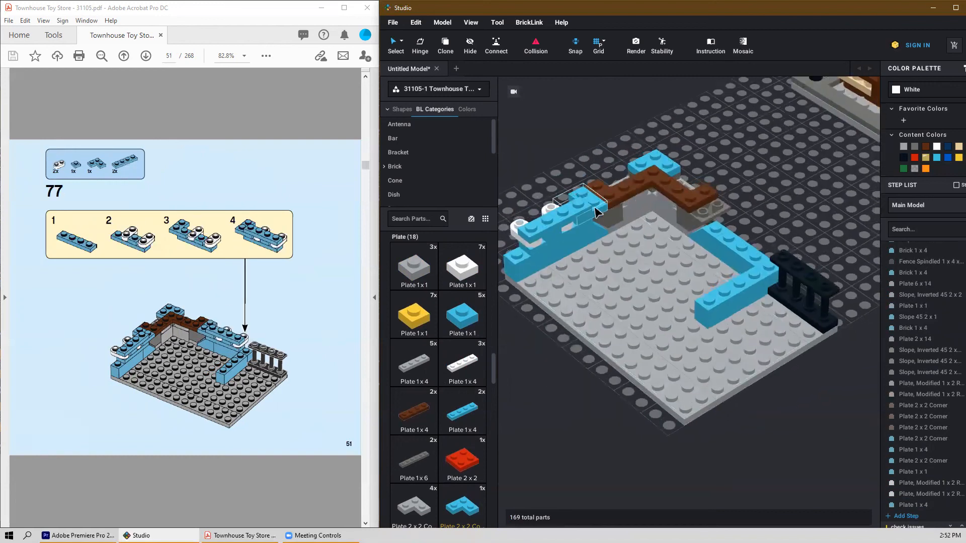
{"action": "left_click", "coordinate": [596, 212]}
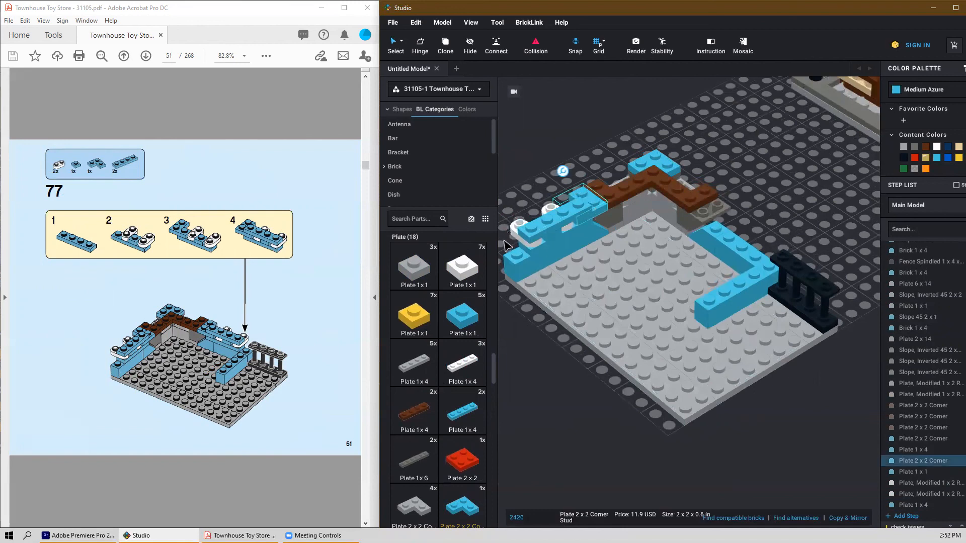
{"action": "left_click", "coordinate": [554, 250]}
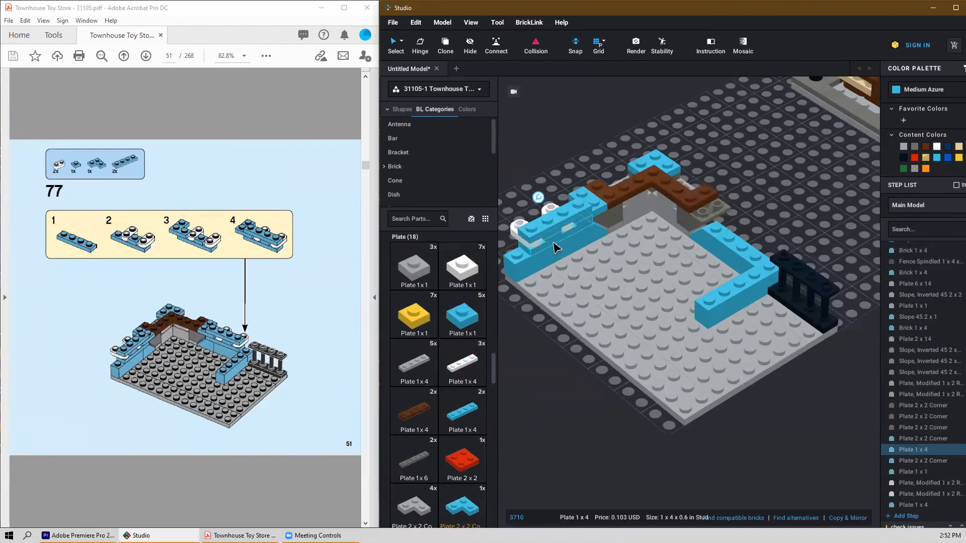
{"action": "key", "text": "ctrl+v"}
{"action": "key", "text": "Right"}
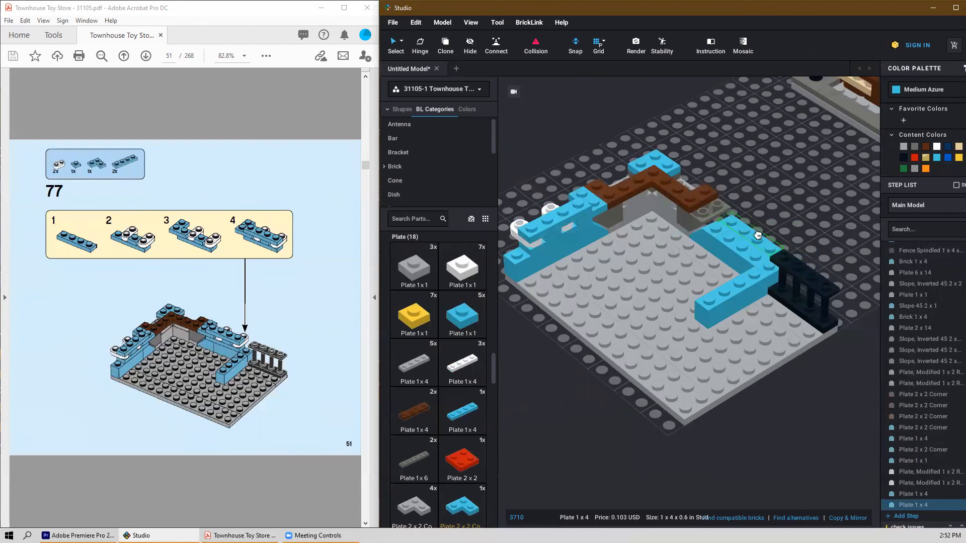
{"action": "left_click", "coordinate": [783, 229]}
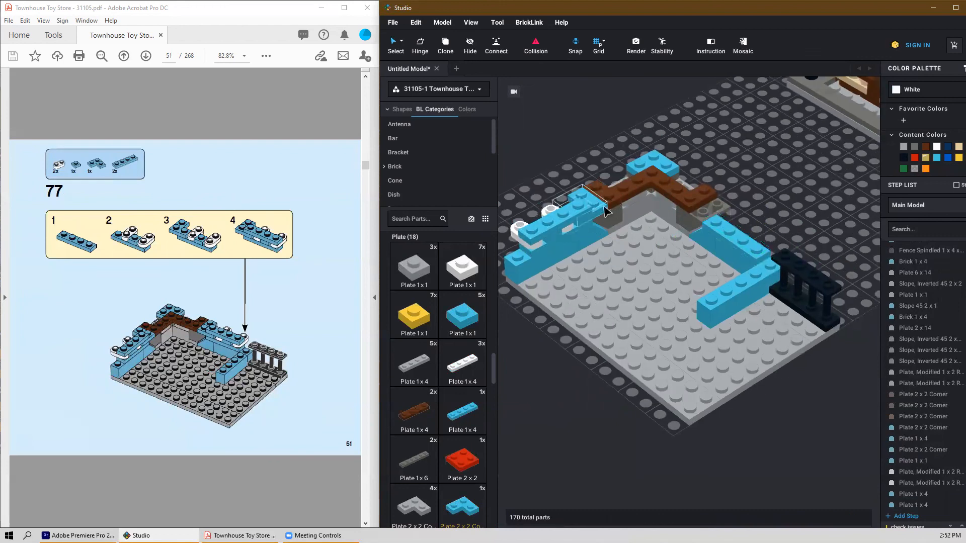
Step: Copy the azure Plate 2 x 2 Corner from the long-side wall and place it between the short-side wall and the brown plates
{"action": "left_click", "coordinate": [605, 211]}
{"action": "key", "text": "ctrl+c"}
{"action": "key", "text": "ctrl+v"}
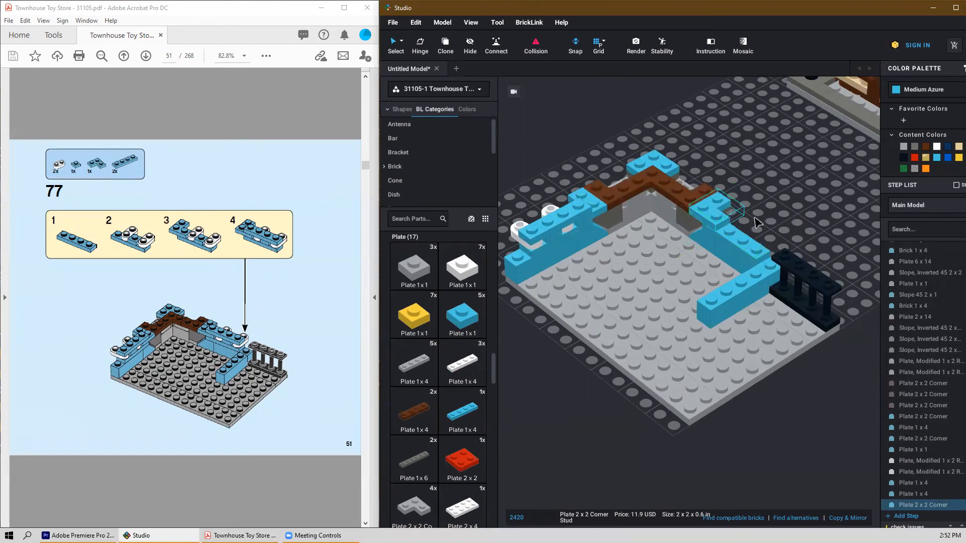
{"action": "left_click", "coordinate": [792, 218]}
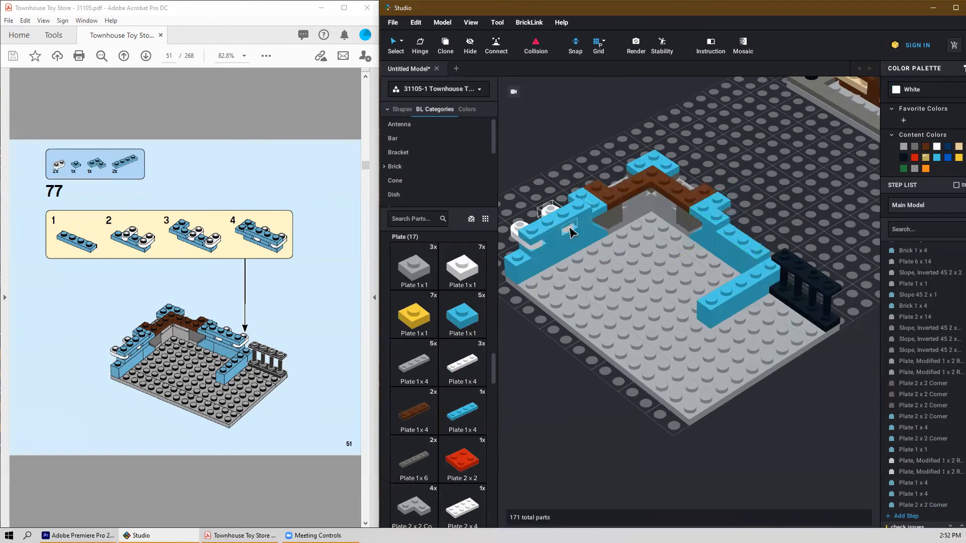
Step: Copy the two white rounded plates together with their covering azure Plate 1 x 4 onto the short-side wall
{"action": "left_click", "coordinate": [569, 231]}
{"action": "left_click", "coordinate": [543, 244], "text": "shift"}
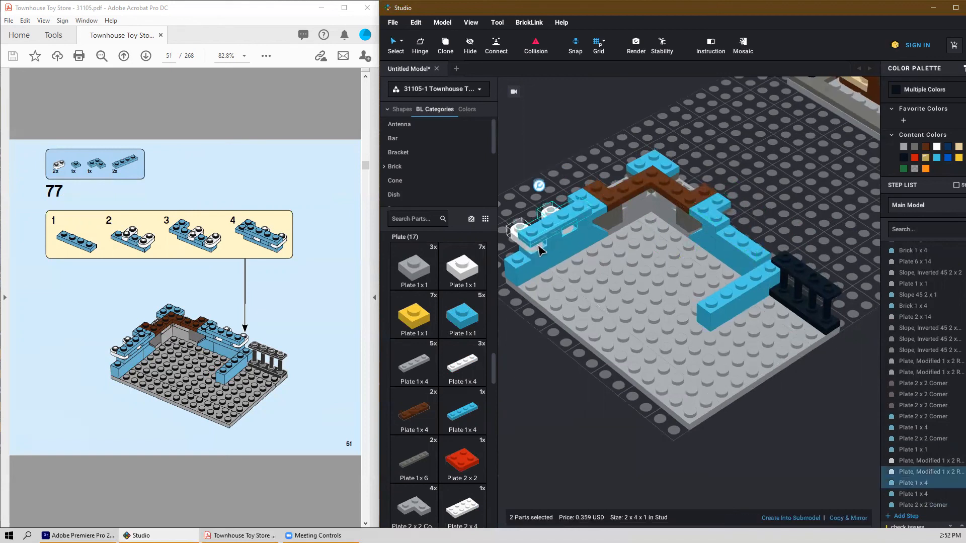
{"action": "left_click", "coordinate": [551, 212], "text": "shift"}
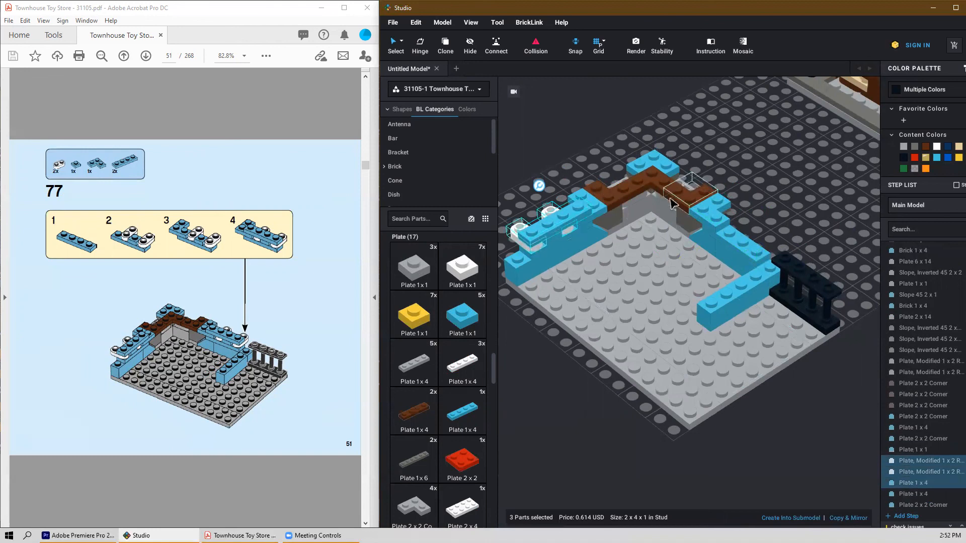
{"action": "key", "text": "ctrl+c"}
{"action": "key", "text": "ctrl+v"}
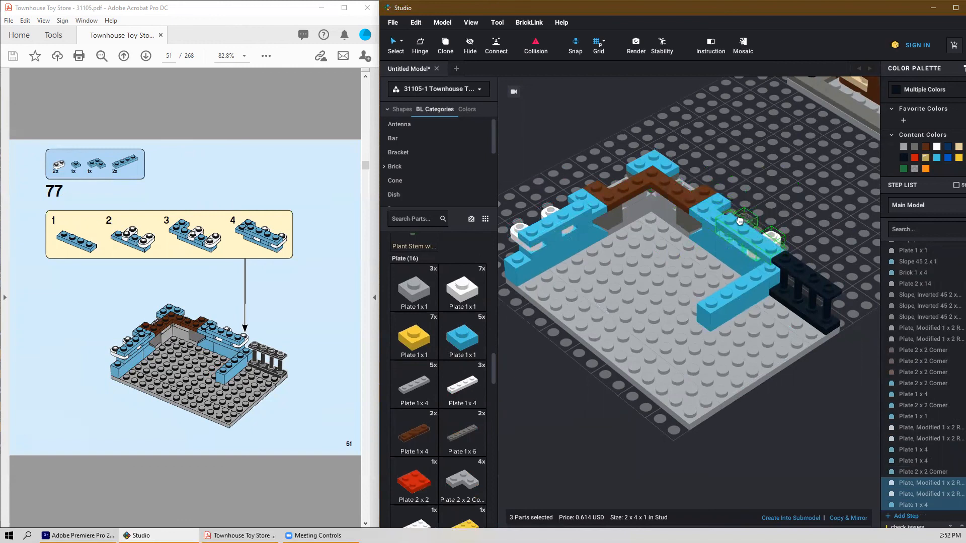
{"action": "left_click", "coordinate": [754, 236]}
{"action": "left_click_drag", "start_coordinate": [751, 235], "coordinate": [736, 226]}
{"action": "left_click", "coordinate": [776, 206]}
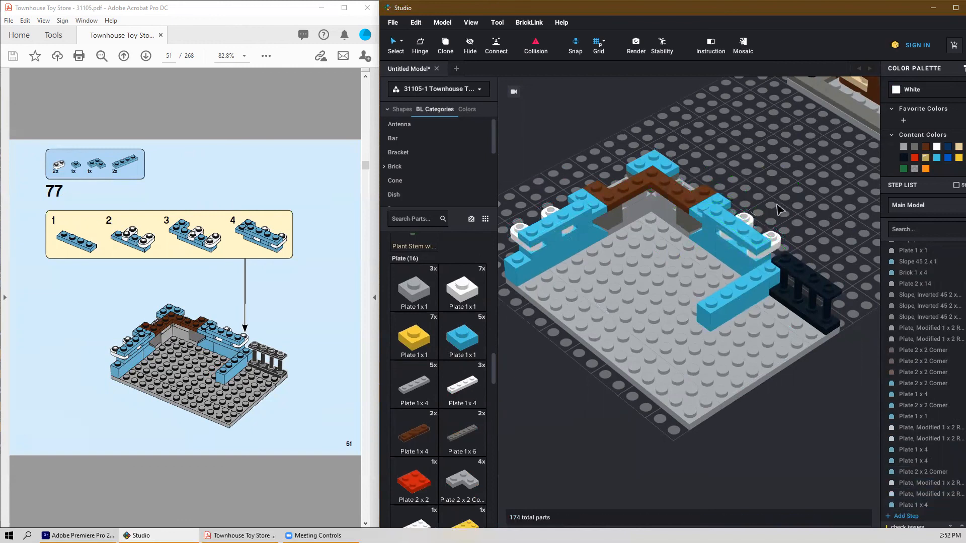
Step: Copy the azure Plate 1 x 1 into the gap between the white rounded plates on the short-side wall, completing step 77
{"action": "left_click", "coordinate": [563, 242]}
{"action": "left_click_drag", "start_coordinate": [564, 242], "coordinate": [736, 251]}
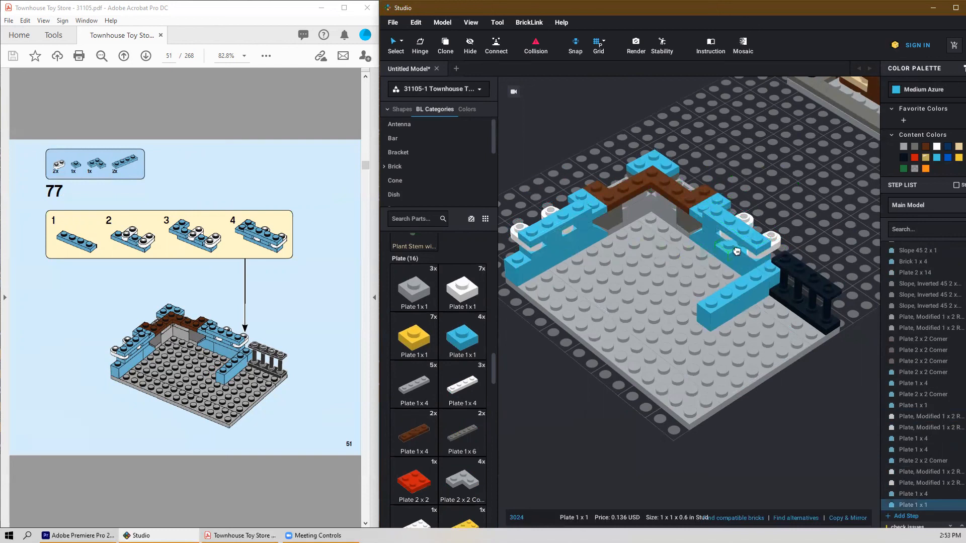
{"action": "left_click", "coordinate": [795, 206]}
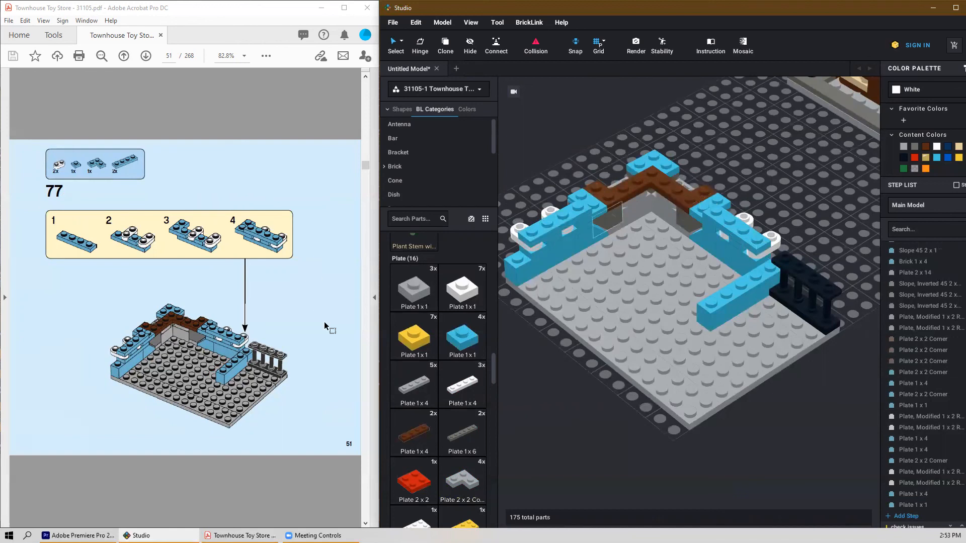
Step: Turn the instructions to page 52 and place a medium azure Plate, Round 2 x 2 with Axle Hole on each of the three azure corner plates
{"action": "scroll", "coordinate": [253, 326], "scroll_direction": "down", "scroll_amount": 2}
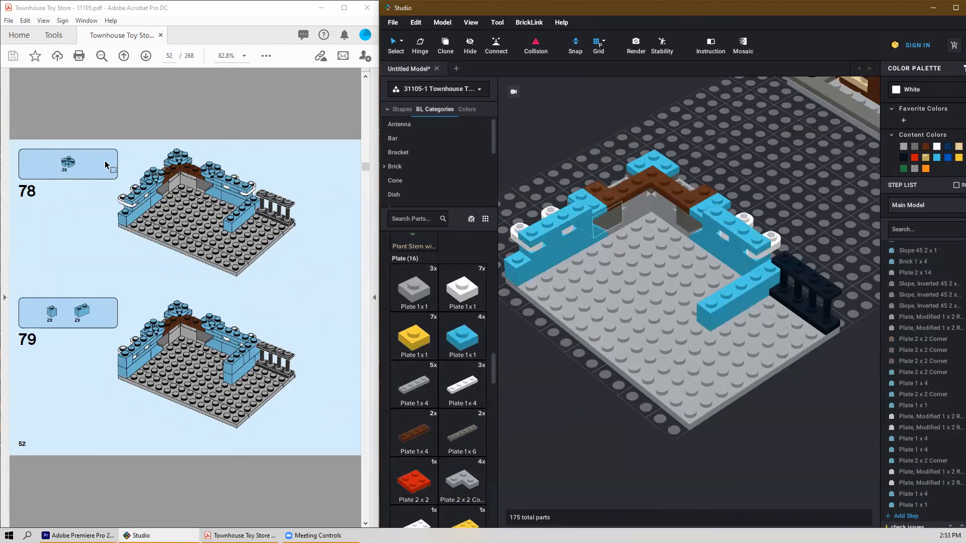
{"action": "scroll", "coordinate": [450, 430], "scroll_direction": "down", "scroll_amount": 7}
{"action": "scroll", "coordinate": [449, 431], "scroll_direction": "down", "scroll_amount": 10}
{"action": "left_click_drag", "start_coordinate": [467, 305], "coordinate": [653, 157]}
{"action": "left_click", "coordinate": [653, 157]}
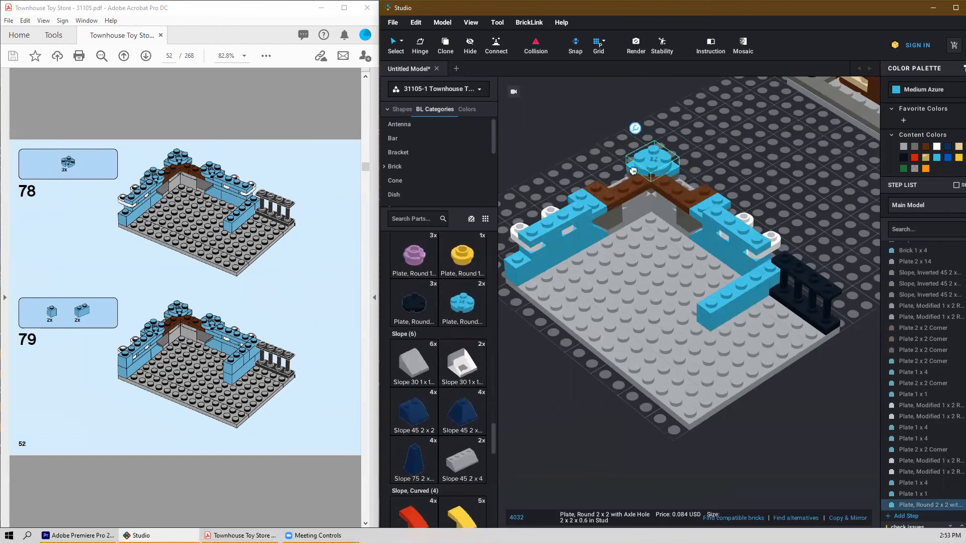
{"action": "left_click", "coordinate": [597, 189]}
{"action": "left_click", "coordinate": [708, 194]}
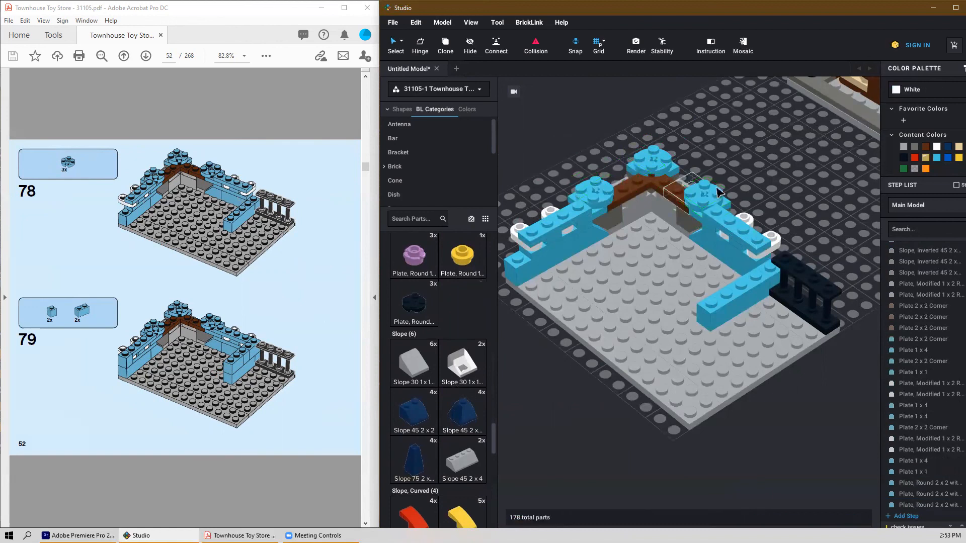
{"action": "key", "text": "Escape"}
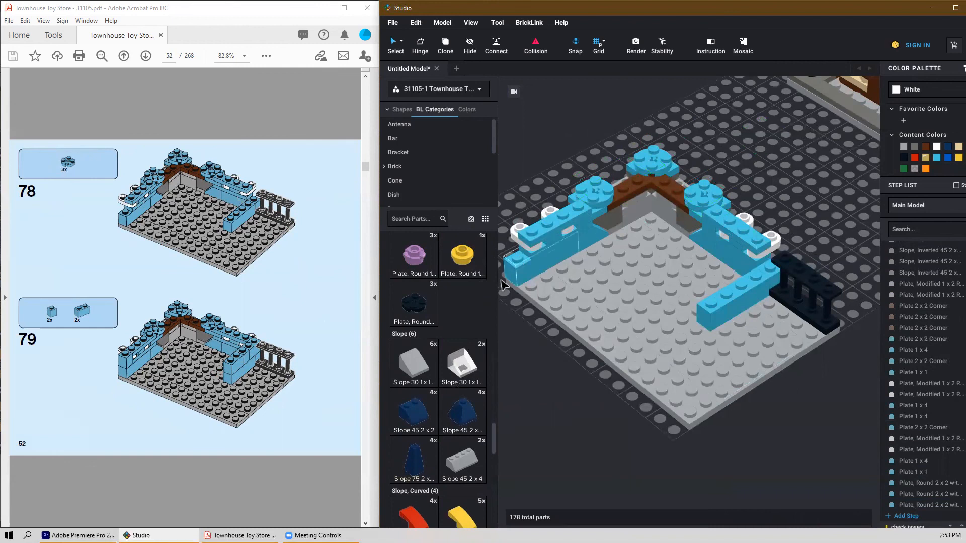
Step: Place a medium azure Brick 1 x 1 on the low wall section running inward from the railing, starting step 79
{"action": "scroll", "coordinate": [464, 322], "scroll_direction": "down", "scroll_amount": 5}
{"action": "scroll", "coordinate": [463, 320], "scroll_direction": "up", "scroll_amount": 15}
{"action": "scroll", "coordinate": [459, 318], "scroll_direction": "up", "scroll_amount": 15}
{"action": "scroll", "coordinate": [454, 312], "scroll_direction": "up", "scroll_amount": 15}
{"action": "scroll", "coordinate": [463, 352], "scroll_direction": "up", "scroll_amount": 10}
{"action": "left_click_drag", "start_coordinate": [476, 394], "coordinate": [750, 272]}
{"action": "key", "text": "ctrl+c"}
{"action": "key", "text": "ctrl+v"}
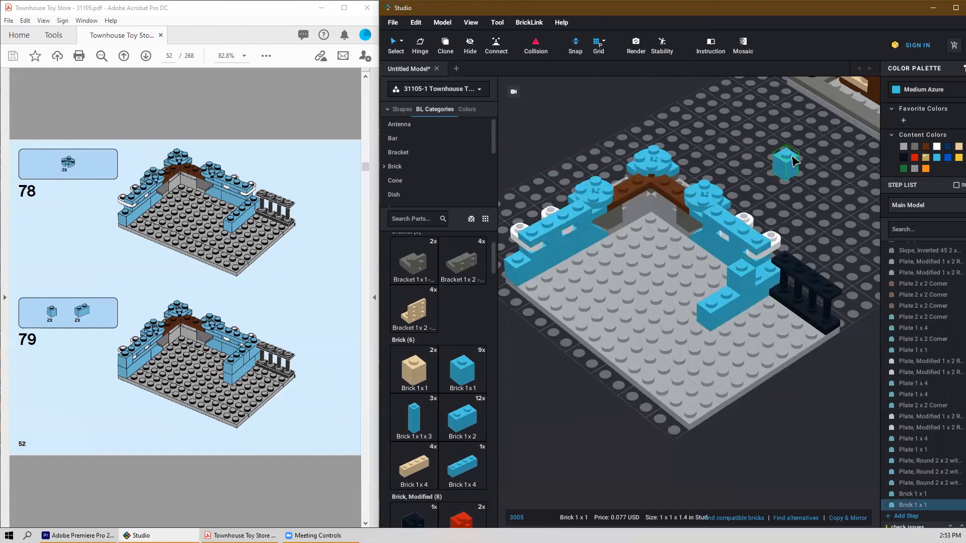
{"action": "key", "text": "Escape"}
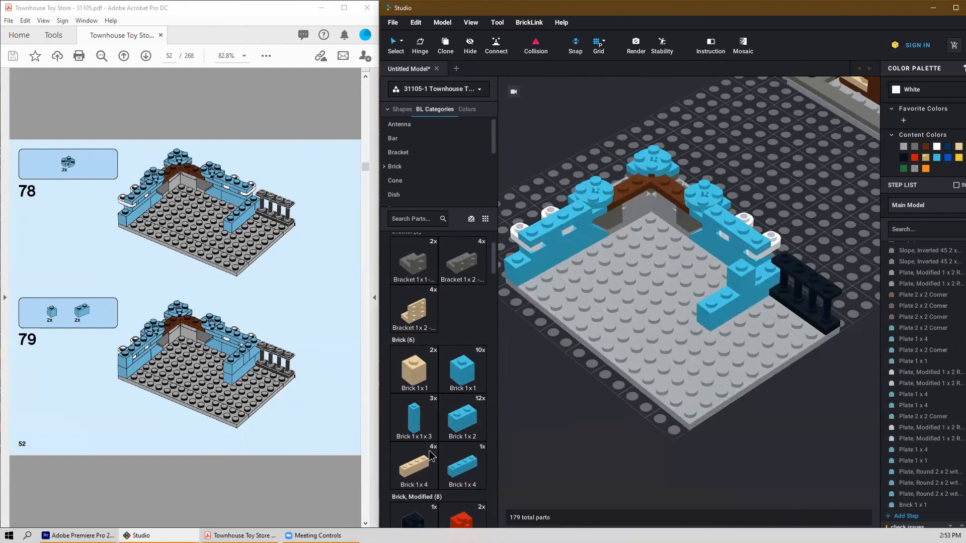
Step: Place two medium azure Brick 1 x 2 on either side of the Brick 1 x 1 on the same wall section
{"action": "left_click_drag", "start_coordinate": [464, 419], "coordinate": [557, 397]}
{"action": "left_click_drag", "start_coordinate": [471, 420], "coordinate": [764, 270]}
{"action": "left_click", "coordinate": [723, 292]}
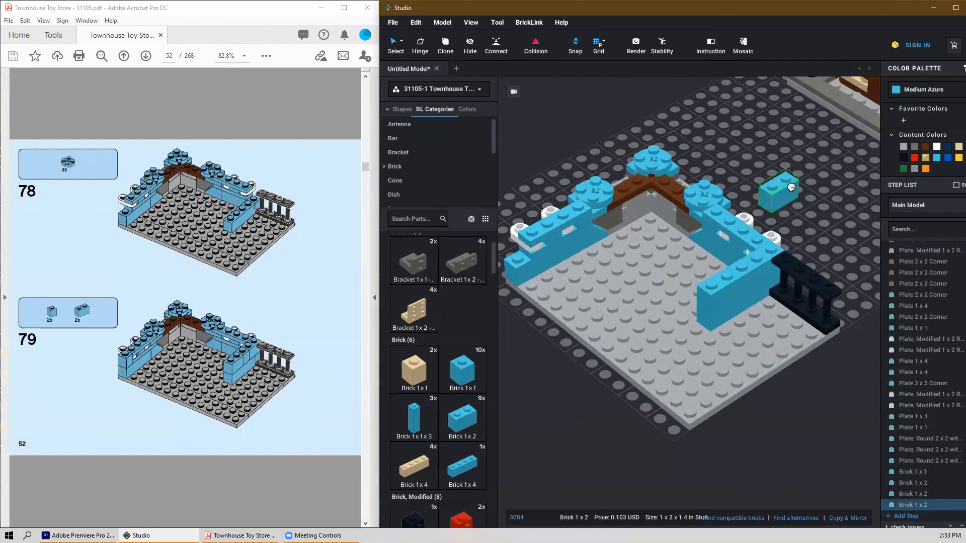
{"action": "key", "text": "Escape"}
Step: Turn the instructions to page 53 and place the tan Door Frame 1 x 4 x 6 at the inner end of the azure wall section
{"action": "scroll", "coordinate": [197, 347], "scroll_direction": "down", "scroll_amount": 2}
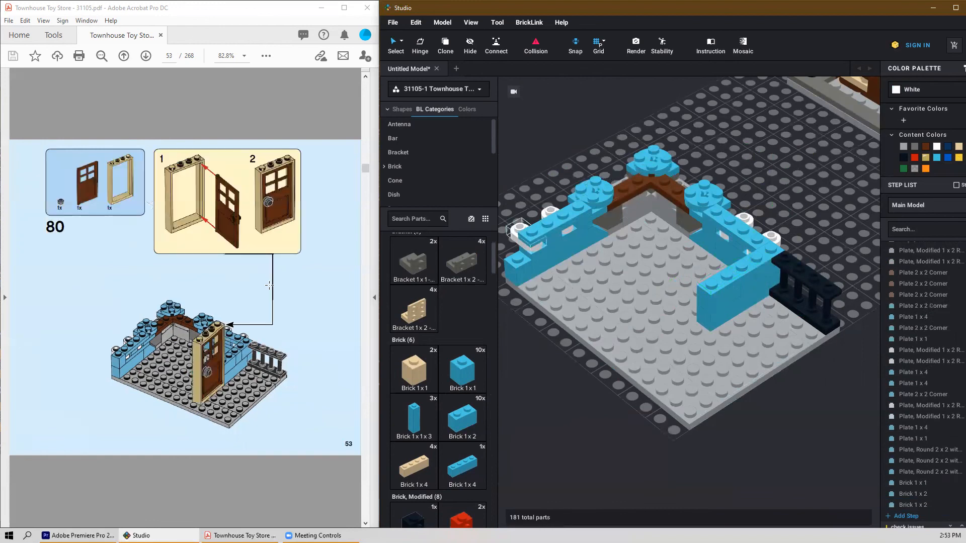
{"action": "scroll", "coordinate": [478, 339], "scroll_direction": "down", "scroll_amount": 4}
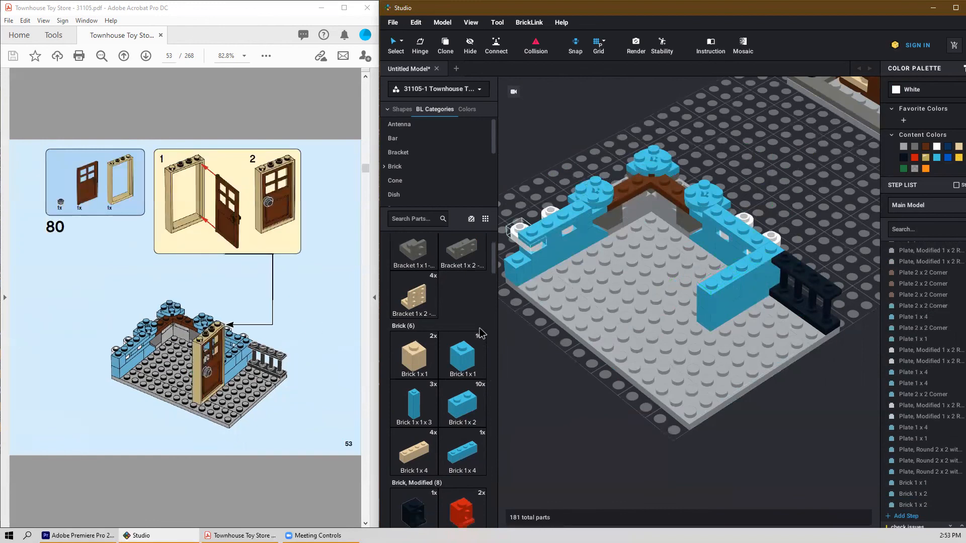
{"action": "scroll", "coordinate": [468, 347], "scroll_direction": "down", "scroll_amount": 10}
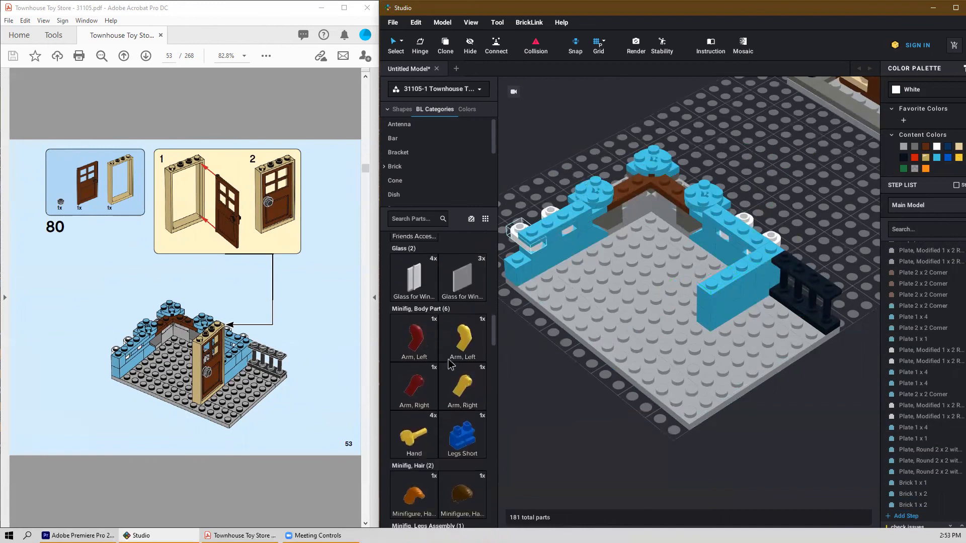
{"action": "scroll", "coordinate": [447, 350], "scroll_direction": "up", "scroll_amount": 1}
{"action": "left_click_drag", "start_coordinate": [425, 322], "coordinate": [673, 251]}
{"action": "left_click", "coordinate": [672, 253]}
{"action": "right_click_drag", "start_coordinate": [804, 79], "coordinate": [807, 83]}
{"action": "right_click_drag", "start_coordinate": [736, 87], "coordinate": [773, 90]}
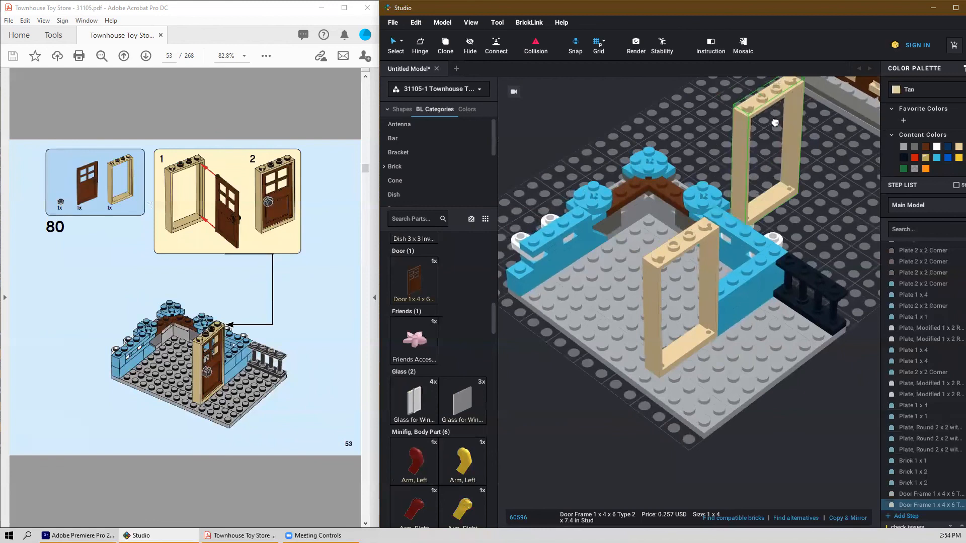
{"action": "key", "text": "Escape"}
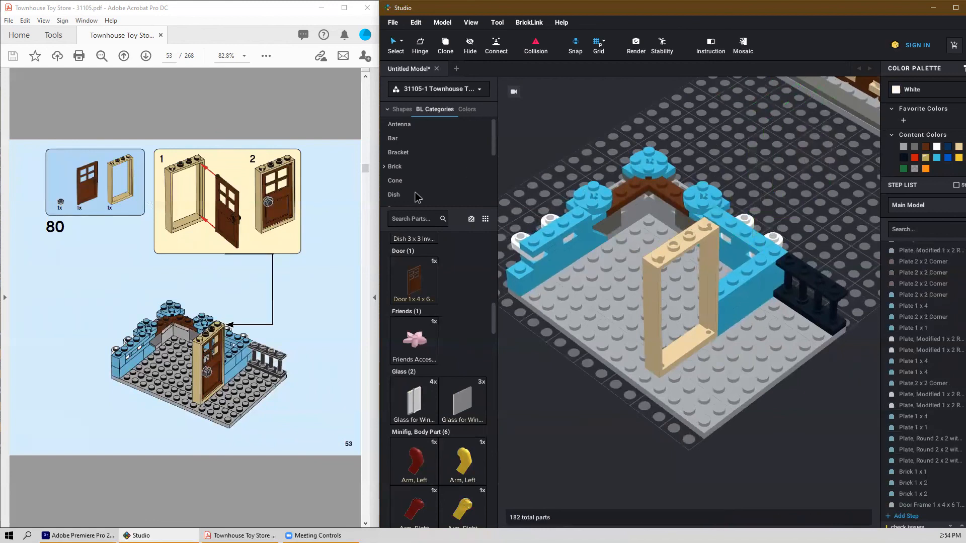
Step: Attach the reddish brown Door 1 x 4 x 6 with 4 Panes to the side of the door frame next to the azure wall
{"action": "right_click_drag", "start_coordinate": [708, 352], "coordinate": [687, 355]}
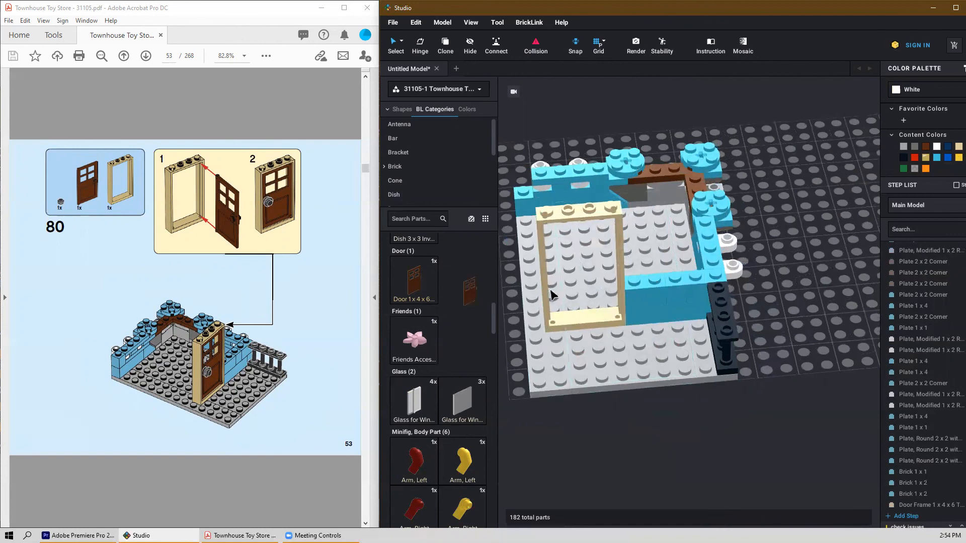
{"action": "left_click_drag", "start_coordinate": [552, 294], "coordinate": [600, 306]}
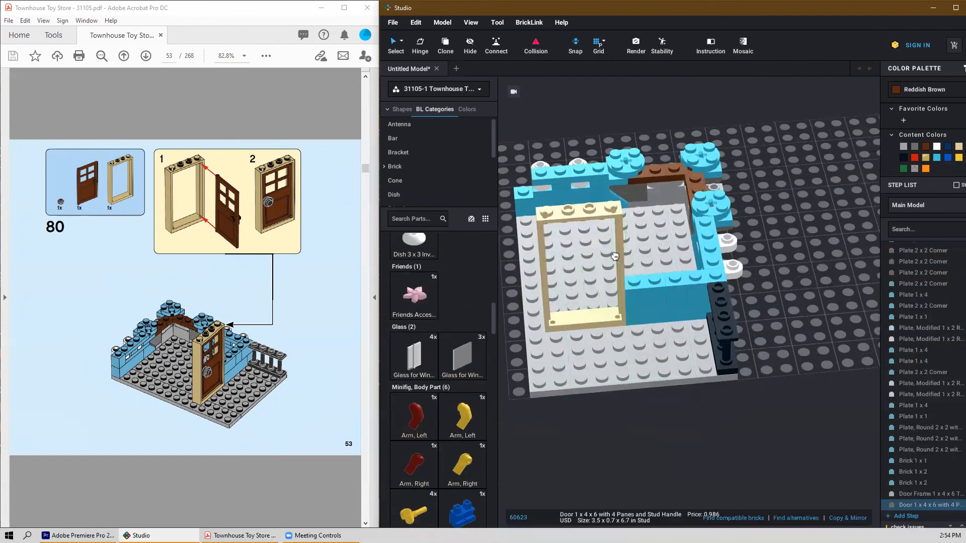
{"action": "right_click_drag", "start_coordinate": [615, 256], "coordinate": [634, 250]}
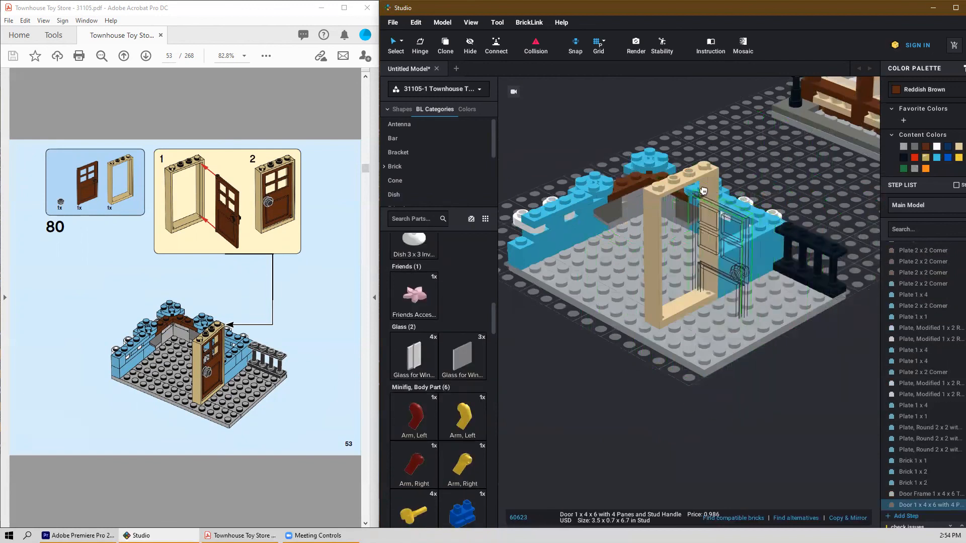
{"action": "left_click", "coordinate": [715, 168]}
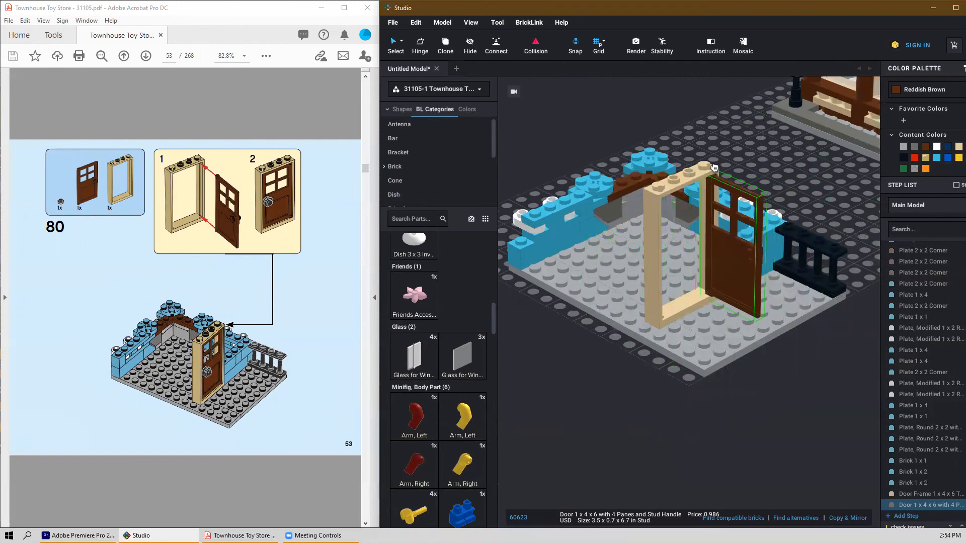
{"action": "left_click", "coordinate": [790, 368]}
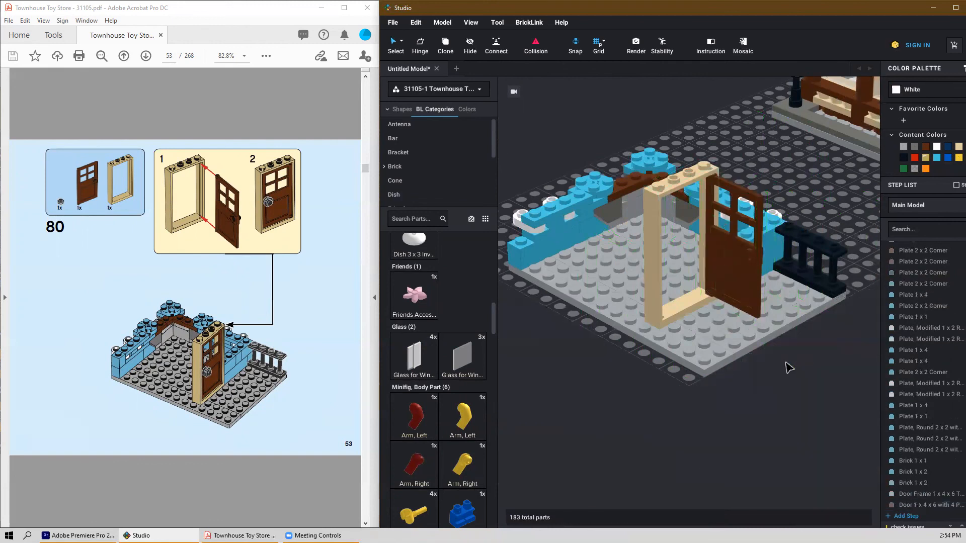
Step: Swing the brown door 90° on its hinge so it closes flush inside the tan frame
{"action": "right_click_drag", "start_coordinate": [789, 367], "coordinate": [772, 362]}
{"action": "left_click", "coordinate": [690, 316]}
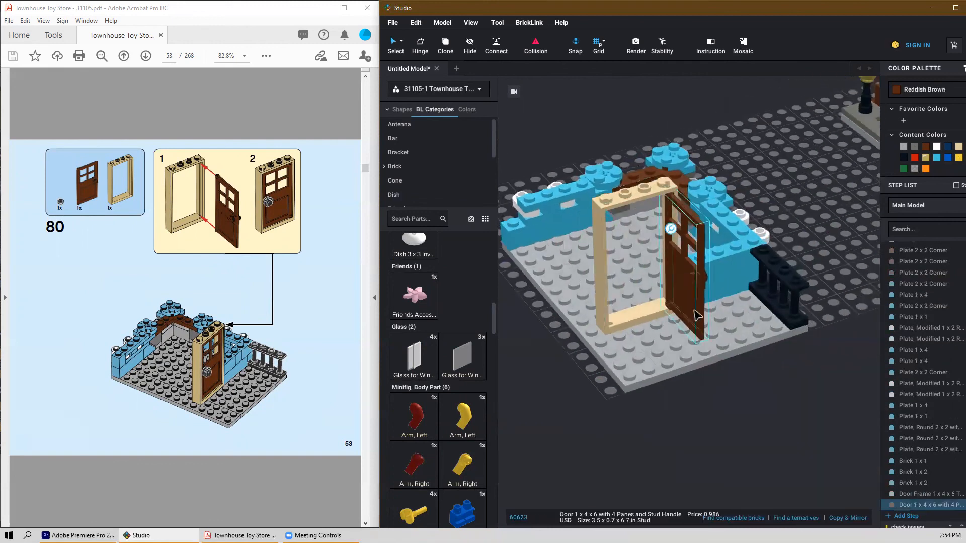
{"action": "left_click_drag", "start_coordinate": [660, 238], "coordinate": [792, 72]}
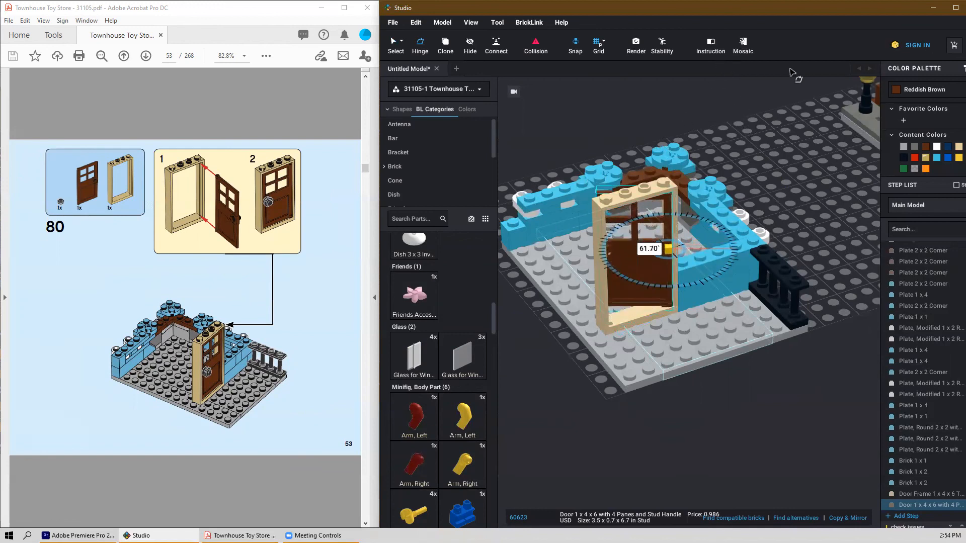
{"action": "left_click_drag", "start_coordinate": [730, 162], "coordinate": [647, 197]}
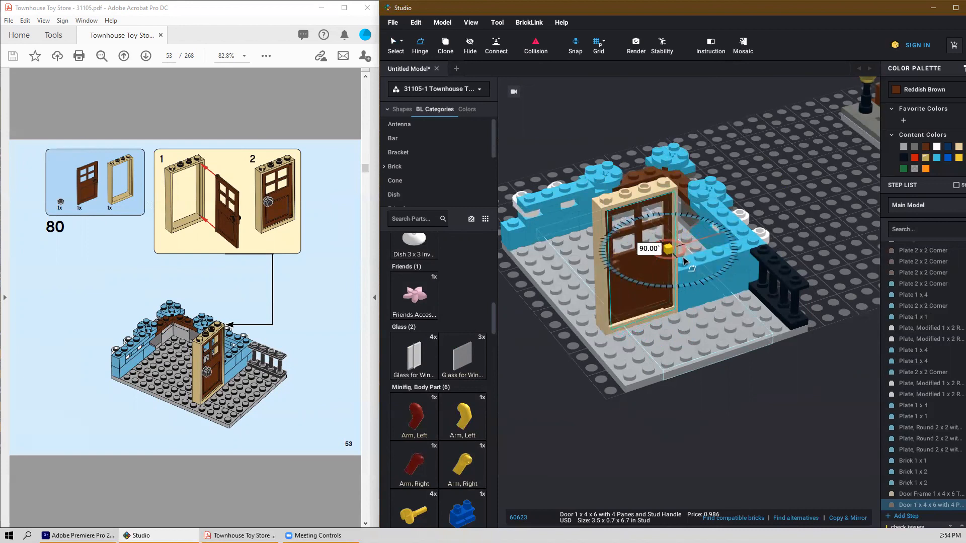
{"action": "mouse_move", "coordinate": [676, 263]}
{"action": "left_mouse_down"}
{"action": "mouse_move", "coordinate": [680, 248]}
{"action": "mouse_move", "coordinate": [675, 262]}
{"action": "left_mouse_up"}
{"action": "left_click_drag", "start_coordinate": [714, 276], "coordinate": [672, 260]}
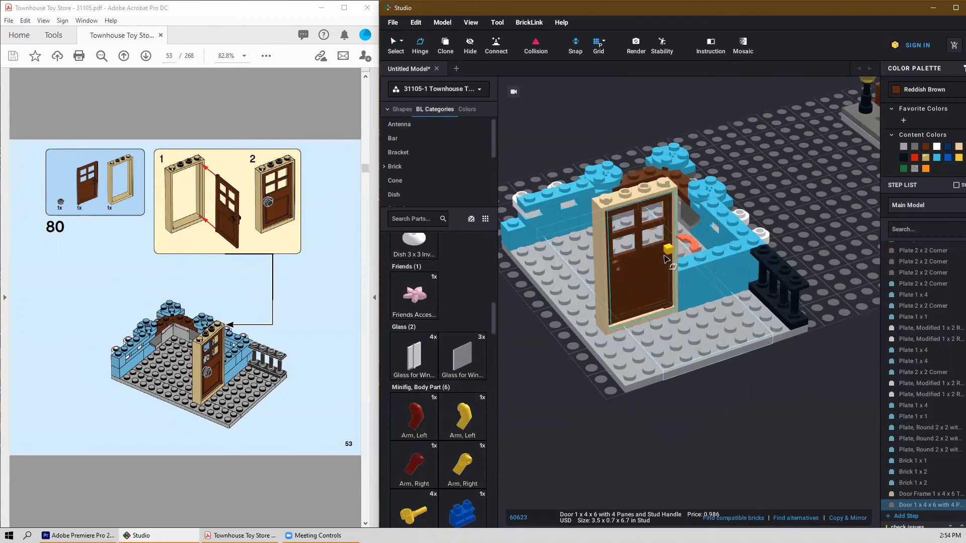
{"action": "left_click", "coordinate": [589, 401]}
Step: Place a black Plate, Round 1 x 1 on the brown door as its knob, completing step 80
{"action": "scroll", "coordinate": [432, 372], "scroll_direction": "down", "scroll_amount": 10}
{"action": "scroll", "coordinate": [431, 389], "scroll_direction": "down", "scroll_amount": 10}
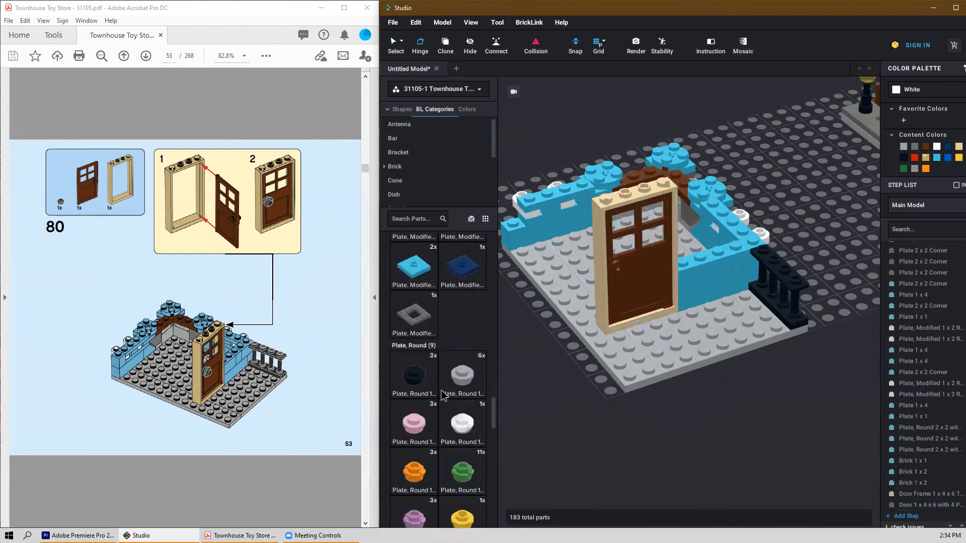
{"action": "left_click_drag", "start_coordinate": [430, 307], "coordinate": [592, 462]}
{"action": "left_click", "coordinate": [621, 272]}
{"action": "key", "text": "Escape"}
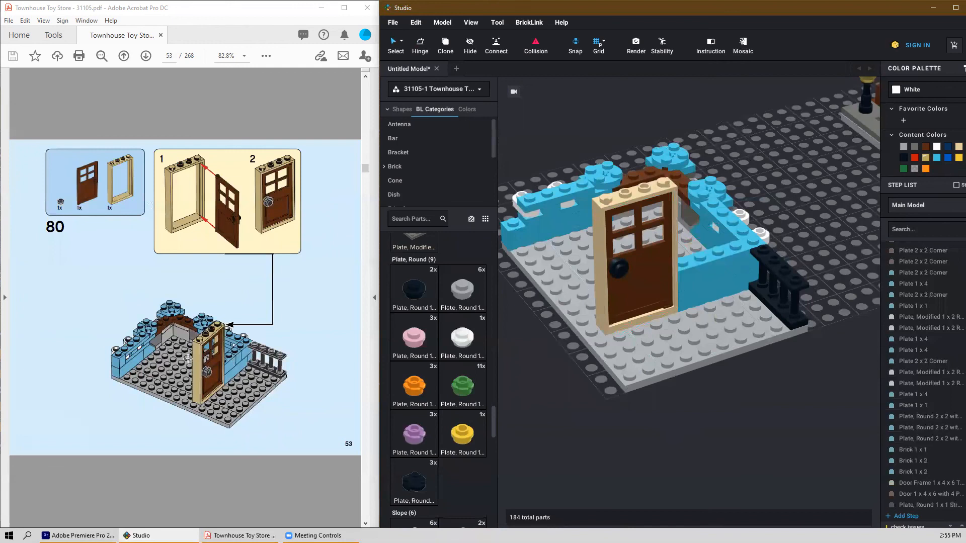
Step: Turn the instructions to page 54 and stack two medium azure Brick 1 x 1 x 3 beside the free side of the door frame
{"action": "scroll", "coordinate": [268, 318], "scroll_direction": "down", "scroll_amount": 1}
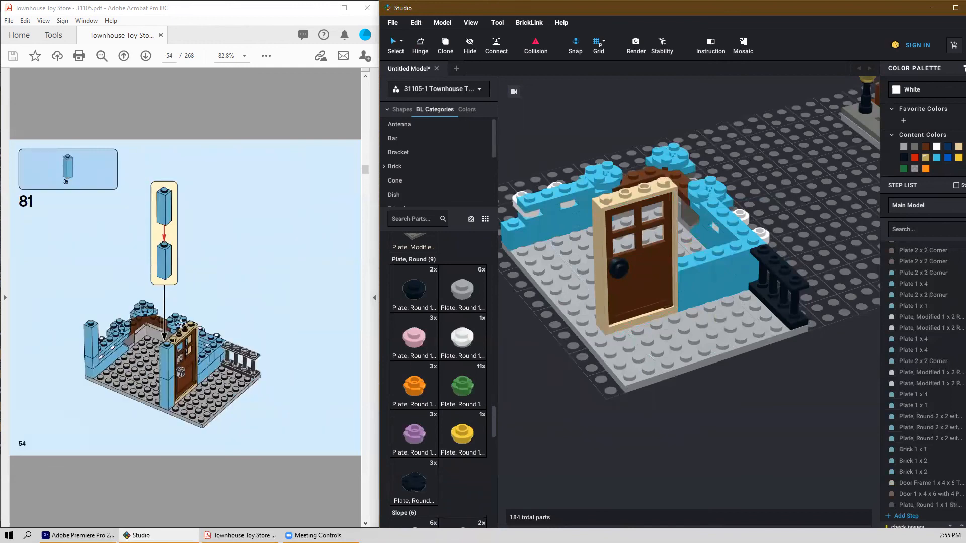
{"action": "scroll", "coordinate": [513, 390], "scroll_direction": "up", "scroll_amount": 3}
{"action": "scroll", "coordinate": [423, 366], "scroll_direction": "up", "scroll_amount": 10}
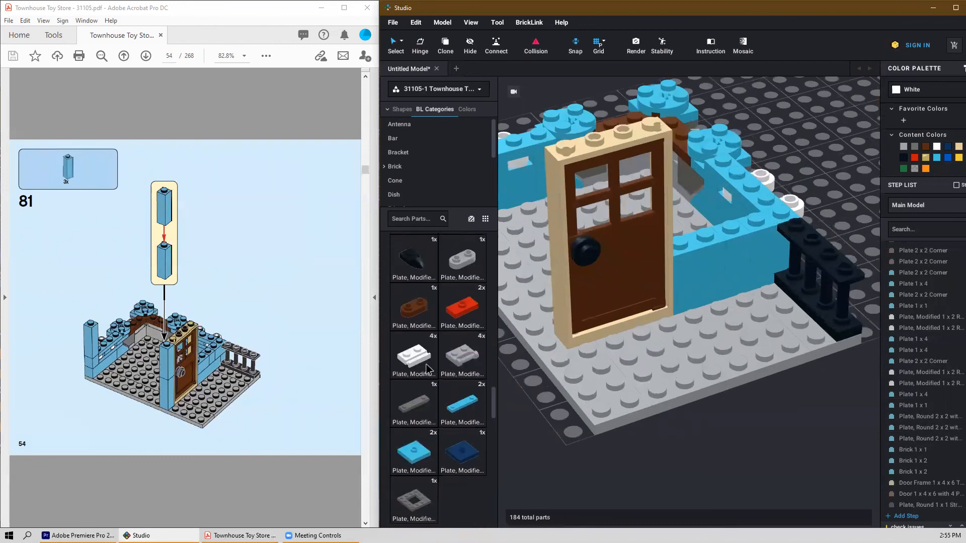
{"action": "scroll", "coordinate": [422, 366], "scroll_direction": "up", "scroll_amount": 15}
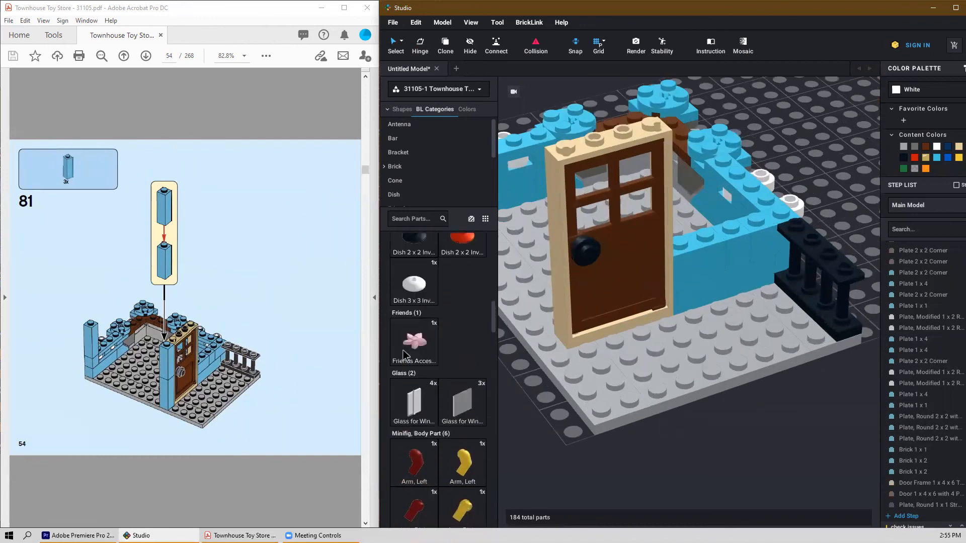
{"action": "scroll", "coordinate": [385, 331], "scroll_direction": "up", "scroll_amount": 5}
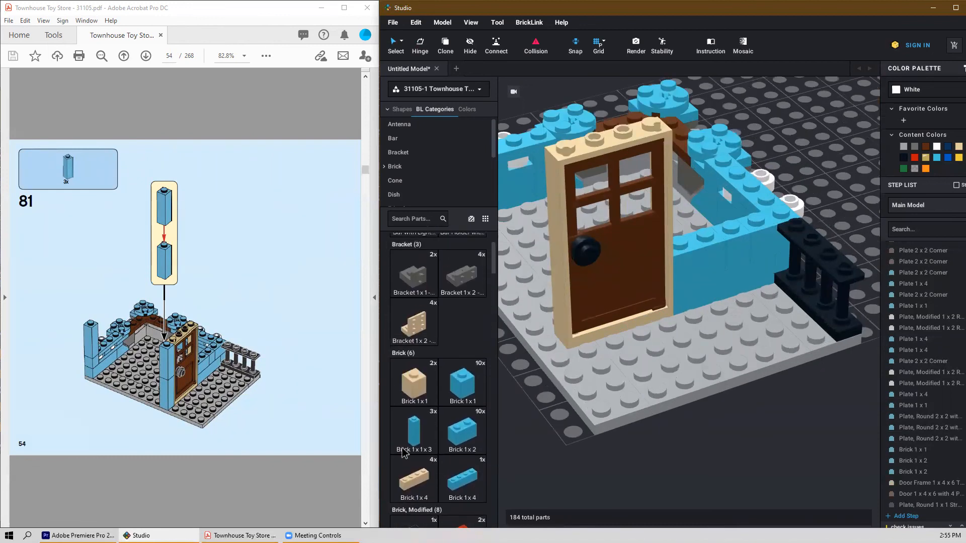
{"action": "left_click", "coordinate": [413, 430]}
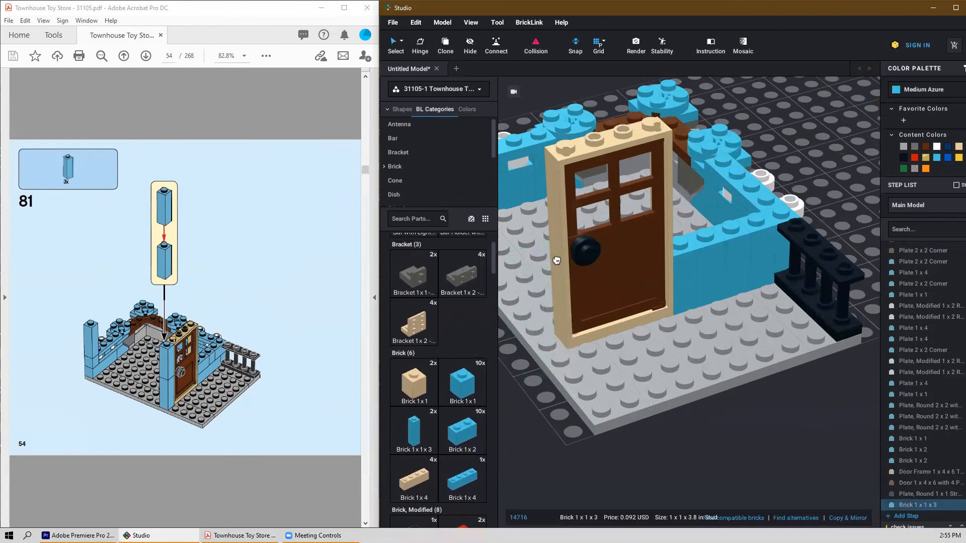
{"action": "left_click", "coordinate": [554, 261]}
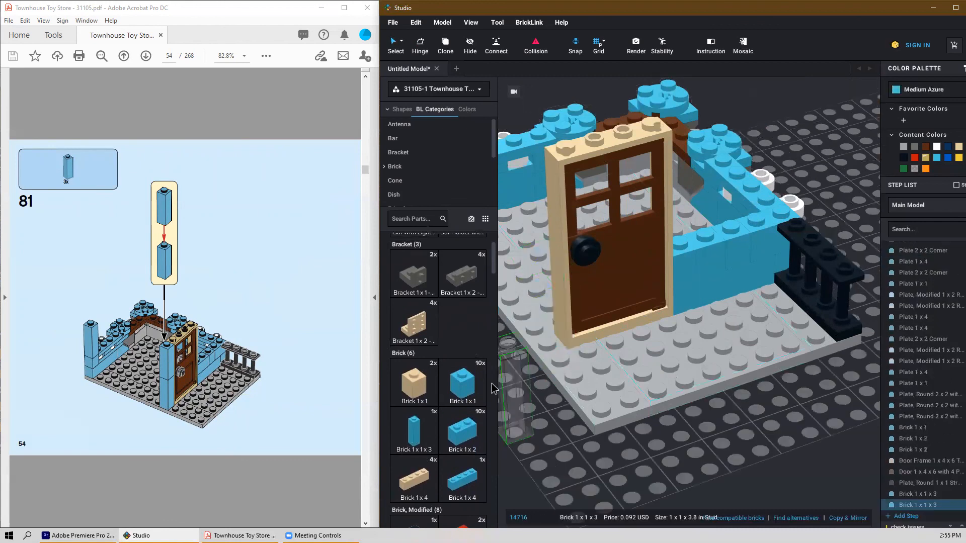
{"action": "scroll", "coordinate": [508, 348], "scroll_direction": "down", "scroll_amount": 2}
{"action": "mouse_move", "coordinate": [554, 345]}
{"action": "right_mouse_down"}
{"action": "mouse_move", "coordinate": [569, 306]}
{"action": "mouse_move", "coordinate": [553, 340]}
{"action": "right_mouse_up"}
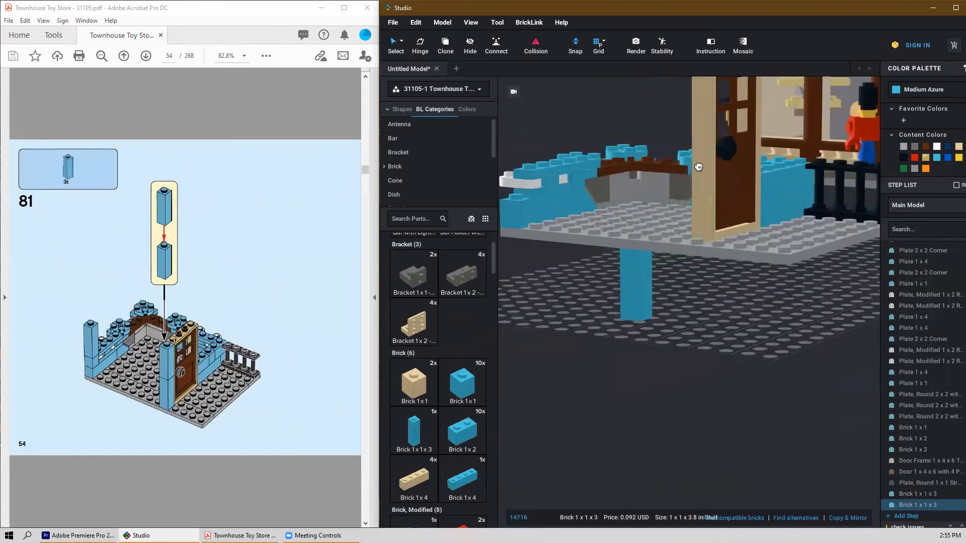
{"action": "right_click_drag", "start_coordinate": [689, 201], "coordinate": [647, 287]}
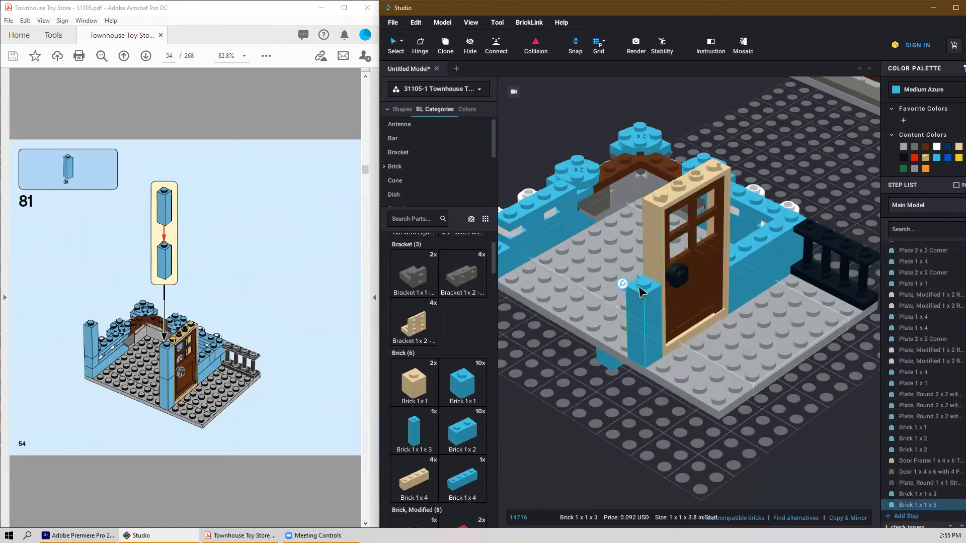
{"action": "left_click", "coordinate": [643, 282]}
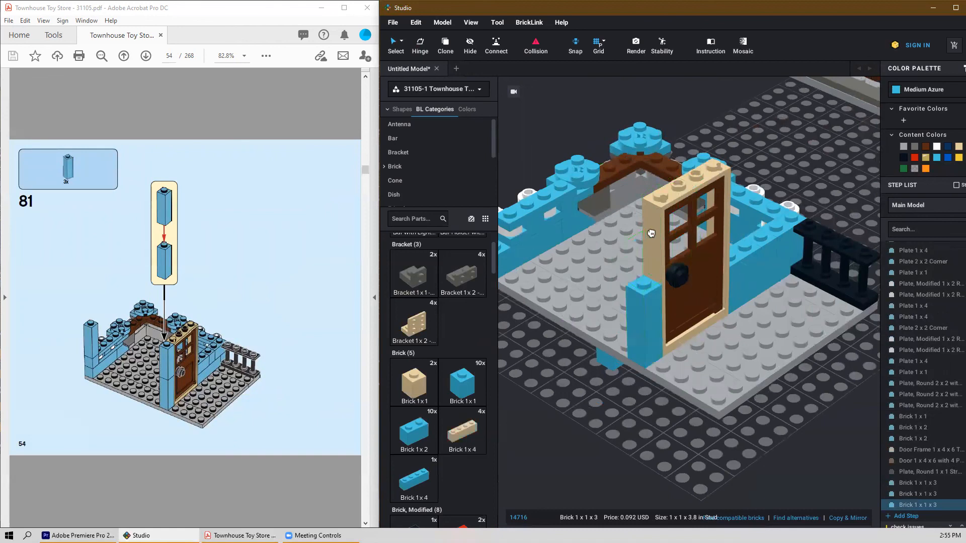
{"action": "left_click", "coordinate": [564, 403]}
Step: Move the azure Brick 1 x 1 x 3 from beneath the floor onto the free end of the opposite azure wall
{"action": "left_click_drag", "start_coordinate": [609, 365], "coordinate": [560, 264]}
{"action": "scroll", "coordinate": [577, 157], "scroll_direction": "down", "scroll_amount": 2}
{"action": "scroll", "coordinate": [577, 157], "scroll_direction": "down", "scroll_amount": 2}
{"action": "left_click", "coordinate": [572, 341]}
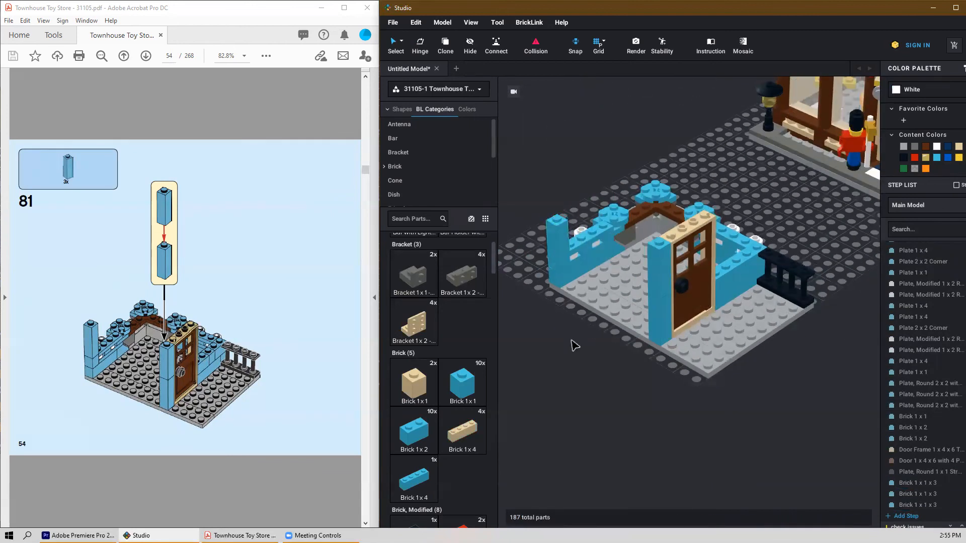
Step: Turn the instructions to page 55 and place two tan Brick, Modified 1 x 2 with Studs on 1 Side, one on each side of the corner's round plate
{"action": "scroll", "coordinate": [571, 338], "scroll_direction": "down", "scroll_amount": 1}
{"action": "right_click_drag", "start_coordinate": [596, 368], "coordinate": [595, 363]}
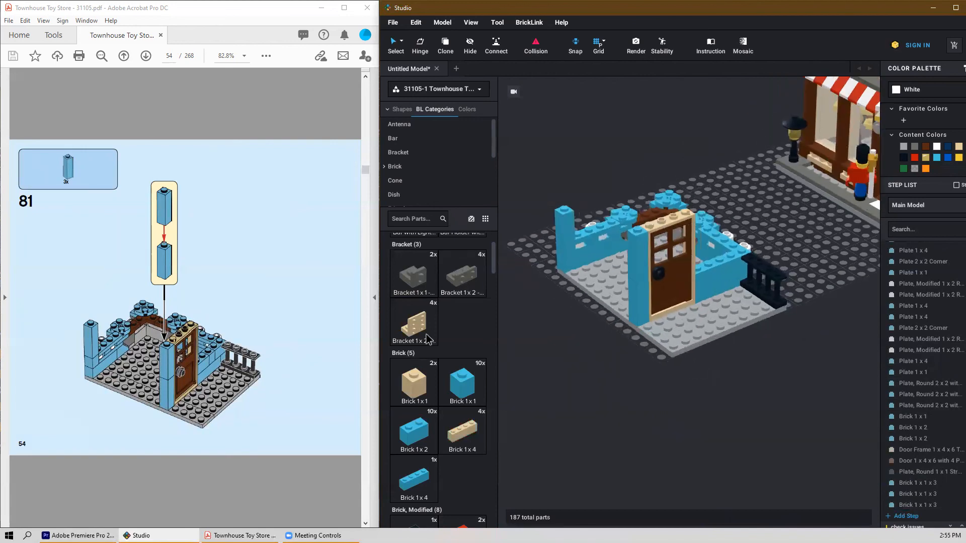
{"action": "scroll", "coordinate": [241, 345], "scroll_direction": "down", "scroll_amount": 5}
{"action": "scroll", "coordinate": [241, 345], "scroll_direction": "up", "scroll_amount": 1}
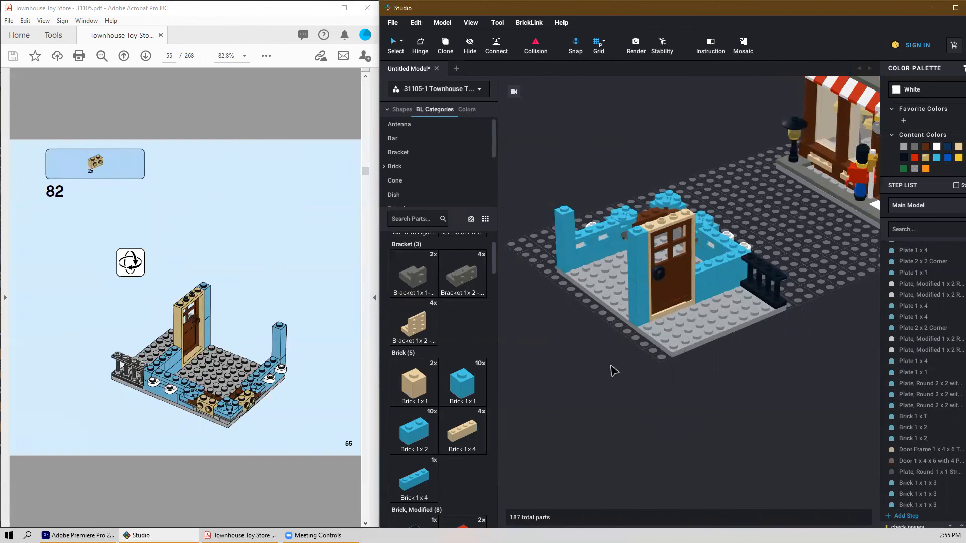
{"action": "right_click_drag", "start_coordinate": [614, 371], "coordinate": [734, 361]}
{"action": "scroll", "coordinate": [755, 328], "scroll_direction": "up", "scroll_amount": 4}
{"action": "scroll", "coordinate": [704, 328], "scroll_direction": "down", "scroll_amount": 2}
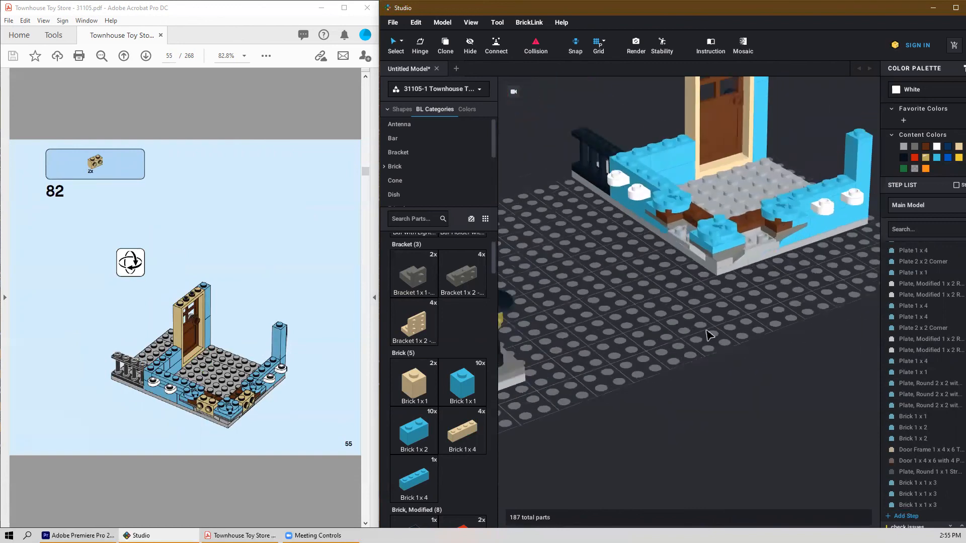
{"action": "scroll", "coordinate": [418, 393], "scroll_direction": "down", "scroll_amount": 10}
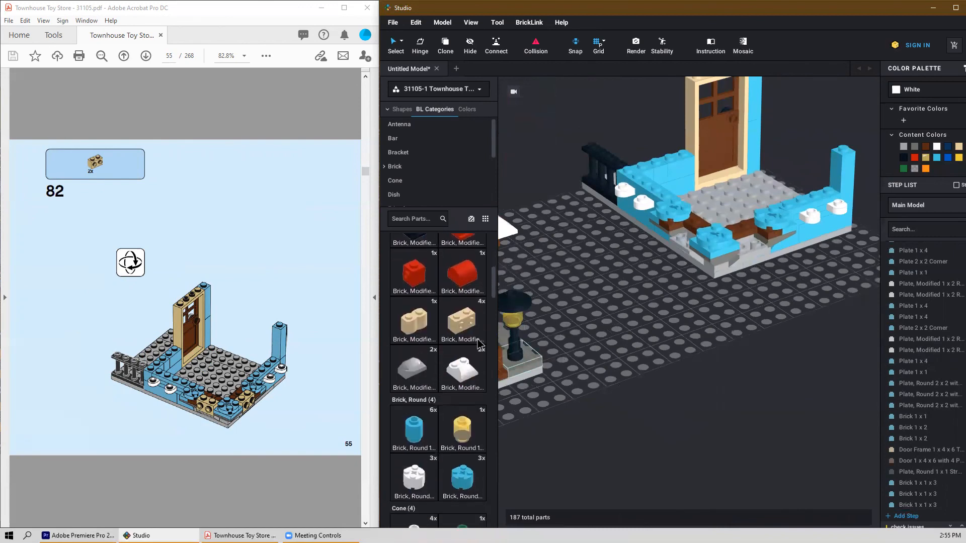
{"action": "left_click_drag", "start_coordinate": [514, 311], "coordinate": [754, 235]}
{"action": "left_click", "coordinate": [753, 234]}
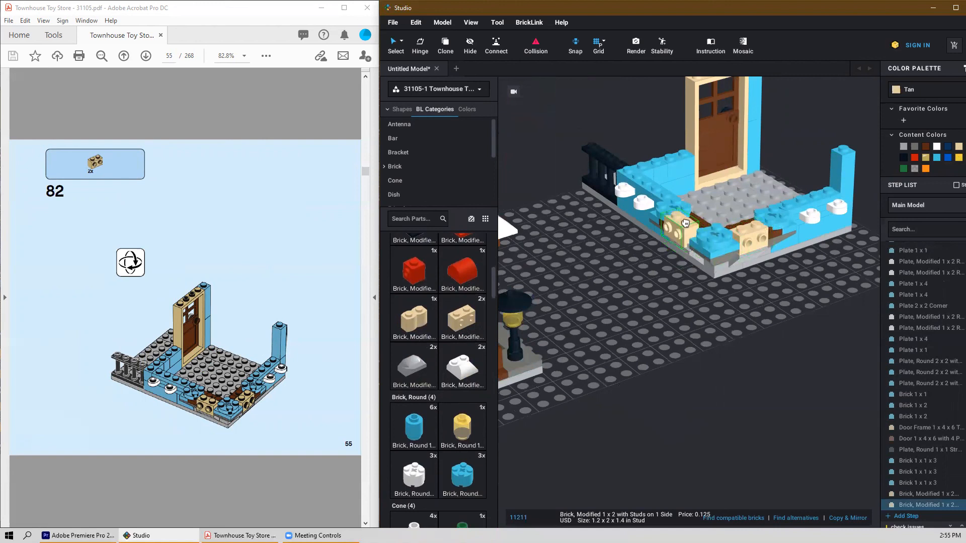
{"action": "left_click", "coordinate": [688, 226]}
{"action": "key", "text": "Escape"}
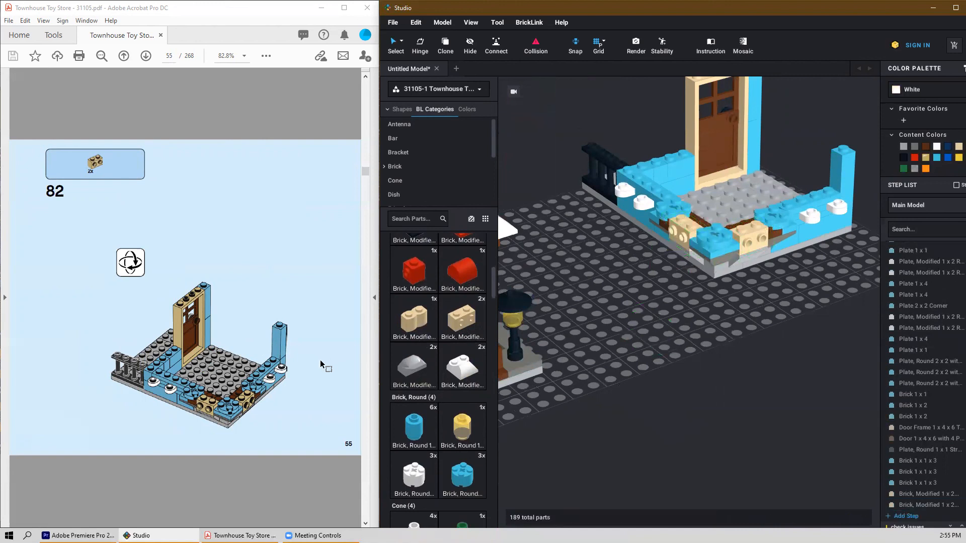
Step: Turn the instructions to page 56 and stack six medium azure Brick 1 x 1 as two three-brick columns on the wall near the railing
{"action": "scroll", "coordinate": [320, 363], "scroll_direction": "down", "scroll_amount": 1}
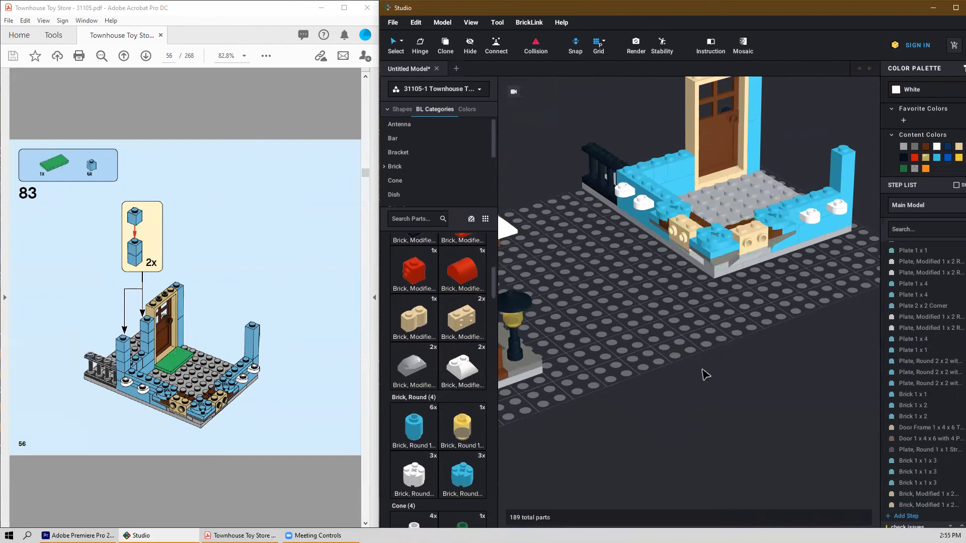
{"action": "scroll", "coordinate": [401, 367], "scroll_direction": "up", "scroll_amount": 10}
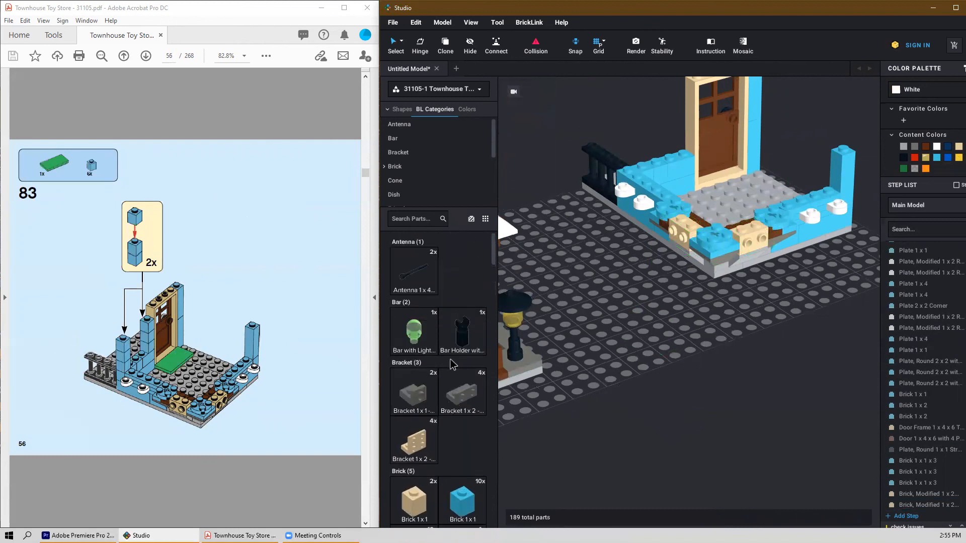
{"action": "scroll", "coordinate": [442, 392], "scroll_direction": "down", "scroll_amount": 3}
{"action": "left_click_drag", "start_coordinate": [462, 422], "coordinate": [686, 138]}
{"action": "left_click", "coordinate": [683, 128]}
{"action": "left_click", "coordinate": [686, 108]}
{"action": "left_click", "coordinate": [629, 152]}
{"action": "left_click", "coordinate": [631, 128]}
{"action": "left_click", "coordinate": [628, 115]}
{"action": "right_click_drag", "start_coordinate": [595, 235], "coordinate": [596, 235]}
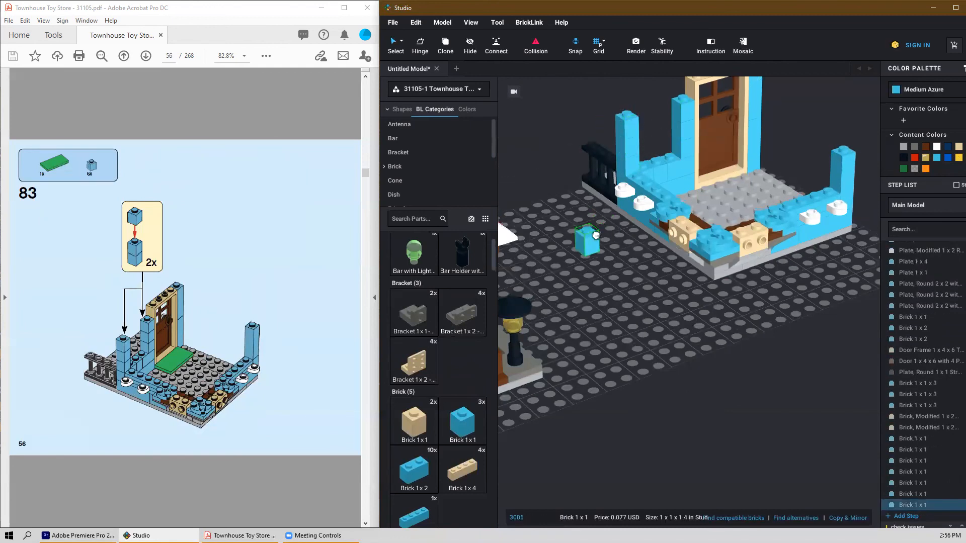
{"action": "key", "text": "Escape"}
Step: Place the green Tile 2 x 4 on the grey floor in front of the brown door, completing step 83
{"action": "scroll", "coordinate": [453, 385], "scroll_direction": "down", "scroll_amount": 10}
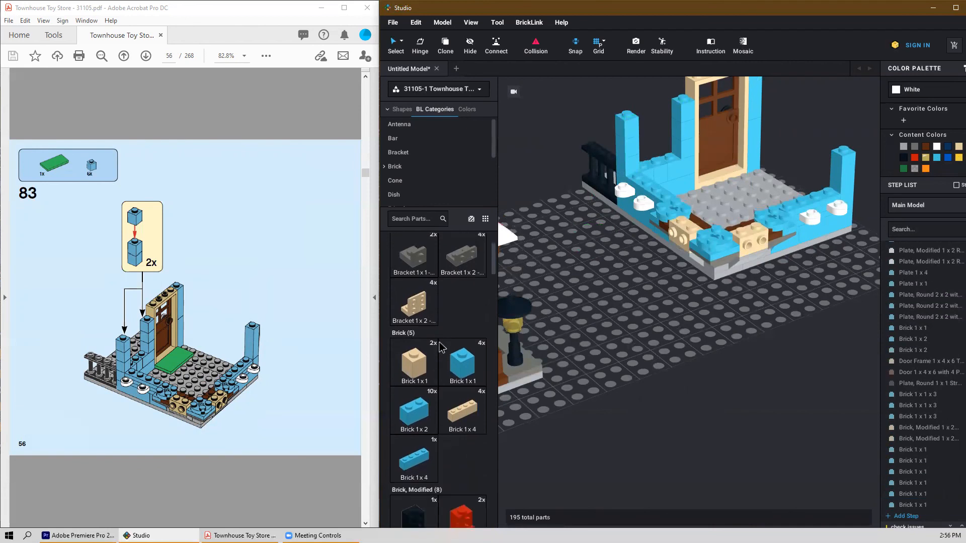
{"action": "scroll", "coordinate": [452, 385], "scroll_direction": "down", "scroll_amount": 12}
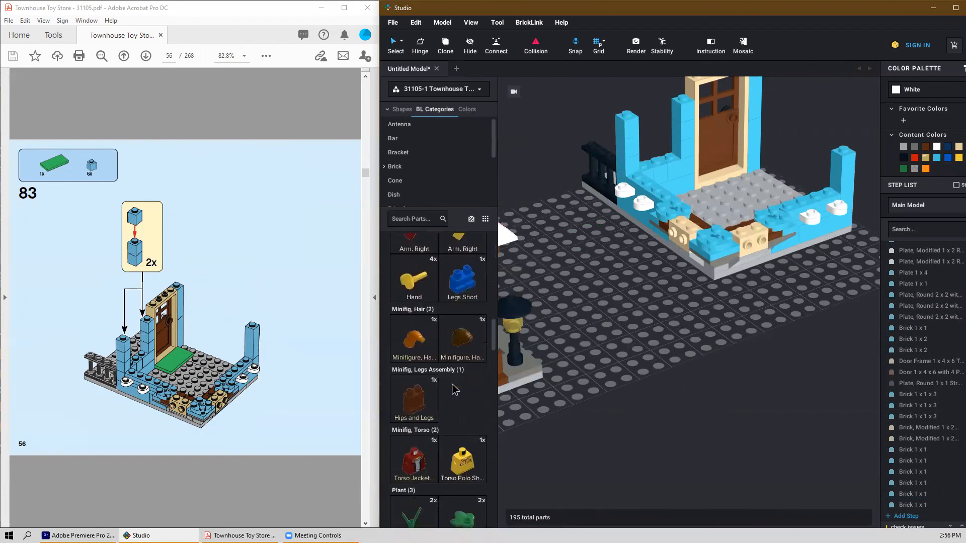
{"action": "scroll", "coordinate": [453, 403], "scroll_direction": "down", "scroll_amount": 12}
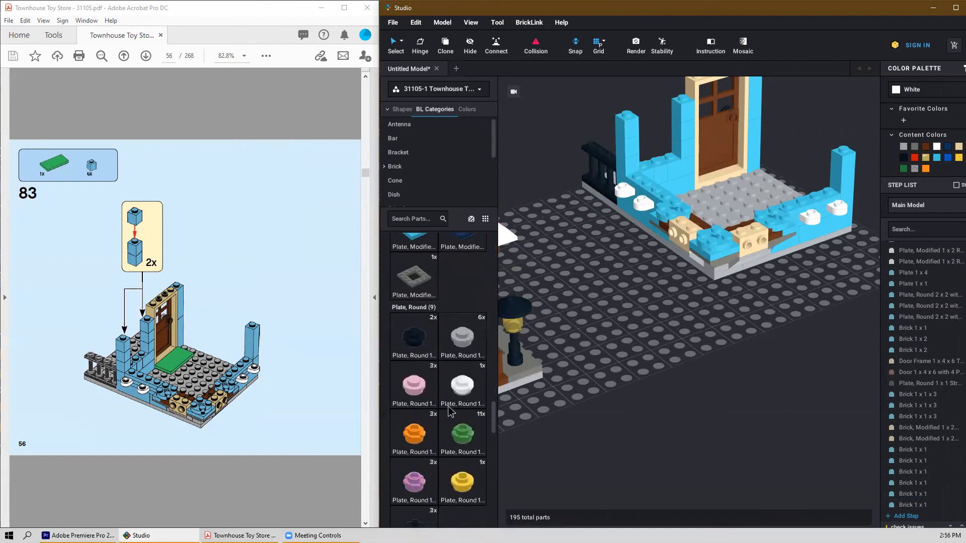
{"action": "scroll", "coordinate": [450, 415], "scroll_direction": "down", "scroll_amount": 7}
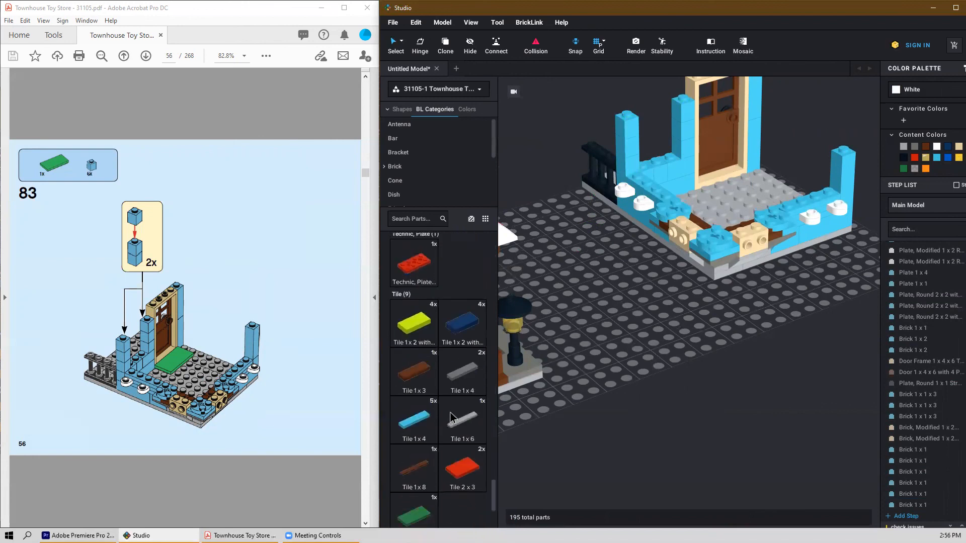
{"action": "left_click", "coordinate": [417, 418]}
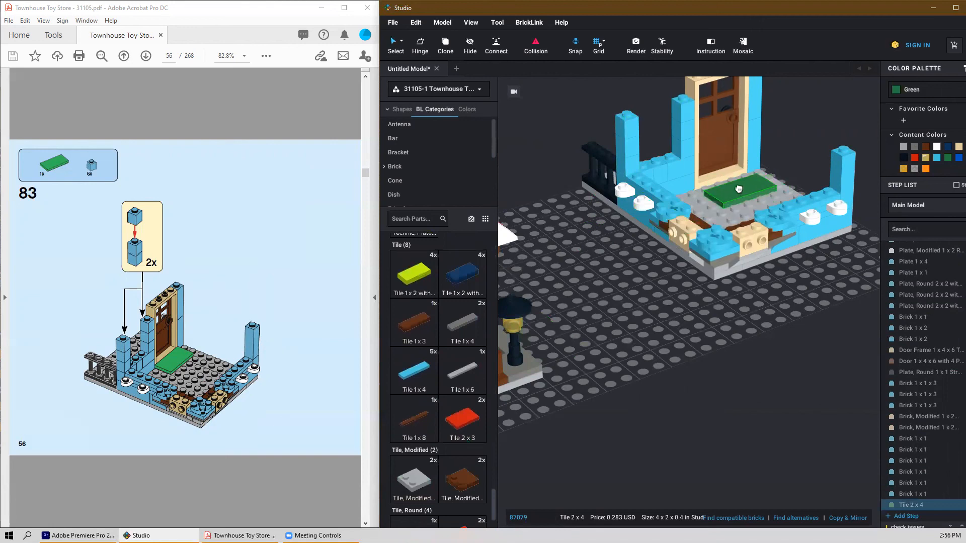
{"action": "left_click", "coordinate": [732, 186]}
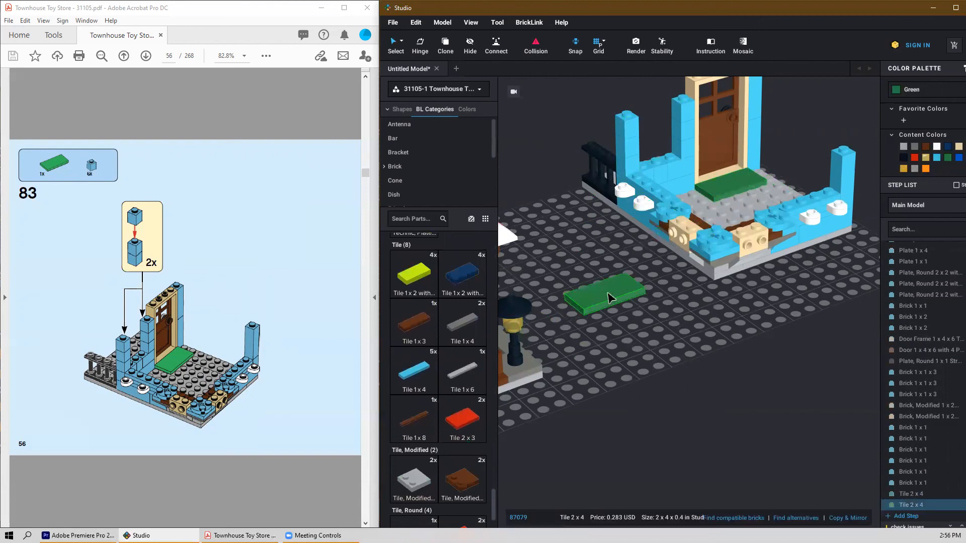
{"action": "key", "text": "Escape"}
Step: Turn the instructions to page 57 and place one tan Window 1 x 3 x 3 on the empty area in front of the building
{"action": "scroll", "coordinate": [244, 335], "scroll_direction": "down", "scroll_amount": 1}
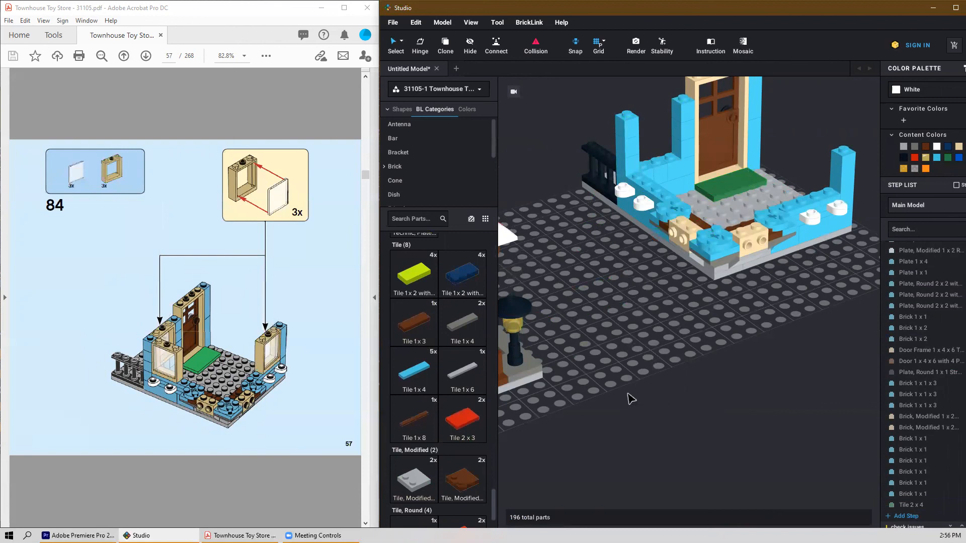
{"action": "scroll", "coordinate": [422, 431], "scroll_direction": "down", "scroll_amount": 3}
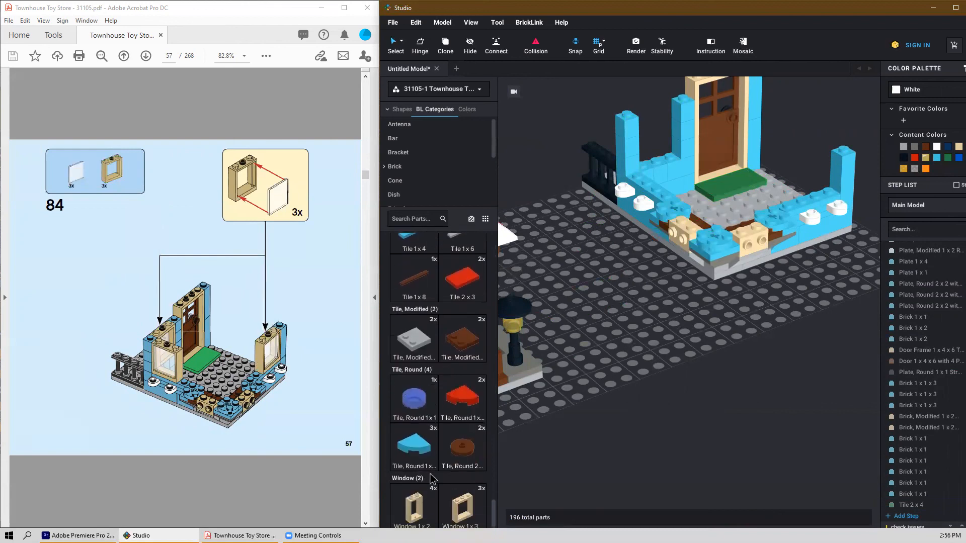
{"action": "left_click_drag", "start_coordinate": [473, 514], "coordinate": [682, 297]}
{"action": "left_click", "coordinate": [681, 297]}
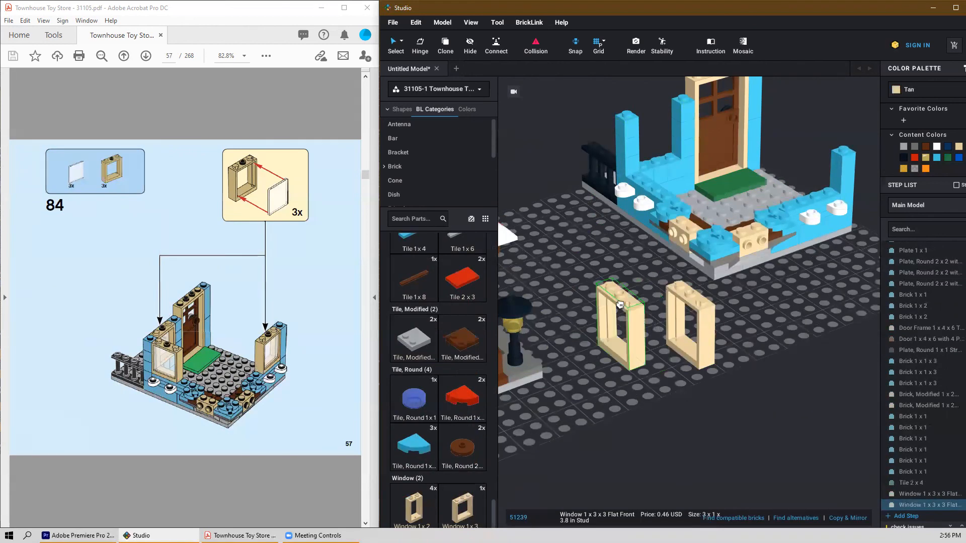
{"action": "key", "text": "Delete"}
Step: Fit one Glass for Window into the loose tan window frame
{"action": "scroll", "coordinate": [418, 423], "scroll_direction": "up", "scroll_amount": 10}
{"action": "scroll", "coordinate": [419, 404], "scroll_direction": "up", "scroll_amount": 10}
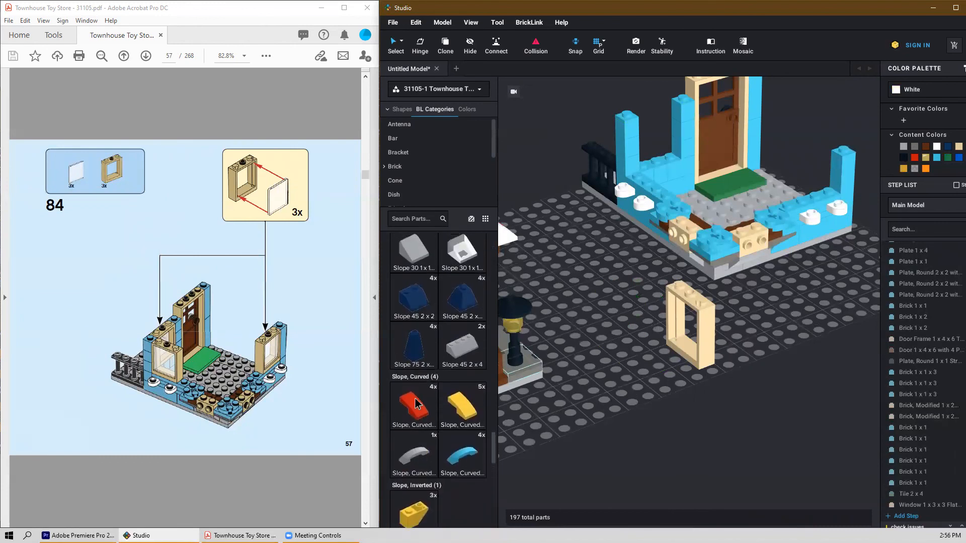
{"action": "scroll", "coordinate": [416, 403], "scroll_direction": "up", "scroll_amount": 10}
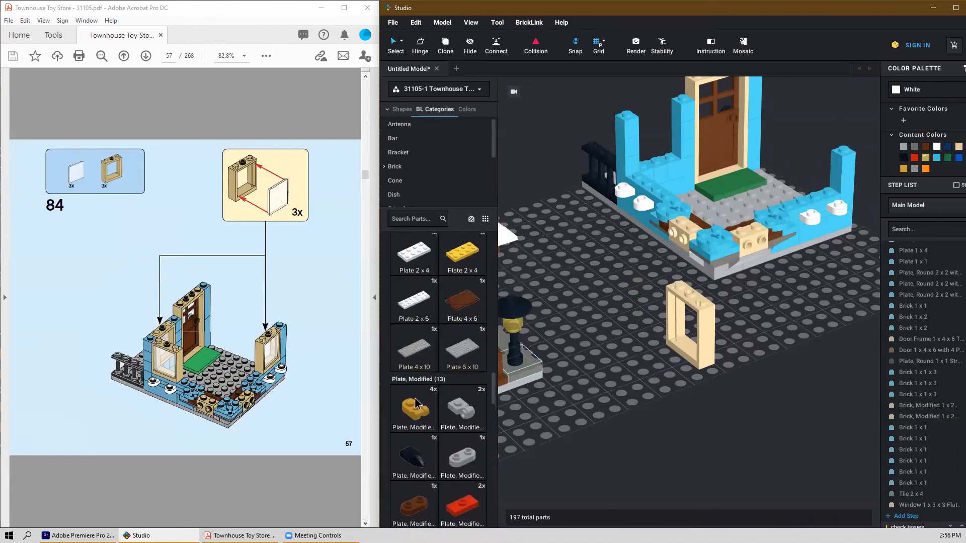
{"action": "scroll", "coordinate": [413, 402], "scroll_direction": "up", "scroll_amount": 6}
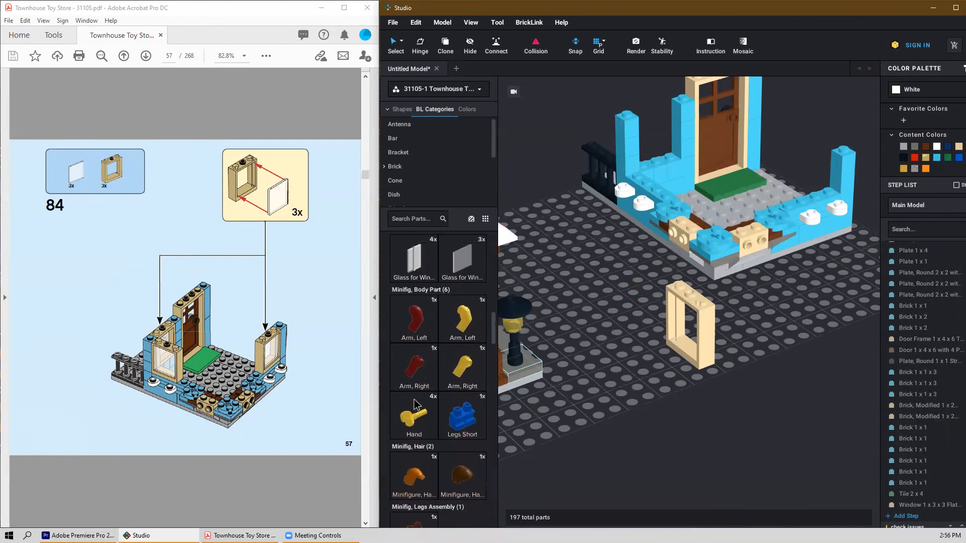
{"action": "left_click_drag", "start_coordinate": [473, 395], "coordinate": [683, 323]}
{"action": "left_click", "coordinate": [685, 322]}
{"action": "key", "text": "Escape"}
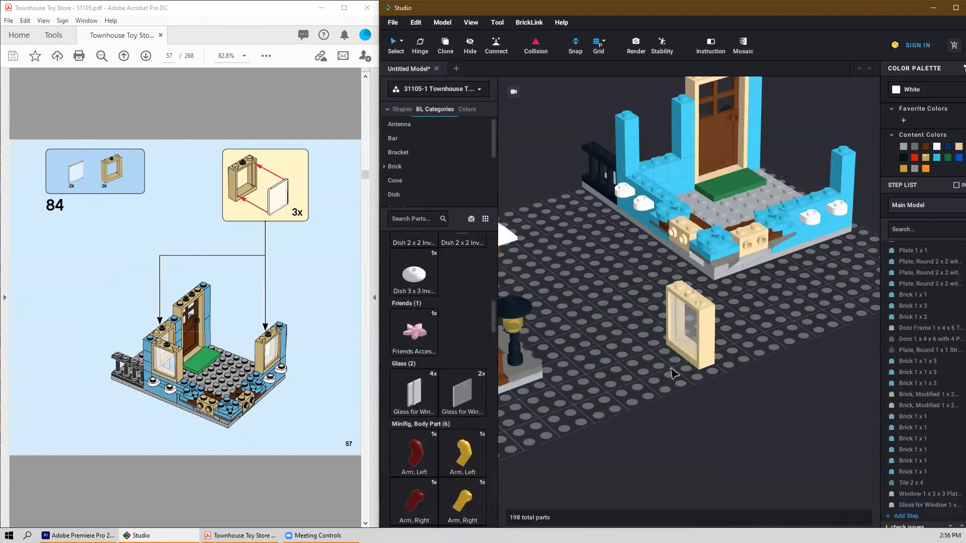
Step: Group the loose tan window frame and its glass into a submodel named Window
{"action": "right_click_drag", "start_coordinate": [674, 374], "coordinate": [667, 394]}
{"action": "left_click_drag", "start_coordinate": [646, 326], "coordinate": [581, 446]}
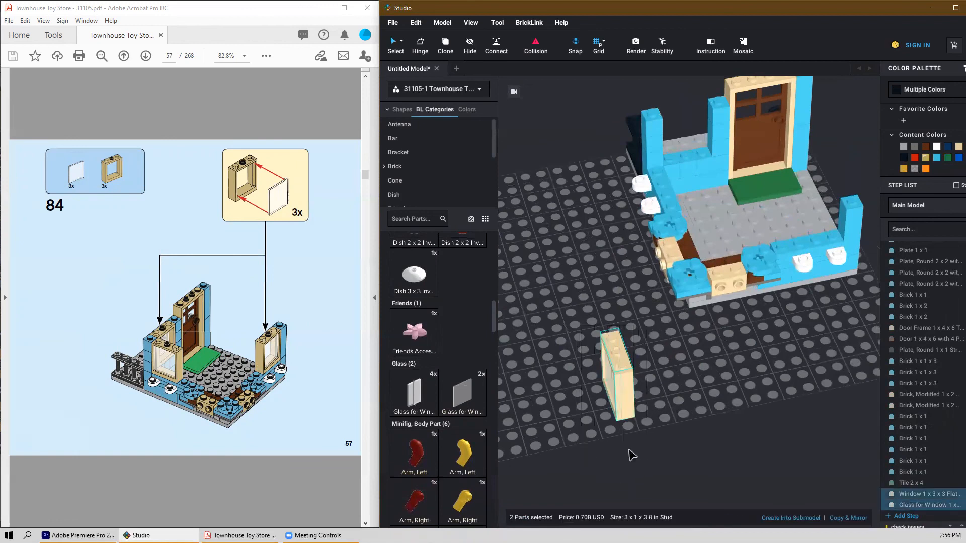
{"action": "left_click", "coordinate": [787, 518]}
{"action": "type", "text": "Window"}
{"action": "key", "text": "Return"}
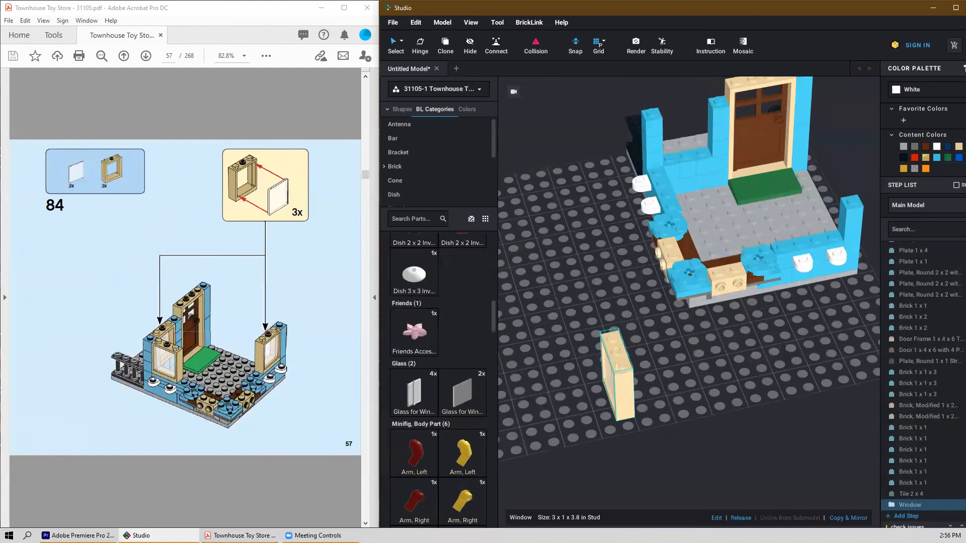
Step: Rotate the Window submodel and place it between the two new azure columns beside the door
{"action": "key", "text": "Right"}
{"action": "left_click_drag", "start_coordinate": [605, 399], "coordinate": [687, 151]}
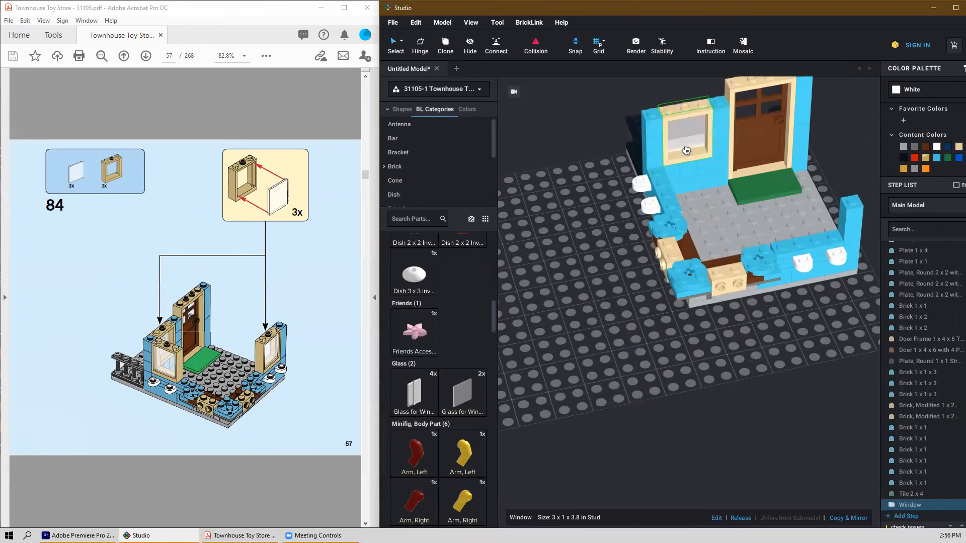
{"action": "left_click", "coordinate": [618, 234]}
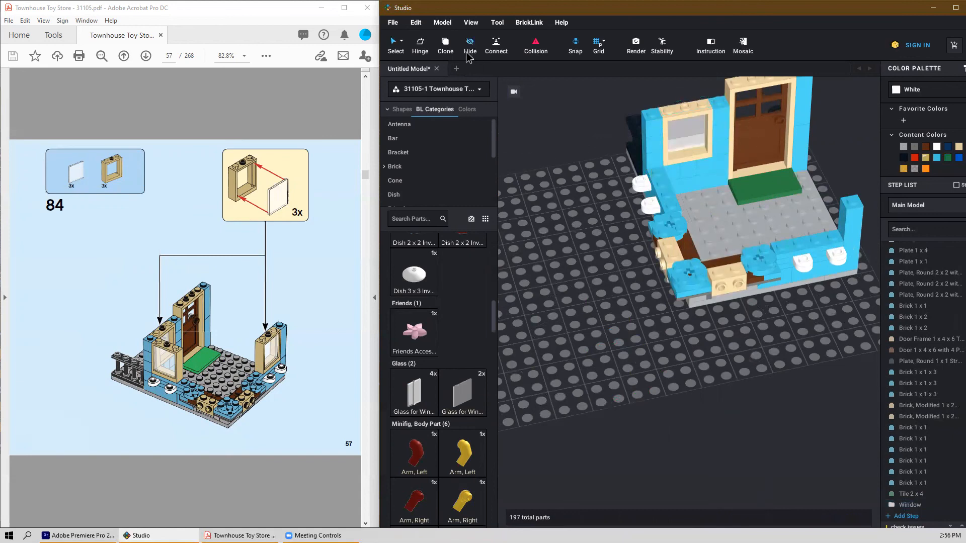
Step: Clone the Window submodel twice, placing one beside the corner column at a right angle to the first window and one beside the opposite wall's column
{"action": "left_click", "coordinate": [675, 149]}
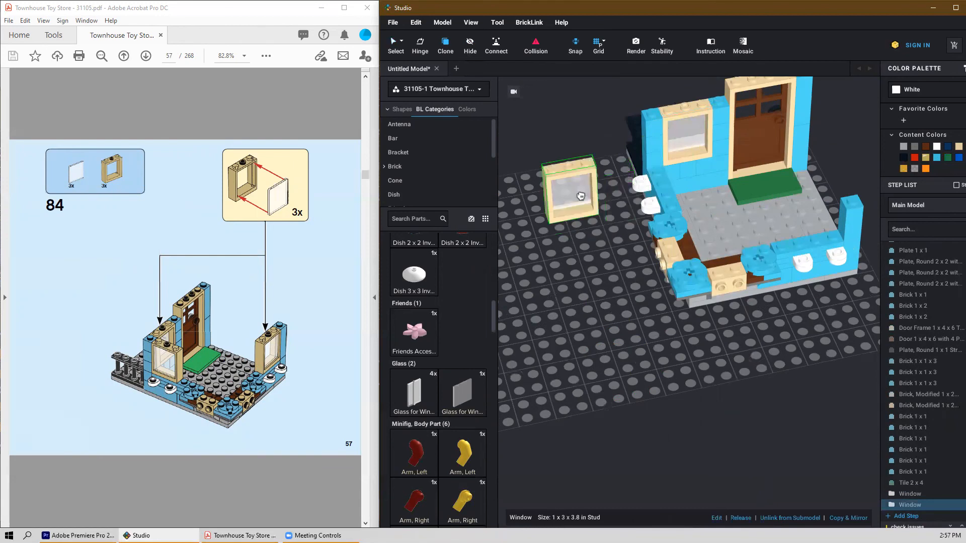
{"action": "key", "text": "Right"}
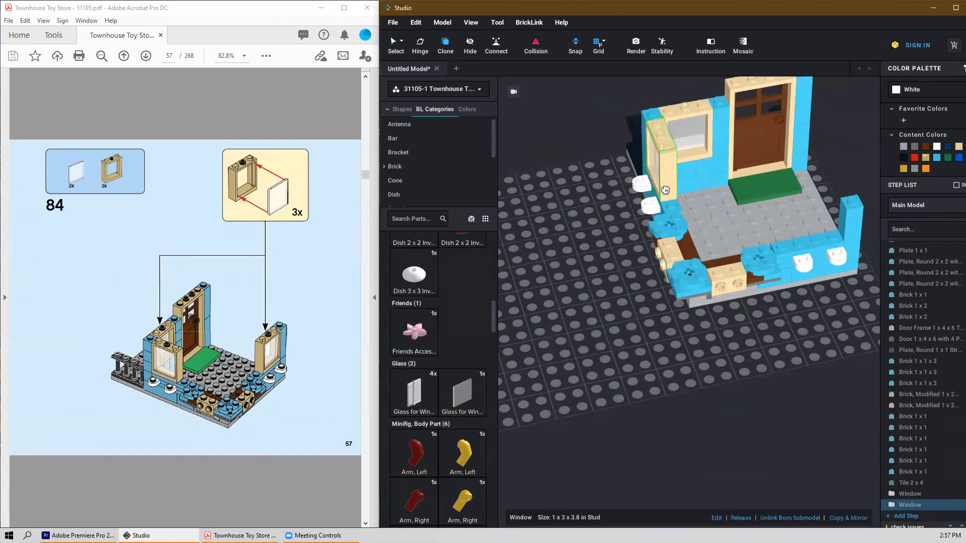
{"action": "left_click", "coordinate": [666, 190]}
{"action": "key", "text": "Right"}
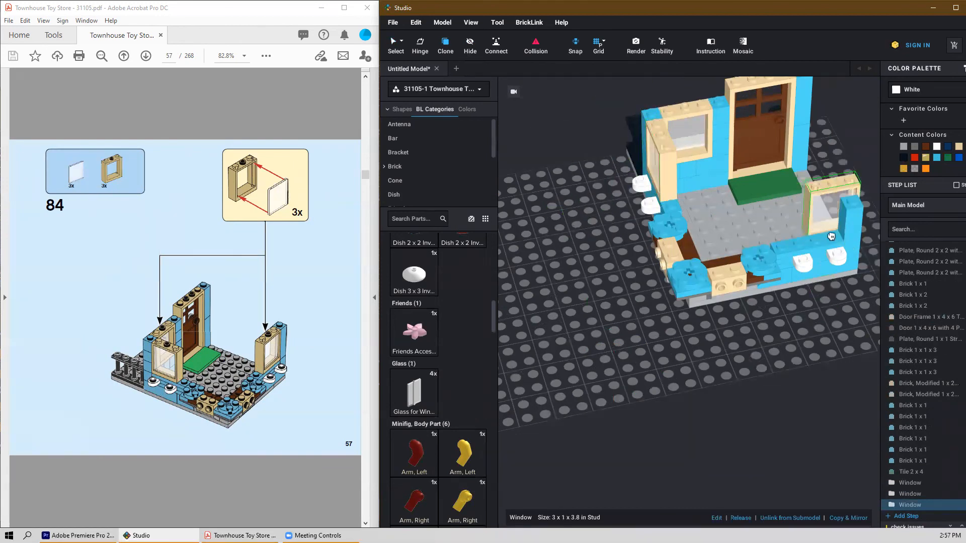
{"action": "left_click", "coordinate": [815, 240]}
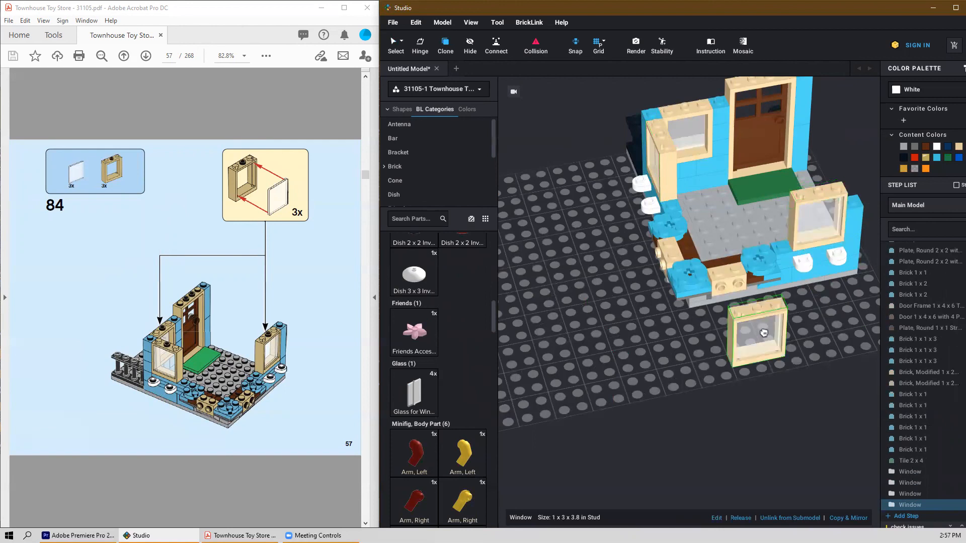
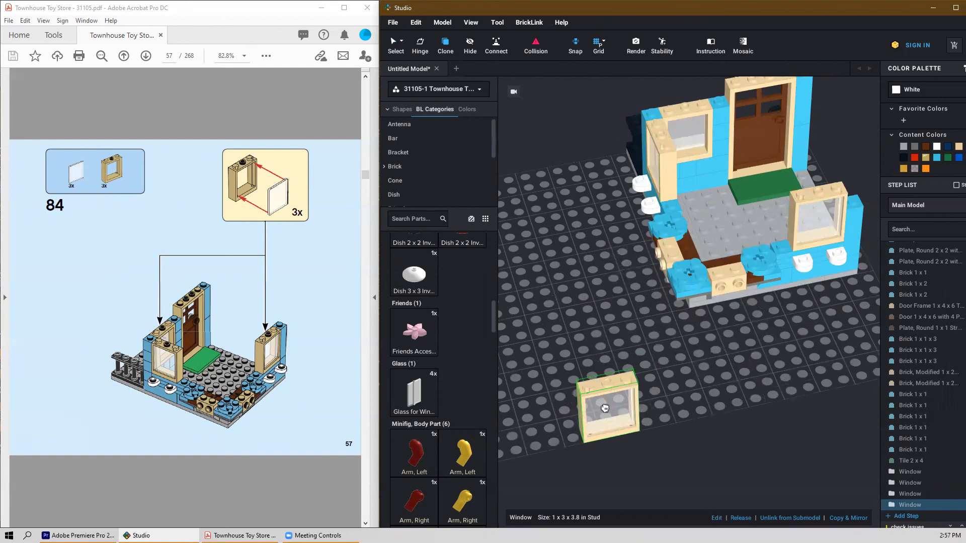
{"action": "key", "text": "Delete"}
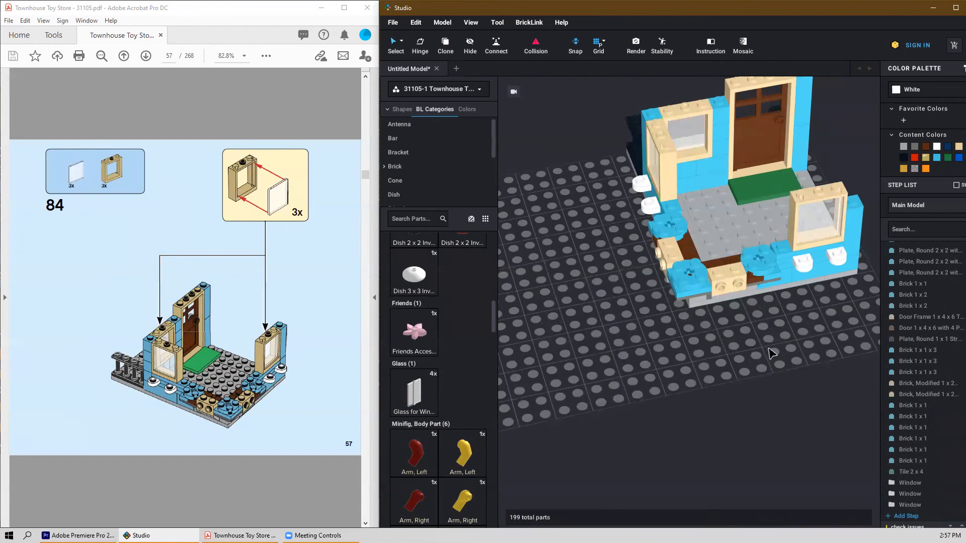
Step: Turn the instructions back to page 53 and move the azure Brick 1 x 1 x 3 off the wall end beside the opposite window
{"action": "right_click_drag", "start_coordinate": [773, 354], "coordinate": [740, 341]}
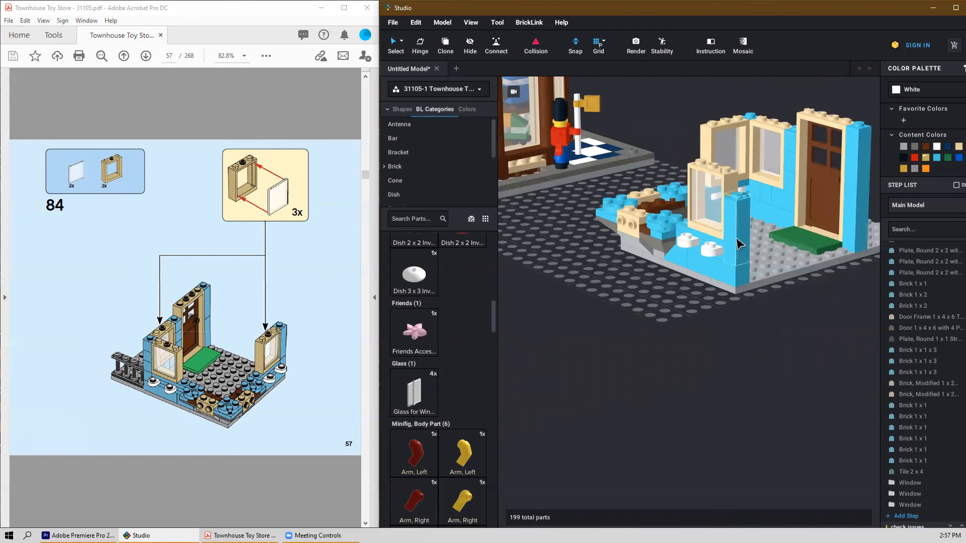
{"action": "scroll", "coordinate": [245, 179], "scroll_direction": "up", "scroll_amount": 2}
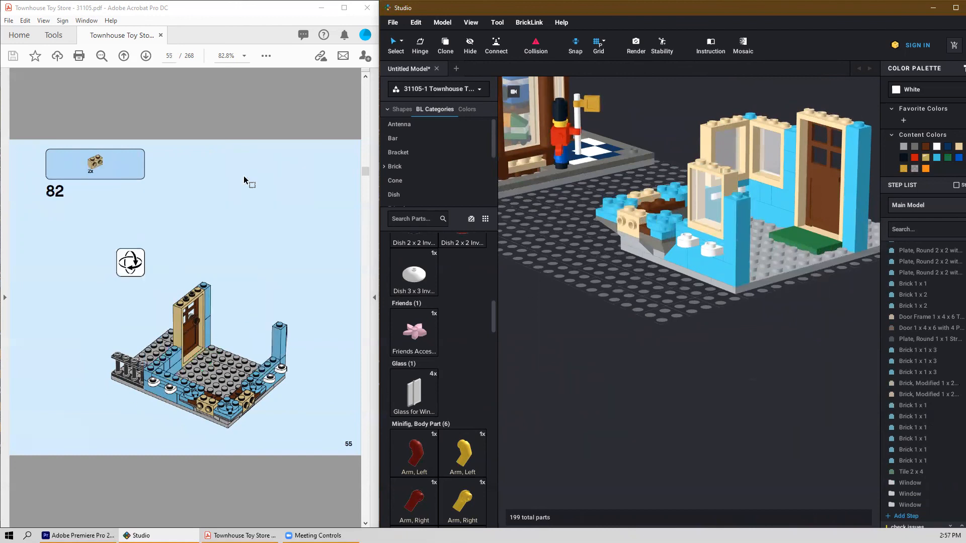
{"action": "scroll", "coordinate": [244, 179], "scroll_direction": "up", "scroll_amount": 2}
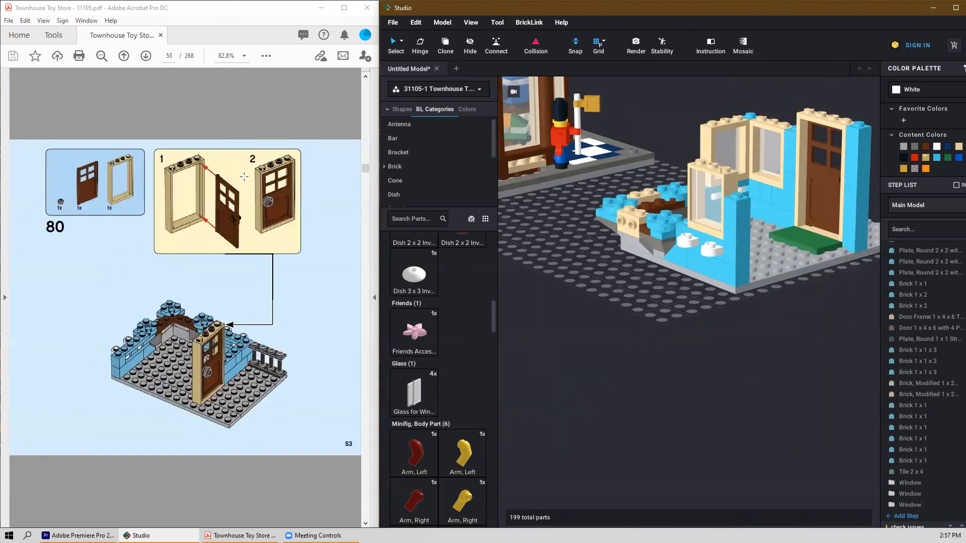
{"action": "left_click", "coordinate": [730, 240]}
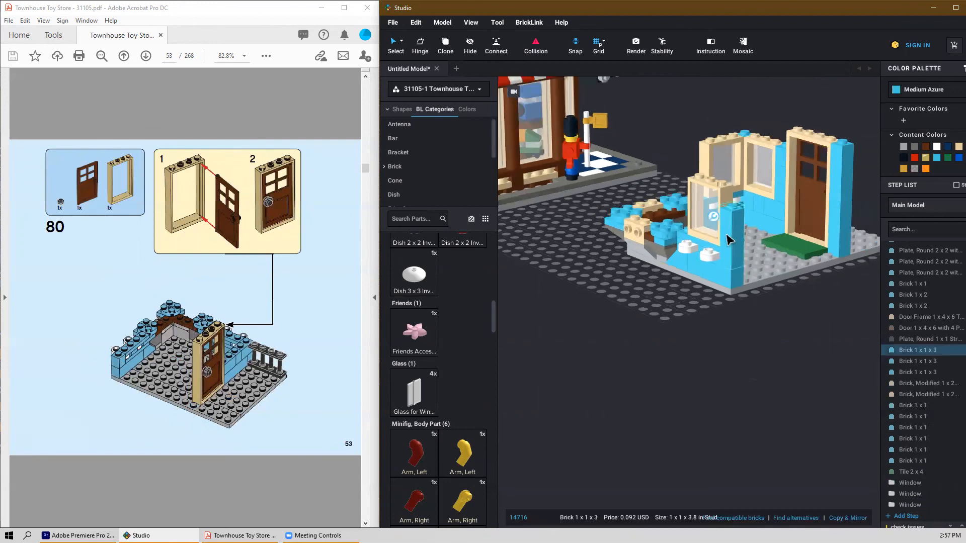
{"action": "left_click_drag", "start_coordinate": [735, 256], "coordinate": [779, 359]}
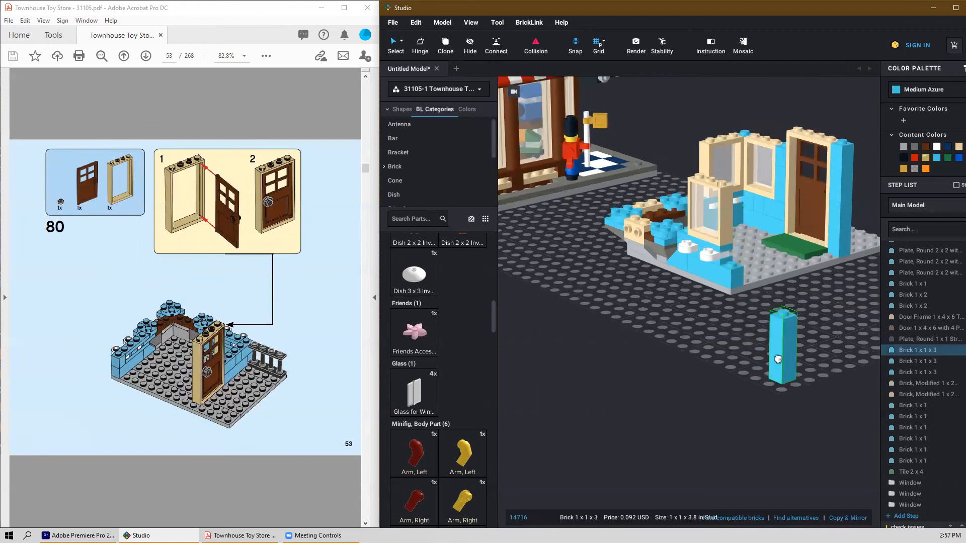
Step: Clone a medium azure Brick 1 x 1 onto the vacated wall end and set the Brick 1 x 1 x 3 back on top of it
{"action": "left_click", "coordinate": [778, 167]}
{"action": "left_click_drag", "start_coordinate": [779, 167], "coordinate": [724, 238]}
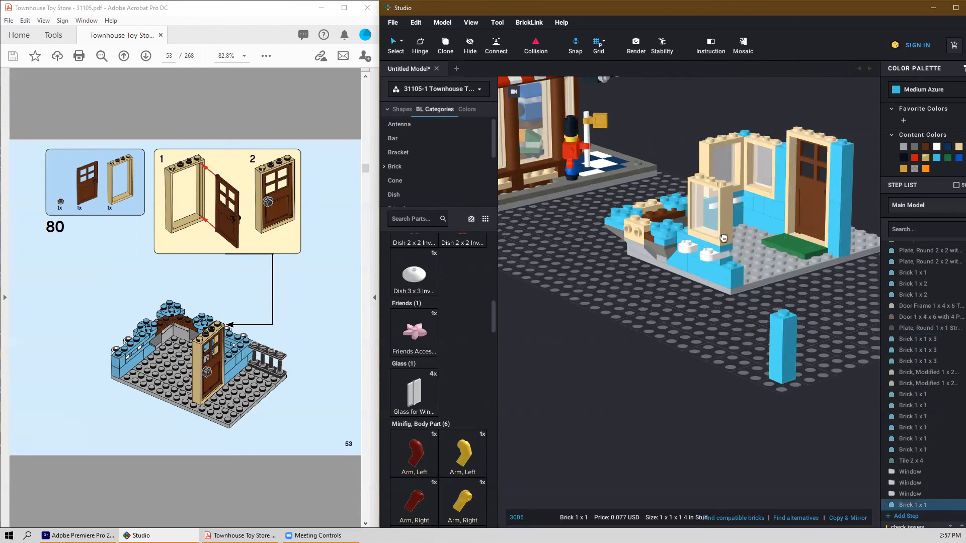
{"action": "left_click_drag", "start_coordinate": [790, 373], "coordinate": [741, 240]}
{"action": "left_click", "coordinate": [630, 286]}
{"action": "right_click_drag", "start_coordinate": [581, 272], "coordinate": [623, 276]}
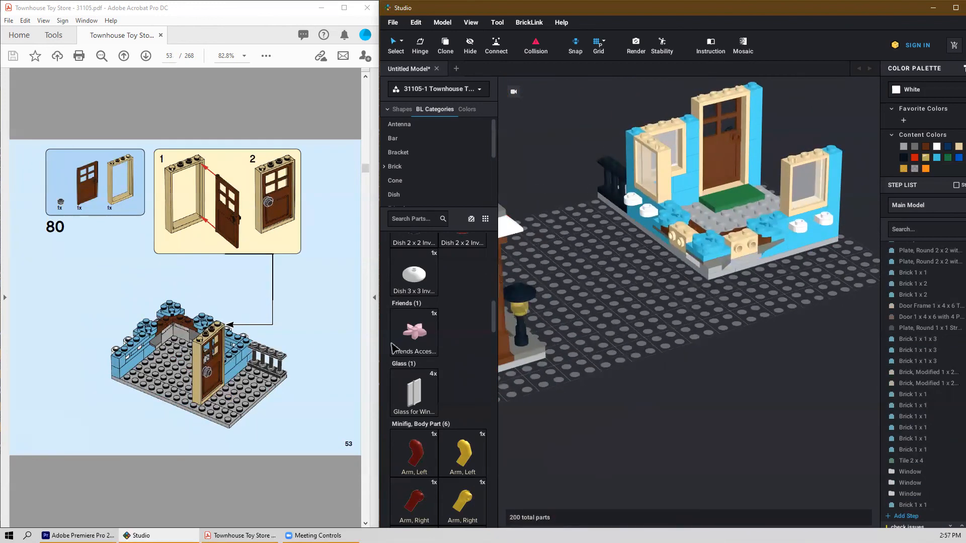
Step: Turn the instructions forward to page 58 to view step 85
{"action": "scroll", "coordinate": [284, 352], "scroll_direction": "down", "scroll_amount": 3}
{"action": "scroll", "coordinate": [285, 351], "scroll_direction": "down", "scroll_amount": 1}
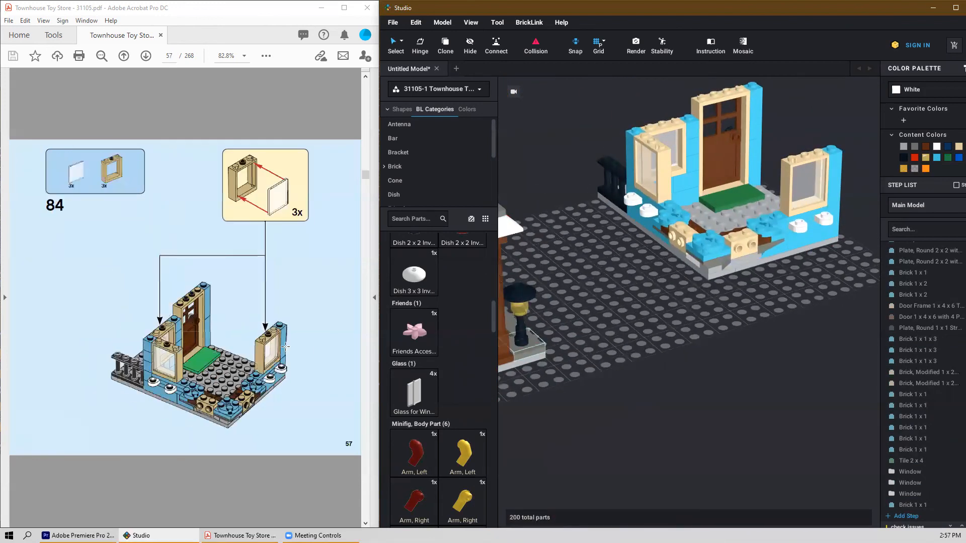
{"action": "scroll", "coordinate": [286, 347], "scroll_direction": "down", "scroll_amount": 1}
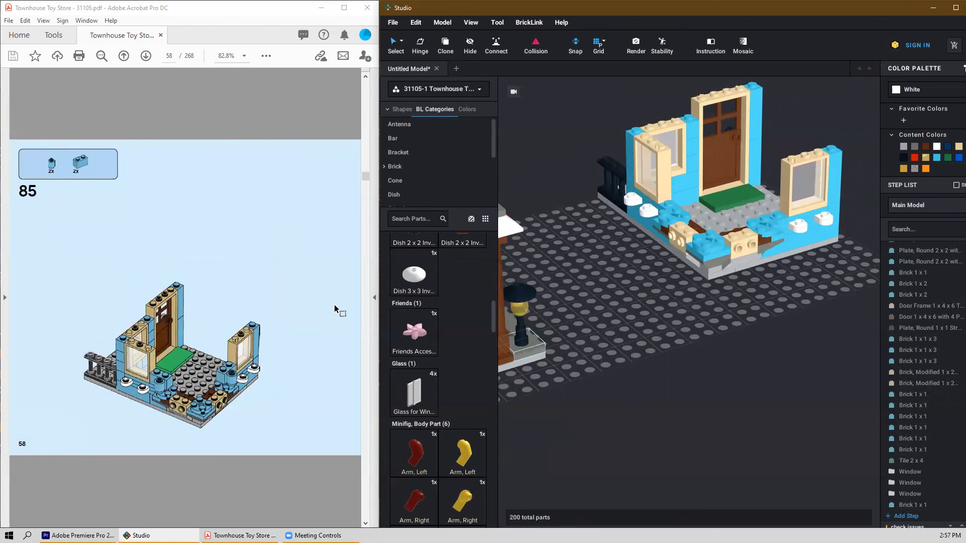
Step: Place two medium azure Brick, Round 1 x 1 Open Stud, one beside each bay-side window for step 85
{"action": "scroll", "coordinate": [433, 347], "scroll_direction": "up", "scroll_amount": 5}
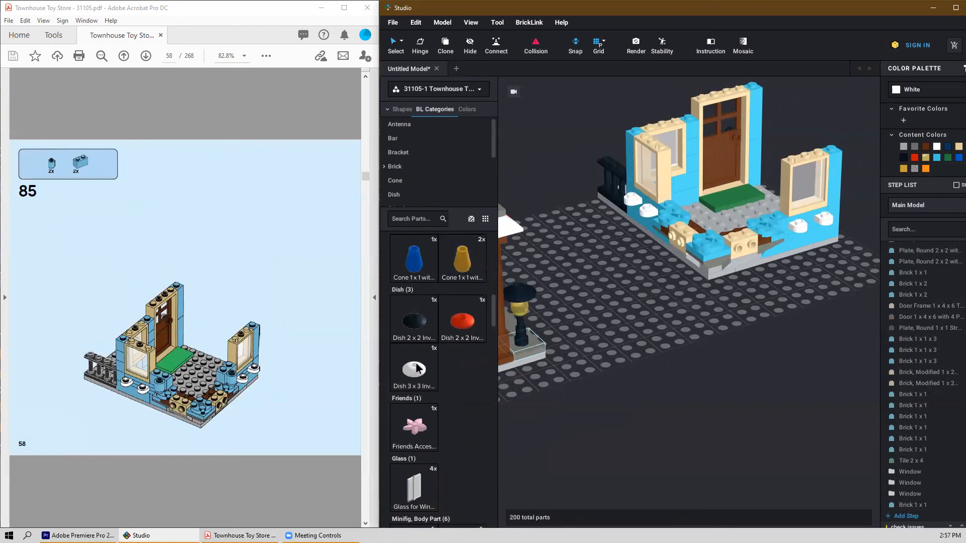
{"action": "scroll", "coordinate": [434, 347], "scroll_direction": "up", "scroll_amount": 1}
{"action": "left_click_drag", "start_coordinate": [414, 325], "coordinate": [665, 203]}
{"action": "left_click", "coordinate": [665, 204]}
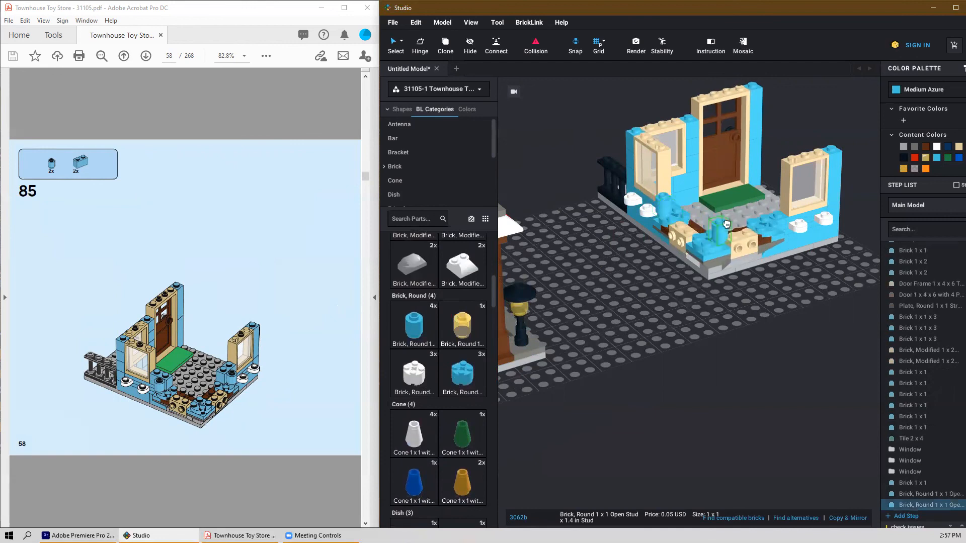
{"action": "left_click", "coordinate": [774, 212]}
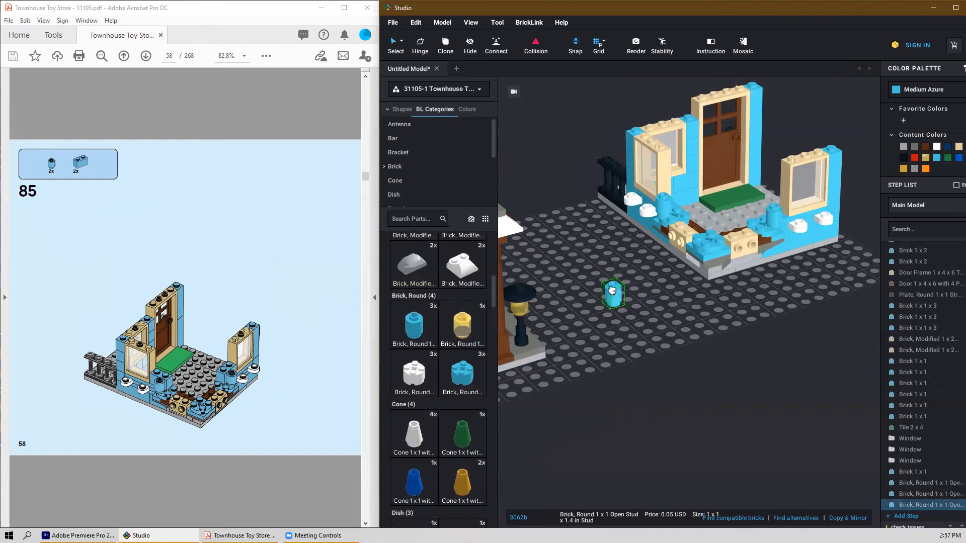
{"action": "key", "text": "Escape"}
Step: Add two medium azure Brick 1 x 2, one behind each round brick at the two inner ends of the bay
{"action": "right_click_drag", "start_coordinate": [615, 290], "coordinate": [647, 288]}
{"action": "scroll", "coordinate": [440, 347], "scroll_direction": "up", "scroll_amount": 6}
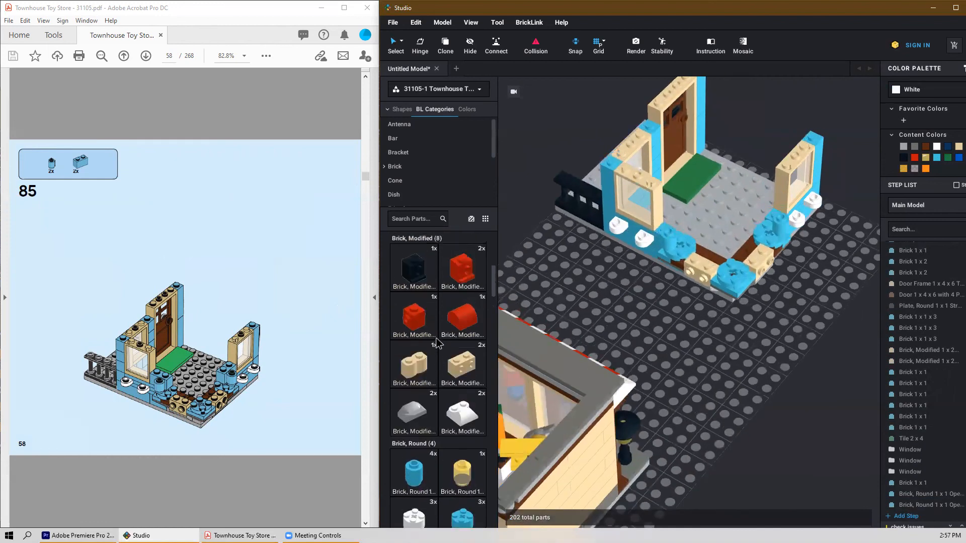
{"action": "left_click", "coordinate": [413, 330]}
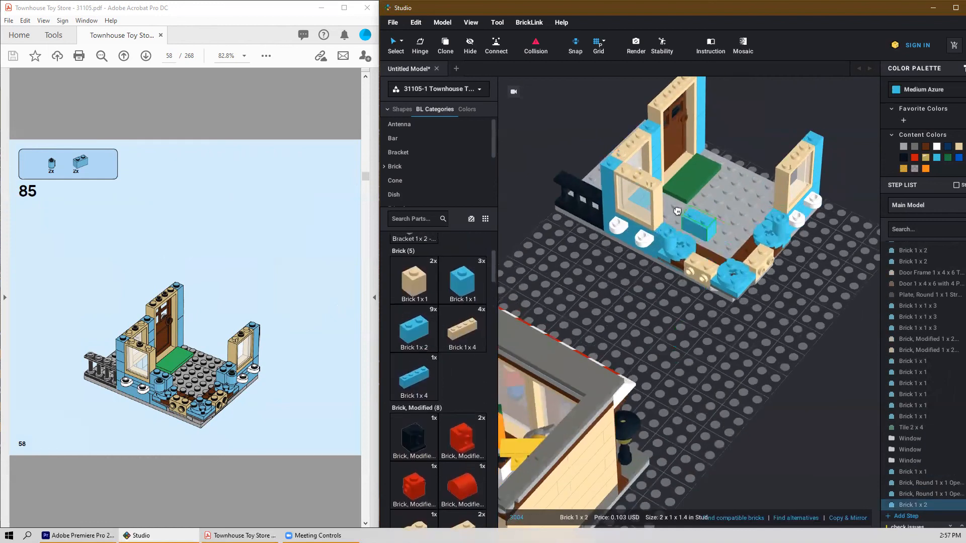
{"action": "right_click_drag", "start_coordinate": [687, 222], "coordinate": [636, 231]}
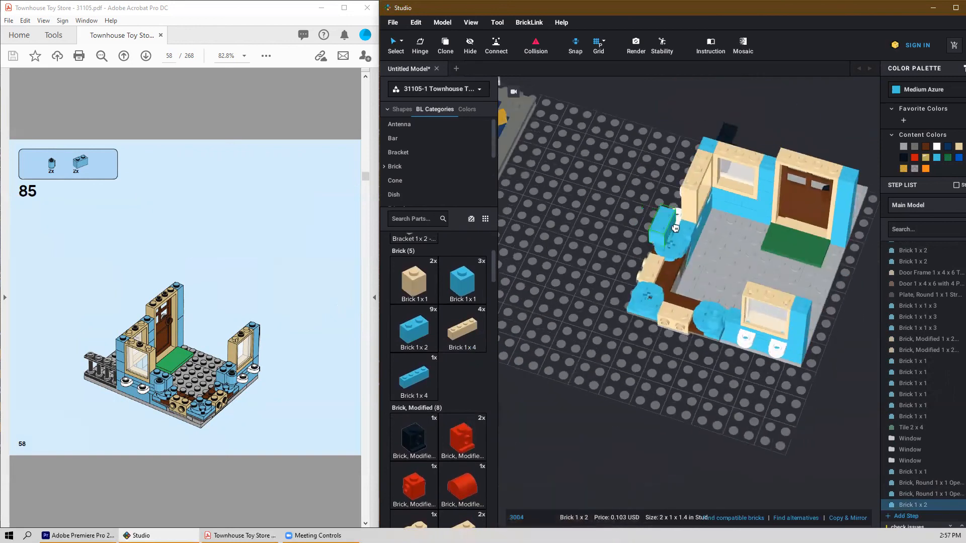
{"action": "left_click", "coordinate": [688, 226]}
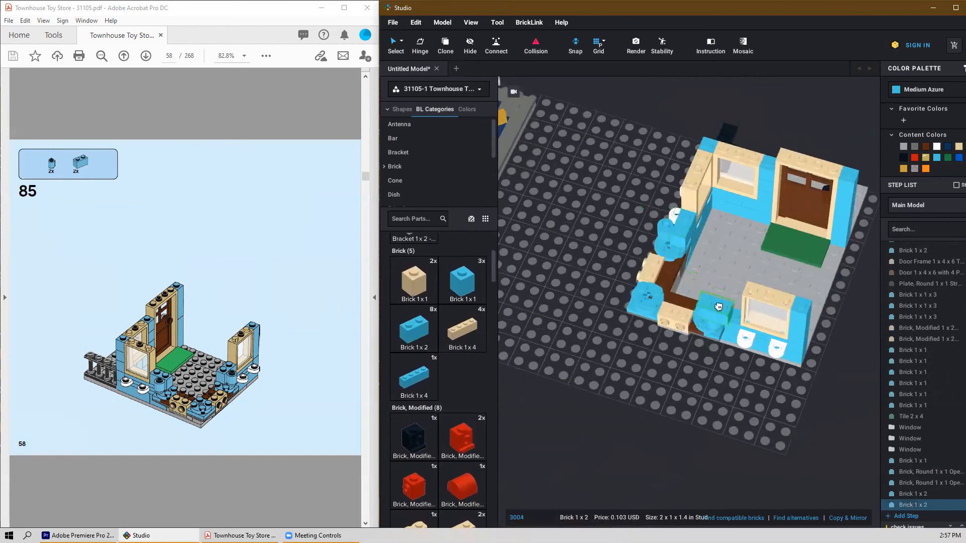
{"action": "right_click_drag", "start_coordinate": [733, 306], "coordinate": [662, 299]}
{"action": "left_click", "coordinate": [599, 203]}
{"action": "right_click_drag", "start_coordinate": [598, 204], "coordinate": [659, 165]}
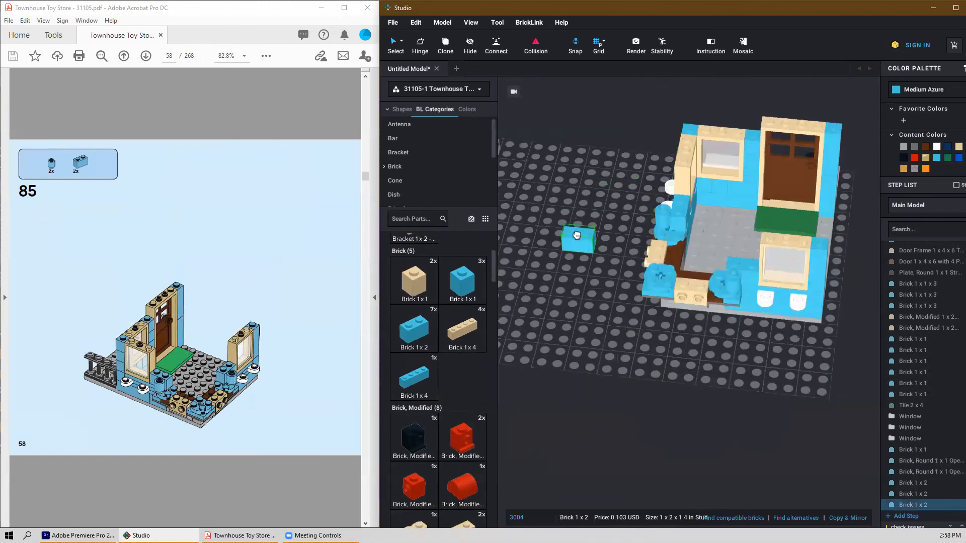
{"action": "key", "text": "Escape"}
Step: Turn the instructions to page 59 and stack a medium azure Brick 1 x 1 beside the window on each bay column
{"action": "scroll", "coordinate": [323, 312], "scroll_direction": "down", "scroll_amount": 1}
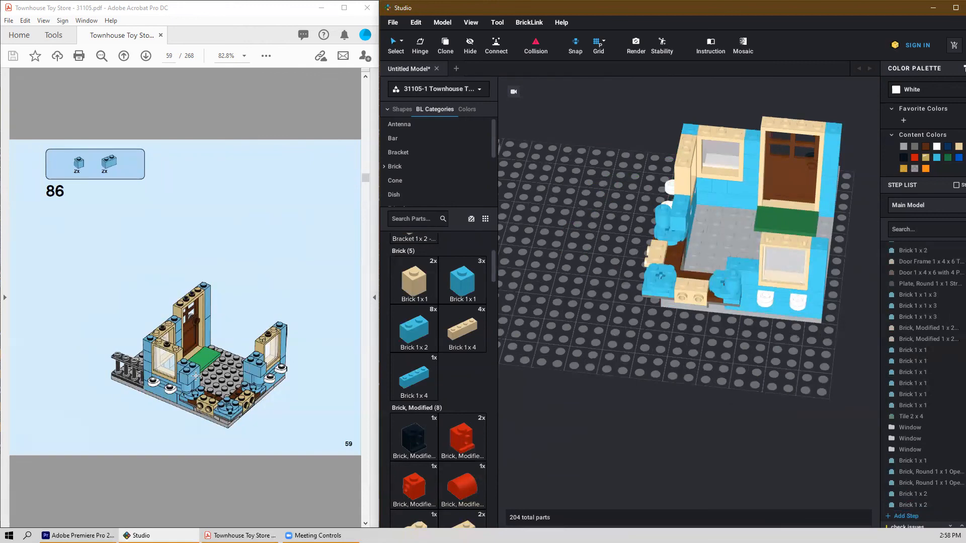
{"action": "left_click", "coordinate": [686, 191]}
{"action": "left_click", "coordinate": [756, 265]}
{"action": "left_click", "coordinate": [587, 344]}
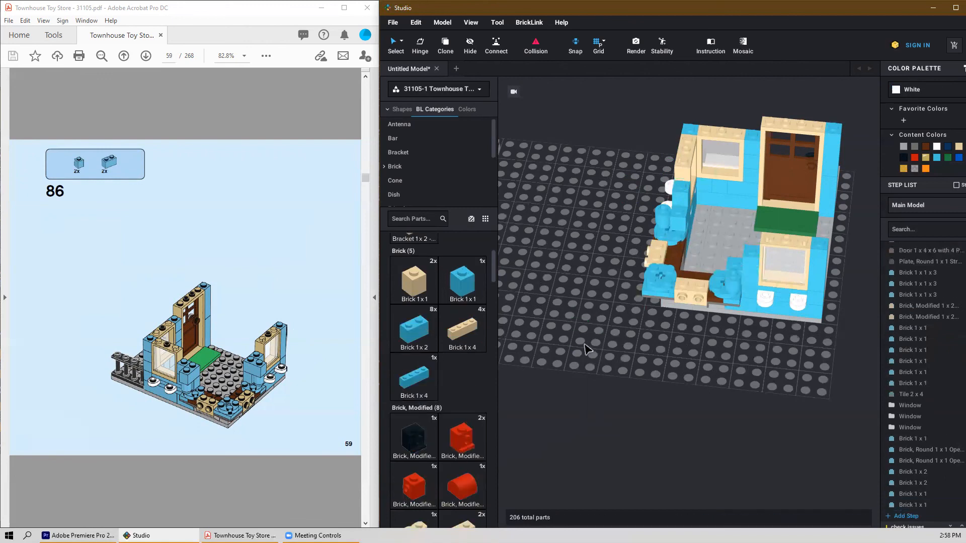
Step: Place two medium azure Brick 1 x 2, one on each bay column across the round brick, completing step 86
{"action": "left_click", "coordinate": [426, 333]}
{"action": "left_click", "coordinate": [676, 200]}
{"action": "left_click", "coordinate": [735, 257]}
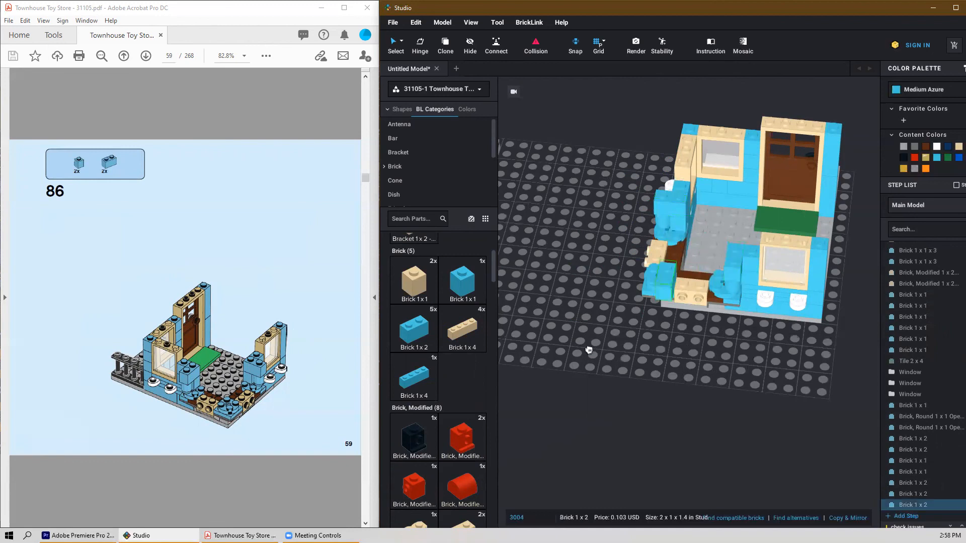
Step: Turn the instructions to page 60 and stack a medium azure Brick 1 x 2 on each of the two bay columns
{"action": "scroll", "coordinate": [454, 375], "scroll_direction": "down", "scroll_amount": 1}
{"action": "scroll", "coordinate": [323, 370], "scroll_direction": "down", "scroll_amount": 1}
{"action": "left_click", "coordinate": [426, 302]}
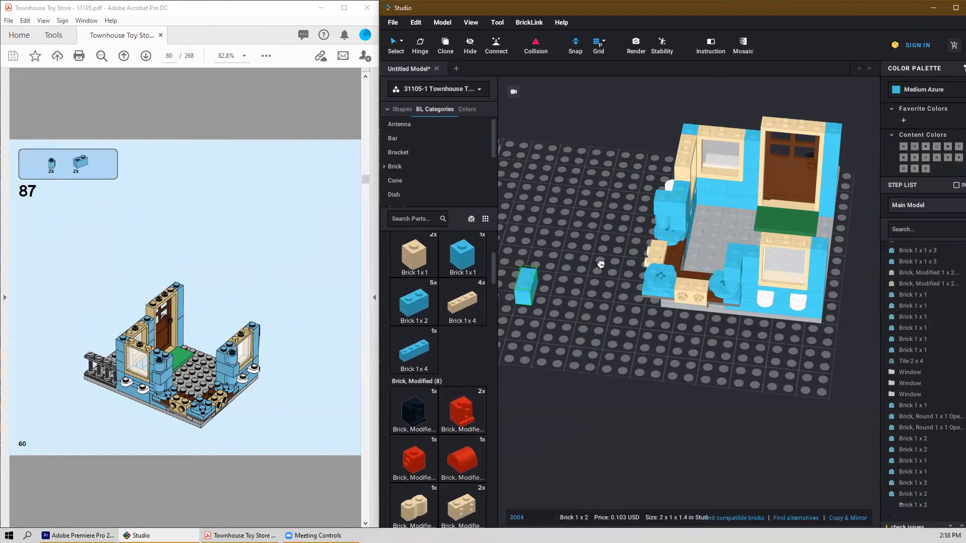
{"action": "left_click", "coordinate": [674, 179]}
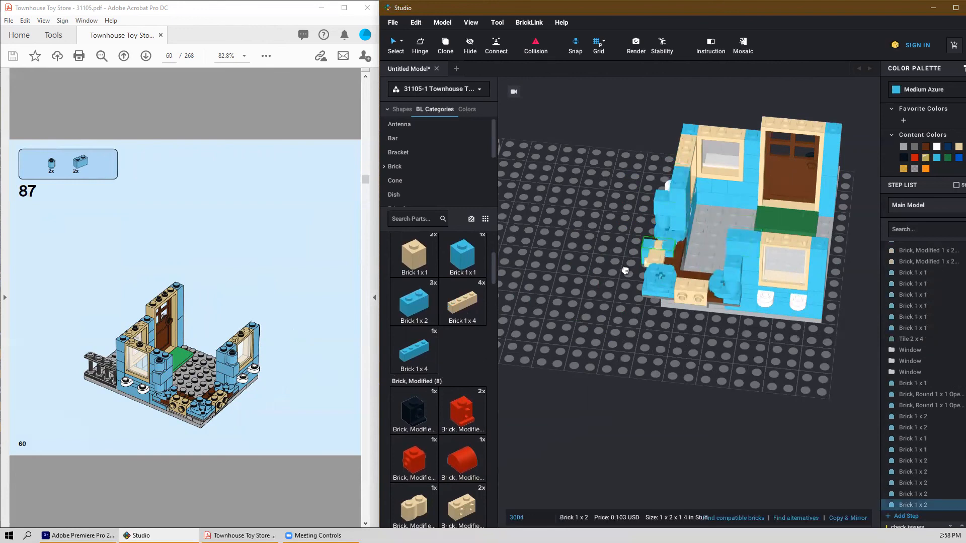
{"action": "key", "text": "Escape"}
Step: Clone the medium azure Brick, Round 1 x 1 Open Stud onto the outer corner of each bay column
{"action": "left_click", "coordinate": [666, 231]}
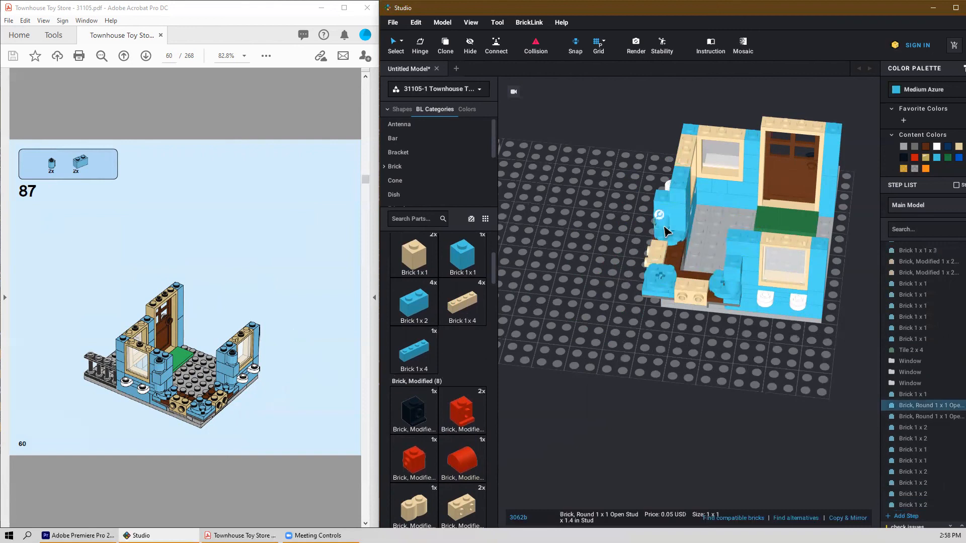
{"action": "left_click", "coordinate": [673, 225]}
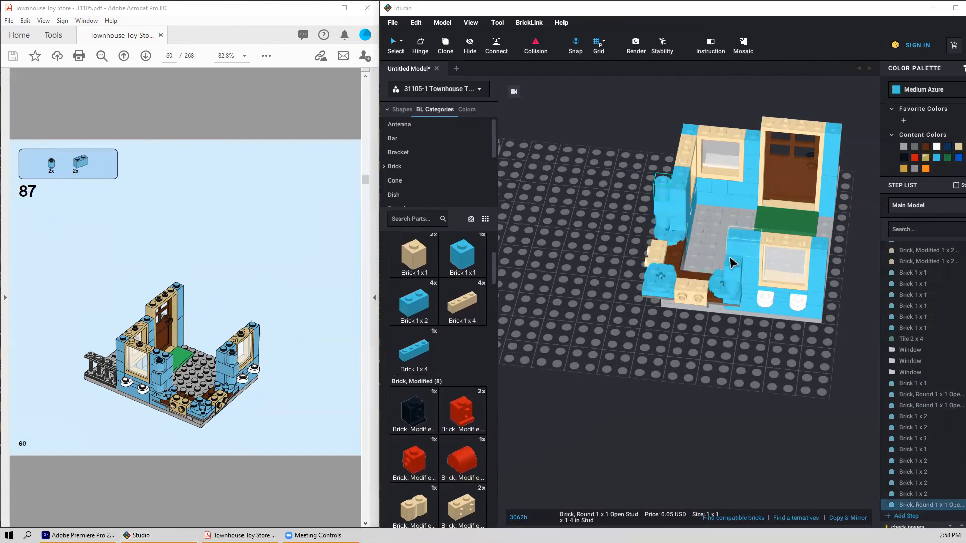
{"action": "key", "text": "Escape"}
{"action": "left_click", "coordinate": [732, 296]}
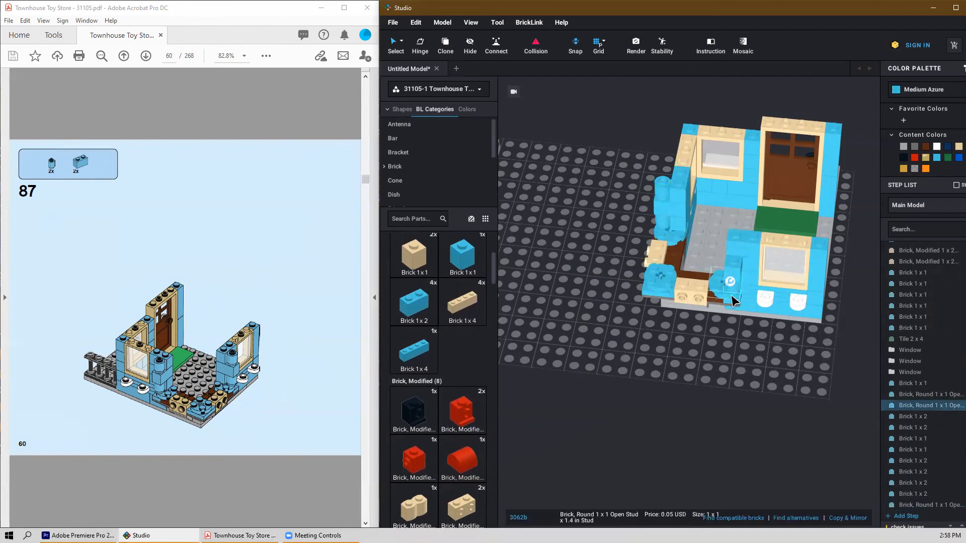
{"action": "left_click_drag", "start_coordinate": [732, 301], "coordinate": [737, 287]}
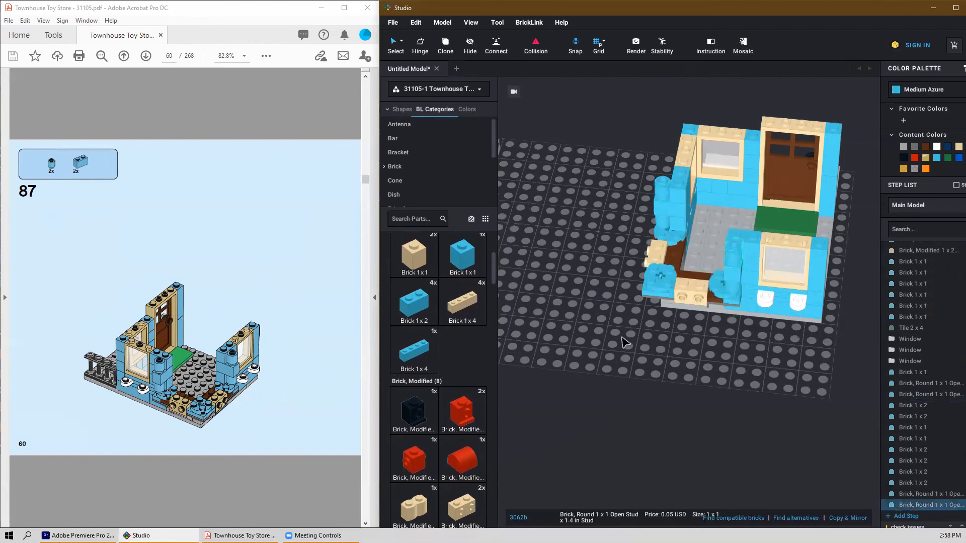
{"action": "key", "text": "Escape"}
Step: Turn the instructions to page 61 and place two tan Window 1 x 2 x 3 Flat Front frames side by side on the bay's railing side
{"action": "mouse_move", "coordinate": [653, 322]}
{"action": "right_mouse_down"}
{"action": "mouse_move", "coordinate": [681, 311]}
{"action": "mouse_move", "coordinate": [663, 310]}
{"action": "right_mouse_up"}
{"action": "scroll", "coordinate": [249, 323], "scroll_direction": "down", "scroll_amount": 1}
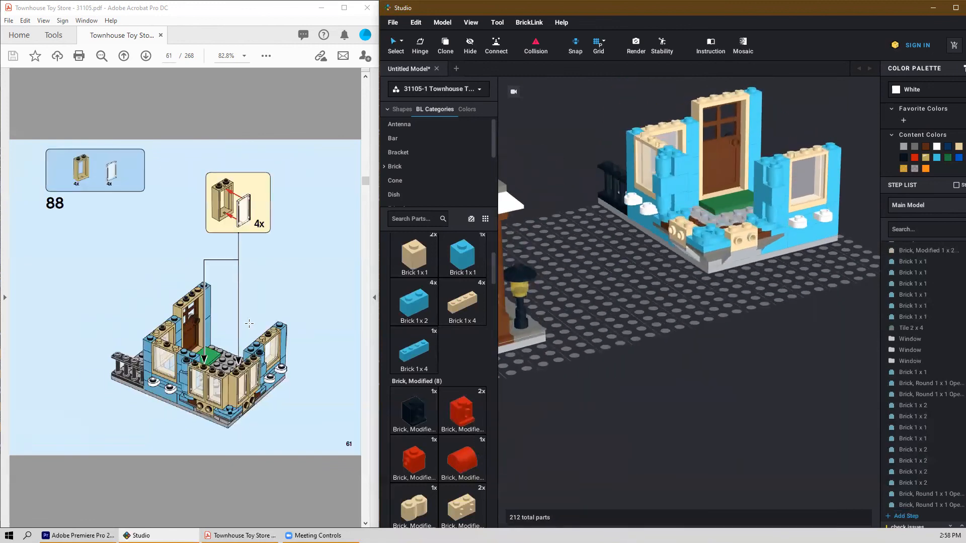
{"action": "scroll", "coordinate": [439, 389], "scroll_direction": "down", "scroll_amount": 15}
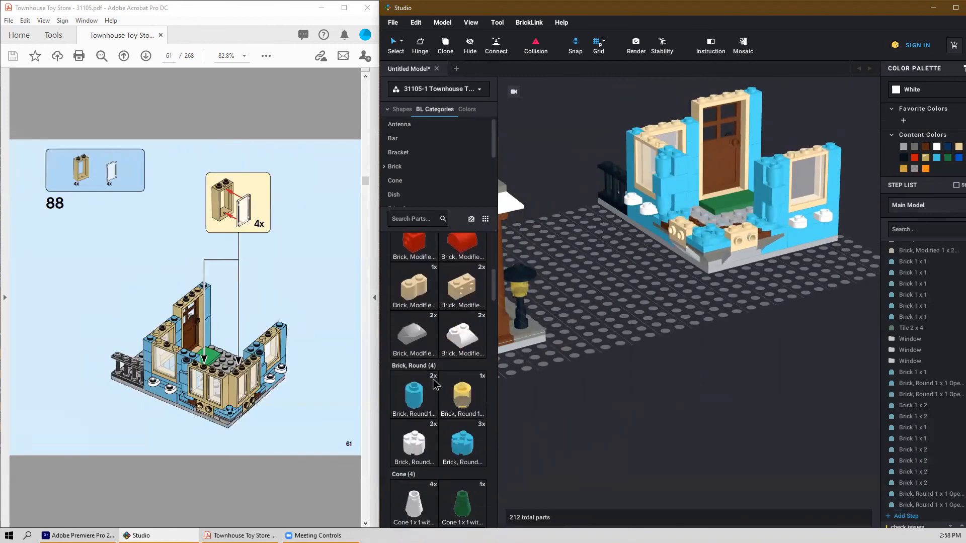
{"action": "scroll", "coordinate": [438, 388], "scroll_direction": "down", "scroll_amount": 10}
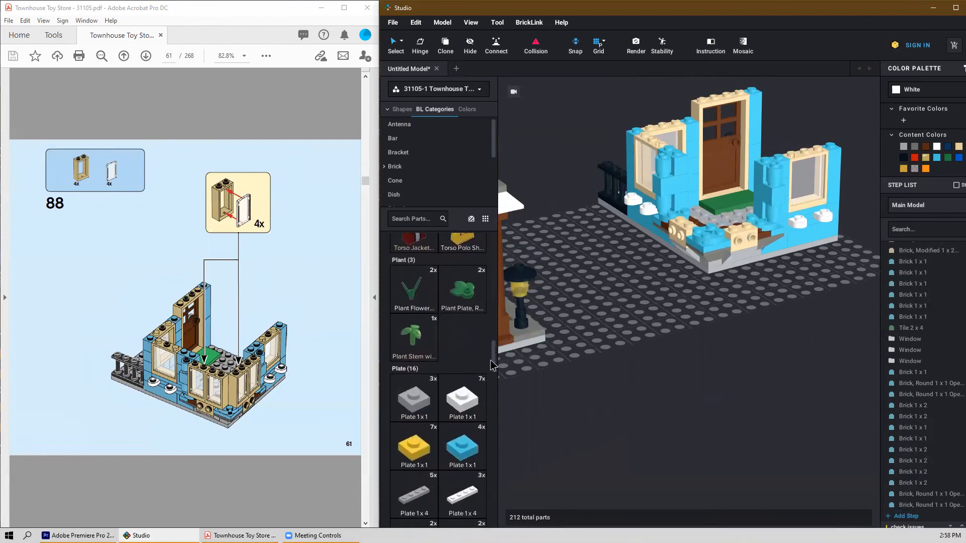
{"action": "scroll", "coordinate": [439, 389], "scroll_direction": "down", "scroll_amount": 8}
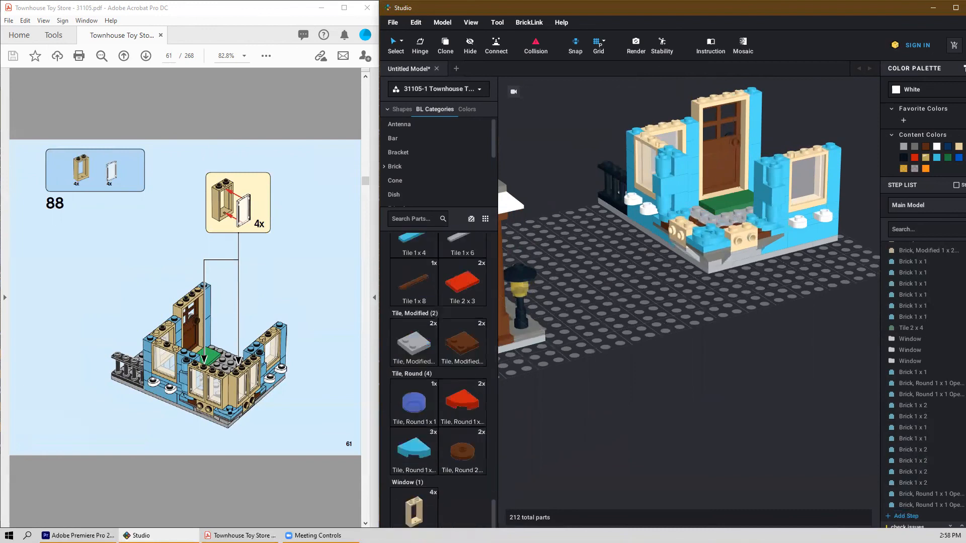
{"action": "left_click", "coordinate": [416, 518]}
{"action": "key", "text": "Right"}
{"action": "scroll", "coordinate": [687, 305], "scroll_direction": "down", "scroll_amount": 2}
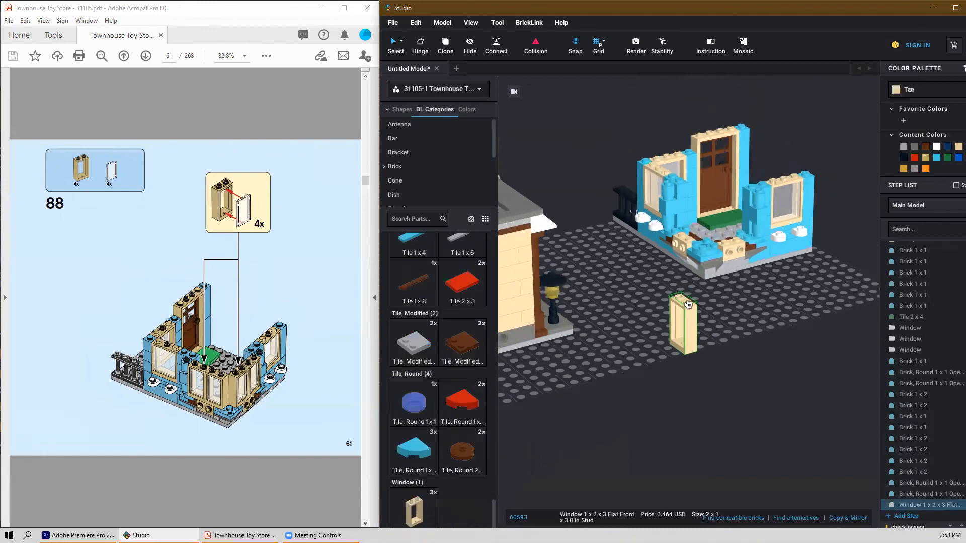
{"action": "scroll", "coordinate": [688, 306], "scroll_direction": "up", "scroll_amount": 4}
{"action": "scroll", "coordinate": [689, 317], "scroll_direction": "up", "scroll_amount": 4}
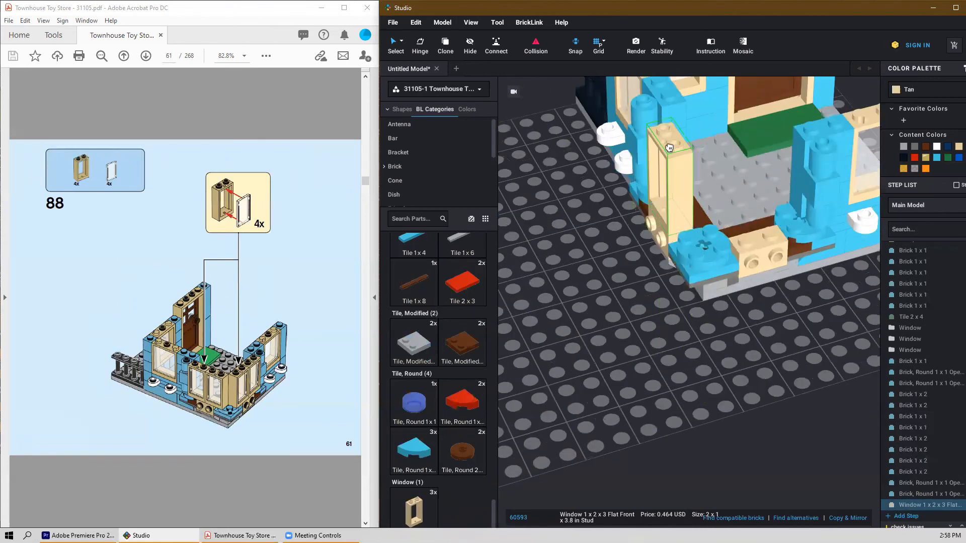
{"action": "right_click_drag", "start_coordinate": [676, 148], "coordinate": [689, 146]}
{"action": "left_click", "coordinate": [683, 136]}
{"action": "left_click", "coordinate": [728, 135]}
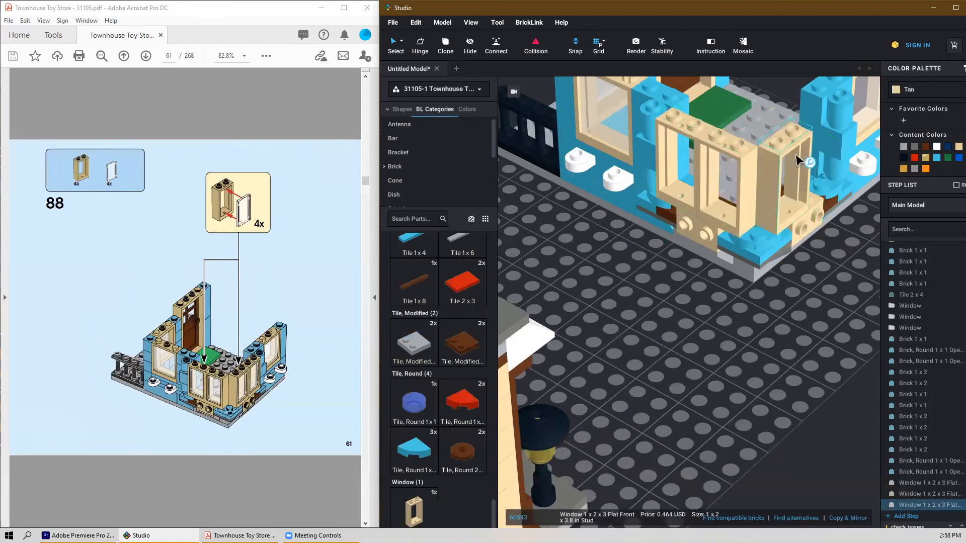
Step: Place two more tan Window 1 x 2 x 3 Flat Front frames on the bay's other side, at right angles to the first pair
{"action": "left_click", "coordinate": [796, 161]}
{"action": "right_click_drag", "start_coordinate": [819, 133], "coordinate": [793, 137]}
{"action": "left_click", "coordinate": [802, 168]}
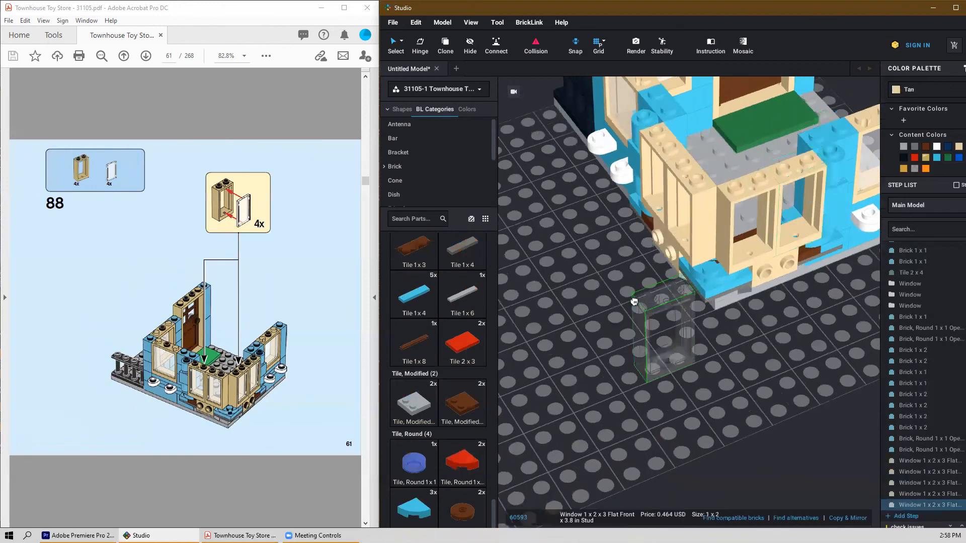
{"action": "key", "text": "Escape"}
Step: Fit trans-clear Glass for Window 1 x 2 x 3 Flat Front into the two frames on the bay side away from the railing
{"action": "scroll", "coordinate": [467, 326], "scroll_direction": "up", "scroll_amount": 10}
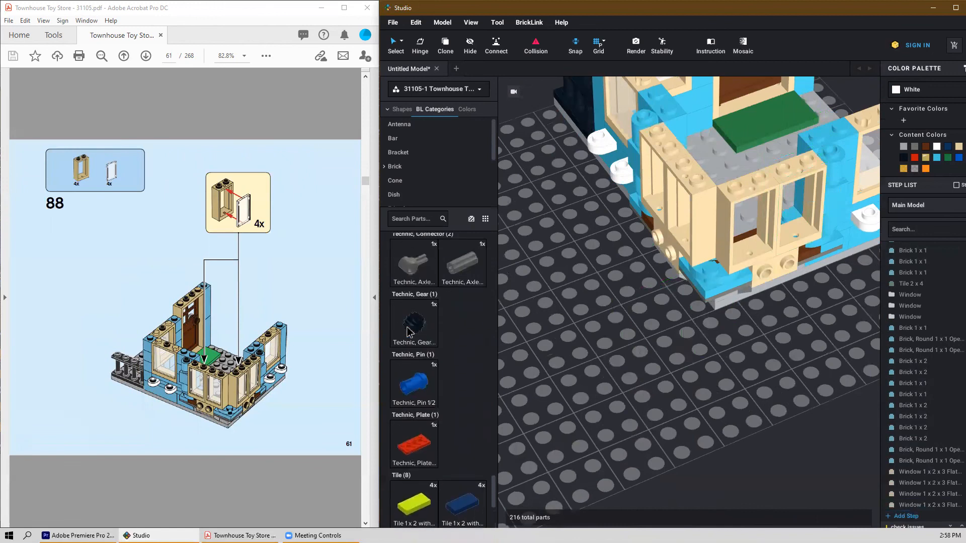
{"action": "scroll", "coordinate": [437, 326], "scroll_direction": "up", "scroll_amount": 10}
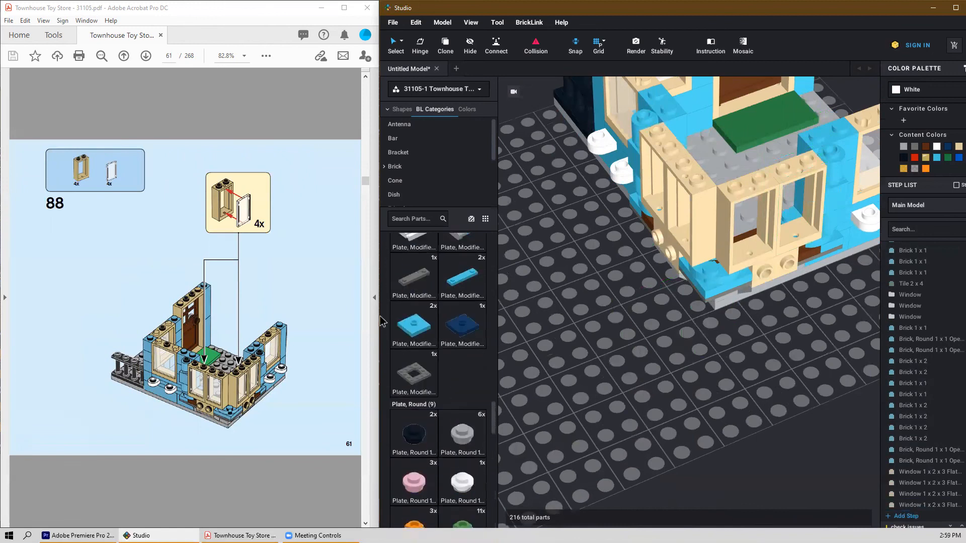
{"action": "scroll", "coordinate": [436, 326], "scroll_direction": "up", "scroll_amount": 10}
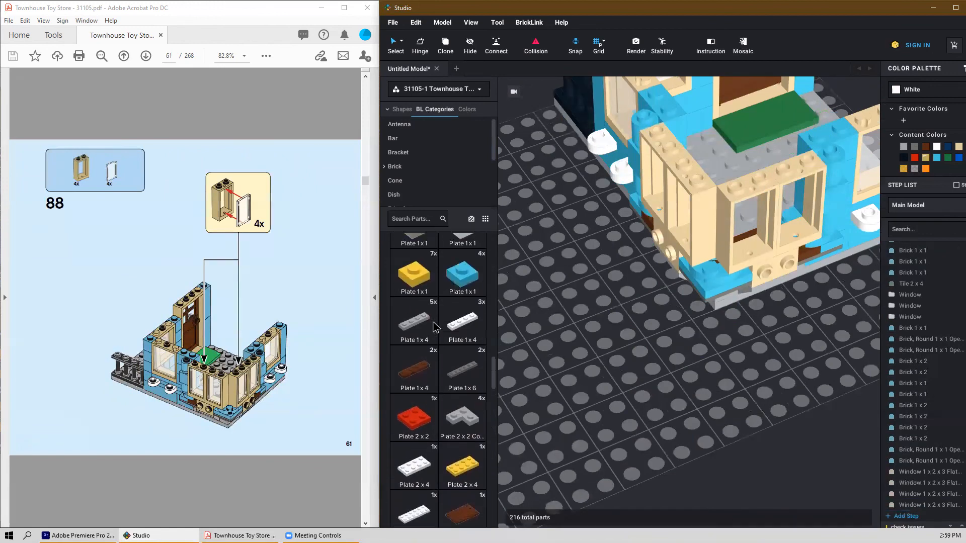
{"action": "scroll", "coordinate": [434, 325], "scroll_direction": "up", "scroll_amount": 10}
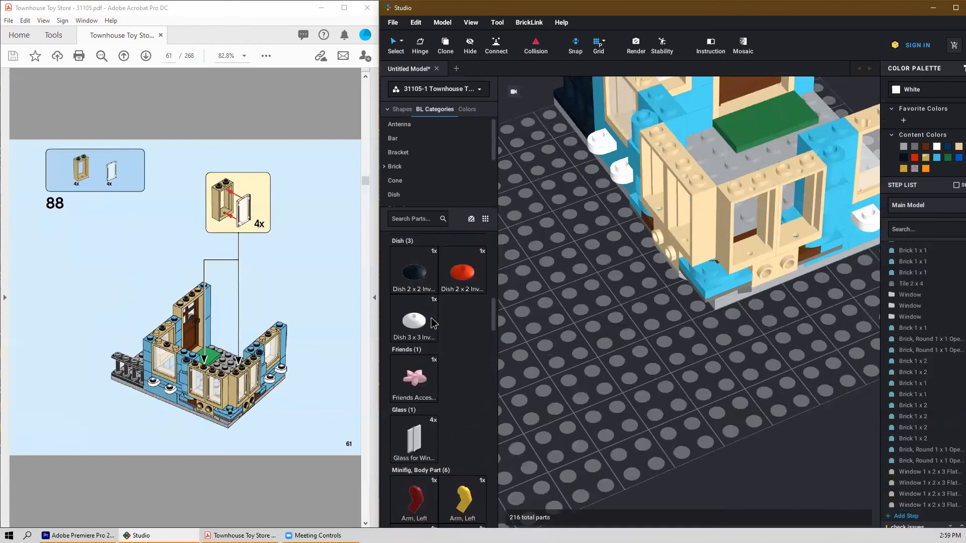
{"action": "left_click", "coordinate": [413, 453]}
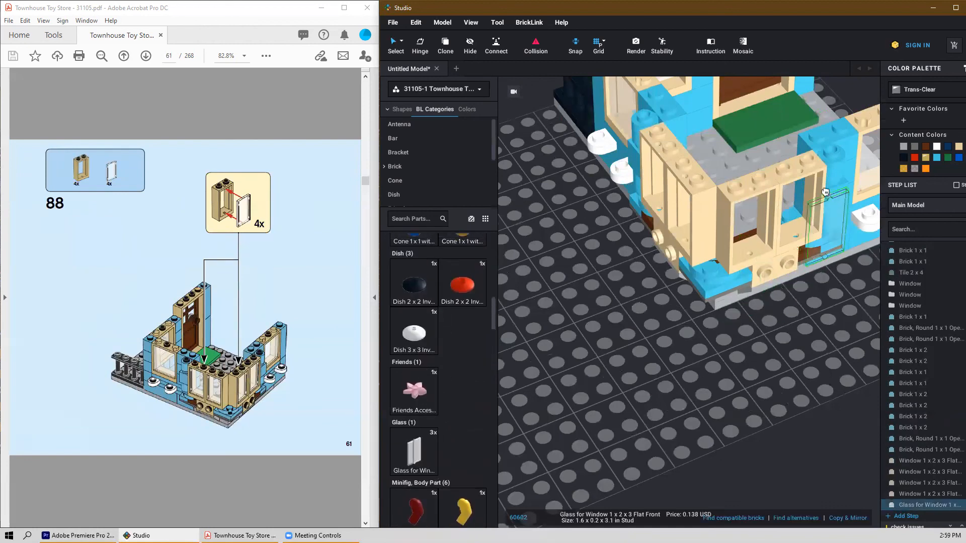
{"action": "left_click", "coordinate": [800, 174]}
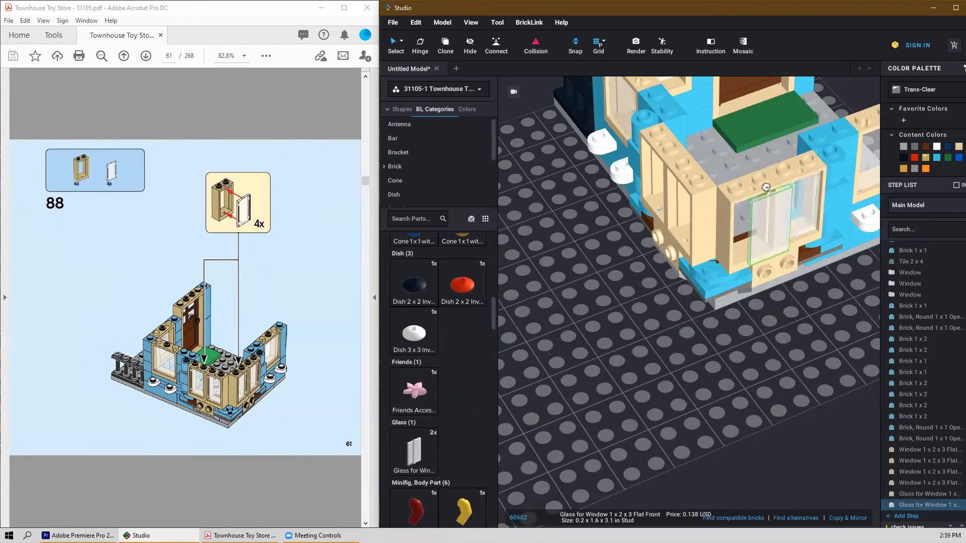
{"action": "left_click", "coordinate": [751, 181]}
Step: Rotate the trans-clear window glass and fit a pane into each of the two frames on the bay's railing side
{"action": "right_click_drag", "start_coordinate": [663, 171], "coordinate": [723, 170]}
{"action": "key", "text": "Left"}
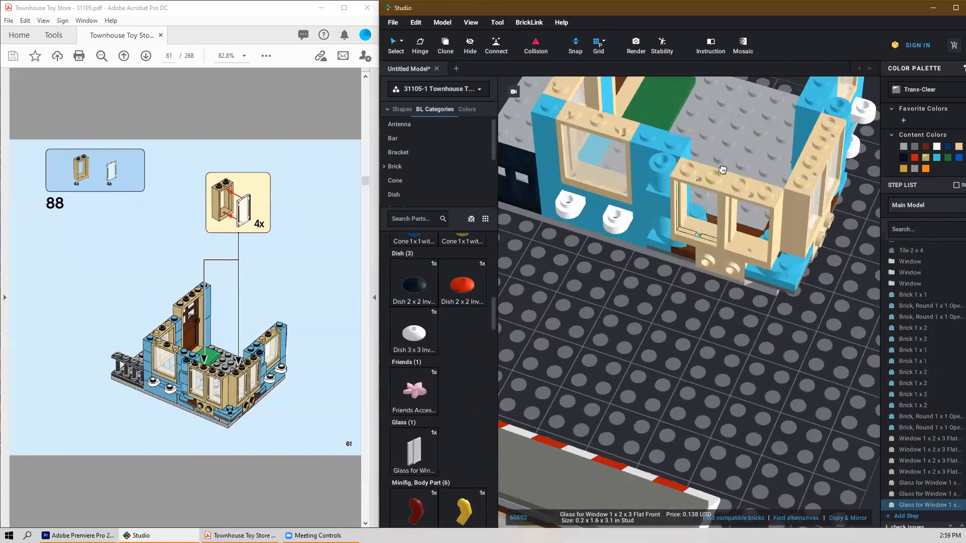
{"action": "left_click", "coordinate": [731, 180]}
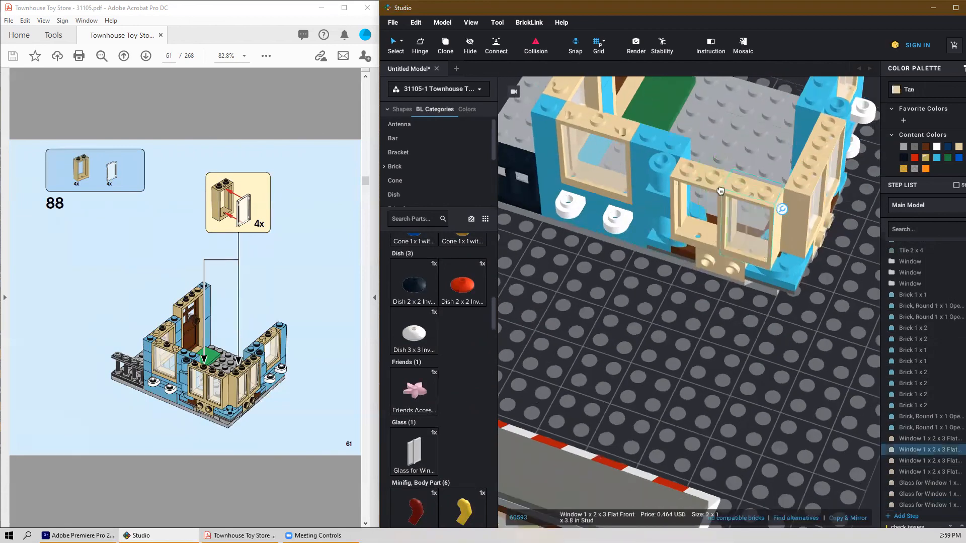
{"action": "left_click", "coordinate": [701, 188]}
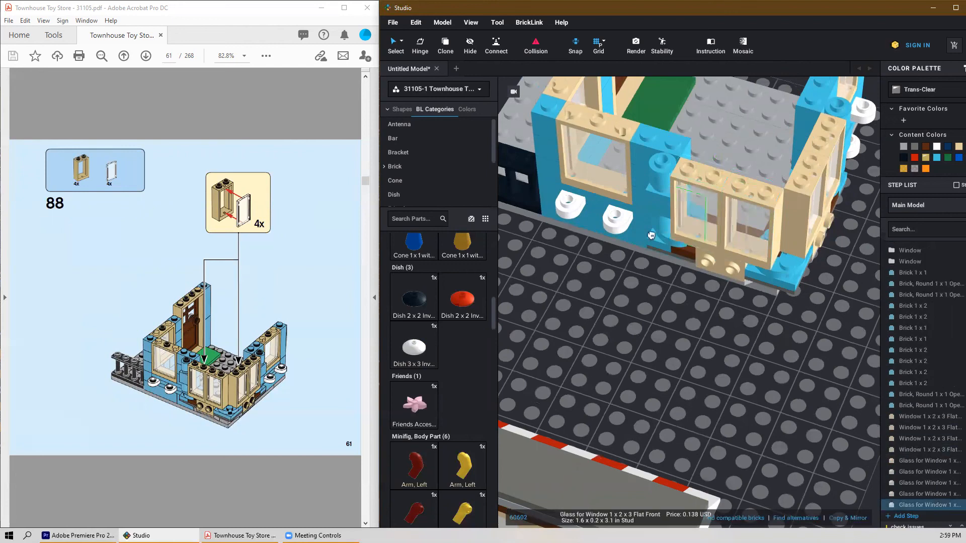
{"action": "right_click_drag", "start_coordinate": [654, 282], "coordinate": [654, 285]}
{"action": "key", "text": "Escape"}
{"action": "left_click", "coordinate": [761, 239]}
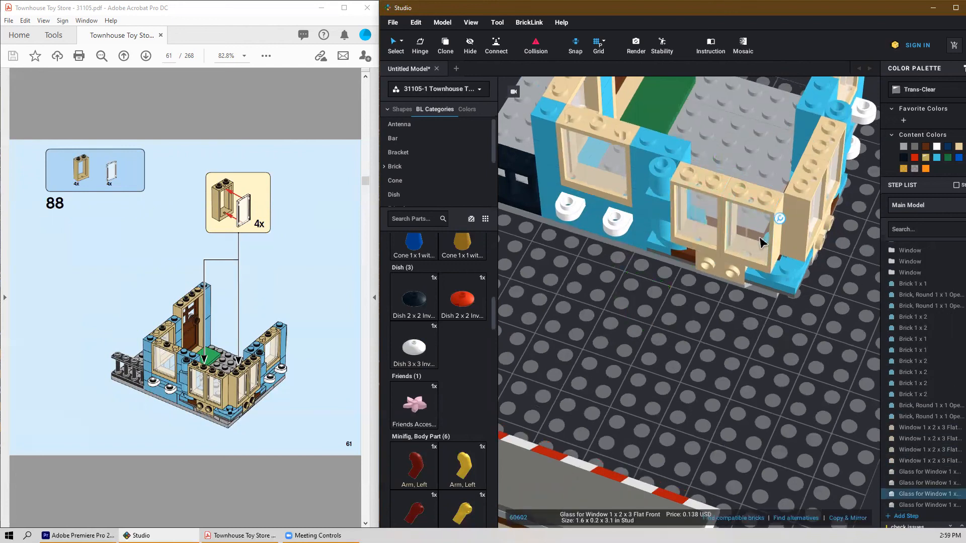
{"action": "key", "text": "ctrl+a"}
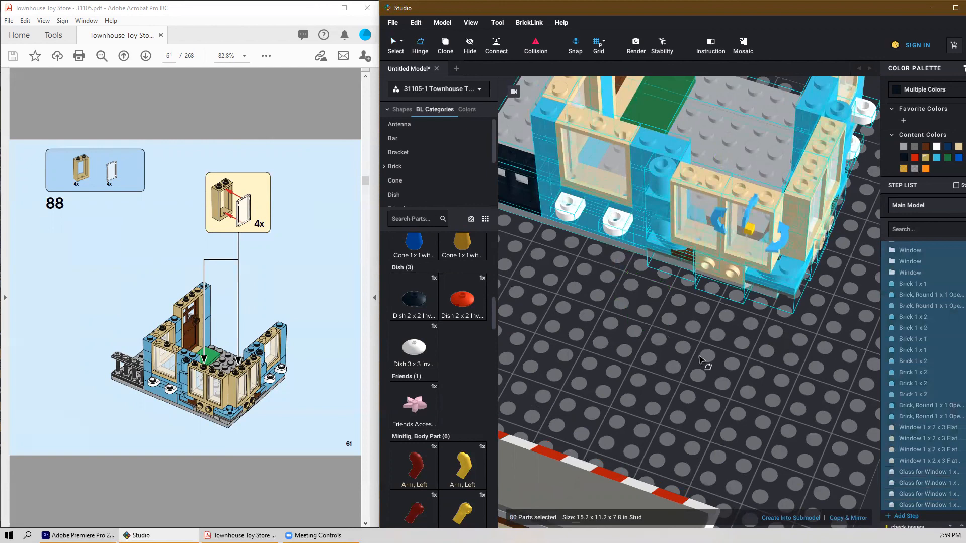
{"action": "key", "text": "Escape"}
{"action": "key", "text": "ctrl+a"}
{"action": "key", "text": "Escape"}
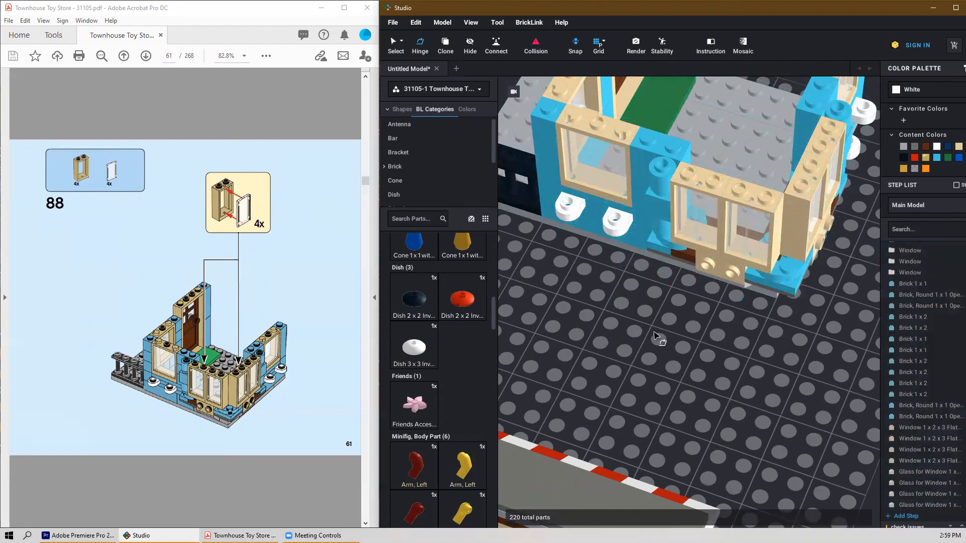
Step: Turn the instructions to page 62 and place a Medium Azure Brick, Round 1 x 1 Open Stud on the bay's outer corner between the window pairs
{"action": "right_click_drag", "start_coordinate": [753, 342], "coordinate": [739, 331]}
{"action": "scroll", "coordinate": [316, 447], "scroll_direction": "down", "scroll_amount": 1}
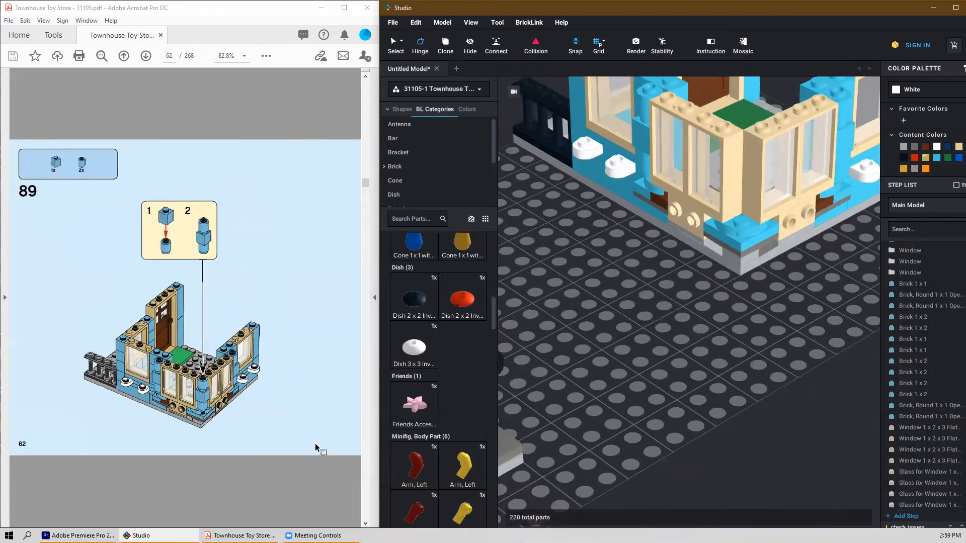
{"action": "right_click_drag", "start_coordinate": [756, 259], "coordinate": [637, 169]}
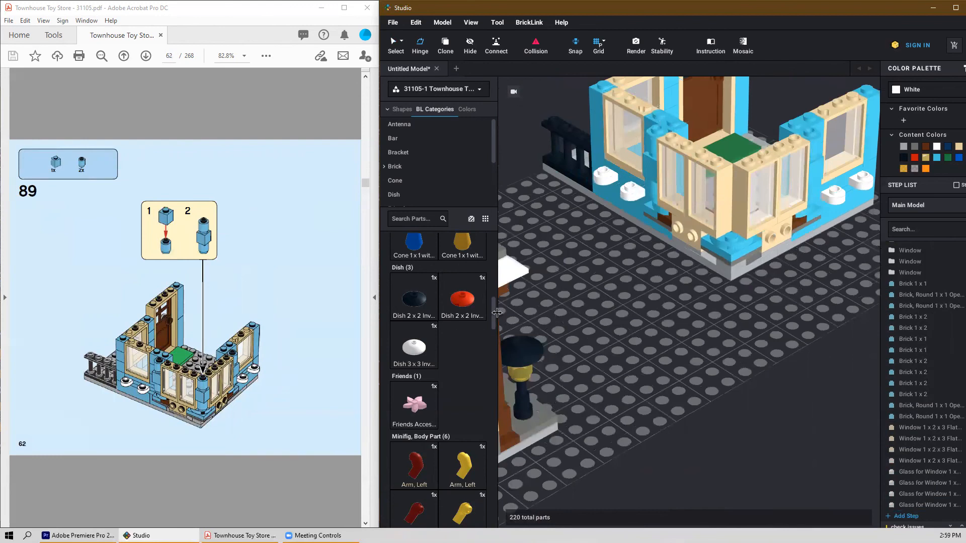
{"action": "left_click_drag", "start_coordinate": [494, 316], "coordinate": [458, 306]}
{"action": "left_click_drag", "start_coordinate": [619, 304], "coordinate": [731, 213]}
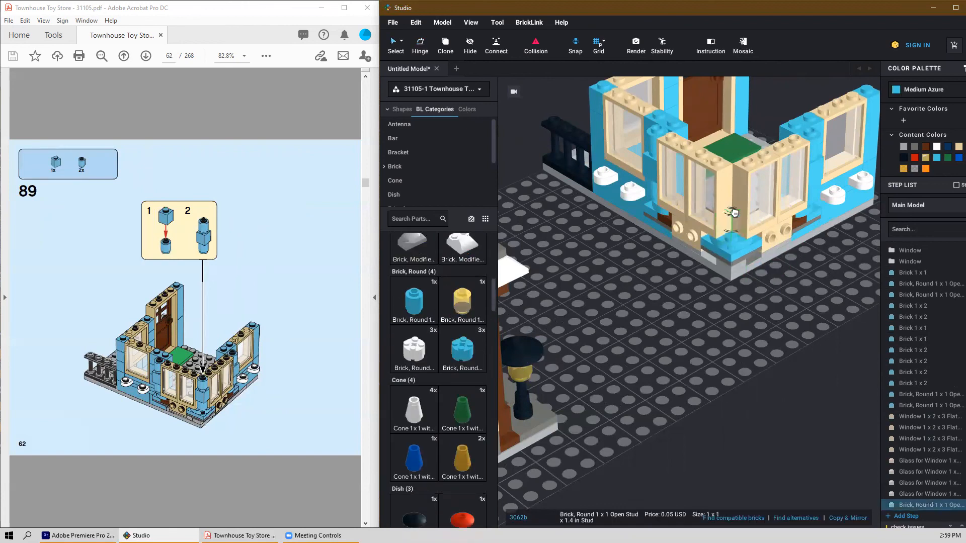
{"action": "left_click", "coordinate": [733, 222]}
{"action": "right_click_drag", "start_coordinate": [599, 347], "coordinate": [600, 351]}
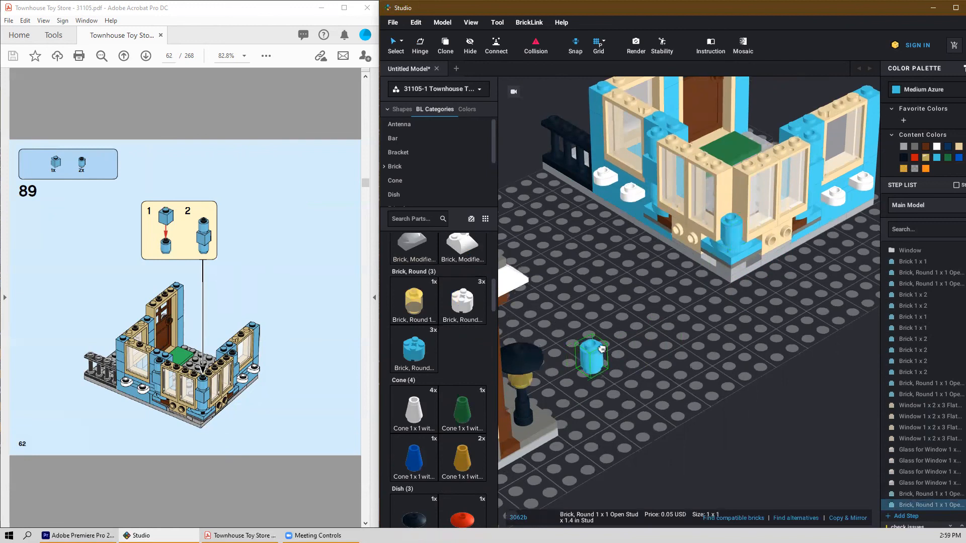
{"action": "key", "text": "Escape"}
Step: Stack a copied Medium Azure Brick 1 x 1 and another Brick, Round 1 x 1 Open Stud on the bay's outer corner column
{"action": "right_click_drag", "start_coordinate": [582, 144], "coordinate": [612, 106]}
{"action": "left_click", "coordinate": [607, 117]}
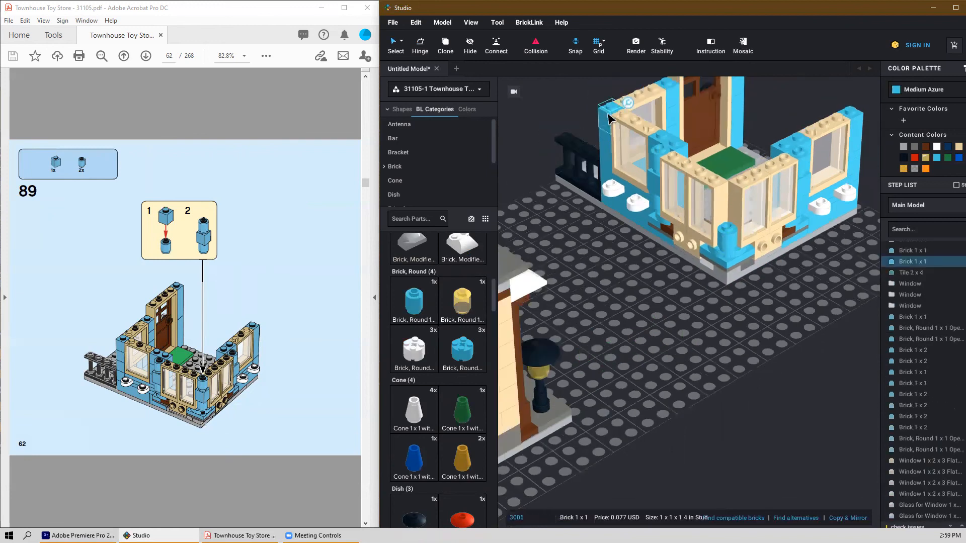
{"action": "key", "text": "ctrl+v"}
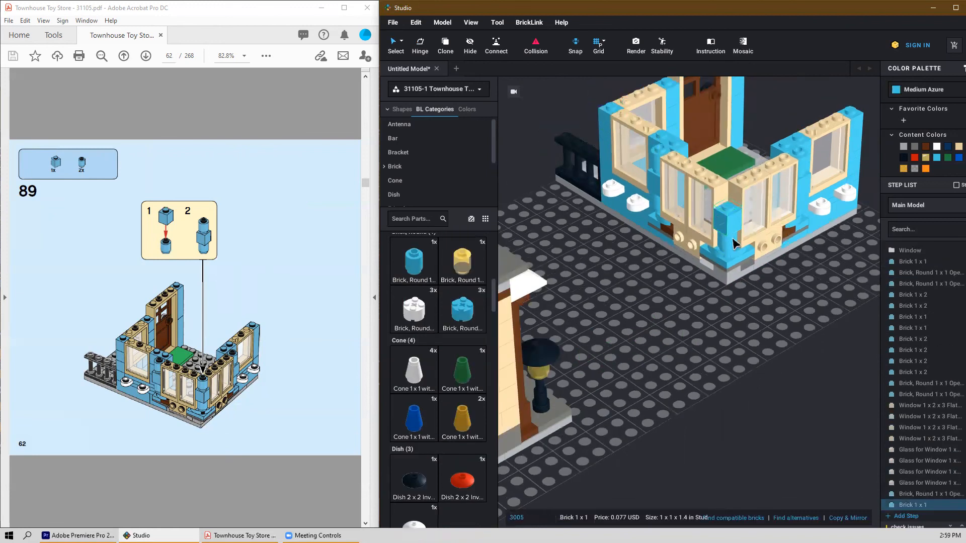
{"action": "left_click", "coordinate": [728, 244]}
{"action": "key", "text": "ctrl+v"}
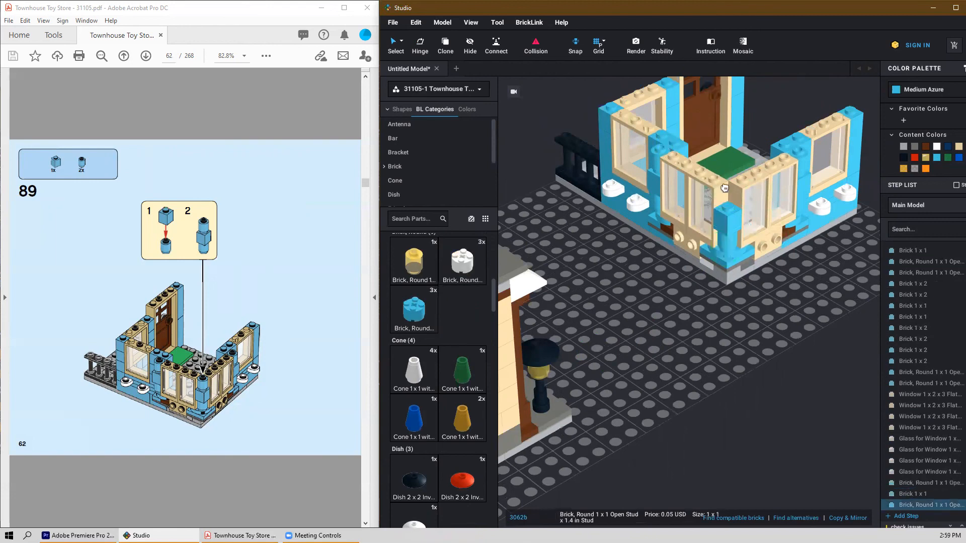
{"action": "left_click", "coordinate": [645, 306]}
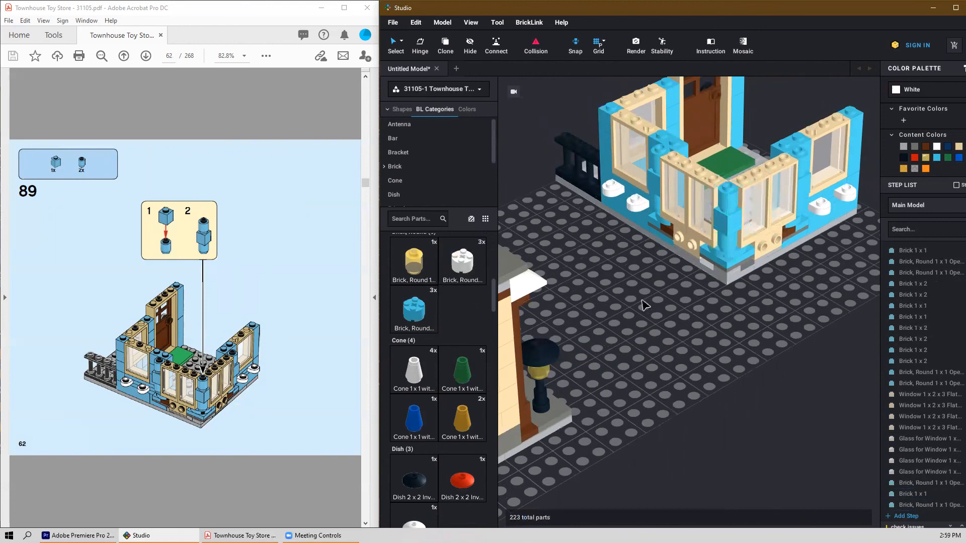
Step: Turn the instructions to page 63 and place a Medium Azure Brick 1 x 4 on the railing-side wall behind the window, leading to the door
{"action": "scroll", "coordinate": [669, 297], "scroll_direction": "down", "scroll_amount": 3}
{"action": "scroll", "coordinate": [670, 297], "scroll_direction": "up", "scroll_amount": 3}
{"action": "mouse_move", "coordinate": [794, 364]}
{"action": "right_mouse_down"}
{"action": "mouse_move", "coordinate": [778, 358]}
{"action": "mouse_move", "coordinate": [799, 363]}
{"action": "mouse_move", "coordinate": [791, 362]}
{"action": "right_mouse_up"}
{"action": "scroll", "coordinate": [176, 360], "scroll_direction": "down", "scroll_amount": 1}
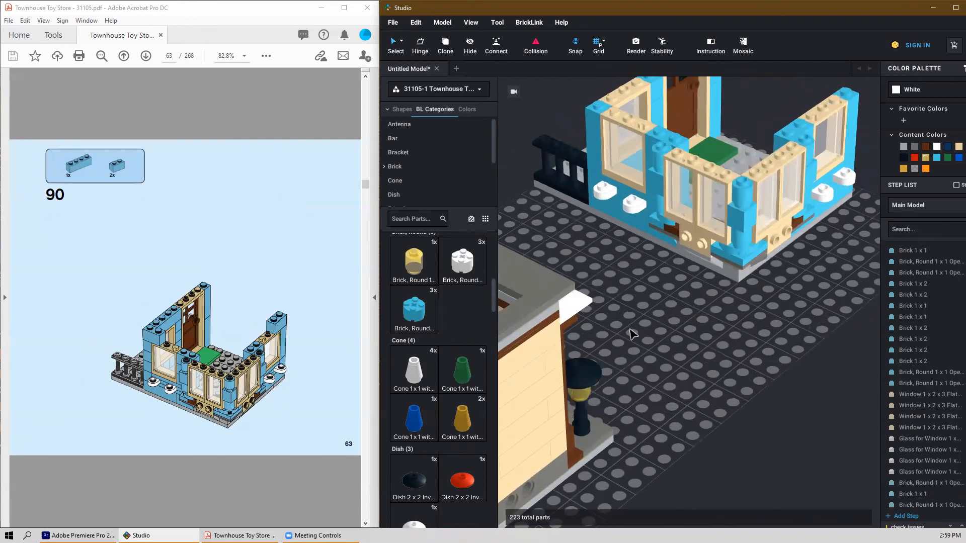
{"action": "scroll", "coordinate": [631, 334], "scroll_direction": "down", "scroll_amount": 1}
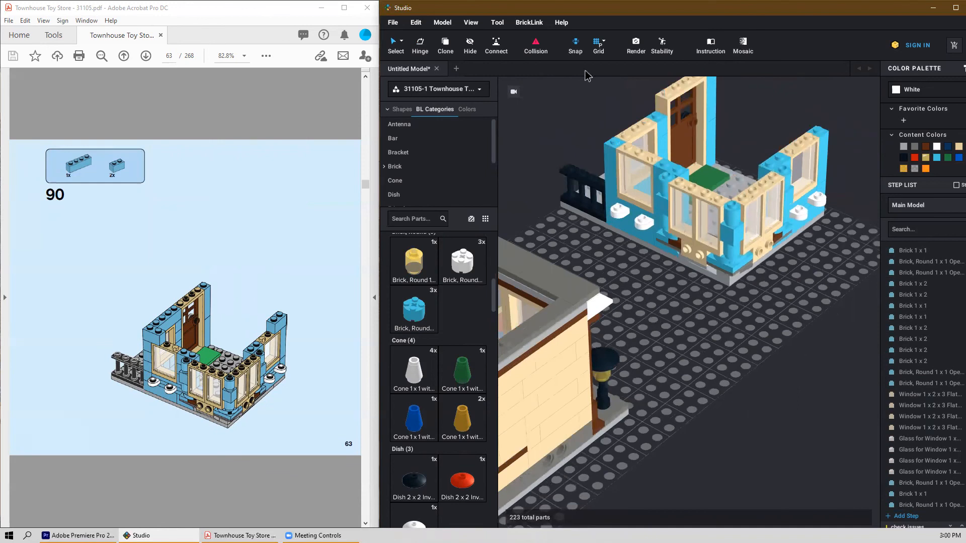
{"action": "scroll", "coordinate": [422, 362], "scroll_direction": "up", "scroll_amount": 10}
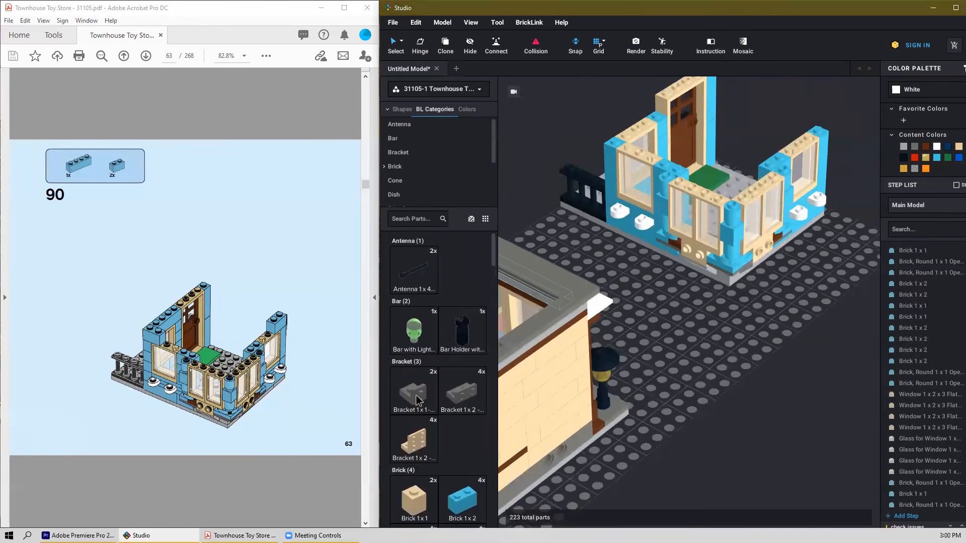
{"action": "scroll", "coordinate": [416, 400], "scroll_direction": "down", "scroll_amount": 1}
{"action": "left_click_drag", "start_coordinate": [462, 498], "coordinate": [646, 117]}
{"action": "left_click", "coordinate": [546, 250]}
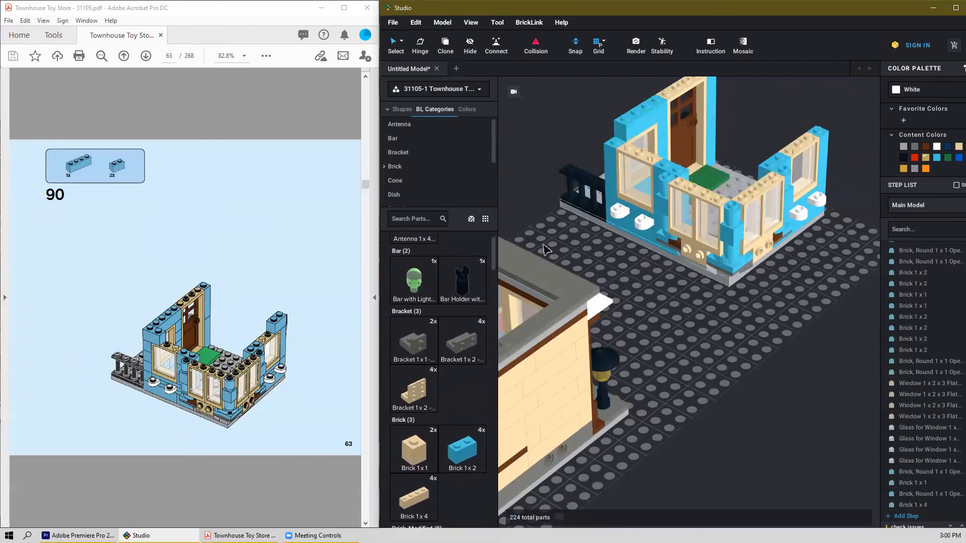
Step: Place two Medium Azure Brick 1 x 2, one on the railing-side wall corner and one on the far end of the opposite window wall
{"action": "left_click_drag", "start_coordinate": [474, 463], "coordinate": [629, 120]}
{"action": "left_click", "coordinate": [625, 131]}
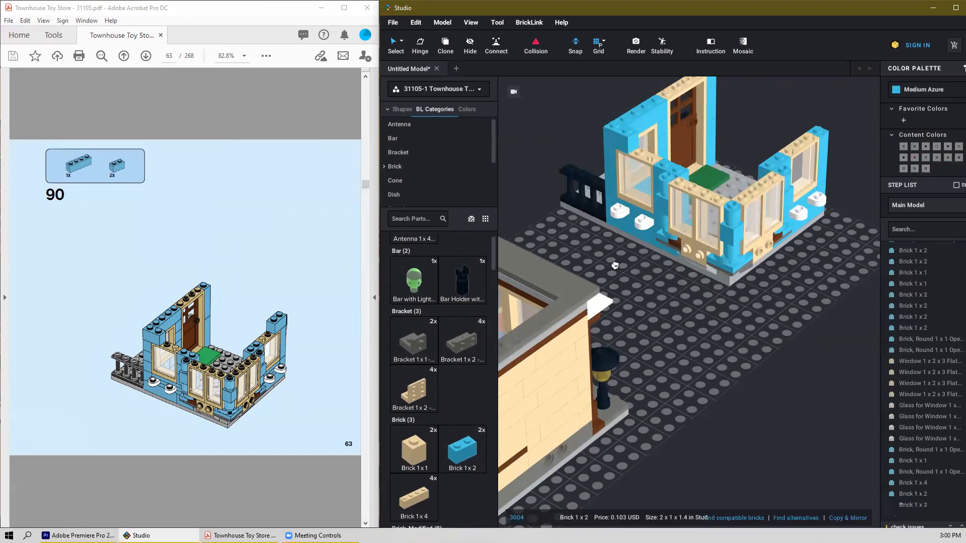
{"action": "left_click", "coordinate": [812, 121]}
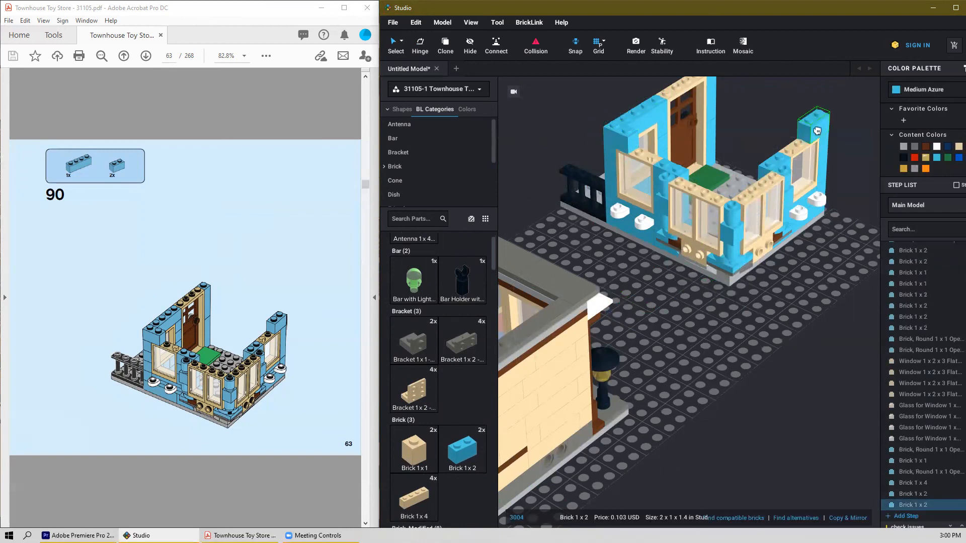
{"action": "key", "text": "Escape"}
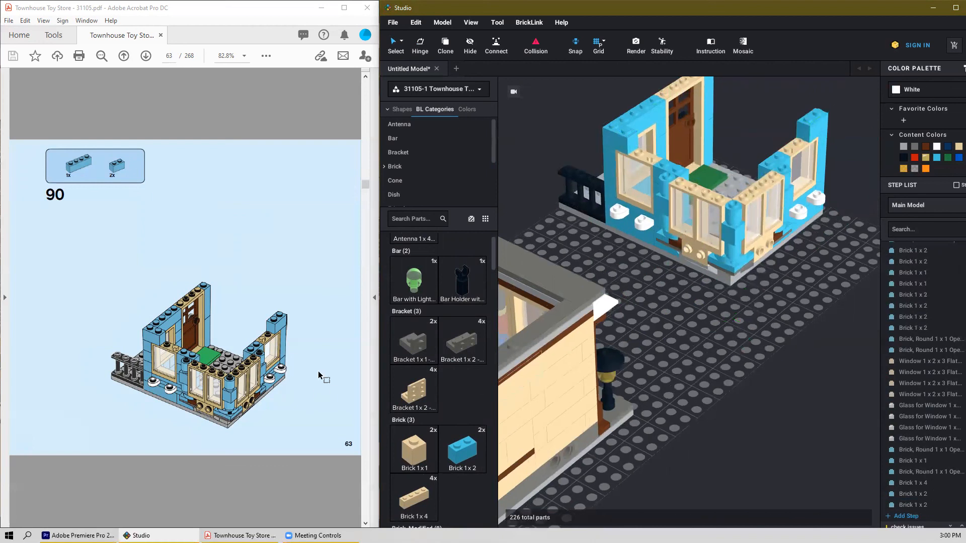
Step: Turn the instructions to page 64 and place a Medium Azure Plate 1 x 1 above the window on each of the two side walls
{"action": "scroll", "coordinate": [296, 373], "scroll_direction": "down", "scroll_amount": 2}
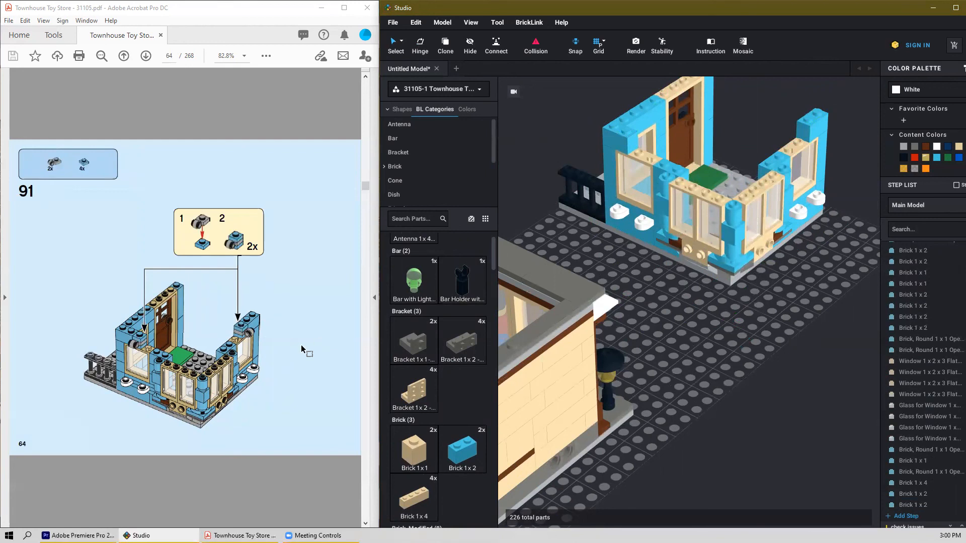
{"action": "scroll", "coordinate": [473, 425], "scroll_direction": "down", "scroll_amount": 8}
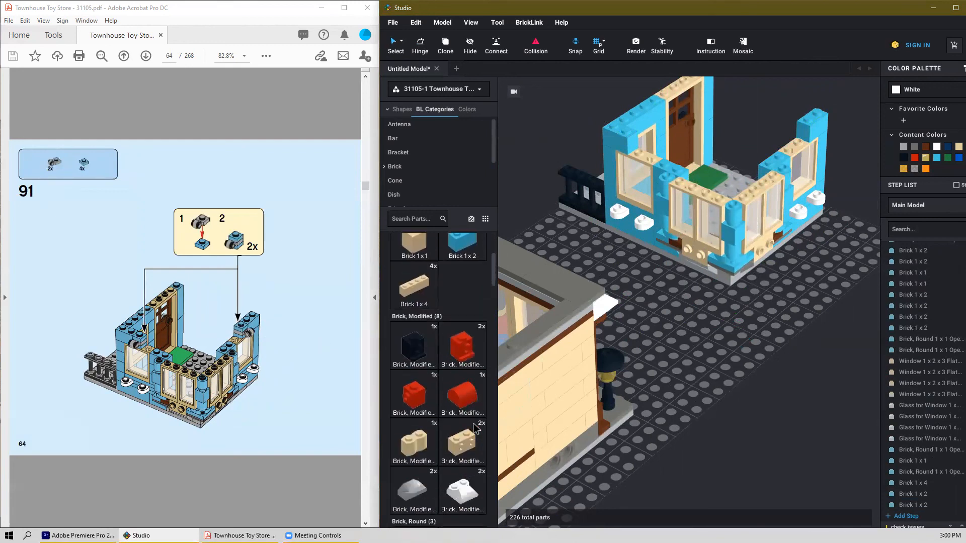
{"action": "scroll", "coordinate": [476, 429], "scroll_direction": "down", "scroll_amount": 15}
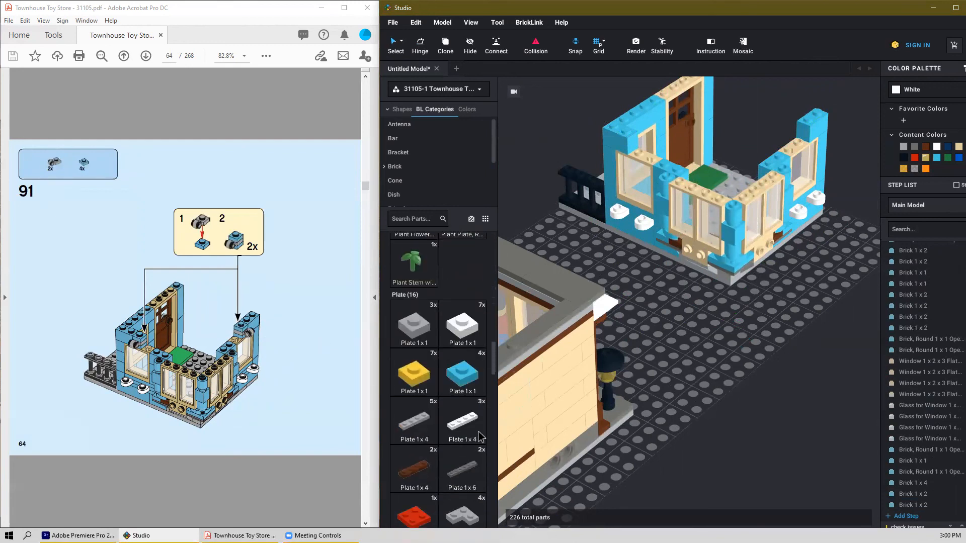
{"action": "left_click_drag", "start_coordinate": [463, 289], "coordinate": [821, 132]}
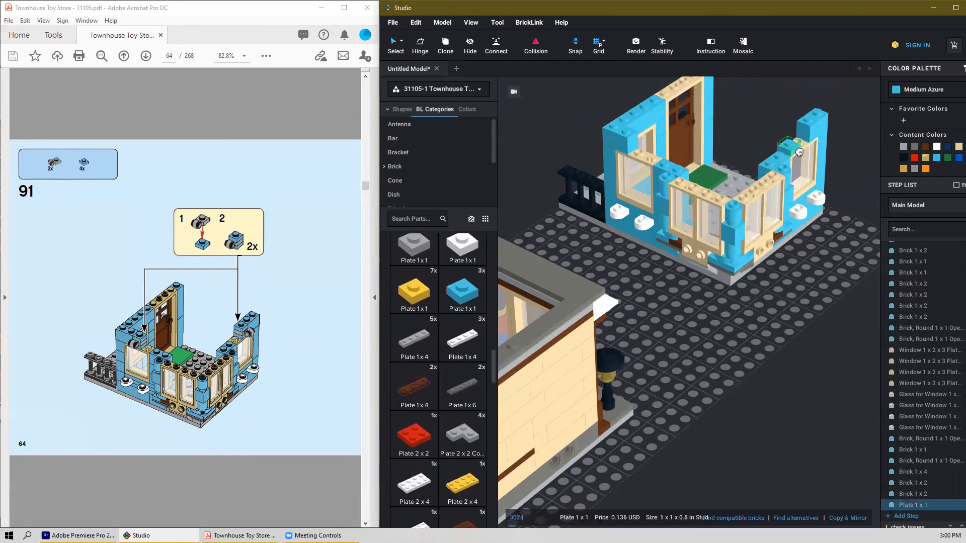
{"action": "left_click", "coordinate": [803, 142]}
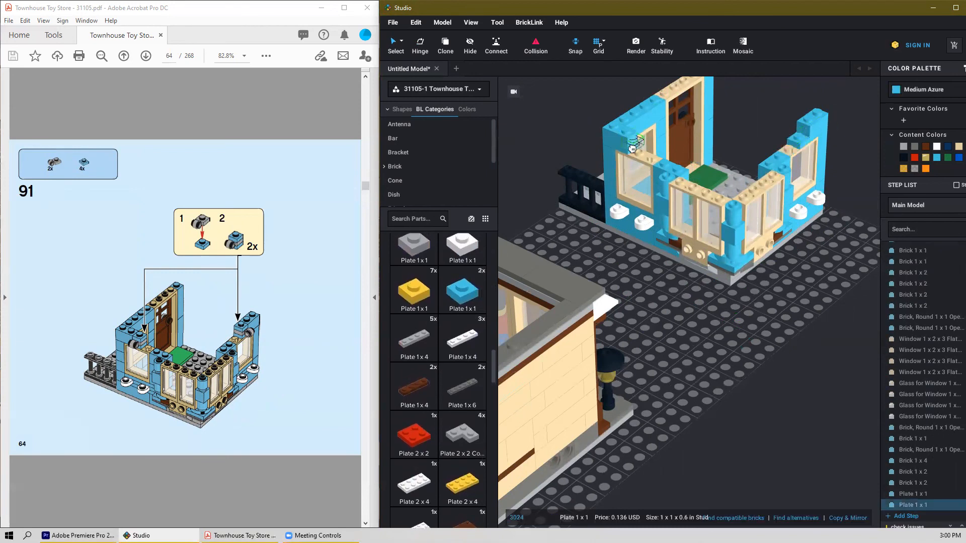
{"action": "key", "text": "Escape"}
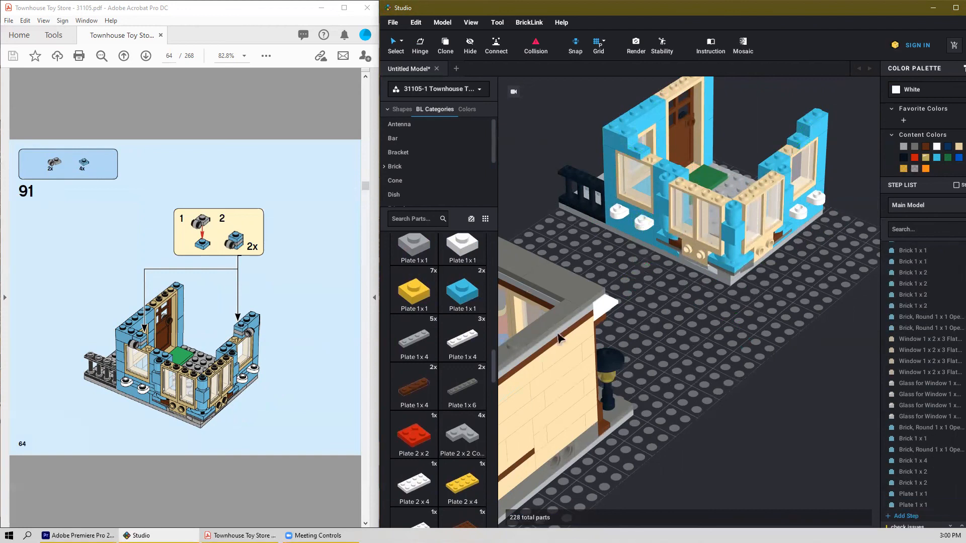
Step: Place a Light Bluish Gray Plate, Modified 1 x 1 with Clip Light on each of the two new 1 x 1 plates, clips facing outward
{"action": "scroll", "coordinate": [453, 449], "scroll_direction": "down", "scroll_amount": 10}
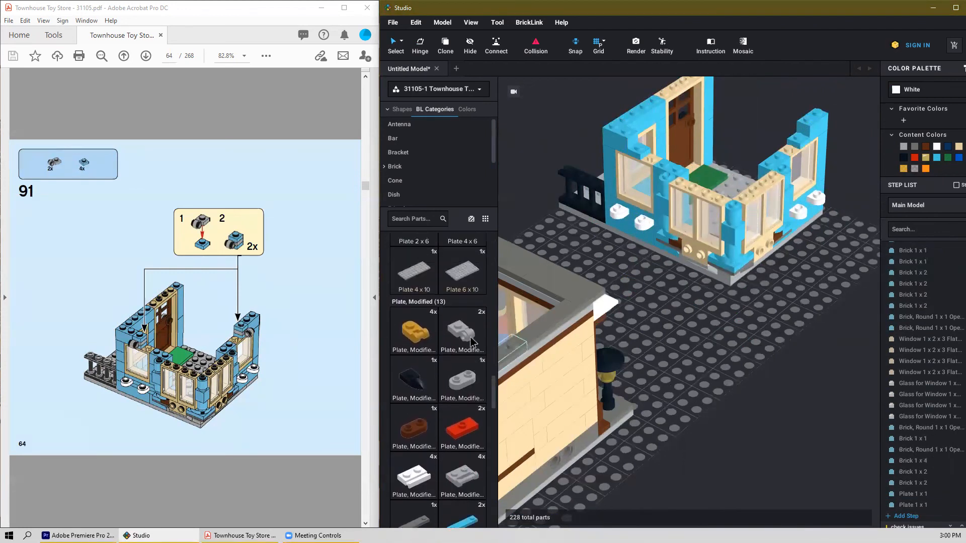
{"action": "left_click", "coordinate": [803, 128]}
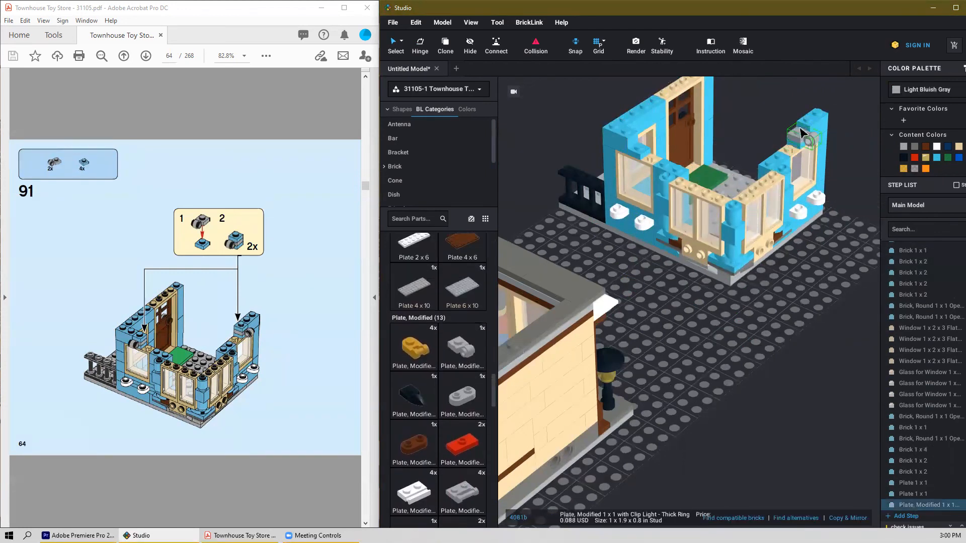
{"action": "left_click", "coordinate": [801, 132]}
{"action": "left_click", "coordinate": [633, 161]}
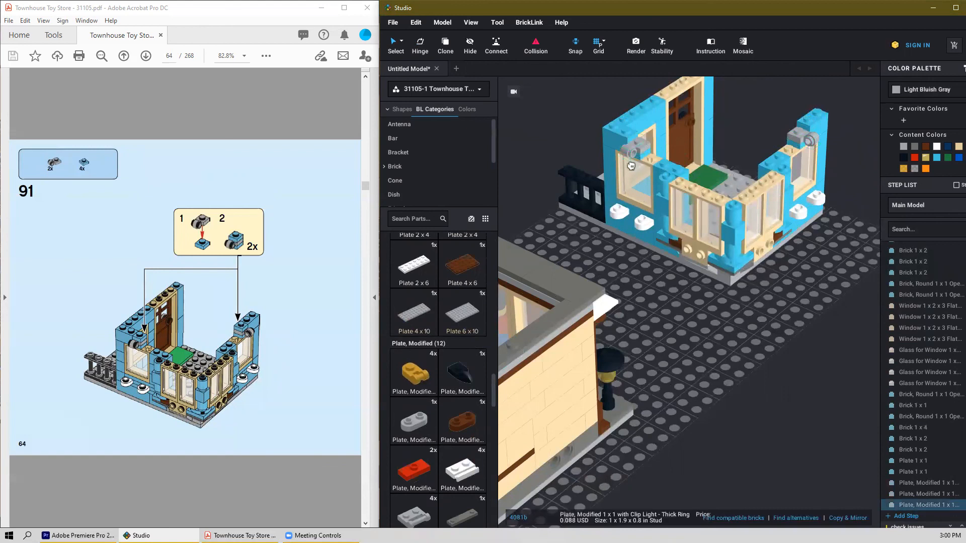
{"action": "scroll", "coordinate": [447, 370], "scroll_direction": "up", "scroll_amount": 5}
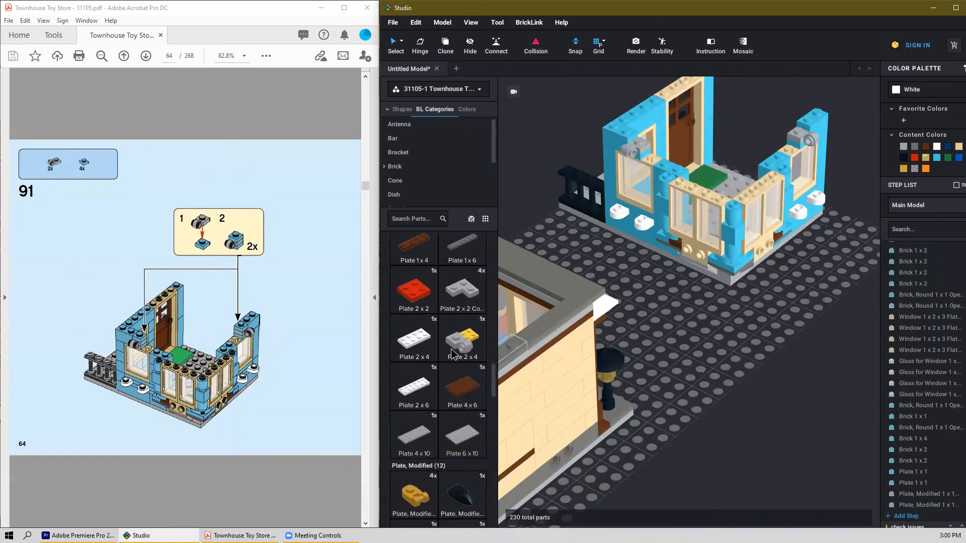
{"action": "key", "text": "Escape"}
Step: Cover each of the two clip plates with a Medium Azure Plate 1 x 1
{"action": "left_click", "coordinate": [468, 292]}
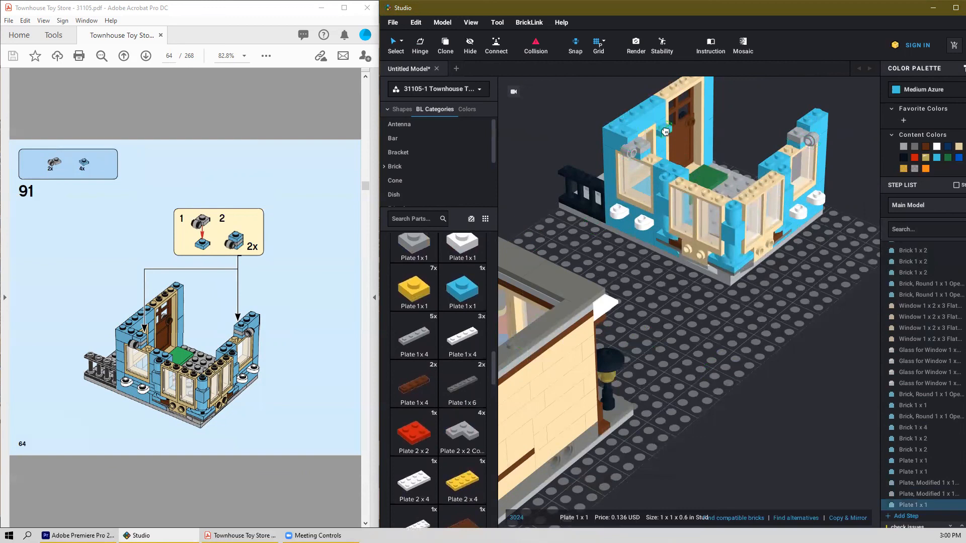
{"action": "left_click", "coordinate": [640, 147]}
{"action": "key", "text": "Escape"}
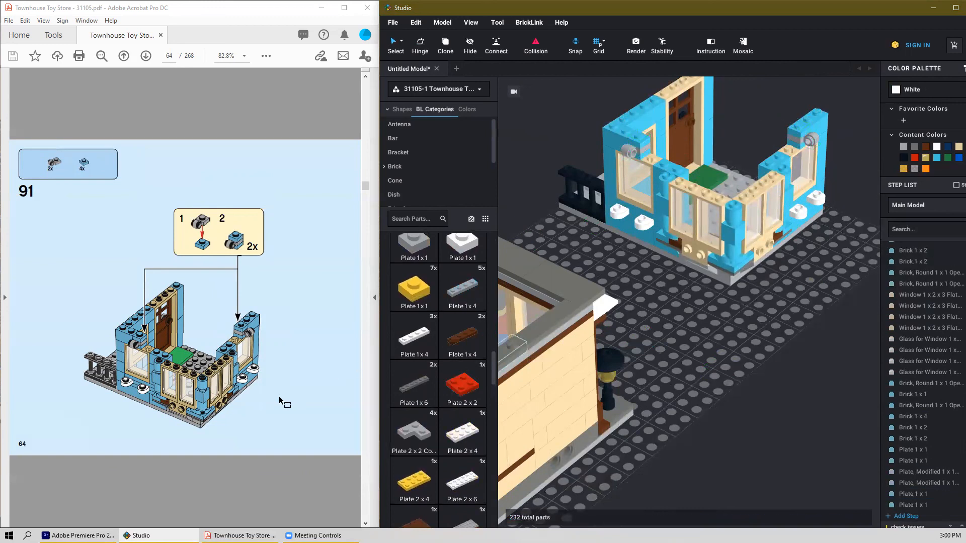
Step: Turn the instructions to page 65 and place a Medium Azure Brick 1 x 2 beside the clip stack on each side wall, toward the bay
{"action": "scroll", "coordinate": [280, 401], "scroll_direction": "down", "scroll_amount": 2}
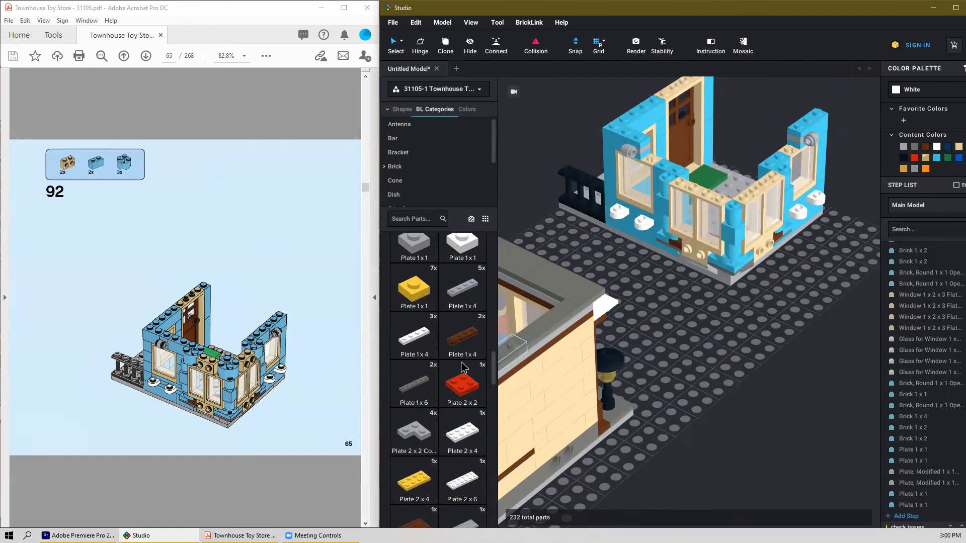
{"action": "scroll", "coordinate": [464, 367], "scroll_direction": "up", "scroll_amount": 15}
{"action": "scroll", "coordinate": [427, 356], "scroll_direction": "up", "scroll_amount": 10}
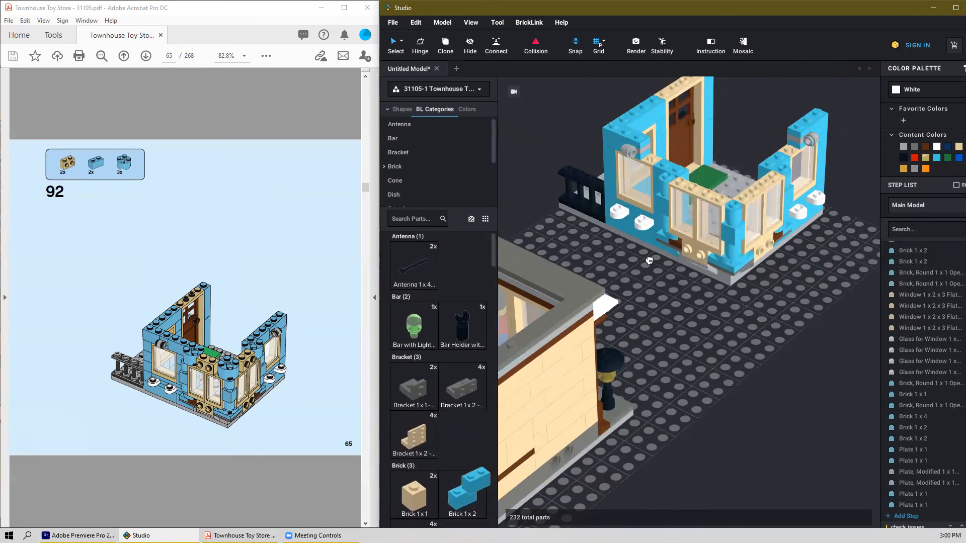
{"action": "left_click", "coordinate": [774, 148]}
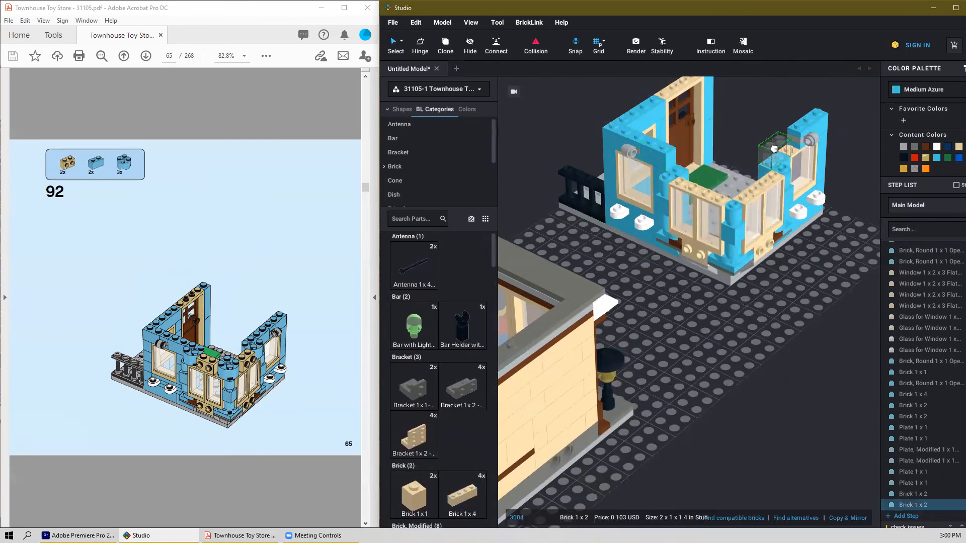
{"action": "key", "text": "Escape"}
Step: Place three Medium Azure Bricks, Round 2 x 2 with Axle Hole, one on top of each corner column of the bay
{"action": "scroll", "coordinate": [448, 438], "scroll_direction": "down", "scroll_amount": 10}
{"action": "scroll", "coordinate": [472, 401], "scroll_direction": "up", "scroll_amount": 3}
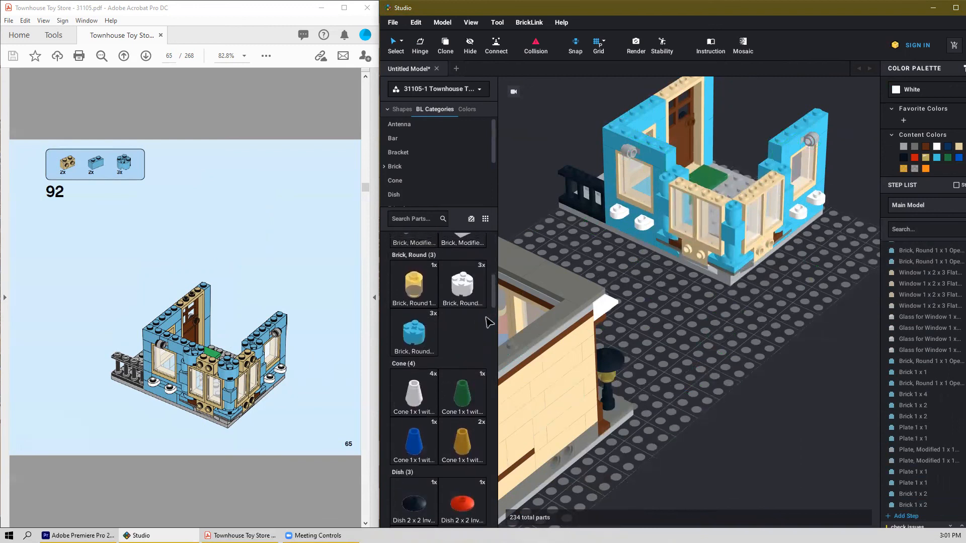
{"action": "left_click", "coordinate": [420, 341]}
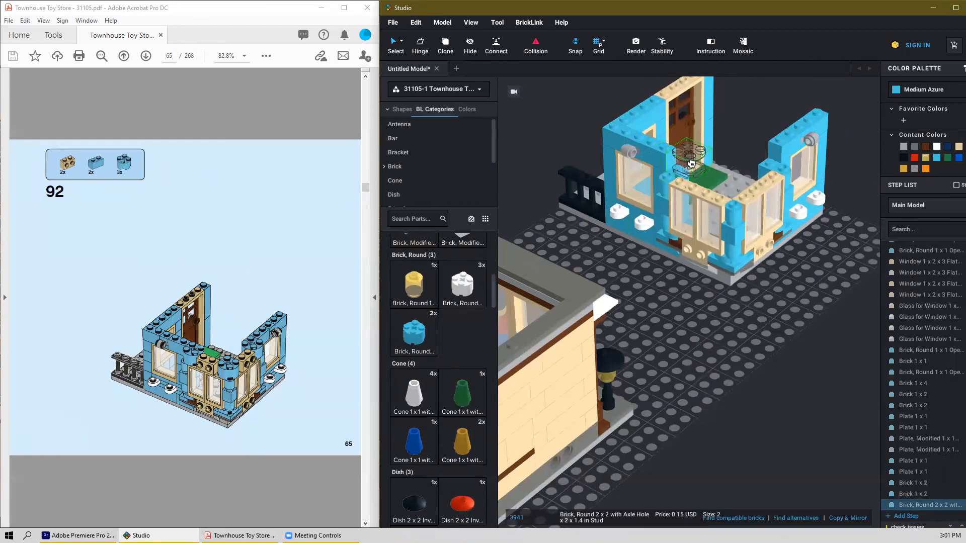
{"action": "left_click", "coordinate": [683, 161]}
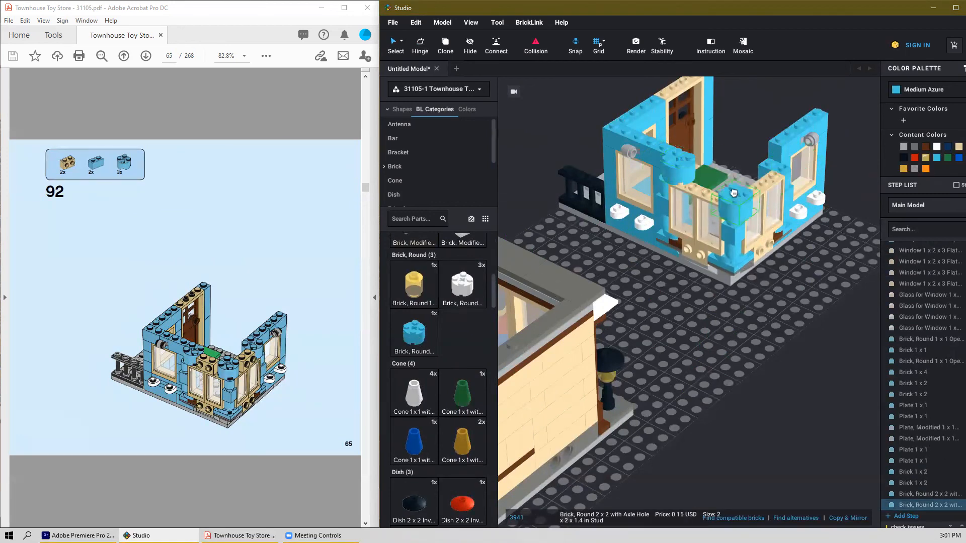
{"action": "left_click", "coordinate": [738, 182]}
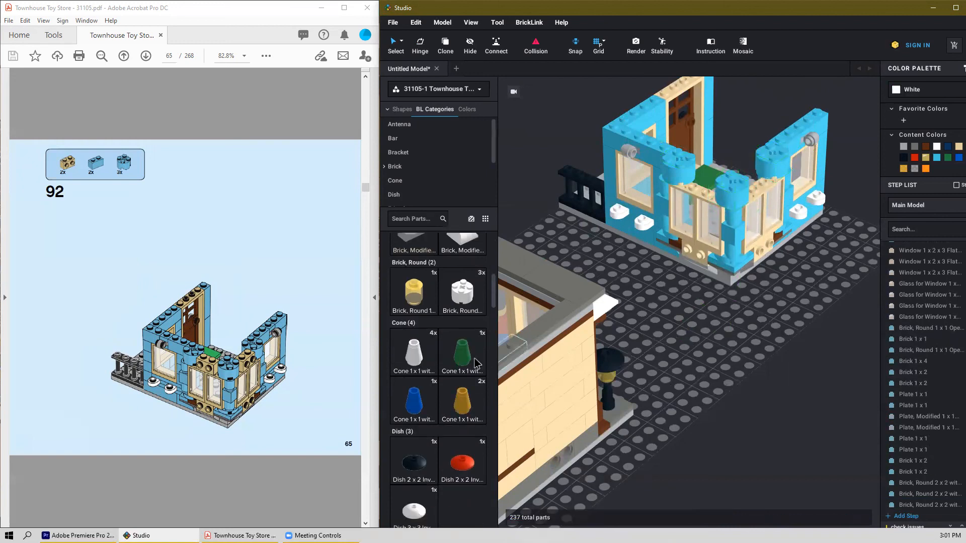
Step: Place a Tan Brick, Modified 1 x 2 with Studs on 1 Side above each of the two bay windows, studs facing outward
{"action": "scroll", "coordinate": [450, 428], "scroll_direction": "down", "scroll_amount": 10}
{"action": "scroll", "coordinate": [450, 428], "scroll_direction": "down", "scroll_amount": 15}
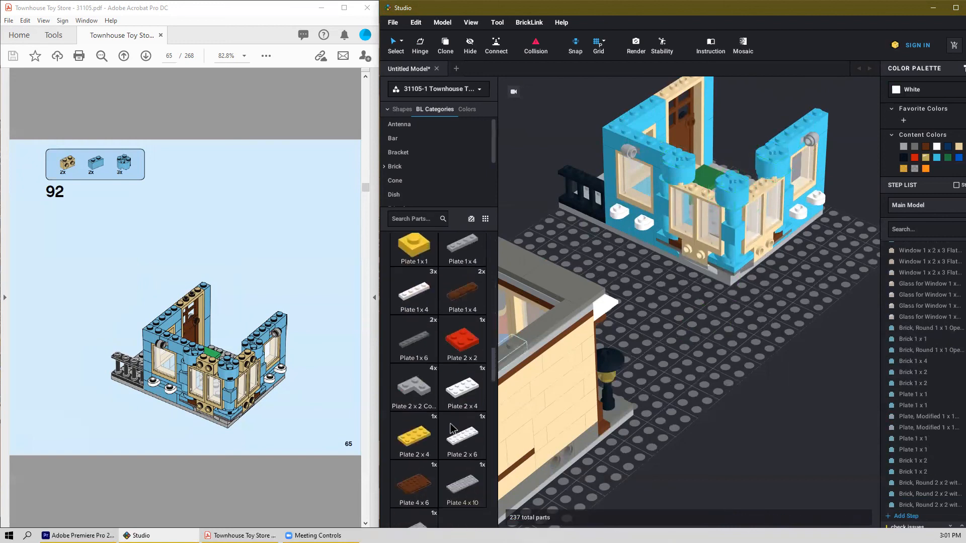
{"action": "scroll", "coordinate": [450, 439], "scroll_direction": "down", "scroll_amount": 15}
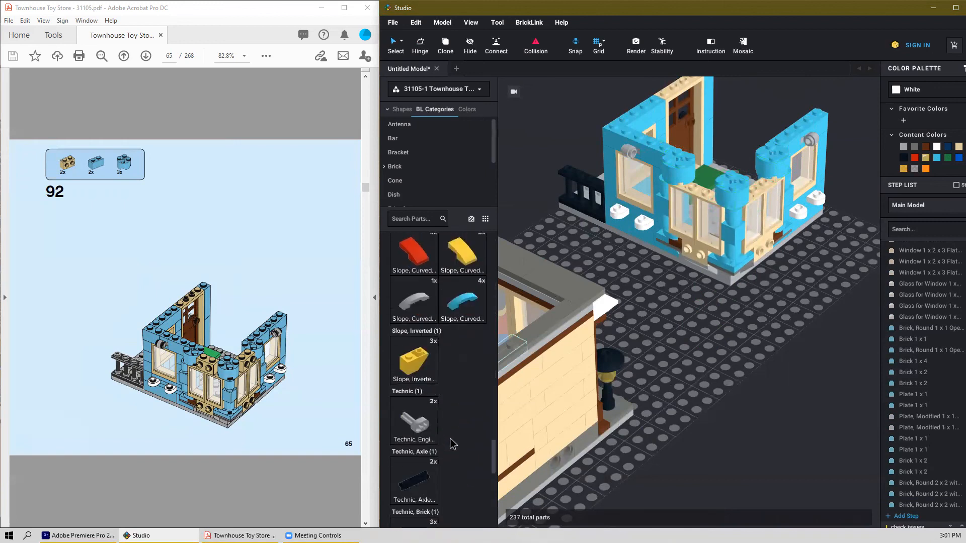
{"action": "scroll", "coordinate": [454, 449], "scroll_direction": "up", "scroll_amount": 12}
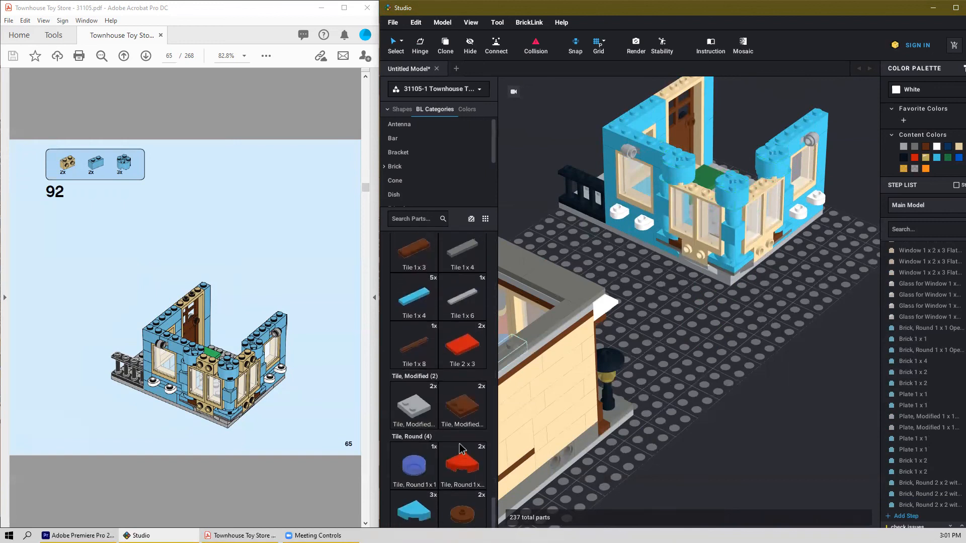
{"action": "scroll", "coordinate": [466, 414], "scroll_direction": "up", "scroll_amount": 12}
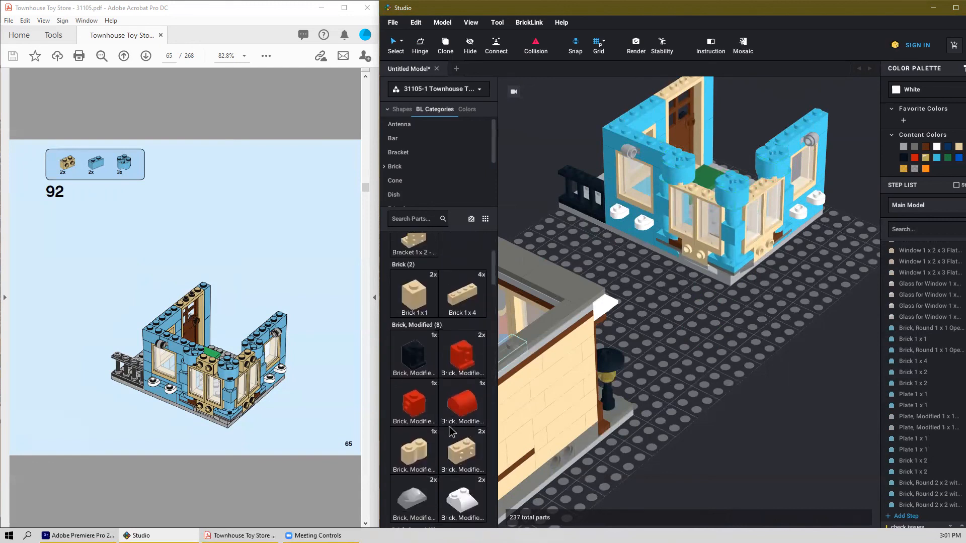
{"action": "left_click_drag", "start_coordinate": [473, 395], "coordinate": [713, 182]}
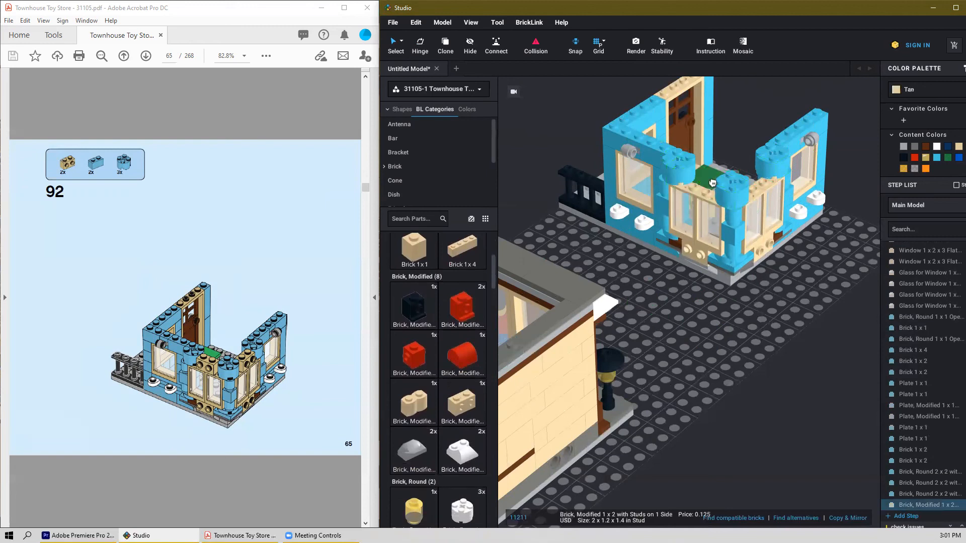
{"action": "left_click", "coordinate": [705, 178]}
{"action": "key", "text": "Right"}
{"action": "left_click", "coordinate": [764, 166]}
Step: Turn the instructions to page 66 and place one White Cone 1 x 1 with Top Groove on the empty baseplate in front of the house
{"action": "scroll", "coordinate": [299, 366], "scroll_direction": "down", "scroll_amount": 2}
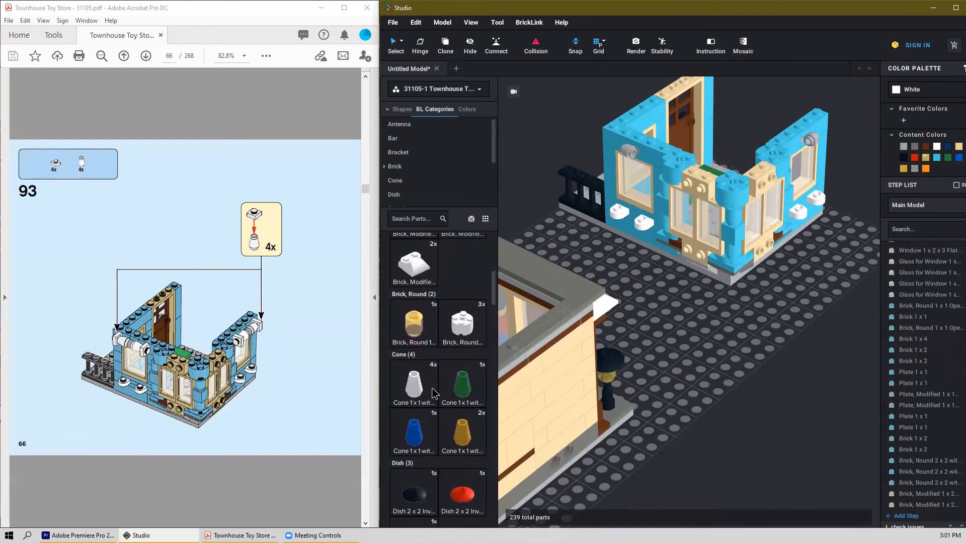
{"action": "left_click", "coordinate": [435, 394]}
{"action": "left_click", "coordinate": [725, 326]}
{"action": "right_click_drag", "start_coordinate": [688, 345], "coordinate": [684, 346]}
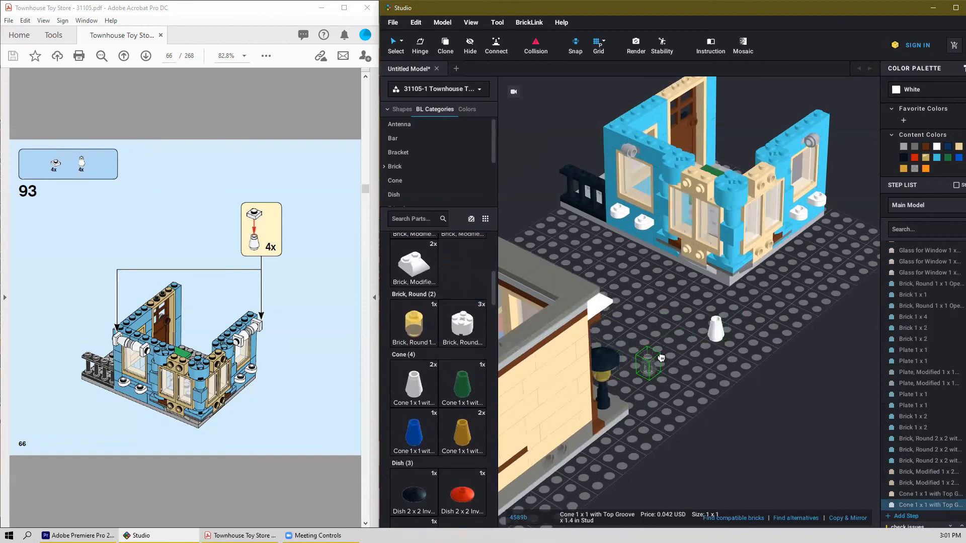
{"action": "key", "text": "Escape"}
Step: Place a White Plate 1 x 1 on top of the loose white cone
{"action": "scroll", "coordinate": [463, 416], "scroll_direction": "down", "scroll_amount": 5}
{"action": "scroll", "coordinate": [462, 415], "scroll_direction": "down", "scroll_amount": 10}
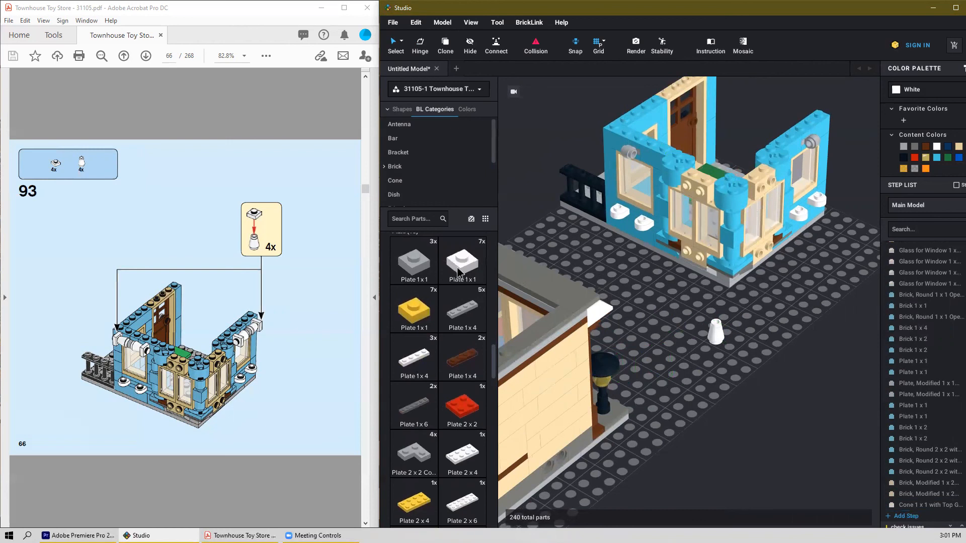
{"action": "left_click", "coordinate": [458, 272]}
{"action": "left_click", "coordinate": [716, 322]}
Step: Copy the cone-and-plate pair three times, attaching one copy to the railing-side wall's clip and two to opposite ends of the other wall's clip
{"action": "right_click_drag", "start_coordinate": [762, 347], "coordinate": [677, 340]}
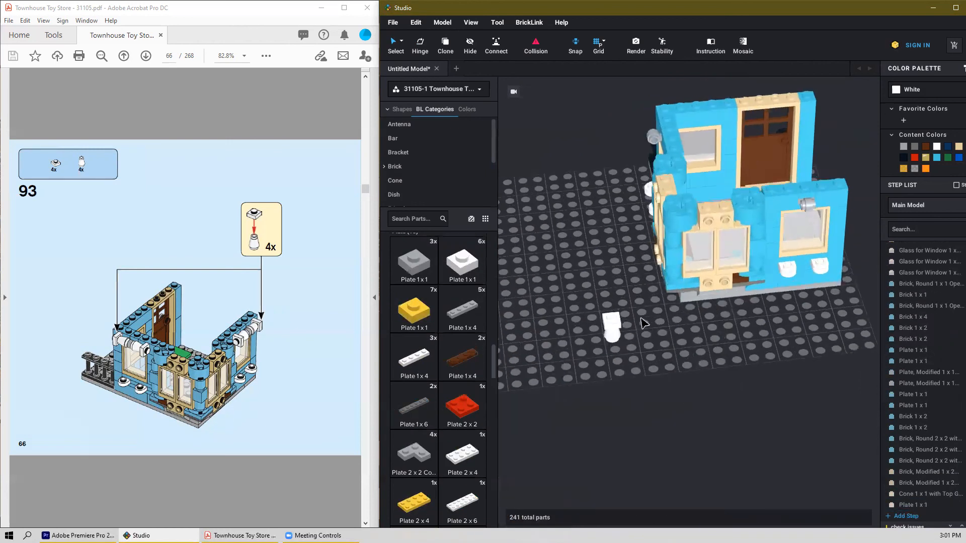
{"action": "left_click_drag", "start_coordinate": [644, 323], "coordinate": [577, 375]}
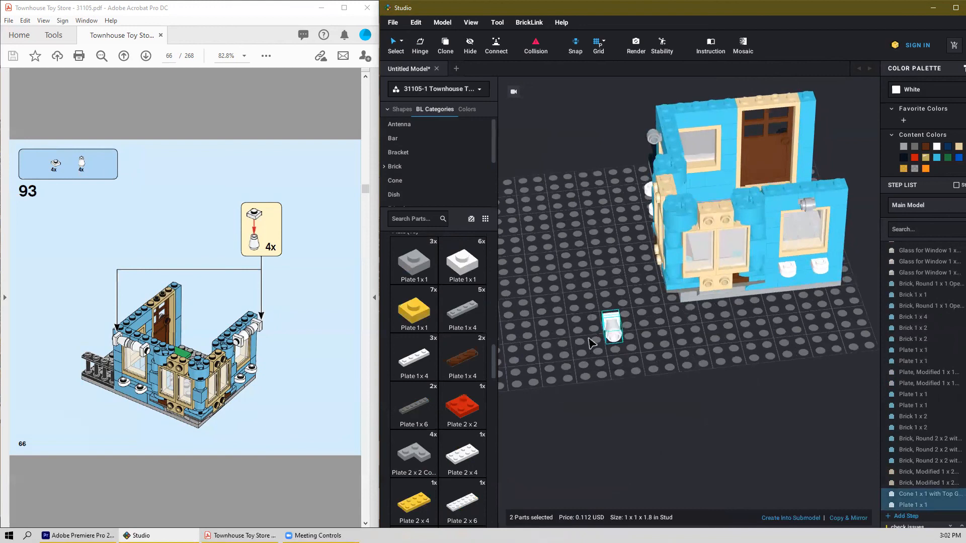
{"action": "key", "text": "ctrl+c"}
{"action": "key", "text": "ctrl+v"}
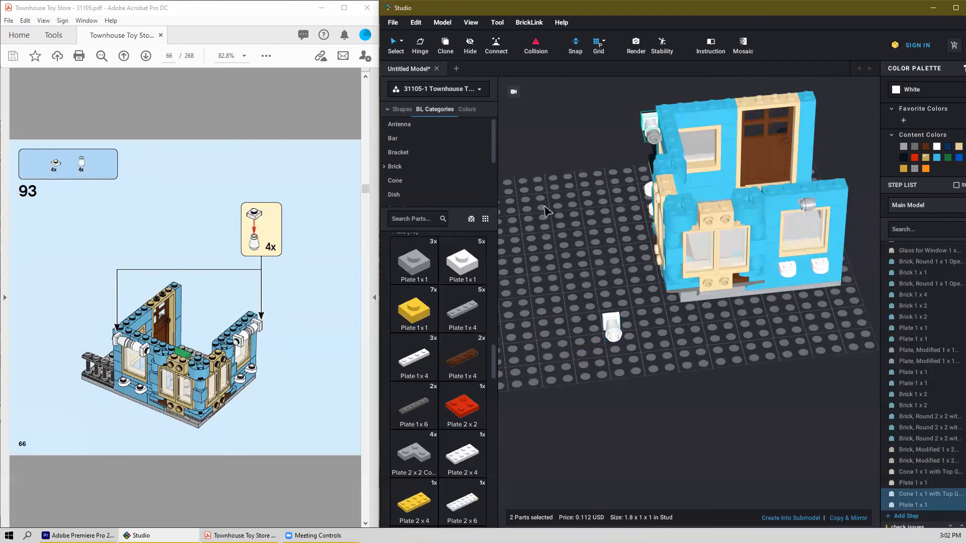
{"action": "key", "text": "ctrl+v"}
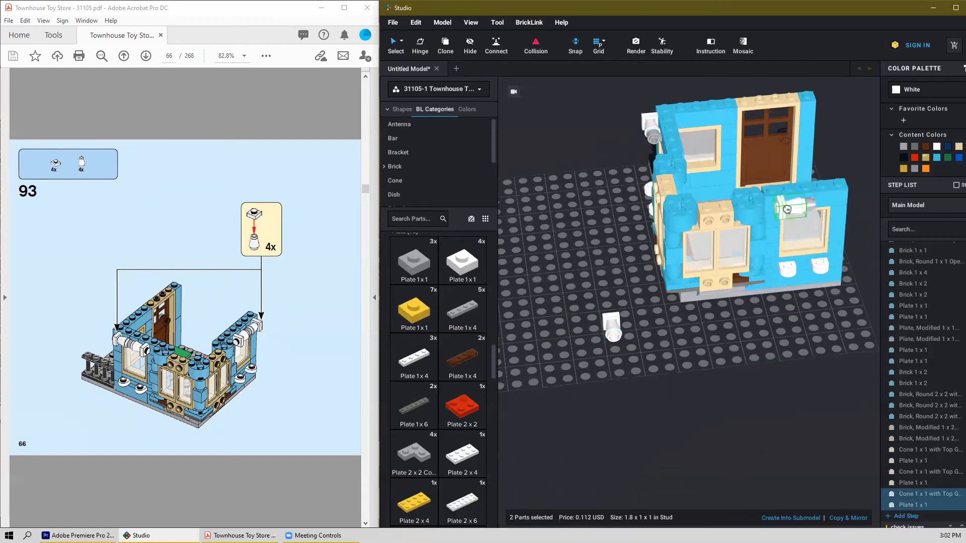
{"action": "key", "text": "ctrl+v"}
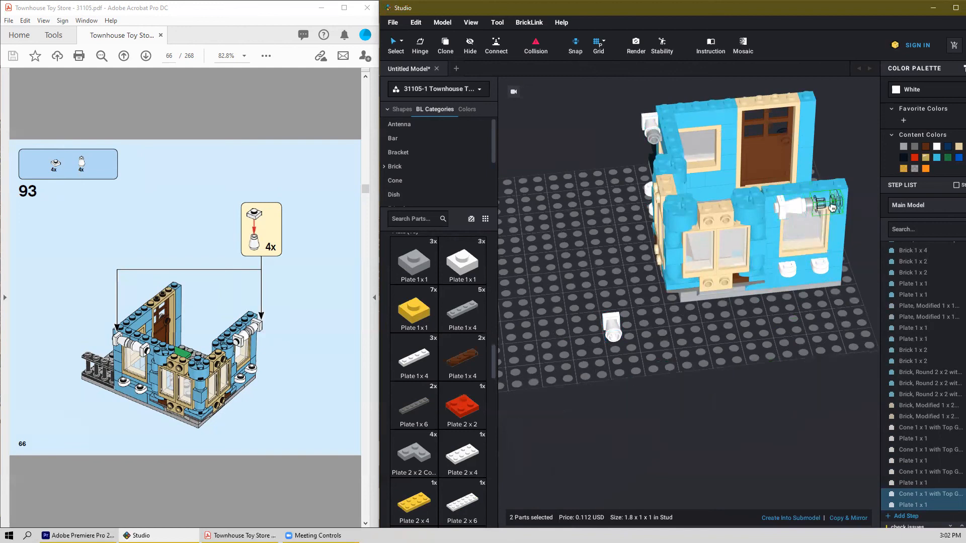
Step: Rotate the original cone-and-plate pair and attach it to the free end of the clip on the railing-side wall
{"action": "left_click", "coordinate": [613, 328]}
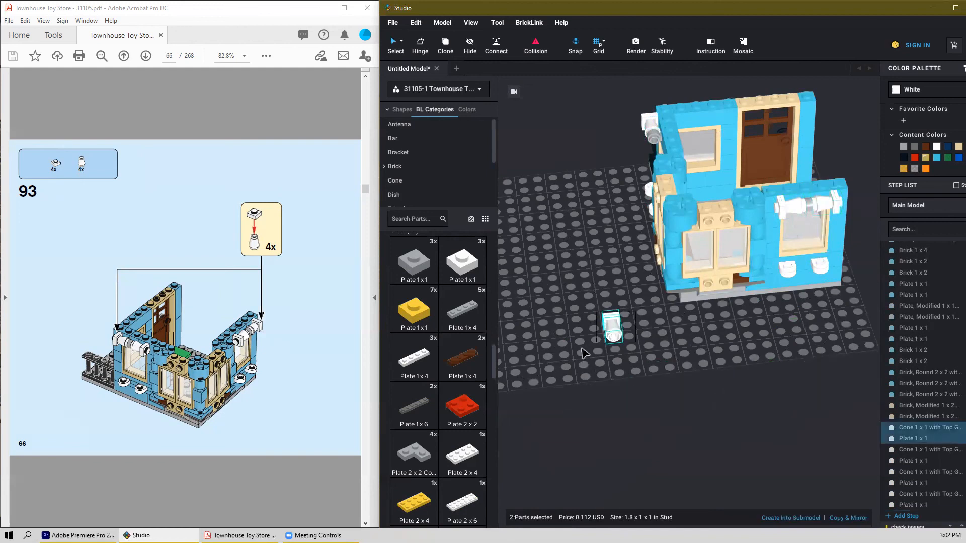
{"action": "key", "text": "Right"}
{"action": "key", "text": "Right"}
{"action": "right_click_drag", "start_coordinate": [564, 326], "coordinate": [656, 324]}
{"action": "left_click_drag", "start_coordinate": [698, 355], "coordinate": [634, 176]}
{"action": "left_click", "coordinate": [637, 305]}
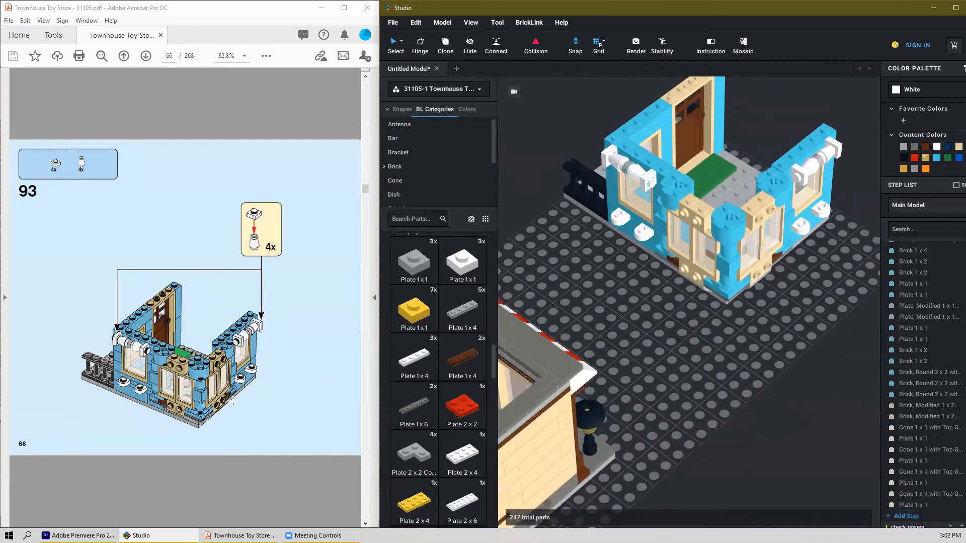
Step: Turn the instructions to page 67 and place a Yellow Plate 2 x 4 above the door, overhanging the entrance
{"action": "scroll", "coordinate": [235, 401], "scroll_direction": "down", "scroll_amount": 2}
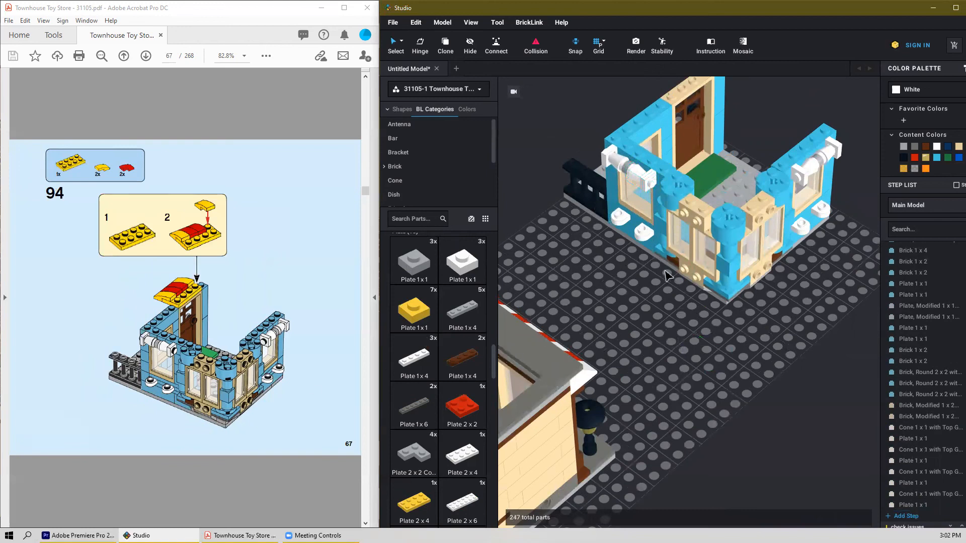
{"action": "right_click_drag", "start_coordinate": [599, 282], "coordinate": [652, 290]}
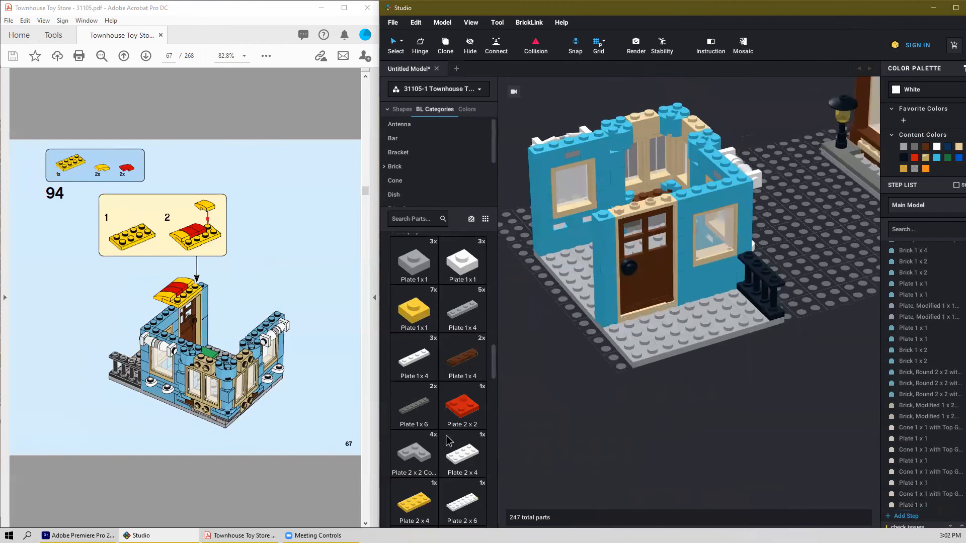
{"action": "left_click", "coordinate": [414, 503]}
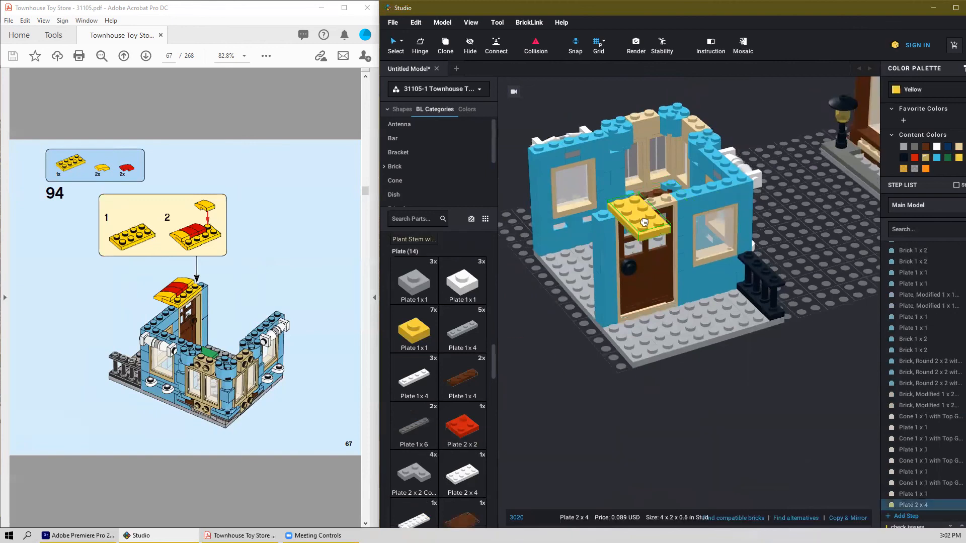
{"action": "left_click", "coordinate": [648, 215]}
{"action": "key", "text": "Escape"}
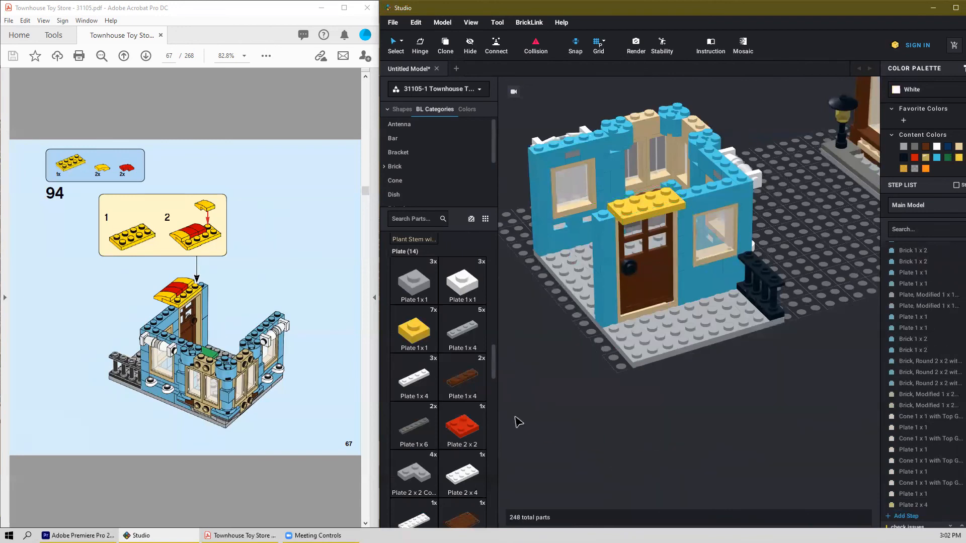
Step: Pick a Yellow Slope, Curved 2 x 1 No Studs and position it at one end of the yellow plate above the door
{"action": "scroll", "coordinate": [425, 442], "scroll_direction": "down", "scroll_amount": 2}
{"action": "scroll", "coordinate": [425, 442], "scroll_direction": "down", "scroll_amount": 10}
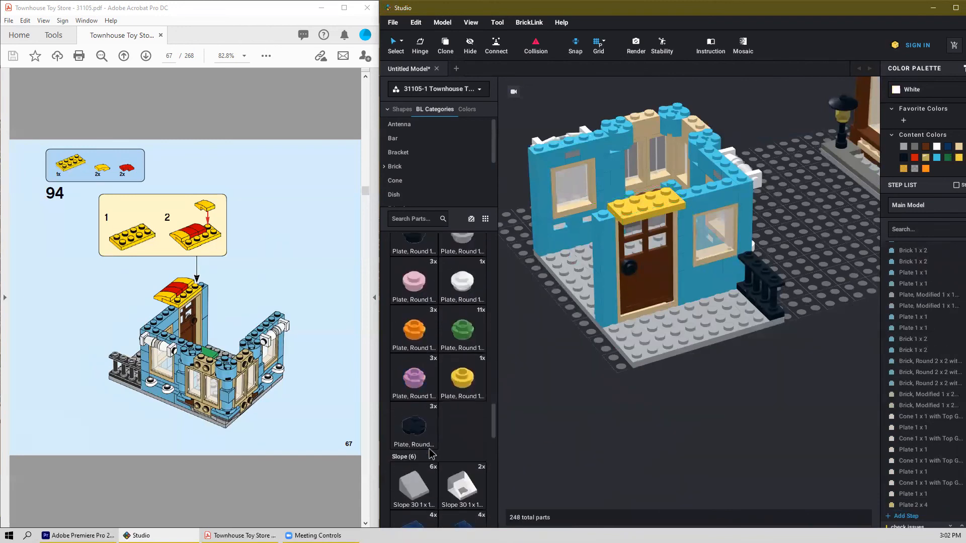
{"action": "scroll", "coordinate": [427, 471], "scroll_direction": "down", "scroll_amount": 3}
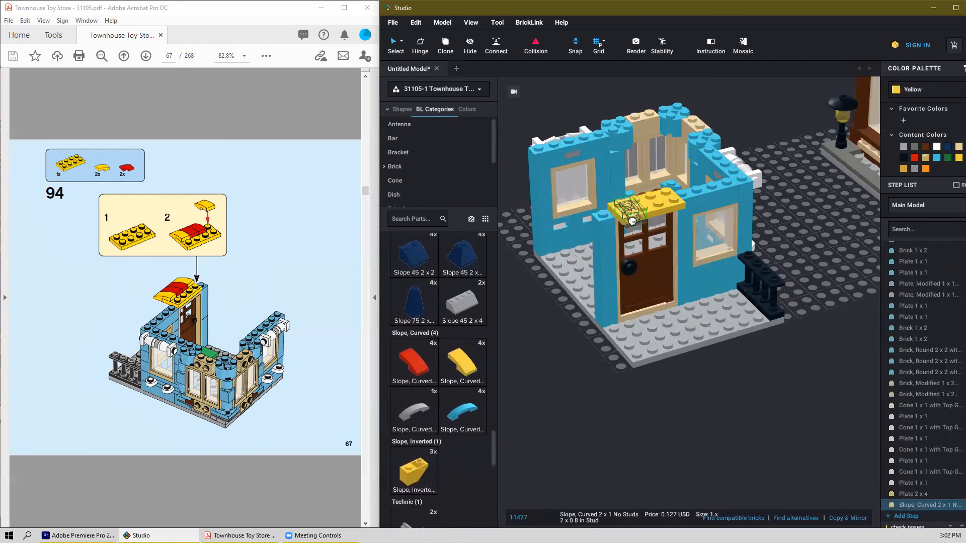
Step: Place two yellow 2 x 1 curved slopes at opposite ends of the yellow plate above the door
{"action": "left_click", "coordinate": [630, 222]}
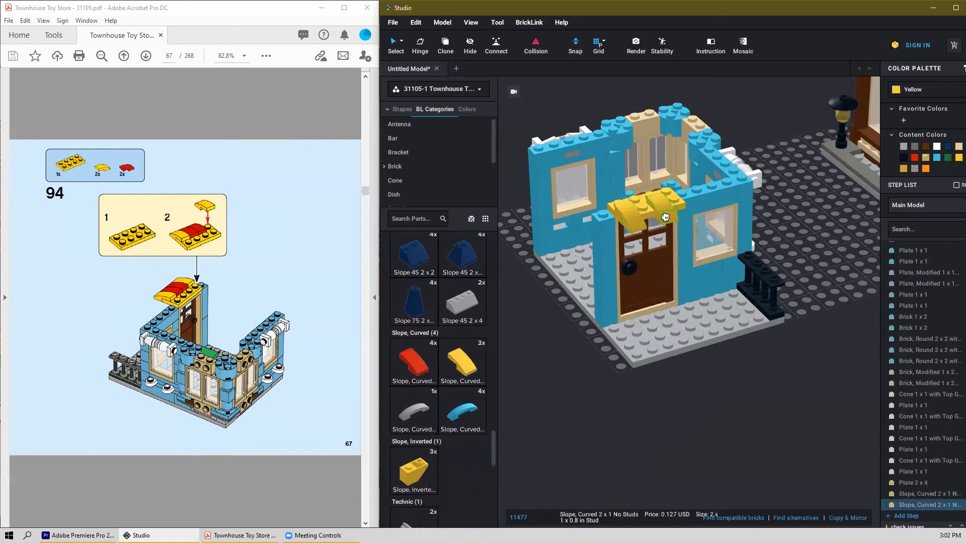
{"action": "left_click", "coordinate": [675, 217]}
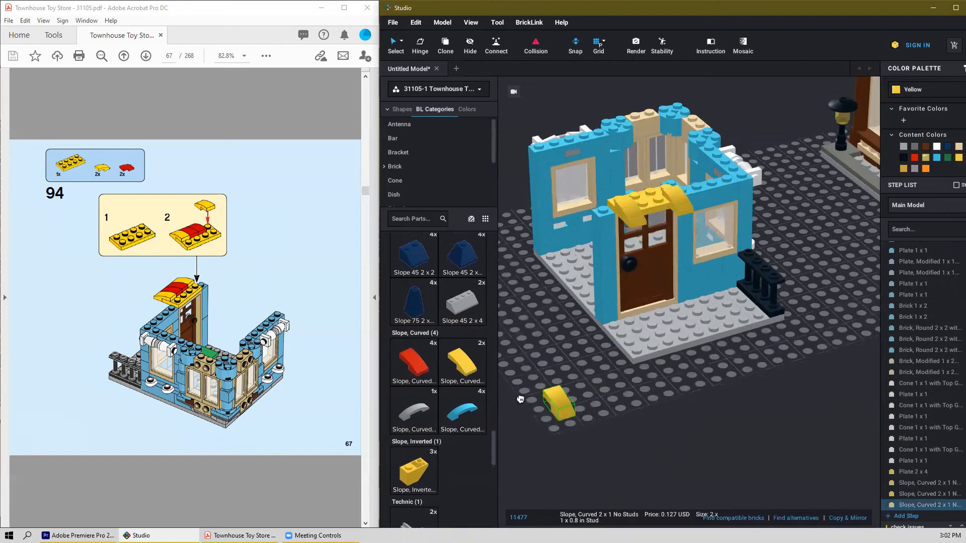
{"action": "key", "text": "Escape"}
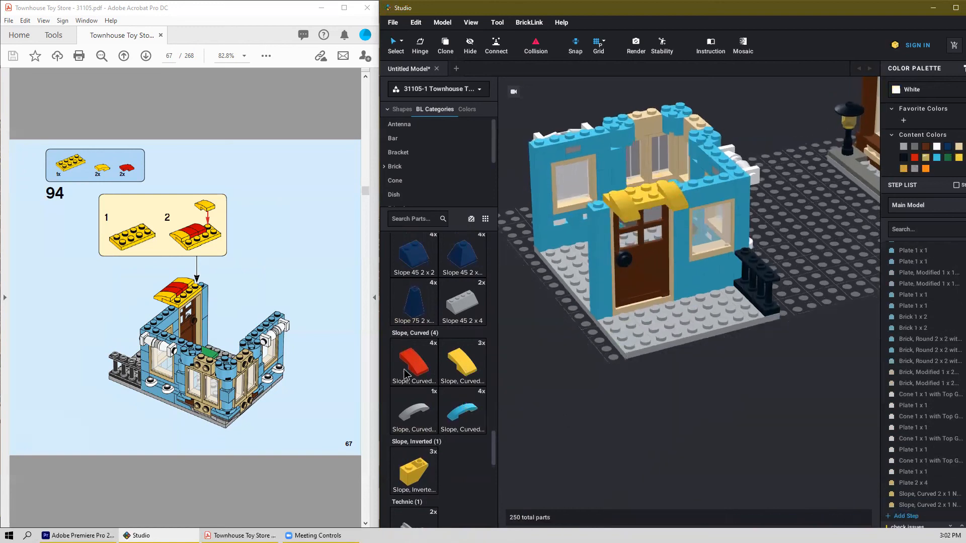
Step: Fill the middle of the door awning with two red 2 x 1 curved slopes
{"action": "left_click", "coordinate": [418, 361]}
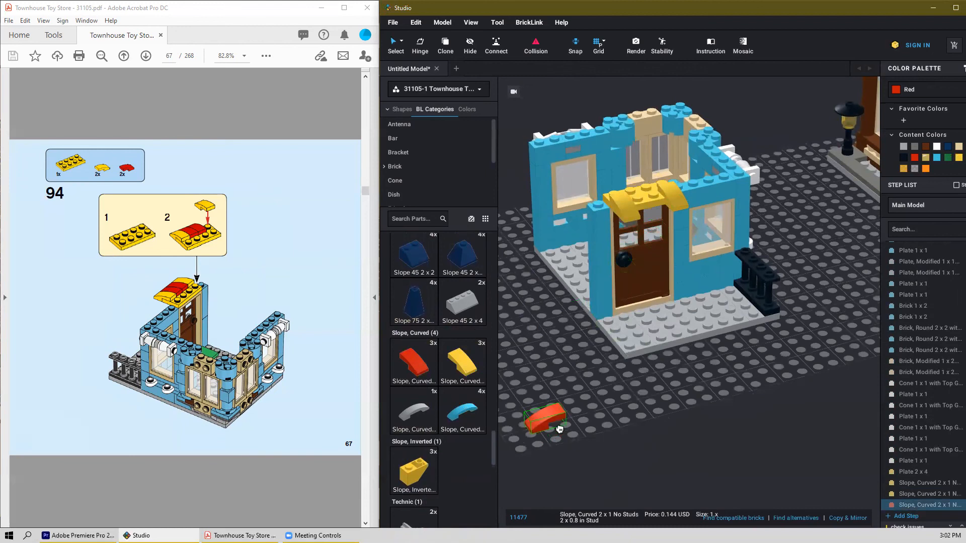
{"action": "left_click", "coordinate": [653, 207]}
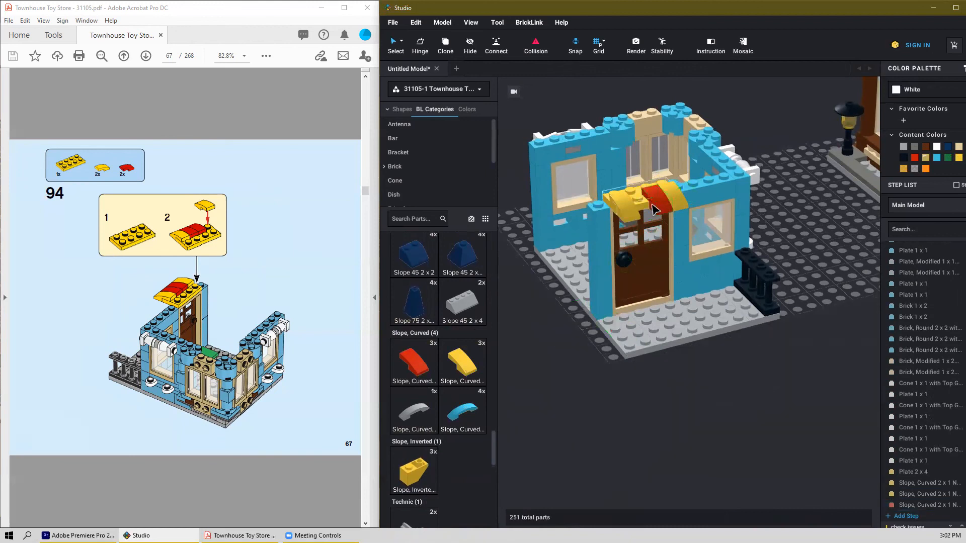
{"action": "key", "text": "Escape"}
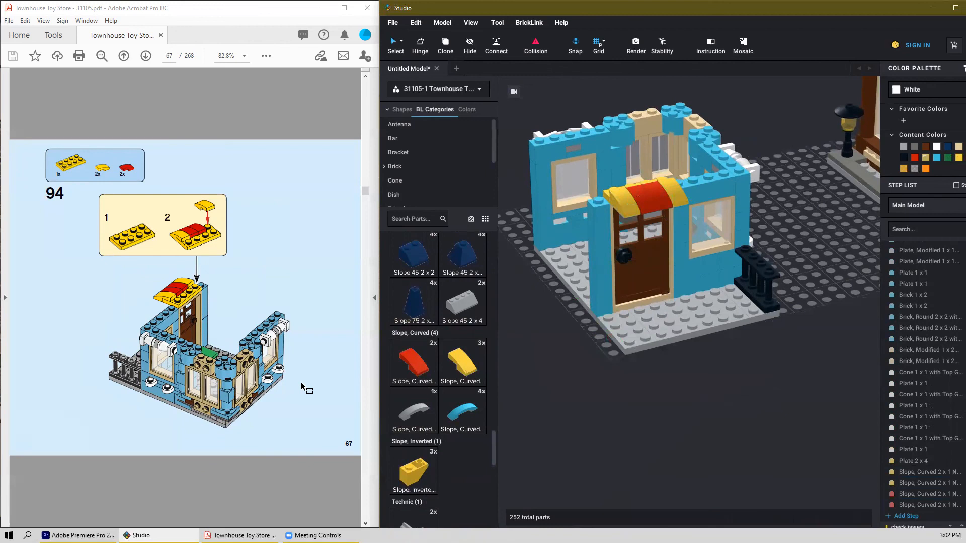
Step: Advance the instructions to step 95 and place white 1 x 1 plates on the door pillar and the far end of the opposite wall
{"action": "scroll", "coordinate": [301, 382], "scroll_direction": "down", "scroll_amount": 1}
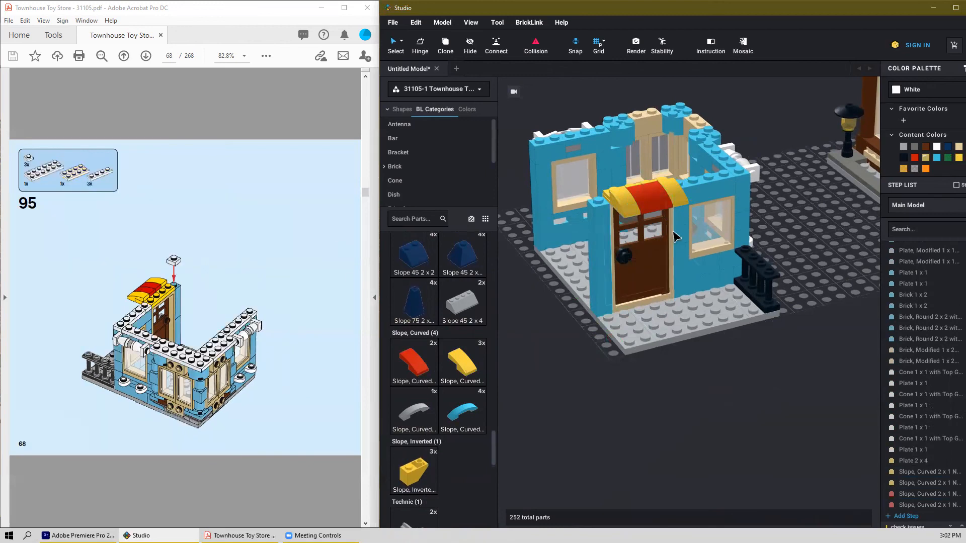
{"action": "scroll", "coordinate": [433, 398], "scroll_direction": "up", "scroll_amount": 10}
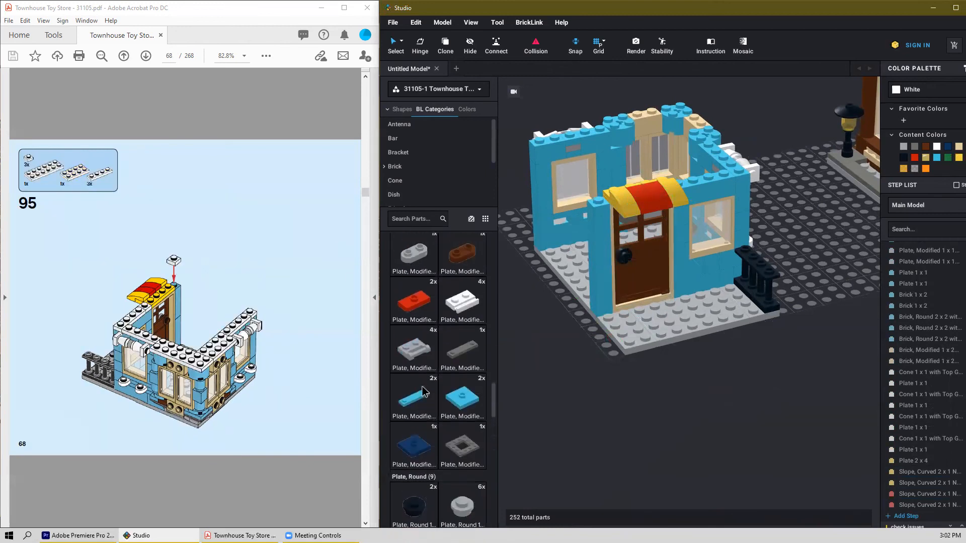
{"action": "scroll", "coordinate": [420, 393], "scroll_direction": "up", "scroll_amount": 6}
{"action": "left_click", "coordinate": [462, 307]}
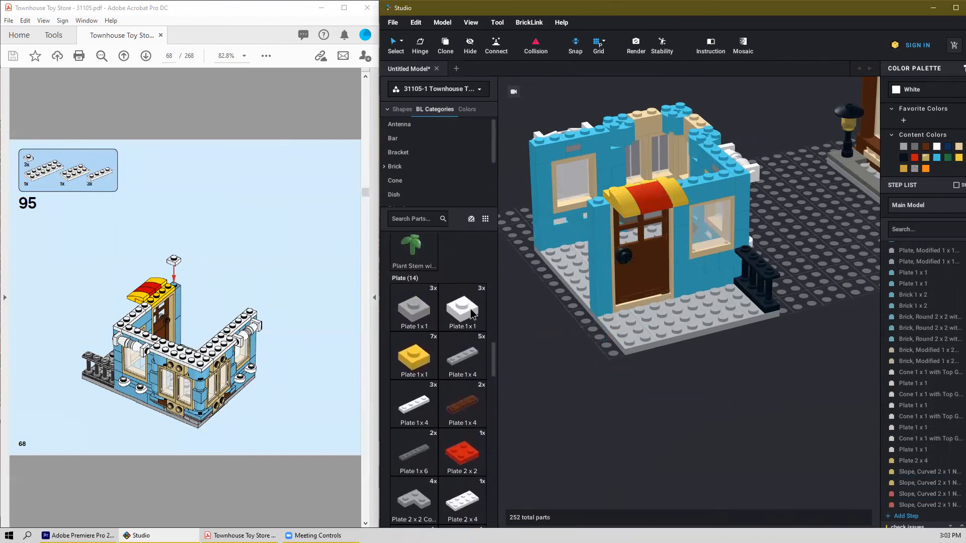
{"action": "left_click", "coordinate": [593, 210]}
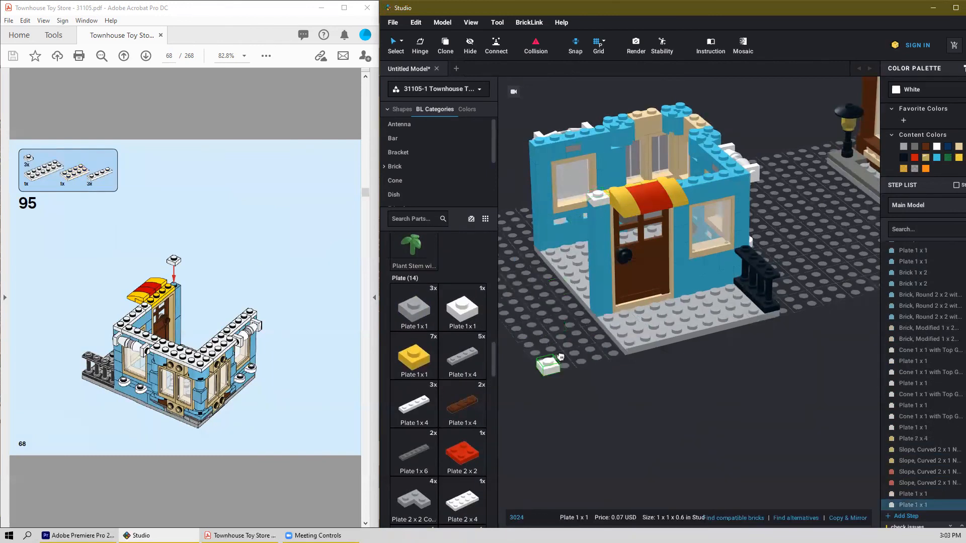
{"action": "left_click", "coordinate": [543, 145]}
{"action": "key", "text": "Escape"}
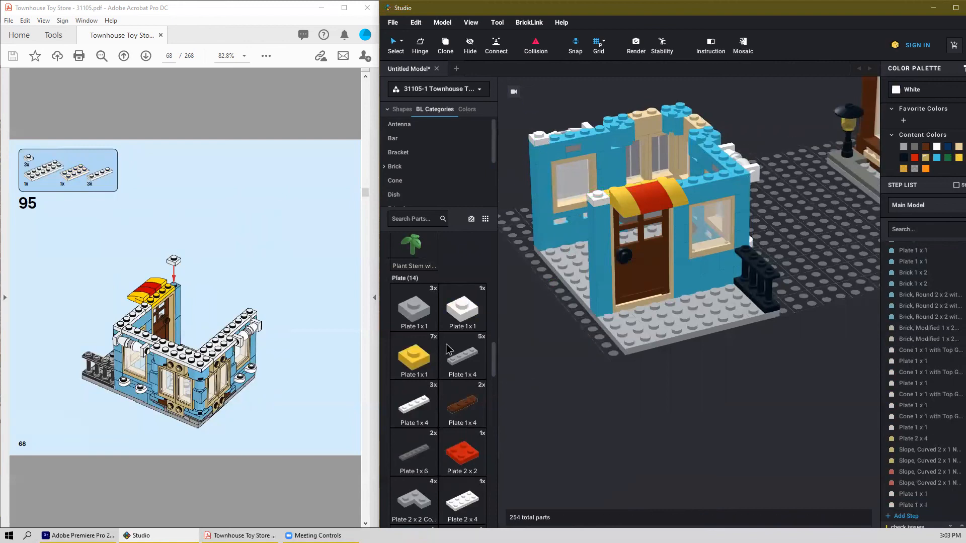
Step: Place a third white 1 x 1 plate on the door wall, just beside the awning on the window side
{"action": "left_click", "coordinate": [463, 309]}
{"action": "right_click_drag", "start_coordinate": [698, 163], "coordinate": [674, 174]}
{"action": "left_click", "coordinate": [612, 226]}
{"action": "right_click_drag", "start_coordinate": [599, 438], "coordinate": [596, 439]}
{"action": "key", "text": "Escape"}
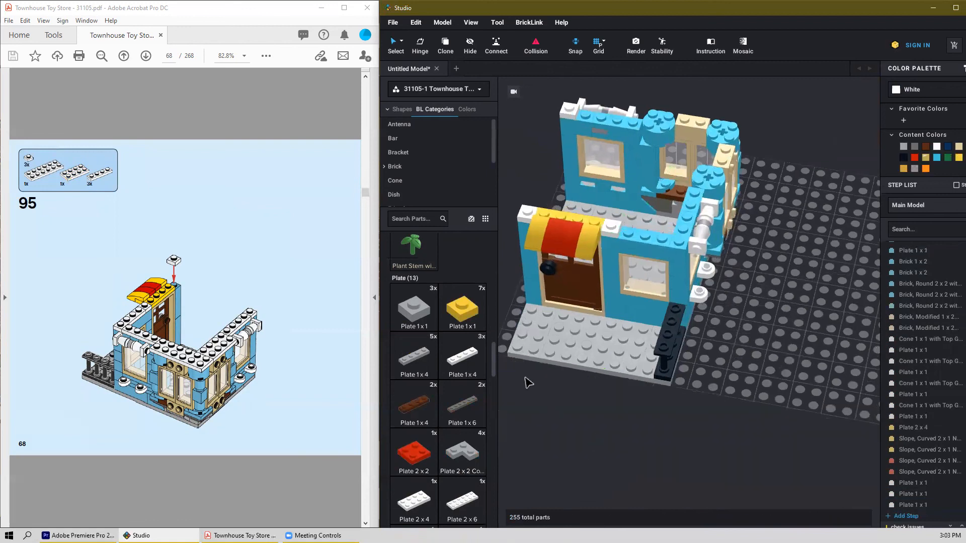
Step: Cap the walls with three white 1 x 4 plates: above the door-side window, on the adjoining side wall and on the opposite wall
{"action": "left_click", "coordinate": [466, 353]}
{"action": "key", "text": "Right"}
{"action": "left_click", "coordinate": [654, 236]}
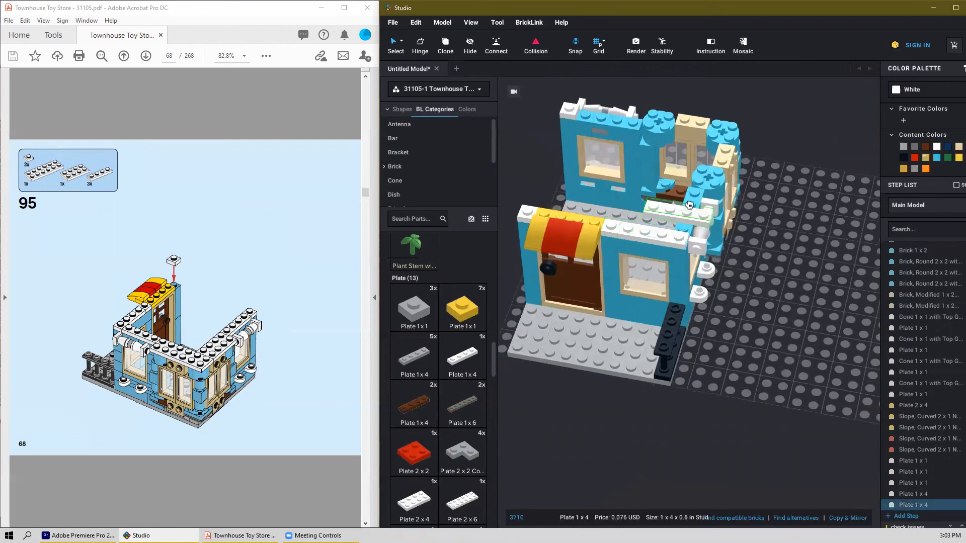
{"action": "key", "text": "Right"}
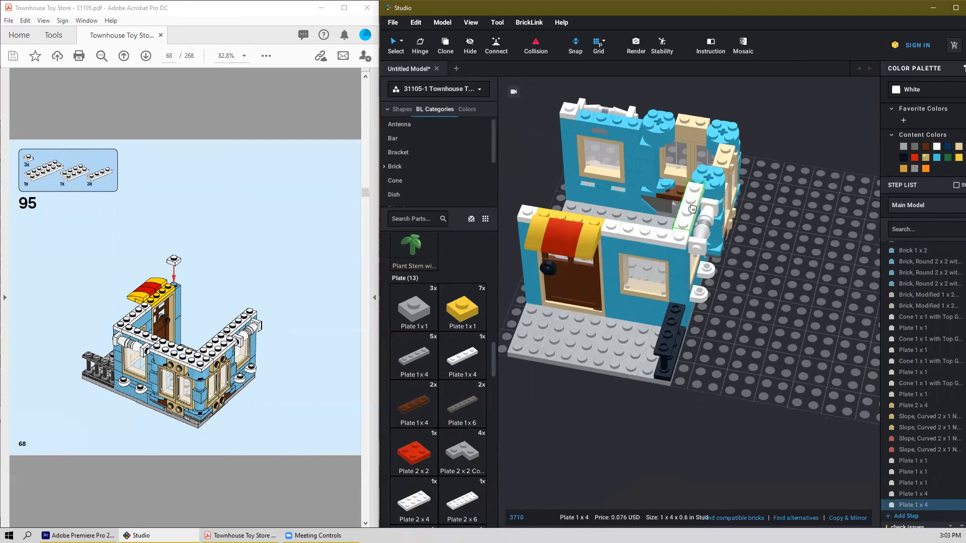
{"action": "left_click", "coordinate": [692, 209]}
{"action": "right_click_drag", "start_coordinate": [691, 208], "coordinate": [663, 216]}
{"action": "key", "text": "Right"}
{"action": "left_click", "coordinate": [682, 111]}
{"action": "key", "text": "Escape"}
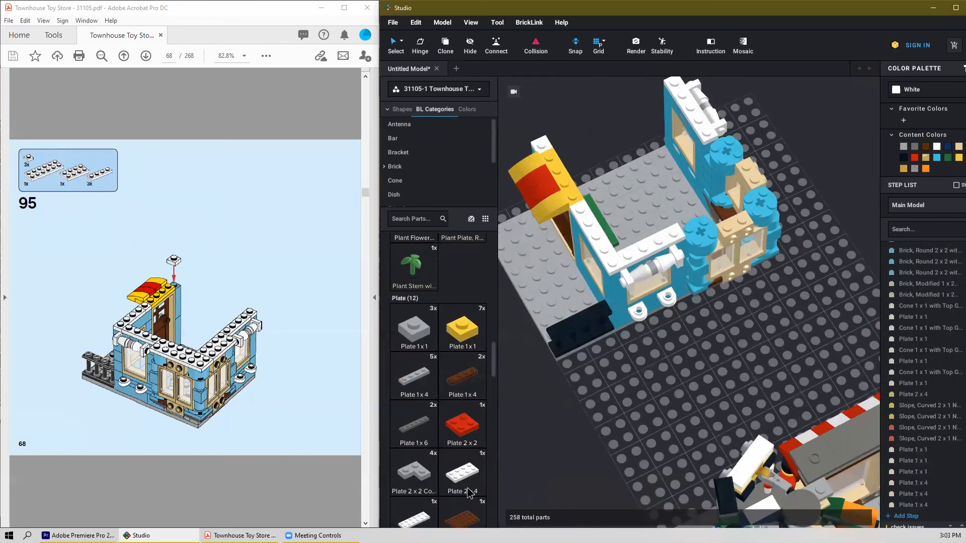
Step: Place a white 2 x 4 plate in line with the opposite wall's 1 x 4 plate, over the corner windows
{"action": "left_click", "coordinate": [477, 472]}
{"action": "key", "text": "Right"}
{"action": "left_click", "coordinate": [736, 158]}
{"action": "key", "text": "Escape"}
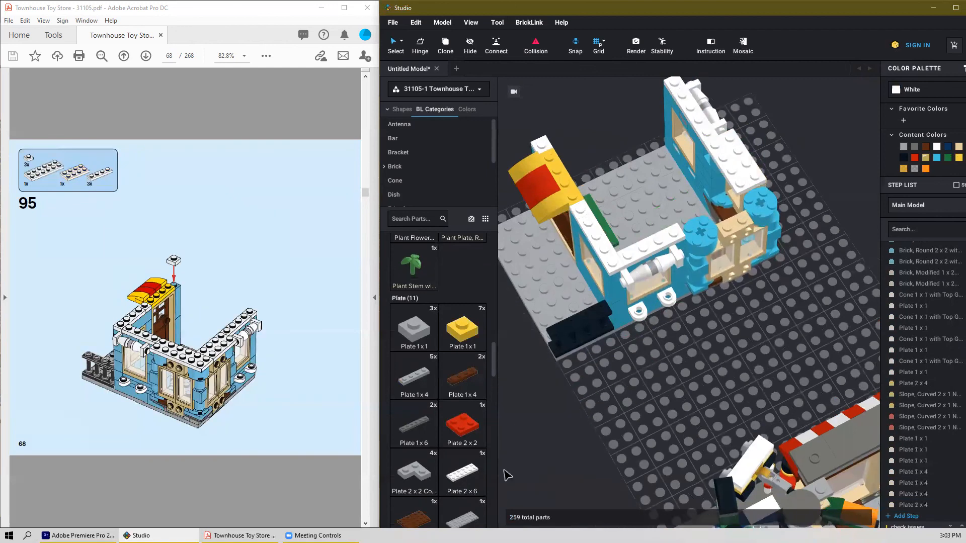
Step: Place a white 2 x 6 plate over the remaining corner windows, joining the side wall's plate to the 2 x 4 plate
{"action": "left_click", "coordinate": [469, 478]}
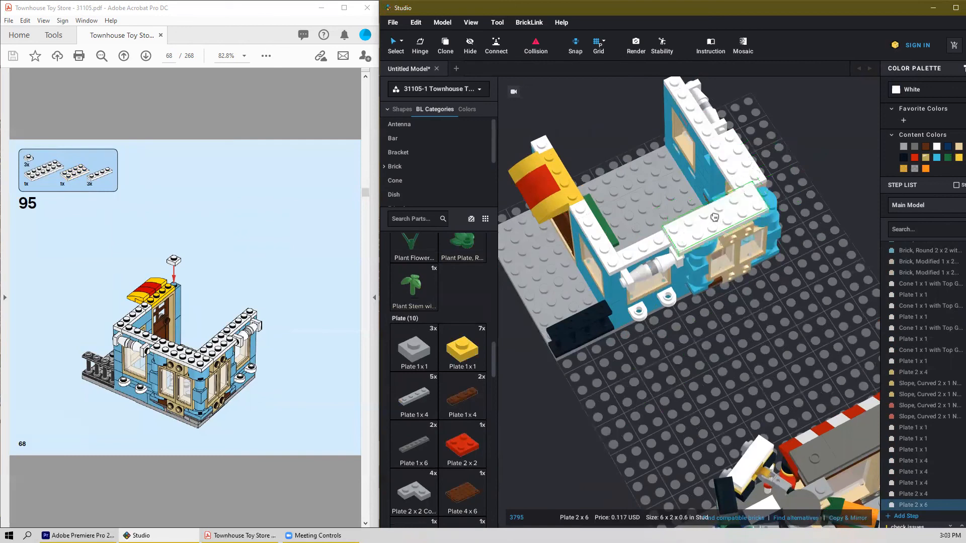
{"action": "left_click", "coordinate": [726, 220]}
{"action": "key", "text": "Escape"}
Step: Advance the instructions to step 96 and place medium azure 1 x 4 two-stud modified plates beside the awning and on the opposite wall's end
{"action": "right_click_drag", "start_coordinate": [667, 371], "coordinate": [628, 357]}
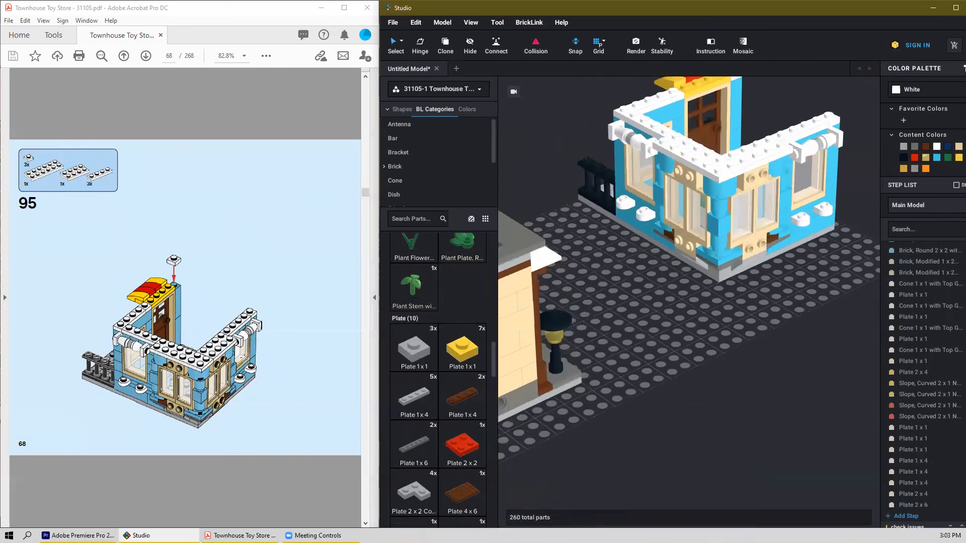
{"action": "scroll", "coordinate": [325, 363], "scroll_direction": "down", "scroll_amount": 2}
{"action": "scroll", "coordinate": [446, 411], "scroll_direction": "down", "scroll_amount": 10}
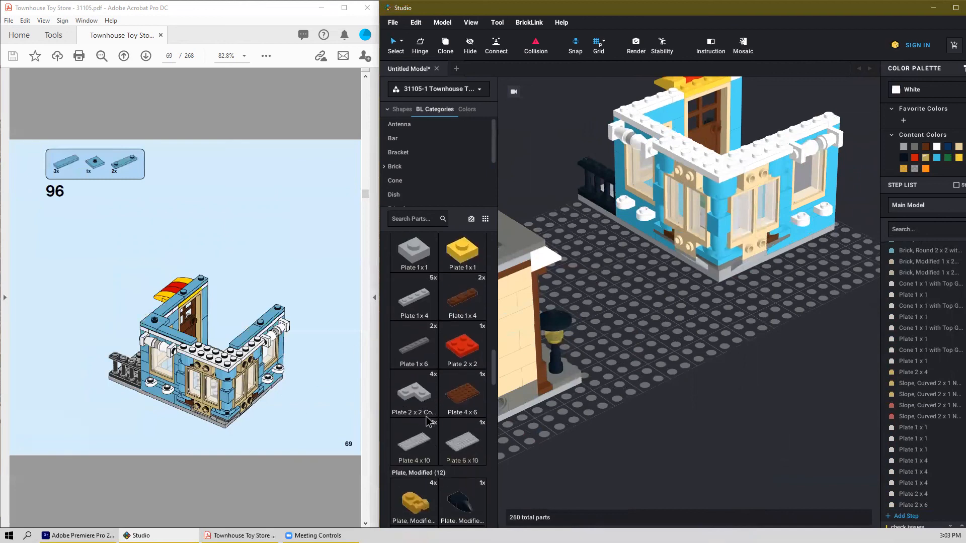
{"action": "scroll", "coordinate": [446, 411], "scroll_direction": "up", "scroll_amount": 3}
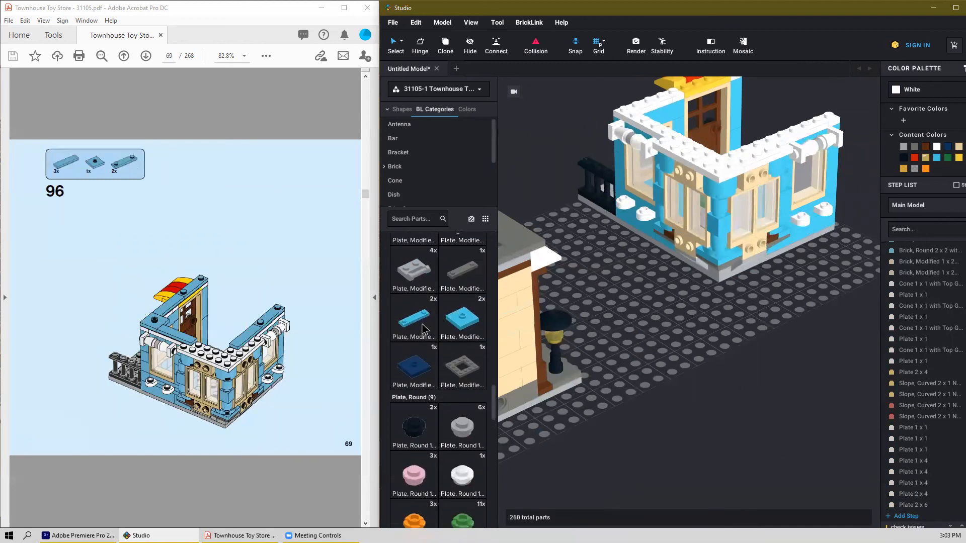
{"action": "left_click", "coordinate": [413, 317]}
{"action": "scroll", "coordinate": [673, 226], "scroll_direction": "up", "scroll_amount": 2}
{"action": "scroll", "coordinate": [673, 226], "scroll_direction": "down", "scroll_amount": 4}
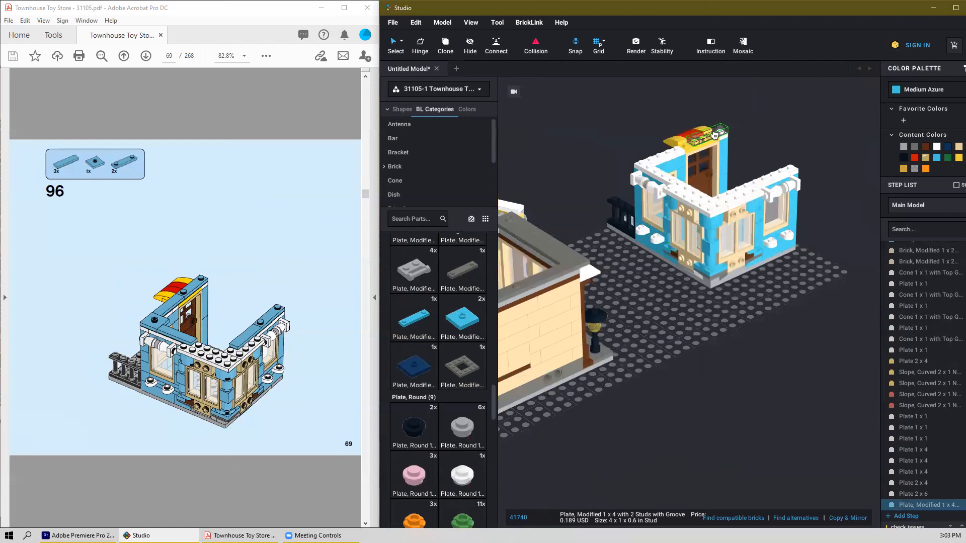
{"action": "left_click", "coordinate": [657, 175]}
{"action": "left_click_drag", "start_coordinate": [663, 185], "coordinate": [780, 172]}
{"action": "scroll", "coordinate": [805, 132], "scroll_direction": "up", "scroll_amount": 2}
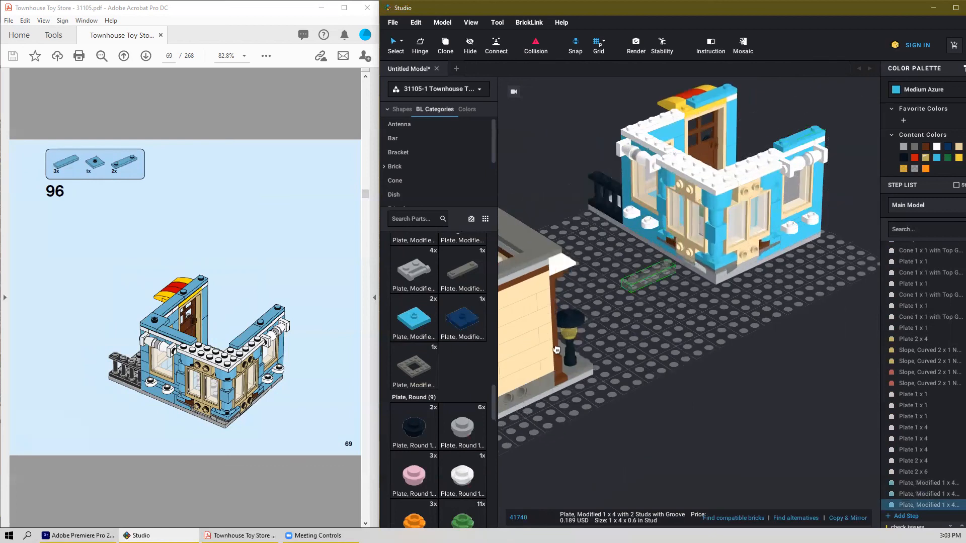
Step: Place a medium azure 2 x 2 jumper plate on the wall corner above the railing
{"action": "left_click", "coordinate": [414, 318]}
{"action": "left_click", "coordinate": [643, 129]}
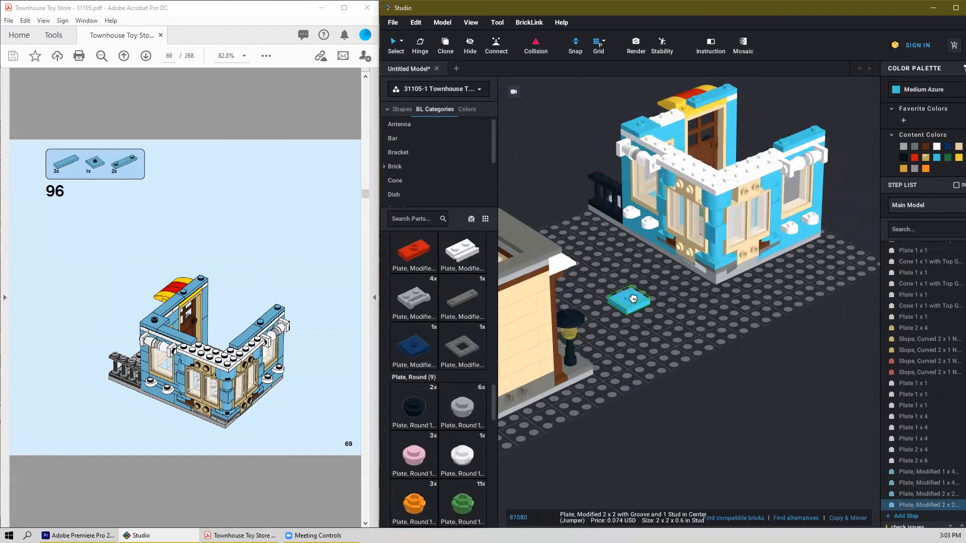
{"action": "scroll", "coordinate": [429, 403], "scroll_direction": "up", "scroll_amount": 3}
Step: Lay three medium azure 1 x 4 tiles on the door wall, the adjoining side wall and the opposite wall
{"action": "scroll", "coordinate": [430, 402], "scroll_direction": "up", "scroll_amount": 10}
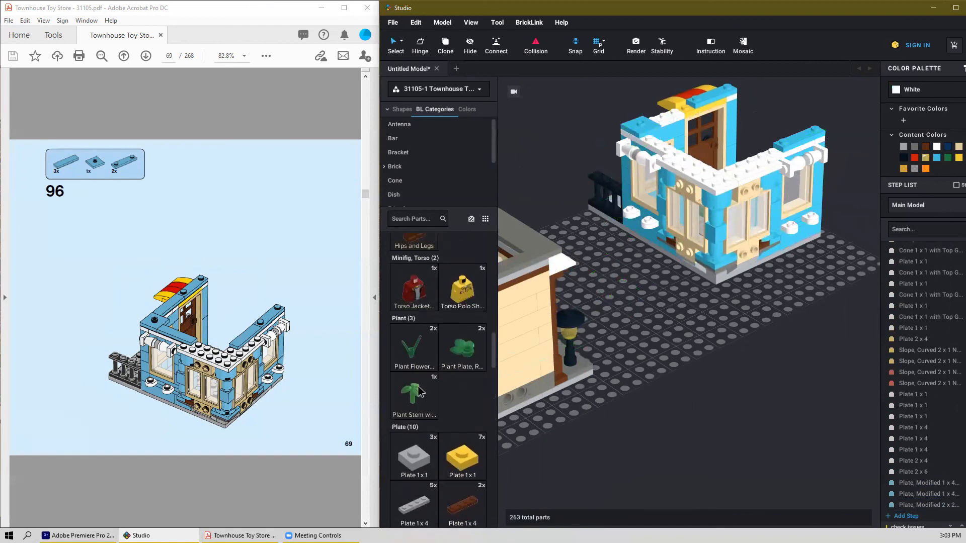
{"action": "scroll", "coordinate": [414, 390], "scroll_direction": "down", "scroll_amount": 15}
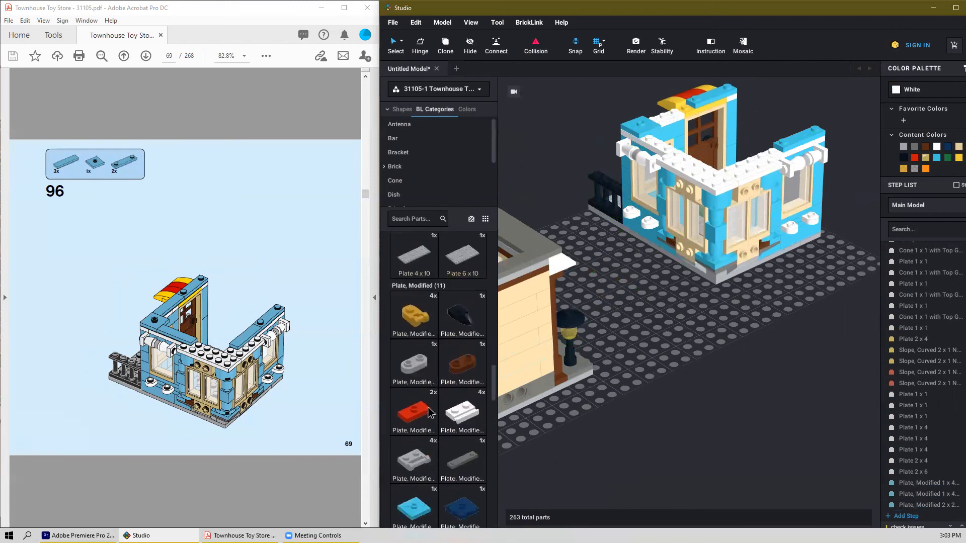
{"action": "scroll", "coordinate": [449, 416], "scroll_direction": "down", "scroll_amount": 8}
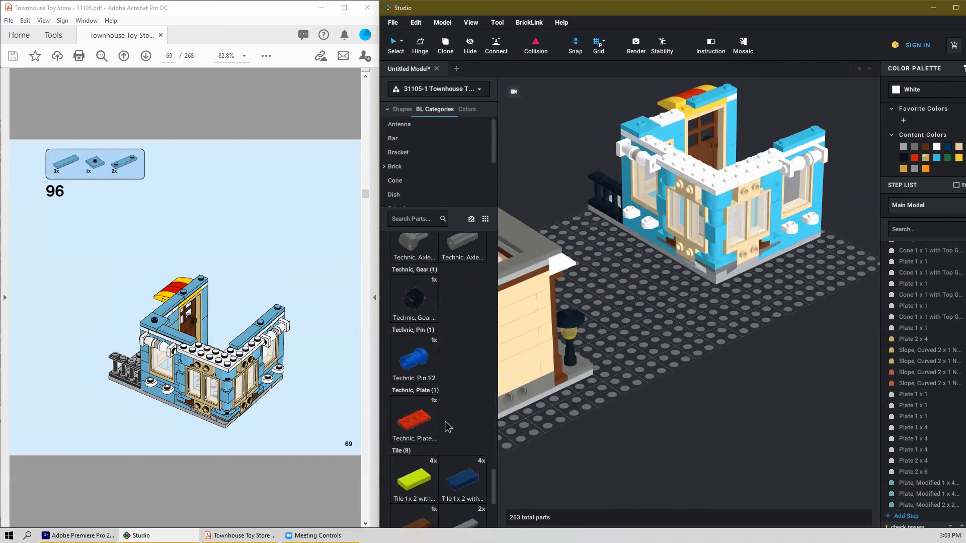
{"action": "left_click", "coordinate": [425, 408]}
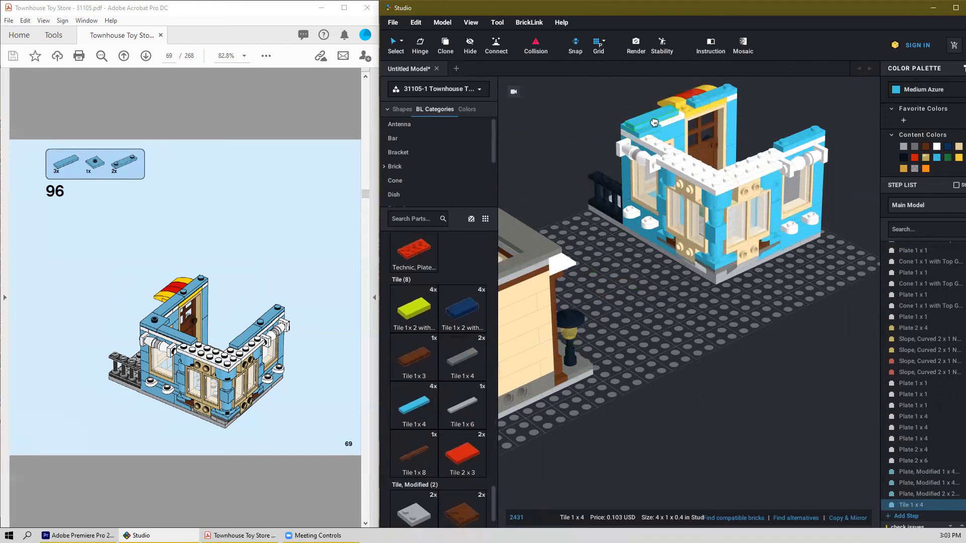
{"action": "left_click", "coordinate": [674, 111]}
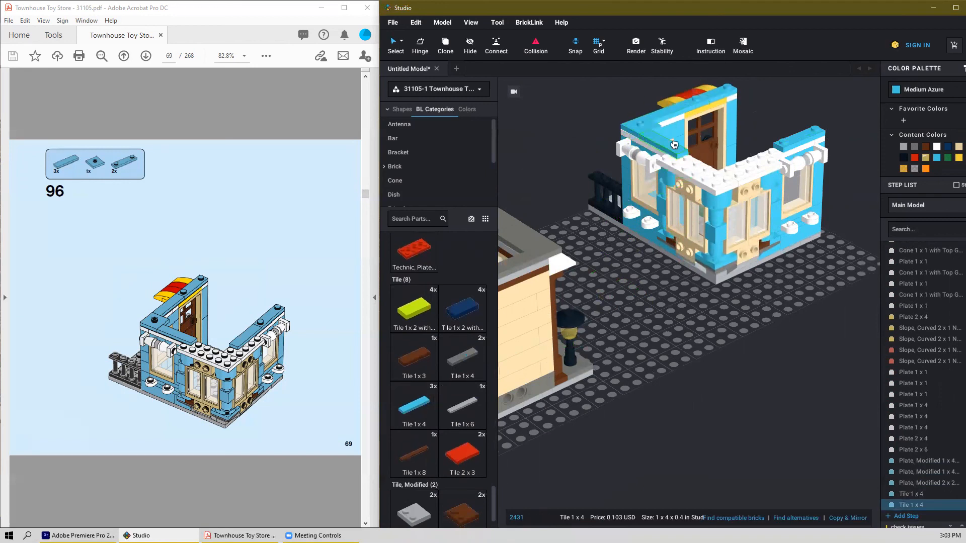
{"action": "left_click", "coordinate": [667, 140]}
{"action": "left_click", "coordinate": [761, 156]}
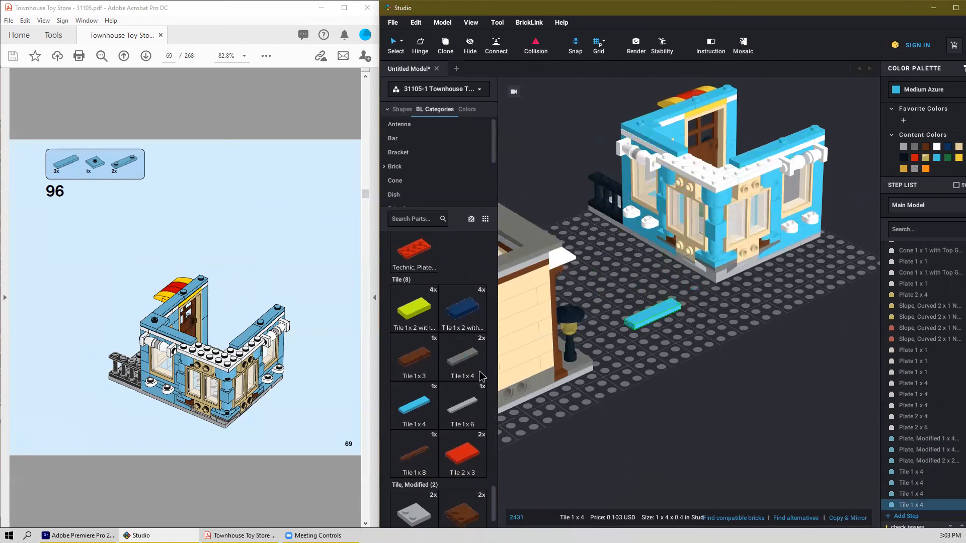
{"action": "key", "text": "Escape"}
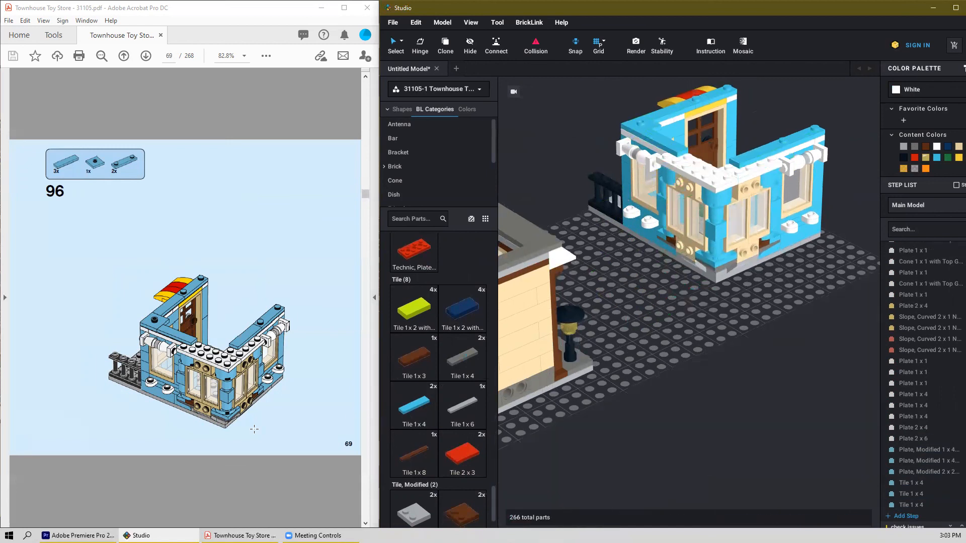
Step: Advance the instructions to step 97 and lay two medium azure 1 x 4 tiles on the white plates over the corner windows
{"action": "scroll", "coordinate": [254, 429], "scroll_direction": "down", "scroll_amount": 1}
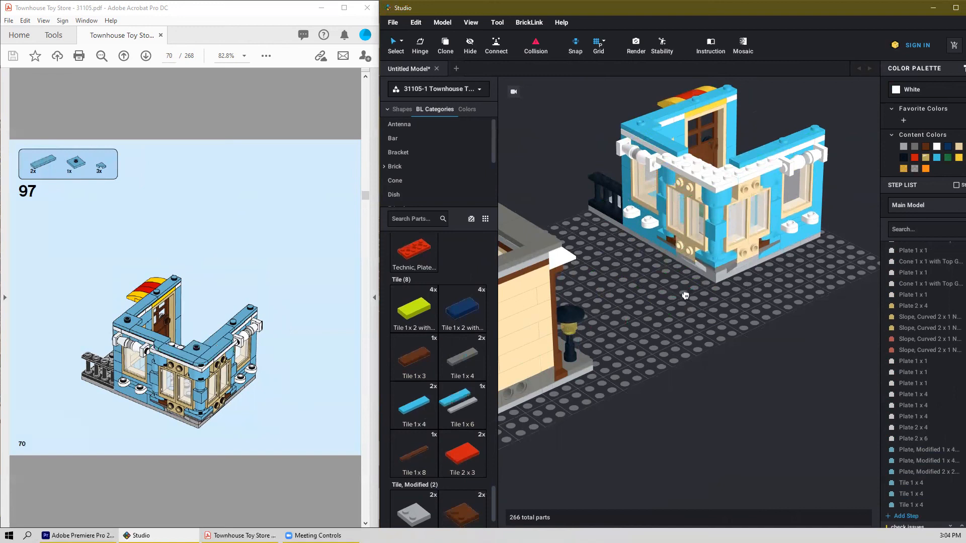
{"action": "left_click", "coordinate": [699, 166]}
{"action": "key", "text": "Right"}
{"action": "left_click", "coordinate": [746, 169]}
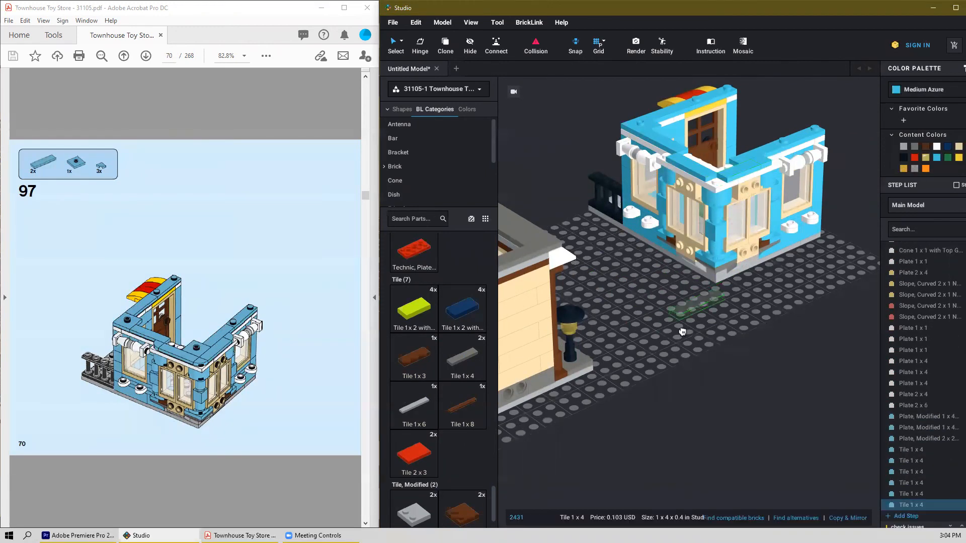
{"action": "key", "text": "Escape"}
Step: Place three medium azure 1 x 1 quarter round tiles at the outer corner and the two ends of the tile rim above the corner windows
{"action": "scroll", "coordinate": [404, 403], "scroll_direction": "down", "scroll_amount": 5}
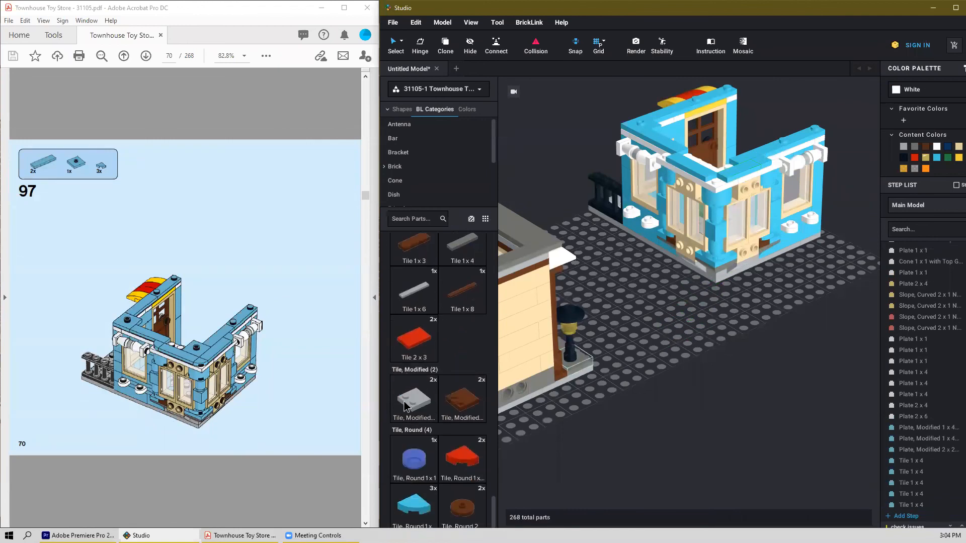
{"action": "left_click", "coordinate": [424, 506]}
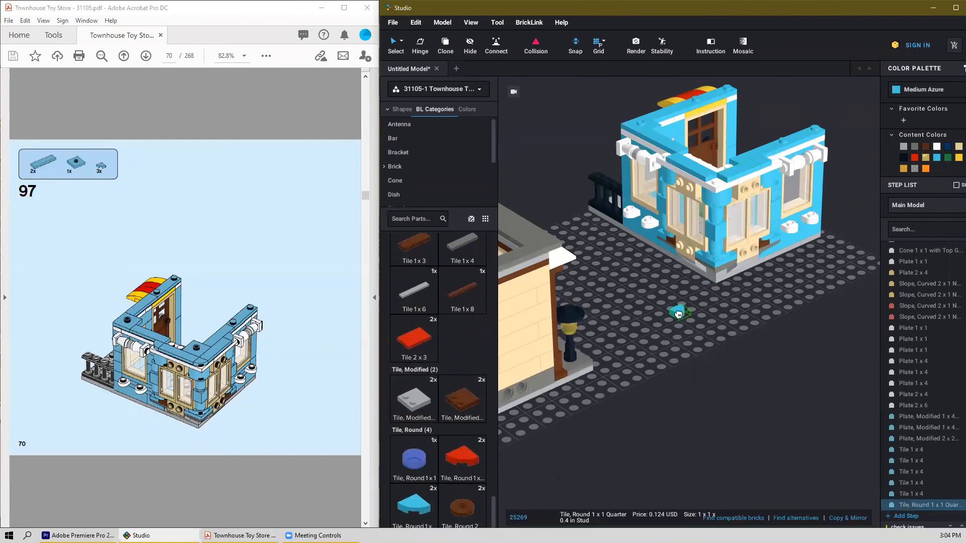
{"action": "left_click", "coordinate": [667, 159]}
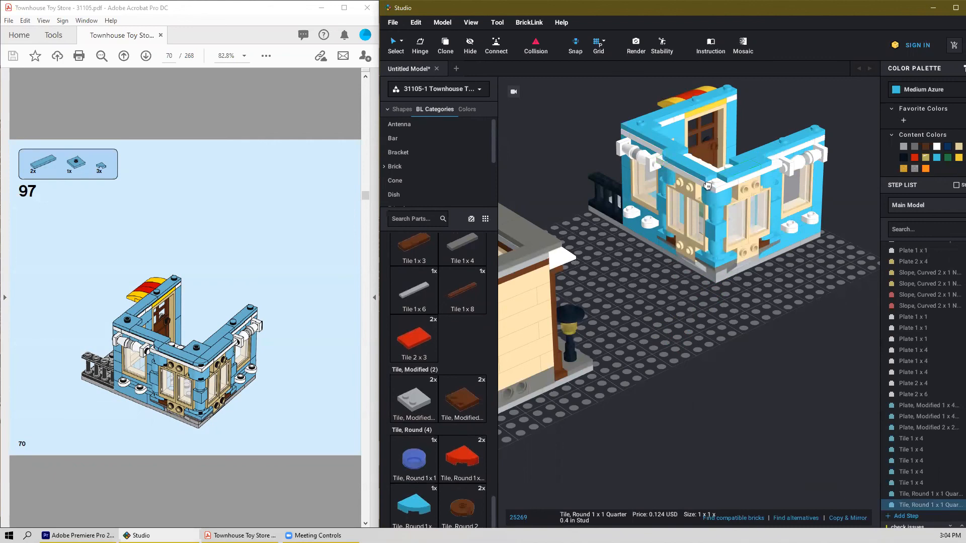
{"action": "left_click", "coordinate": [717, 188]}
{"action": "right_click_drag", "start_coordinate": [717, 189], "coordinate": [781, 295]}
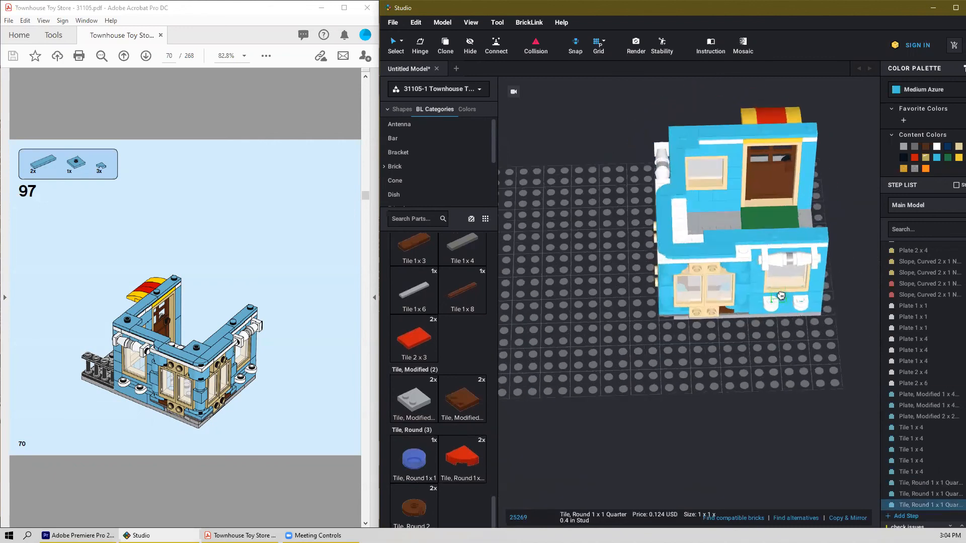
{"action": "scroll", "coordinate": [738, 258], "scroll_direction": "up", "scroll_amount": 2}
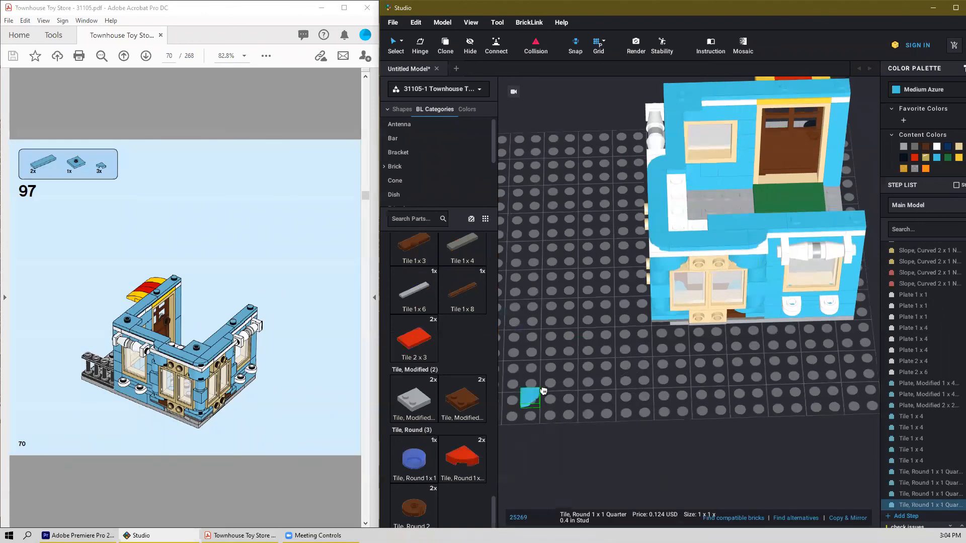
{"action": "key", "text": "Escape"}
Step: Place a medium azure 2 x 2 jumper plate on the white plates inside the corner of the tile rim
{"action": "scroll", "coordinate": [434, 357], "scroll_direction": "up", "scroll_amount": 10}
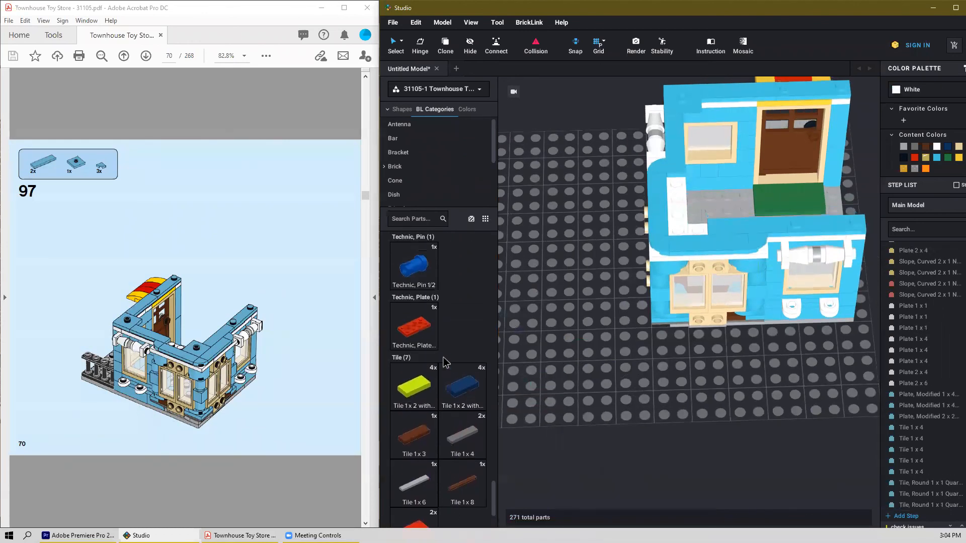
{"action": "scroll", "coordinate": [434, 357], "scroll_direction": "up", "scroll_amount": 10}
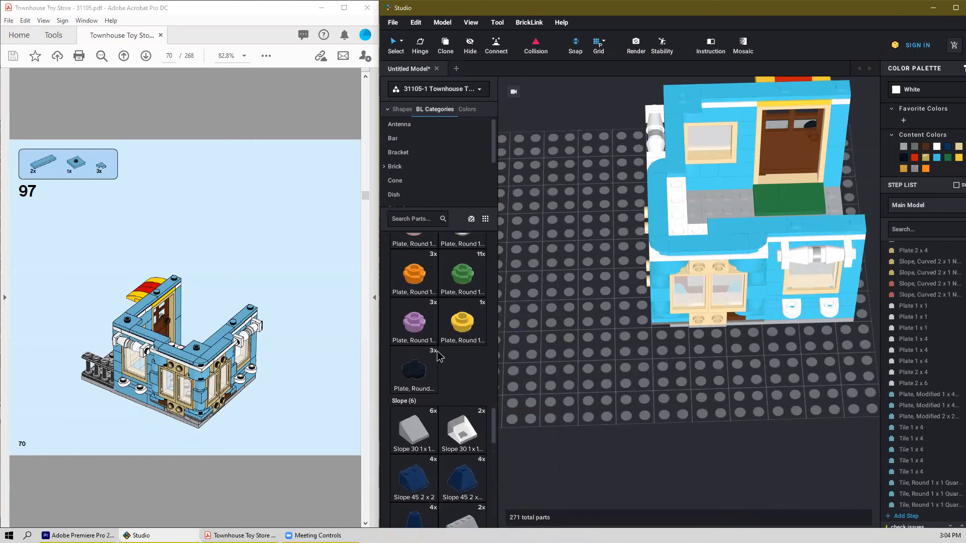
{"action": "left_click", "coordinate": [414, 399]}
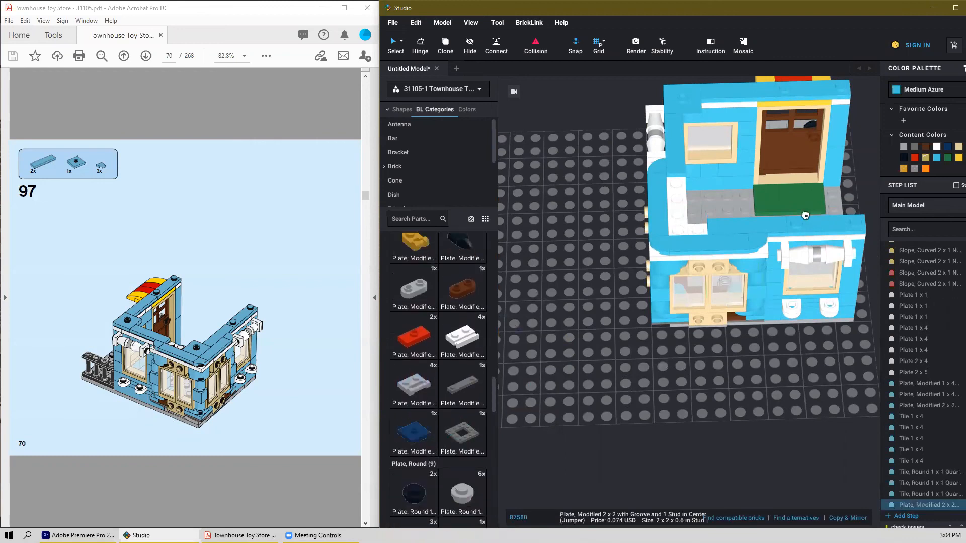
{"action": "left_click", "coordinate": [691, 224]}
{"action": "key", "text": "Escape"}
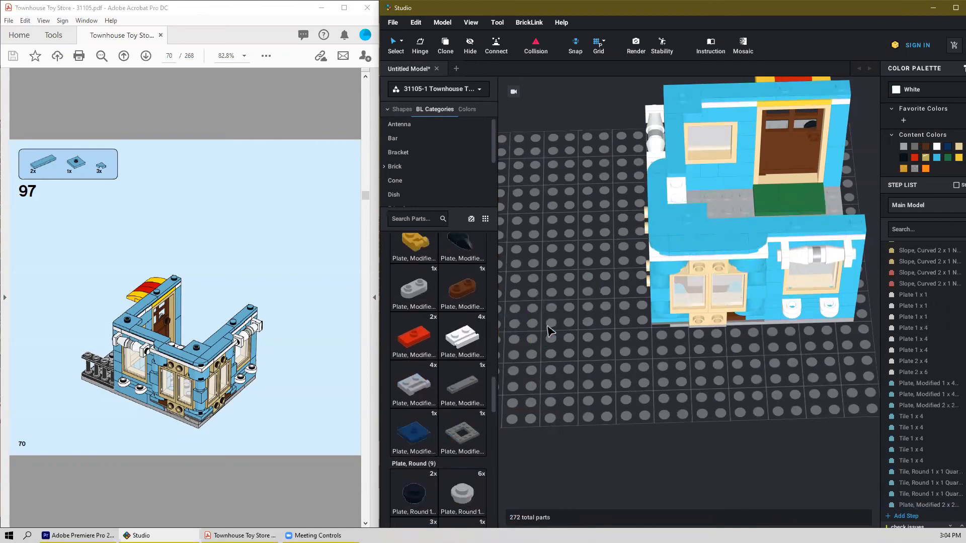
Step: Advance the instructions to step 98 and attach a white 1 x 2 door rail plate, turned upright, above the corner window nearer the railing
{"action": "scroll", "coordinate": [232, 355], "scroll_direction": "down", "scroll_amount": 7}
{"action": "scroll", "coordinate": [233, 356], "scroll_direction": "up", "scroll_amount": 5}
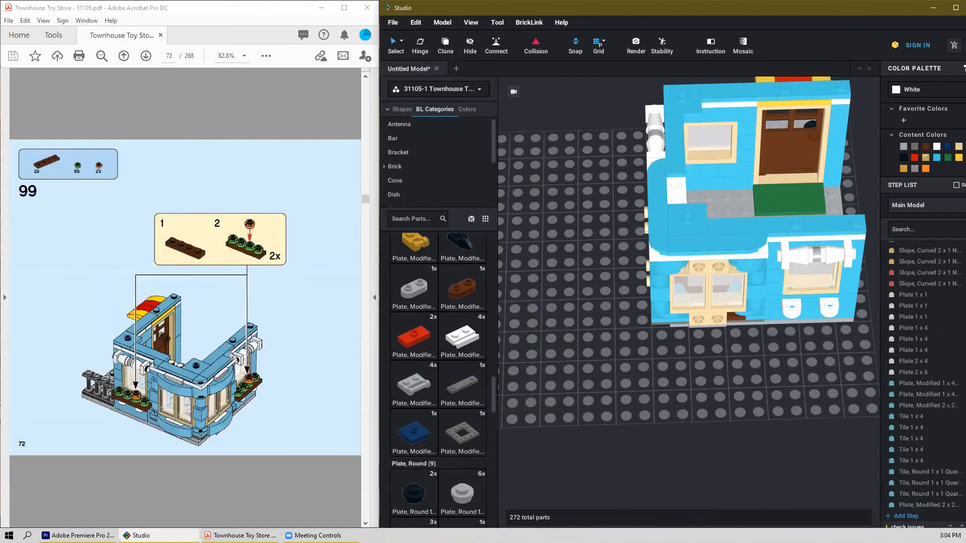
{"action": "right_click_drag", "start_coordinate": [597, 368], "coordinate": [624, 362]}
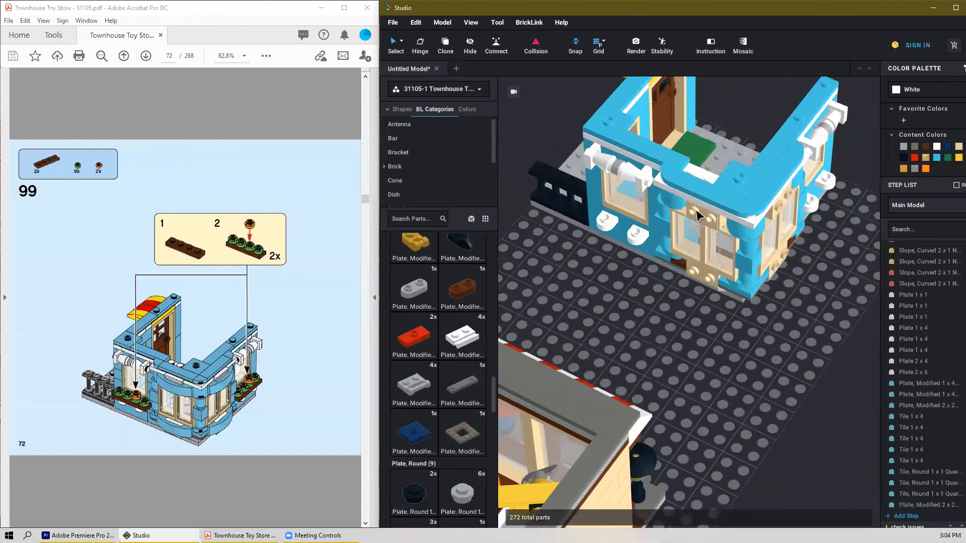
{"action": "scroll", "coordinate": [200, 366], "scroll_direction": "up", "scroll_amount": 2}
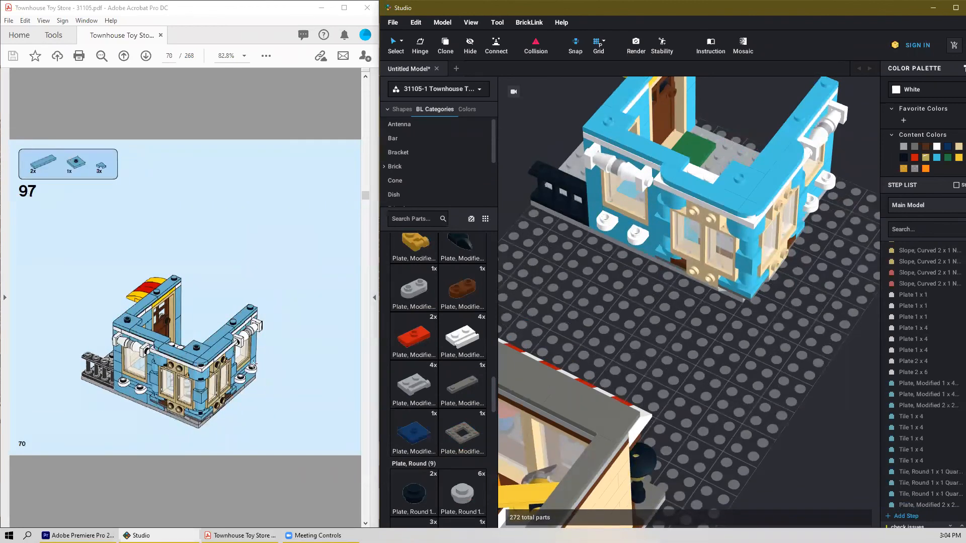
{"action": "scroll", "coordinate": [252, 364], "scroll_direction": "down", "scroll_amount": 1}
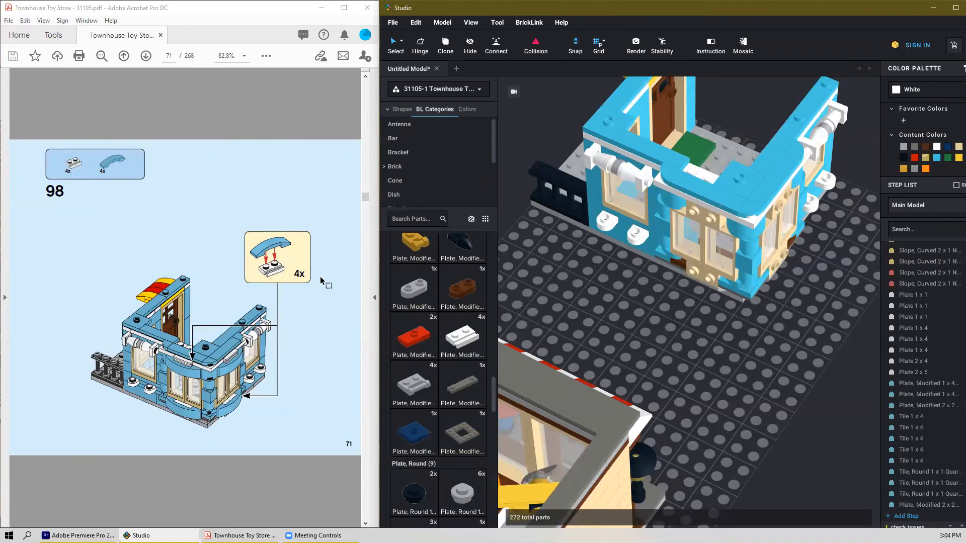
{"action": "left_click_drag", "start_coordinate": [451, 341], "coordinate": [669, 297]}
{"action": "key", "text": "Up"}
{"action": "key", "text": "Up"}
{"action": "key", "text": "Up"}
{"action": "key", "text": "Up"}
{"action": "key", "text": "Up"}
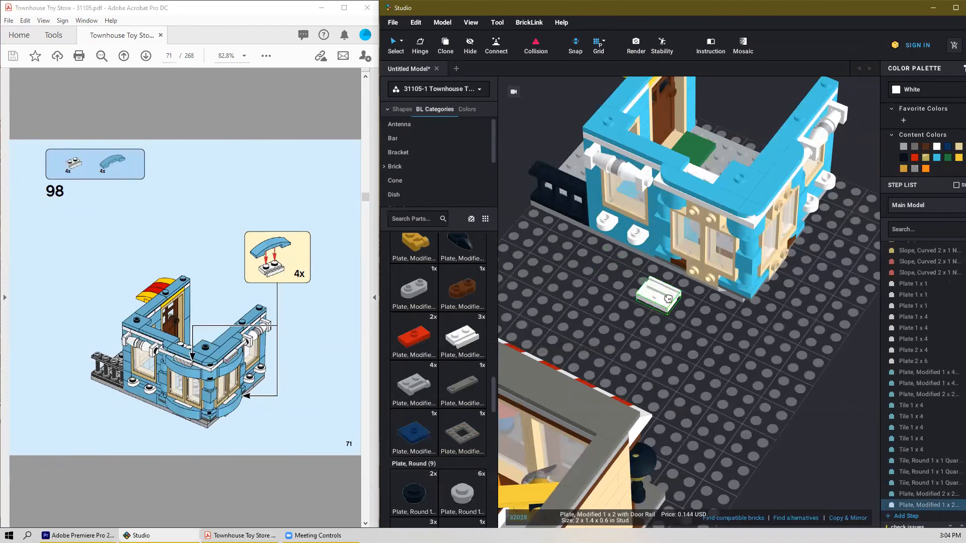
{"action": "left_click_drag", "start_coordinate": [669, 297], "coordinate": [701, 222]}
Step: Attach three more white 1 x 2 door rail plates, one above the other corner window and one below each of the two windows
{"action": "key", "text": "ctrl+v"}
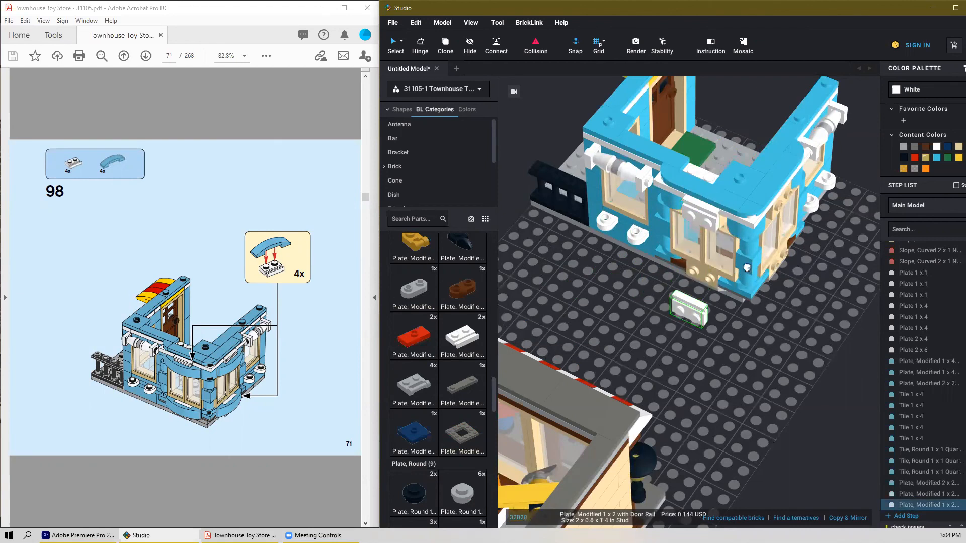
{"action": "left_click", "coordinate": [792, 210]}
{"action": "key", "text": "ctrl+v"}
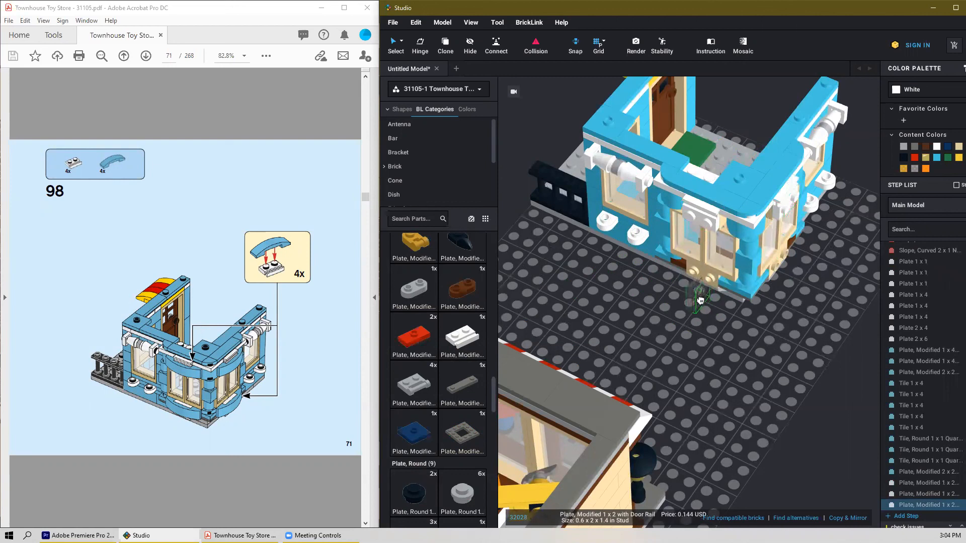
{"action": "left_click_drag", "start_coordinate": [679, 312], "coordinate": [700, 285]}
{"action": "left_click", "coordinate": [700, 285]}
{"action": "key", "text": "Right"}
{"action": "key", "text": "Escape"}
Step: Turn medium azure 4 x 1 double curved slopes upright and attach four of them over the white door rail plates
{"action": "scroll", "coordinate": [424, 414], "scroll_direction": "down", "scroll_amount": 6}
{"action": "scroll", "coordinate": [424, 414], "scroll_direction": "down", "scroll_amount": 5}
{"action": "left_click", "coordinate": [462, 347]}
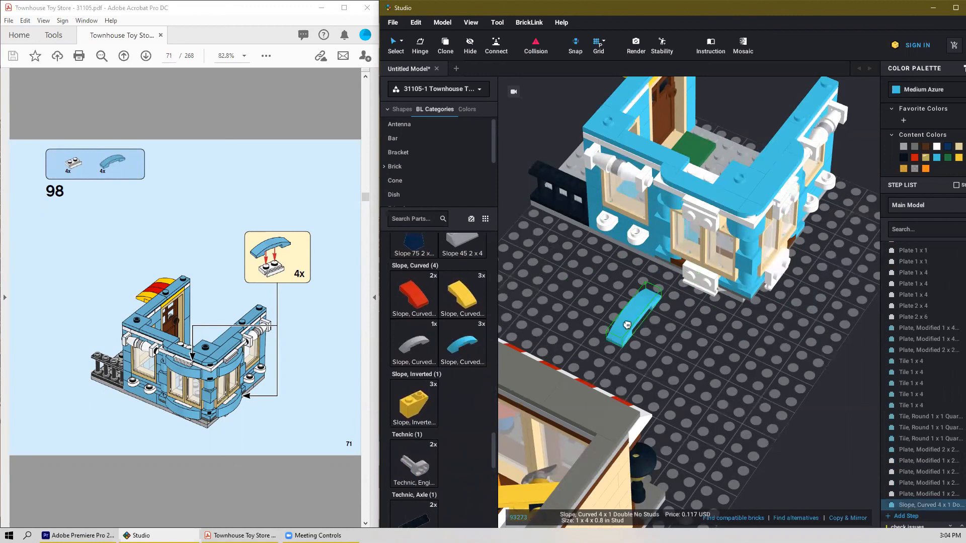
{"action": "key", "text": "Up"}
{"action": "key", "text": "Up"}
{"action": "key", "text": "Right"}
{"action": "key", "text": "Up"}
{"action": "left_click", "coordinate": [708, 283]}
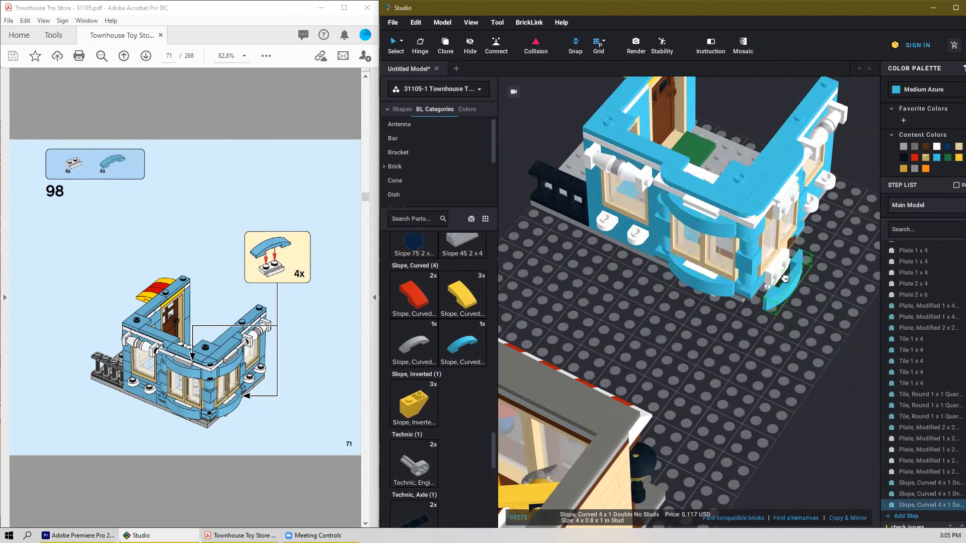
{"action": "key", "text": "Escape"}
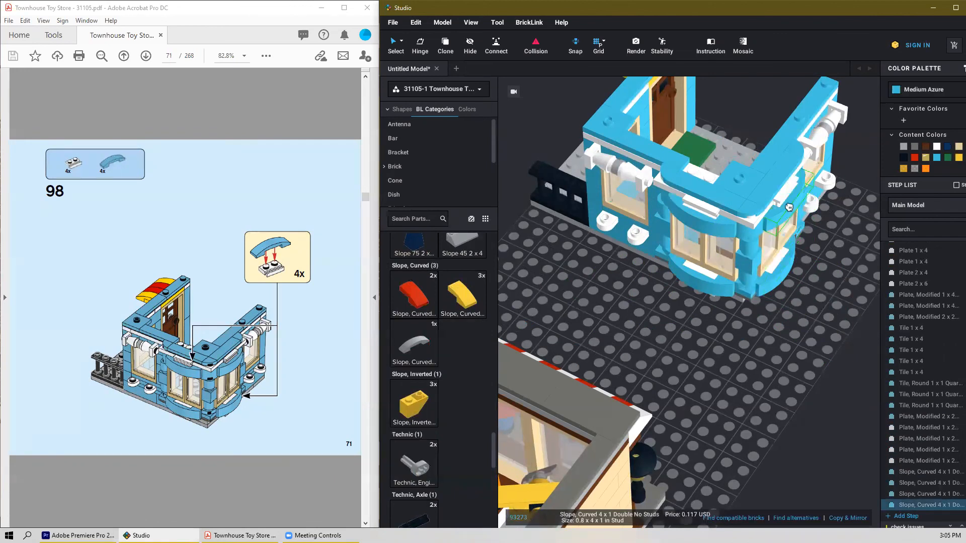
{"action": "left_click", "coordinate": [782, 277]}
Step: Reposition the colliding medium azure curved slope below the corner window farther from the railing so it seats on its door rail plate
{"action": "mouse_move", "coordinate": [739, 346]}
{"action": "right_mouse_down"}
{"action": "mouse_move", "coordinate": [720, 334]}
{"action": "mouse_move", "coordinate": [725, 356]}
{"action": "right_mouse_up"}
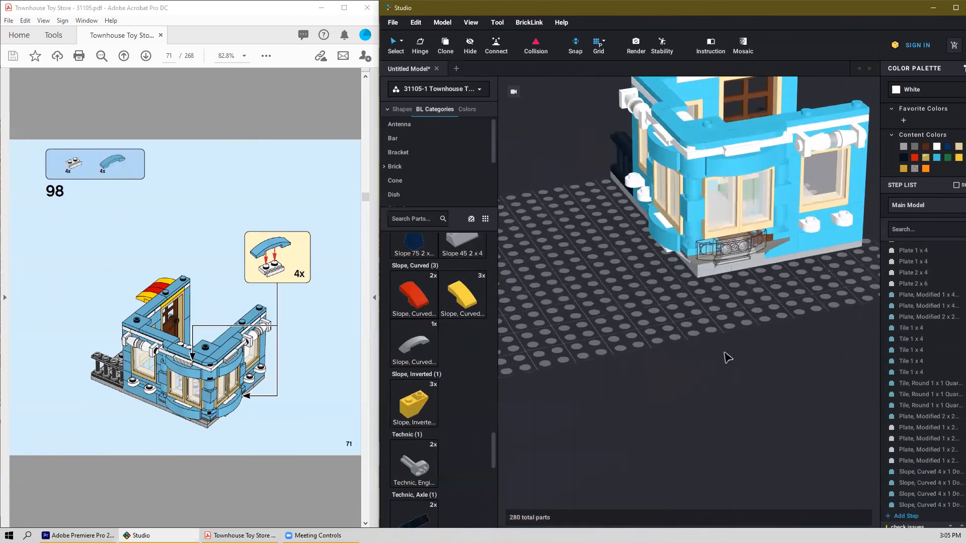
{"action": "right_click", "coordinate": [738, 302]}
{"action": "scroll", "coordinate": [692, 306], "scroll_direction": "up", "scroll_amount": 3}
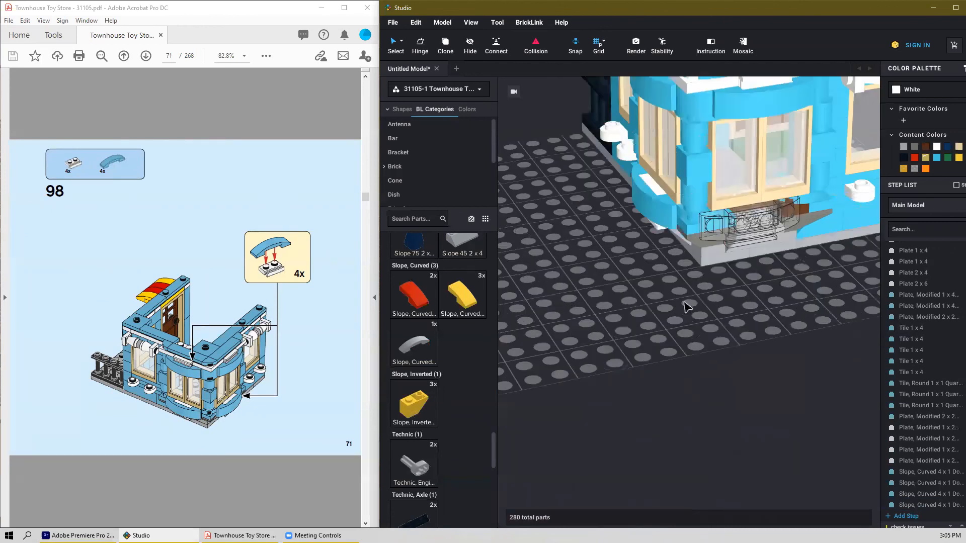
{"action": "left_click", "coordinate": [720, 237]}
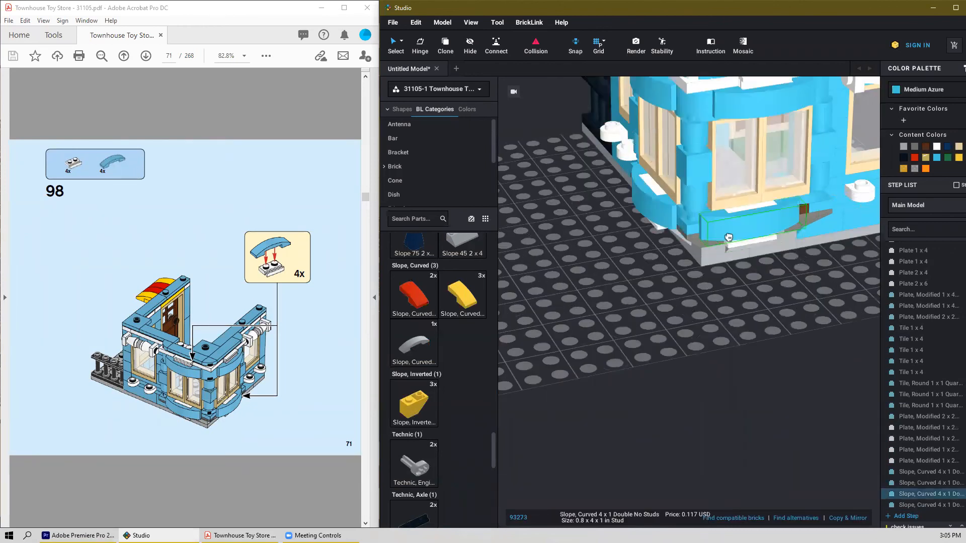
{"action": "left_click", "coordinate": [643, 326]}
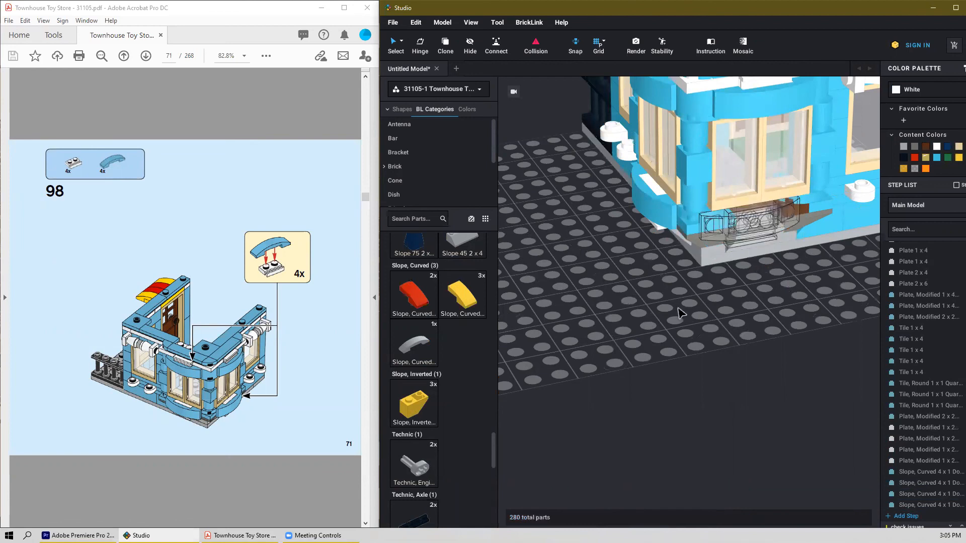
{"action": "scroll", "coordinate": [752, 238], "scroll_direction": "up", "scroll_amount": 3}
{"action": "scroll", "coordinate": [756, 236], "scroll_direction": "up", "scroll_amount": 4}
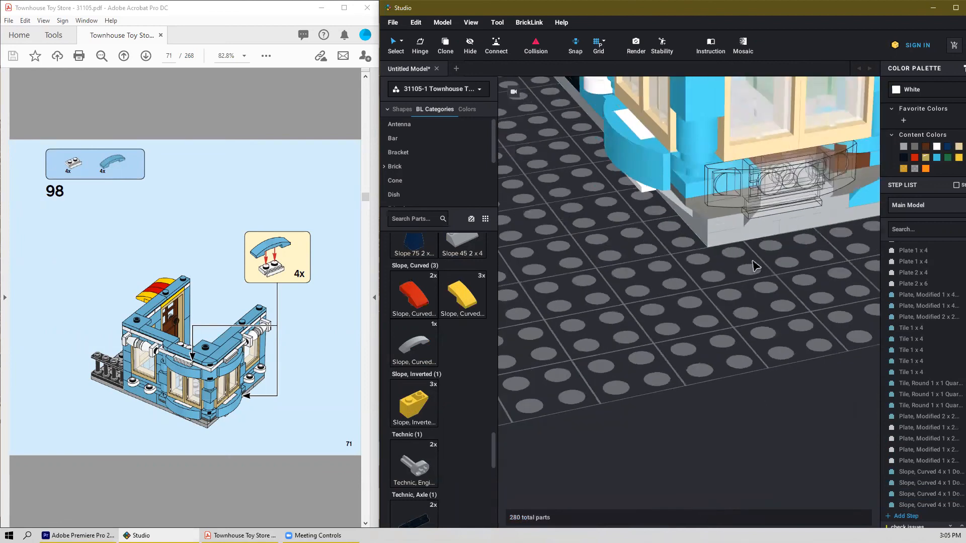
{"action": "middle_click_drag", "start_coordinate": [682, 311], "coordinate": [681, 315]}
{"action": "mouse_move", "coordinate": [632, 339]}
{"action": "left_mouse_down"}
{"action": "mouse_move", "coordinate": [684, 411]}
{"action": "mouse_move", "coordinate": [625, 323]}
{"action": "left_mouse_up"}
{"action": "left_click", "coordinate": [629, 324]}
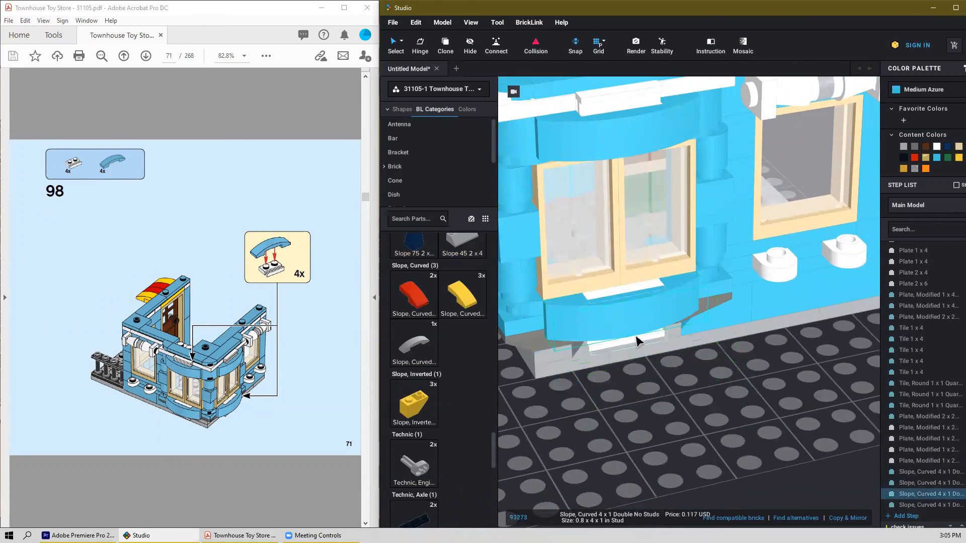
{"action": "left_click", "coordinate": [668, 442]}
Step: Inspect the curved slopes and rail plates around both corner windows from several angles against step 98
{"action": "scroll", "coordinate": [668, 438], "scroll_direction": "down", "scroll_amount": 5}
{"action": "right_click_drag", "start_coordinate": [632, 390], "coordinate": [658, 396]}
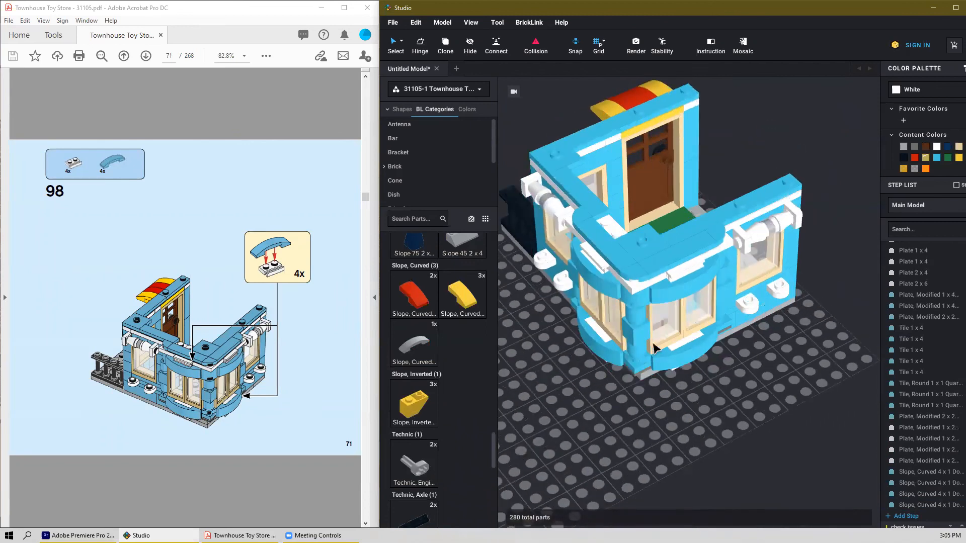
{"action": "right_click_drag", "start_coordinate": [729, 396], "coordinate": [696, 316]}
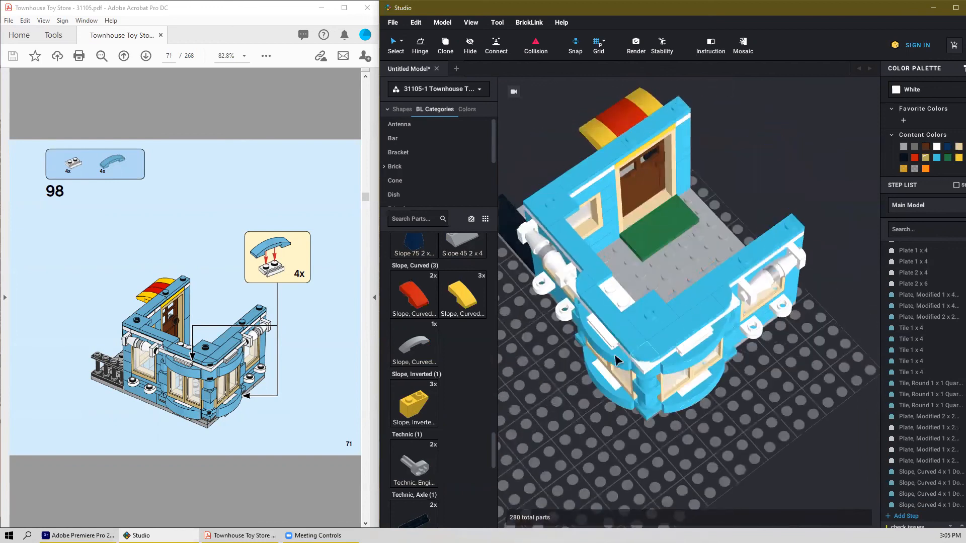
{"action": "right_click_drag", "start_coordinate": [739, 421], "coordinate": [773, 414]}
{"action": "scroll", "coordinate": [749, 395], "scroll_direction": "up", "scroll_amount": 4}
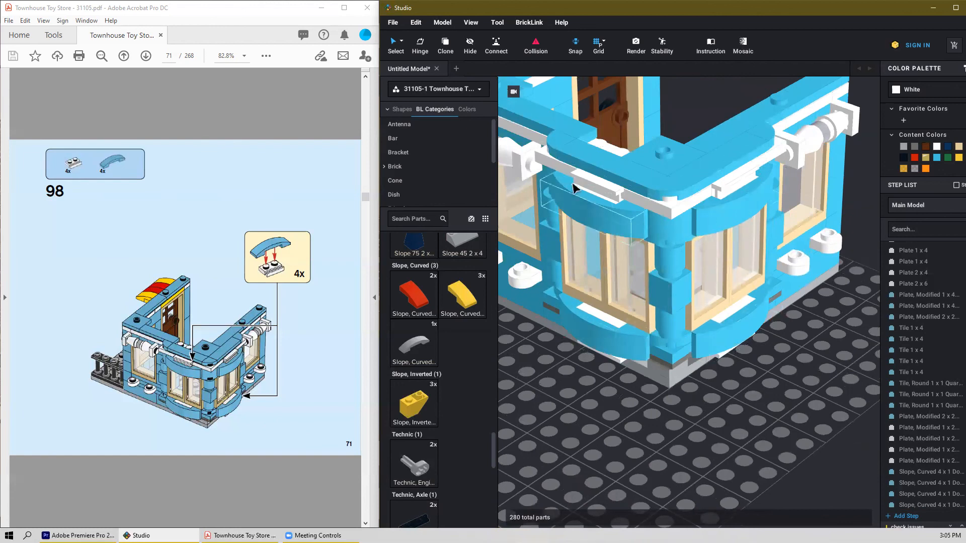
{"action": "scroll", "coordinate": [710, 282], "scroll_direction": "down", "scroll_amount": 4}
{"action": "right_click_drag", "start_coordinate": [752, 334], "coordinate": [726, 318]}
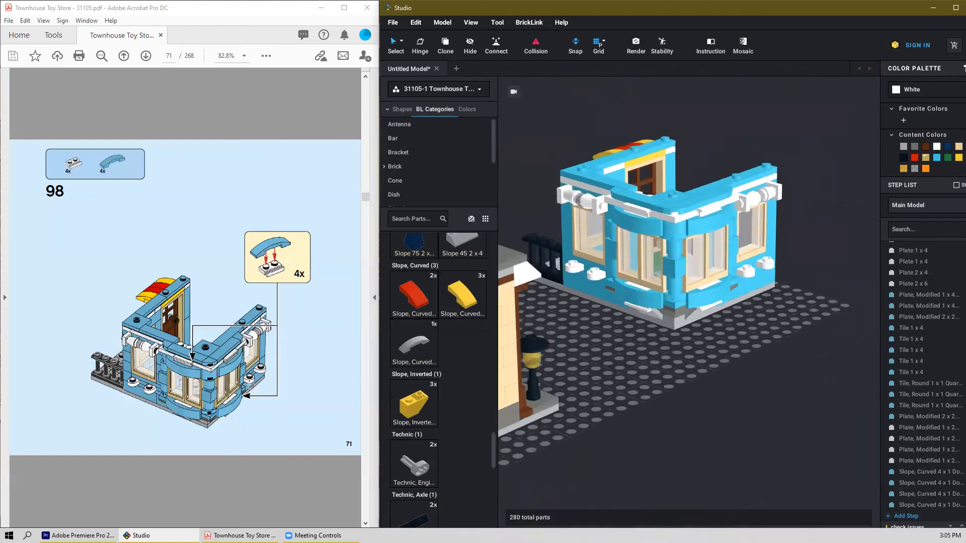
Step: Advance the instructions to step 99 and place reddish brown 1 x 4 plates on the open baseplate and under the window beside the railing
{"action": "scroll", "coordinate": [227, 313], "scroll_direction": "down", "scroll_amount": 1}
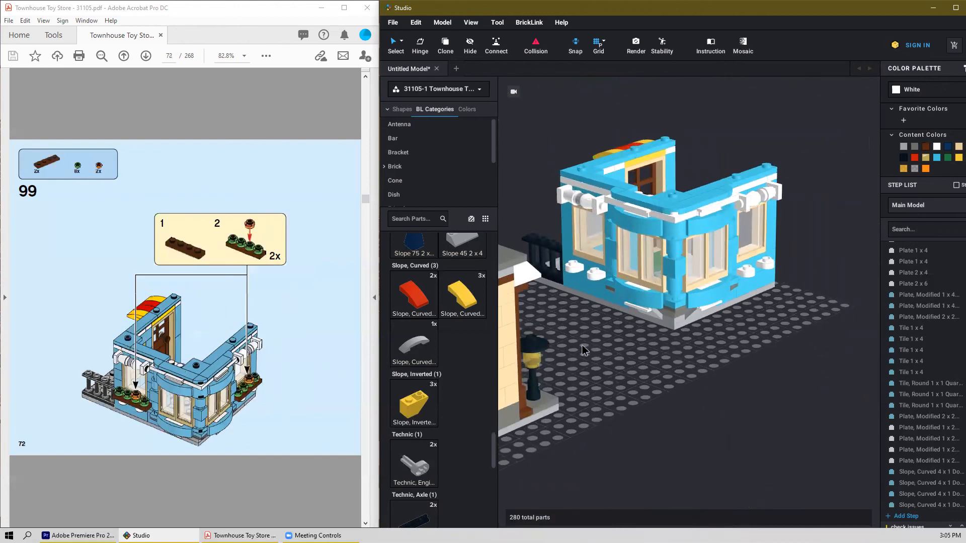
{"action": "scroll", "coordinate": [431, 390], "scroll_direction": "up", "scroll_amount": 10}
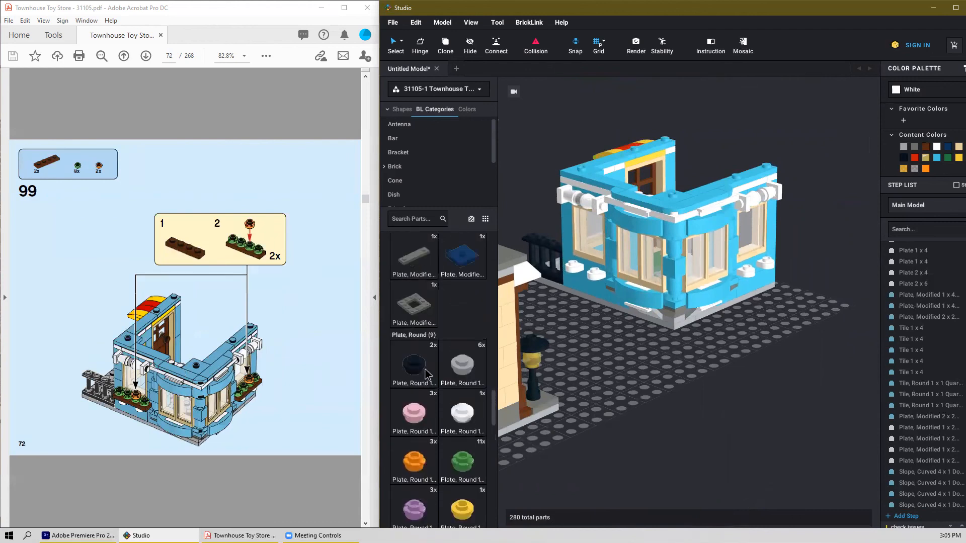
{"action": "scroll", "coordinate": [419, 361], "scroll_direction": "up", "scroll_amount": 10}
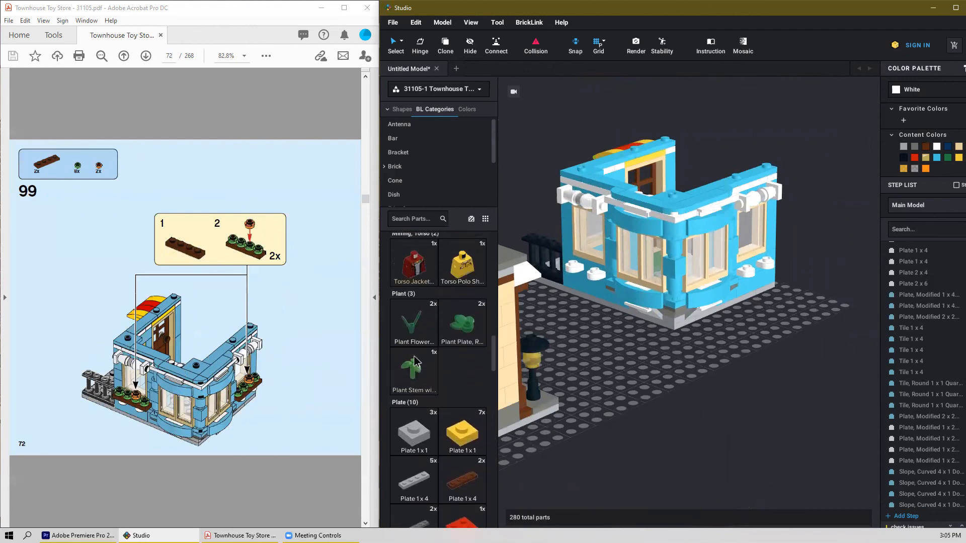
{"action": "left_click", "coordinate": [463, 486]}
{"action": "left_click", "coordinate": [661, 396]}
{"action": "right_click_drag", "start_coordinate": [704, 356], "coordinate": [712, 374]}
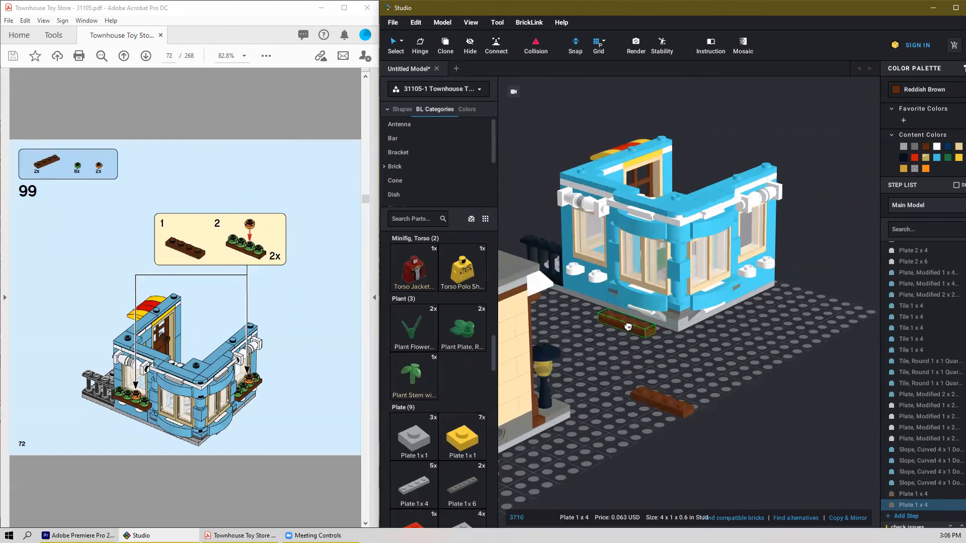
{"action": "left_click", "coordinate": [578, 258]}
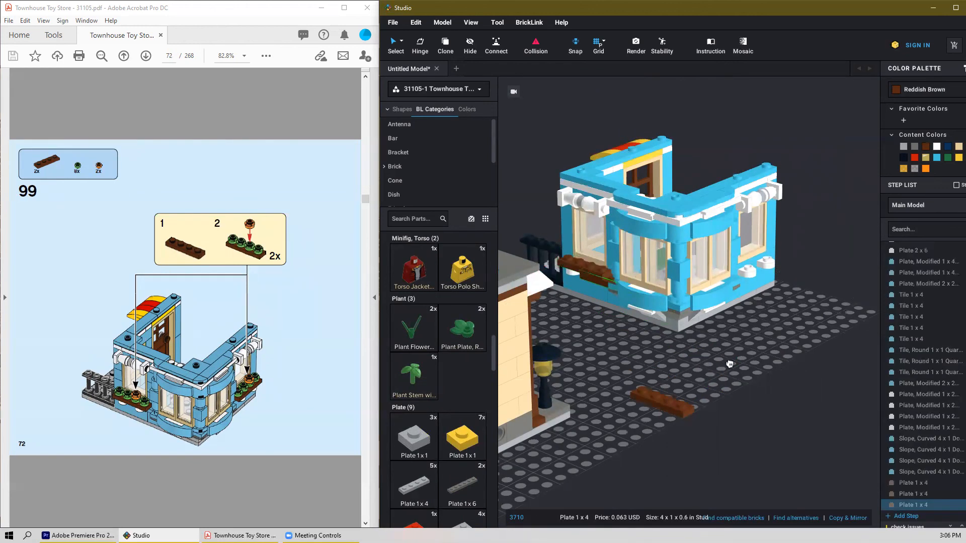
{"action": "left_click", "coordinate": [669, 408]}
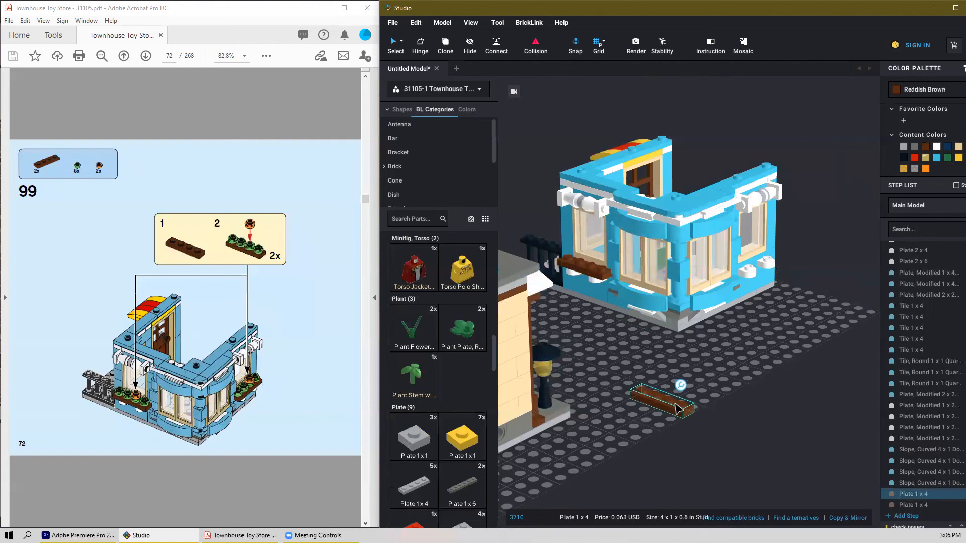
Step: Attach the loose reddish brown 1 x 4 plate under the corner window on the wall away from the railing
{"action": "left_click_drag", "start_coordinate": [669, 408], "coordinate": [763, 265]}
{"action": "right_click_drag", "start_coordinate": [777, 287], "coordinate": [809, 287]}
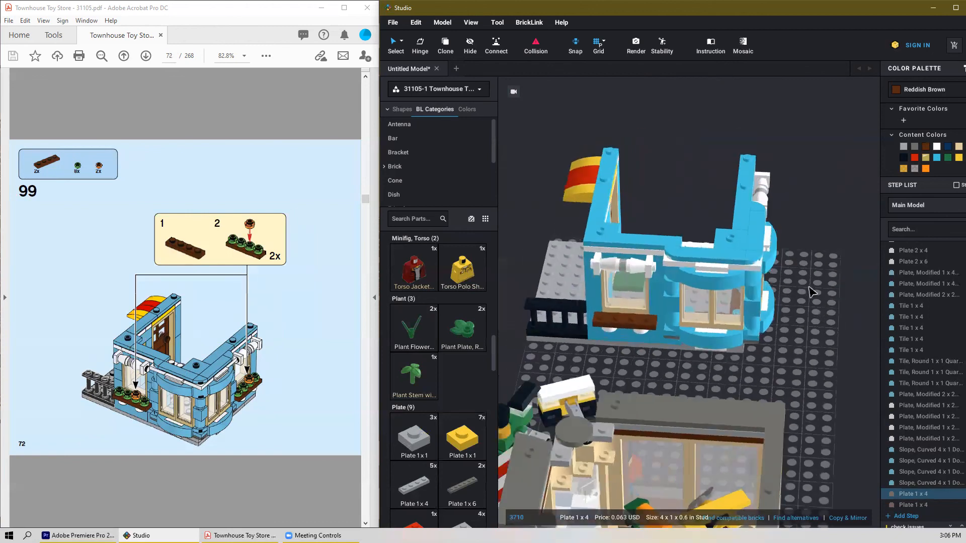
{"action": "left_click", "coordinate": [800, 347]}
Step: Place four bright green 1 x 1 round flower-edge plates along the brown plate under the window beside the railing
{"action": "scroll", "coordinate": [435, 403], "scroll_direction": "down", "scroll_amount": 8}
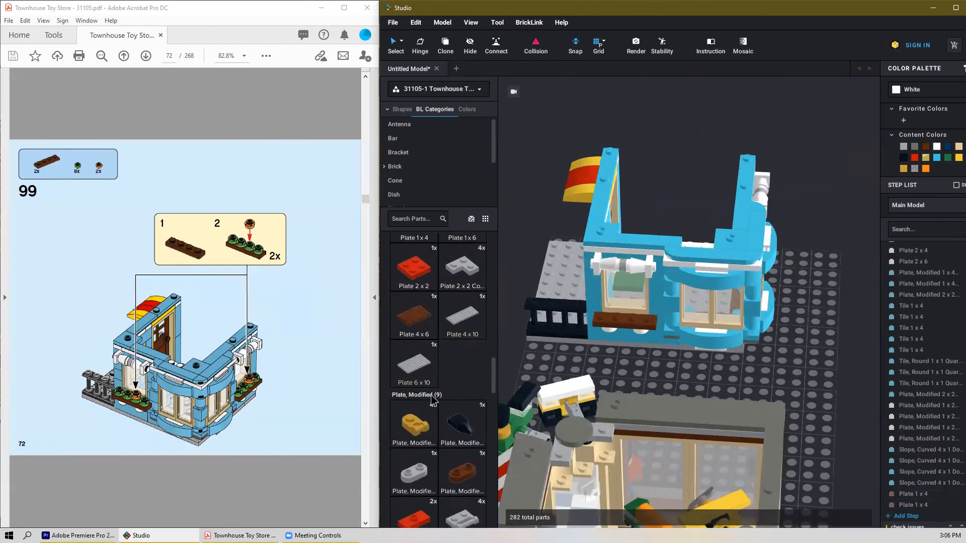
{"action": "left_click_drag", "start_coordinate": [463, 302], "coordinate": [605, 311]}
{"action": "left_click", "coordinate": [607, 311]}
{"action": "left_click", "coordinate": [620, 314]}
{"action": "left_click", "coordinate": [649, 313]}
{"action": "left_click", "coordinate": [652, 313]}
Step: Fill the brown plate under the other corner window with four bright green 1 x 1 round flower-edge plates
{"action": "right_click_drag", "start_coordinate": [757, 355], "coordinate": [713, 314]}
{"action": "left_click", "coordinate": [699, 316]}
{"action": "left_click", "coordinate": [713, 312]}
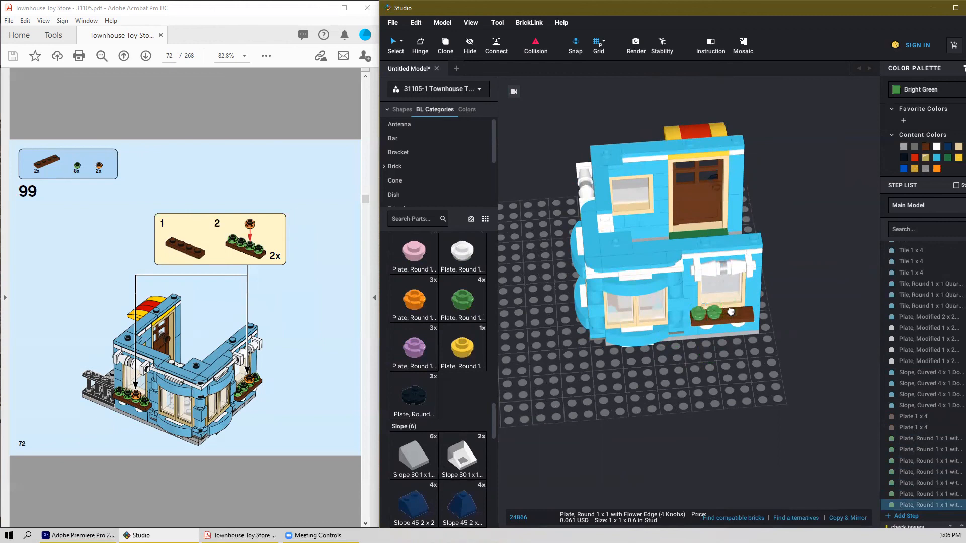
{"action": "scroll", "coordinate": [730, 312], "scroll_direction": "up", "scroll_amount": 5}
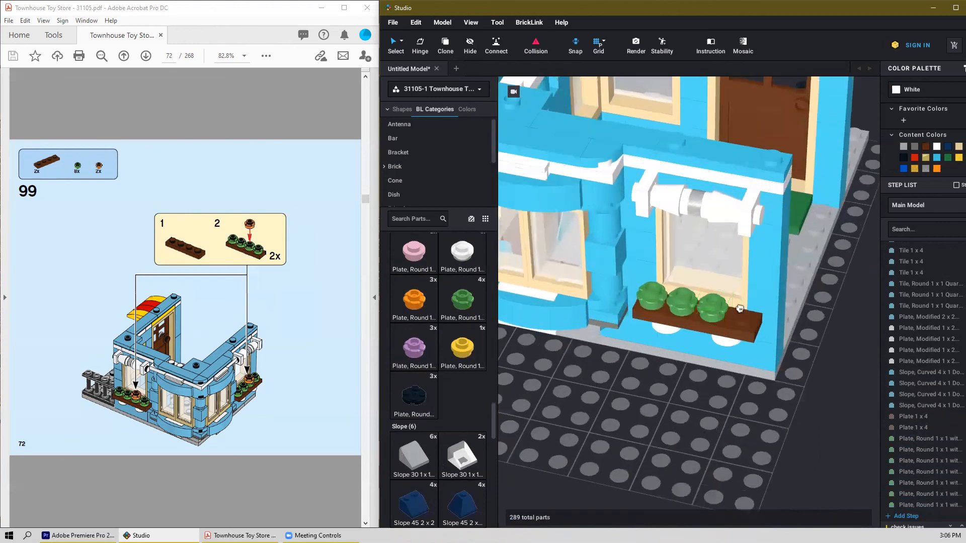
{"action": "left_click", "coordinate": [739, 308]}
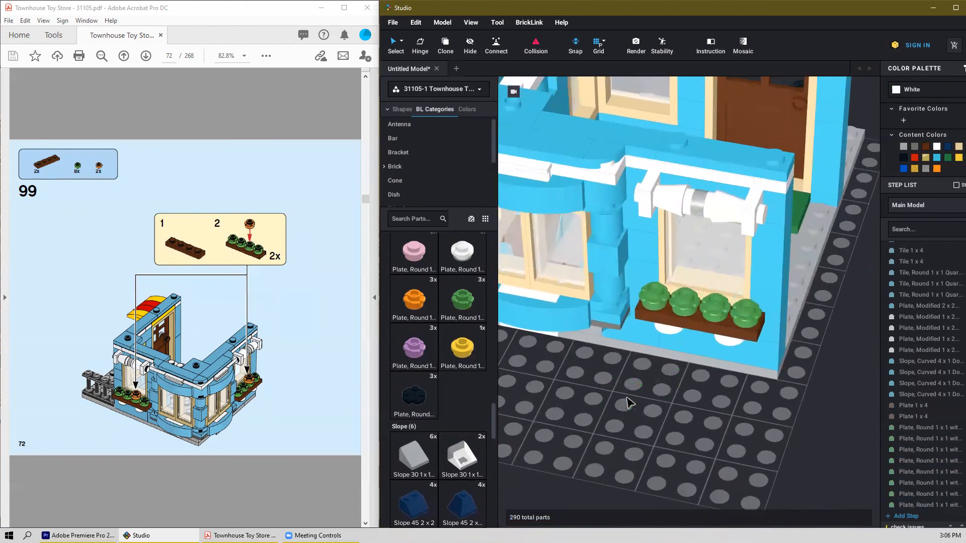
Step: Stack an orange 1 x 1 round flower-edge plate on the third green flower of each window planter
{"action": "left_click", "coordinate": [418, 300]}
{"action": "left_click", "coordinate": [714, 295]}
{"action": "right_click_drag", "start_coordinate": [655, 359], "coordinate": [599, 342]}
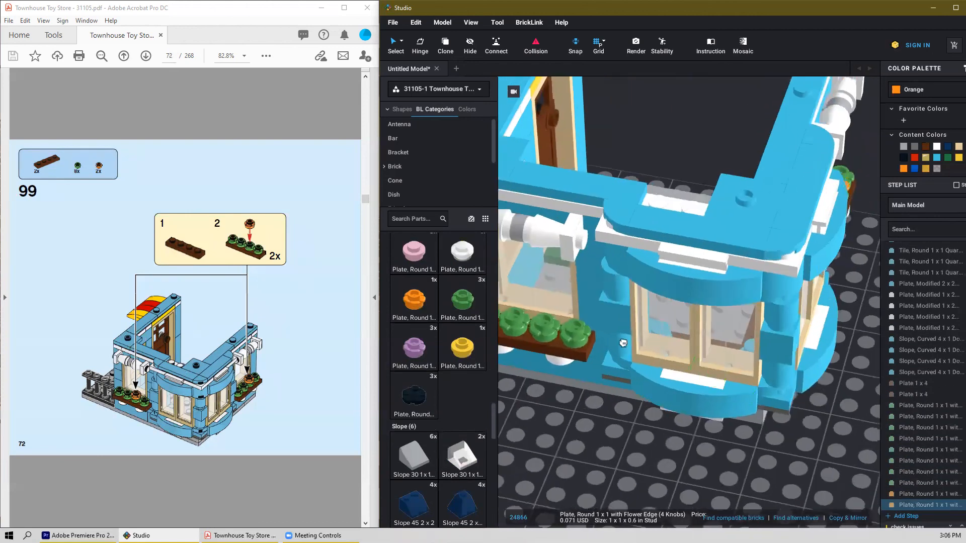
{"action": "left_click", "coordinate": [547, 321]}
{"action": "scroll", "coordinate": [582, 373], "scroll_direction": "down", "scroll_amount": 4}
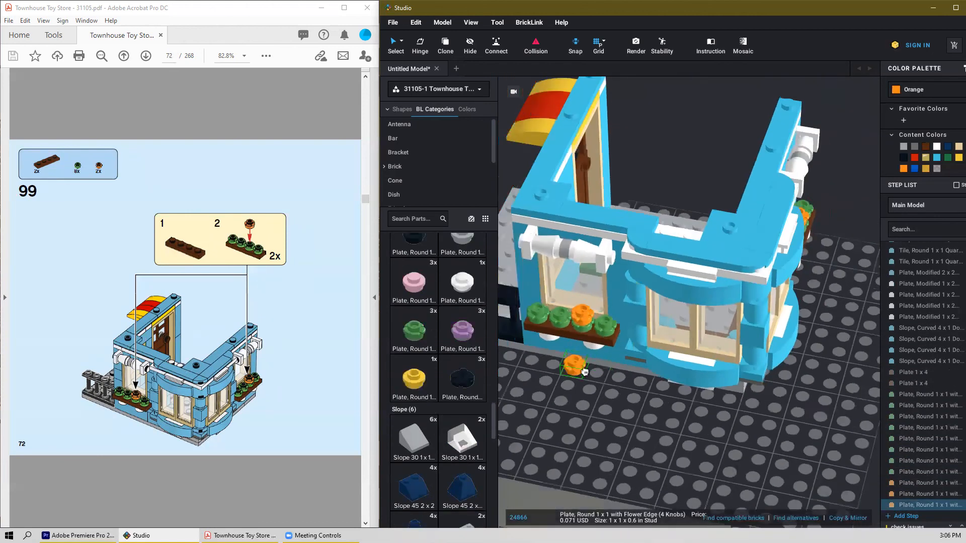
{"action": "key", "text": "Escape"}
{"action": "right_click_drag", "start_coordinate": [754, 395], "coordinate": [728, 385]}
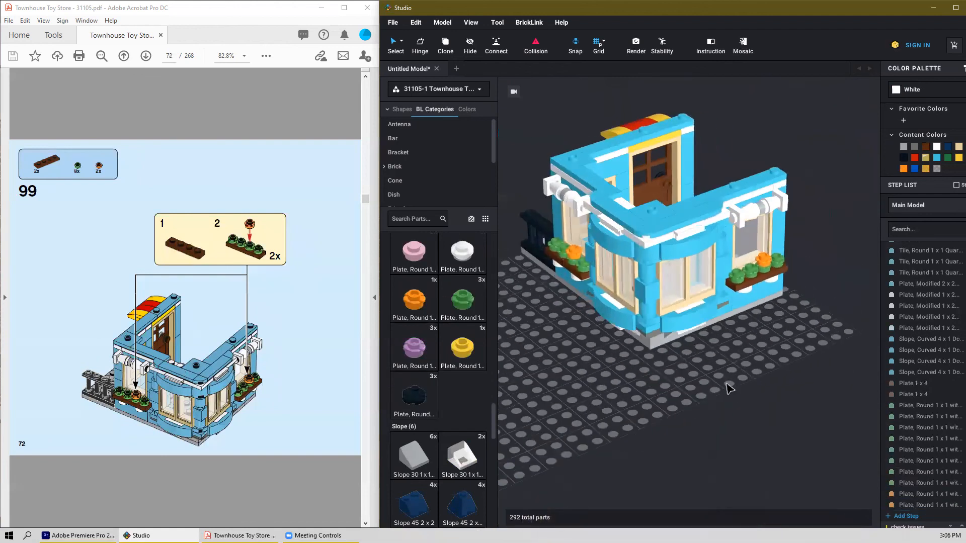
Step: Advance the instructions to step 100, rechecking steps 99 and 98 against the model and viewing the building's interior side
{"action": "scroll", "coordinate": [261, 361], "scroll_direction": "down", "scroll_amount": 2}
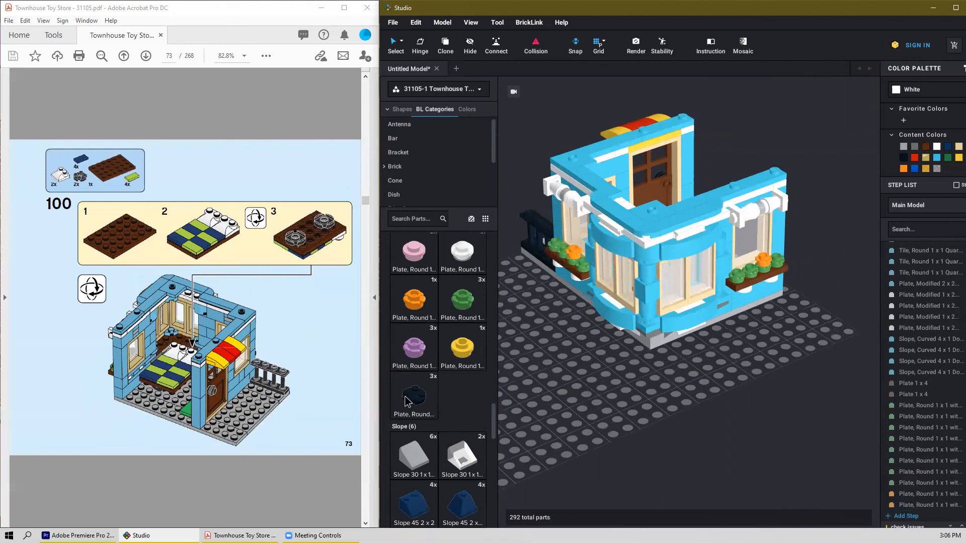
{"action": "right_click_drag", "start_coordinate": [575, 412], "coordinate": [492, 412]}
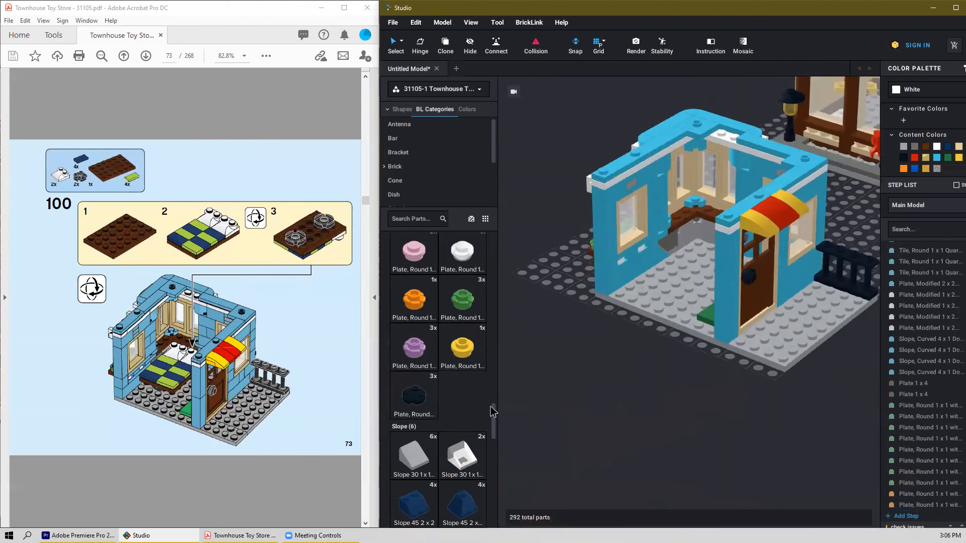
{"action": "scroll", "coordinate": [123, 340], "scroll_direction": "up", "scroll_amount": 2}
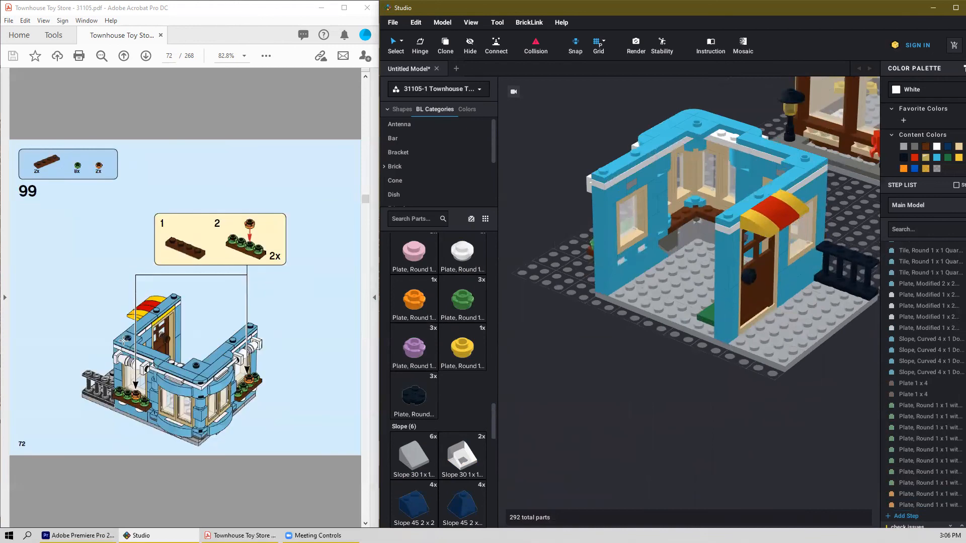
{"action": "scroll", "coordinate": [188, 342], "scroll_direction": "up", "scroll_amount": 2}
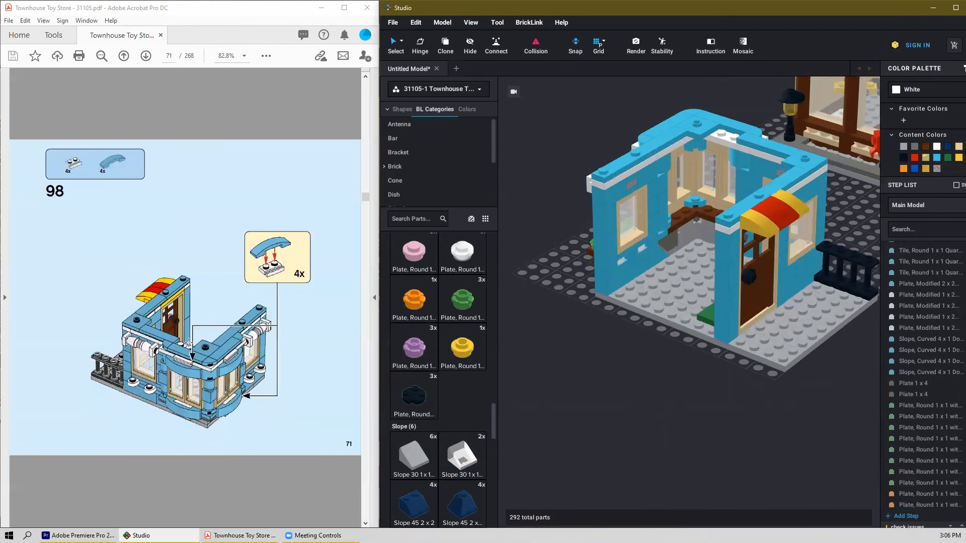
{"action": "scroll", "coordinate": [187, 345], "scroll_direction": "down", "scroll_amount": 4}
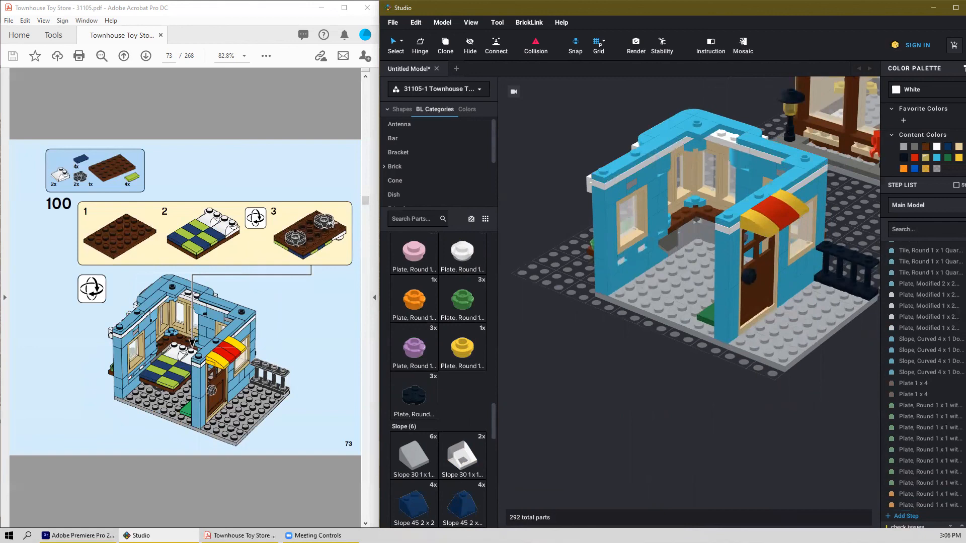
Step: Place a reddish brown 4 x 6 plate, rotated a quarter turn, on the open baseplate outside the blue room
{"action": "right_click_drag", "start_coordinate": [590, 386], "coordinate": [599, 390]}
{"action": "scroll", "coordinate": [638, 361], "scroll_direction": "up", "scroll_amount": 3}
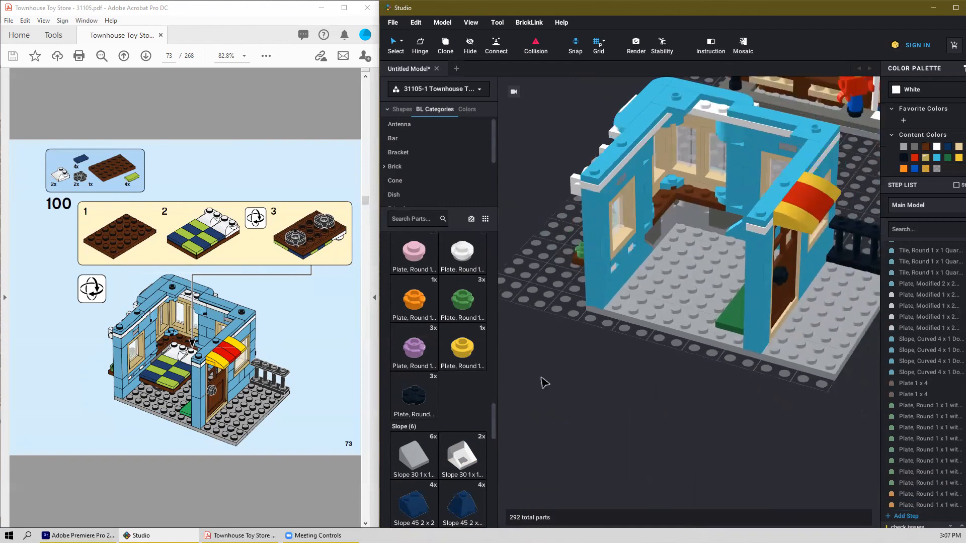
{"action": "scroll", "coordinate": [465, 410], "scroll_direction": "up", "scroll_amount": 12}
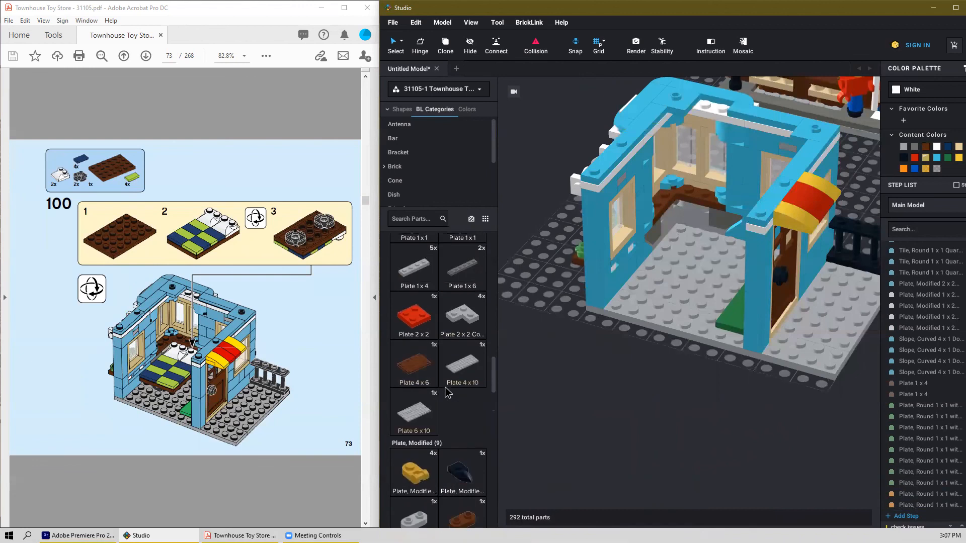
{"action": "left_click_drag", "start_coordinate": [415, 408], "coordinate": [613, 427]}
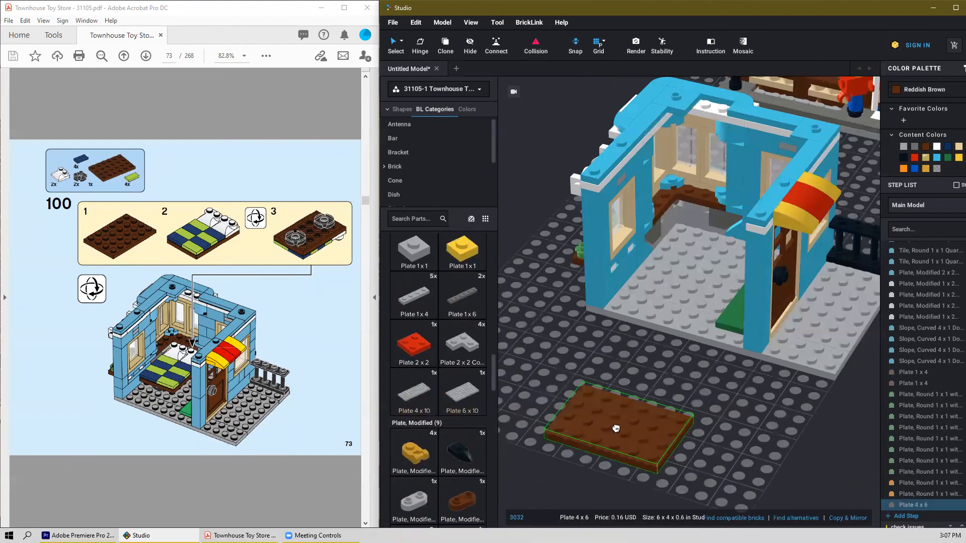
{"action": "key", "text": "Right"}
{"action": "left_click", "coordinate": [617, 429]}
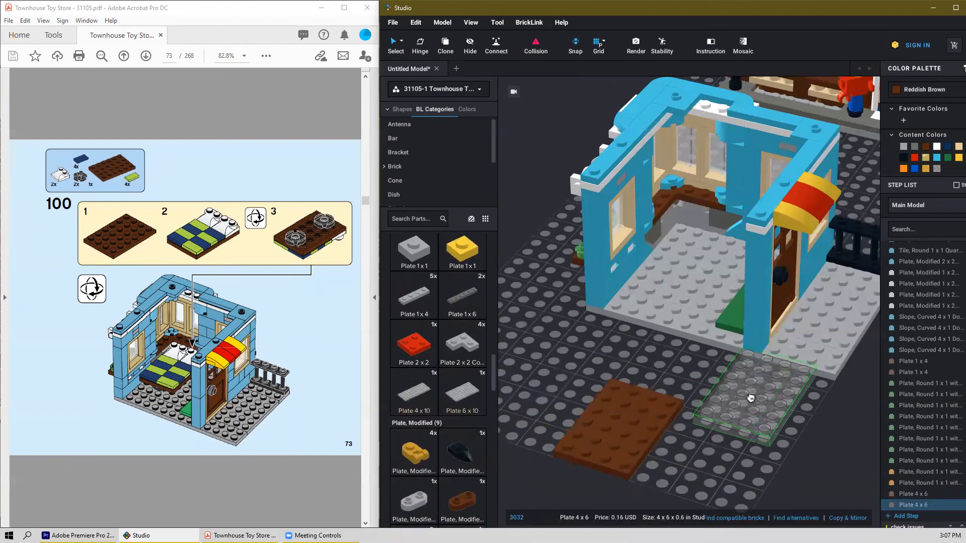
{"action": "key", "text": "Escape"}
Step: Lay four lime 1 x 2 tiles in a staggered checker pattern on the brown 4 x 6 plate
{"action": "scroll", "coordinate": [429, 362], "scroll_direction": "down", "scroll_amount": 8}
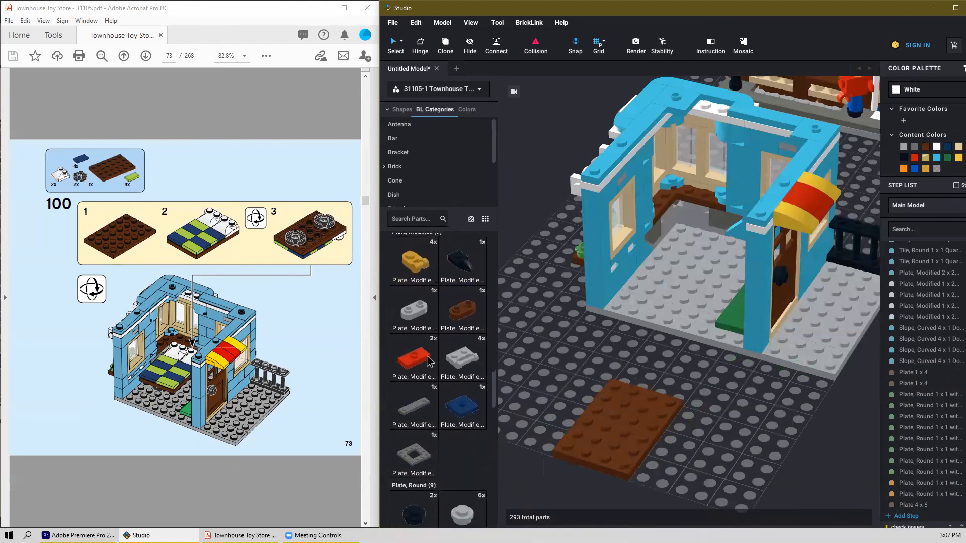
{"action": "scroll", "coordinate": [430, 362], "scroll_direction": "down", "scroll_amount": 15}
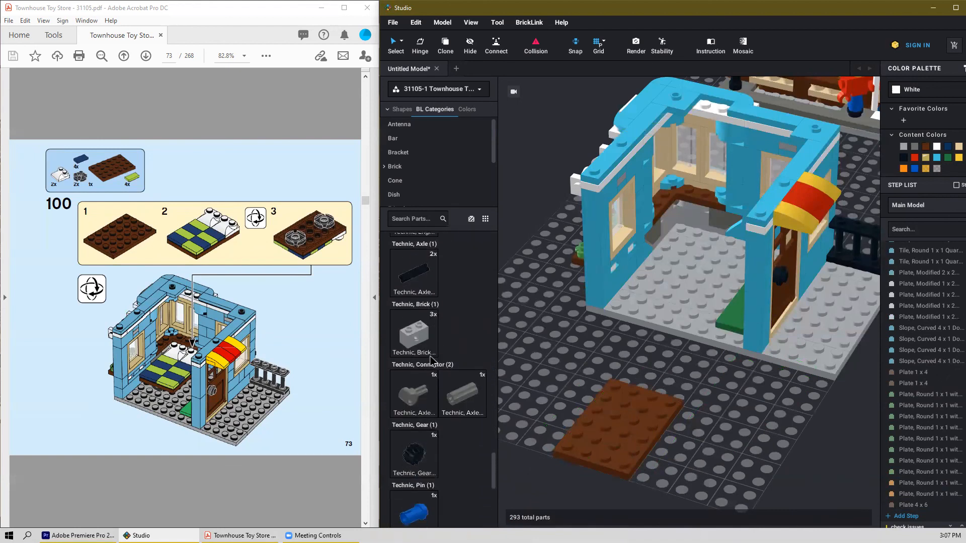
{"action": "scroll", "coordinate": [431, 359], "scroll_direction": "down", "scroll_amount": 10}
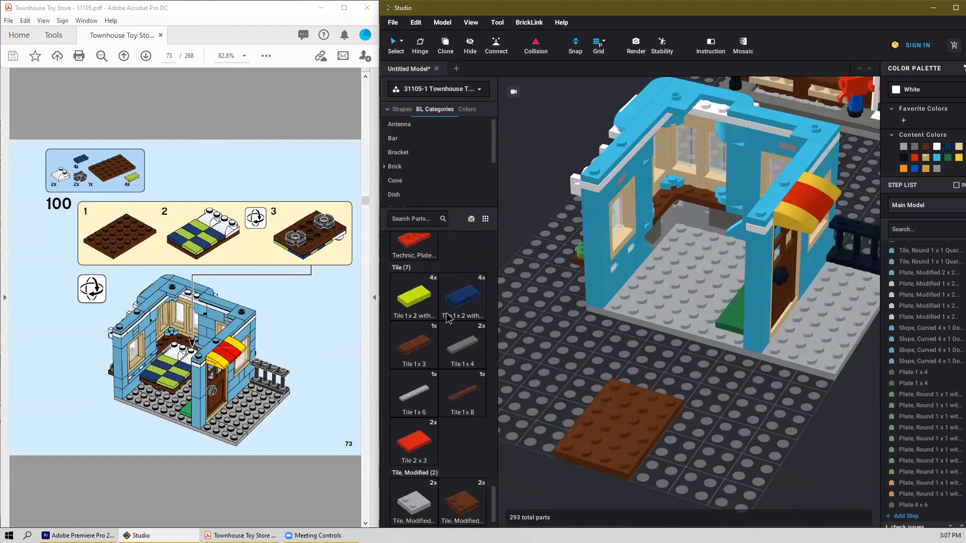
{"action": "left_click", "coordinate": [413, 301]}
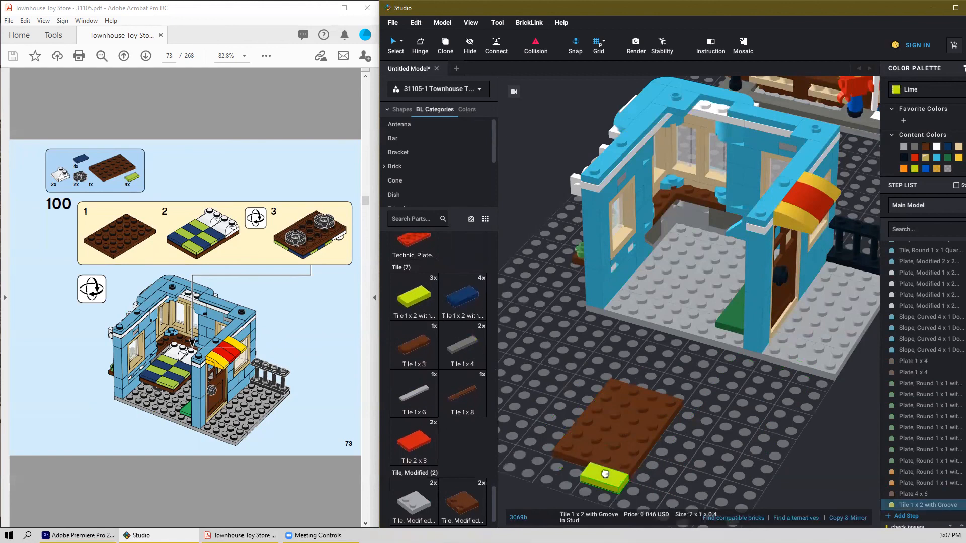
{"action": "left_click", "coordinate": [587, 431]}
{"action": "left_click", "coordinate": [605, 410]}
{"action": "left_click", "coordinate": [641, 433]}
{"action": "left_click", "coordinate": [620, 452]}
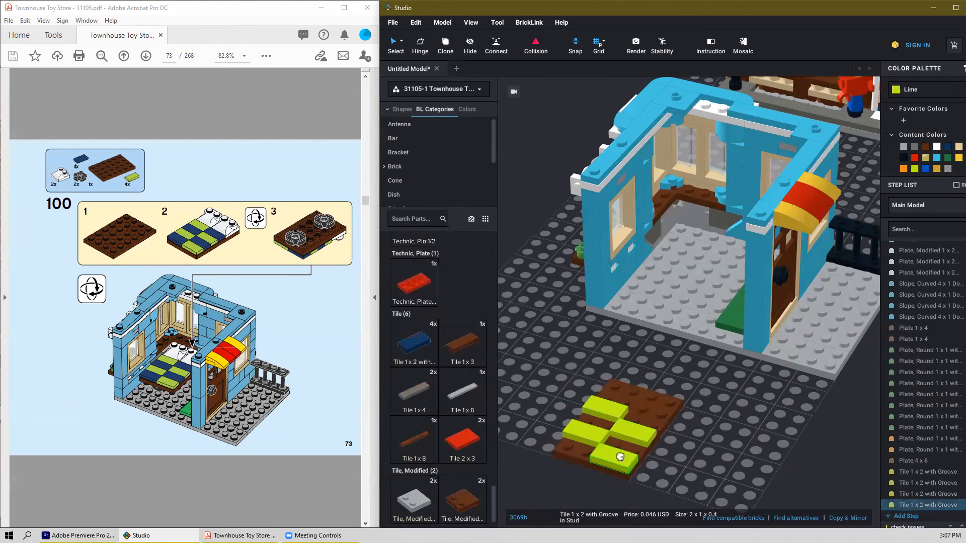
{"action": "key", "text": "Escape"}
Step: Fill the gaps between the lime tiles with four dark blue 1 x 2 tiles to complete the bed cover
{"action": "left_click", "coordinate": [414, 343]}
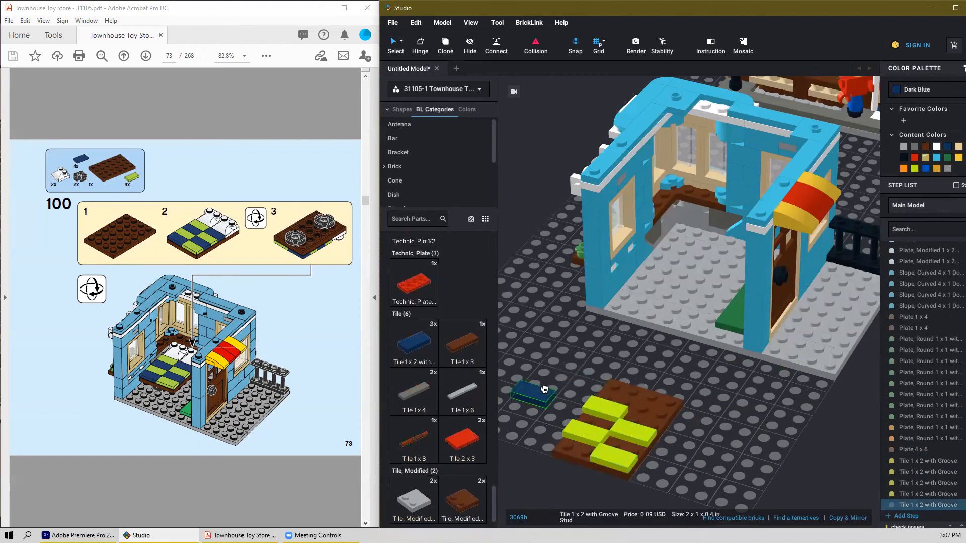
{"action": "left_click", "coordinate": [599, 421]}
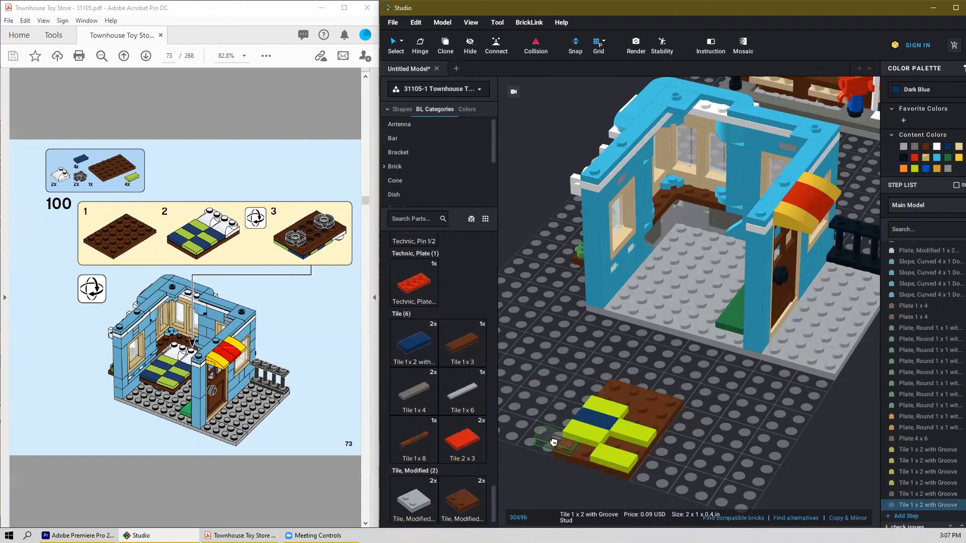
{"action": "left_click", "coordinate": [576, 444]}
{"action": "left_click", "coordinate": [626, 441]}
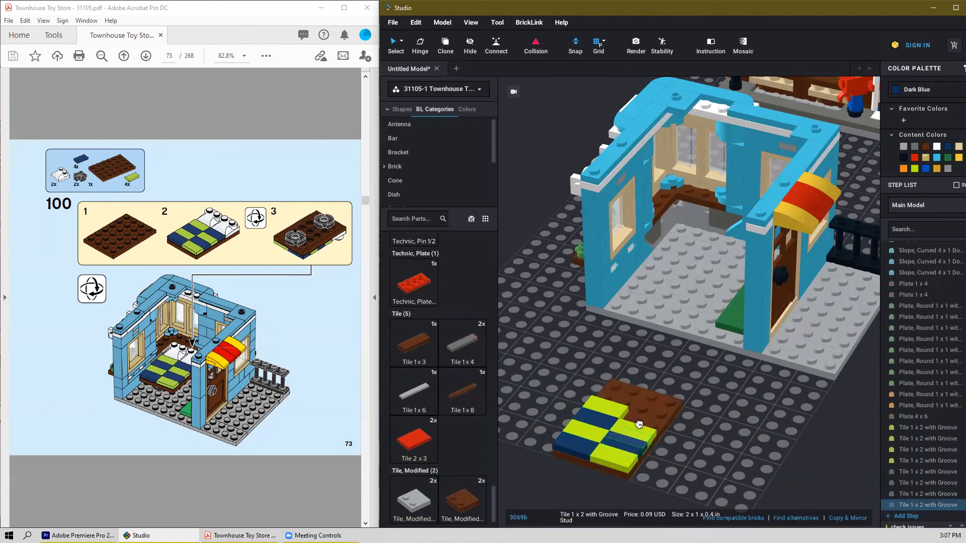
{"action": "left_click", "coordinate": [643, 420]}
{"action": "key", "text": "Escape"}
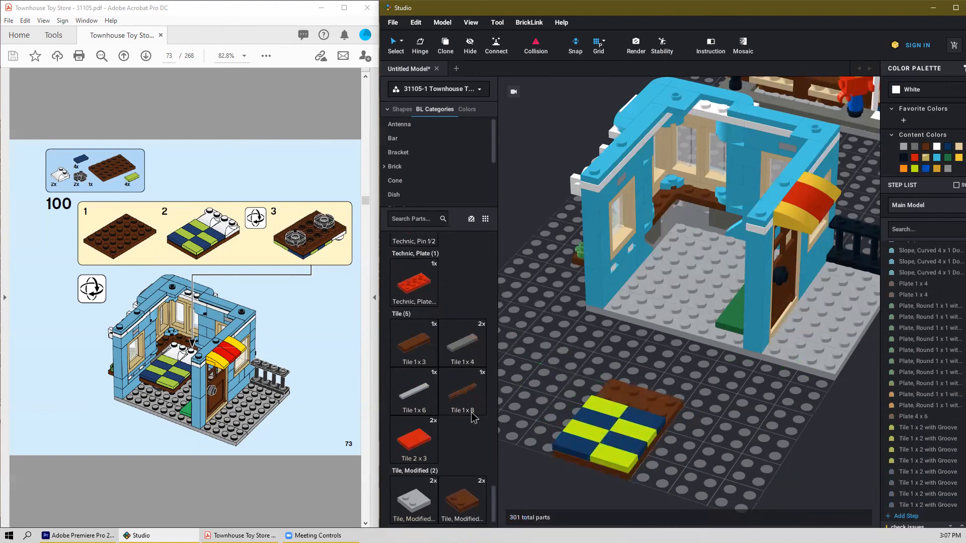
Step: Place two white 2 x 2 x 2/3 modified bricks with curved slope end side by side as the bed's pillows
{"action": "scroll", "coordinate": [474, 417], "scroll_direction": "up", "scroll_amount": 2}
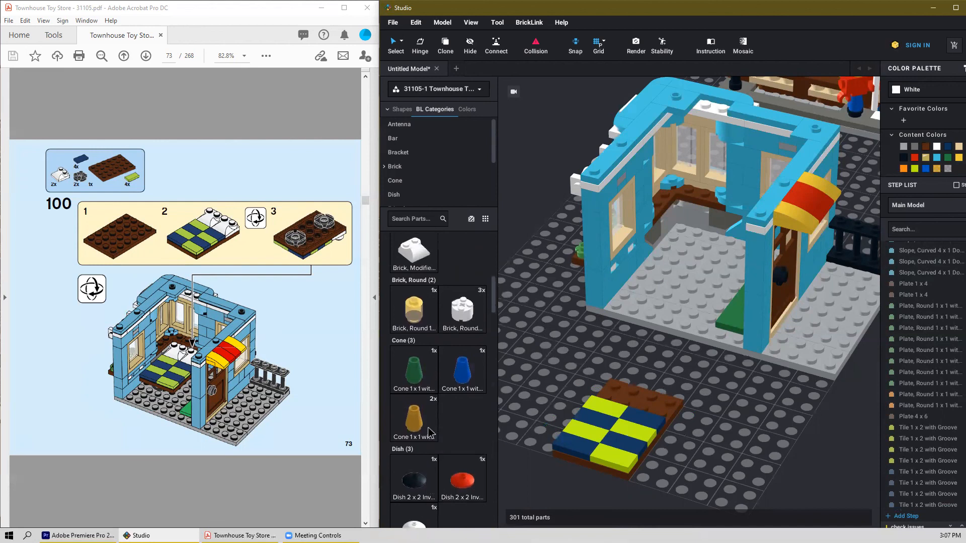
{"action": "left_click", "coordinate": [416, 262]}
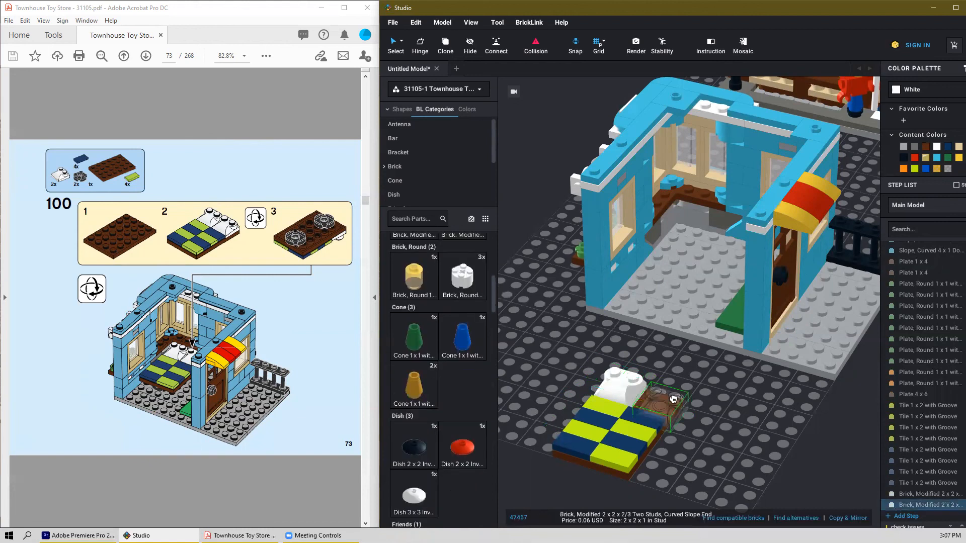
{"action": "left_click", "coordinate": [671, 392]}
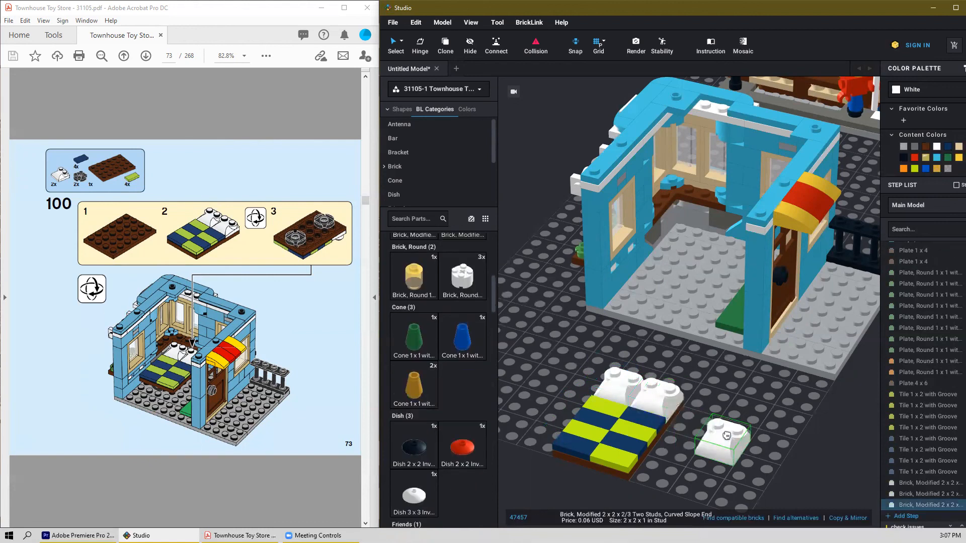
{"action": "key", "text": "Escape"}
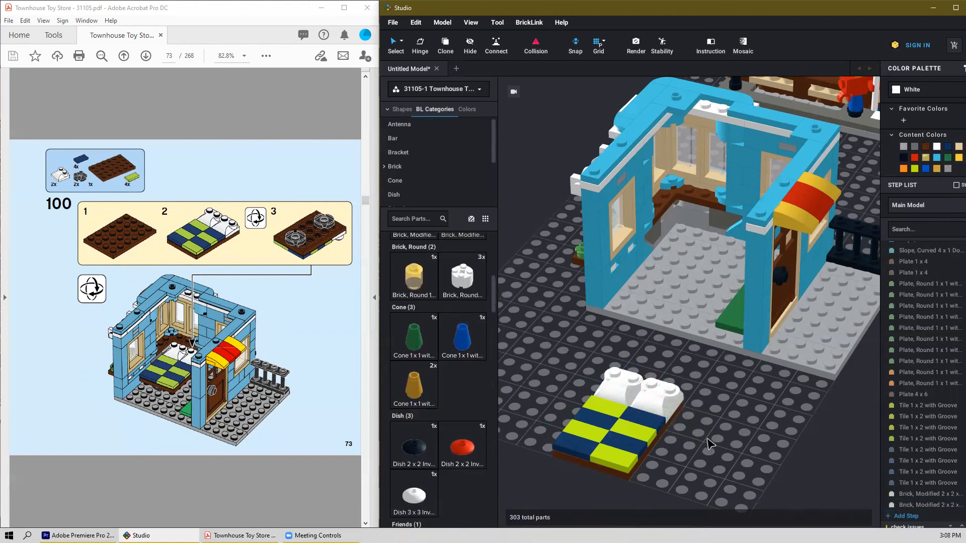
Step: Attach two black 2 x 2 round plates with axle hole to the underside of the bed's brown plate
{"action": "scroll", "coordinate": [711, 445], "scroll_direction": "down", "scroll_amount": 2}
{"action": "right_click_drag", "start_coordinate": [711, 447], "coordinate": [707, 412]}
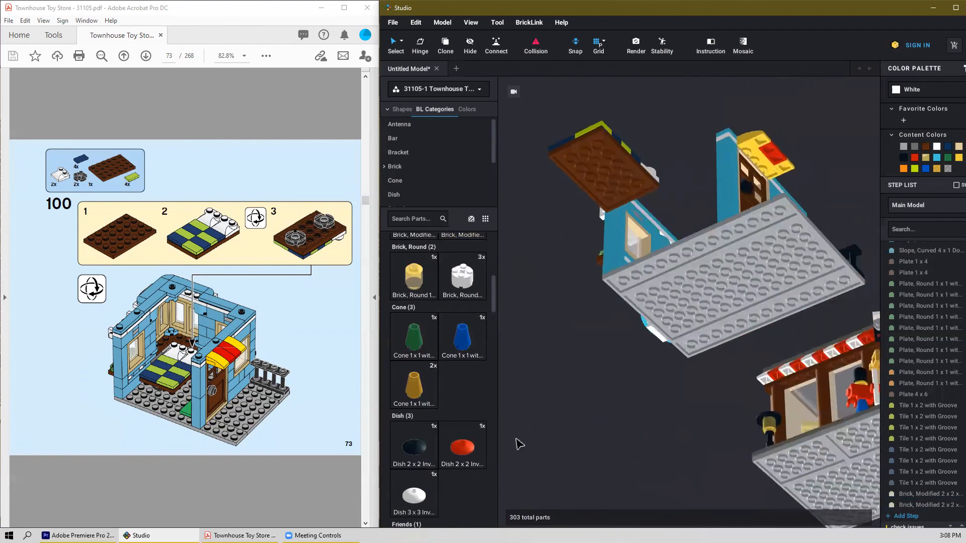
{"action": "scroll", "coordinate": [437, 403], "scroll_direction": "down", "scroll_amount": 5}
{"action": "scroll", "coordinate": [410, 361], "scroll_direction": "down", "scroll_amount": 10}
{"action": "scroll", "coordinate": [408, 361], "scroll_direction": "down", "scroll_amount": 10}
{"action": "scroll", "coordinate": [412, 391], "scroll_direction": "down", "scroll_amount": 2}
{"action": "left_click_drag", "start_coordinate": [412, 377], "coordinate": [591, 156]}
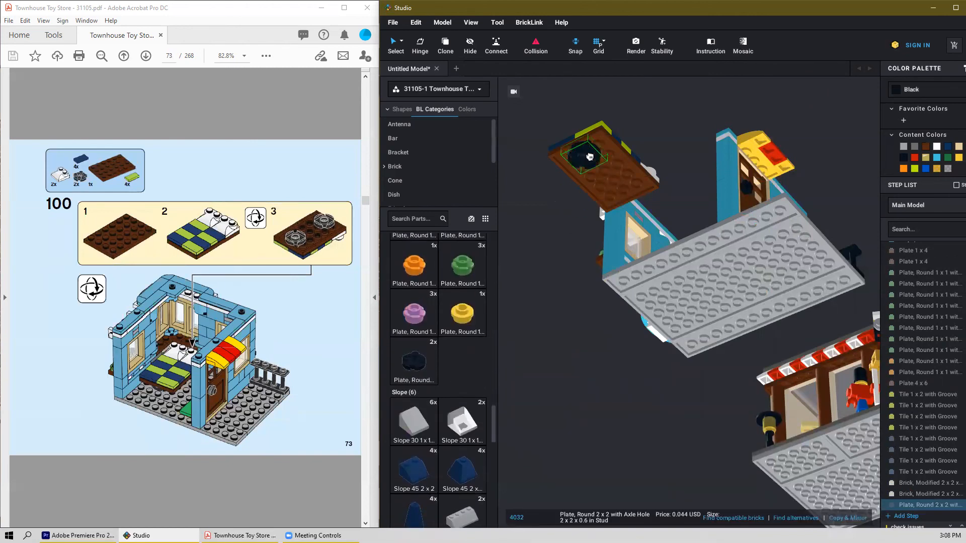
{"action": "left_click", "coordinate": [589, 157]}
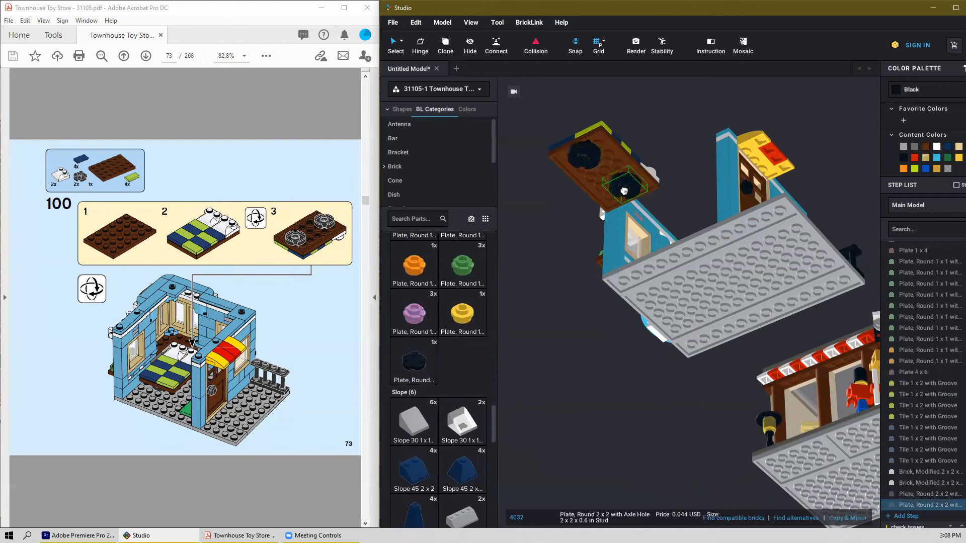
{"action": "left_click", "coordinate": [623, 196]}
{"action": "key", "text": "Escape"}
Step: Group all 13 parts of the finished bed into a submodel named Bed
{"action": "right_click_drag", "start_coordinate": [570, 280], "coordinate": [588, 363]}
{"action": "scroll", "coordinate": [588, 363], "scroll_direction": "down", "scroll_amount": 2}
{"action": "left_click_drag", "start_coordinate": [613, 311], "coordinate": [524, 423]}
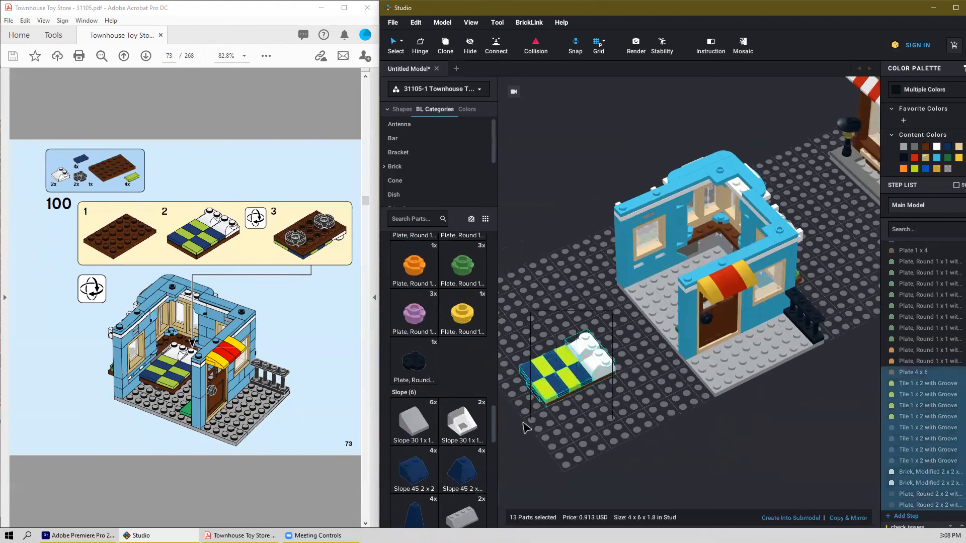
{"action": "left_click", "coordinate": [803, 518]}
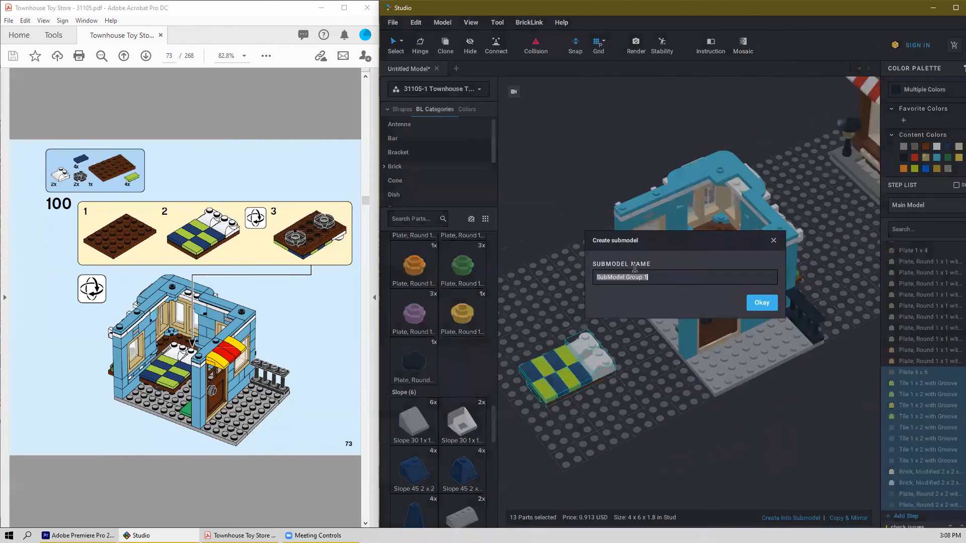
{"action": "key", "text": "Return"}
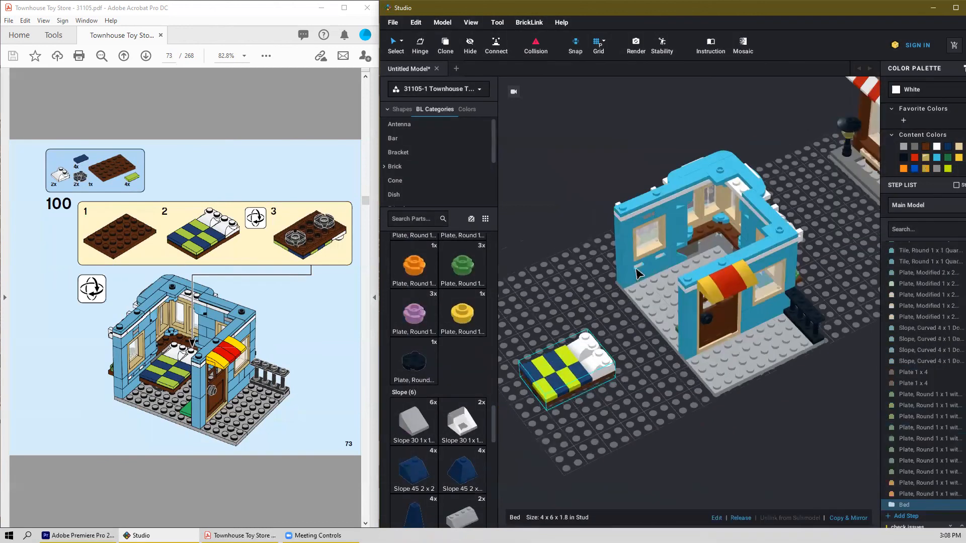
Step: Place the Bed submodel inside the blue room, with its pillows toward the brown corner ledge and its side along the window wall
{"action": "mouse_move", "coordinate": [646, 398]}
{"action": "right_mouse_down"}
{"action": "mouse_move", "coordinate": [658, 403]}
{"action": "mouse_move", "coordinate": [650, 409]}
{"action": "right_mouse_up"}
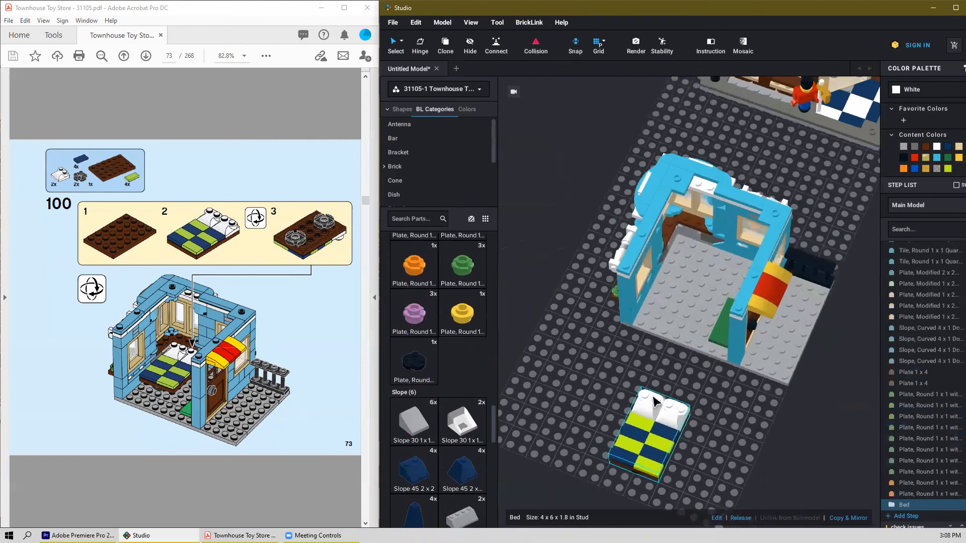
{"action": "left_click_drag", "start_coordinate": [660, 436], "coordinate": [685, 274]}
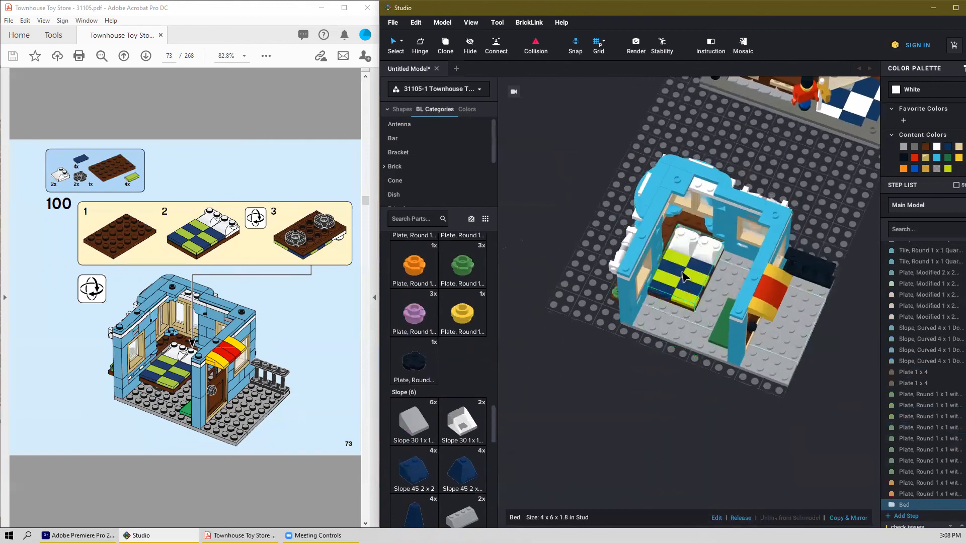
{"action": "scroll", "coordinate": [725, 299], "scroll_direction": "up", "scroll_amount": 2}
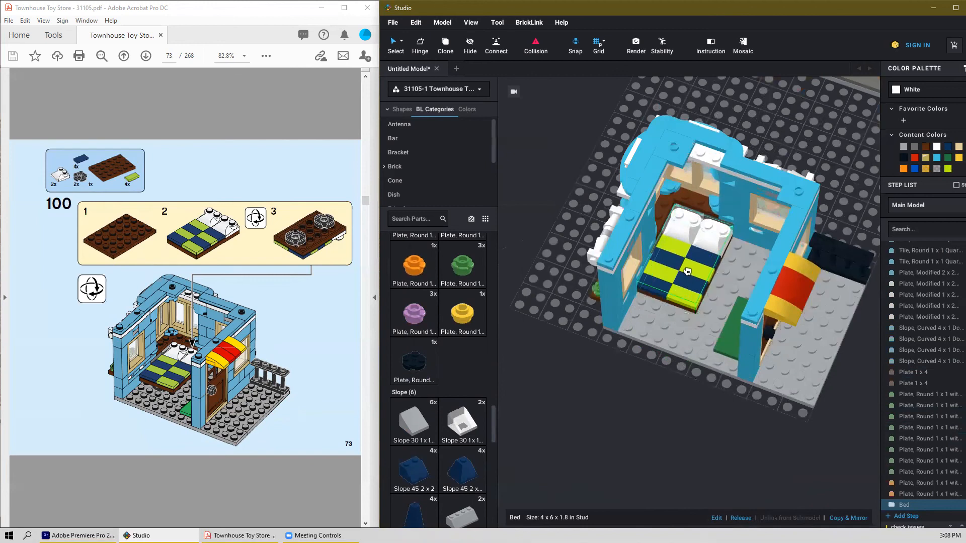
{"action": "left_click_drag", "start_coordinate": [686, 271], "coordinate": [686, 270]}
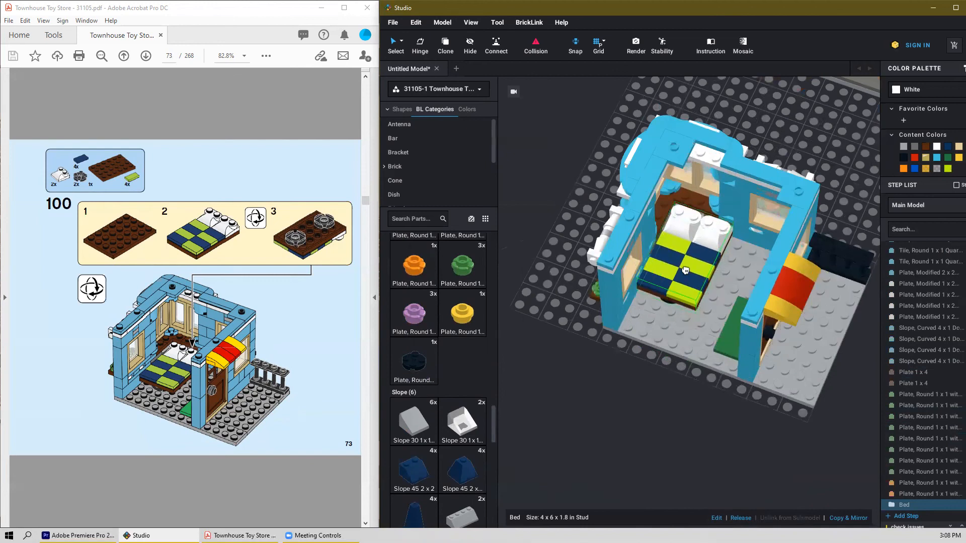
{"action": "right_click_drag", "start_coordinate": [662, 458], "coordinate": [650, 437]}
{"action": "left_click", "coordinate": [650, 438]}
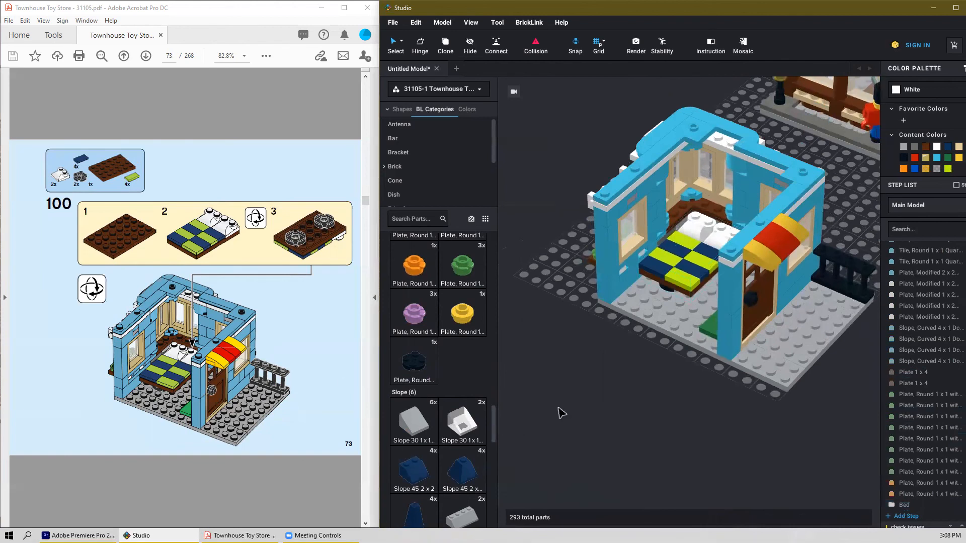
Step: Advance the instructions to step 101 and place one white 2 x 2 round brick with axle hole on the empty grid outside the room
{"action": "scroll", "coordinate": [238, 339], "scroll_direction": "down", "scroll_amount": 2}
{"action": "scroll", "coordinate": [239, 340], "scroll_direction": "up", "scroll_amount": 2}
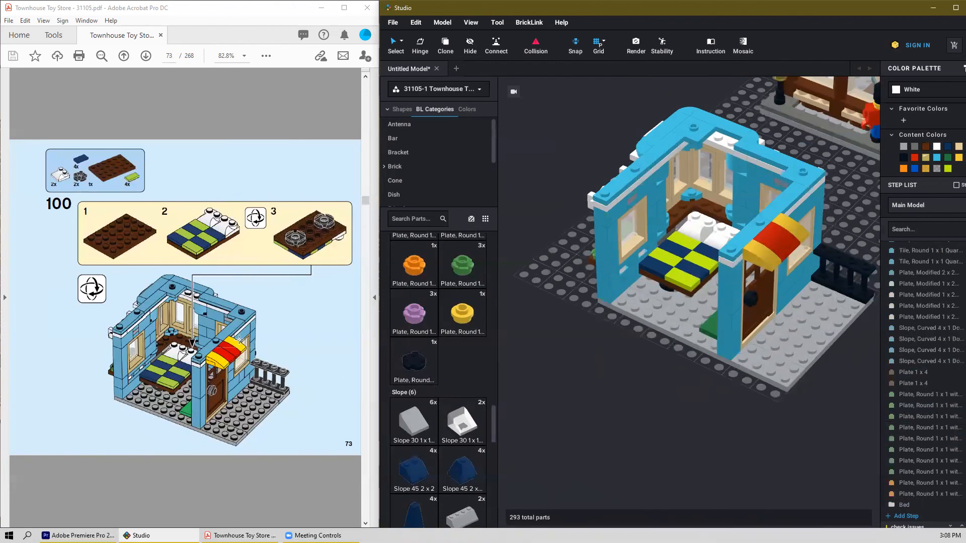
{"action": "scroll", "coordinate": [239, 340], "scroll_direction": "down", "scroll_amount": 1}
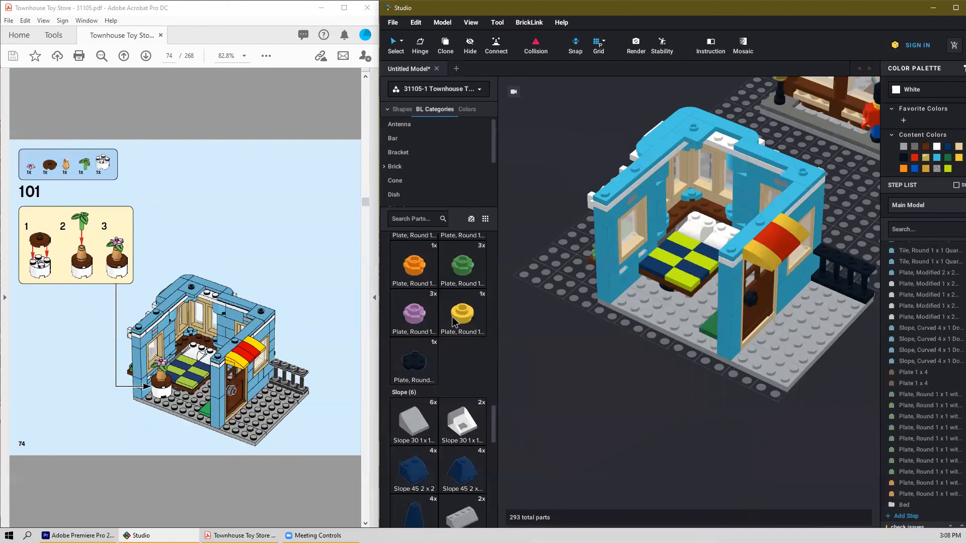
{"action": "scroll", "coordinate": [488, 381], "scroll_direction": "down", "scroll_amount": 10}
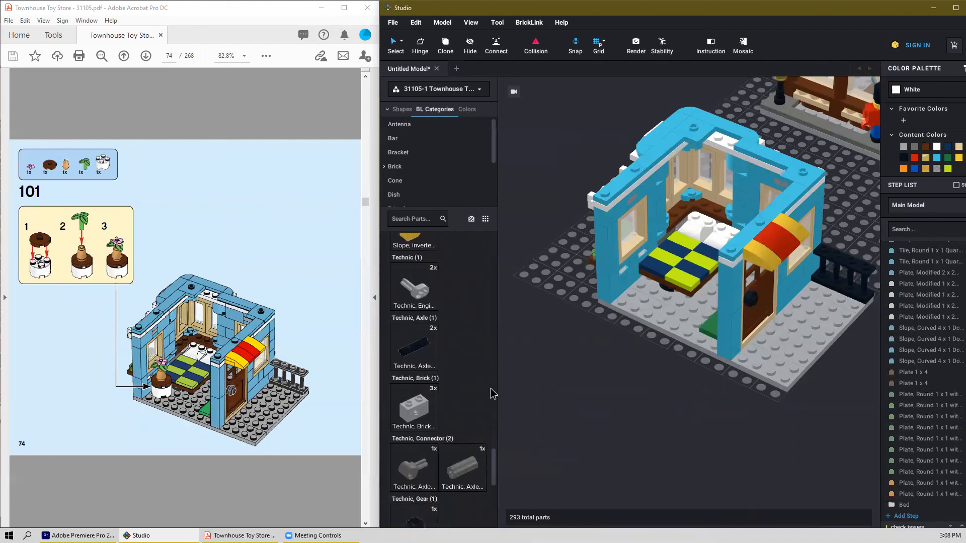
{"action": "scroll", "coordinate": [619, 332], "scroll_direction": "up", "scroll_amount": 5}
{"action": "scroll", "coordinate": [619, 332], "scroll_direction": "down", "scroll_amount": 4}
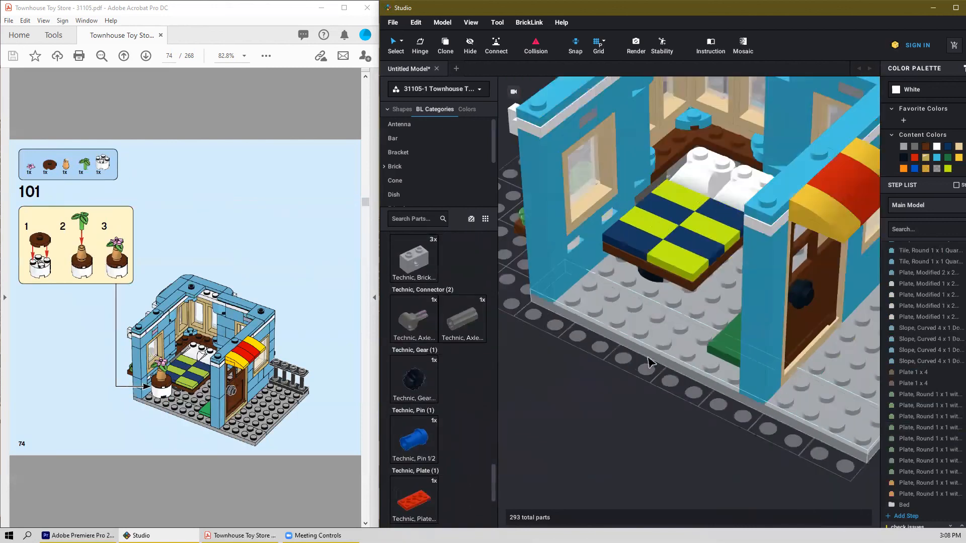
{"action": "scroll", "coordinate": [448, 409], "scroll_direction": "up", "scroll_amount": 10}
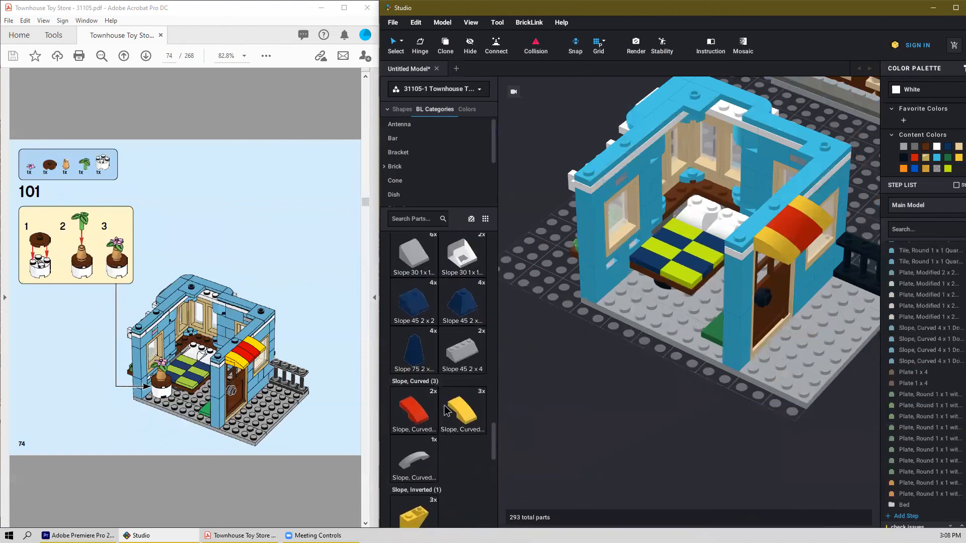
{"action": "scroll", "coordinate": [447, 408], "scroll_direction": "up", "scroll_amount": 10}
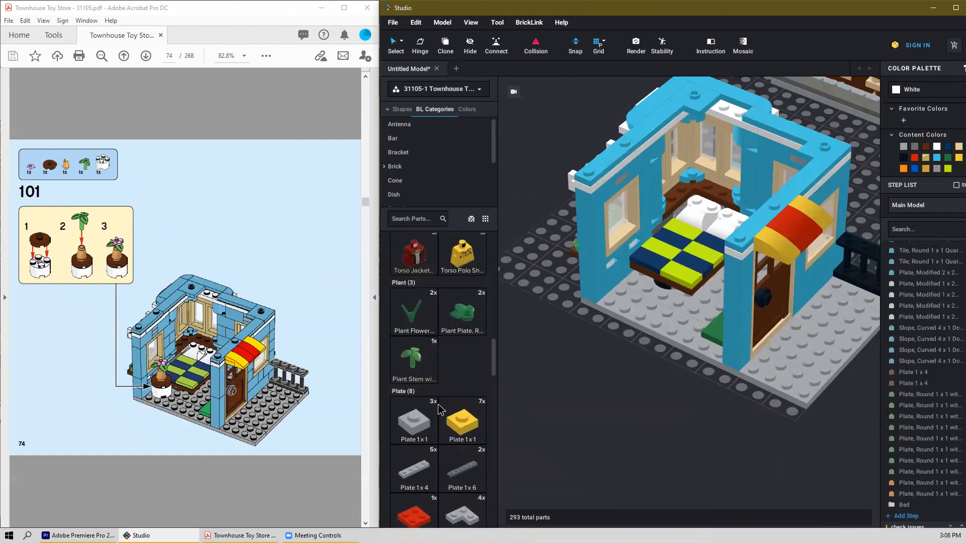
{"action": "scroll", "coordinate": [443, 412], "scroll_direction": "up", "scroll_amount": 5}
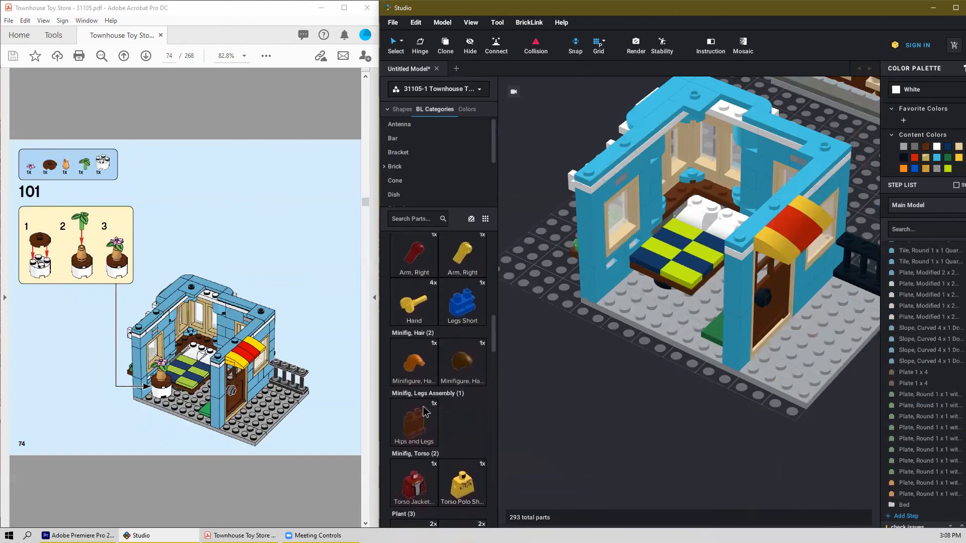
{"action": "scroll", "coordinate": [424, 411], "scroll_direction": "up", "scroll_amount": 8}
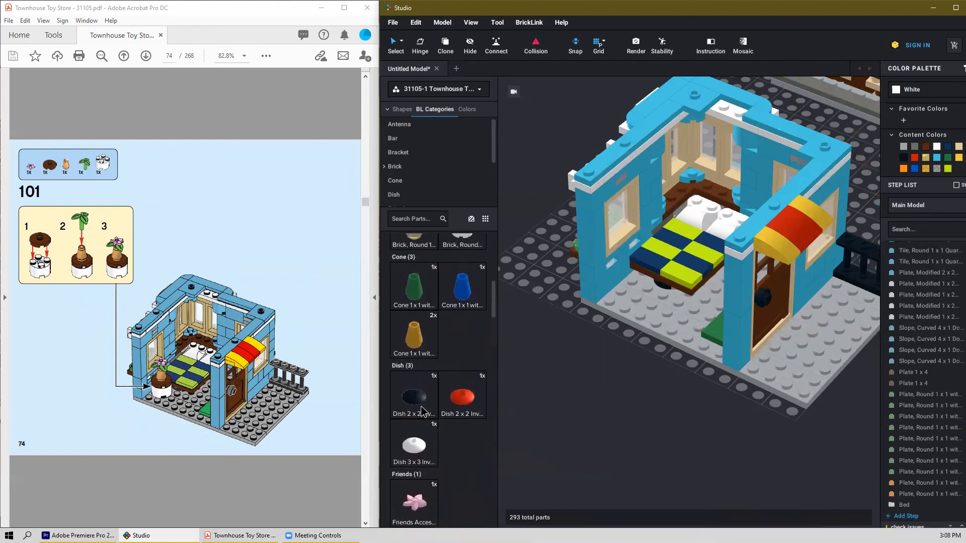
{"action": "scroll", "coordinate": [438, 350], "scroll_direction": "up", "scroll_amount": 2}
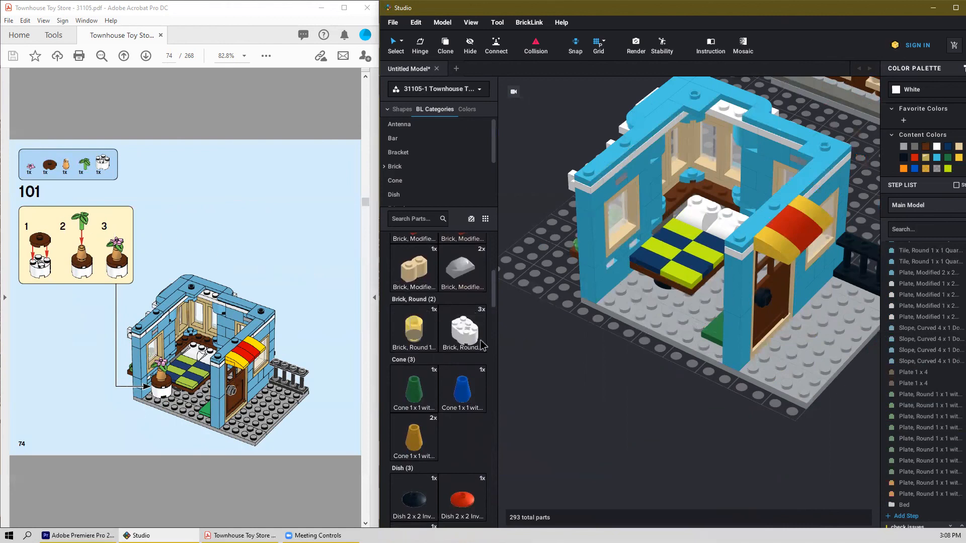
{"action": "left_click", "coordinate": [572, 389]}
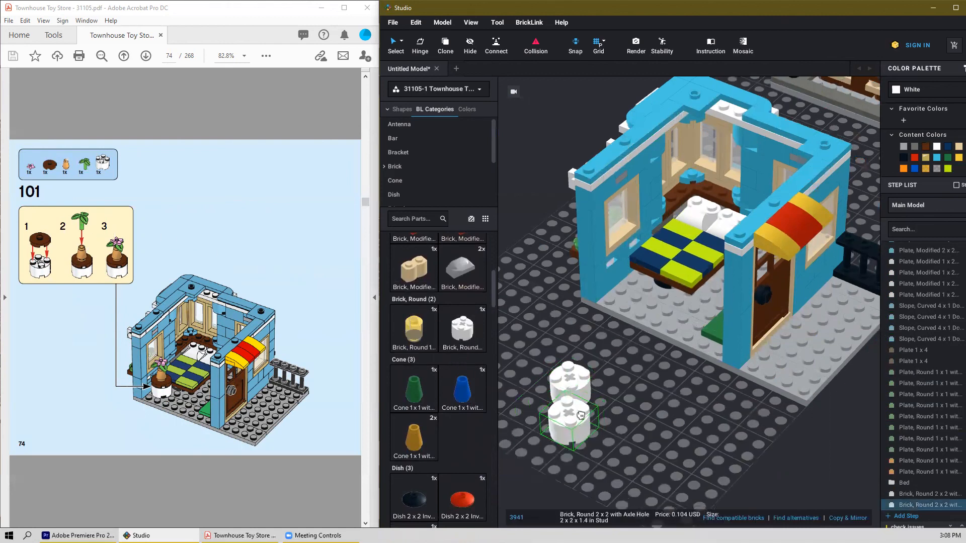
{"action": "key", "text": "Escape"}
Step: Cap the white round brick with a reddish brown 2 x 2 round tile with open stud
{"action": "scroll", "coordinate": [453, 374], "scroll_direction": "up", "scroll_amount": 10}
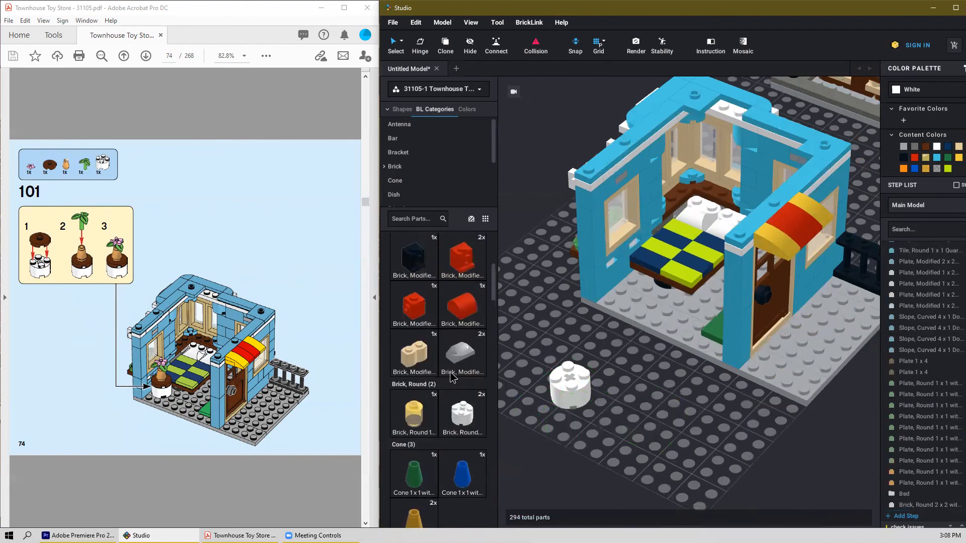
{"action": "scroll", "coordinate": [453, 375], "scroll_direction": "down", "scroll_amount": 12}
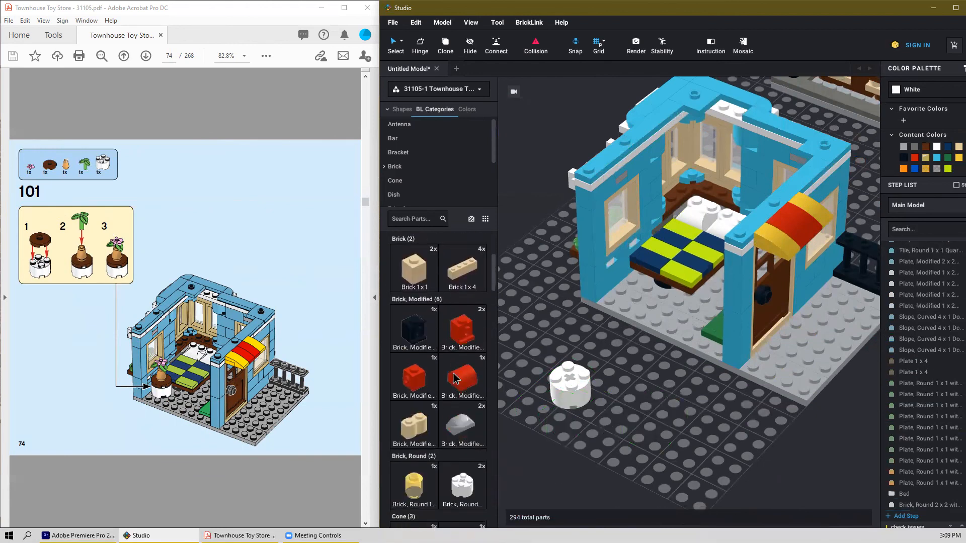
{"action": "scroll", "coordinate": [458, 382], "scroll_direction": "down", "scroll_amount": 10}
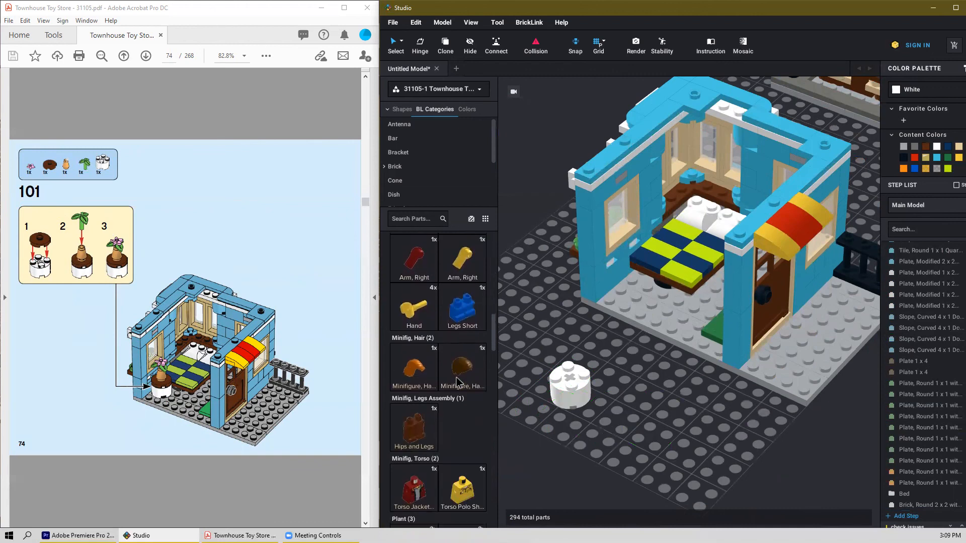
{"action": "scroll", "coordinate": [458, 388], "scroll_direction": "down", "scroll_amount": 5}
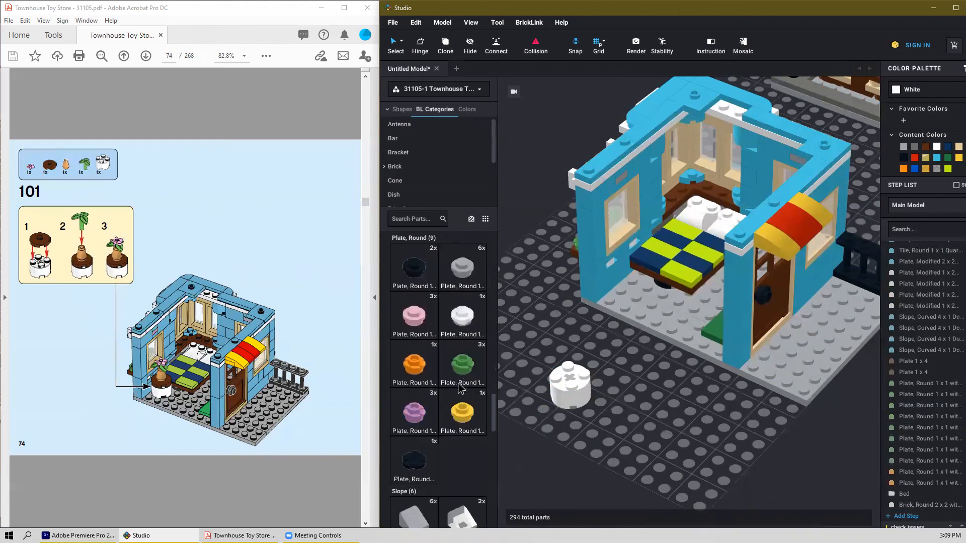
{"action": "scroll", "coordinate": [455, 392], "scroll_direction": "down", "scroll_amount": 8}
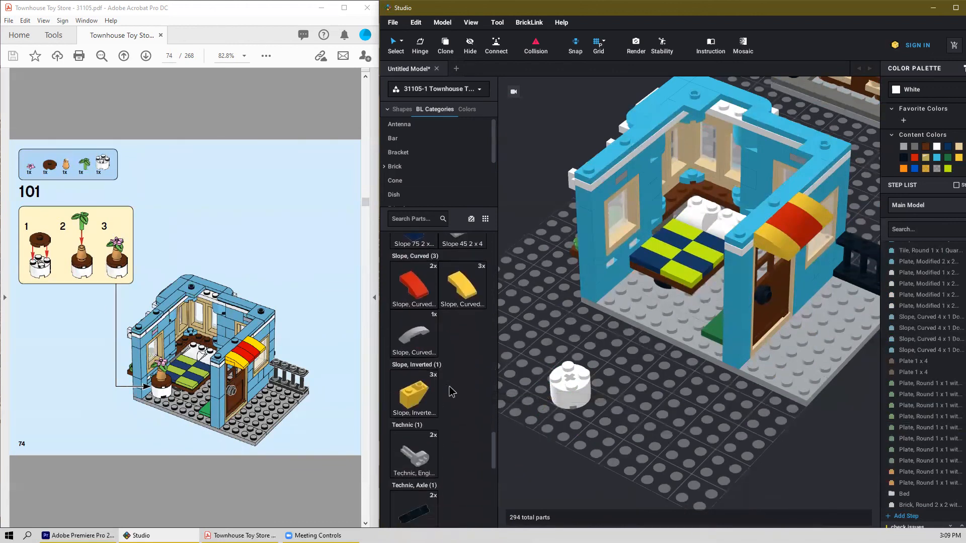
{"action": "scroll", "coordinate": [434, 407], "scroll_direction": "down", "scroll_amount": 1}
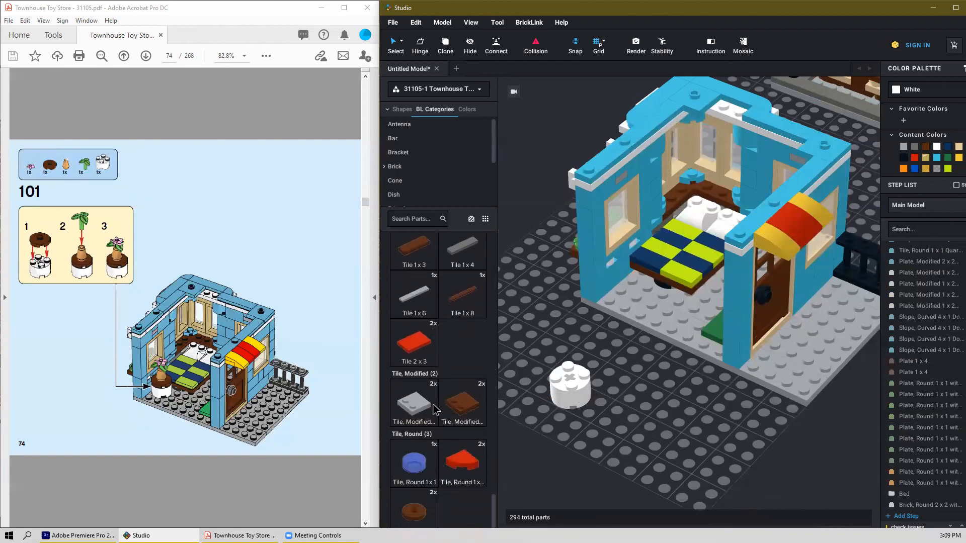
{"action": "left_click", "coordinate": [416, 520]}
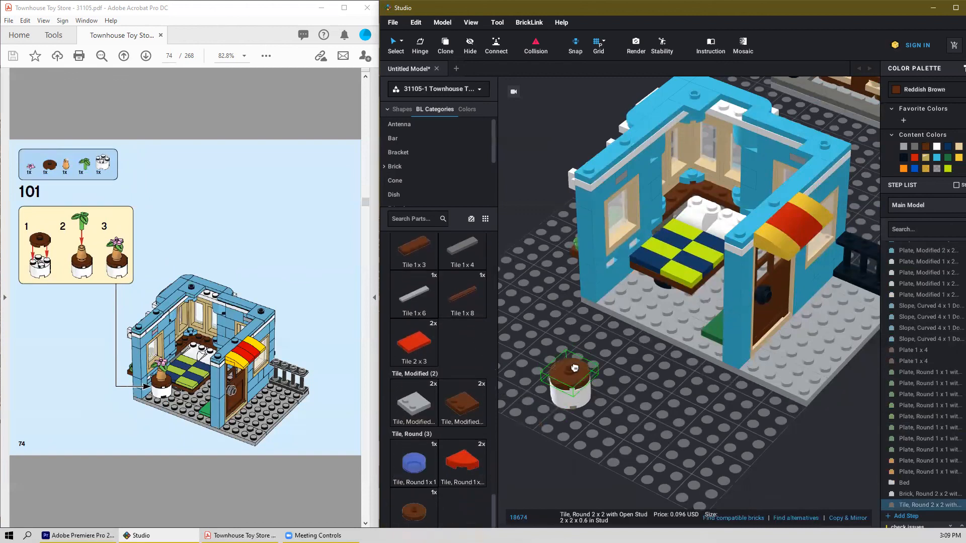
{"action": "left_click", "coordinate": [563, 375]}
{"action": "key", "text": "Escape"}
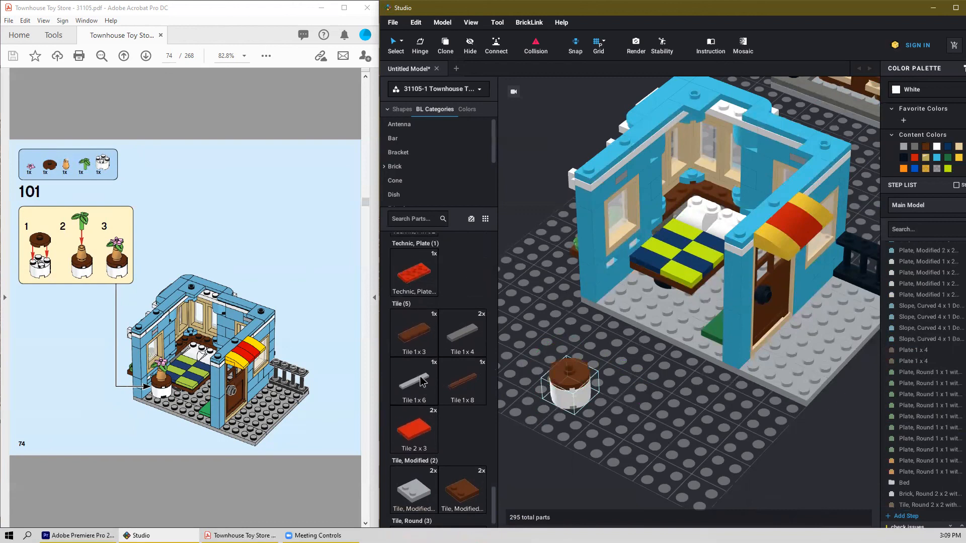
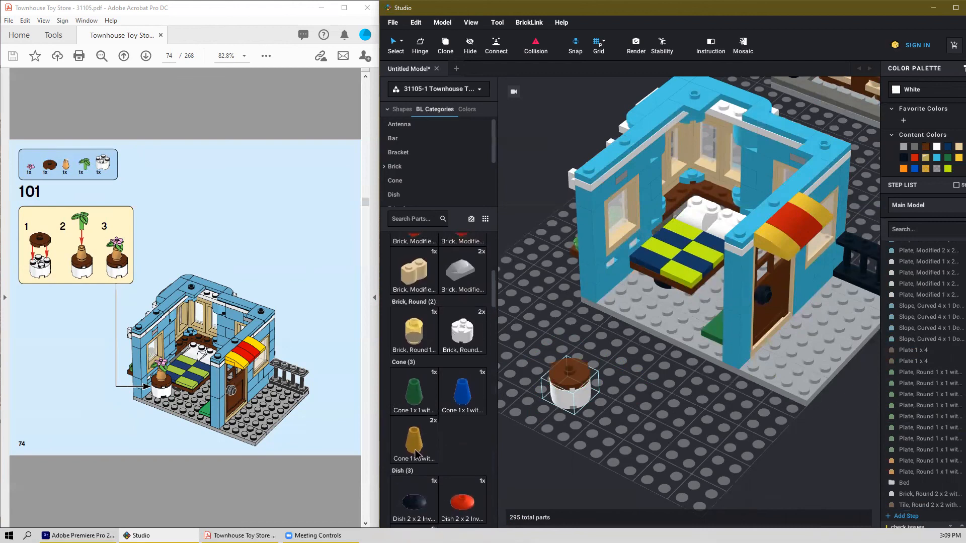
Step: Stack a pearl gold 1 x 1 cone and a bright green three-leaf plant stem on the brown round tile
{"action": "left_click", "coordinate": [416, 455]}
{"action": "left_click", "coordinate": [576, 354]}
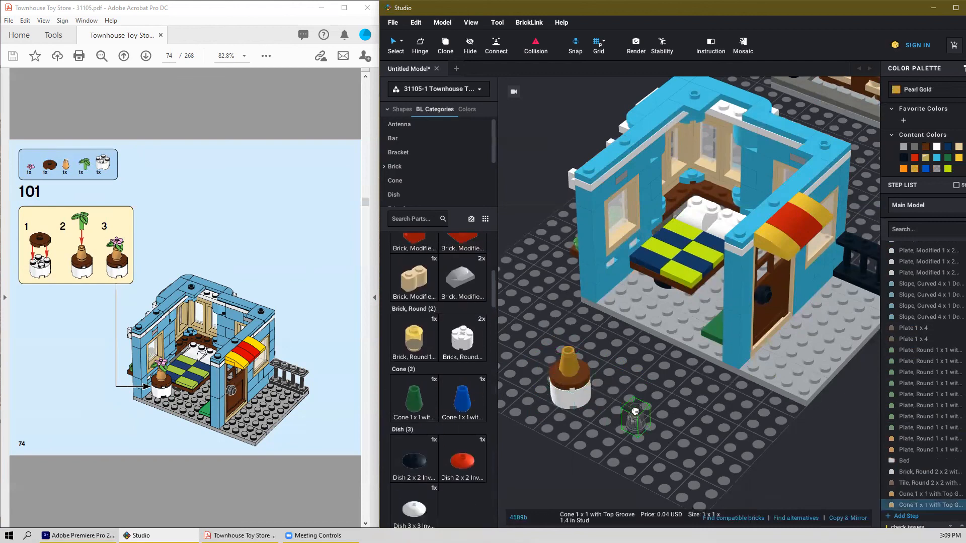
{"action": "scroll", "coordinate": [427, 415], "scroll_direction": "down", "scroll_amount": 2}
{"action": "scroll", "coordinate": [424, 414], "scroll_direction": "down", "scroll_amount": 6}
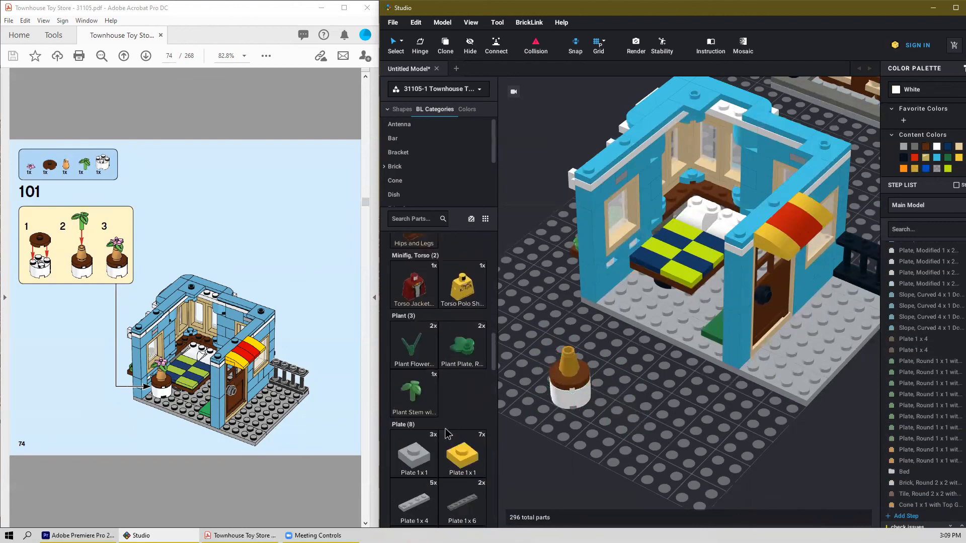
{"action": "left_click", "coordinate": [411, 375]}
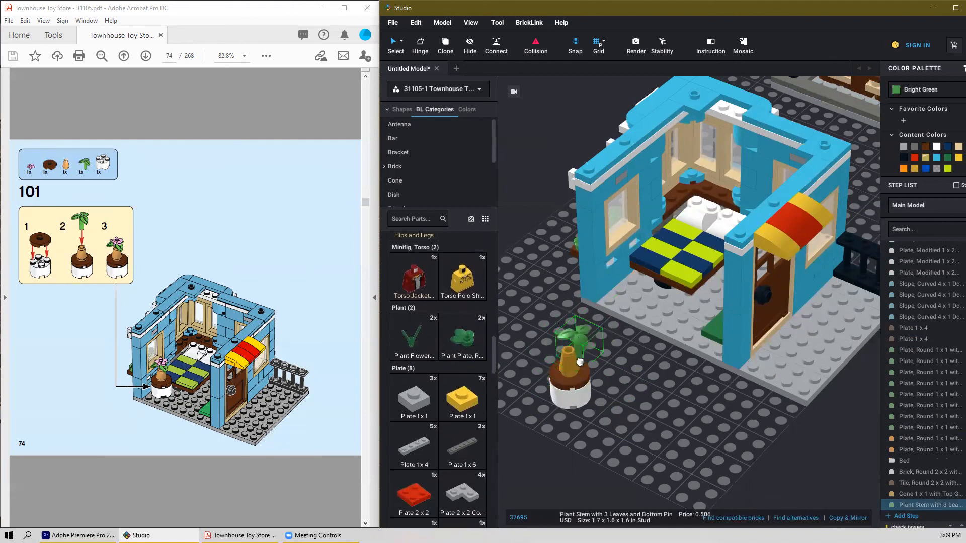
{"action": "left_click", "coordinate": [579, 362]}
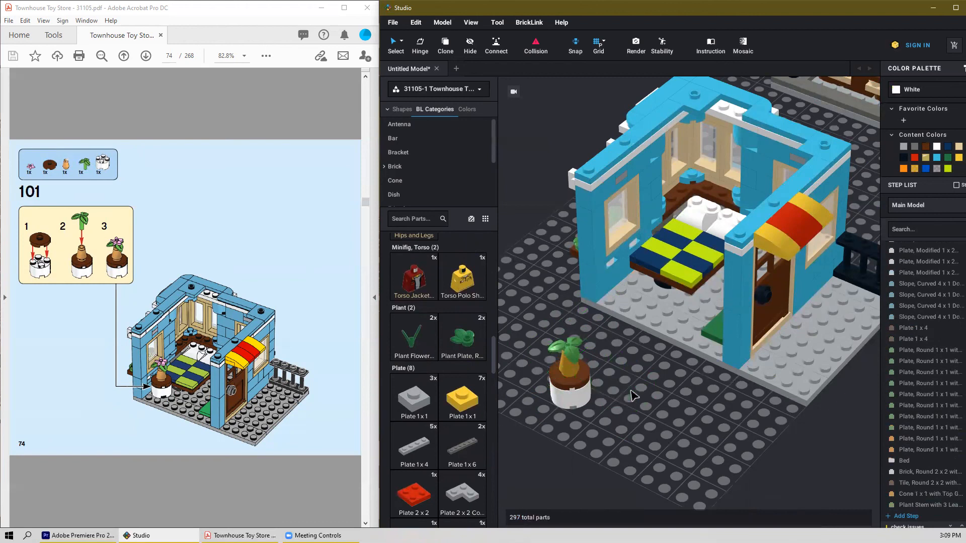
Step: Attach the bright pink flower with pointed petals and pin to the top of the green plant stem
{"action": "scroll", "coordinate": [464, 410], "scroll_direction": "up", "scroll_amount": 6}
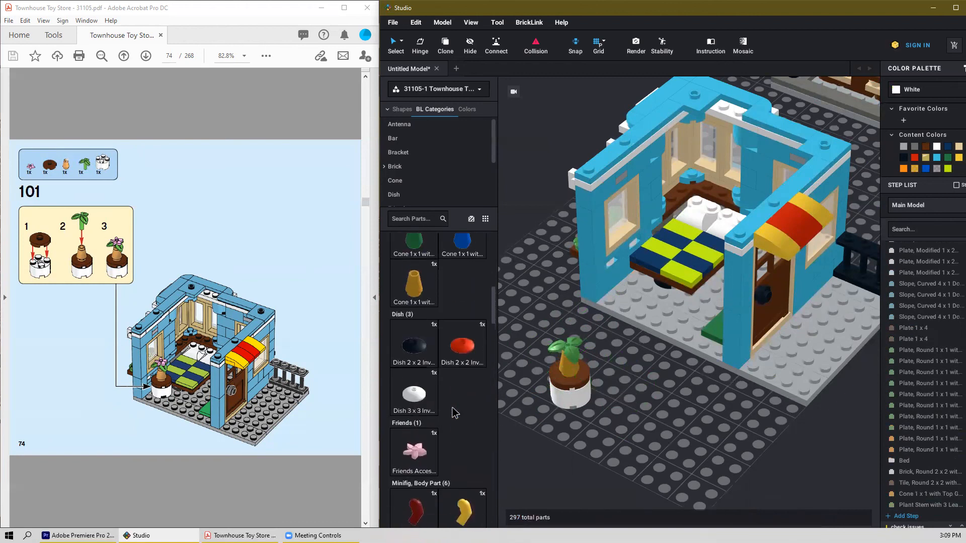
{"action": "left_click", "coordinate": [414, 466]}
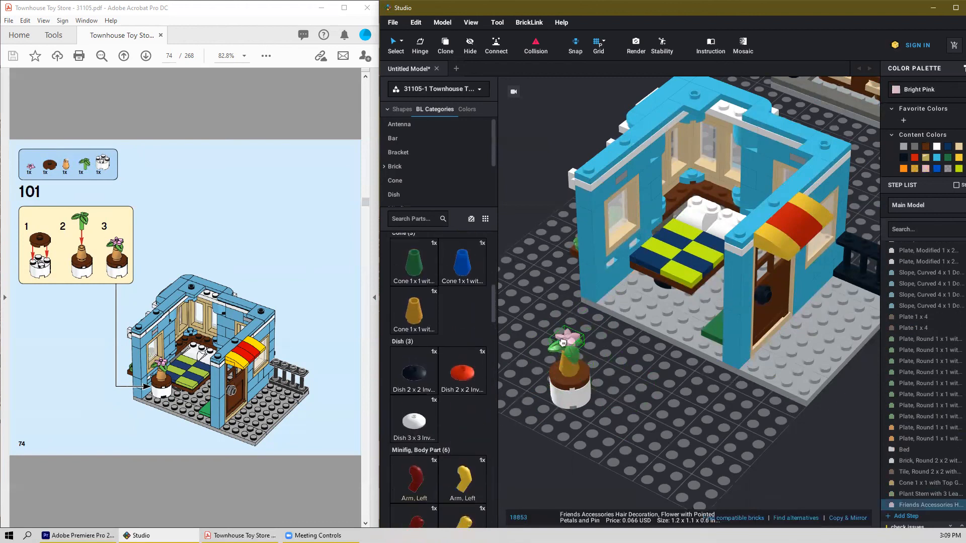
{"action": "left_click", "coordinate": [562, 342]}
{"action": "key", "text": "Escape"}
Step: Move all five parts of the potted plant together into the room, below the side window near the foot of the bed
{"action": "right_click_drag", "start_coordinate": [658, 414], "coordinate": [613, 398]}
{"action": "left_click_drag", "start_coordinate": [560, 322], "coordinate": [502, 425]}
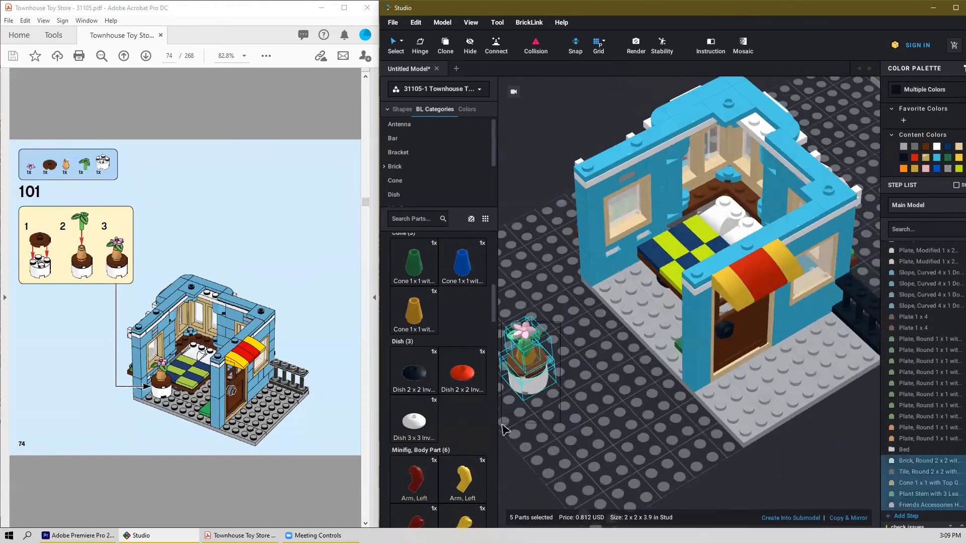
{"action": "left_click_drag", "start_coordinate": [532, 396], "coordinate": [644, 291]}
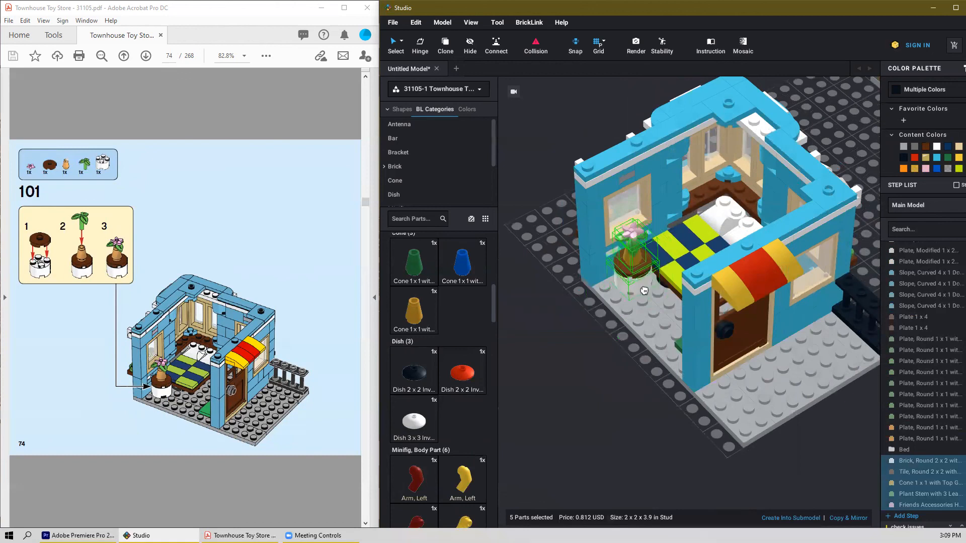
Step: Advance the instructions to step 102 and place a white 2 x 2 round brick on the floor between the bed and the green mat
{"action": "left_click", "coordinate": [579, 384]}
{"action": "right_click_drag", "start_coordinate": [579, 384], "coordinate": [599, 376]}
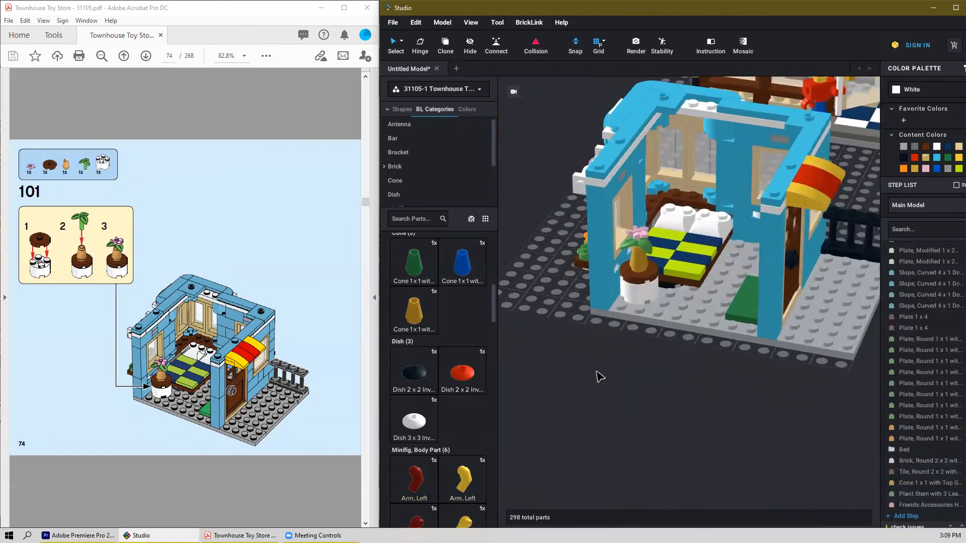
{"action": "scroll", "coordinate": [206, 367], "scroll_direction": "down", "scroll_amount": 2}
{"action": "scroll", "coordinate": [215, 367], "scroll_direction": "up", "scroll_amount": 1}
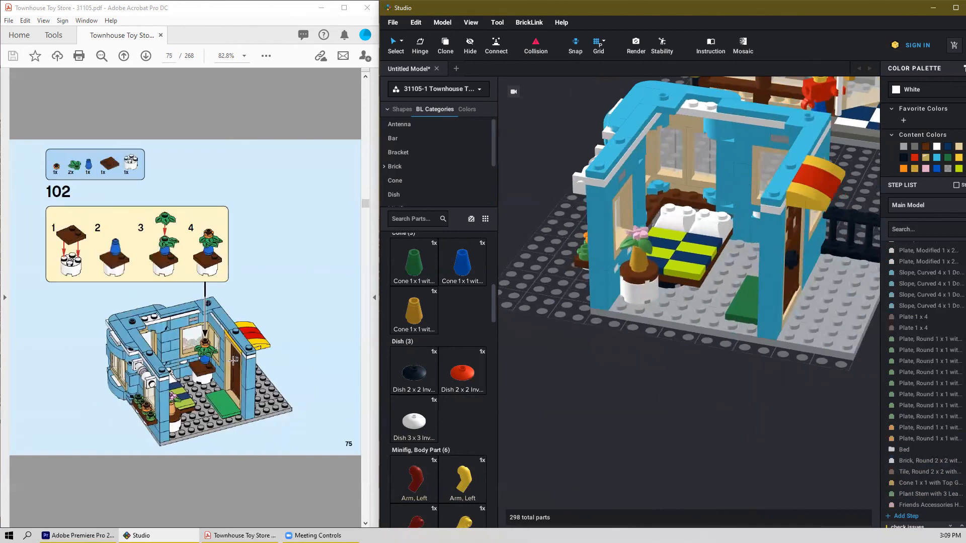
{"action": "right_click_drag", "start_coordinate": [630, 345], "coordinate": [698, 360]}
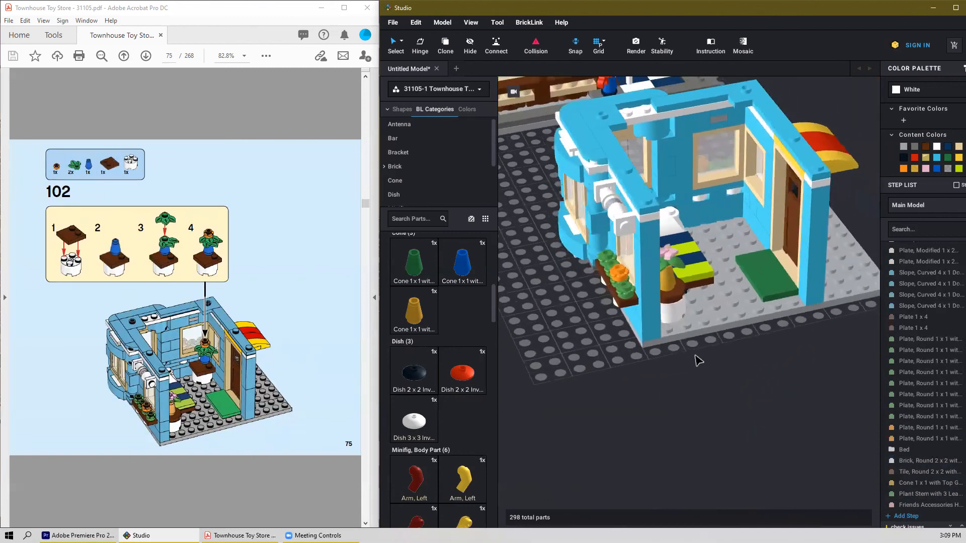
{"action": "scroll", "coordinate": [427, 438], "scroll_direction": "down", "scroll_amount": 10}
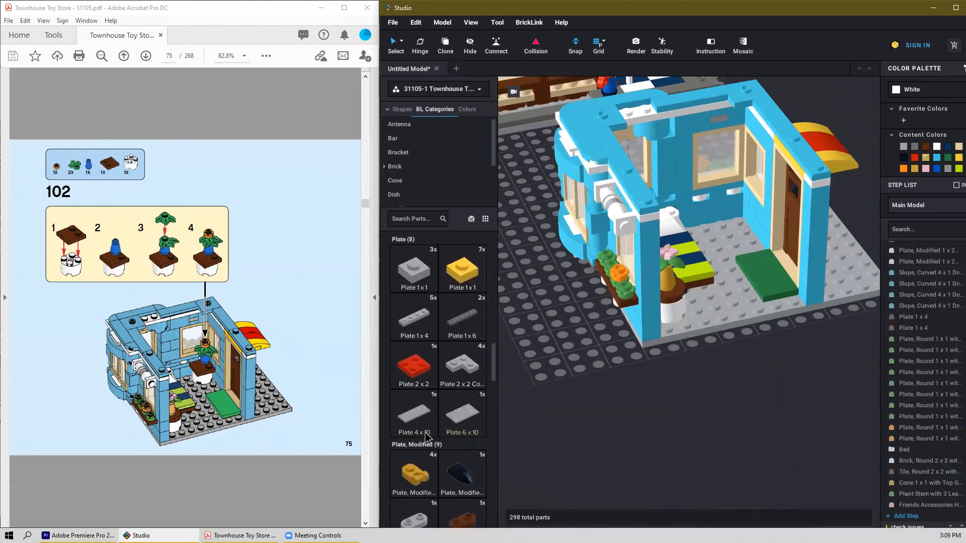
{"action": "scroll", "coordinate": [435, 446], "scroll_direction": "down", "scroll_amount": 12}
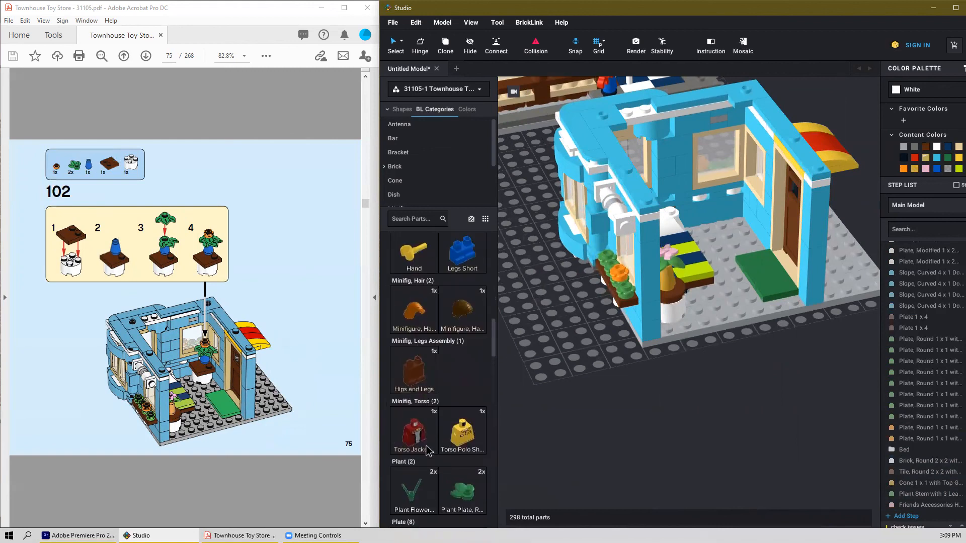
{"action": "scroll", "coordinate": [427, 451], "scroll_direction": "up", "scroll_amount": 5}
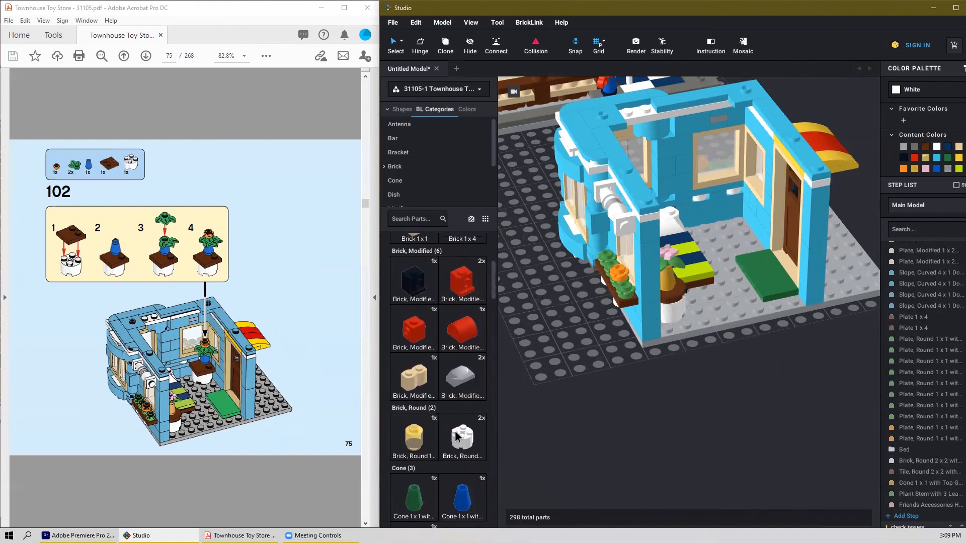
{"action": "left_click", "coordinate": [463, 438]}
{"action": "left_click", "coordinate": [736, 210]}
Step: Cap the new white round brick with a reddish brown 2 x 2 modified tile with studs on edge
{"action": "scroll", "coordinate": [424, 406], "scroll_direction": "down", "scroll_amount": 5}
{"action": "scroll", "coordinate": [424, 414], "scroll_direction": "down", "scroll_amount": 15}
{"action": "scroll", "coordinate": [458, 408], "scroll_direction": "down", "scroll_amount": 15}
{"action": "scroll", "coordinate": [459, 417], "scroll_direction": "down", "scroll_amount": 5}
{"action": "left_click", "coordinate": [462, 402]}
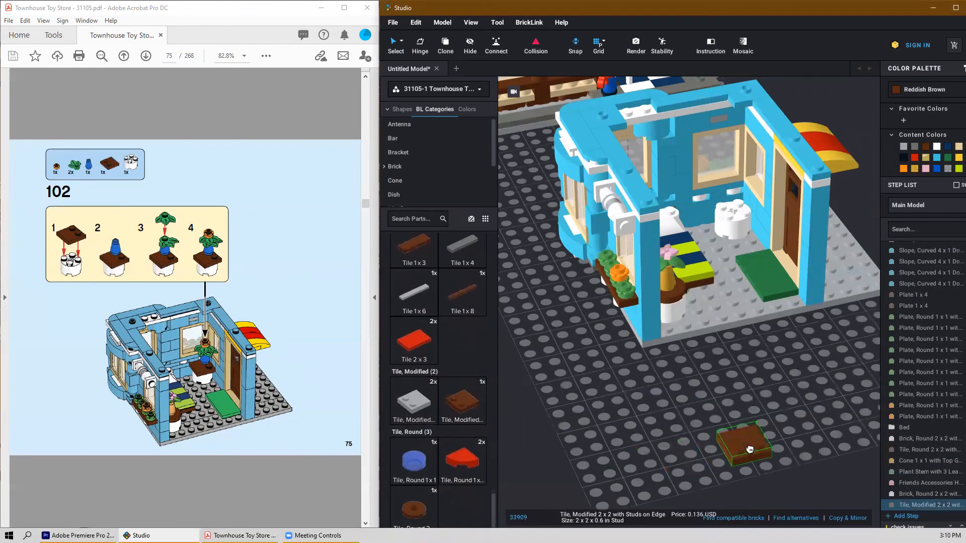
{"action": "left_click", "coordinate": [733, 217]}
{"action": "left_click", "coordinate": [737, 211]}
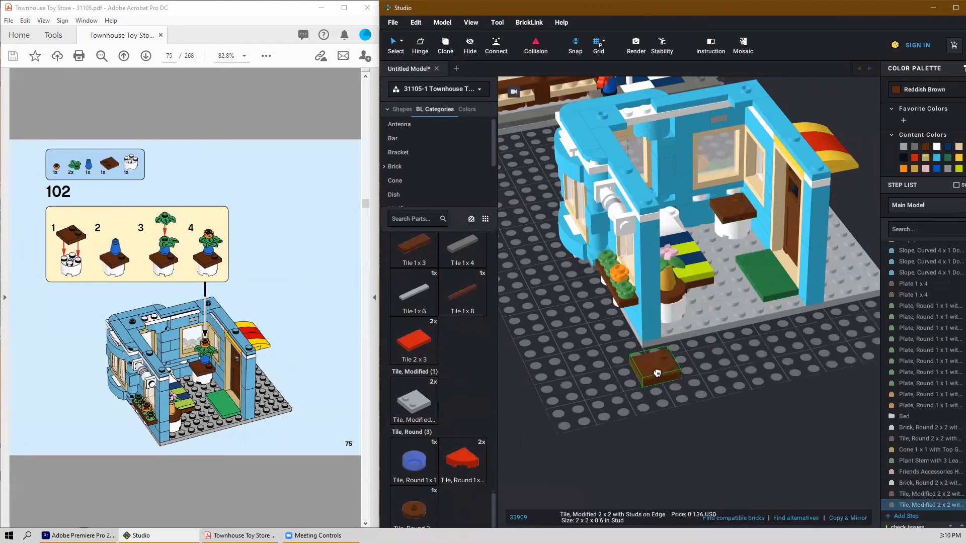
{"action": "key", "text": "Escape"}
Step: Place a blue 1 x 1 cone with top groove on a stud of the brown tabletop tile
{"action": "scroll", "coordinate": [412, 438], "scroll_direction": "down", "scroll_amount": 1}
{"action": "scroll", "coordinate": [412, 438], "scroll_direction": "up", "scroll_amount": 6}
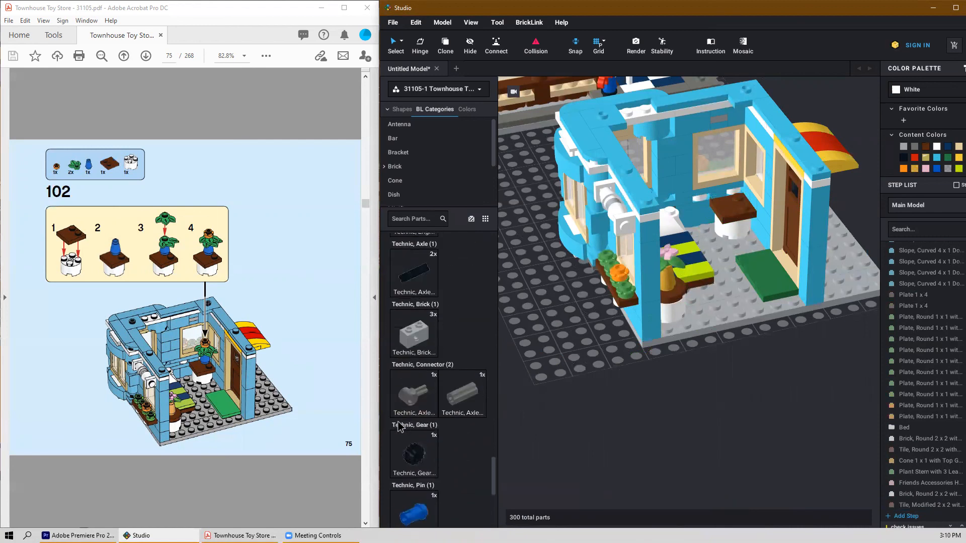
{"action": "scroll", "coordinate": [466, 342], "scroll_direction": "up", "scroll_amount": 10}
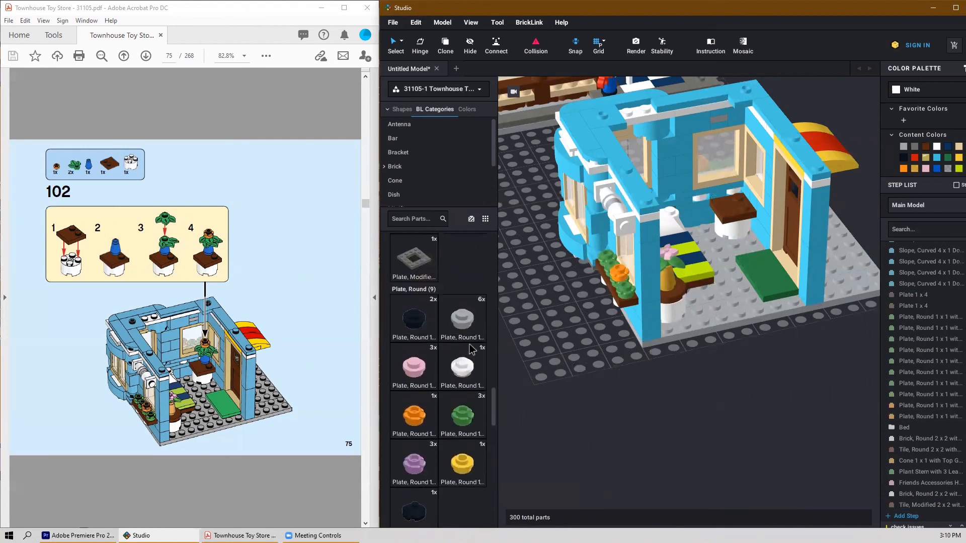
{"action": "scroll", "coordinate": [460, 377], "scroll_direction": "up", "scroll_amount": 10}
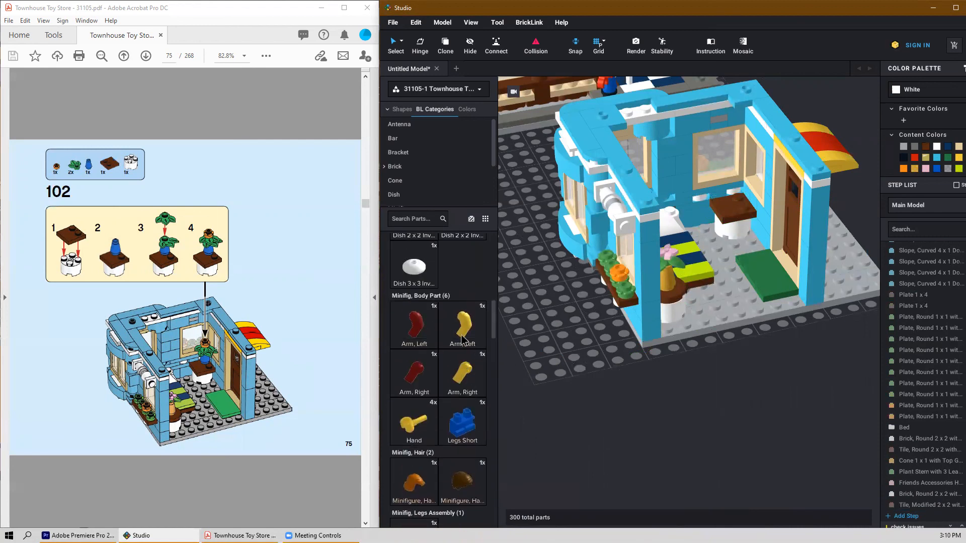
{"action": "left_click_drag", "start_coordinate": [451, 414], "coordinate": [726, 192]}
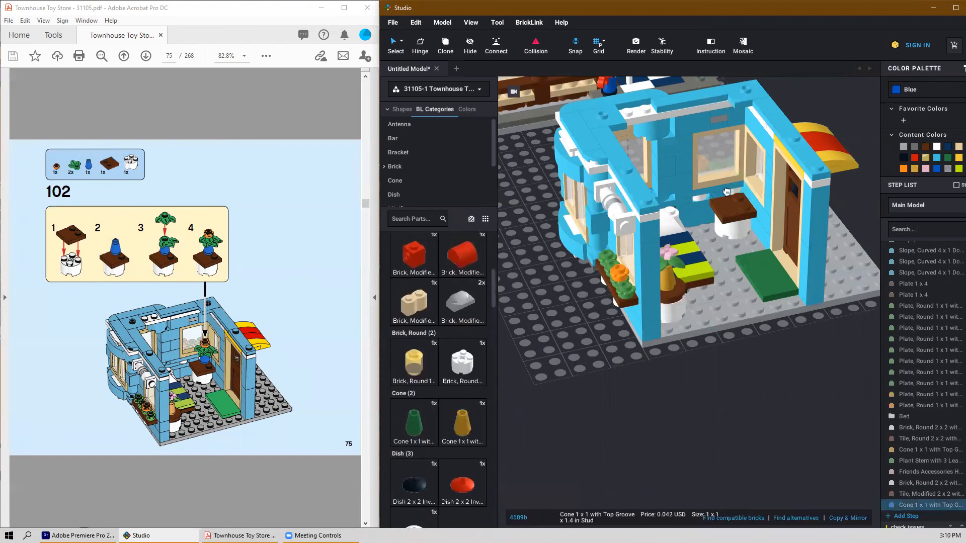
{"action": "left_click", "coordinate": [741, 188]}
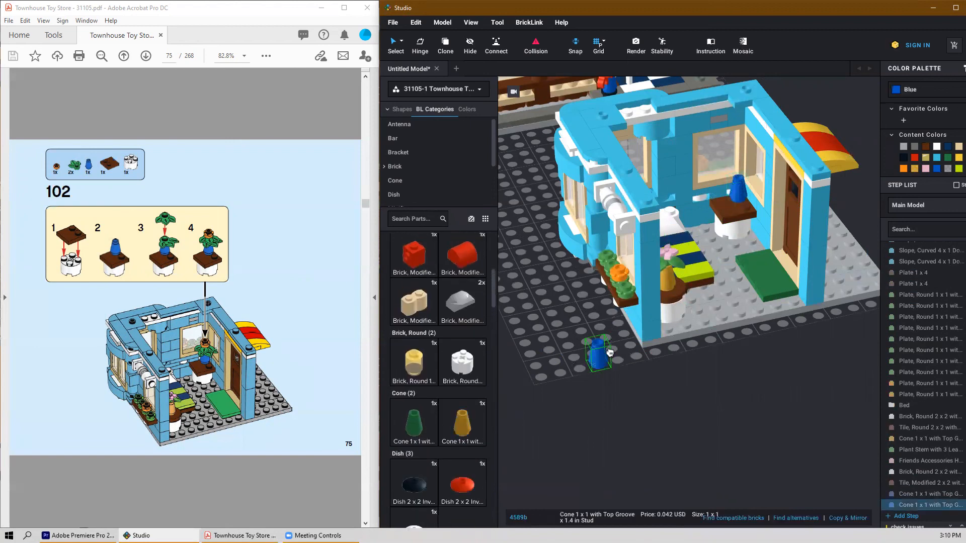
{"action": "key", "text": "Escape"}
Step: Stack two green 1 x 1 round plant plates with three leaves on top of the blue cone
{"action": "scroll", "coordinate": [454, 420], "scroll_direction": "down", "scroll_amount": 3}
{"action": "scroll", "coordinate": [454, 420], "scroll_direction": "down", "scroll_amount": 10}
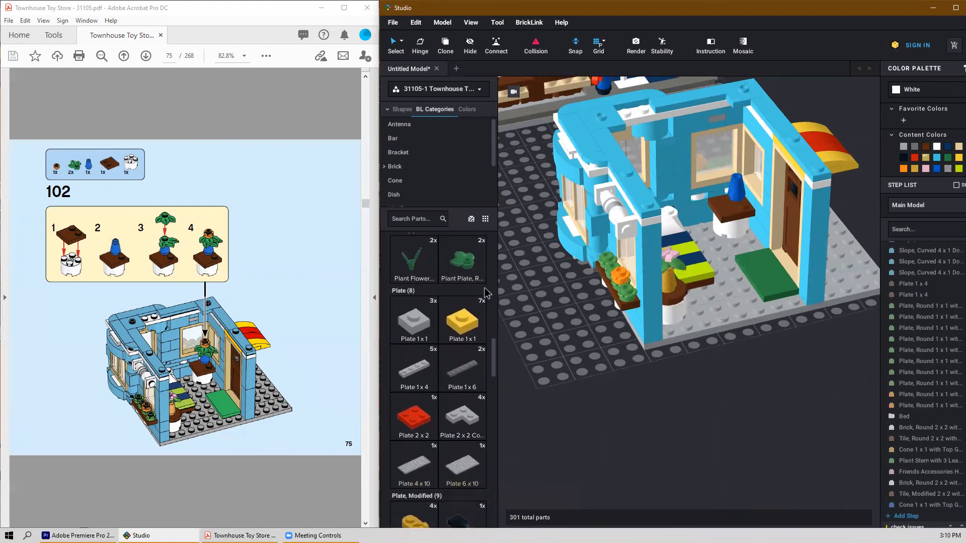
{"action": "scroll", "coordinate": [487, 293], "scroll_direction": "up", "scroll_amount": 2}
{"action": "left_click", "coordinate": [462, 322]}
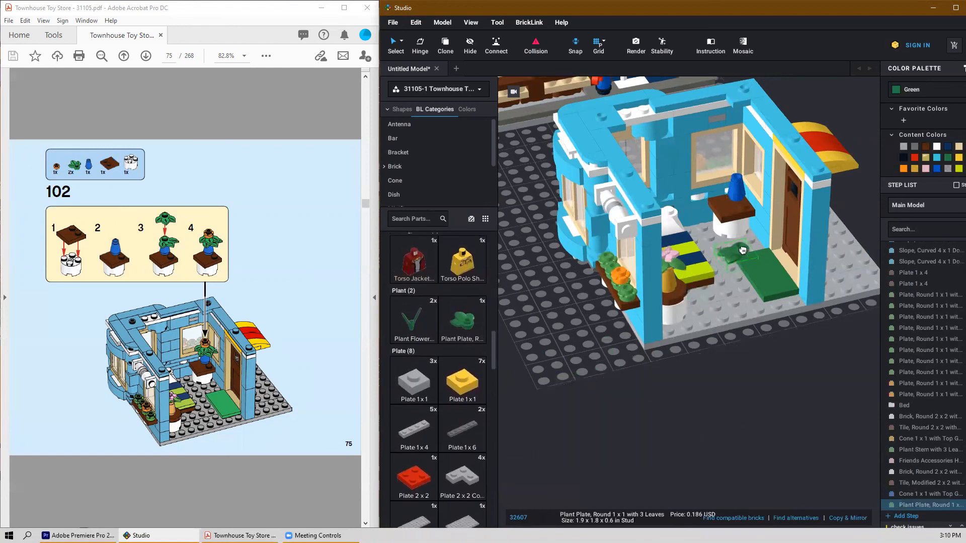
{"action": "left_click", "coordinate": [737, 176]}
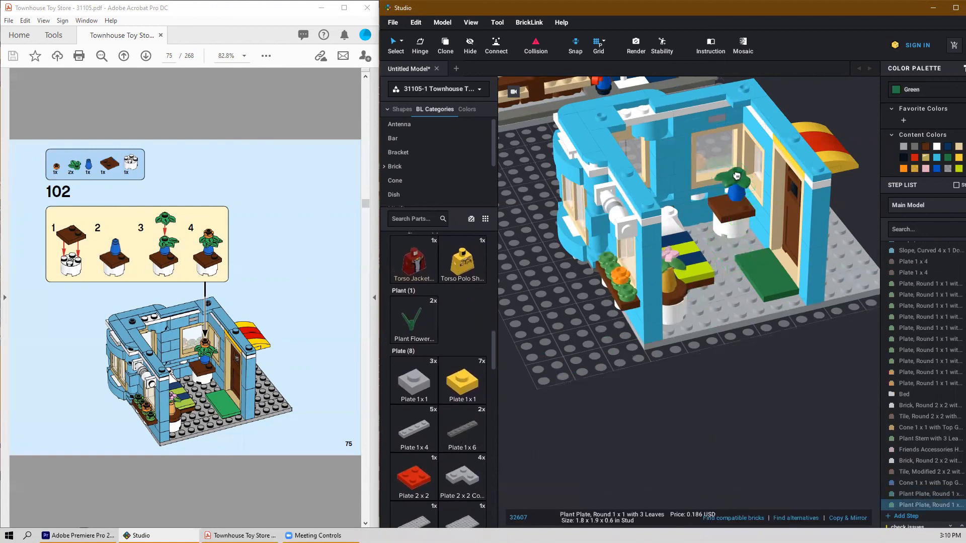
{"action": "scroll", "coordinate": [737, 178], "scroll_direction": "up", "scroll_amount": 4}
{"action": "scroll", "coordinate": [746, 190], "scroll_direction": "down", "scroll_amount": 3}
{"action": "left_click_drag", "start_coordinate": [746, 190], "coordinate": [762, 123]}
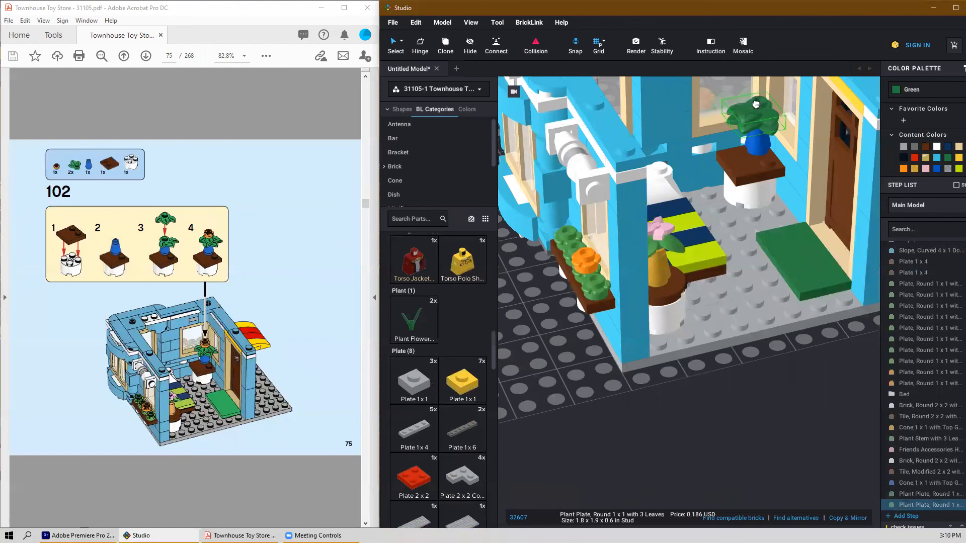
{"action": "left_click", "coordinate": [755, 104]}
{"action": "key", "text": "ctrl+v"}
{"action": "left_click", "coordinate": [715, 427]}
{"action": "key", "text": "Escape"}
{"action": "left_click", "coordinate": [701, 444]}
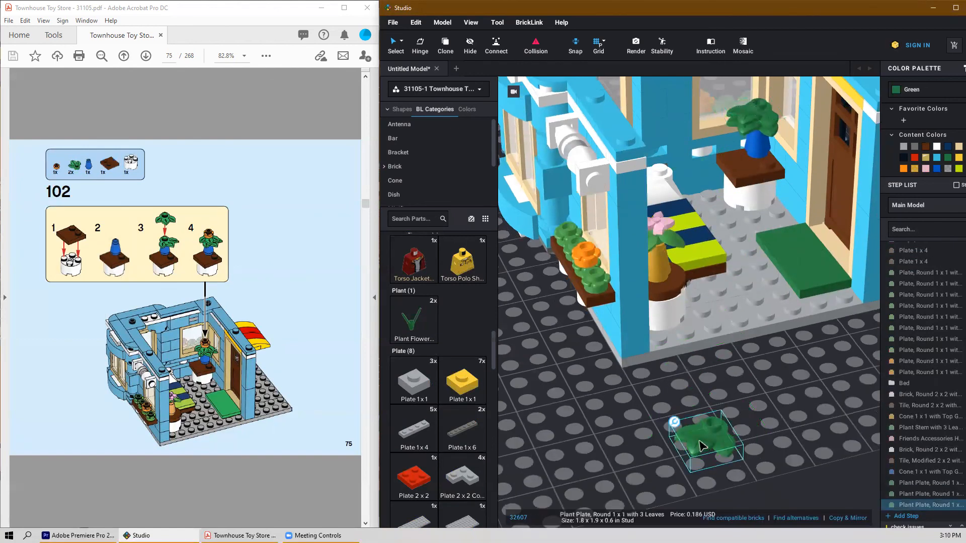
{"action": "key", "text": "Delete"}
Step: Rotate the upper green leaf plate around its stud so its leaves are offset from those of the lower one
{"action": "middle_click_drag", "start_coordinate": [776, 387], "coordinate": [716, 453]}
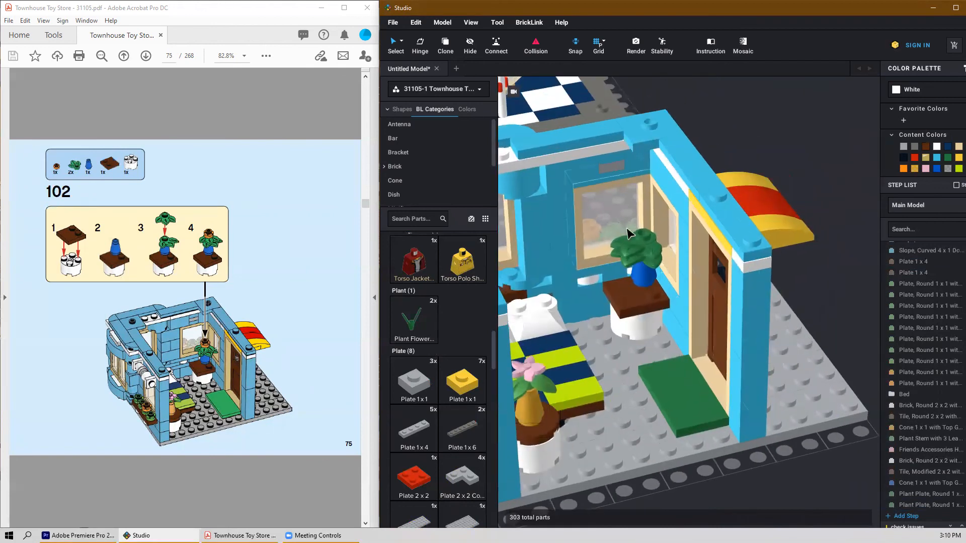
{"action": "left_click", "coordinate": [646, 245]}
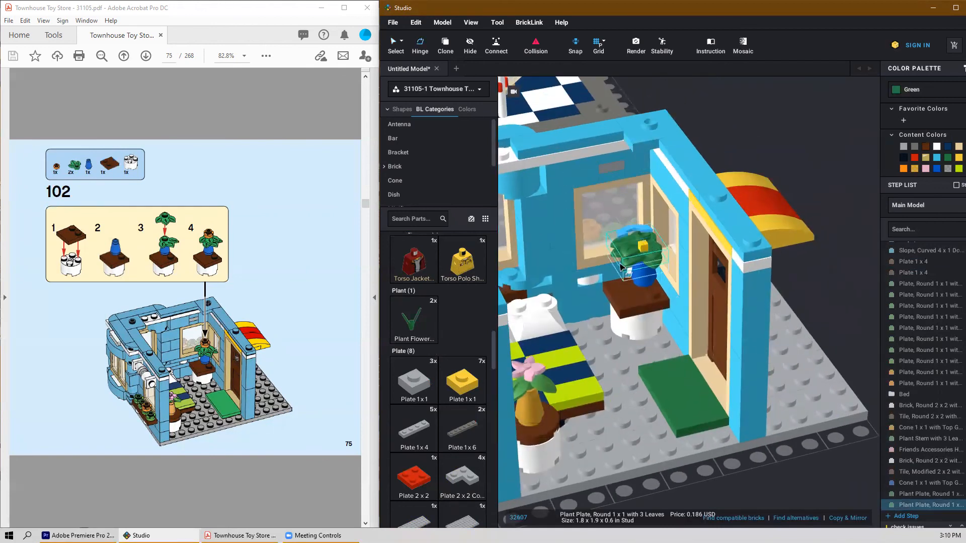
{"action": "left_click_drag", "start_coordinate": [642, 231], "coordinate": [670, 249]}
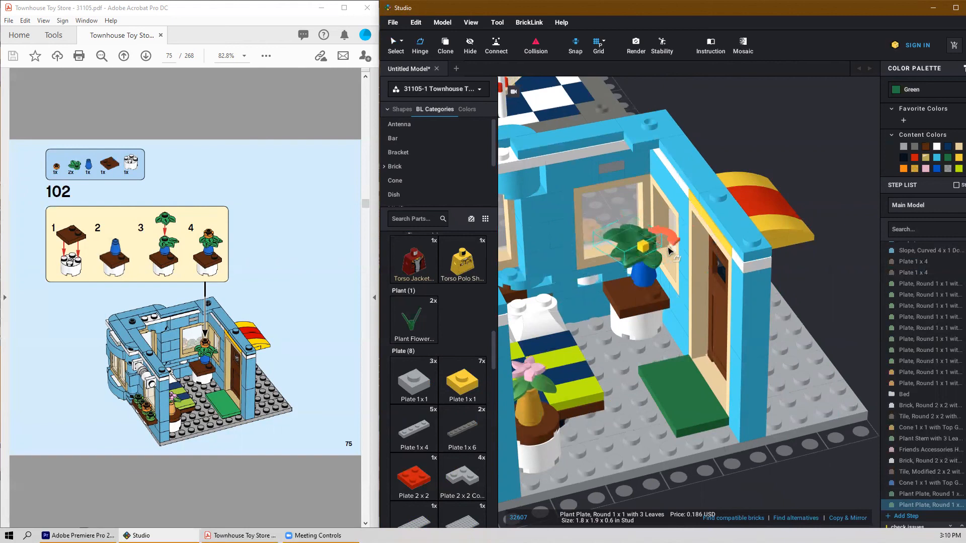
{"action": "left_click", "coordinate": [777, 458]}
Step: Top the table plant's green leaves with an orange 1 x 1 round plate with flower edge
{"action": "right_click_drag", "start_coordinate": [784, 453], "coordinate": [672, 449]}
{"action": "scroll", "coordinate": [451, 443], "scroll_direction": "down", "scroll_amount": 10}
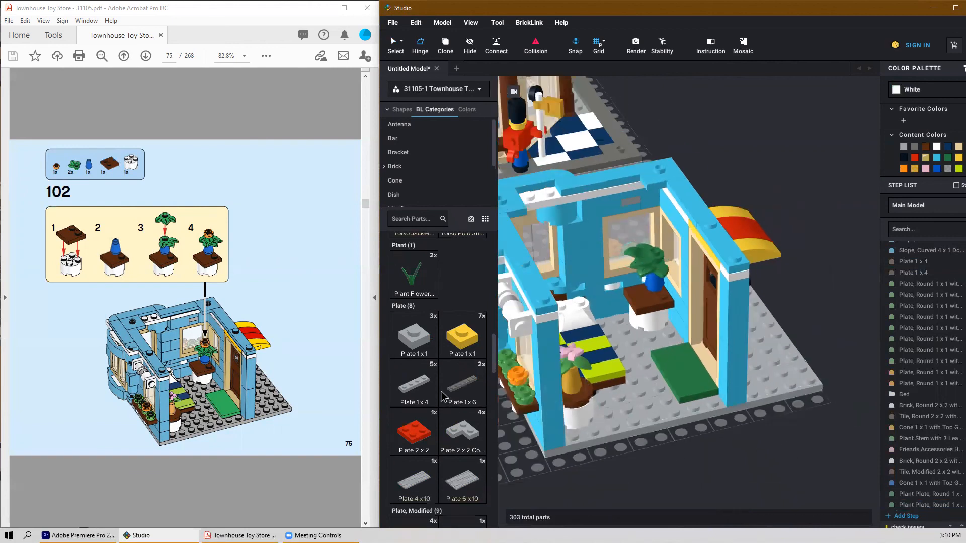
{"action": "scroll", "coordinate": [454, 358], "scroll_direction": "up", "scroll_amount": 2}
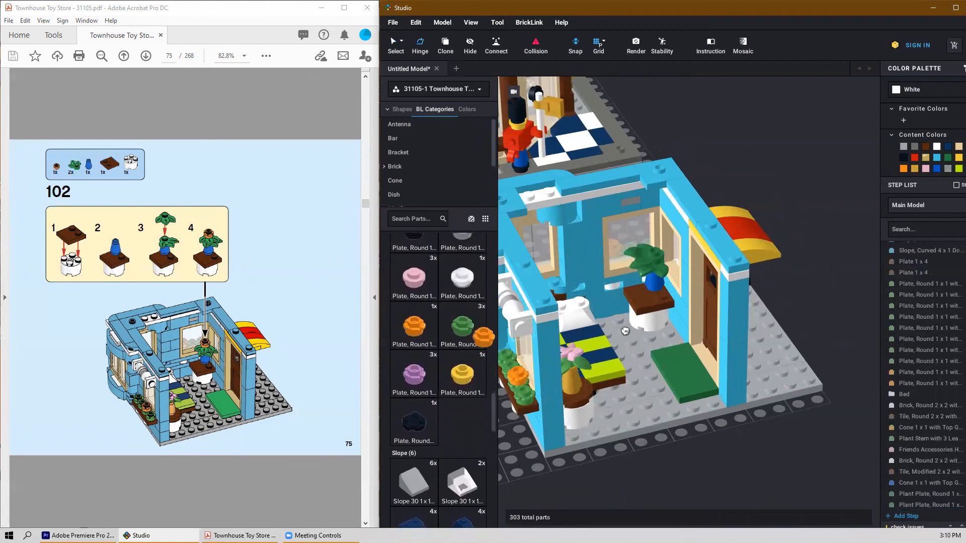
{"action": "left_click_drag", "start_coordinate": [625, 331], "coordinate": [654, 258]}
{"action": "left_click", "coordinate": [654, 248]}
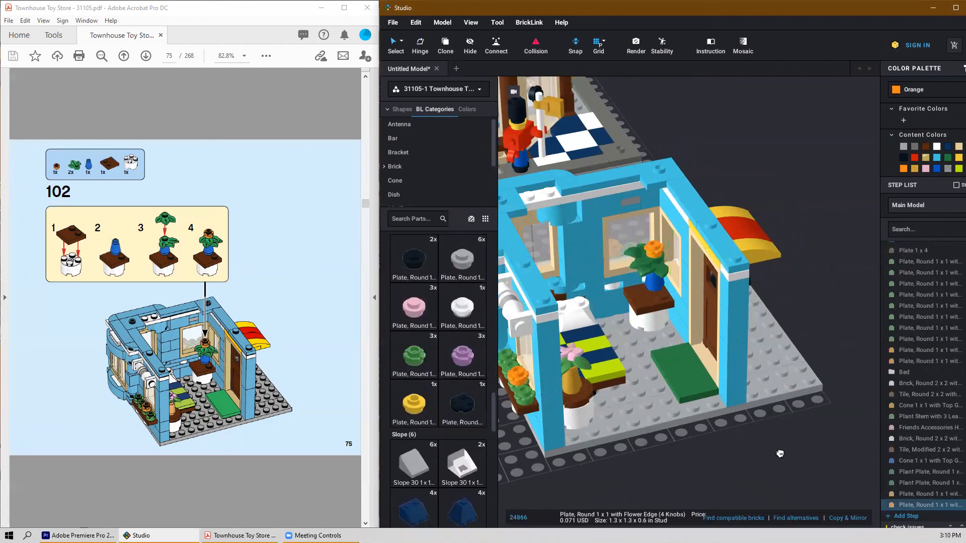
{"action": "key", "text": "Escape"}
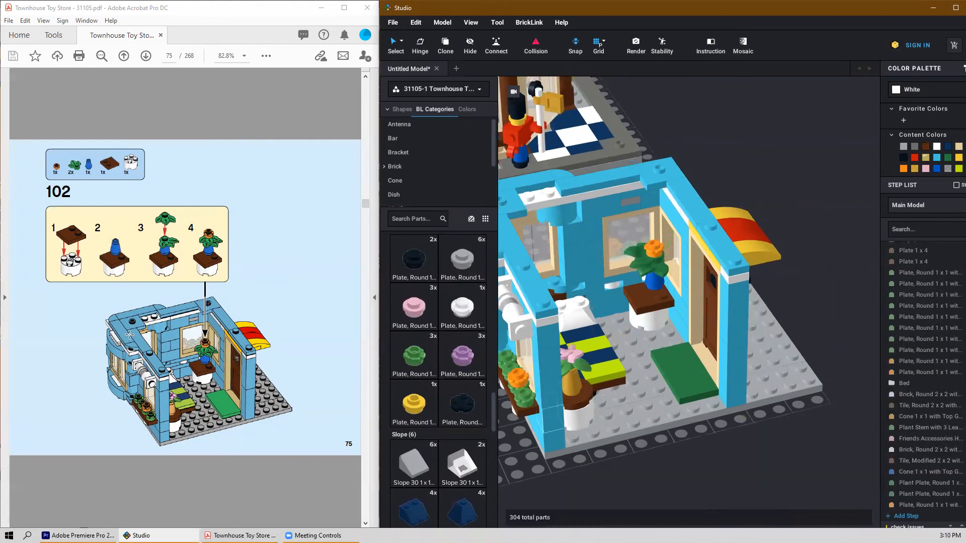
Step: Advance the instructions to step 103 and stand the black 1 x 4 antenna on the floor between the bed and the plant table
{"action": "scroll", "coordinate": [127, 334], "scroll_direction": "down", "scroll_amount": 1}
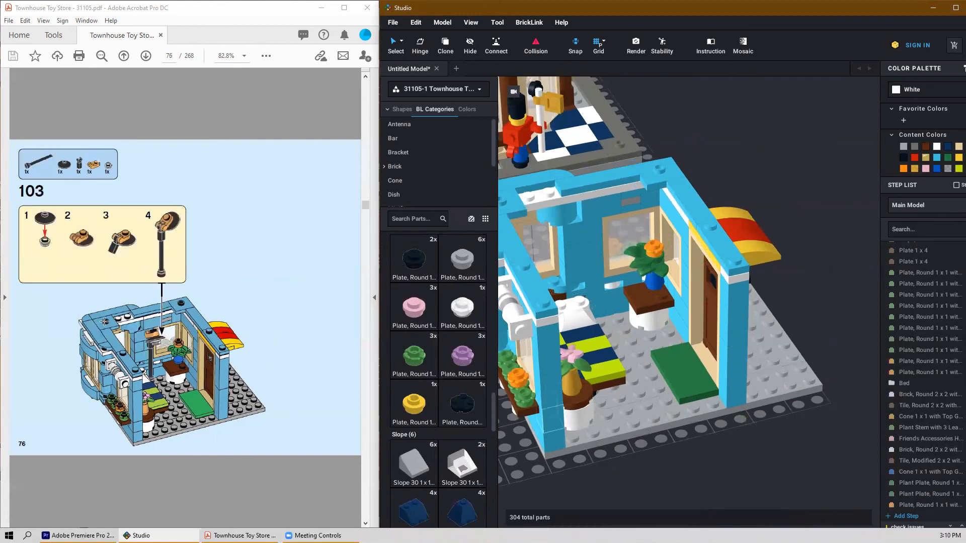
{"action": "scroll", "coordinate": [418, 354], "scroll_direction": "down", "scroll_amount": 10}
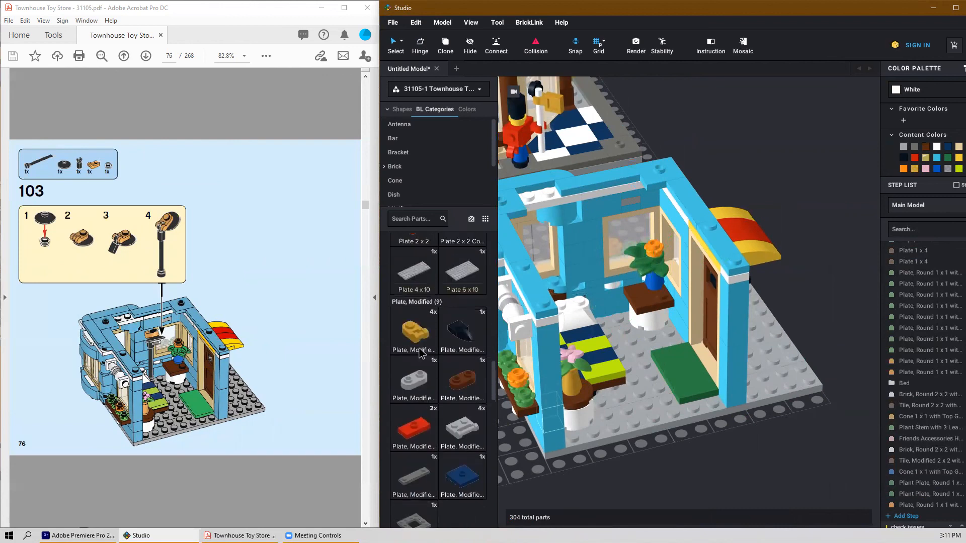
{"action": "scroll", "coordinate": [417, 354], "scroll_direction": "up", "scroll_amount": 15}
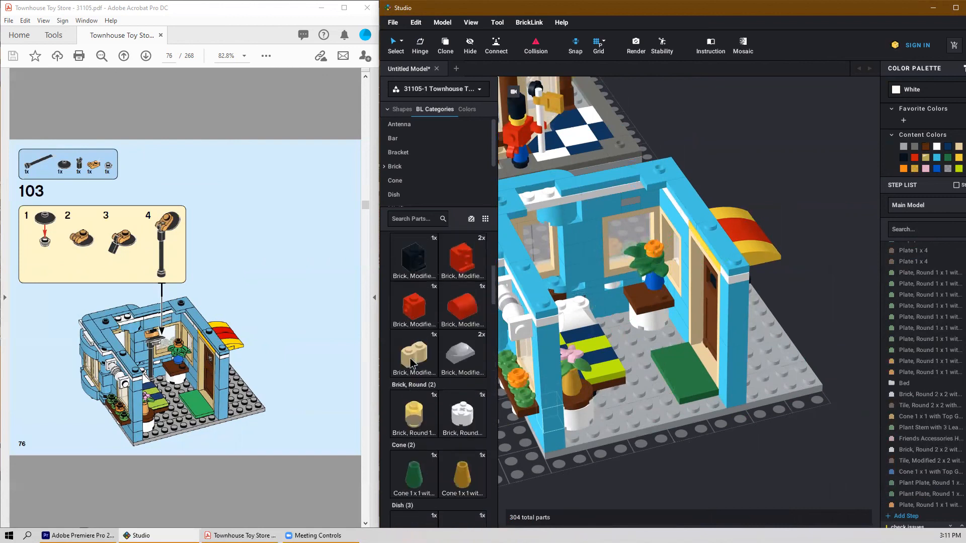
{"action": "scroll", "coordinate": [409, 359], "scroll_direction": "up", "scroll_amount": 1}
{"action": "left_click_drag", "start_coordinate": [421, 276], "coordinate": [700, 336]}
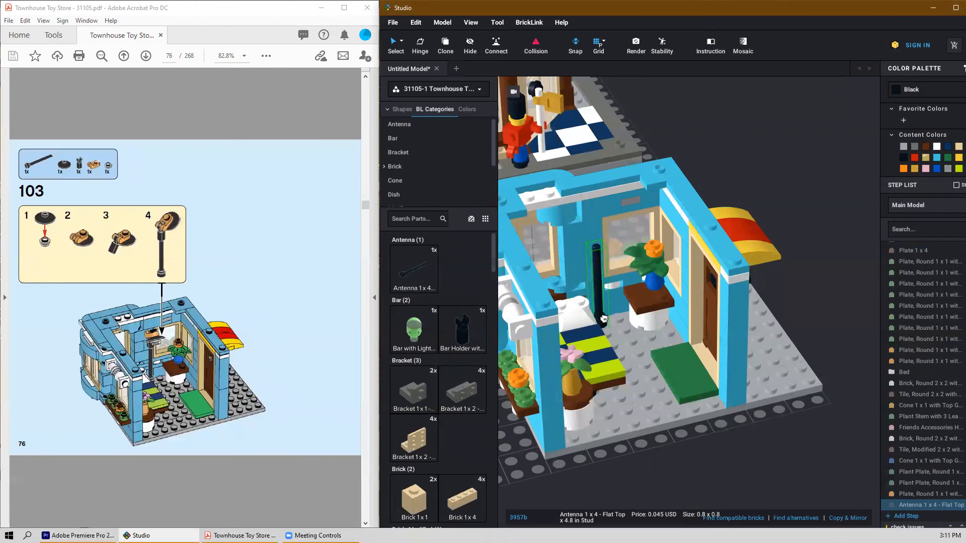
{"action": "left_click", "coordinate": [603, 318]}
{"action": "key", "text": "Escape"}
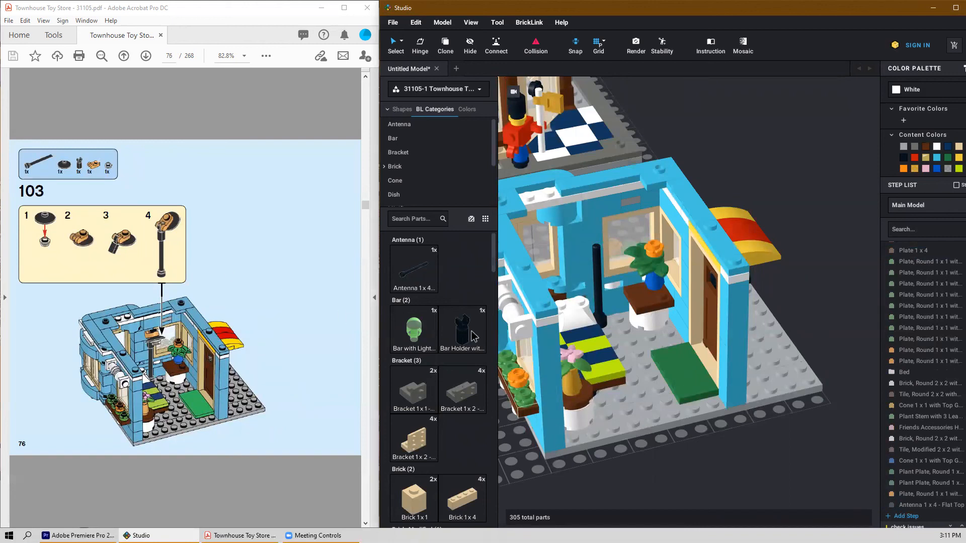
Step: Attach the black bar holder with clip to the top of the standing antenna
{"action": "left_click_drag", "start_coordinate": [473, 336], "coordinate": [585, 218]}
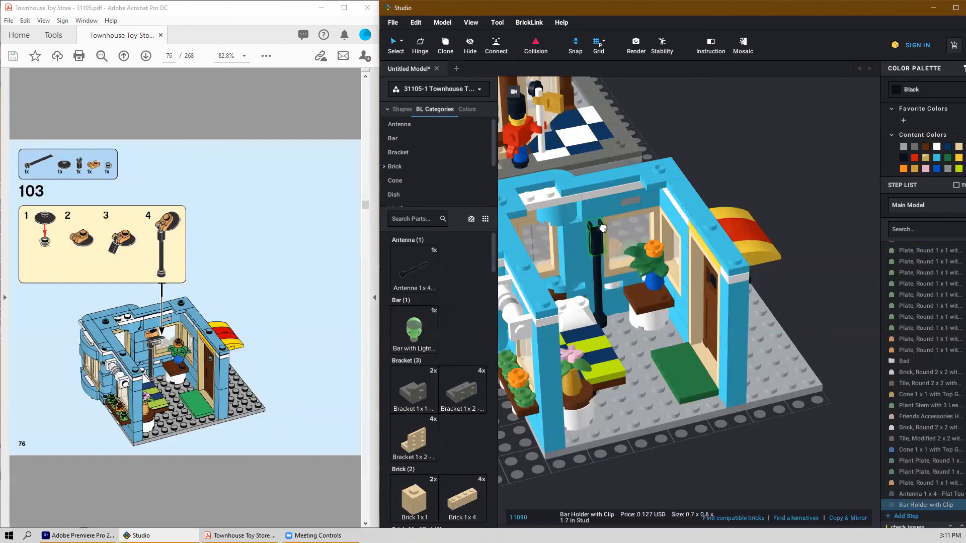
{"action": "left_click", "coordinate": [604, 227]}
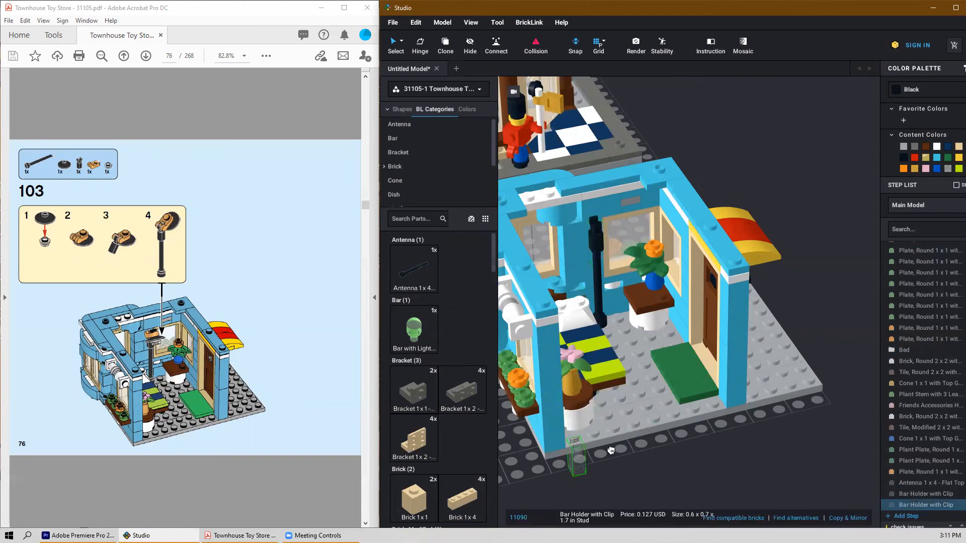
{"action": "right_click_drag", "start_coordinate": [631, 452], "coordinate": [631, 450]}
{"action": "key", "text": "Escape"}
Step: Attach the pearl gold 1 x 1 rounded plate with handle upright to the bar holder clip on top of the standing lamp pole
{"action": "scroll", "coordinate": [444, 430], "scroll_direction": "down", "scroll_amount": 10}
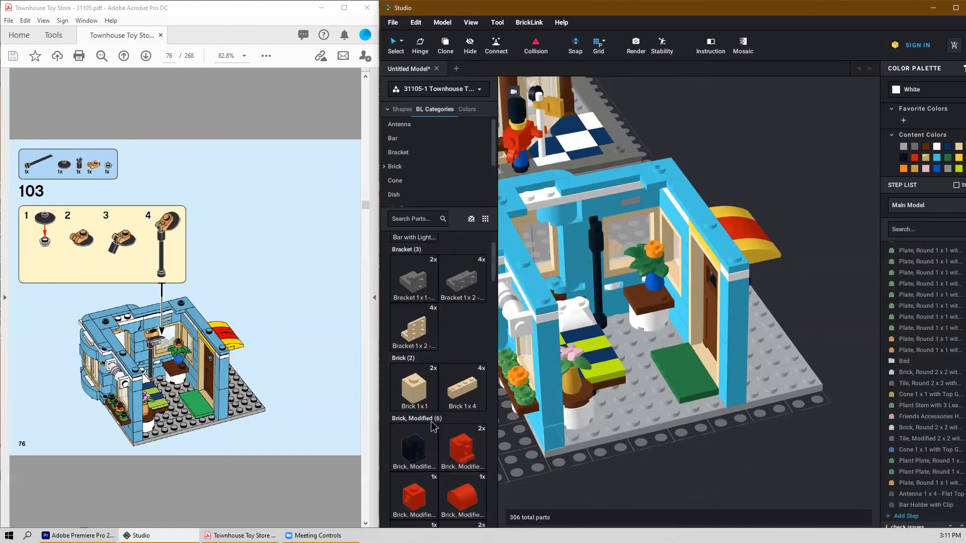
{"action": "scroll", "coordinate": [444, 430], "scroll_direction": "down", "scroll_amount": 15}
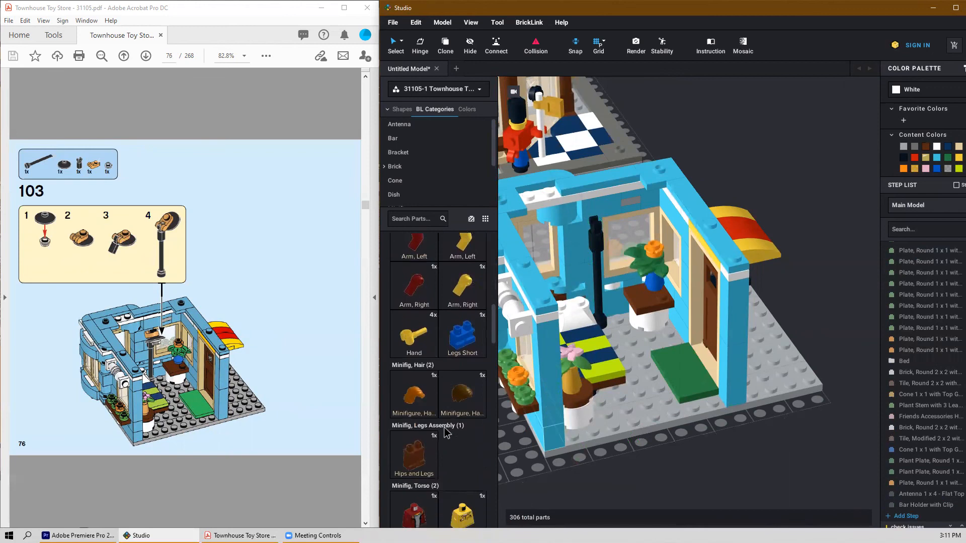
{"action": "scroll", "coordinate": [450, 435], "scroll_direction": "down", "scroll_amount": 5}
{"action": "left_click", "coordinate": [415, 357]}
{"action": "key", "text": "Right"}
{"action": "key", "text": "Up"}
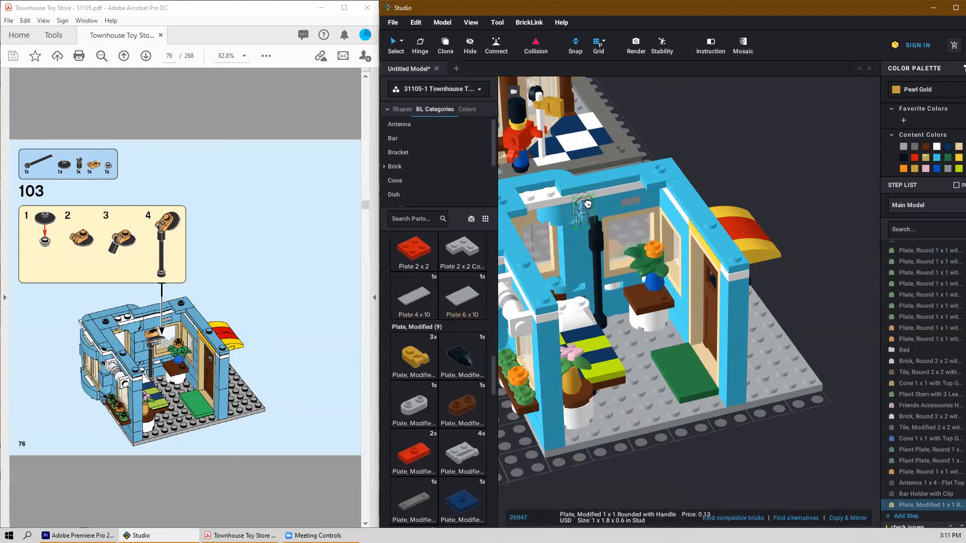
{"action": "left_click", "coordinate": [595, 207]}
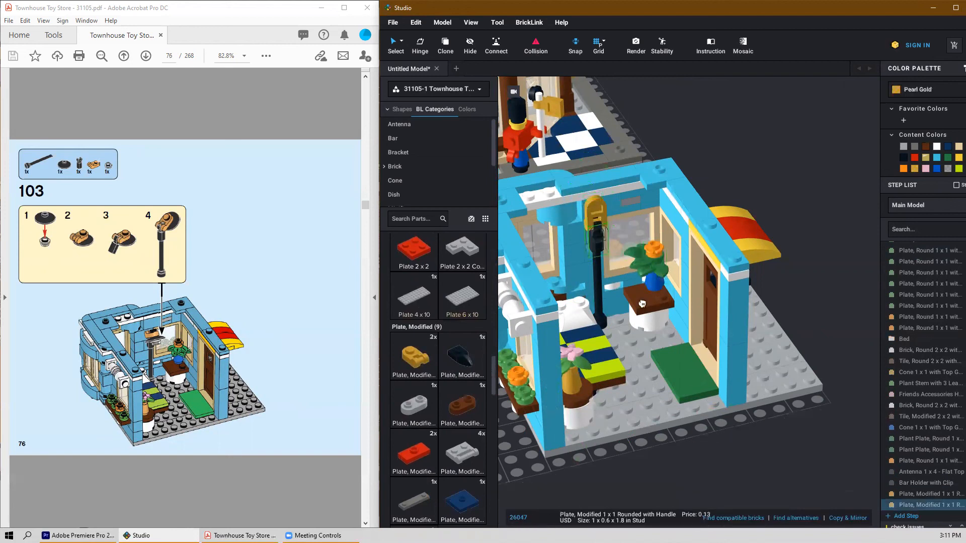
Step: Attach the black 2 x 2 inverted dish to the pearl gold plate with handle as the lamp's shade
{"action": "scroll", "coordinate": [425, 444], "scroll_direction": "down", "scroll_amount": 6}
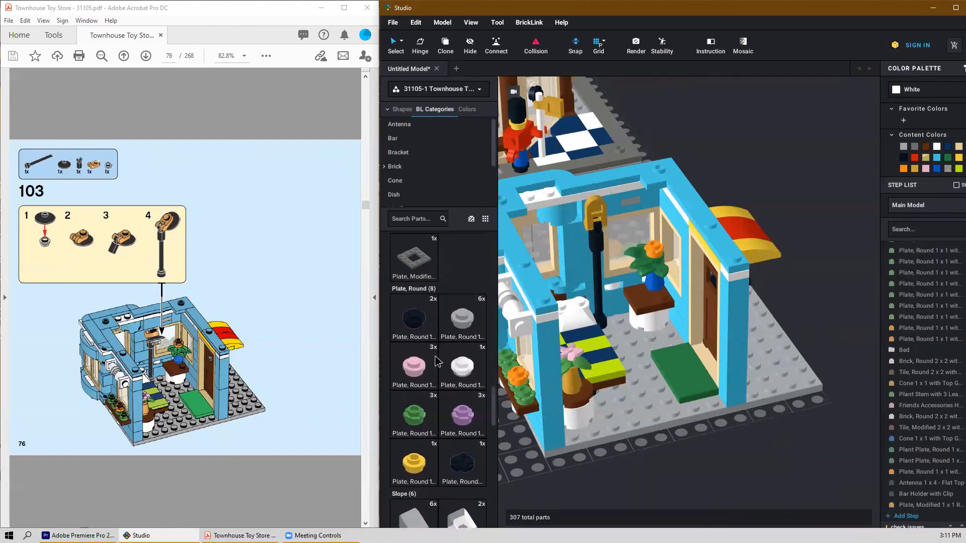
{"action": "scroll", "coordinate": [443, 383], "scroll_direction": "down", "scroll_amount": 4}
{"action": "scroll", "coordinate": [442, 385], "scroll_direction": "up", "scroll_amount": 3}
{"action": "scroll", "coordinate": [441, 383], "scroll_direction": "up", "scroll_amount": 15}
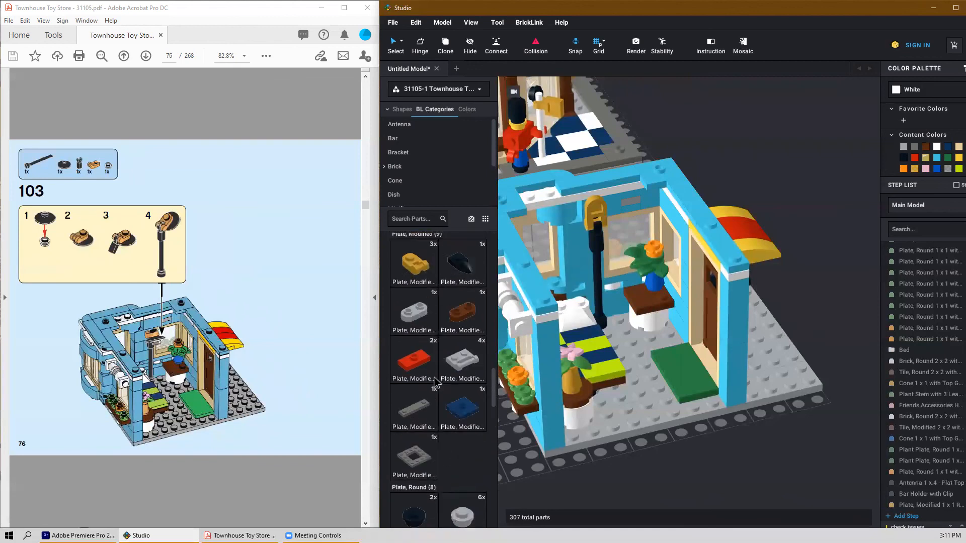
{"action": "scroll", "coordinate": [434, 384], "scroll_direction": "up", "scroll_amount": 5}
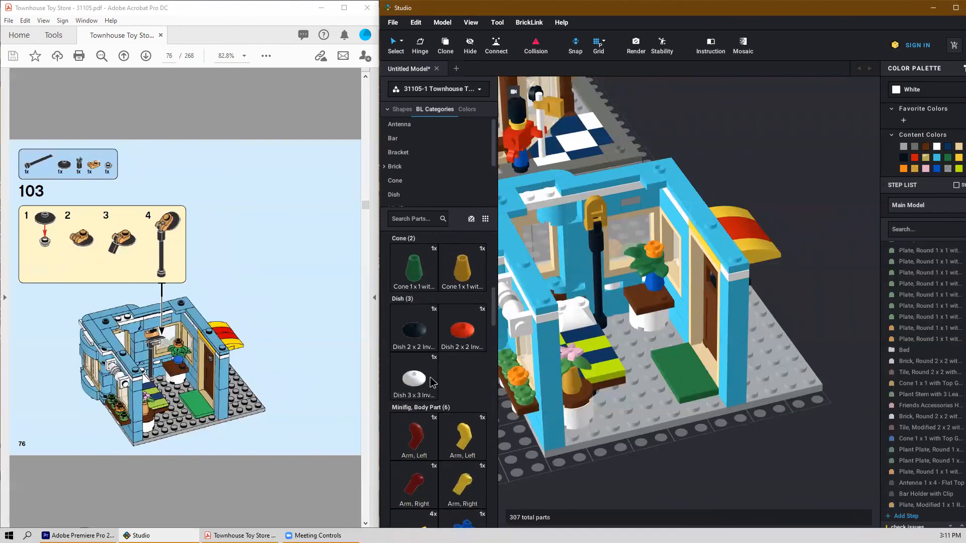
{"action": "left_click_drag", "start_coordinate": [414, 448], "coordinate": [598, 206]}
{"action": "left_click", "coordinate": [599, 210]}
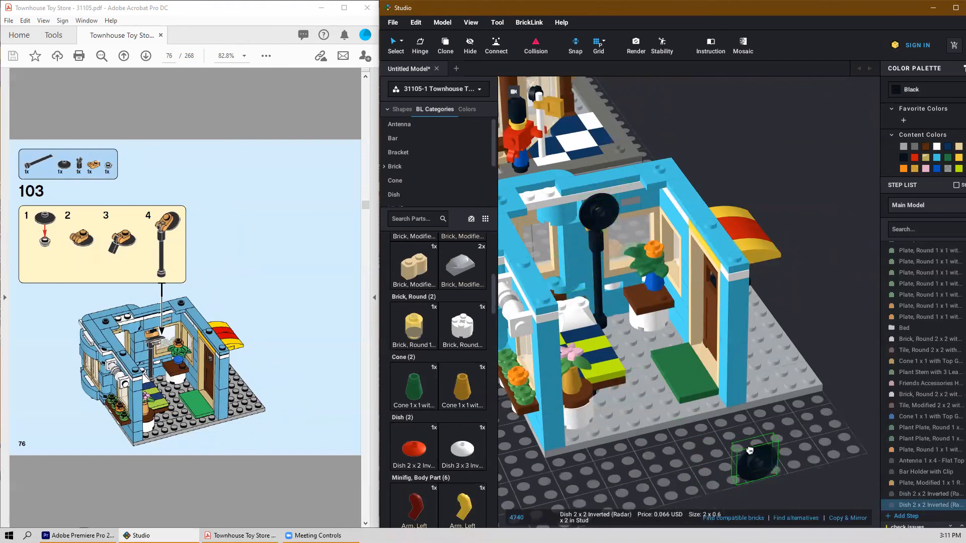
{"action": "key", "text": "Escape"}
Step: Look through the instruction pages around steps 102 to 104 and return to step 103 to check the lamp's remaining parts
{"action": "scroll", "coordinate": [438, 382], "scroll_direction": "up", "scroll_amount": 5}
{"action": "scroll", "coordinate": [373, 360], "scroll_direction": "down", "scroll_amount": 2}
{"action": "scroll", "coordinate": [400, 423], "scroll_direction": "down", "scroll_amount": 3}
{"action": "scroll", "coordinate": [355, 407], "scroll_direction": "down", "scroll_amount": 2}
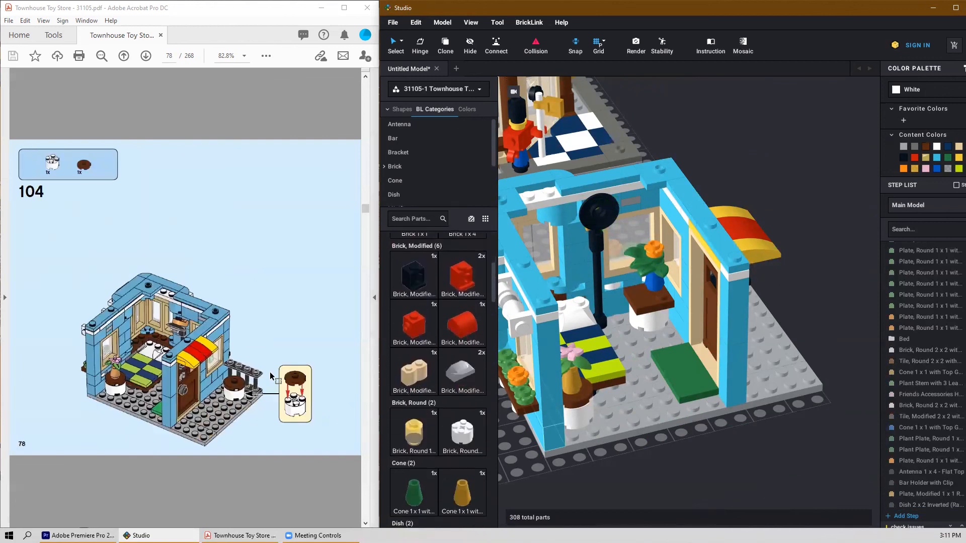
{"action": "scroll", "coordinate": [312, 393], "scroll_direction": "down", "scroll_amount": 2}
{"action": "scroll", "coordinate": [270, 380], "scroll_direction": "down", "scroll_amount": 2}
{"action": "scroll", "coordinate": [272, 373], "scroll_direction": "down", "scroll_amount": 2}
{"action": "scroll", "coordinate": [271, 372], "scroll_direction": "down", "scroll_amount": 2}
{"action": "scroll", "coordinate": [271, 374], "scroll_direction": "up", "scroll_amount": 10}
{"action": "scroll", "coordinate": [271, 375], "scroll_direction": "down", "scroll_amount": 2}
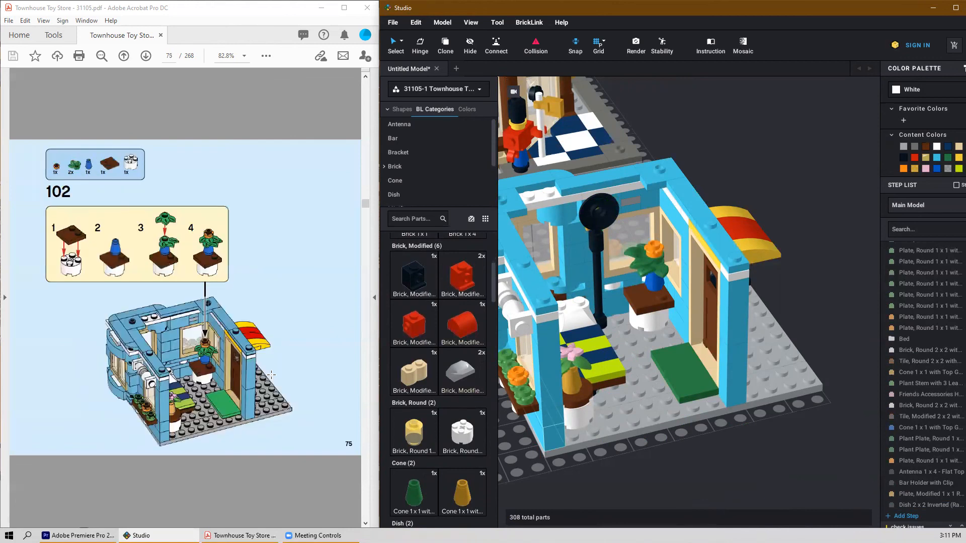
{"action": "scroll", "coordinate": [271, 374], "scroll_direction": "down", "scroll_amount": 2}
{"action": "scroll", "coordinate": [445, 398], "scroll_direction": "down", "scroll_amount": 4}
Step: Place the trans-clear 1 x 1 round plate in the centre of the black lampshade dish as the bulb
{"action": "scroll", "coordinate": [445, 397], "scroll_direction": "down", "scroll_amount": 15}
{"action": "scroll", "coordinate": [453, 451], "scroll_direction": "up", "scroll_amount": 2}
{"action": "left_click_drag", "start_coordinate": [462, 354], "coordinate": [602, 212]}
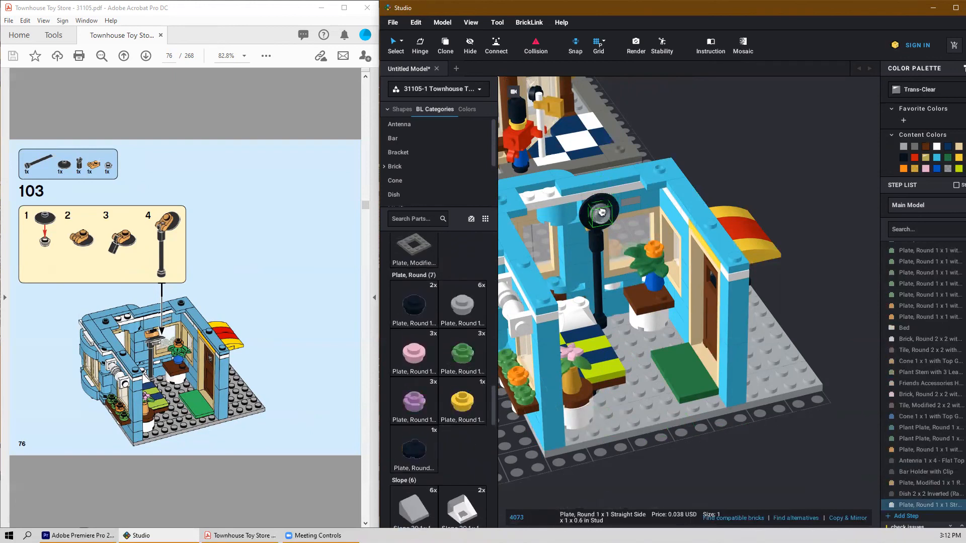
{"action": "left_click", "coordinate": [823, 299]}
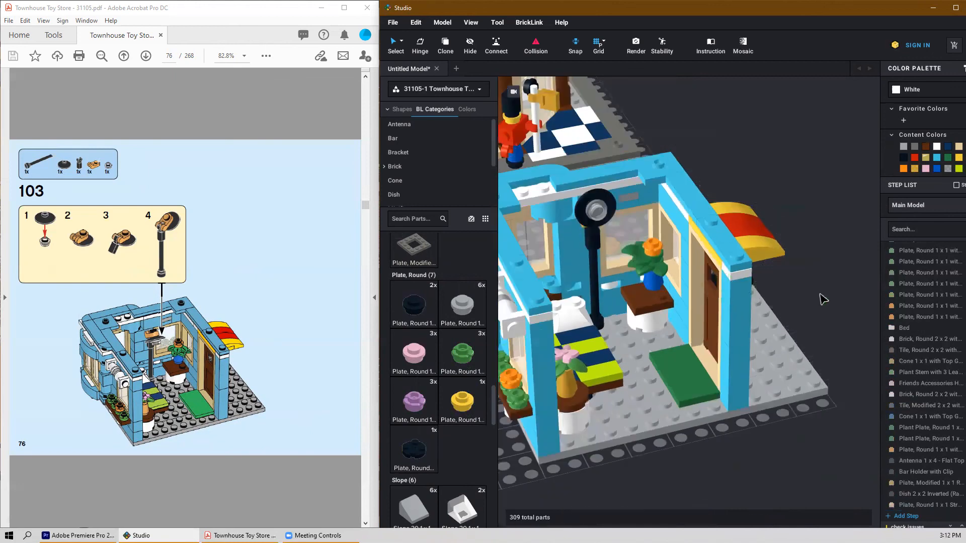
Step: Use the Hinge tool on the pearl gold plate's handle to tilt the lamp head so the shade faces down
{"action": "scroll", "coordinate": [573, 206], "scroll_direction": "up", "scroll_amount": 6}
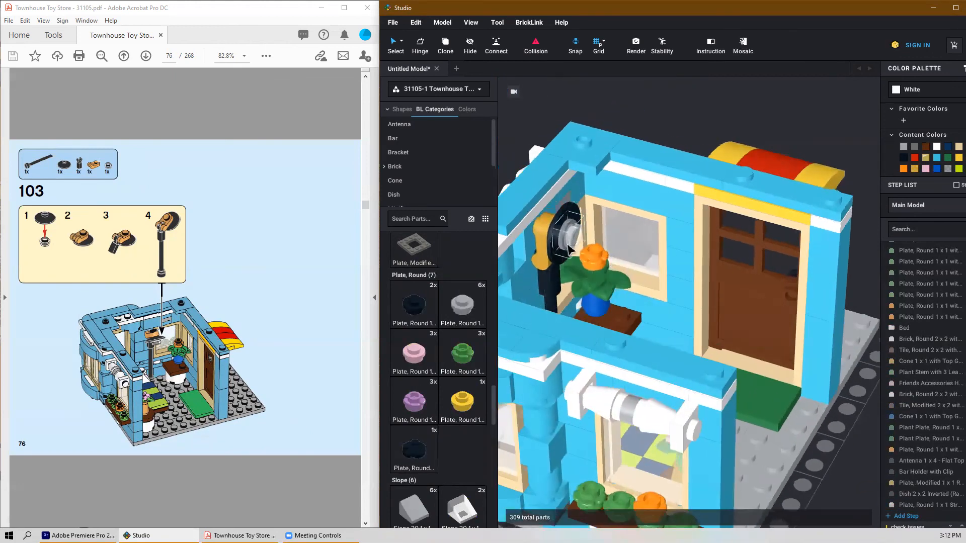
{"action": "left_click", "coordinate": [544, 272]}
{"action": "key", "text": "h"}
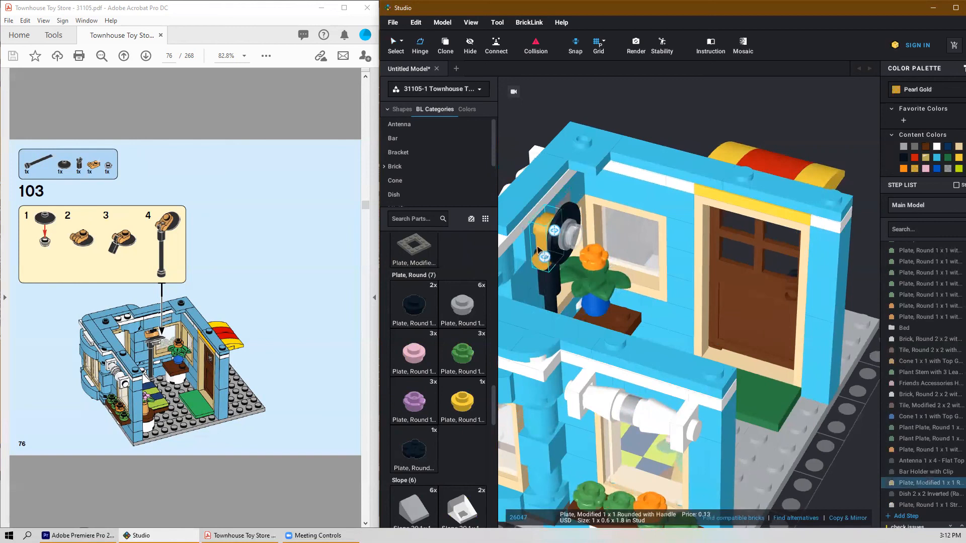
{"action": "left_click", "coordinate": [545, 259]}
{"action": "left_click_drag", "start_coordinate": [574, 257], "coordinate": [601, 326]}
{"action": "left_click", "coordinate": [798, 114]}
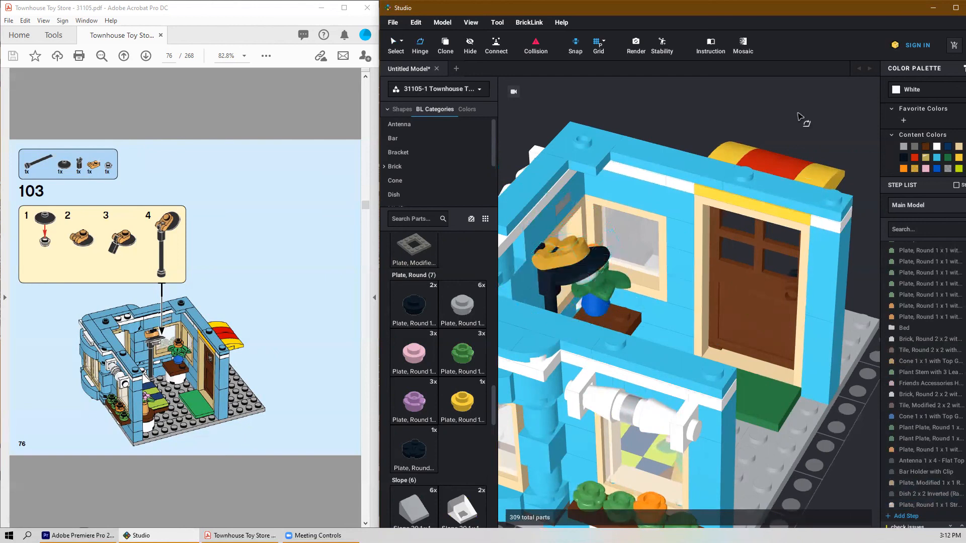
Step: View the house from its front door side, review step 103 and the minifigure page, and advance the instructions to step 104
{"action": "scroll", "coordinate": [768, 141], "scroll_direction": "down", "scroll_amount": 3}
{"action": "right_click_drag", "start_coordinate": [830, 380], "coordinate": [750, 366]}
{"action": "scroll", "coordinate": [285, 340], "scroll_direction": "down", "scroll_amount": 1}
{"action": "scroll", "coordinate": [286, 340], "scroll_direction": "up", "scroll_amount": 1}
{"action": "scroll", "coordinate": [286, 340], "scroll_direction": "down", "scroll_amount": 1}
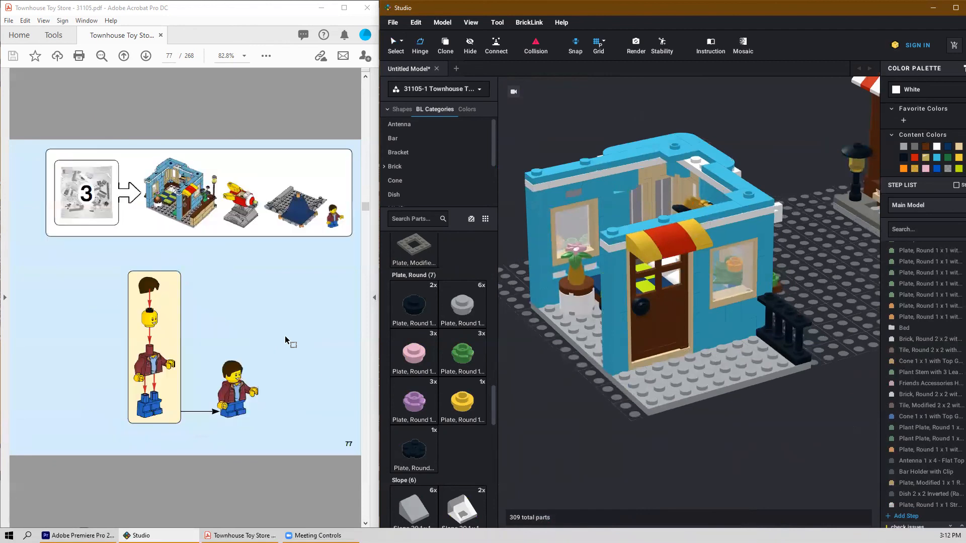
{"action": "scroll", "coordinate": [288, 338], "scroll_direction": "up", "scroll_amount": 2}
{"action": "scroll", "coordinate": [287, 339], "scroll_direction": "down", "scroll_amount": 1}
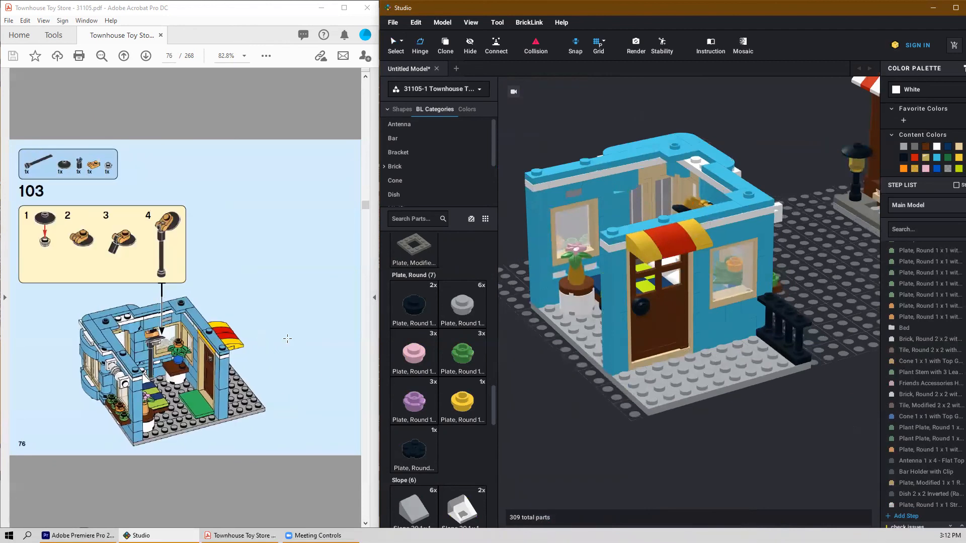
{"action": "scroll", "coordinate": [288, 342], "scroll_direction": "down", "scroll_amount": 1}
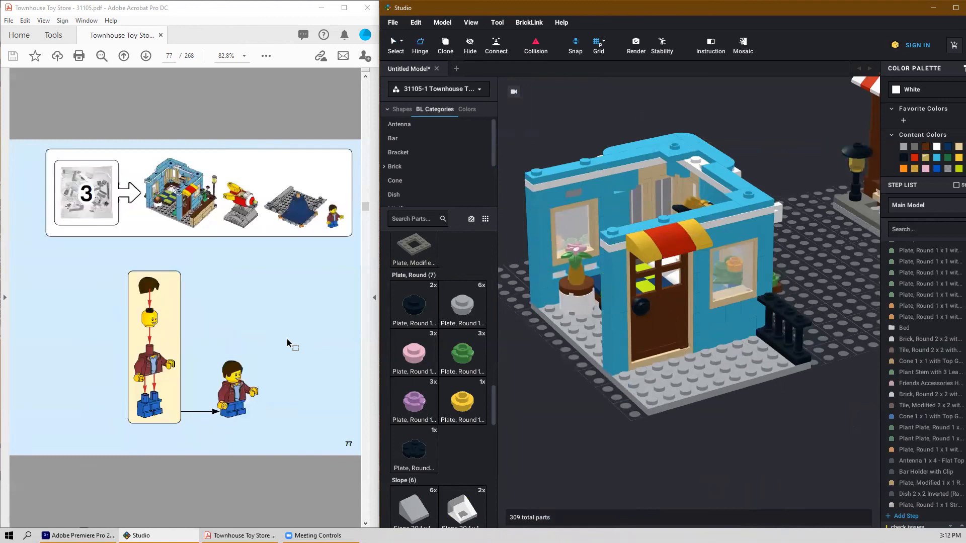
{"action": "scroll", "coordinate": [287, 344], "scroll_direction": "up", "scroll_amount": 1}
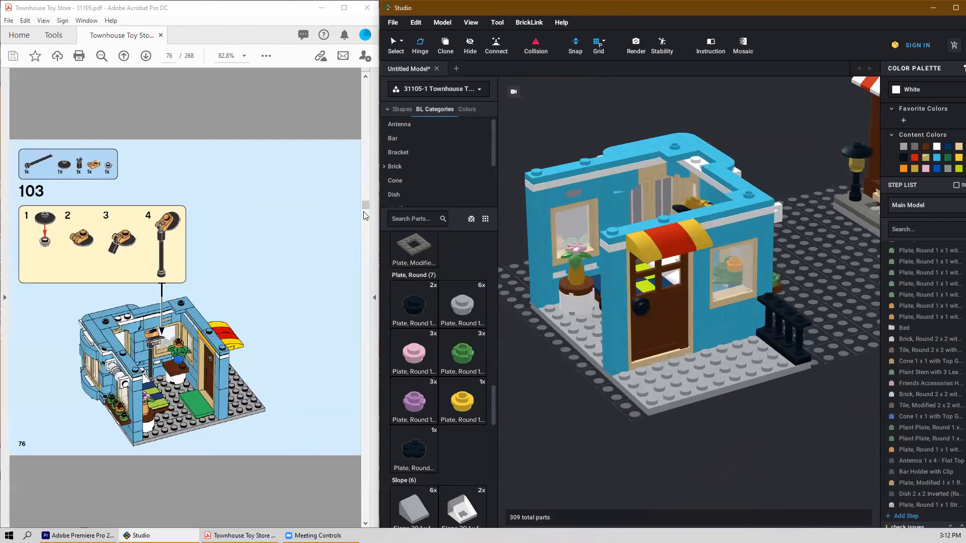
{"action": "left_click", "coordinate": [365, 523]}
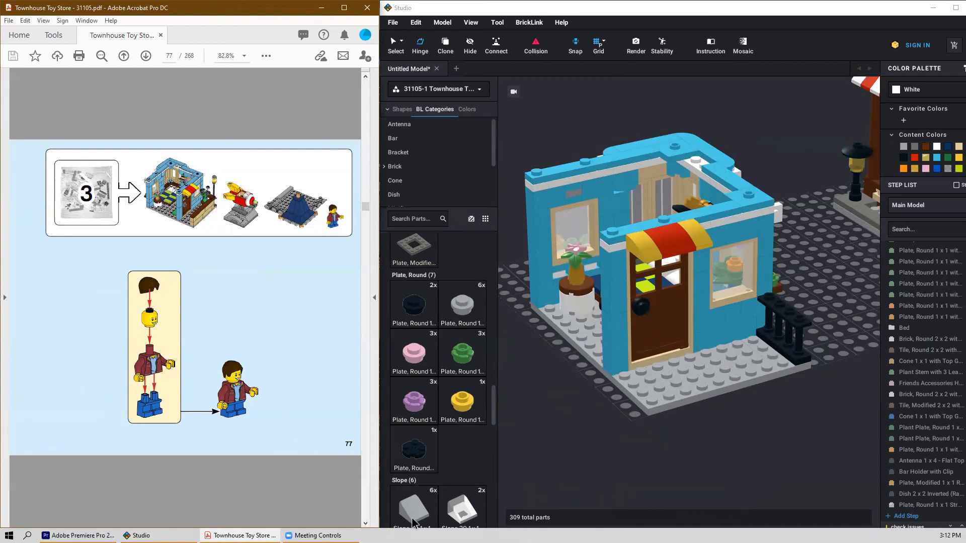
{"action": "left_click", "coordinate": [366, 523]}
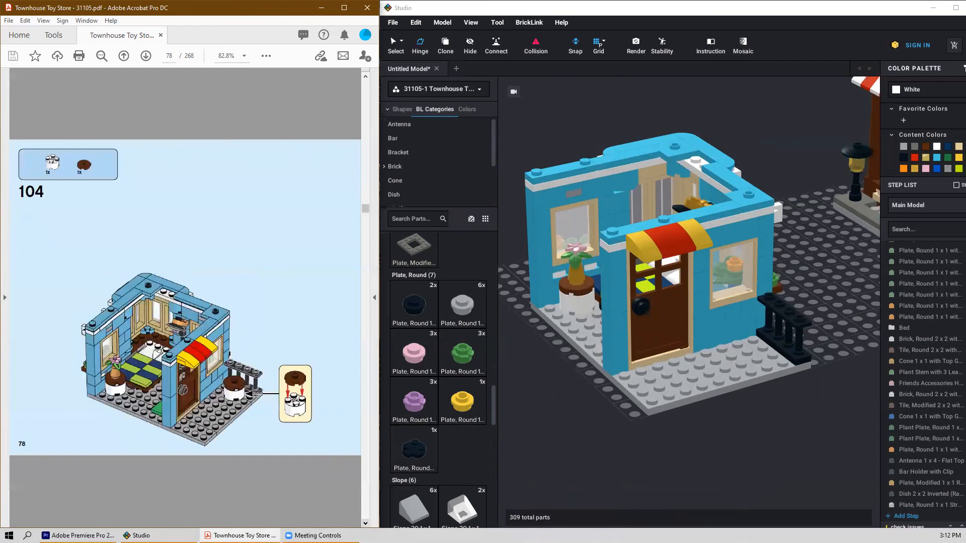
Step: Place the white 2 x 2 round brick on the grey baseplate beside the black fence, below the front window
{"action": "left_click", "coordinate": [494, 424]}
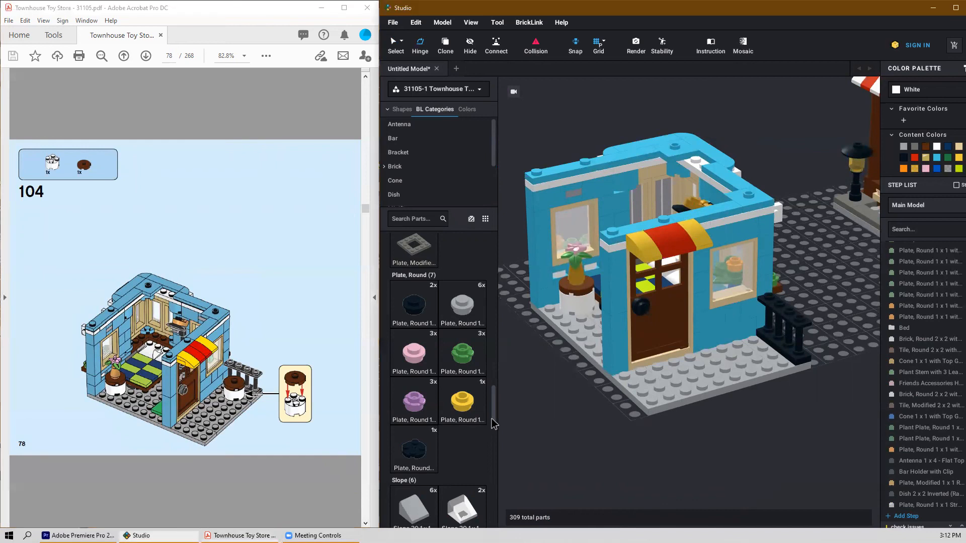
{"action": "scroll", "coordinate": [473, 433], "scroll_direction": "down", "scroll_amount": 5}
{"action": "scroll", "coordinate": [469, 448], "scroll_direction": "down", "scroll_amount": 10}
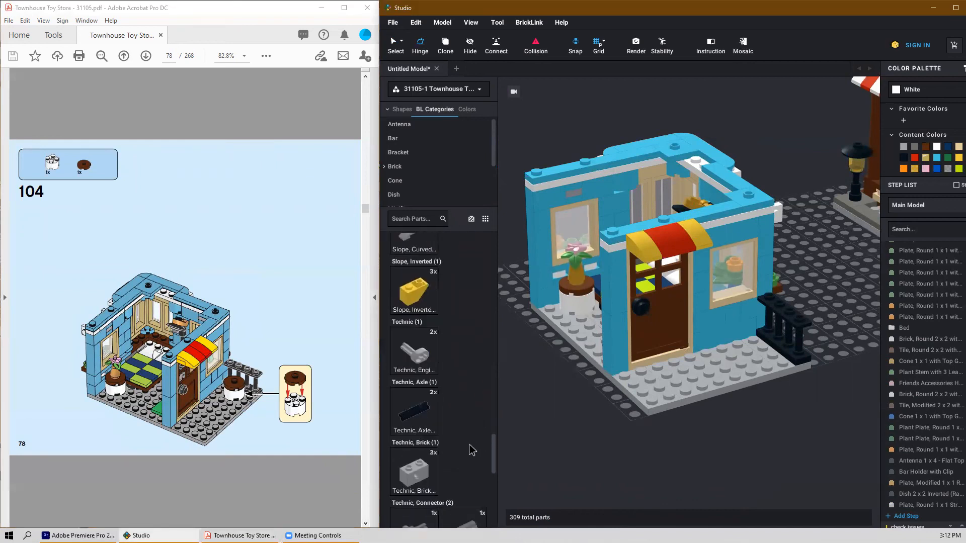
{"action": "left_click_drag", "start_coordinate": [494, 507], "coordinate": [482, 284]}
{"action": "left_click_drag", "start_coordinate": [467, 342], "coordinate": [762, 338]}
{"action": "key", "text": "ctrl+c"}
{"action": "key", "text": "ctrl+v"}
{"action": "left_click", "coordinate": [765, 435]}
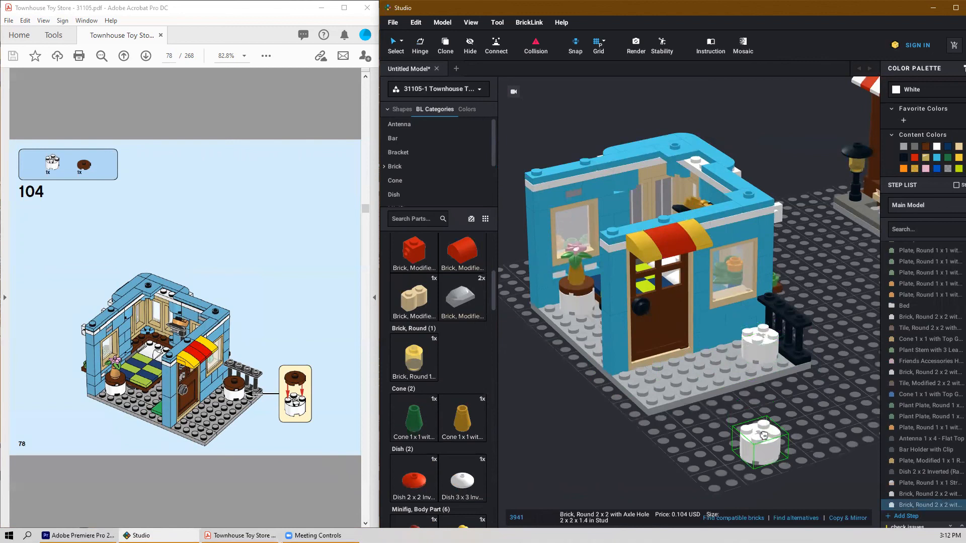
{"action": "right_click_drag", "start_coordinate": [764, 435], "coordinate": [754, 434]}
{"action": "key", "text": "Escape"}
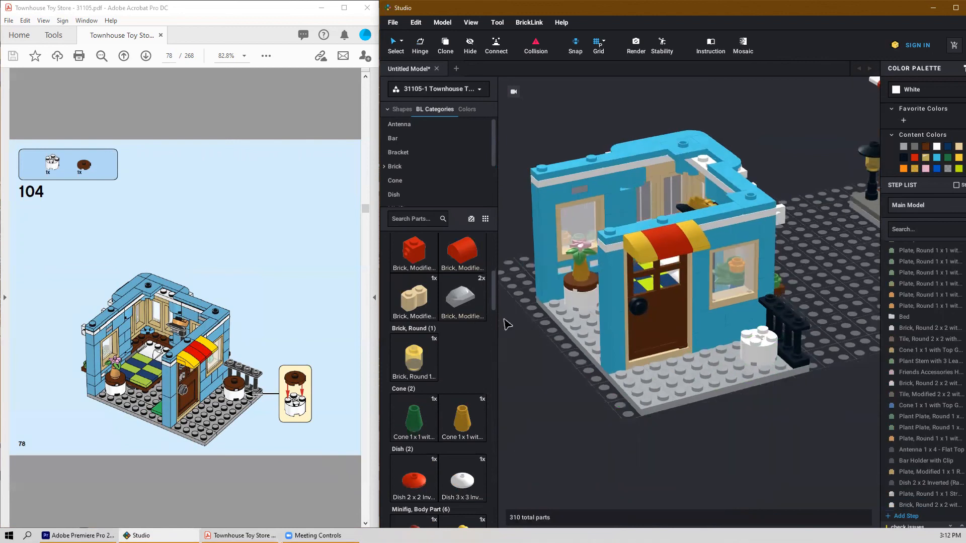
Step: Top the white round brick beside the fence with the brown 2 x 2 round tile
{"action": "left_click_drag", "start_coordinate": [495, 292], "coordinate": [490, 517]}
{"action": "left_click_drag", "start_coordinate": [422, 514], "coordinate": [762, 335]}
{"action": "left_click", "coordinate": [763, 335]}
{"action": "key", "text": "Escape"}
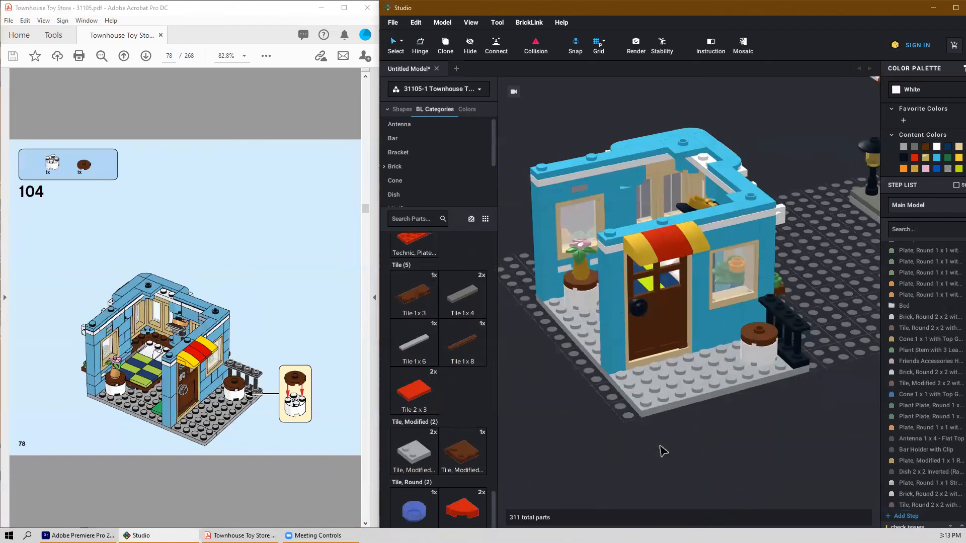
Step: Advance the instructions to step 106 and lay two tan 1 x 4 bricks end to end along the baseplate's edge facing the front door
{"action": "scroll", "coordinate": [320, 391], "scroll_direction": "down", "scroll_amount": 2}
{"action": "scroll", "coordinate": [320, 392], "scroll_direction": "up", "scroll_amount": 1}
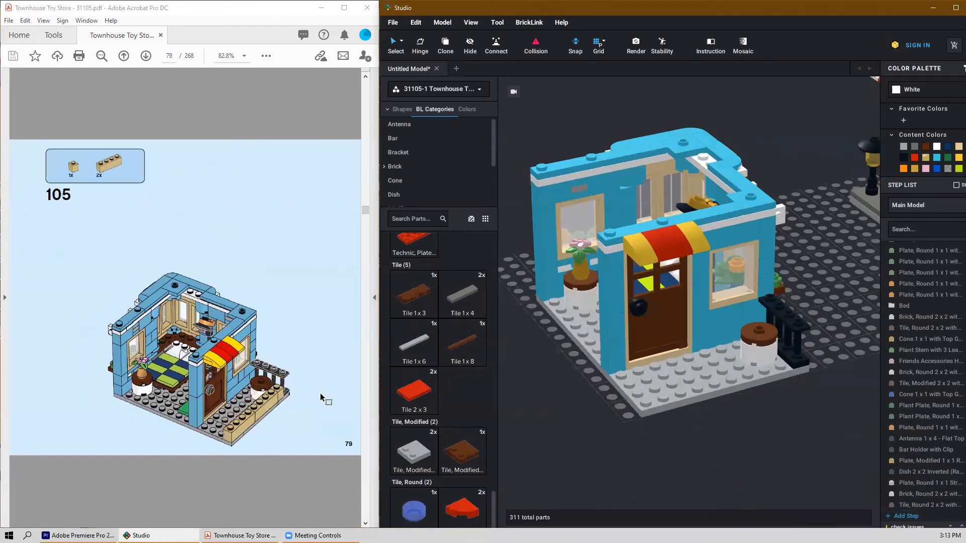
{"action": "scroll", "coordinate": [321, 393], "scroll_direction": "down", "scroll_amount": 1}
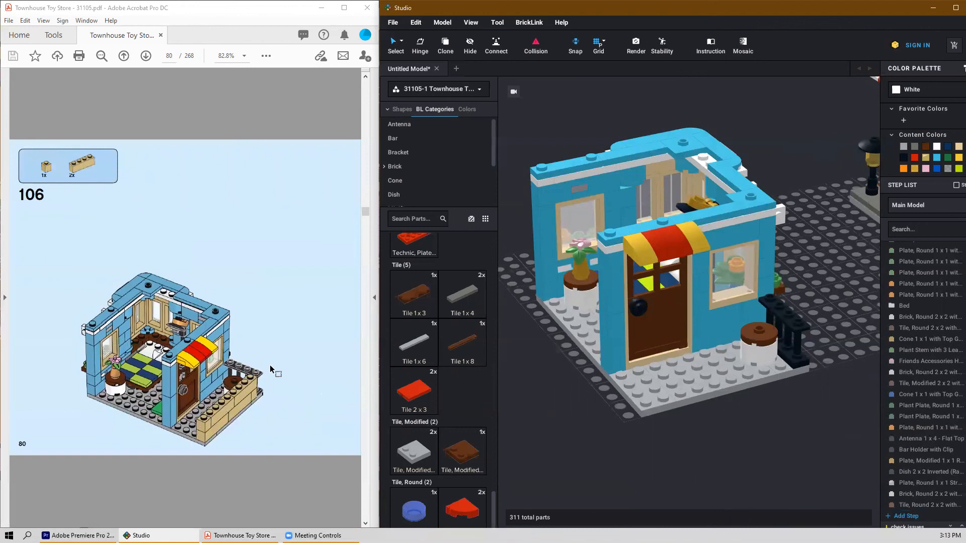
{"action": "scroll", "coordinate": [455, 400], "scroll_direction": "up", "scroll_amount": 4}
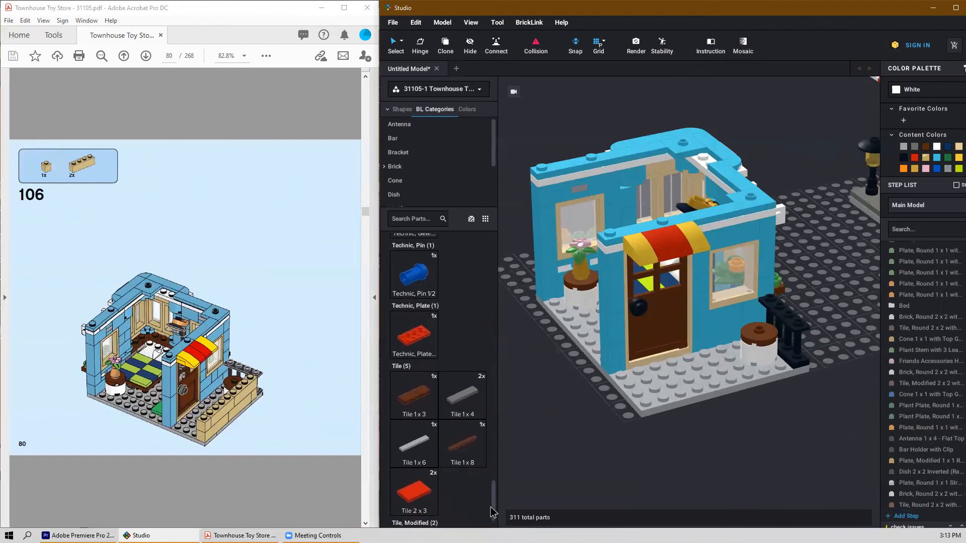
{"action": "scroll", "coordinate": [493, 509], "scroll_direction": "up", "scroll_amount": 10}
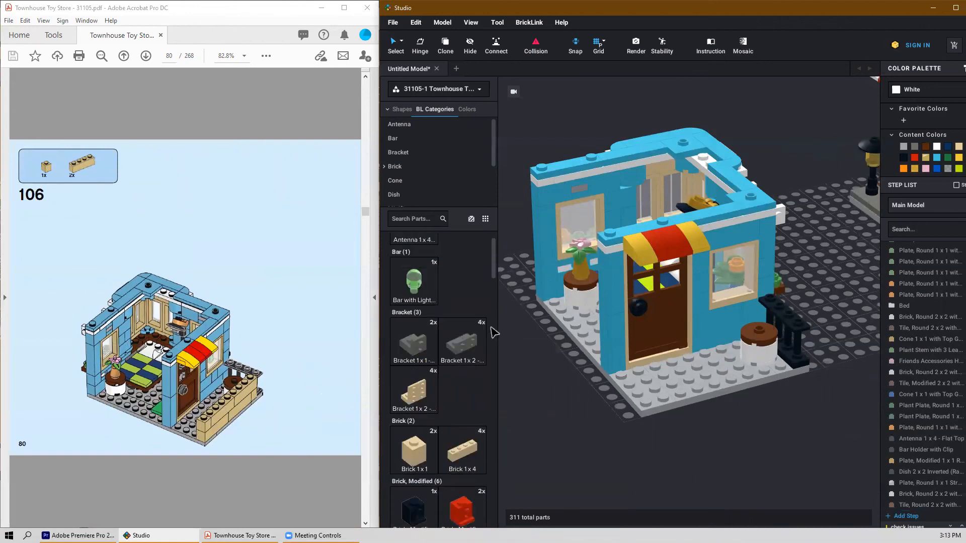
{"action": "left_click_drag", "start_coordinate": [459, 455], "coordinate": [742, 360]}
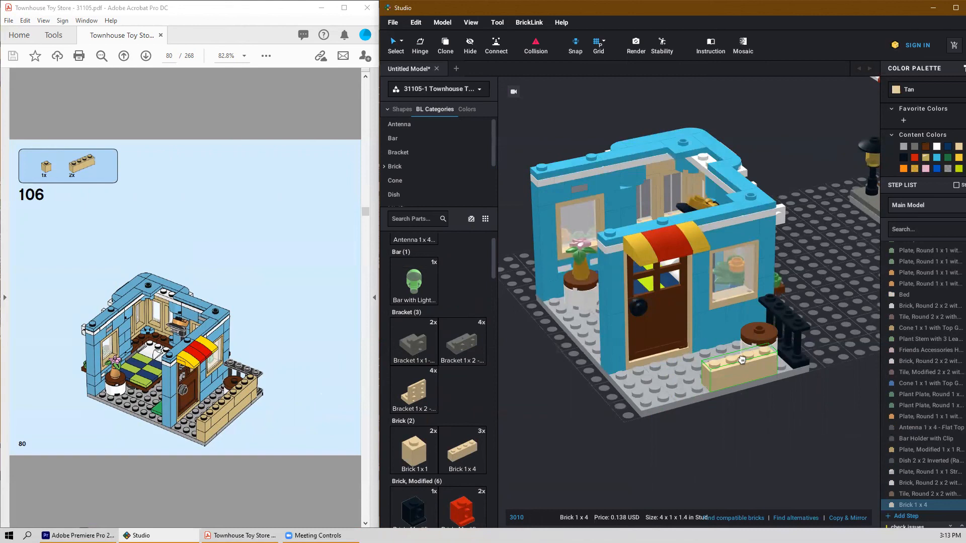
{"action": "left_click_drag", "start_coordinate": [742, 360], "coordinate": [753, 364]}
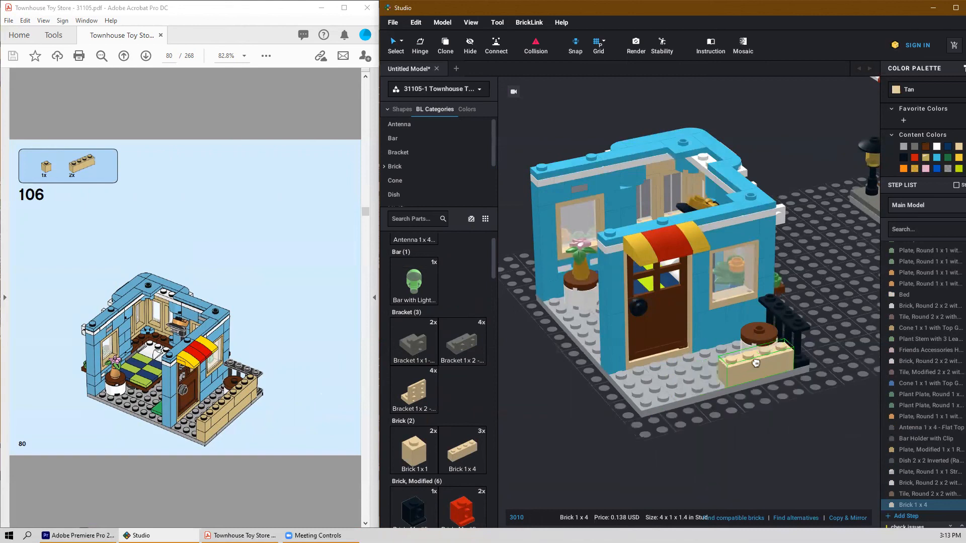
{"action": "left_click", "coordinate": [755, 363]}
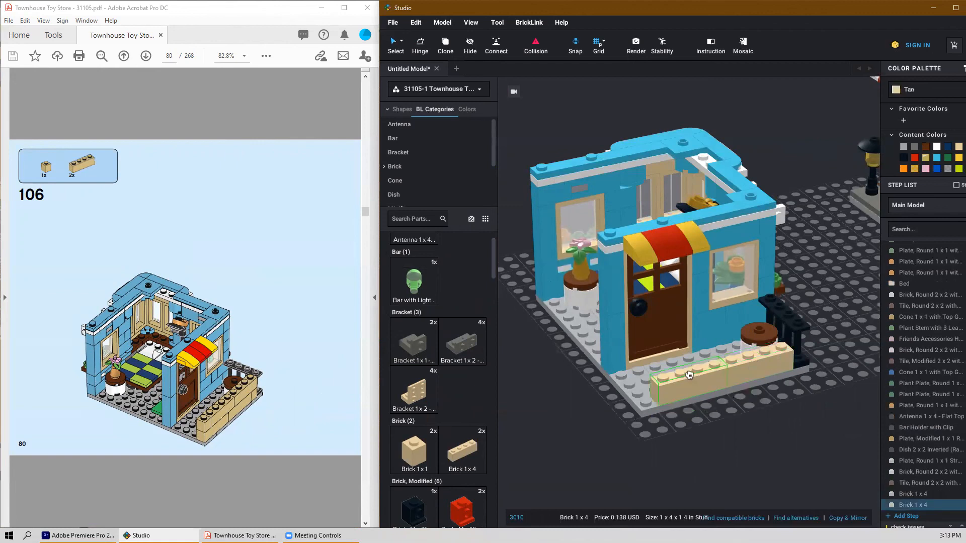
{"action": "left_click", "coordinate": [689, 375]}
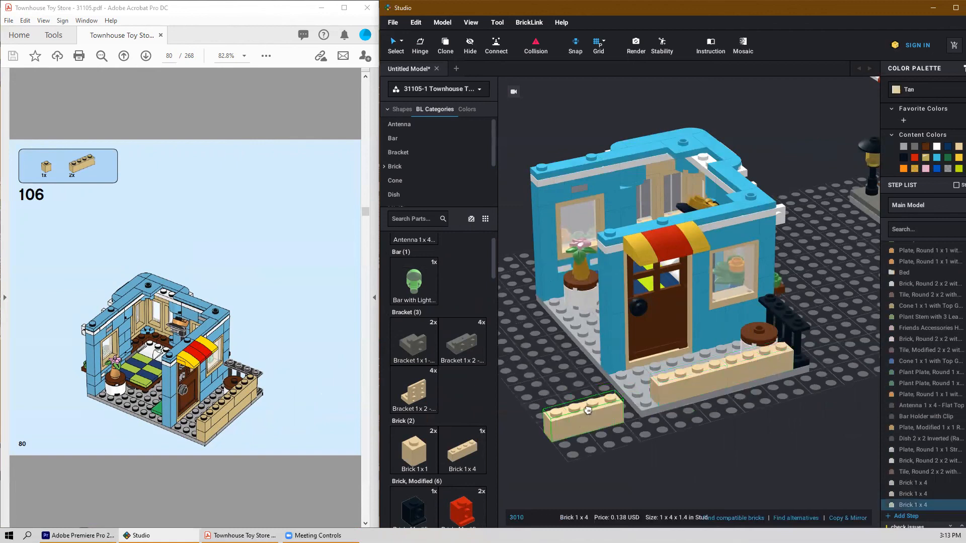
{"action": "right_click_drag", "start_coordinate": [587, 411], "coordinate": [589, 412]}
{"action": "key", "text": "Escape"}
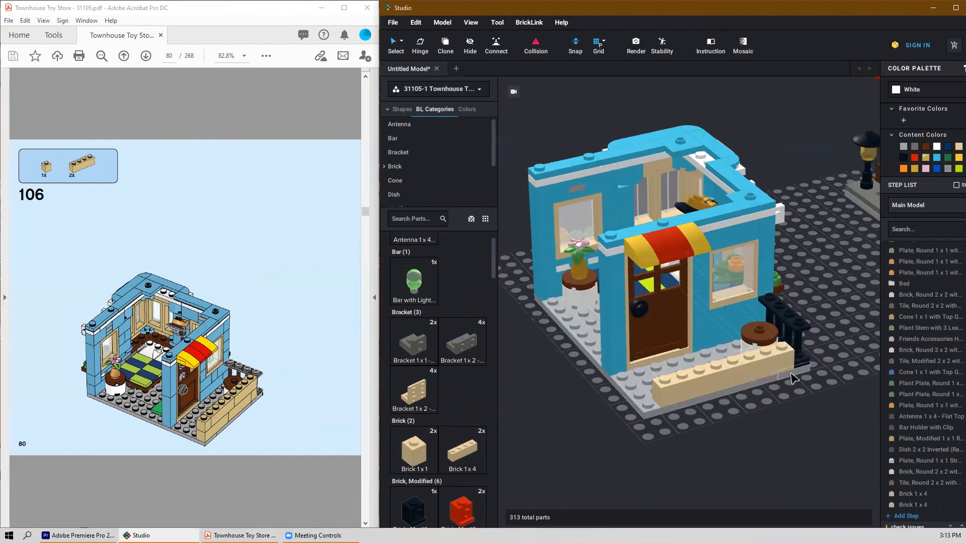
Step: Complete the wall's lower course with a tan 1 x 1 brick at the end away from the fence and stack two tan 1 x 4 bricks on it
{"action": "left_click_drag", "start_coordinate": [412, 448], "coordinate": [722, 427]}
{"action": "key", "text": "Delete"}
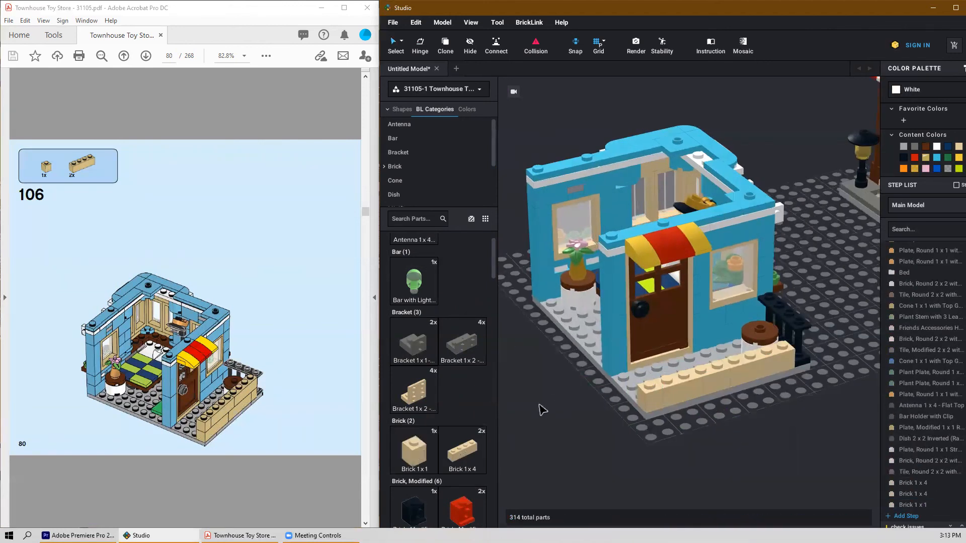
{"action": "left_click_drag", "start_coordinate": [468, 455], "coordinate": [729, 353]}
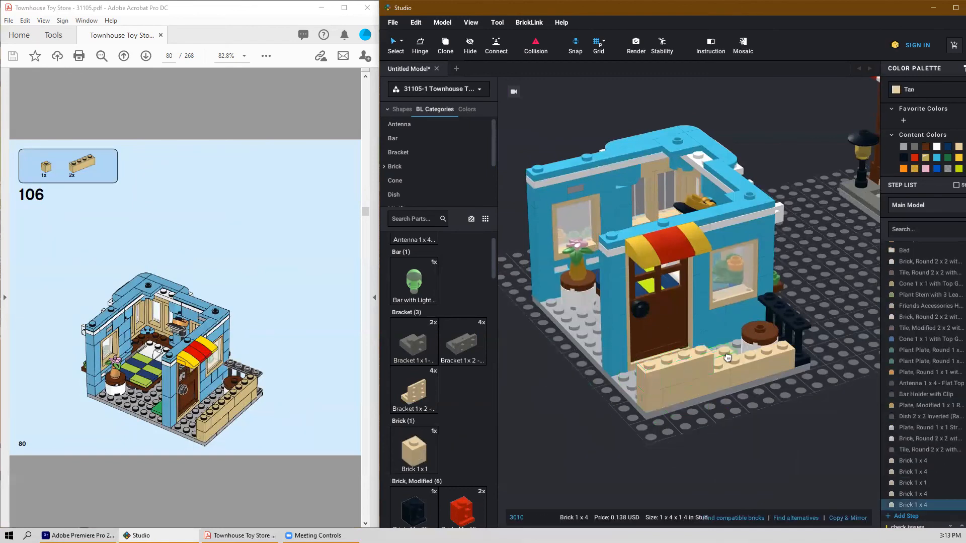
{"action": "left_click", "coordinate": [751, 346]}
{"action": "key", "text": "Escape"}
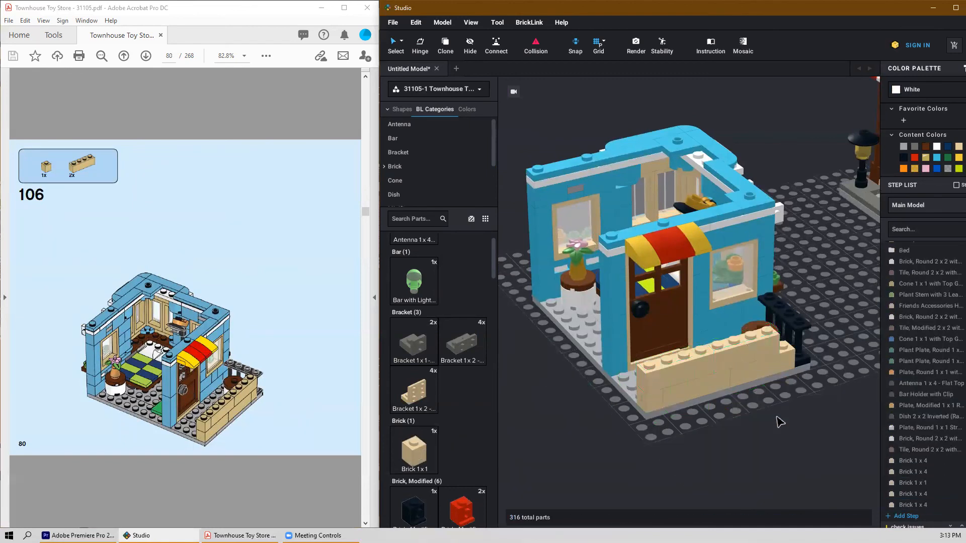
Step: Finish the wall's upper course with a tan 1 x 1 brick at the fence end and advance the instructions to step 107
{"action": "left_click_drag", "start_coordinate": [418, 449], "coordinate": [786, 328]}
{"action": "left_click", "coordinate": [816, 412]}
{"action": "mouse_move", "coordinate": [816, 412]}
{"action": "right_mouse_down"}
{"action": "mouse_move", "coordinate": [766, 421]}
{"action": "mouse_move", "coordinate": [813, 416]}
{"action": "right_mouse_up"}
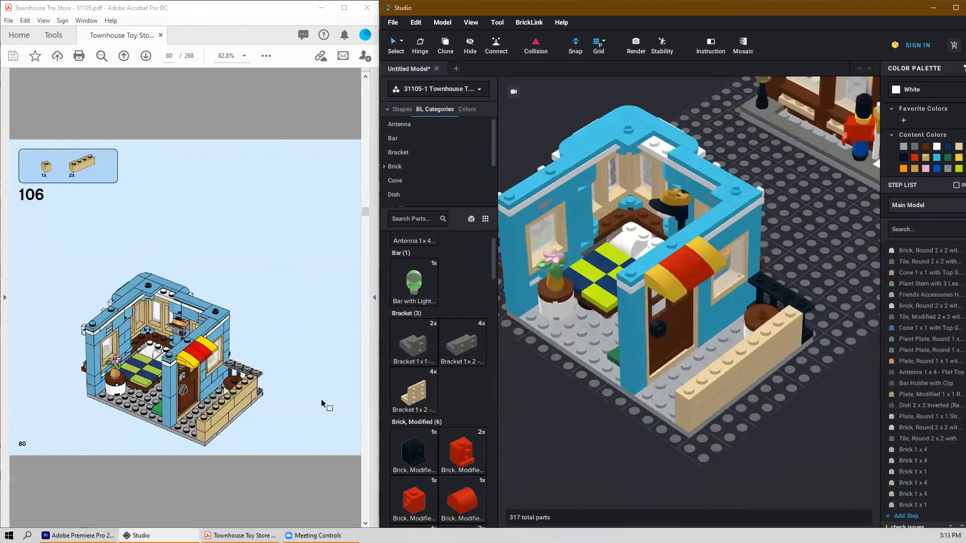
{"action": "scroll", "coordinate": [202, 404], "scroll_direction": "down", "scroll_amount": 1}
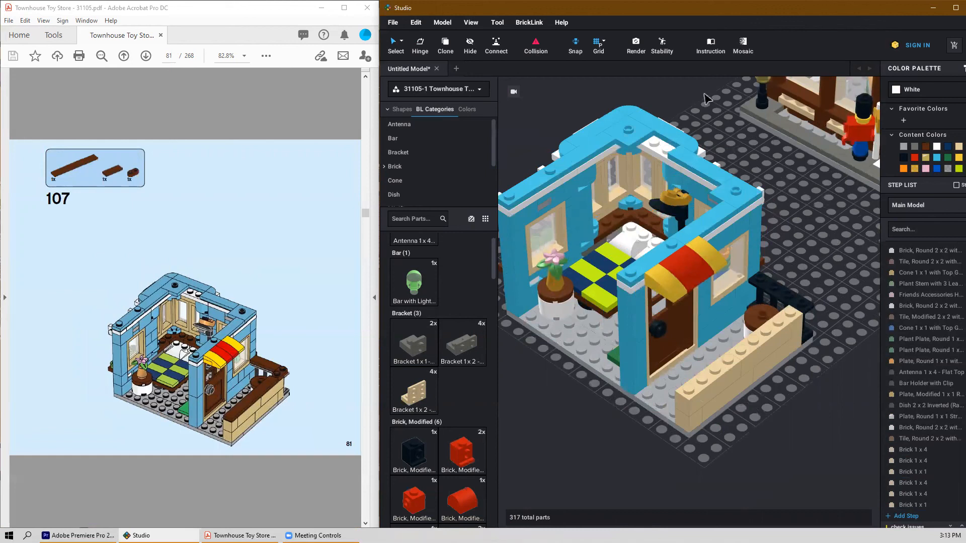
Step: Run the stability check on the model, review its stability and connectivity results, and close the report
{"action": "left_click", "coordinate": [662, 44]}
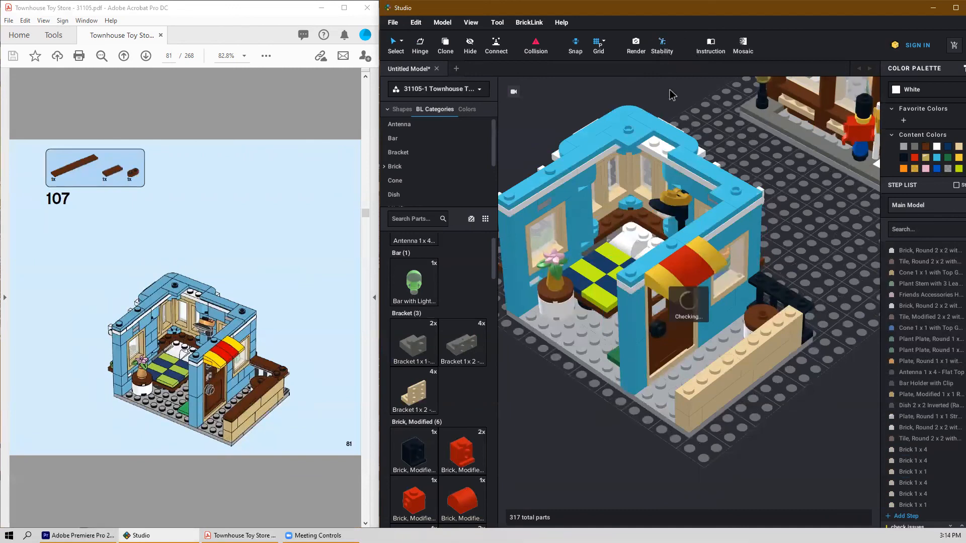
{"action": "scroll", "coordinate": [718, 241], "scroll_direction": "down", "scroll_amount": 5}
{"action": "scroll", "coordinate": [815, 277], "scroll_direction": "up", "scroll_amount": 2}
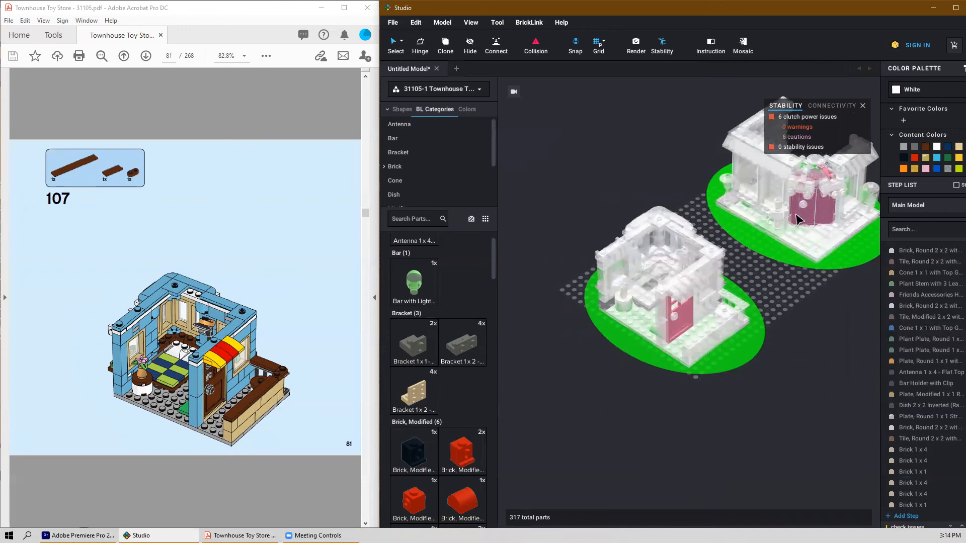
{"action": "left_click", "coordinate": [842, 107]}
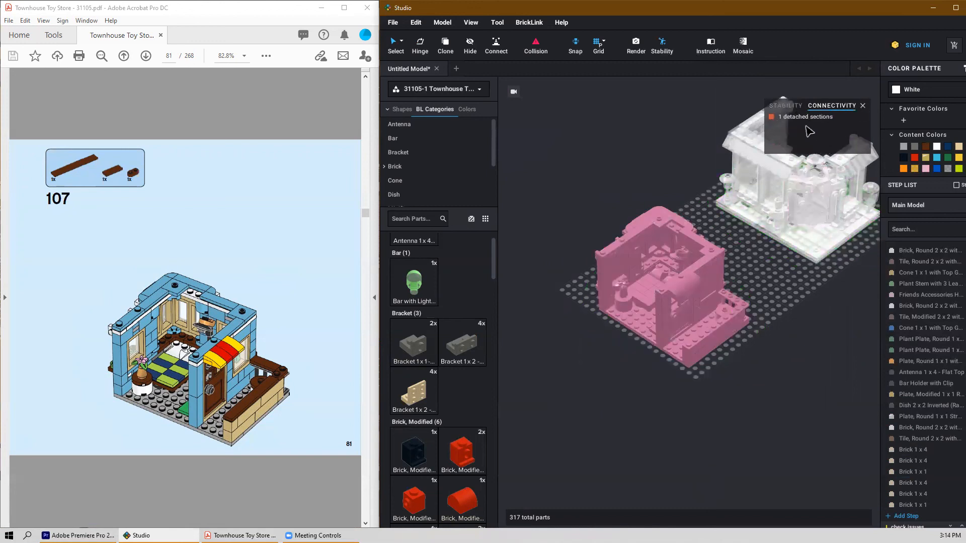
{"action": "left_click", "coordinate": [783, 107]}
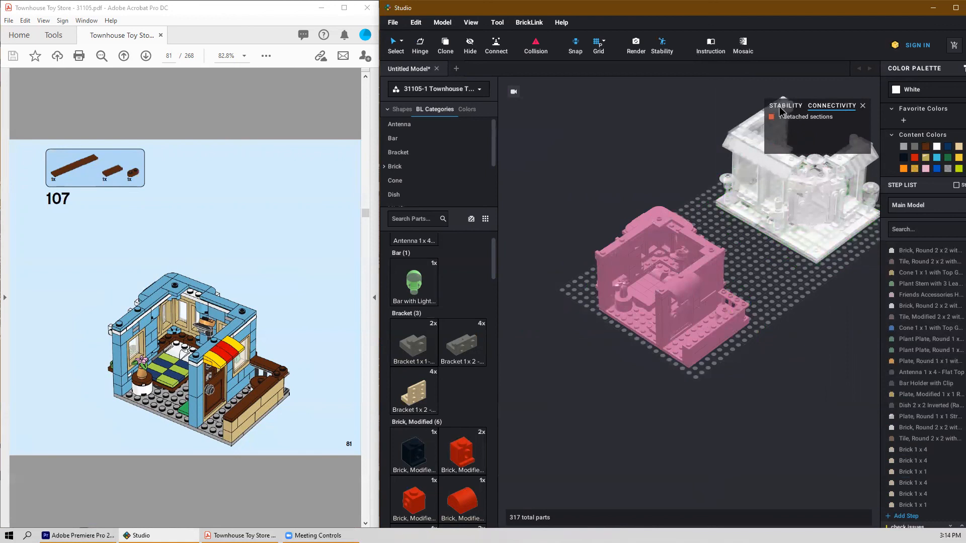
{"action": "left_click", "coordinate": [864, 107]}
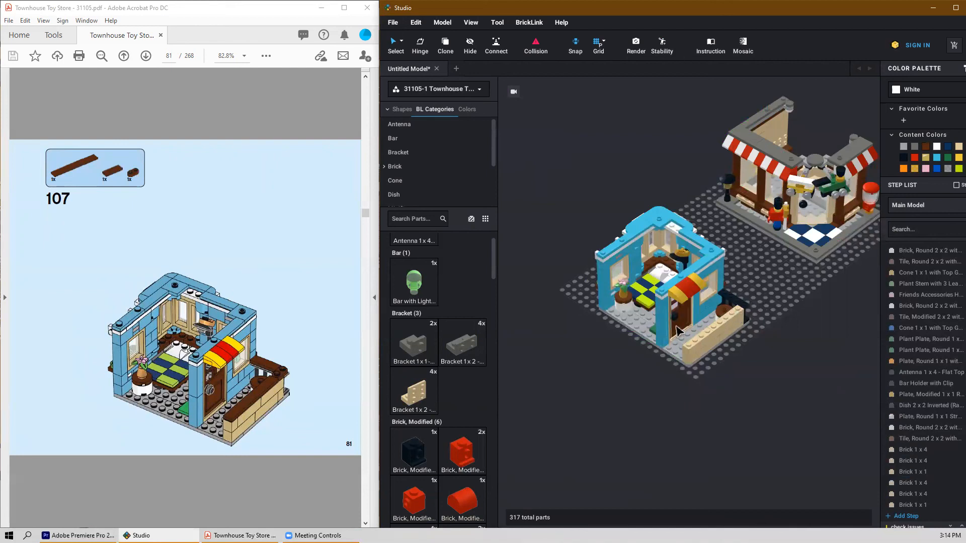
Step: Cap the tan wall with the reddish brown 1 x 8 tile, leaving the stud at the fence end free
{"action": "scroll", "coordinate": [427, 323], "scroll_direction": "down", "scroll_amount": 15}
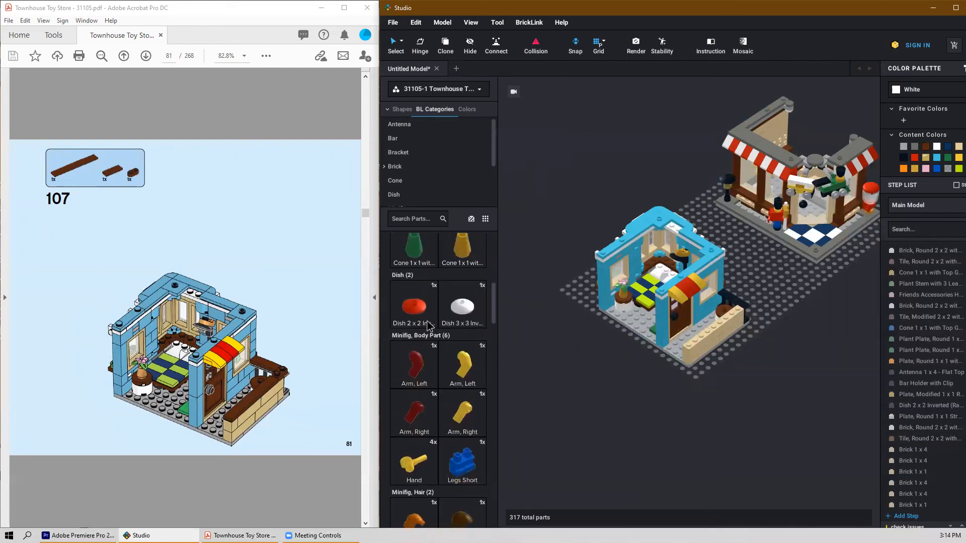
{"action": "scroll", "coordinate": [428, 335], "scroll_direction": "down", "scroll_amount": 15}
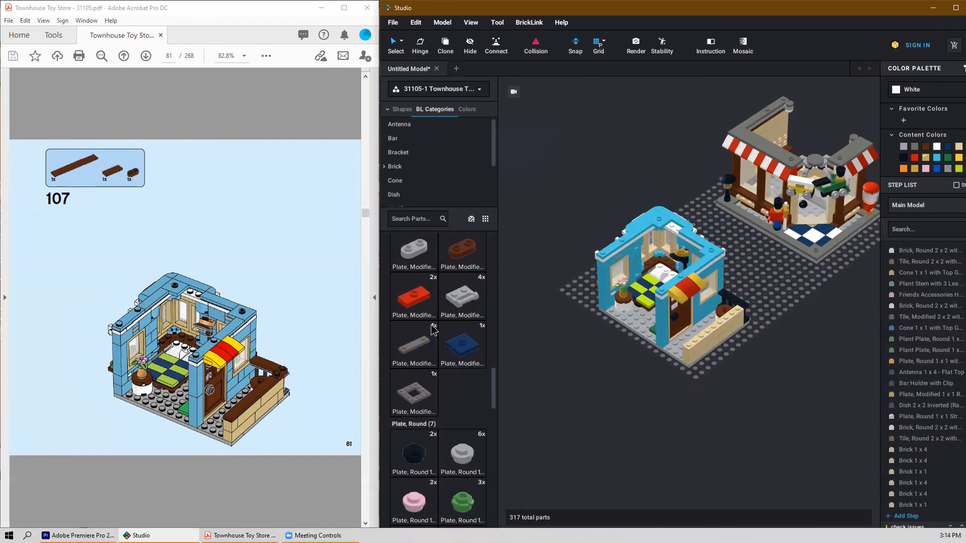
{"action": "scroll", "coordinate": [429, 345], "scroll_direction": "down", "scroll_amount": 15}
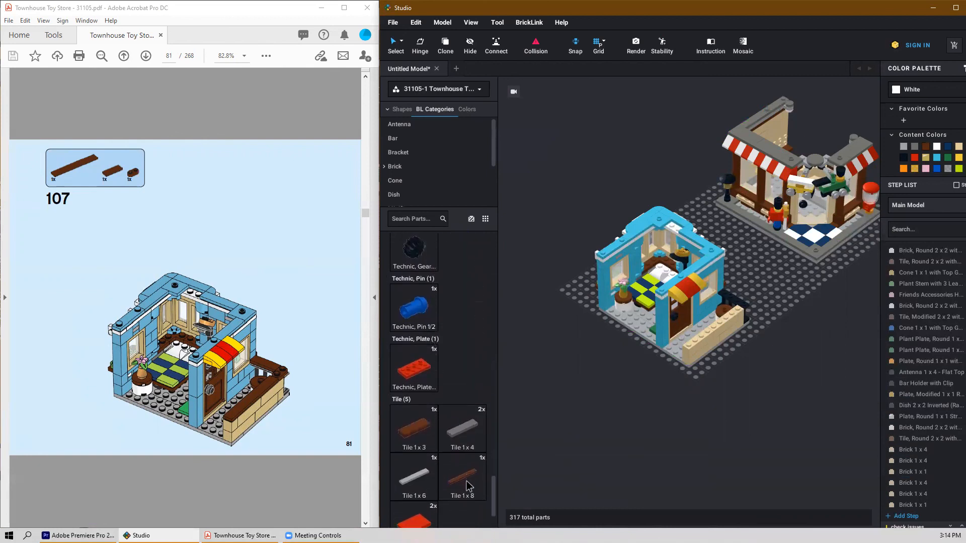
{"action": "scroll", "coordinate": [718, 377], "scroll_direction": "up", "scroll_amount": 4}
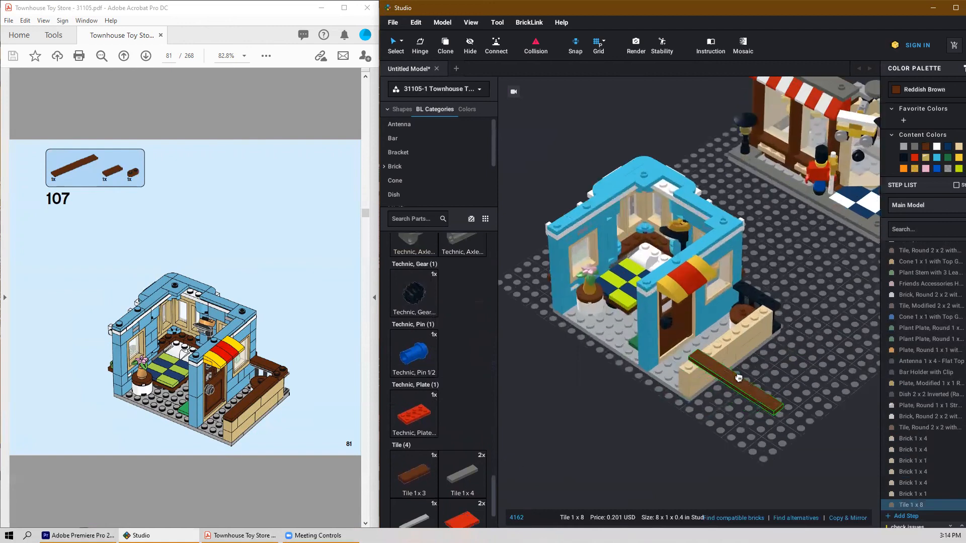
{"action": "key", "text": "Left"}
{"action": "left_click", "coordinate": [726, 346]}
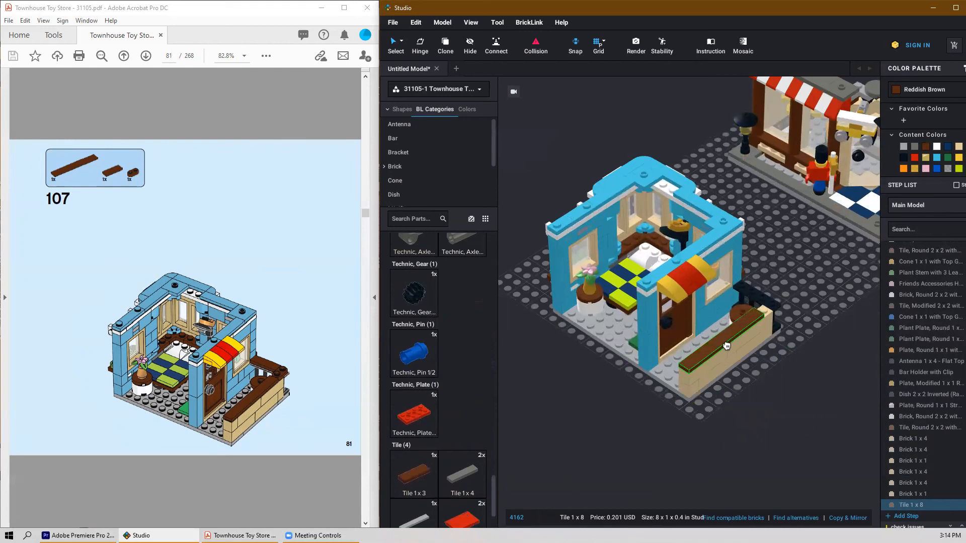
{"action": "right_click_drag", "start_coordinate": [772, 388], "coordinate": [751, 388]}
{"action": "scroll", "coordinate": [751, 388], "scroll_direction": "up", "scroll_amount": 5}
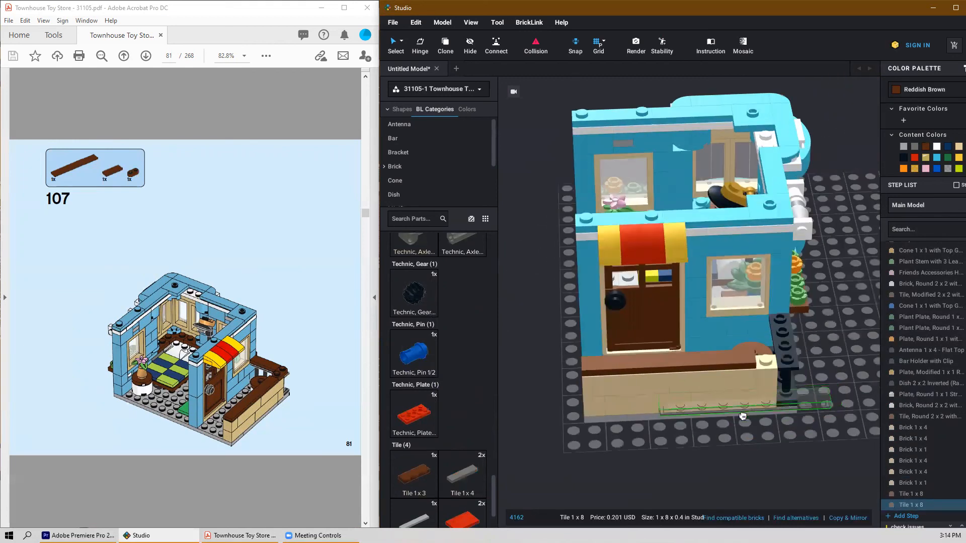
{"action": "key", "text": "Escape"}
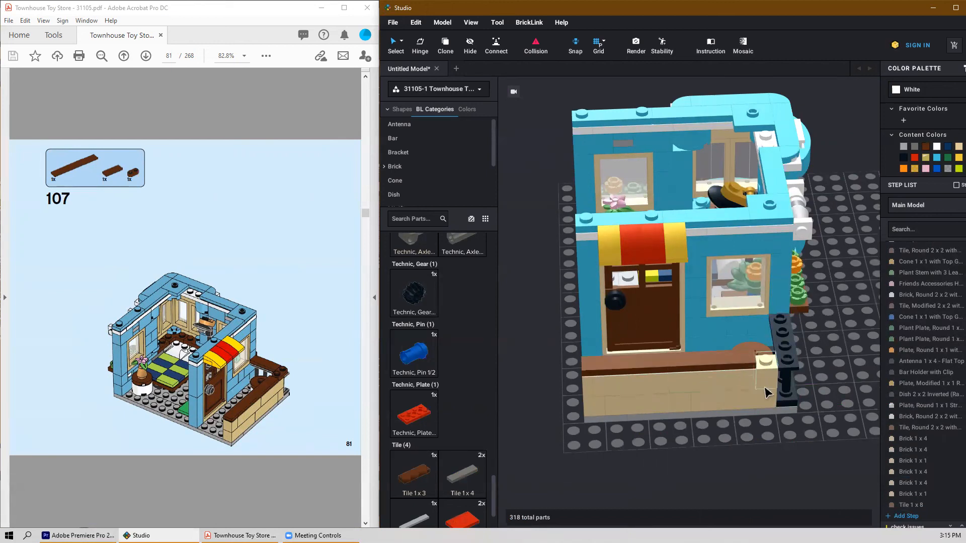
Step: Move the brown 1 x 8 tile off the wall to check the tan bricks beneath, and set it back in place
{"action": "left_click_drag", "start_coordinate": [709, 370], "coordinate": [711, 460]}
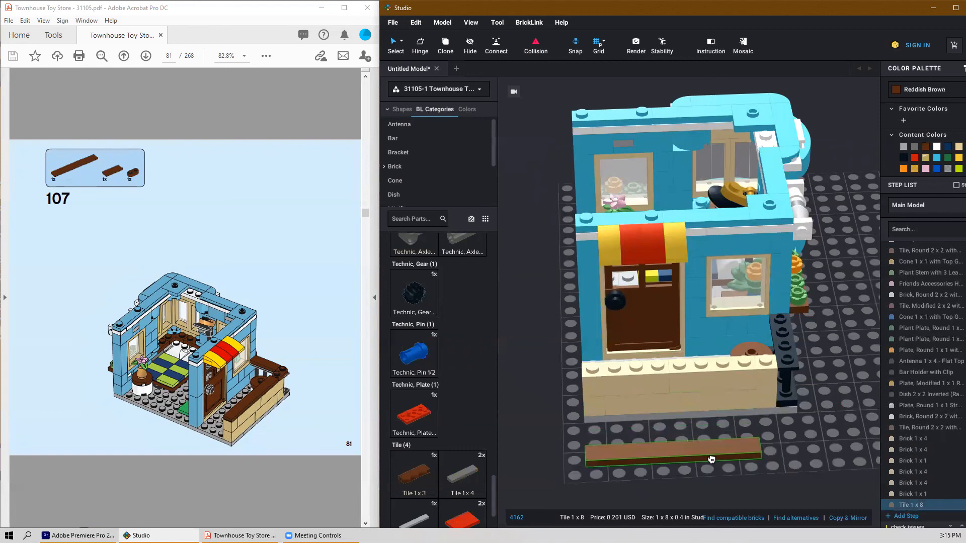
{"action": "left_click", "coordinate": [760, 397]}
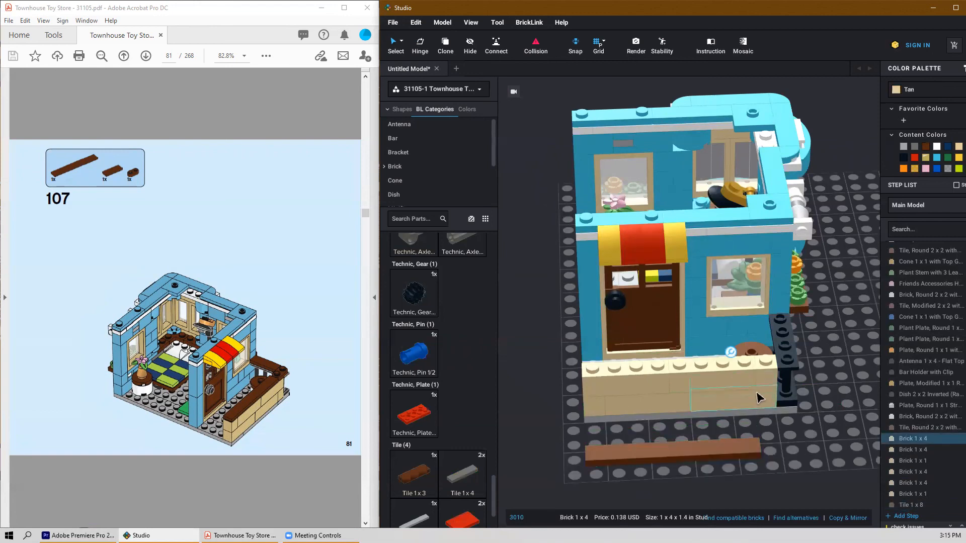
{"action": "left_click", "coordinate": [662, 410], "text": "ctrl"}
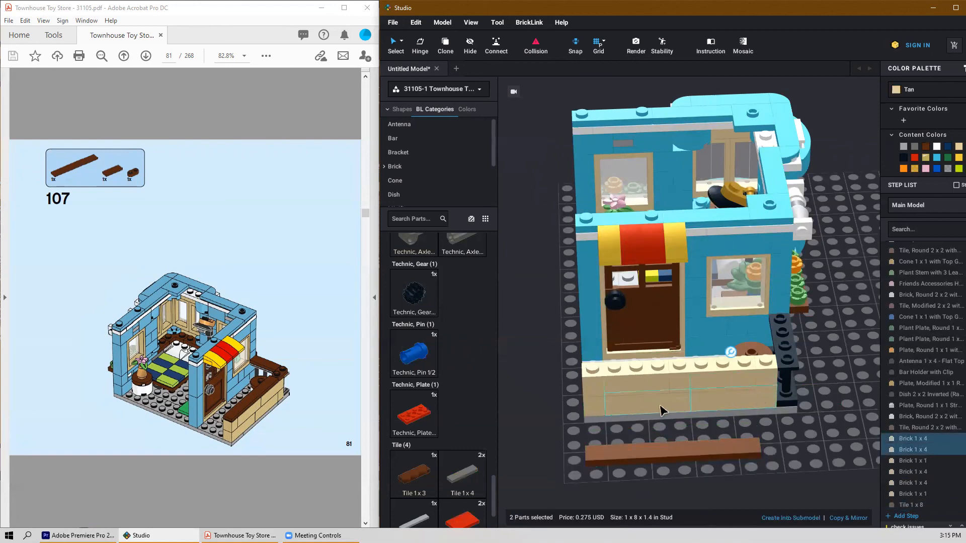
{"action": "left_click", "coordinate": [597, 410], "text": "ctrl"}
{"action": "left_click", "coordinate": [616, 394], "text": "ctrl"}
{"action": "left_click", "coordinate": [788, 375], "text": "ctrl"}
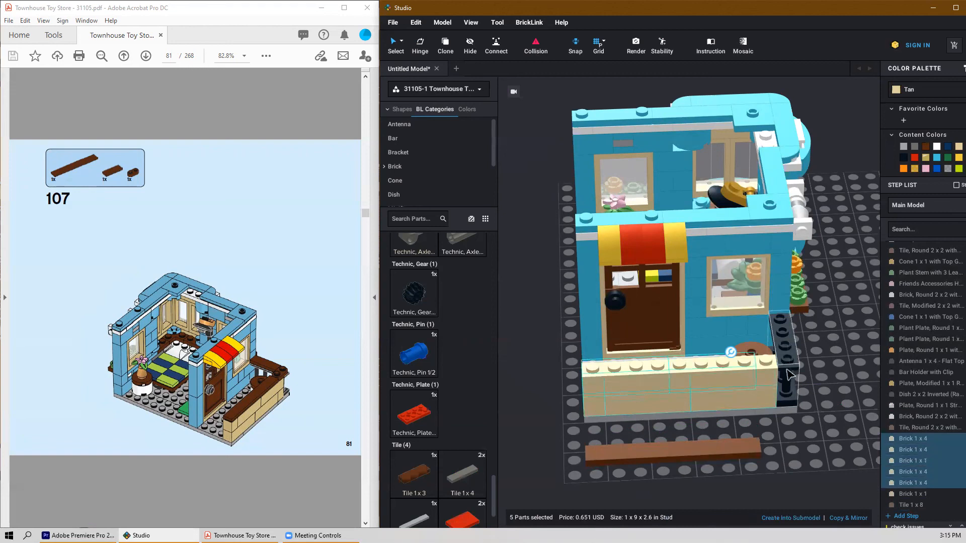
{"action": "left_click", "coordinate": [768, 383], "text": "ctrl"}
{"action": "left_click_drag", "start_coordinate": [766, 383], "coordinate": [768, 386]}
{"action": "left_click", "coordinate": [766, 401]}
{"action": "left_click", "coordinate": [796, 450]}
{"action": "left_click_drag", "start_coordinate": [739, 450], "coordinate": [718, 361]}
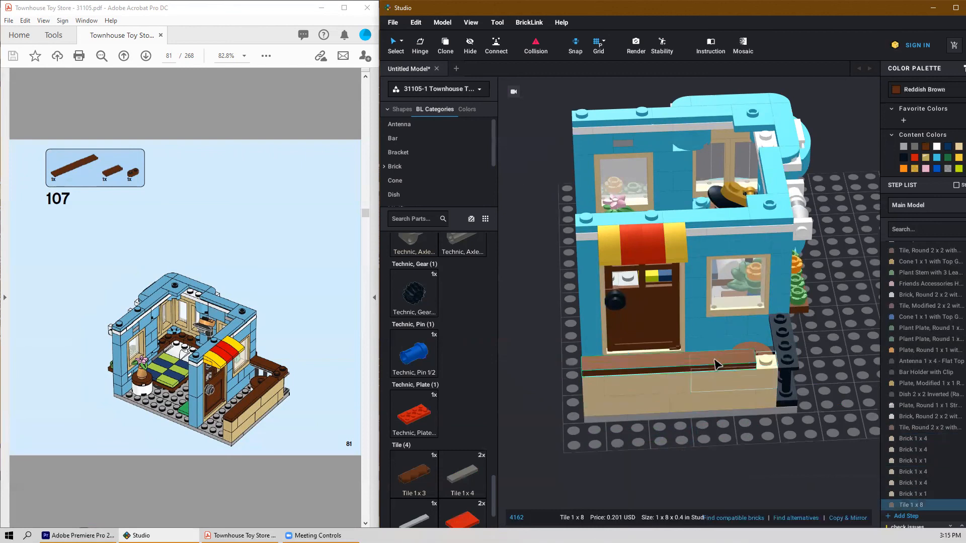
{"action": "left_click", "coordinate": [748, 459]}
Step: Place the brown rounded 1 x 2 modified plate across the corner where the tan wall meets the black fence
{"action": "scroll", "coordinate": [422, 465], "scroll_direction": "down", "scroll_amount": 5}
{"action": "scroll", "coordinate": [423, 468], "scroll_direction": "up", "scroll_amount": 10}
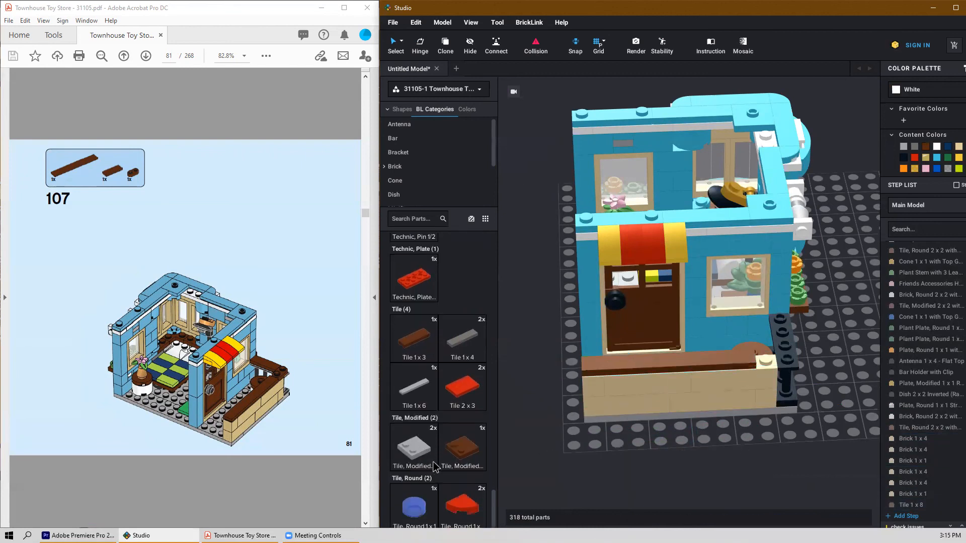
{"action": "scroll", "coordinate": [429, 452], "scroll_direction": "up", "scroll_amount": 10}
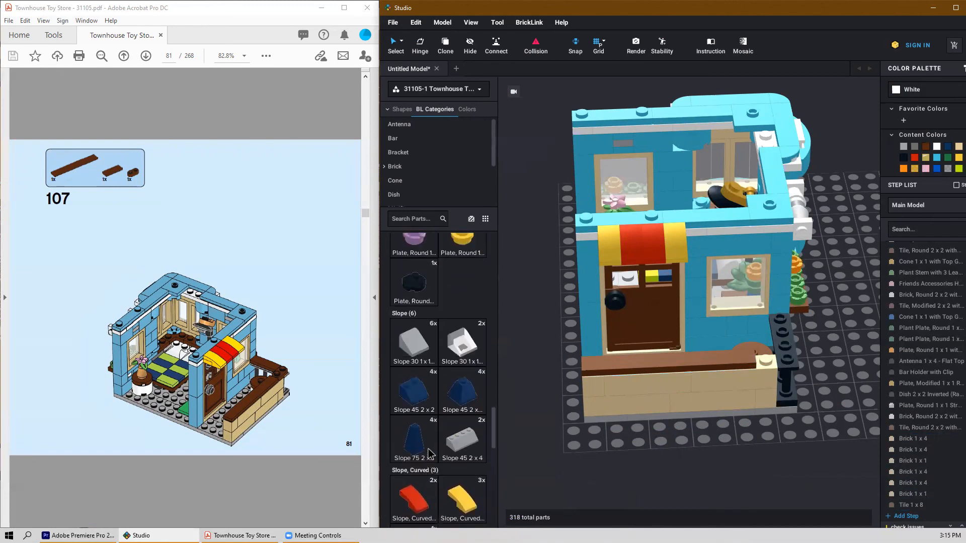
{"action": "left_click_drag", "start_coordinate": [468, 370], "coordinate": [782, 357]}
{"action": "left_click", "coordinate": [781, 357]}
{"action": "right_click_drag", "start_coordinate": [797, 432], "coordinate": [762, 433]}
{"action": "key", "text": "Escape"}
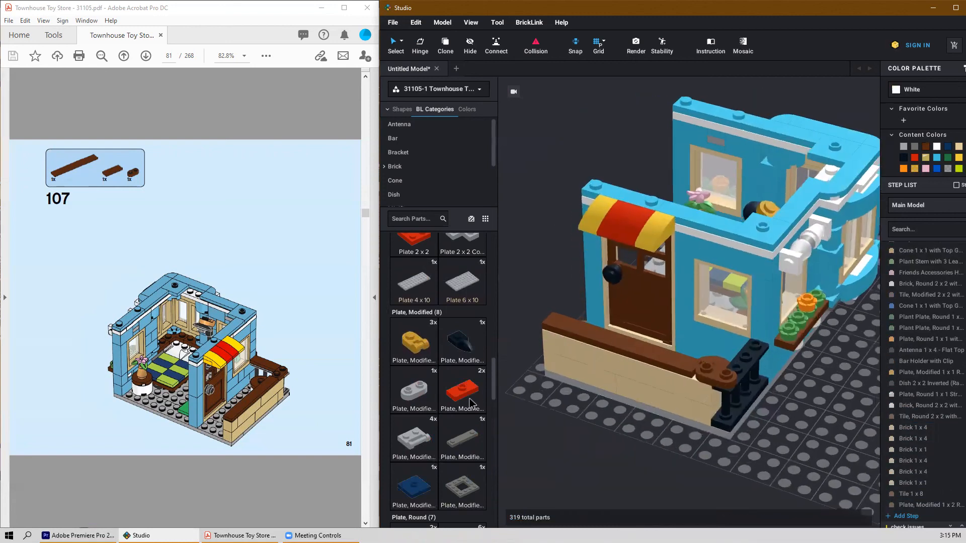
Step: Cover the remaining top of the black fence with the reddish brown 1 x 3 tile
{"action": "scroll", "coordinate": [472, 403], "scroll_direction": "down", "scroll_amount": 10}
{"action": "scroll", "coordinate": [477, 408], "scroll_direction": "down", "scroll_amount": 10}
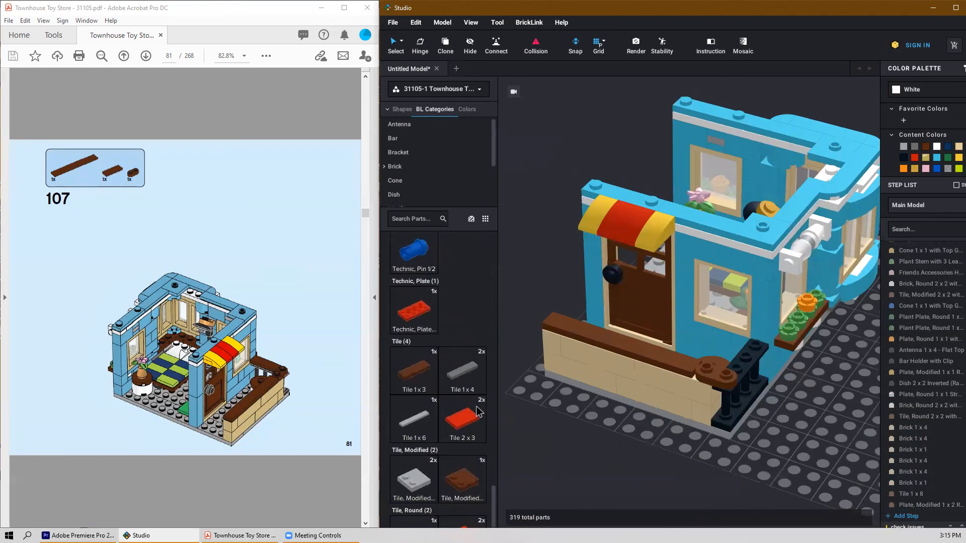
{"action": "scroll", "coordinate": [478, 413], "scroll_direction": "down", "scroll_amount": 1}
{"action": "left_click_drag", "start_coordinate": [632, 375], "coordinate": [751, 353]}
{"action": "left_click", "coordinate": [778, 400]}
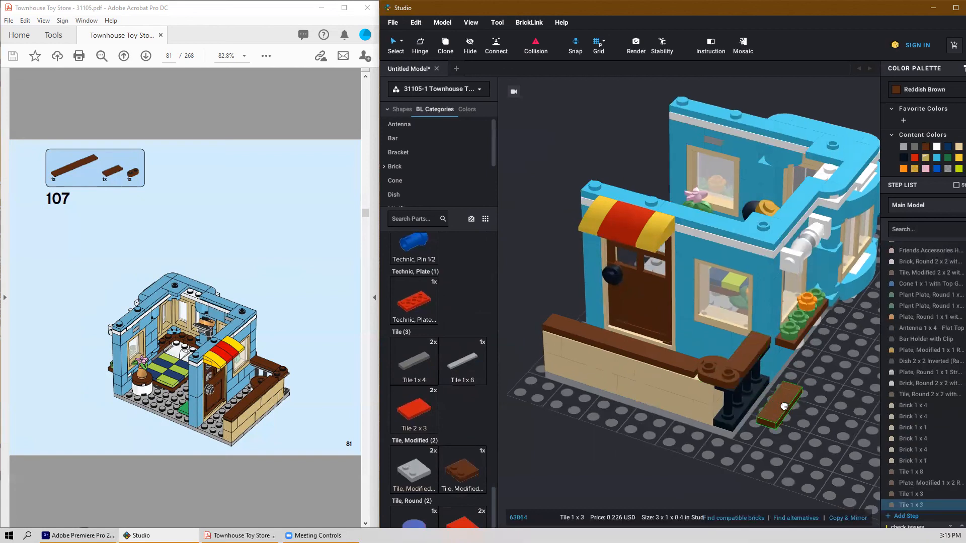
{"action": "right_click_drag", "start_coordinate": [790, 425], "coordinate": [780, 426]}
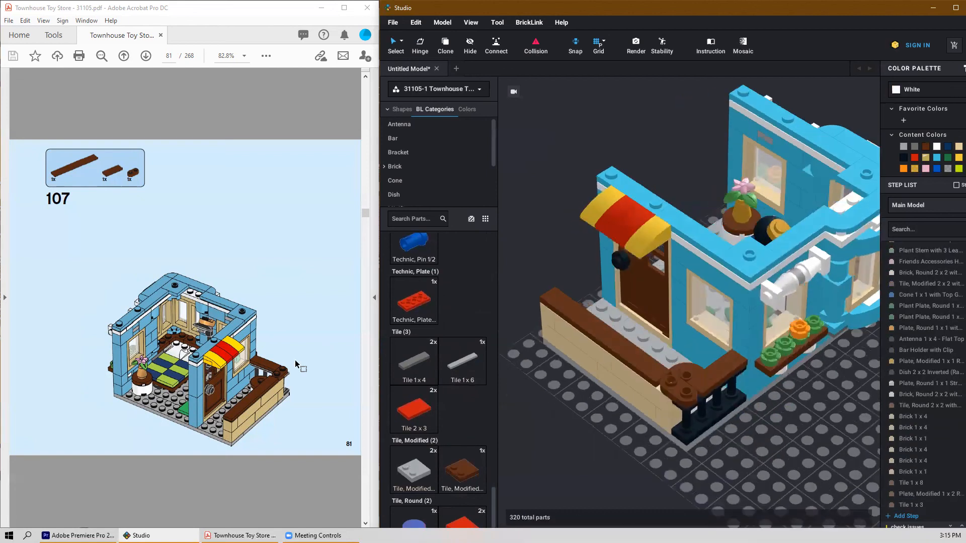
Step: Advance the instructions to step 109 and stand the black 1 x 4 antenna on the rounded corner plate above the fence
{"action": "scroll", "coordinate": [295, 360], "scroll_direction": "down", "scroll_amount": 2}
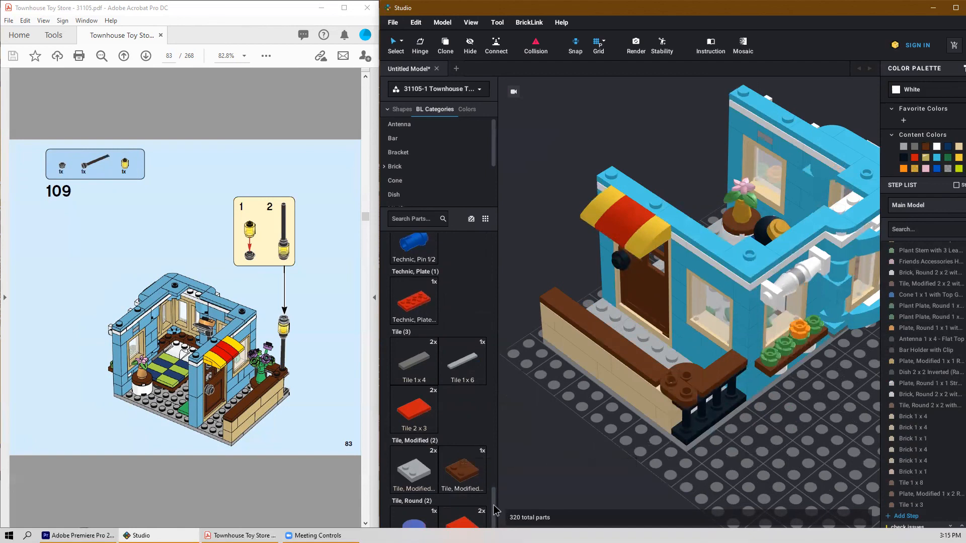
{"action": "scroll", "coordinate": [422, 267], "scroll_direction": "up", "scroll_amount": 15}
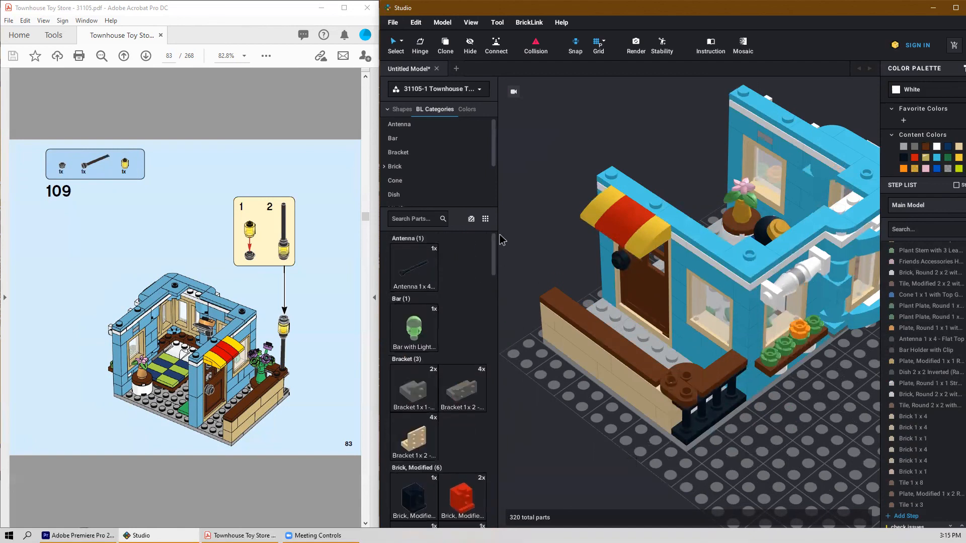
{"action": "left_click_drag", "start_coordinate": [414, 274], "coordinate": [693, 334]}
{"action": "left_click", "coordinate": [692, 334]}
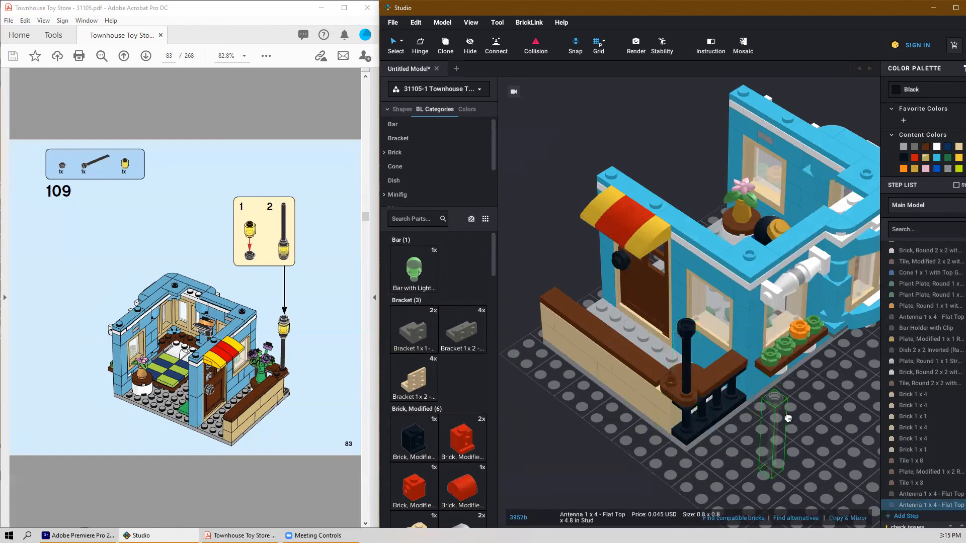
{"action": "key", "text": "Escape"}
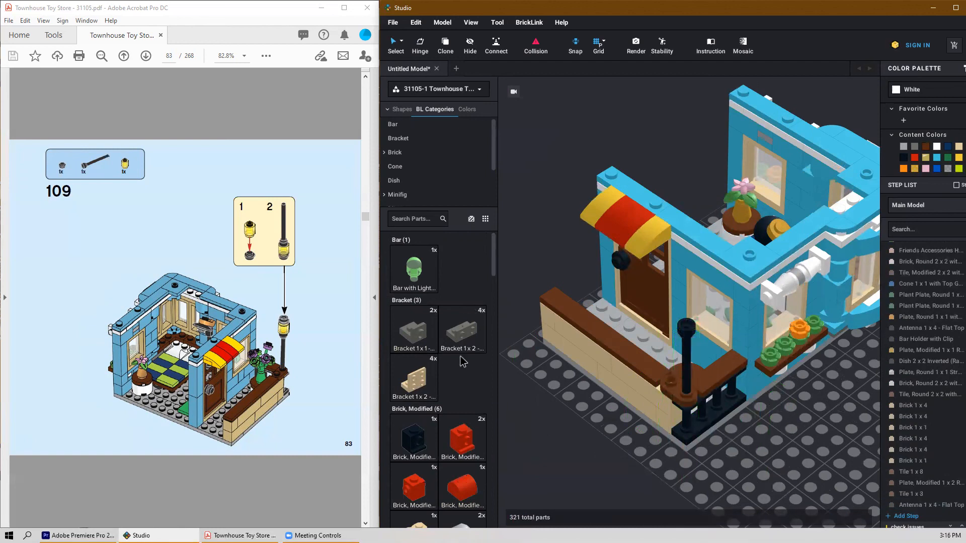
Step: Set the transparent yellow 1 x 1 round brick on top of the black antenna as the lamp's light
{"action": "scroll", "coordinate": [463, 361], "scroll_direction": "down", "scroll_amount": 5}
{"action": "left_click", "coordinate": [433, 344]}
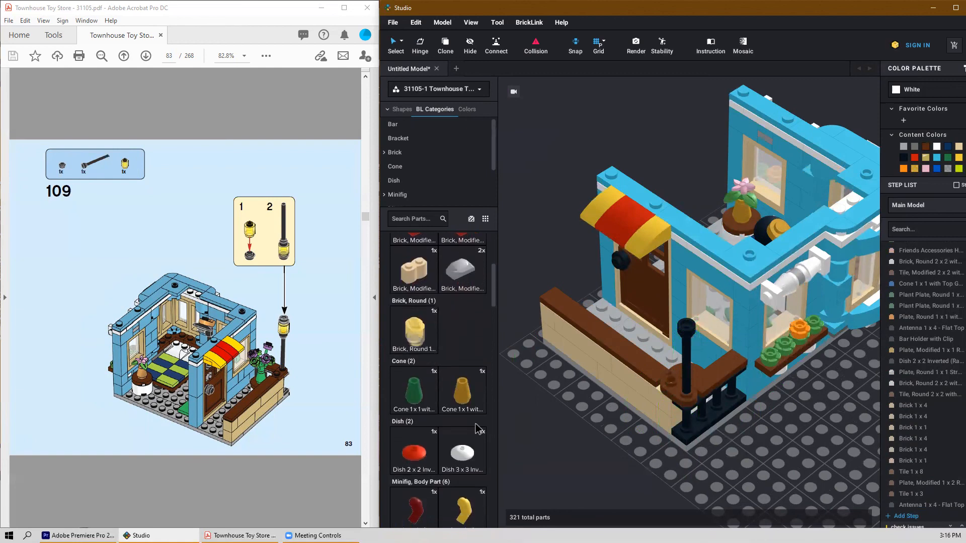
{"action": "left_click", "coordinate": [695, 322]}
{"action": "key", "text": "Escape"}
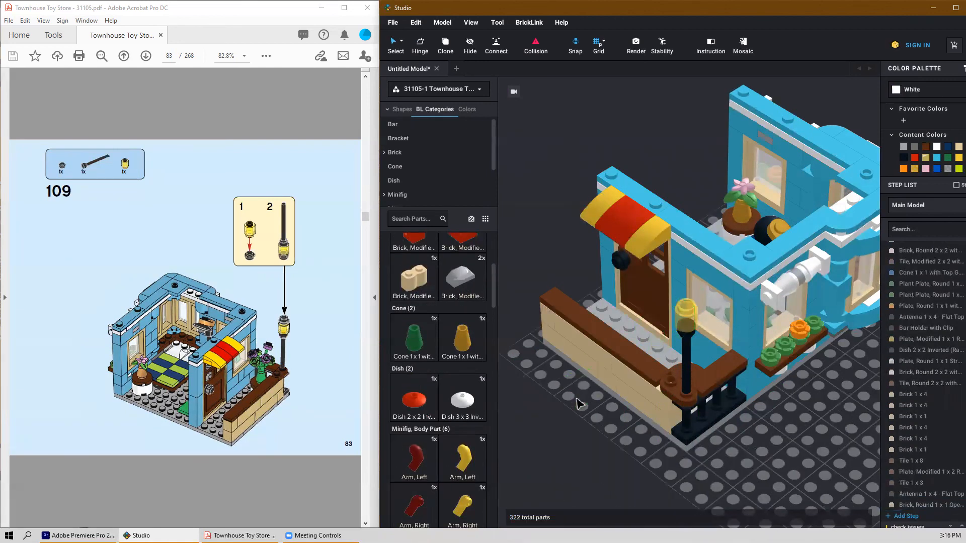
{"action": "scroll", "coordinate": [460, 448], "scroll_direction": "down", "scroll_amount": 2}
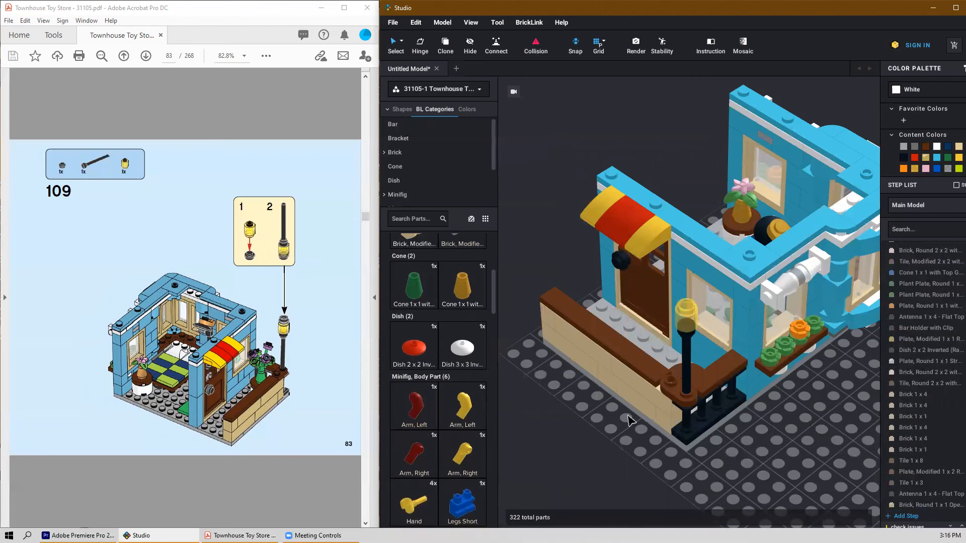
Step: Cap the lamp's yellow light with the black 1 x 1 straight-side round plate and discard the spare copy
{"action": "scroll", "coordinate": [476, 434], "scroll_direction": "down", "scroll_amount": 2}
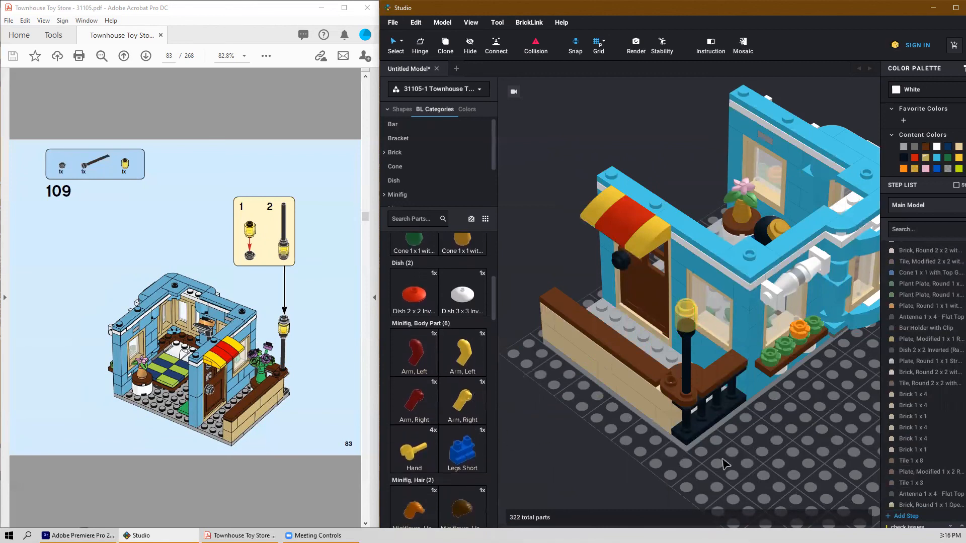
{"action": "scroll", "coordinate": [726, 460], "scroll_direction": "down", "scroll_amount": 3}
{"action": "middle_click_drag", "start_coordinate": [757, 390], "coordinate": [677, 365]}
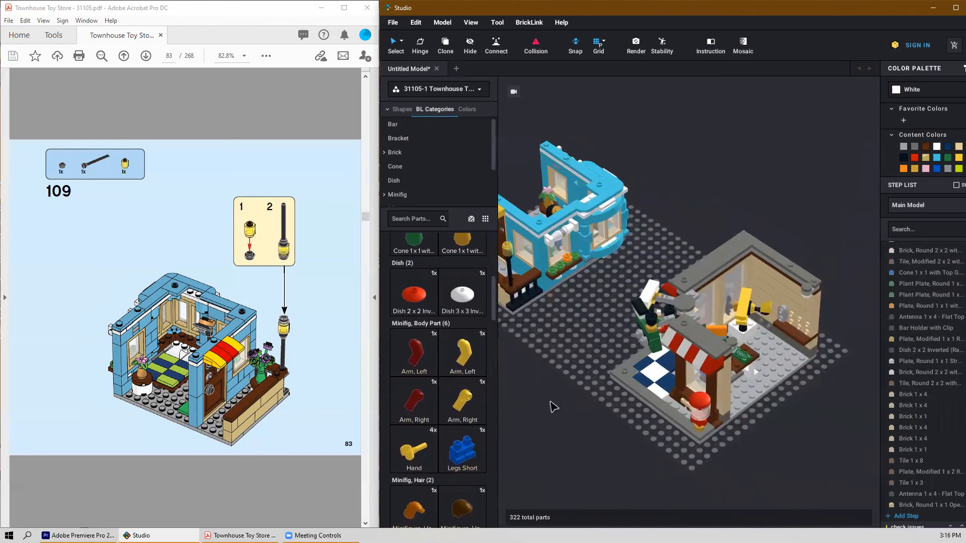
{"action": "right_click_drag", "start_coordinate": [556, 407], "coordinate": [596, 401]}
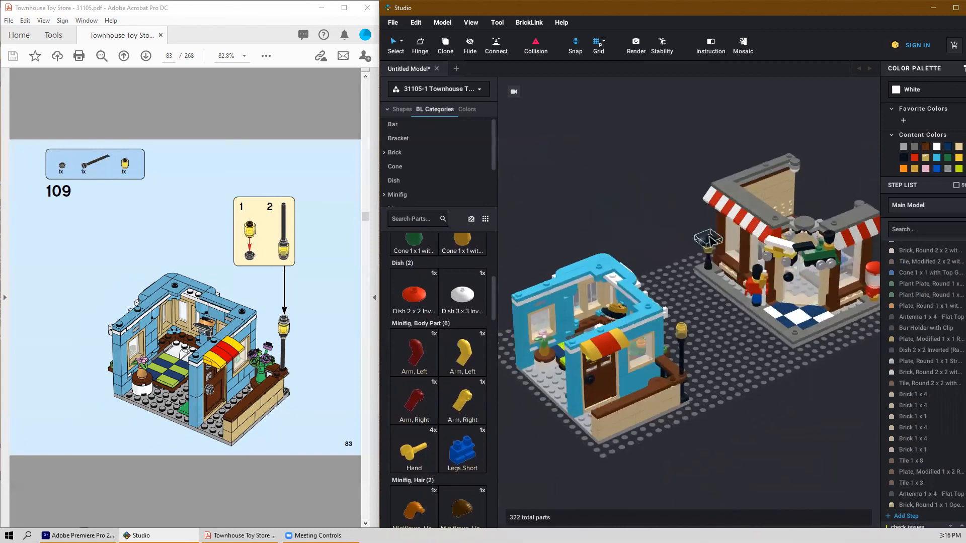
{"action": "right_click_drag", "start_coordinate": [719, 392], "coordinate": [668, 379]}
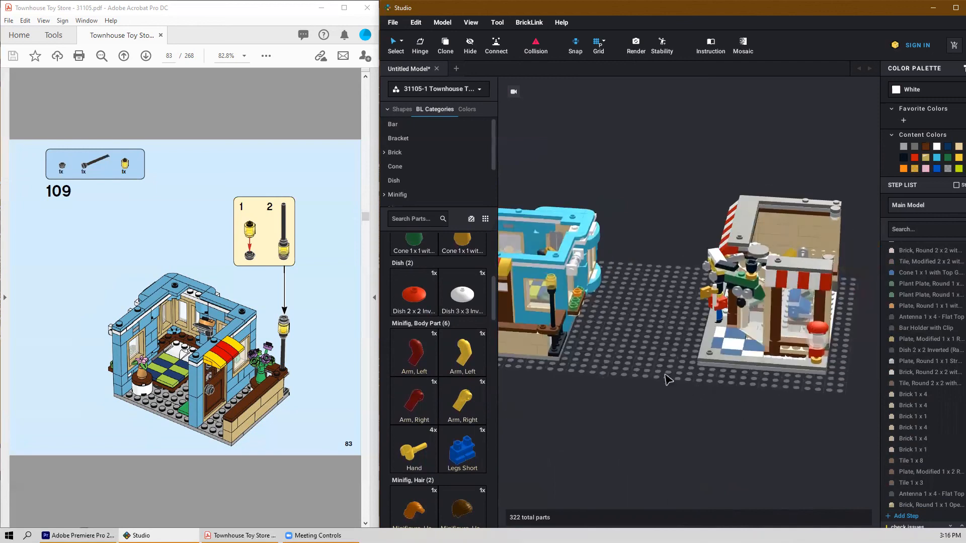
{"action": "scroll", "coordinate": [601, 366], "scroll_direction": "up", "scroll_amount": 4}
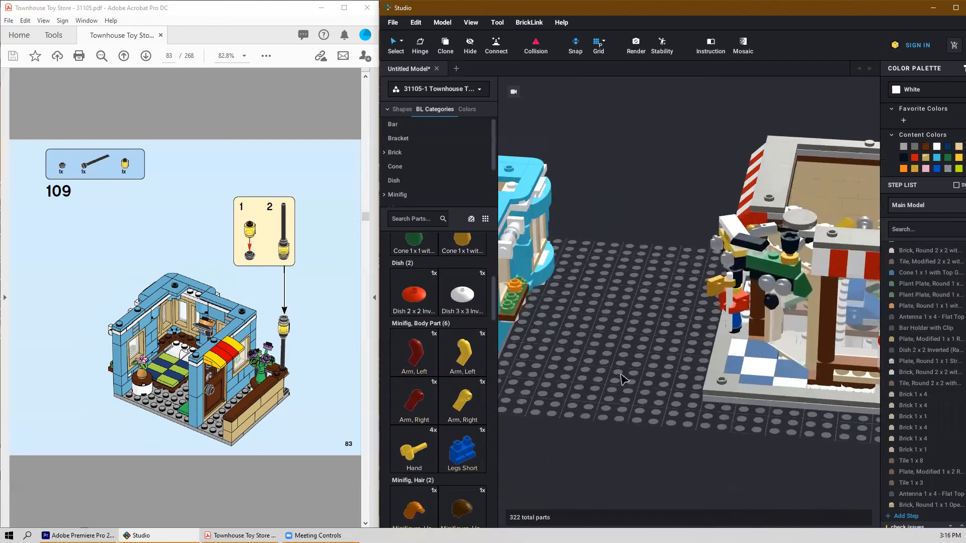
{"action": "right_click_drag", "start_coordinate": [629, 395], "coordinate": [649, 401]}
{"action": "scroll", "coordinate": [452, 369], "scroll_direction": "up", "scroll_amount": 4}
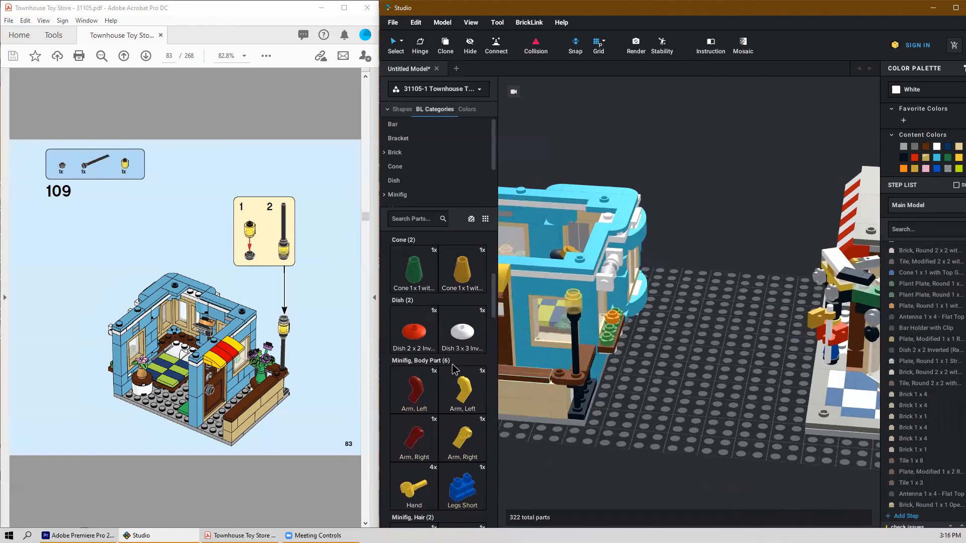
{"action": "scroll", "coordinate": [452, 369], "scroll_direction": "down", "scroll_amount": 9}
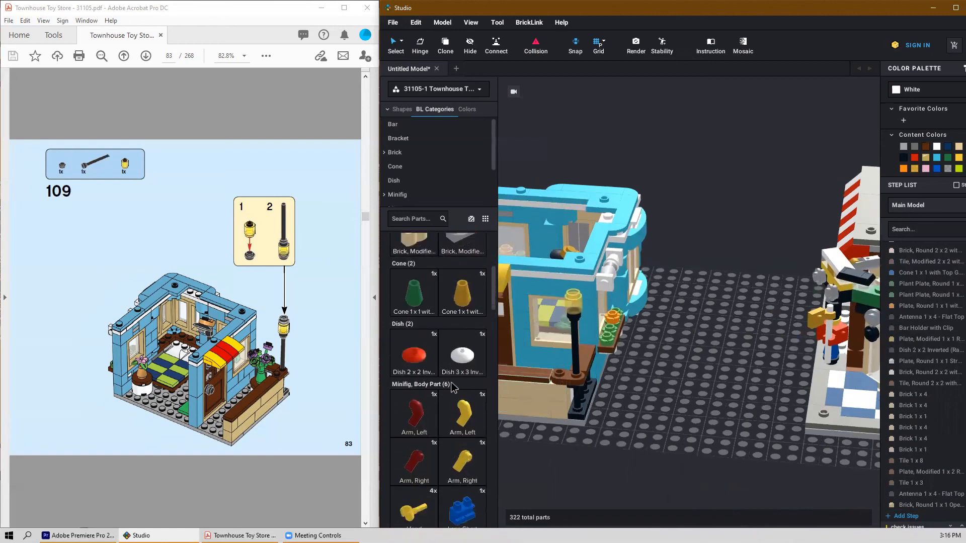
{"action": "scroll", "coordinate": [451, 387], "scroll_direction": "down", "scroll_amount": 10}
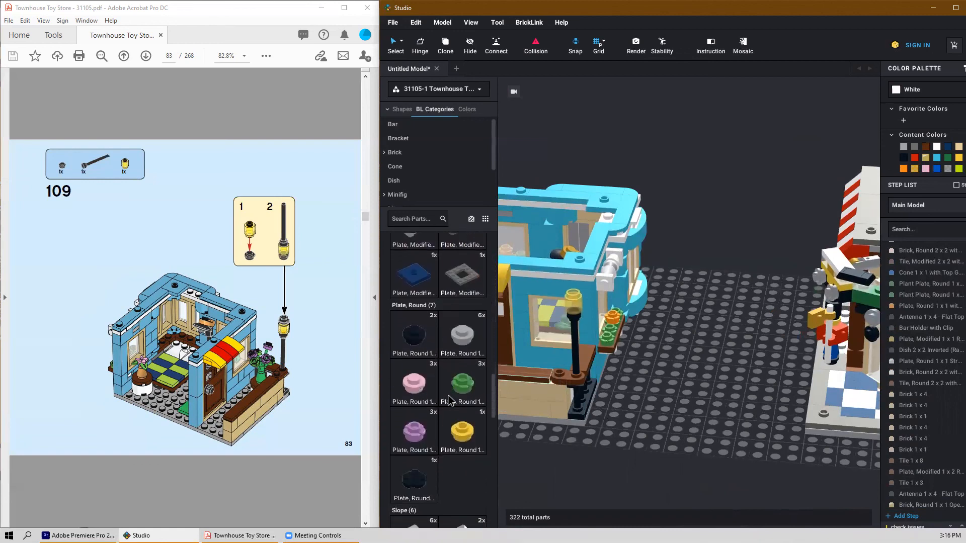
{"action": "scroll", "coordinate": [437, 372], "scroll_direction": "up", "scroll_amount": 3}
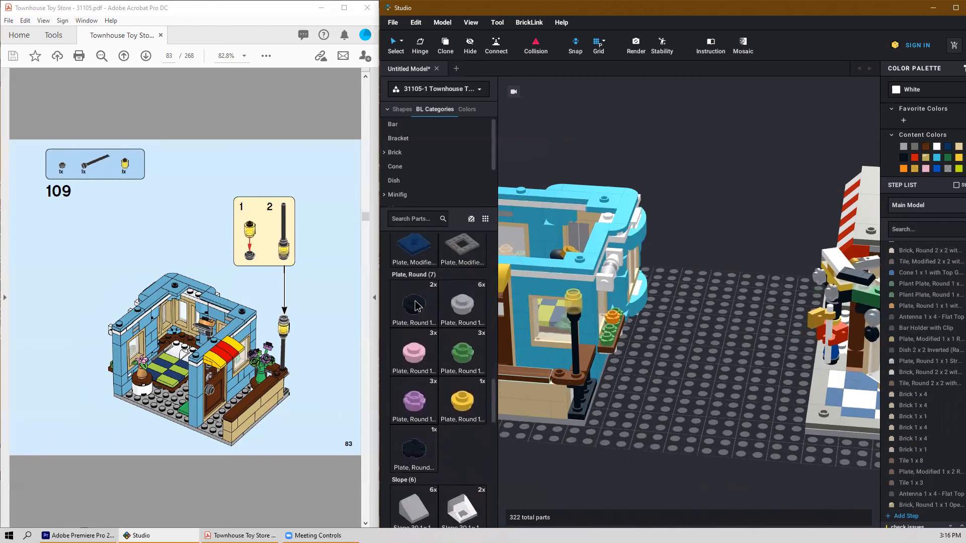
{"action": "left_click_drag", "start_coordinate": [415, 307], "coordinate": [649, 376]}
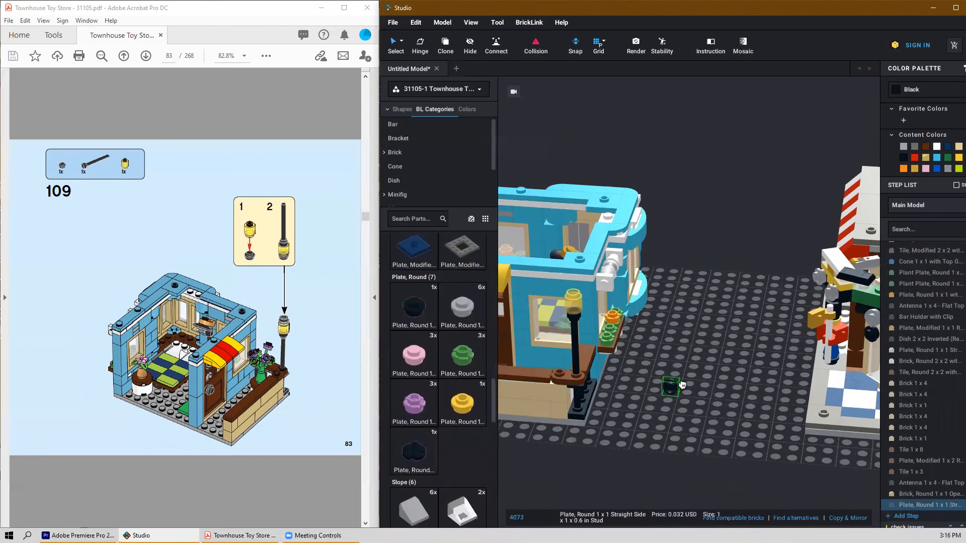
{"action": "left_click", "coordinate": [574, 301]}
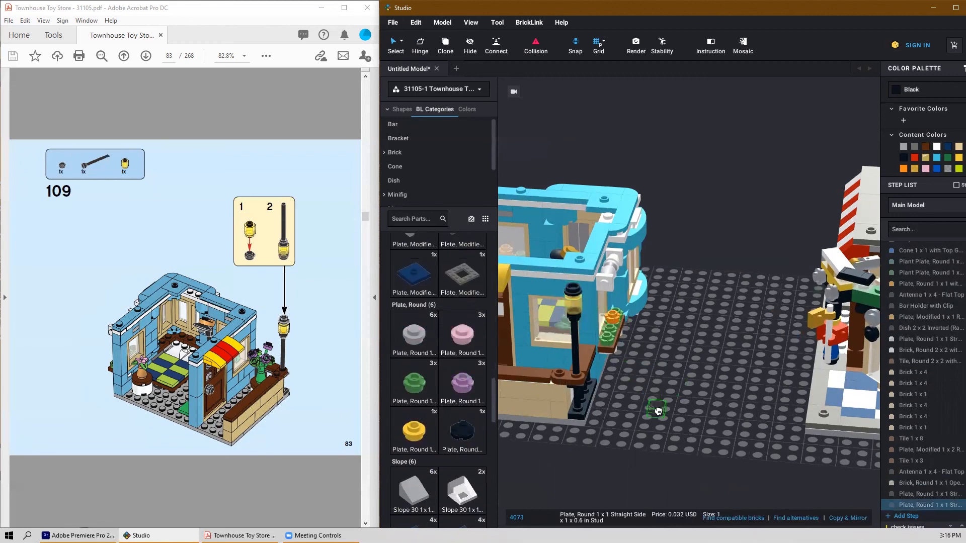
{"action": "left_click", "coordinate": [661, 410]}
{"action": "left_click", "coordinate": [658, 404]}
{"action": "key", "text": "Delete"}
{"action": "scroll", "coordinate": [657, 404], "scroll_direction": "down", "scroll_amount": 1}
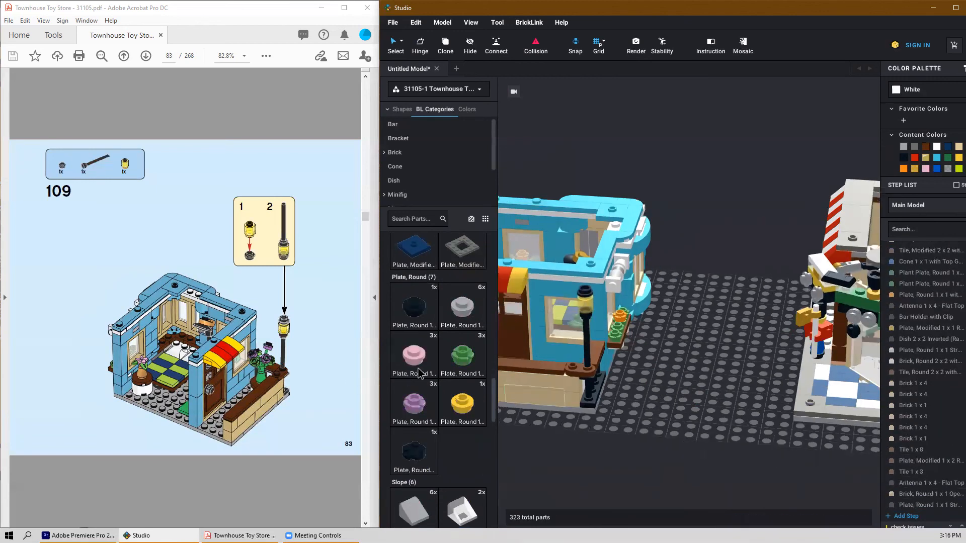
Step: Find the green plant flower stem among the set's parts and set it down on the empty ground beside the house
{"action": "scroll", "coordinate": [449, 383], "scroll_direction": "down", "scroll_amount": 6}
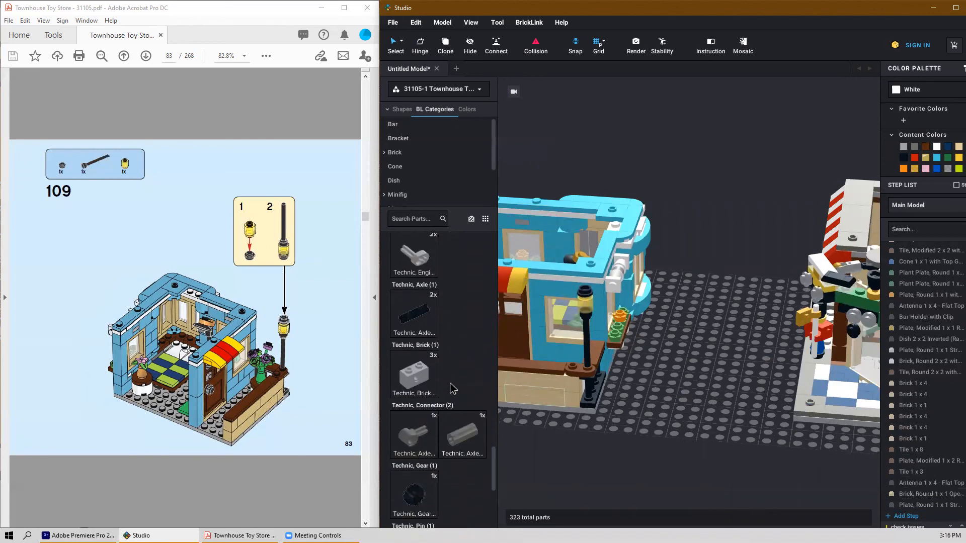
{"action": "scroll", "coordinate": [452, 386], "scroll_direction": "up", "scroll_amount": 8}
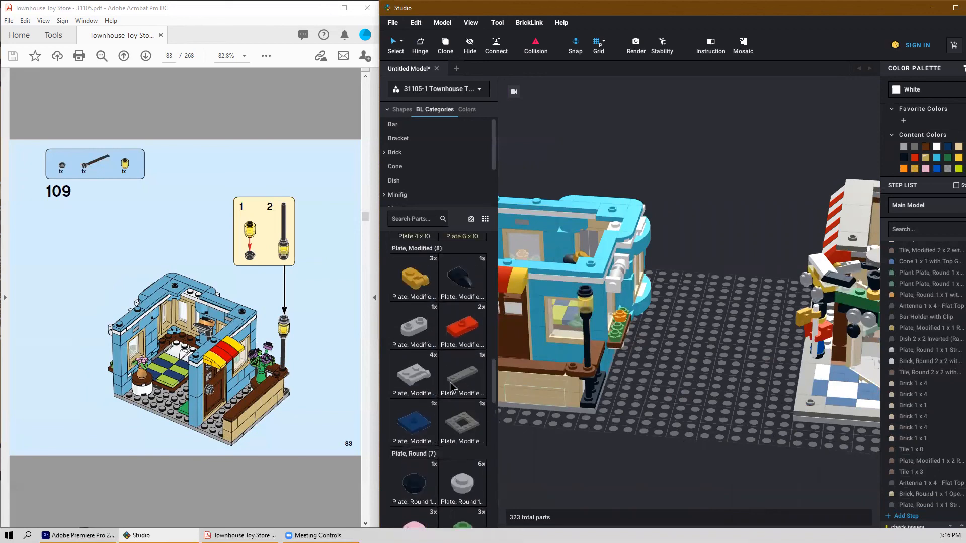
{"action": "scroll", "coordinate": [452, 386], "scroll_direction": "up", "scroll_amount": 5}
{"action": "left_click_drag", "start_coordinate": [502, 478], "coordinate": [679, 418]}
{"action": "scroll", "coordinate": [426, 412], "scroll_direction": "up", "scroll_amount": 9}
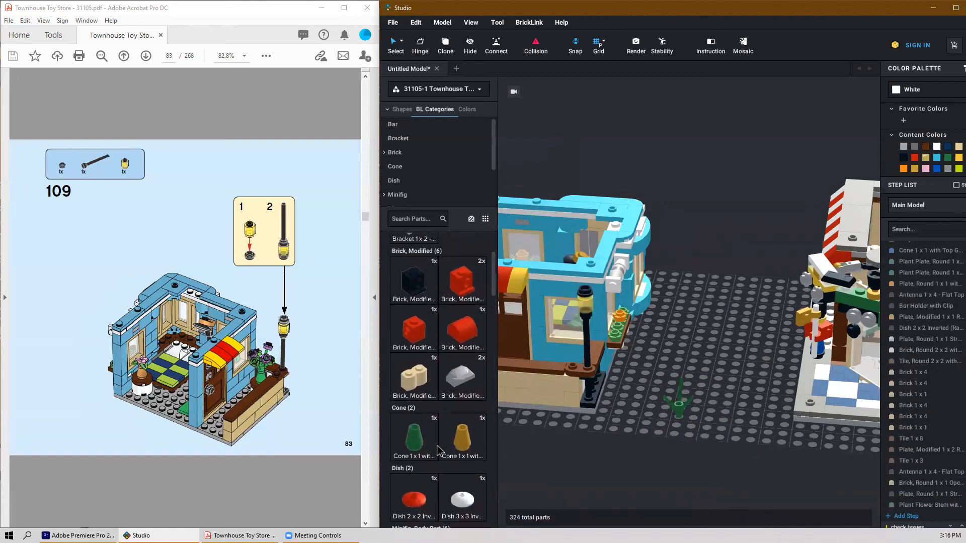
Step: Place the green 1 x 1 cone on the brown round piece at the terrace corner and discard the extra copy
{"action": "left_click_drag", "start_coordinate": [437, 446], "coordinate": [588, 366]}
{"action": "right_click_drag", "start_coordinate": [578, 401], "coordinate": [671, 427]}
{"action": "left_click", "coordinate": [753, 451]}
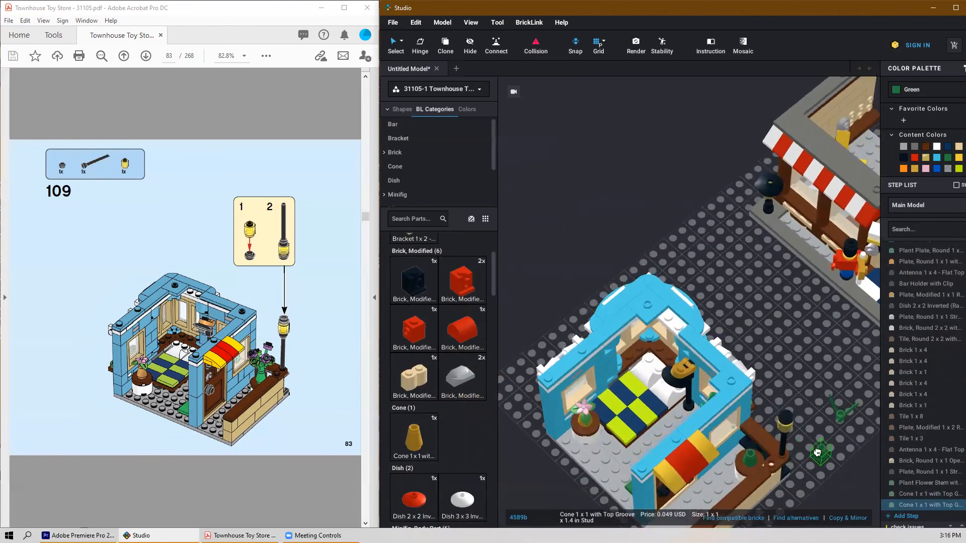
{"action": "right_click_drag", "start_coordinate": [817, 453], "coordinate": [770, 461]}
{"action": "key", "text": "Escape"}
Step: Move the green flower stem from the ground into the top of the green cone on the terrace corner
{"action": "left_click_drag", "start_coordinate": [797, 441], "coordinate": [693, 445]}
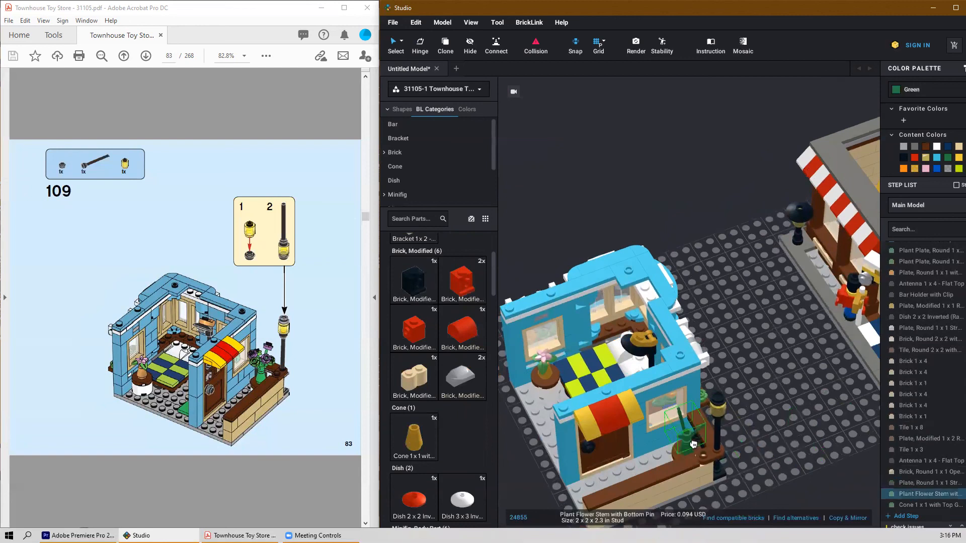
{"action": "key", "text": "Escape"}
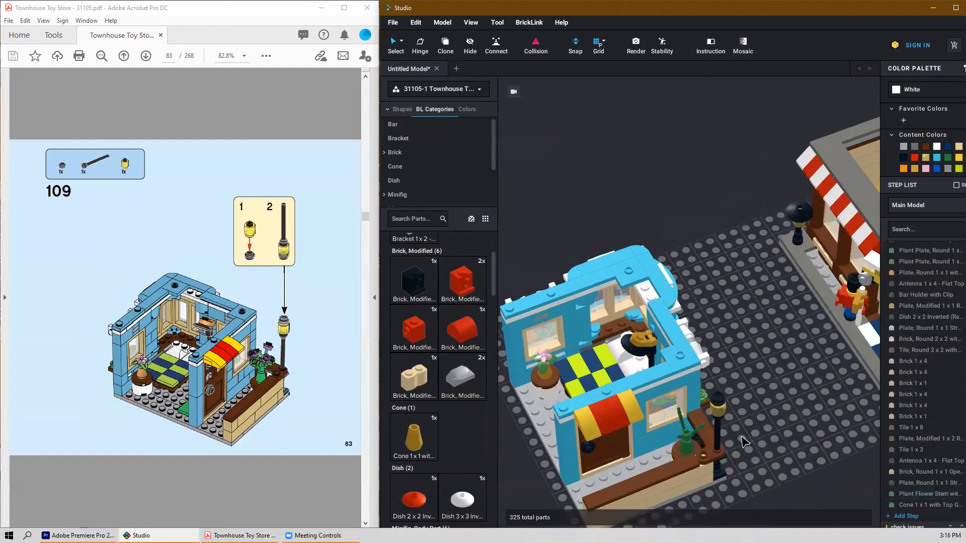
{"action": "scroll", "coordinate": [324, 393], "scroll_direction": "down", "scroll_amount": 1}
{"action": "scroll", "coordinate": [327, 394], "scroll_direction": "up", "scroll_amount": 1}
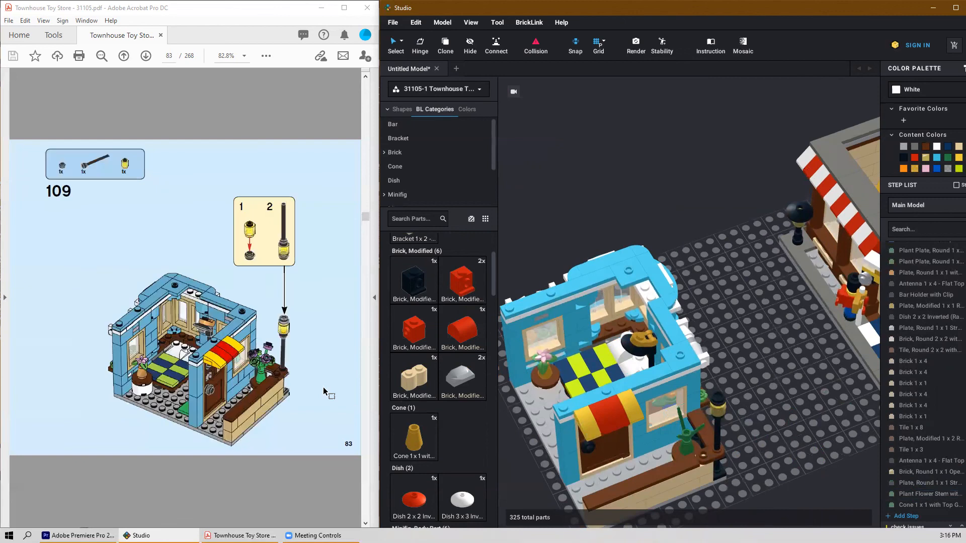
Step: Try adding a medium lavender 1 x 1 round plate with flower edge to the terrace plant, then remove it
{"action": "scroll", "coordinate": [436, 438], "scroll_direction": "down", "scroll_amount": 15}
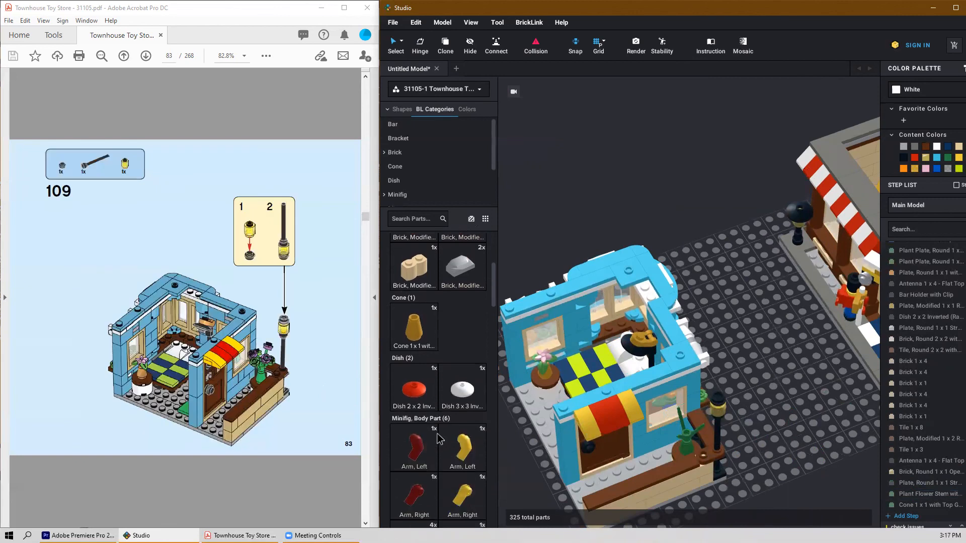
{"action": "scroll", "coordinate": [439, 439], "scroll_direction": "down", "scroll_amount": 5}
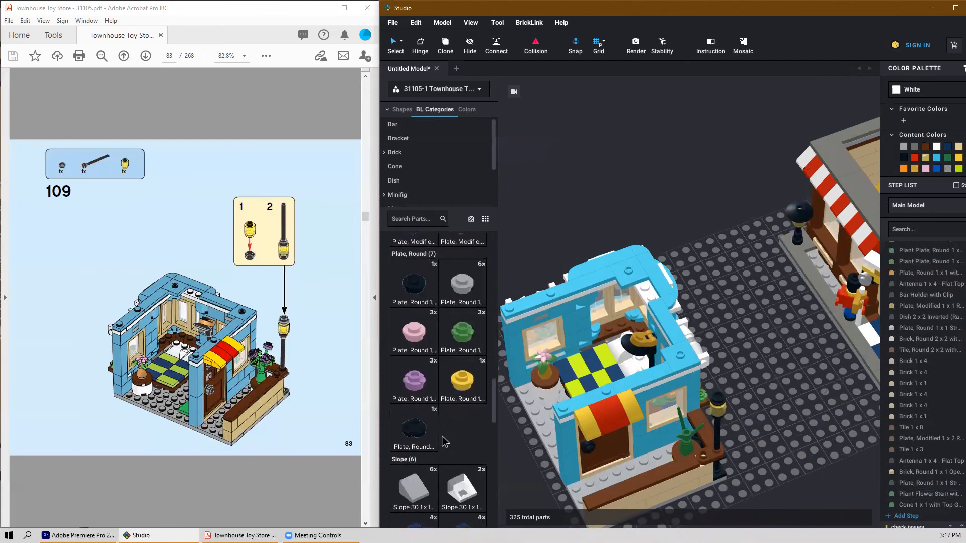
{"action": "left_click_drag", "start_coordinate": [421, 332], "coordinate": [679, 419]}
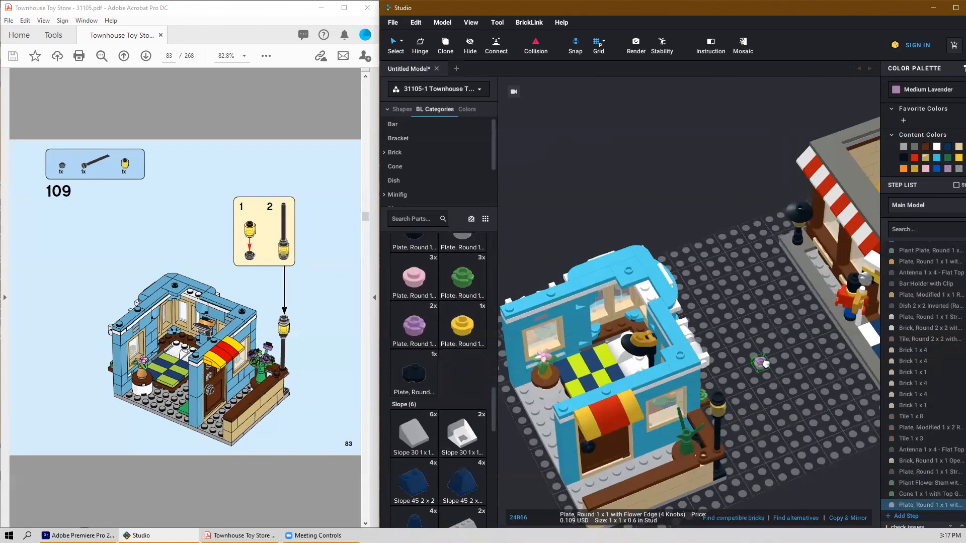
{"action": "key", "text": "Delete"}
Step: Try stacking a copy of the green flower stem on top of the stem in the terrace cone
{"action": "left_click", "coordinate": [692, 430]}
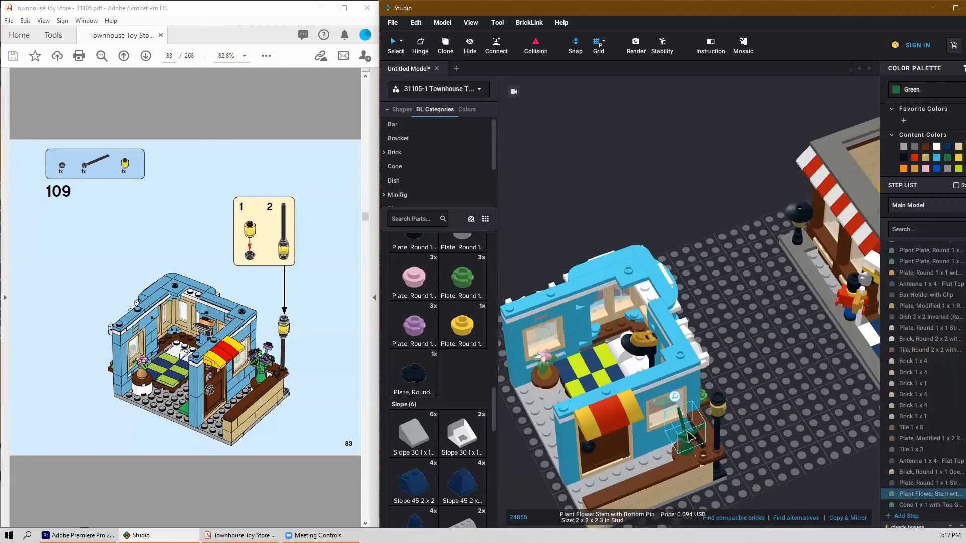
{"action": "key", "text": "ctrl+v"}
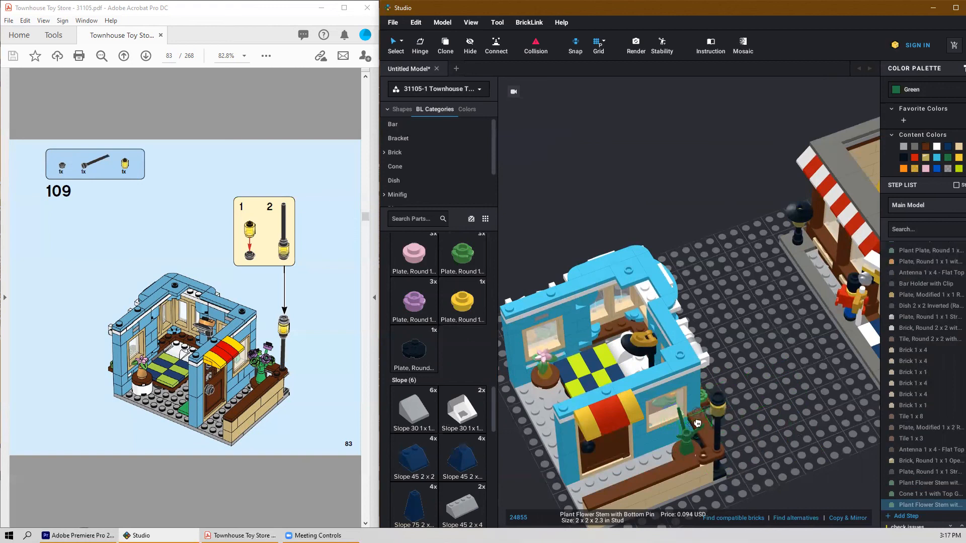
{"action": "scroll", "coordinate": [689, 442], "scroll_direction": "up", "scroll_amount": 4}
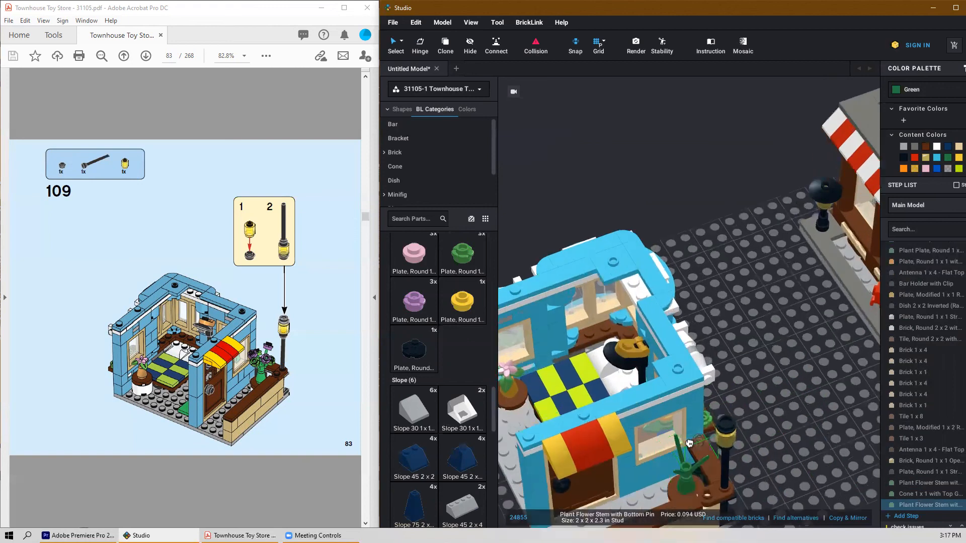
{"action": "middle_click_drag", "start_coordinate": [692, 455], "coordinate": [703, 371]}
{"action": "scroll", "coordinate": [705, 382], "scroll_direction": "up", "scroll_amount": 3}
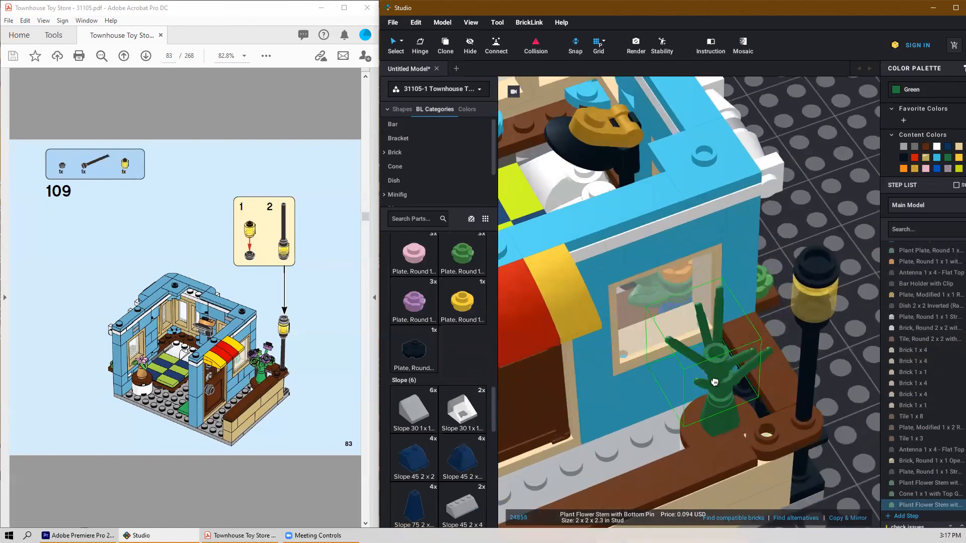
{"action": "right_click_drag", "start_coordinate": [717, 382], "coordinate": [714, 375]}
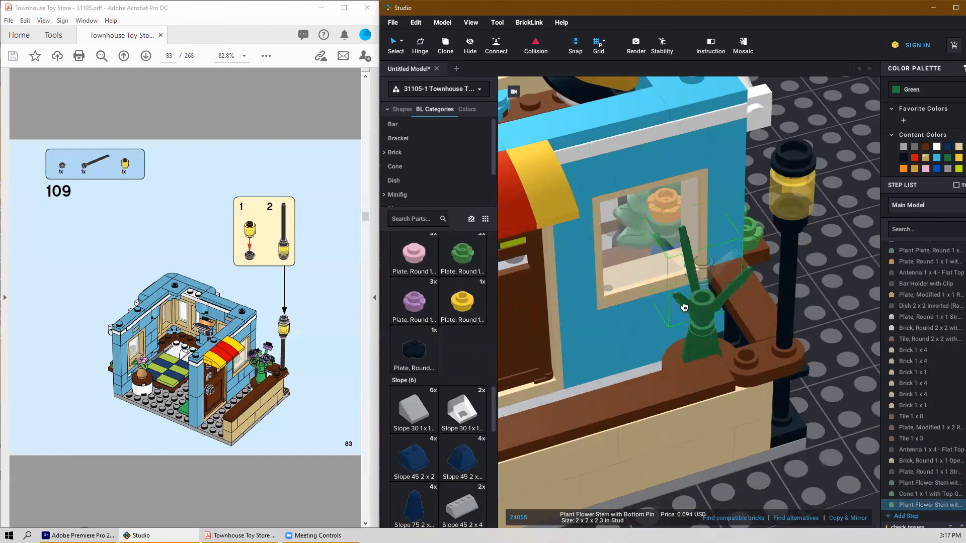
{"action": "right_click_drag", "start_coordinate": [701, 313], "coordinate": [702, 296]}
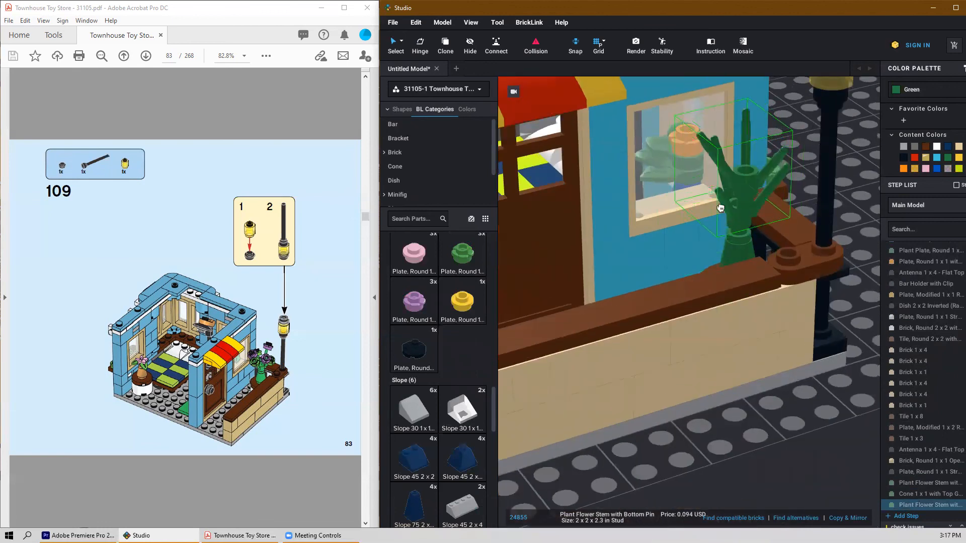
{"action": "right_click_drag", "start_coordinate": [728, 214], "coordinate": [667, 352]}
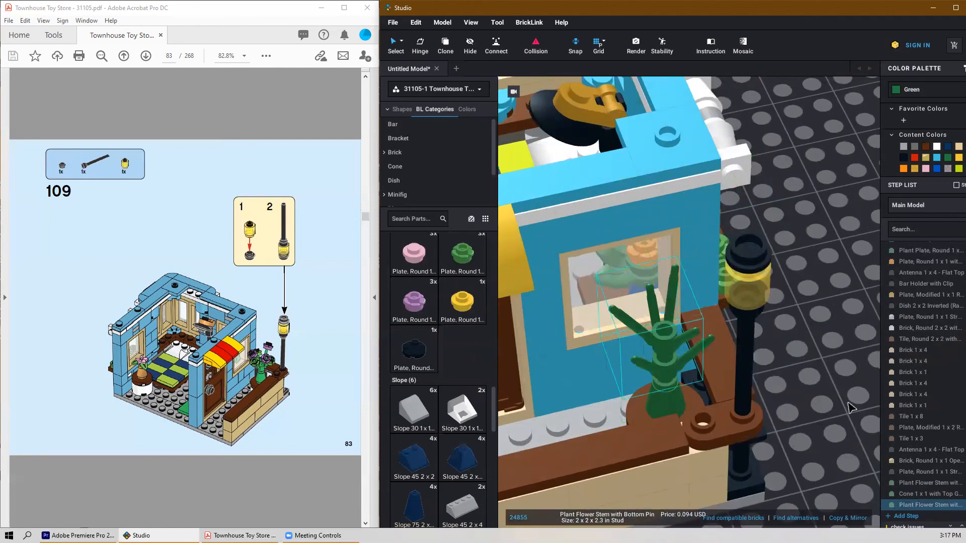
{"action": "left_click", "coordinate": [848, 402]}
Step: Try seating the copied flower stem lower on the cone, then delete the copy
{"action": "right_click_drag", "start_coordinate": [817, 398], "coordinate": [759, 273]}
{"action": "left_click", "coordinate": [741, 187]}
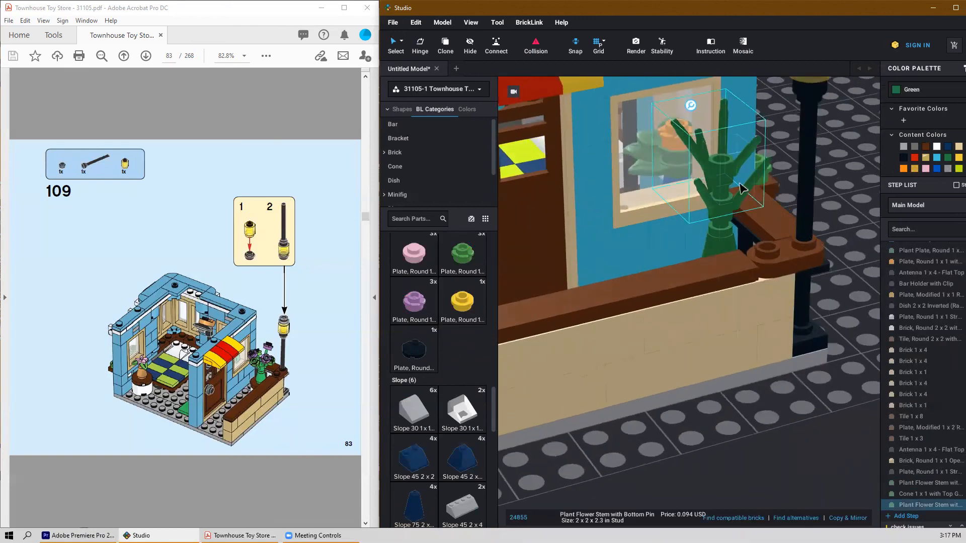
{"action": "left_click", "coordinate": [741, 167]}
{"action": "left_click", "coordinate": [764, 144]}
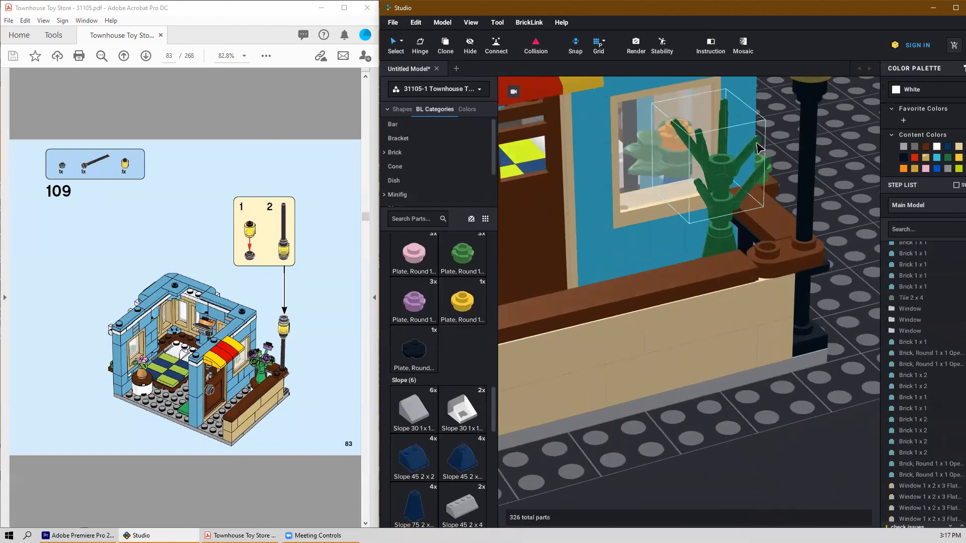
{"action": "left_click", "coordinate": [758, 147]}
{"action": "left_click_drag", "start_coordinate": [729, 176], "coordinate": [720, 193]}
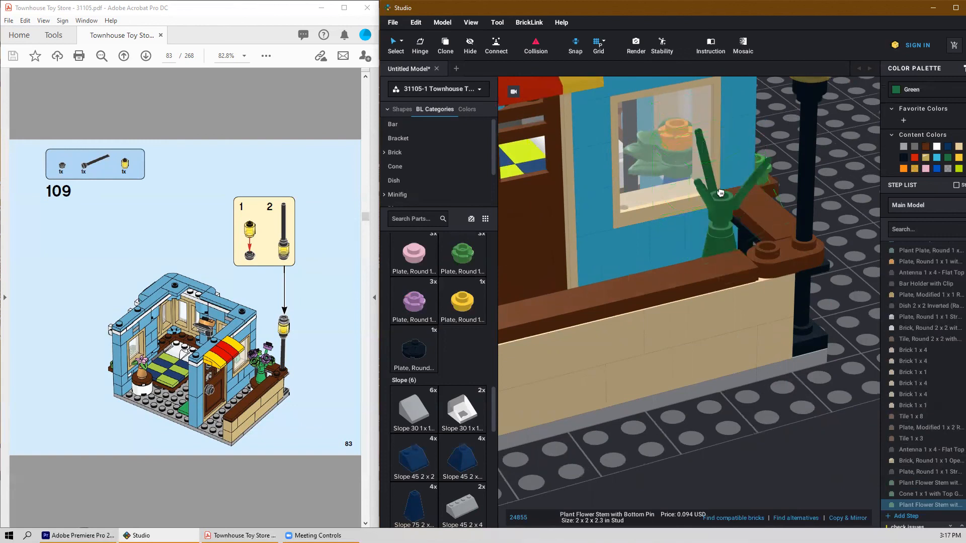
{"action": "left_click_drag", "start_coordinate": [725, 147], "coordinate": [726, 184]}
{"action": "right_click_drag", "start_coordinate": [725, 195], "coordinate": [724, 372]}
{"action": "left_click_drag", "start_coordinate": [717, 390], "coordinate": [832, 305]}
{"action": "key", "text": "Delete"}
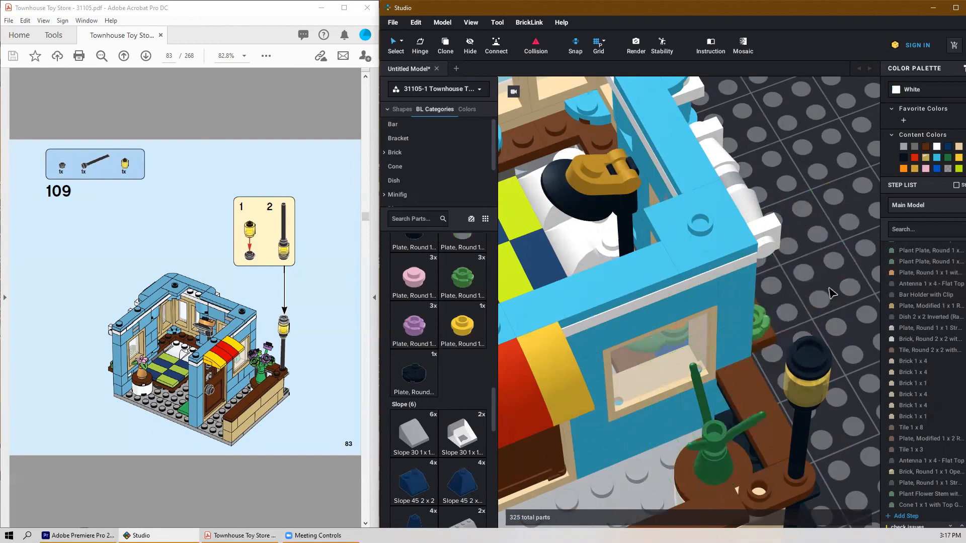
Step: Place three medium lavender 1 x 1 round plates with flower edge on the tips of the terrace plant's green stem
{"action": "scroll", "coordinate": [828, 296], "scroll_direction": "down", "scroll_amount": 3}
{"action": "mouse_move", "coordinate": [784, 345]}
{"action": "right_mouse_down"}
{"action": "mouse_move", "coordinate": [797, 299]}
{"action": "mouse_move", "coordinate": [777, 347]}
{"action": "mouse_move", "coordinate": [784, 342]}
{"action": "right_mouse_up"}
{"action": "scroll", "coordinate": [634, 433], "scroll_direction": "down", "scroll_amount": 1}
{"action": "right_click_drag", "start_coordinate": [683, 482], "coordinate": [686, 473]}
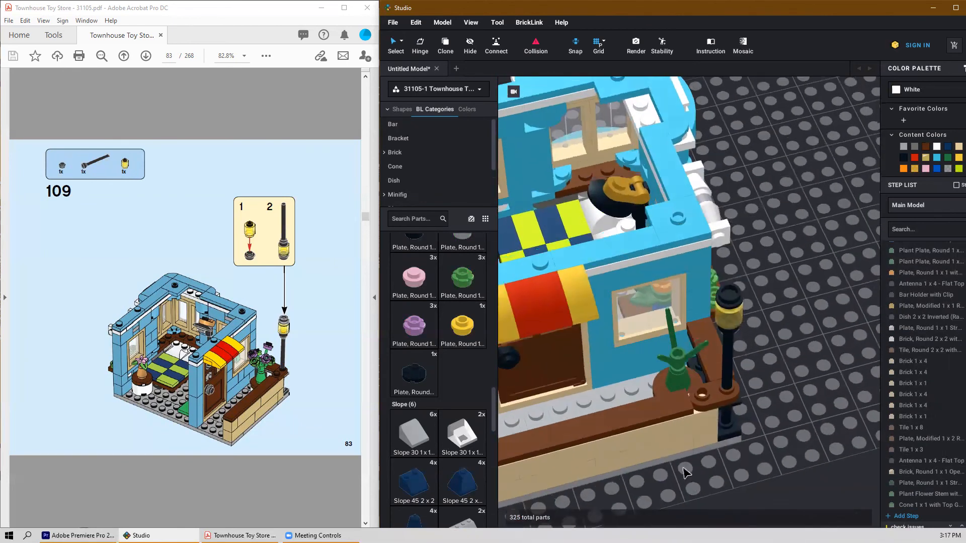
{"action": "left_click_drag", "start_coordinate": [412, 336], "coordinate": [689, 359]}
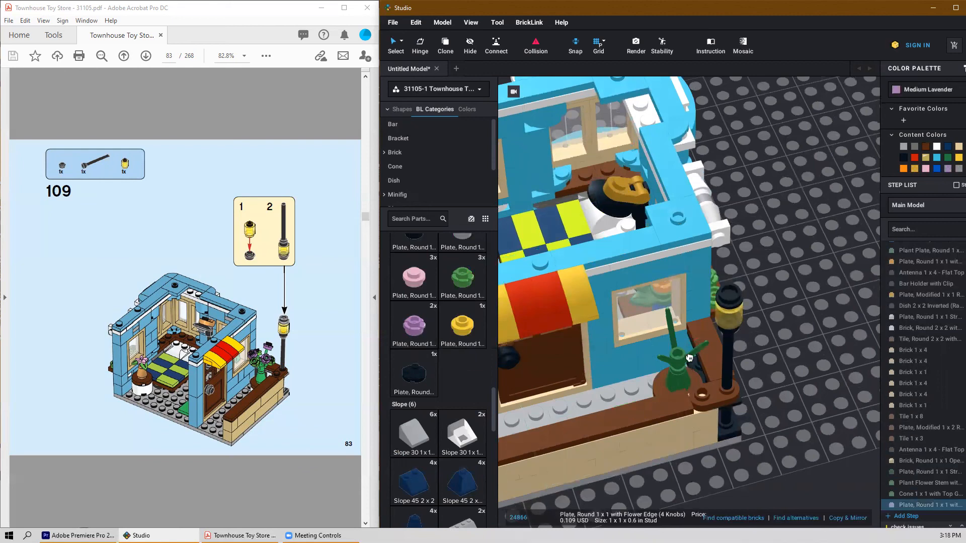
{"action": "left_click", "coordinate": [708, 344]}
{"action": "left_click", "coordinate": [668, 314]}
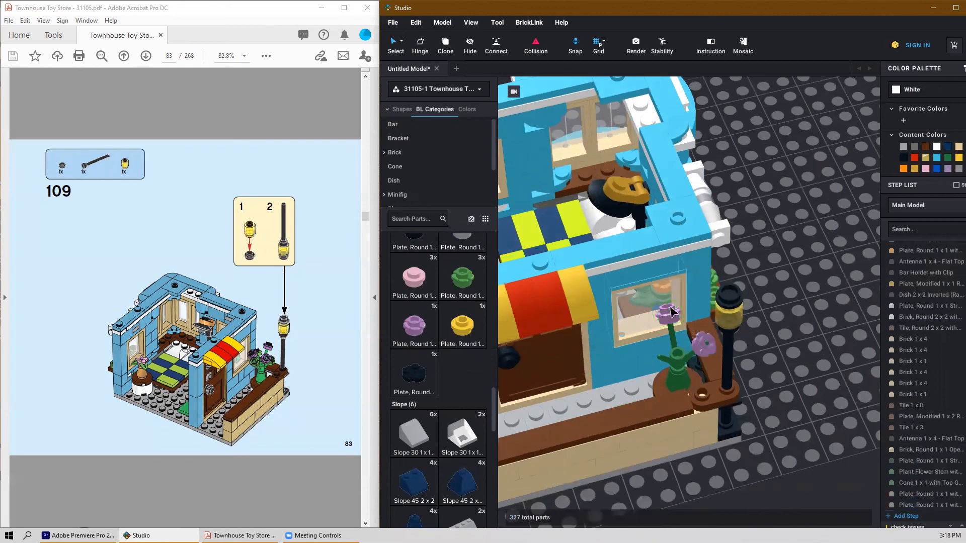
{"action": "mouse_move", "coordinate": [798, 402]}
{"action": "right_mouse_down"}
{"action": "mouse_move", "coordinate": [788, 381]}
{"action": "mouse_move", "coordinate": [804, 398]}
{"action": "right_mouse_up"}
{"action": "scroll", "coordinate": [804, 399], "scroll_direction": "down", "scroll_amount": 3}
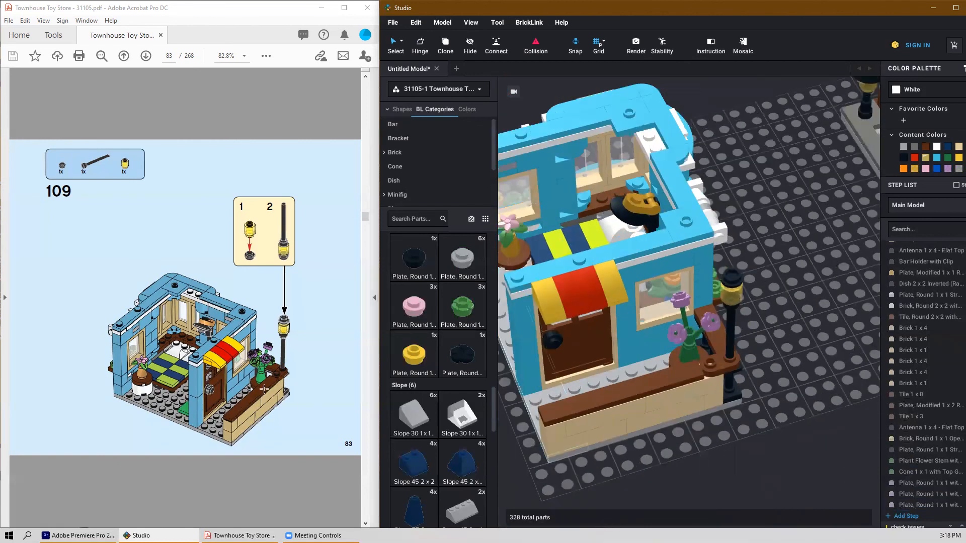
Step: Advance the instructions to step 110 and group all parts of the upper floor into a submodel named "upper Level"
{"action": "scroll", "coordinate": [264, 389], "scroll_direction": "down", "scroll_amount": 1}
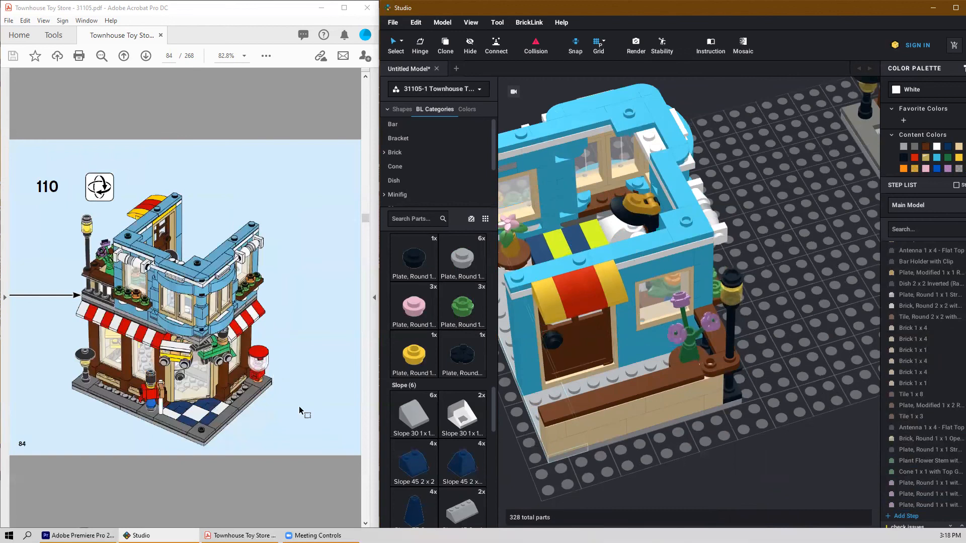
{"action": "scroll", "coordinate": [753, 363], "scroll_direction": "down", "scroll_amount": 5}
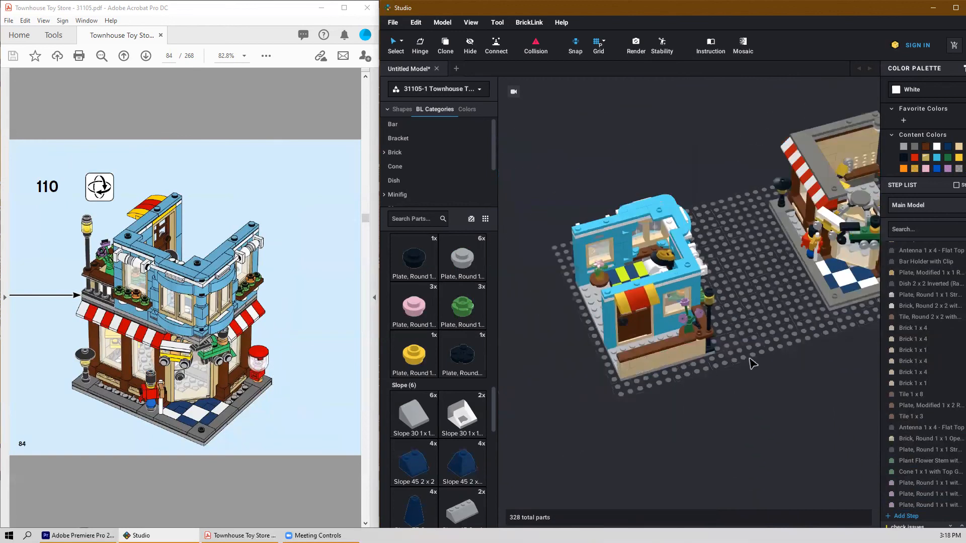
{"action": "right_click_drag", "start_coordinate": [748, 359], "coordinate": [723, 353]}
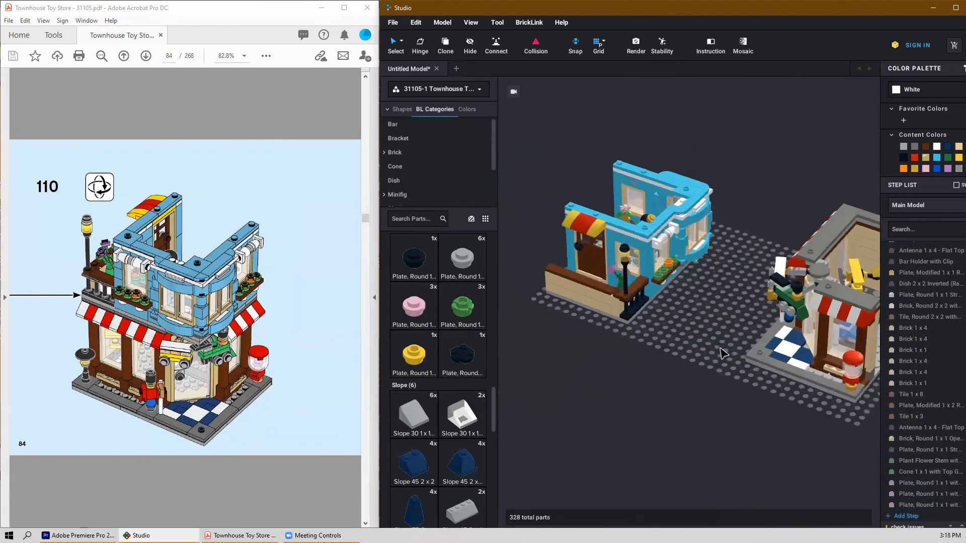
{"action": "right_click_drag", "start_coordinate": [673, 257], "coordinate": [720, 293]}
{"action": "left_click_drag", "start_coordinate": [757, 151], "coordinate": [536, 428]}
{"action": "left_click", "coordinate": [736, 171]}
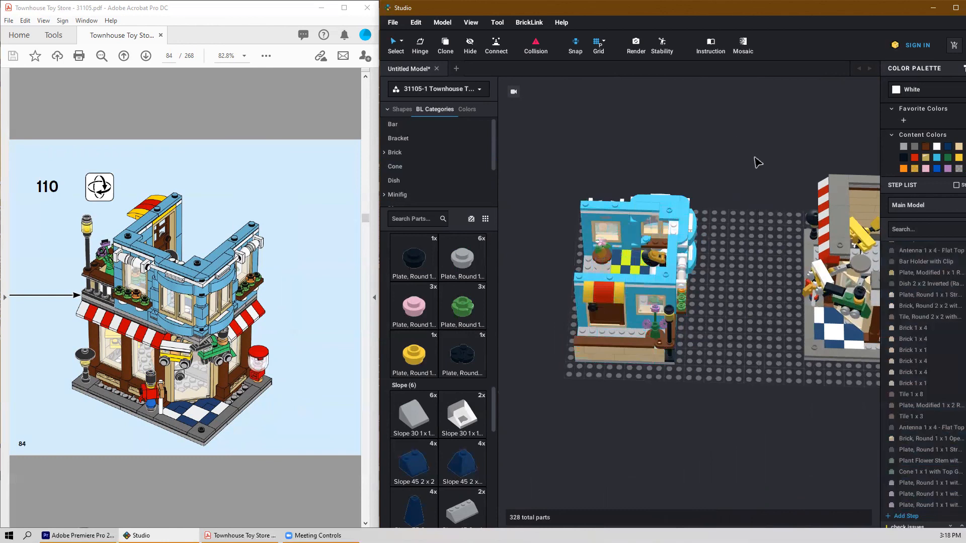
{"action": "left_click_drag", "start_coordinate": [735, 174], "coordinate": [552, 412]}
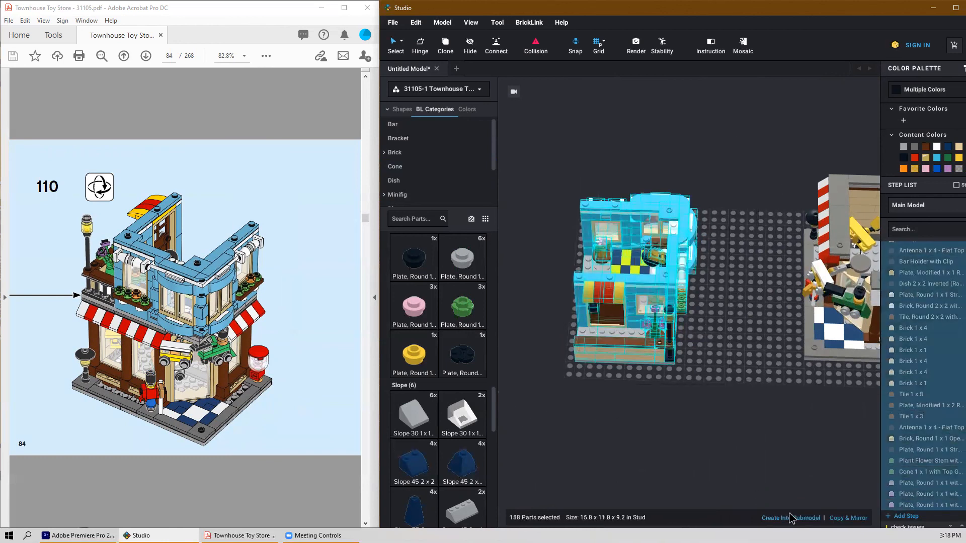
{"action": "left_click", "coordinate": [791, 518]}
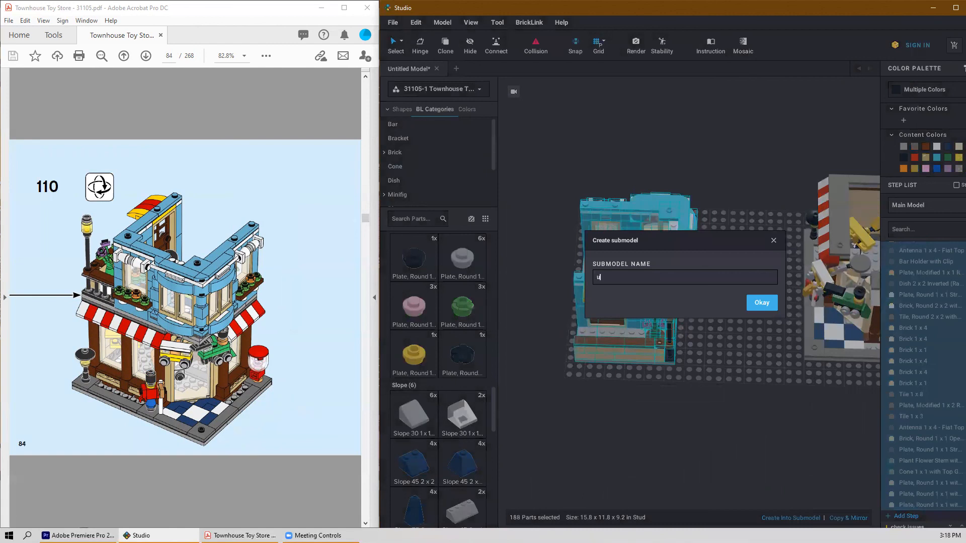
{"action": "type", "text": "upper Level"}
{"action": "key", "text": "Return"}
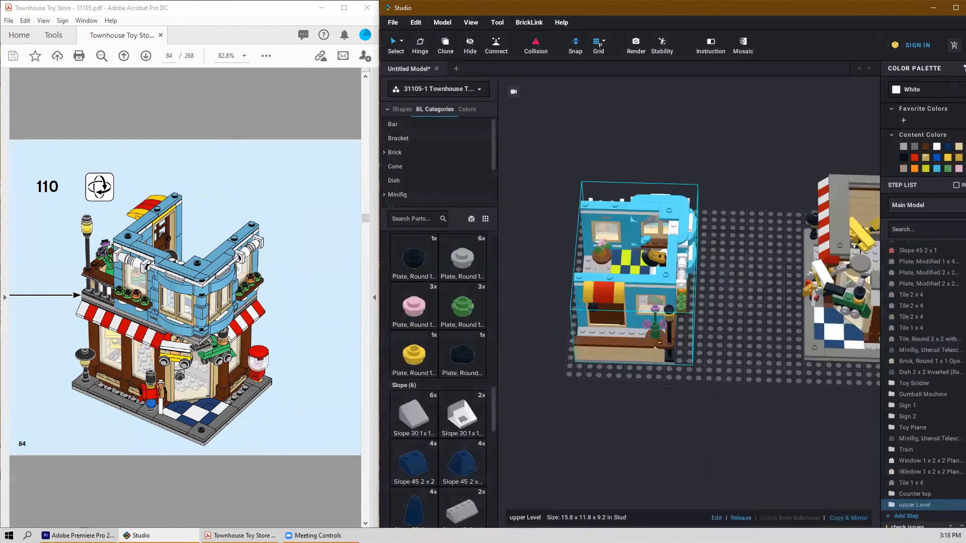
Step: Rotate the upper Level submodel half a turn and seat it on top of the toy store's ground floor
{"action": "key", "text": "Right"}
{"action": "key", "text": "Right"}
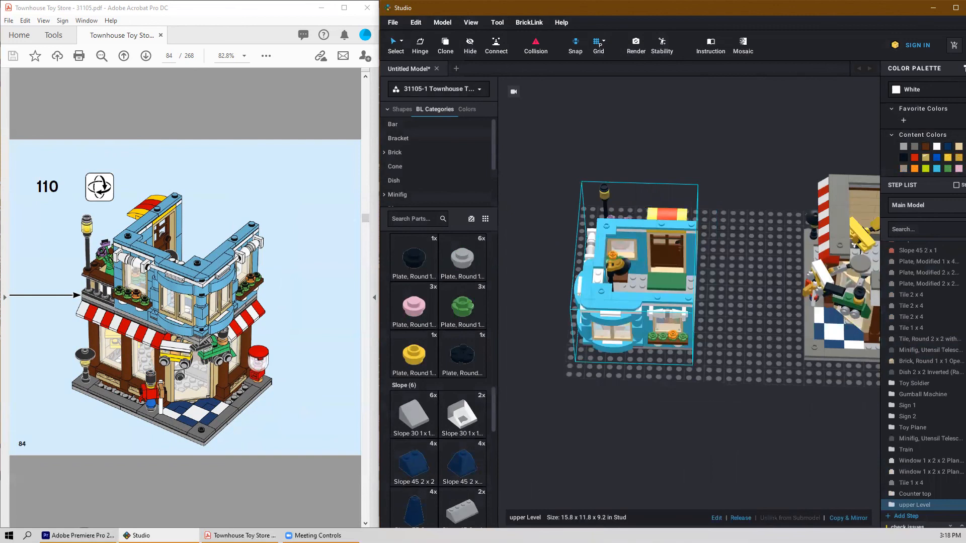
{"action": "mouse_move", "coordinate": [666, 446]}
{"action": "right_mouse_down"}
{"action": "mouse_move", "coordinate": [697, 431]}
{"action": "mouse_move", "coordinate": [662, 445]}
{"action": "right_mouse_up"}
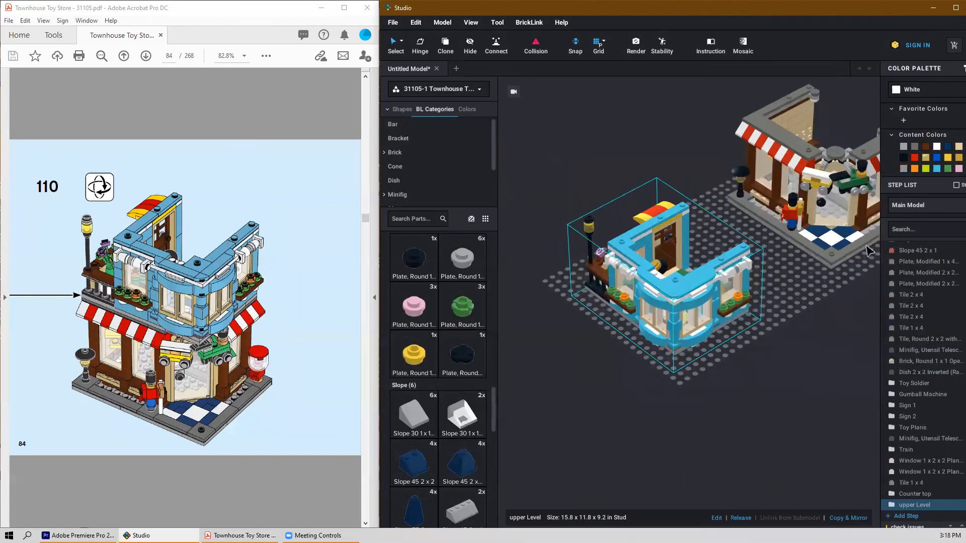
{"action": "middle_click_drag", "start_coordinate": [738, 395], "coordinate": [721, 414]}
{"action": "left_click_drag", "start_coordinate": [597, 386], "coordinate": [740, 181]}
{"action": "left_click_drag", "start_coordinate": [773, 259], "coordinate": [756, 168]}
{"action": "scroll", "coordinate": [736, 189], "scroll_direction": "up", "scroll_amount": 3}
{"action": "middle_click_drag", "start_coordinate": [756, 168], "coordinate": [686, 223]}
{"action": "mouse_move", "coordinate": [687, 224]}
{"action": "left_mouse_down"}
{"action": "mouse_move", "coordinate": [717, 198]}
{"action": "mouse_move", "coordinate": [676, 212]}
{"action": "left_mouse_up"}
{"action": "right_click_drag", "start_coordinate": [676, 212], "coordinate": [698, 208]}
{"action": "left_click_drag", "start_coordinate": [698, 209], "coordinate": [670, 197]}
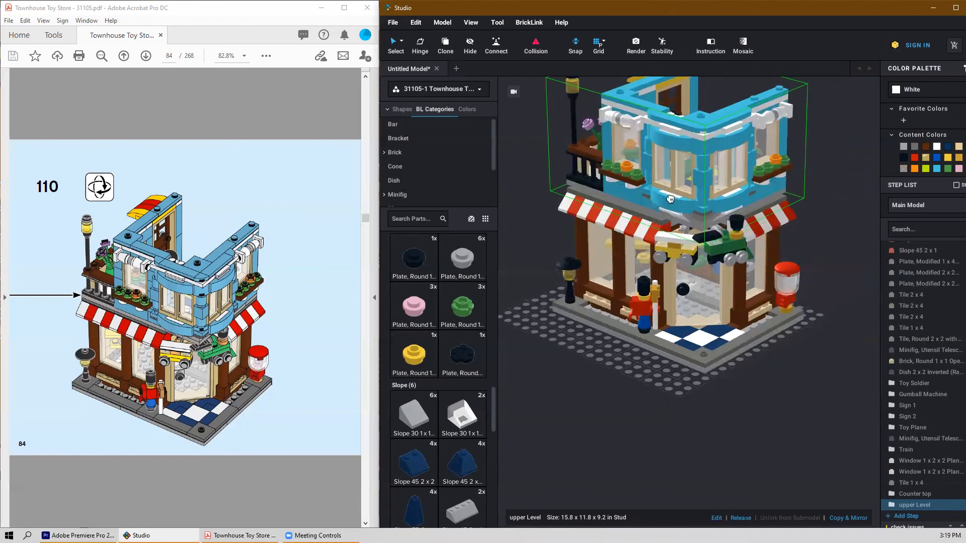
Step: Examine how the two stacked floors fit together from the open back and the side wall
{"action": "left_click", "coordinate": [793, 414]}
{"action": "right_click_drag", "start_coordinate": [793, 415], "coordinate": [715, 404]}
{"action": "scroll", "coordinate": [613, 160], "scroll_direction": "up", "scroll_amount": 5}
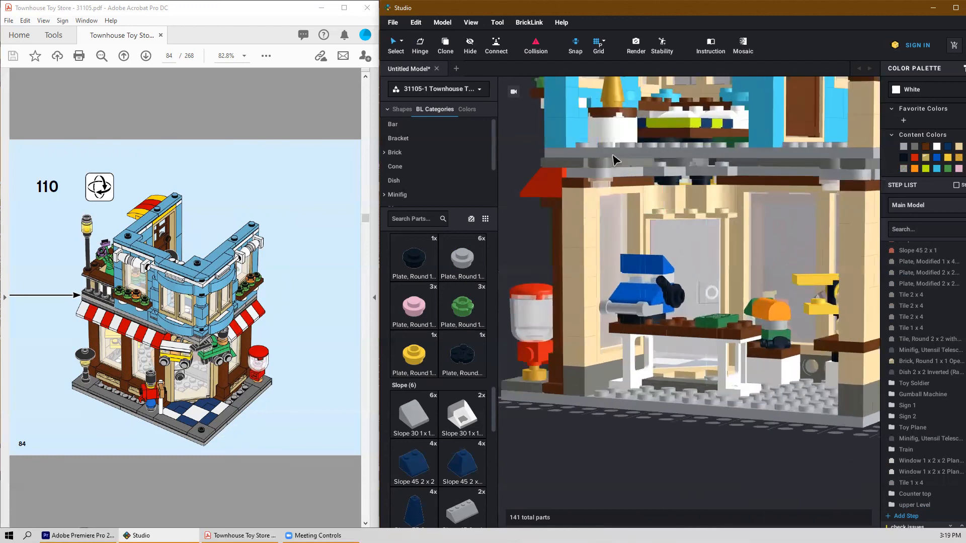
{"action": "mouse_move", "coordinate": [734, 206]}
{"action": "right_mouse_down"}
{"action": "mouse_move", "coordinate": [752, 222]}
{"action": "mouse_move", "coordinate": [723, 210]}
{"action": "right_mouse_up"}
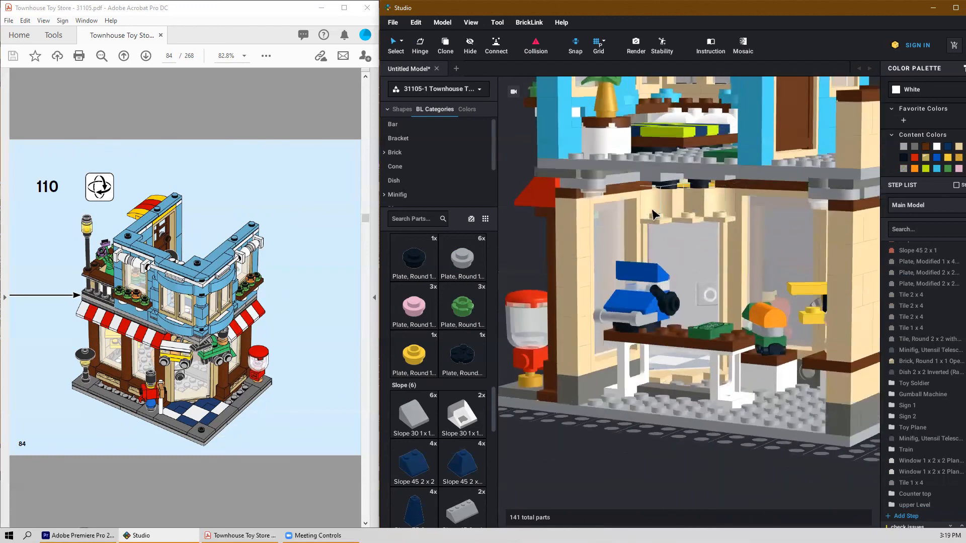
{"action": "right_click_drag", "start_coordinate": [663, 209], "coordinate": [673, 216]}
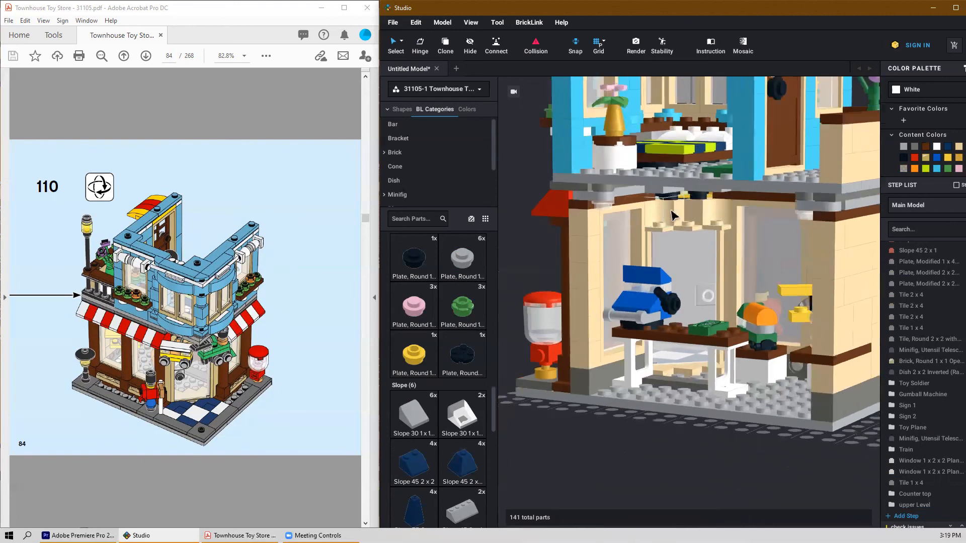
{"action": "scroll", "coordinate": [696, 230], "scroll_direction": "down", "scroll_amount": 3}
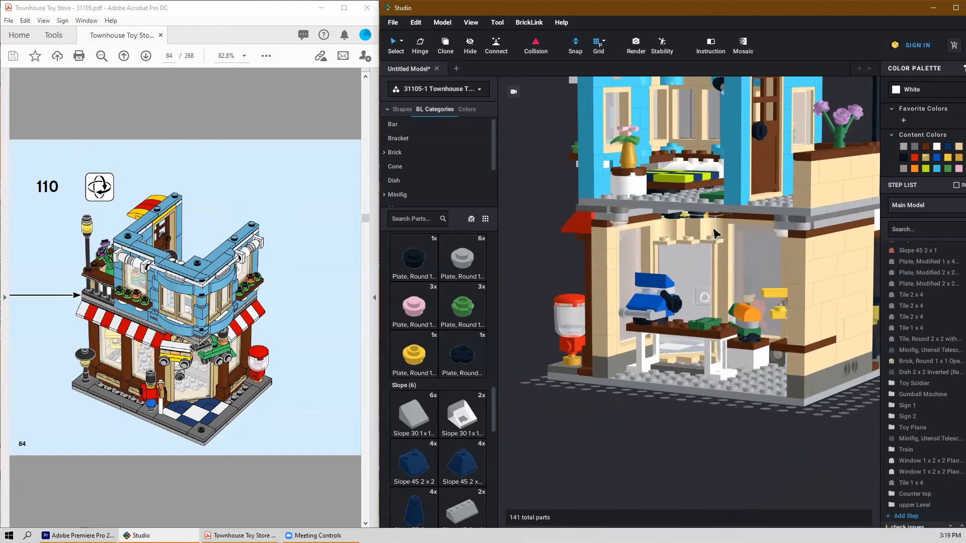
{"action": "scroll", "coordinate": [695, 287], "scroll_direction": "down", "scroll_amount": 5}
{"action": "right_click_drag", "start_coordinate": [693, 380], "coordinate": [587, 402]}
{"action": "scroll", "coordinate": [740, 335], "scroll_direction": "up", "scroll_amount": 3}
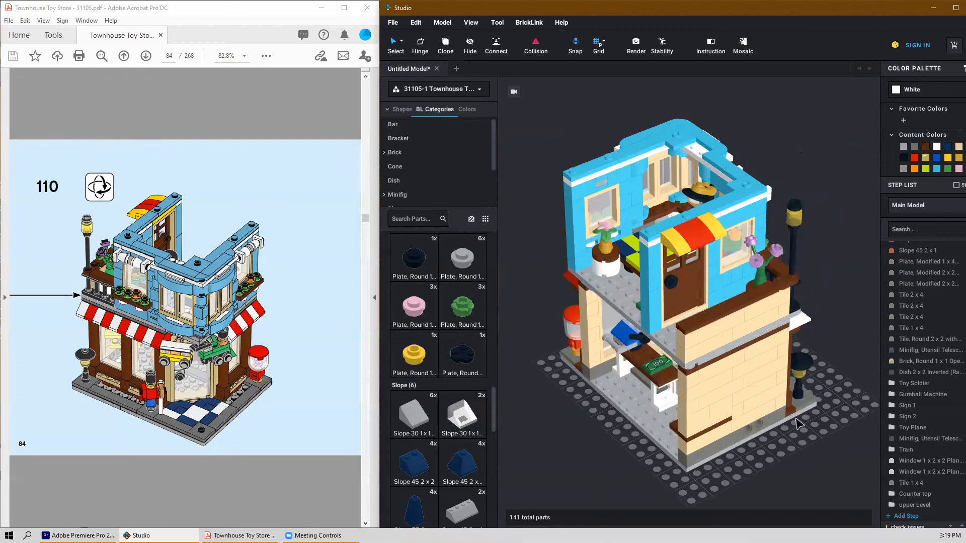
Step: Reposition the upper Level submodel on the ground-floor walls and check its fit above the corner entrance
{"action": "left_click", "coordinate": [760, 430]}
{"action": "mouse_move", "coordinate": [788, 455]}
{"action": "right_mouse_down"}
{"action": "mouse_move", "coordinate": [675, 453]}
{"action": "mouse_move", "coordinate": [759, 455]}
{"action": "mouse_move", "coordinate": [775, 446]}
{"action": "mouse_move", "coordinate": [765, 444]}
{"action": "mouse_move", "coordinate": [769, 435]}
{"action": "mouse_move", "coordinate": [694, 444]}
{"action": "mouse_move", "coordinate": [756, 445]}
{"action": "mouse_move", "coordinate": [793, 435]}
{"action": "mouse_move", "coordinate": [800, 417]}
{"action": "mouse_move", "coordinate": [744, 447]}
{"action": "mouse_move", "coordinate": [800, 446]}
{"action": "right_mouse_up"}
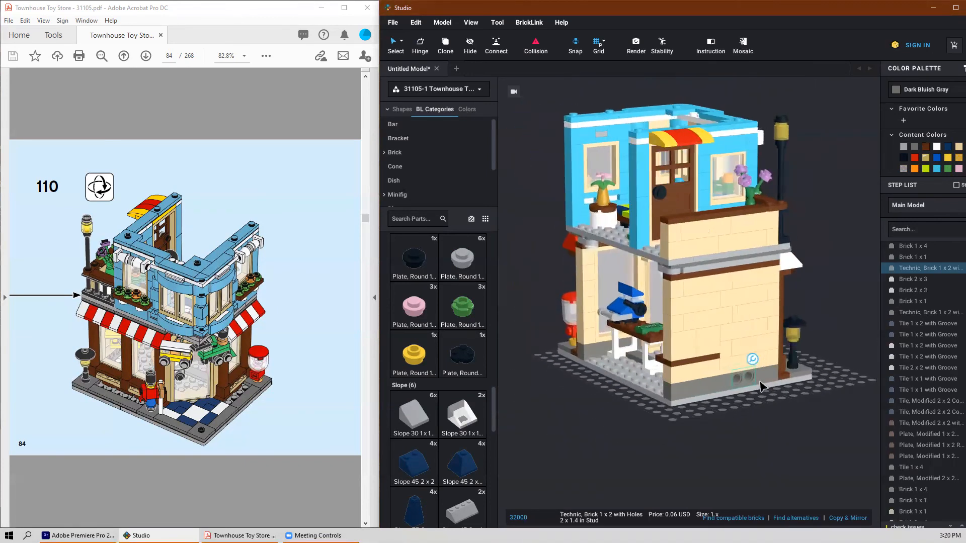
{"action": "scroll", "coordinate": [703, 230], "scroll_direction": "up", "scroll_amount": 3}
{"action": "scroll", "coordinate": [715, 234], "scroll_direction": "up", "scroll_amount": 1}
{"action": "left_click", "coordinate": [697, 208]}
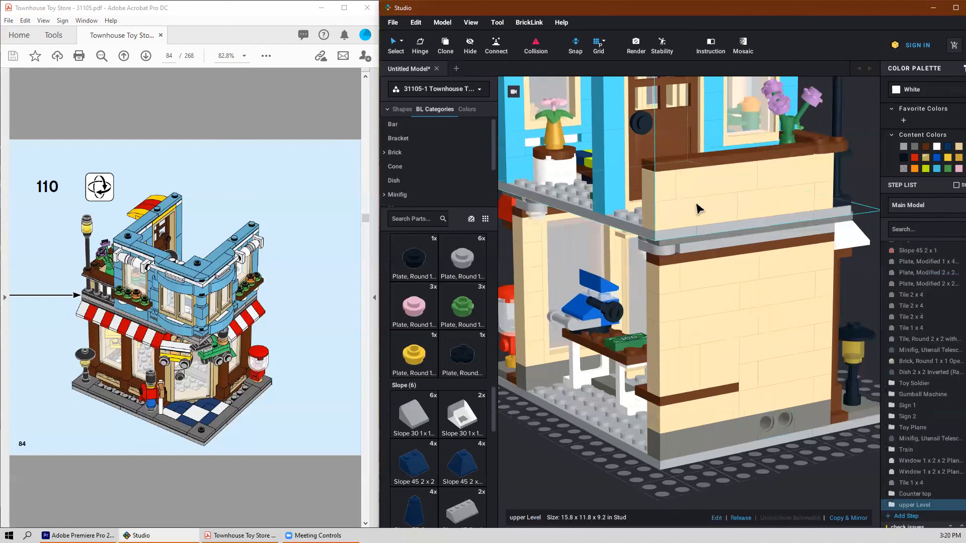
{"action": "left_click_drag", "start_coordinate": [713, 201], "coordinate": [697, 203]}
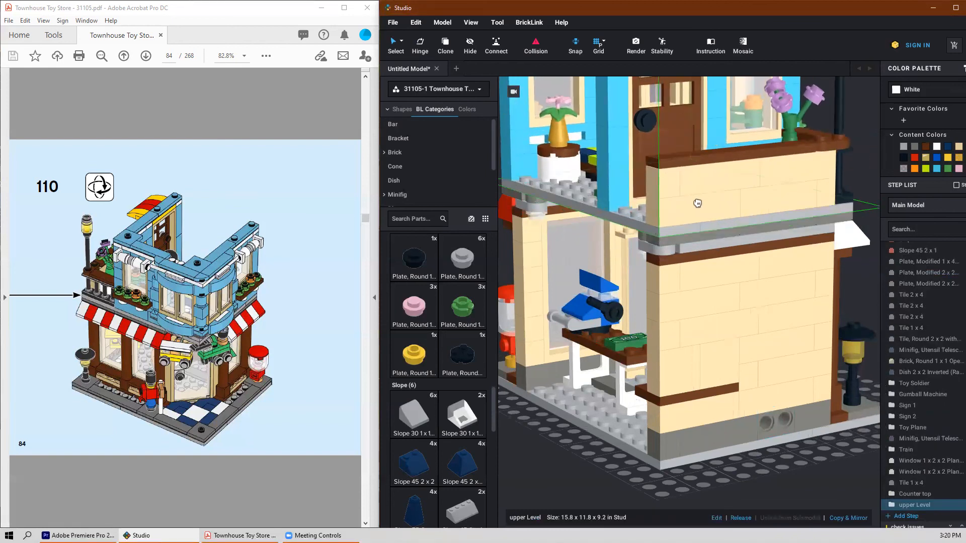
{"action": "right_click_drag", "start_coordinate": [795, 281], "coordinate": [725, 292]}
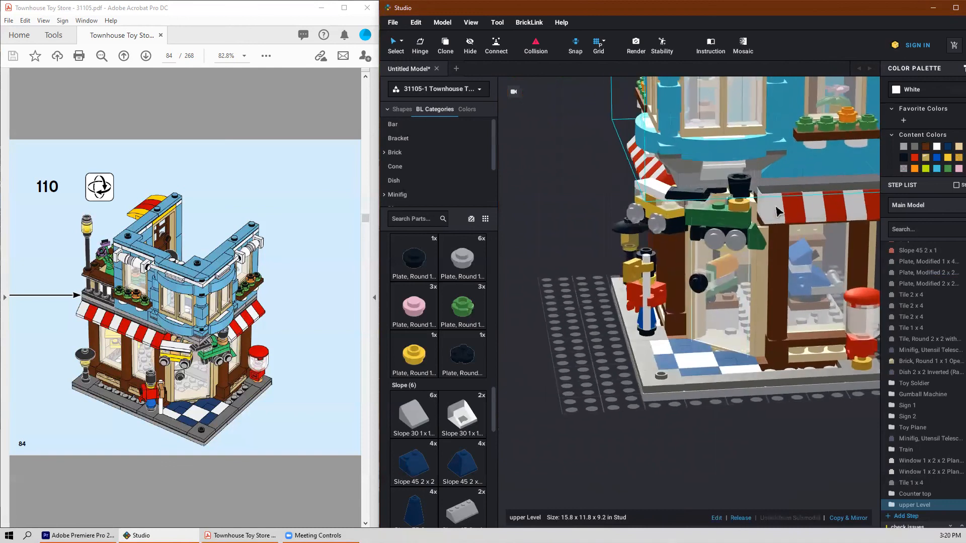
{"action": "scroll", "coordinate": [723, 154], "scroll_direction": "up", "scroll_amount": 3}
{"action": "mouse_move", "coordinate": [723, 154]}
{"action": "right_mouse_down"}
{"action": "mouse_move", "coordinate": [757, 138]}
{"action": "mouse_move", "coordinate": [734, 162]}
{"action": "right_mouse_up"}
{"action": "scroll", "coordinate": [691, 277], "scroll_direction": "down", "scroll_amount": 5}
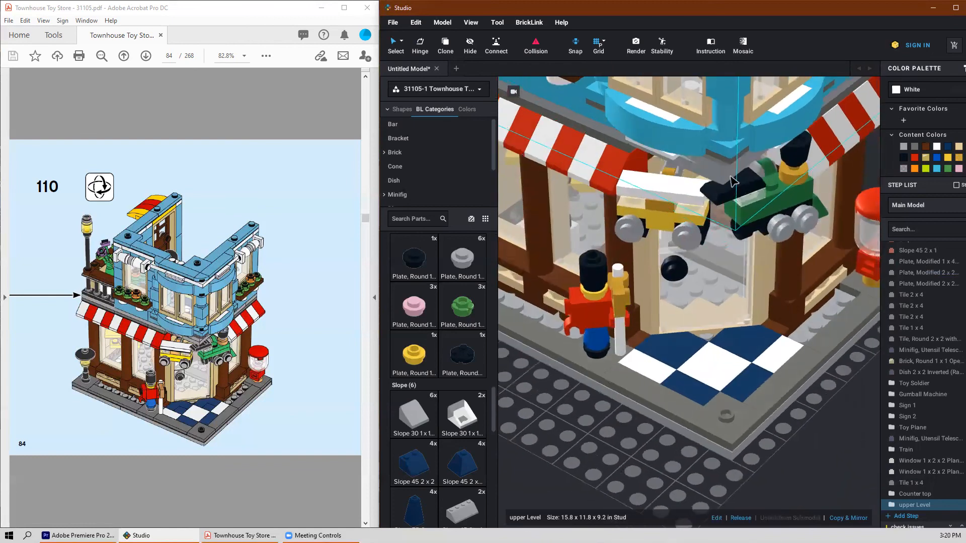
{"action": "right_click_drag", "start_coordinate": [645, 346], "coordinate": [719, 337]}
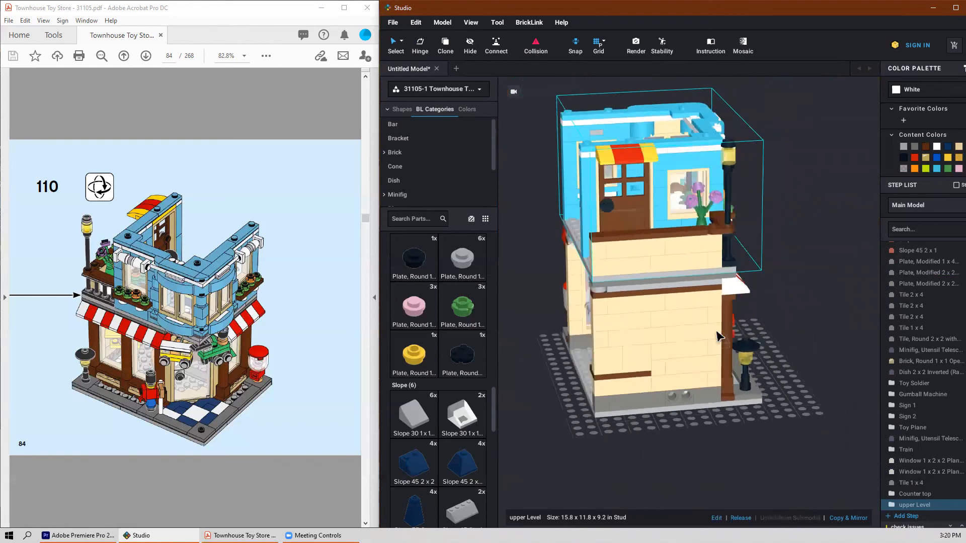
Step: Examine the Technic 1 x 2 bricks with holes at the base of the side wall and the assembled street facade
{"action": "left_click", "coordinate": [680, 408]}
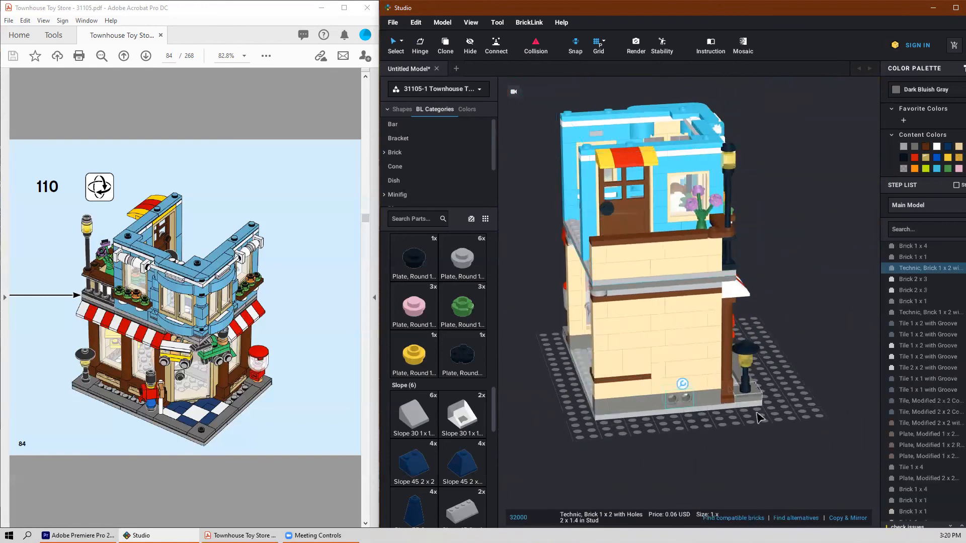
{"action": "left_click", "coordinate": [845, 448]}
{"action": "right_click_drag", "start_coordinate": [845, 448], "coordinate": [767, 449]}
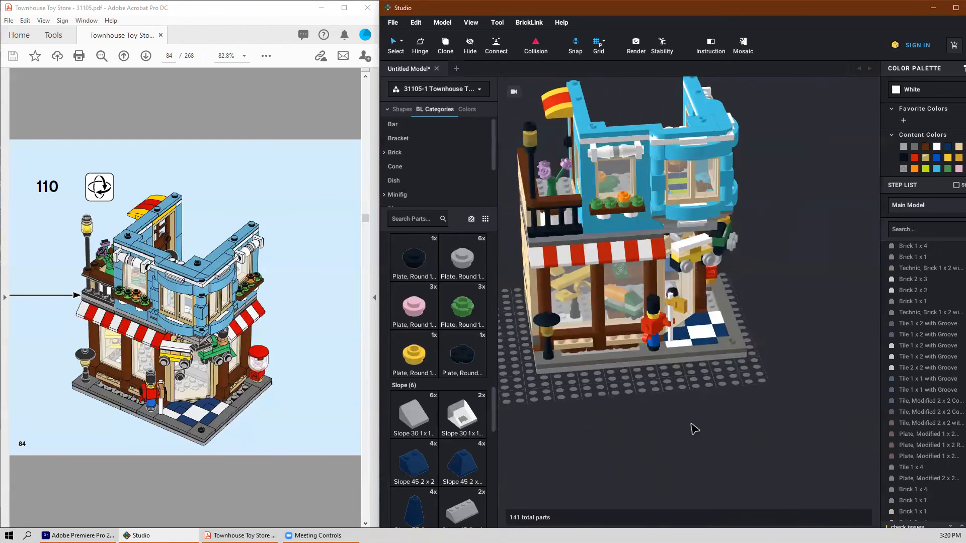
{"action": "right_click_drag", "start_coordinate": [694, 429], "coordinate": [755, 429]}
{"action": "scroll", "coordinate": [623, 391], "scroll_direction": "down", "scroll_amount": 5}
{"action": "scroll", "coordinate": [623, 391], "scroll_direction": "up", "scroll_amount": 6}
{"action": "right_click_drag", "start_coordinate": [716, 468], "coordinate": [677, 439]}
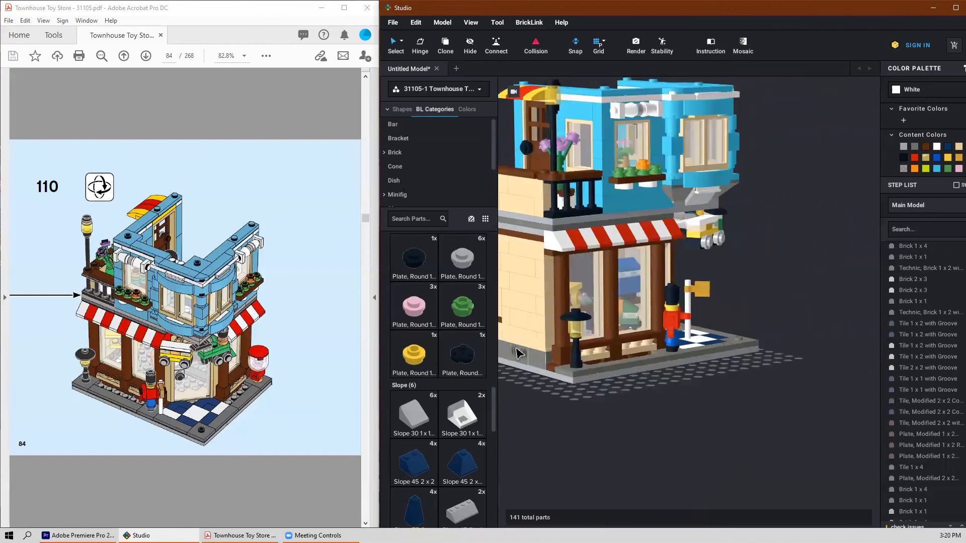
{"action": "left_click", "coordinate": [522, 360]}
{"action": "left_click", "coordinate": [542, 389]}
{"action": "scroll", "coordinate": [610, 400], "scroll_direction": "down", "scroll_amount": 5}
{"action": "mouse_move", "coordinate": [528, 394]}
{"action": "right_mouse_down"}
{"action": "mouse_move", "coordinate": [617, 407]}
{"action": "mouse_move", "coordinate": [525, 405]}
{"action": "right_mouse_up"}
Step: Advance the instructions to step 111 and place a light bluish gray 6 x 10 plate on the ground in front of the building
{"action": "scroll", "coordinate": [280, 368], "scroll_direction": "down", "scroll_amount": 1}
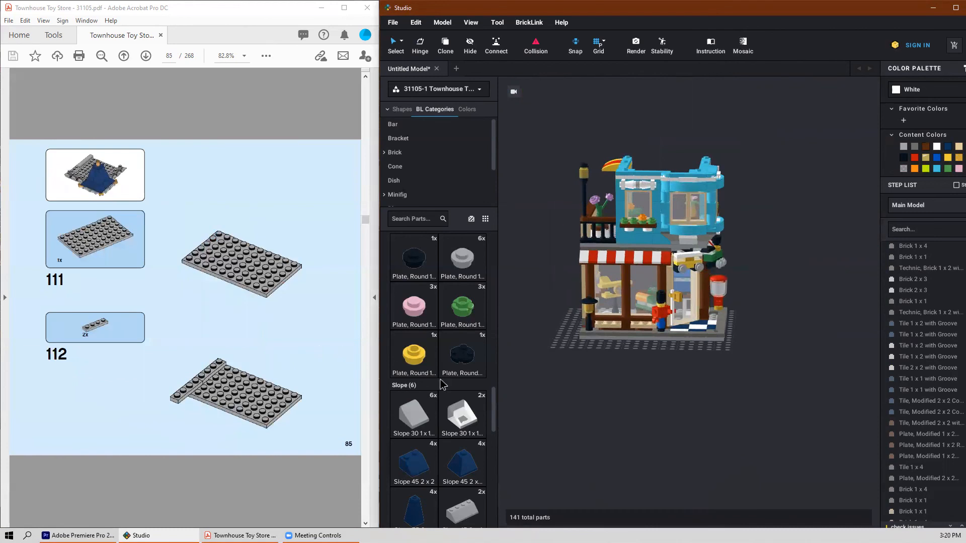
{"action": "scroll", "coordinate": [483, 397], "scroll_direction": "down", "scroll_amount": 8}
{"action": "scroll", "coordinate": [486, 402], "scroll_direction": "down", "scroll_amount": 9}
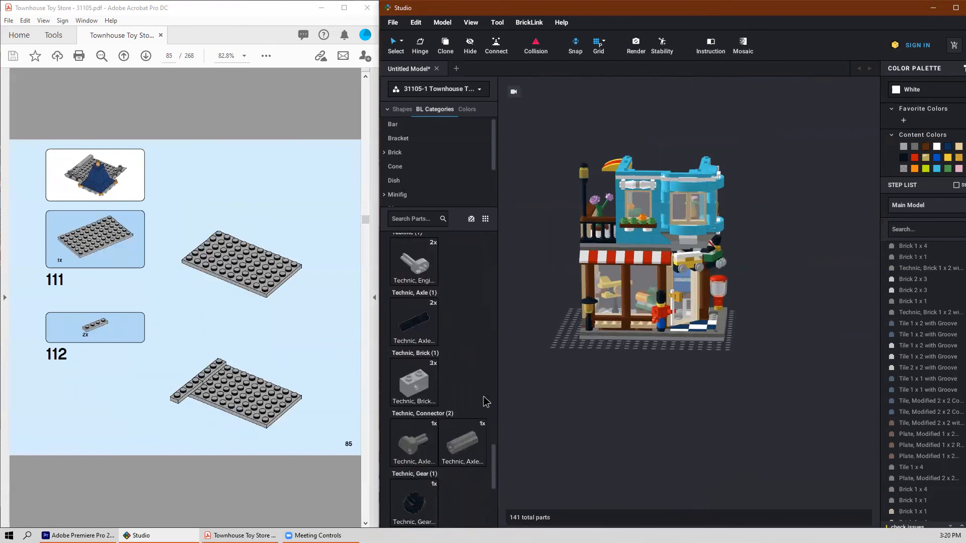
{"action": "scroll", "coordinate": [485, 402], "scroll_direction": "up", "scroll_amount": 11}
{"action": "scroll", "coordinate": [485, 402], "scroll_direction": "up", "scroll_amount": 8}
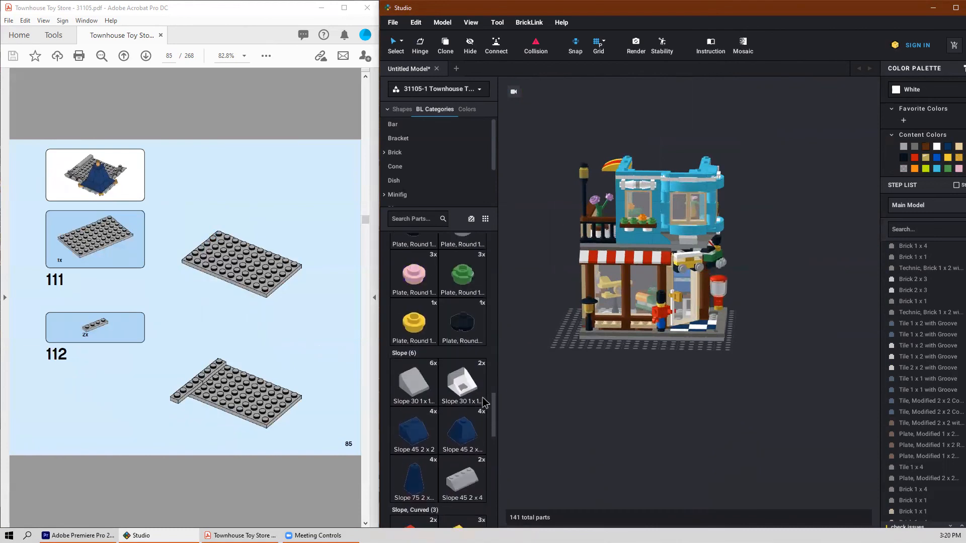
{"action": "scroll", "coordinate": [487, 405], "scroll_direction": "down", "scroll_amount": 3}
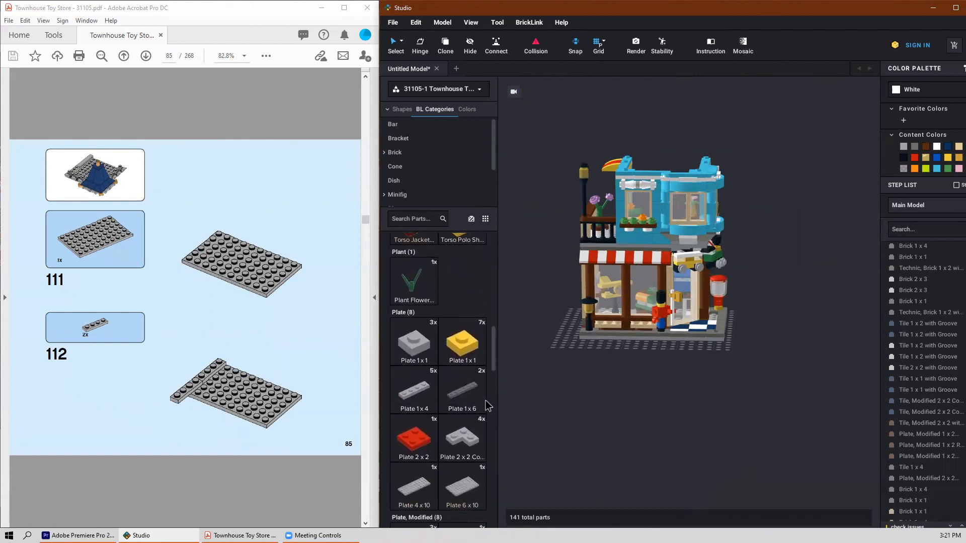
{"action": "left_click_drag", "start_coordinate": [462, 415], "coordinate": [626, 391]}
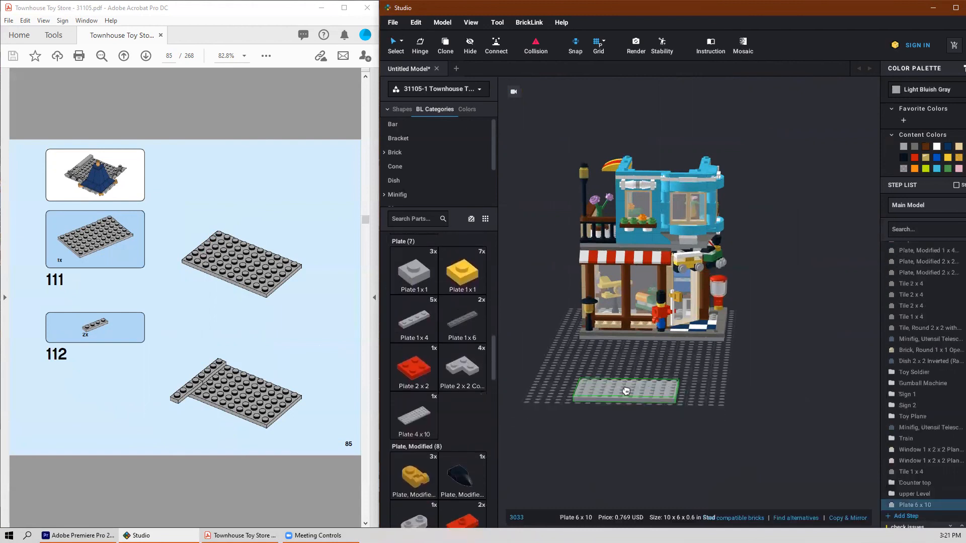
{"action": "right_click_drag", "start_coordinate": [626, 391], "coordinate": [610, 399]}
{"action": "left_click", "coordinate": [597, 378]}
{"action": "scroll", "coordinate": [593, 374], "scroll_direction": "up", "scroll_amount": 3}
{"action": "scroll", "coordinate": [592, 374], "scroll_direction": "down", "scroll_amount": 3}
{"action": "key", "text": "Escape"}
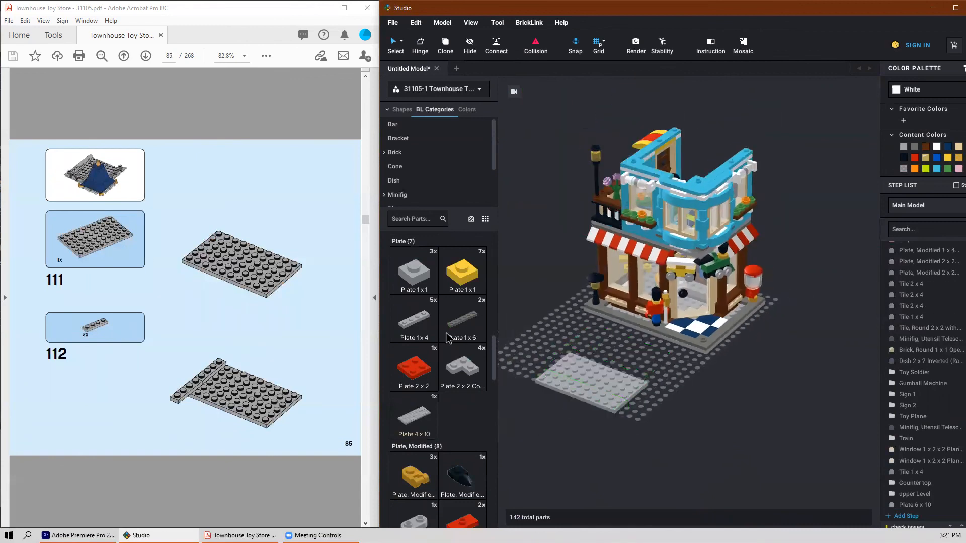
Step: Place two light bluish gray 1 x 4 plates end to end along the short edge of the 6 x 10 plate
{"action": "left_click_drag", "start_coordinate": [422, 322], "coordinate": [568, 363]}
{"action": "left_click", "coordinate": [567, 363]}
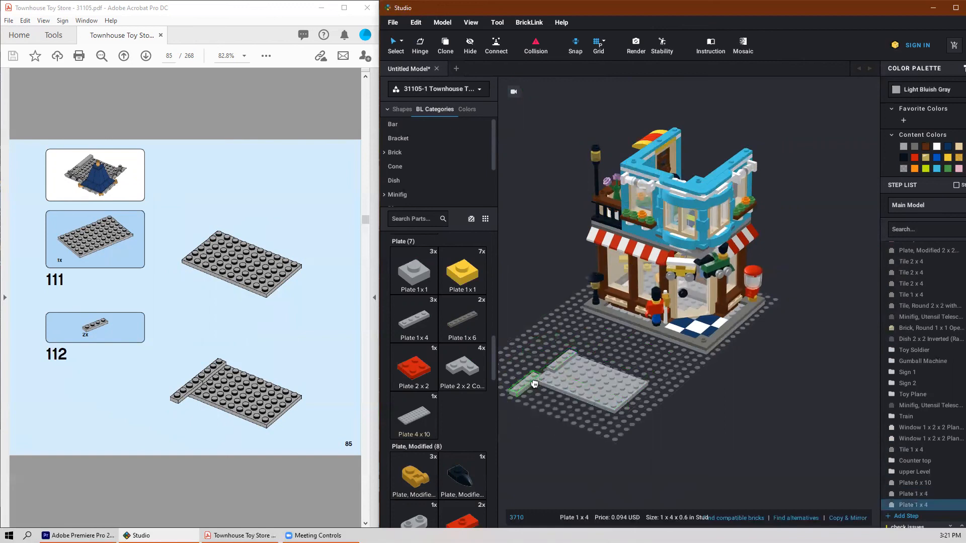
{"action": "key", "text": "Escape"}
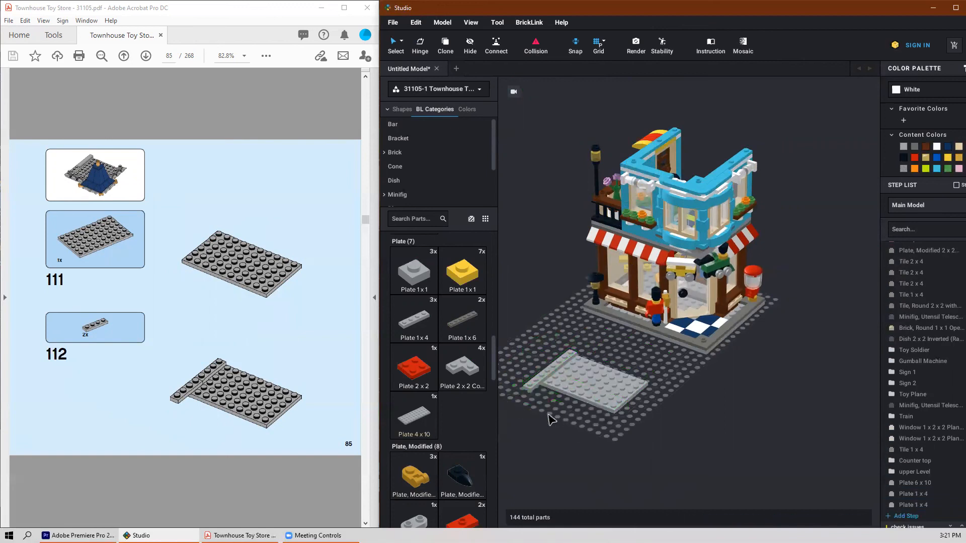
Step: Advance the instructions to step 113 and place the 4 x 10 plate against the long side of the 6 x 10 plate
{"action": "scroll", "coordinate": [290, 407], "scroll_direction": "down", "scroll_amount": 2}
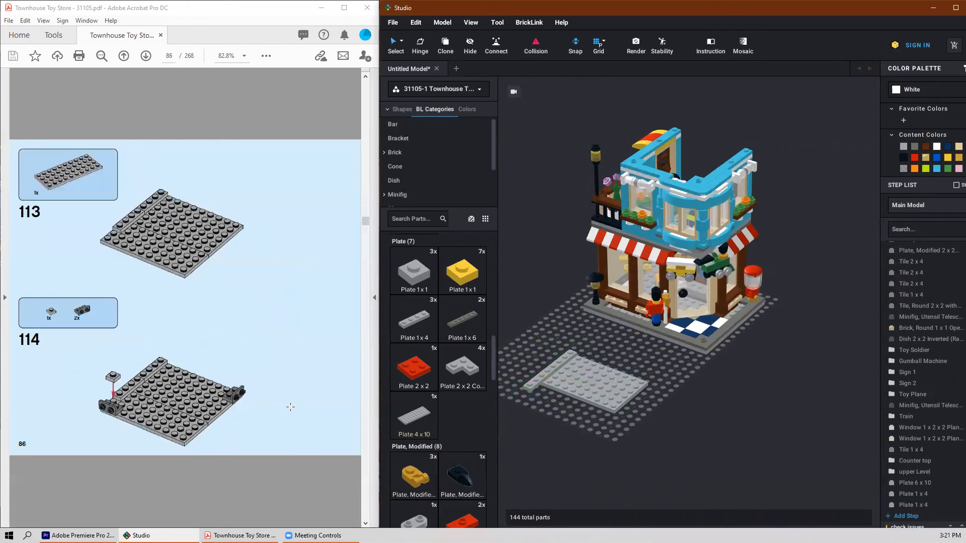
{"action": "scroll", "coordinate": [436, 385], "scroll_direction": "down", "scroll_amount": 1}
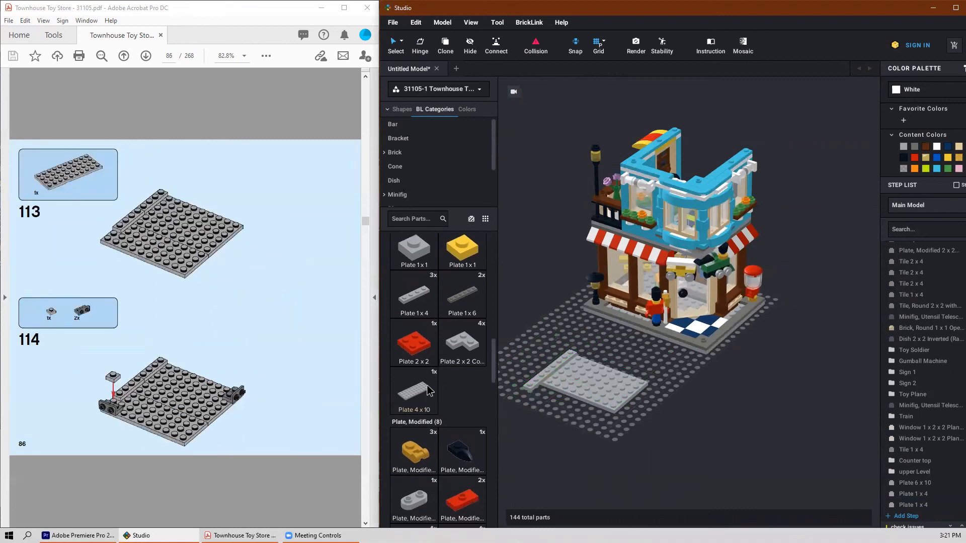
{"action": "left_click", "coordinate": [429, 390]}
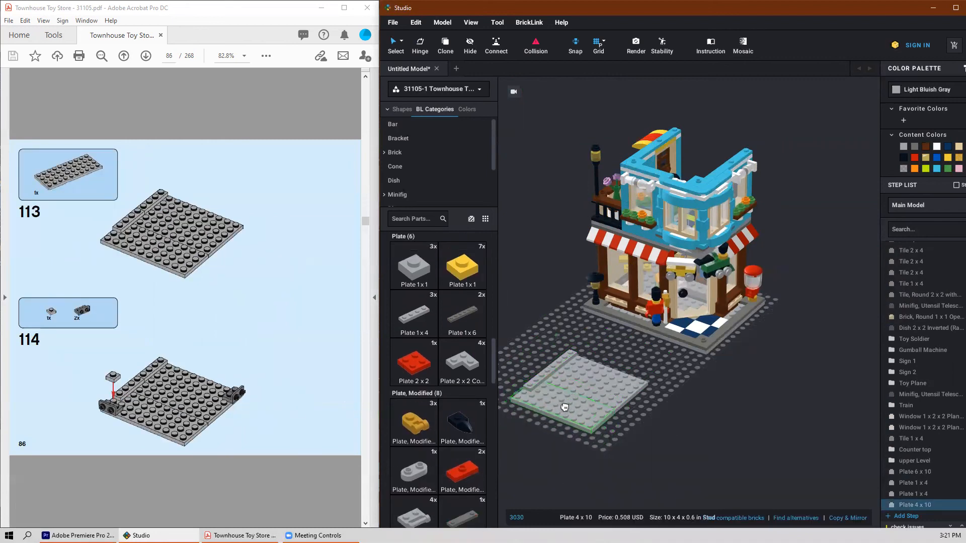
{"action": "left_click", "coordinate": [568, 408]}
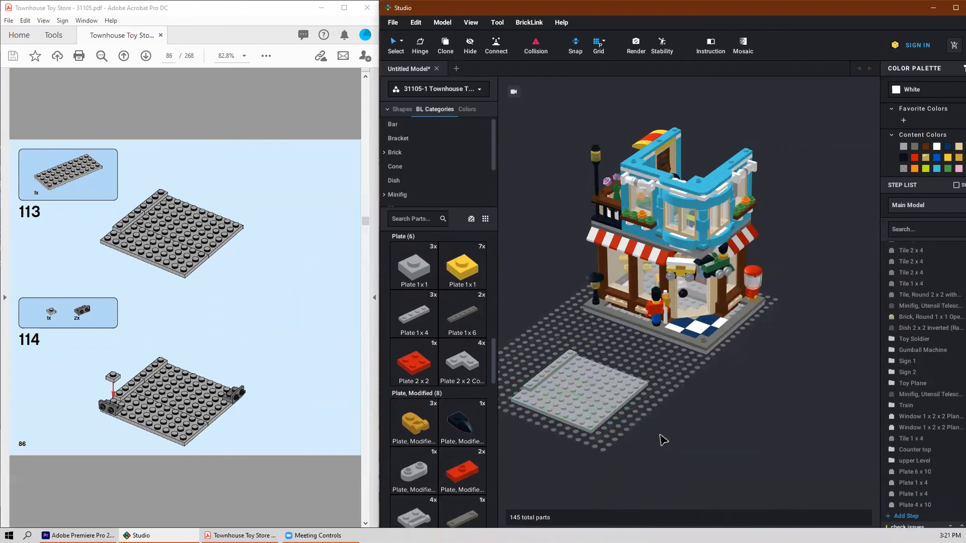
Step: Add one light bluish gray 1 x 1 plate at the corner of the roof base, as in step 114
{"action": "scroll", "coordinate": [459, 397], "scroll_direction": "up", "scroll_amount": 5}
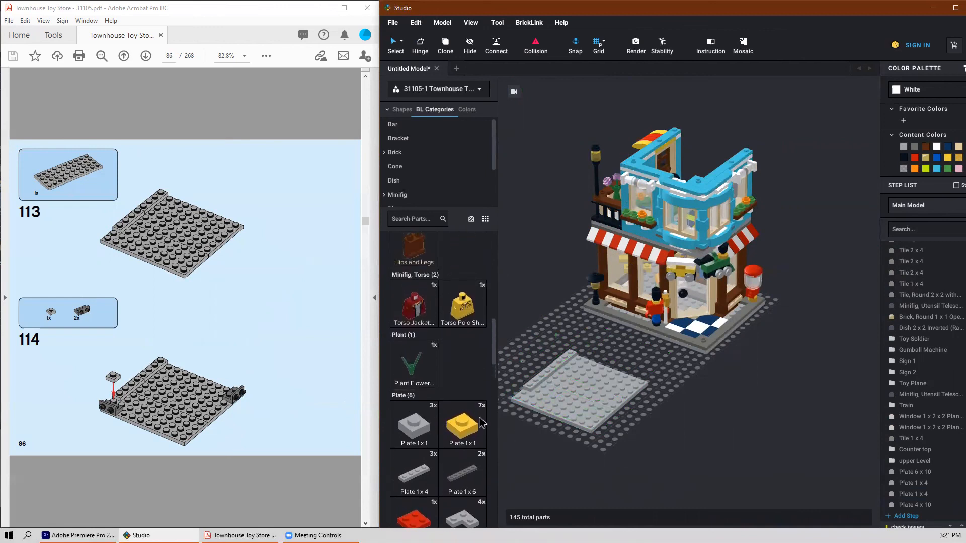
{"action": "left_click", "coordinate": [414, 425]}
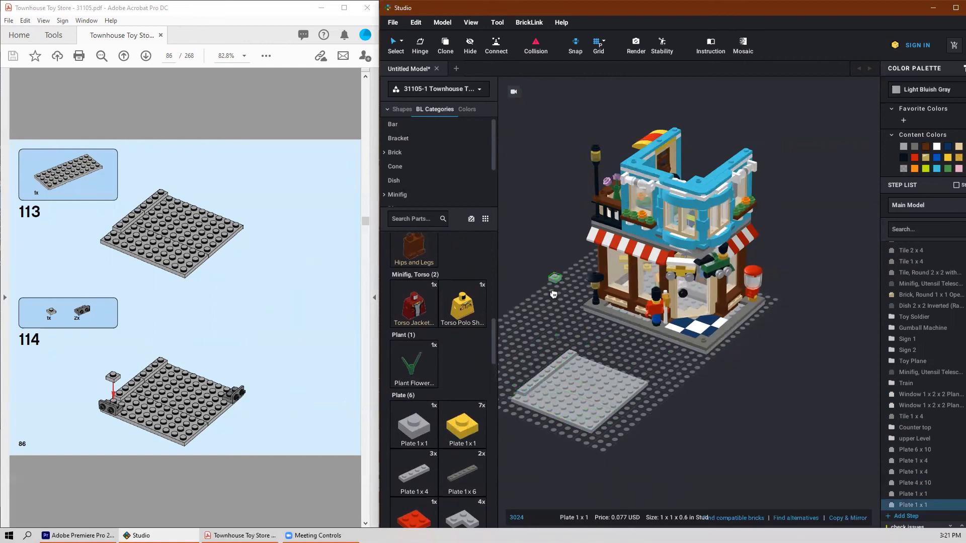
{"action": "left_click", "coordinate": [553, 297]}
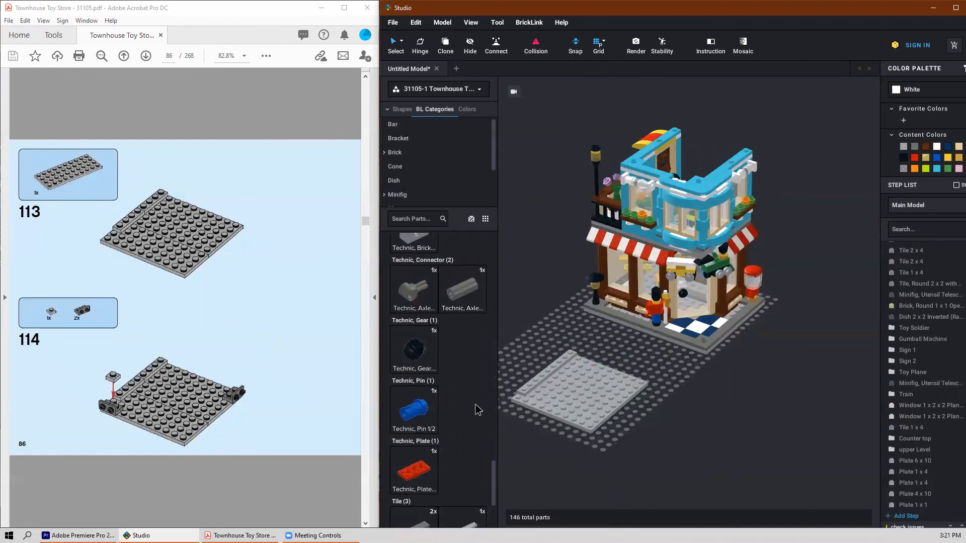
Step: Place two dark bluish gray inverted 1 x 2 - 1 x 2 brackets at opposite corners of the roof base, facing outward
{"action": "scroll", "coordinate": [483, 452], "scroll_direction": "down", "scroll_amount": 1}
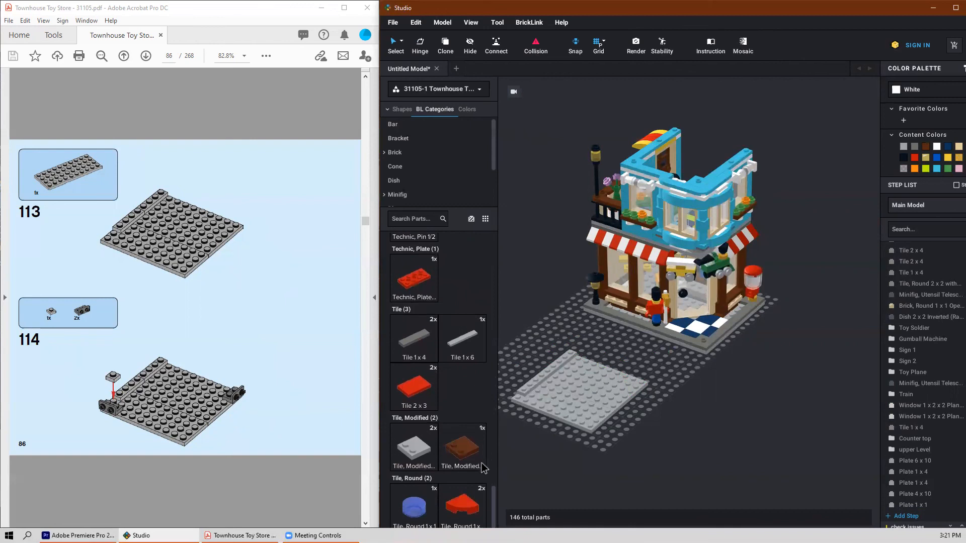
{"action": "scroll", "coordinate": [468, 429], "scroll_direction": "up", "scroll_amount": 10}
{"action": "scroll", "coordinate": [413, 408], "scroll_direction": "up", "scroll_amount": 15}
{"action": "scroll", "coordinate": [427, 399], "scroll_direction": "up", "scroll_amount": 15}
{"action": "scroll", "coordinate": [455, 355], "scroll_direction": "up", "scroll_amount": 15}
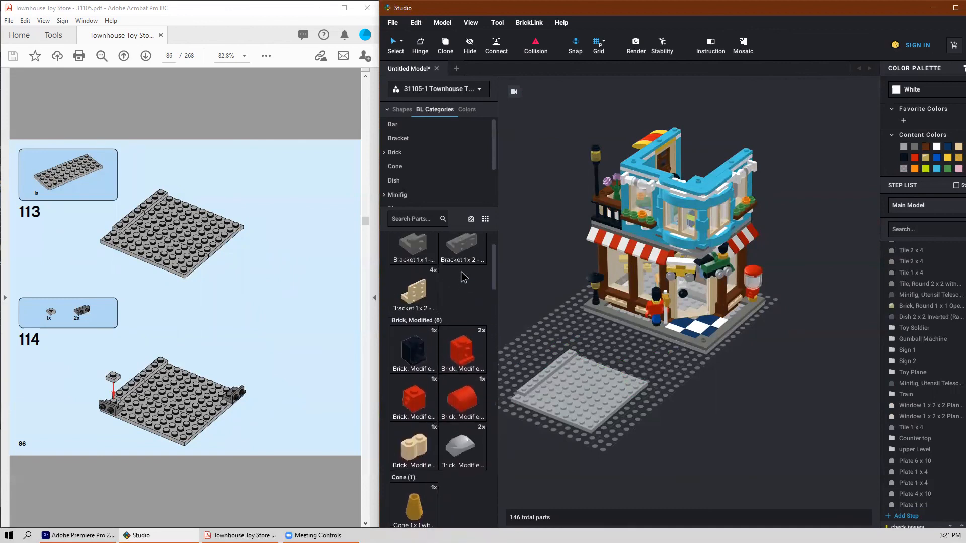
{"action": "left_click_drag", "start_coordinate": [461, 247], "coordinate": [567, 399]}
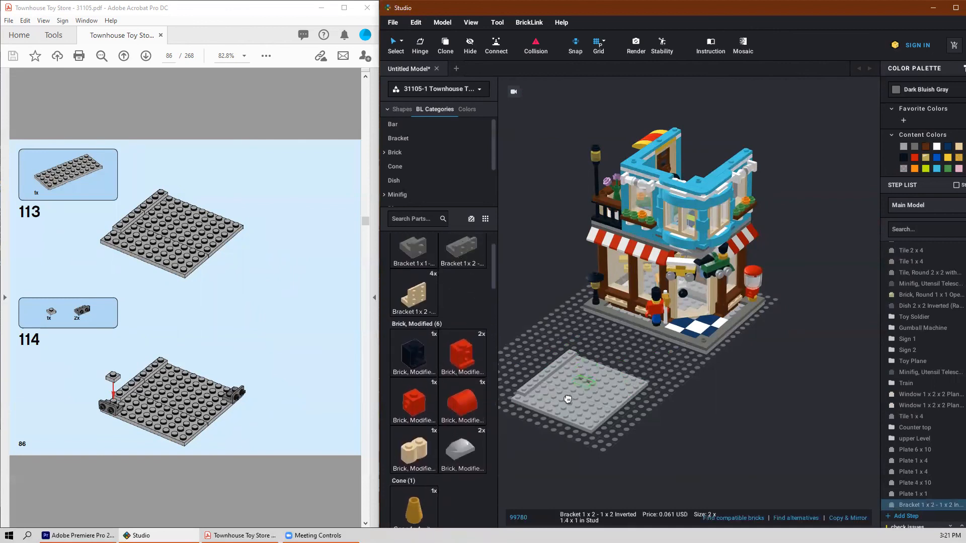
{"action": "left_click", "coordinate": [523, 401]}
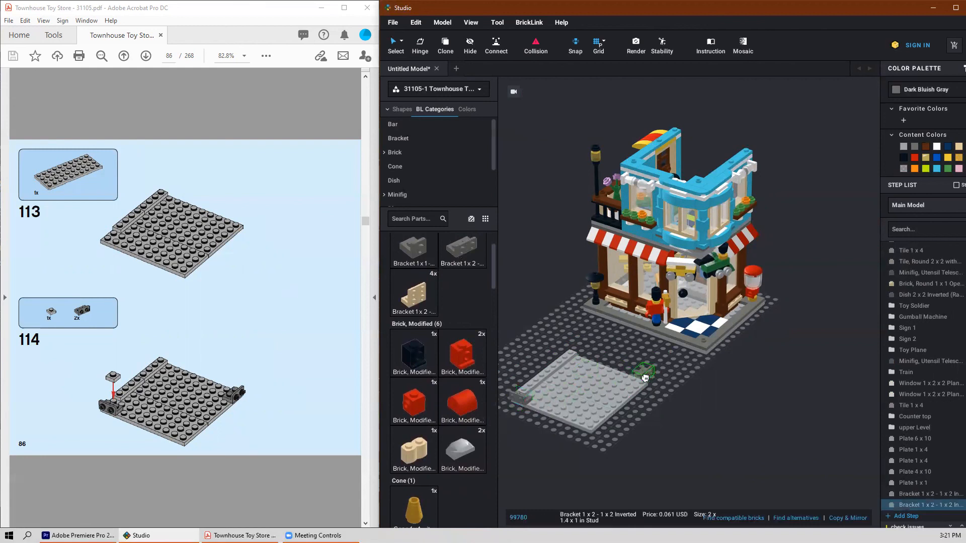
{"action": "left_click", "coordinate": [642, 384]}
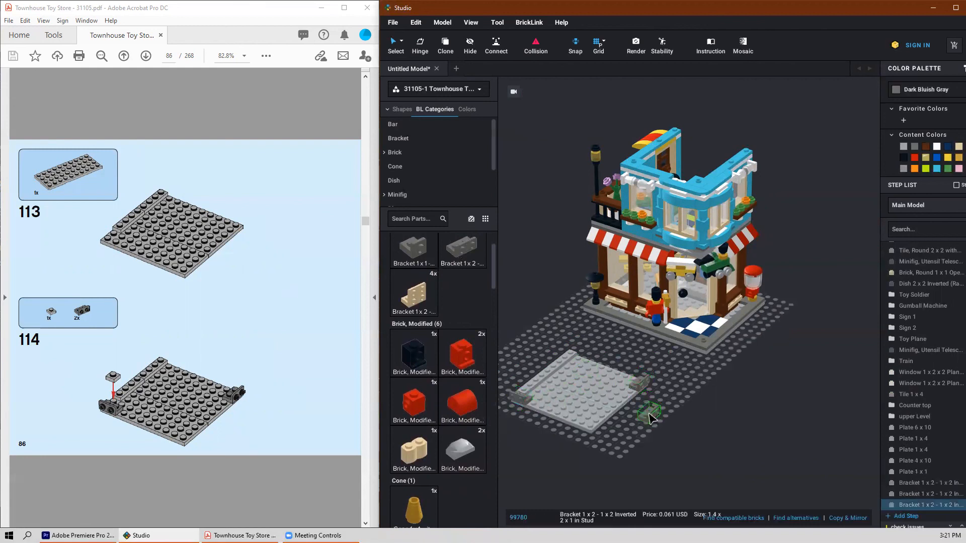
Step: Advance to step 115 and line up inverted 1 x 1 and 1 x 2 brackets beside the corner bracket on the edge nearest the building
{"action": "scroll", "coordinate": [269, 394], "scroll_direction": "down", "scroll_amount": 2}
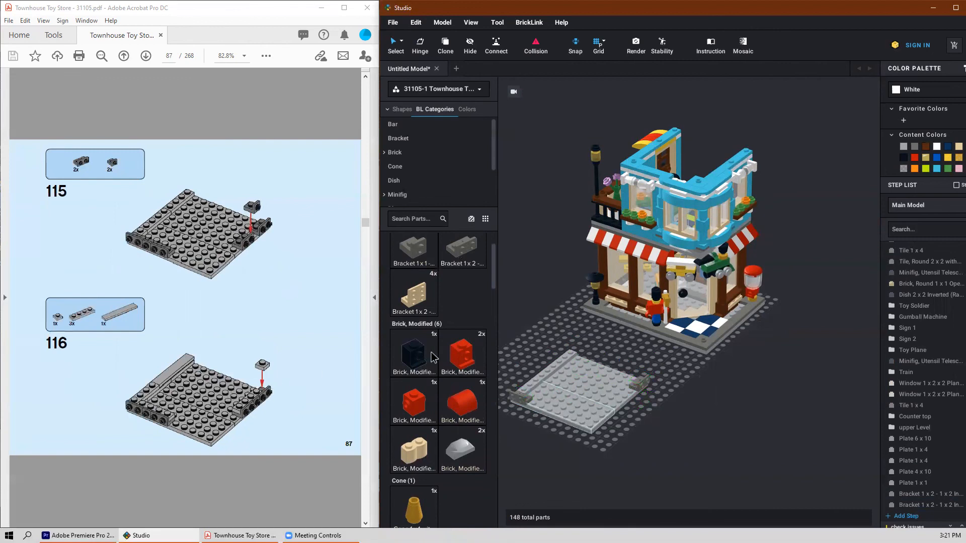
{"action": "left_click", "coordinate": [421, 244]}
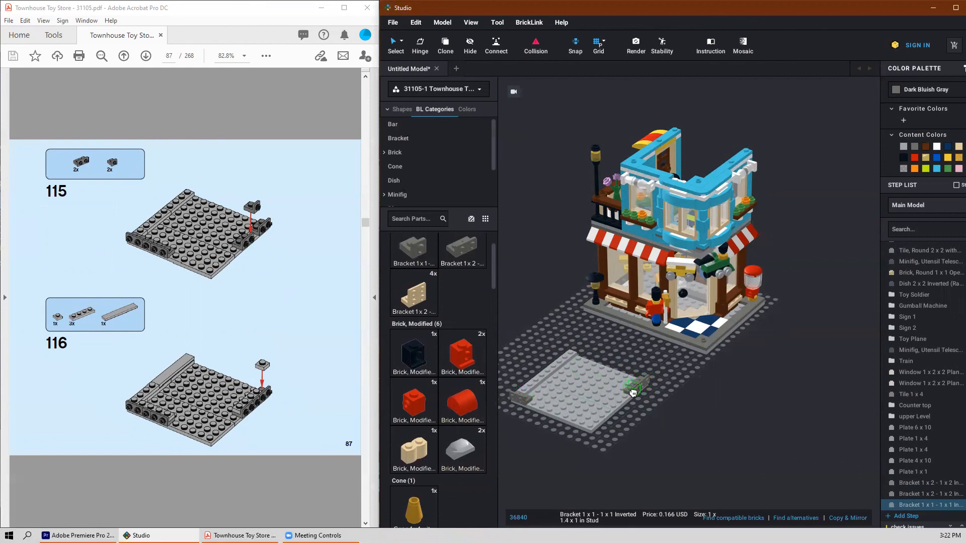
{"action": "left_click", "coordinate": [633, 388]}
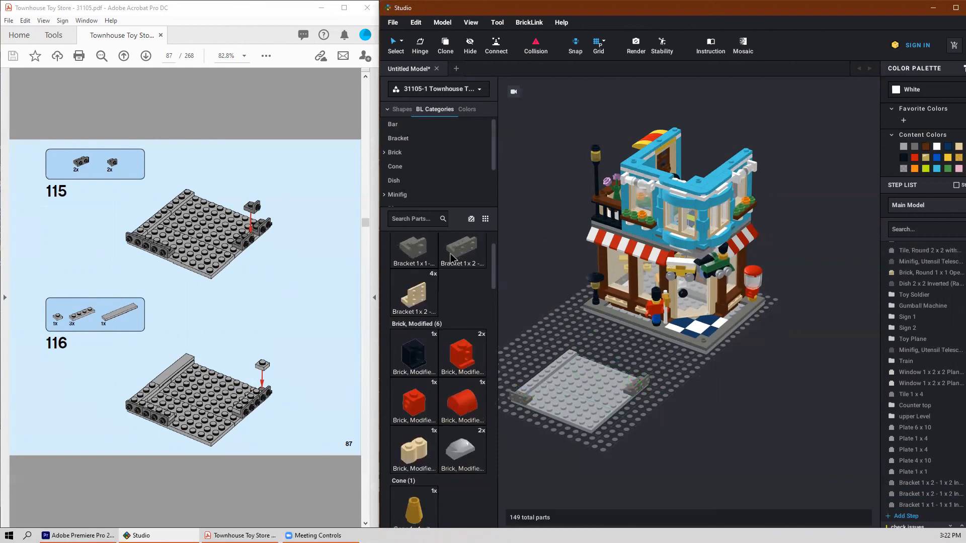
{"action": "left_click", "coordinate": [451, 257]}
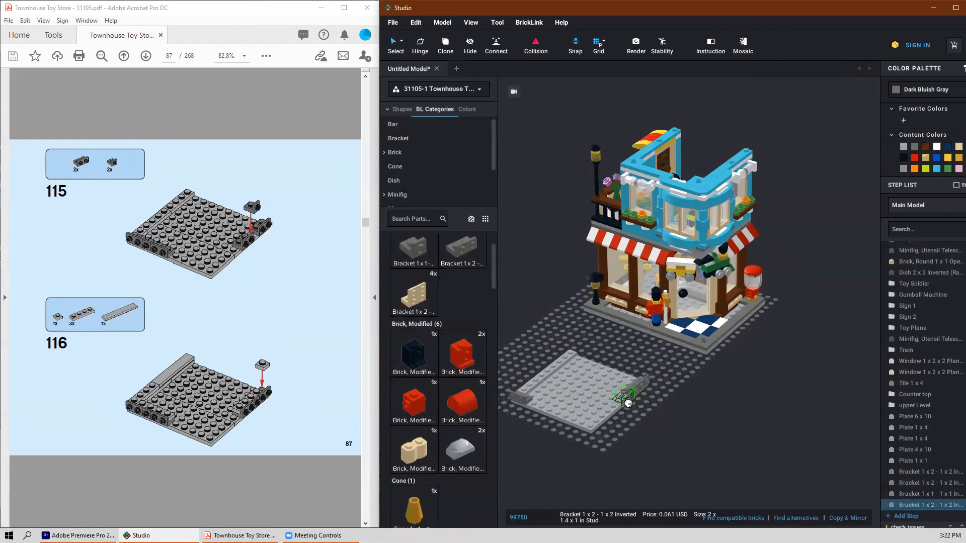
{"action": "left_click", "coordinate": [628, 402]}
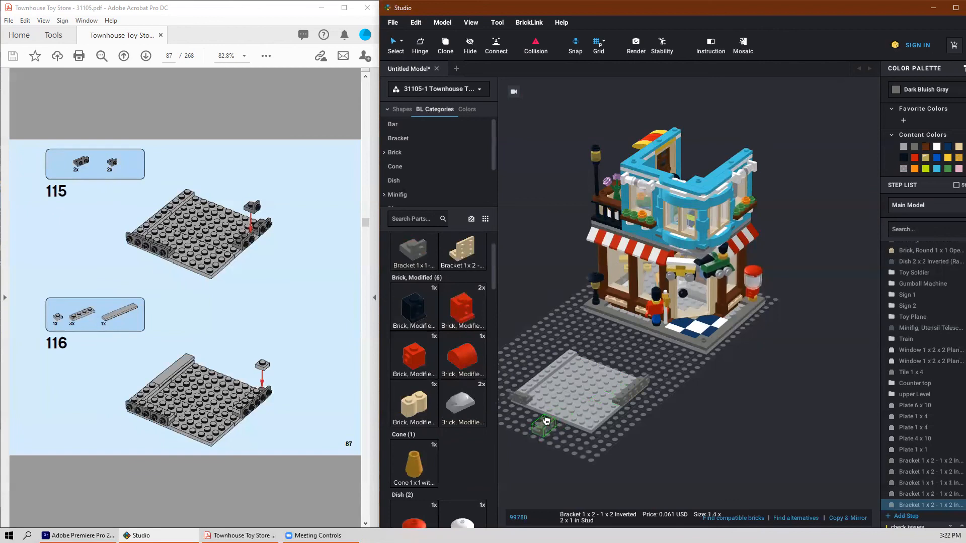
Step: Add an inverted 1 x 2 bracket on the roof base's opposite edge and fill the gap in that row with an inverted 1 x 1 bracket
{"action": "left_click", "coordinate": [552, 408]}
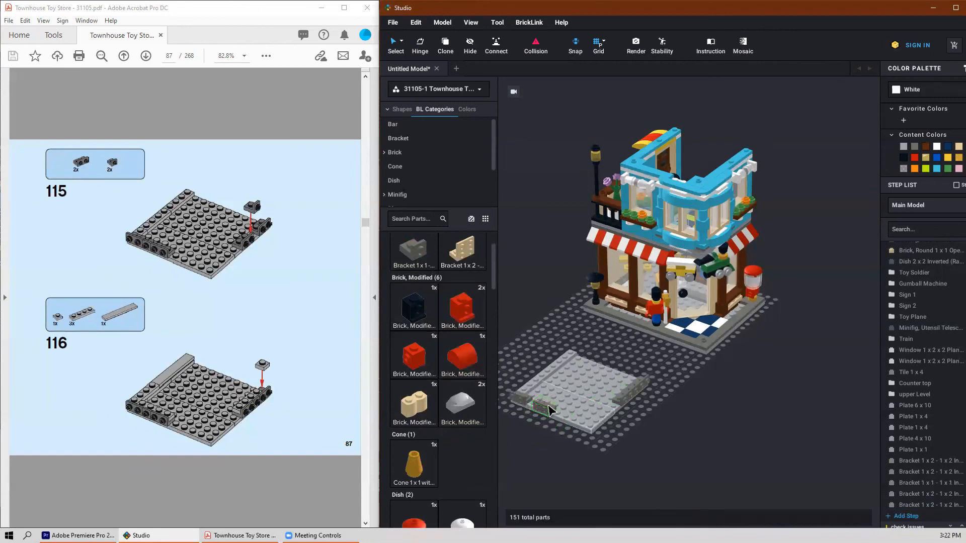
{"action": "left_click", "coordinate": [416, 253]}
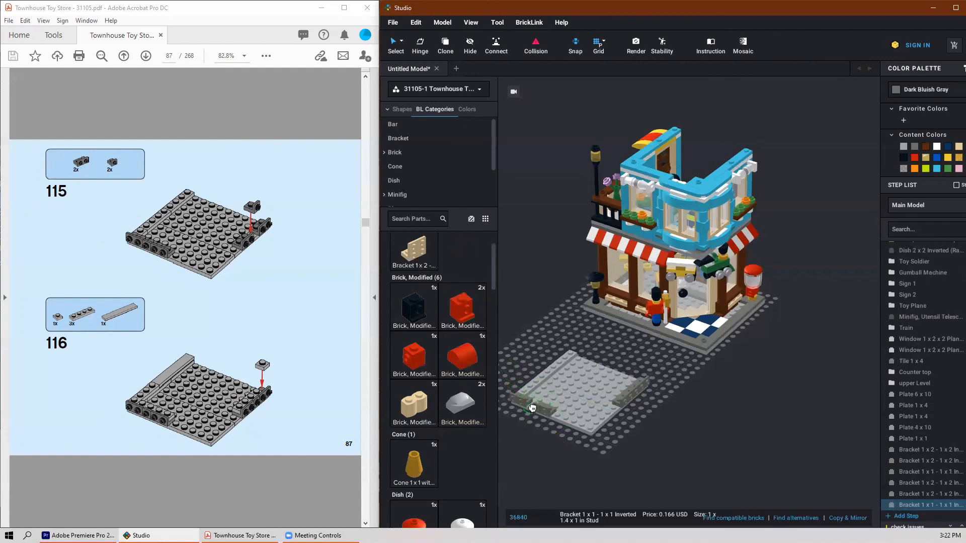
{"action": "scroll", "coordinate": [534, 402], "scroll_direction": "up", "scroll_amount": 4}
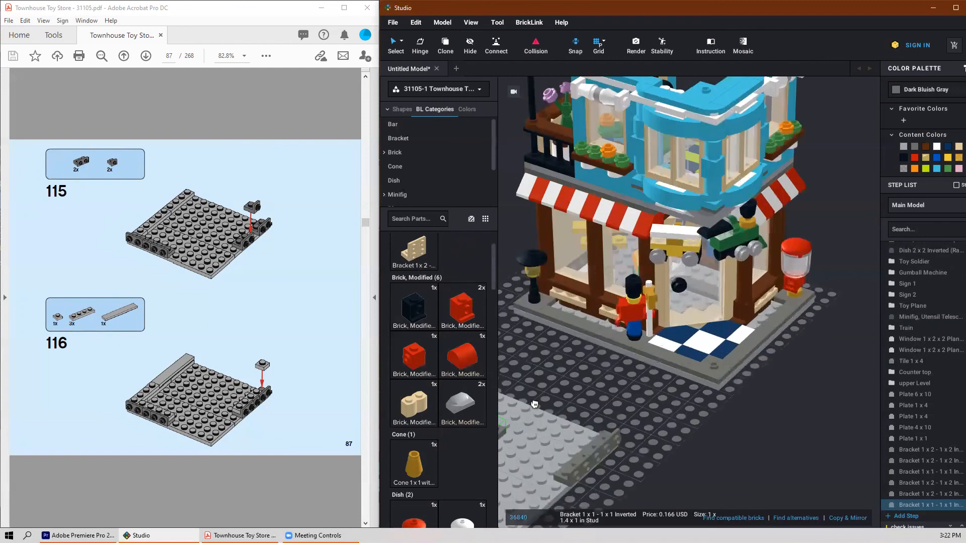
{"action": "middle_click_drag", "start_coordinate": [529, 406], "coordinate": [699, 381]}
{"action": "left_click", "coordinate": [604, 448]}
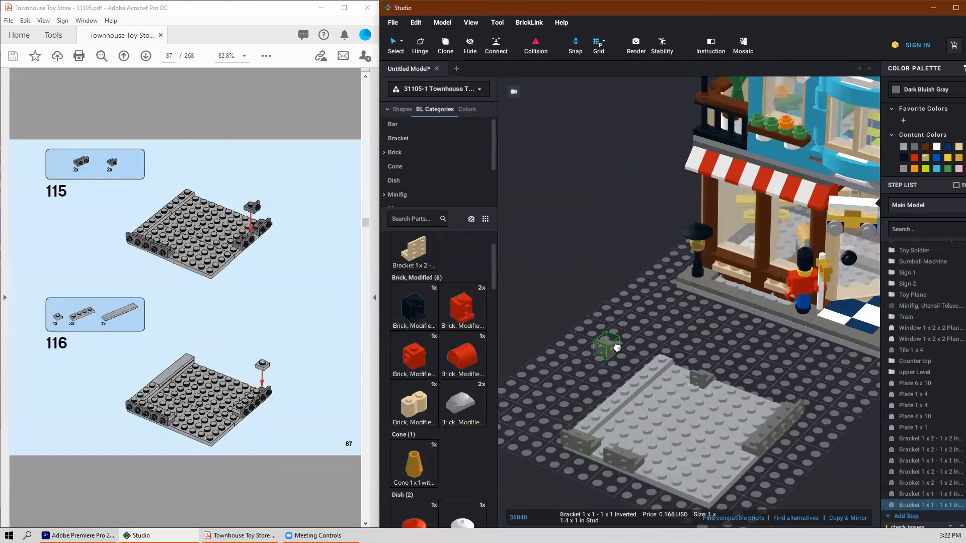
{"action": "right_click_drag", "start_coordinate": [617, 347], "coordinate": [614, 347]}
{"action": "key", "text": "Escape"}
{"action": "left_click_drag", "start_coordinate": [703, 381], "coordinate": [601, 452]}
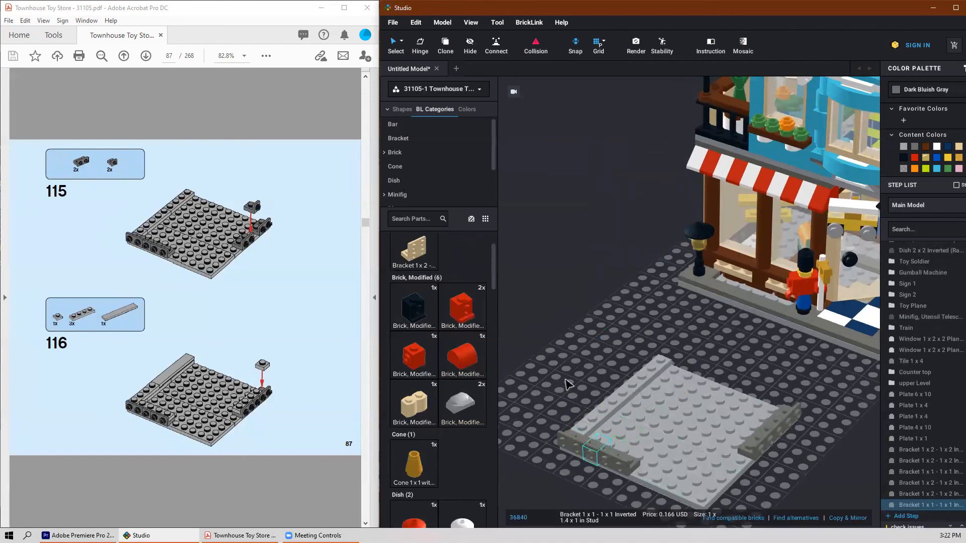
{"action": "key", "text": "Escape"}
Step: Place two light bluish gray 1 x 4 plates at the corner where the completed bracket row meets the raised edge strip
{"action": "scroll", "coordinate": [439, 426], "scroll_direction": "down", "scroll_amount": 10}
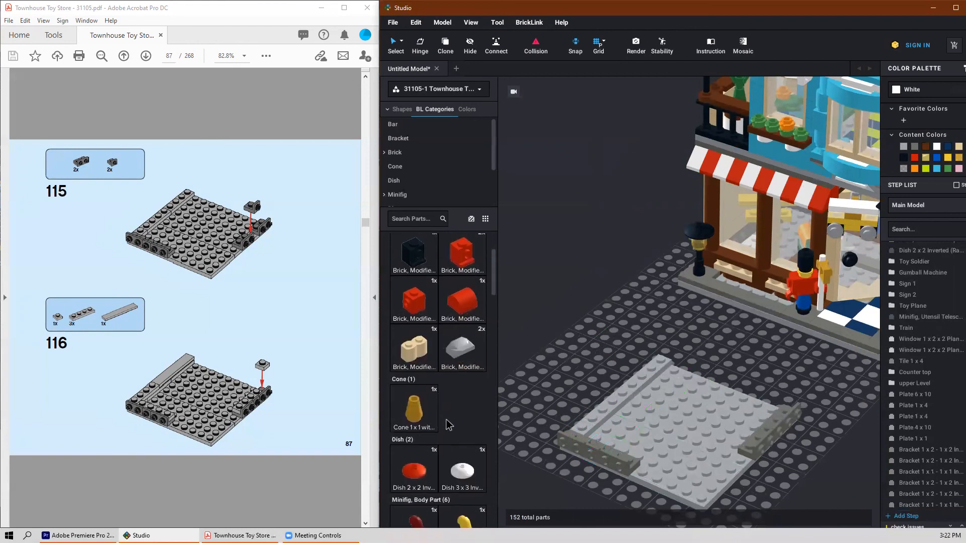
{"action": "scroll", "coordinate": [436, 428], "scroll_direction": "down", "scroll_amount": 4}
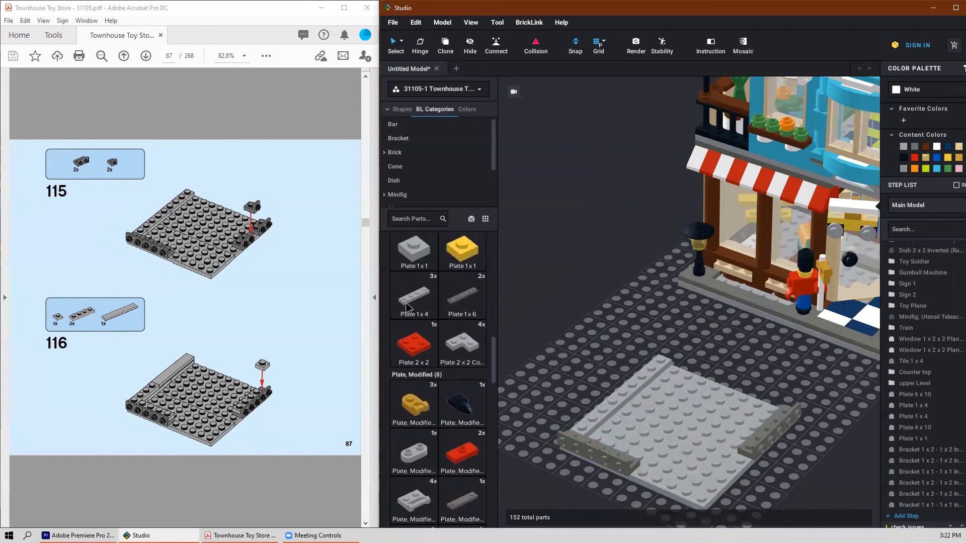
{"action": "left_click_drag", "start_coordinate": [414, 297], "coordinate": [615, 452]}
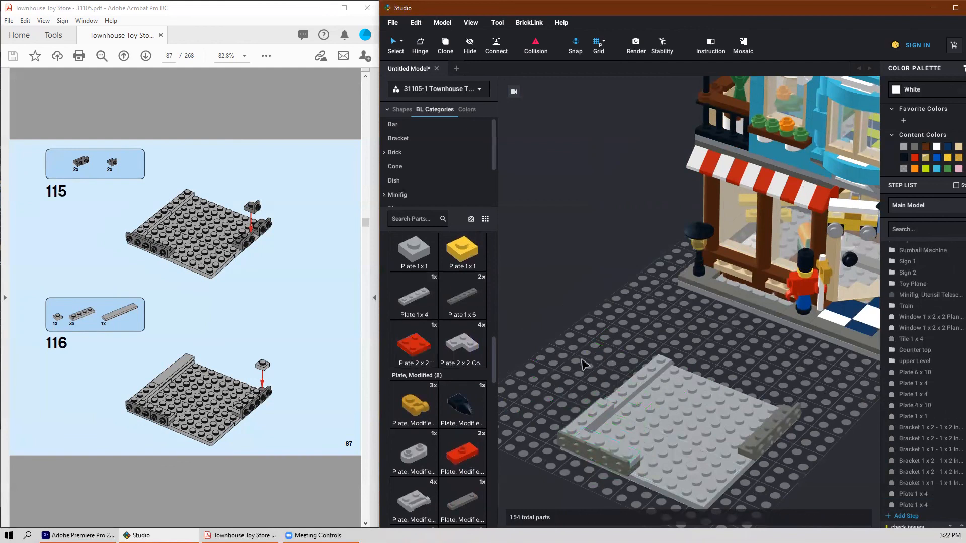
Step: Cover the bracket row nearest the building with a light bluish gray 1 x 4 plate and a 1 x 1 plate at its corner end
{"action": "scroll", "coordinate": [451, 379], "scroll_direction": "down", "scroll_amount": 2}
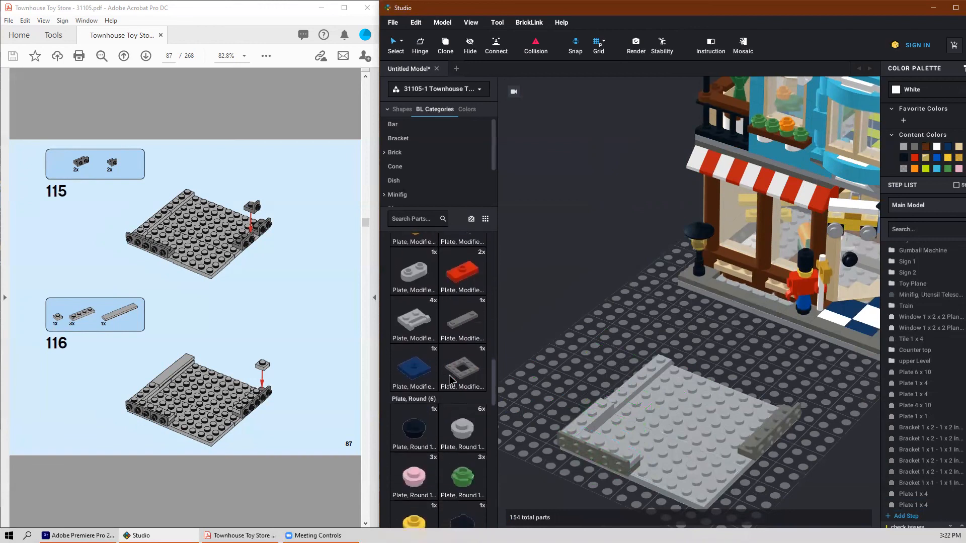
{"action": "scroll", "coordinate": [471, 349], "scroll_direction": "up", "scroll_amount": 3}
{"action": "left_click_drag", "start_coordinate": [414, 325], "coordinate": [770, 435]}
{"action": "left_click", "coordinate": [771, 435]}
{"action": "key", "text": "Escape"}
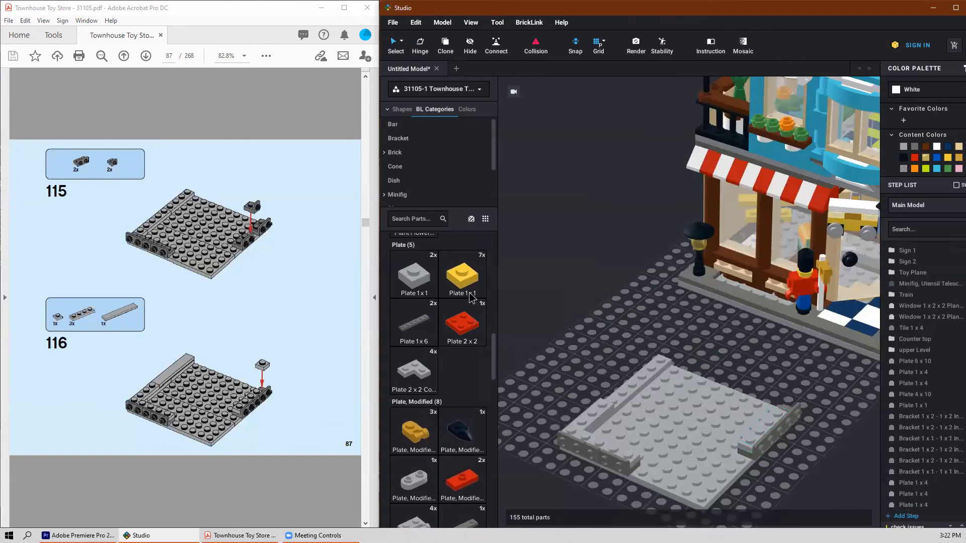
{"action": "left_click_drag", "start_coordinate": [414, 276], "coordinate": [777, 407]}
{"action": "left_click", "coordinate": [791, 408]}
{"action": "key", "text": "Escape"}
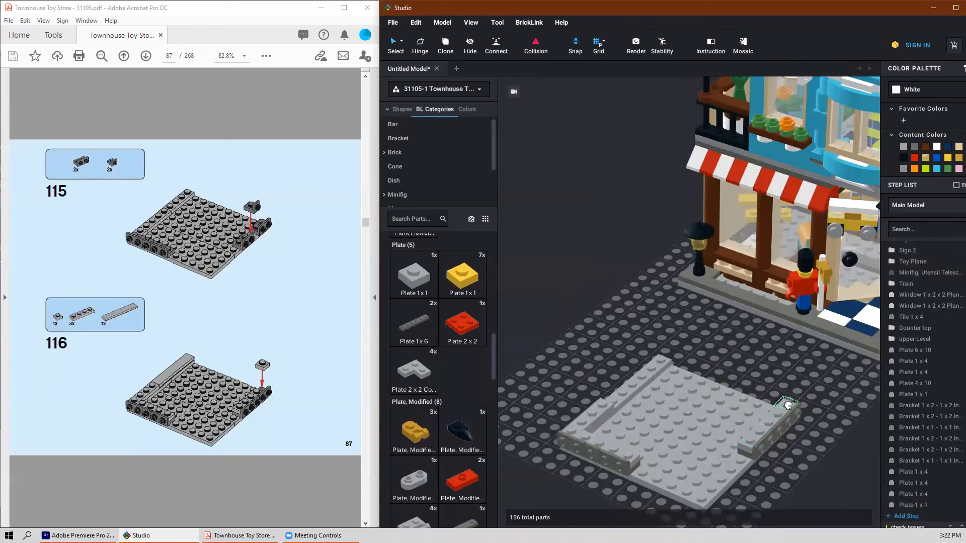
Step: Place a light bluish gray 1 x 6 tile along the rest of the roof base's edge strip and advance the instructions to step 117
{"action": "scroll", "coordinate": [449, 369], "scroll_direction": "down", "scroll_amount": 1}
{"action": "scroll", "coordinate": [450, 372], "scroll_direction": "down", "scroll_amount": 10}
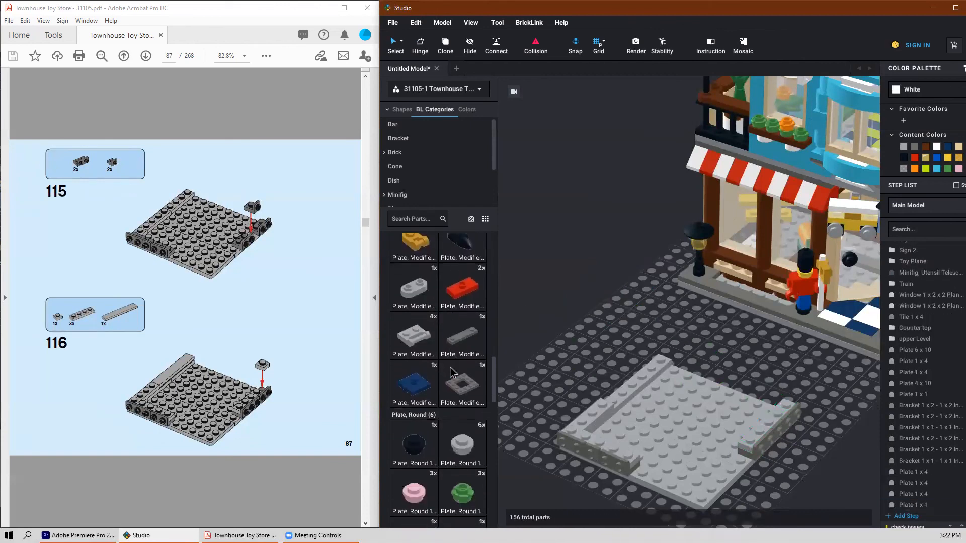
{"action": "scroll", "coordinate": [455, 387], "scroll_direction": "down", "scroll_amount": 8}
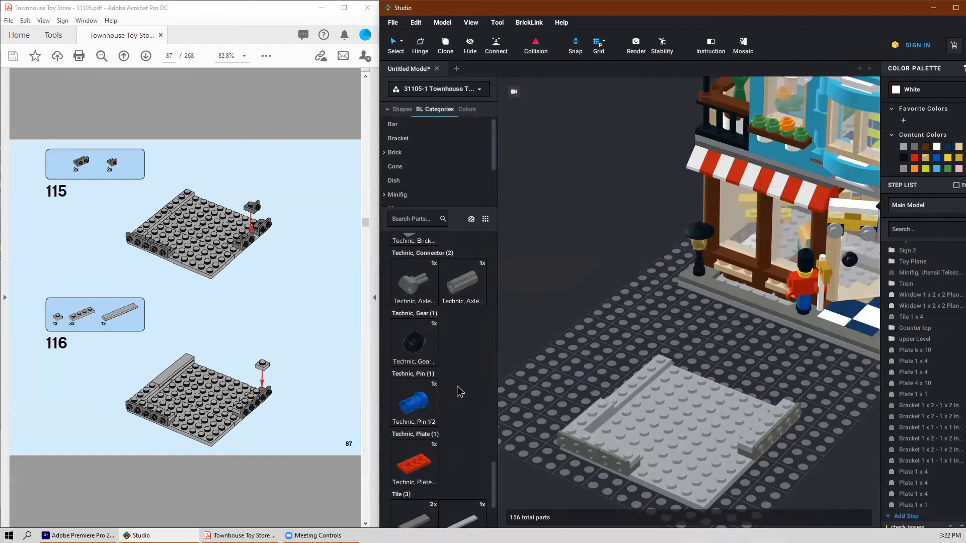
{"action": "left_click_drag", "start_coordinate": [414, 302], "coordinate": [640, 371]}
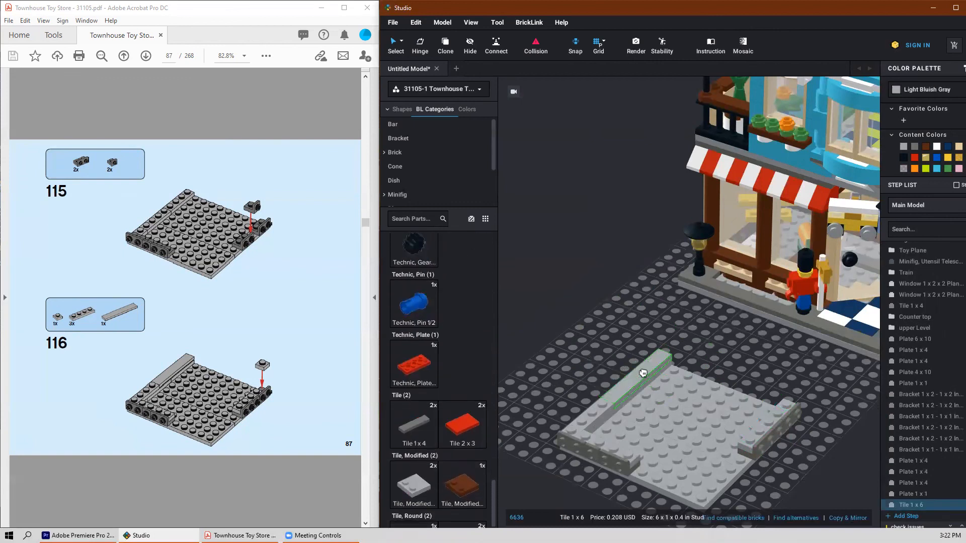
{"action": "left_click", "coordinate": [643, 373]}
{"action": "key", "text": "Escape"}
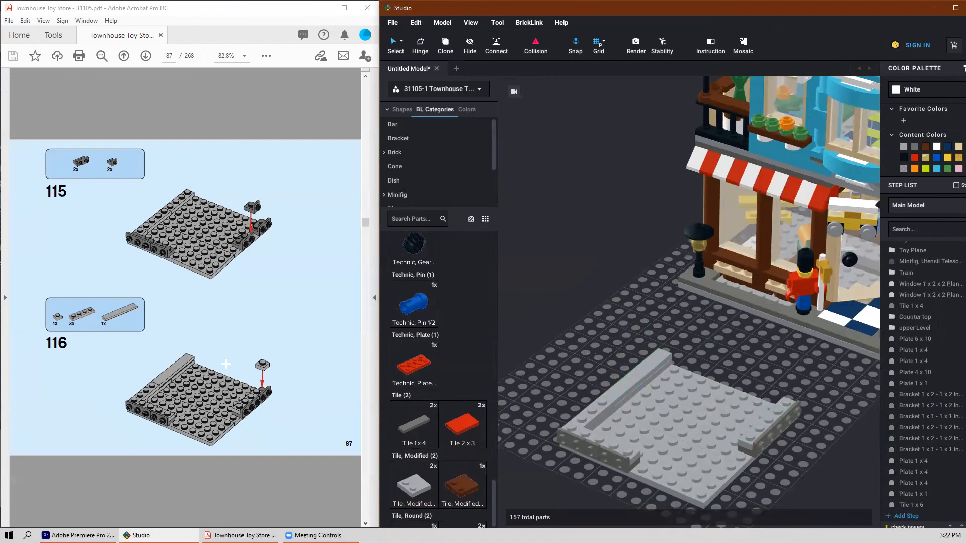
{"action": "scroll", "coordinate": [226, 364], "scroll_direction": "down", "scroll_amount": 1}
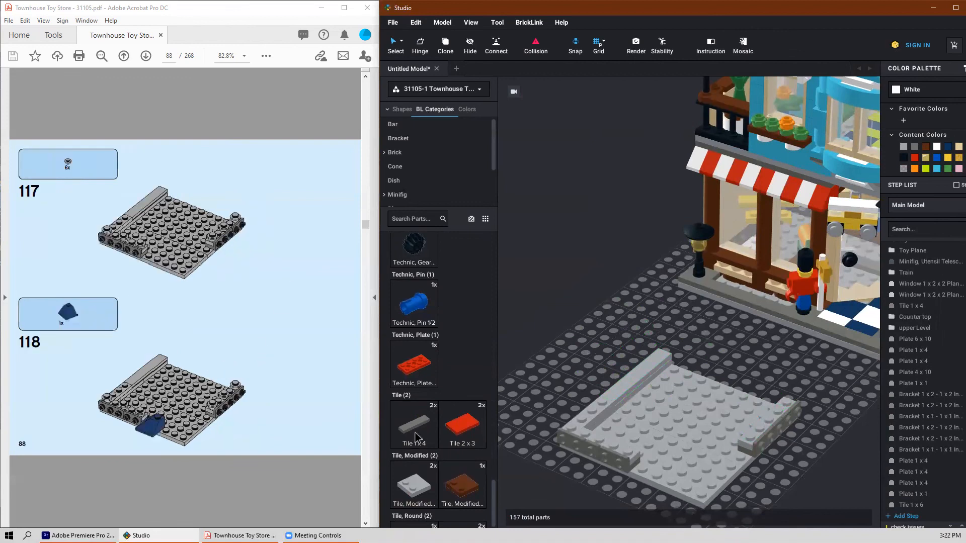
Step: Place six light bluish gray 1 x 1 round plates around the roof base's two bracketed edges as shown in step 117
{"action": "scroll", "coordinate": [427, 433], "scroll_direction": "down", "scroll_amount": 1}
{"action": "scroll", "coordinate": [427, 431], "scroll_direction": "up", "scroll_amount": 10}
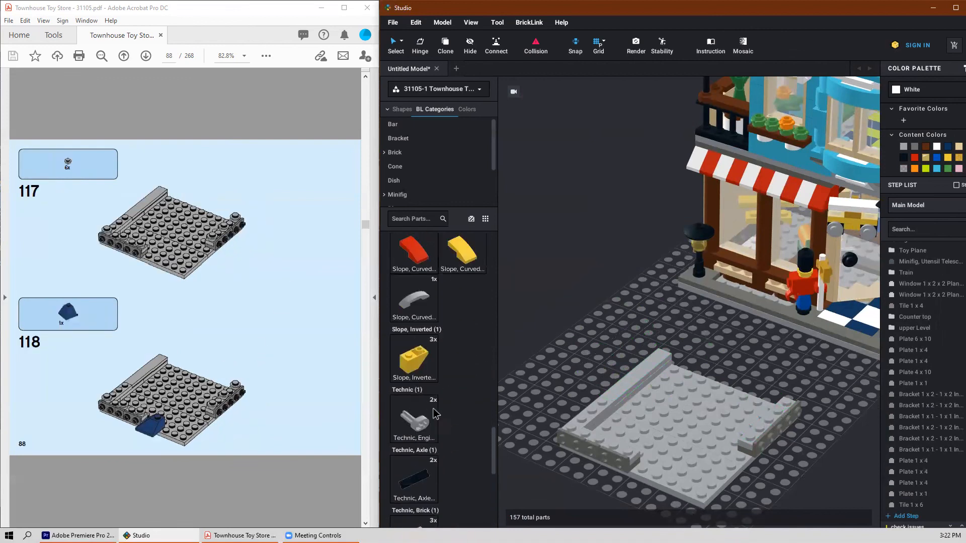
{"action": "scroll", "coordinate": [440, 409], "scroll_direction": "up", "scroll_amount": 1}
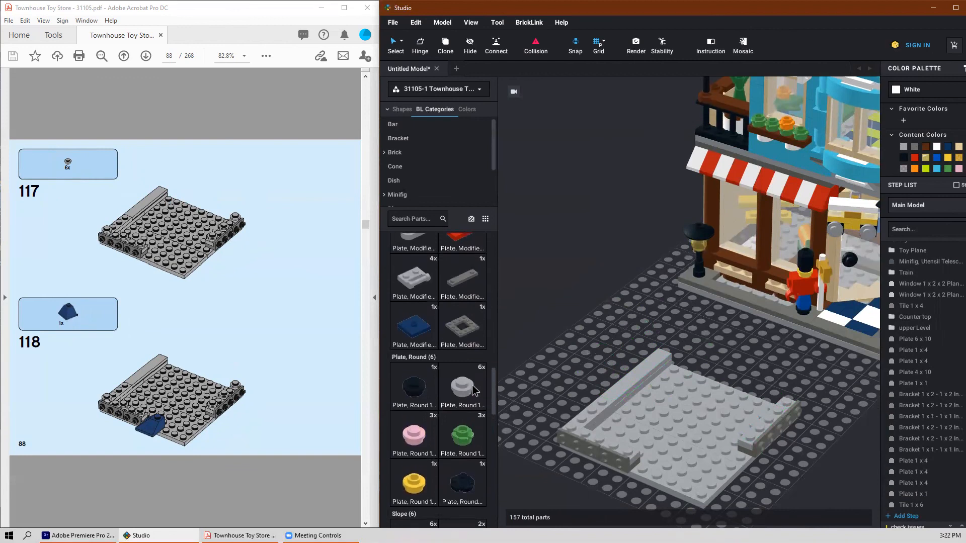
{"action": "left_click_drag", "start_coordinate": [462, 387], "coordinate": [647, 431]}
{"action": "key", "text": "ctrl+v"}
{"action": "left_click", "coordinate": [608, 437]}
{"action": "key", "text": "ctrl+v"}
{"action": "left_click", "coordinate": [631, 450]}
{"action": "key", "text": "ctrl+v"}
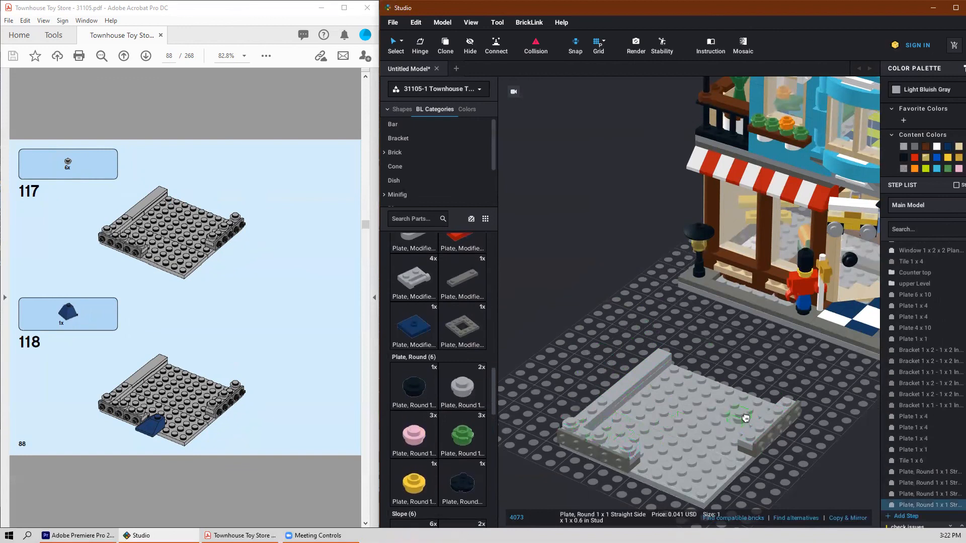
{"action": "left_click", "coordinate": [778, 410]}
{"action": "key", "text": "ctrl+v"}
{"action": "key", "text": "Escape"}
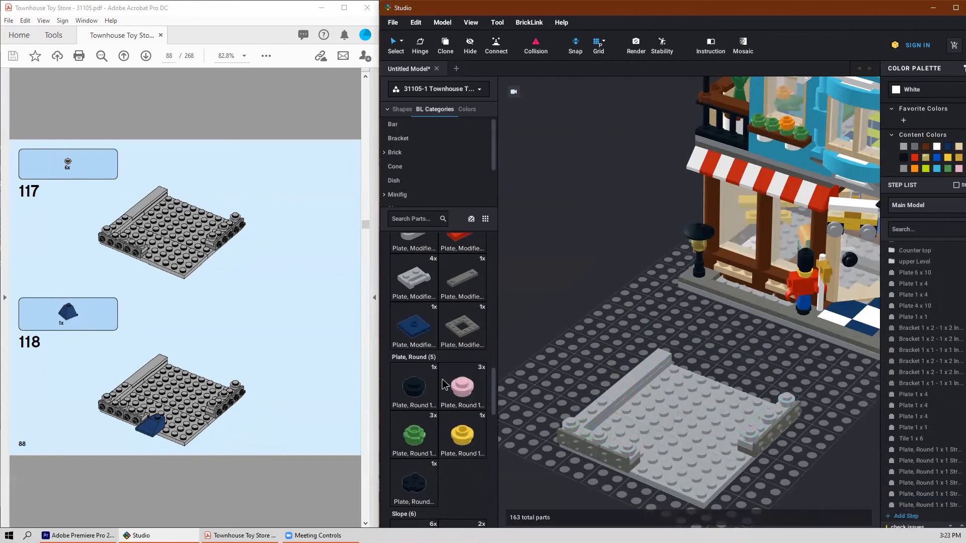
Step: Place a dark blue 2 x 2 double convex slope on the roof base's outer edge beside the longer bracket row
{"action": "scroll", "coordinate": [465, 306], "scroll_direction": "down", "scroll_amount": 6}
{"action": "left_click", "coordinate": [463, 301]}
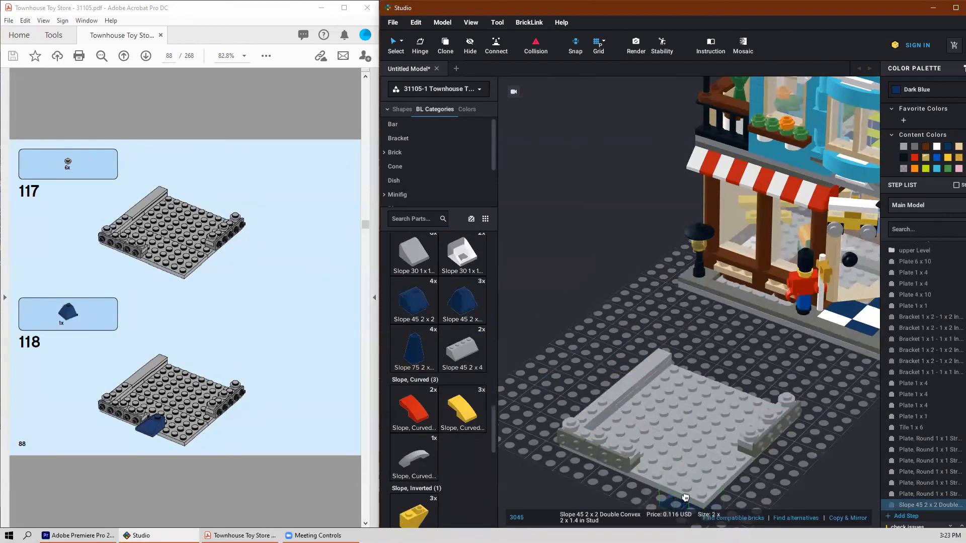
{"action": "left_click", "coordinate": [659, 461]}
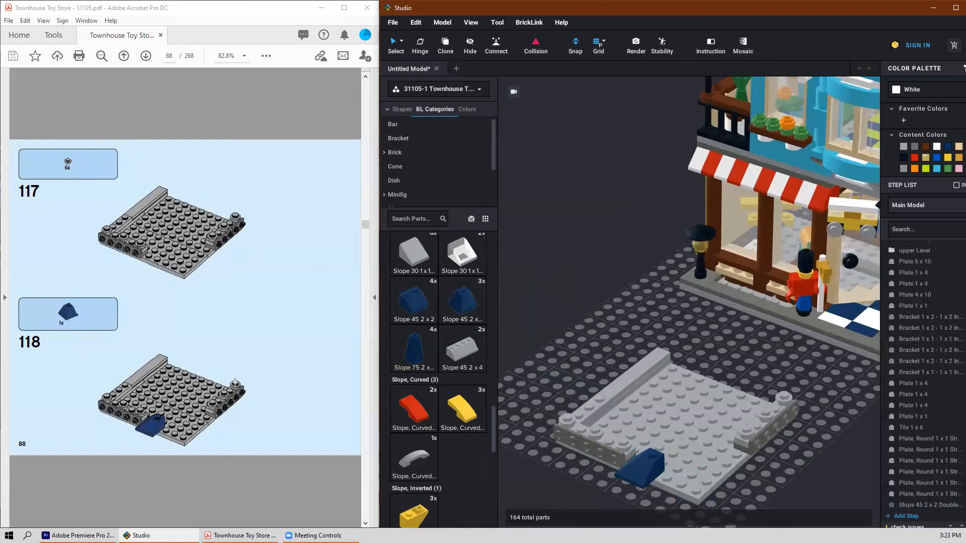
Step: Advance to step 119 and place two dark blue Slope 45 2 x 2 parts inward from the first dark blue slope, starting an L shape
{"action": "scroll", "coordinate": [235, 382], "scroll_direction": "down", "scroll_amount": 1}
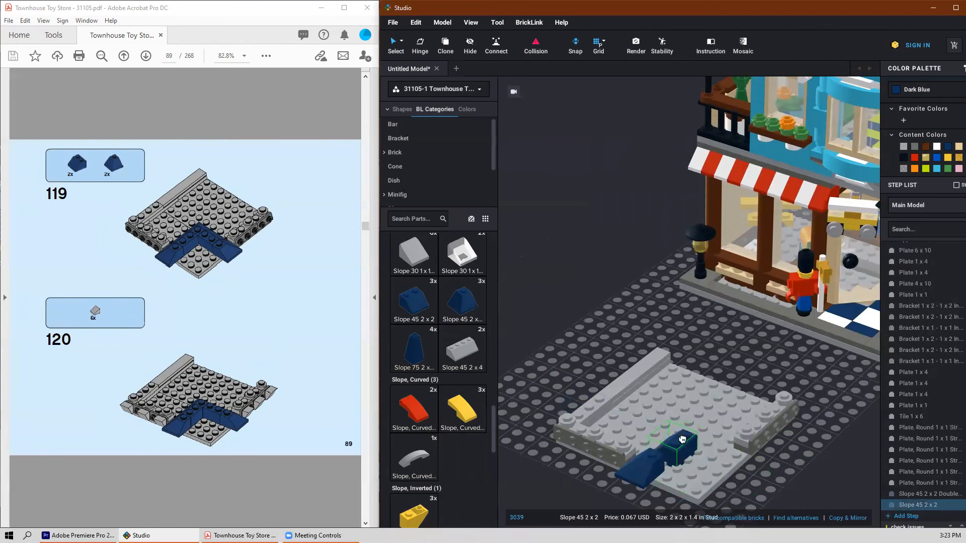
{"action": "right_click_drag", "start_coordinate": [679, 444], "coordinate": [646, 443]}
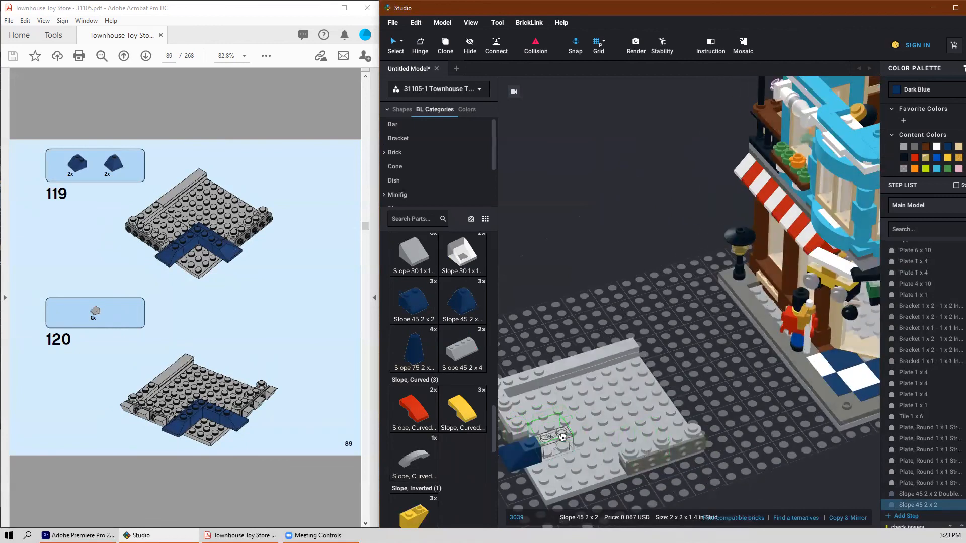
{"action": "left_click", "coordinate": [563, 437]}
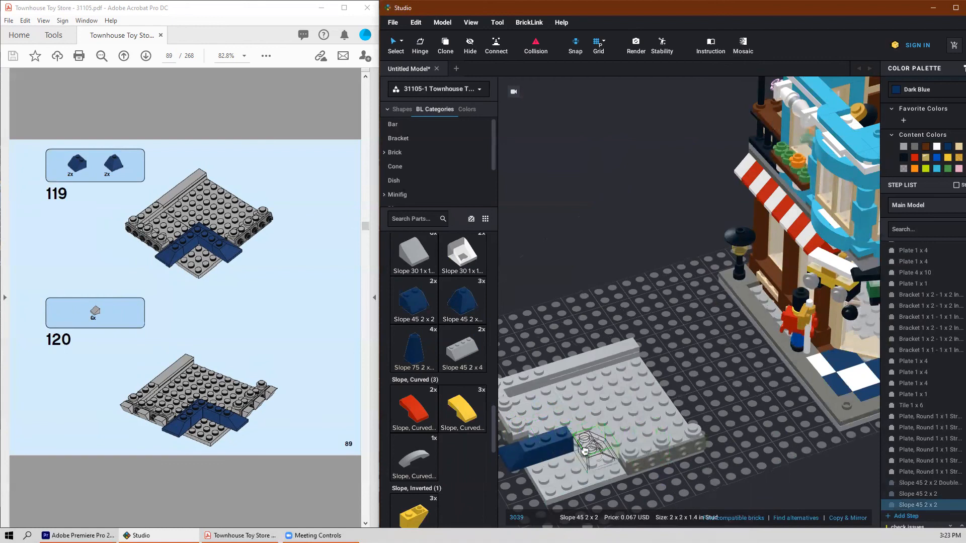
{"action": "left_click", "coordinate": [592, 451]}
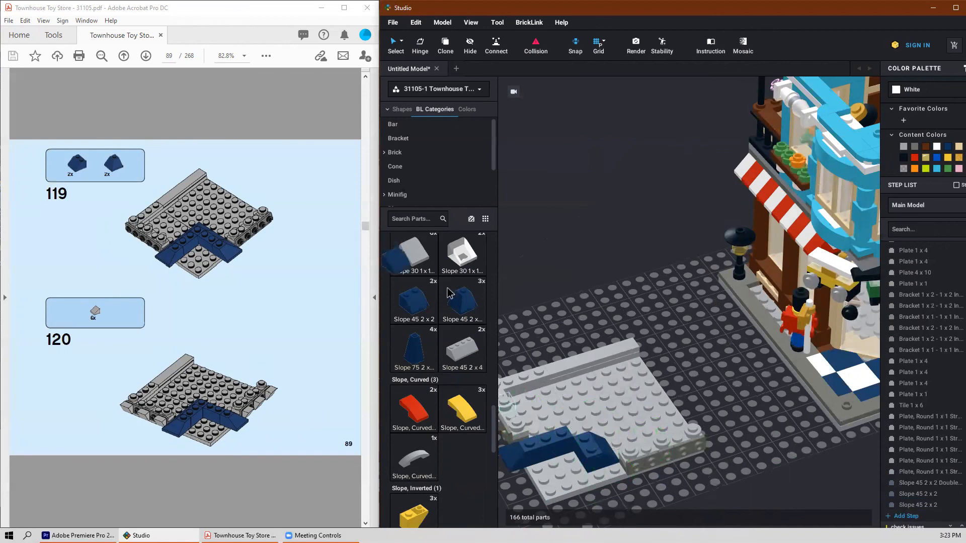
Step: Complete the L-shaped row of step 119 with two dark blue 2 x 2 double convex slopes and discard the extra copy
{"action": "left_click_drag", "start_coordinate": [449, 293], "coordinate": [603, 413]}
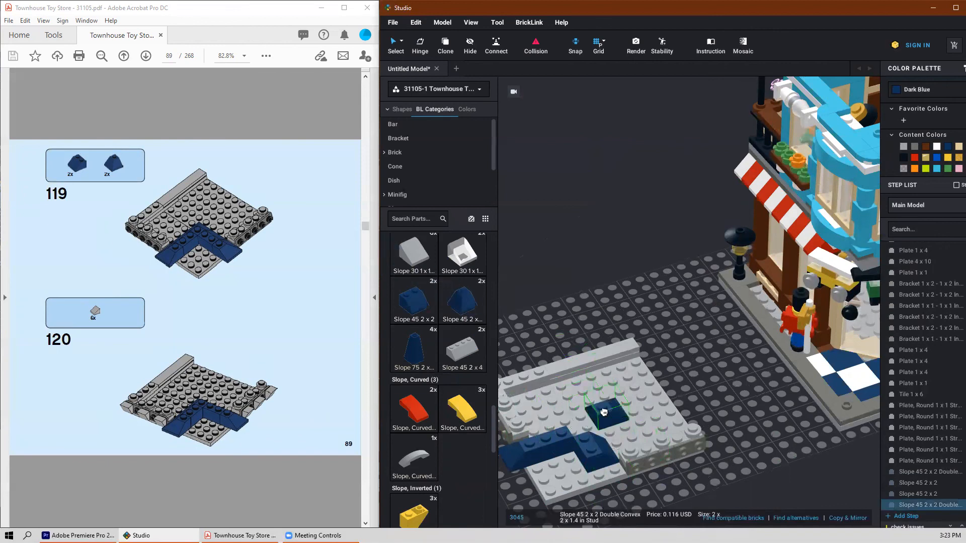
{"action": "right_click_drag", "start_coordinate": [576, 424], "coordinate": [596, 217]}
{"action": "right_click_drag", "start_coordinate": [657, 114], "coordinate": [702, 151]}
{"action": "scroll", "coordinate": [607, 425], "scroll_direction": "down", "scroll_amount": 3}
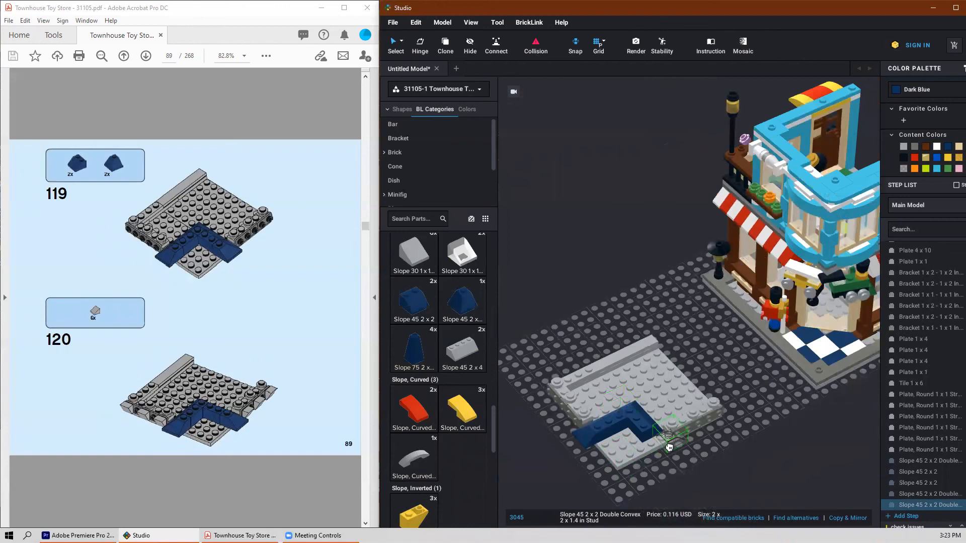
{"action": "left_click", "coordinate": [658, 442]}
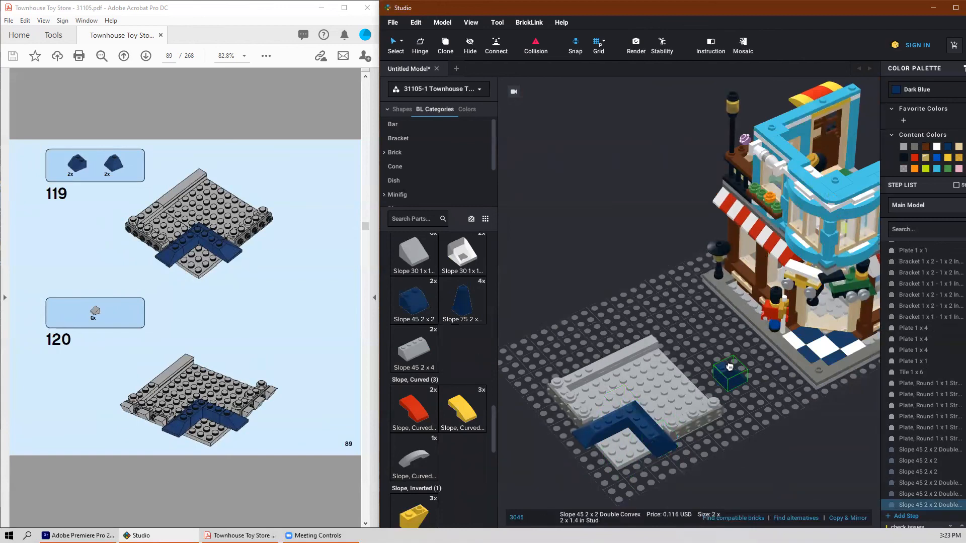
{"action": "mouse_move", "coordinate": [715, 391]}
{"action": "right_mouse_down"}
{"action": "mouse_move", "coordinate": [733, 356]}
{"action": "mouse_move", "coordinate": [726, 382]}
{"action": "right_mouse_up"}
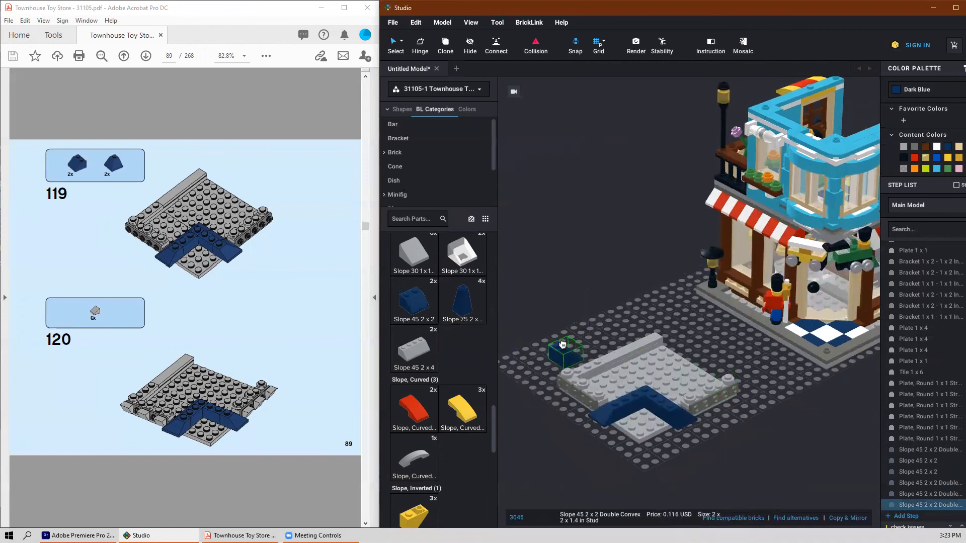
{"action": "scroll", "coordinate": [430, 391], "scroll_direction": "down", "scroll_amount": 1}
{"action": "scroll", "coordinate": [430, 392], "scroll_direction": "up", "scroll_amount": 5}
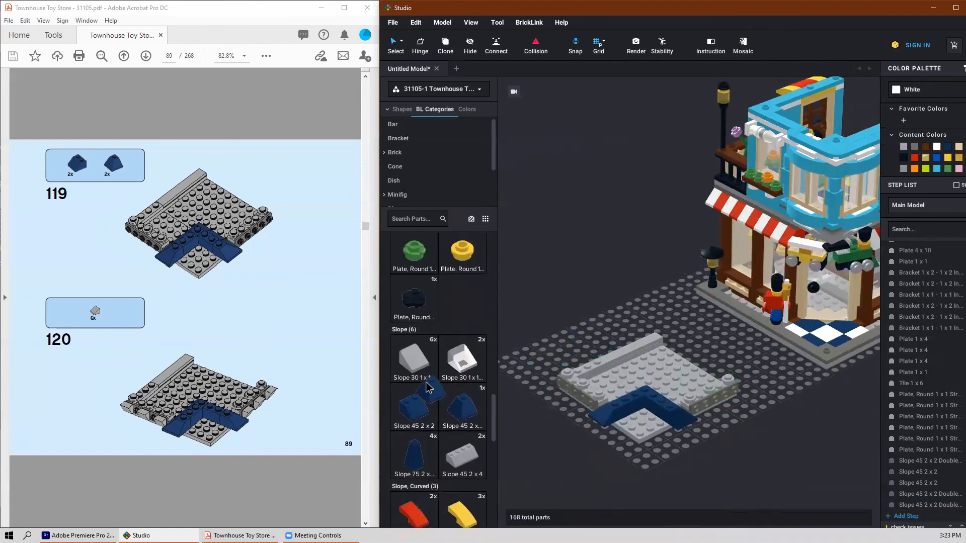
{"action": "left_click", "coordinate": [583, 269]}
{"action": "key", "text": "Delete"}
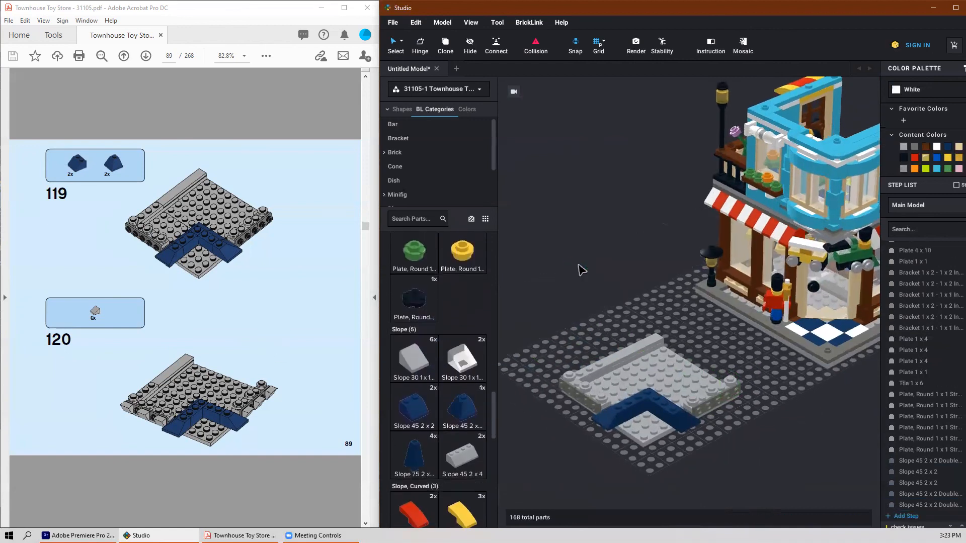
Step: Attach six light bluish gray Slope 30 1 x 1 x 2/3 parts to the sides of the roof base's two bracketed edges
{"action": "left_click", "coordinate": [412, 359]}
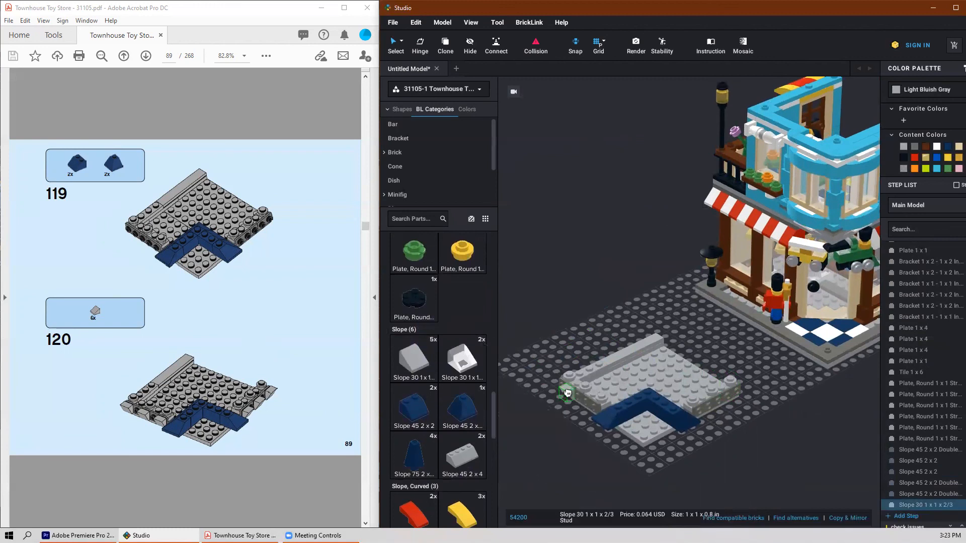
{"action": "left_click", "coordinate": [564, 392]}
{"action": "left_click", "coordinate": [584, 403]}
{"action": "left_click", "coordinate": [596, 409]}
{"action": "left_click", "coordinate": [702, 414]}
{"action": "left_click", "coordinate": [725, 408]}
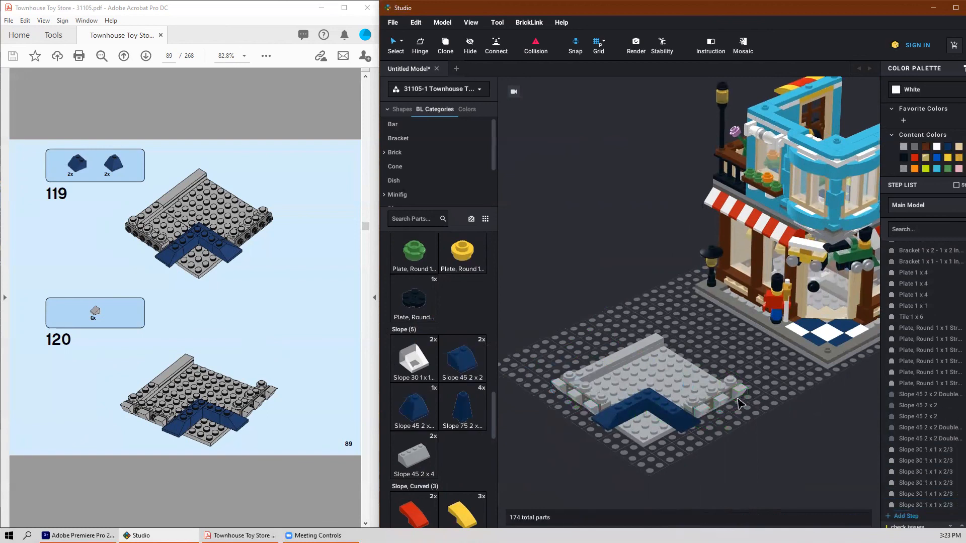
Step: Advance to step 121 and close the dark blue corner roof with two Slope 45 2 x 2 parts and one double convex slope at the outer corner
{"action": "scroll", "coordinate": [314, 473], "scroll_direction": "down", "scroll_amount": 2}
{"action": "scroll", "coordinate": [288, 461], "scroll_direction": "up", "scroll_amount": 1}
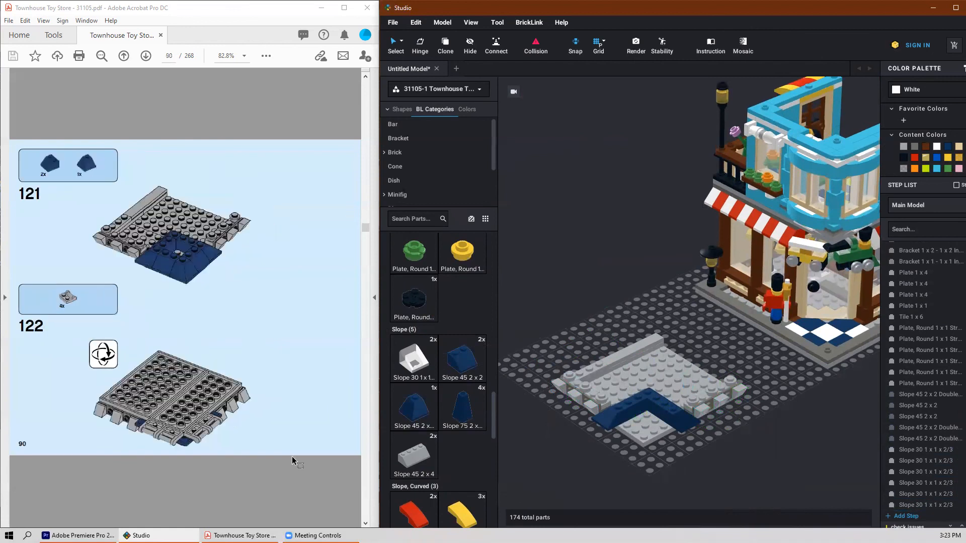
{"action": "left_click", "coordinate": [462, 363]}
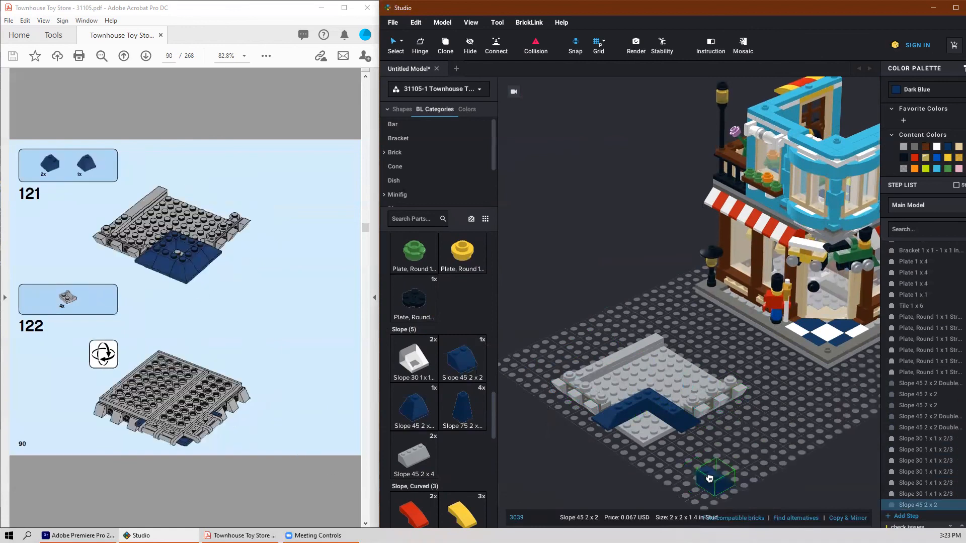
{"action": "left_click", "coordinate": [656, 424]}
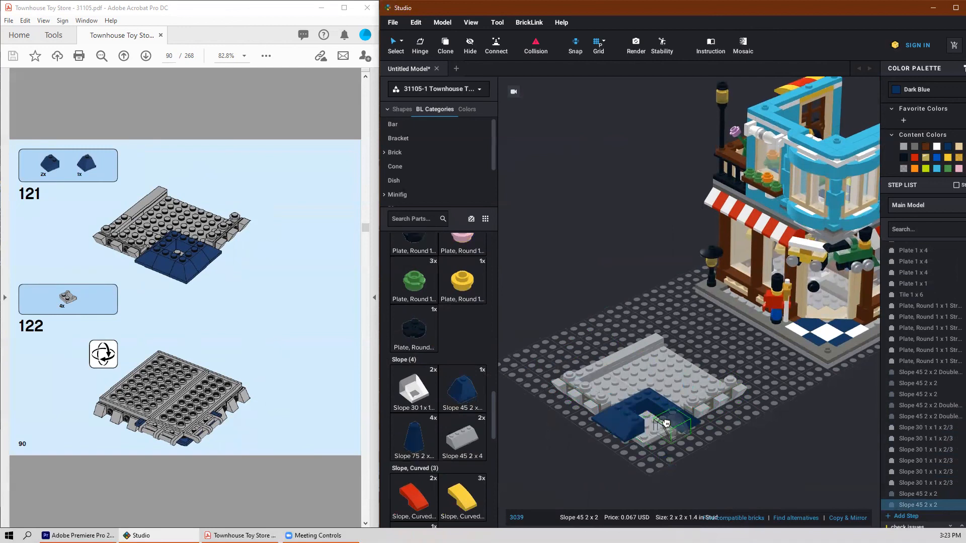
{"action": "key", "text": "Escape"}
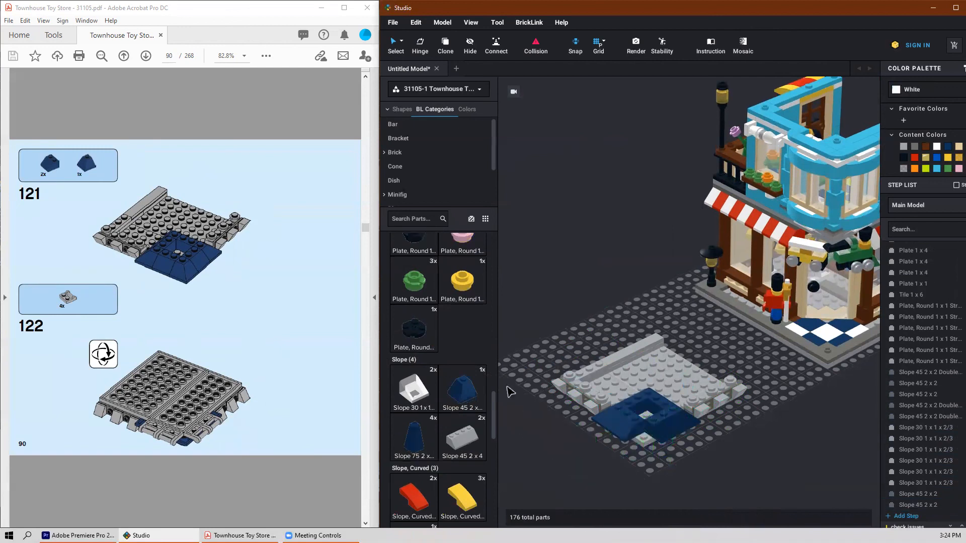
{"action": "left_click", "coordinate": [467, 389]}
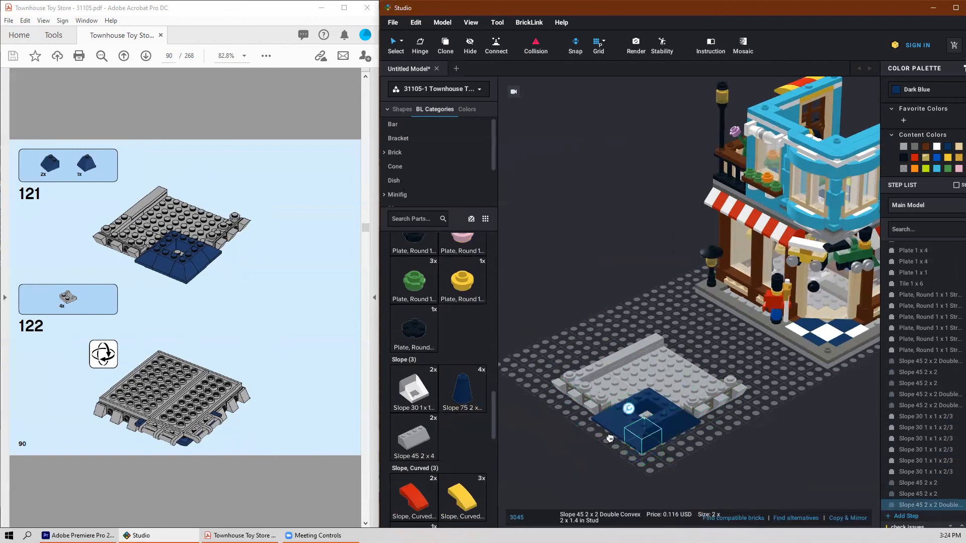
{"action": "left_click", "coordinate": [610, 438]}
Step: Attach four light bluish gray 1 x 2 modified plates with handles under the dark blue slopes, two along each outer edge of the roof base
{"action": "right_click_drag", "start_coordinate": [607, 458], "coordinate": [498, 398]}
{"action": "scroll", "coordinate": [440, 416], "scroll_direction": "up", "scroll_amount": 2}
{"action": "scroll", "coordinate": [440, 415], "scroll_direction": "up", "scroll_amount": 10}
{"action": "scroll", "coordinate": [440, 404], "scroll_direction": "up", "scroll_amount": 6}
{"action": "scroll", "coordinate": [453, 418], "scroll_direction": "down", "scroll_amount": 8}
{"action": "scroll", "coordinate": [470, 429], "scroll_direction": "down", "scroll_amount": 8}
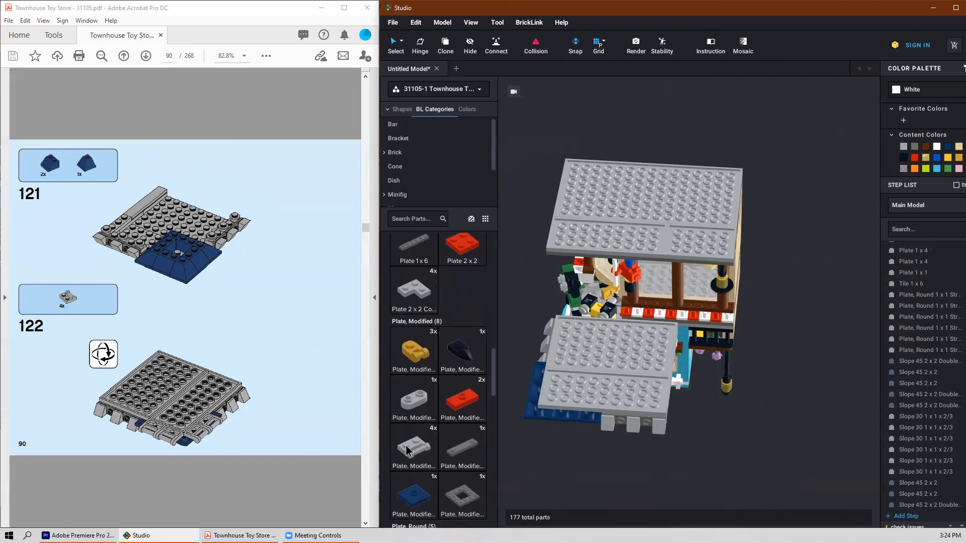
{"action": "left_click", "coordinate": [408, 449]}
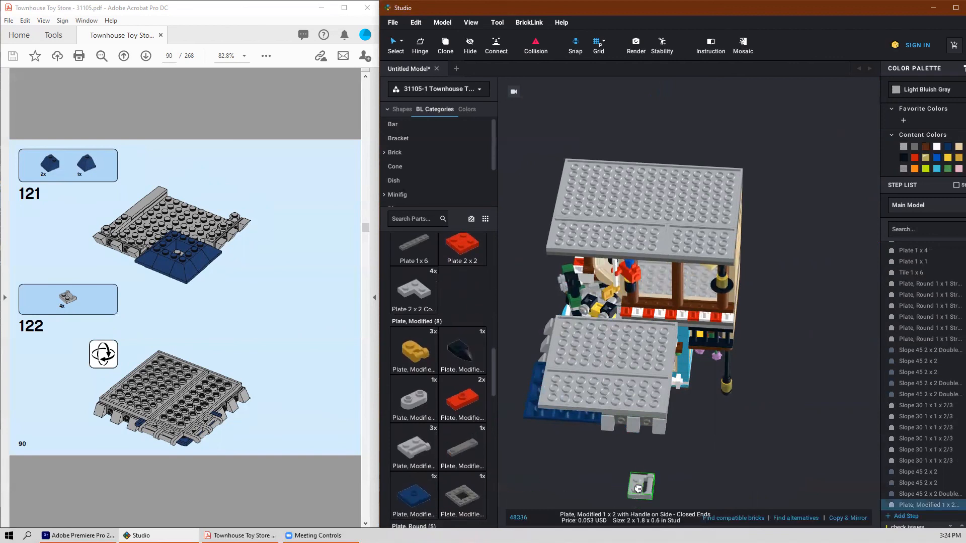
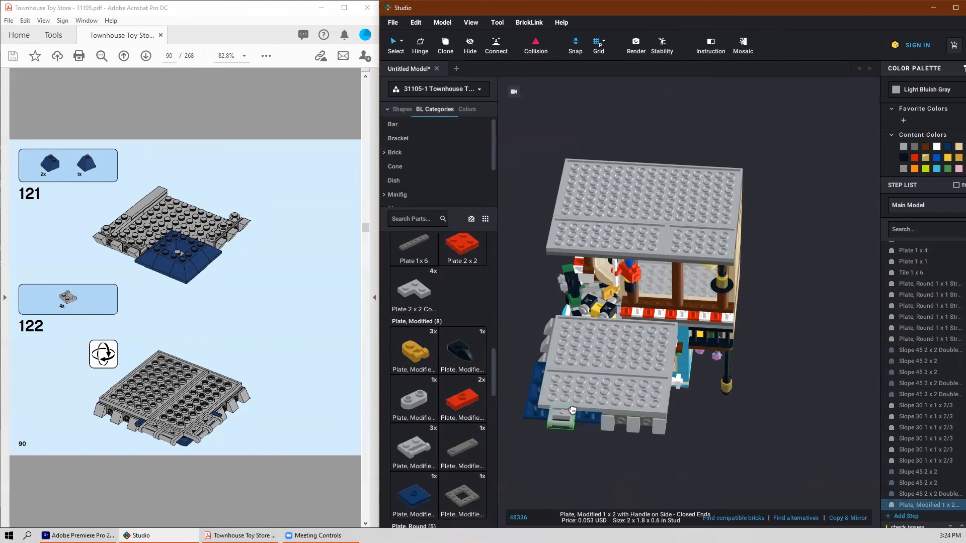
{"action": "left_click", "coordinate": [571, 421]}
{"action": "left_click", "coordinate": [553, 417]}
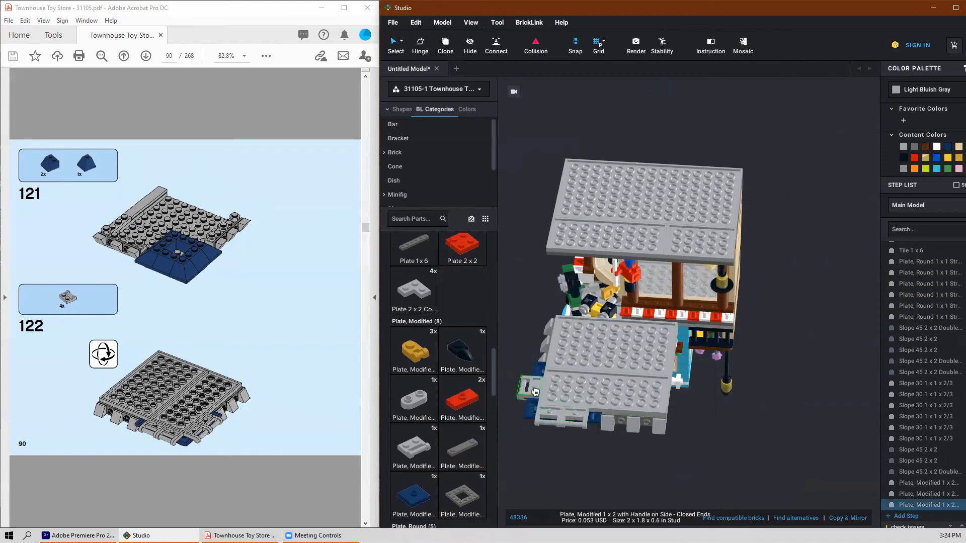
{"action": "left_click", "coordinate": [535, 392]}
{"action": "left_click", "coordinate": [536, 376]}
{"action": "right_click_drag", "start_coordinate": [542, 458], "coordinate": [546, 458]}
{"action": "key", "text": "Escape"}
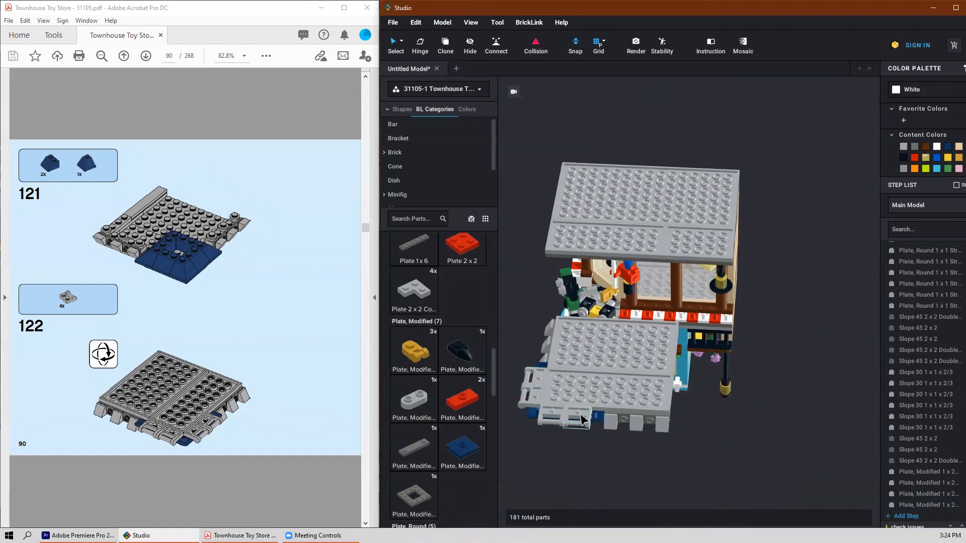
Step: Place three pearl gold 1 x 1 rounded plates with handle on the bars around the roof's tower corner, following instruction step 123
{"action": "scroll", "coordinate": [222, 404], "scroll_direction": "down", "scroll_amount": 1}
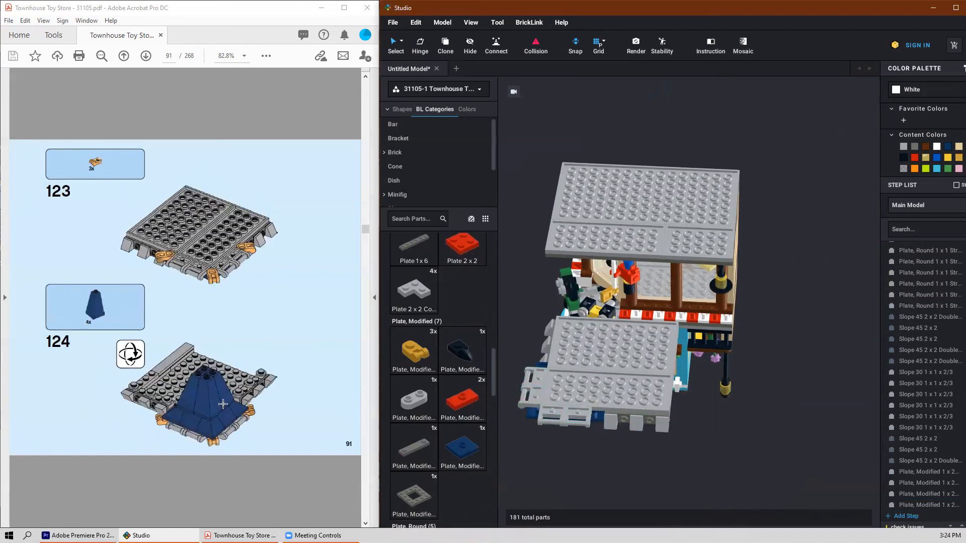
{"action": "left_click", "coordinate": [410, 352]}
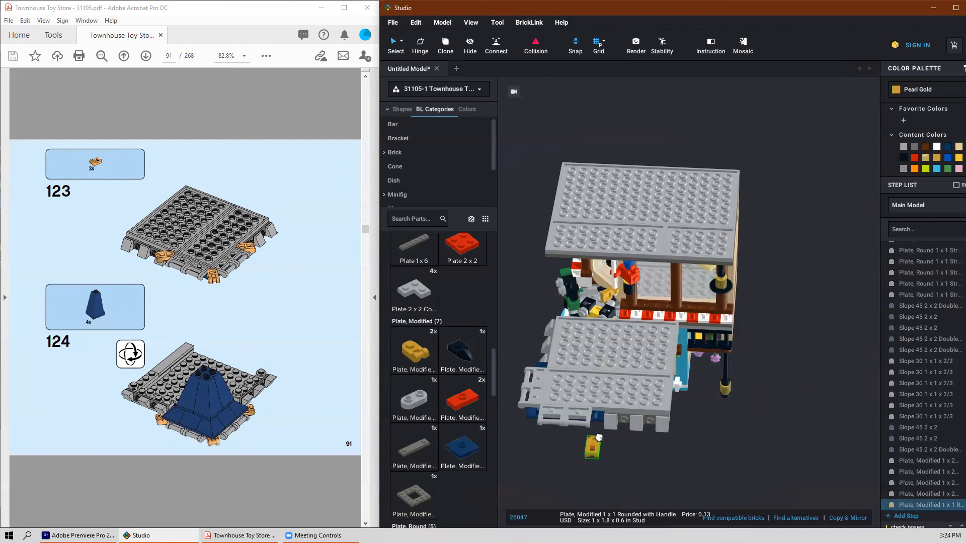
{"action": "left_click", "coordinate": [603, 419]}
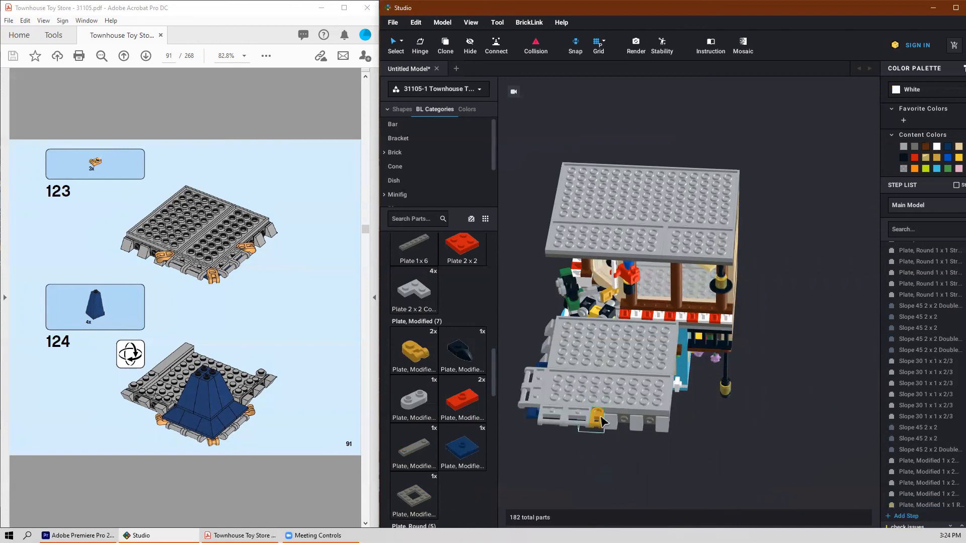
{"action": "left_click", "coordinate": [533, 347]}
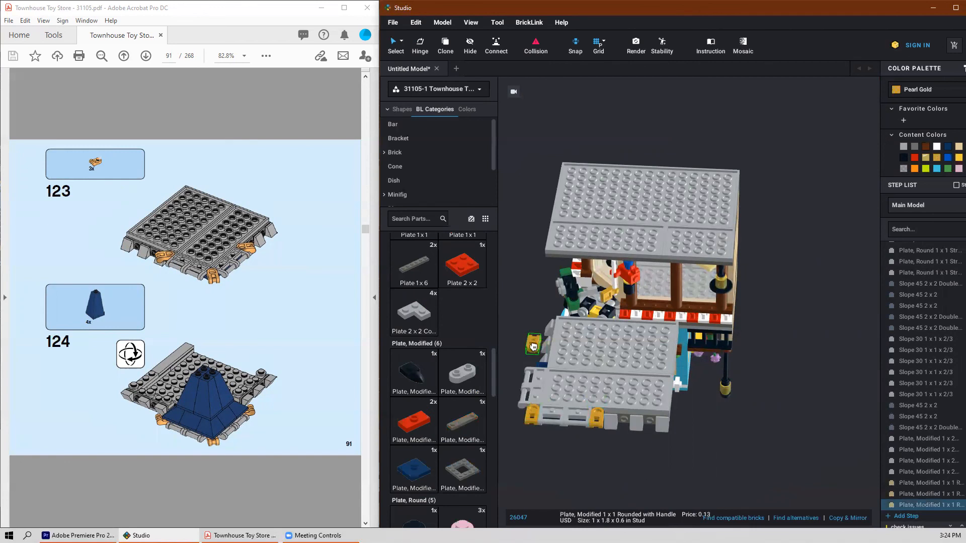
{"action": "scroll", "coordinate": [552, 449], "scroll_direction": "up", "scroll_amount": 1}
{"action": "key", "text": "Escape"}
Step: Rotate the three gold handle plates with Hinge so they angle outward from the roof's bars as in the instructions
{"action": "left_click", "coordinate": [584, 422]}
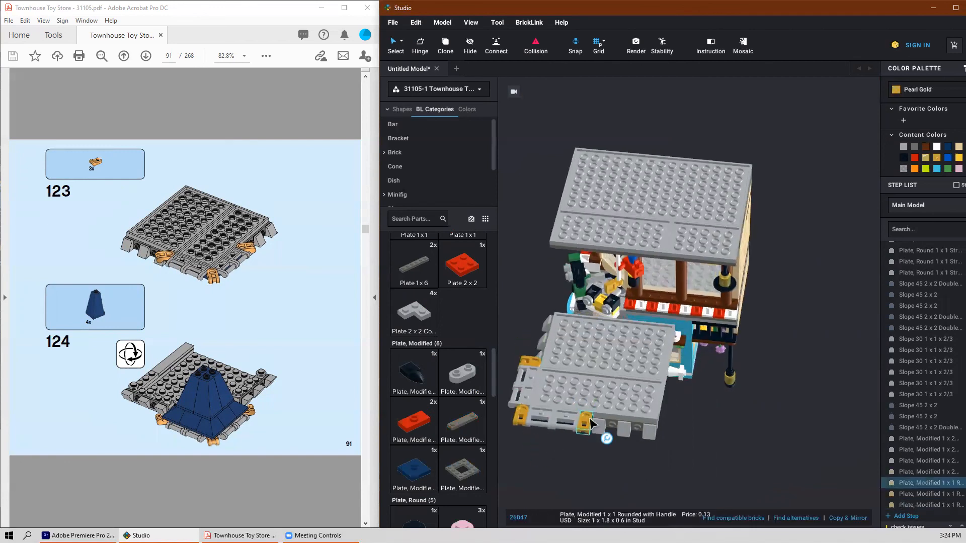
{"action": "scroll", "coordinate": [595, 419], "scroll_direction": "up", "scroll_amount": 5}
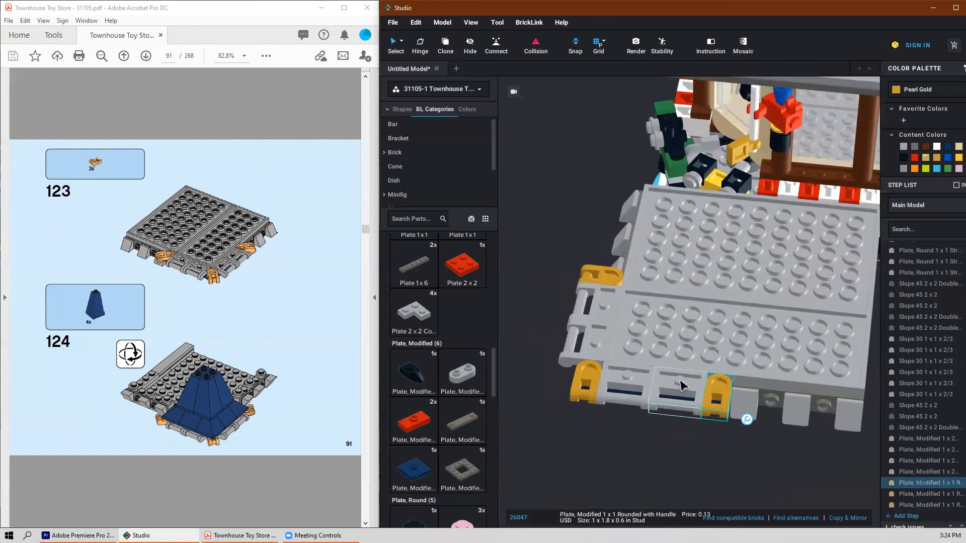
{"action": "key", "text": "h"}
{"action": "left_click_drag", "start_coordinate": [749, 393], "coordinate": [749, 370]}
{"action": "left_click", "coordinate": [579, 387]}
{"action": "left_click_drag", "start_coordinate": [618, 381], "coordinate": [652, 400]}
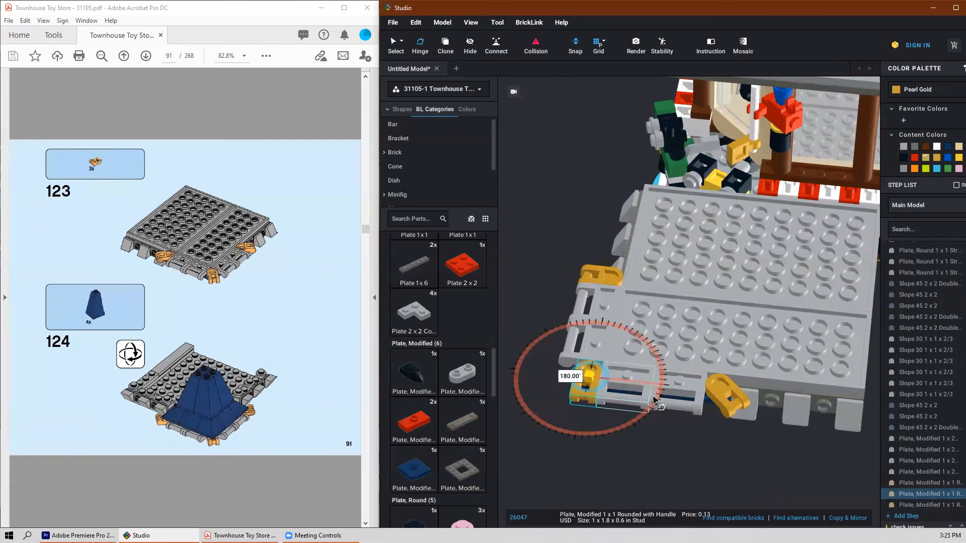
{"action": "left_click_drag", "start_coordinate": [645, 405], "coordinate": [619, 425]}
{"action": "left_click", "coordinate": [596, 274]}
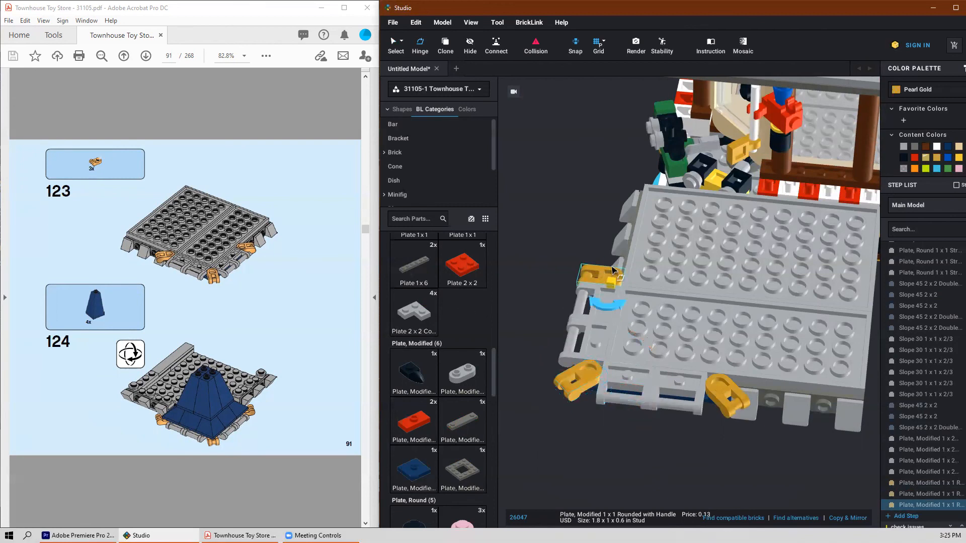
{"action": "left_click_drag", "start_coordinate": [616, 306], "coordinate": [605, 316]}
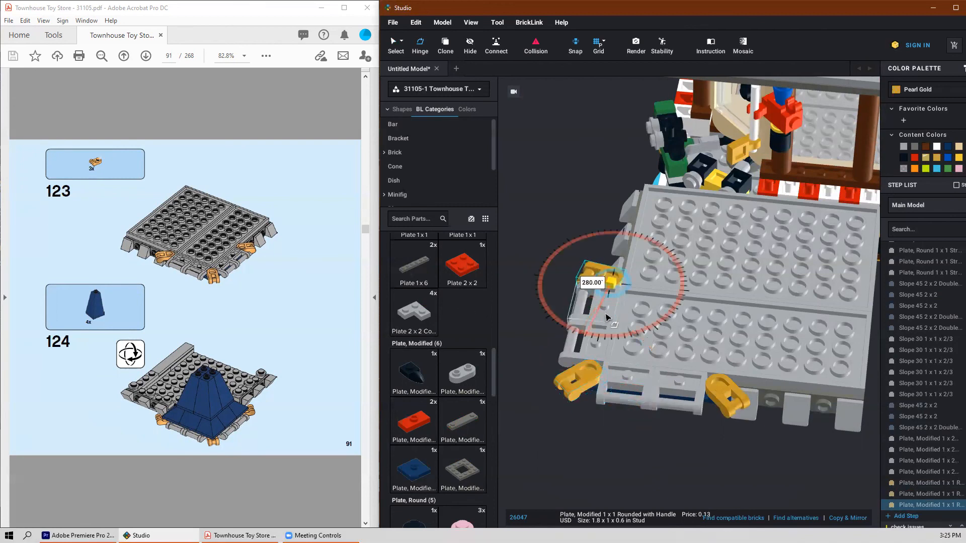
{"action": "left_click_drag", "start_coordinate": [595, 318], "coordinate": [576, 316]}
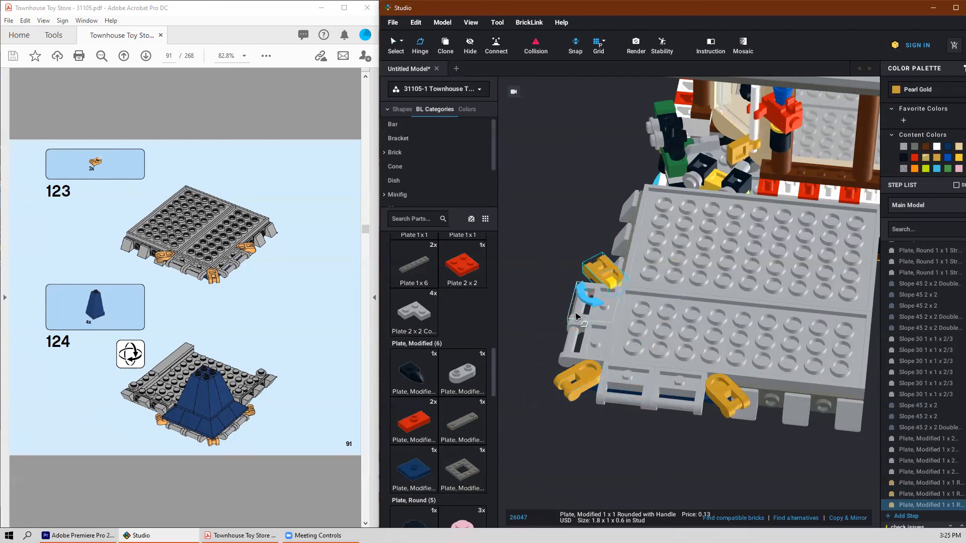
{"action": "left_click", "coordinate": [552, 291]}
Step: Place two dark blue Slope 75 2 x 2 x 3 Double Convex parts side by side on the roof's blue tower base
{"action": "right_click_drag", "start_coordinate": [552, 291], "coordinate": [586, 362]}
{"action": "mouse_move", "coordinate": [615, 449]}
{"action": "right_mouse_down"}
{"action": "mouse_move", "coordinate": [664, 470]}
{"action": "mouse_move", "coordinate": [582, 459]}
{"action": "mouse_move", "coordinate": [632, 473]}
{"action": "mouse_move", "coordinate": [622, 466]}
{"action": "right_mouse_up"}
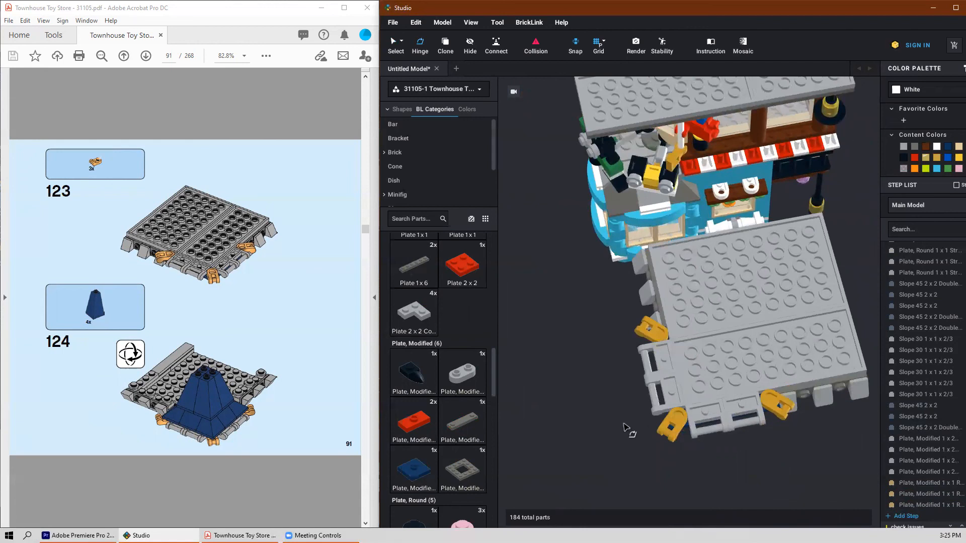
{"action": "right_click_drag", "start_coordinate": [668, 455], "coordinate": [740, 311]}
{"action": "scroll", "coordinate": [437, 401], "scroll_direction": "down", "scroll_amount": 8}
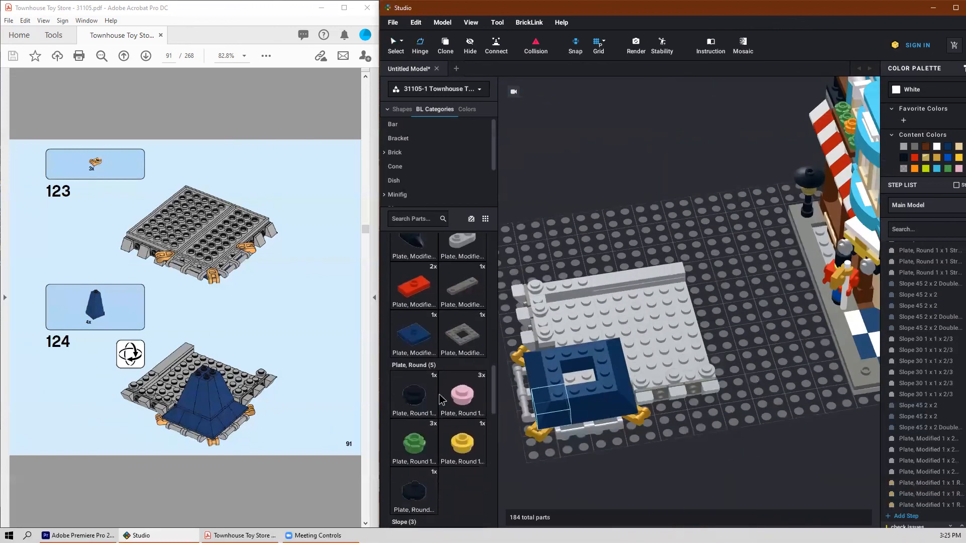
{"action": "scroll", "coordinate": [450, 389], "scroll_direction": "up", "scroll_amount": 1}
{"action": "left_click", "coordinate": [465, 327]}
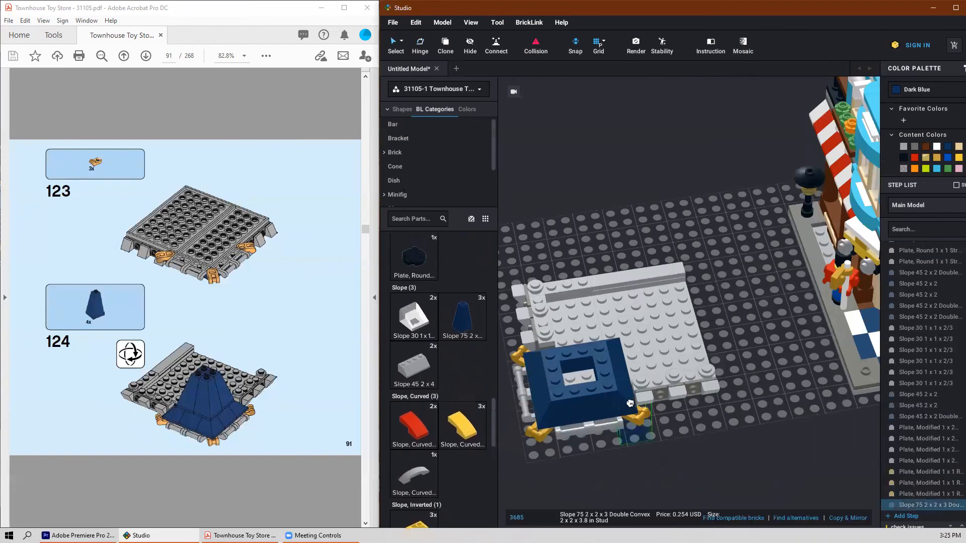
{"action": "left_click", "coordinate": [597, 345]}
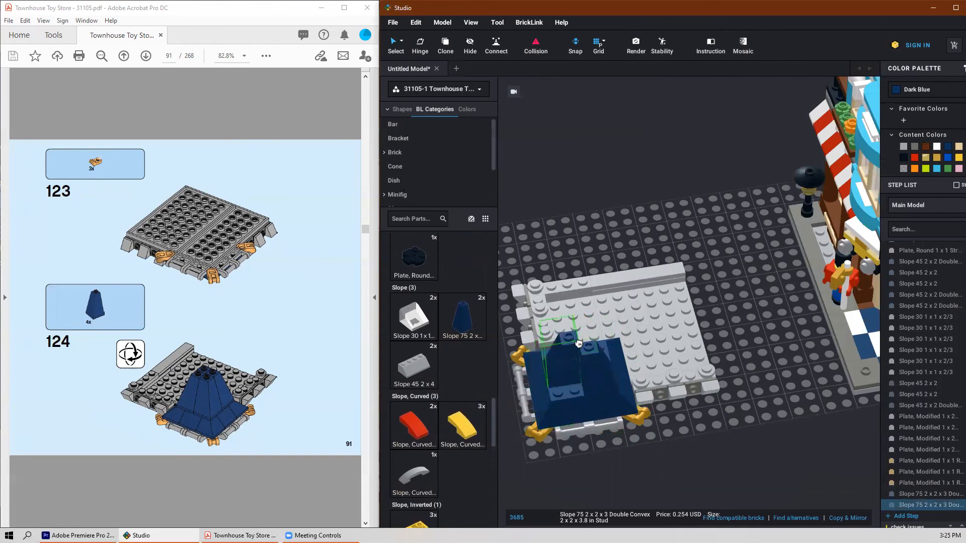
{"action": "left_click", "coordinate": [574, 362]}
{"action": "right_click_drag", "start_coordinate": [566, 335], "coordinate": [647, 372]}
{"action": "right_click_drag", "start_coordinate": [748, 445], "coordinate": [755, 443]}
{"action": "key", "text": "Escape"}
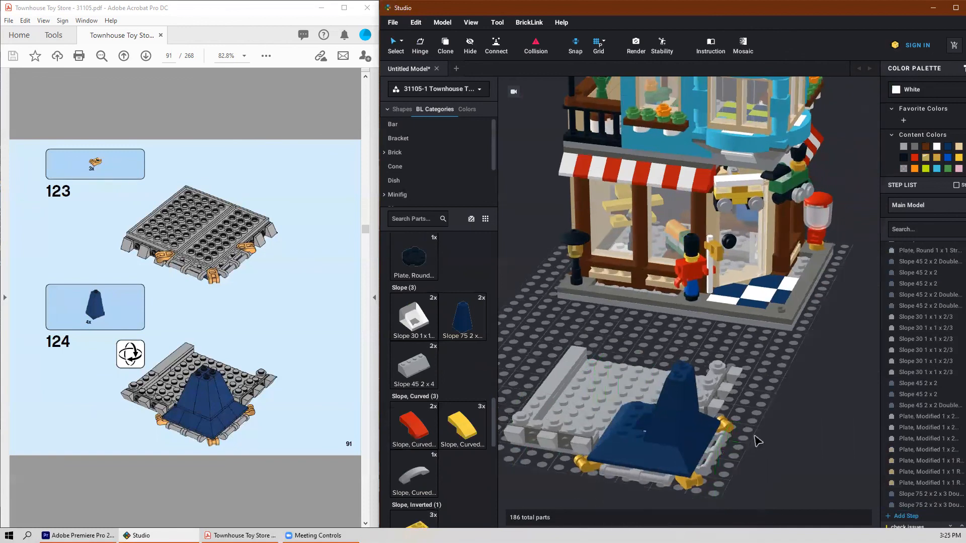
Step: Add a third dark blue Slope 75 2 x 2 x 3 Double Convex on the tower base beside the two placed slopes
{"action": "left_click", "coordinate": [684, 417]}
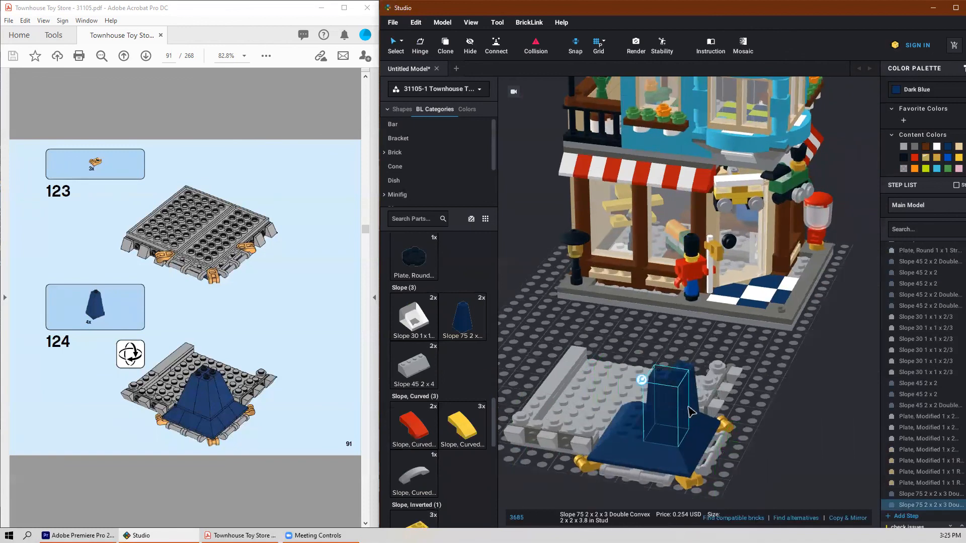
{"action": "left_click", "coordinate": [698, 406]}
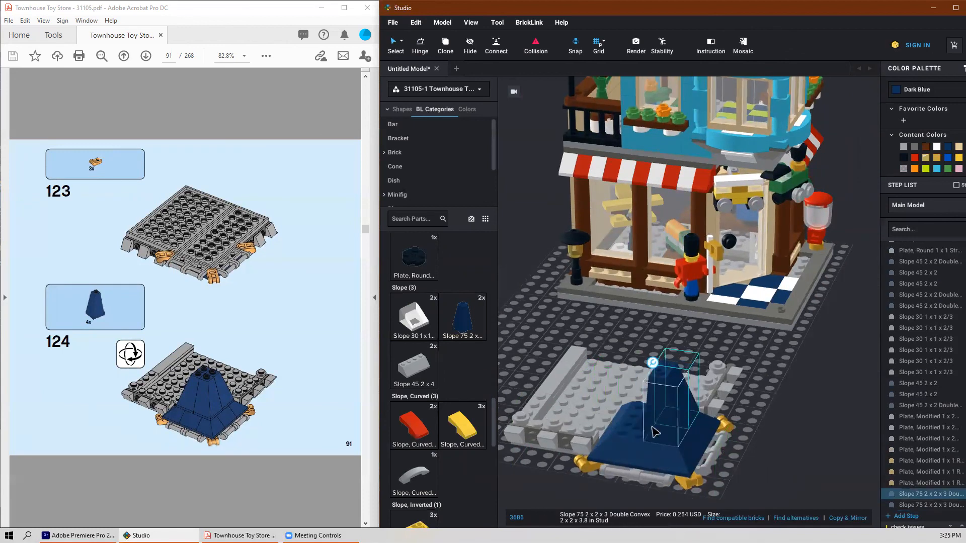
{"action": "left_click", "coordinate": [476, 323]}
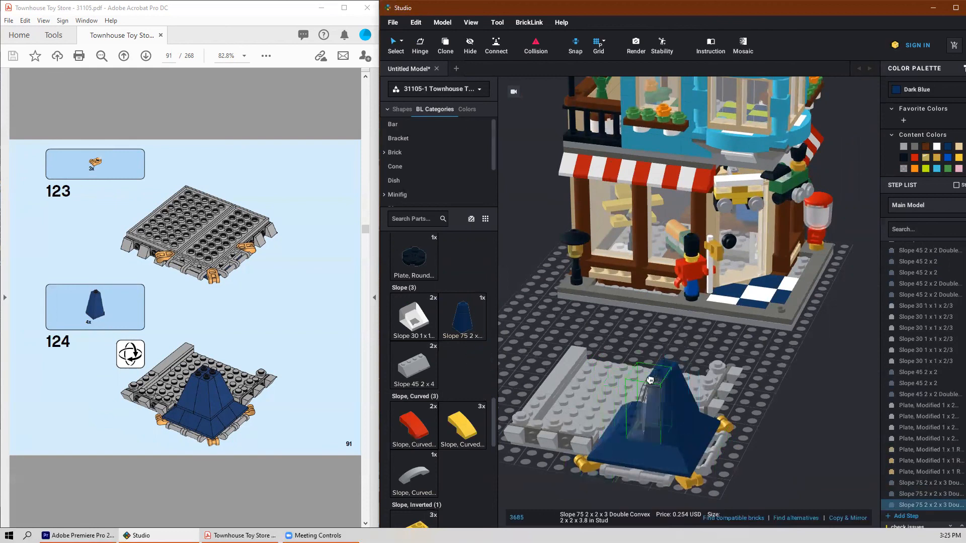
{"action": "left_click", "coordinate": [635, 385]}
{"action": "mouse_move", "coordinate": [754, 431]}
{"action": "right_mouse_down"}
{"action": "mouse_move", "coordinate": [767, 425]}
{"action": "mouse_move", "coordinate": [765, 436]}
{"action": "right_mouse_up"}
{"action": "key", "text": "Escape"}
Step: Complete the tower with the fourth dark blue Slope 75 2 x 2 x 3 Double Convex in the remaining corner
{"action": "scroll", "coordinate": [788, 443], "scroll_direction": "up", "scroll_amount": 3}
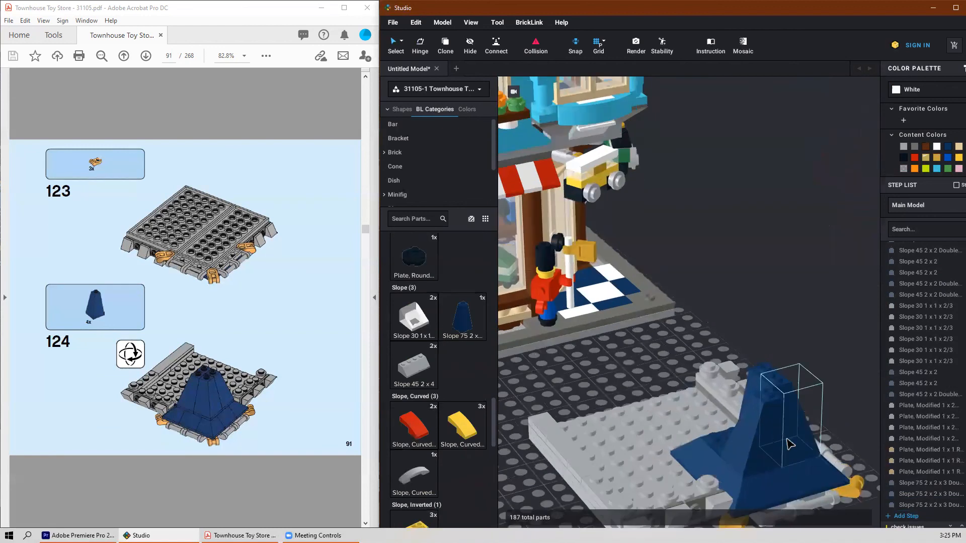
{"action": "left_click", "coordinate": [668, 398]}
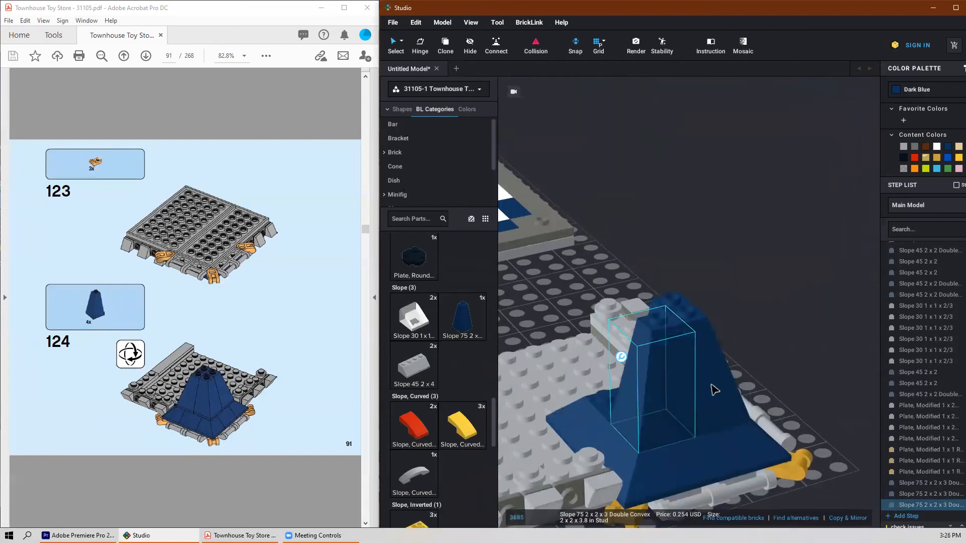
{"action": "left_click", "coordinate": [805, 338]}
{"action": "left_click", "coordinate": [457, 328]}
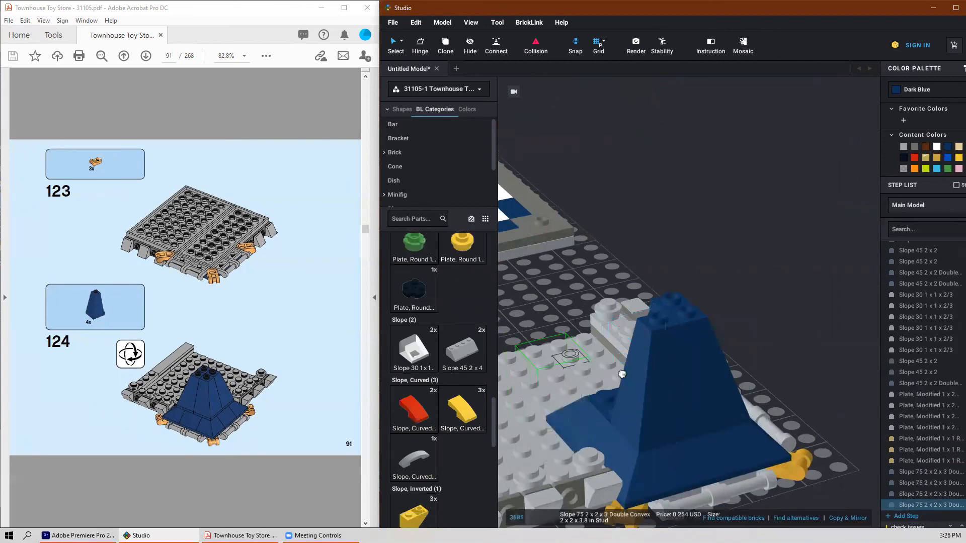
{"action": "right_click_drag", "start_coordinate": [622, 372], "coordinate": [696, 382]}
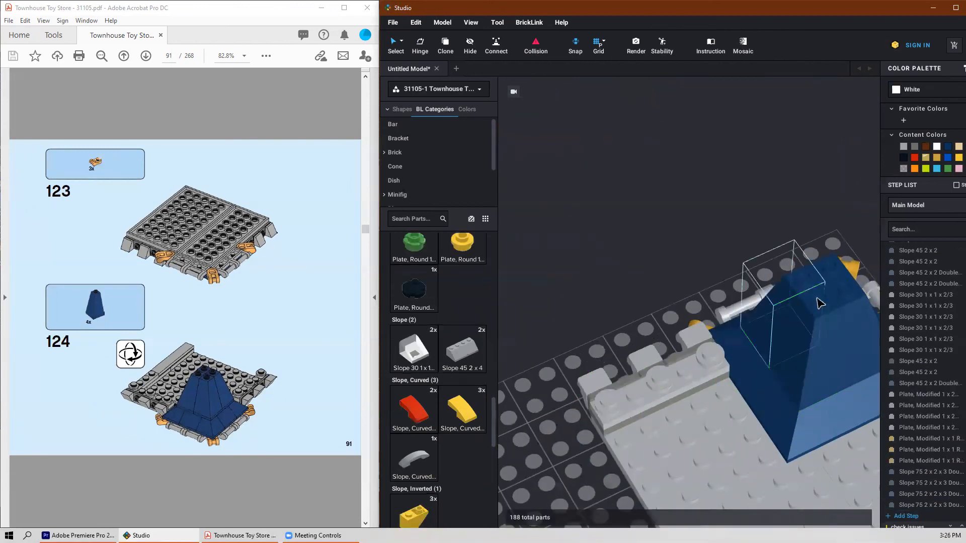
{"action": "left_click", "coordinate": [742, 214]}
{"action": "right_click_drag", "start_coordinate": [740, 198], "coordinate": [688, 229]}
{"action": "right_click_drag", "start_coordinate": [757, 350], "coordinate": [627, 294]}
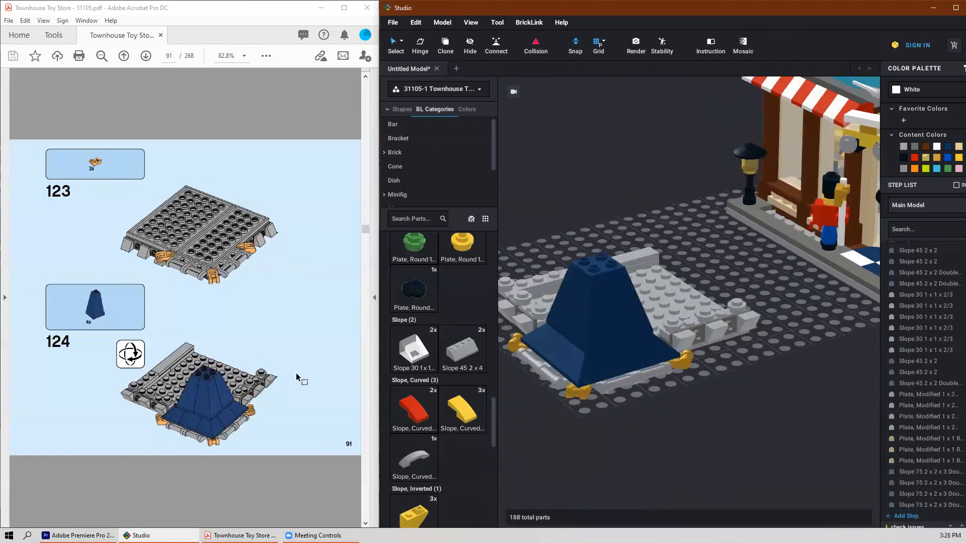
Step: Place the dark blue 2 x 2 jumper plate on top of the tower, following instruction step 125
{"action": "scroll", "coordinate": [298, 374], "scroll_direction": "down", "scroll_amount": 1}
{"action": "scroll", "coordinate": [455, 402], "scroll_direction": "up", "scroll_amount": 5}
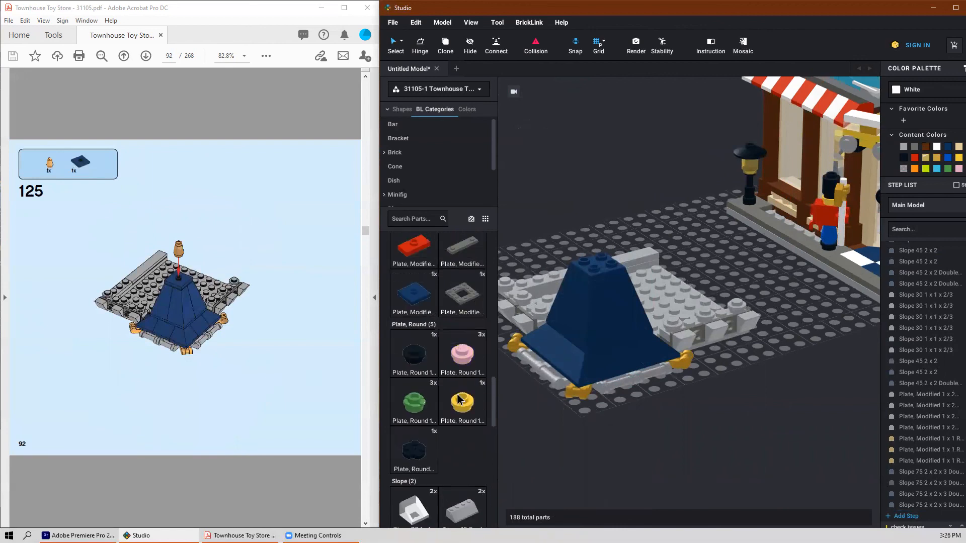
{"action": "left_click_drag", "start_coordinate": [422, 413], "coordinate": [603, 260]}
{"action": "left_click", "coordinate": [602, 264]}
{"action": "right_click_drag", "start_coordinate": [674, 433], "coordinate": [676, 433]}
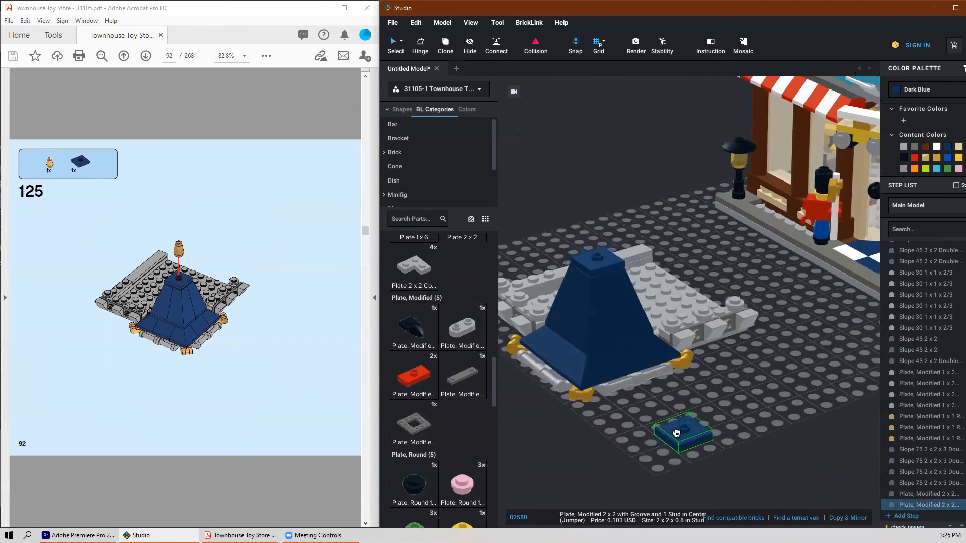
{"action": "key", "text": "Escape"}
Step: Place a pearl gold Cone 1 x 1 with Top Groove on the tower's jumper plate and delete the stray extra cone
{"action": "scroll", "coordinate": [436, 357], "scroll_direction": "up", "scroll_amount": 15}
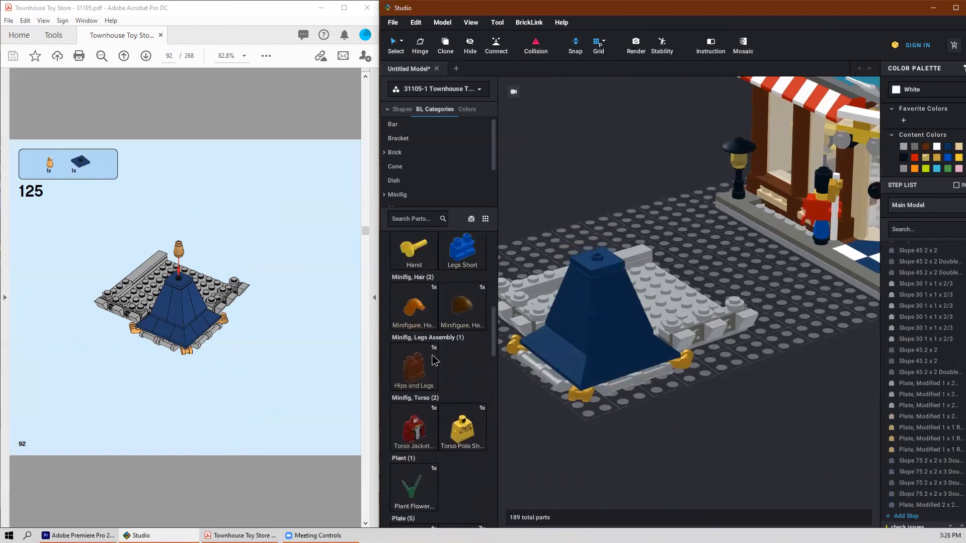
{"action": "scroll", "coordinate": [431, 357], "scroll_direction": "down", "scroll_amount": 2}
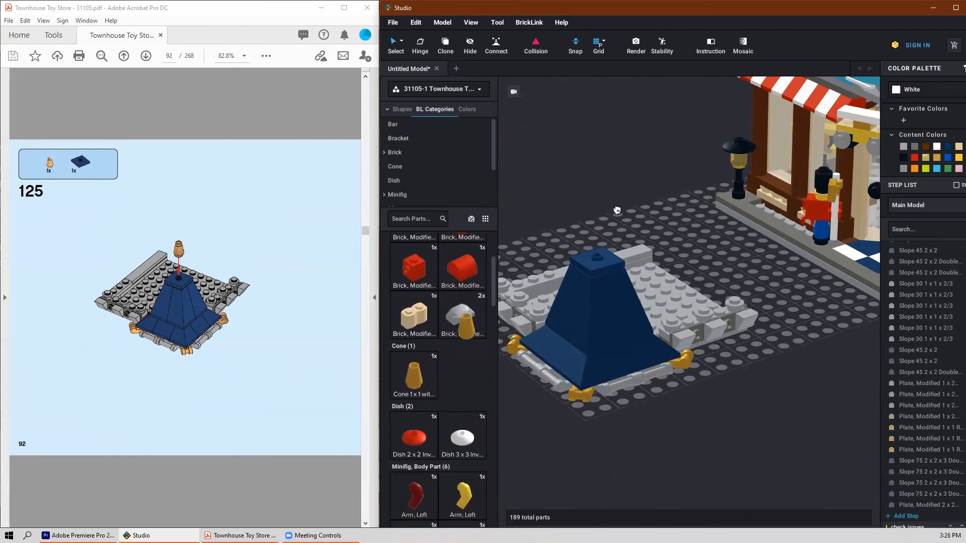
{"action": "left_click", "coordinate": [414, 393]}
{"action": "left_click", "coordinate": [603, 247]}
{"action": "left_click", "coordinate": [603, 248]}
{"action": "left_click", "coordinate": [772, 391]}
{"action": "right_click_drag", "start_coordinate": [773, 391], "coordinate": [772, 394]}
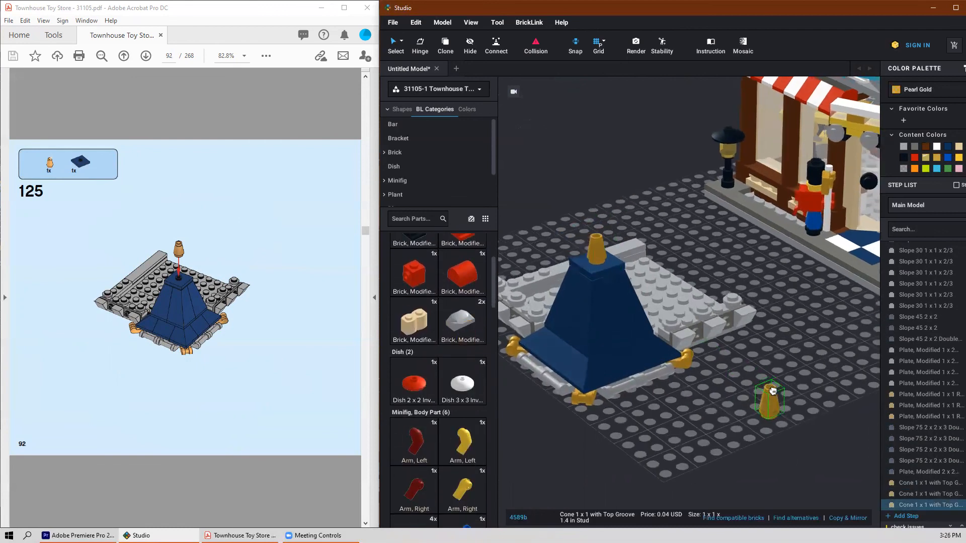
{"action": "key", "text": "Escape"}
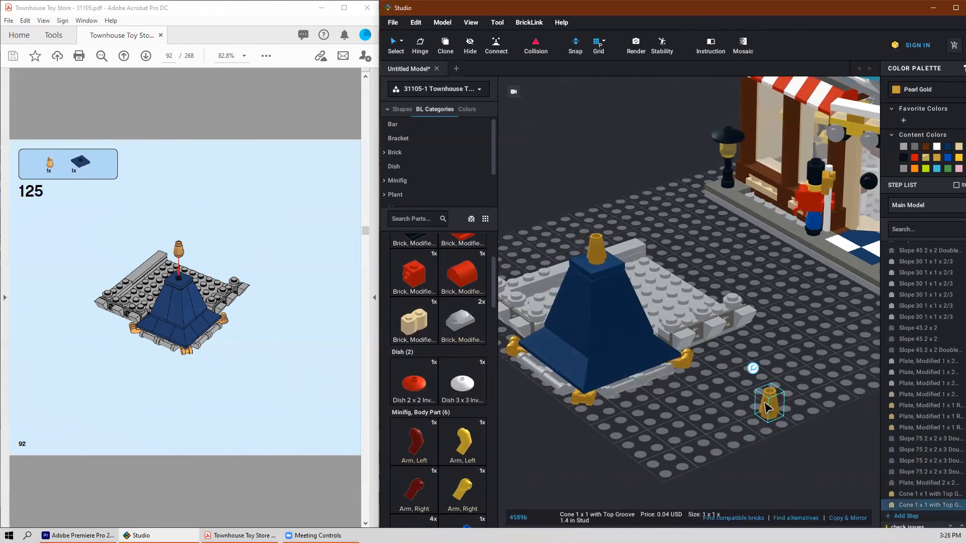
{"action": "key", "text": "Delete"}
Step: Group all parts of the finished roof section into a submodel named Roof
{"action": "scroll", "coordinate": [186, 297], "scroll_direction": "down", "scroll_amount": 1}
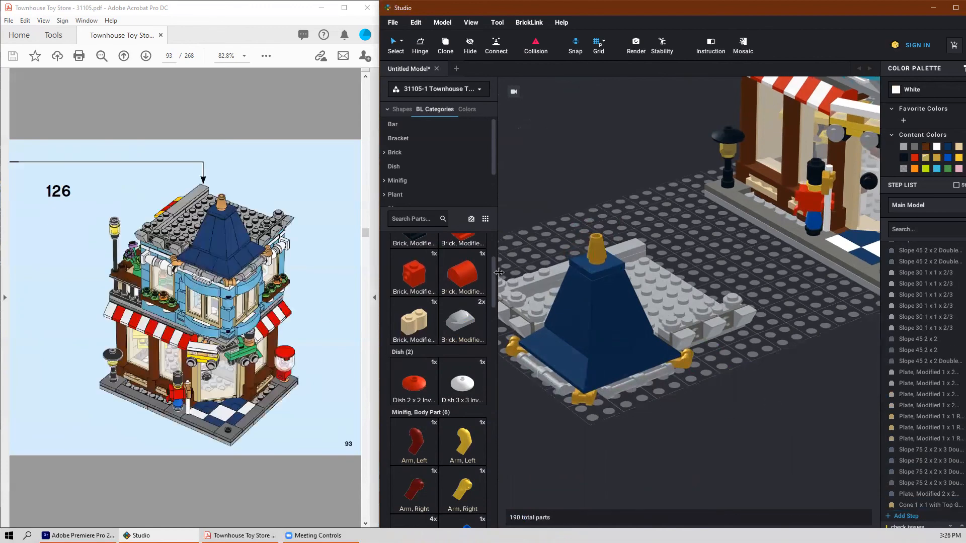
{"action": "scroll", "coordinate": [504, 277], "scroll_direction": "down", "scroll_amount": 5}
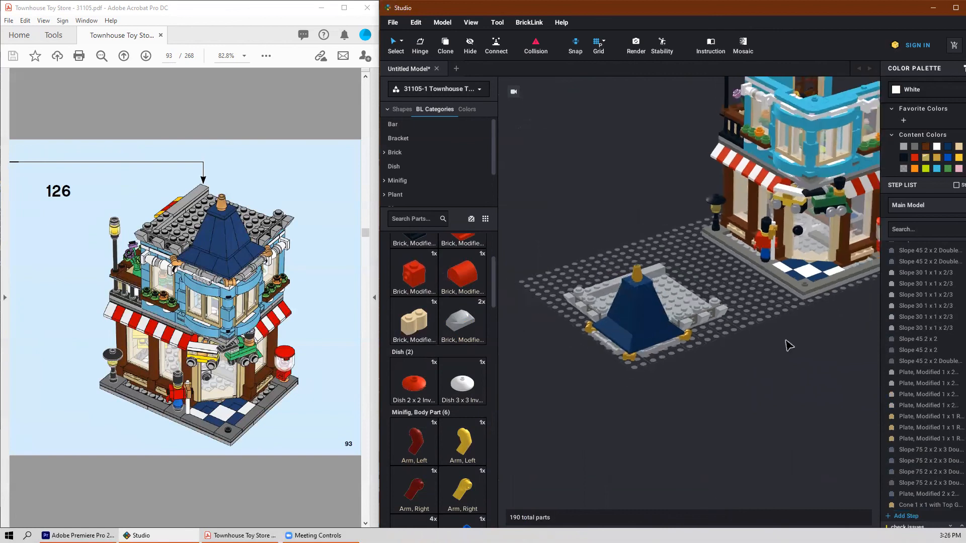
{"action": "right_click_drag", "start_coordinate": [789, 346], "coordinate": [783, 348]}
{"action": "left_click_drag", "start_coordinate": [742, 196], "coordinate": [583, 406]}
{"action": "left_click", "coordinate": [785, 518]}
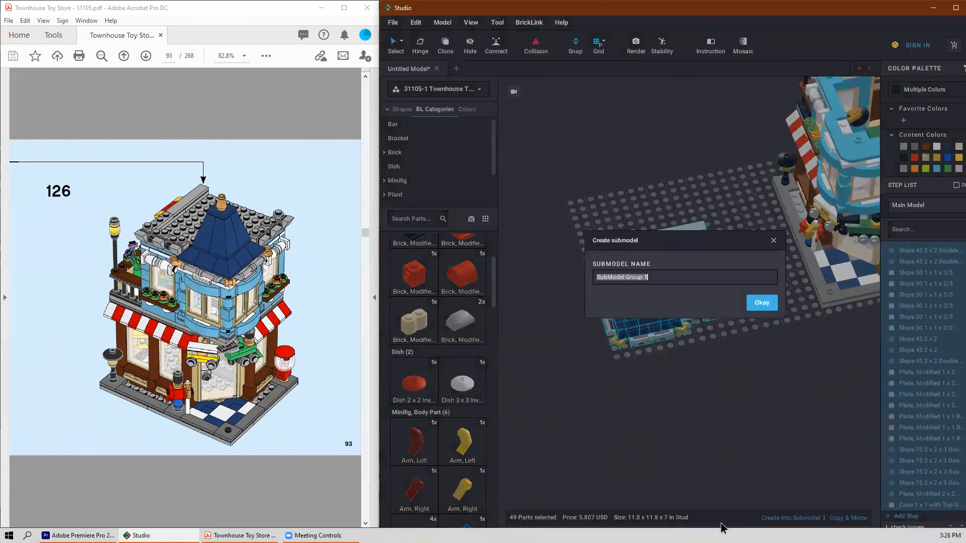
{"action": "type", "text": "Roof"}
{"action": "key", "text": "Return"}
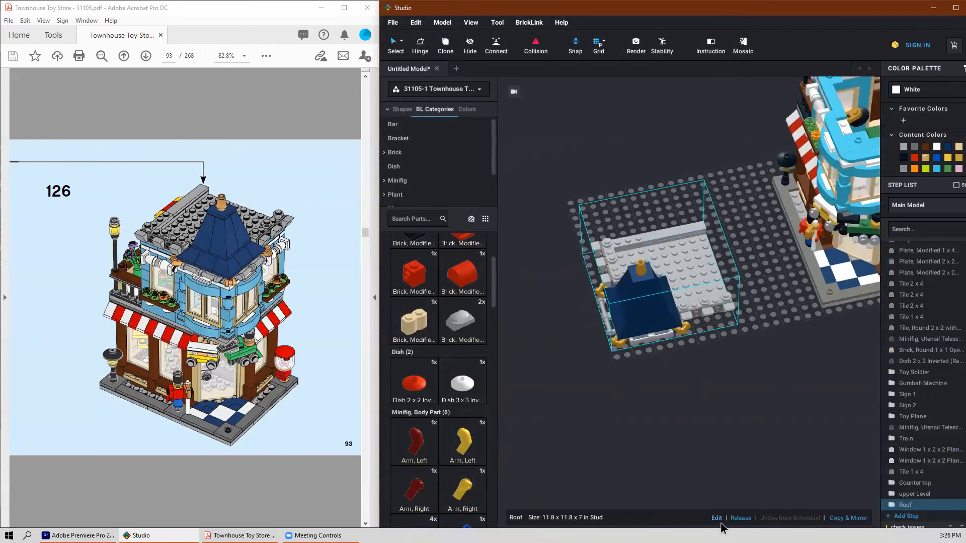
{"action": "left_click", "coordinate": [744, 416]}
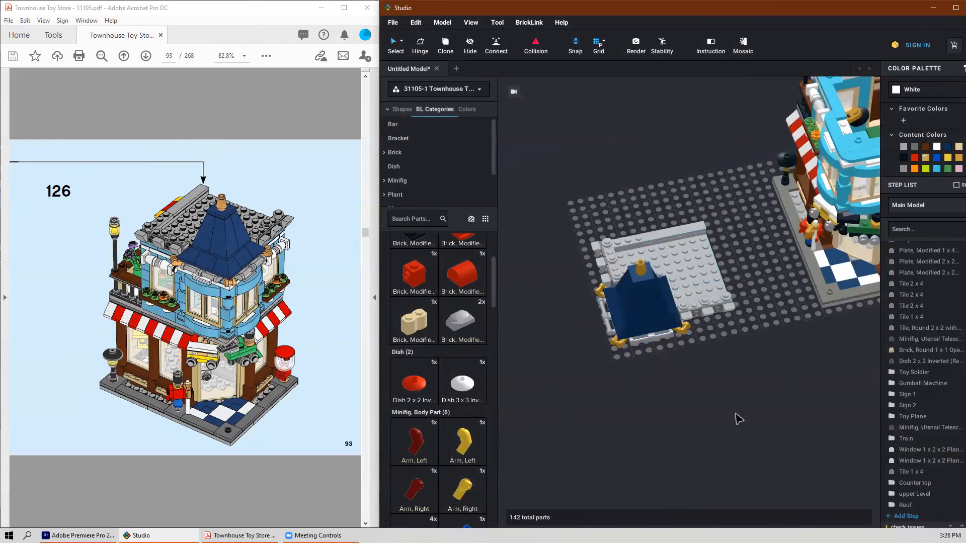
Step: Move the Roof submodel onto the top of the toy store building, with the blue tower over the corner bay window
{"action": "right_click_drag", "start_coordinate": [736, 414], "coordinate": [753, 399]}
{"action": "middle_click_drag", "start_coordinate": [778, 378], "coordinate": [760, 427]}
{"action": "left_click_drag", "start_coordinate": [605, 433], "coordinate": [736, 181]}
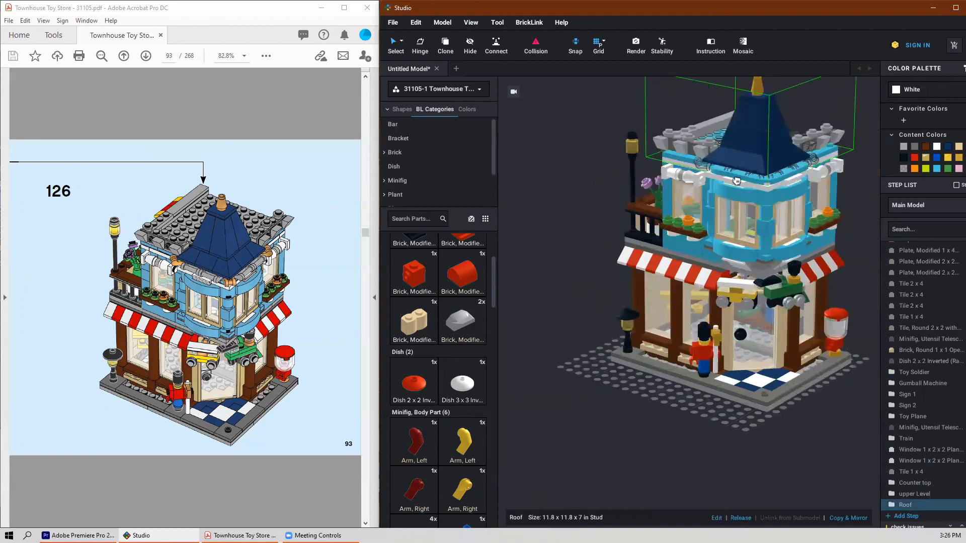
Step: Lower the Roof submodel until it sits on the upper level's walls, and check its fit around the corner bay
{"action": "scroll", "coordinate": [754, 151], "scroll_direction": "up", "scroll_amount": 5}
{"action": "left_click_drag", "start_coordinate": [769, 138], "coordinate": [769, 150]}
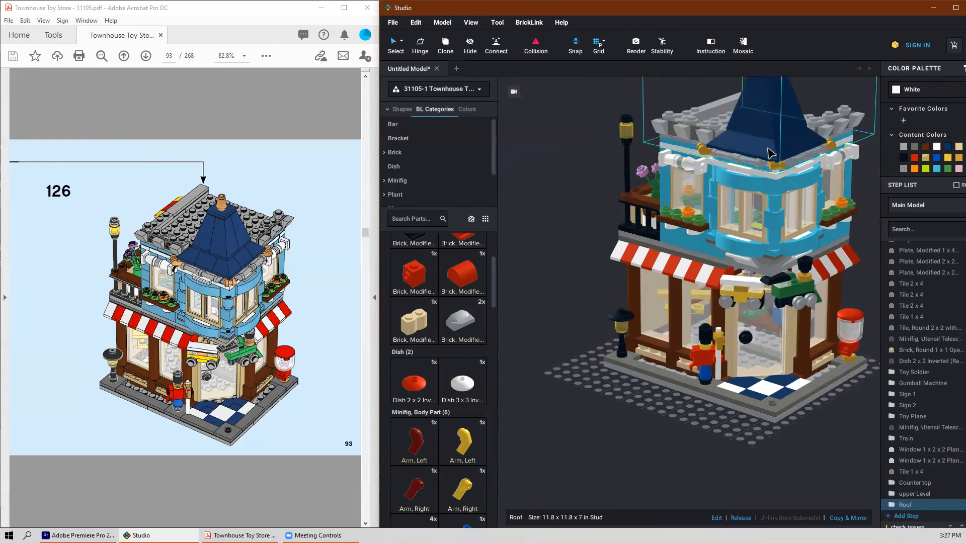
{"action": "left_click", "coordinate": [803, 282]}
{"action": "scroll", "coordinate": [805, 281], "scroll_direction": "up", "scroll_amount": 2}
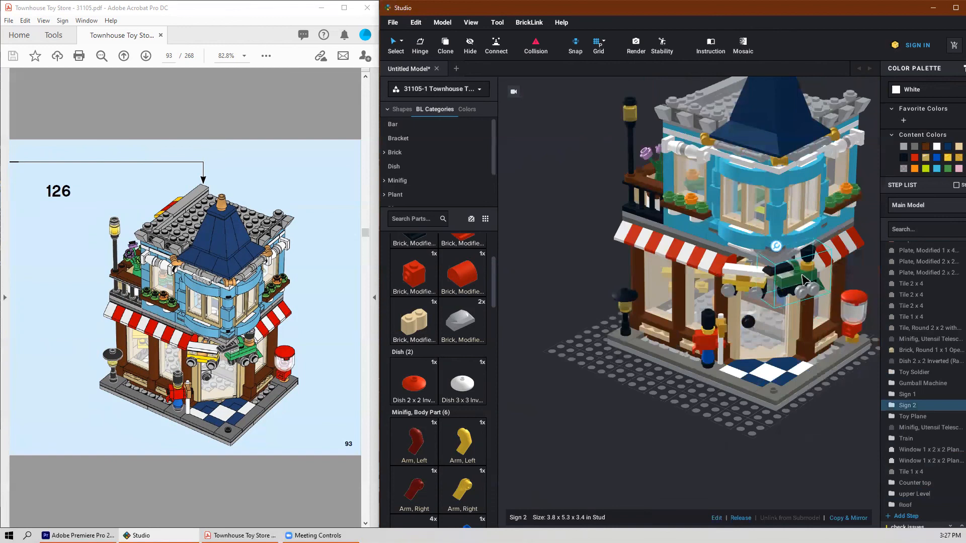
{"action": "scroll", "coordinate": [801, 261], "scroll_direction": "up", "scroll_amount": 4}
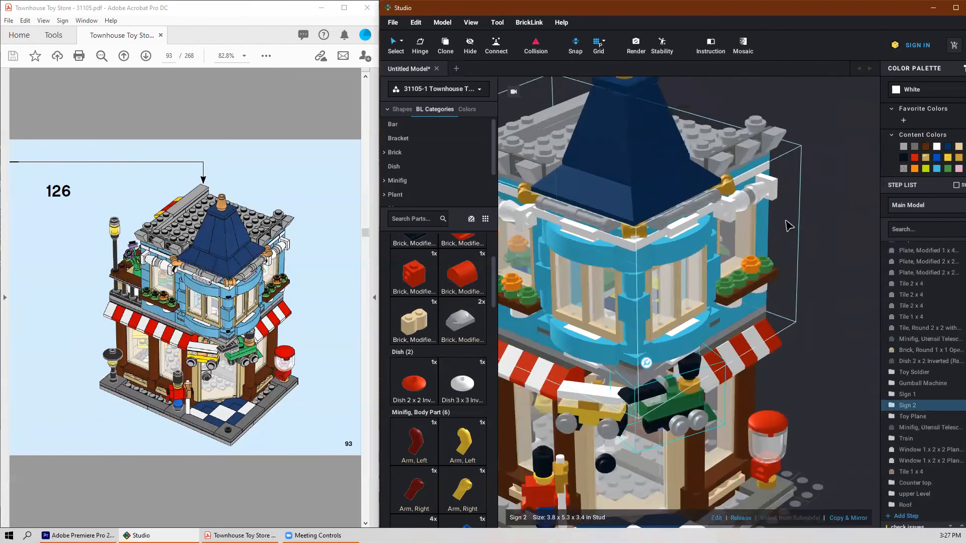
{"action": "mouse_move", "coordinate": [831, 257]}
{"action": "right_mouse_down"}
{"action": "mouse_move", "coordinate": [794, 248]}
{"action": "mouse_move", "coordinate": [847, 272]}
{"action": "mouse_move", "coordinate": [822, 257]}
{"action": "right_mouse_up"}
{"action": "scroll", "coordinate": [815, 256], "scroll_direction": "down", "scroll_amount": 2}
{"action": "scroll", "coordinate": [814, 256], "scroll_direction": "down", "scroll_amount": 2}
{"action": "mouse_move", "coordinate": [817, 297]}
{"action": "right_mouse_down"}
{"action": "mouse_move", "coordinate": [750, 287]}
{"action": "mouse_move", "coordinate": [824, 300]}
{"action": "mouse_move", "coordinate": [809, 294]}
{"action": "right_mouse_up"}
{"action": "scroll", "coordinate": [328, 367], "scroll_direction": "down", "scroll_amount": 2}
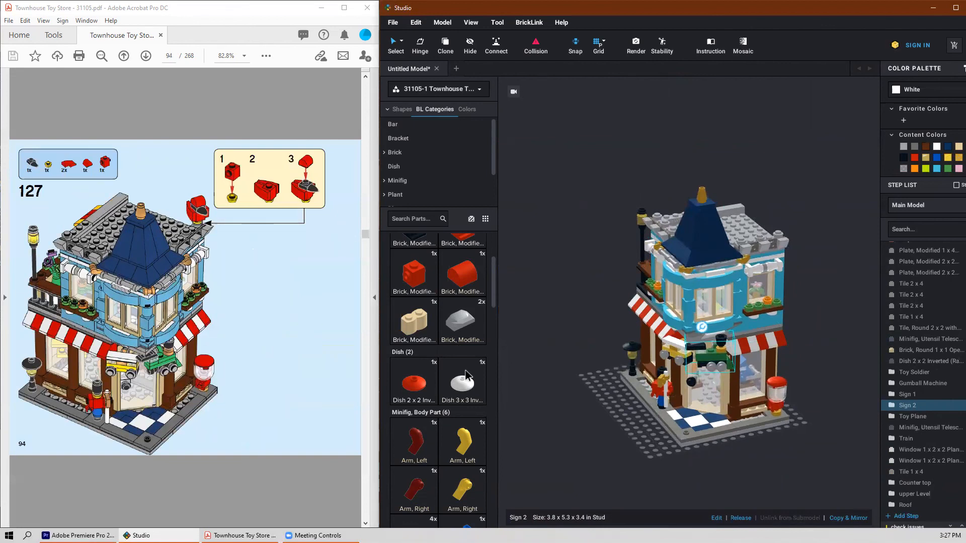
Step: Take the yellow Plate, Round 1 x 1 with Open Stud for instruction step 127 and try to place it on the roof's outer corner
{"action": "scroll", "coordinate": [467, 373], "scroll_direction": "up", "scroll_amount": 3}
{"action": "scroll", "coordinate": [467, 374], "scroll_direction": "down", "scroll_amount": 10}
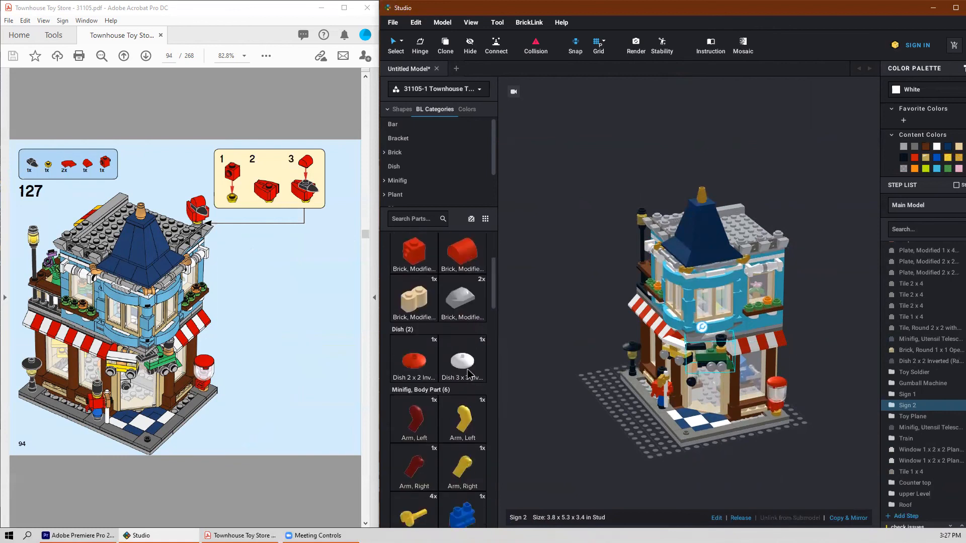
{"action": "scroll", "coordinate": [478, 377], "scroll_direction": "down", "scroll_amount": 8}
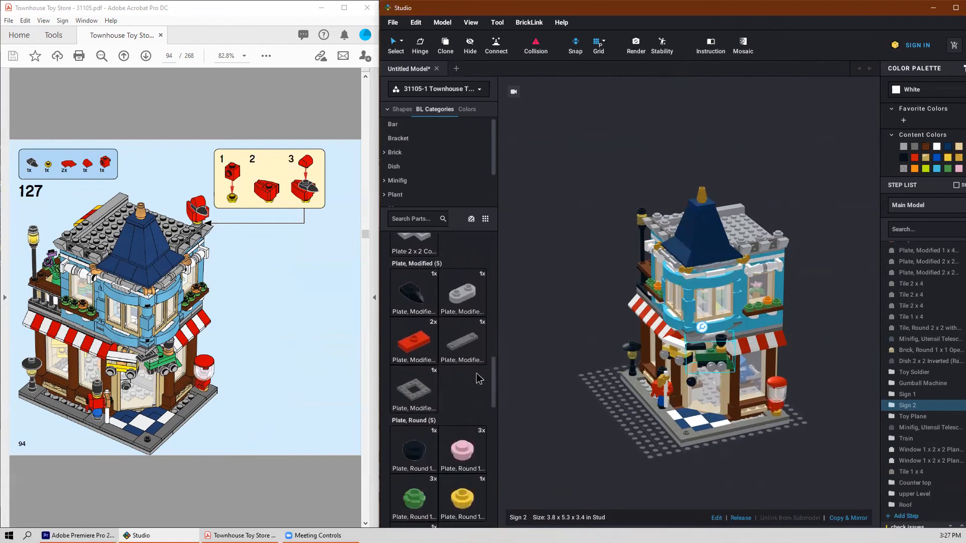
{"action": "left_click", "coordinate": [467, 378]}
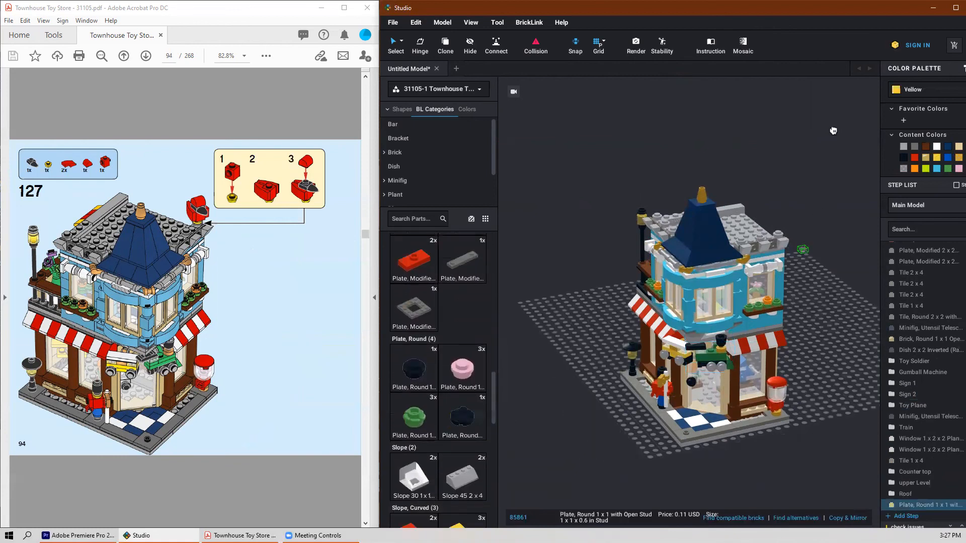
{"action": "scroll", "coordinate": [873, 188], "scroll_direction": "up", "scroll_amount": 5}
{"action": "scroll", "coordinate": [870, 186], "scroll_direction": "up", "scroll_amount": 2}
{"action": "left_click", "coordinate": [835, 196]}
{"action": "middle_click_drag", "start_coordinate": [837, 198], "coordinate": [620, 304]}
{"action": "scroll", "coordinate": [604, 298], "scroll_direction": "up", "scroll_amount": 2}
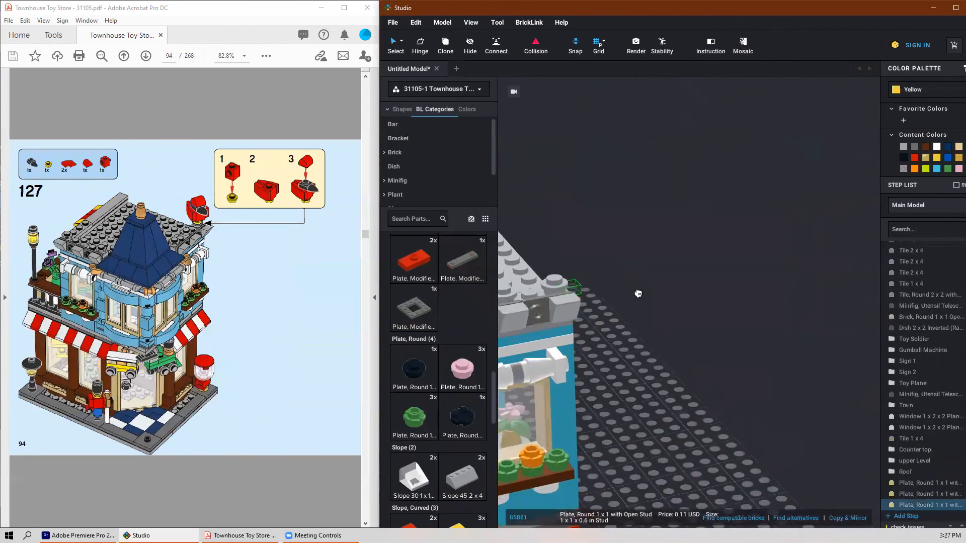
{"action": "scroll", "coordinate": [637, 294], "scroll_direction": "down", "scroll_amount": 3}
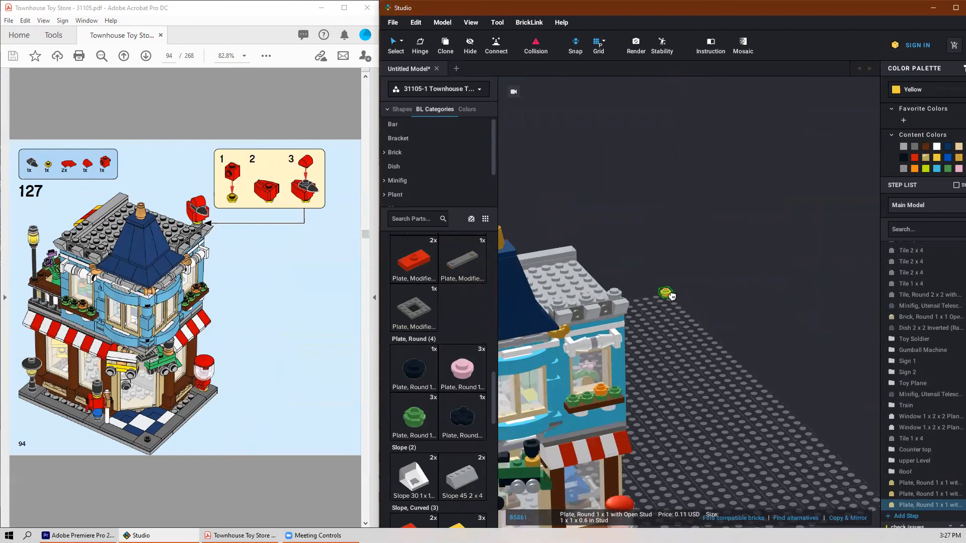
{"action": "left_click", "coordinate": [669, 294]}
{"action": "key", "text": "Escape"}
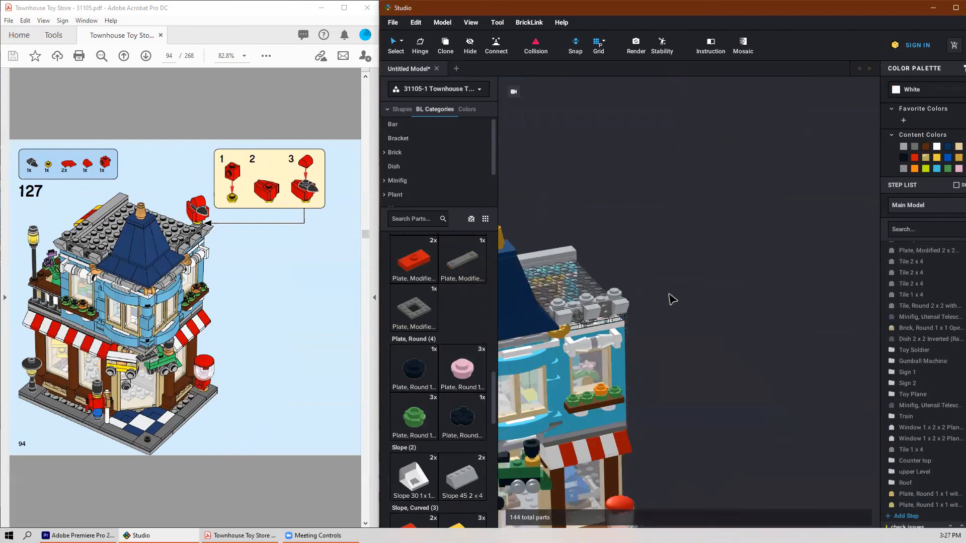
Step: Move the Roof submodel off the building and pull the two yellow round plates from beneath it onto the empty grid
{"action": "scroll", "coordinate": [704, 313], "scroll_direction": "down", "scroll_amount": 2}
{"action": "left_click", "coordinate": [636, 298]}
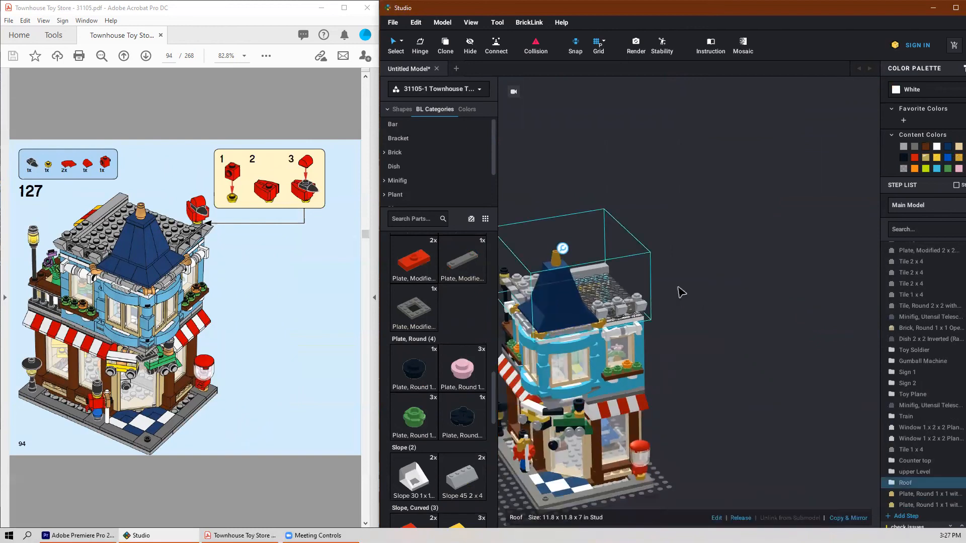
{"action": "left_click", "coordinate": [789, 384]}
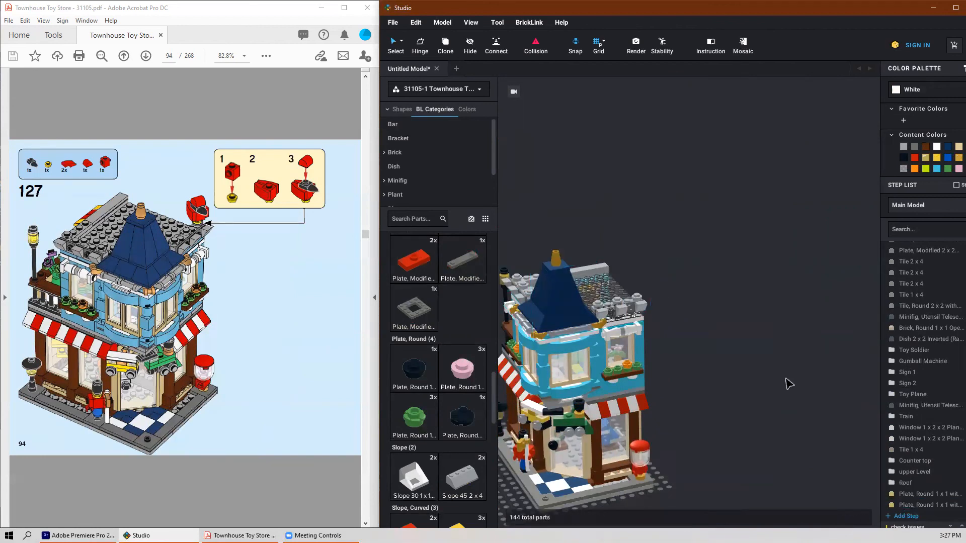
{"action": "left_click", "coordinate": [611, 292]}
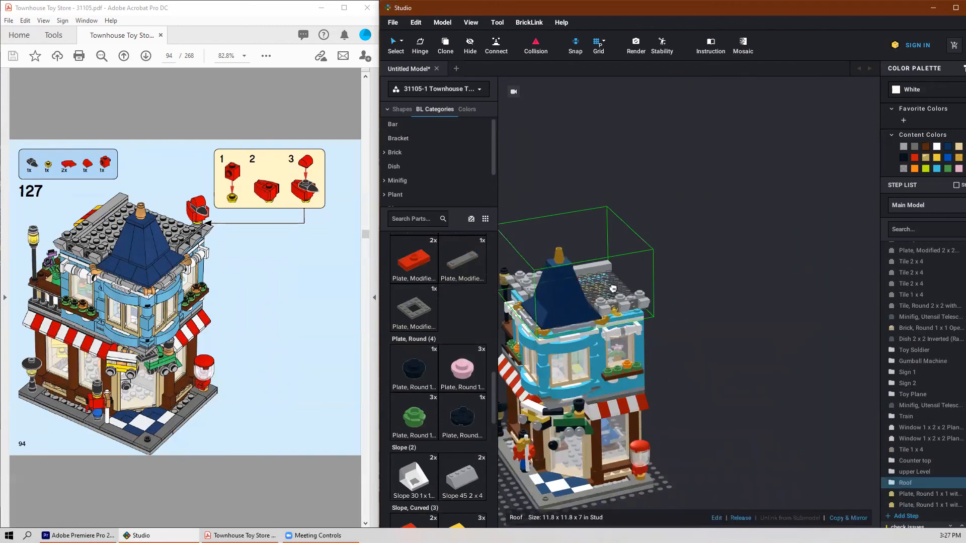
{"action": "left_click", "coordinate": [694, 287]}
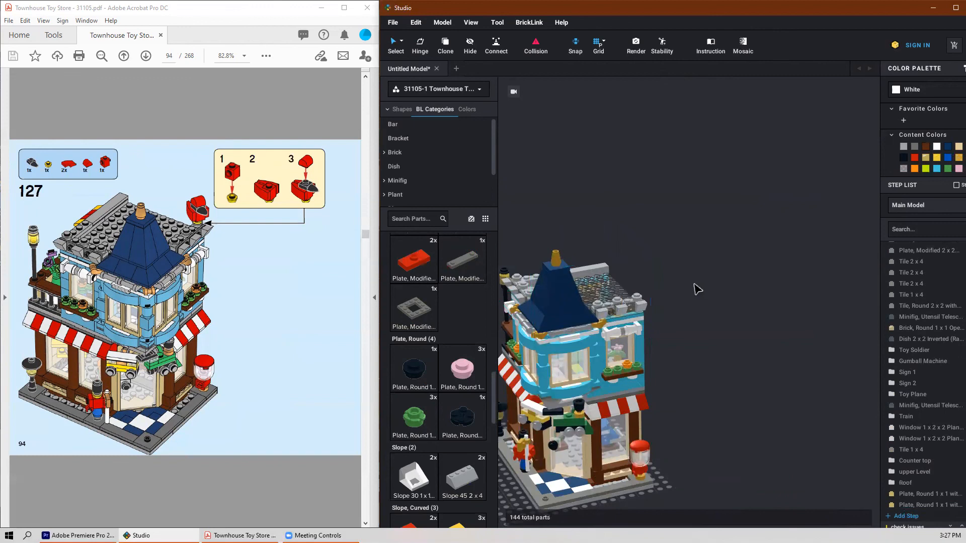
{"action": "scroll", "coordinate": [692, 289], "scroll_direction": "up", "scroll_amount": 2}
{"action": "left_click", "coordinate": [578, 290]}
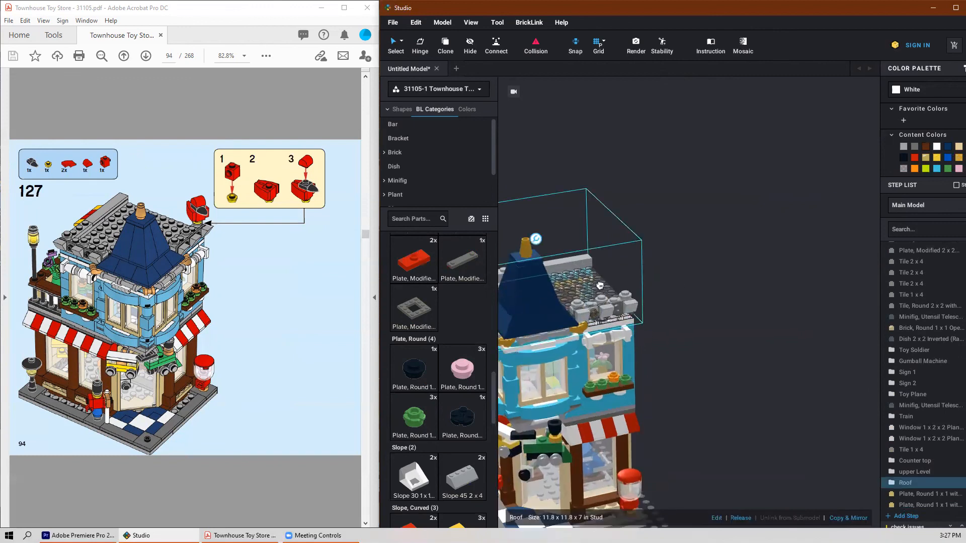
{"action": "left_click_drag", "start_coordinate": [600, 286], "coordinate": [671, 233]}
{"action": "left_click", "coordinate": [597, 311]}
{"action": "left_click_drag", "start_coordinate": [650, 313], "coordinate": [691, 328]}
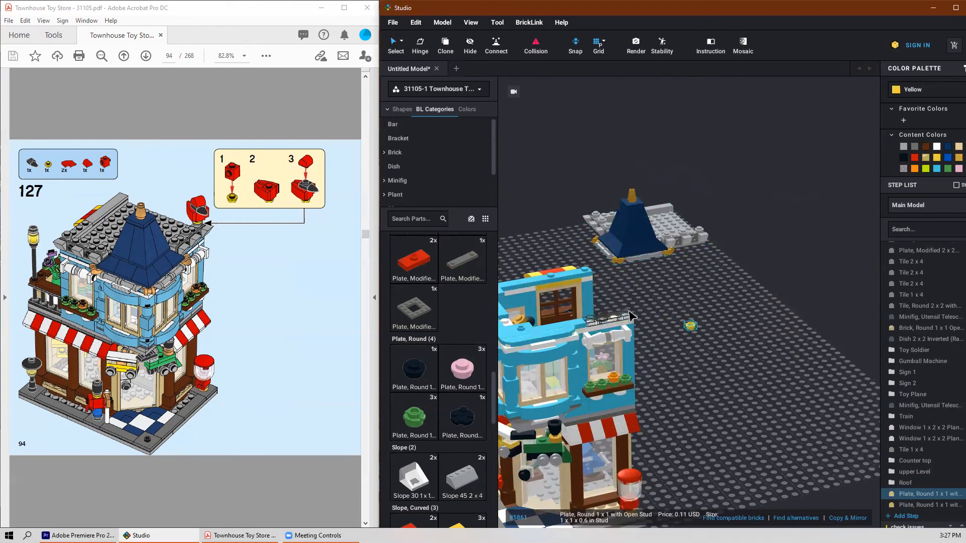
{"action": "left_click_drag", "start_coordinate": [602, 322], "coordinate": [710, 354]}
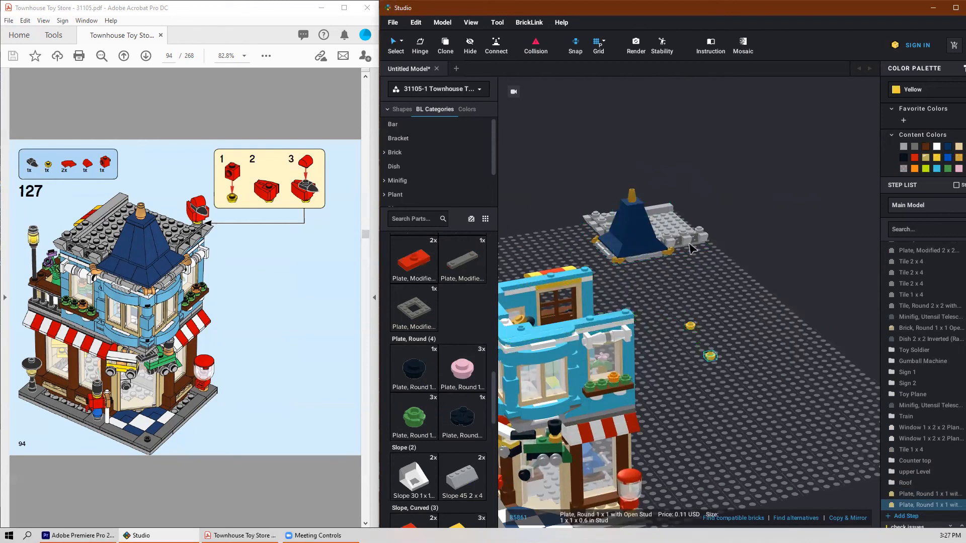
Step: Set the Roof submodel back on the building and delete one of the two loose yellow round plates
{"action": "mouse_move", "coordinate": [692, 247]}
{"action": "left_mouse_down"}
{"action": "mouse_move", "coordinate": [612, 264]}
{"action": "mouse_move", "coordinate": [601, 294]}
{"action": "mouse_move", "coordinate": [571, 301]}
{"action": "mouse_move", "coordinate": [701, 245]}
{"action": "left_mouse_up"}
{"action": "left_click_drag", "start_coordinate": [602, 305], "coordinate": [623, 318]}
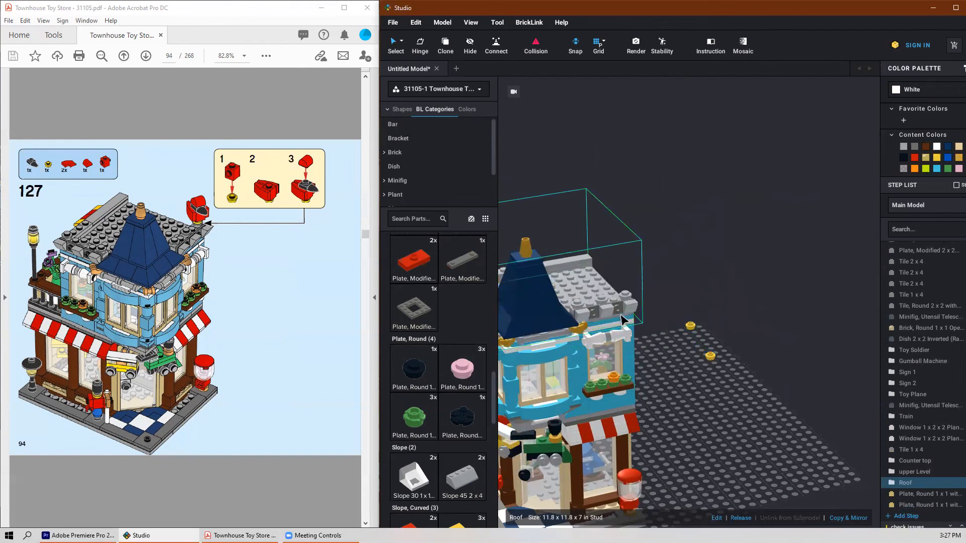
{"action": "left_click", "coordinate": [702, 401]}
{"action": "left_click", "coordinate": [711, 357]}
{"action": "key", "text": "Delete"}
Step: Place the remaining yellow Plate, Round 1 x 1 with Open Stud on the roof's outer corner stud
{"action": "left_click", "coordinate": [693, 328]}
{"action": "left_click_drag", "start_coordinate": [685, 327], "coordinate": [610, 305]}
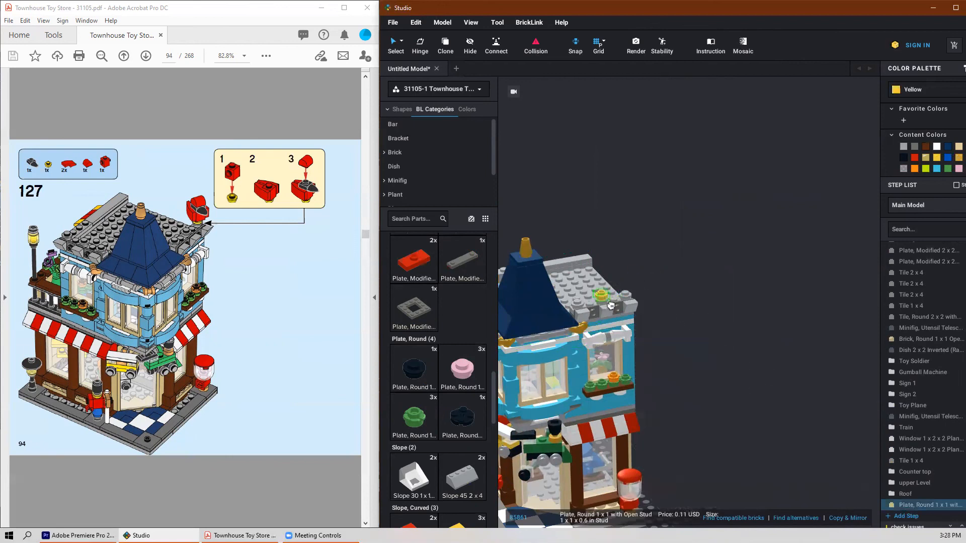
{"action": "scroll", "coordinate": [631, 289], "scroll_direction": "up", "scroll_amount": 3}
{"action": "left_click", "coordinate": [636, 295]}
Step: Place the red 1 x 1 modified brick with side studs on top of the yellow round plate at the roof corner
{"action": "scroll", "coordinate": [637, 296], "scroll_direction": "up", "scroll_amount": 2}
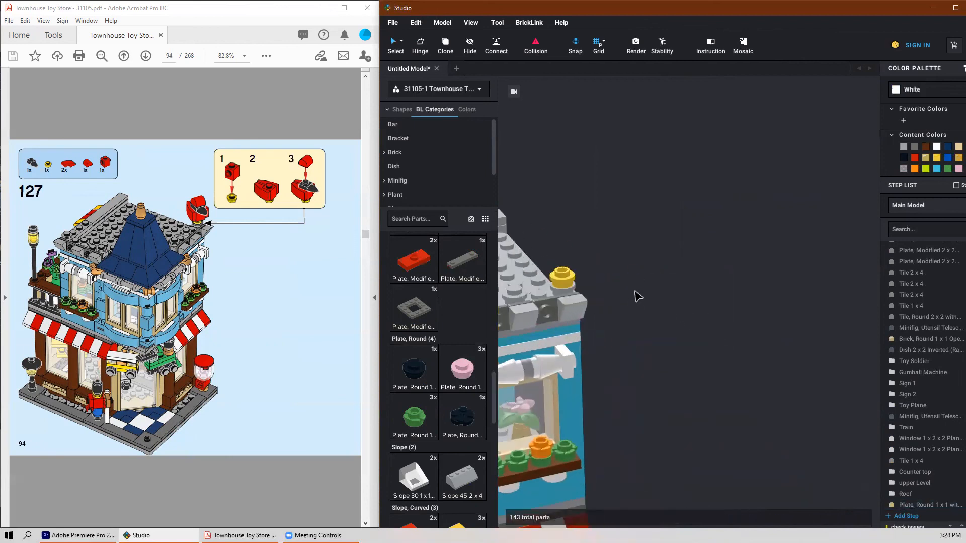
{"action": "middle_click_drag", "start_coordinate": [636, 291], "coordinate": [666, 311]}
{"action": "scroll", "coordinate": [663, 308], "scroll_direction": "up", "scroll_amount": 2}
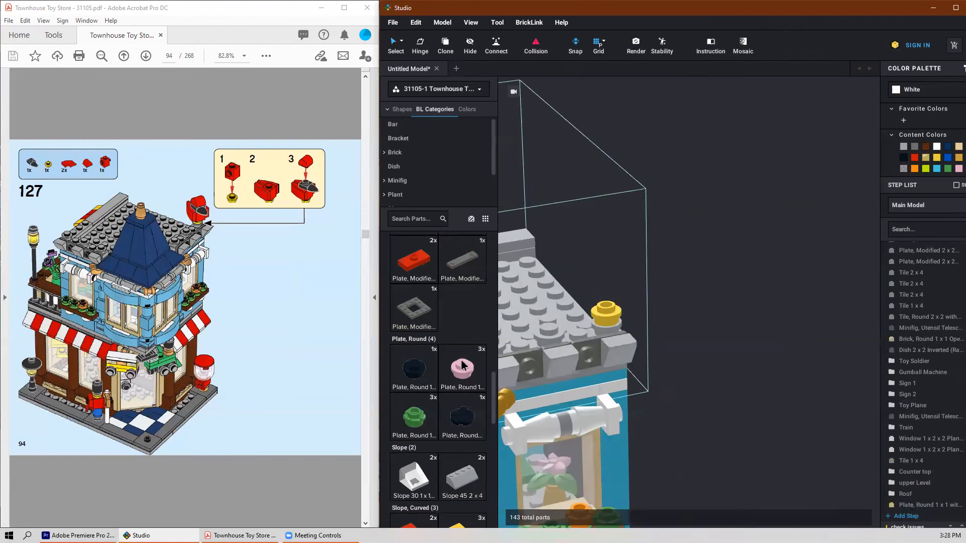
{"action": "scroll", "coordinate": [428, 304], "scroll_direction": "up", "scroll_amount": 10}
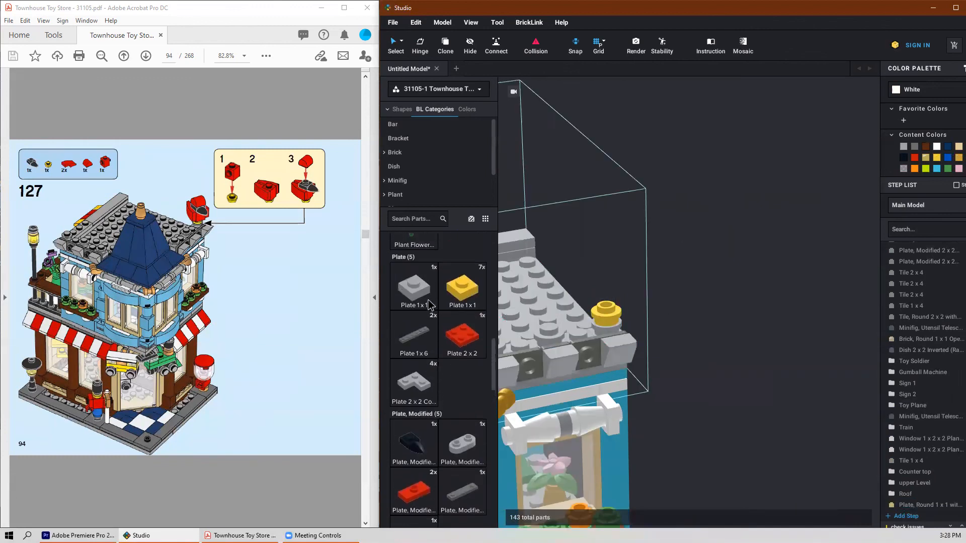
{"action": "scroll", "coordinate": [428, 303], "scroll_direction": "up", "scroll_amount": 5}
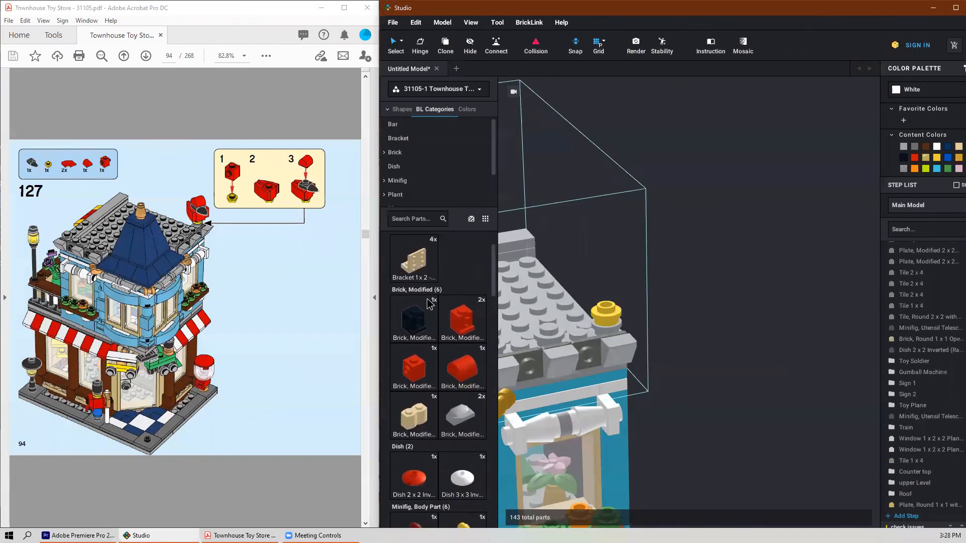
{"action": "left_click_drag", "start_coordinate": [462, 337], "coordinate": [704, 279]}
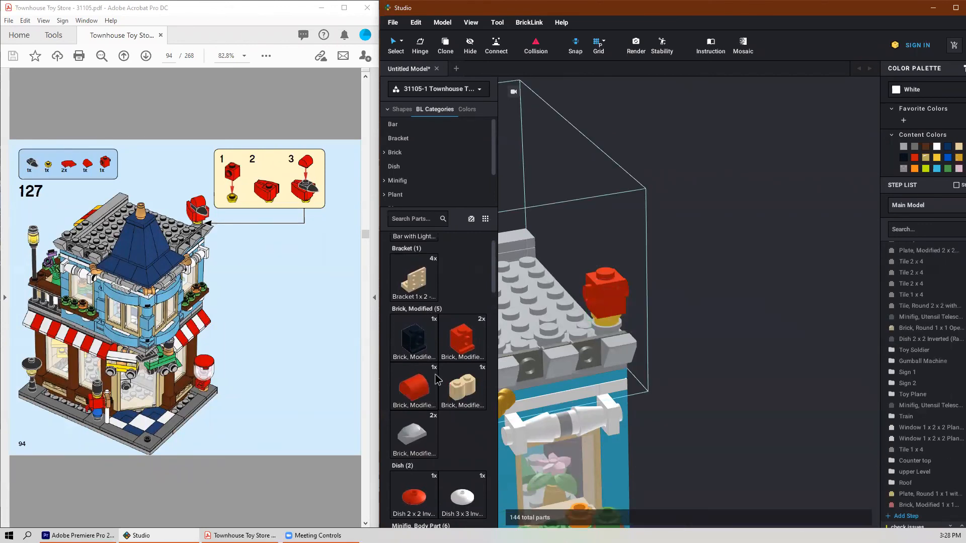
Step: Attach two red Slope, Curved 2 x 1 pieces to the opposite side studs of the red brick as the bird's wings
{"action": "scroll", "coordinate": [436, 372], "scroll_direction": "down", "scroll_amount": 10}
{"action": "scroll", "coordinate": [440, 380], "scroll_direction": "down", "scroll_amount": 12}
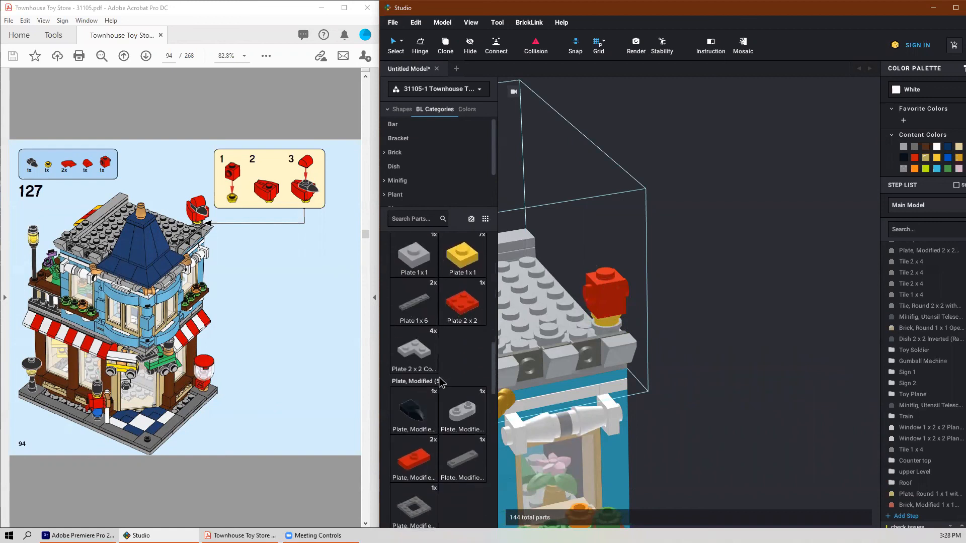
{"action": "left_click_drag", "start_coordinate": [414, 352], "coordinate": [591, 290]}
{"action": "key", "text": "Up"}
{"action": "key", "text": "ctrl+c"}
{"action": "key", "text": "ctrl+v"}
{"action": "key", "text": "Left"}
{"action": "key", "text": "Up"}
{"action": "left_click", "coordinate": [616, 280]}
{"action": "key", "text": "Escape"}
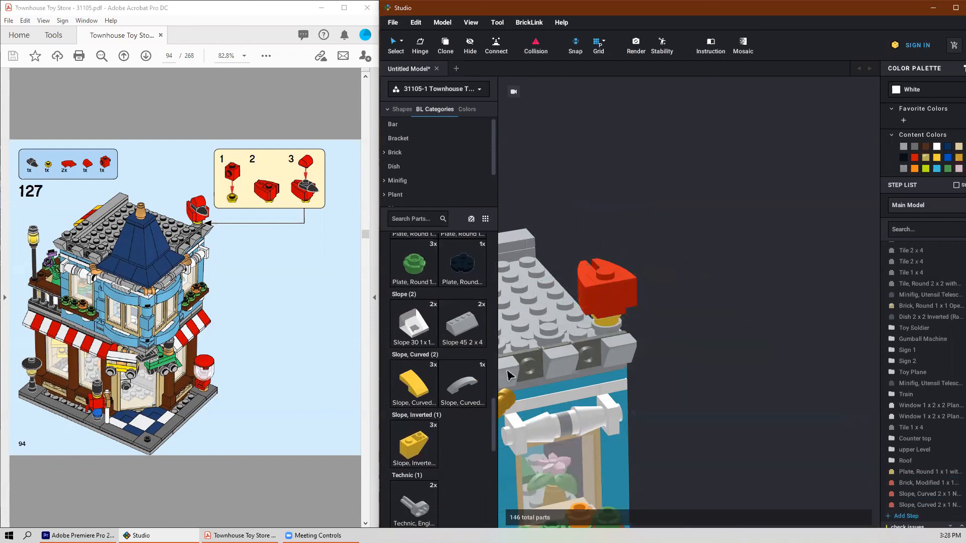
Step: Place the black Plate, Modified 1 x 1 with Tooth Horizontal on top of the red brick as the bird's beak
{"action": "scroll", "coordinate": [462, 382], "scroll_direction": "up", "scroll_amount": 10}
{"action": "scroll", "coordinate": [471, 386], "scroll_direction": "up", "scroll_amount": 2}
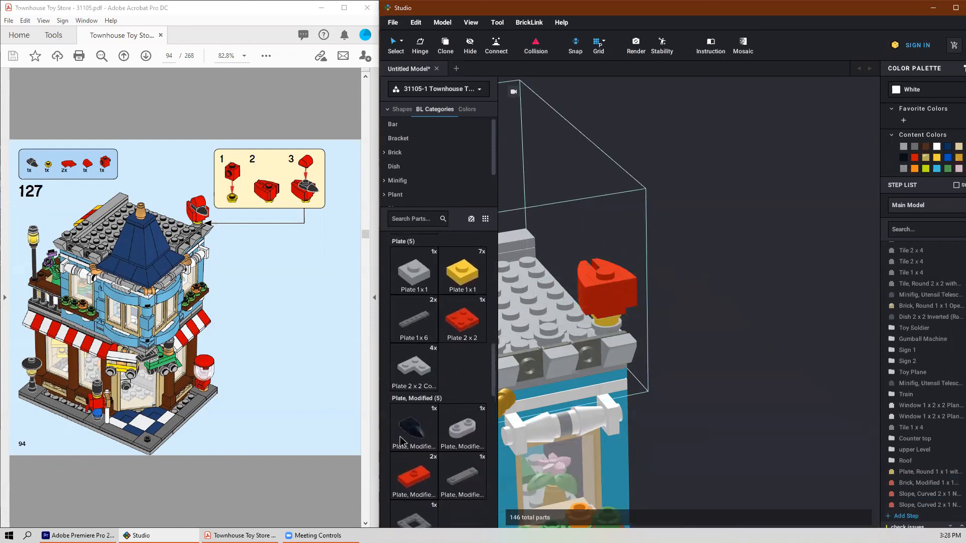
{"action": "left_click", "coordinate": [412, 446]}
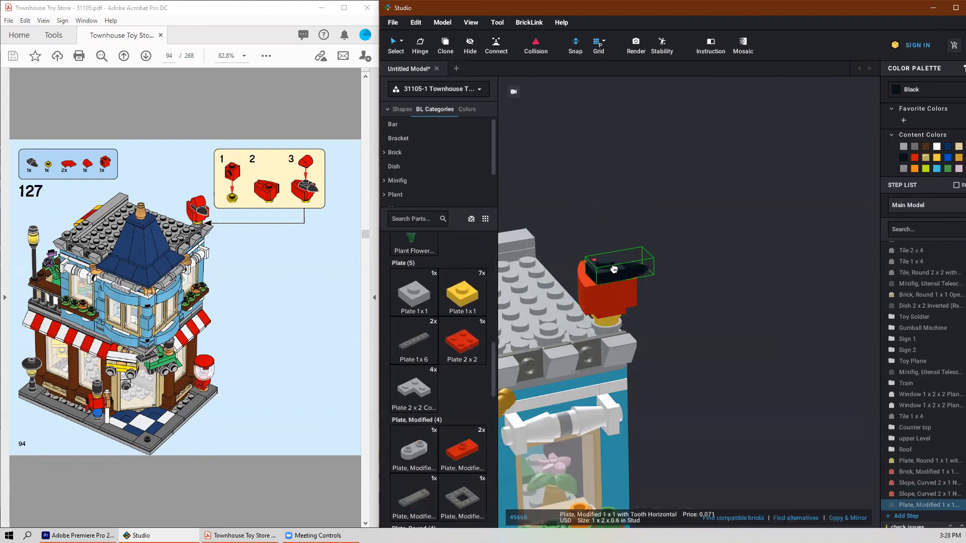
{"action": "left_click", "coordinate": [614, 269]}
{"action": "key", "text": "Escape"}
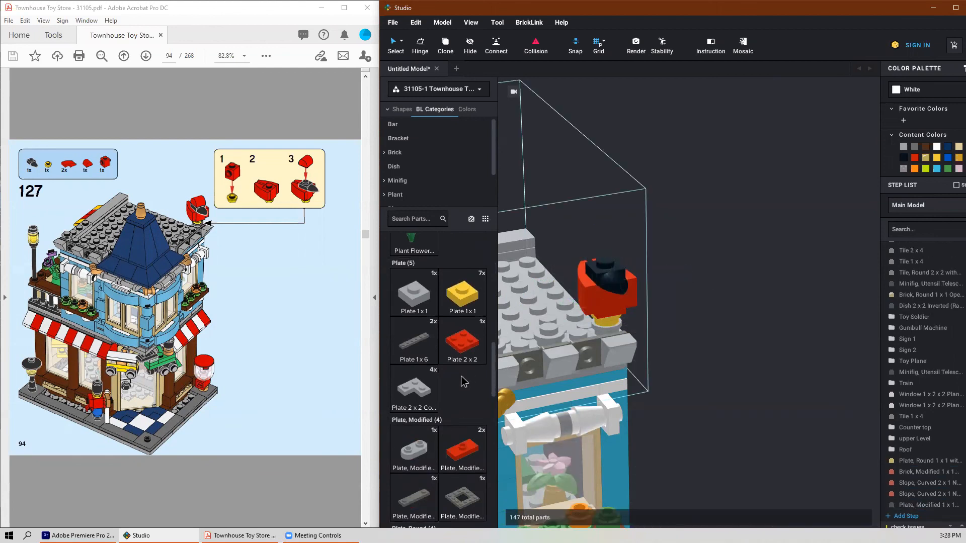
Step: Place the red Brick, Modified 1 x 1 x 2/3 No Studs, Curved Top above the black beak, turned to match instruction step 127
{"action": "scroll", "coordinate": [463, 382], "scroll_direction": "up", "scroll_amount": 8}
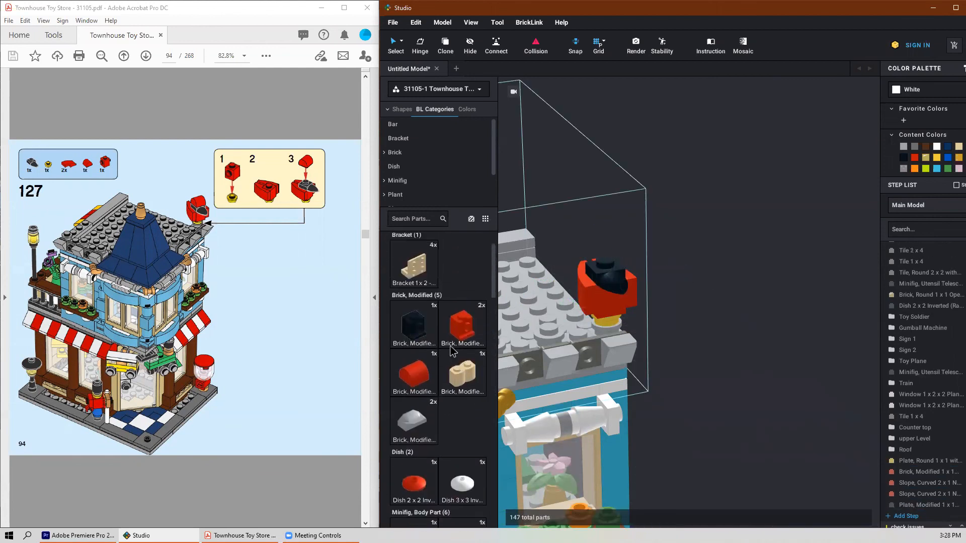
{"action": "left_click", "coordinate": [414, 383]}
{"action": "left_click", "coordinate": [606, 262]}
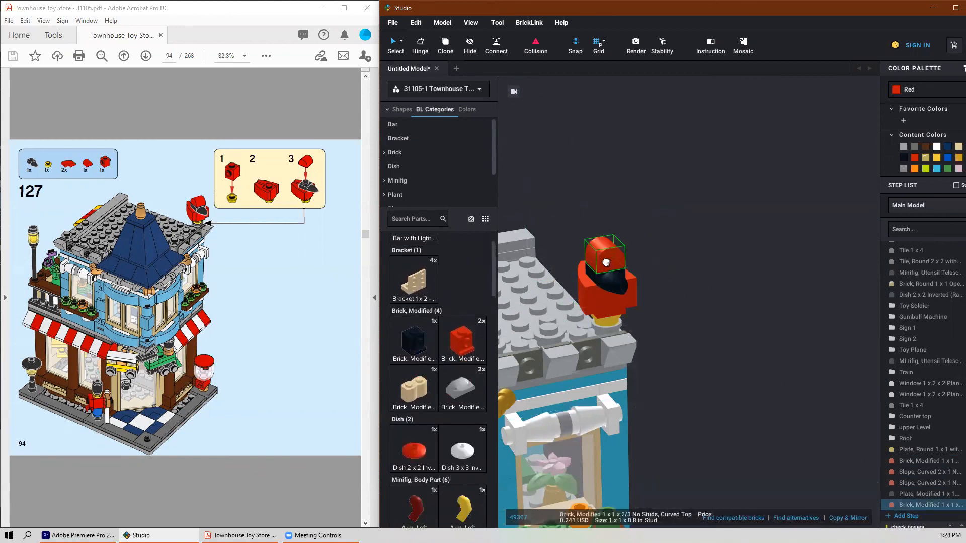
{"action": "key", "text": "Right"}
{"action": "left_click", "coordinate": [606, 262]}
{"action": "key", "text": "Escape"}
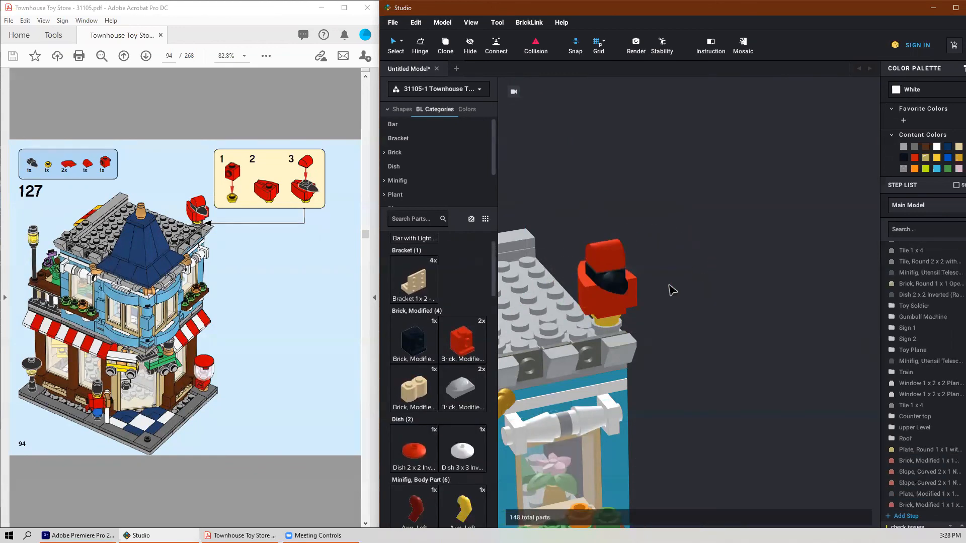
{"action": "left_click", "coordinate": [614, 317]}
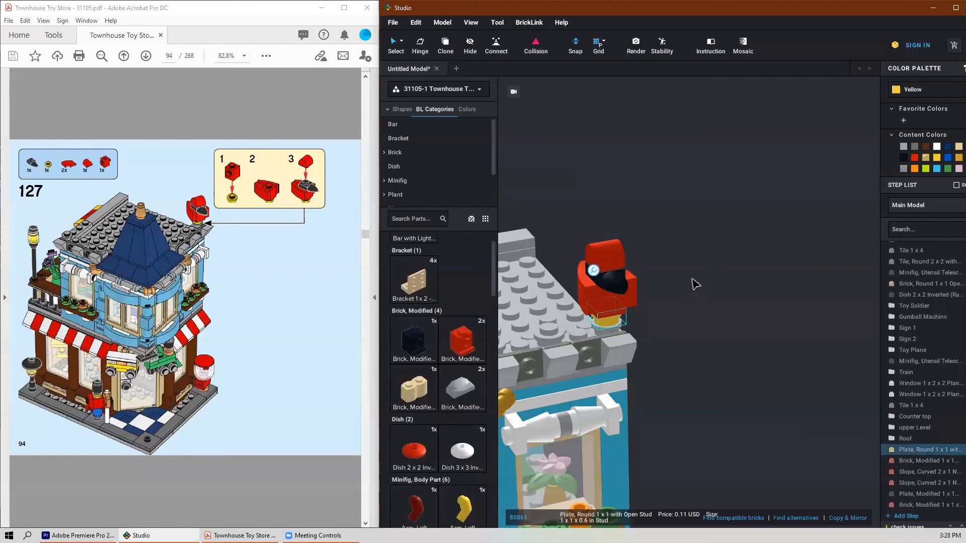
{"action": "mouse_move", "coordinate": [682, 247]}
{"action": "right_mouse_down"}
{"action": "mouse_move", "coordinate": [632, 275]}
{"action": "mouse_move", "coordinate": [675, 253]}
{"action": "mouse_move", "coordinate": [672, 237]}
{"action": "mouse_move", "coordinate": [680, 256]}
{"action": "right_mouse_up"}
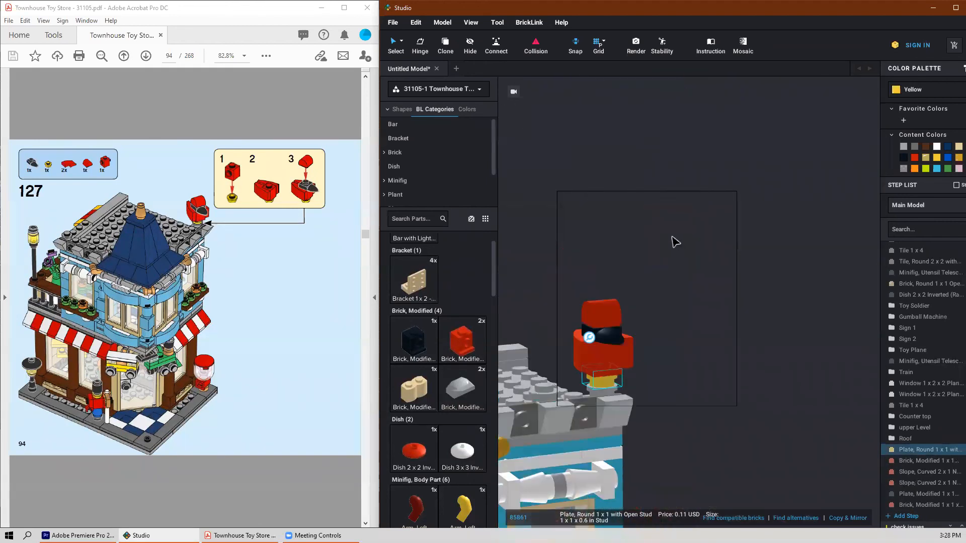
{"action": "left_click", "coordinate": [683, 266]}
{"action": "left_click", "coordinate": [624, 322]}
{"action": "left_click", "coordinate": [707, 326]}
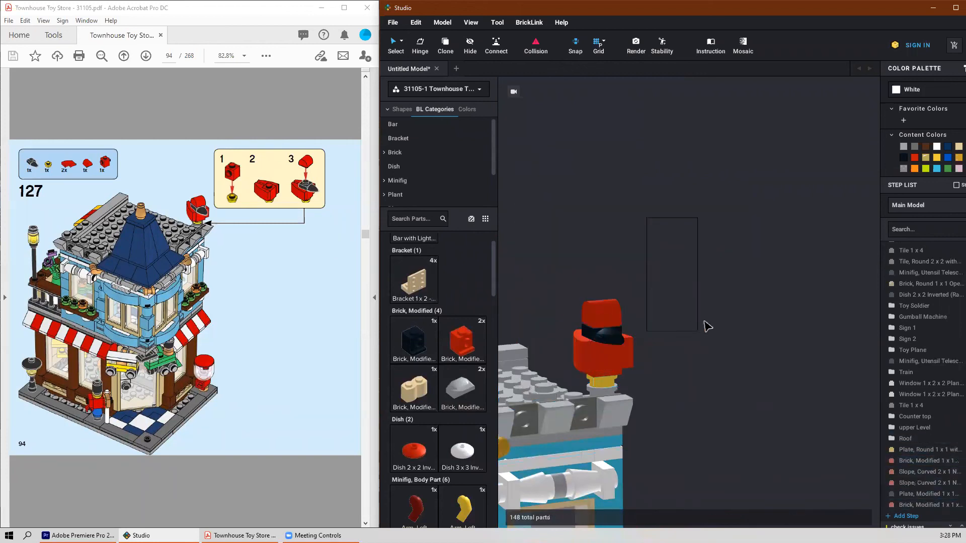
Step: Group the six bird parts, from the yellow round plate up to the red head, into a submodel named "Bird"
{"action": "left_click", "coordinate": [602, 389]}
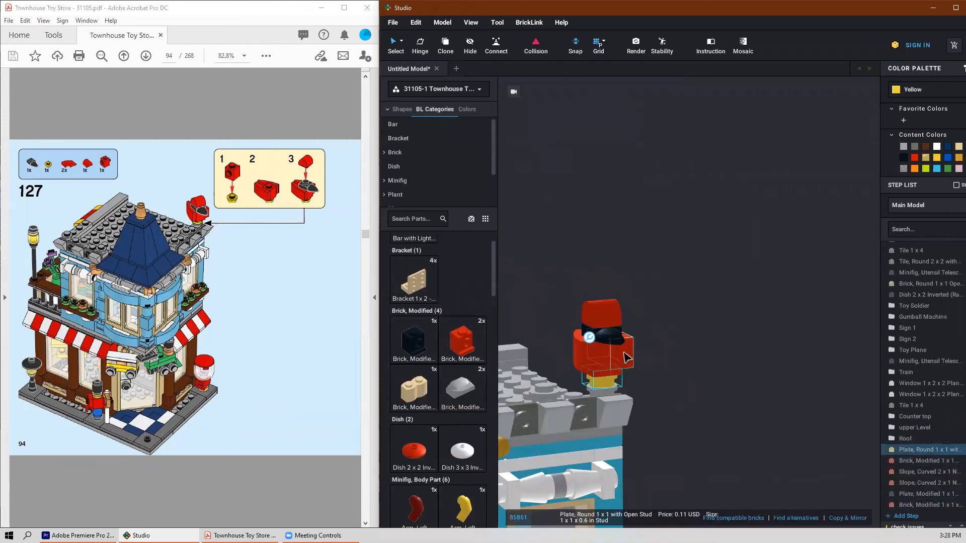
{"action": "left_click", "coordinate": [628, 358], "text": "ctrl"}
{"action": "left_click", "coordinate": [594, 358], "text": "ctrl"}
{"action": "left_click", "coordinate": [601, 337], "text": "ctrl"}
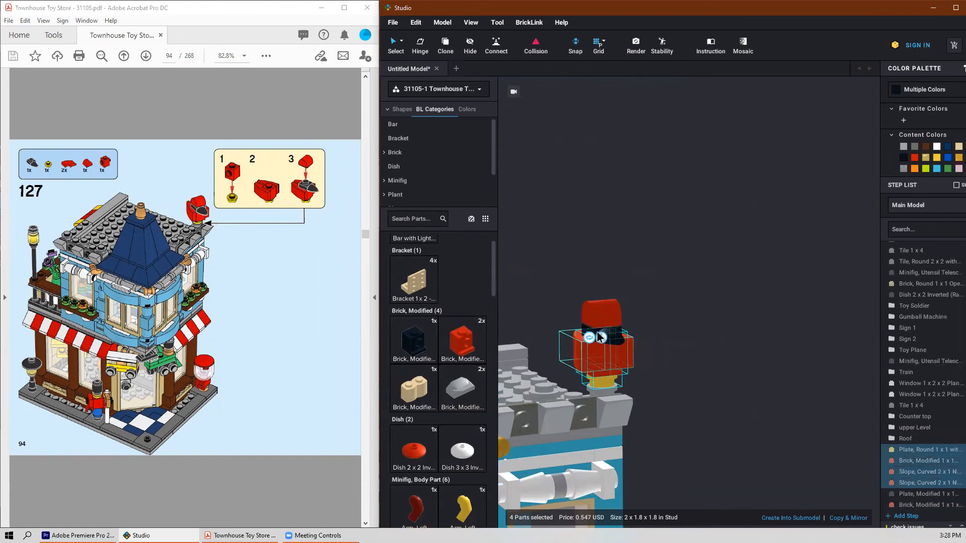
{"action": "left_click", "coordinate": [615, 340], "text": "ctrl"}
{"action": "left_click", "coordinate": [603, 312], "text": "ctrl"}
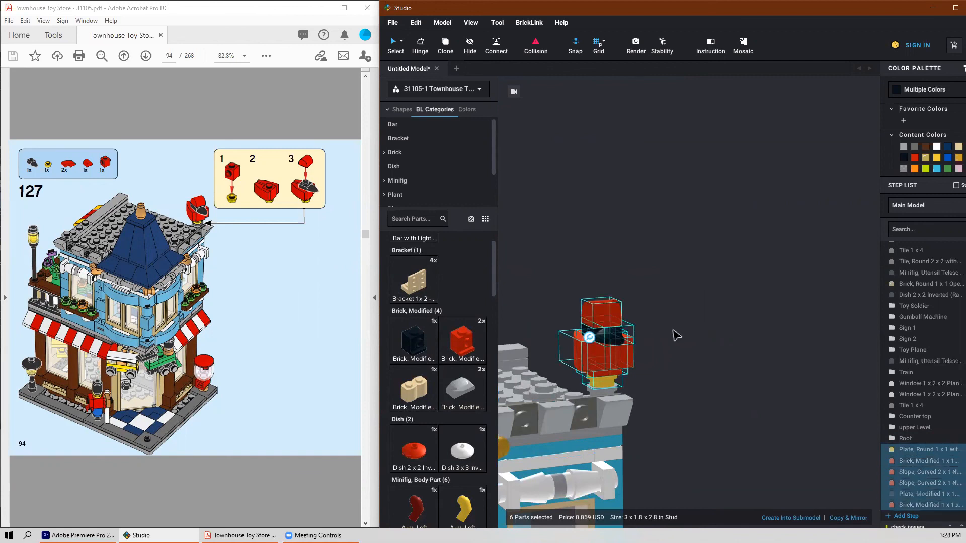
{"action": "left_click", "coordinate": [804, 519]}
{"action": "type", "text": "Bird"}
{"action": "key", "text": "Return"}
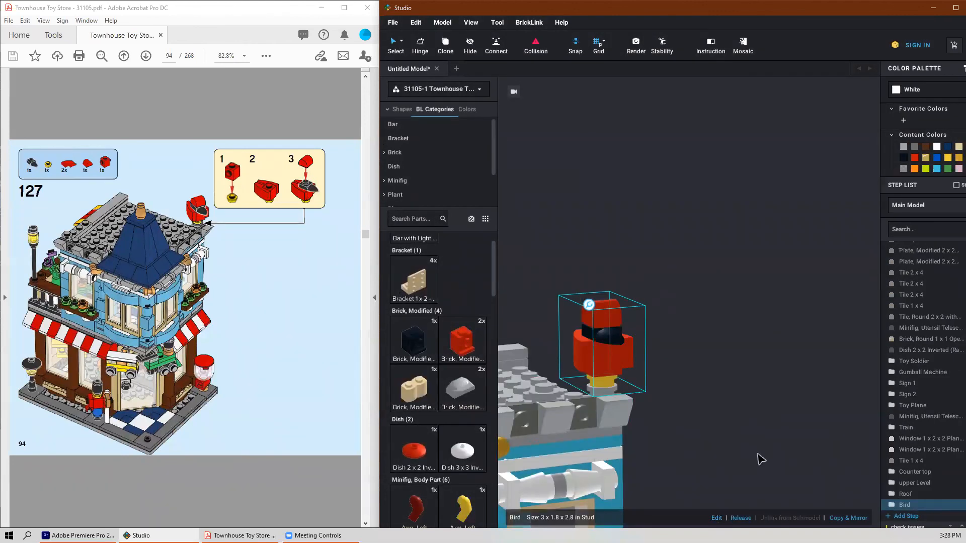
Step: Rotate the Bird submodel on its round base plate with the Hinge tool by about 300.8°
{"action": "key", "text": "h"}
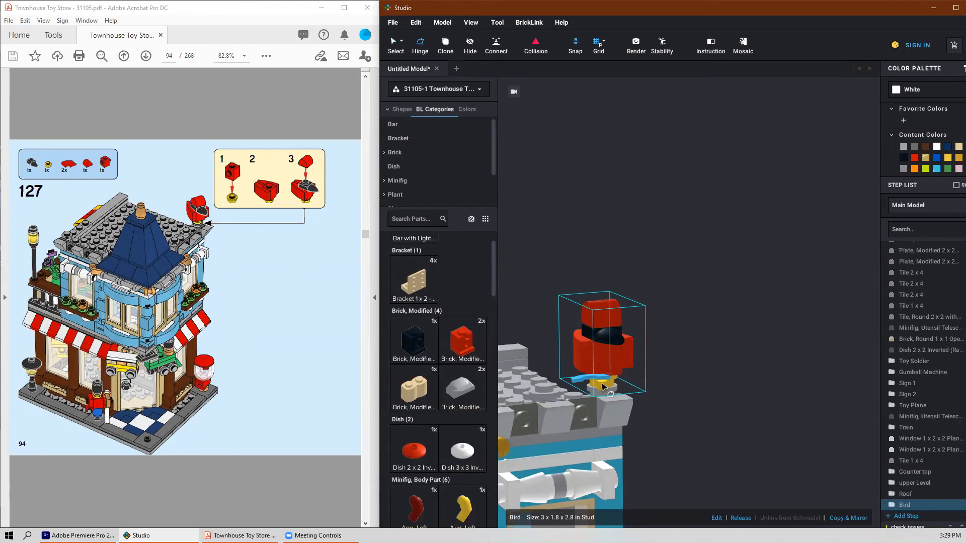
{"action": "left_click_drag", "start_coordinate": [598, 383], "coordinate": [751, 360]}
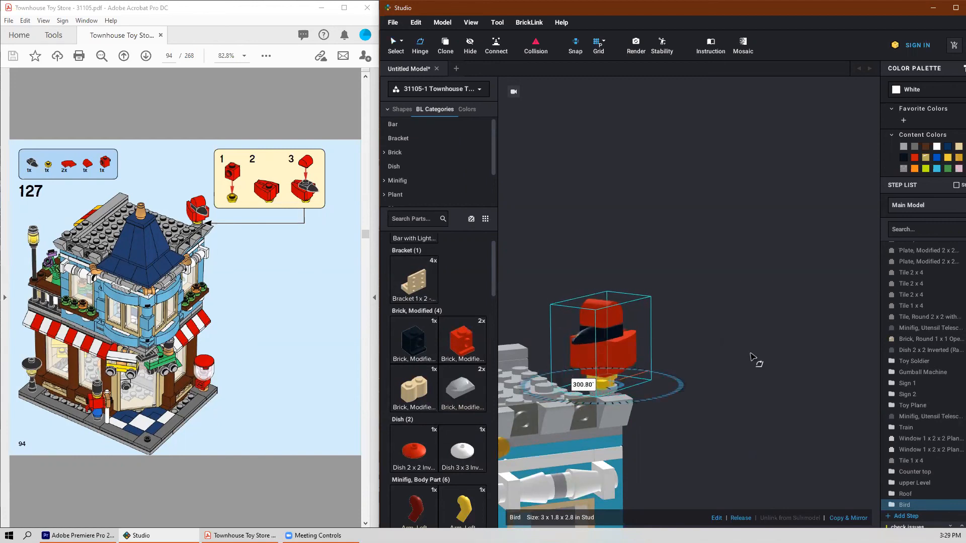
{"action": "left_click", "coordinate": [753, 360]}
Step: Bring up instruction page 95 and examine the whole toy store from its front corner
{"action": "scroll", "coordinate": [753, 360], "scroll_direction": "down", "scroll_amount": 5}
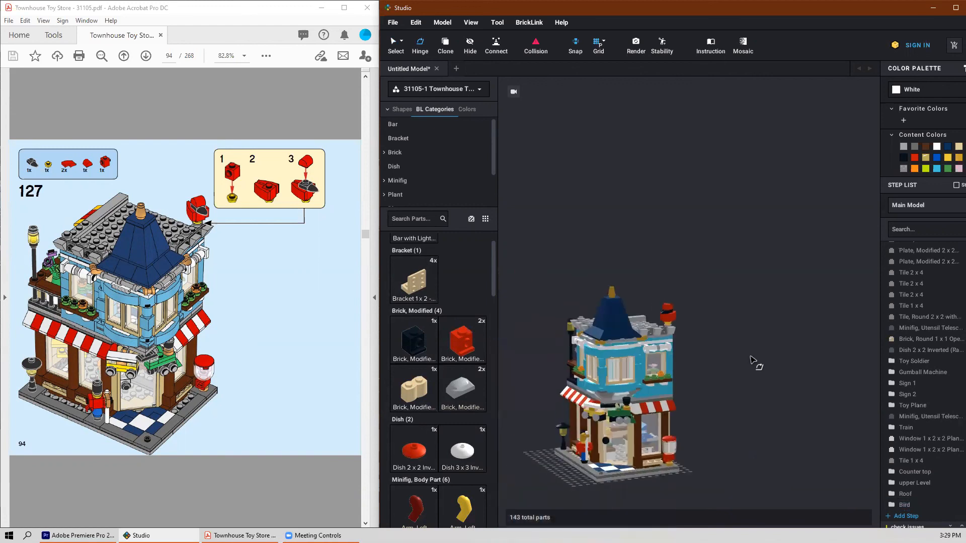
{"action": "scroll", "coordinate": [258, 362], "scroll_direction": "down", "scroll_amount": 2}
{"action": "scroll", "coordinate": [260, 356], "scroll_direction": "up", "scroll_amount": 1}
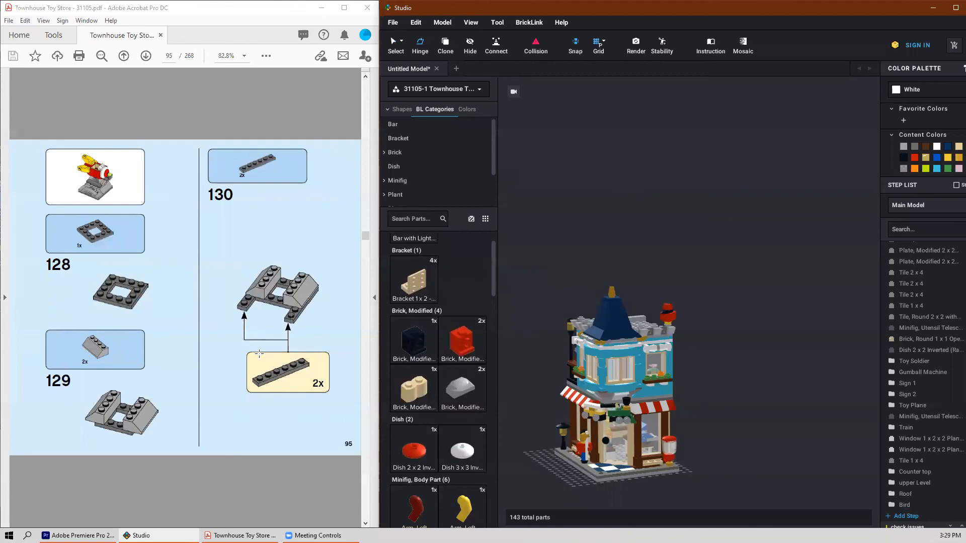
{"action": "left_click", "coordinate": [642, 389]}
{"action": "scroll", "coordinate": [665, 401], "scroll_direction": "up", "scroll_amount": 2}
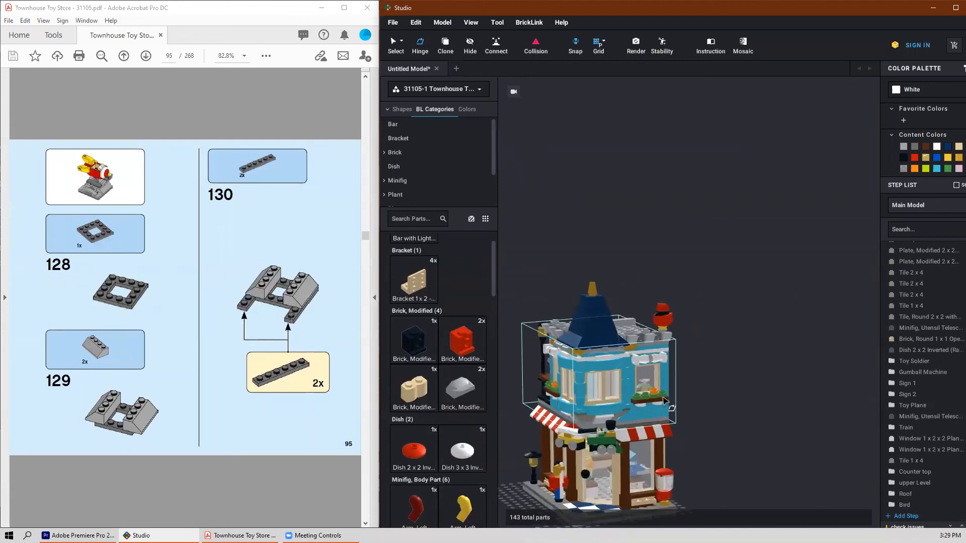
{"action": "left_click", "coordinate": [830, 384]}
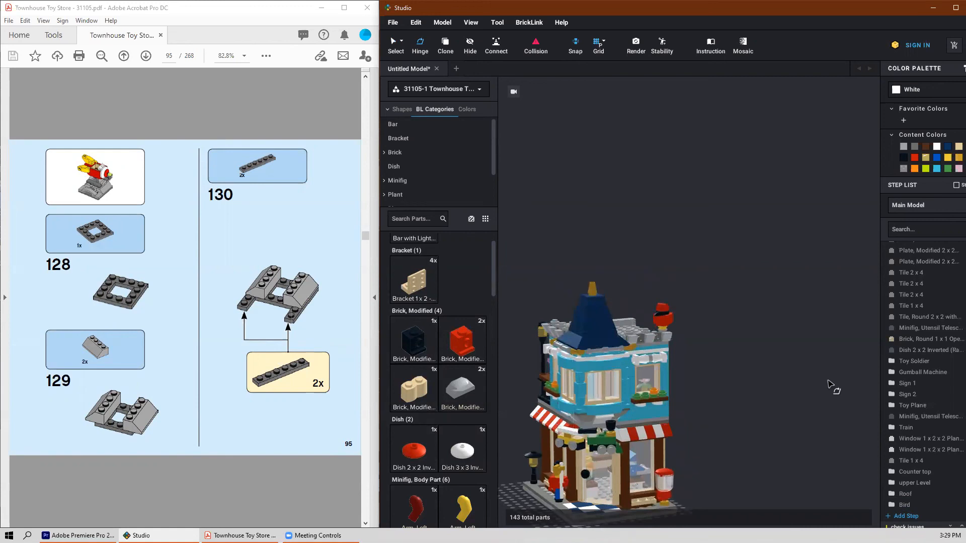
{"action": "middle_click_drag", "start_coordinate": [783, 332], "coordinate": [791, 320]}
{"action": "scroll", "coordinate": [582, 378], "scroll_direction": "up", "scroll_amount": 1}
{"action": "right_click_drag", "start_coordinate": [577, 390], "coordinate": [596, 387]}
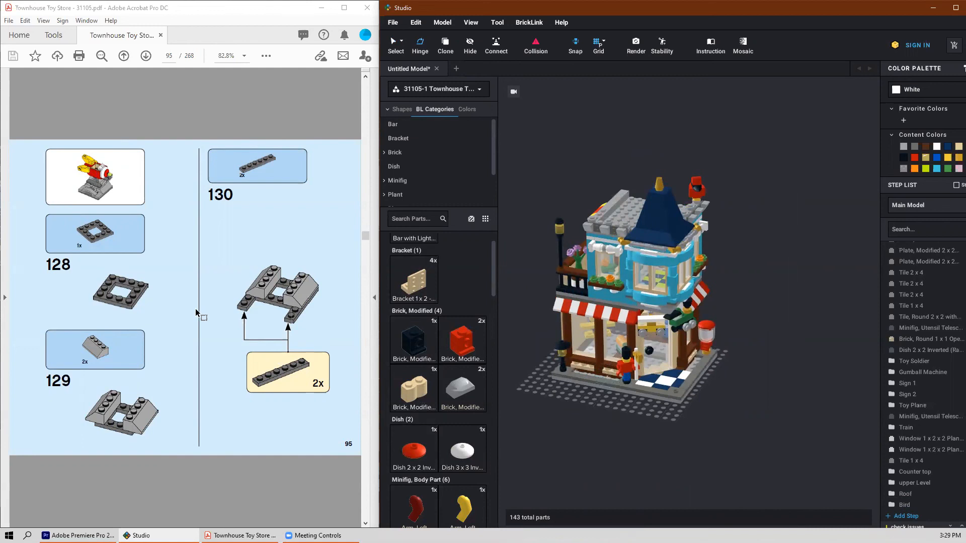
Step: Place the dark bluish gray Plate, Modified 4 x 4 with 2 x 2 Cutout on the empty grid beside the store
{"action": "scroll", "coordinate": [484, 468], "scroll_direction": "down", "scroll_amount": 10}
{"action": "scroll", "coordinate": [480, 382], "scroll_direction": "down", "scroll_amount": 10}
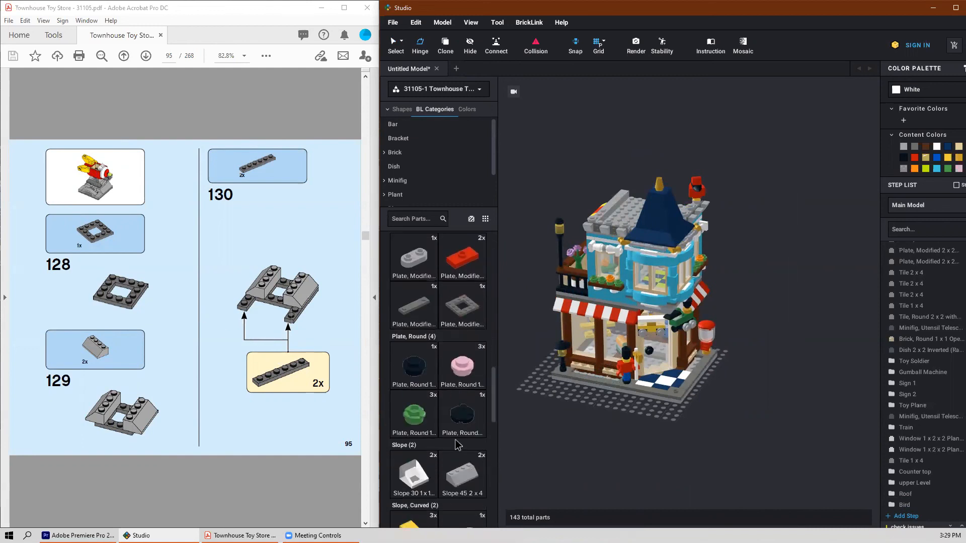
{"action": "left_click_drag", "start_coordinate": [477, 300], "coordinate": [567, 422]}
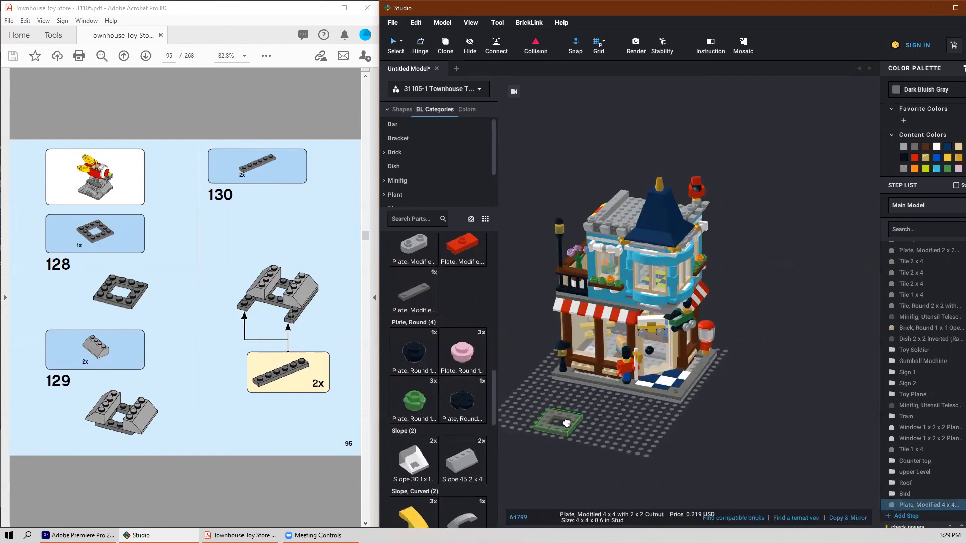
{"action": "left_click", "coordinate": [559, 417]}
{"action": "key", "text": "Escape"}
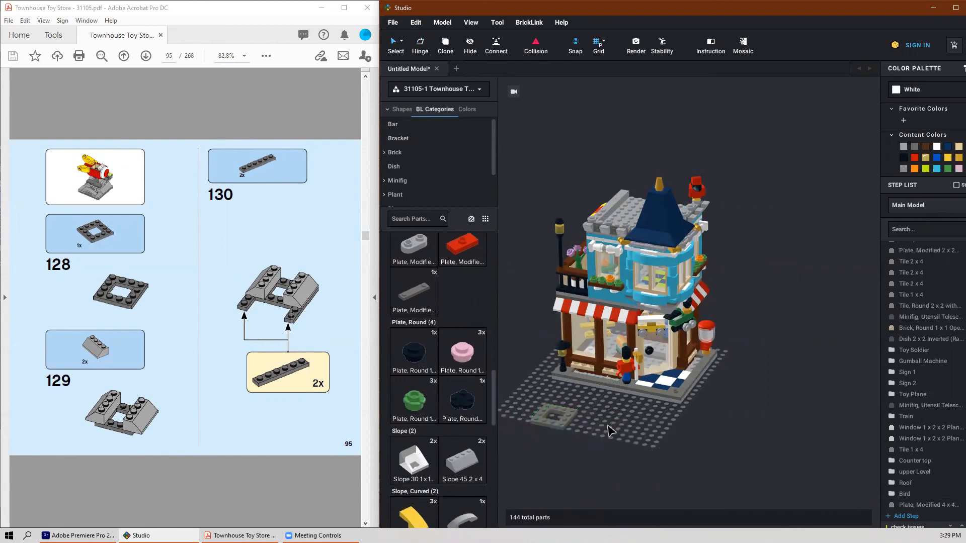
Step: Place two light bluish gray Slope 45 2 x 4 pieces on opposite edges of the cutout plate, with their slopes facing outward
{"action": "left_click_drag", "start_coordinate": [464, 469], "coordinate": [544, 433]}
{"action": "scroll", "coordinate": [538, 435], "scroll_direction": "up", "scroll_amount": 4}
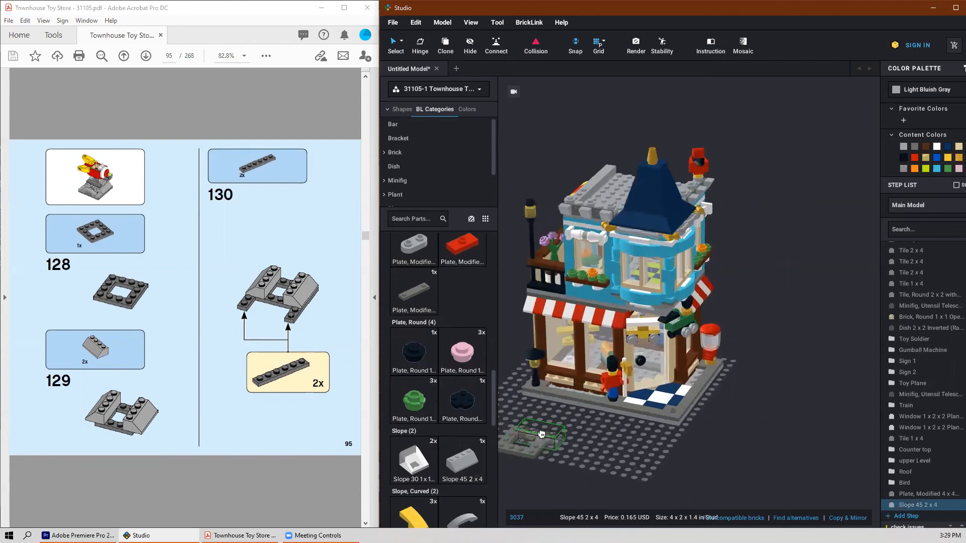
{"action": "scroll", "coordinate": [537, 439], "scroll_direction": "up", "scroll_amount": 4}
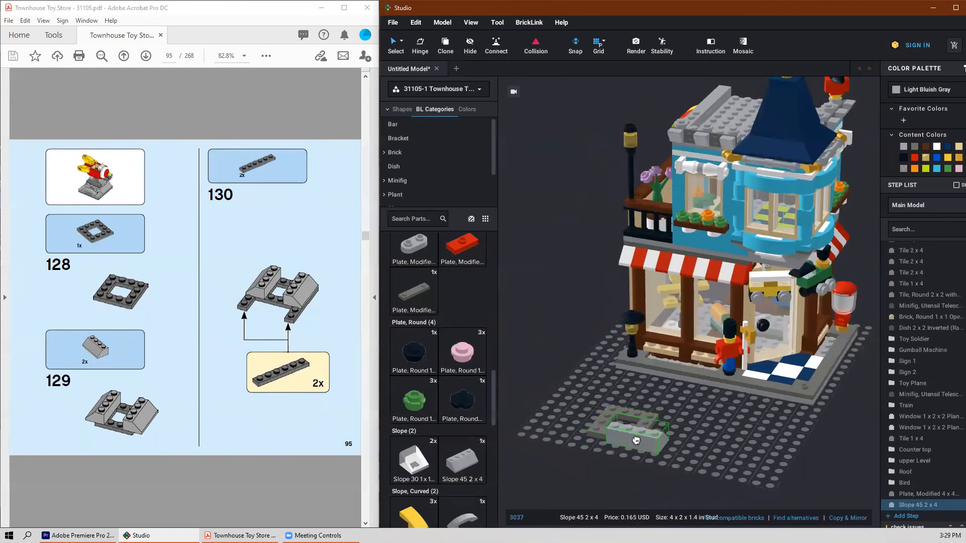
{"action": "key", "text": "Left"}
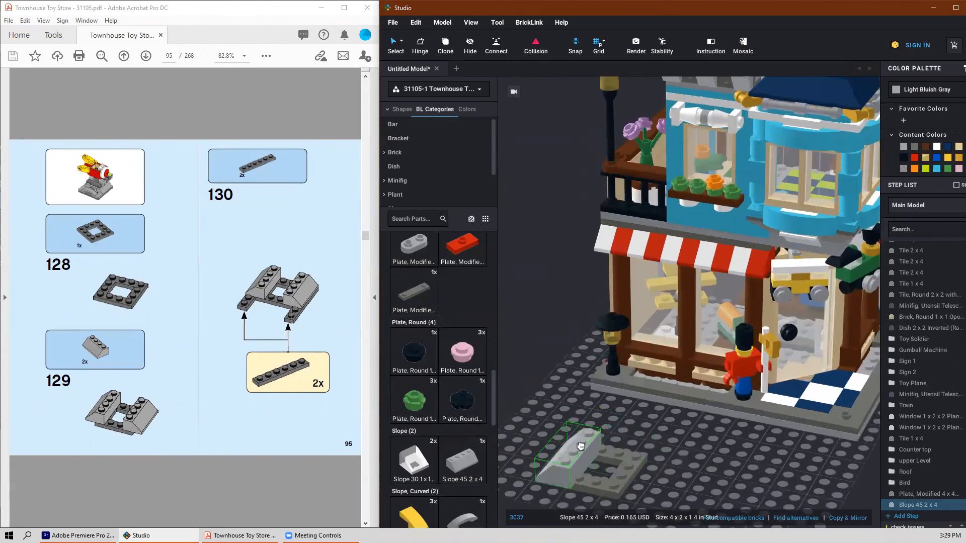
{"action": "left_click", "coordinate": [575, 439]}
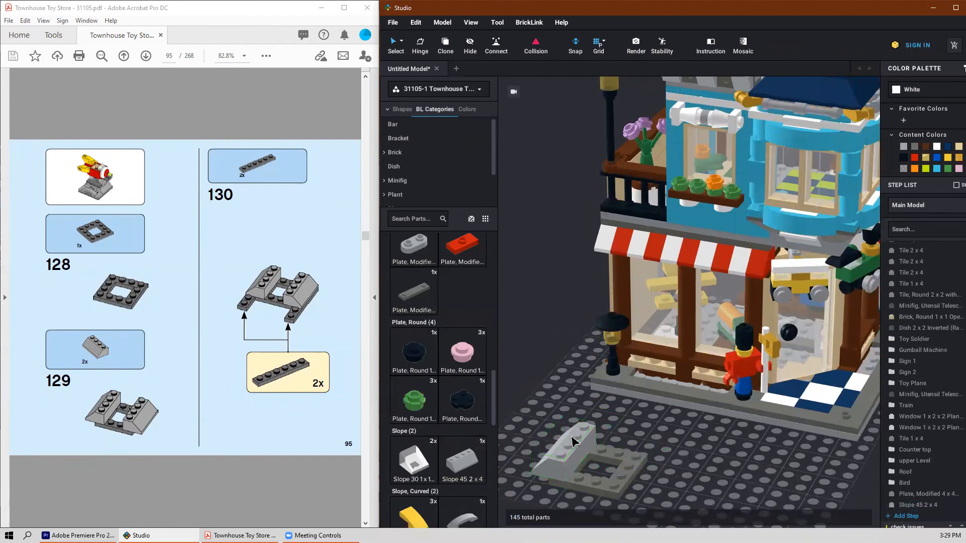
{"action": "left_click", "coordinate": [634, 457]}
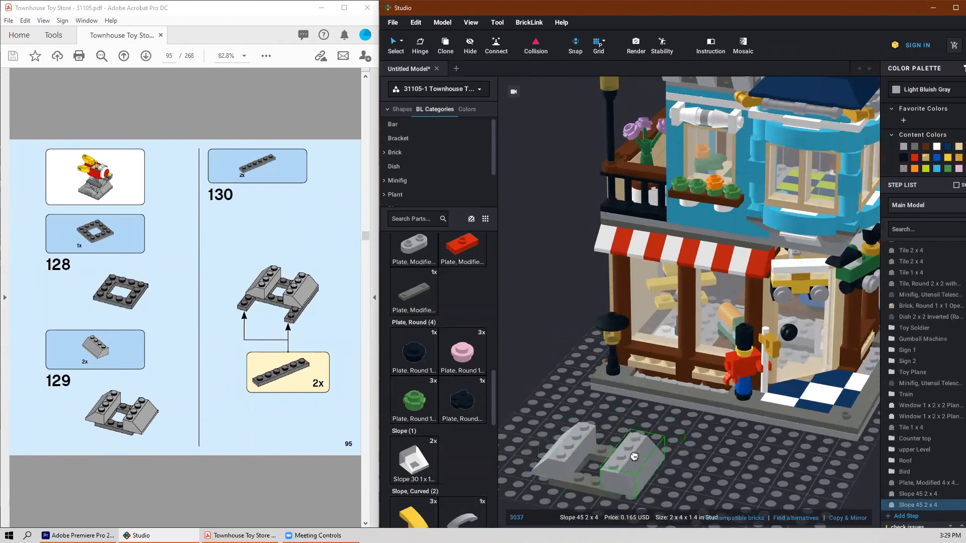
{"action": "key", "text": "Escape"}
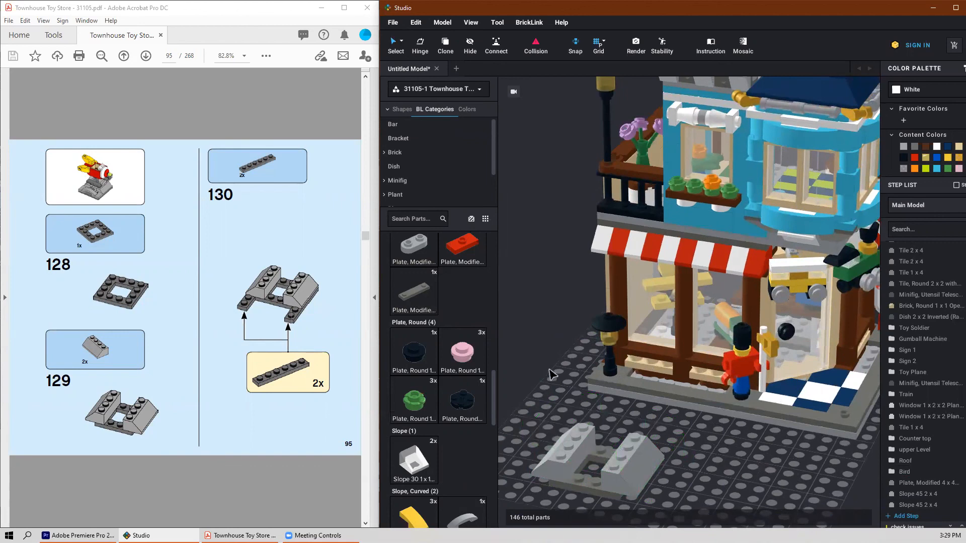
Step: Attach two dark bluish gray Plate 1 x 6 pieces under the overhanging slopes, extending past the same end as in instruction step 130
{"action": "scroll", "coordinate": [436, 352], "scroll_direction": "up", "scroll_amount": 6}
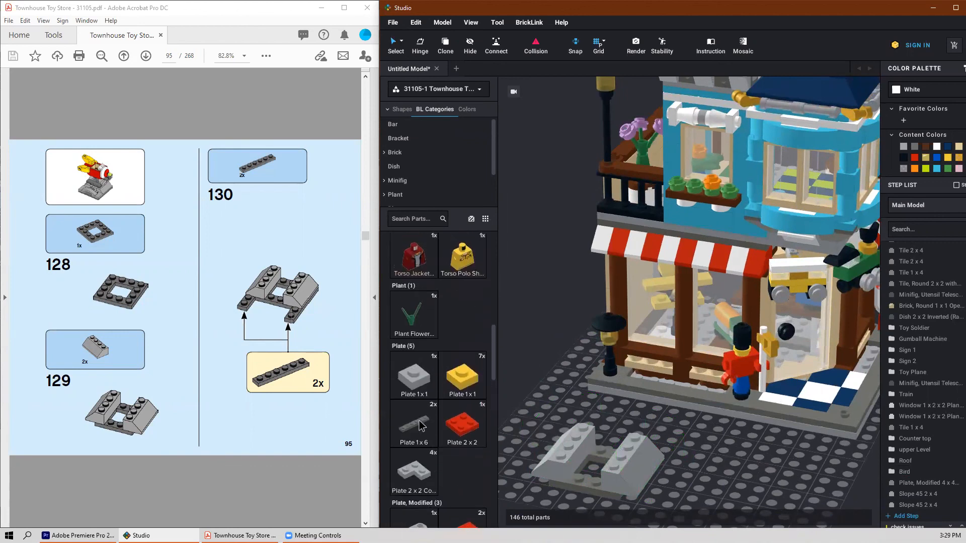
{"action": "left_click", "coordinate": [420, 428]}
{"action": "right_click_drag", "start_coordinate": [620, 455], "coordinate": [672, 477]}
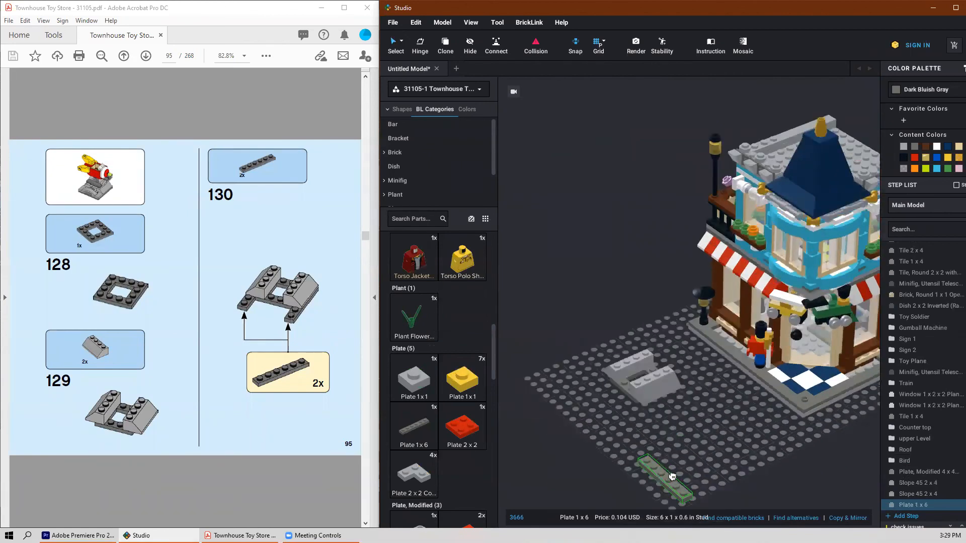
{"action": "scroll", "coordinate": [674, 455], "scroll_direction": "up", "scroll_amount": 3}
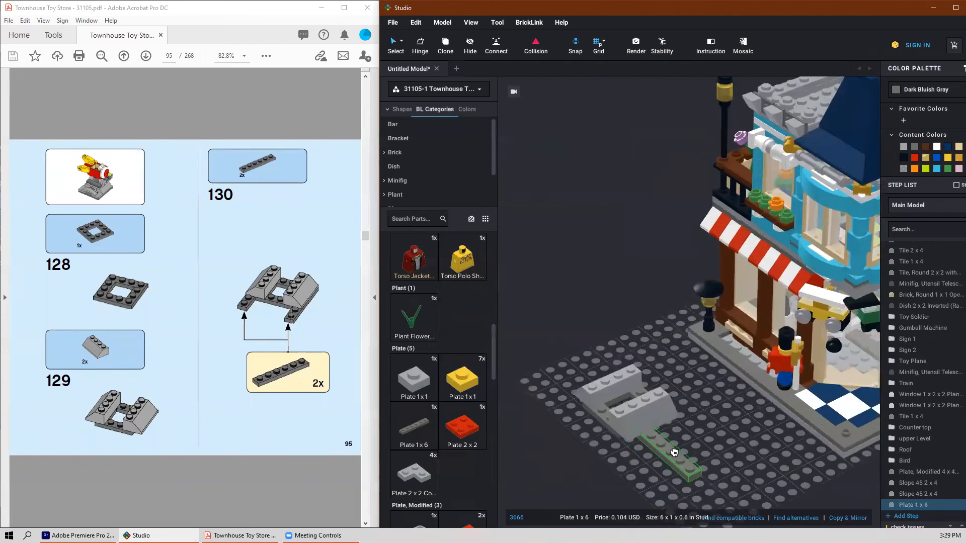
{"action": "left_click", "coordinate": [642, 437]}
{"action": "right_click_drag", "start_coordinate": [606, 436], "coordinate": [642, 424]}
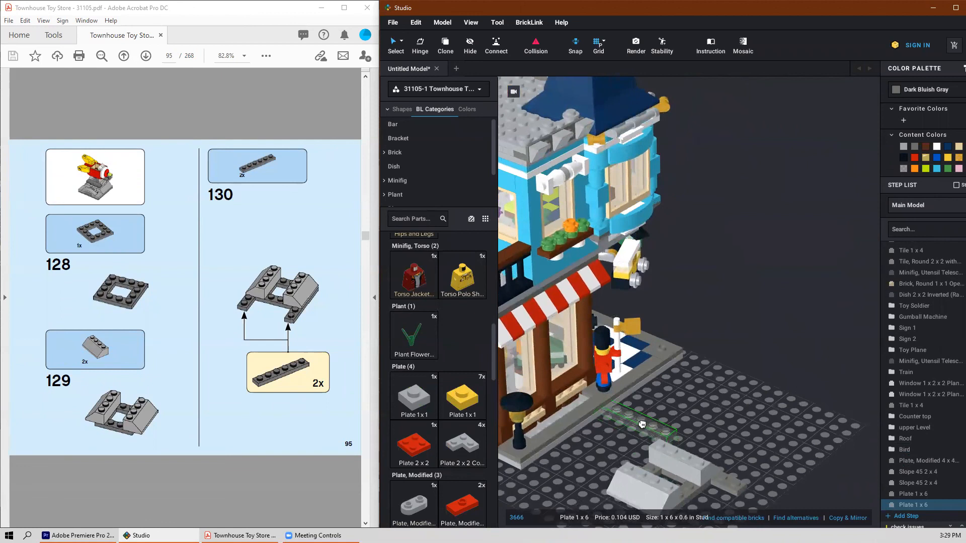
{"action": "middle_click_drag", "start_coordinate": [649, 410], "coordinate": [649, 302]}
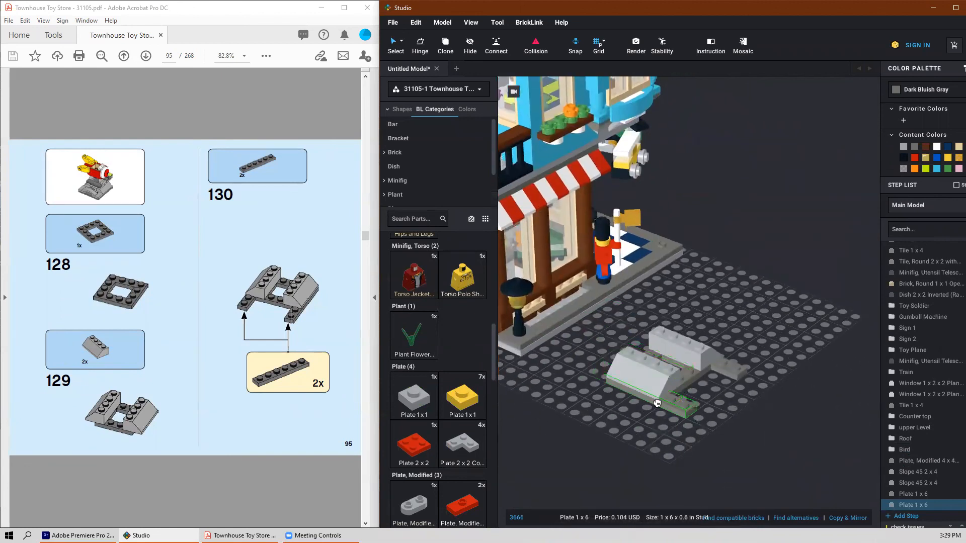
{"action": "left_click", "coordinate": [657, 403]}
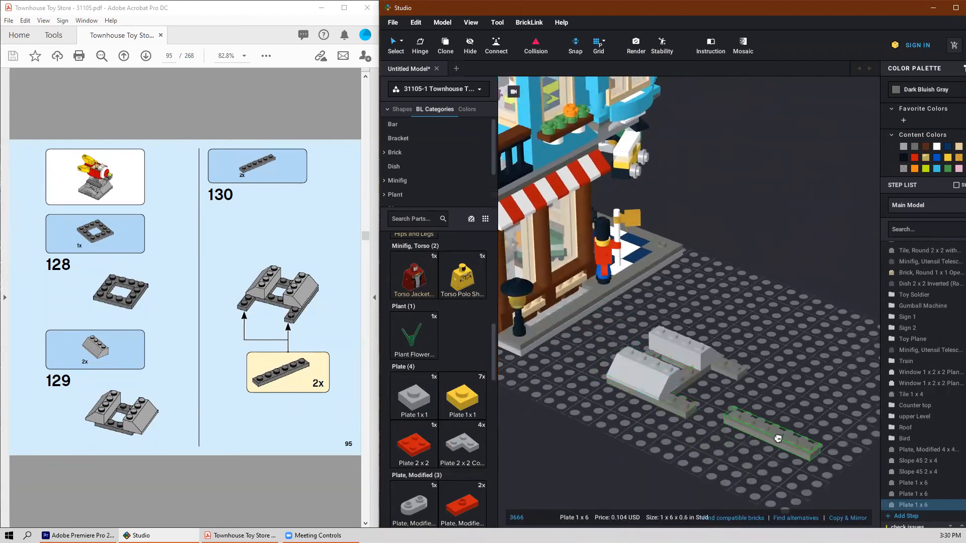
{"action": "key", "text": "Escape"}
{"action": "right_click_drag", "start_coordinate": [785, 440], "coordinate": [739, 442]}
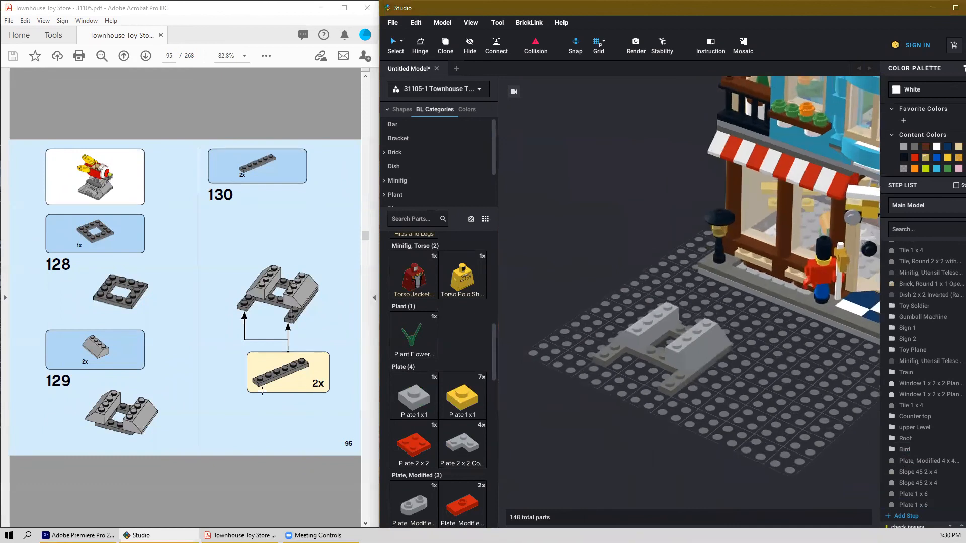
Step: Bring up instruction page 96 and look through the parts palette for the Technic pieces of steps 131 to 134
{"action": "scroll", "coordinate": [228, 395], "scroll_direction": "down", "scroll_amount": 1}
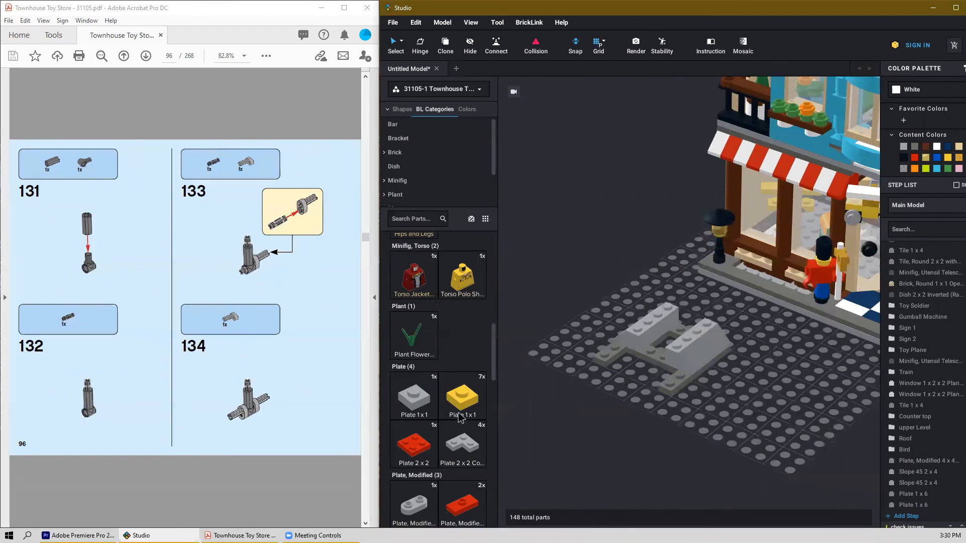
{"action": "scroll", "coordinate": [166, 302], "scroll_direction": "up", "scroll_amount": 1}
{"action": "scroll", "coordinate": [167, 302], "scroll_direction": "down", "scroll_amount": 1}
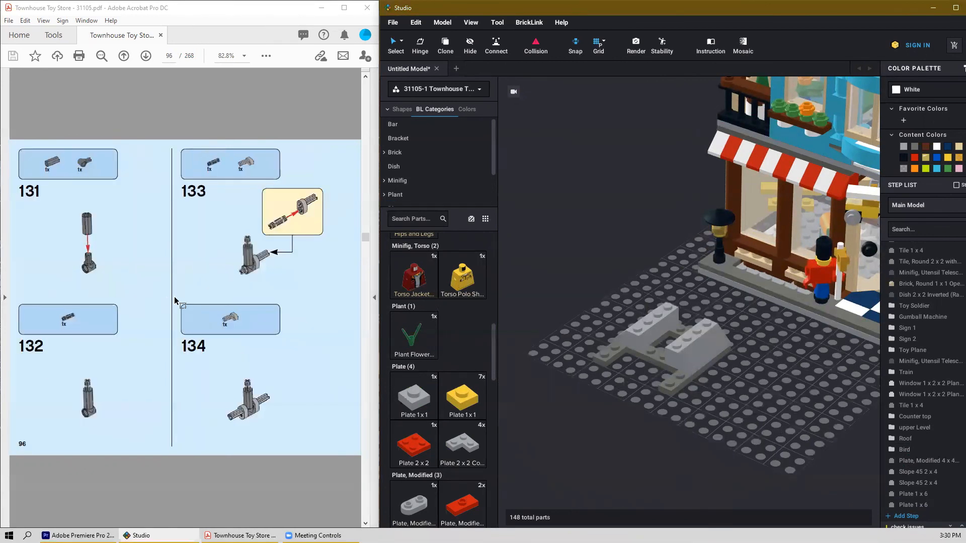
{"action": "scroll", "coordinate": [435, 361], "scroll_direction": "down", "scroll_amount": 4}
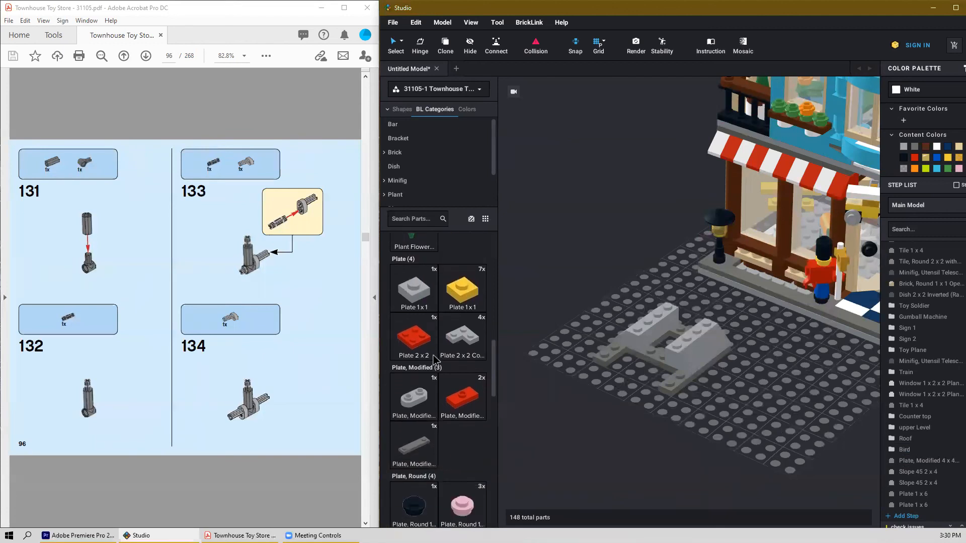
{"action": "scroll", "coordinate": [435, 361], "scroll_direction": "down", "scroll_amount": 5}
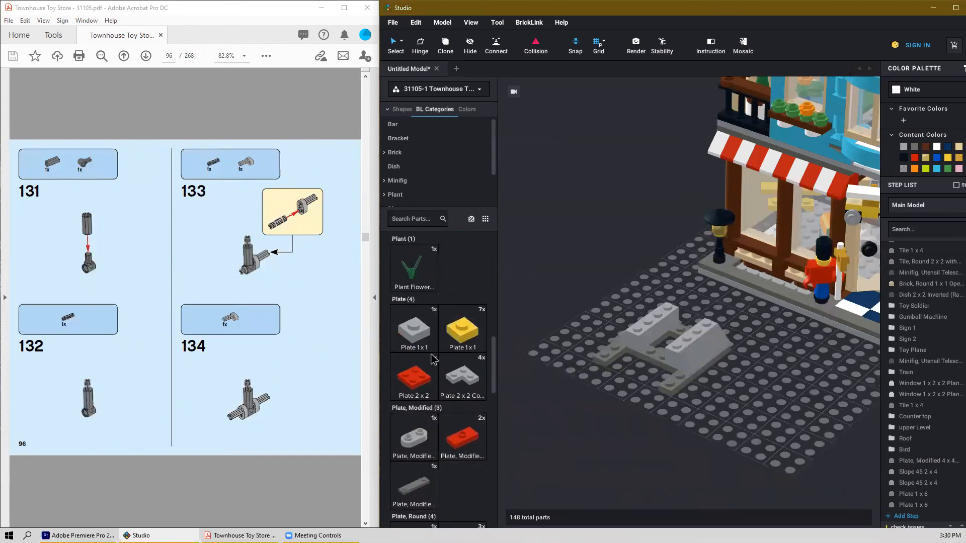
{"action": "scroll", "coordinate": [435, 361], "scroll_direction": "up", "scroll_amount": 10}
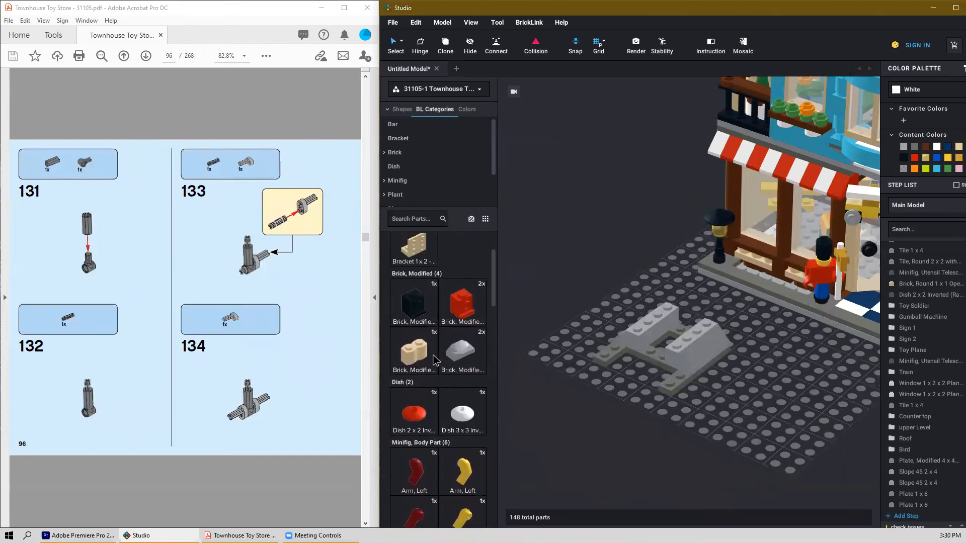
{"action": "scroll", "coordinate": [436, 373], "scroll_direction": "down", "scroll_amount": 8}
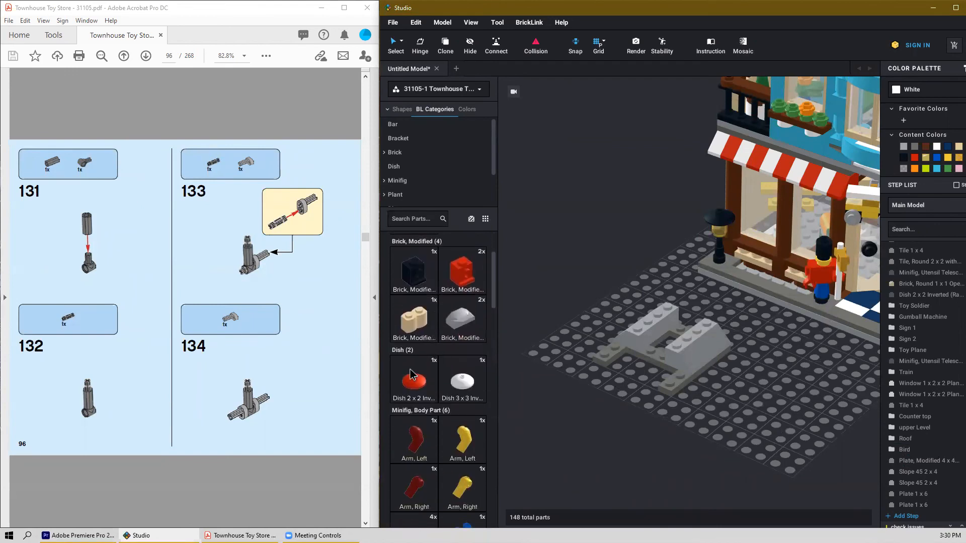
{"action": "scroll", "coordinate": [408, 372], "scroll_direction": "down", "scroll_amount": 6}
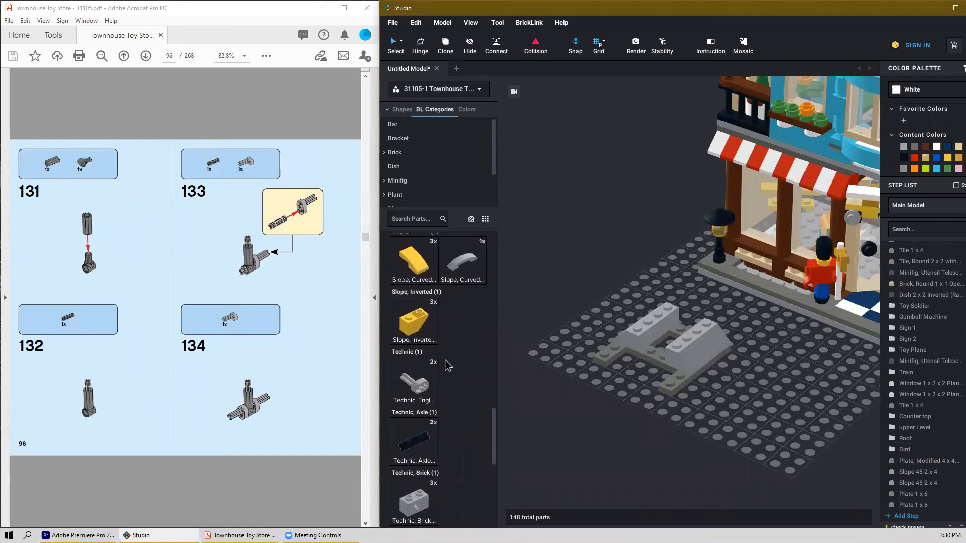
Step: Place one light bluish gray Technic Engine Crankshaft on the grid in front of the sloped base, rotated so its axle end lies horizontally
{"action": "left_click_drag", "start_coordinate": [421, 387], "coordinate": [650, 449]}
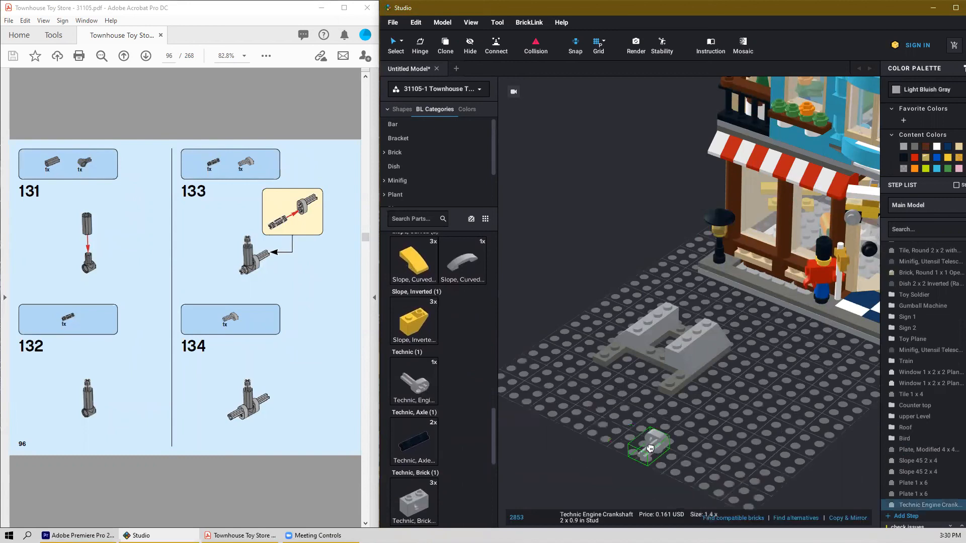
{"action": "key", "text": "Up"}
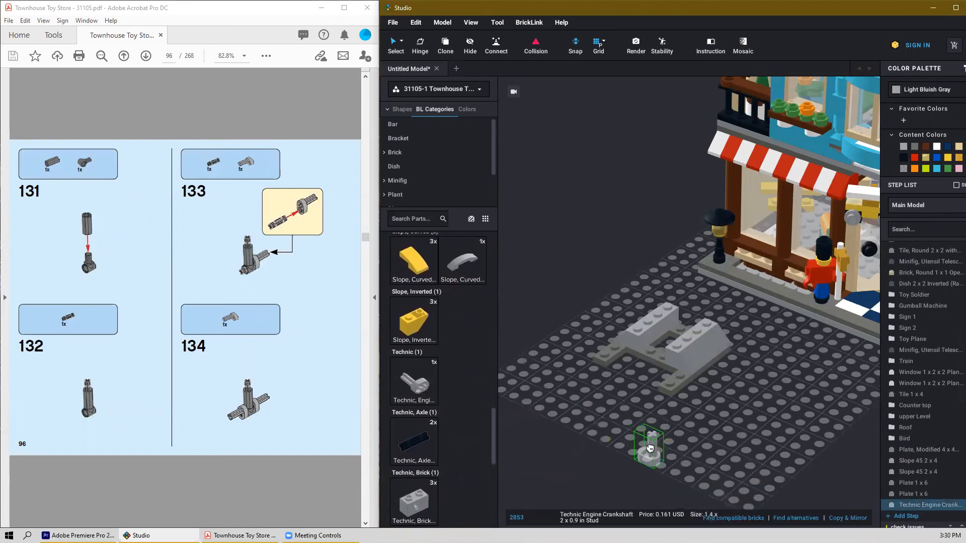
{"action": "key", "text": "Up"}
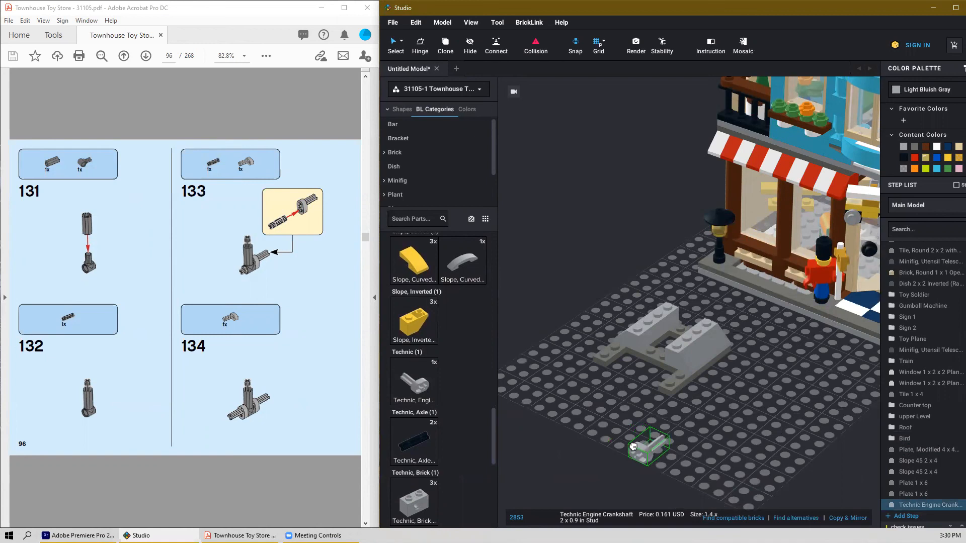
{"action": "left_click_drag", "start_coordinate": [633, 446], "coordinate": [626, 444]}
{"action": "key", "text": "Up"}
{"action": "key", "text": "Up"}
{"action": "key", "text": "Right"}
{"action": "key", "text": "Up"}
{"action": "key", "text": "Up"}
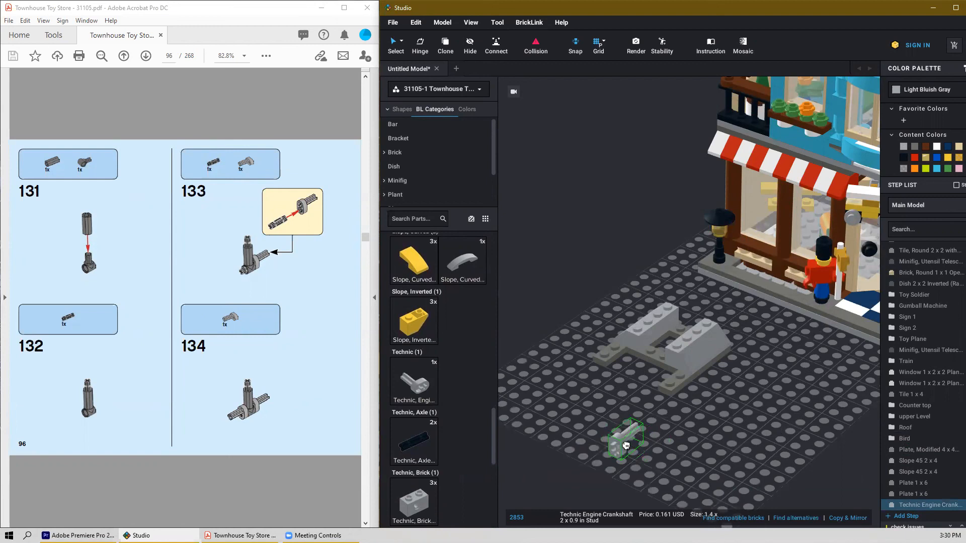
{"action": "key", "text": "Up"}
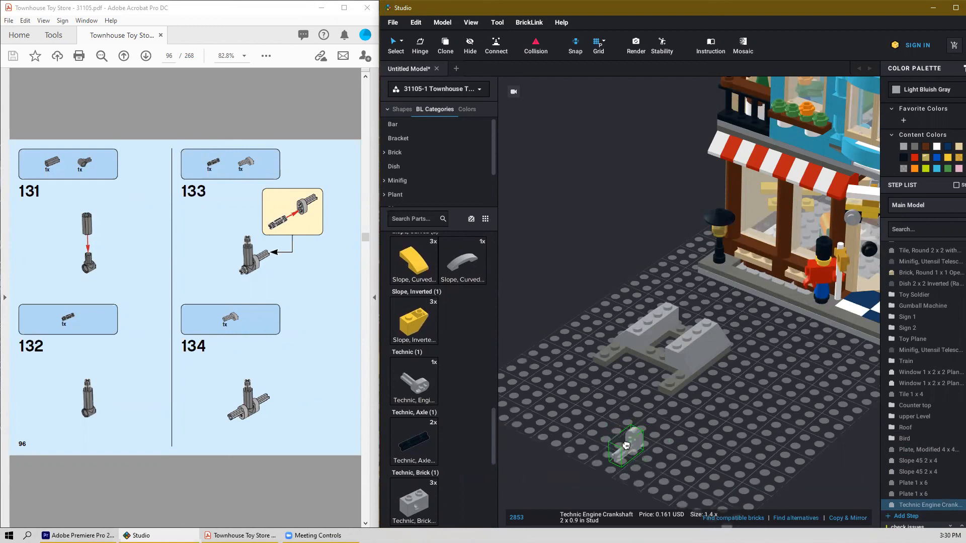
{"action": "key", "text": "Up"}
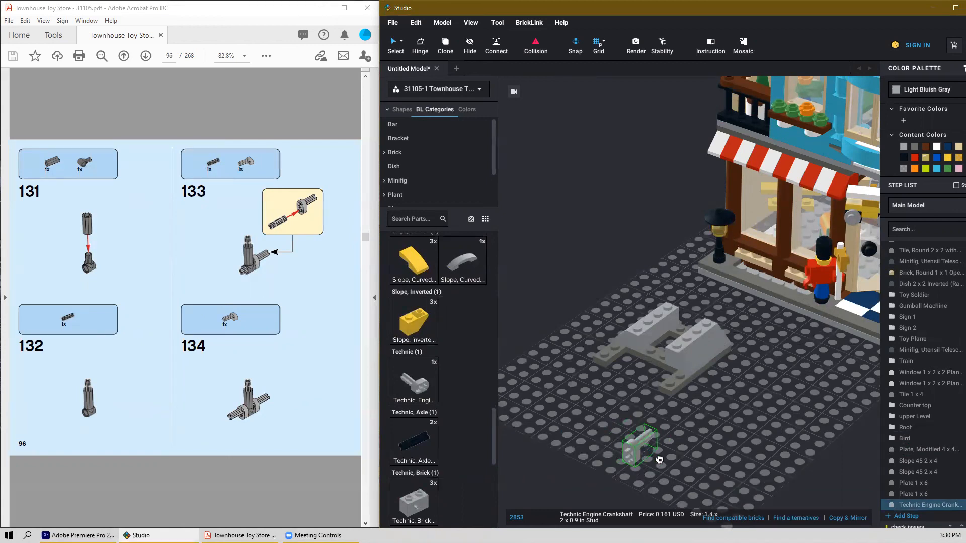
{"action": "key", "text": "Up"}
{"action": "left_click", "coordinate": [688, 451]}
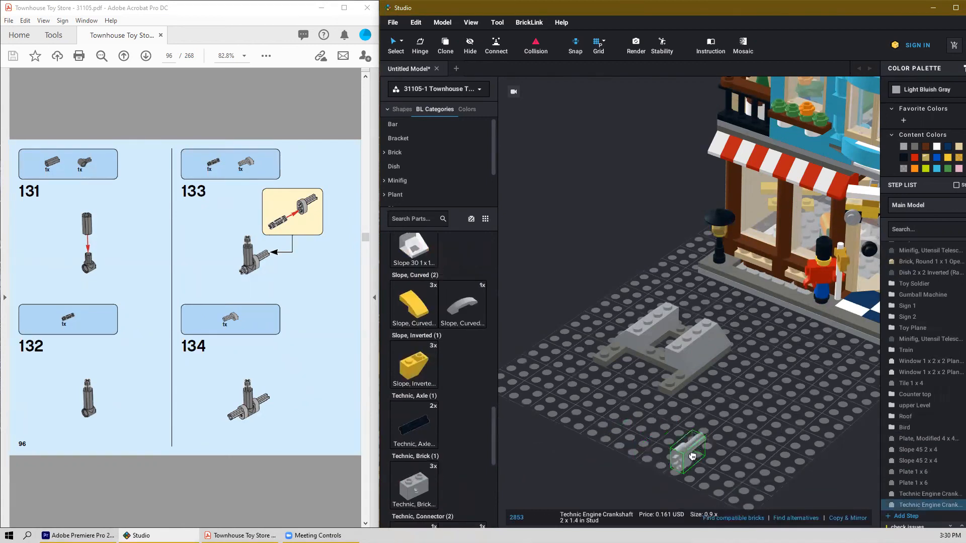
{"action": "right_click_drag", "start_coordinate": [632, 442], "coordinate": [633, 442]}
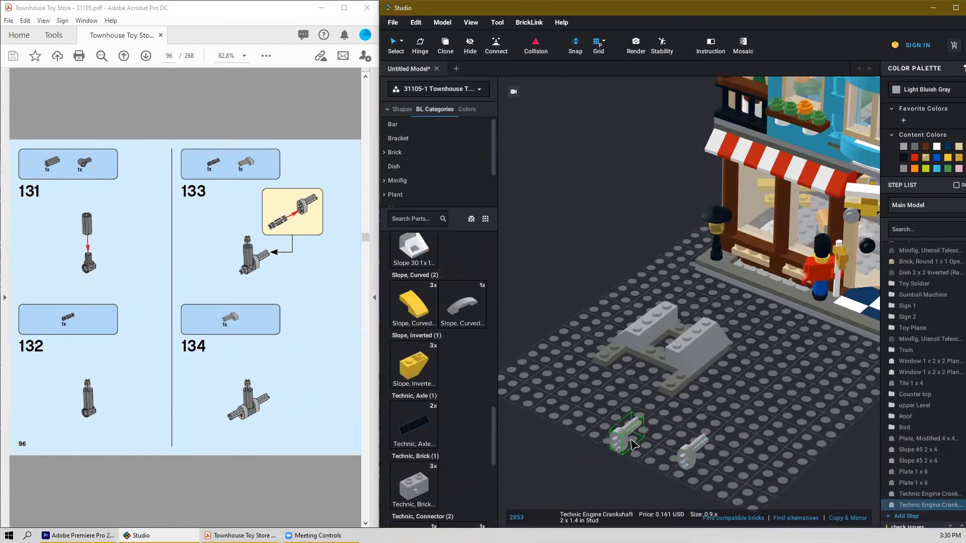
{"action": "key", "text": "Escape"}
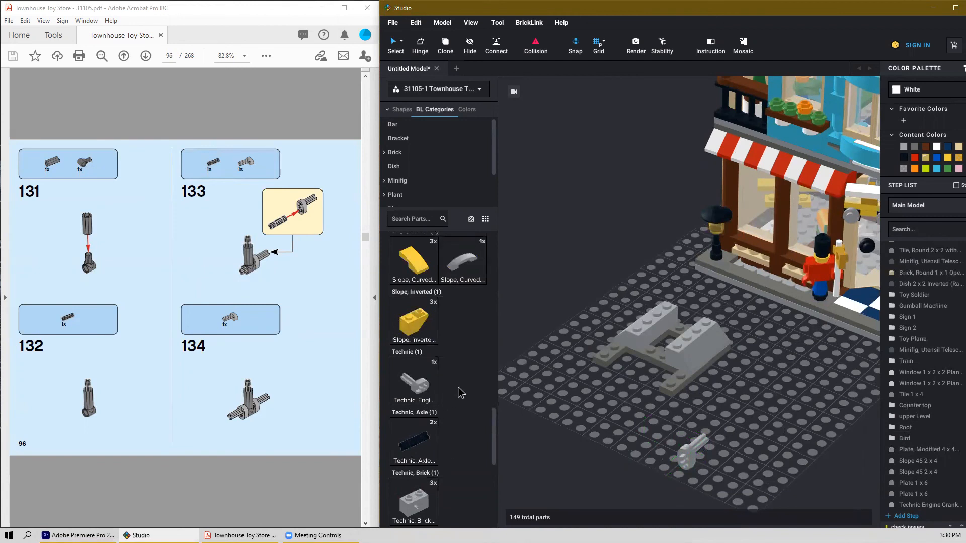
Step: Place the dark bluish gray Technic Axle and Pin Connector Hub with 1 Axle upright on the grid near the crankshaft
{"action": "scroll", "coordinate": [461, 393], "scroll_direction": "up", "scroll_amount": 10}
{"action": "scroll", "coordinate": [459, 390], "scroll_direction": "down", "scroll_amount": 10}
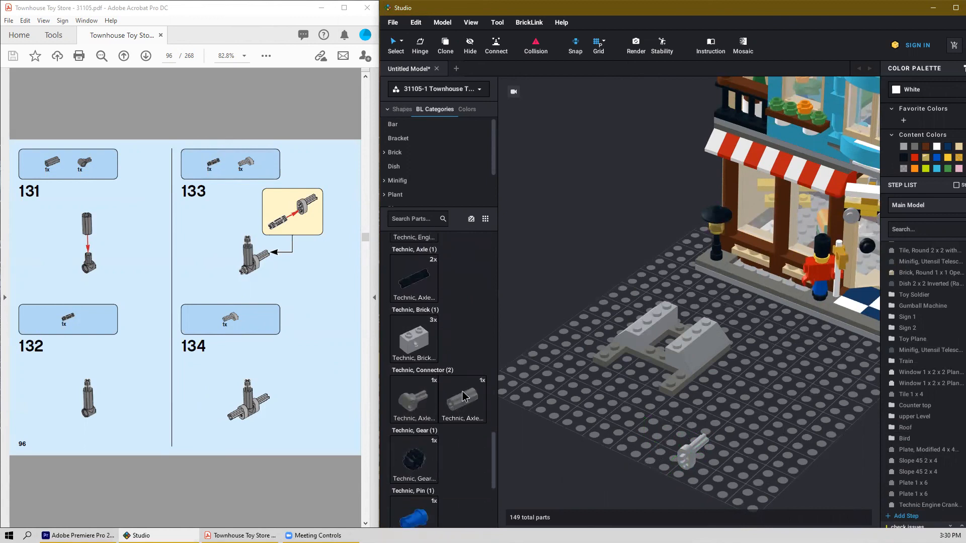
{"action": "scroll", "coordinate": [455, 392], "scroll_direction": "down", "scroll_amount": 2}
{"action": "left_click_drag", "start_coordinate": [413, 360], "coordinate": [581, 438]}
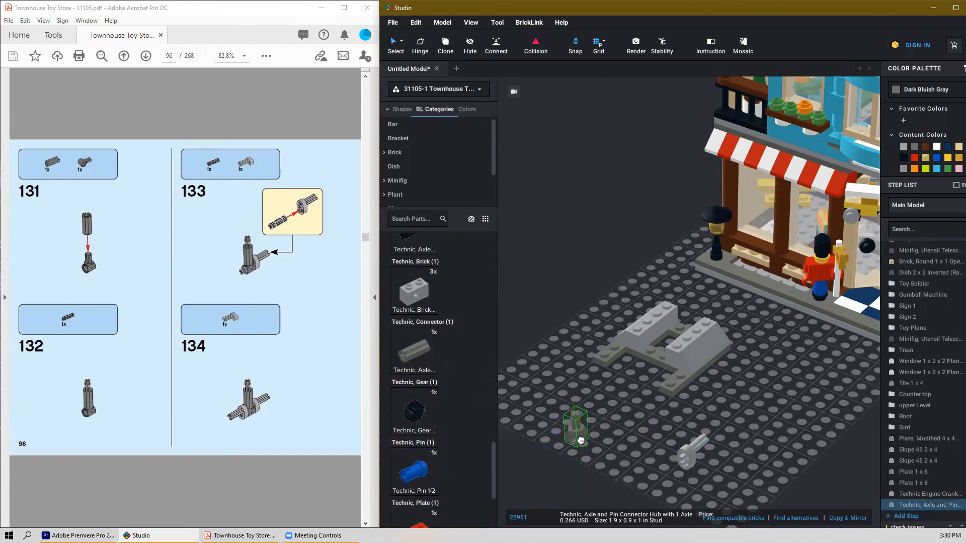
{"action": "left_click", "coordinate": [624, 462]}
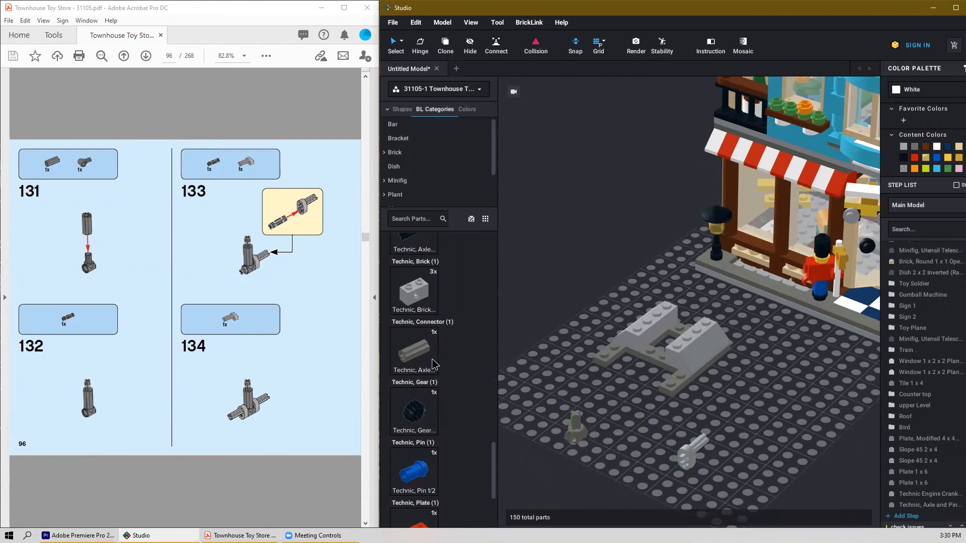
Step: Insert a black Technic Axle 2 Notched into the crankshaft's hole, opposite its own axle end
{"action": "scroll", "coordinate": [441, 450], "scroll_direction": "down", "scroll_amount": 3}
{"action": "scroll", "coordinate": [443, 451], "scroll_direction": "up", "scroll_amount": 4}
{"action": "scroll", "coordinate": [442, 451], "scroll_direction": "up", "scroll_amount": 3}
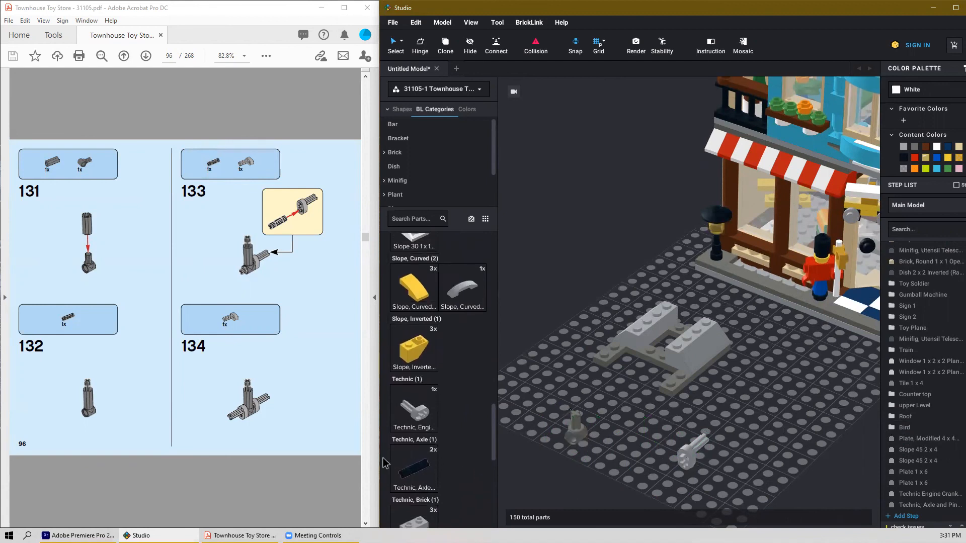
{"action": "left_click_drag", "start_coordinate": [413, 477], "coordinate": [679, 476]}
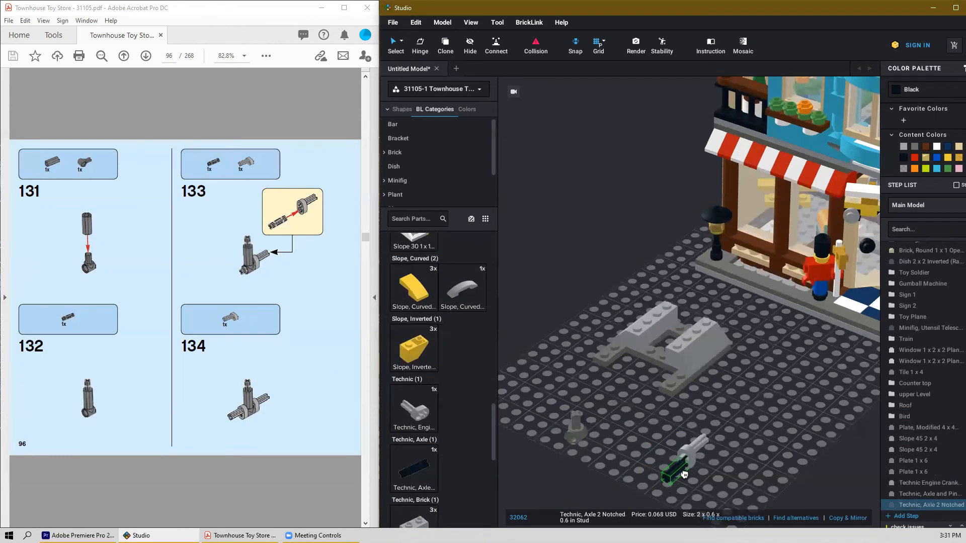
{"action": "left_click", "coordinate": [683, 476]}
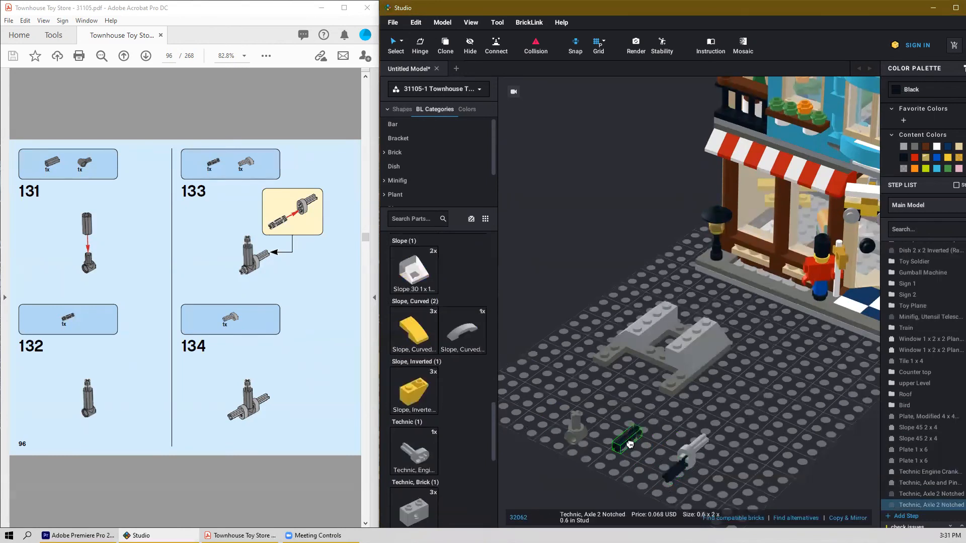
{"action": "key", "text": "Escape"}
Step: Move the upright connector hub onto the horizontal notched axle, against the crankshaft
{"action": "left_click", "coordinate": [683, 461]}
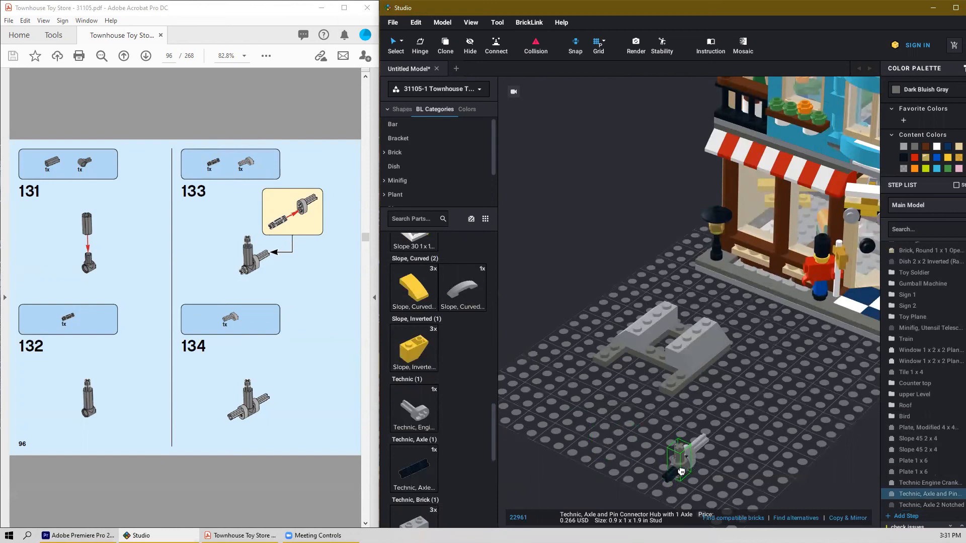
{"action": "left_click", "coordinate": [613, 445]}
{"action": "scroll", "coordinate": [613, 445], "scroll_direction": "down", "scroll_amount": 2}
{"action": "scroll", "coordinate": [615, 445], "scroll_direction": "up", "scroll_amount": 2}
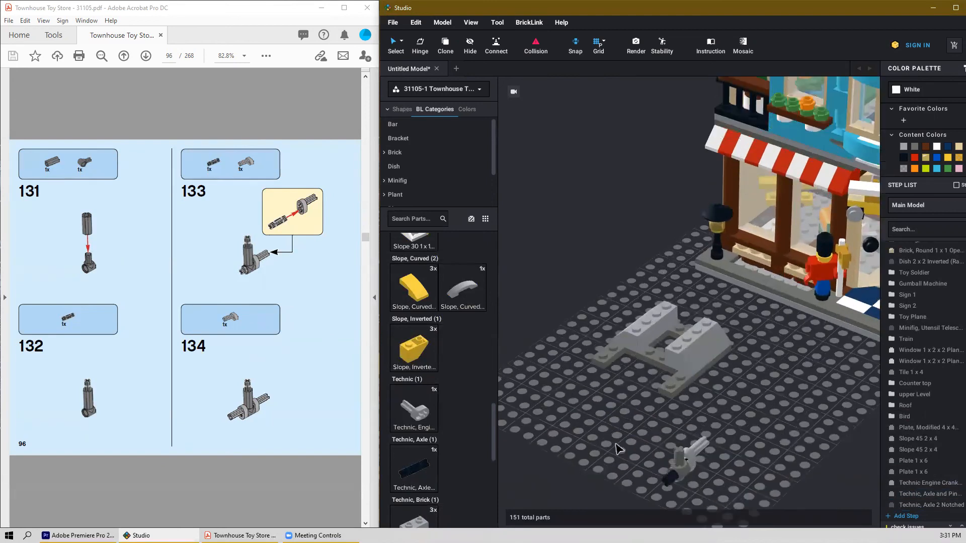
{"action": "middle_click_drag", "start_coordinate": [615, 449], "coordinate": [606, 396]}
Step: Stack the dark bluish gray Technic Axle Connector 2L on the hub's upright axle and insert a black Axle 2 Notched into its top
{"action": "scroll", "coordinate": [445, 405], "scroll_direction": "up", "scroll_amount": 7}
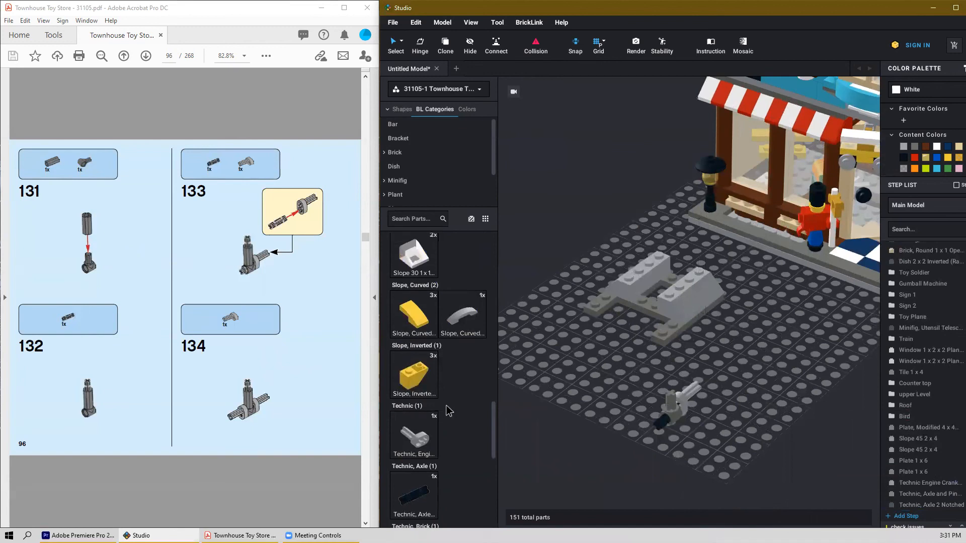
{"action": "scroll", "coordinate": [448, 410], "scroll_direction": "up", "scroll_amount": 10}
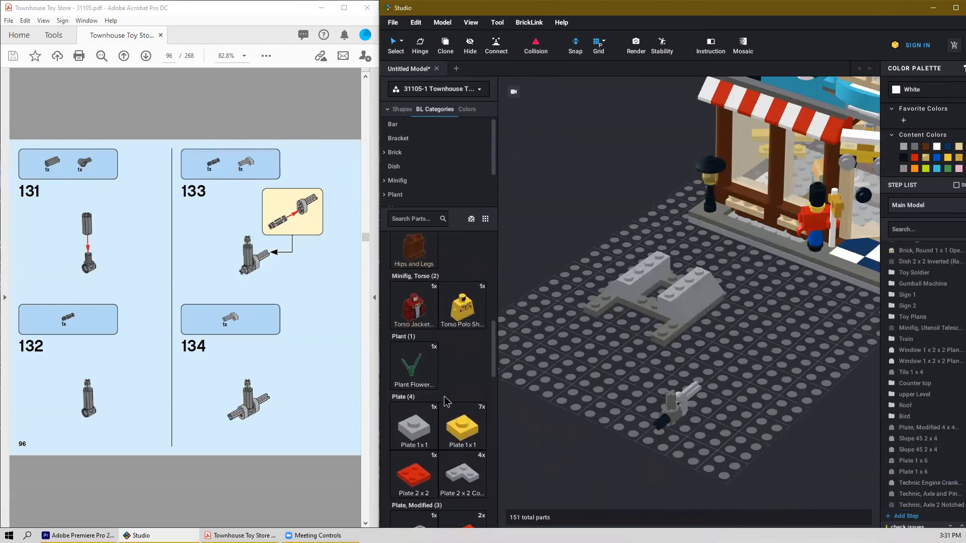
{"action": "scroll", "coordinate": [444, 405], "scroll_direction": "up", "scroll_amount": 5}
{"action": "scroll", "coordinate": [445, 415], "scroll_direction": "down", "scroll_amount": 4}
{"action": "scroll", "coordinate": [445, 415], "scroll_direction": "down", "scroll_amount": 10}
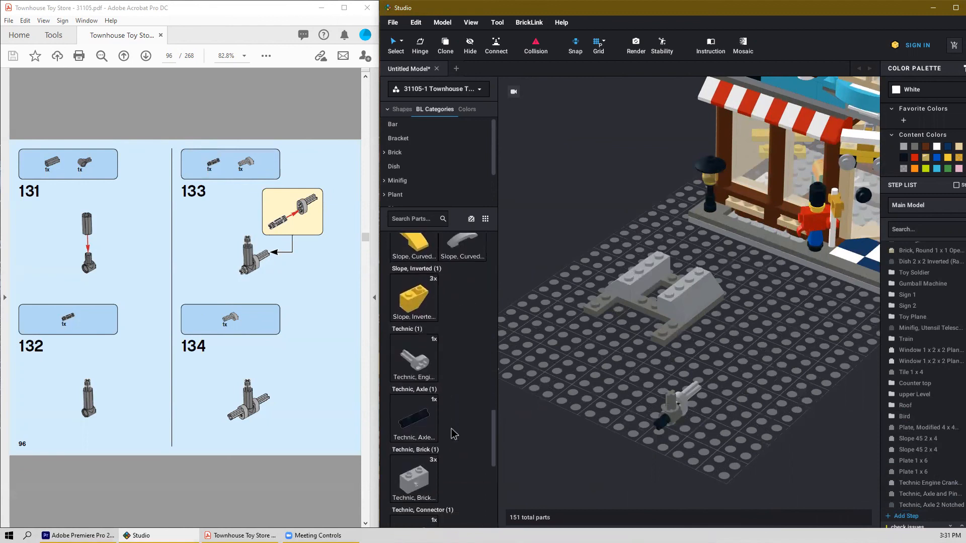
{"action": "left_click_drag", "start_coordinate": [427, 436], "coordinate": [667, 396]}
{"action": "left_click", "coordinate": [674, 396]}
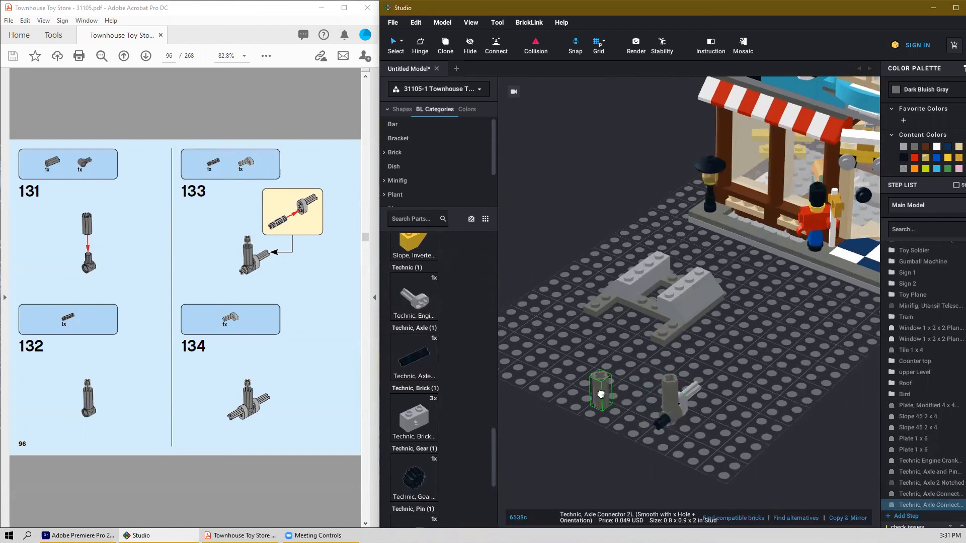
{"action": "key", "text": "Escape"}
{"action": "left_click_drag", "start_coordinate": [569, 385], "coordinate": [665, 378]}
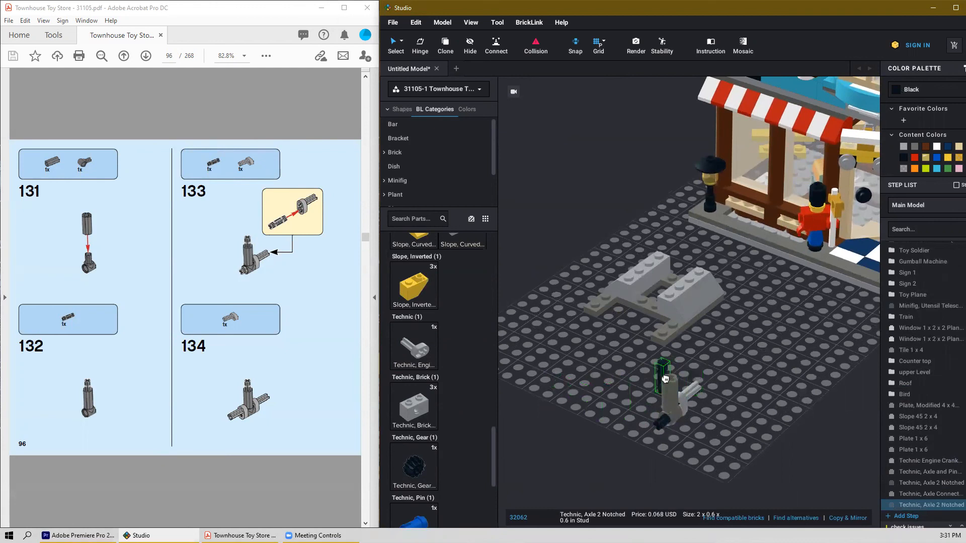
{"action": "left_click", "coordinate": [762, 426]}
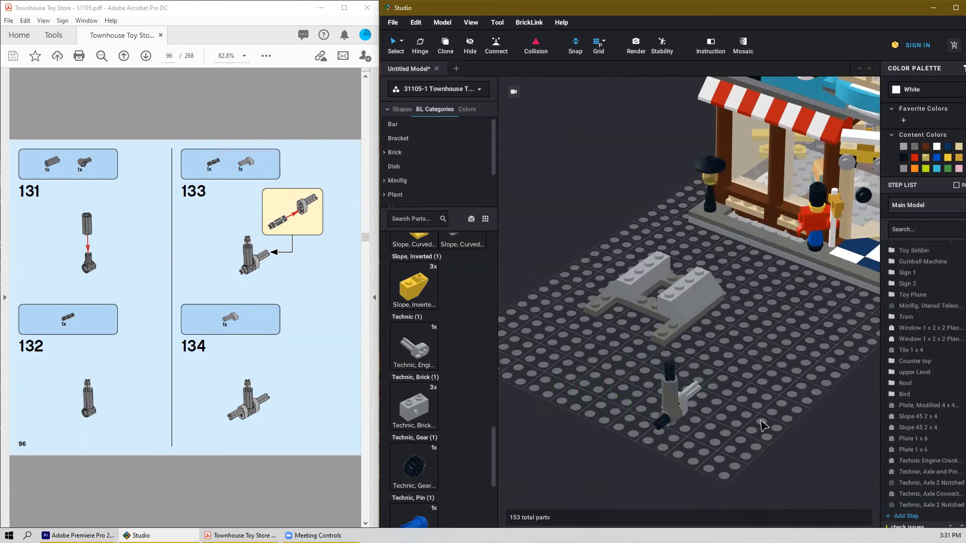
Step: Duplicate the Technic Engine Crankshaft and attach the copy to the hub's opposite side, with its axle end facing outward
{"action": "left_click", "coordinate": [699, 397]}
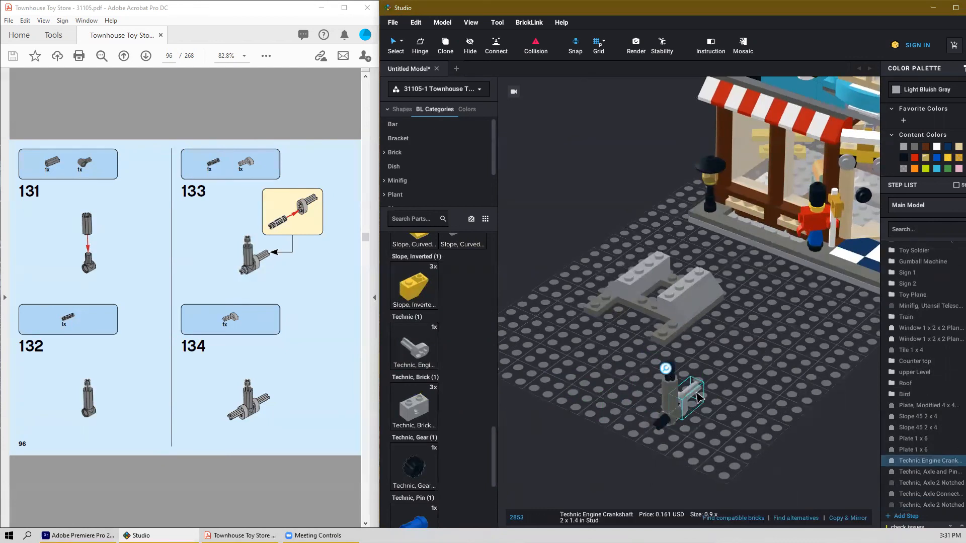
{"action": "key", "text": "ctrl+c"}
{"action": "key", "text": "ctrl+v"}
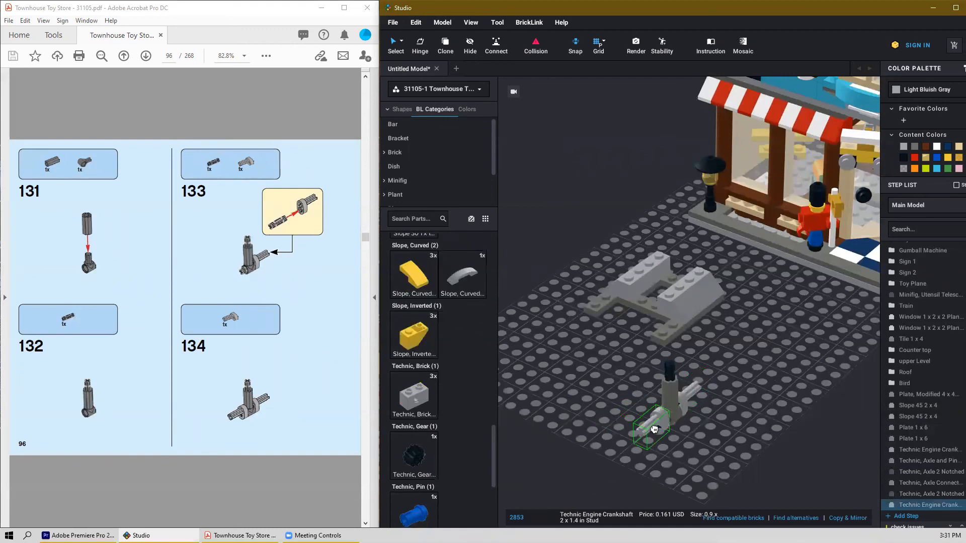
{"action": "left_click", "coordinate": [719, 431]}
Step: Shift the connector hub, axle connector and top notched axle together to centre the column between the two crankshafts
{"action": "right_click_drag", "start_coordinate": [724, 430], "coordinate": [703, 424]}
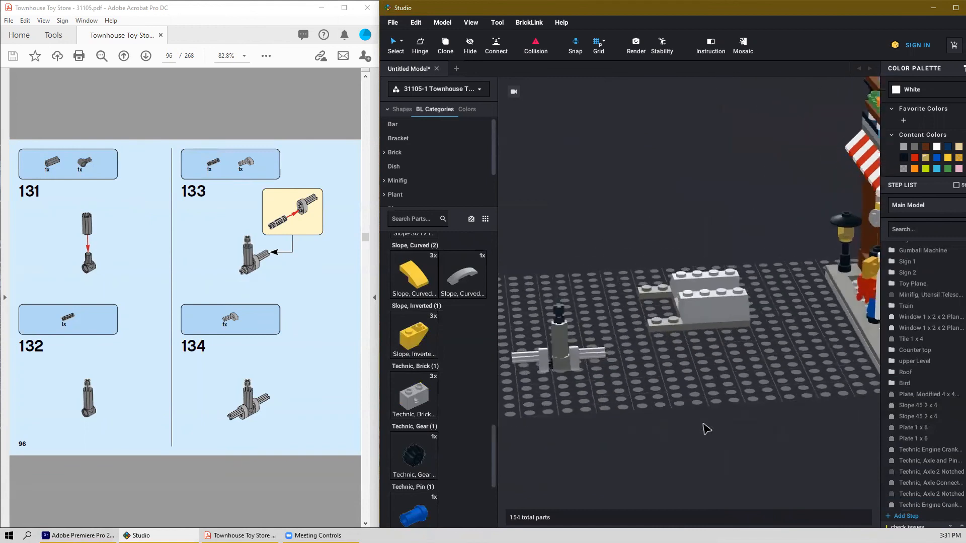
{"action": "scroll", "coordinate": [586, 398], "scroll_direction": "up", "scroll_amount": 2}
{"action": "scroll", "coordinate": [609, 416], "scroll_direction": "up", "scroll_amount": 3}
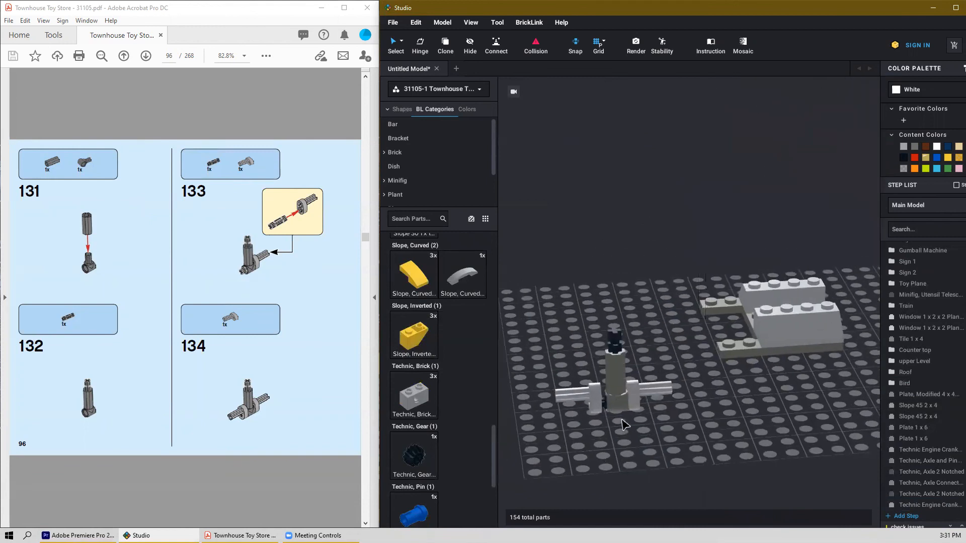
{"action": "left_click", "coordinate": [588, 417]}
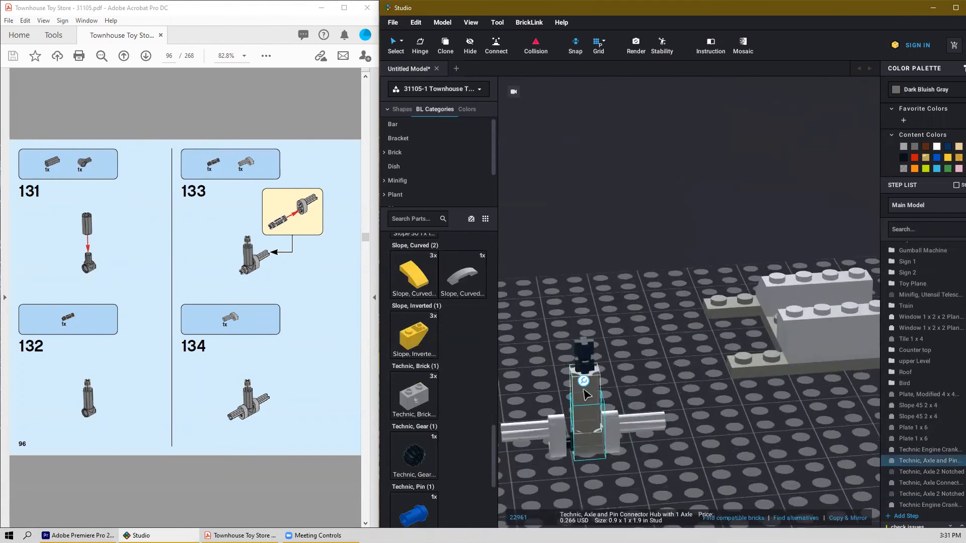
{"action": "left_click", "coordinate": [586, 395], "text": "ctrl"}
{"action": "left_click", "coordinate": [588, 356], "text": "ctrl"}
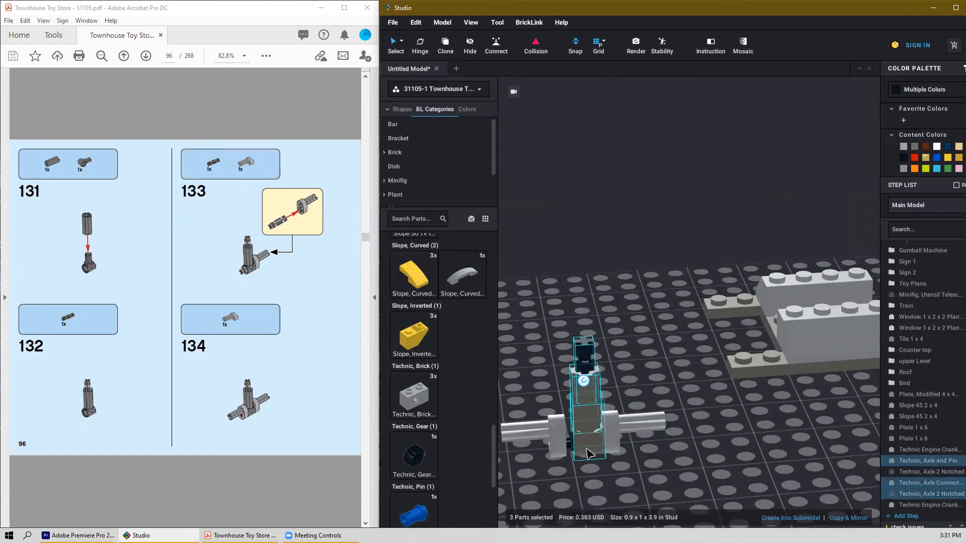
{"action": "left_click_drag", "start_coordinate": [586, 454], "coordinate": [589, 452]}
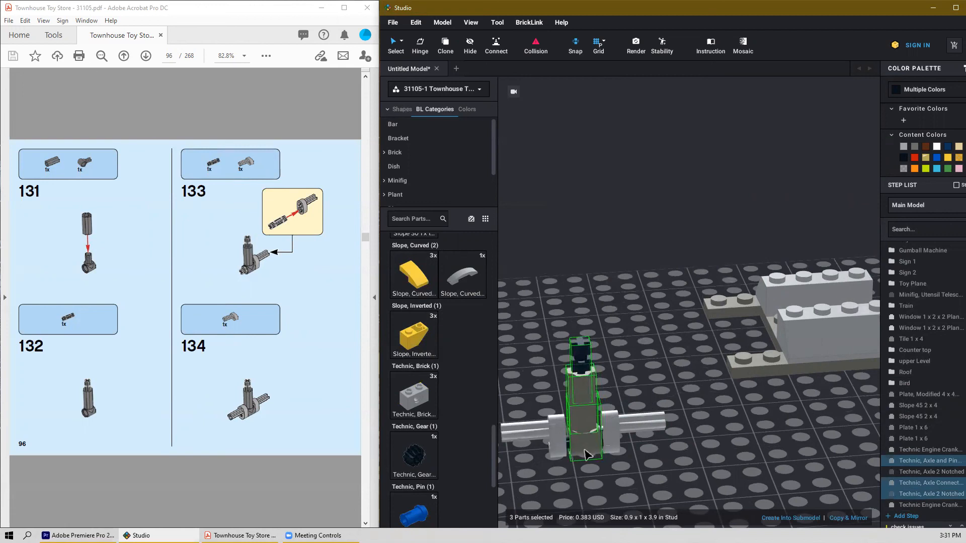
{"action": "left_click", "coordinate": [638, 475]}
Step: Place two light bluish gray Technic Brick 1 x 2 pieces between the slopes at opposite ends of the base and delete the surplus copy
{"action": "scroll", "coordinate": [265, 405], "scroll_direction": "down", "scroll_amount": 3}
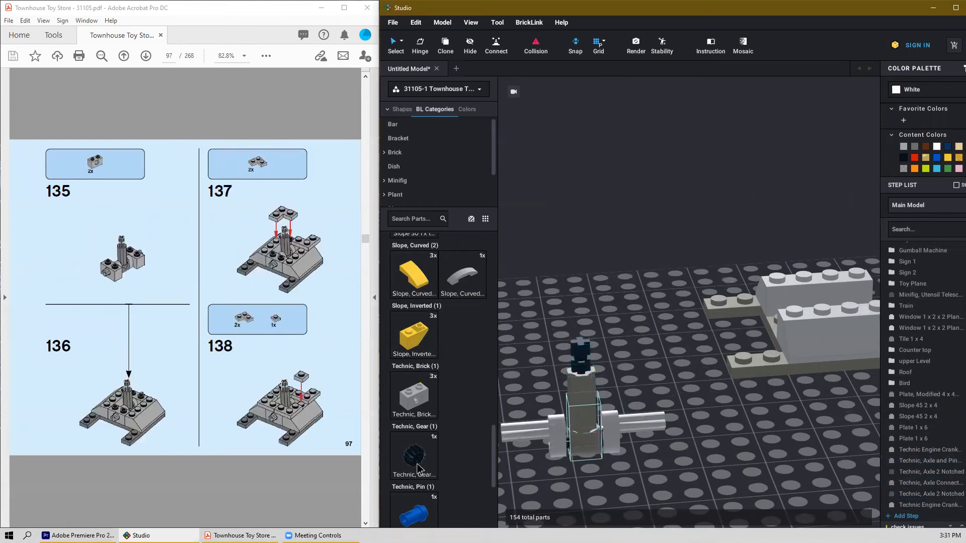
{"action": "left_click_drag", "start_coordinate": [402, 400], "coordinate": [782, 284]}
{"action": "right_click_drag", "start_coordinate": [784, 286], "coordinate": [781, 261]}
{"action": "left_click_drag", "start_coordinate": [780, 260], "coordinate": [701, 247]}
{"action": "left_click", "coordinate": [701, 247]}
{"action": "left_click", "coordinate": [743, 193]}
{"action": "left_click", "coordinate": [659, 360]}
{"action": "right_click_drag", "start_coordinate": [659, 360], "coordinate": [660, 361]}
{"action": "key", "text": "Escape"}
{"action": "left_click", "coordinate": [667, 386]}
{"action": "key", "text": "Delete"}
{"action": "scroll", "coordinate": [669, 387], "scroll_direction": "down", "scroll_amount": 5}
{"action": "mouse_move", "coordinate": [729, 387]}
{"action": "right_mouse_down"}
{"action": "mouse_move", "coordinate": [669, 389]}
{"action": "mouse_move", "coordinate": [728, 389]}
{"action": "right_mouse_up"}
{"action": "left_click_drag", "start_coordinate": [712, 384], "coordinate": [603, 431]}
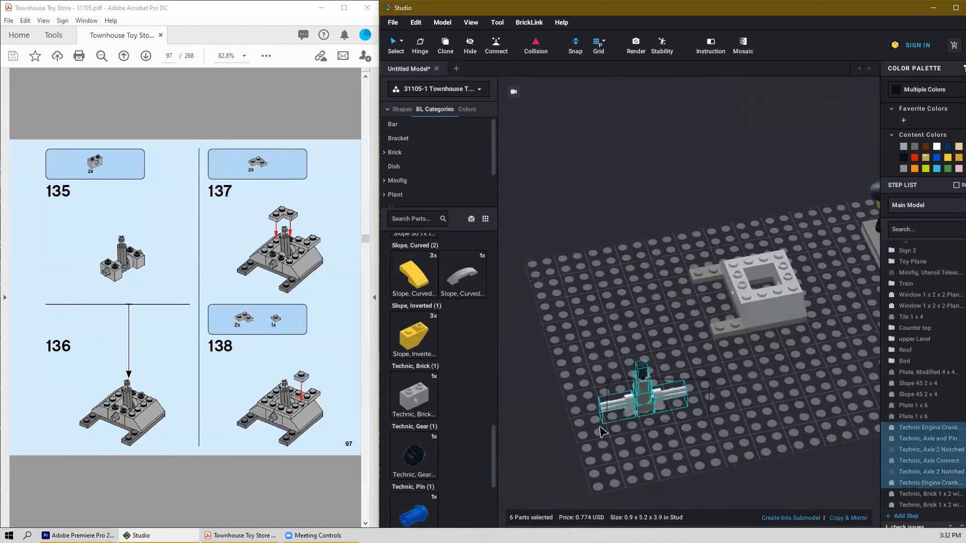
{"action": "left_click_drag", "start_coordinate": [691, 387], "coordinate": [657, 410]}
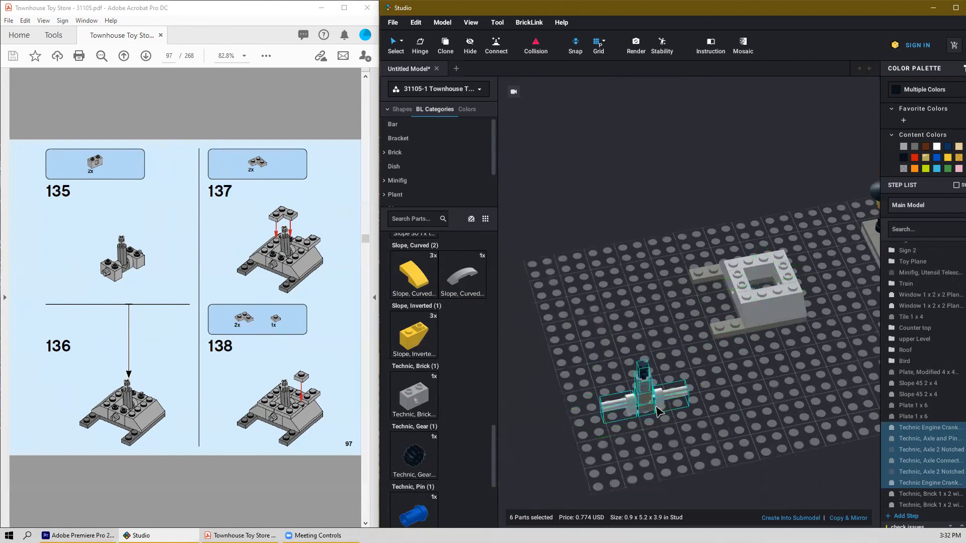
{"action": "left_click", "coordinate": [674, 444]}
Step: Slide the crankshafts inward along their axis so both sit tight against the connector hub
{"action": "scroll", "coordinate": [655, 446], "scroll_direction": "up", "scroll_amount": 3}
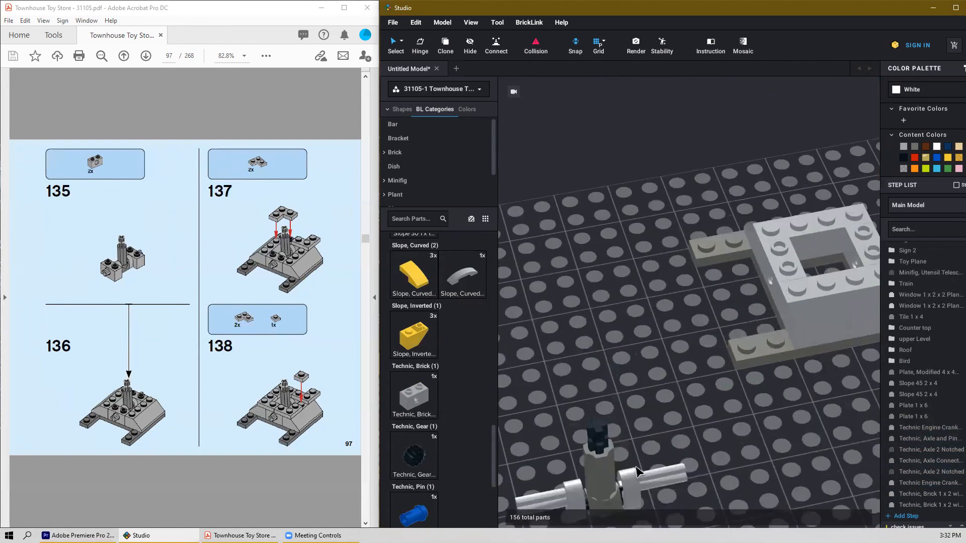
{"action": "middle_click_drag", "start_coordinate": [632, 449], "coordinate": [648, 387]}
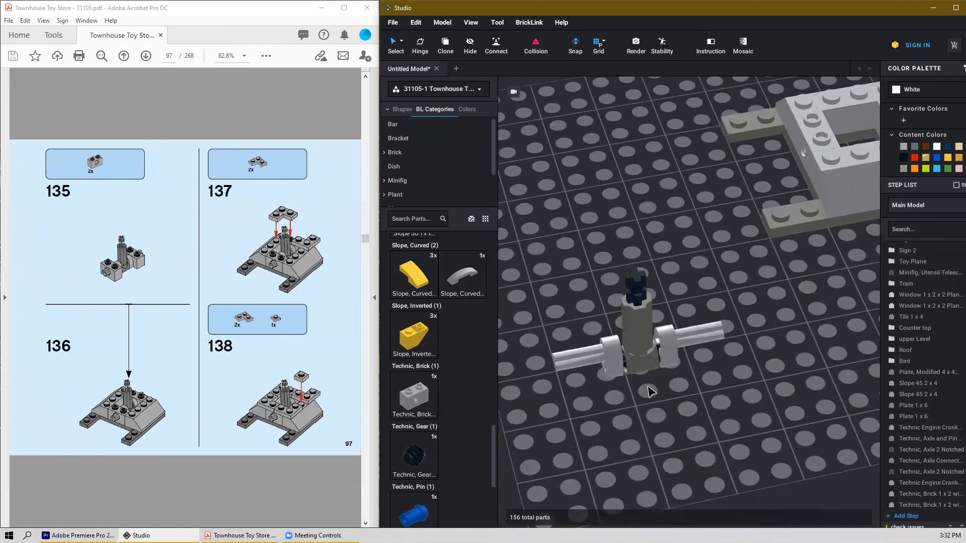
{"action": "left_click", "coordinate": [610, 364]}
{"action": "left_click_drag", "start_coordinate": [608, 364], "coordinate": [608, 364]}
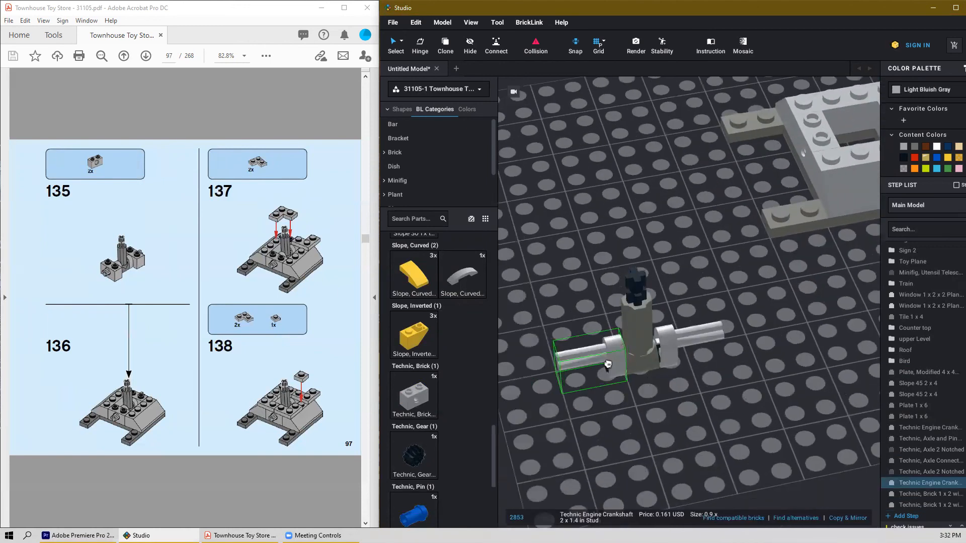
{"action": "left_click", "coordinate": [667, 366]}
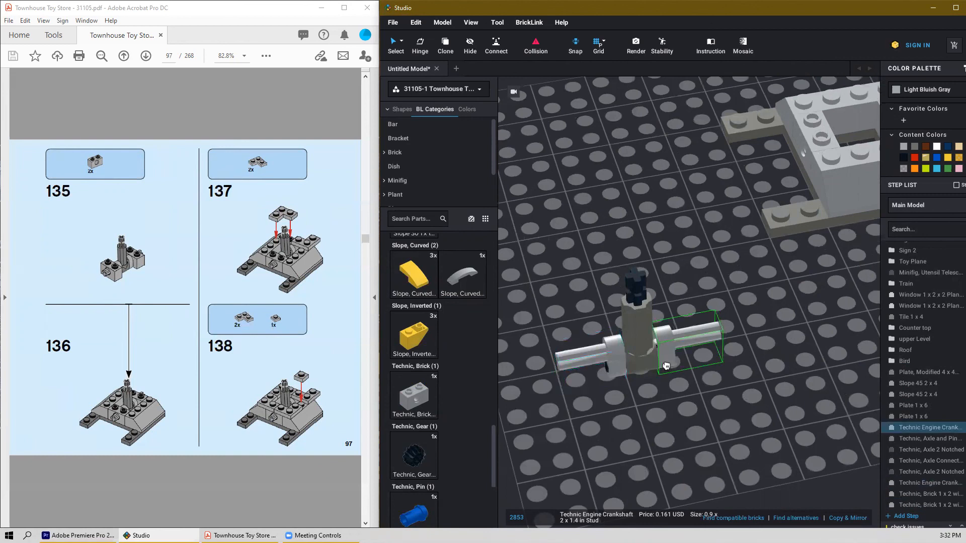
{"action": "left_click", "coordinate": [709, 384]}
Step: Move the whole six-part crank mechanism into the sloped base, with its axle ends through the Technic brick holes
{"action": "scroll", "coordinate": [709, 383], "scroll_direction": "down", "scroll_amount": 5}
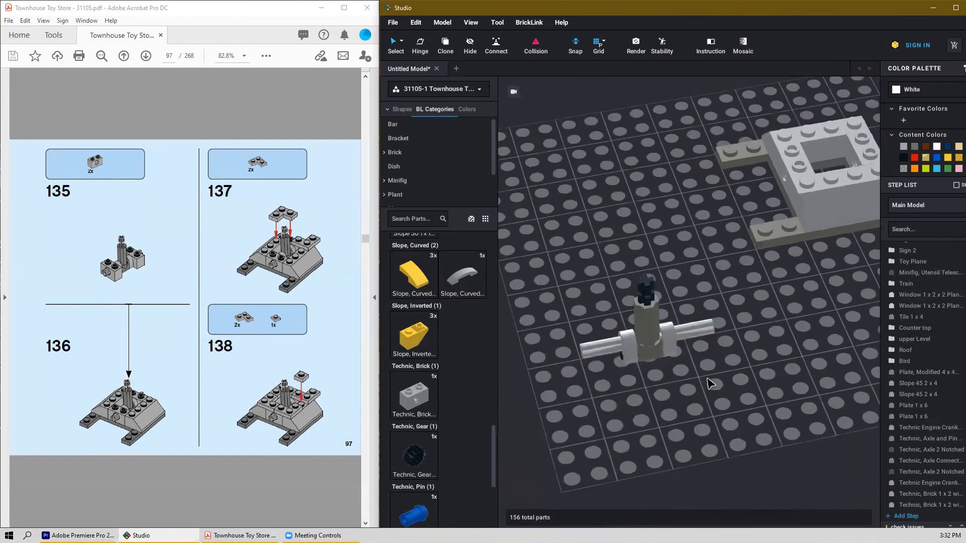
{"action": "double_click", "coordinate": [661, 336]}
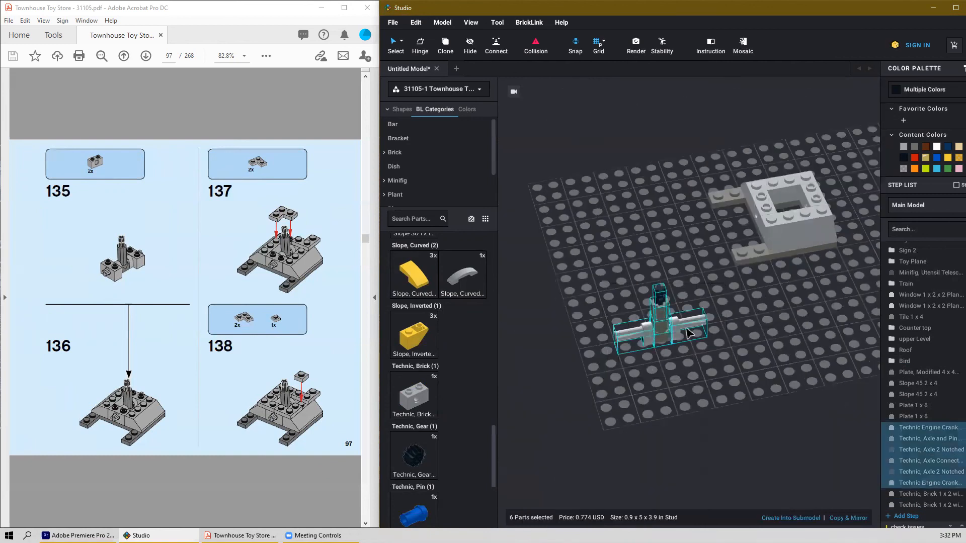
{"action": "left_click_drag", "start_coordinate": [686, 328], "coordinate": [783, 197]}
{"action": "left_click", "coordinate": [723, 337]}
{"action": "double_click", "coordinate": [668, 345]}
{"action": "left_click_drag", "start_coordinate": [664, 345], "coordinate": [793, 217]}
{"action": "left_click", "coordinate": [715, 320]}
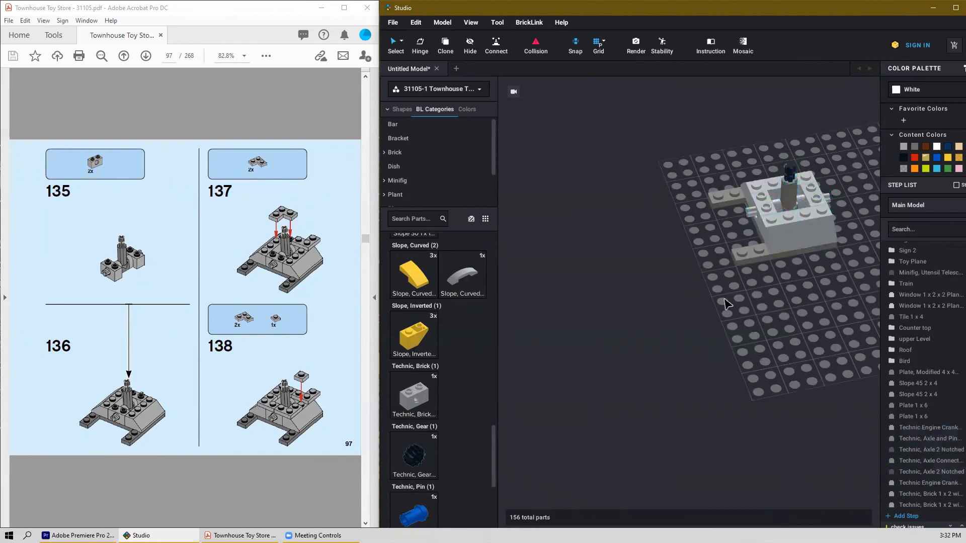
Step: Lay four light bluish gray Plate 2 x 2 Corners around the base's top, one overhanging by a stud, and fill the gap with a Plate 1 x 1
{"action": "right_click_drag", "start_coordinate": [716, 320], "coordinate": [746, 275]}
{"action": "middle_click_drag", "start_coordinate": [830, 322], "coordinate": [778, 379]}
{"action": "scroll", "coordinate": [683, 285], "scroll_direction": "up", "scroll_amount": 5}
{"action": "right_click_drag", "start_coordinate": [663, 340], "coordinate": [591, 334]}
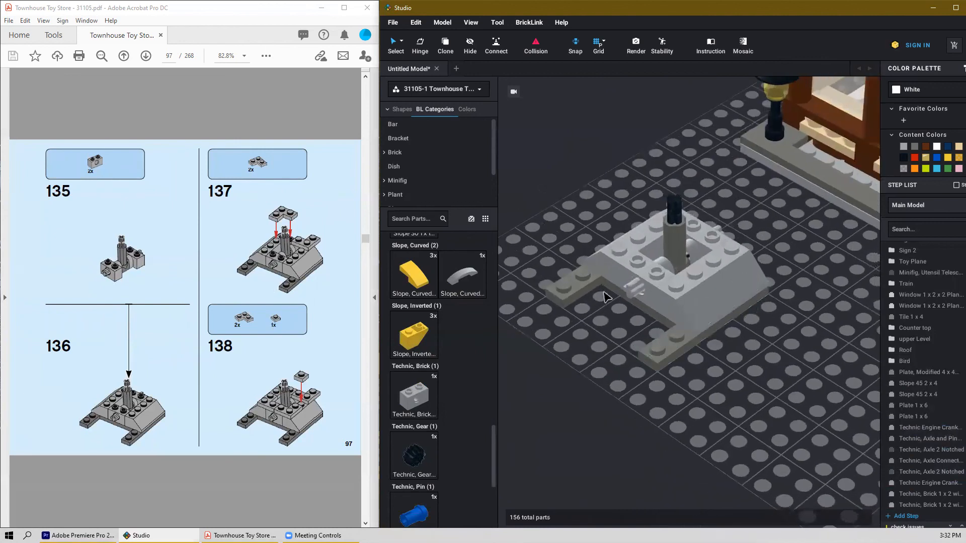
{"action": "scroll", "coordinate": [626, 289], "scroll_direction": "up", "scroll_amount": 1}
{"action": "scroll", "coordinate": [449, 388], "scroll_direction": "up", "scroll_amount": 10}
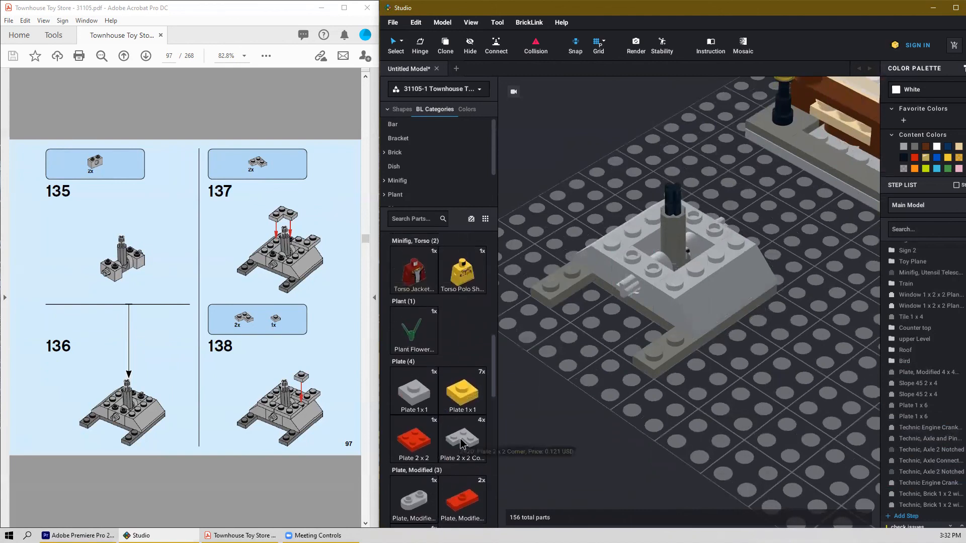
{"action": "left_click_drag", "start_coordinate": [460, 442], "coordinate": [680, 211]}
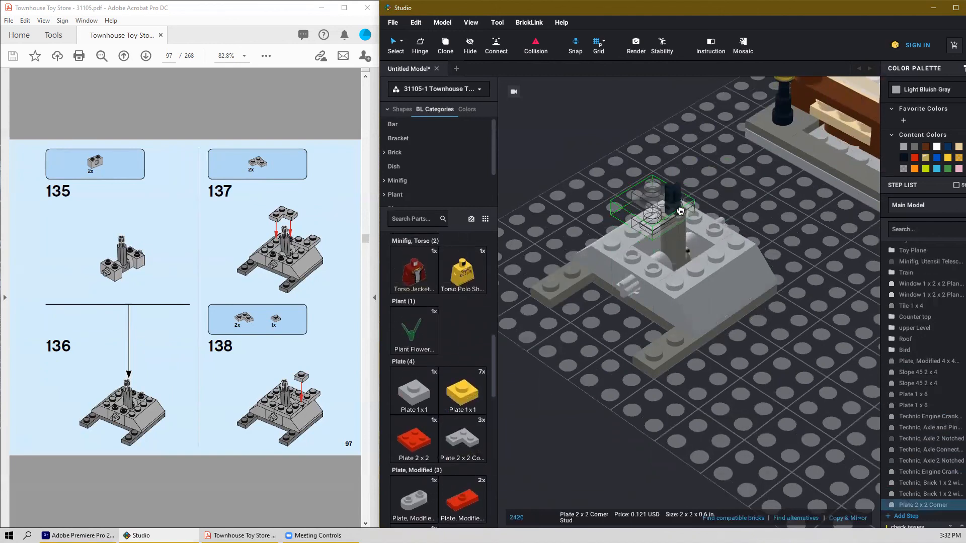
{"action": "key", "text": "Right"}
{"action": "right_click_drag", "start_coordinate": [683, 210], "coordinate": [813, 227]}
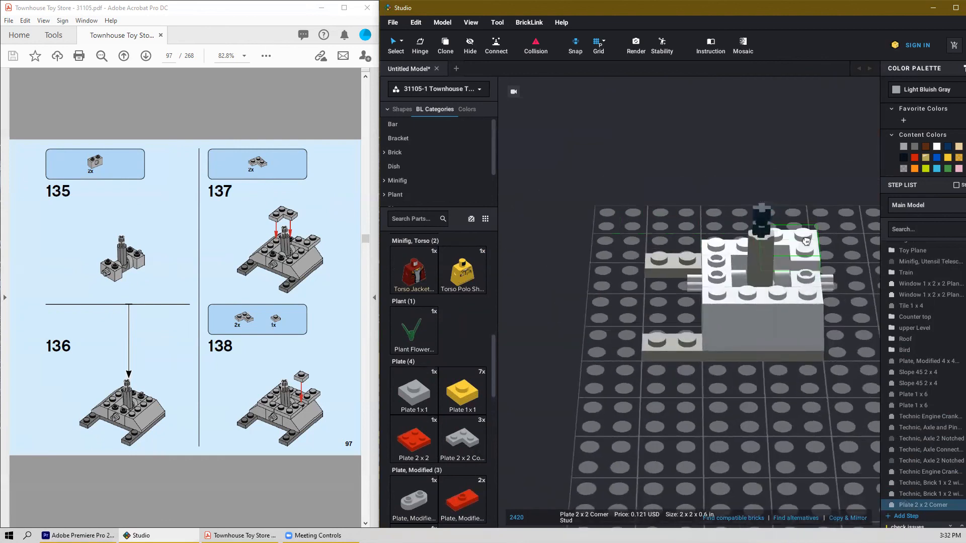
{"action": "key", "text": "Right"}
{"action": "left_click", "coordinate": [714, 250]}
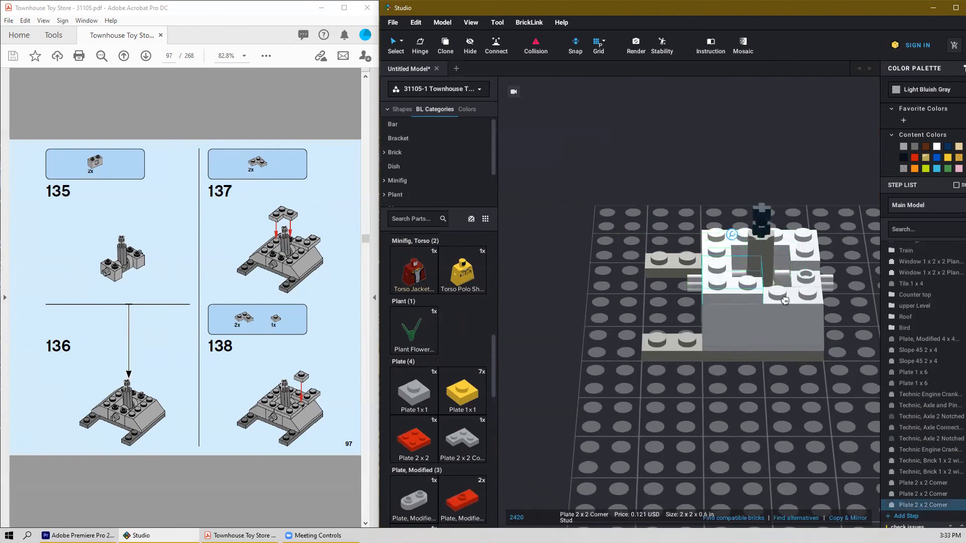
{"action": "left_click", "coordinate": [830, 286]}
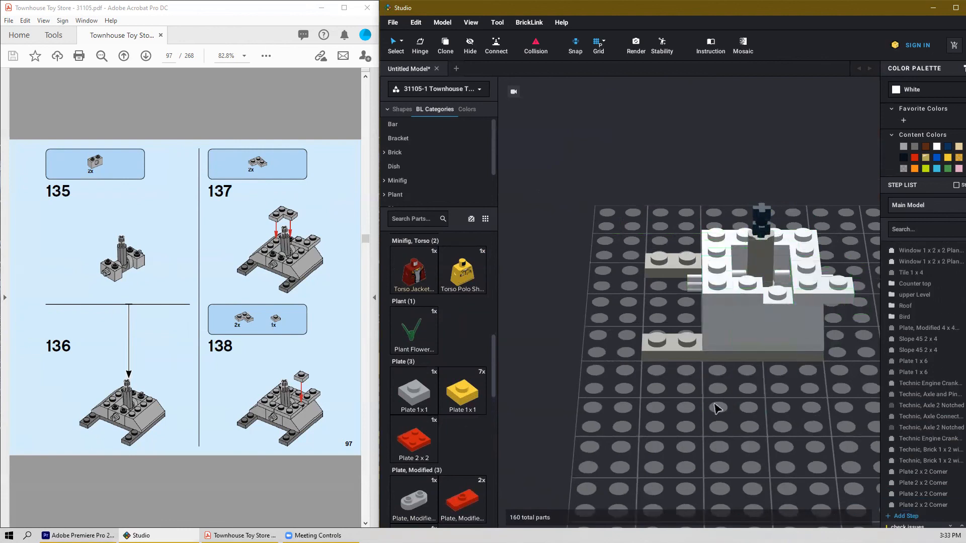
{"action": "left_click", "coordinate": [420, 392]}
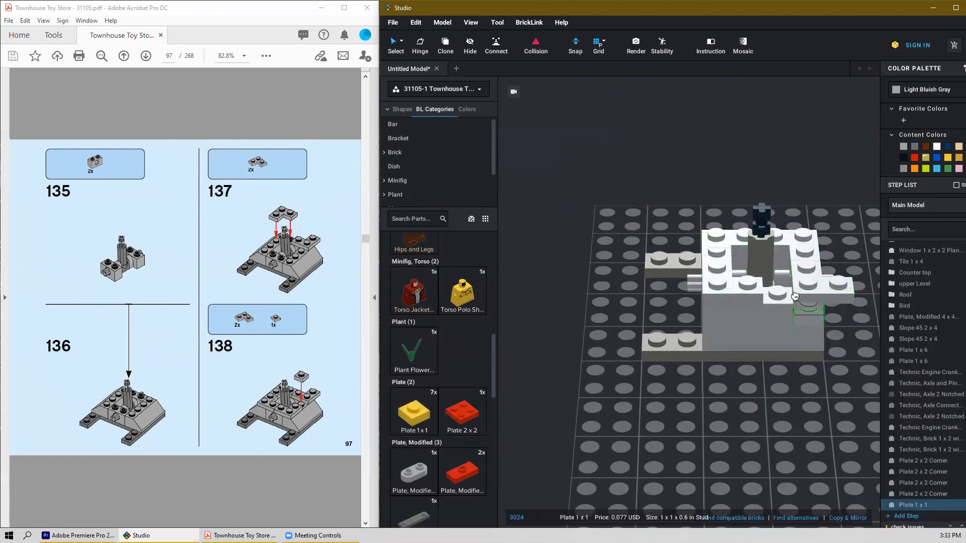
{"action": "left_click", "coordinate": [720, 398]}
Step: Place two dark bluish gray Tile 1 x 4 pieces in parallel on the base's top, on opposite sides of the upright axle
{"action": "scroll", "coordinate": [187, 373], "scroll_direction": "down", "scroll_amount": 5}
{"action": "scroll", "coordinate": [189, 377], "scroll_direction": "up", "scroll_amount": 3}
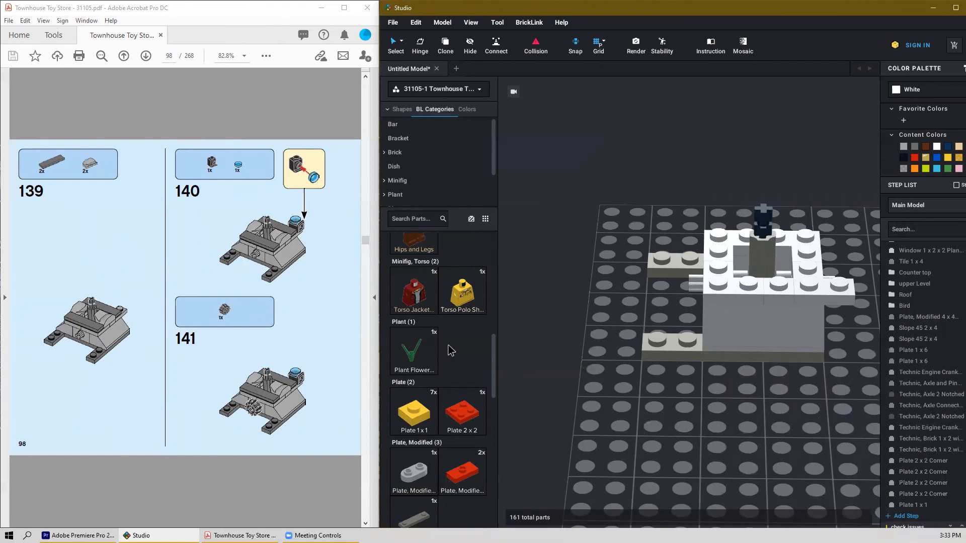
{"action": "scroll", "coordinate": [451, 351], "scroll_direction": "down", "scroll_amount": 6}
{"action": "scroll", "coordinate": [446, 355], "scroll_direction": "down", "scroll_amount": 8}
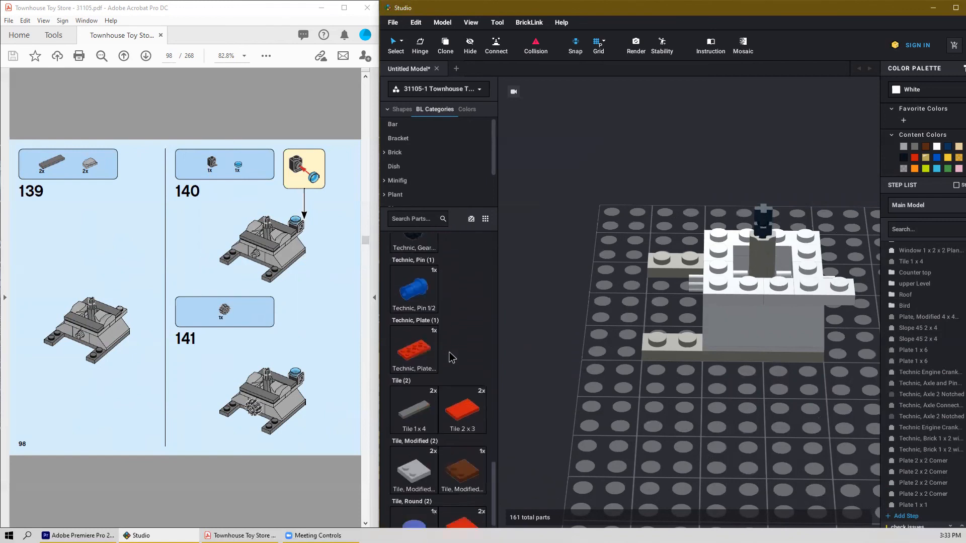
{"action": "scroll", "coordinate": [451, 357], "scroll_direction": "down", "scroll_amount": 1}
{"action": "left_click_drag", "start_coordinate": [414, 387], "coordinate": [725, 256]}
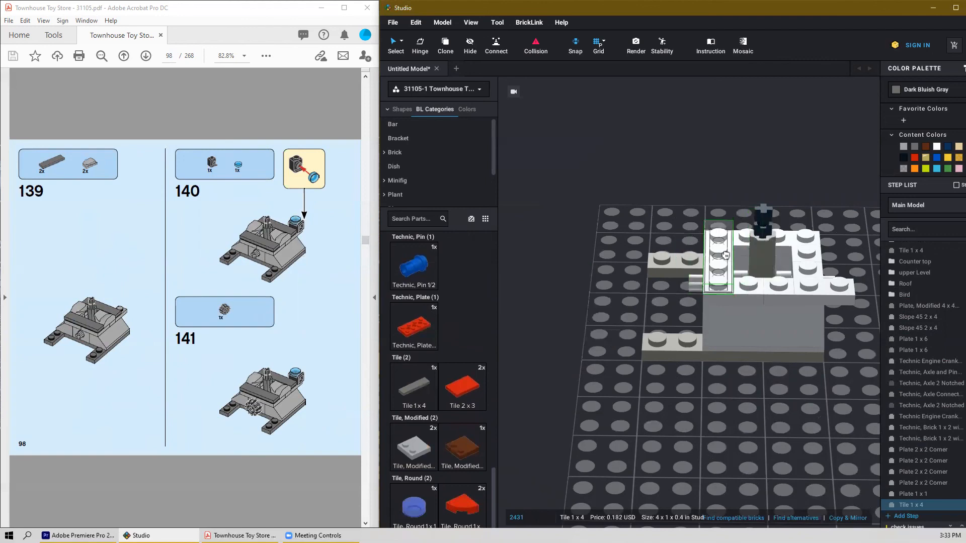
{"action": "left_click", "coordinate": [725, 256]}
{"action": "left_click", "coordinate": [808, 255]}
{"action": "key", "text": "Escape"}
Step: Place two light bluish gray Brick, Modified 1 x 2 x 2/3 Wing End pieces between the tiles, one on each side of the axle
{"action": "scroll", "coordinate": [456, 347], "scroll_direction": "up", "scroll_amount": 5}
{"action": "scroll", "coordinate": [455, 350], "scroll_direction": "up", "scroll_amount": 10}
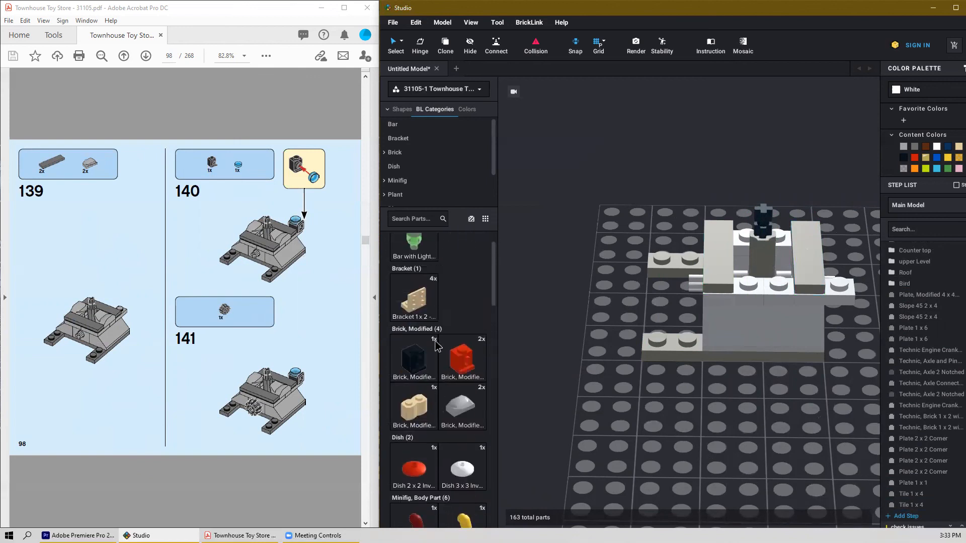
{"action": "scroll", "coordinate": [437, 346], "scroll_direction": "up", "scroll_amount": 2}
{"action": "left_click", "coordinate": [457, 435]}
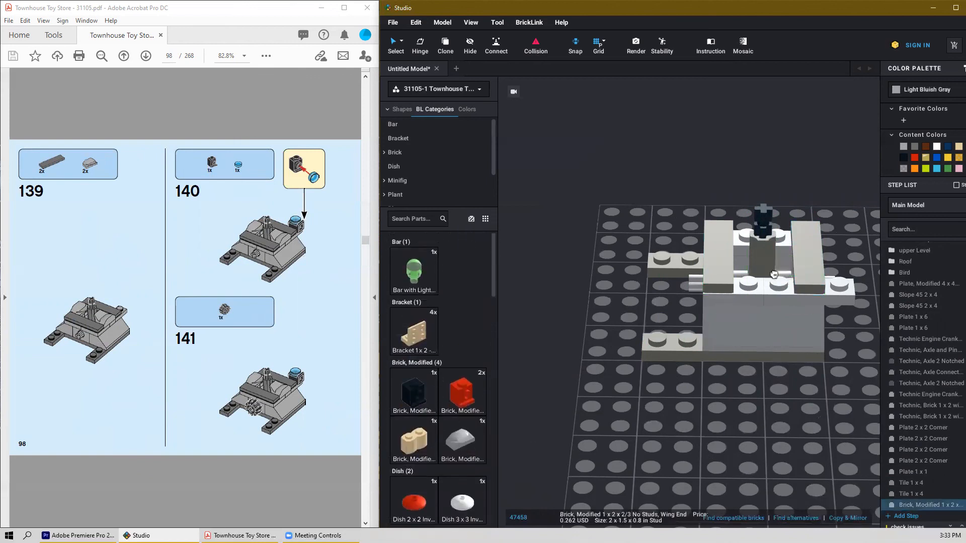
{"action": "right_click_drag", "start_coordinate": [785, 234], "coordinate": [813, 233]}
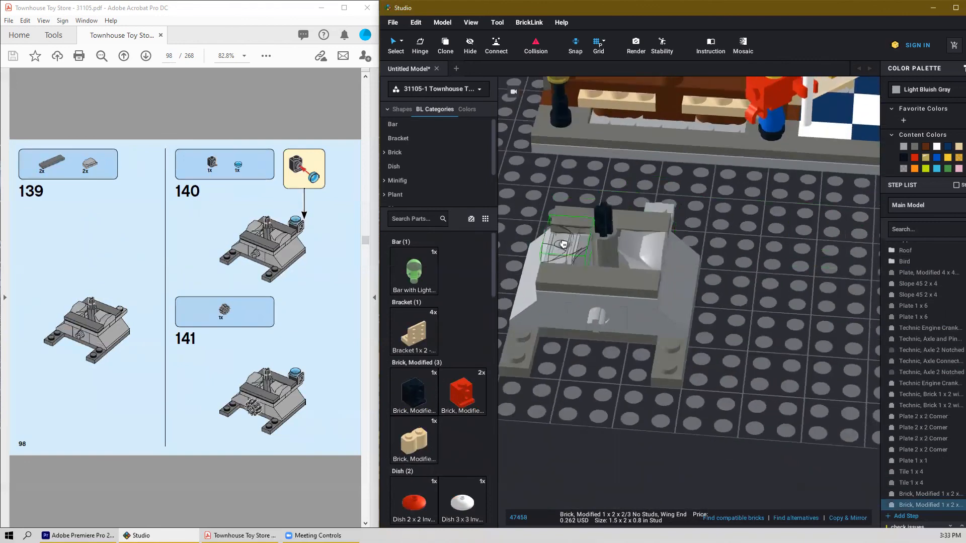
{"action": "left_click", "coordinate": [564, 244]}
{"action": "key", "text": "Escape"}
Step: Rotate a black Brick, Modified 1 x 1 with Headlight and attach it to the overhanging stud at the base's corner
{"action": "mouse_move", "coordinate": [757, 291]}
{"action": "right_mouse_down"}
{"action": "mouse_move", "coordinate": [726, 282]}
{"action": "mouse_move", "coordinate": [744, 289]}
{"action": "right_mouse_up"}
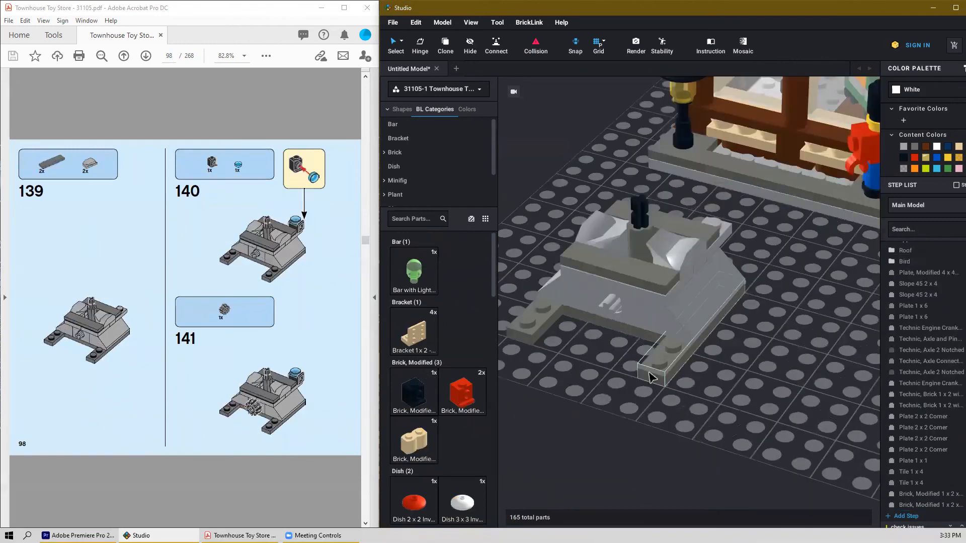
{"action": "key", "text": "Up"}
{"action": "key", "text": "Left"}
{"action": "key", "text": "Up"}
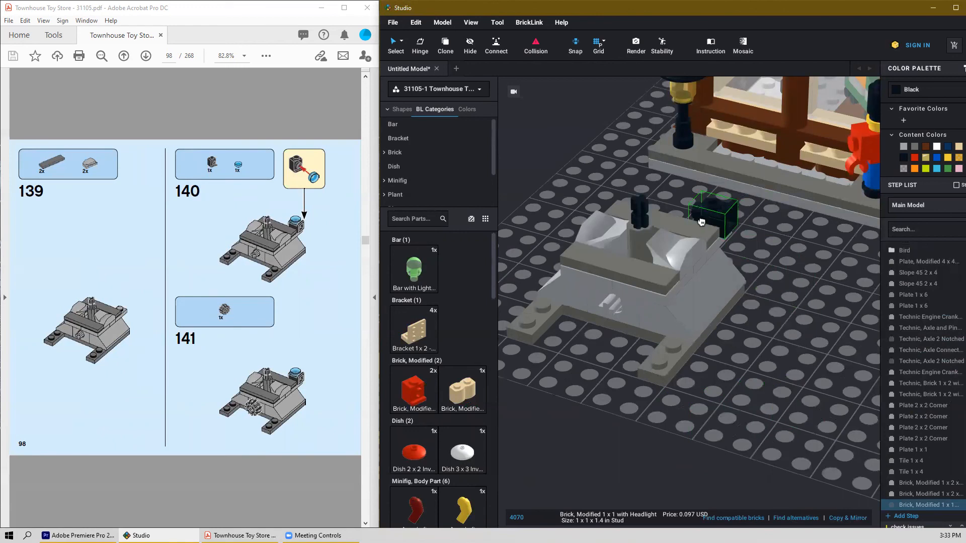
{"action": "left_click", "coordinate": [702, 224]}
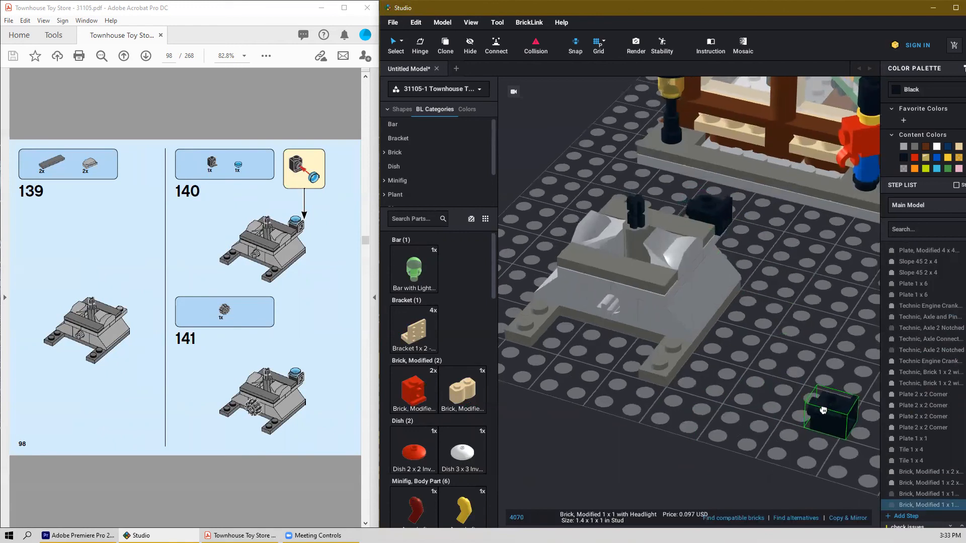
Step: Place a trans-dark blue Tile, Round 1 x 1 on top of the black headlight brick at the base's corner
{"action": "scroll", "coordinate": [453, 402], "scroll_direction": "down", "scroll_amount": 6}
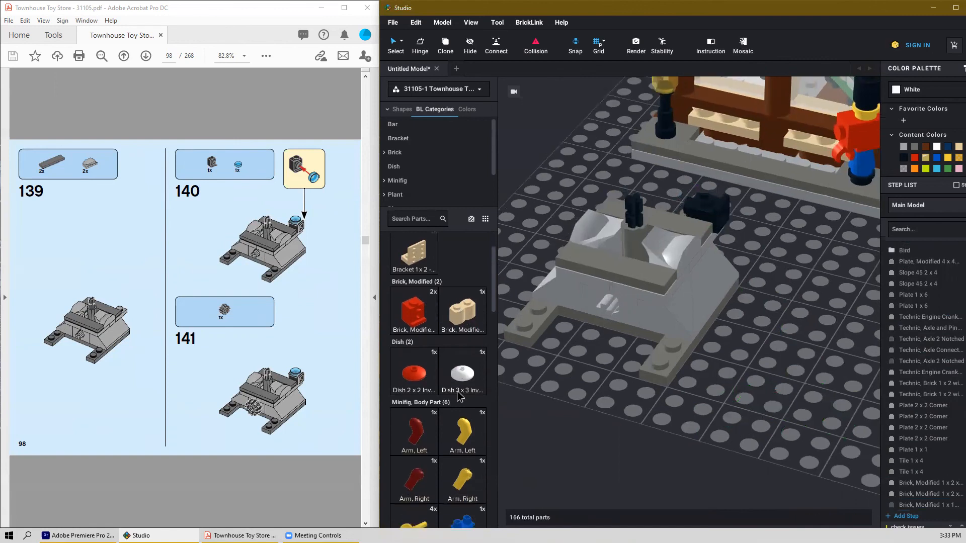
{"action": "scroll", "coordinate": [454, 410], "scroll_direction": "down", "scroll_amount": 10}
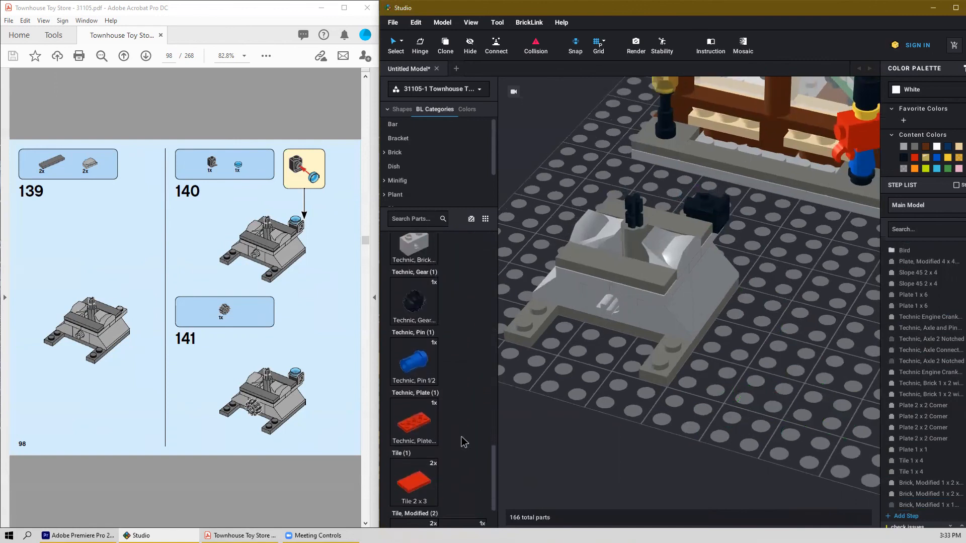
{"action": "scroll", "coordinate": [465, 435], "scroll_direction": "up", "scroll_amount": 6}
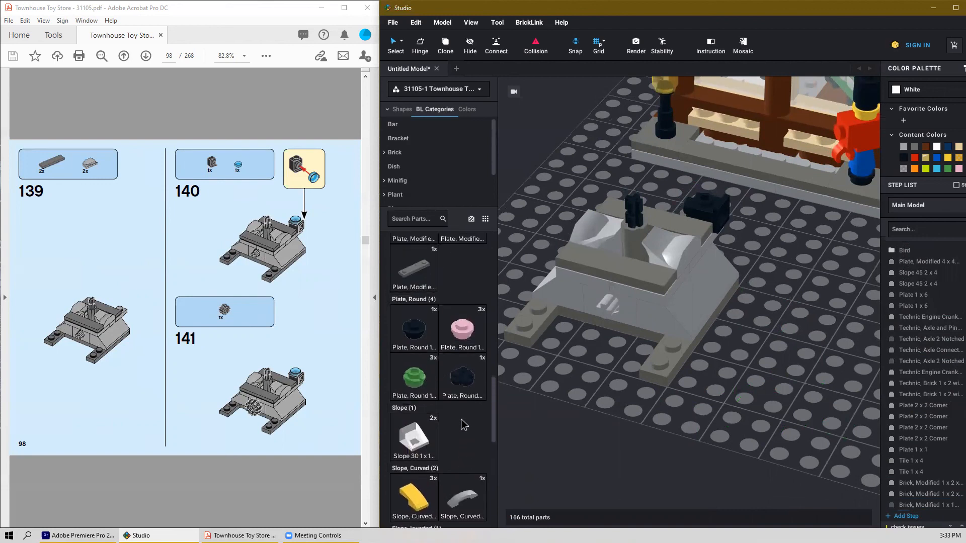
{"action": "scroll", "coordinate": [464, 425], "scroll_direction": "down", "scroll_amount": 5}
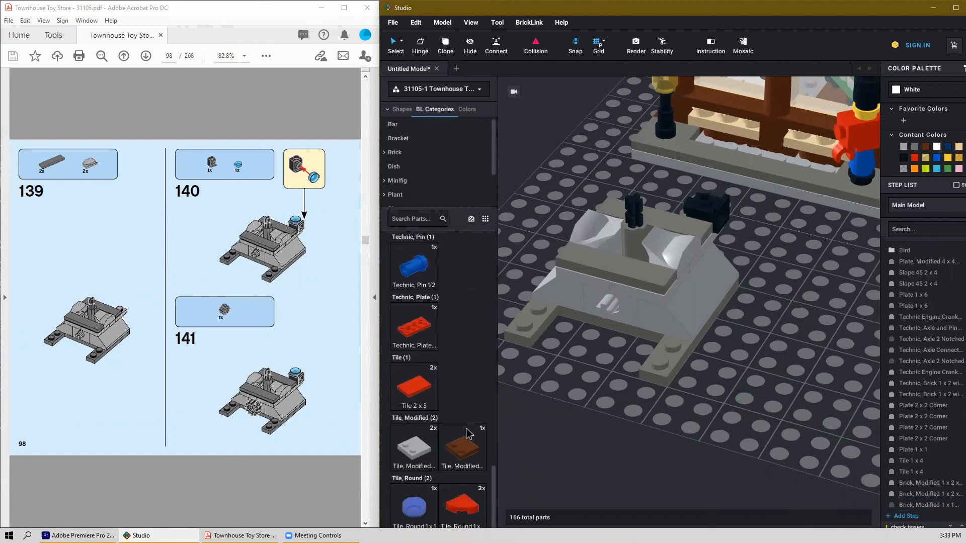
{"action": "left_click", "coordinate": [416, 507]}
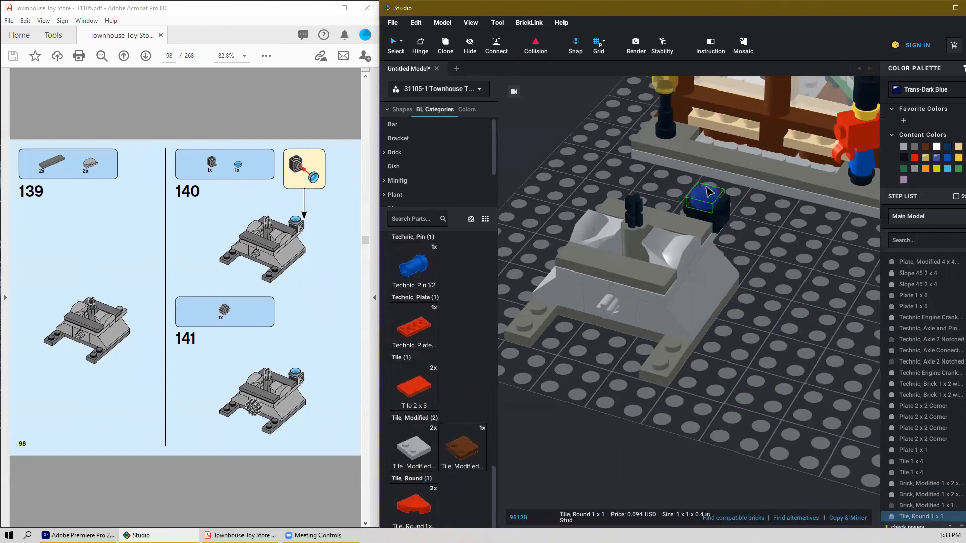
{"action": "left_click", "coordinate": [706, 197]}
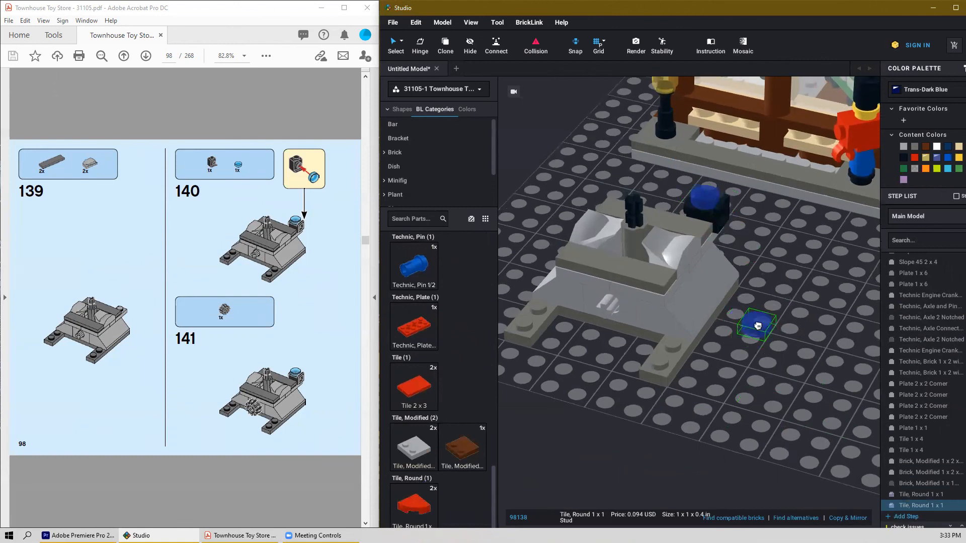
{"action": "key", "text": "Escape"}
Step: Mount a black Technic, Gear 12 Tooth Double Bevel on the axle opening at the front of the ride base
{"action": "scroll", "coordinate": [468, 417], "scroll_direction": "up", "scroll_amount": 6}
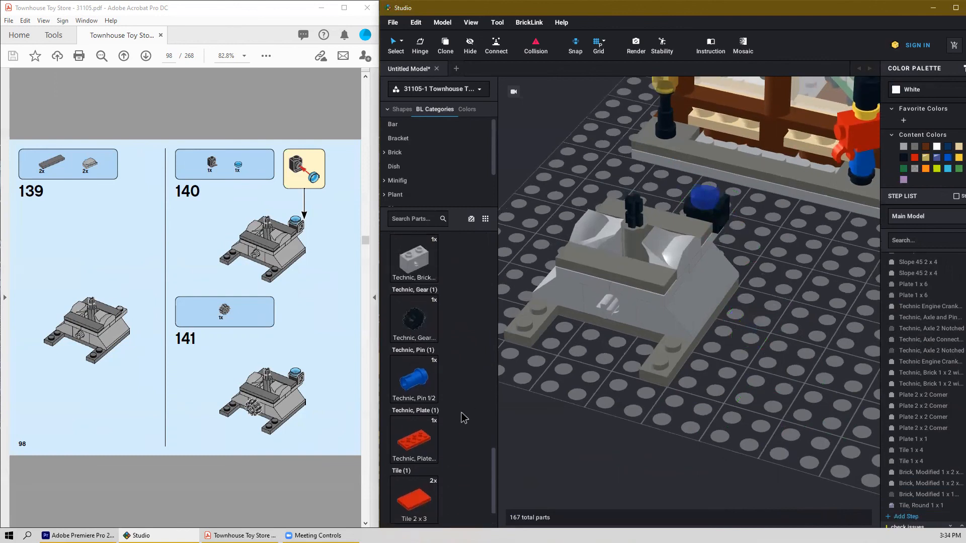
{"action": "left_click", "coordinate": [412, 428]}
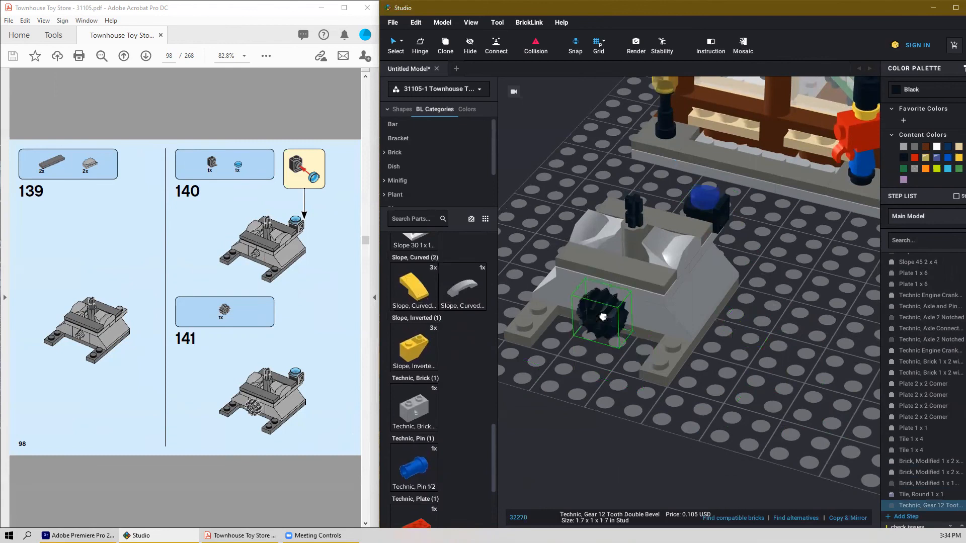
{"action": "left_click", "coordinate": [608, 318]}
{"action": "key", "text": "Escape"}
Step: Bridge the ends of the base's two front arms with a dark bluish gray Plate, Modified 1 x 4 with 2 Studs
{"action": "right_click_drag", "start_coordinate": [744, 402], "coordinate": [722, 411]}
{"action": "scroll", "coordinate": [322, 415], "scroll_direction": "down", "scroll_amount": 2}
{"action": "scroll", "coordinate": [316, 414], "scroll_direction": "up", "scroll_amount": 1}
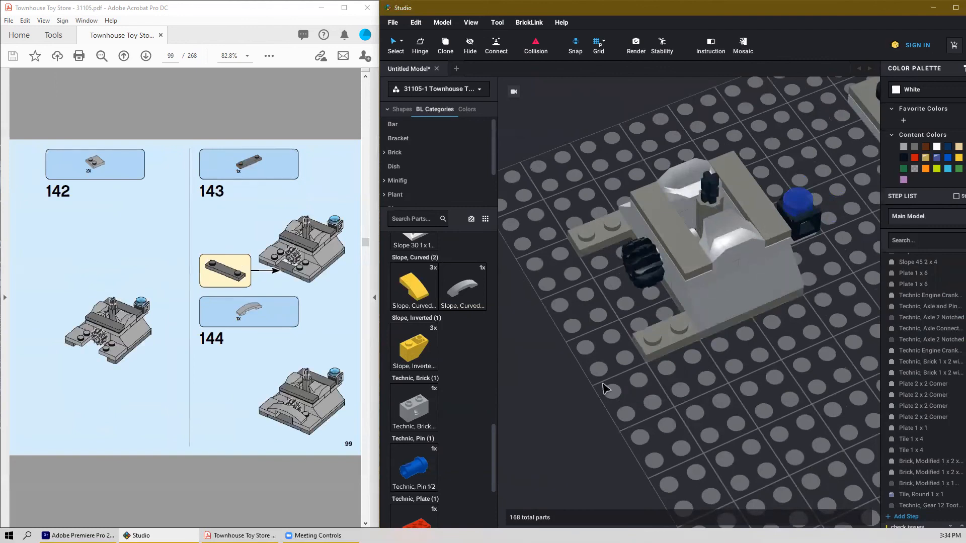
{"action": "scroll", "coordinate": [438, 363], "scroll_direction": "up", "scroll_amount": 10}
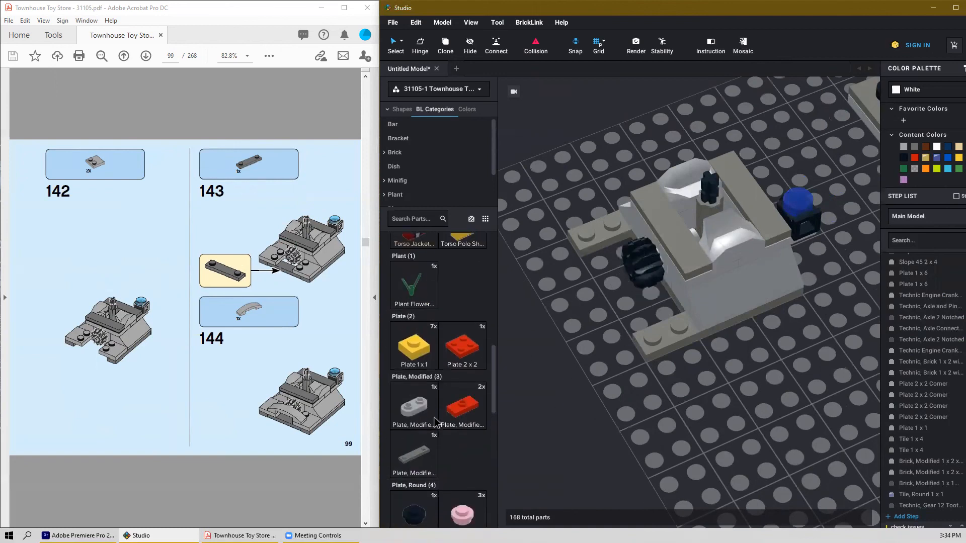
{"action": "left_click_drag", "start_coordinate": [415, 473], "coordinate": [614, 290]}
{"action": "mouse_move", "coordinate": [614, 302]}
{"action": "right_mouse_down"}
{"action": "mouse_move", "coordinate": [615, 318]}
{"action": "mouse_move", "coordinate": [603, 316]}
{"action": "right_mouse_up"}
{"action": "left_click", "coordinate": [596, 316]}
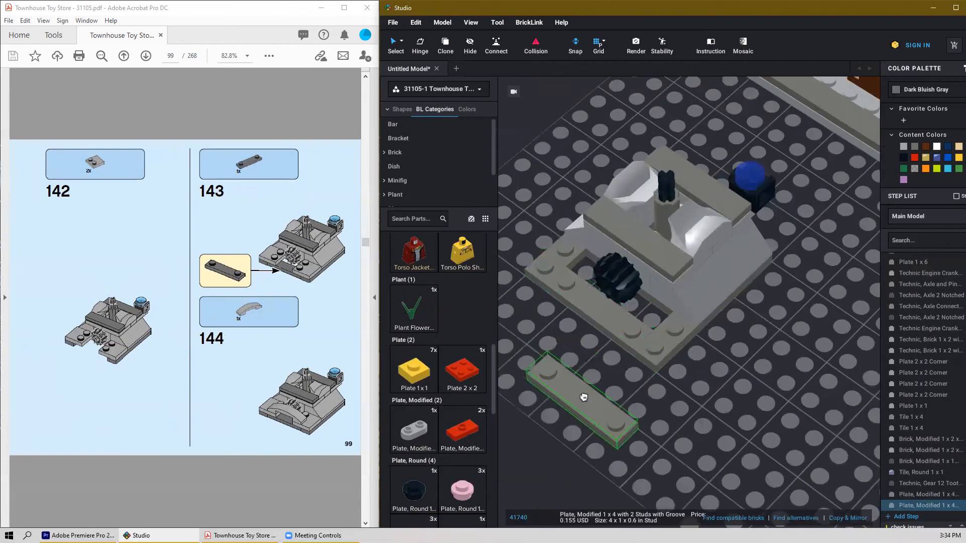
{"action": "key", "text": "Escape"}
Step: Place two light bluish gray Tile, Modified 2 x 2 with Studs on Edge pieces on the front arms, one on each side of the gear
{"action": "scroll", "coordinate": [458, 393], "scroll_direction": "down", "scroll_amount": 10}
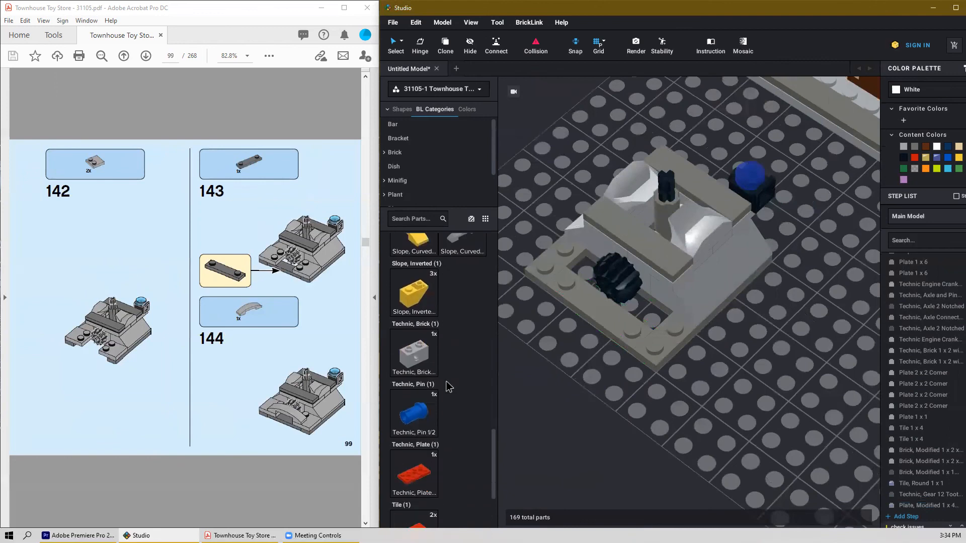
{"action": "left_click", "coordinate": [414, 462]}
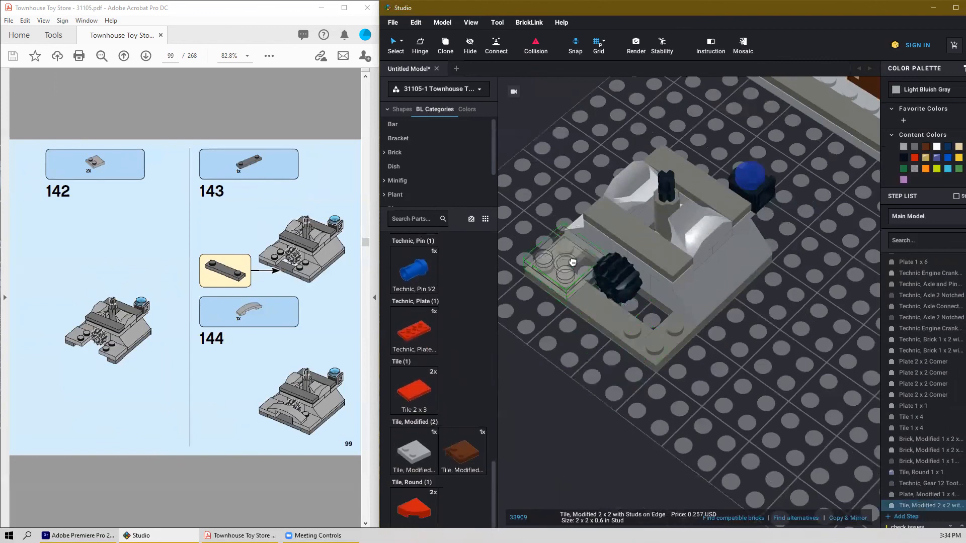
{"action": "left_click", "coordinate": [570, 267]}
{"action": "left_click", "coordinate": [654, 325]}
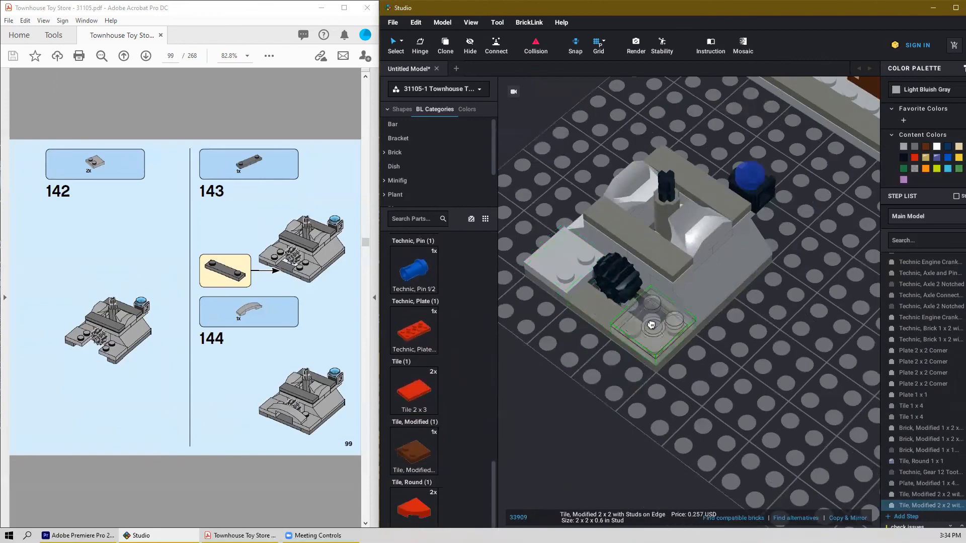
{"action": "key", "text": "Escape"}
Step: Select all the parts of the ride base and rotate them half a turn on the ground
{"action": "mouse_move", "coordinate": [778, 393]}
{"action": "right_mouse_down"}
{"action": "mouse_move", "coordinate": [705, 390]}
{"action": "mouse_move", "coordinate": [782, 393]}
{"action": "right_mouse_up"}
{"action": "scroll", "coordinate": [780, 393], "scroll_direction": "down", "scroll_amount": 5}
{"action": "left_click_drag", "start_coordinate": [765, 241], "coordinate": [553, 365]}
{"action": "key", "text": "Right"}
{"action": "key", "text": "Right"}
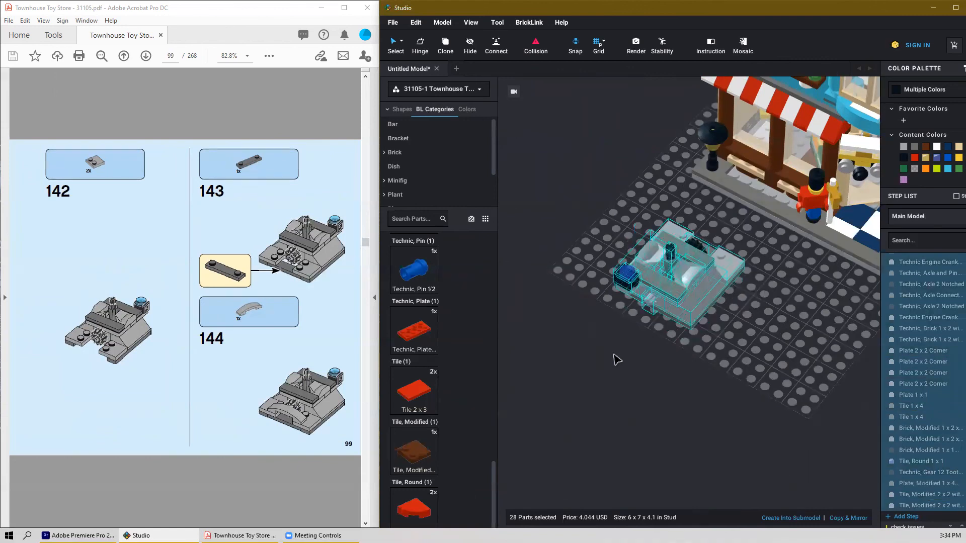
Step: Group the selected base parts into a submodel named "Ride Base"
{"action": "left_click", "coordinate": [695, 366]}
{"action": "left_click_drag", "start_coordinate": [625, 295], "coordinate": [560, 324]}
{"action": "left_click", "coordinate": [804, 519]}
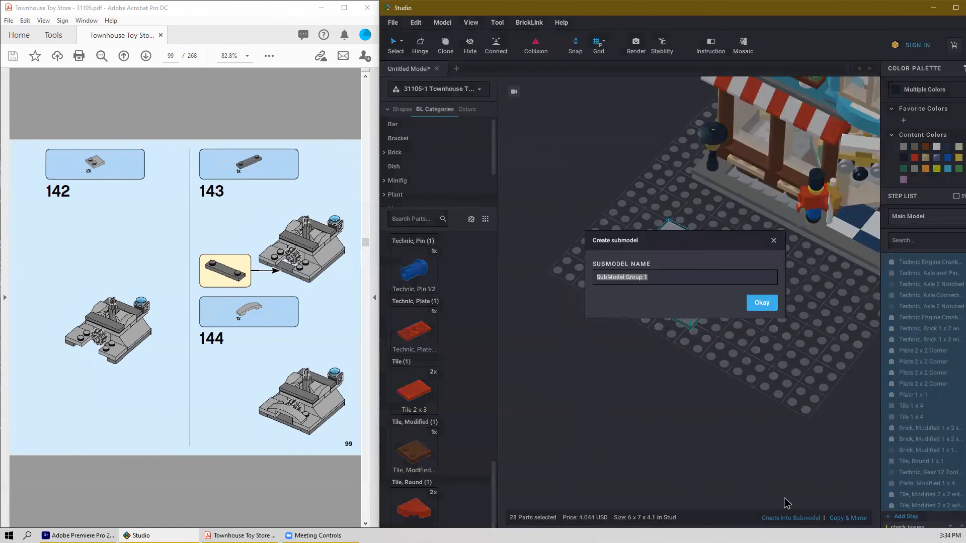
{"action": "type", "text": "Ride Base"}
{"action": "key", "text": "Return"}
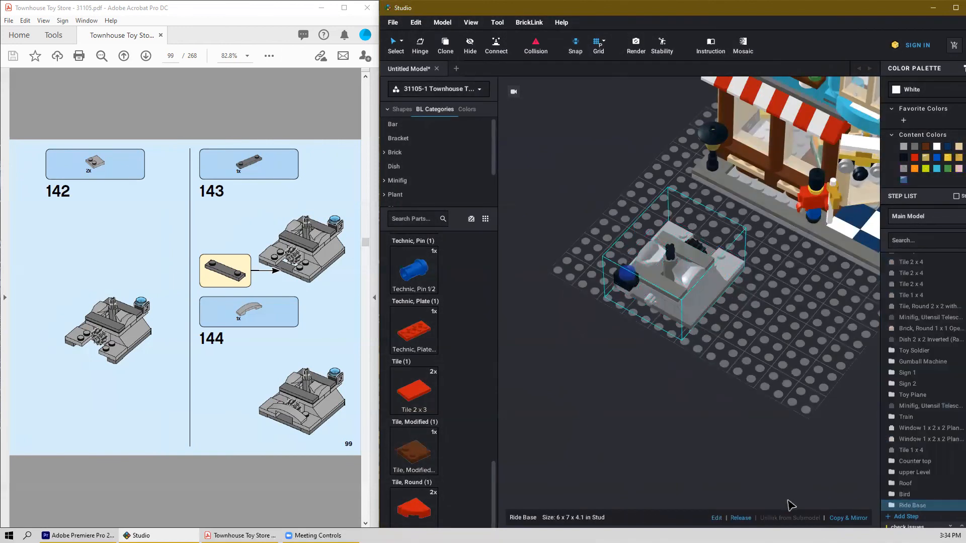
Step: Place a red Technic, Plate 2 x 4 with 3 Holes on the ground in front of the ride base
{"action": "scroll", "coordinate": [327, 404], "scroll_direction": "down", "scroll_amount": 1}
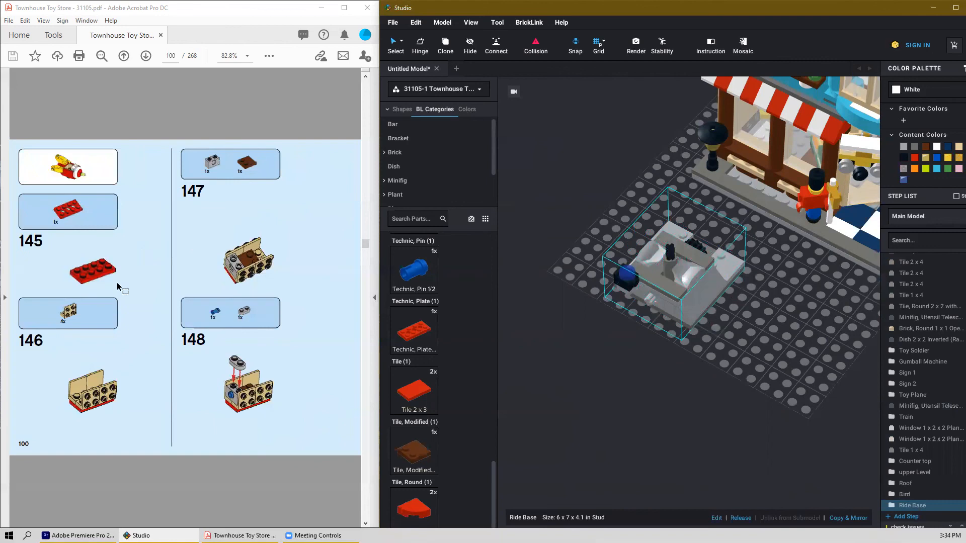
{"action": "left_click_drag", "start_coordinate": [415, 332], "coordinate": [615, 356]}
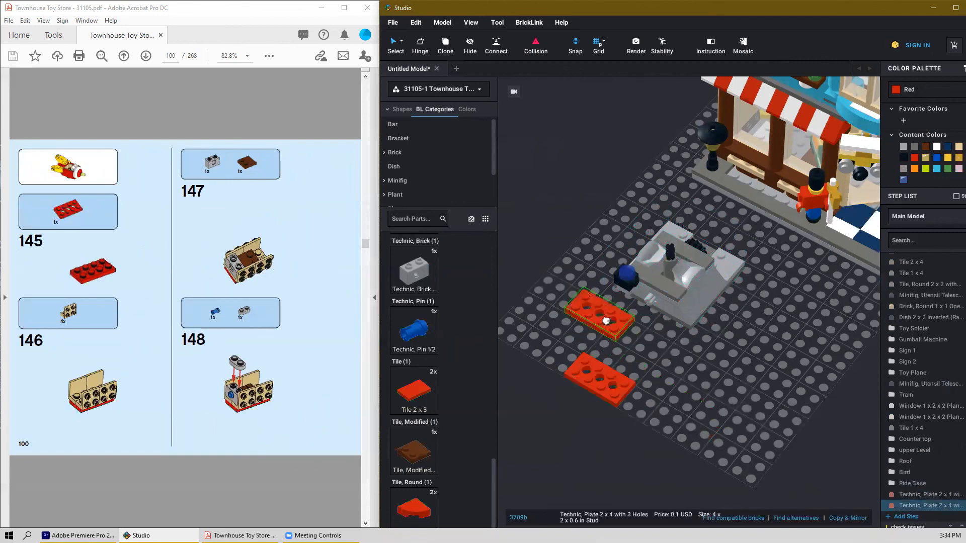
{"action": "key", "text": "Escape"}
Step: Attach four tan Bracket 1 x 2 - 2 x 2 Inverted pieces to the red plate, two along each long side
{"action": "scroll", "coordinate": [417, 304], "scroll_direction": "up", "scroll_amount": 10}
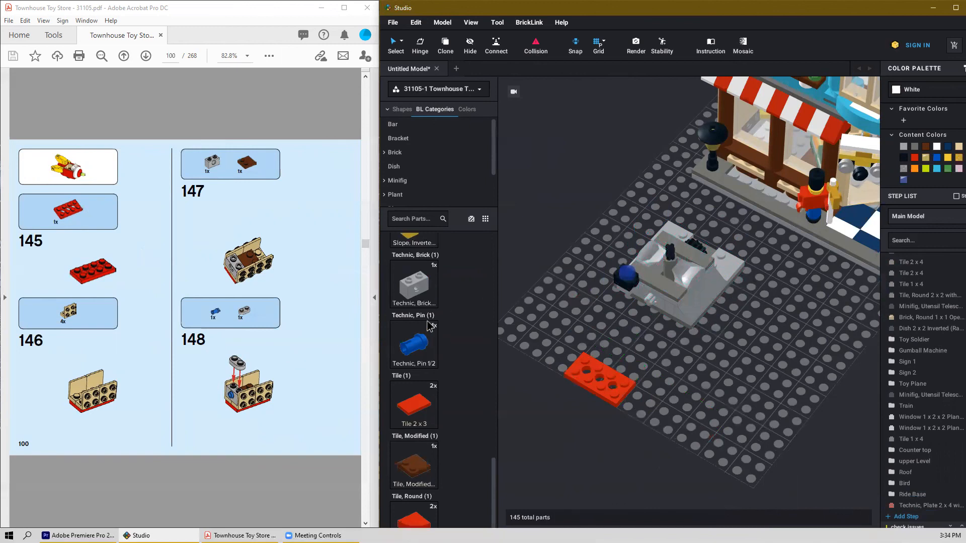
{"action": "scroll", "coordinate": [428, 326], "scroll_direction": "up", "scroll_amount": 8}
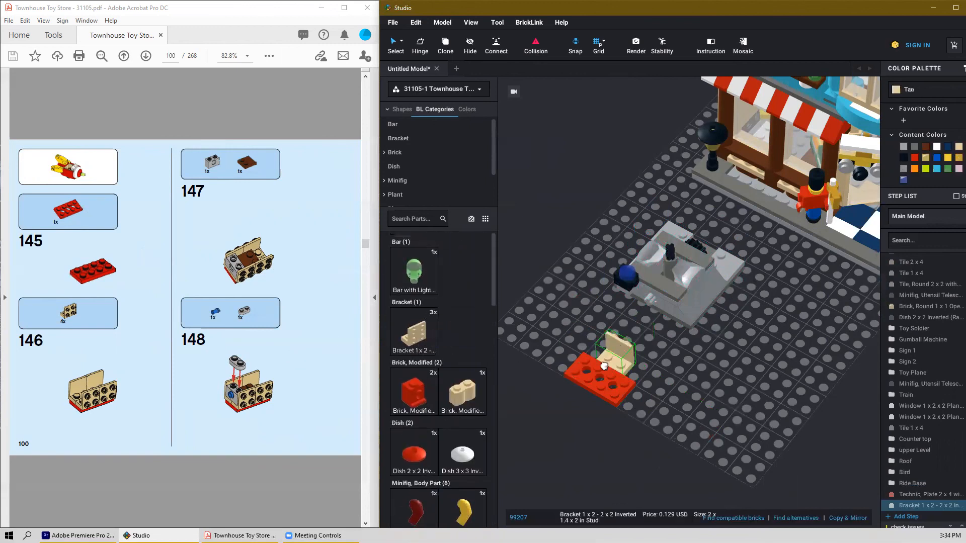
{"action": "left_click", "coordinate": [589, 352]}
{"action": "left_click", "coordinate": [624, 380]}
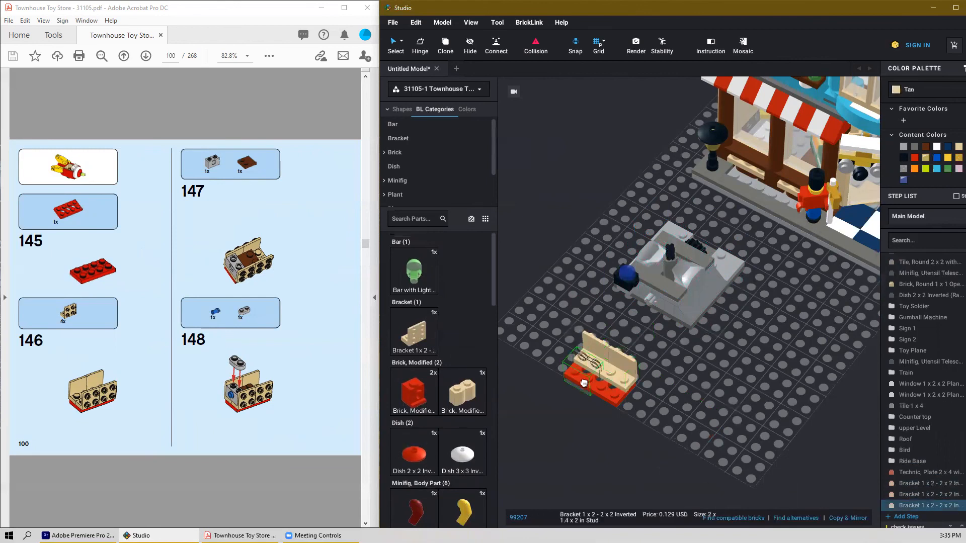
{"action": "left_click", "coordinate": [577, 380]}
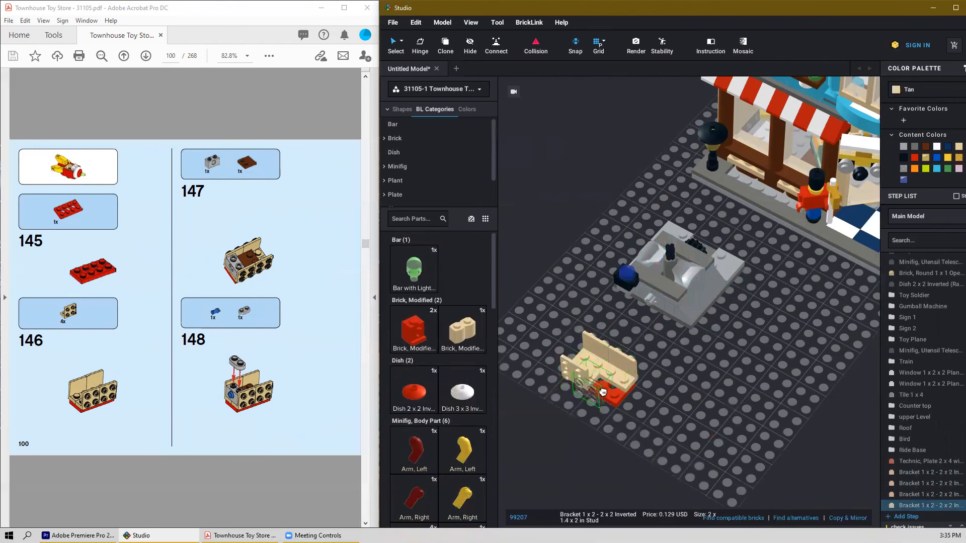
{"action": "key", "text": "Escape"}
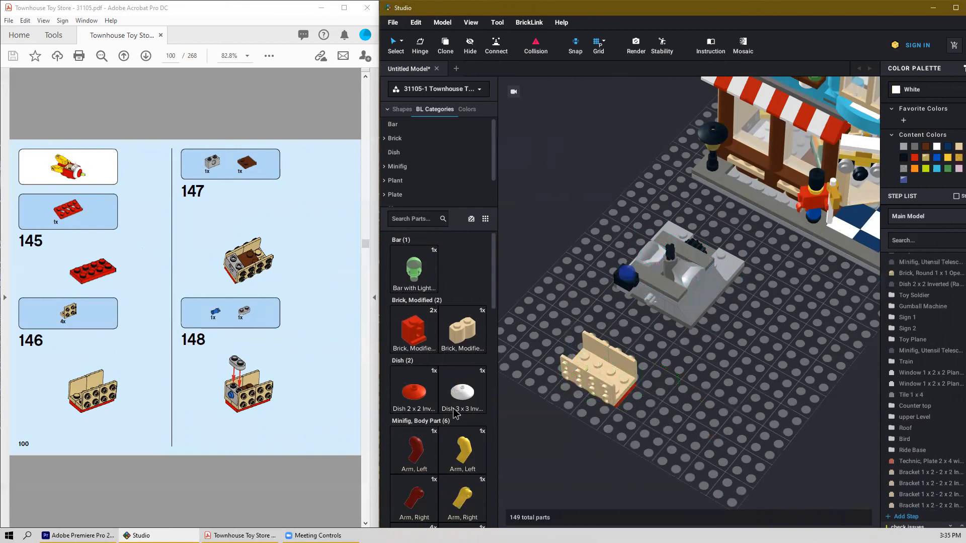
Step: Set a reddish brown Tile, Modified 2 x 2 between the brackets and a light bluish gray Technic, Brick 1 x 2 with Hole at one end
{"action": "scroll", "coordinate": [460, 417], "scroll_direction": "down", "scroll_amount": 10}
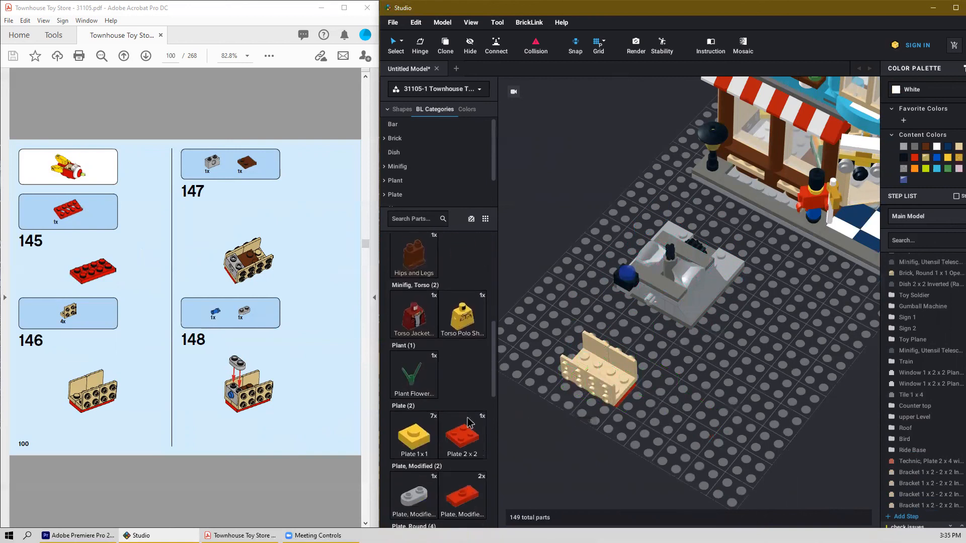
{"action": "scroll", "coordinate": [468, 421], "scroll_direction": "down", "scroll_amount": 5}
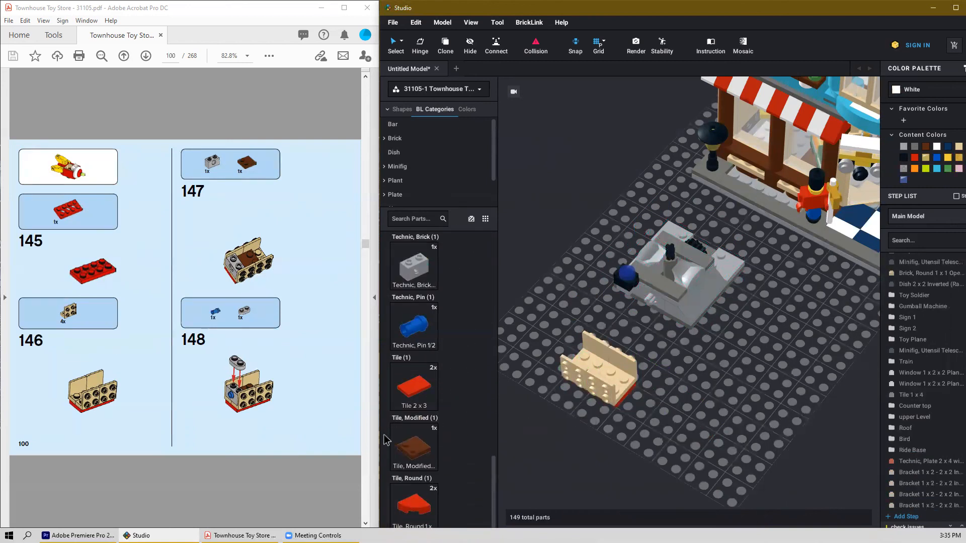
{"action": "left_click_drag", "start_coordinate": [506, 408], "coordinate": [611, 368]}
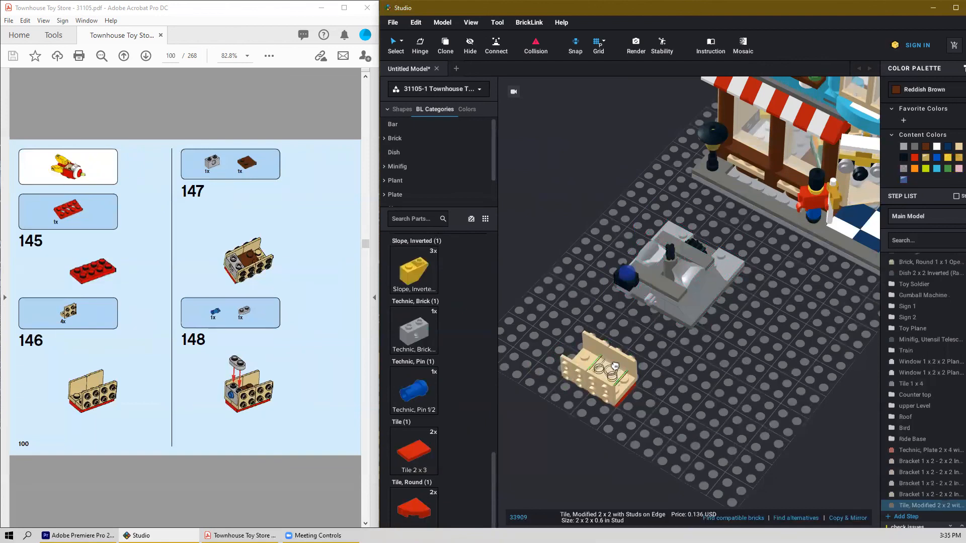
{"action": "left_click", "coordinate": [614, 368]}
{"action": "key", "text": "Escape"}
{"action": "left_click", "coordinate": [421, 340]}
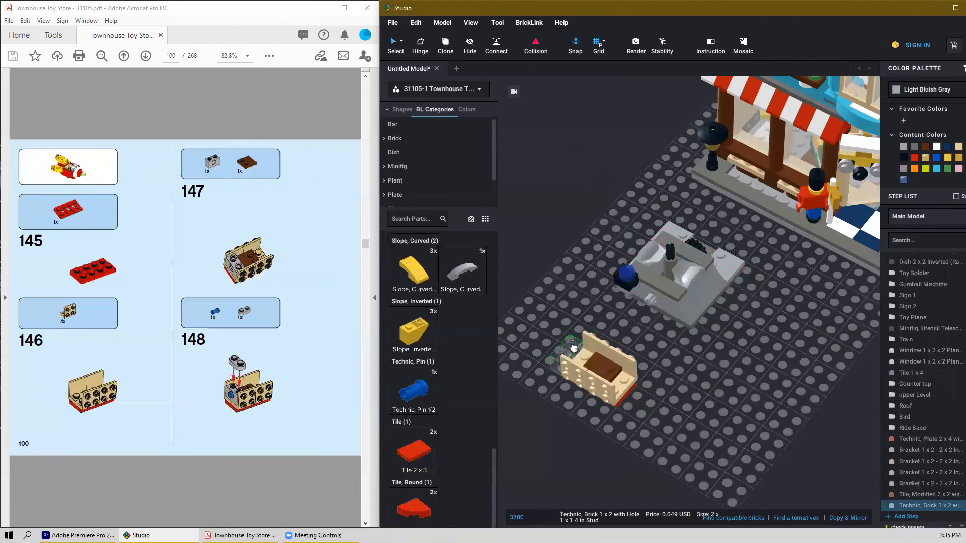
{"action": "left_click", "coordinate": [576, 351]}
{"action": "key", "text": "Escape"}
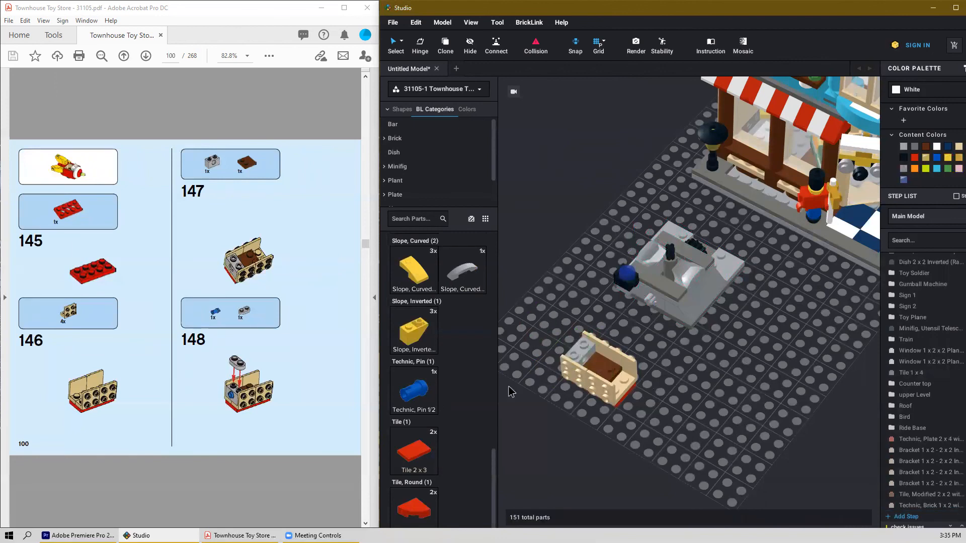
Step: Insert a blue Technic, Pin 1/2 into the hole of the gray Technic brick from the outer side
{"action": "left_click", "coordinate": [413, 390]}
{"action": "left_click", "coordinate": [574, 357]}
{"action": "key", "text": "Escape"}
{"action": "right_click", "coordinate": [529, 387]}
{"action": "left_click", "coordinate": [531, 375]}
{"action": "right_click", "coordinate": [534, 356]}
{"action": "left_click", "coordinate": [546, 354]}
{"action": "right_click_drag", "start_coordinate": [552, 335], "coordinate": [580, 326]}
Step: Place the light bluish gray rounded Plate, Modified 1 x 2 on top of the gray Technic brick
{"action": "scroll", "coordinate": [442, 374], "scroll_direction": "up", "scroll_amount": 10}
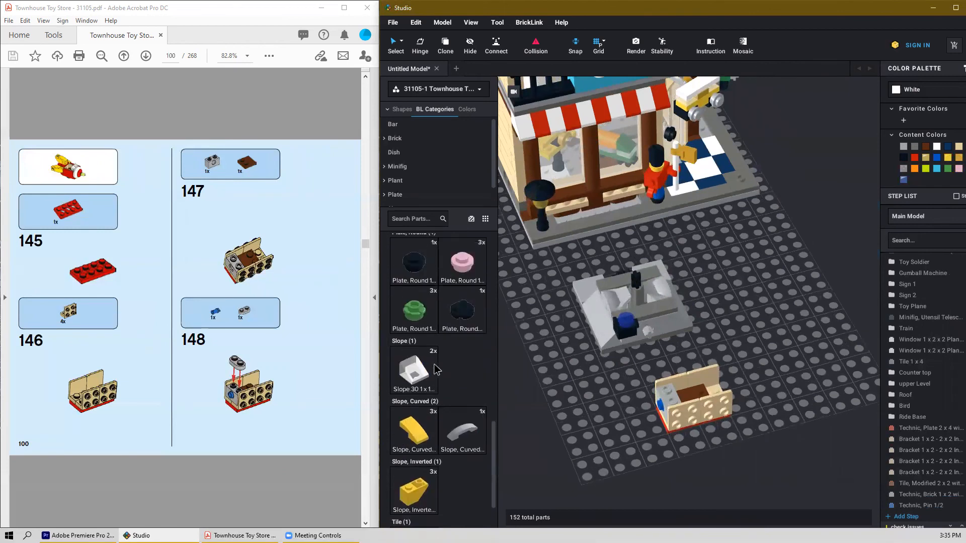
{"action": "left_click_drag", "start_coordinate": [591, 426], "coordinate": [675, 394]}
{"action": "left_click", "coordinate": [661, 406]}
{"action": "key", "text": "Escape"}
Step: Place a red Plate 2 x 2 on the ground beside the rocket body as the start of the tail section
{"action": "scroll", "coordinate": [249, 376], "scroll_direction": "down", "scroll_amount": 1}
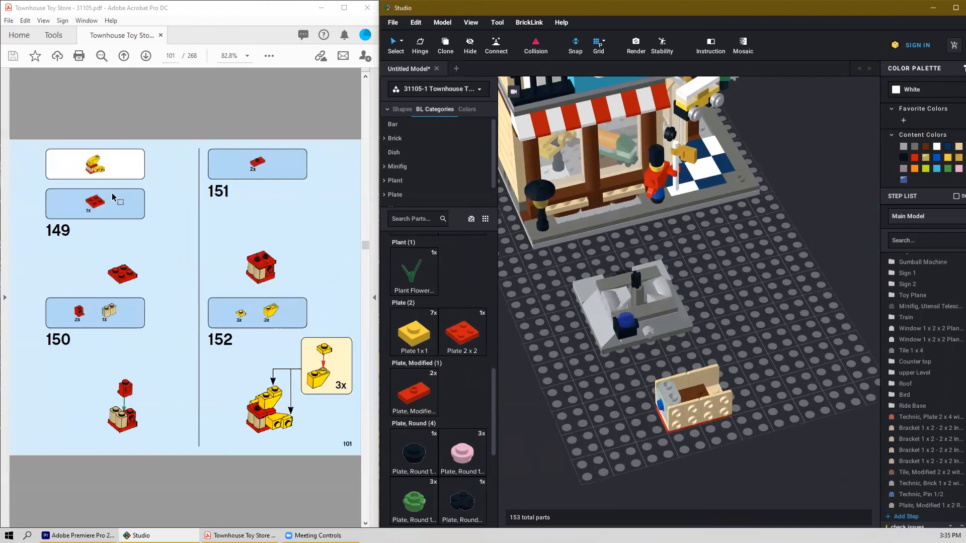
{"action": "left_click_drag", "start_coordinate": [458, 336], "coordinate": [587, 416]}
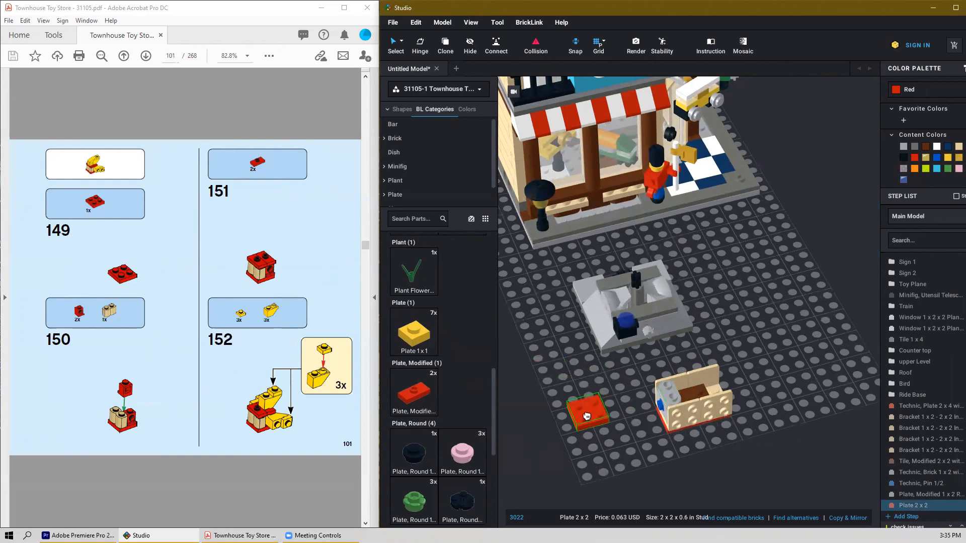
{"action": "key", "text": "Delete"}
{"action": "scroll", "coordinate": [665, 426], "scroll_direction": "down", "scroll_amount": 2}
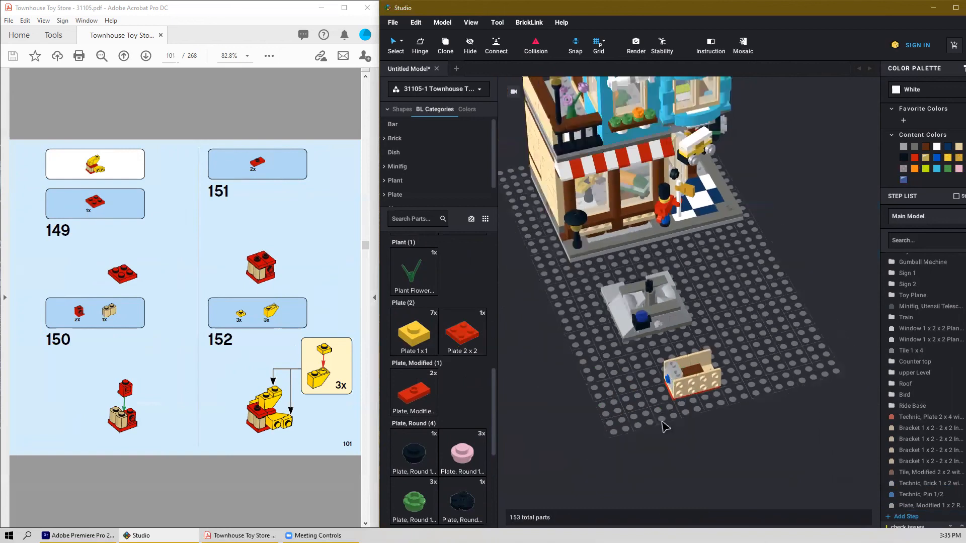
{"action": "left_click_drag", "start_coordinate": [450, 336], "coordinate": [781, 366]}
{"action": "left_click", "coordinate": [613, 427]}
Step: Place a tan Brick, Modified 1 x 2 on one half of the red Plate 2 x 2 of the tail
{"action": "scroll", "coordinate": [441, 434], "scroll_direction": "down", "scroll_amount": 5}
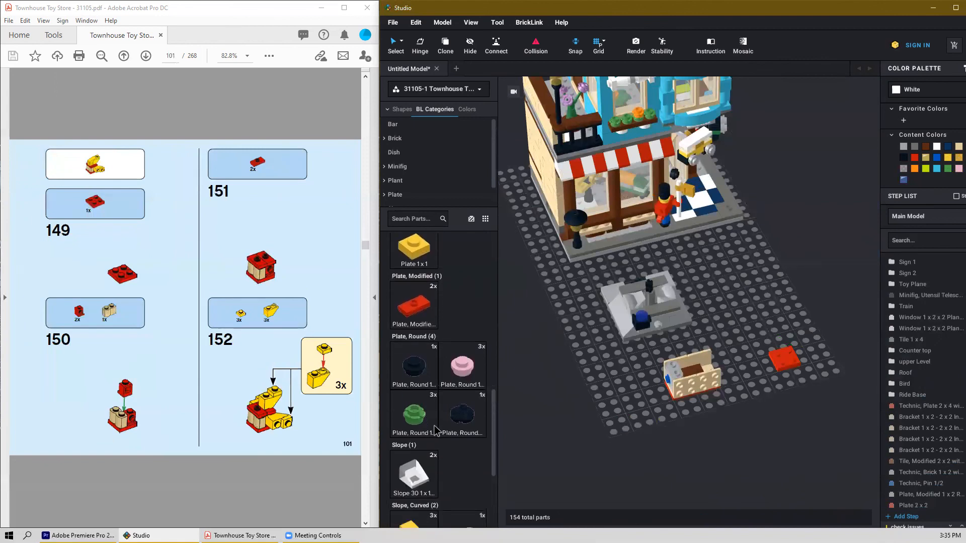
{"action": "scroll", "coordinate": [441, 434], "scroll_direction": "down", "scroll_amount": 2}
{"action": "scroll", "coordinate": [441, 427], "scroll_direction": "up", "scroll_amount": 15}
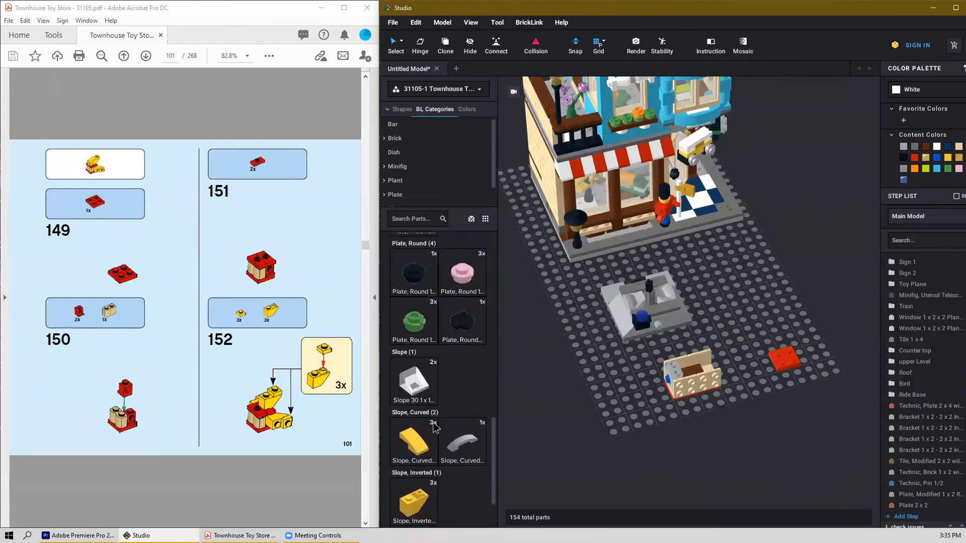
{"action": "left_click_drag", "start_coordinate": [459, 347], "coordinate": [782, 358]}
{"action": "left_click", "coordinate": [755, 409]}
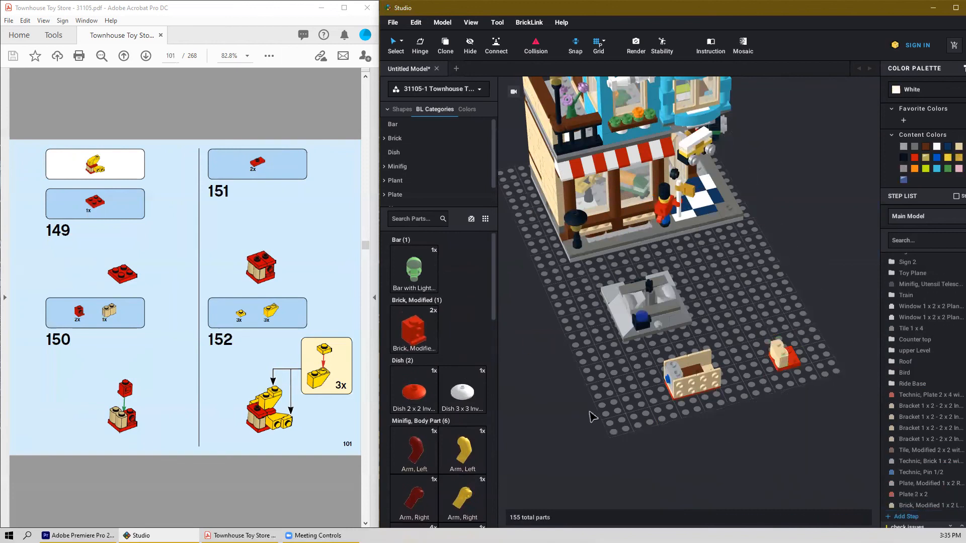
Step: Place two red Brick, Modified 1 x 1 with Headlight side by side next to the tan brick, studs facing outward on opposite sides
{"action": "left_click_drag", "start_coordinate": [422, 331], "coordinate": [742, 316]}
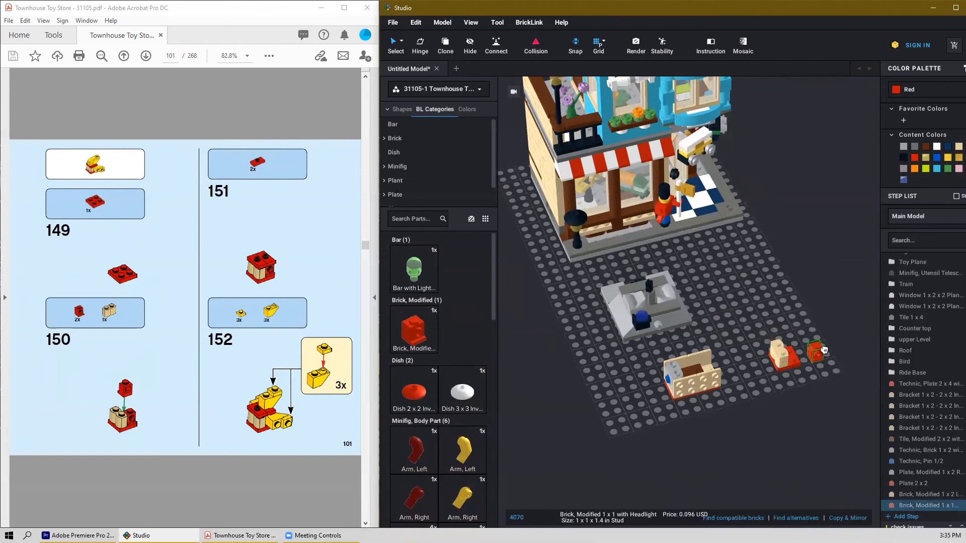
{"action": "left_click_drag", "start_coordinate": [795, 341], "coordinate": [801, 354]}
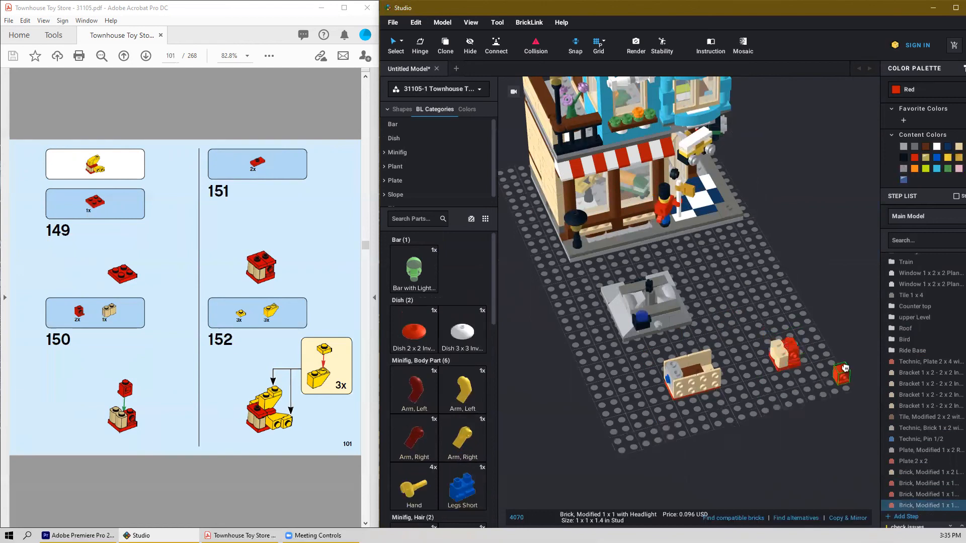
{"action": "left_click", "coordinate": [836, 346]}
{"action": "scroll", "coordinate": [815, 342], "scroll_direction": "up", "scroll_amount": 3}
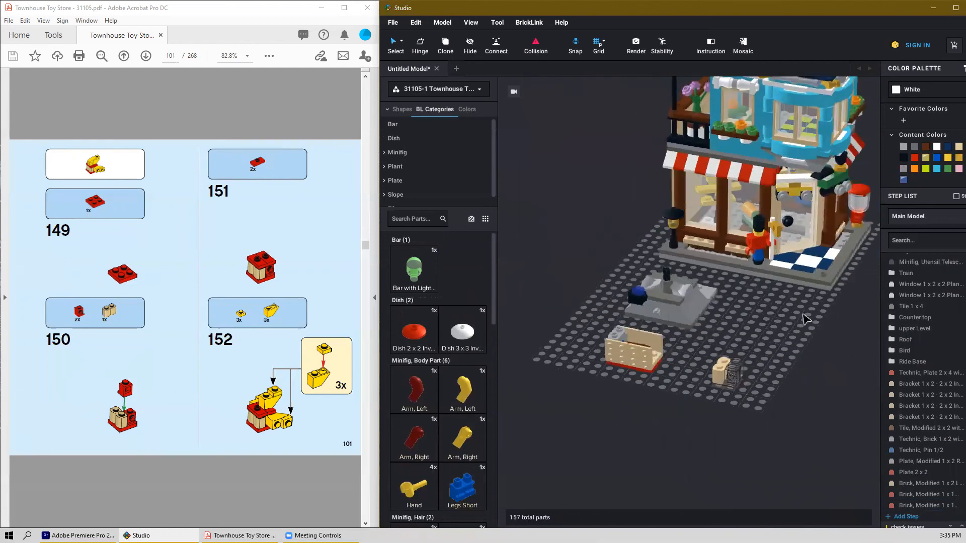
{"action": "scroll", "coordinate": [691, 454], "scroll_direction": "up", "scroll_amount": 3}
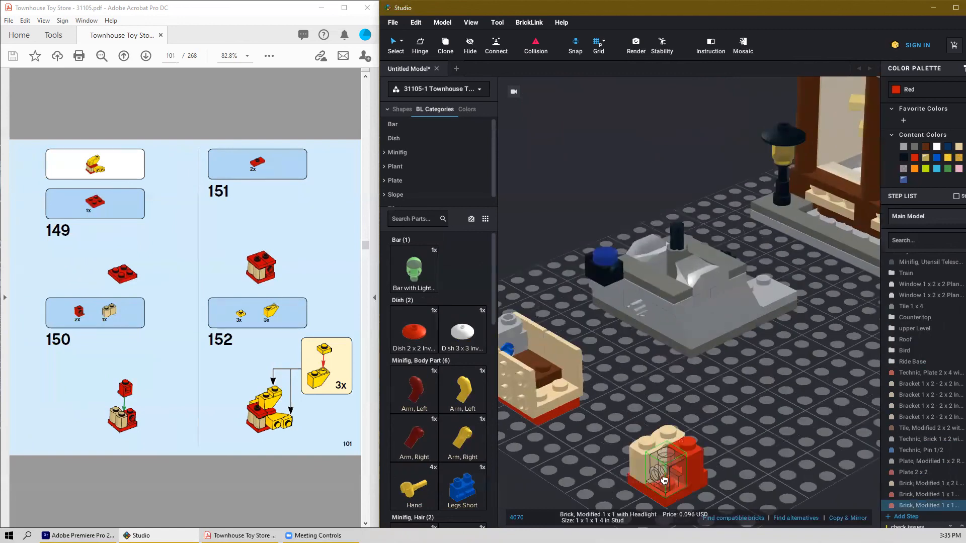
{"action": "scroll", "coordinate": [755, 431], "scroll_direction": "down", "scroll_amount": 2}
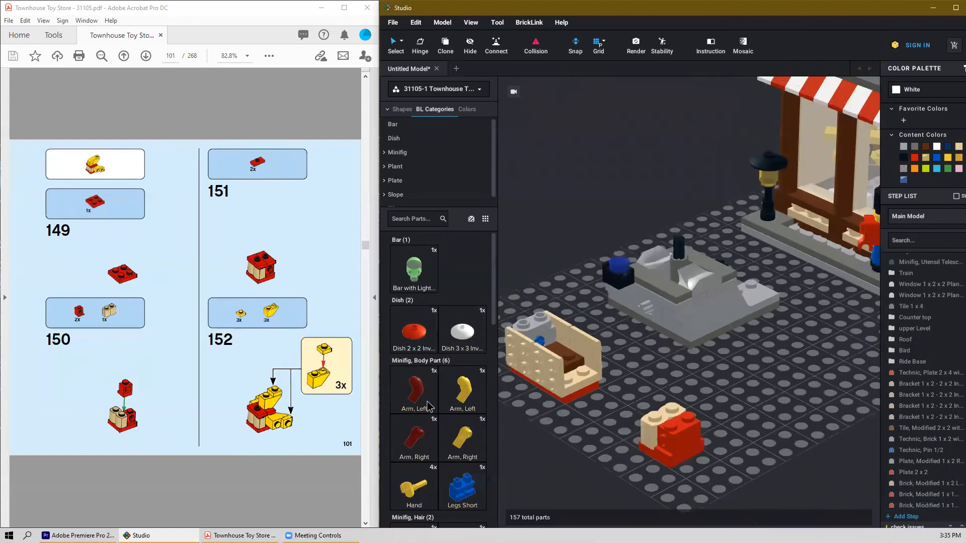
Step: Cover the tail's brick layer with two red Plate, Modified 1 x 2 jumper plates
{"action": "scroll", "coordinate": [452, 375], "scroll_direction": "down", "scroll_amount": 12}
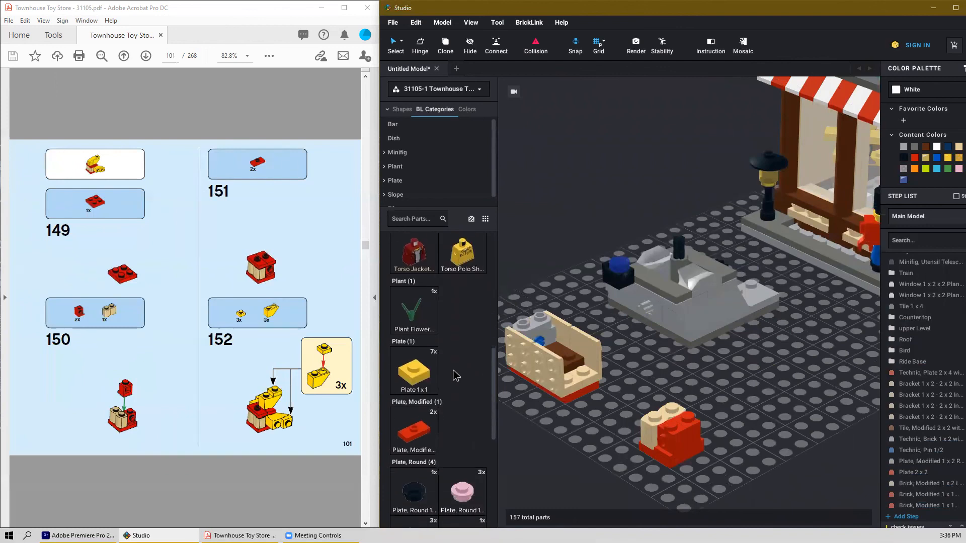
{"action": "scroll", "coordinate": [455, 375], "scroll_direction": "down", "scroll_amount": 3}
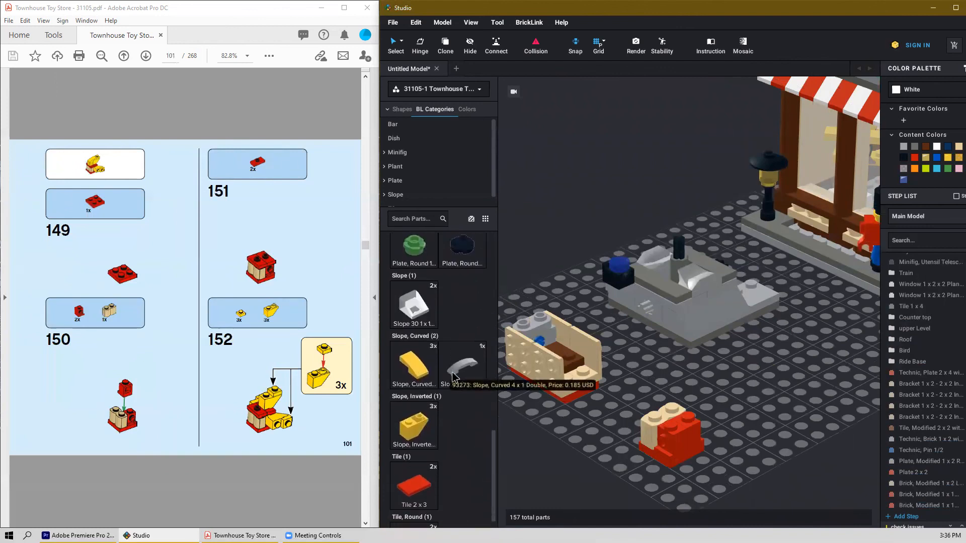
{"action": "scroll", "coordinate": [451, 377], "scroll_direction": "up", "scroll_amount": 4}
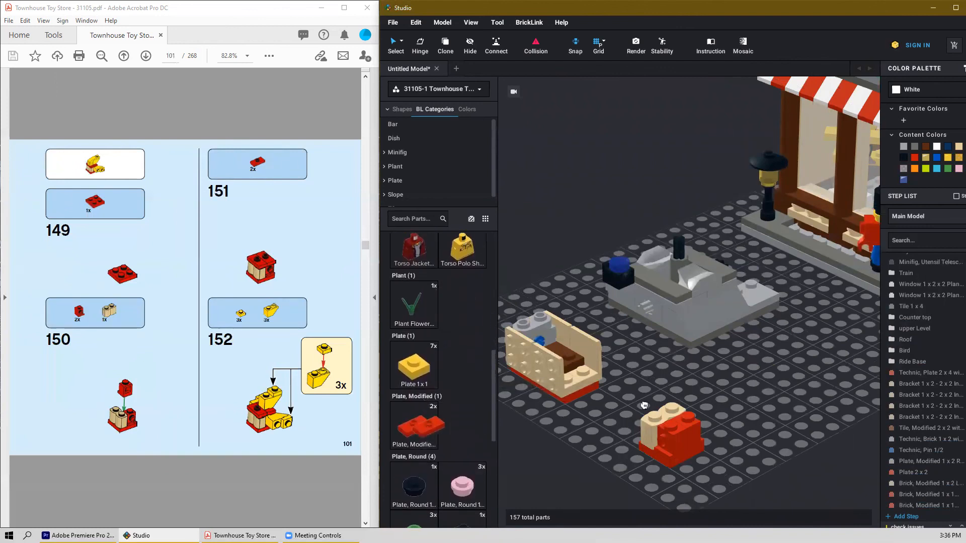
{"action": "left_click", "coordinate": [413, 425]}
{"action": "left_click", "coordinate": [673, 410]}
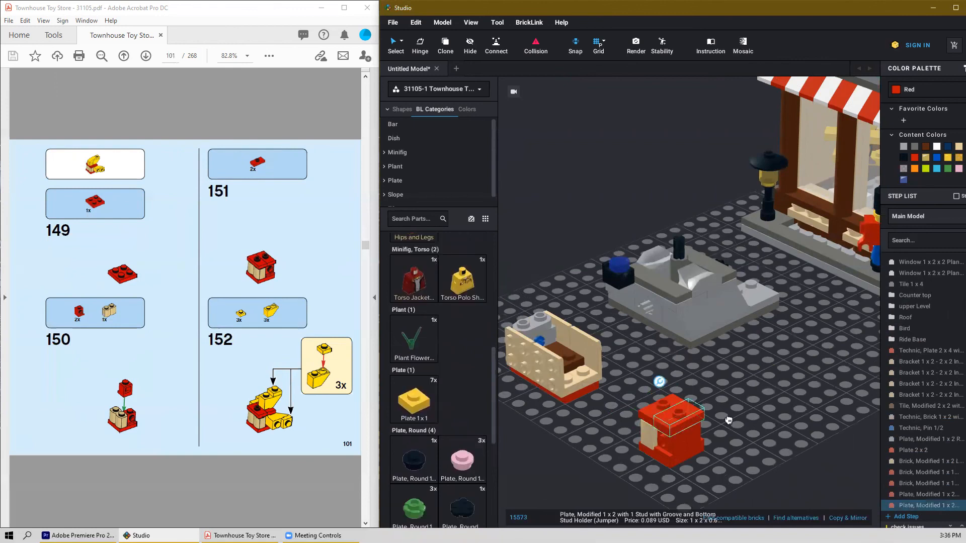
Step: Place a yellow Slope, Inverted 45 2 x 1 on top of the red jumper plates, overhanging the rear of the tail
{"action": "scroll", "coordinate": [449, 405], "scroll_direction": "down", "scroll_amount": 3}
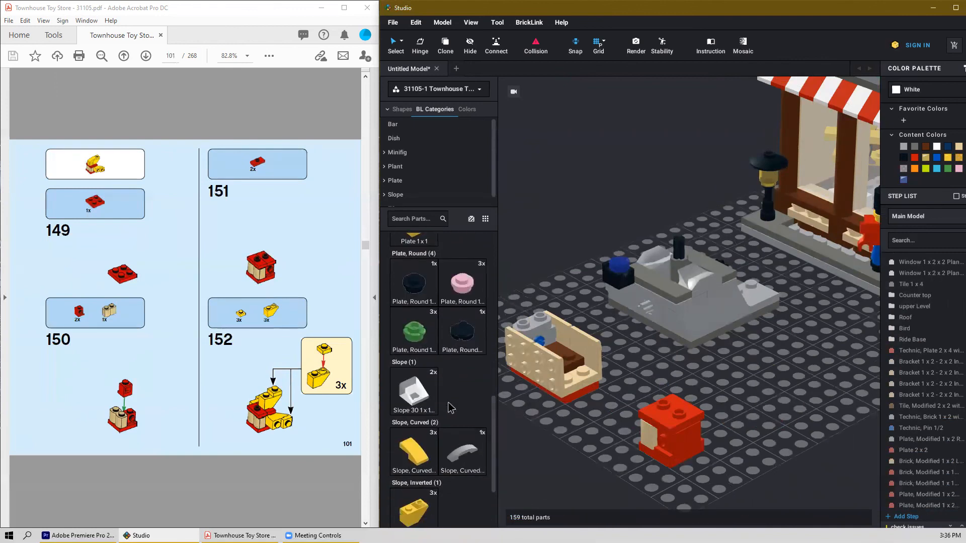
{"action": "scroll", "coordinate": [450, 408], "scroll_direction": "down", "scroll_amount": 2}
{"action": "left_click", "coordinate": [413, 389]}
{"action": "left_click", "coordinate": [684, 397]}
{"action": "key", "text": "Right"}
{"action": "left_click", "coordinate": [686, 398]}
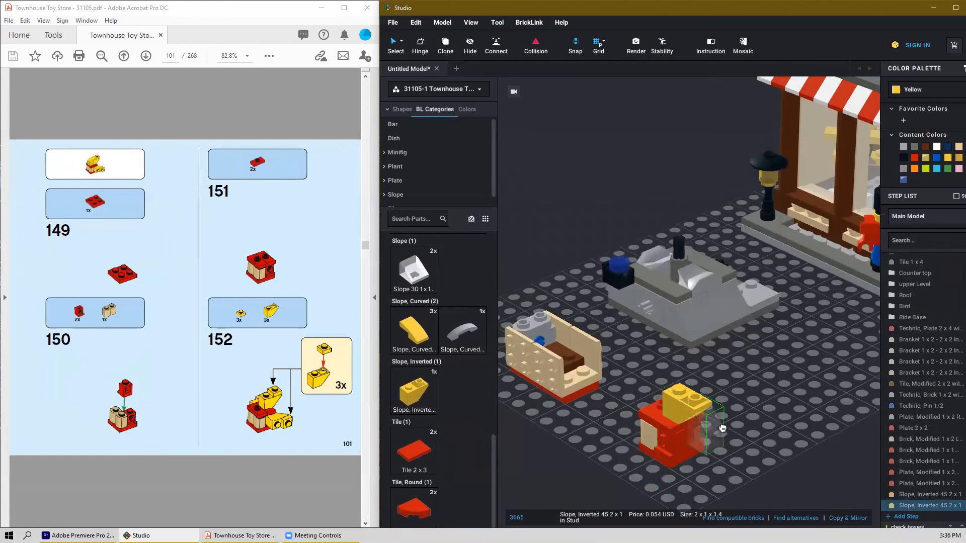
Step: Attach a second yellow Slope, Inverted 45 2 x 1, turned sideways, to the headlight brick stud on the tail's far side
{"action": "key", "text": "Right"}
{"action": "key", "text": "Down"}
{"action": "key", "text": "Right"}
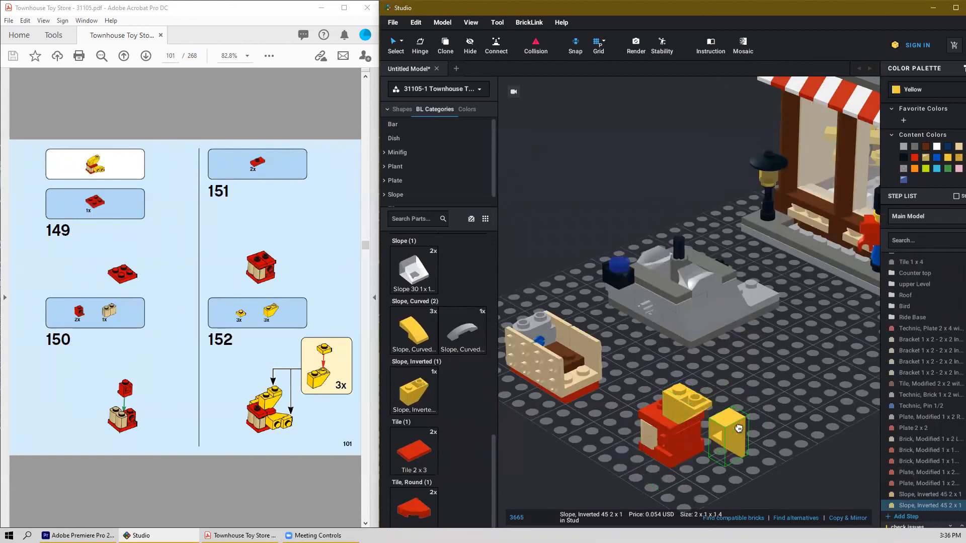
{"action": "left_click", "coordinate": [714, 425]}
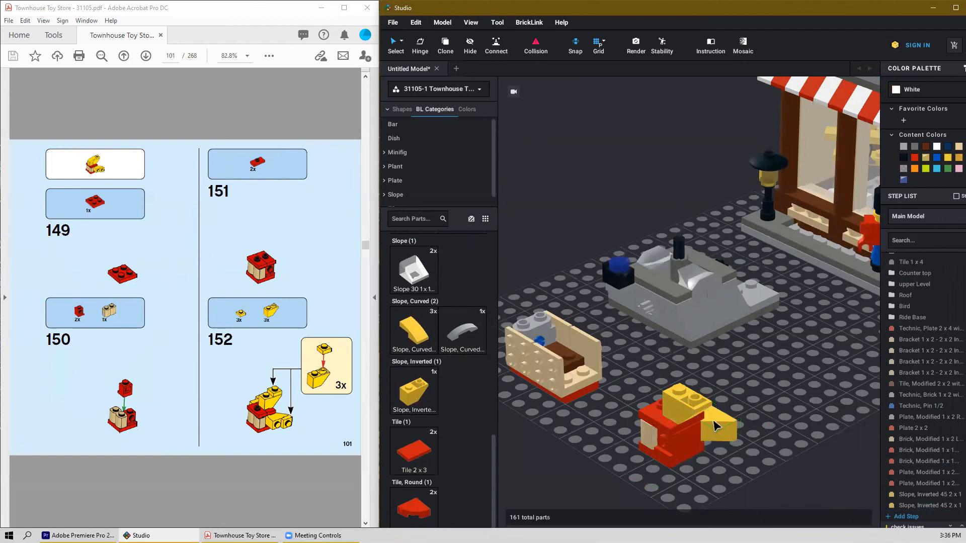
Step: Attach a third yellow Slope, Inverted 45 2 x 1, mirrored sideways, to the headlight brick stud on the tail's near side
{"action": "key", "text": "Right"}
{"action": "key", "text": "Right"}
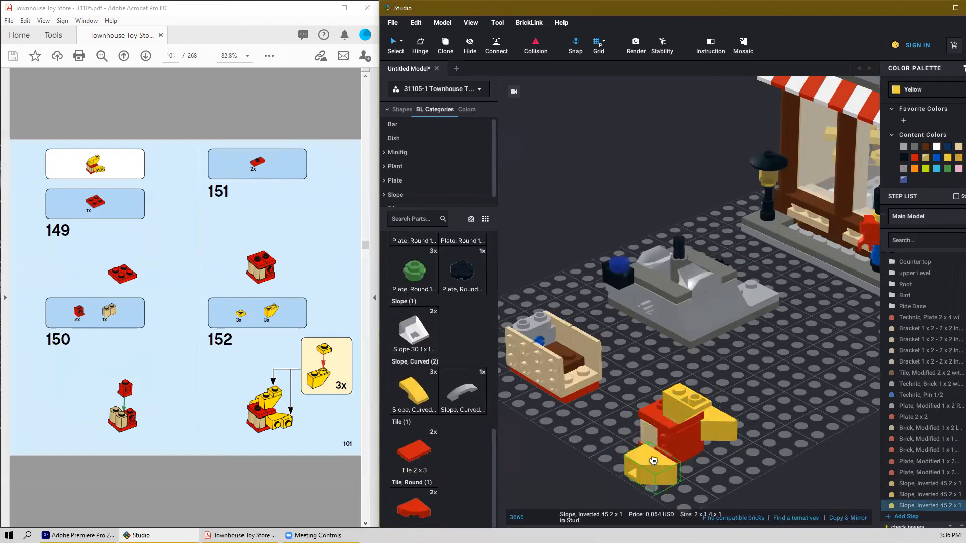
{"action": "key", "text": "Down"}
{"action": "key", "text": "Down"}
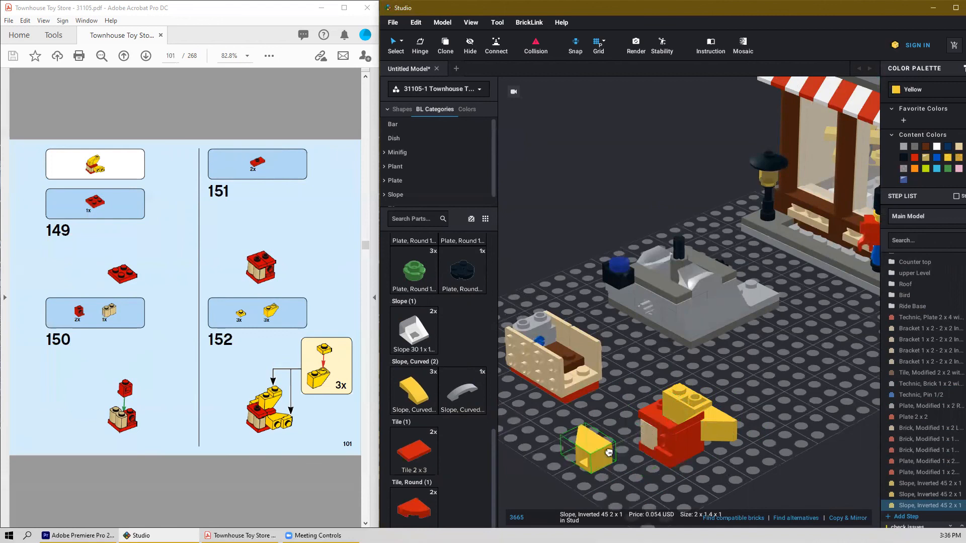
{"action": "key", "text": "Right"}
{"action": "left_click", "coordinate": [653, 450]}
{"action": "key", "text": "Escape"}
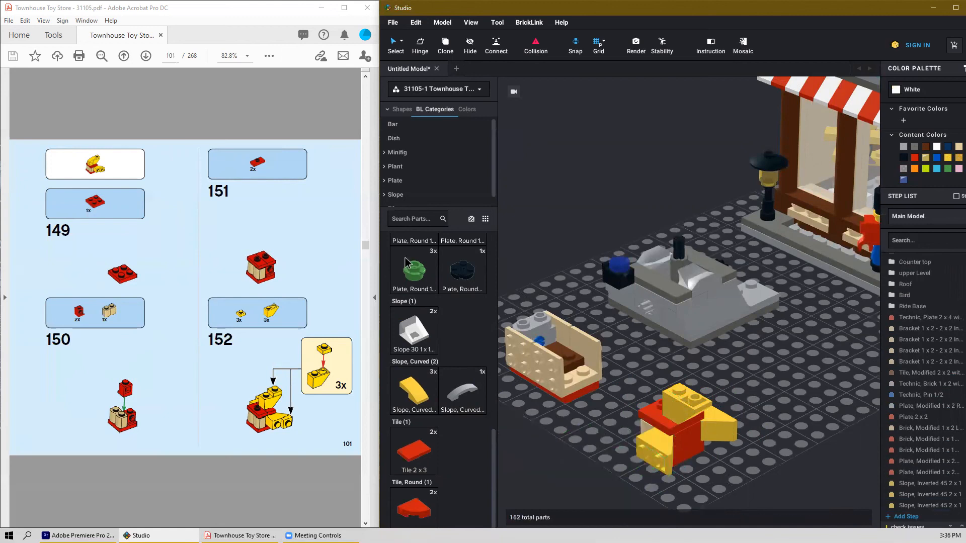
Step: Put a yellow Plate 1 x 1 on the outer stud of each of the tail's three inverted slopes
{"action": "scroll", "coordinate": [405, 263], "scroll_direction": "up", "scroll_amount": 5}
{"action": "left_click", "coordinate": [414, 427]}
{"action": "left_click", "coordinate": [708, 401]}
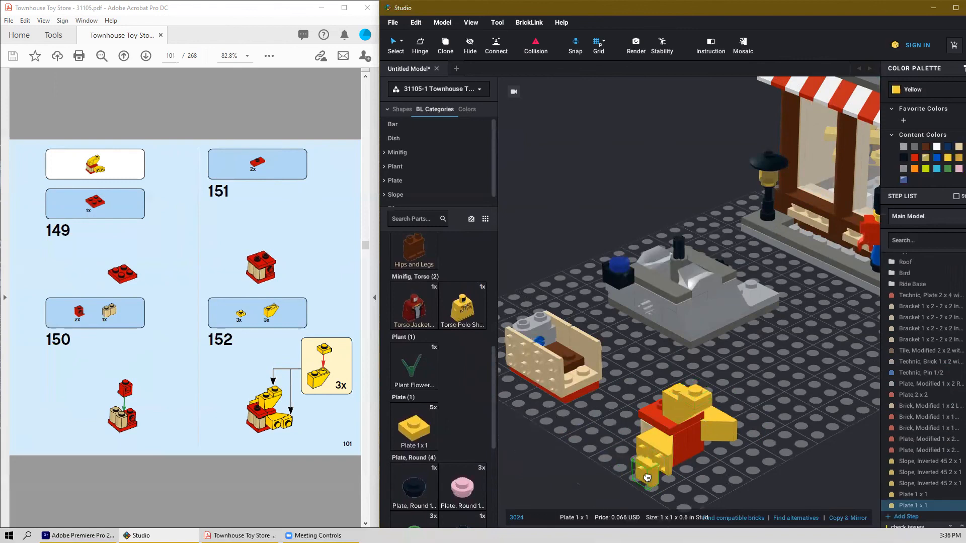
{"action": "left_click", "coordinate": [655, 469]}
{"action": "right_click_drag", "start_coordinate": [770, 478], "coordinate": [672, 453]}
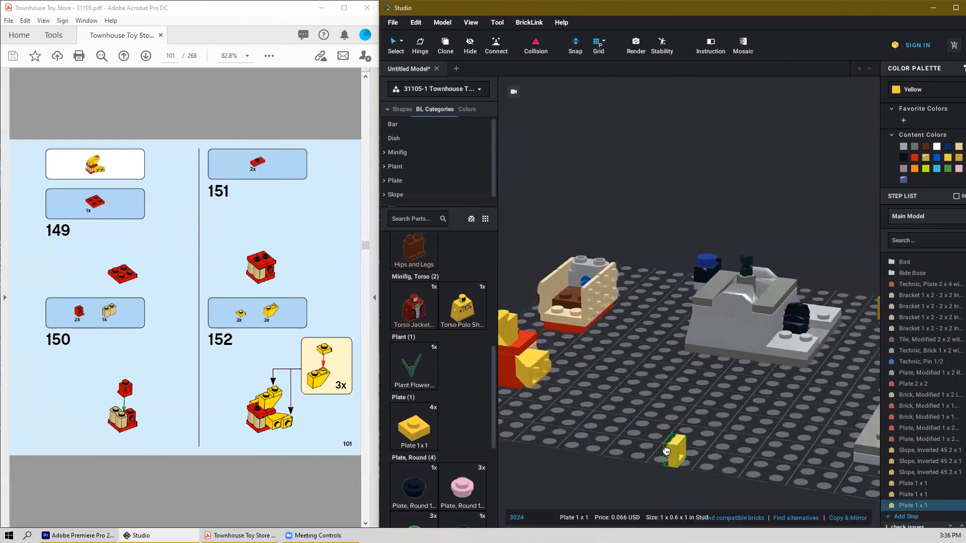
{"action": "left_click", "coordinate": [544, 376]}
{"action": "key", "text": "Escape"}
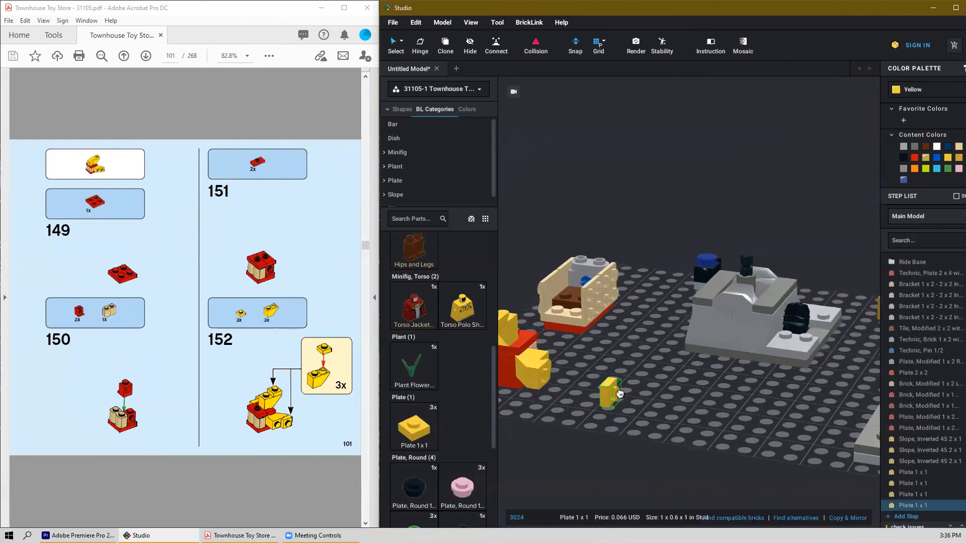
Step: Stack two yellow Plate 1 x 1 on the front jumper stud of the tail, ahead of the top inverted slope
{"action": "scroll", "coordinate": [247, 383], "scroll_direction": "down", "scroll_amount": 2}
{"action": "right_click_drag", "start_coordinate": [544, 360], "coordinate": [612, 401]}
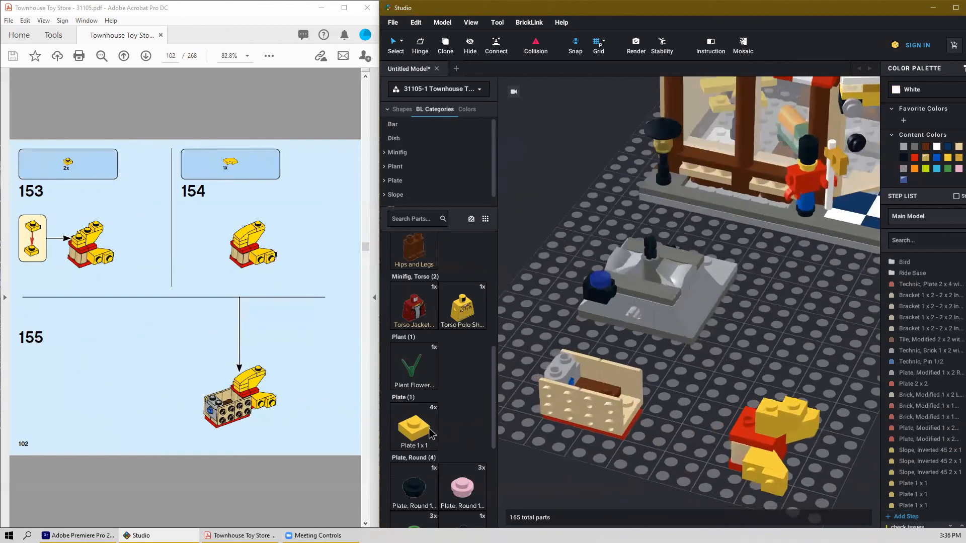
{"action": "left_click", "coordinate": [432, 434]}
{"action": "left_click", "coordinate": [751, 419]}
{"action": "left_click", "coordinate": [751, 417]}
{"action": "key", "text": "Escape"}
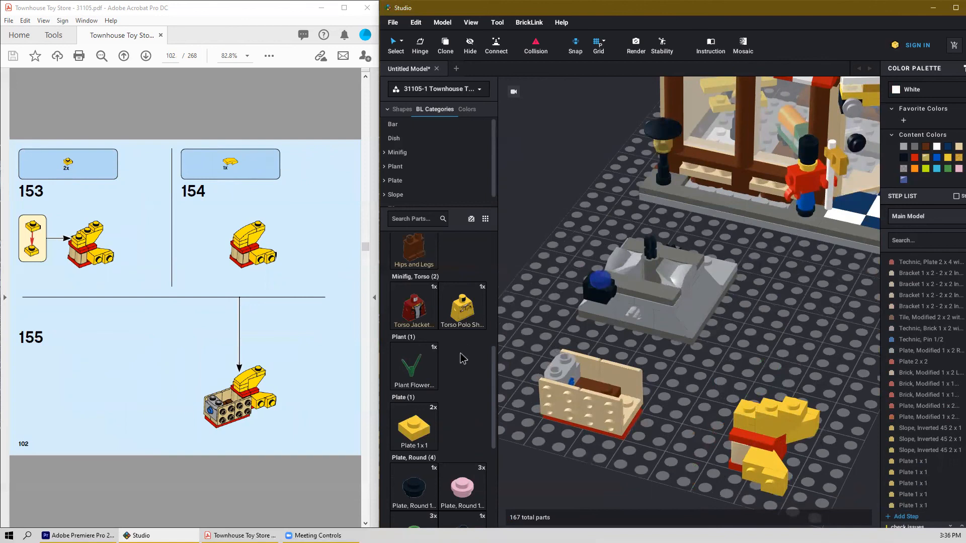
Step: Place one yellow Slope, Curved 2 x 1 over the stacked plates and the adjoining stud of the top inverted slope
{"action": "scroll", "coordinate": [463, 358], "scroll_direction": "up", "scroll_amount": 10}
{"action": "scroll", "coordinate": [421, 415], "scroll_direction": "down", "scroll_amount": 10}
{"action": "left_click", "coordinate": [415, 391]}
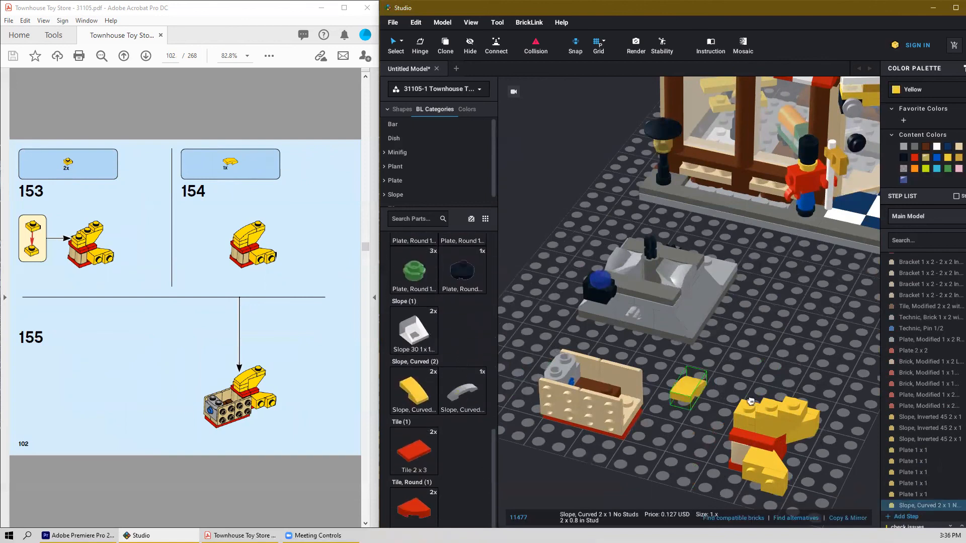
{"action": "left_click", "coordinate": [762, 405]}
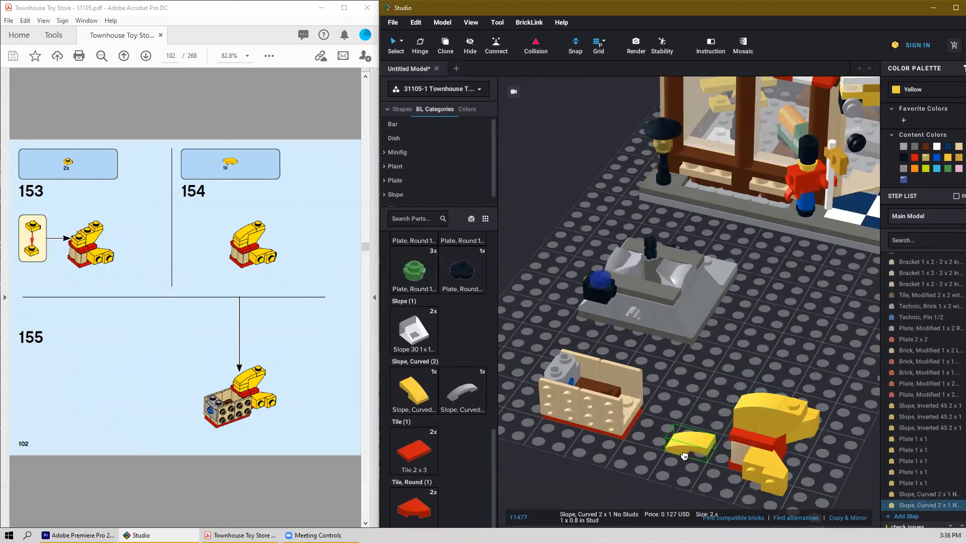
{"action": "key", "text": "Escape"}
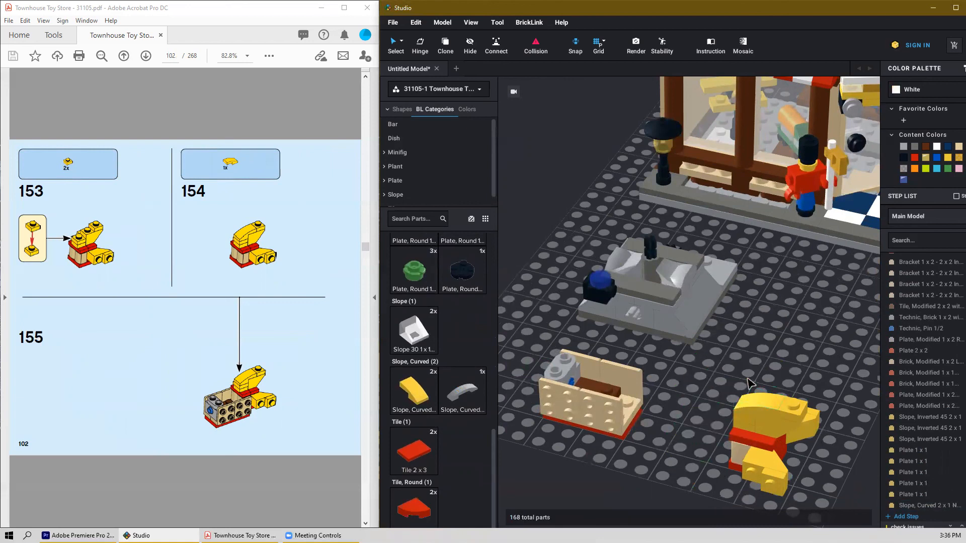
Step: Group all parts of the finished tail section into a submodel named "ride tail"
{"action": "scroll", "coordinate": [749, 383], "scroll_direction": "down", "scroll_amount": 3}
{"action": "scroll", "coordinate": [296, 407], "scroll_direction": "down", "scroll_amount": 2}
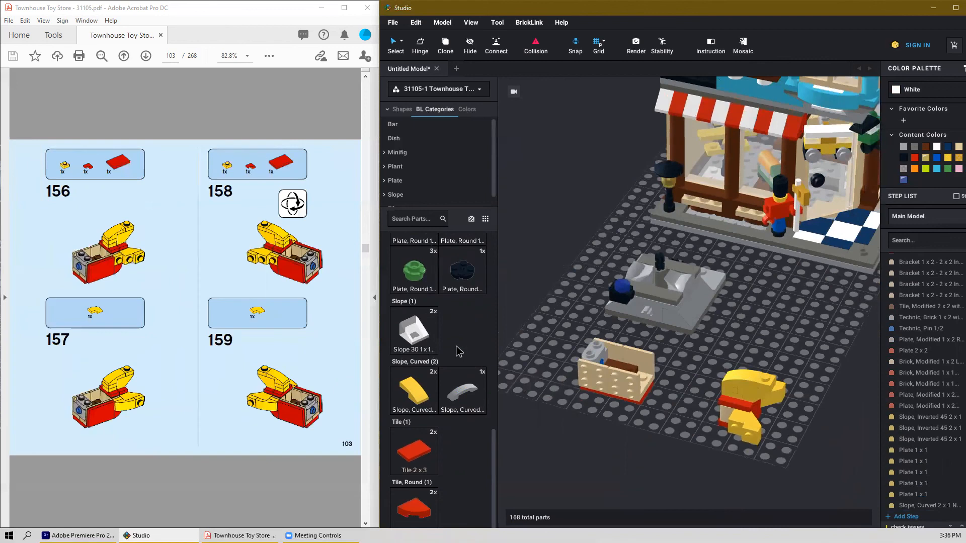
{"action": "scroll", "coordinate": [285, 330], "scroll_direction": "up", "scroll_amount": 2}
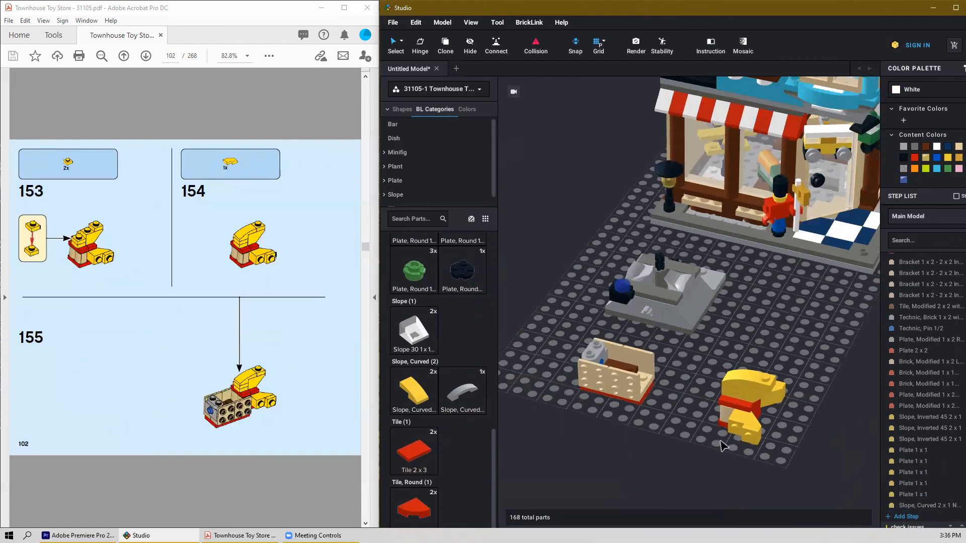
{"action": "left_click_drag", "start_coordinate": [827, 352], "coordinate": [725, 451]}
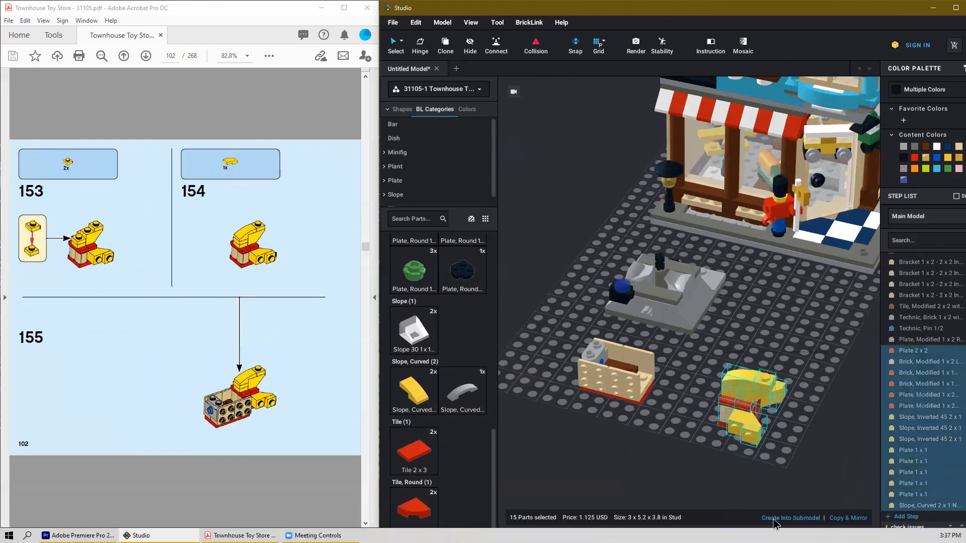
{"action": "left_click", "coordinate": [774, 519]}
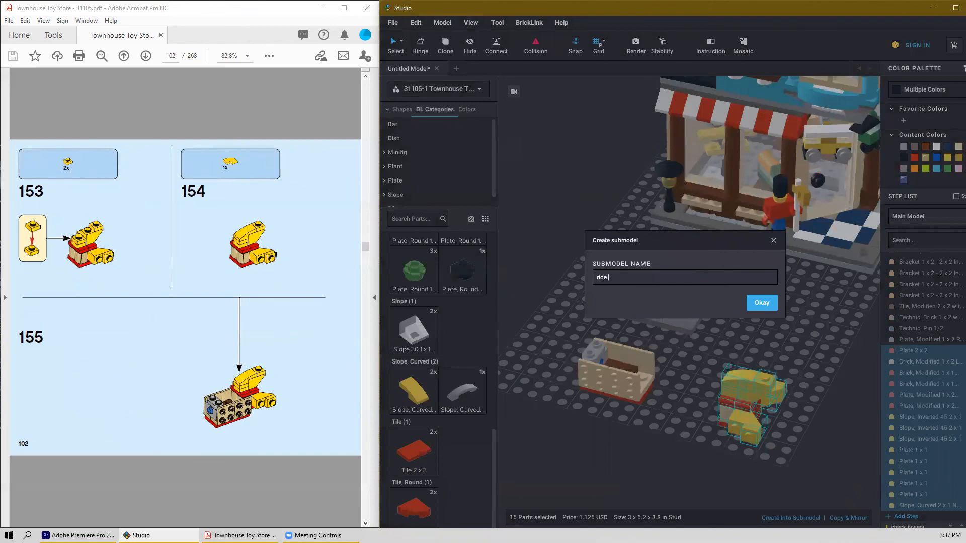
{"action": "key", "text": "Return"}
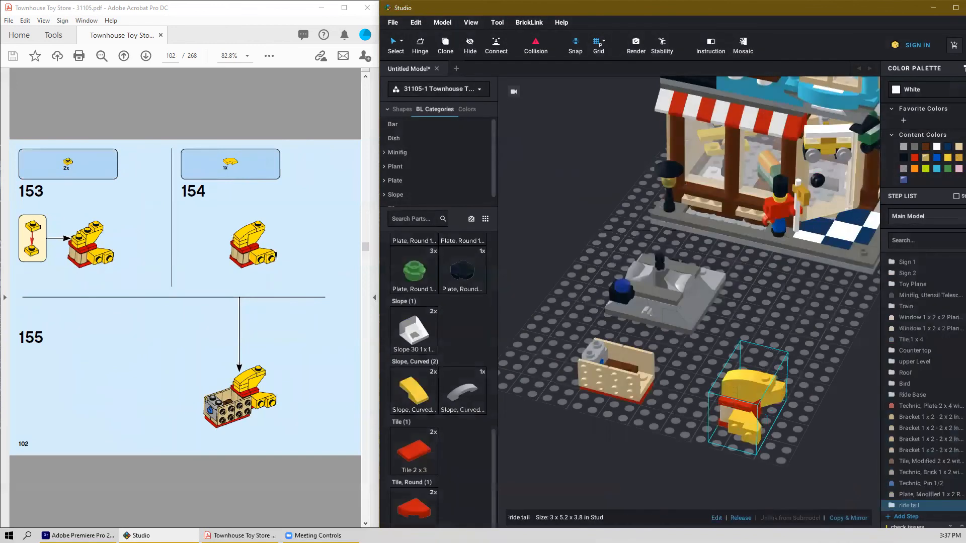
Step: Attach the ride tail submodel to the open end of the rocket body and bring up instruction page 103
{"action": "right_click", "coordinate": [671, 537]}
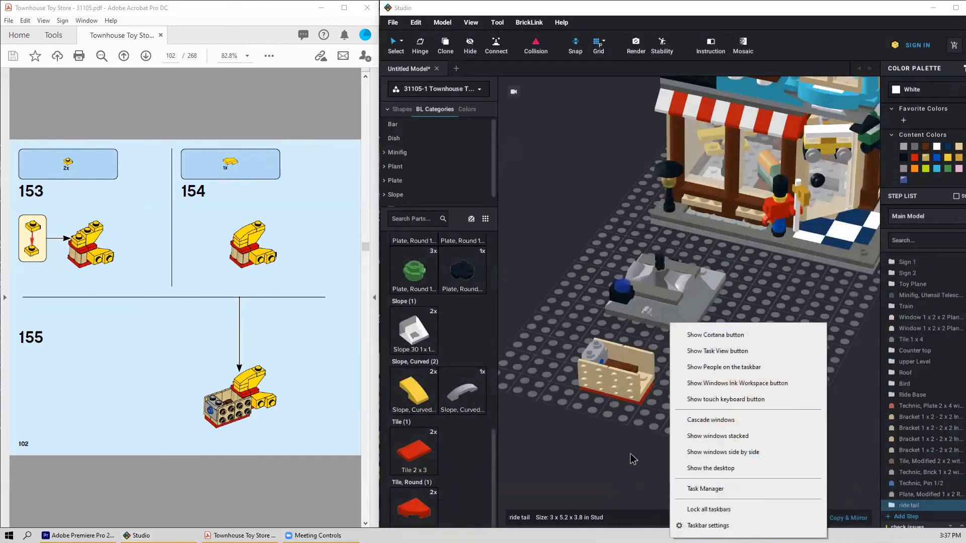
{"action": "left_click", "coordinate": [633, 454]}
{"action": "right_click_drag", "start_coordinate": [652, 458], "coordinate": [662, 459]}
{"action": "left_click", "coordinate": [819, 384]}
{"action": "left_click_drag", "start_coordinate": [750, 395], "coordinate": [730, 403]}
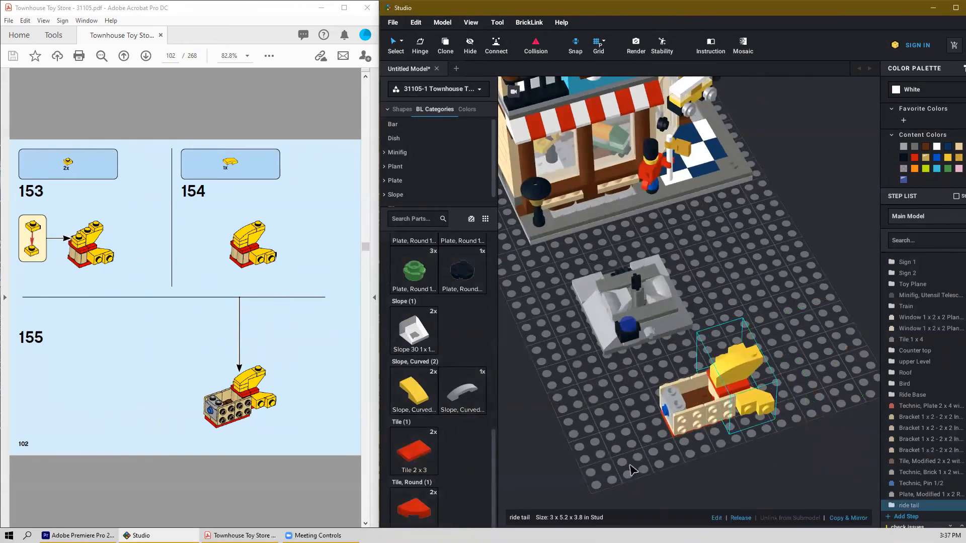
{"action": "left_click", "coordinate": [634, 470]}
{"action": "scroll", "coordinate": [155, 450], "scroll_direction": "down", "scroll_amount": 2}
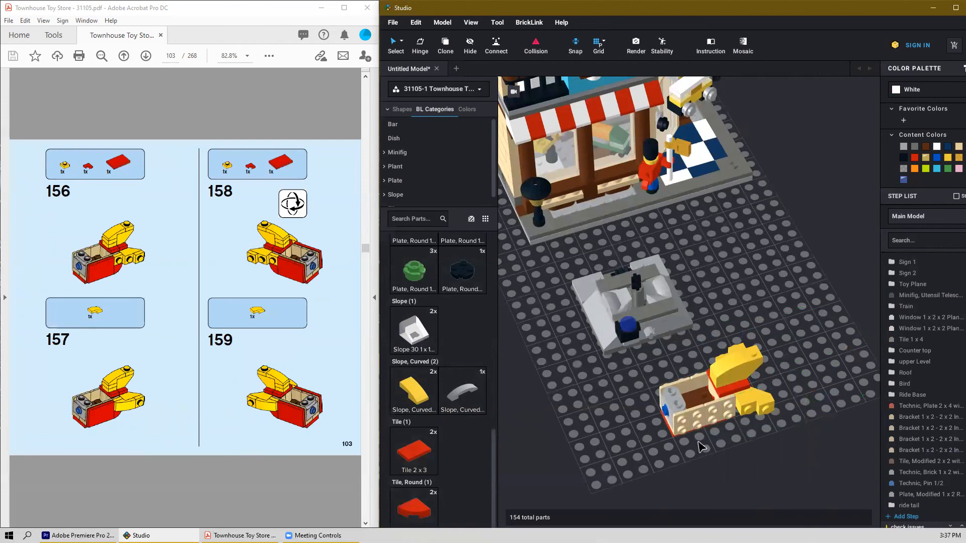
Step: Place one red Tile, Round 1 x 1 Quarter on the lower side stud nearest the tail, on both sides of the rocket body
{"action": "left_click_drag", "start_coordinate": [421, 505], "coordinate": [693, 427]}
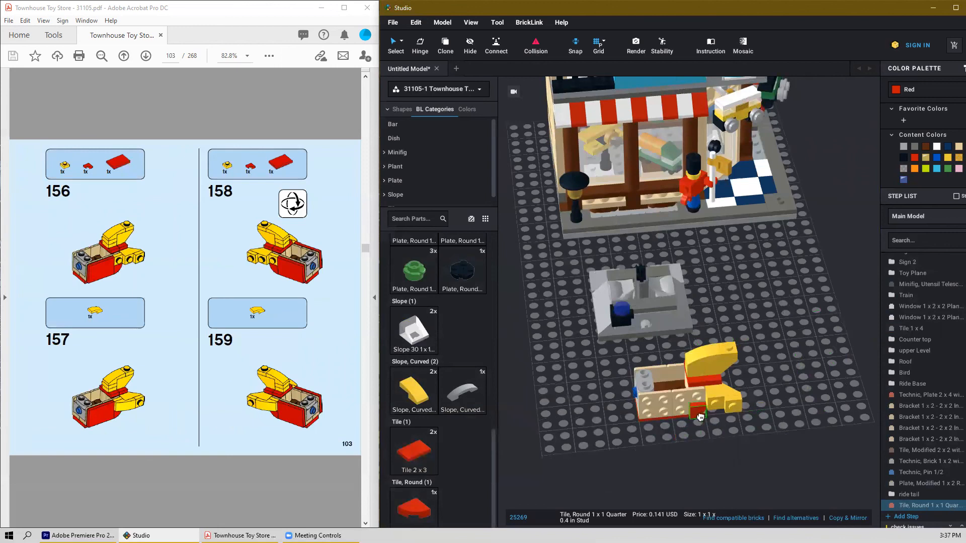
{"action": "left_click", "coordinate": [700, 417]}
{"action": "right_click_drag", "start_coordinate": [619, 451], "coordinate": [712, 446]}
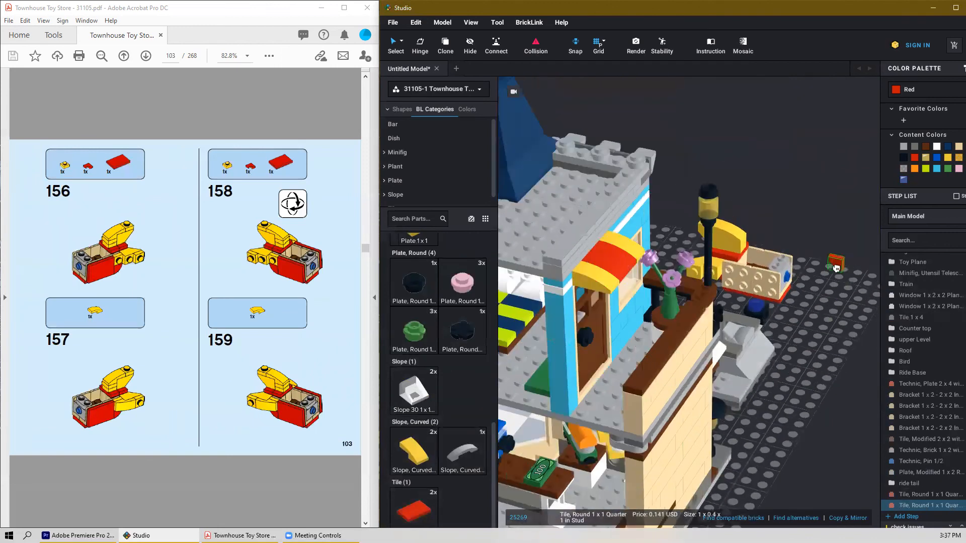
{"action": "scroll", "coordinate": [836, 268], "scroll_direction": "up", "scroll_amount": 2}
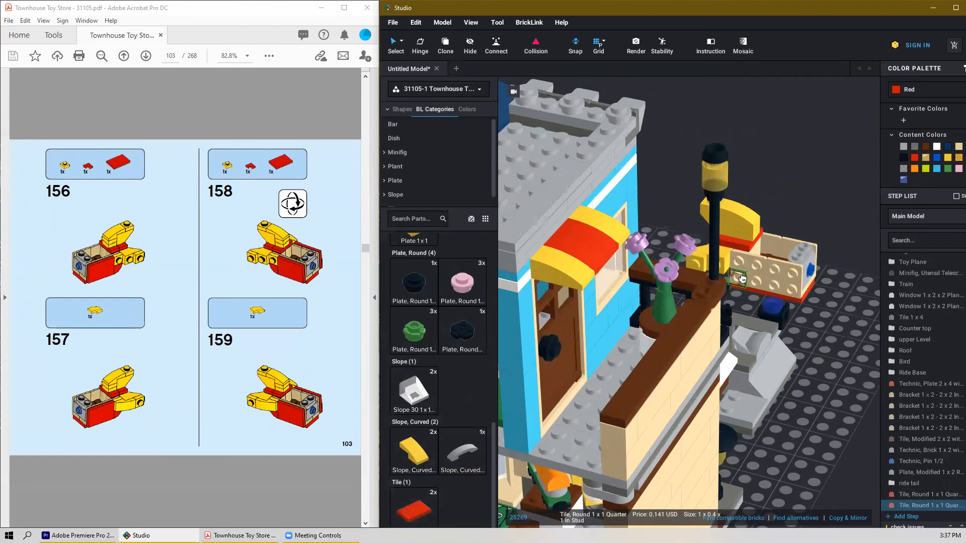
{"action": "scroll", "coordinate": [738, 278], "scroll_direction": "up", "scroll_amount": 3}
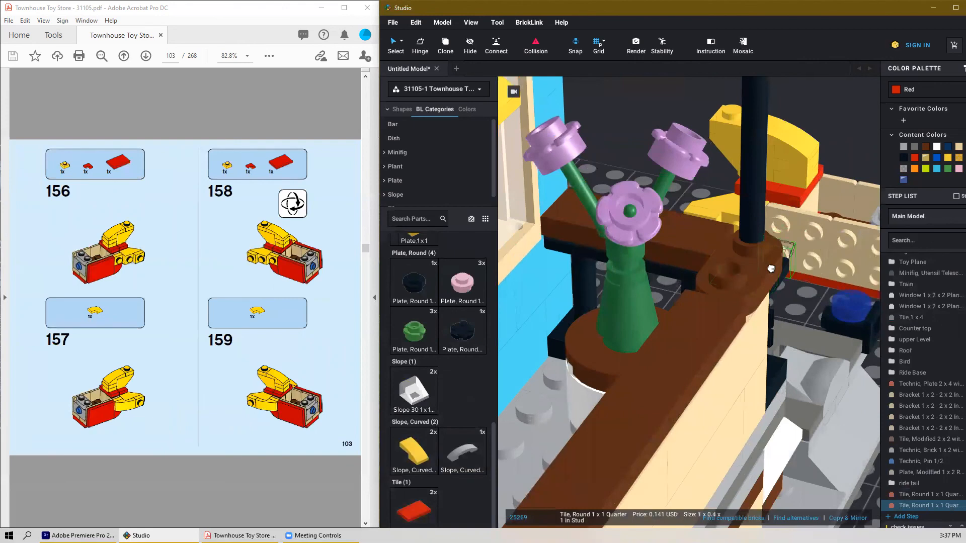
{"action": "middle_click_drag", "start_coordinate": [809, 264], "coordinate": [690, 277]}
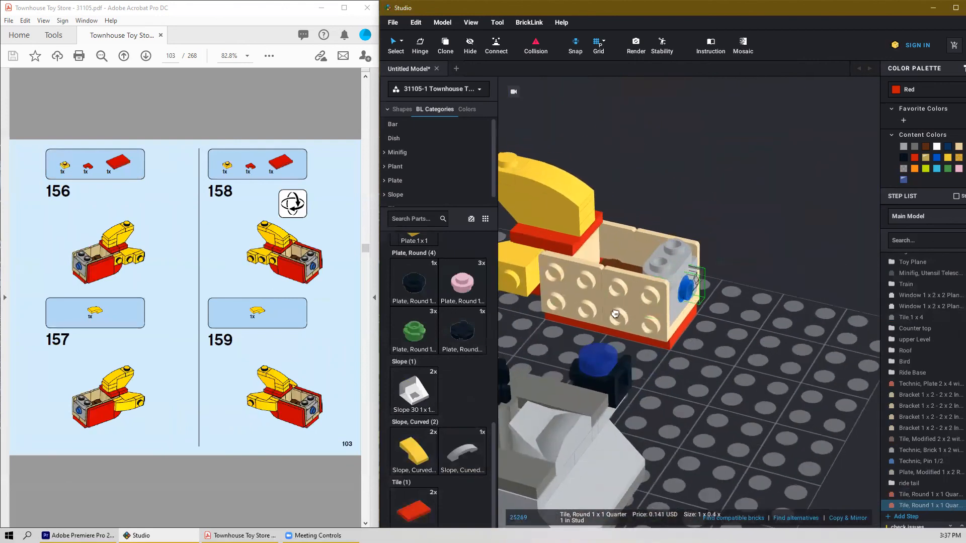
{"action": "scroll", "coordinate": [553, 328], "scroll_direction": "up", "scroll_amount": 1}
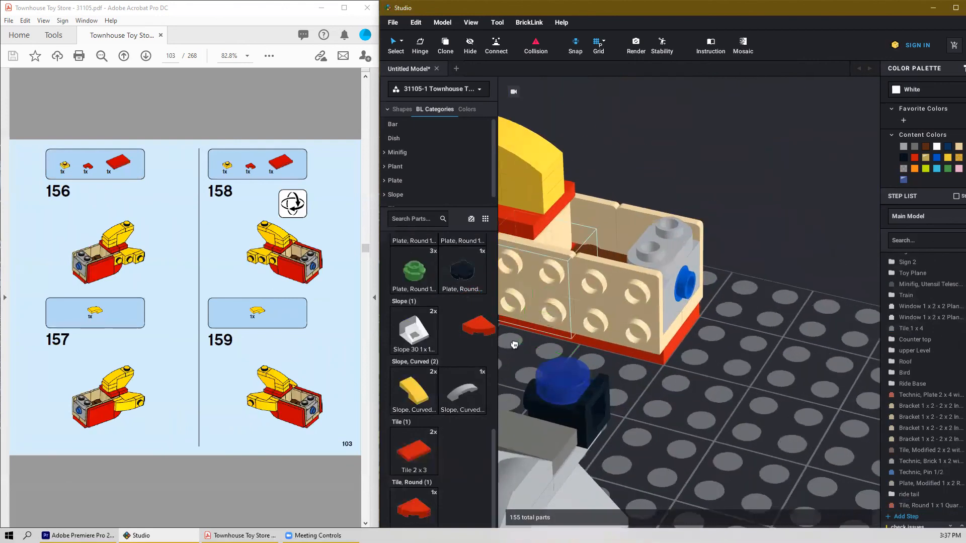
{"action": "key", "text": "Left"}
{"action": "key", "text": "Down"}
{"action": "key", "text": "Left"}
{"action": "key", "text": "Left"}
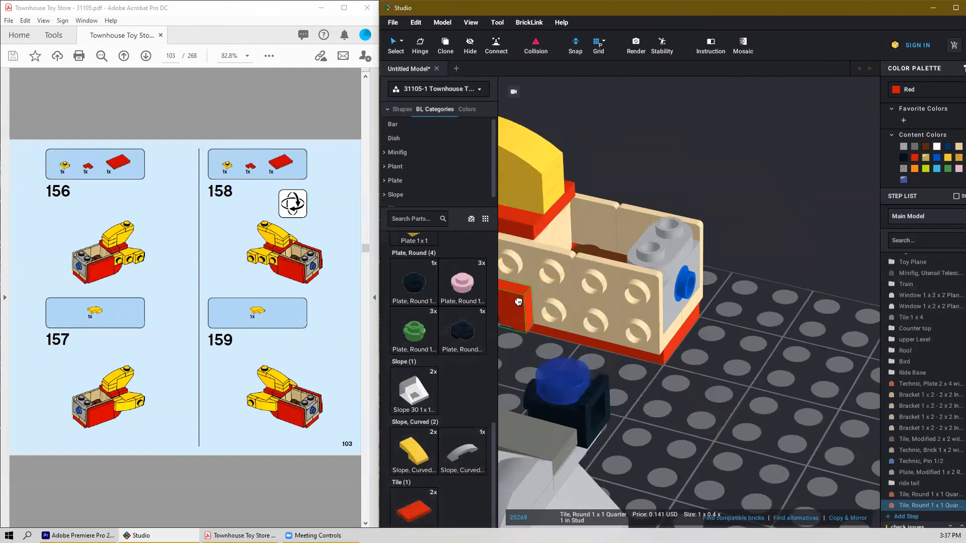
{"action": "scroll", "coordinate": [518, 300], "scroll_direction": "up", "scroll_amount": 3}
{"action": "left_click", "coordinate": [581, 336]}
Step: Place one yellow Plate 1 x 1 on the upper side stud nearest the tail, on both sides of the rocket body
{"action": "scroll", "coordinate": [420, 450], "scroll_direction": "up", "scroll_amount": 5}
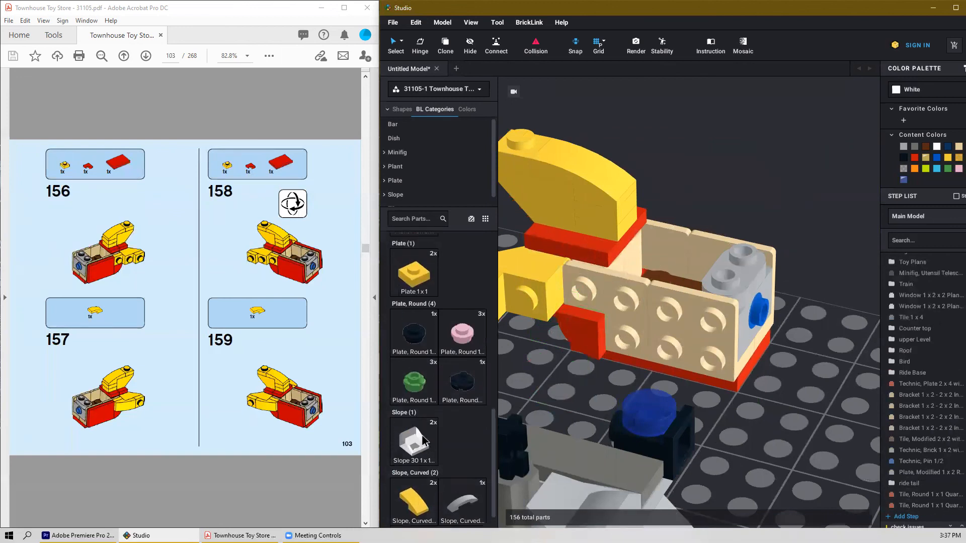
{"action": "left_click_drag", "start_coordinate": [414, 382], "coordinate": [589, 287]}
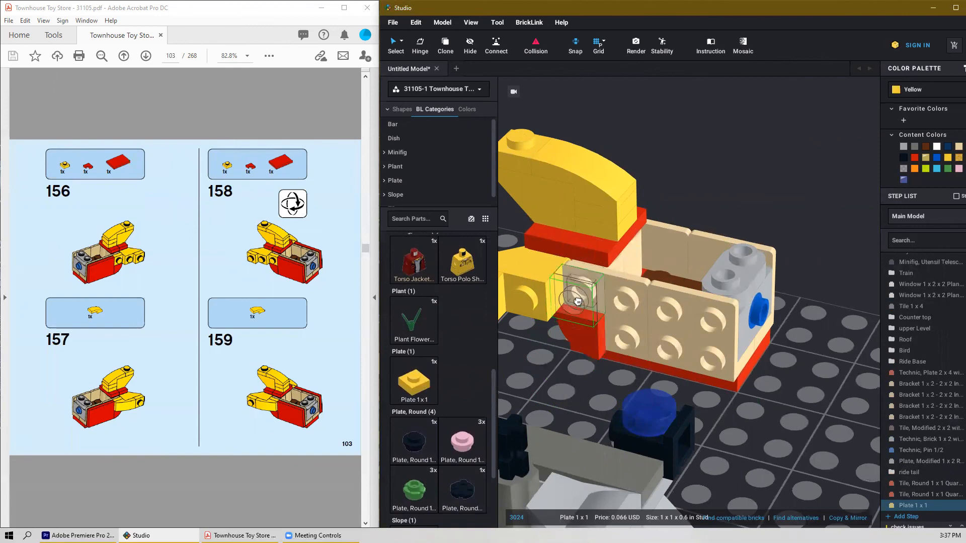
{"action": "left_click", "coordinate": [580, 294]}
{"action": "right_click_drag", "start_coordinate": [665, 310], "coordinate": [618, 306]}
{"action": "scroll", "coordinate": [637, 312], "scroll_direction": "down", "scroll_amount": 4}
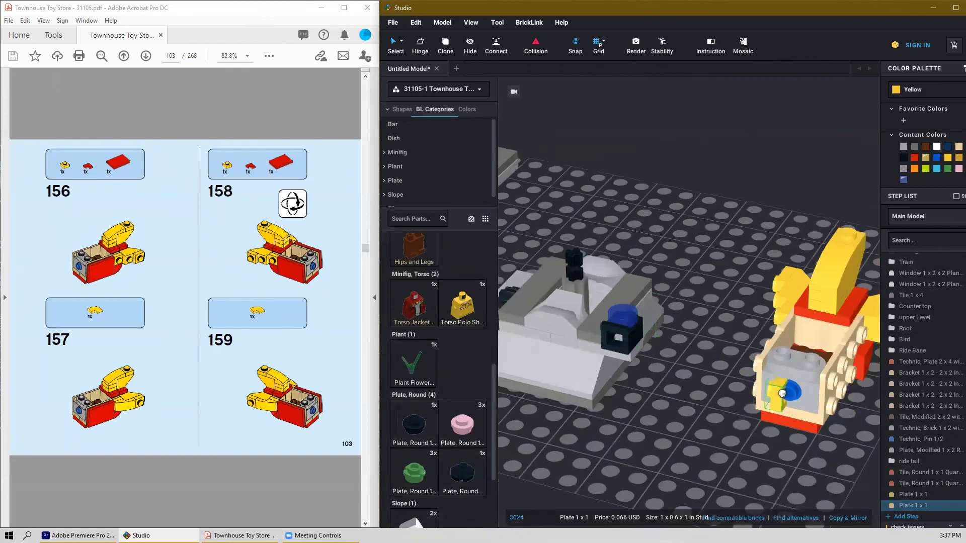
{"action": "right_click_drag", "start_coordinate": [784, 393], "coordinate": [762, 386]}
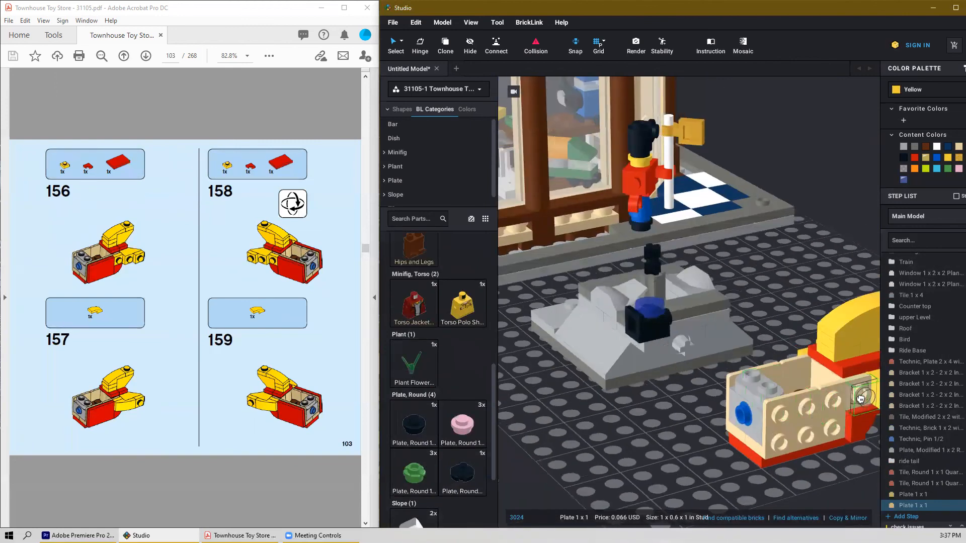
{"action": "scroll", "coordinate": [584, 424], "scroll_direction": "down", "scroll_amount": 3}
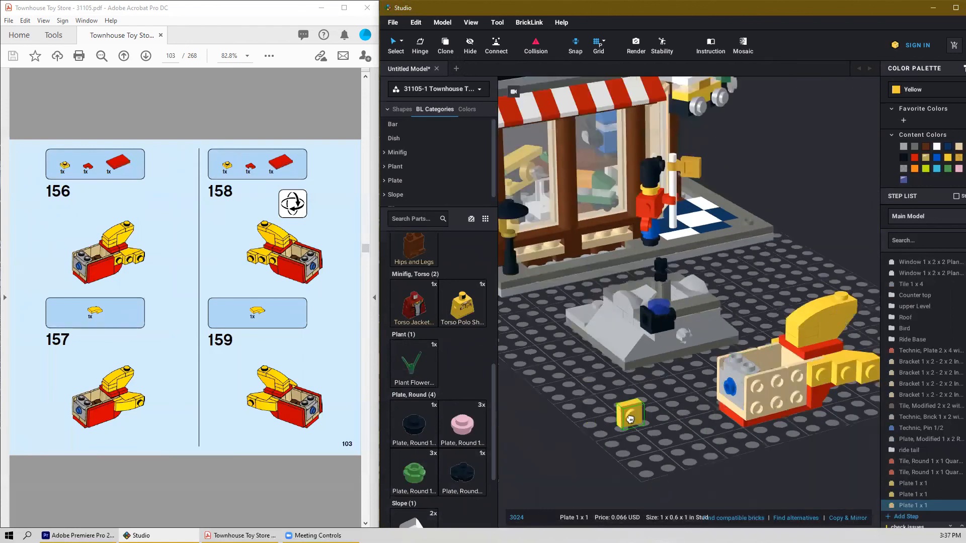
{"action": "key", "text": "Escape"}
Step: Cover the yellow plate and adjoining tail stud with a yellow Slope, Curved 2 x 1 on each side to form the fins
{"action": "scroll", "coordinate": [407, 457], "scroll_direction": "down", "scroll_amount": 3}
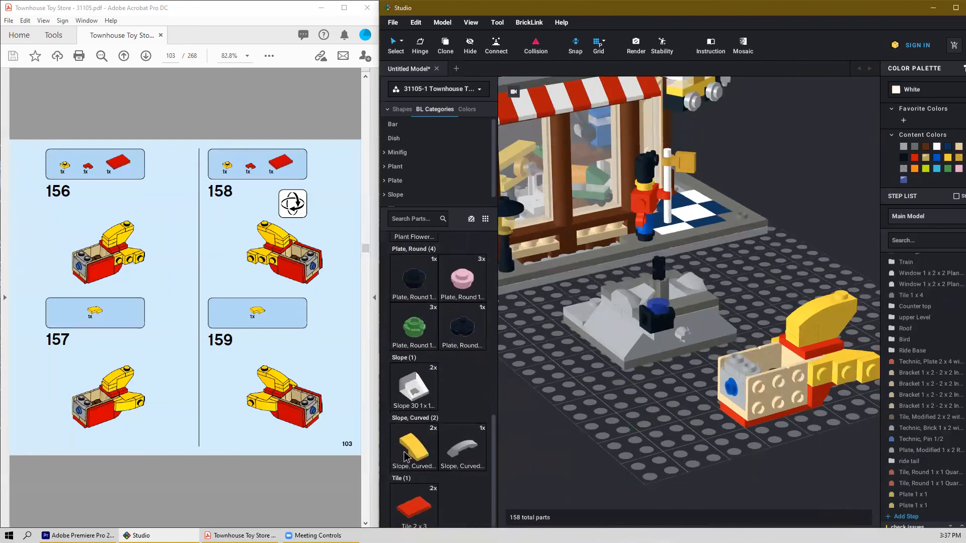
{"action": "left_click", "coordinate": [436, 452]}
{"action": "key", "text": "Up"}
{"action": "key", "text": "Right"}
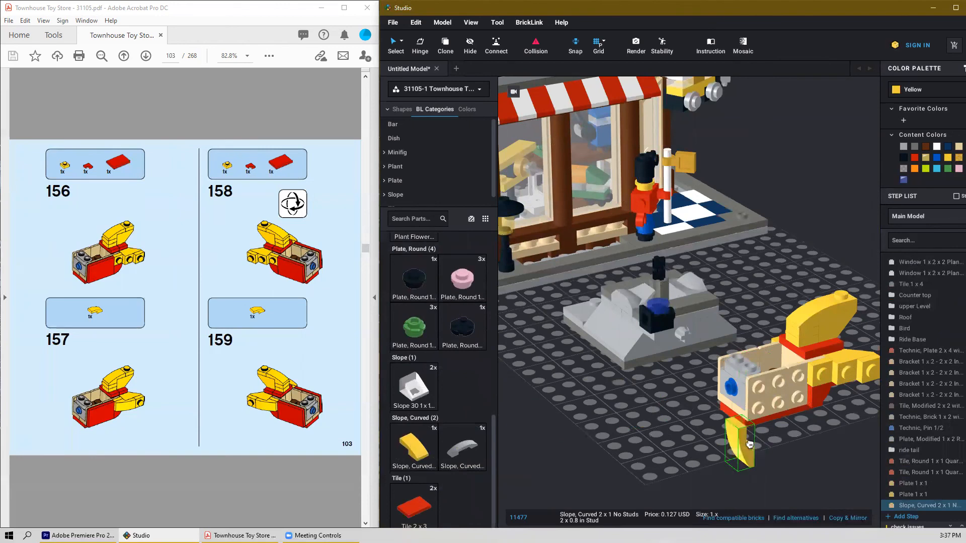
{"action": "key", "text": "Up"}
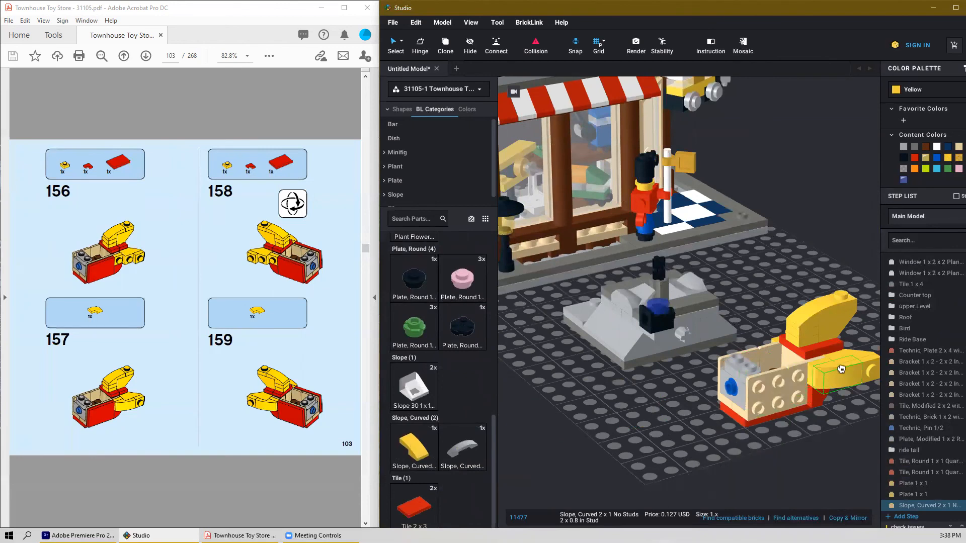
{"action": "left_click", "coordinate": [807, 365]}
{"action": "right_click_drag", "start_coordinate": [808, 366], "coordinate": [638, 352]}
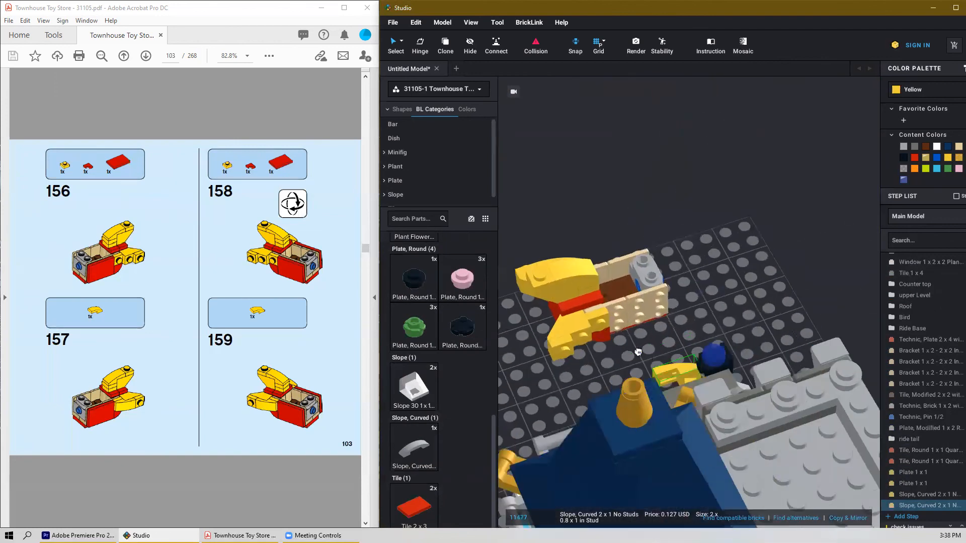
{"action": "left_click", "coordinate": [584, 333]}
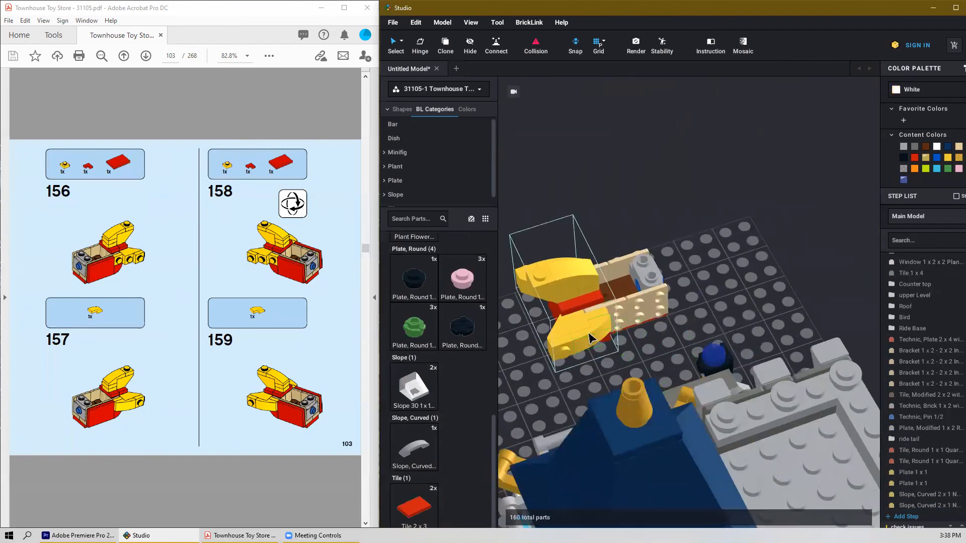
{"action": "key", "text": "Escape"}
Step: Cover the remaining side studs of the rocket body with one red Tile 2 x 3 on each side
{"action": "right_click_drag", "start_coordinate": [632, 332], "coordinate": [478, 367]}
{"action": "left_click_drag", "start_coordinate": [413, 516], "coordinate": [684, 435]}
{"action": "left_click", "coordinate": [685, 436]}
{"action": "right_click_drag", "start_coordinate": [606, 422], "coordinate": [674, 413]}
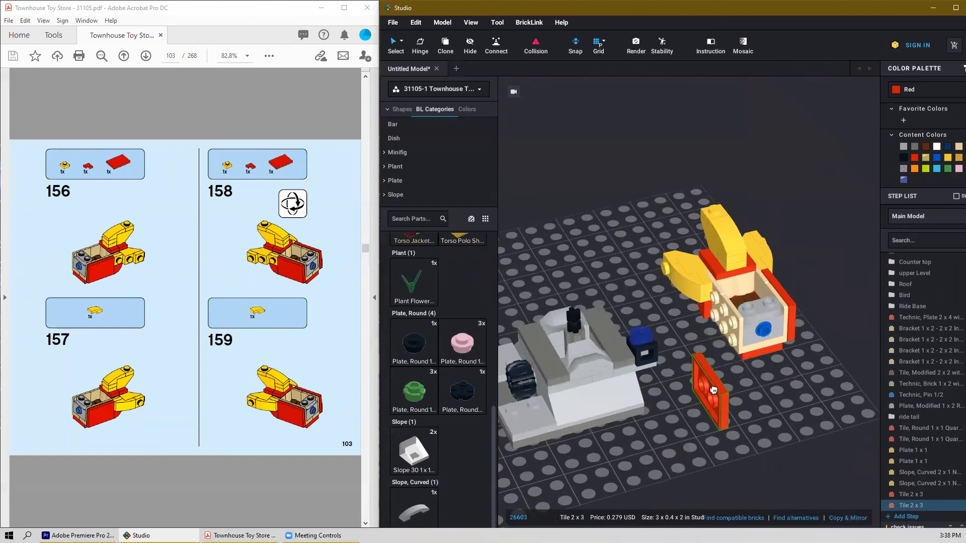
{"action": "left_click", "coordinate": [715, 324]}
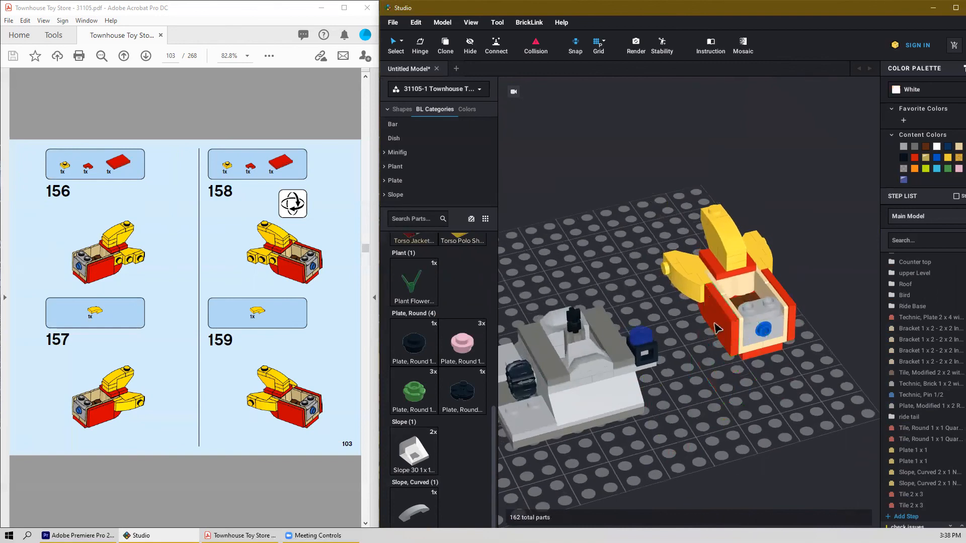
{"action": "key", "text": "Escape"}
Step: Bring up instruction page 104 and place two trans-clear Slope 30 1 x 1 x 2/3 side by side on the gray front brick
{"action": "right_click_drag", "start_coordinate": [753, 395], "coordinate": [710, 404]}
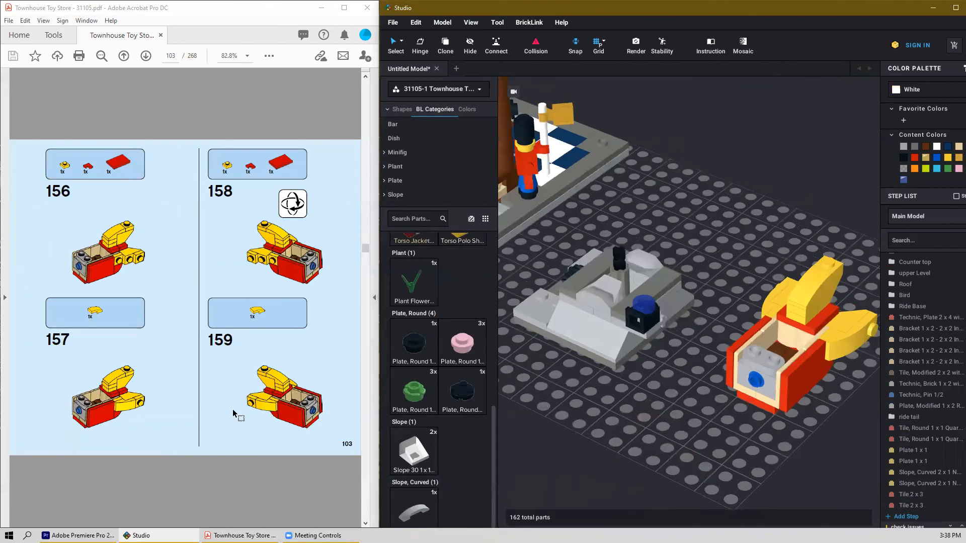
{"action": "scroll", "coordinate": [201, 402], "scroll_direction": "down", "scroll_amount": 3}
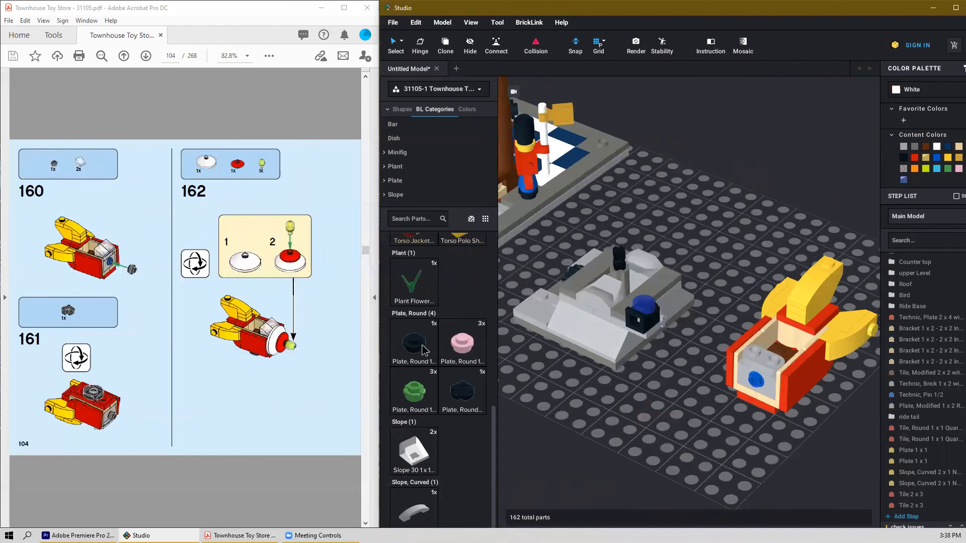
{"action": "left_click", "coordinate": [415, 455]}
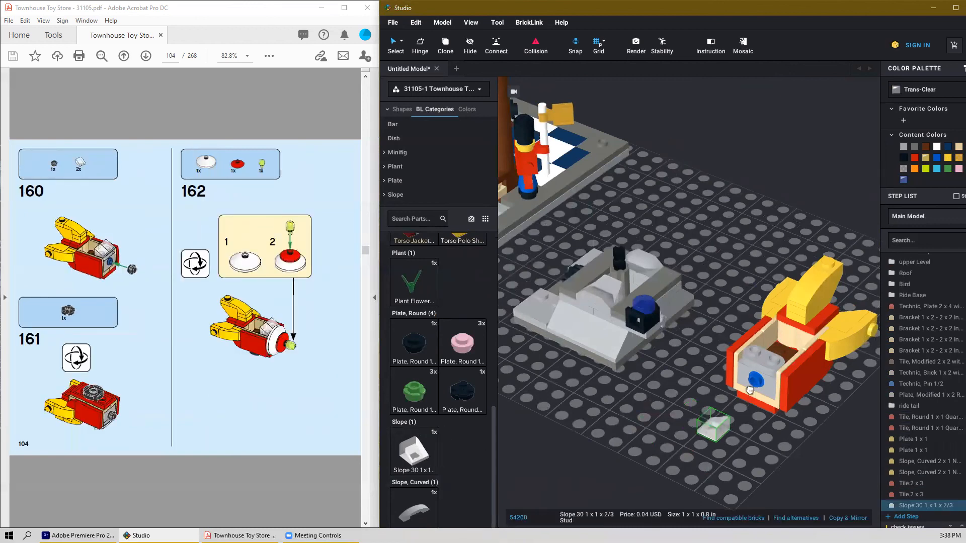
{"action": "left_click", "coordinate": [762, 350]}
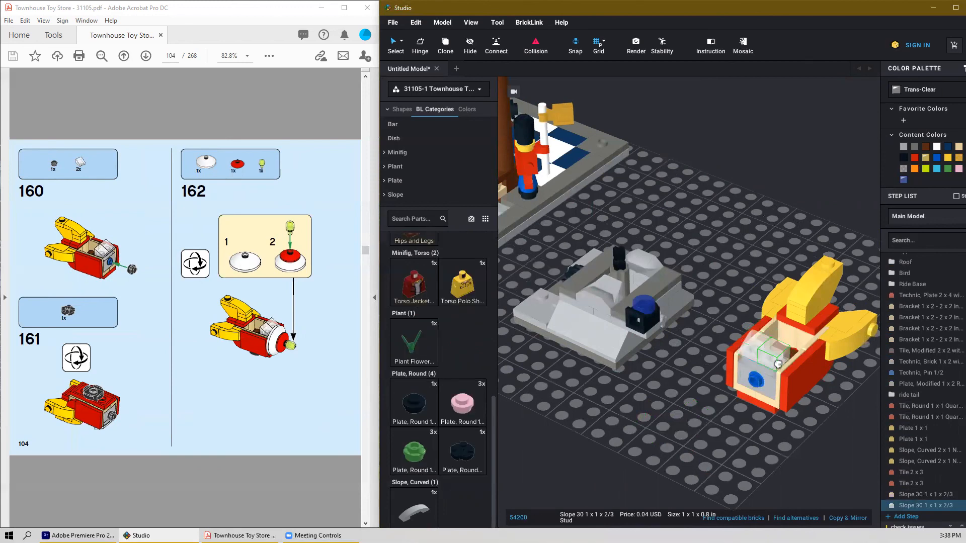
{"action": "right_click_drag", "start_coordinate": [729, 466], "coordinate": [705, 468]}
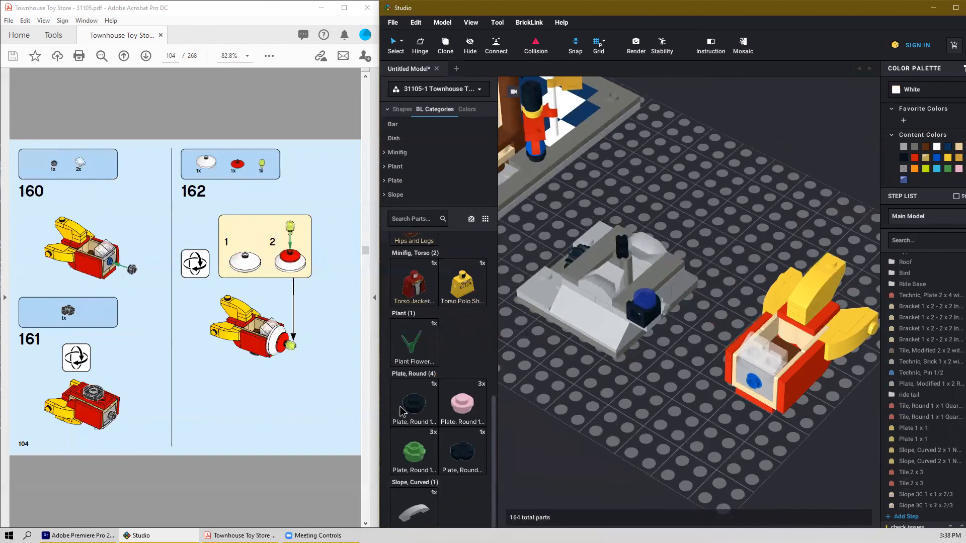
Step: Attach the black Plate, Round 1 x 1 to the blue nose pin and the black Plate, Round 2 x 2 to the rocket's underside
{"action": "left_click", "coordinate": [403, 408]}
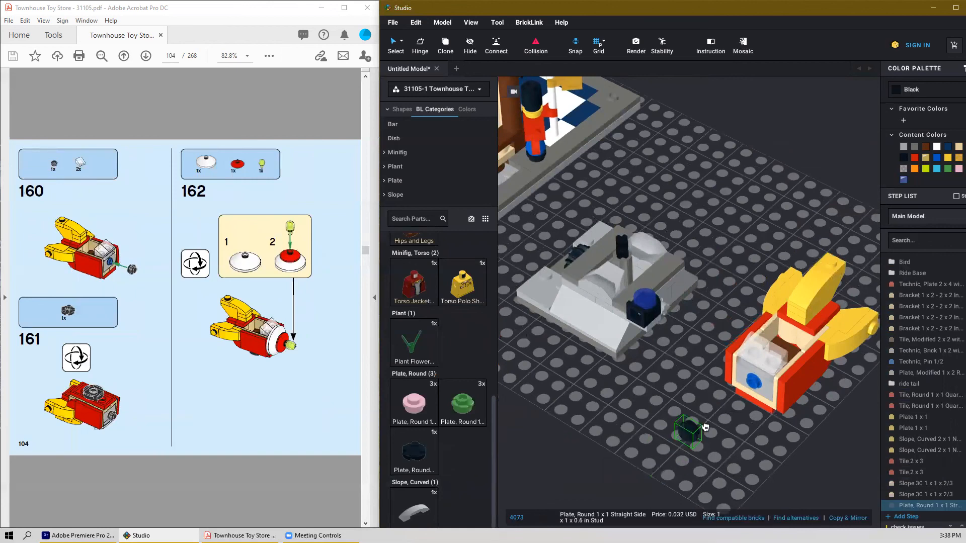
{"action": "left_click", "coordinate": [749, 386]}
{"action": "key", "text": "Escape"}
{"action": "right_click_drag", "start_coordinate": [753, 432], "coordinate": [745, 395]}
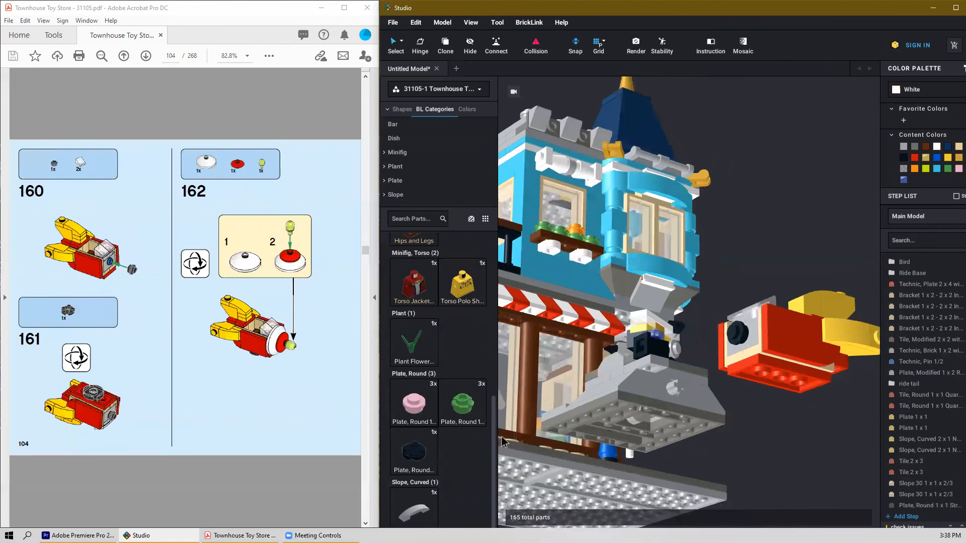
{"action": "left_click", "coordinate": [779, 386]}
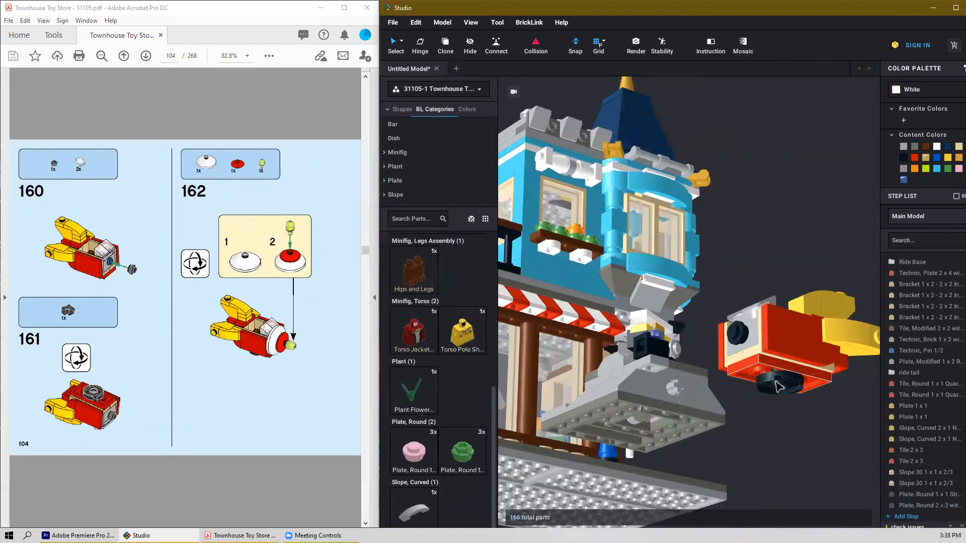
{"action": "right_click_drag", "start_coordinate": [780, 435], "coordinate": [790, 464]}
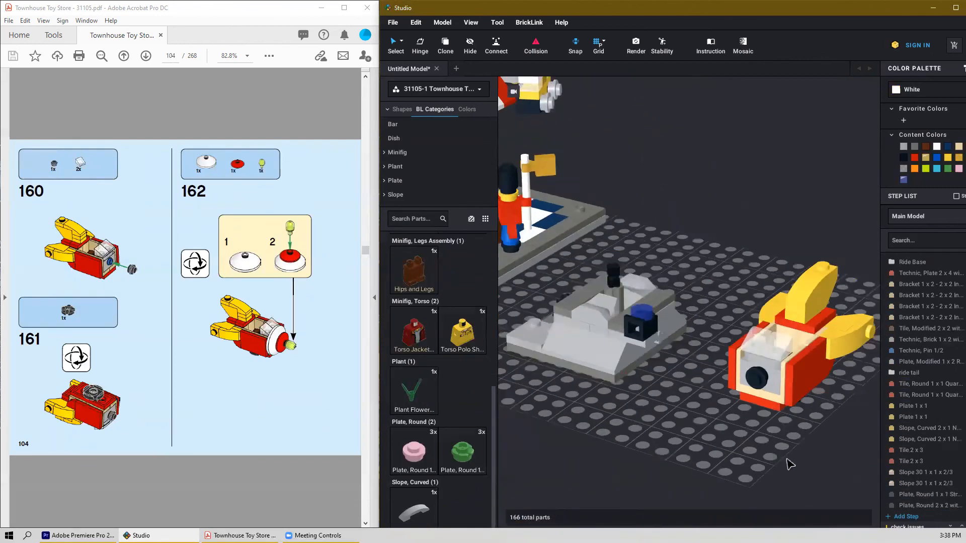
Step: Attach the white Dish 3 x 3 Inverted to the black round plate on the rocket's nose
{"action": "scroll", "coordinate": [421, 420], "scroll_direction": "up", "scroll_amount": 5}
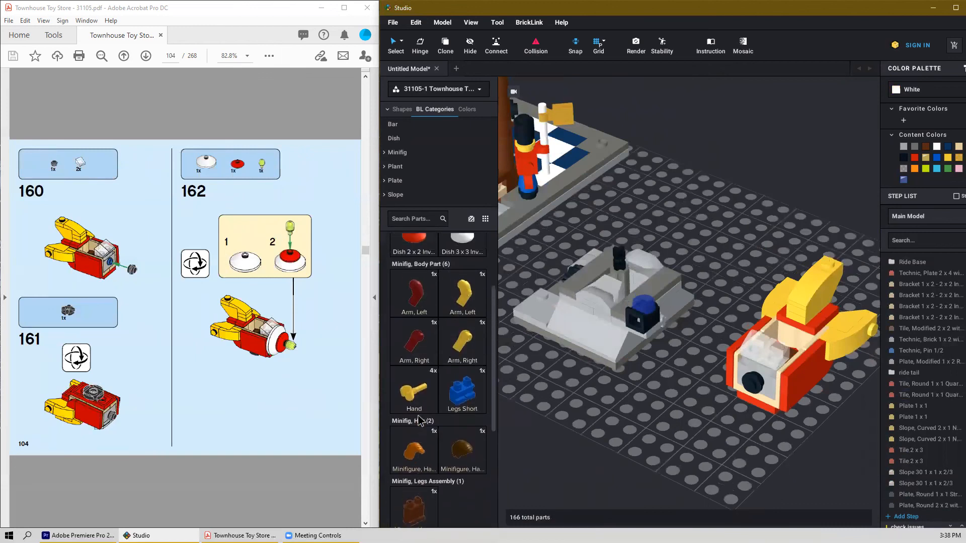
{"action": "scroll", "coordinate": [420, 420], "scroll_direction": "up", "scroll_amount": 2}
{"action": "left_click_drag", "start_coordinate": [481, 351], "coordinate": [741, 399]}
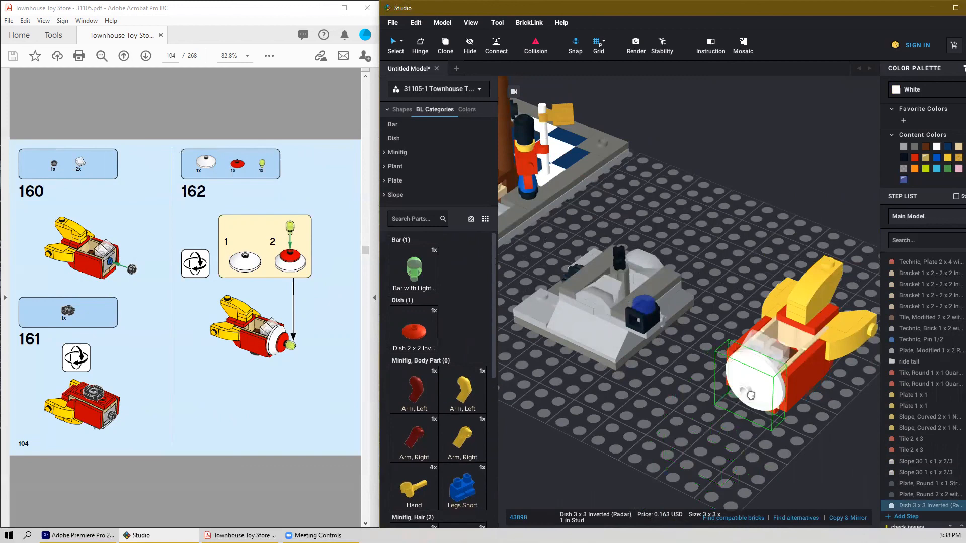
{"action": "left_click", "coordinate": [749, 397]}
{"action": "right_click_drag", "start_coordinate": [630, 406], "coordinate": [601, 422]}
{"action": "key", "text": "Escape"}
Step: Add the red Dish 2 x 2 Inverted on the white dish and the transparent green light cover at the nose tip
{"action": "left_click_drag", "start_coordinate": [425, 338], "coordinate": [657, 422]}
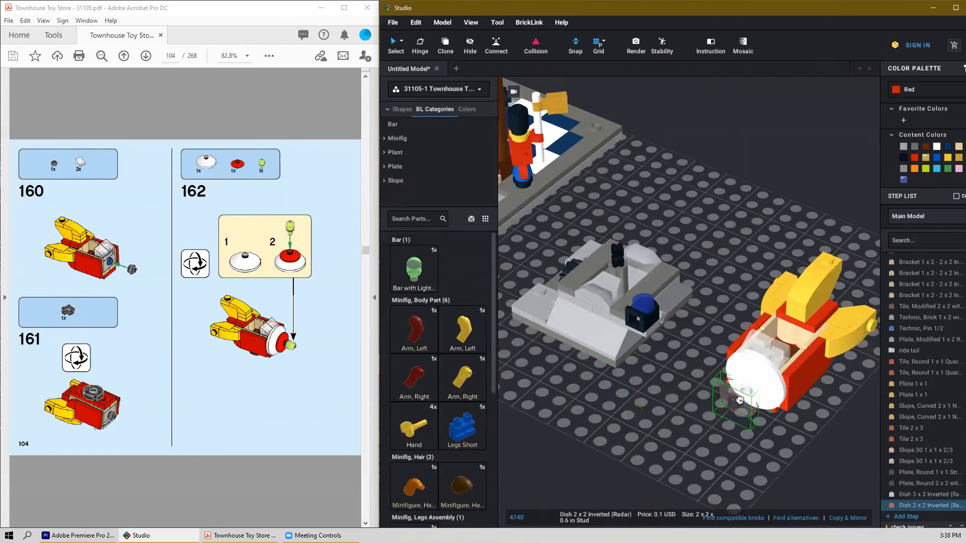
{"action": "left_click", "coordinate": [748, 397]}
{"action": "key", "text": "Escape"}
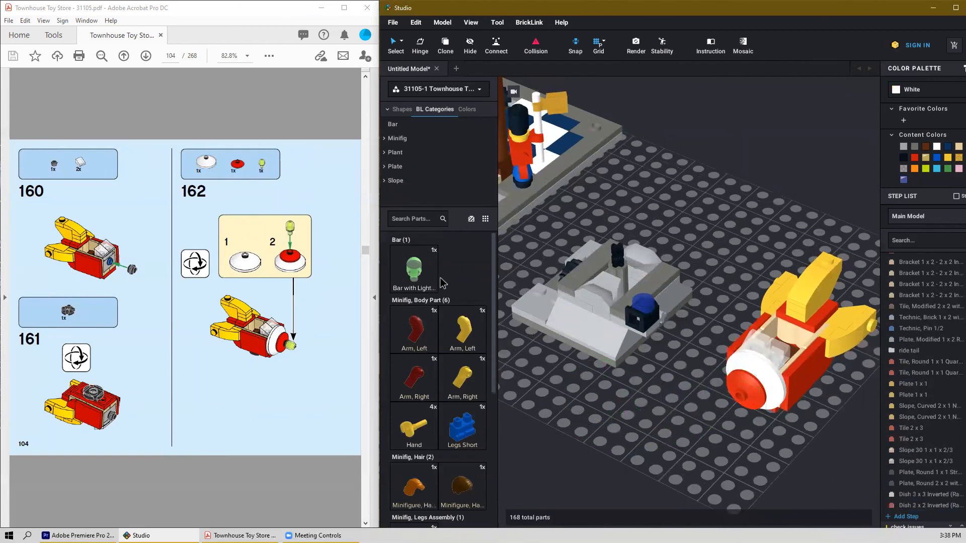
{"action": "left_click_drag", "start_coordinate": [416, 271], "coordinate": [744, 397]}
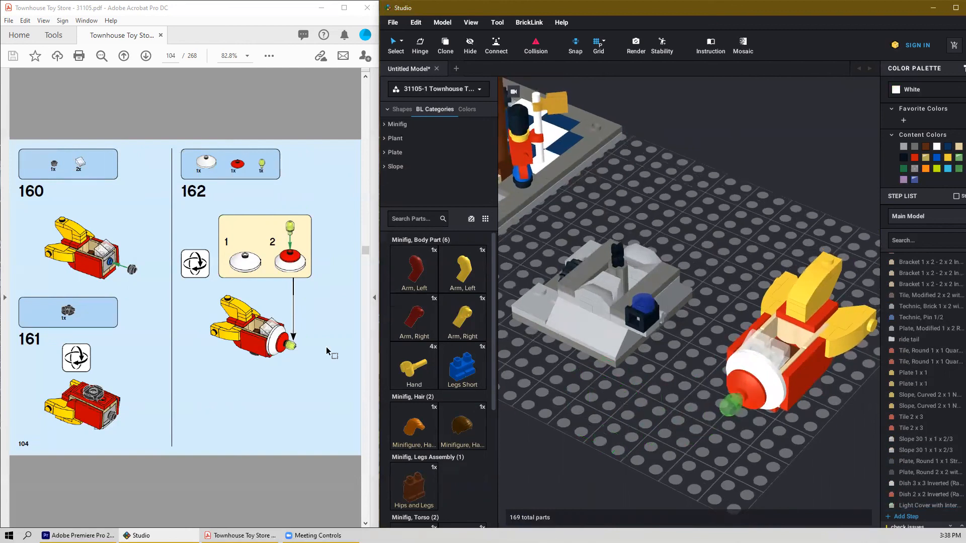
Step: Bring up instruction page 105 and group all the rocket's parts into a submodel named "Rocket"
{"action": "scroll", "coordinate": [329, 346], "scroll_direction": "down", "scroll_amount": 1}
{"action": "scroll", "coordinate": [594, 375], "scroll_direction": "down", "scroll_amount": 1}
{"action": "right_click_drag", "start_coordinate": [724, 403], "coordinate": [776, 365]}
{"action": "left_click_drag", "start_coordinate": [816, 163], "coordinate": [677, 385]}
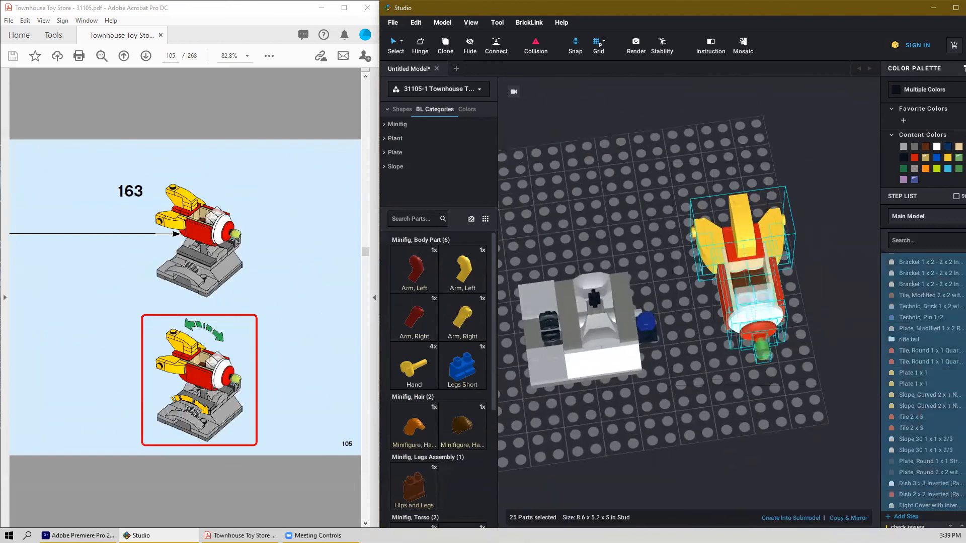
{"action": "left_click", "coordinate": [803, 521]}
{"action": "type", "text": "Rocket"}
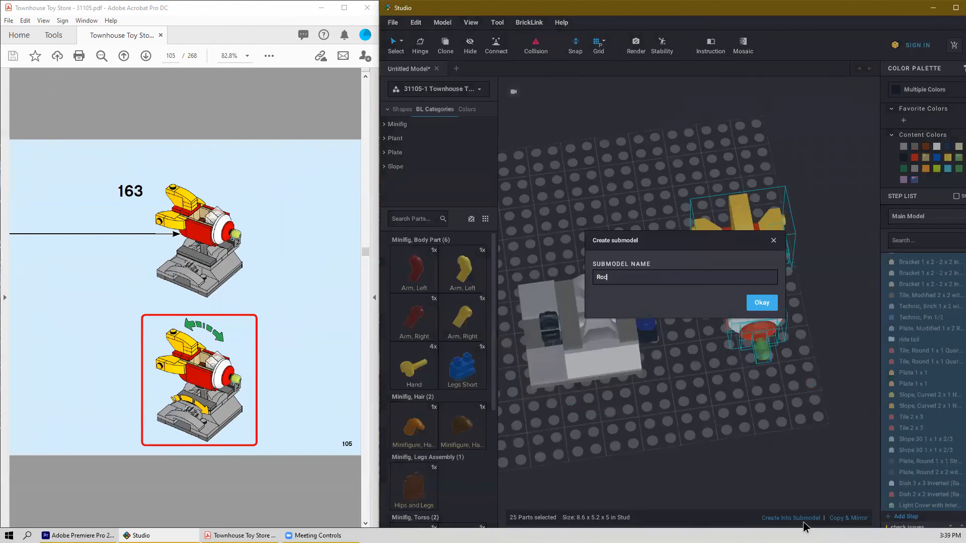
{"action": "key", "text": "Return"}
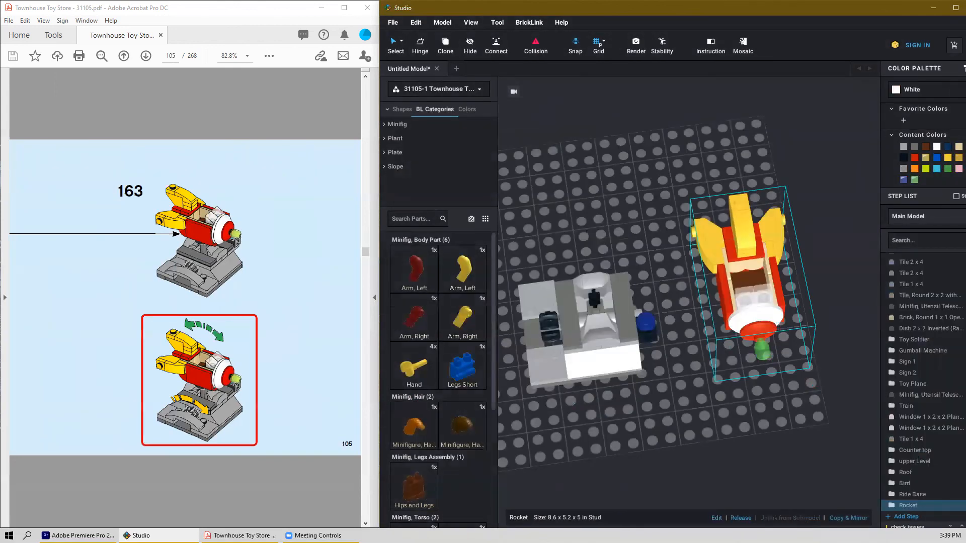
Step: Mount the Rocket submodel on top of the gray ride base, as shown in instruction step 163
{"action": "mouse_move", "coordinate": [742, 410]}
{"action": "right_mouse_down"}
{"action": "mouse_move", "coordinate": [707, 396]}
{"action": "mouse_move", "coordinate": [715, 373]}
{"action": "mouse_move", "coordinate": [749, 401]}
{"action": "right_mouse_up"}
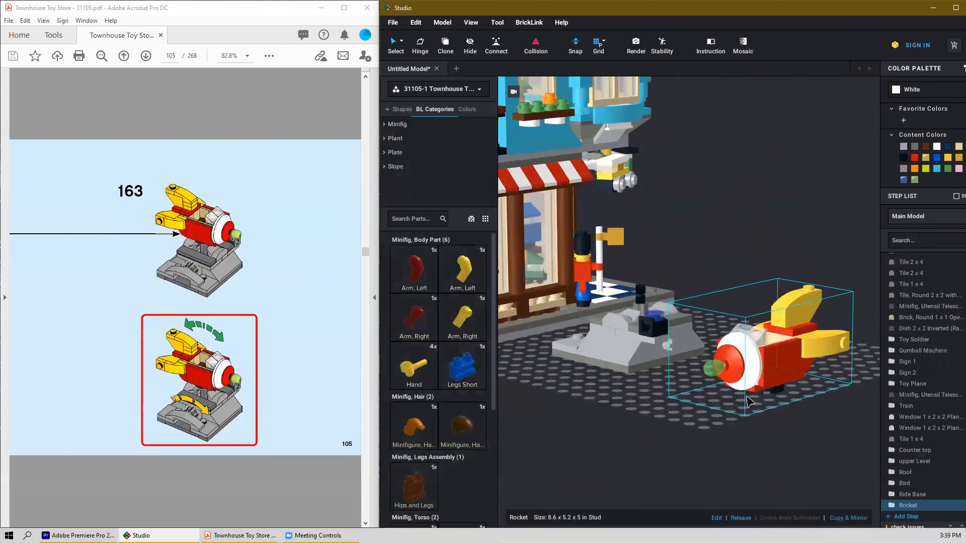
{"action": "left_click_drag", "start_coordinate": [779, 398], "coordinate": [650, 303]}
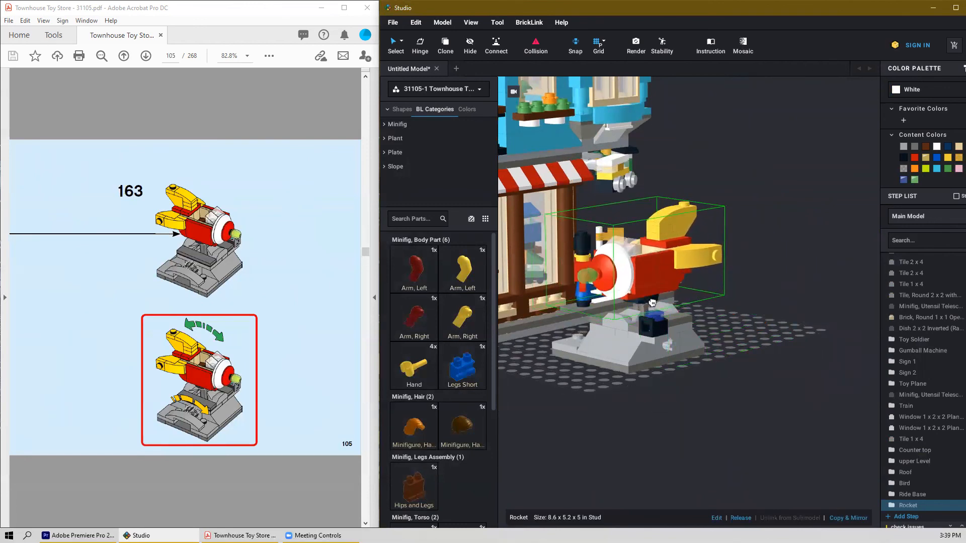
{"action": "left_click", "coordinate": [732, 308]}
{"action": "right_click_drag", "start_coordinate": [757, 316], "coordinate": [803, 329]}
{"action": "left_click", "coordinate": [514, 415]}
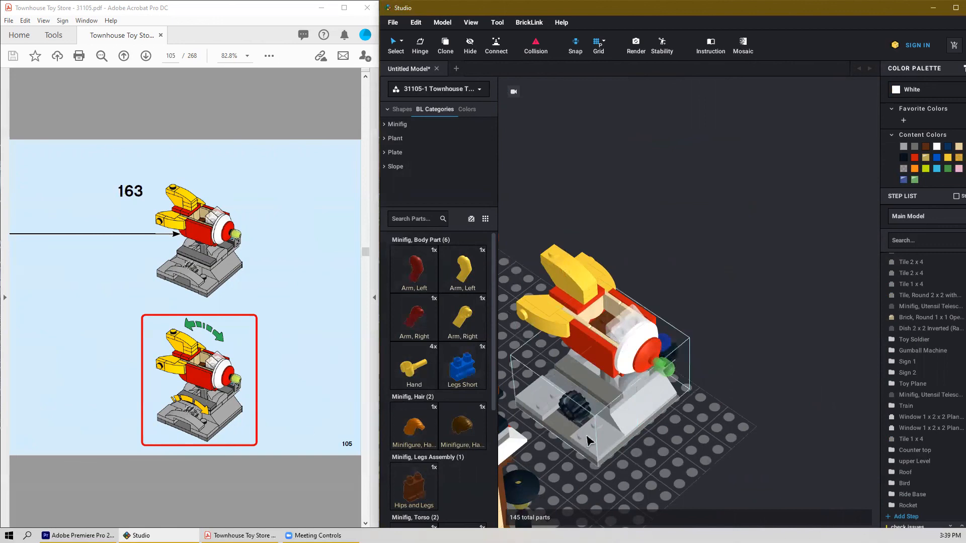
{"action": "scroll", "coordinate": [410, 427], "scroll_direction": "down", "scroll_amount": 5}
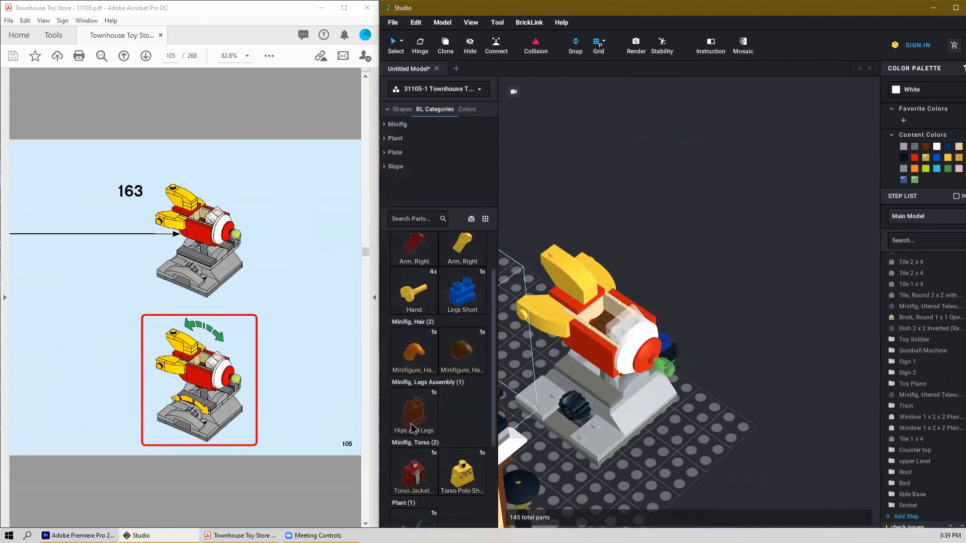
{"action": "left_click_drag", "start_coordinate": [413, 513], "coordinate": [744, 444]}
{"action": "key", "text": "ctrl+z"}
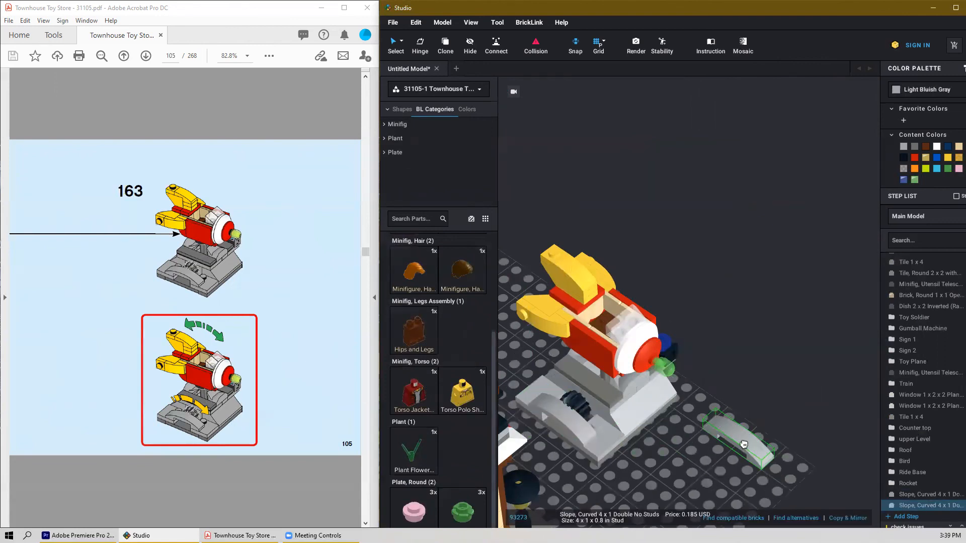
{"action": "key", "text": "ctrl+z"}
{"action": "left_click", "coordinate": [578, 405]}
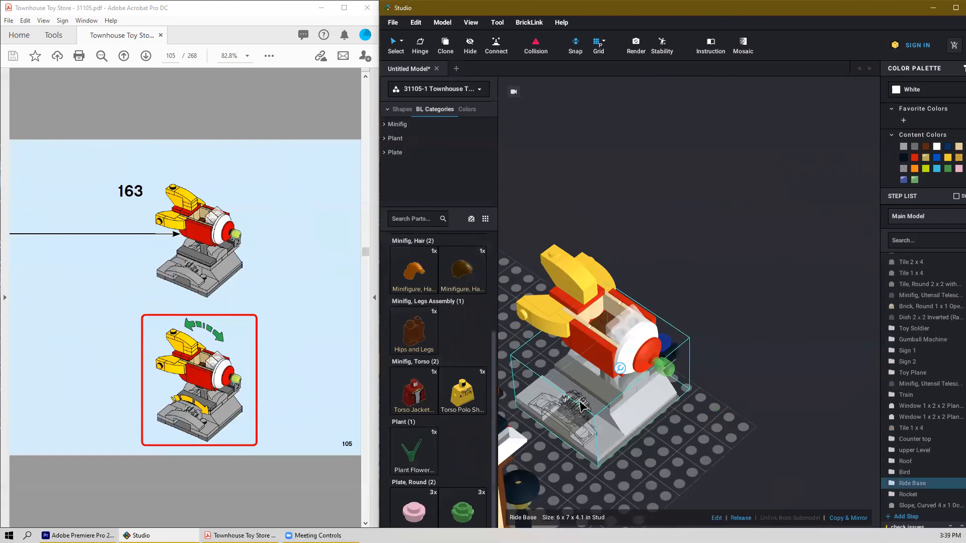
{"action": "double_click", "coordinate": [581, 407]}
{"action": "left_click_drag", "start_coordinate": [580, 409], "coordinate": [580, 409]}
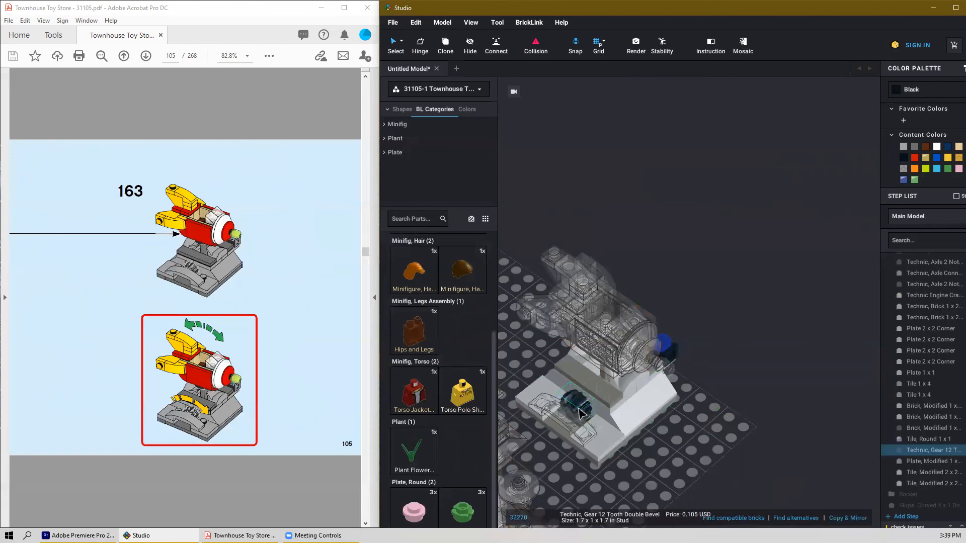
{"action": "left_click", "coordinate": [697, 441]}
{"action": "left_click", "coordinate": [563, 419]}
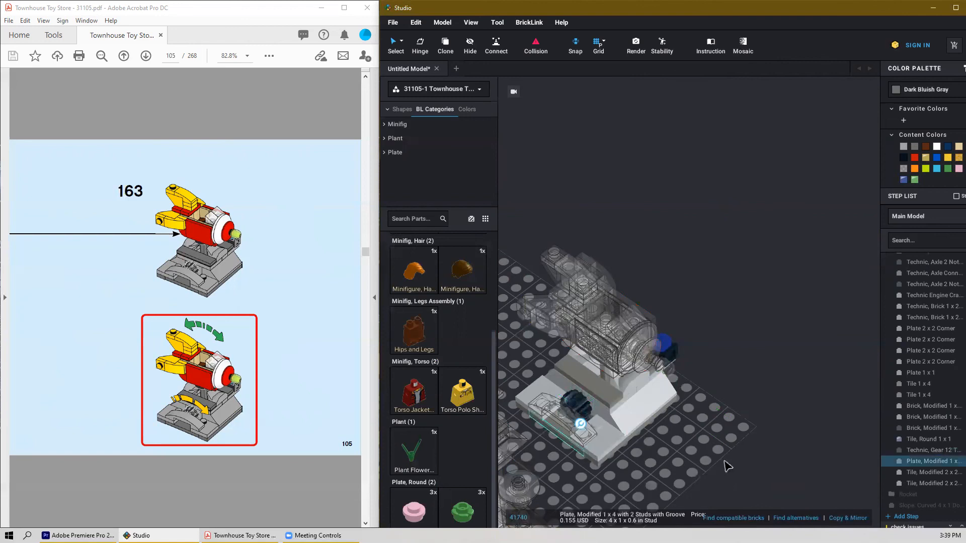
{"action": "double_click", "coordinate": [726, 464]}
{"action": "left_click", "coordinate": [573, 430]}
{"action": "key", "text": "Delete"}
Step: Inside the Ride Base submodel, place the light bluish gray Slope, Curved 4 x 1 Double in front of the black gear, then return to the main model
{"action": "double_click", "coordinate": [636, 436]}
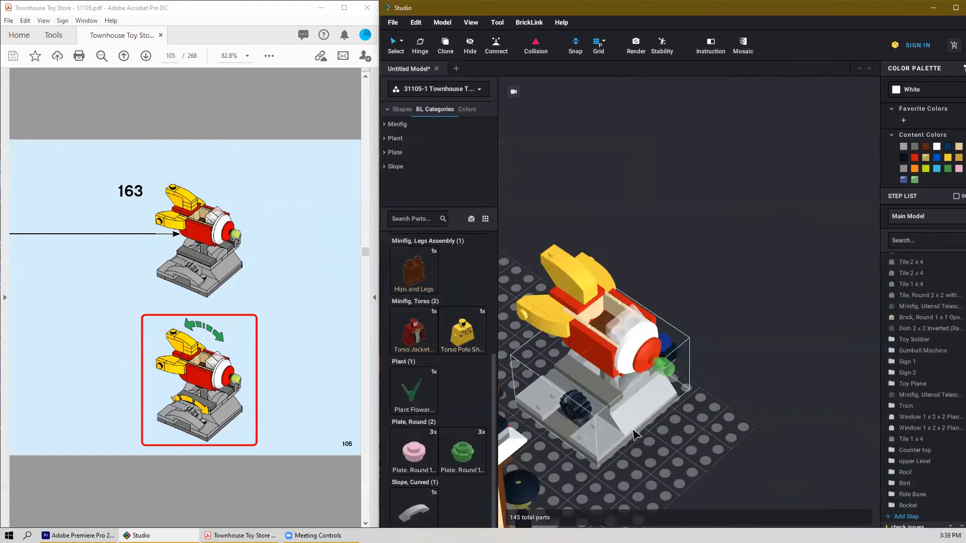
{"action": "left_click", "coordinate": [413, 510]}
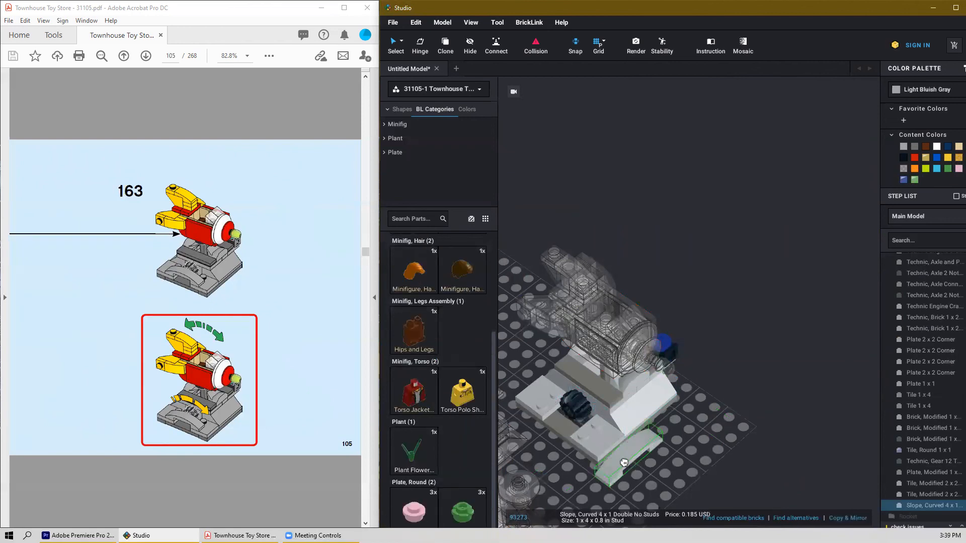
{"action": "left_click", "coordinate": [571, 427]}
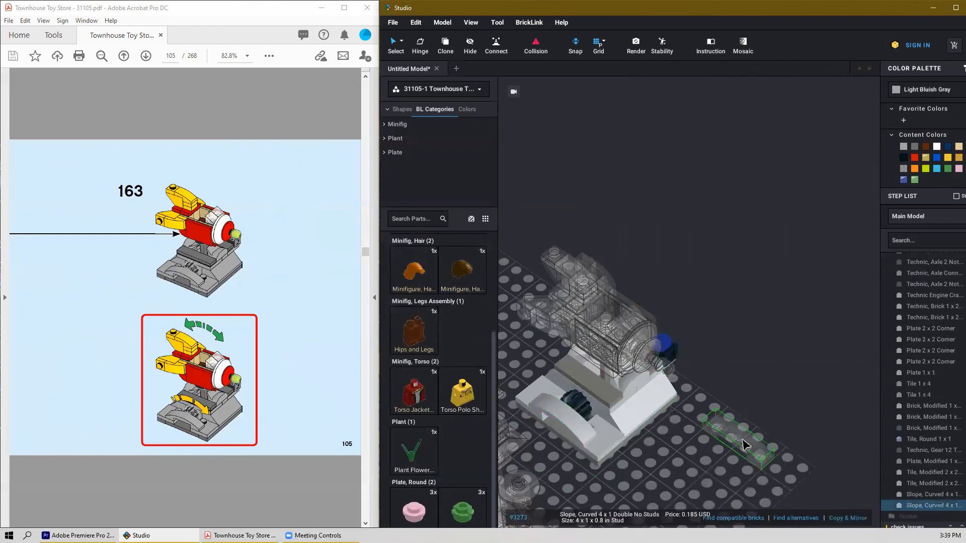
{"action": "left_click", "coordinate": [744, 445]}
{"action": "key", "text": "Escape"}
{"action": "left_click", "coordinate": [746, 435]}
{"action": "key", "text": "Delete"}
{"action": "double_click", "coordinate": [764, 414]}
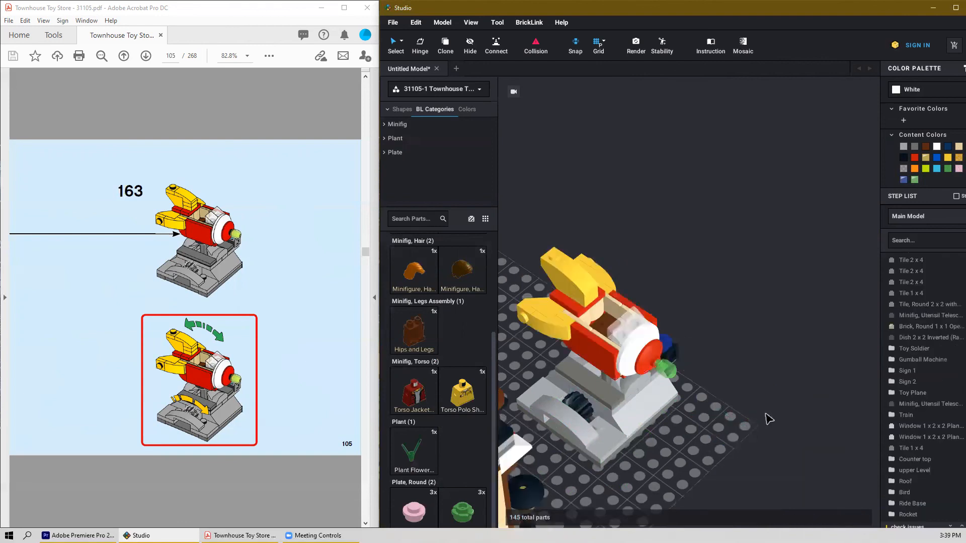
Step: Group the Ride Base and Rocket submodels into one submodel named "Rocket Ride"
{"action": "right_click_drag", "start_coordinate": [782, 385], "coordinate": [749, 385]}
{"action": "left_click_drag", "start_coordinate": [794, 166], "coordinate": [582, 318]}
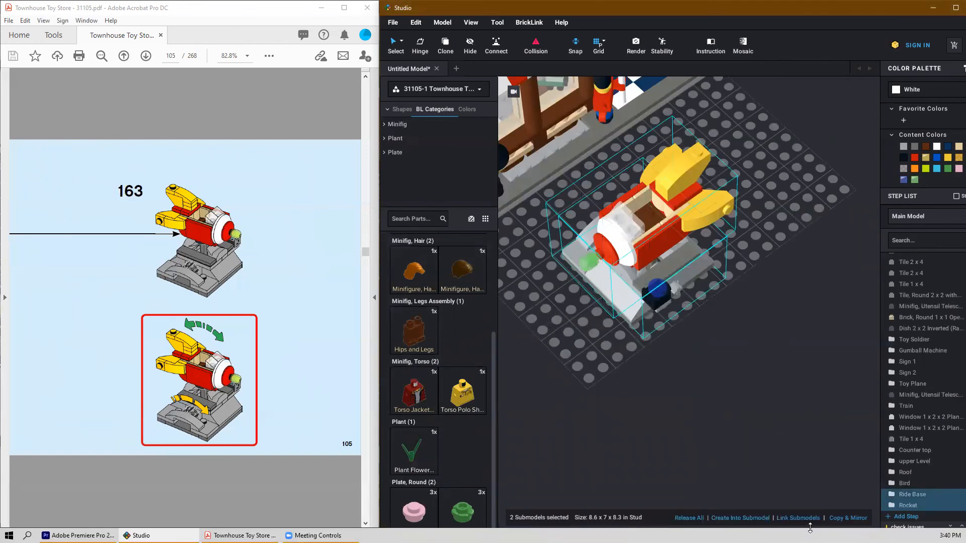
{"action": "left_click", "coordinate": [734, 519]}
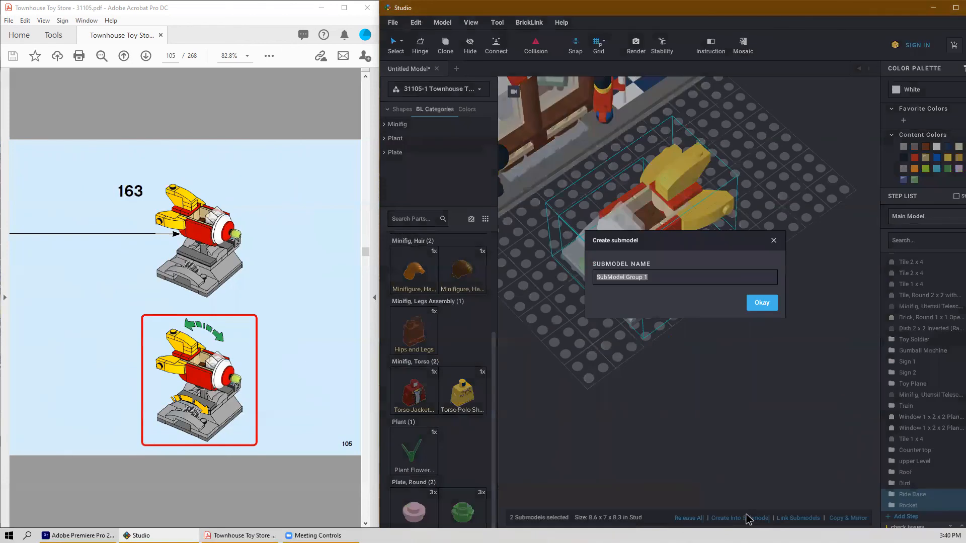
{"action": "type", "text": "Rocket Ride"}
{"action": "key", "text": "Return"}
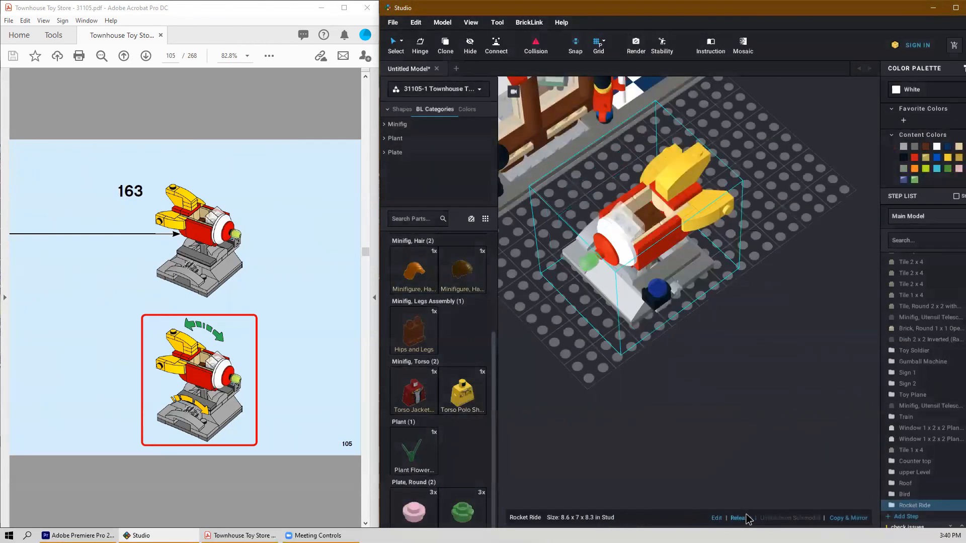
Step: Move the Rocket Ride submodel beside the townhouse near the lamp post, with the rocket's nose pointing away from the building
{"action": "scroll", "coordinate": [772, 415], "scroll_direction": "down", "scroll_amount": 5}
{"action": "right_click_drag", "start_coordinate": [792, 398], "coordinate": [771, 358]}
{"action": "scroll", "coordinate": [769, 305], "scroll_direction": "up", "scroll_amount": 2}
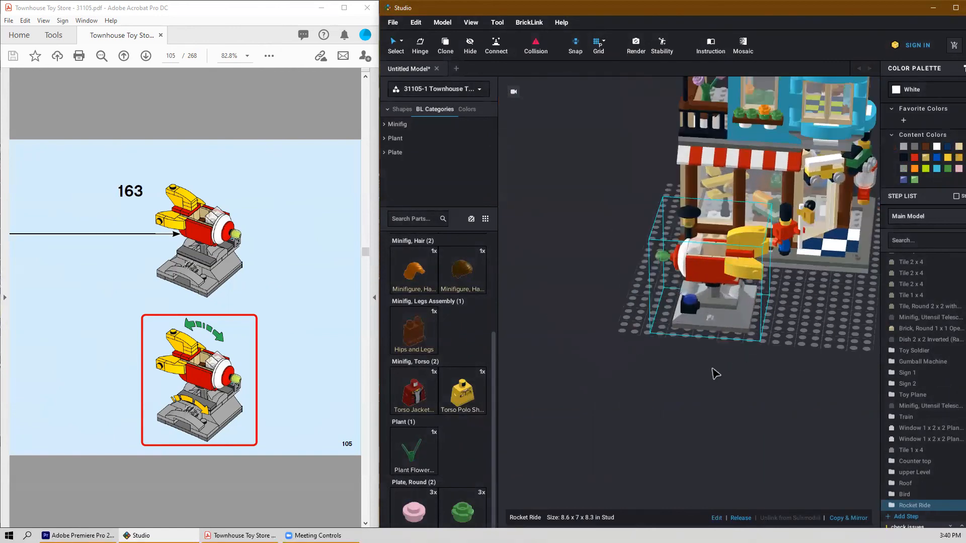
{"action": "right_click_drag", "start_coordinate": [836, 351], "coordinate": [652, 387]}
{"action": "key", "text": "h"}
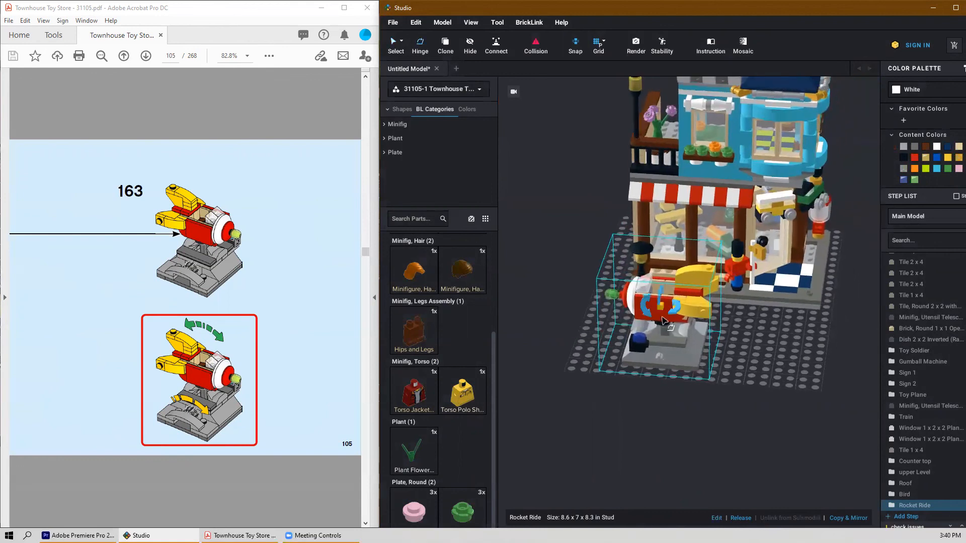
{"action": "left_click_drag", "start_coordinate": [682, 316], "coordinate": [699, 314]}
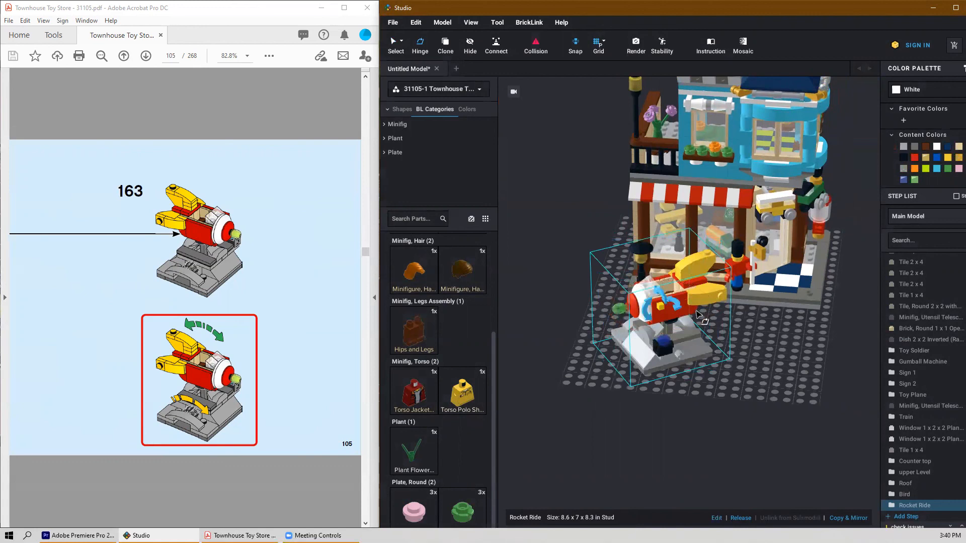
{"action": "left_click_drag", "start_coordinate": [678, 369], "coordinate": [559, 316]}
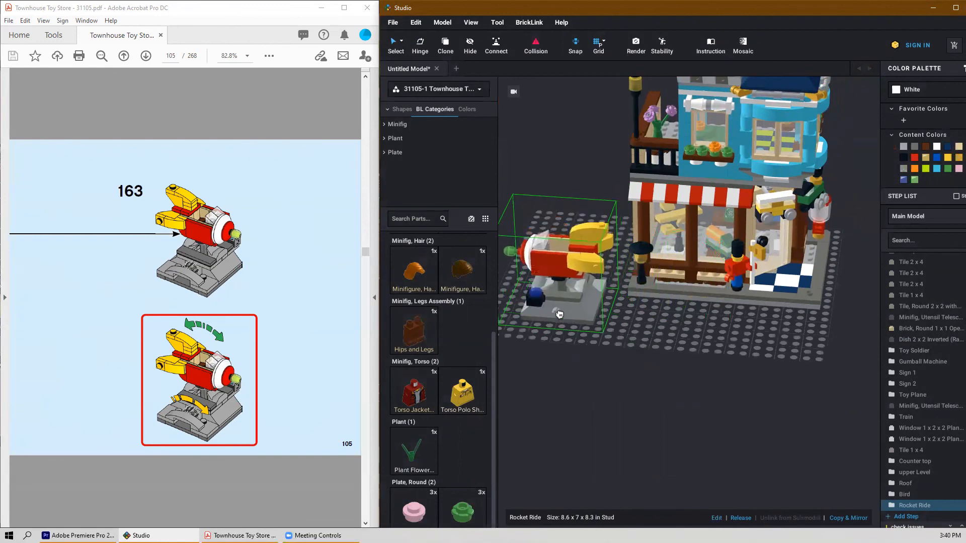
{"action": "left_click", "coordinate": [616, 352]}
Step: Look through the PDF instructions for the minifigure assembly and bring up page 5
{"action": "scroll", "coordinate": [266, 405], "scroll_direction": "down", "scroll_amount": 1}
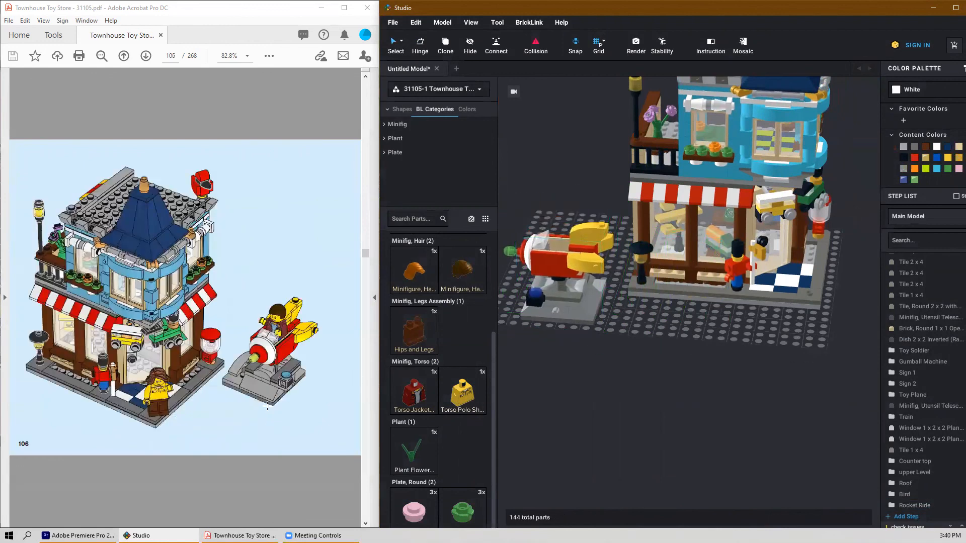
{"action": "scroll", "coordinate": [271, 418], "scroll_direction": "up", "scroll_amount": 6}
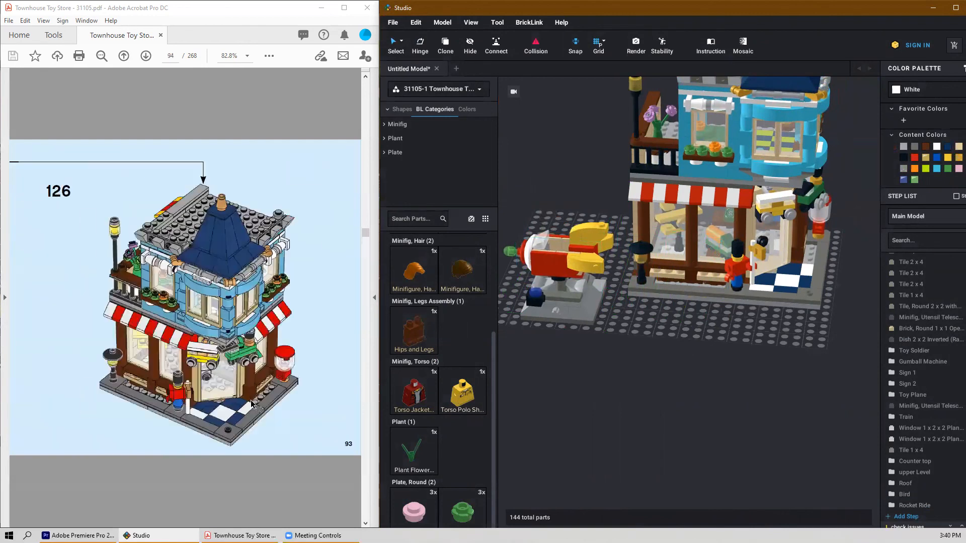
{"action": "scroll", "coordinate": [250, 401], "scroll_direction": "down", "scroll_amount": 9}
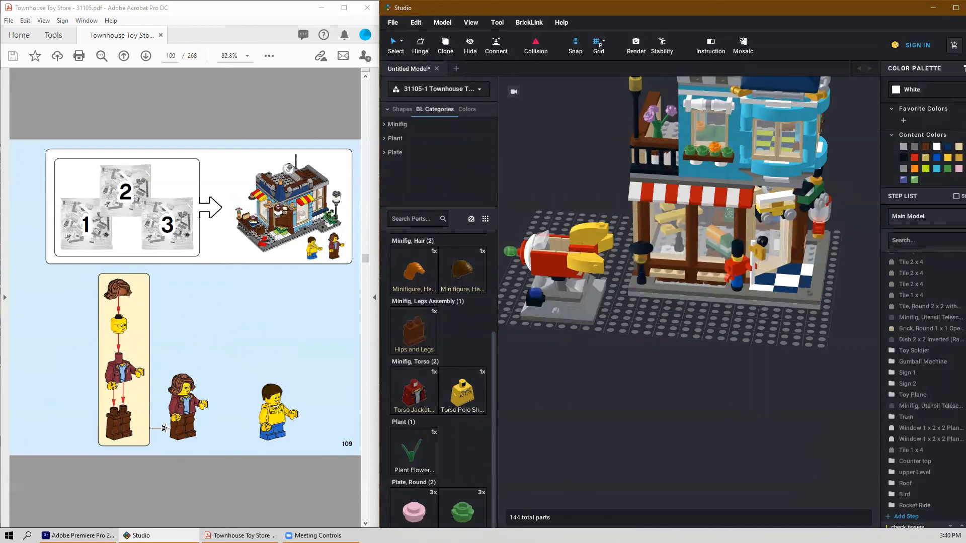
{"action": "scroll", "coordinate": [345, 371], "scroll_direction": "up", "scroll_amount": 18}
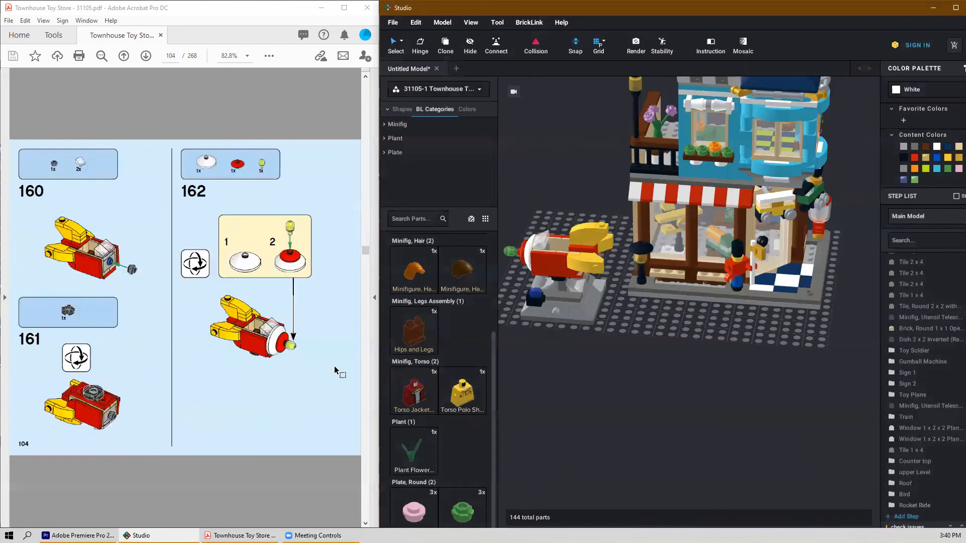
{"action": "scroll", "coordinate": [334, 367], "scroll_direction": "up", "scroll_amount": 12}
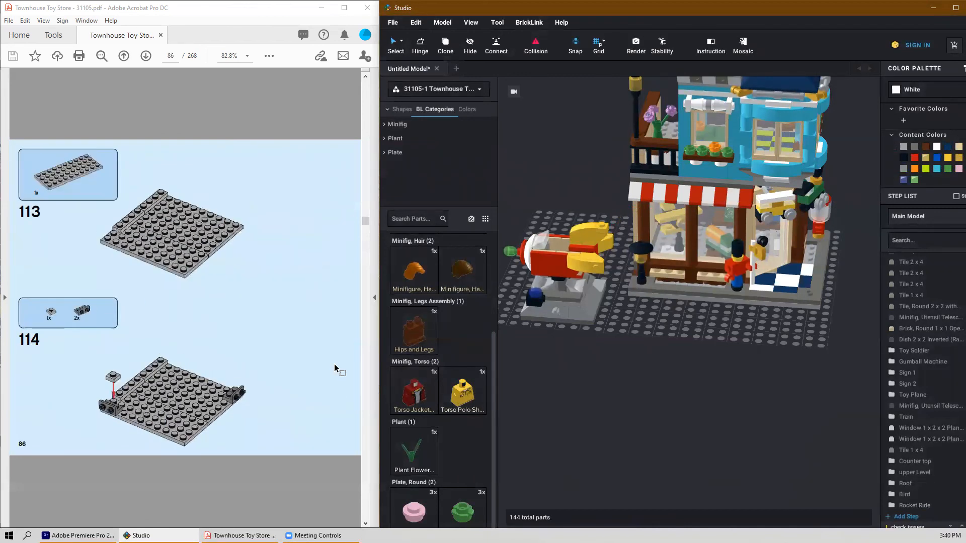
{"action": "scroll", "coordinate": [341, 371], "scroll_direction": "up", "scroll_amount": 6}
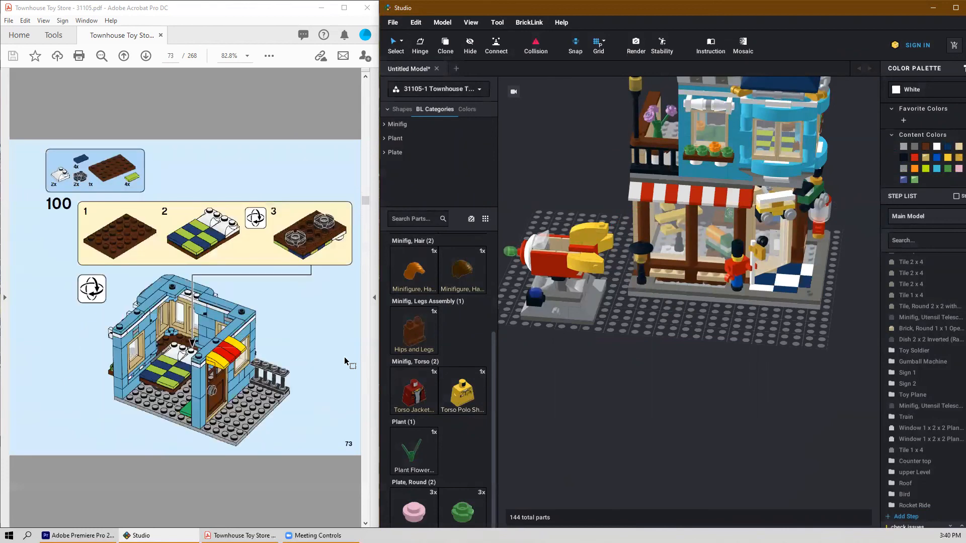
{"action": "scroll", "coordinate": [346, 360], "scroll_direction": "up", "scroll_amount": 20}
{"action": "scroll", "coordinate": [345, 357], "scroll_direction": "up", "scroll_amount": 20}
{"action": "scroll", "coordinate": [342, 354], "scroll_direction": "up", "scroll_amount": 18}
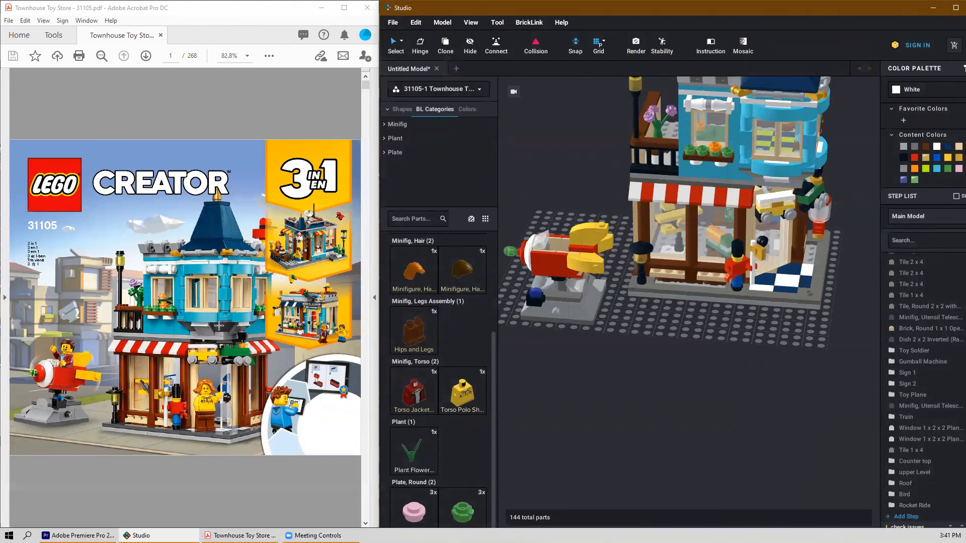
{"action": "scroll", "coordinate": [219, 325], "scroll_direction": "down", "scroll_amount": 4}
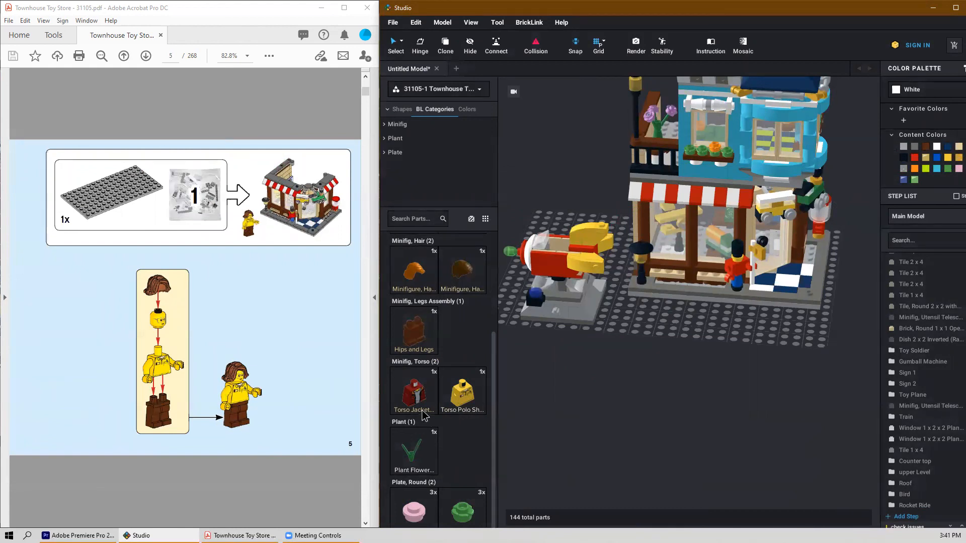
Step: Place the reddish brown Hips and Legs on the grid in front of the shop window, facing away from the building
{"action": "left_click_drag", "start_coordinate": [417, 341], "coordinate": [670, 363]}
{"action": "key", "text": "Right"}
{"action": "key", "text": "Right"}
{"action": "left_click", "coordinate": [670, 363]}
{"action": "scroll", "coordinate": [708, 387], "scroll_direction": "up", "scroll_amount": 4}
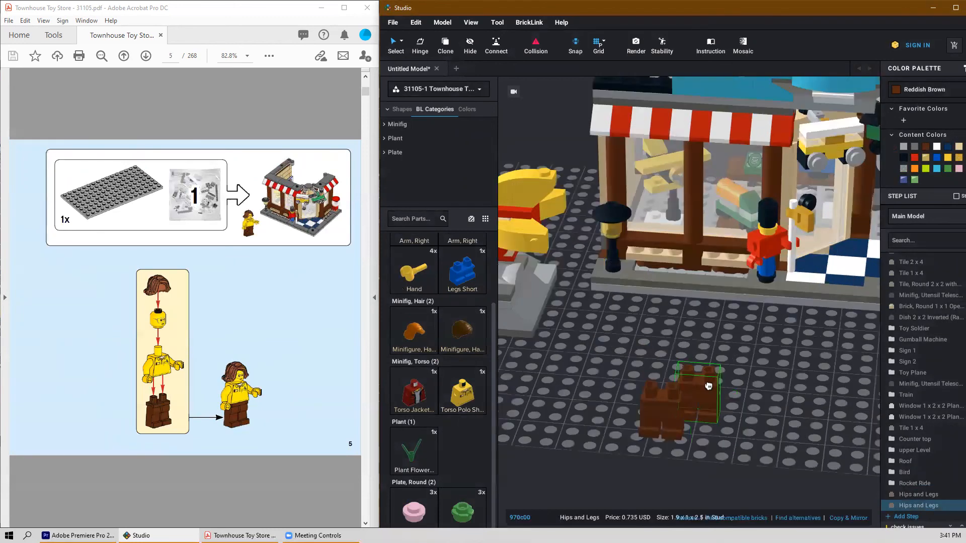
{"action": "key", "text": "Escape"}
{"action": "scroll", "coordinate": [708, 388], "scroll_direction": "up", "scroll_amount": 3}
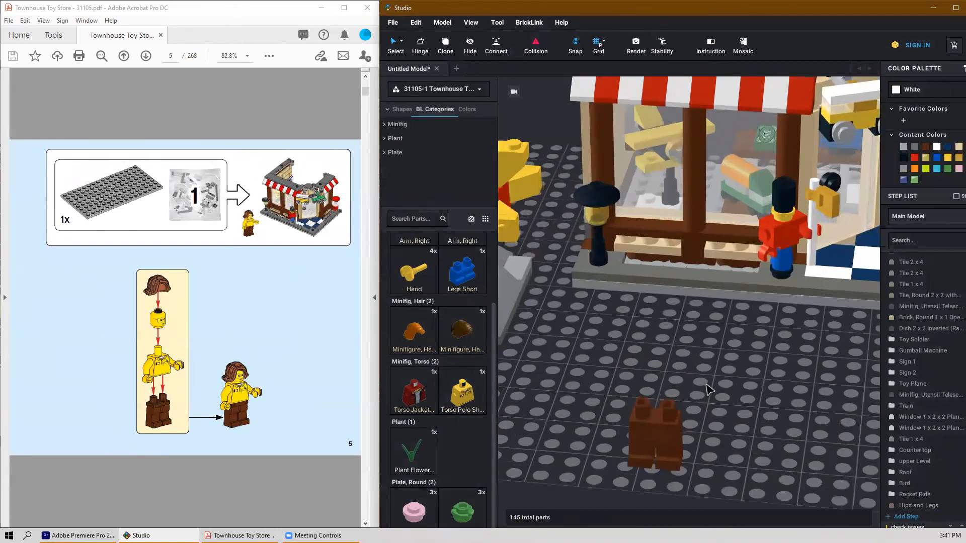
Step: Release the reddish brown Hips and Legs assembly into separate hips, right leg and left leg parts
{"action": "scroll", "coordinate": [692, 450], "scroll_direction": "down", "scroll_amount": 3}
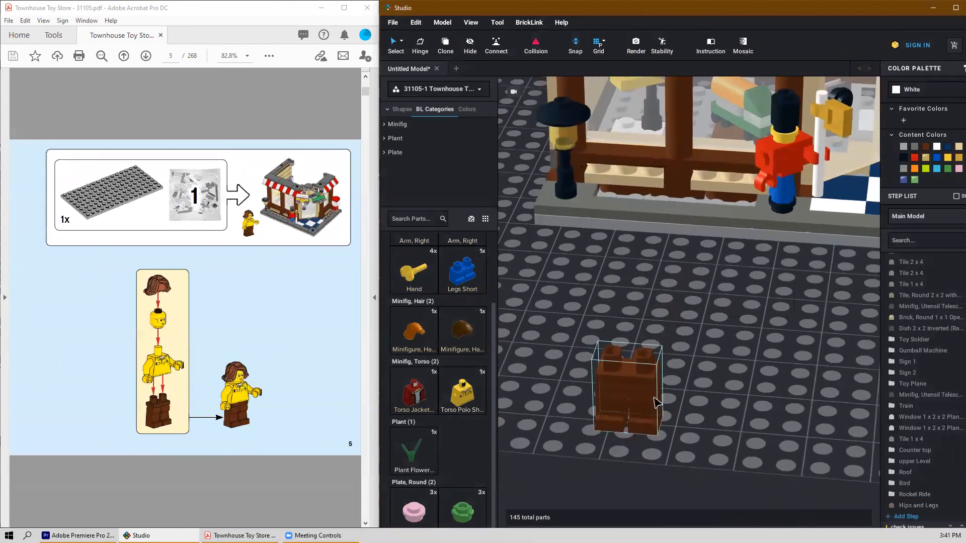
{"action": "left_click", "coordinate": [636, 384]}
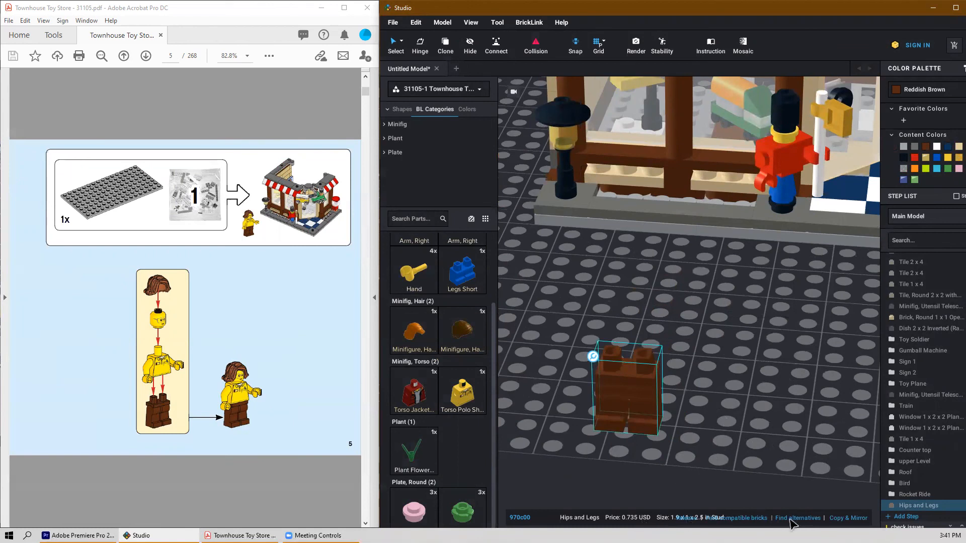
{"action": "left_click", "coordinate": [686, 518]}
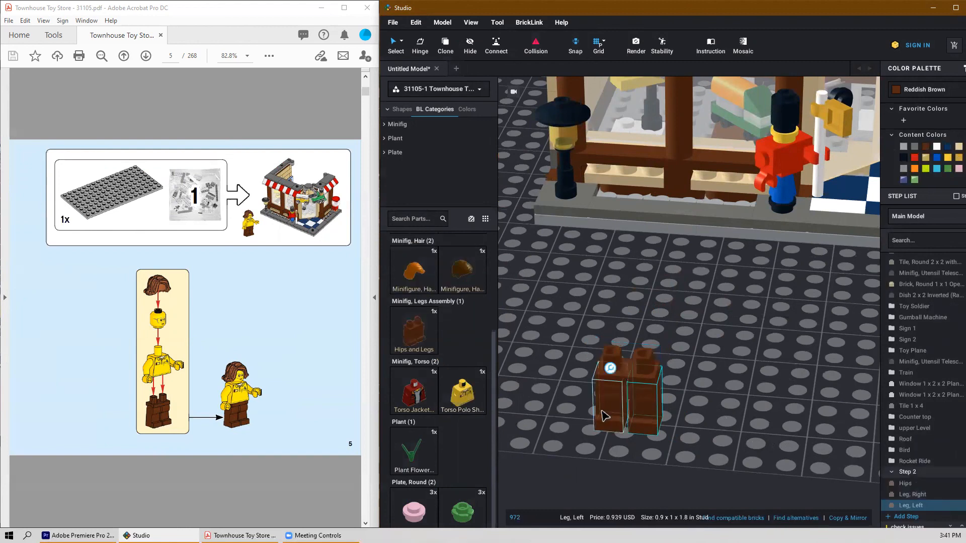
Step: Inspect the released hips, right leg and left leg by selecting each part individually in the model and the step list
{"action": "left_click", "coordinate": [628, 365]}
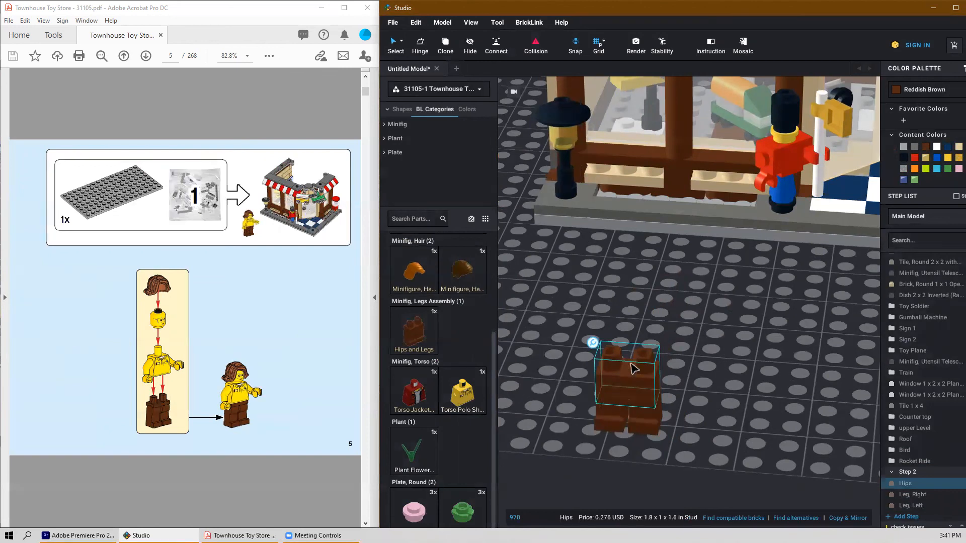
{"action": "left_click", "coordinate": [622, 409]}
{"action": "left_click", "coordinate": [647, 416]}
{"action": "left_click", "coordinate": [618, 409]}
{"action": "right_click_drag", "start_coordinate": [699, 376], "coordinate": [689, 377]}
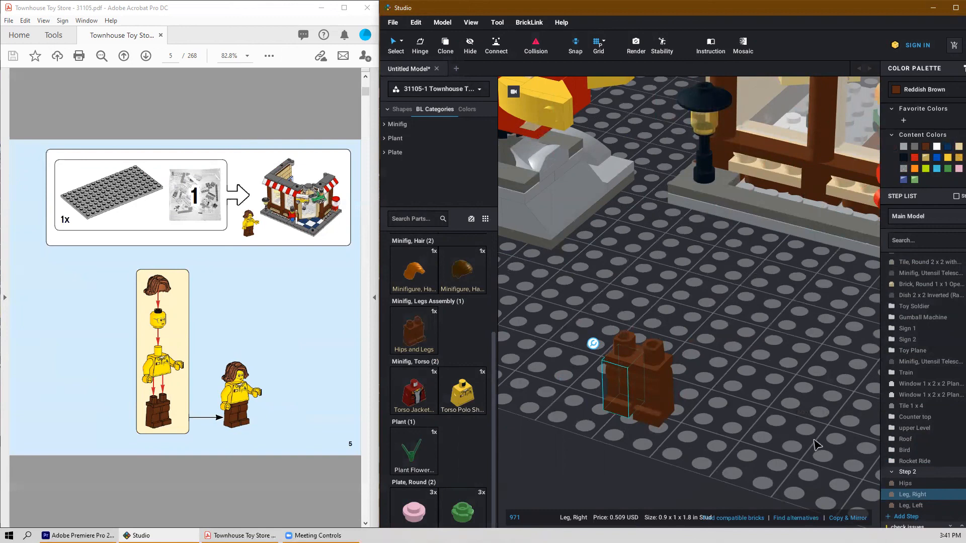
{"action": "left_click", "coordinate": [673, 408]}
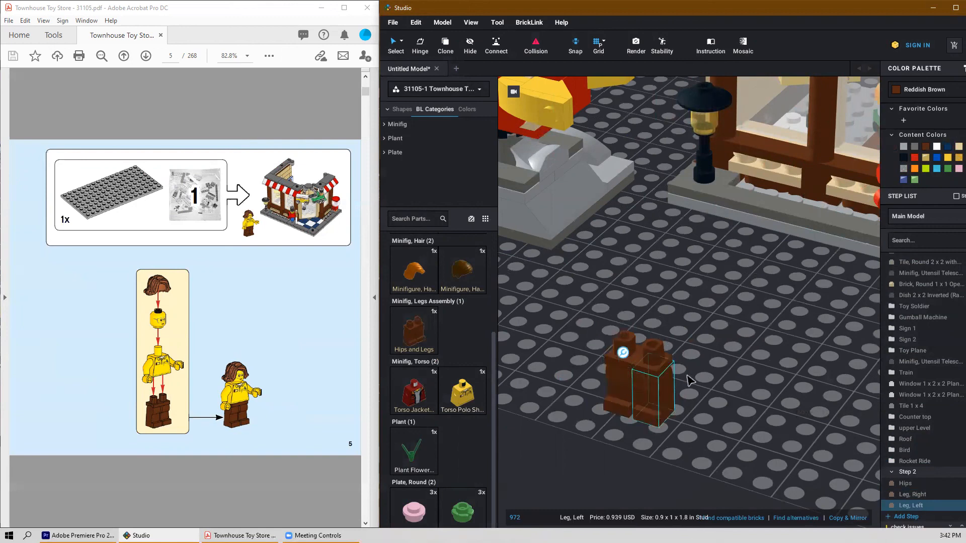
{"action": "left_click", "coordinate": [906, 483]}
{"action": "left_click", "coordinate": [908, 495]}
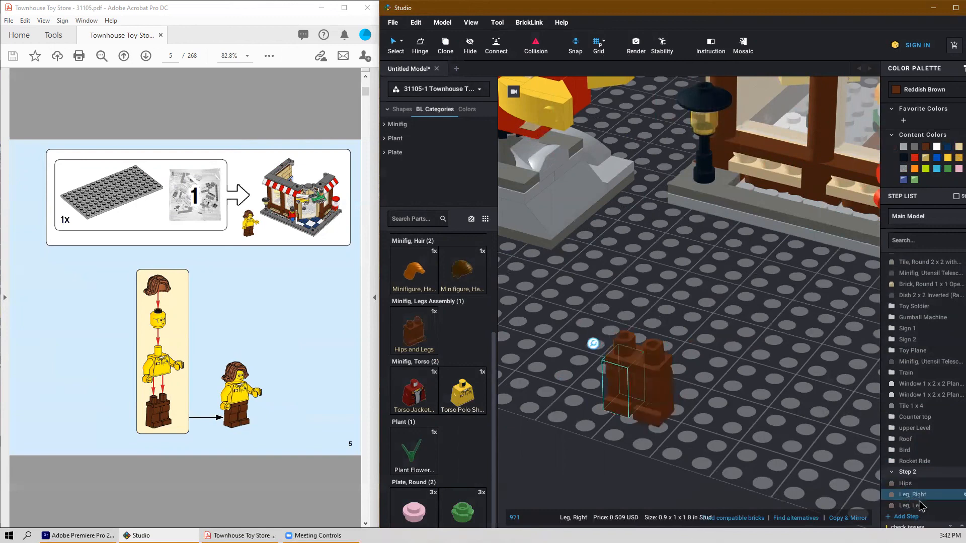
{"action": "left_click", "coordinate": [917, 502]}
Step: Try swinging the reddish brown left leg at the hip with the Hinge tool, and undo the rotation
{"action": "key", "text": "h"}
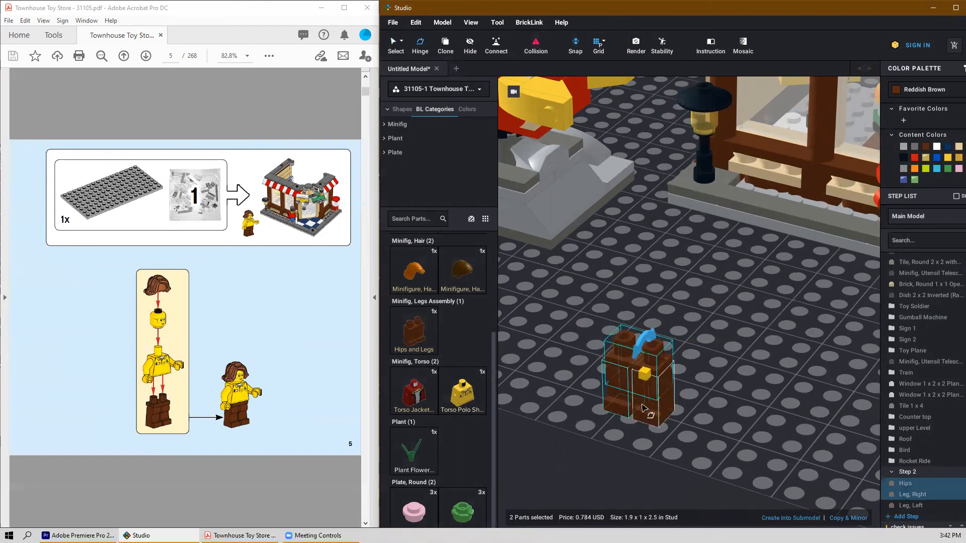
{"action": "left_click_drag", "start_coordinate": [627, 404], "coordinate": [577, 398]}
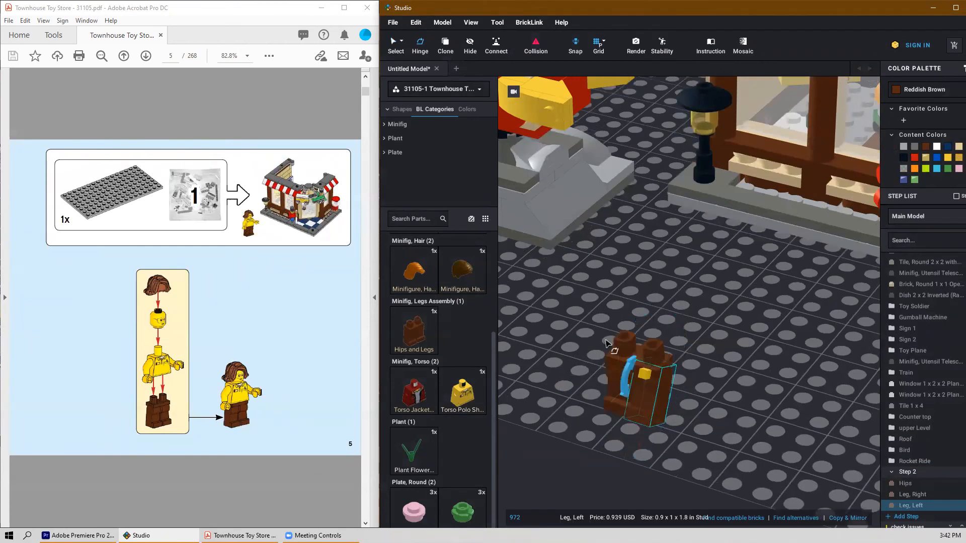
{"action": "key", "text": "ctrl+z"}
{"action": "left_click", "coordinate": [724, 405]}
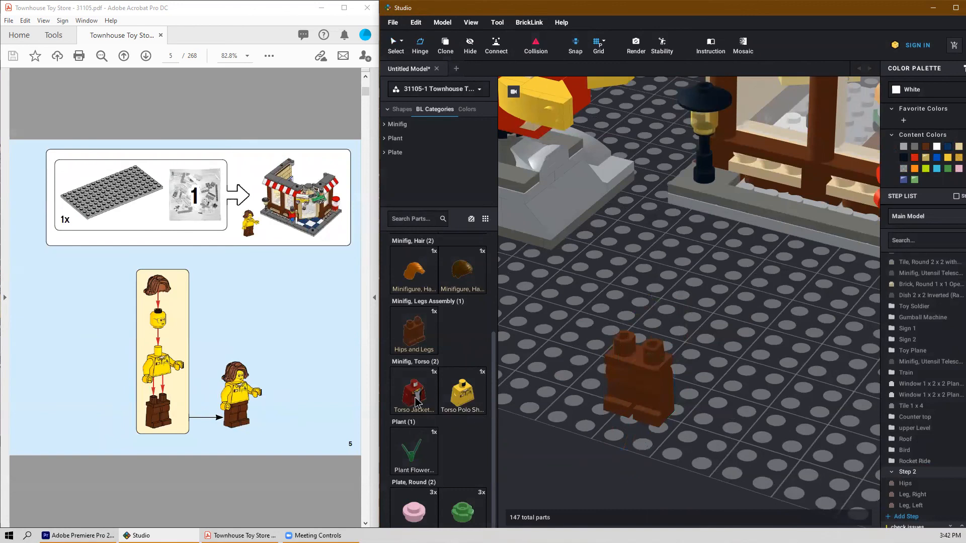
Step: Place the yellow Torso Polo Shirt on the reddish brown hips and turn it so the LEGO logo back faces the building
{"action": "left_click_drag", "start_coordinate": [464, 402], "coordinate": [638, 315]}
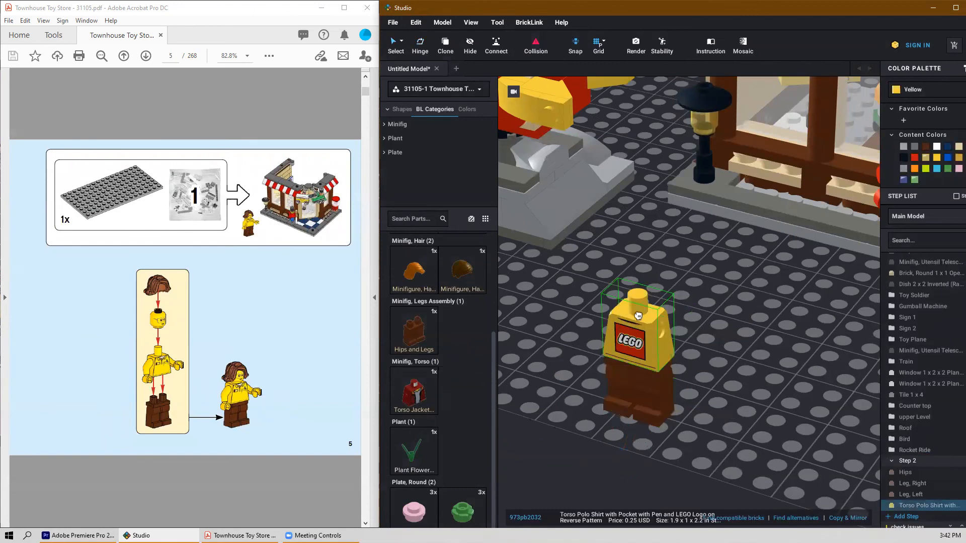
{"action": "right_click_drag", "start_coordinate": [745, 347], "coordinate": [743, 353]}
{"action": "key", "text": "Escape"}
{"action": "left_click", "coordinate": [650, 330]}
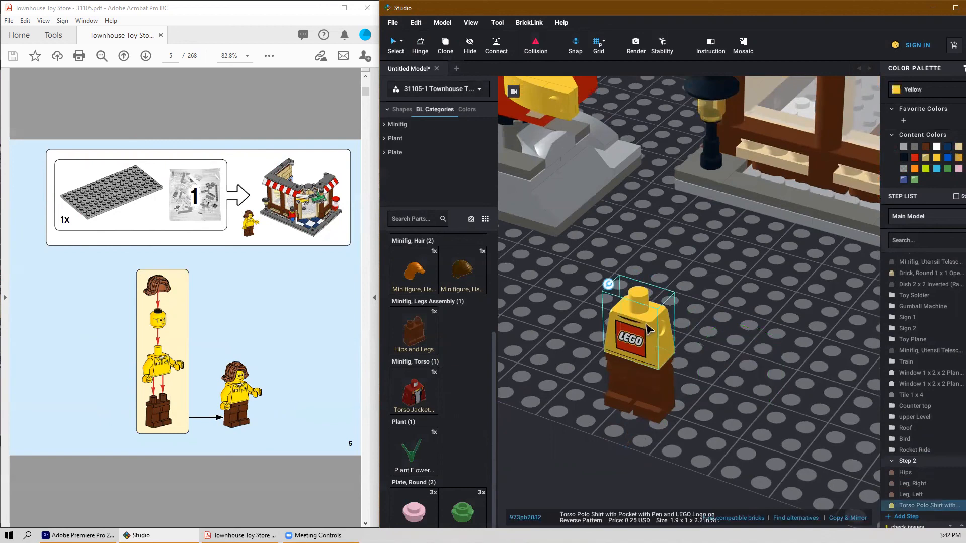
{"action": "key", "text": "Right"}
{"action": "key", "text": "Right"}
{"action": "key", "text": "Escape"}
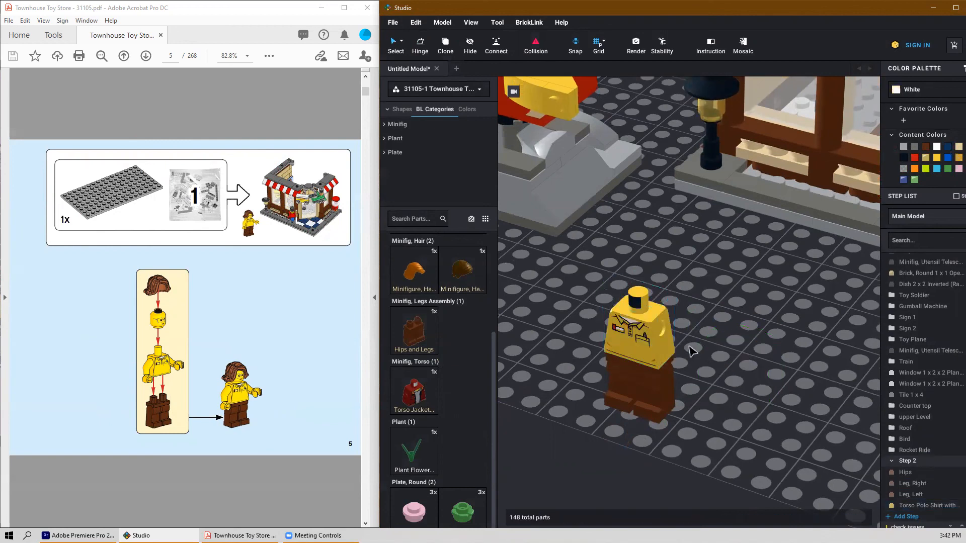
Step: Attach the yellow right arm and left arm to the polo shirt torso
{"action": "scroll", "coordinate": [448, 390], "scroll_direction": "up", "scroll_amount": 3}
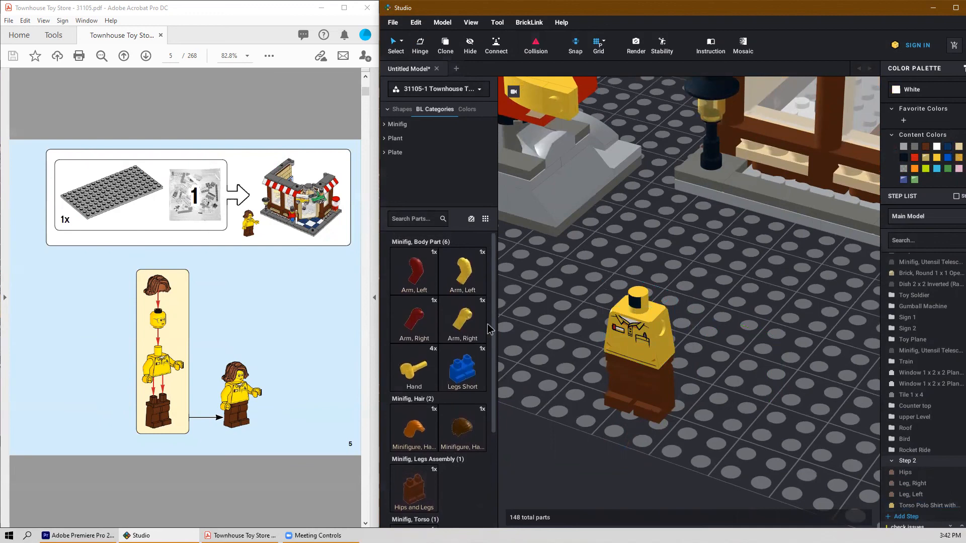
{"action": "left_click_drag", "start_coordinate": [472, 330], "coordinate": [689, 327]}
{"action": "left_click", "coordinate": [627, 317]}
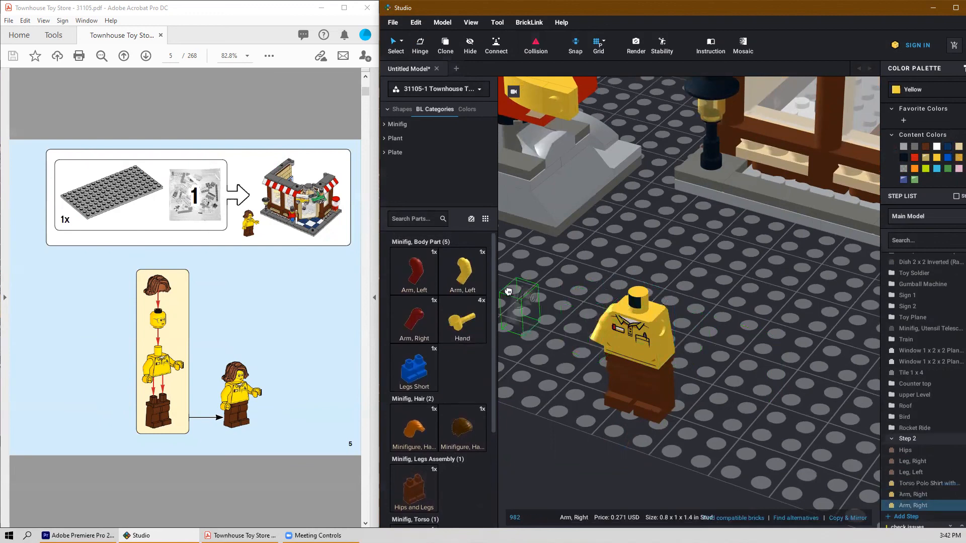
{"action": "key", "text": "Escape"}
{"action": "left_click_drag", "start_coordinate": [477, 280], "coordinate": [799, 373]}
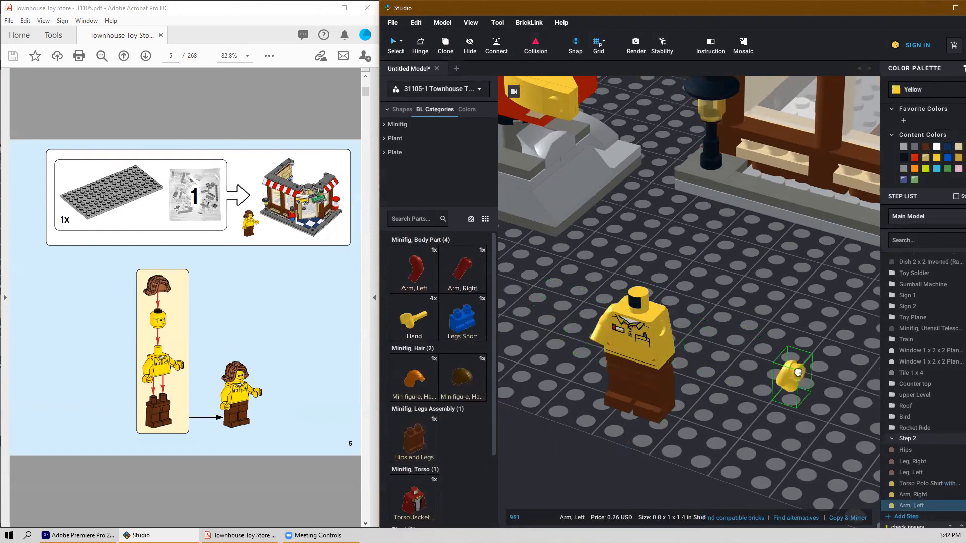
{"action": "left_click", "coordinate": [669, 333]}
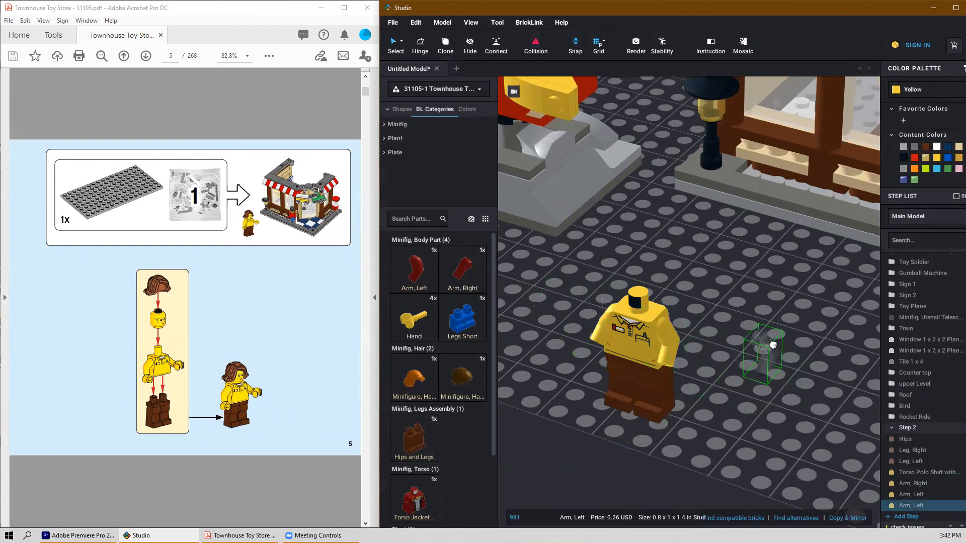
{"action": "key", "text": "Escape"}
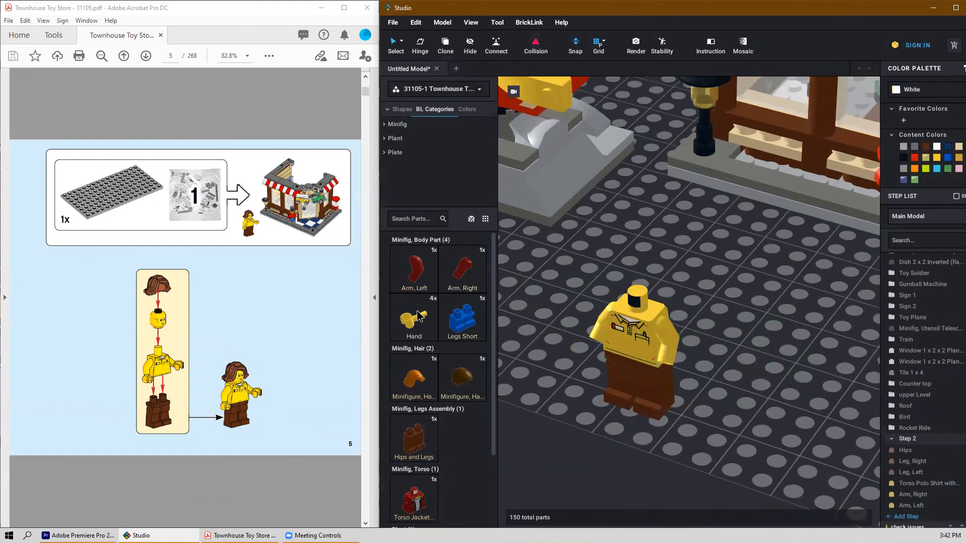
Step: Attach a yellow hand to each arm of the polo shirt minifigure
{"action": "left_click_drag", "start_coordinate": [518, 360], "coordinate": [596, 351]}
{"action": "left_click", "coordinate": [596, 350]}
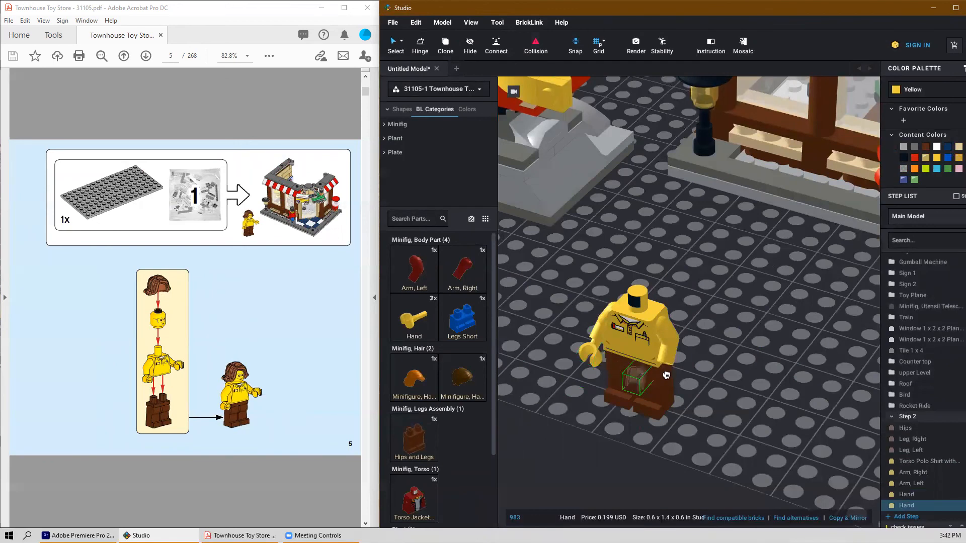
{"action": "left_click", "coordinate": [669, 378]}
{"action": "key", "text": "Escape"}
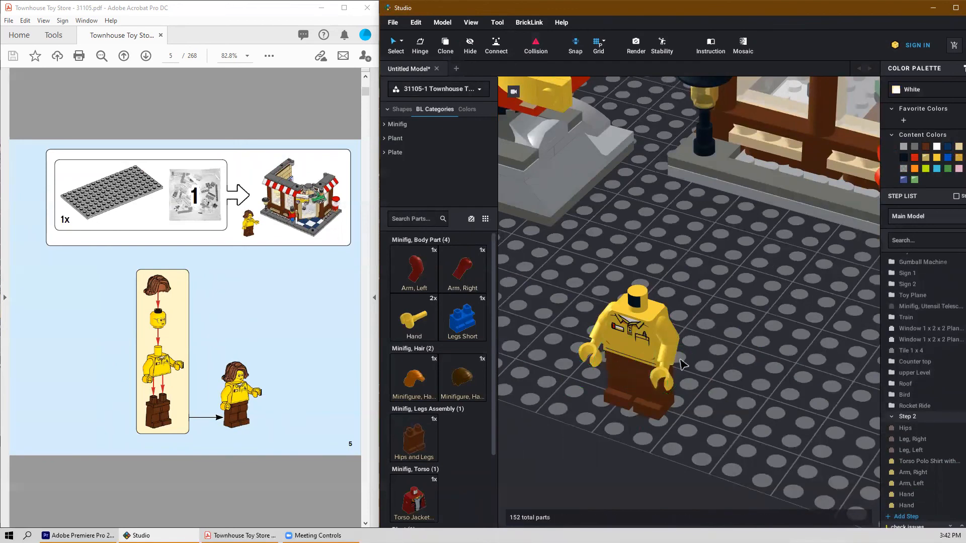
Step: Place the blue Legs Short on the grid beside the polo shirt minifigure, facing the same way
{"action": "scroll", "coordinate": [457, 349], "scroll_direction": "down", "scroll_amount": 3}
{"action": "scroll", "coordinate": [458, 351], "scroll_direction": "up", "scroll_amount": 3}
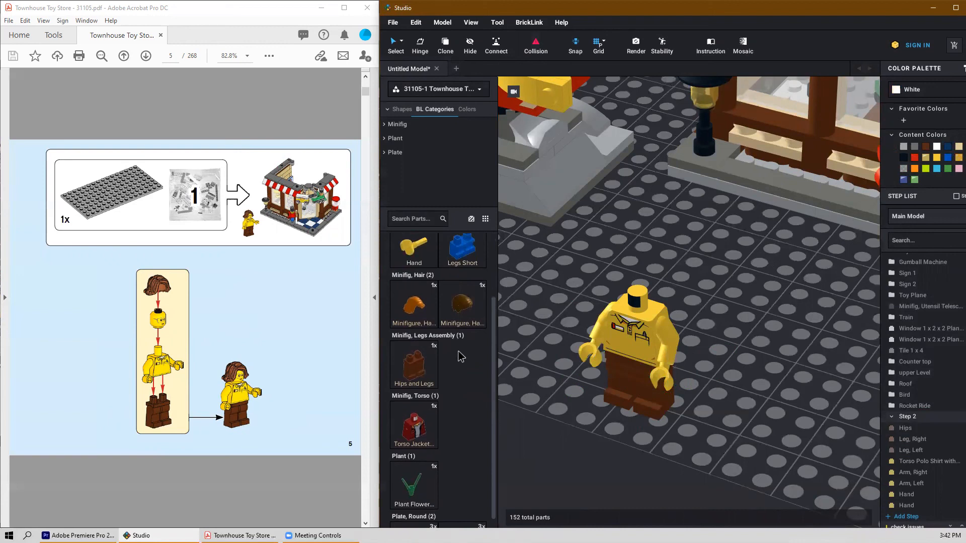
{"action": "scroll", "coordinate": [460, 356], "scroll_direction": "down", "scroll_amount": 2}
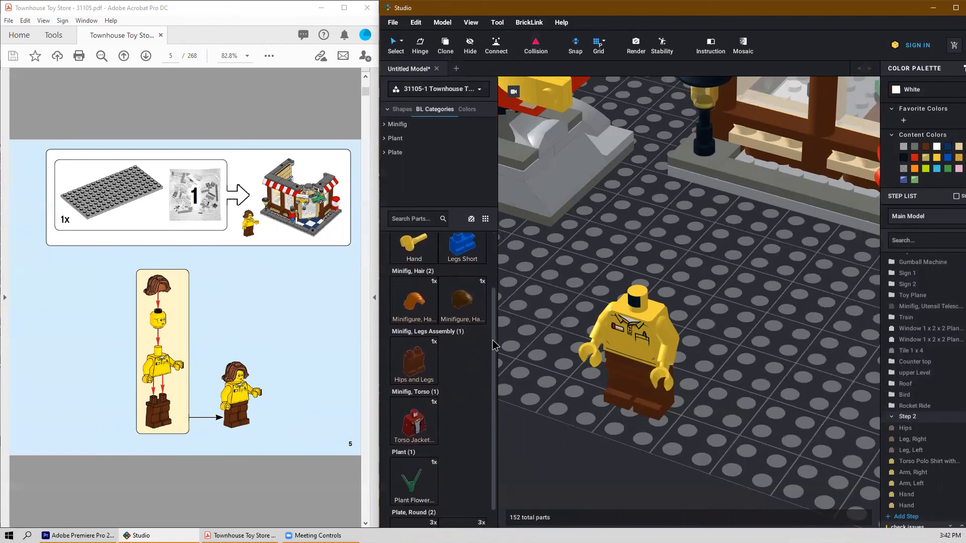
{"action": "scroll", "coordinate": [465, 378], "scroll_direction": "up", "scroll_amount": 2}
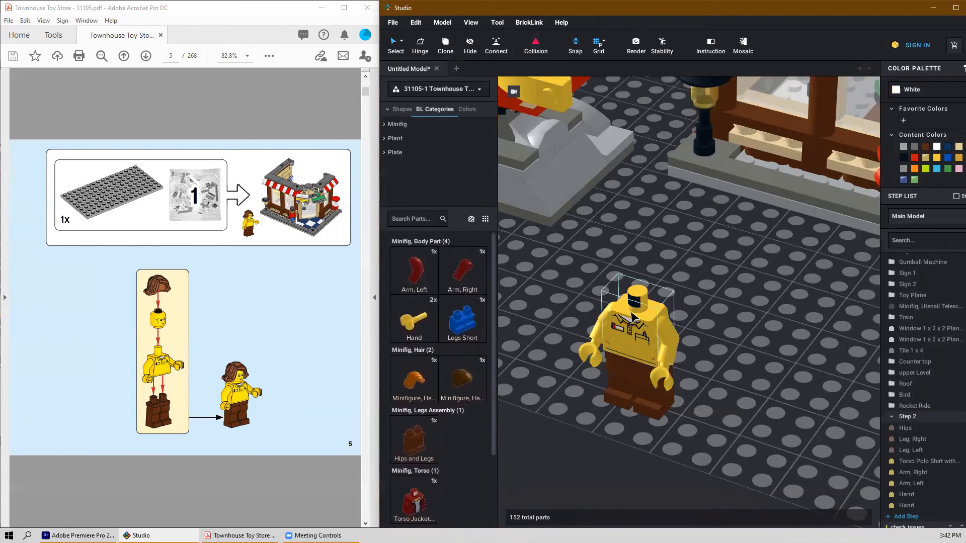
{"action": "left_click_drag", "start_coordinate": [473, 332], "coordinate": [749, 415]}
{"action": "key", "text": "Right"}
{"action": "left_click", "coordinate": [770, 426]}
{"action": "key", "text": "Escape"}
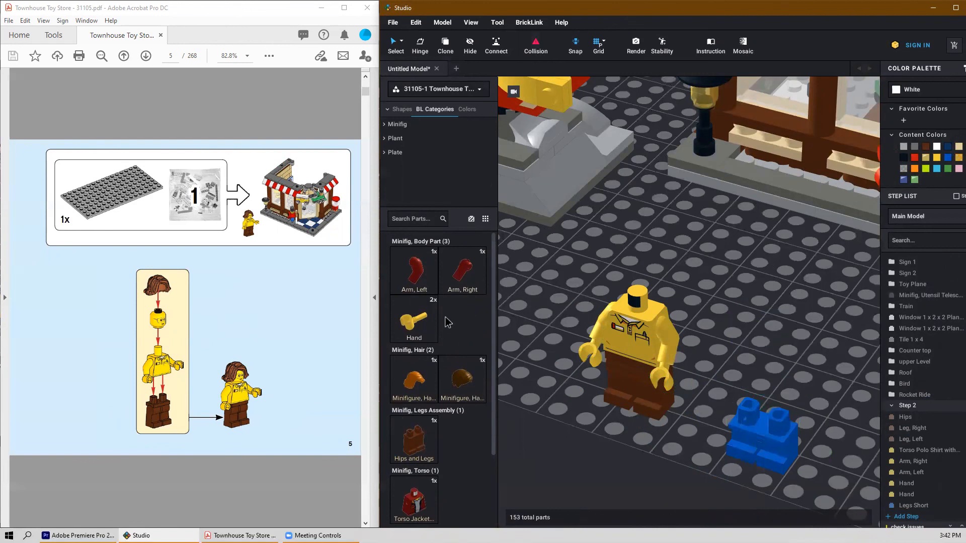
Step: Place the dark red Torso Jacket on the blue short legs with its printed front facing away from the building
{"action": "scroll", "coordinate": [448, 322], "scroll_direction": "down", "scroll_amount": 2}
{"action": "left_click", "coordinate": [422, 447]}
{"action": "key", "text": "Right"}
{"action": "key", "text": "Right"}
{"action": "left_click", "coordinate": [757, 375]}
{"action": "key", "text": "Escape"}
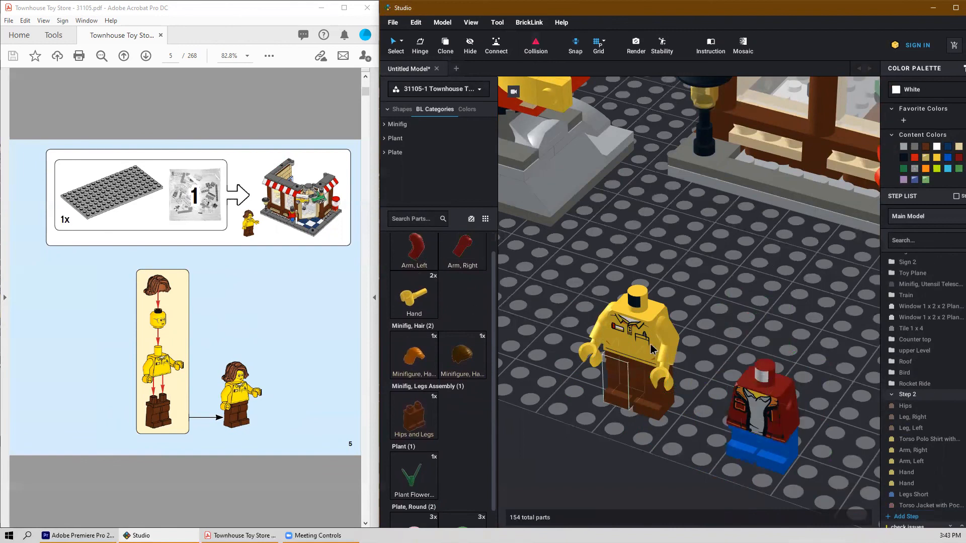
Step: Attach the dark red left arm and right arm to the jacket torso
{"action": "left_click", "coordinate": [790, 409]}
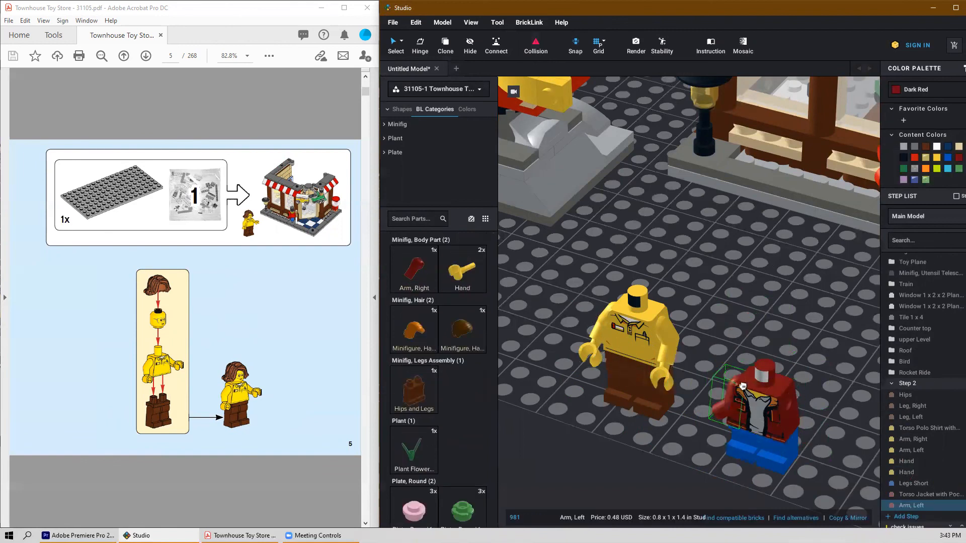
{"action": "left_click", "coordinate": [738, 351]}
{"action": "left_click", "coordinate": [715, 329]}
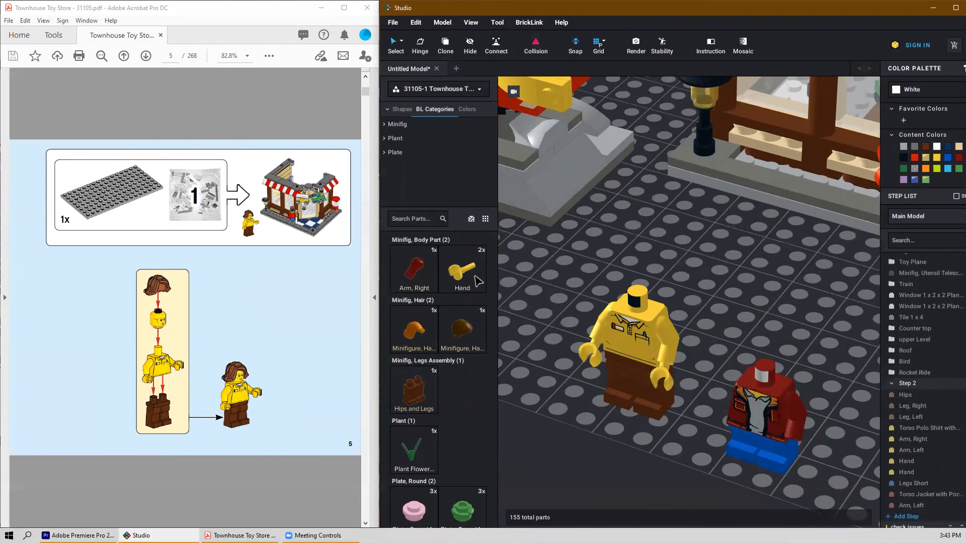
{"action": "left_click", "coordinate": [410, 265]}
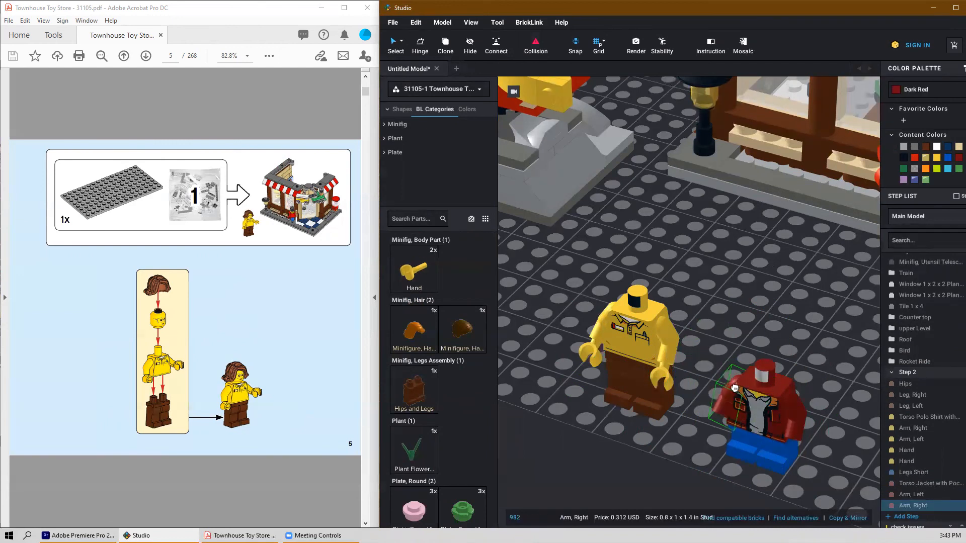
{"action": "left_click", "coordinate": [732, 389]}
{"action": "left_click", "coordinate": [724, 322]}
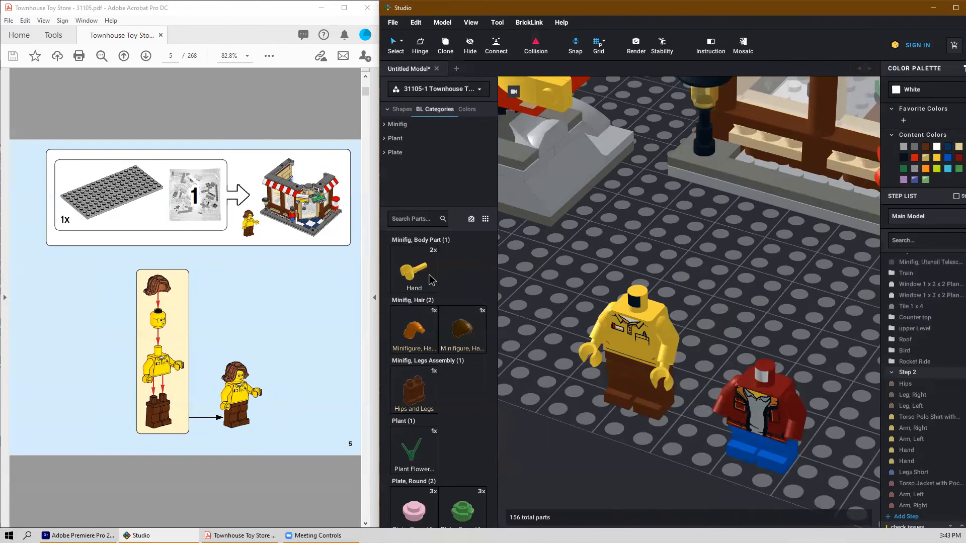
Step: Attach a yellow hand to each arm of the jacket minifigure
{"action": "left_click", "coordinate": [411, 266]}
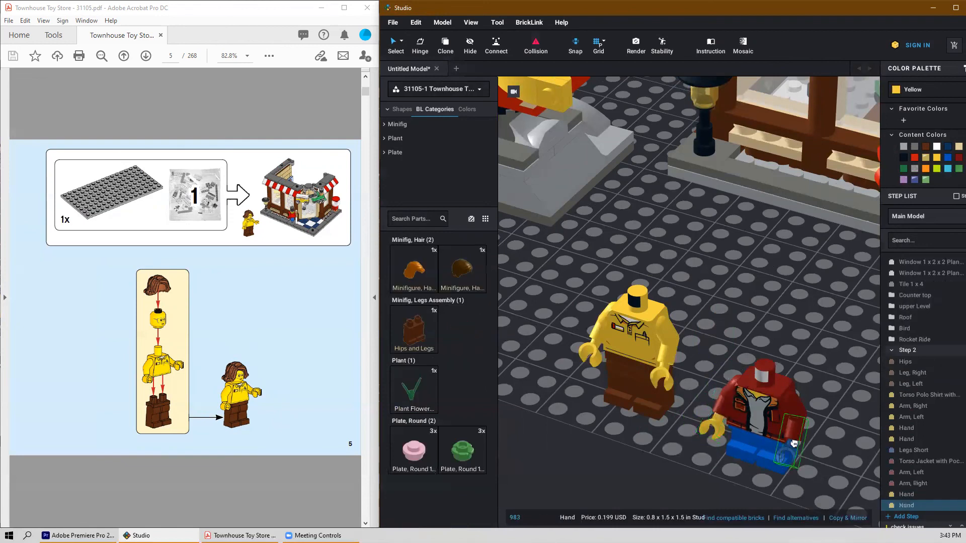
{"action": "left_click", "coordinate": [789, 450]}
{"action": "key", "text": "Escape"}
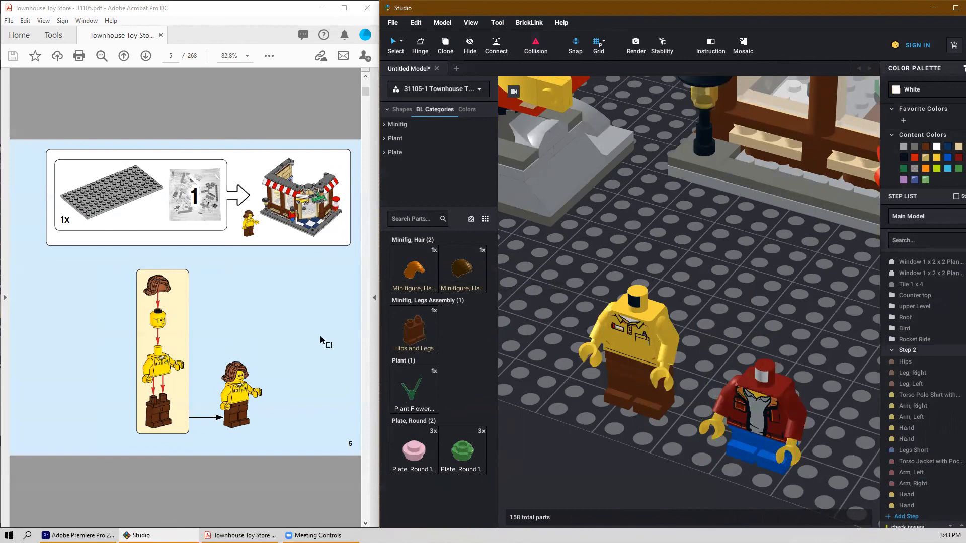
Step: Switch the parts palette from the 31105-1 Townhouse Toy Store set to Master
{"action": "left_click", "coordinate": [445, 94]}
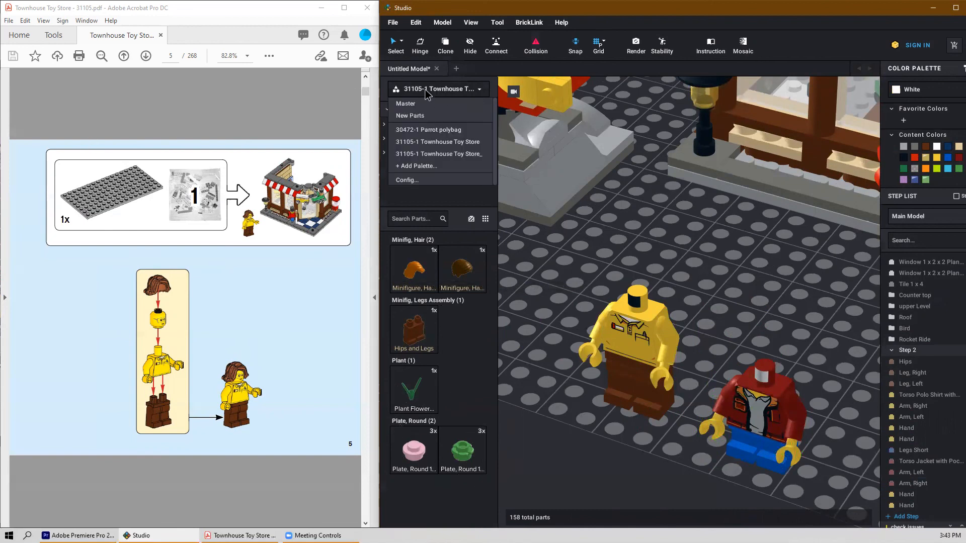
{"action": "left_click", "coordinate": [459, 91]}
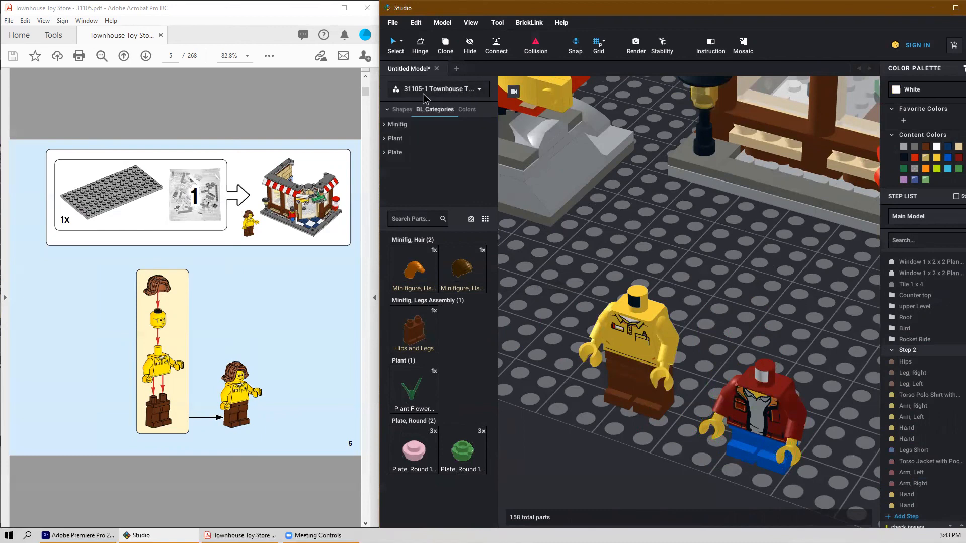
{"action": "left_click", "coordinate": [402, 93]}
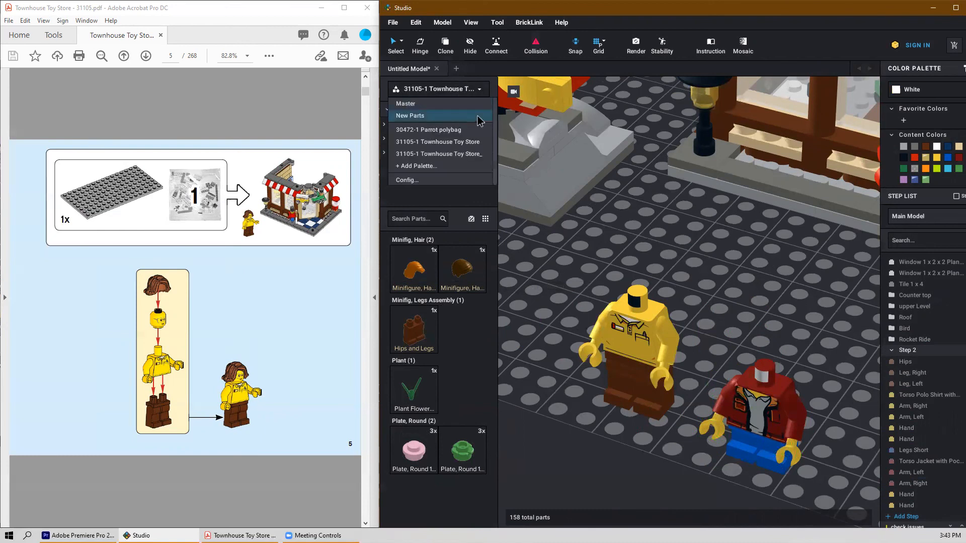
{"action": "left_click", "coordinate": [406, 103]}
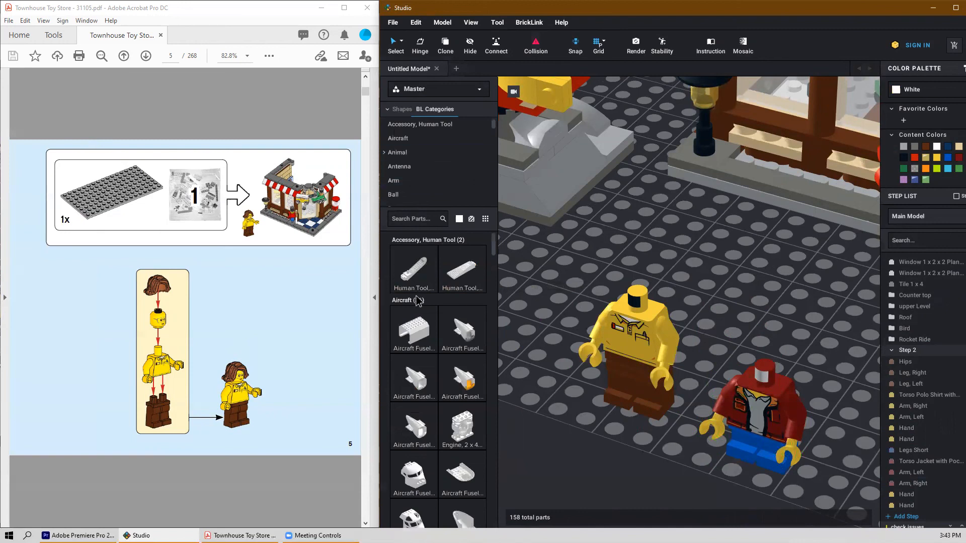
Step: Search the Master parts for "head" and browse to the Minifig, Head category
{"action": "left_click", "coordinate": [403, 212]}
{"action": "type", "text": "head"}
{"action": "scroll", "coordinate": [444, 287], "scroll_direction": "down", "scroll_amount": 10}
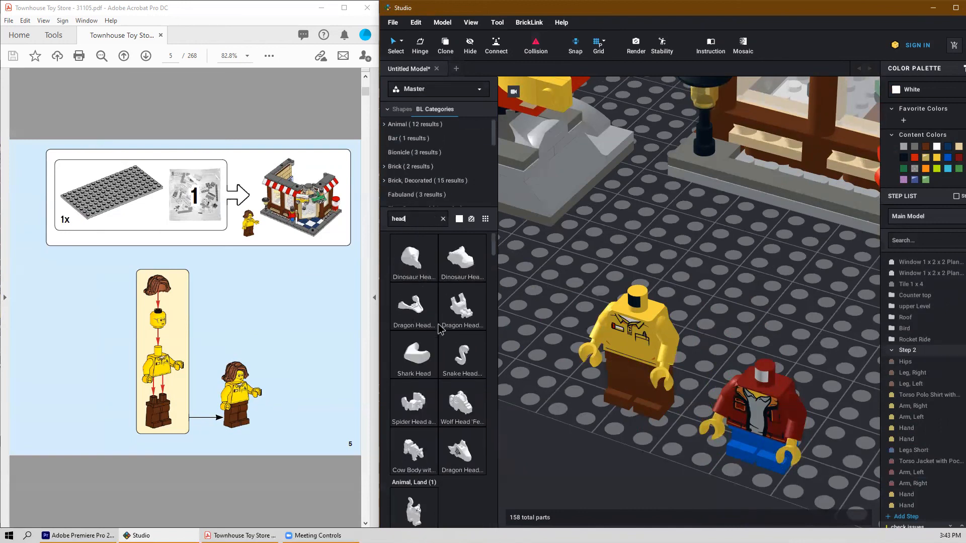
{"action": "scroll", "coordinate": [448, 335], "scroll_direction": "down", "scroll_amount": 10}
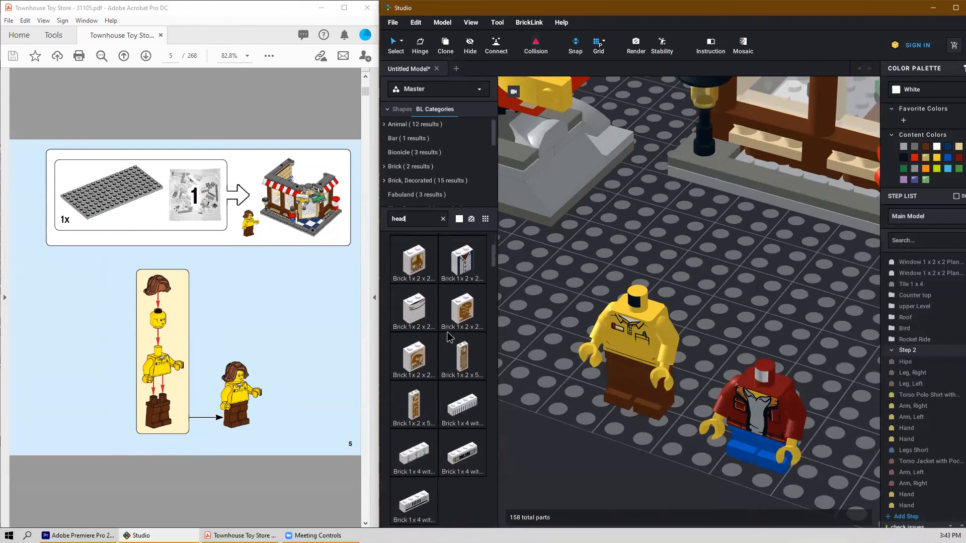
{"action": "scroll", "coordinate": [453, 342], "scroll_direction": "down", "scroll_amount": 10}
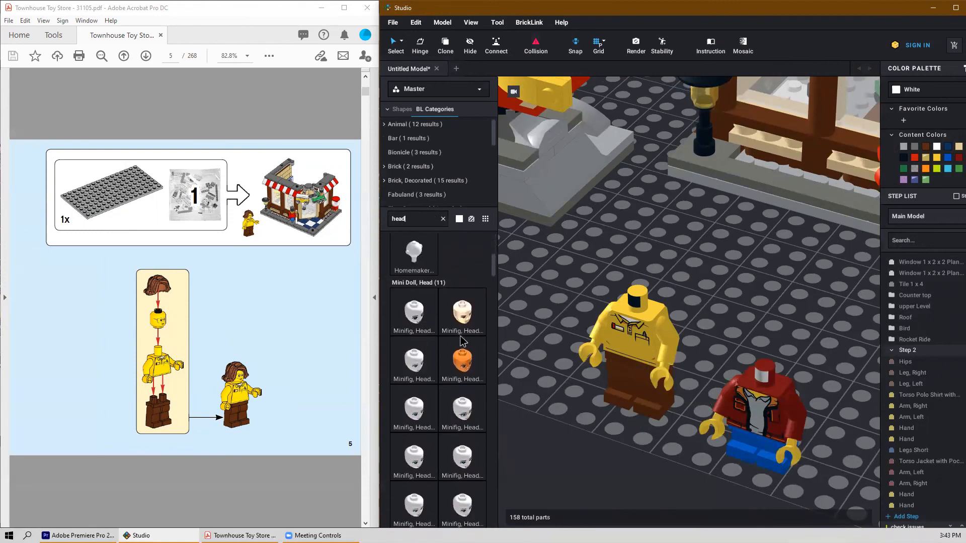
{"action": "scroll", "coordinate": [472, 343], "scroll_direction": "down", "scroll_amount": 5}
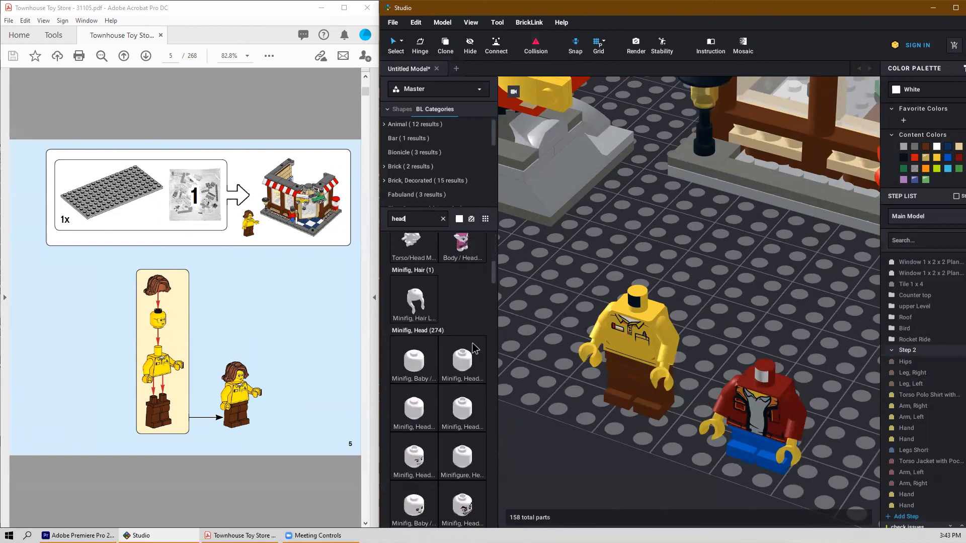
{"action": "scroll", "coordinate": [461, 387], "scroll_direction": "down", "scroll_amount": 5}
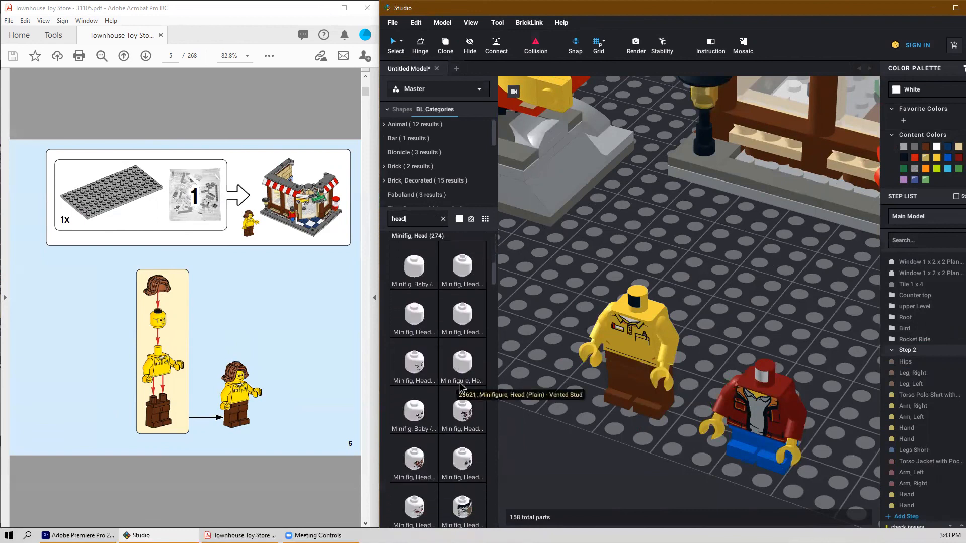
{"action": "scroll", "coordinate": [462, 407], "scroll_direction": "down", "scroll_amount": 10}
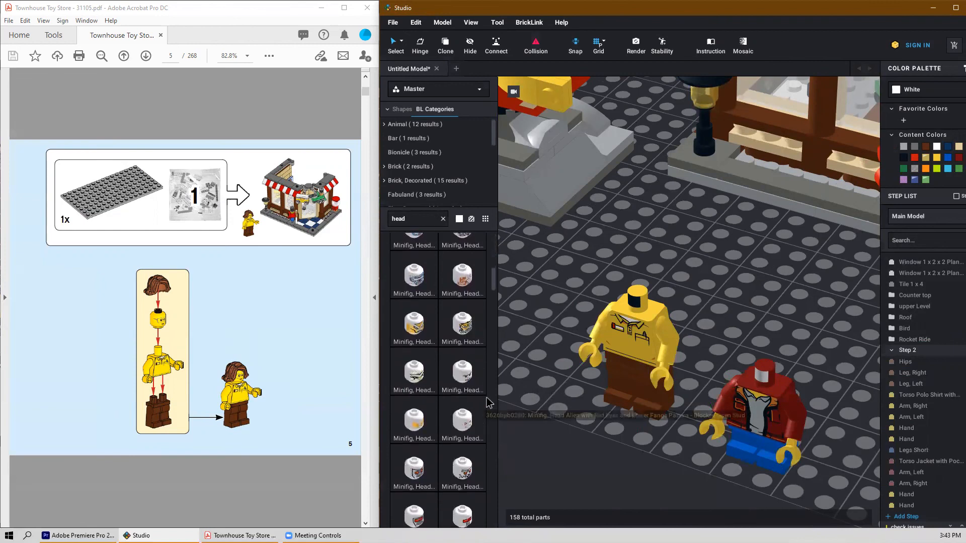
{"action": "scroll", "coordinate": [477, 410], "scroll_direction": "down", "scroll_amount": 5}
{"action": "scroll", "coordinate": [477, 410], "scroll_direction": "down", "scroll_amount": 5}
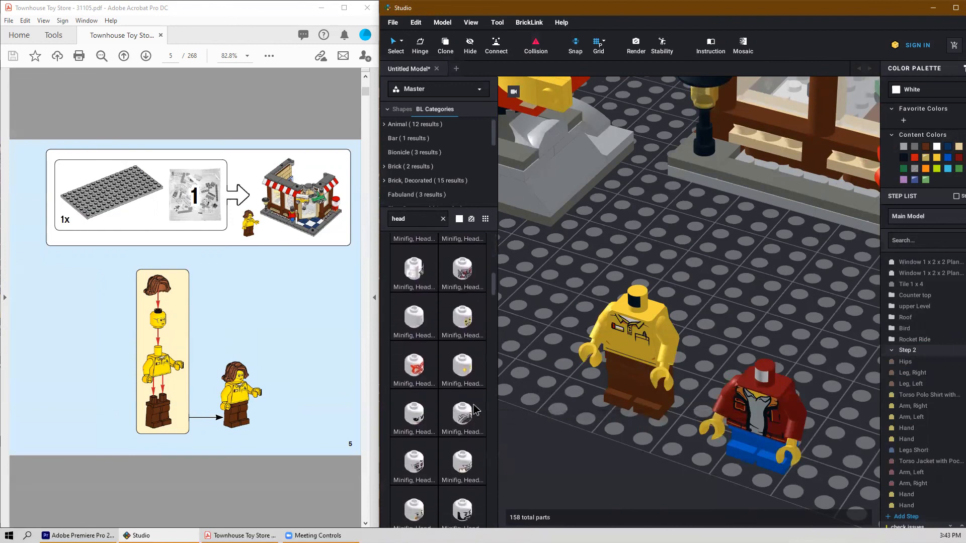
Step: Set the listed parts' color to Yellow and browse the minifigure heads for suitable faces
{"action": "left_click", "coordinate": [460, 219]}
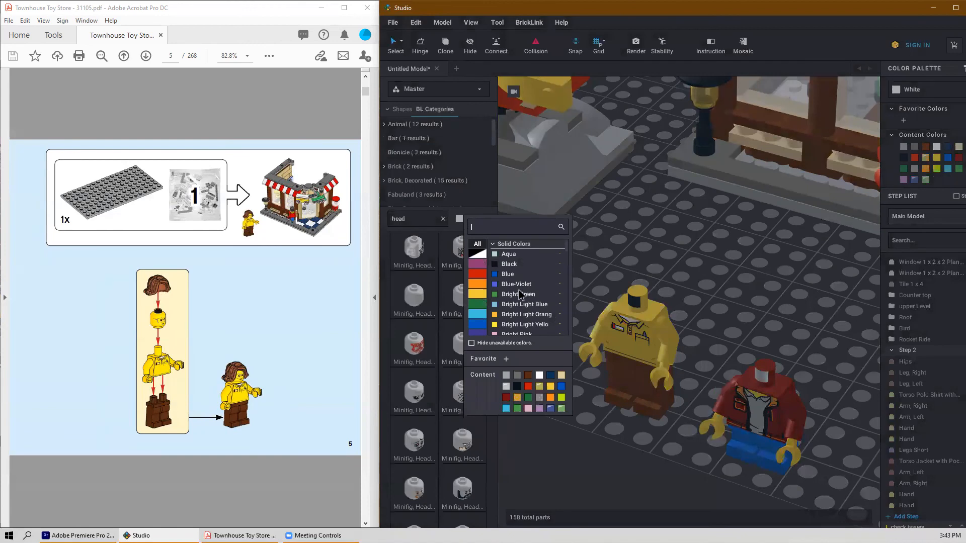
{"action": "left_click", "coordinate": [504, 325]}
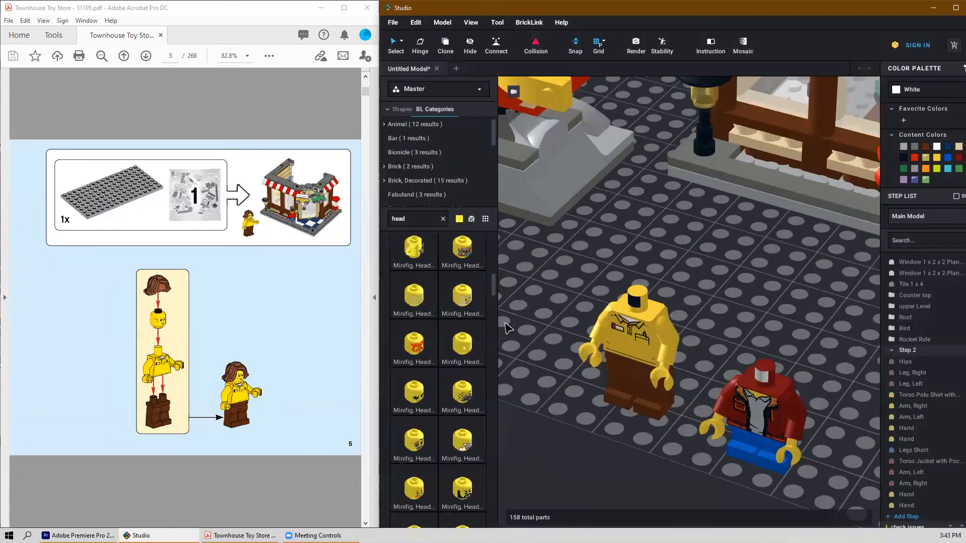
{"action": "left_click", "coordinate": [460, 219]}
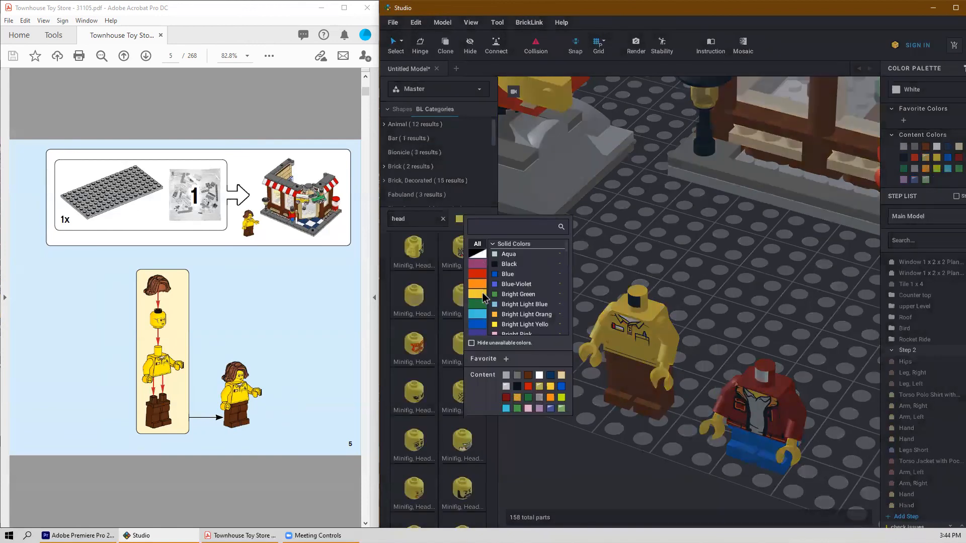
{"action": "left_click", "coordinate": [518, 328]}
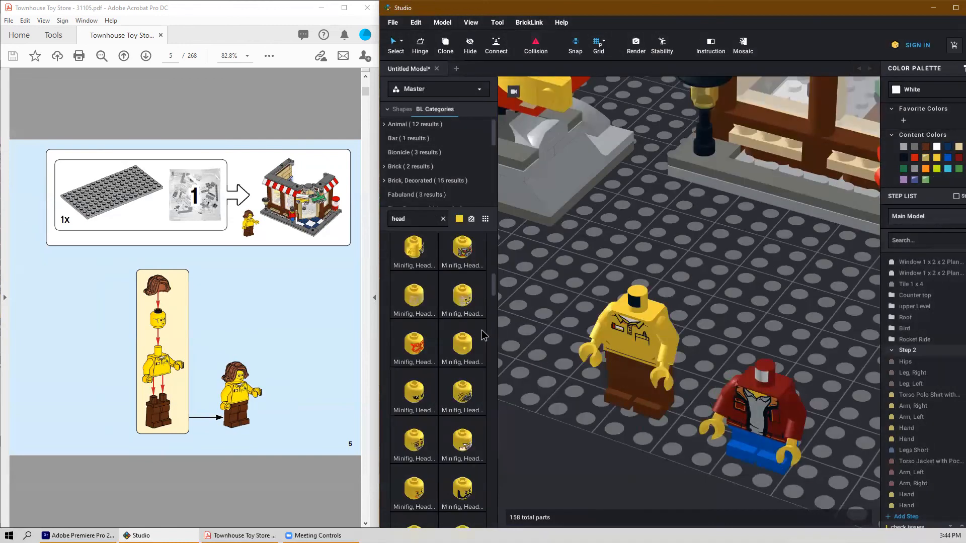
{"action": "scroll", "coordinate": [482, 331], "scroll_direction": "down", "scroll_amount": 5}
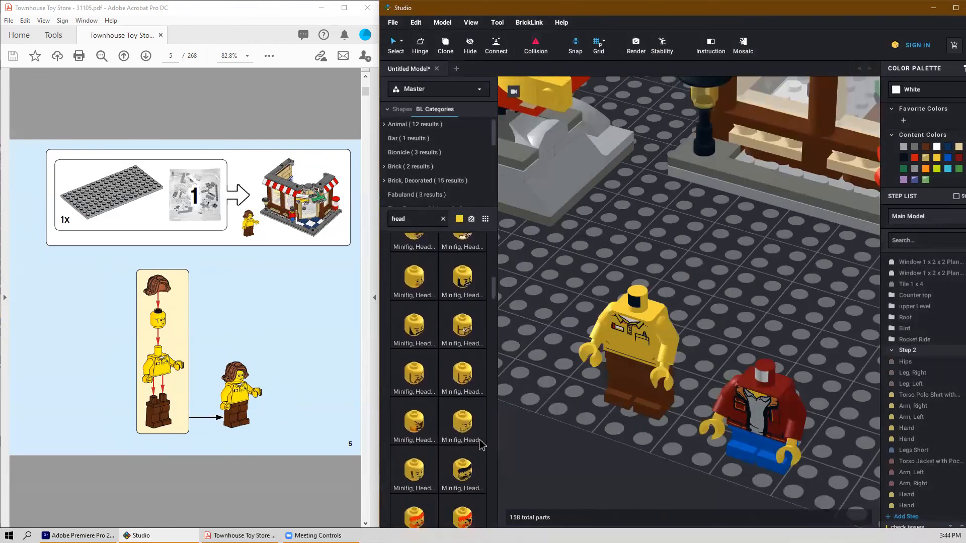
{"action": "scroll", "coordinate": [483, 405], "scroll_direction": "down", "scroll_amount": 6}
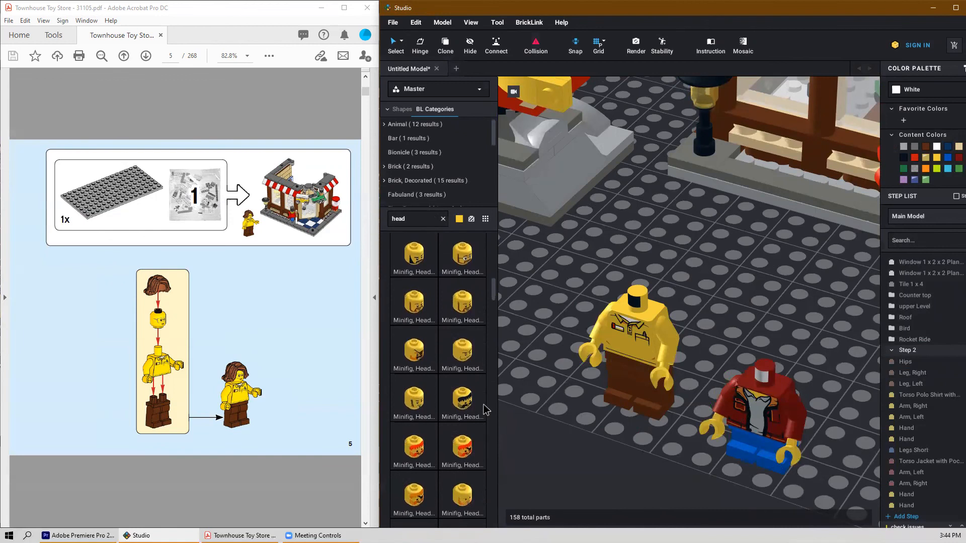
{"action": "scroll", "coordinate": [485, 406], "scroll_direction": "down", "scroll_amount": 1}
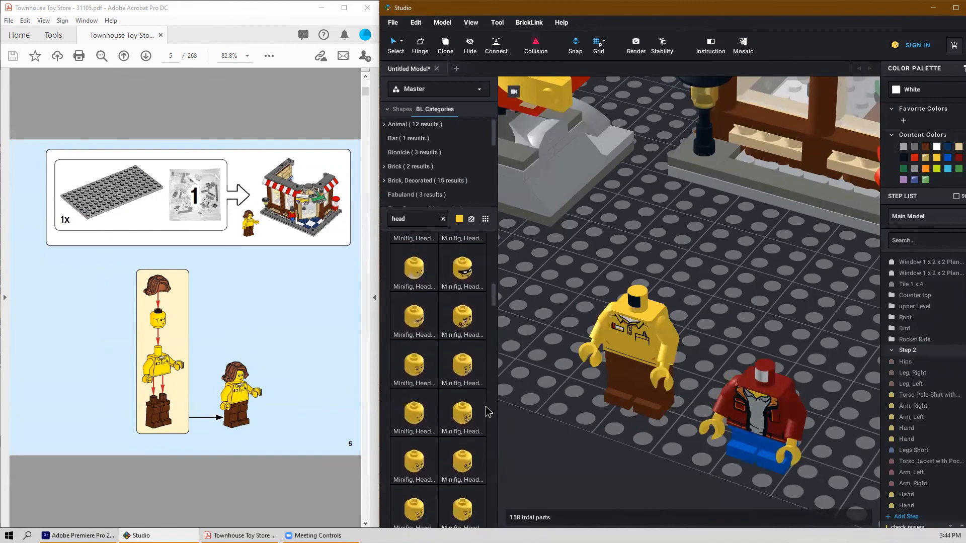
Step: Try the yellow head with black eyebrows, chin dimple and open-mouth smile on the jacket minifigure, and remove it with its copy
{"action": "left_click_drag", "start_coordinate": [536, 380], "coordinate": [767, 351]}
{"action": "key", "text": "ctrl+c"}
{"action": "key", "text": "ctrl+v"}
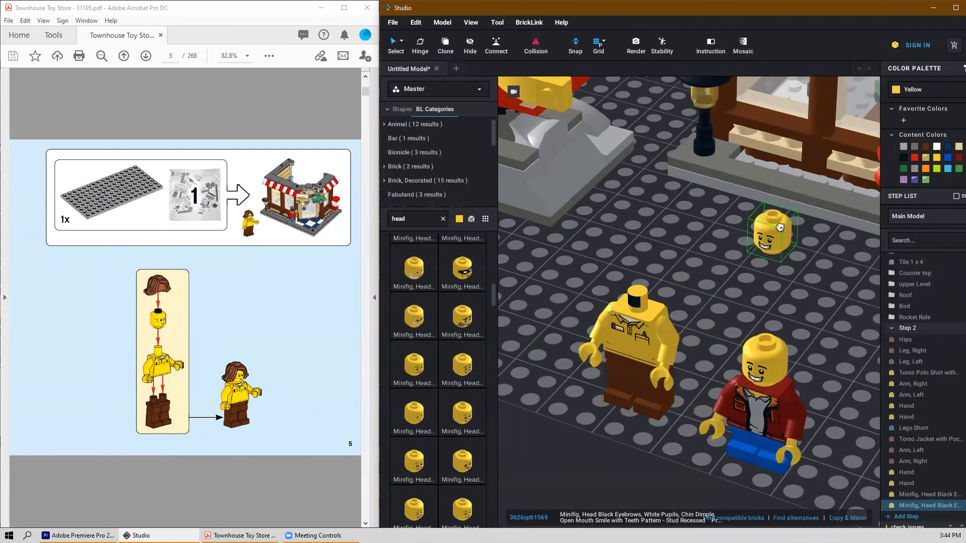
{"action": "left_click", "coordinate": [768, 353]}
{"action": "key", "text": "Delete"}
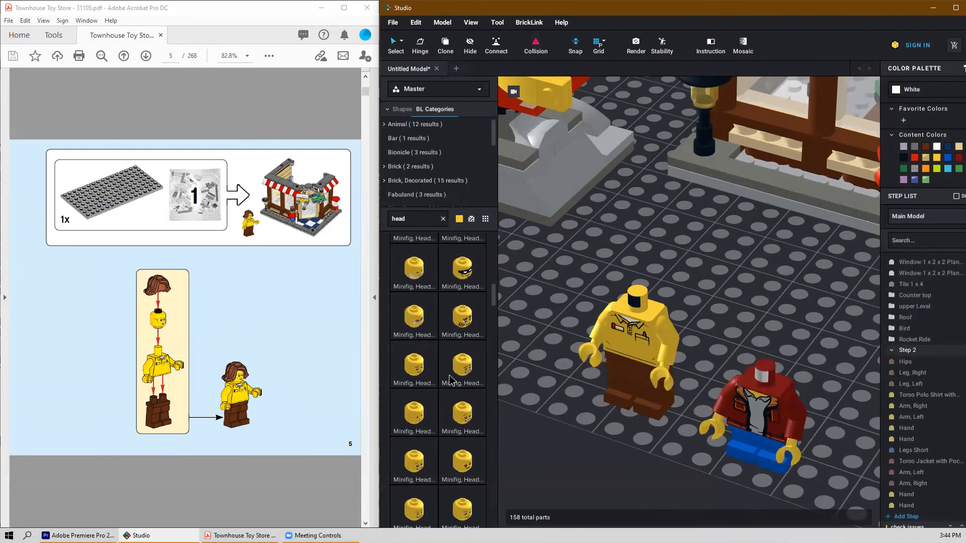
Step: Place the yellow head with brown eyebrows, freckles and open smile on the jacket minifigure
{"action": "left_click", "coordinate": [458, 413]}
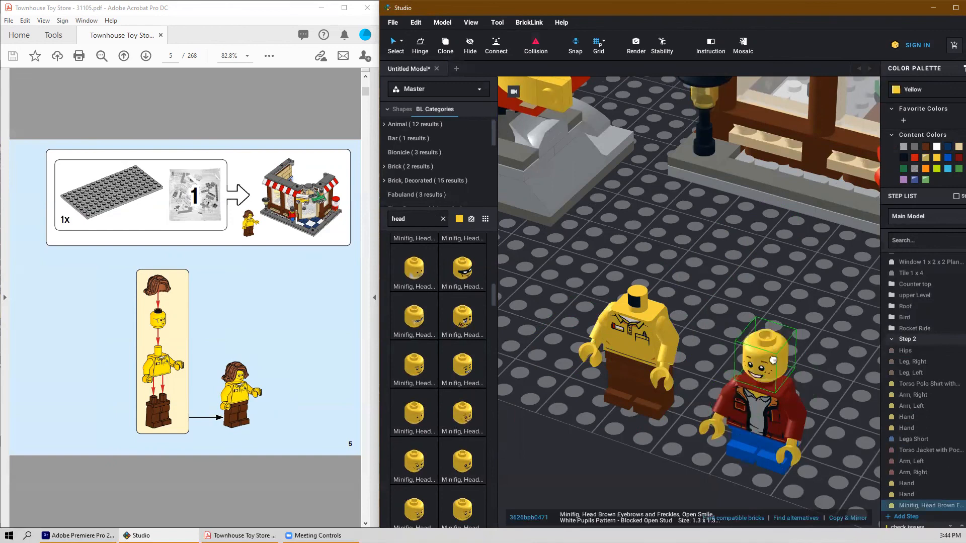
{"action": "left_click", "coordinate": [765, 356]}
{"action": "key", "text": "Escape"}
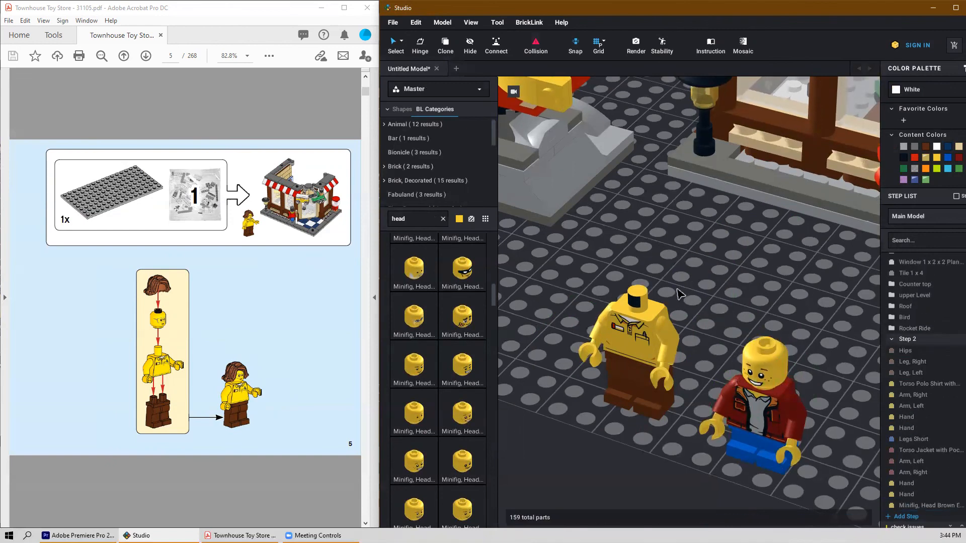
Step: Place the yellow dual-sided head with blue tinted glasses on the polo shirt minifigure, rotated so its smiling face points forward
{"action": "scroll", "coordinate": [473, 445], "scroll_direction": "down", "scroll_amount": 5}
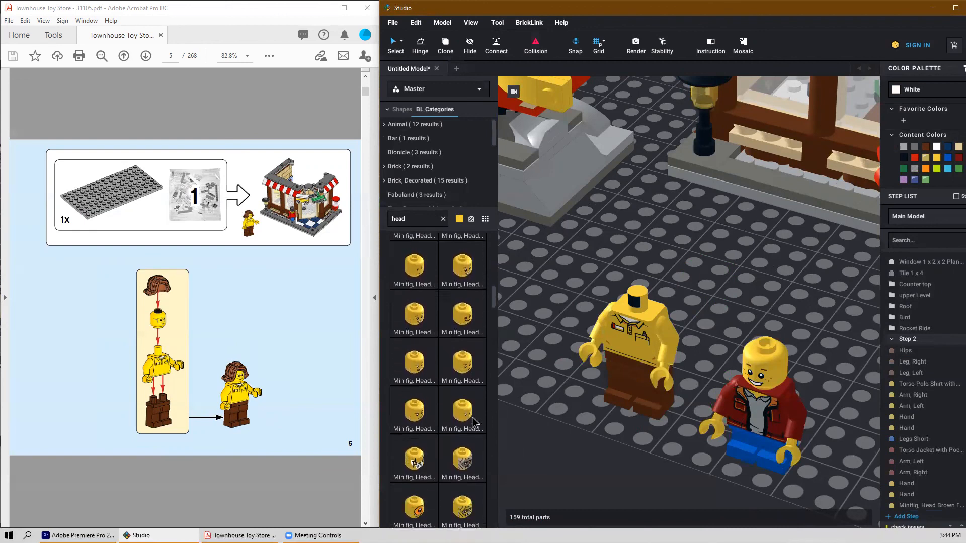
{"action": "scroll", "coordinate": [473, 419], "scroll_direction": "down", "scroll_amount": 5}
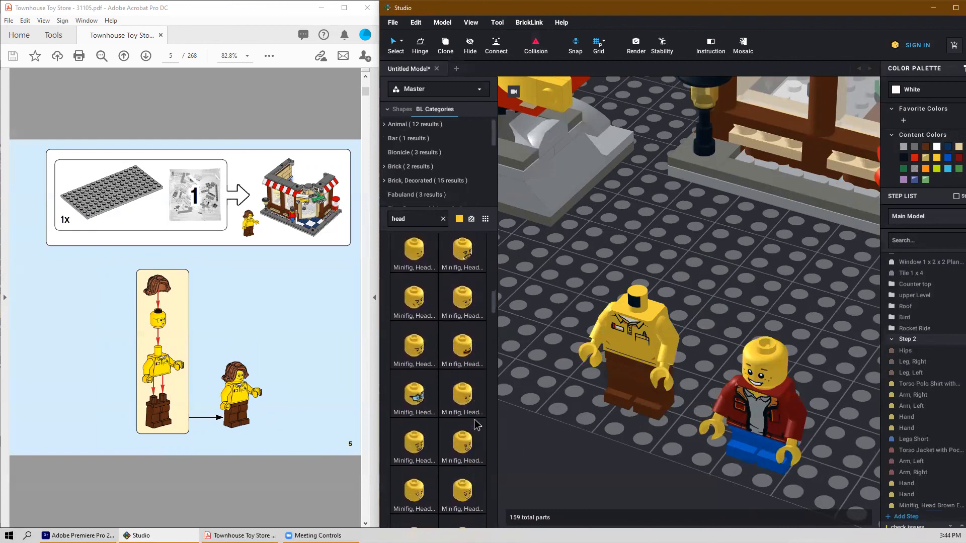
{"action": "left_click", "coordinate": [414, 373]}
{"action": "left_click", "coordinate": [648, 279]}
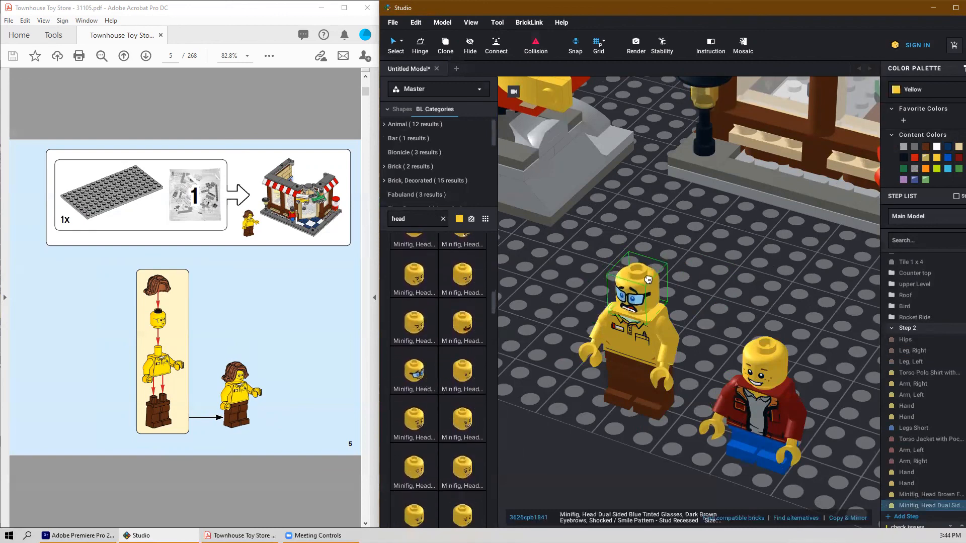
{"action": "key", "text": "Right"}
{"action": "key", "text": "Right"}
{"action": "left_click", "coordinate": [648, 280]}
{"action": "key", "text": "Escape"}
Step: Clear the part search and switch the parts palette from Master to the 31105-1 Townhouse Toy Store set
{"action": "scroll", "coordinate": [703, 279], "scroll_direction": "down", "scroll_amount": 5}
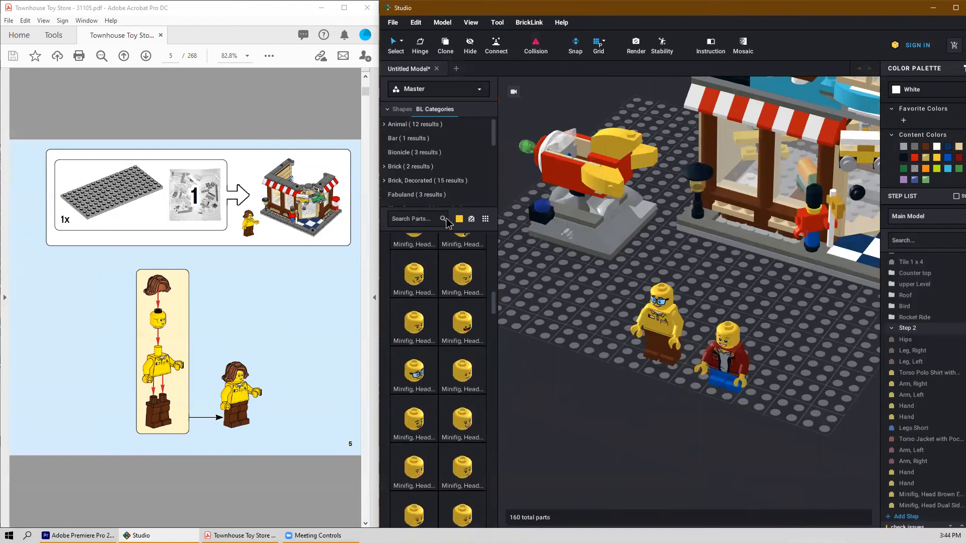
{"action": "left_click", "coordinate": [444, 219]}
{"action": "left_click", "coordinate": [430, 90]}
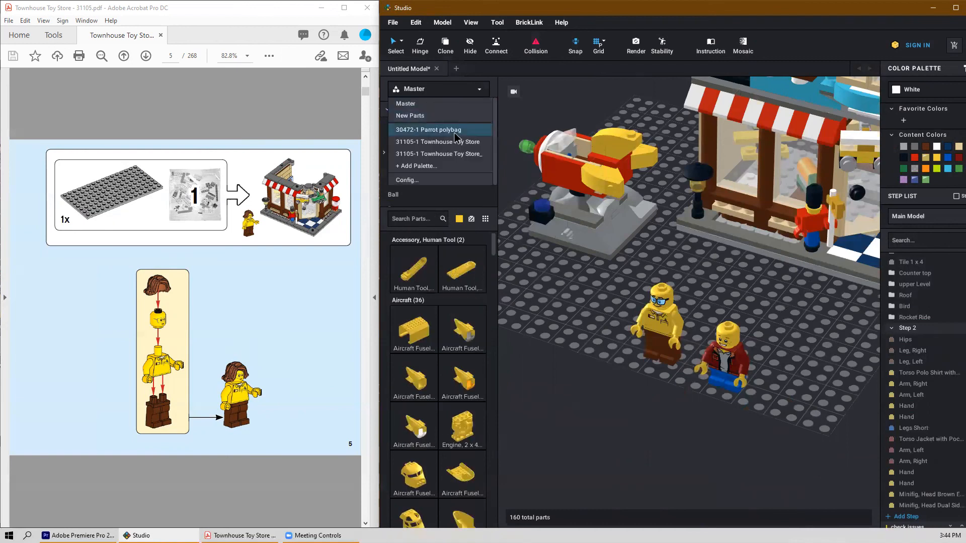
{"action": "left_click", "coordinate": [457, 149]}
Step: Place the dark orange Female Short Swept Sideways hair on the head of the polo shirt minifigure
{"action": "left_click_drag", "start_coordinate": [424, 280], "coordinate": [660, 274]}
{"action": "scroll", "coordinate": [662, 345], "scroll_direction": "up", "scroll_amount": 3}
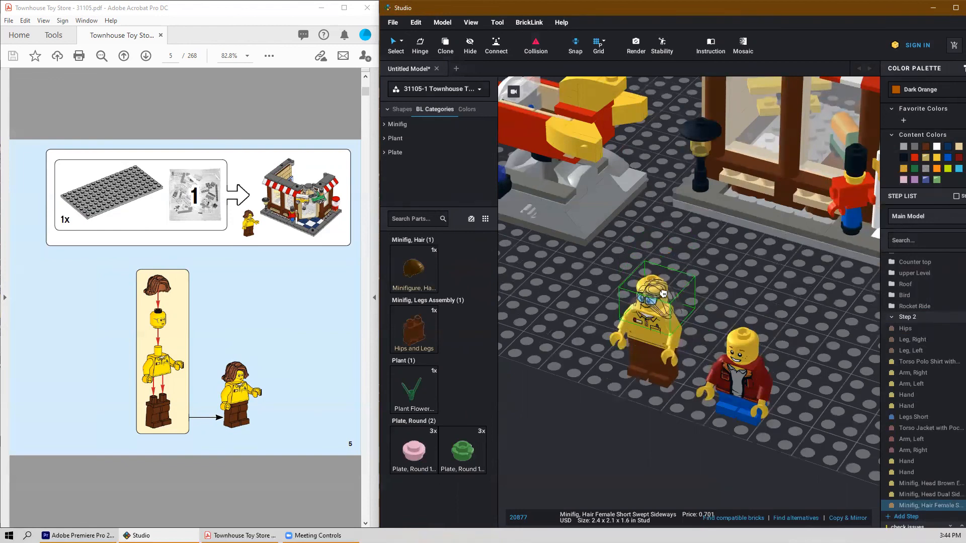
{"action": "left_click", "coordinate": [659, 282]}
{"action": "right_click_drag", "start_coordinate": [704, 287], "coordinate": [717, 271]}
{"action": "key", "text": "Escape"}
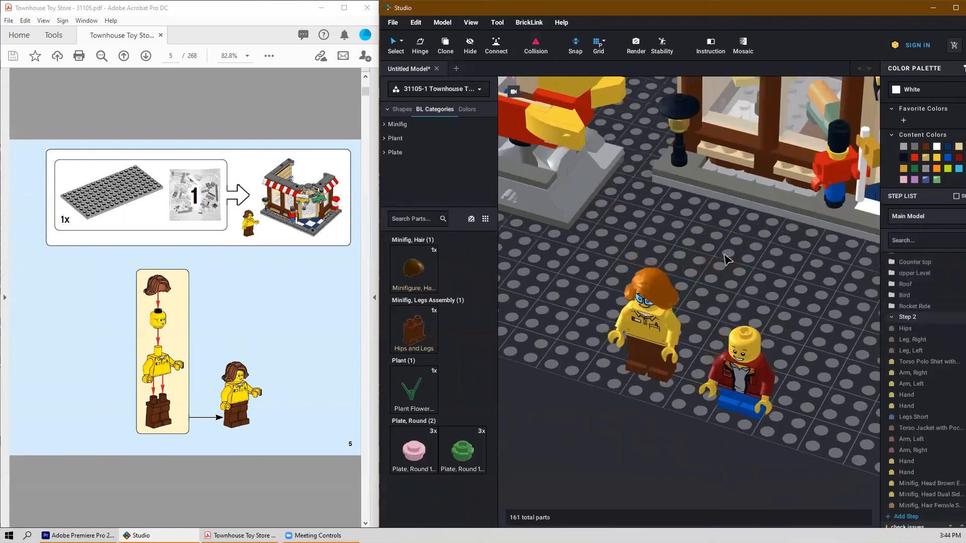
Step: Place the dark brown Short Combed Sideways hair on the head of the jacket minifigure
{"action": "left_click", "coordinate": [423, 269]}
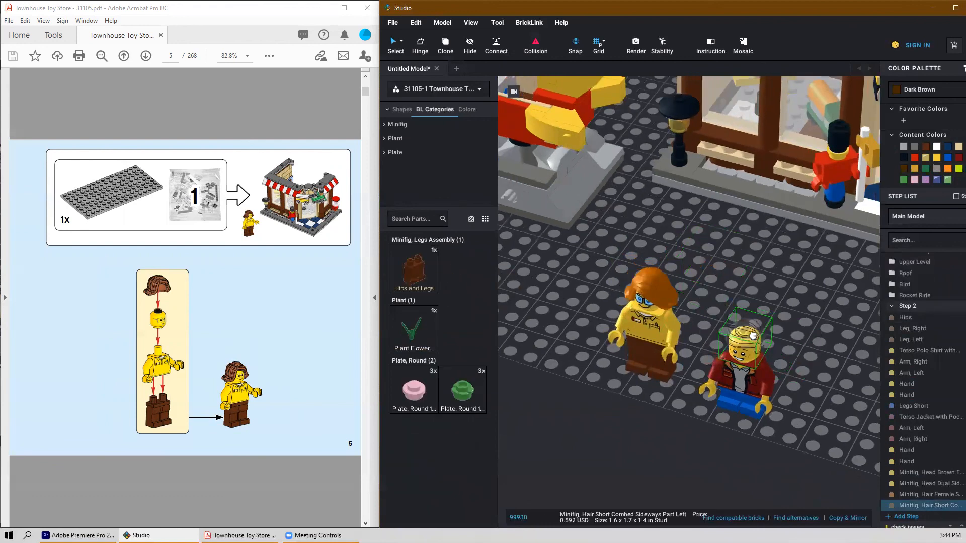
{"action": "left_click", "coordinate": [754, 327]}
{"action": "mouse_move", "coordinate": [785, 308]}
{"action": "right_mouse_down"}
{"action": "mouse_move", "coordinate": [795, 303]}
{"action": "mouse_move", "coordinate": [782, 308]}
{"action": "right_mouse_up"}
Step: Group all parts of the jacket minifigure into a submodel named "boy"
{"action": "scroll", "coordinate": [782, 308], "scroll_direction": "down", "scroll_amount": 3}
{"action": "left_click_drag", "start_coordinate": [761, 326], "coordinate": [709, 374]}
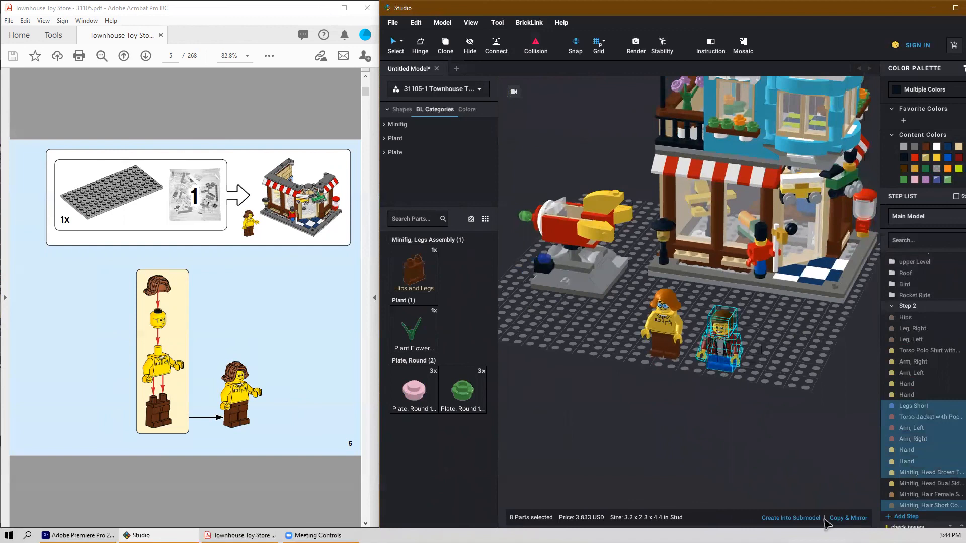
{"action": "left_click", "coordinate": [792, 519]}
{"action": "type", "text": "boy"}
{"action": "key", "text": "Return"}
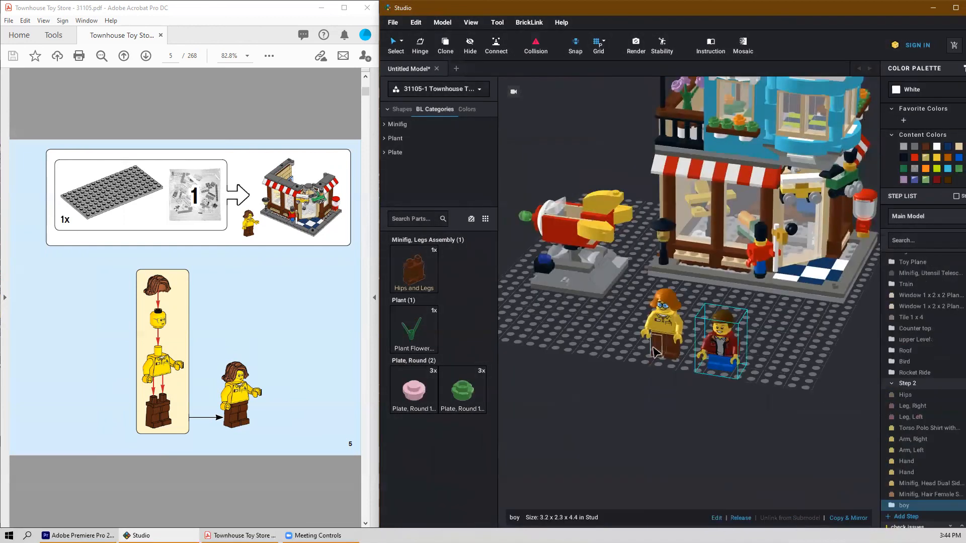
Step: Group all parts of the polo shirt minifigure into a submodel named "Lady" and move it farther away from the boy
{"action": "left_click", "coordinate": [655, 344]}
{"action": "left_click", "coordinate": [635, 292]}
{"action": "left_click_drag", "start_coordinate": [634, 295], "coordinate": [682, 385]}
{"action": "left_click", "coordinate": [799, 506]}
{"action": "left_click_drag", "start_coordinate": [635, 319], "coordinate": [687, 380]}
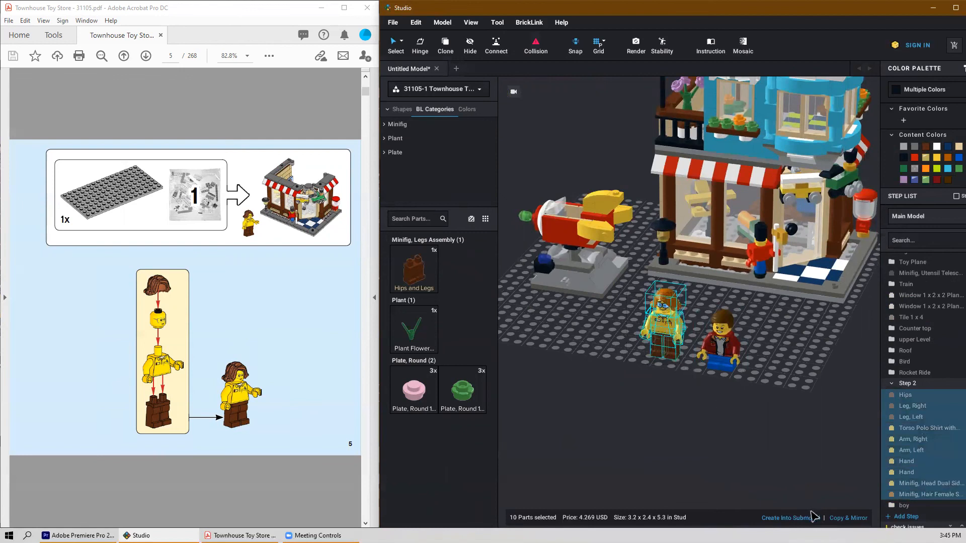
{"action": "left_click", "coordinate": [810, 518]}
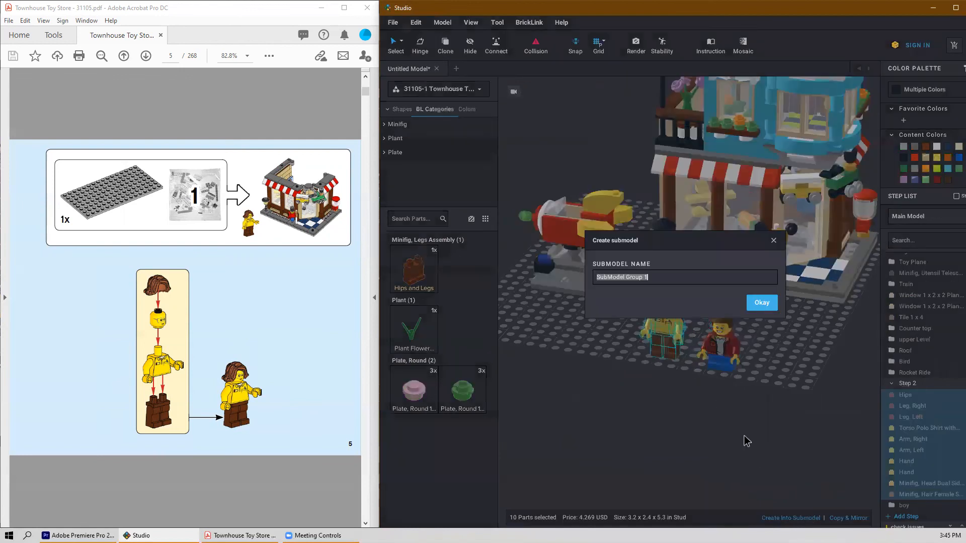
{"action": "type", "text": "Lady"}
{"action": "key", "text": "Return"}
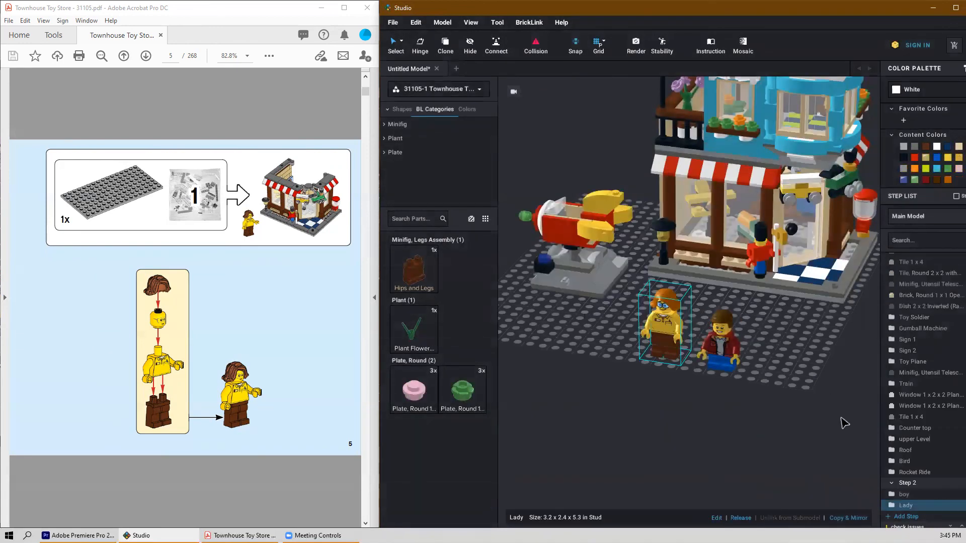
{"action": "left_click_drag", "start_coordinate": [673, 360], "coordinate": [647, 355]}
{"action": "left_click", "coordinate": [773, 343]}
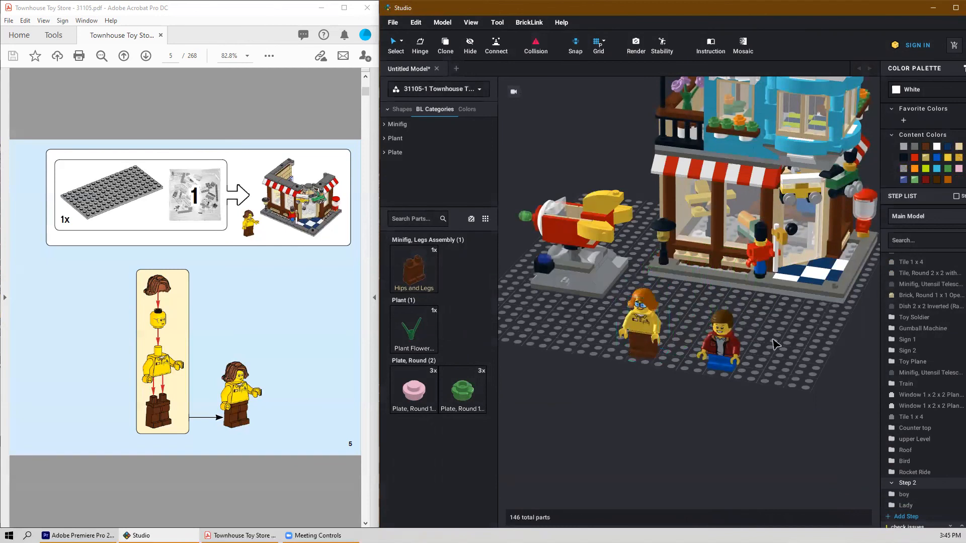
Step: Examine the assembled toy store, rocket ride and two minifigures from the front and from slightly different angles
{"action": "scroll", "coordinate": [773, 343], "scroll_direction": "down", "scroll_amount": 3}
{"action": "right_click_drag", "start_coordinate": [593, 301], "coordinate": [821, 323]}
{"action": "scroll", "coordinate": [799, 325], "scroll_direction": "up", "scroll_amount": 3}
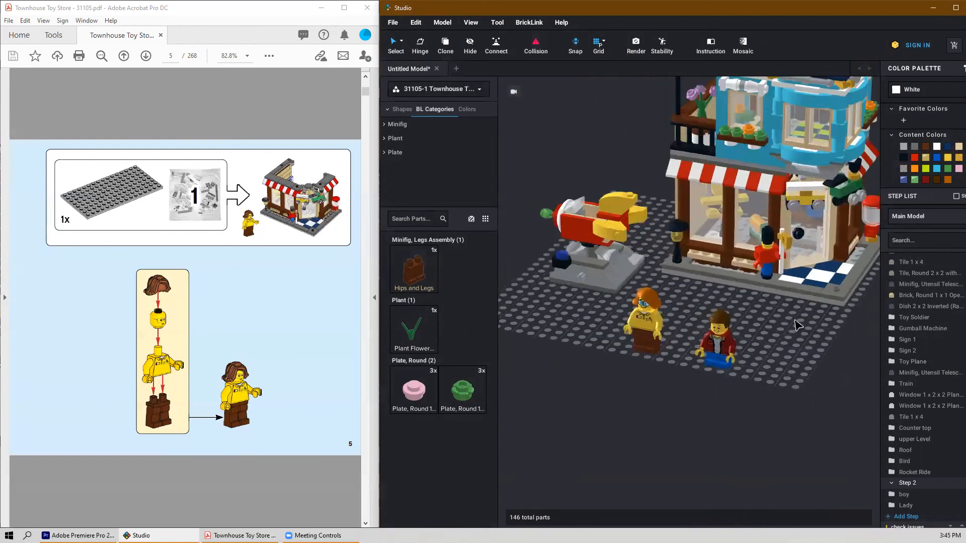
{"action": "scroll", "coordinate": [799, 324], "scroll_direction": "down", "scroll_amount": 2}
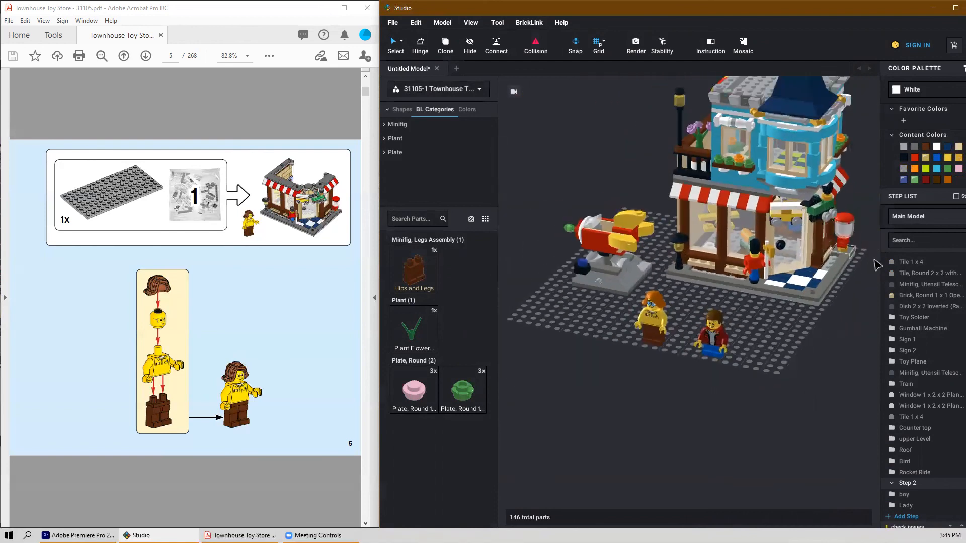
{"action": "right_click_drag", "start_coordinate": [758, 373], "coordinate": [747, 414]}
{"action": "middle_click_drag", "start_coordinate": [747, 414], "coordinate": [778, 385]}
{"action": "scroll", "coordinate": [813, 377], "scroll_direction": "down", "scroll_amount": 3}
{"action": "scroll", "coordinate": [814, 382], "scroll_direction": "up", "scroll_amount": 2}
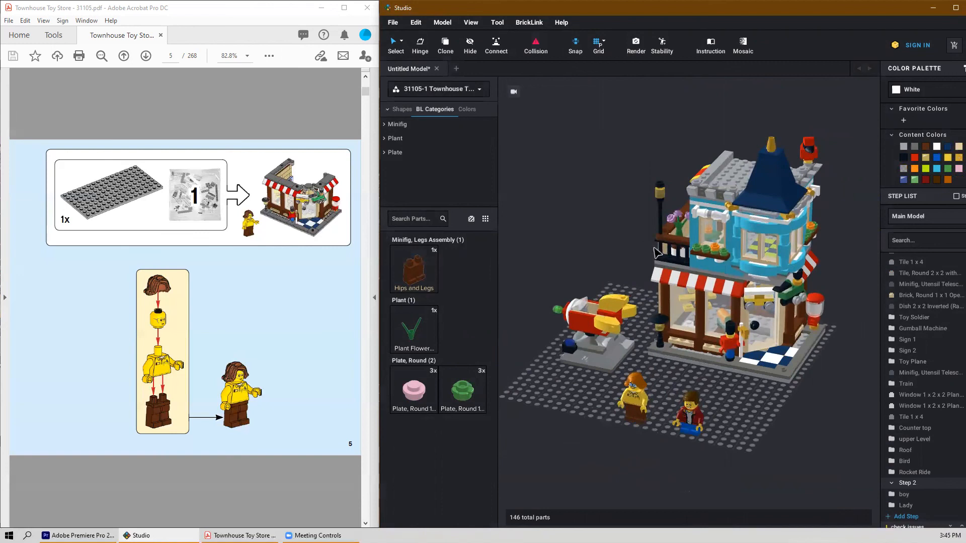
{"action": "mouse_move", "coordinate": [810, 392]}
{"action": "right_mouse_down"}
{"action": "mouse_move", "coordinate": [800, 391]}
{"action": "mouse_move", "coordinate": [826, 401]}
{"action": "mouse_move", "coordinate": [815, 397]}
{"action": "right_mouse_up"}
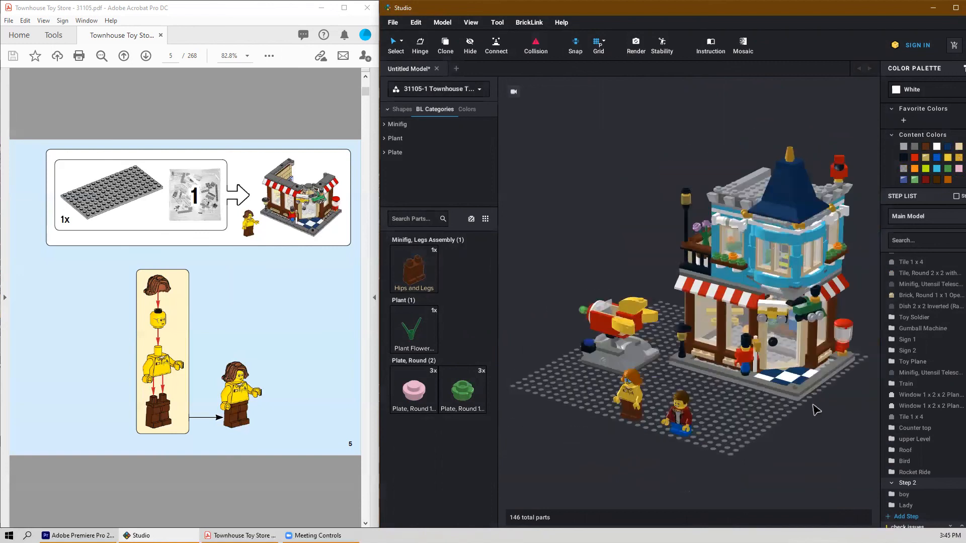
{"action": "middle_click_drag", "start_coordinate": [817, 425], "coordinate": [789, 417]}
Step: Switch to the instruction PDF in Adobe Acrobat and return to its cover page for comparison with the model
{"action": "left_click", "coordinate": [589, 377]}
{"action": "scroll", "coordinate": [157, 261], "scroll_direction": "down", "scroll_amount": 9}
{"action": "scroll", "coordinate": [156, 261], "scroll_direction": "down", "scroll_amount": 6}
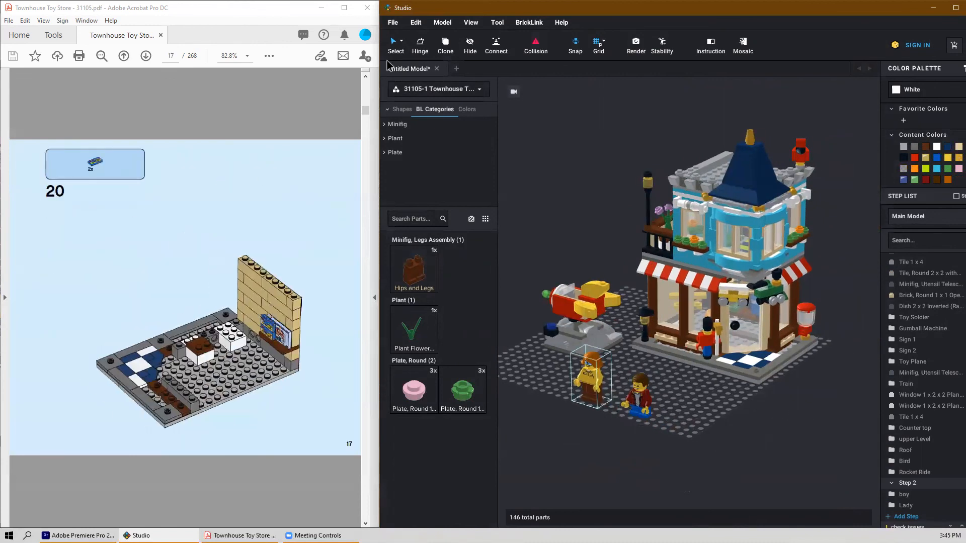
{"action": "left_click_drag", "start_coordinate": [366, 106], "coordinate": [371, 84]}
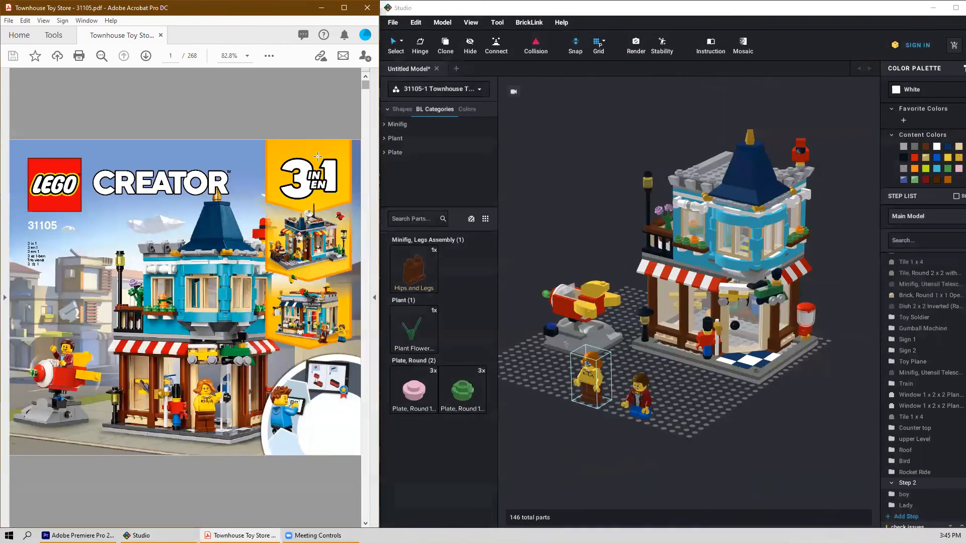